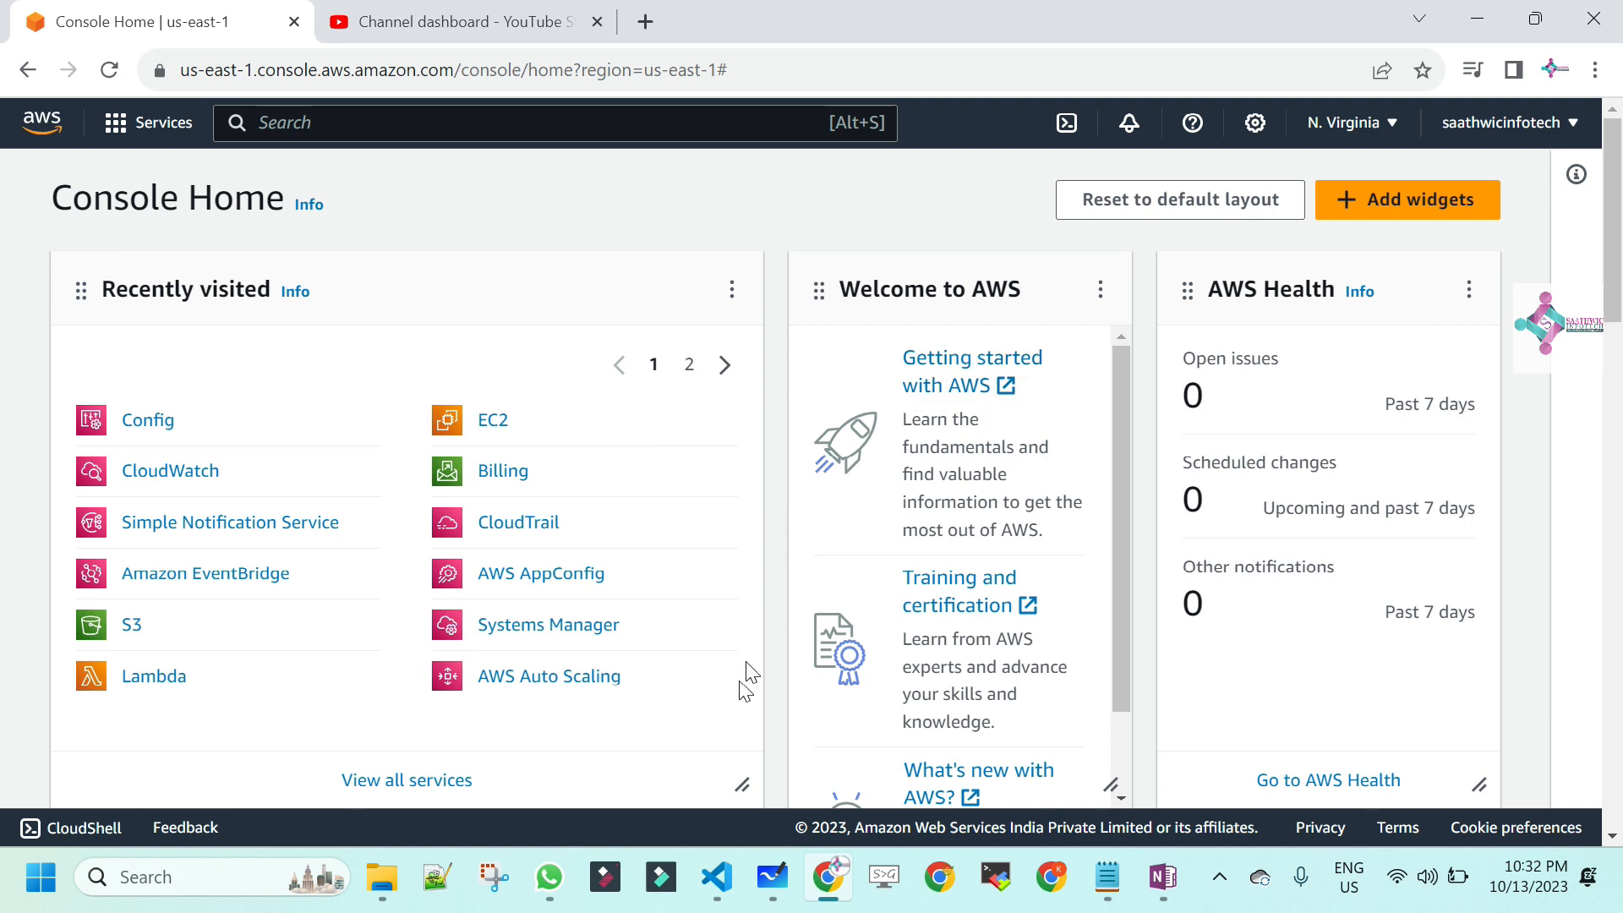
- Switch to Microsoft Whiteboard and create a new blank whiteboard without using a template
left_click(772, 877)
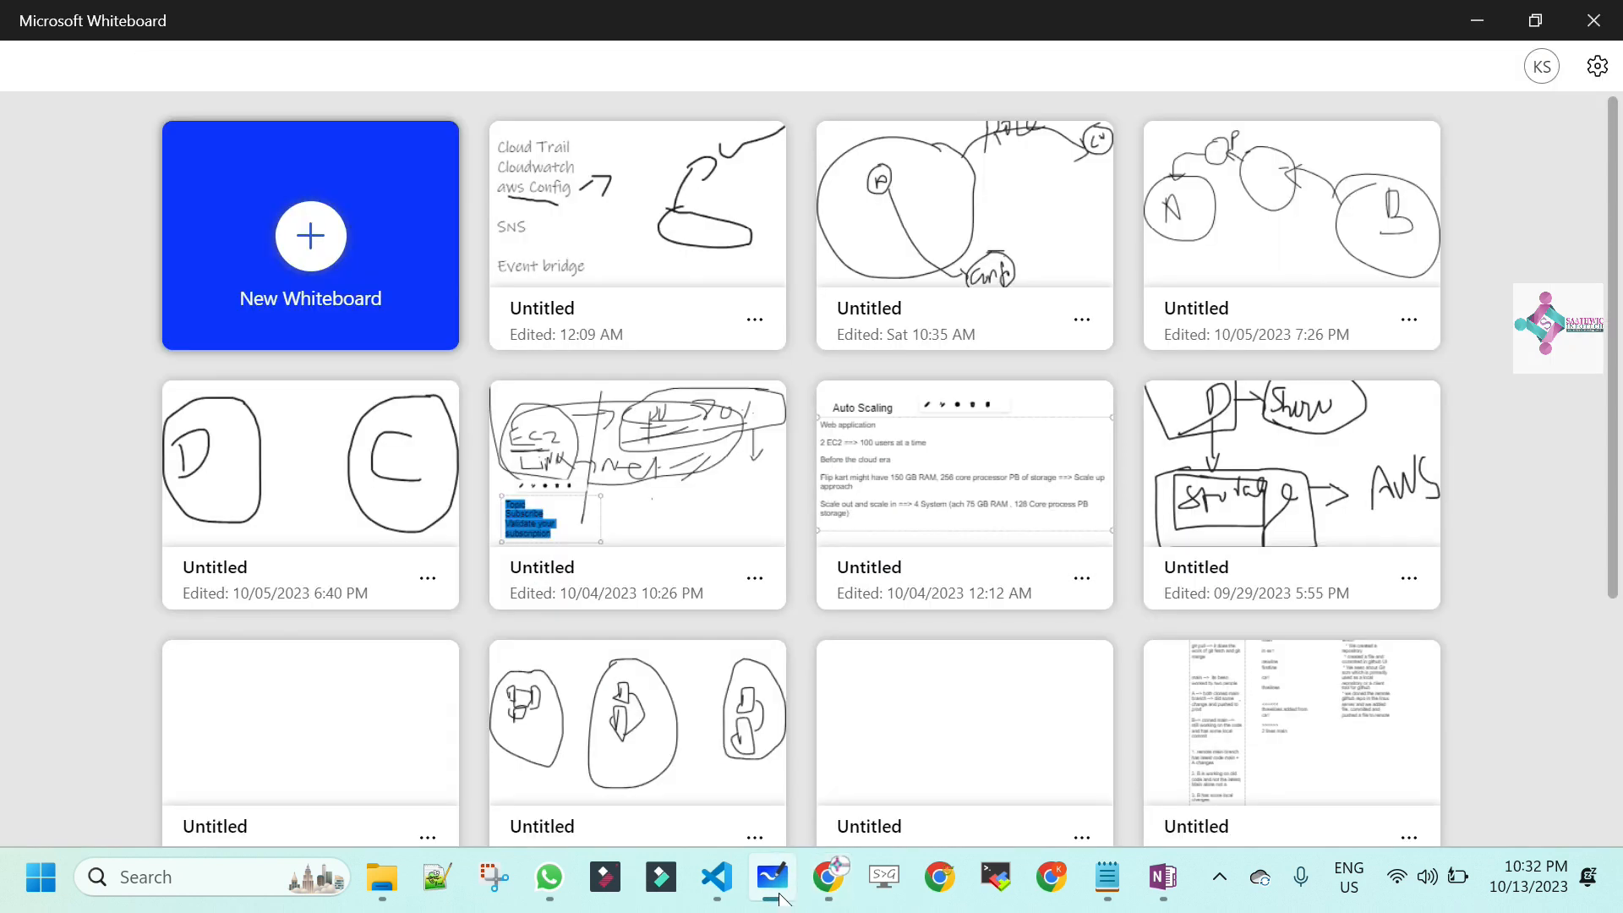
left_click(348, 277)
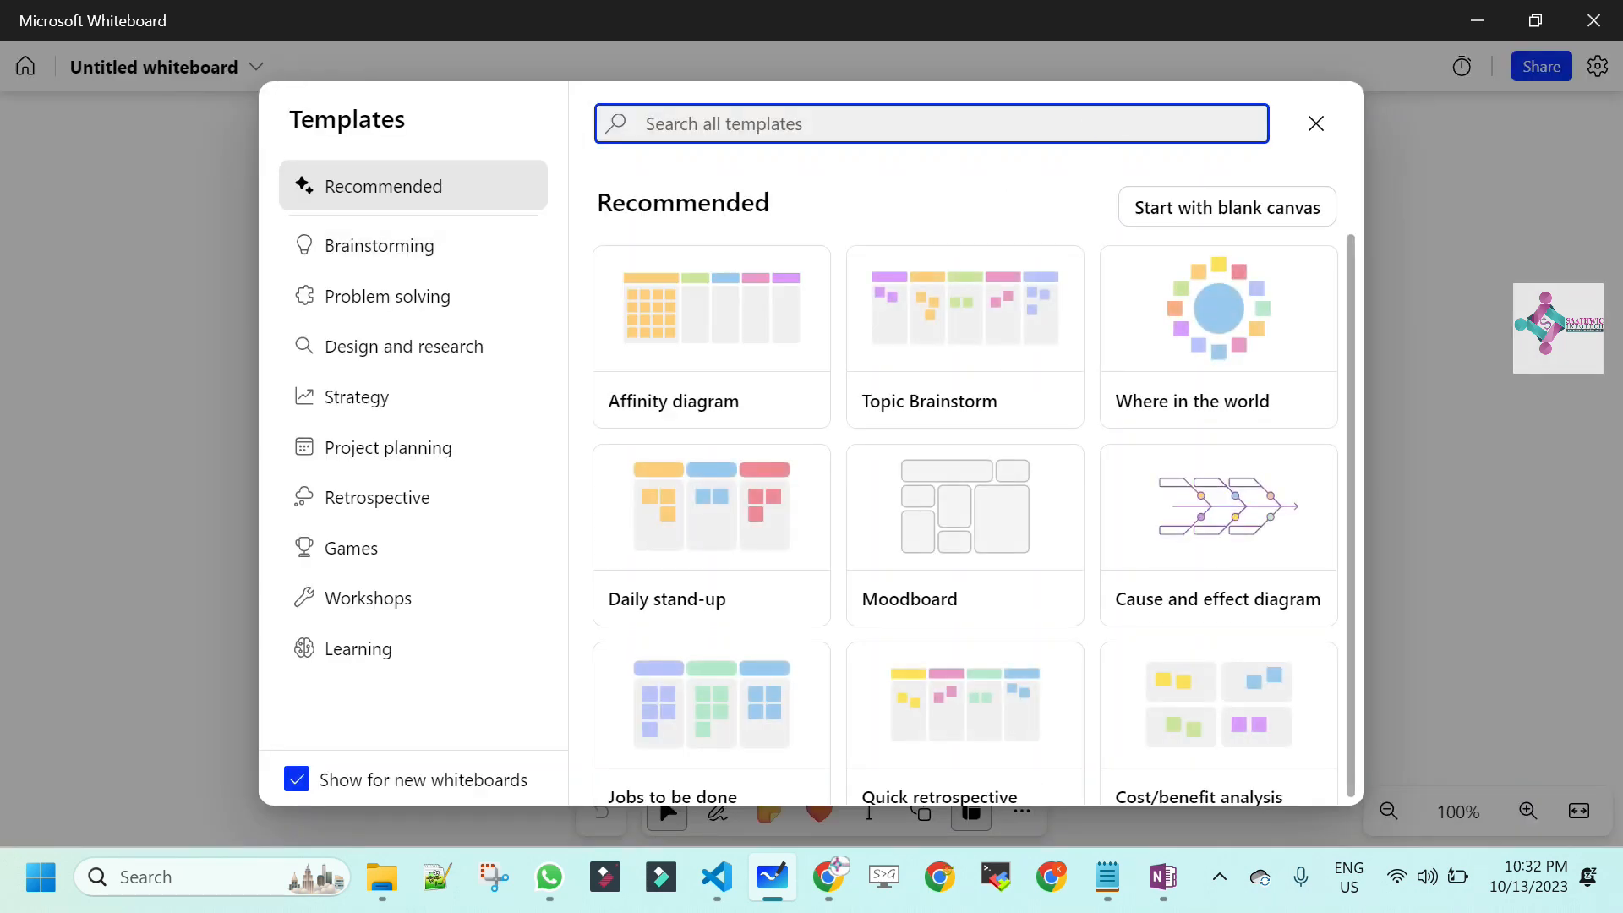
left_click(1316, 124)
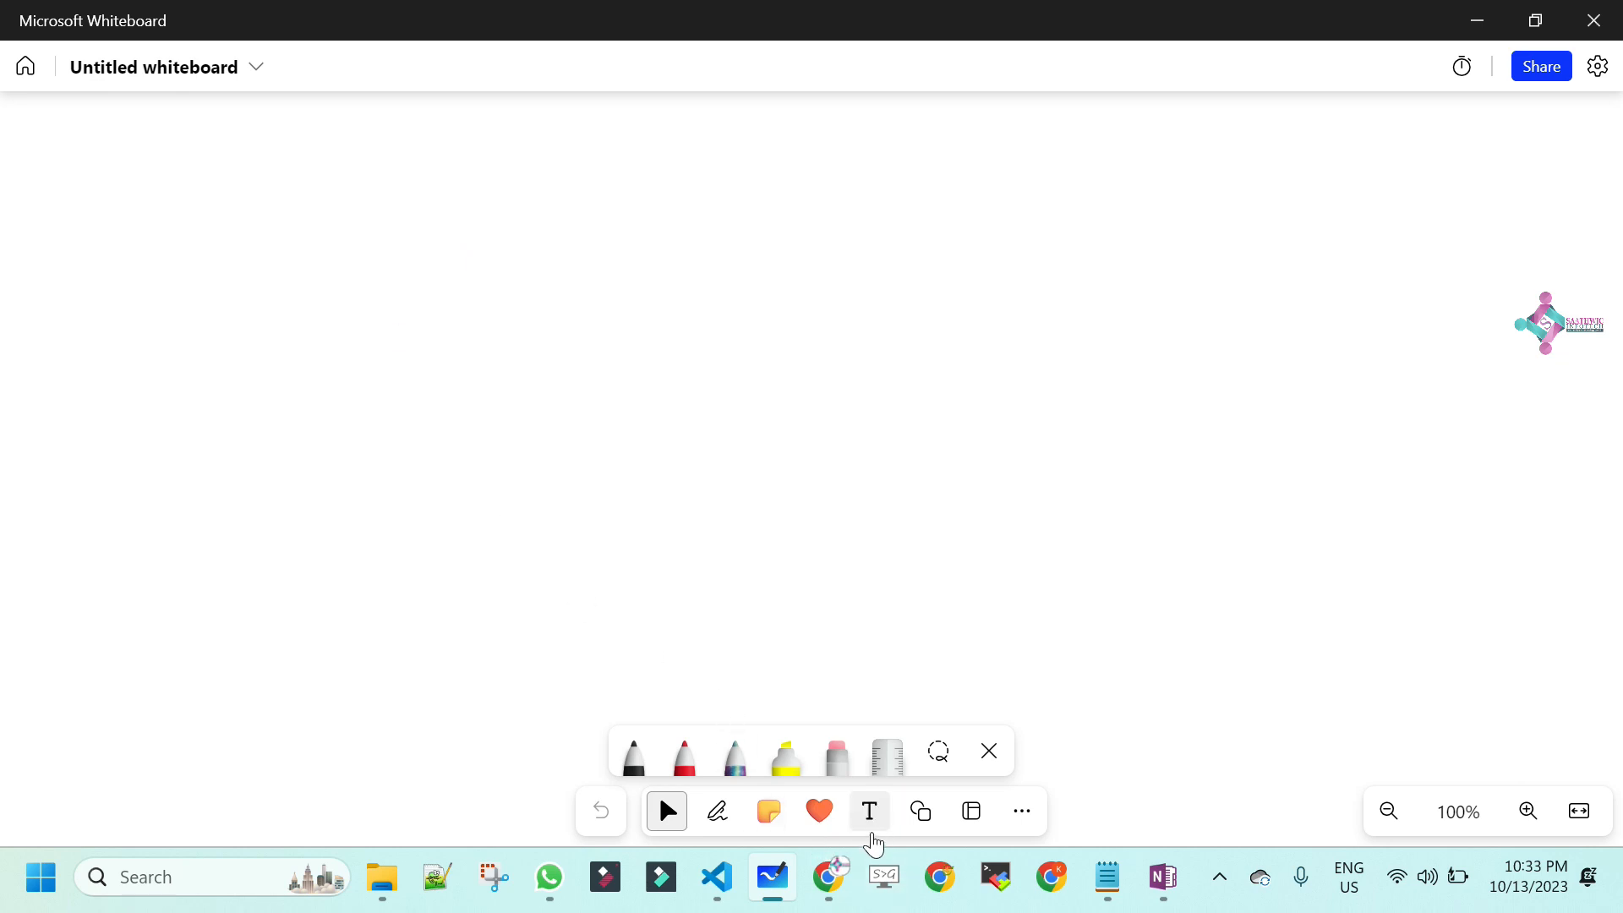
- Add a text box near the canvas's upper-left area with the lines "Cloud Trail" and "Cloud Watch"
left_click(871, 831)
left_click(280, 212)
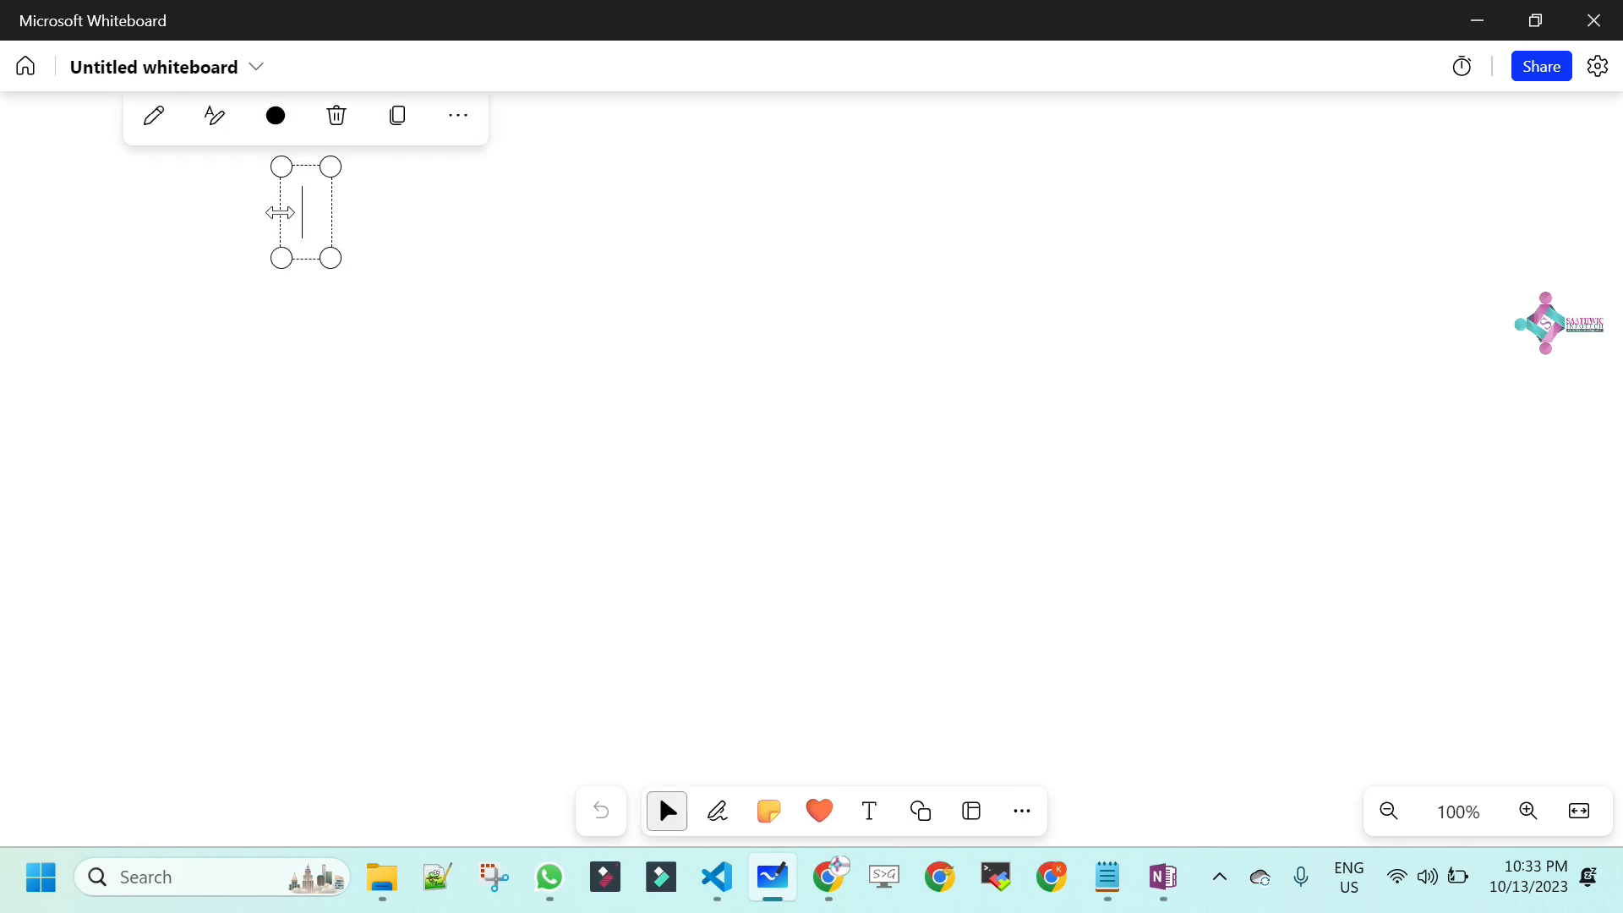
type("Cloud Trail")
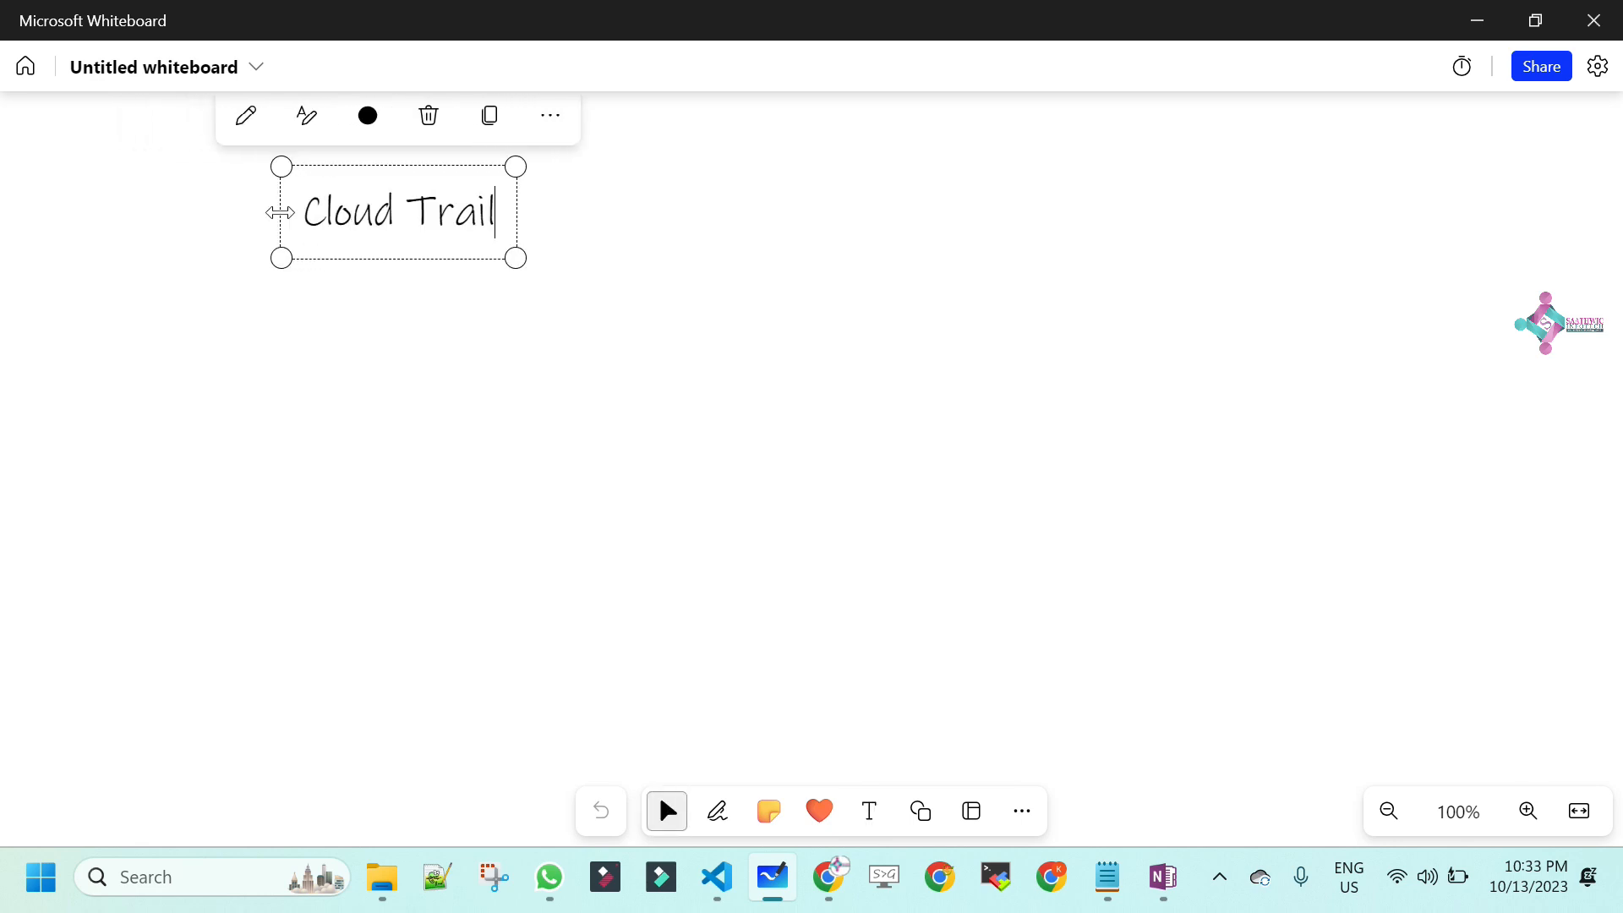
key("Return")
type("Cl")
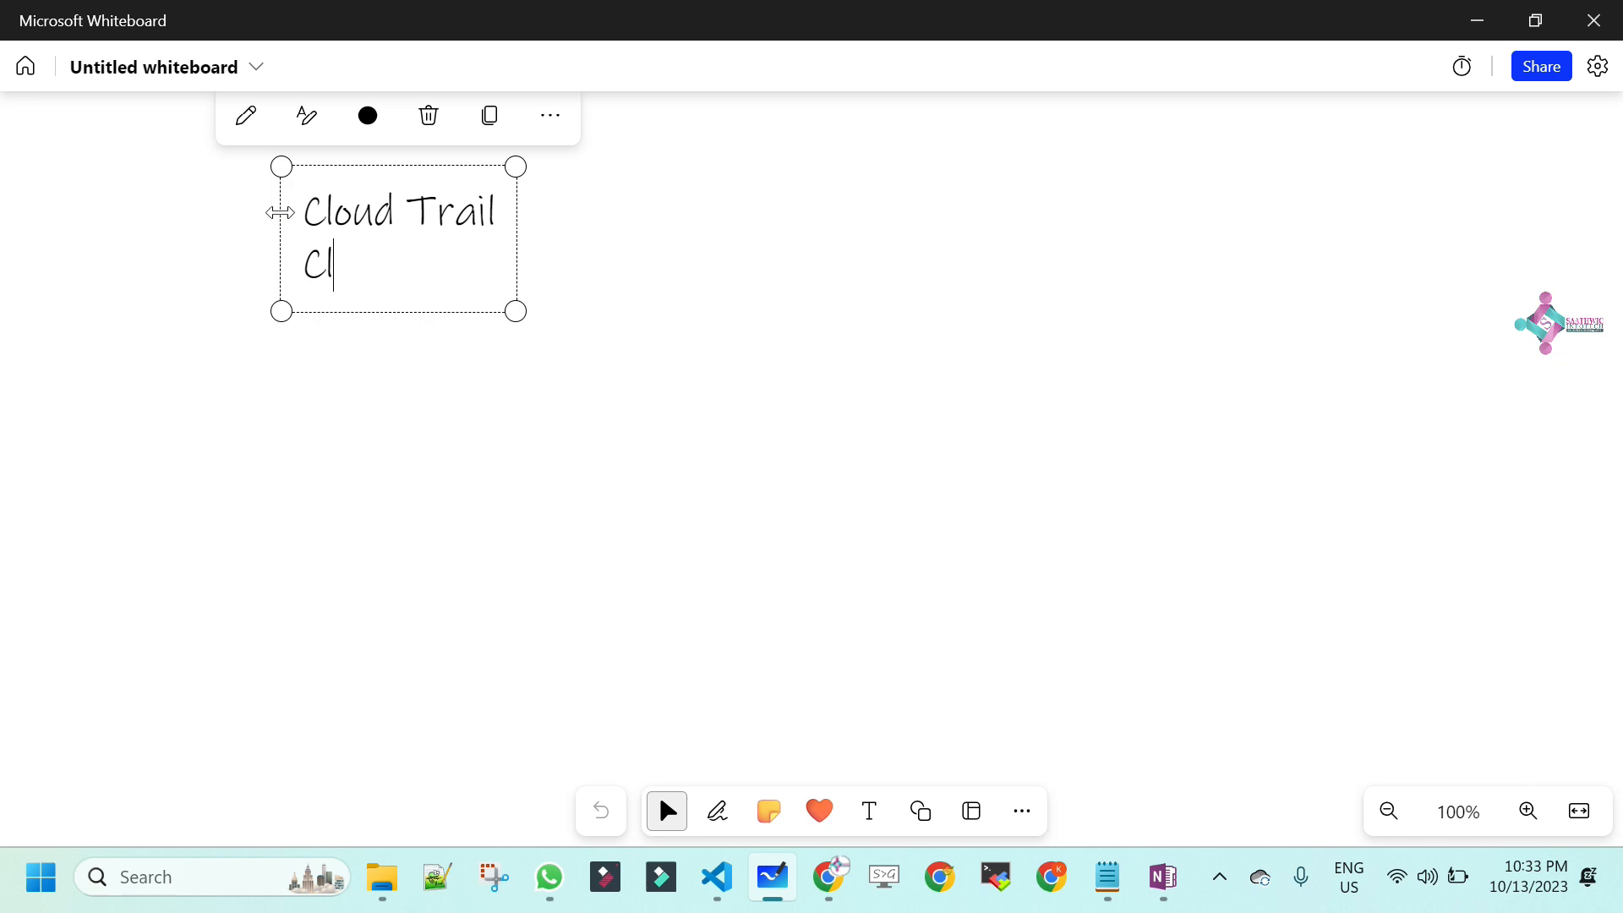
type("oud Watch")
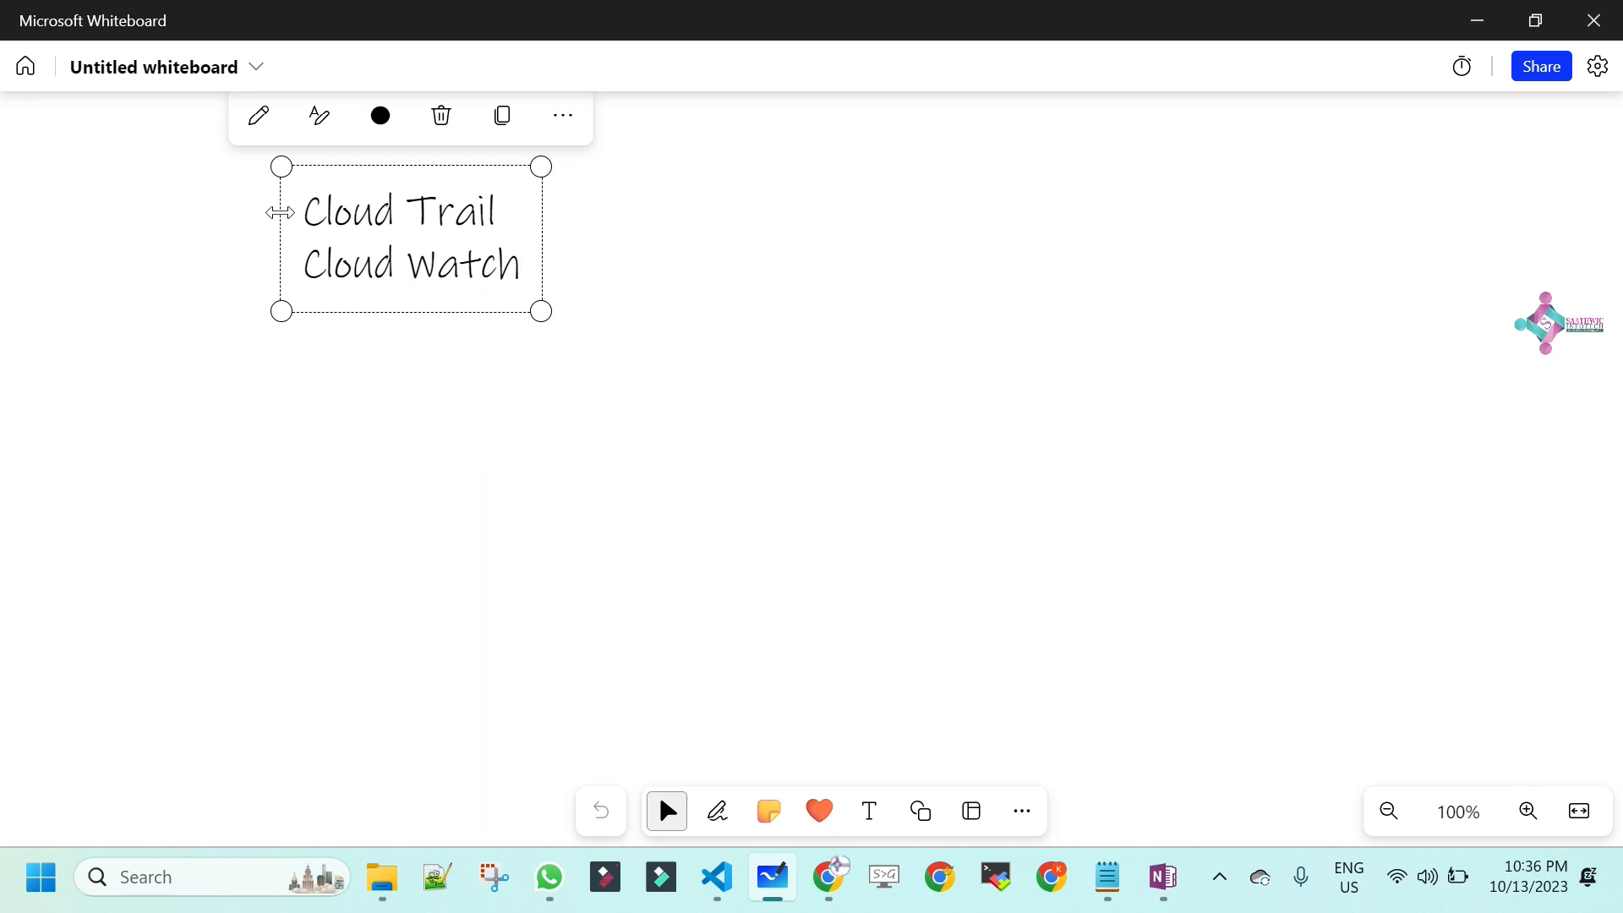
- Add a third line reading "aws config" below "Cloud Watch" in the text box
key("Return")
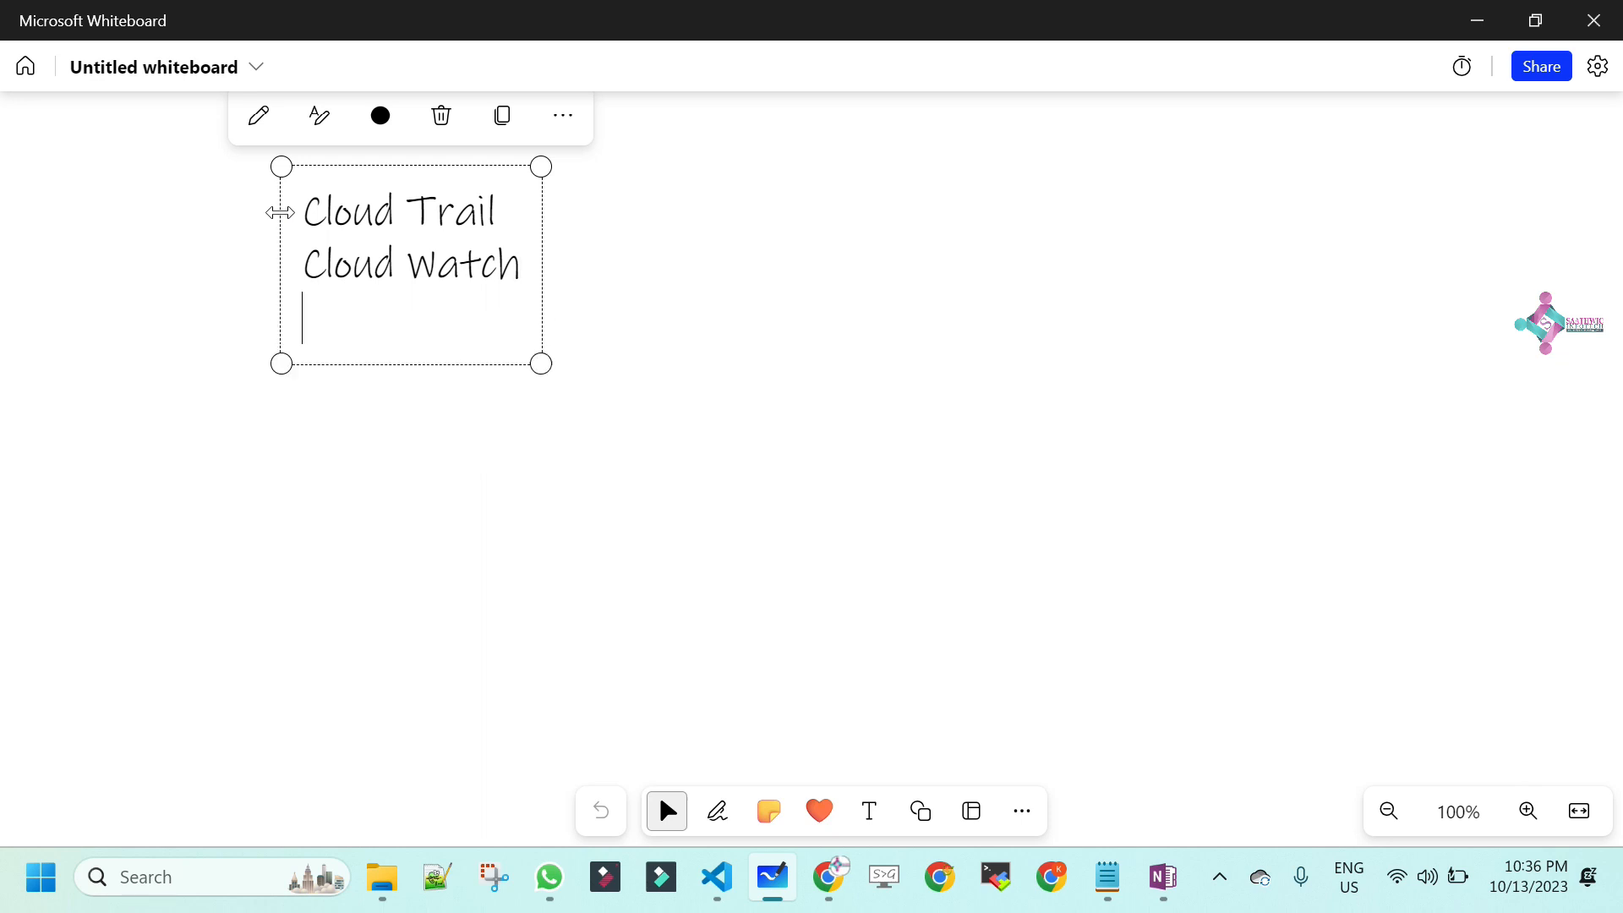
type("cl")
type("oud con")
type("fig")
key("Left")
key("Left")
key("Left")
key("Left")
key("Left")
key("Left")
key("Left")
key("BackSpace")
key("BackSpace")
key("BackSpace")
key("BackSpace")
key("BackSpace")
type("aws")
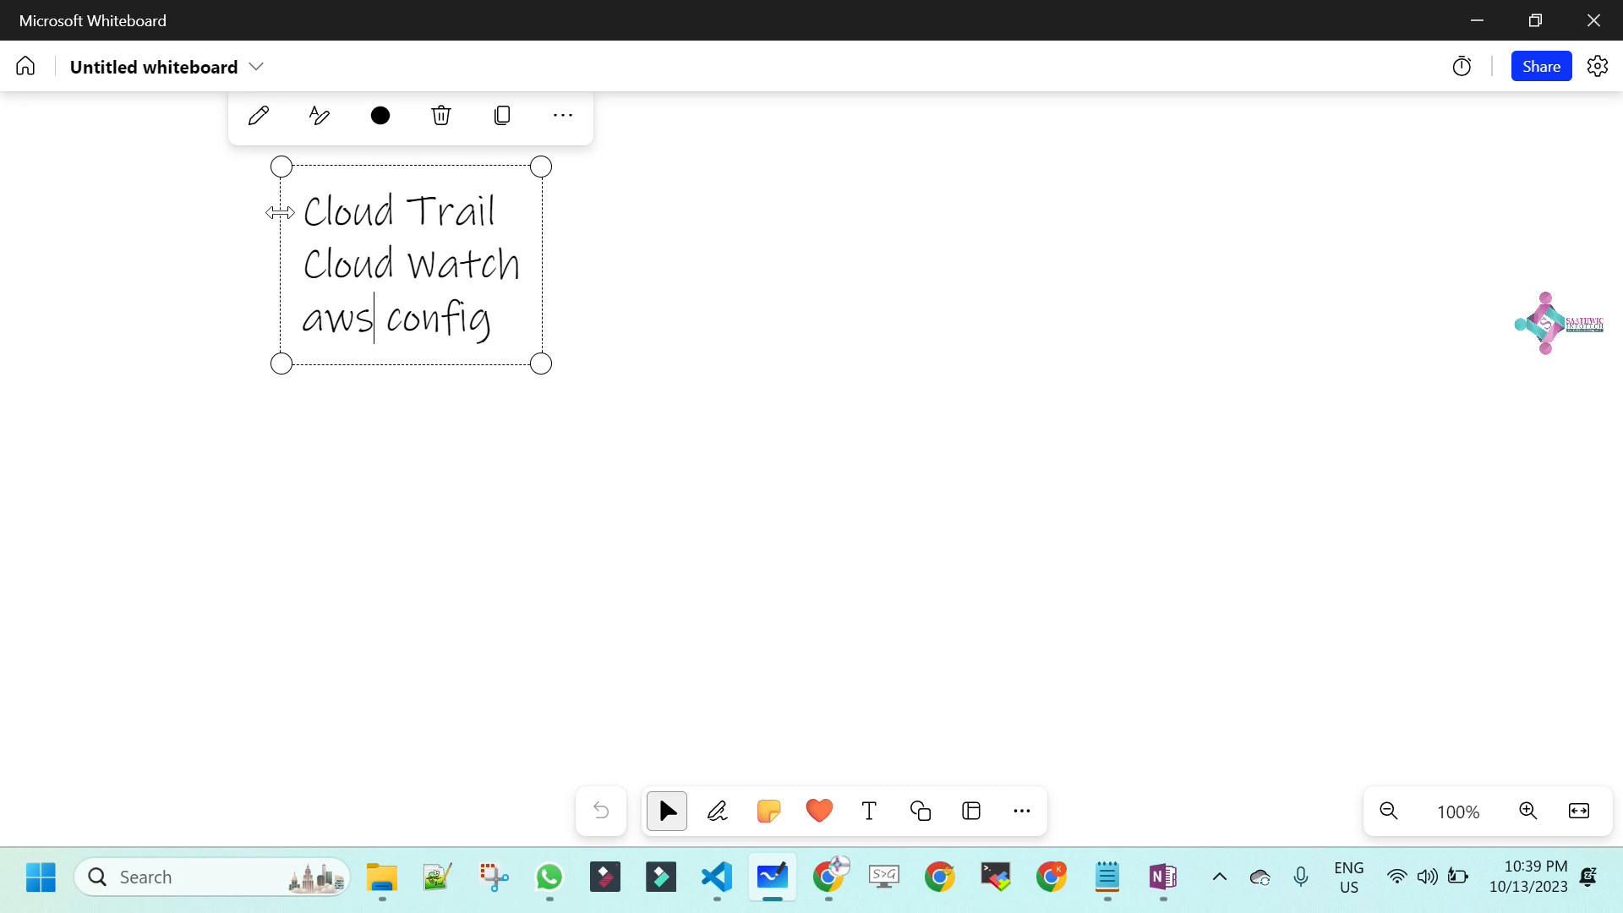
- Delete the text box listing Cloud Trail, Cloud Watch and aws config
key("Right")
key("Right")
key("Right")
key("Right")
key("Right")
key("Right")
key("Right")
key("Delete")
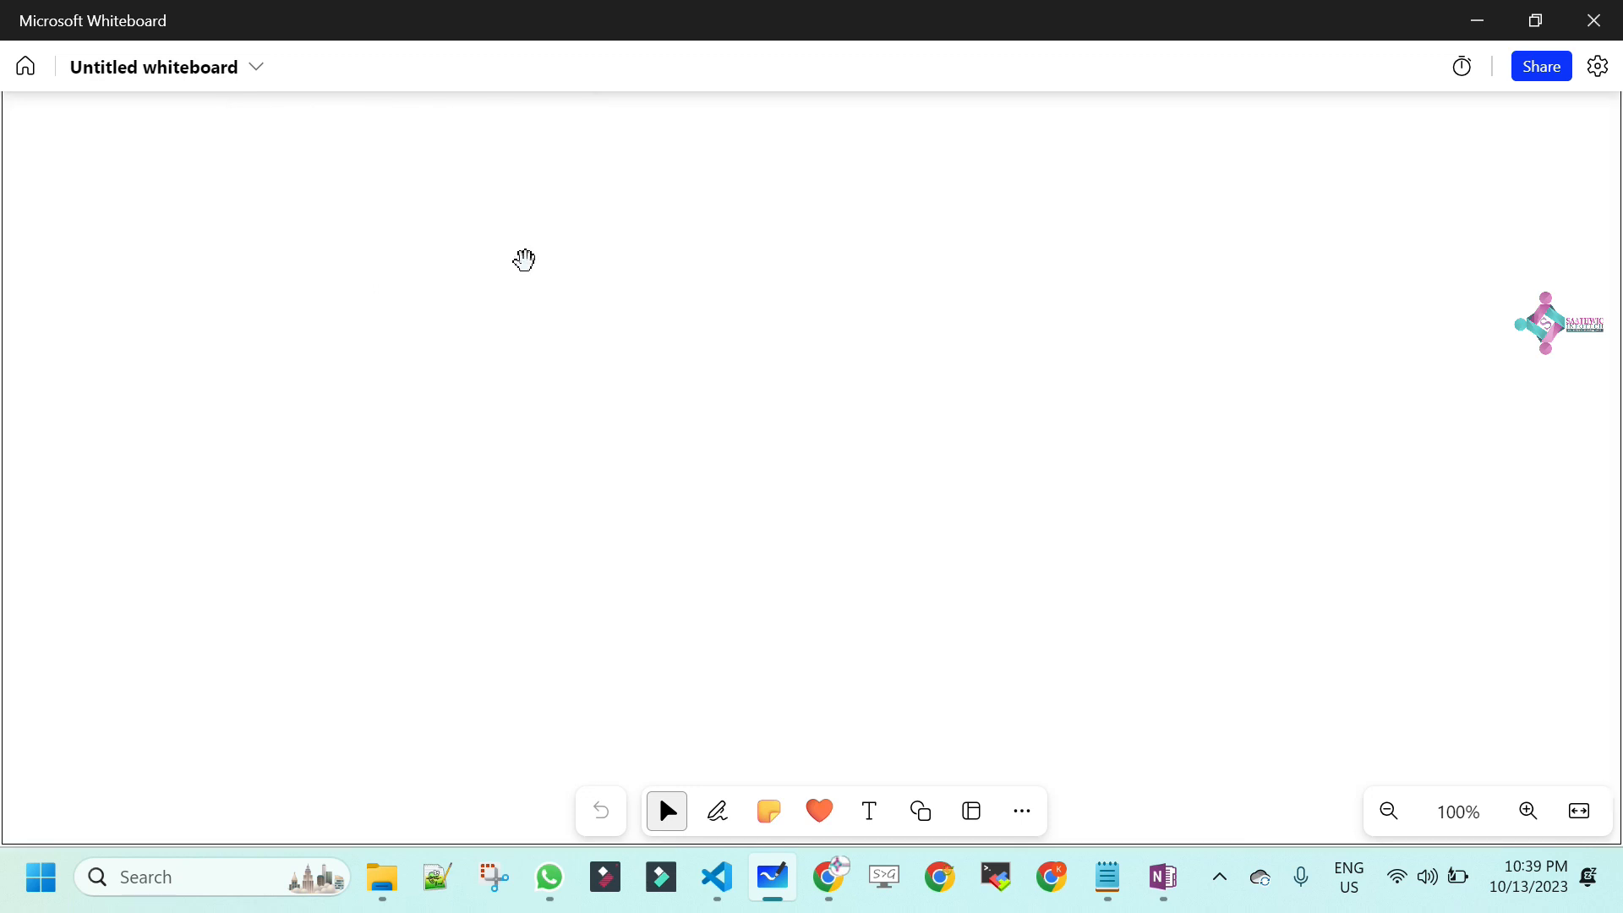
- Add a new text box on the canvas reading "aws config", followed by a blank line
left_click(869, 811)
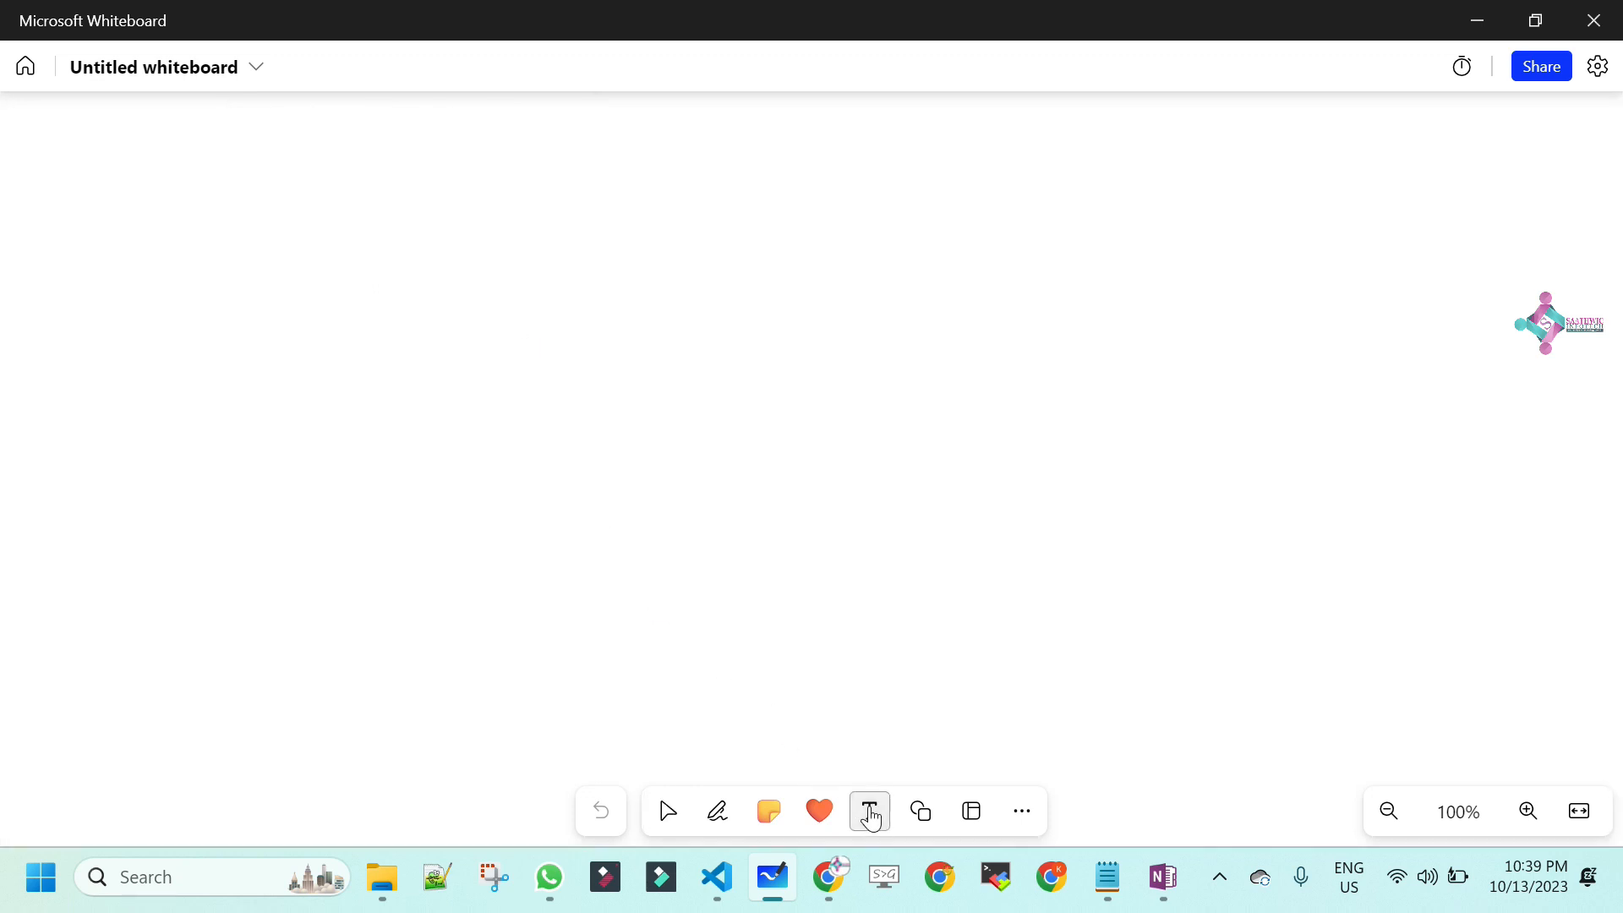
left_click(504, 329)
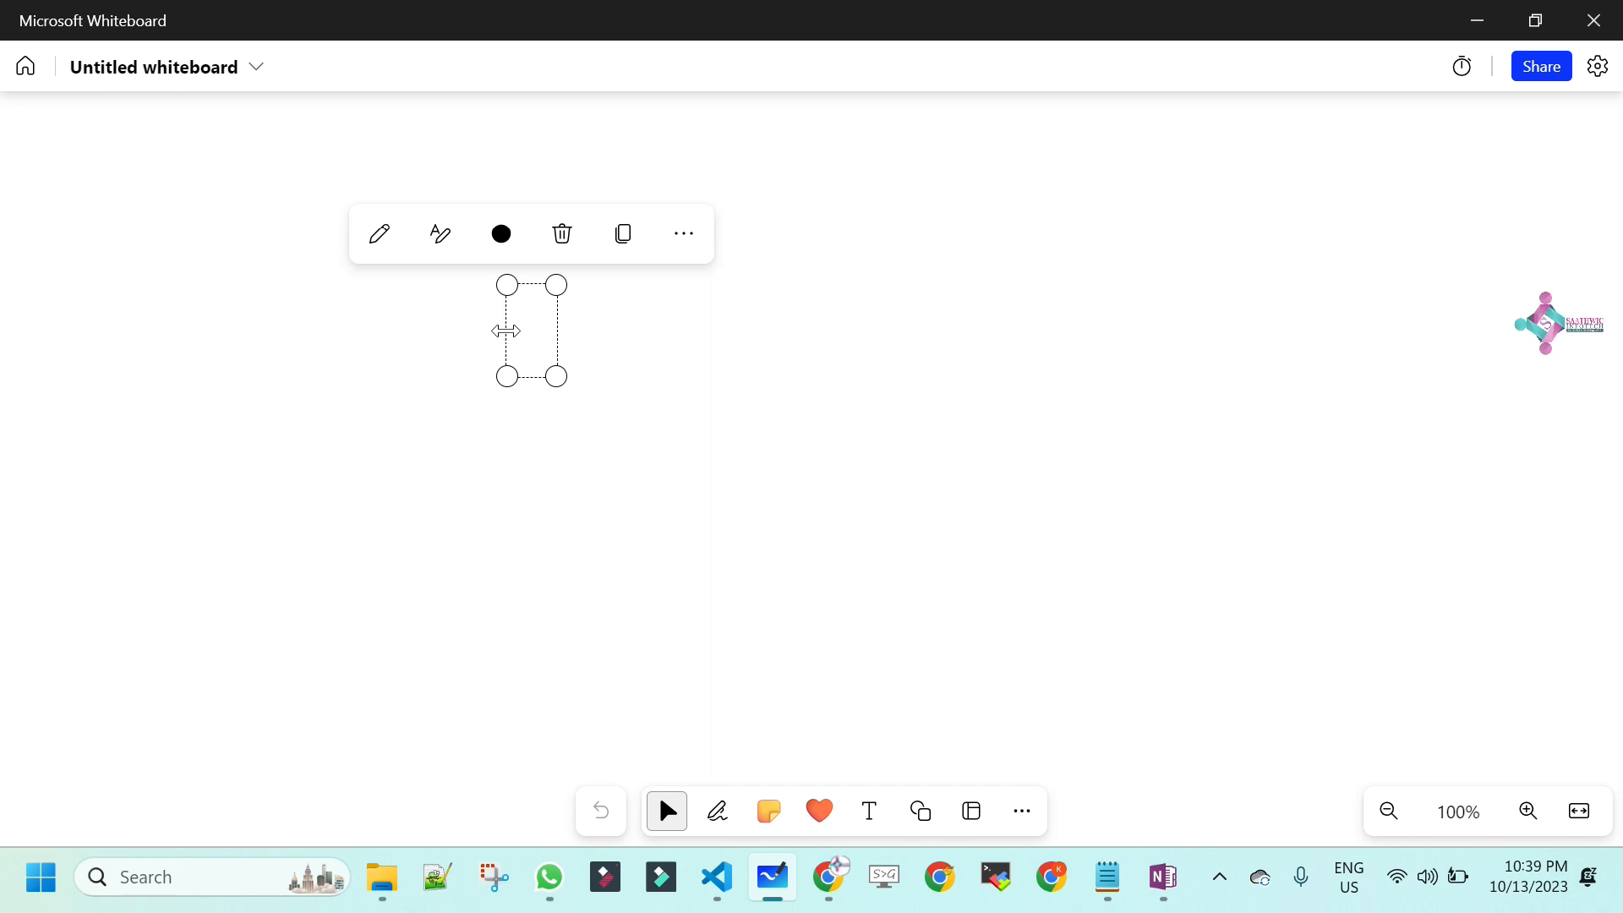
type("aws config")
key("Return")
key("Return")
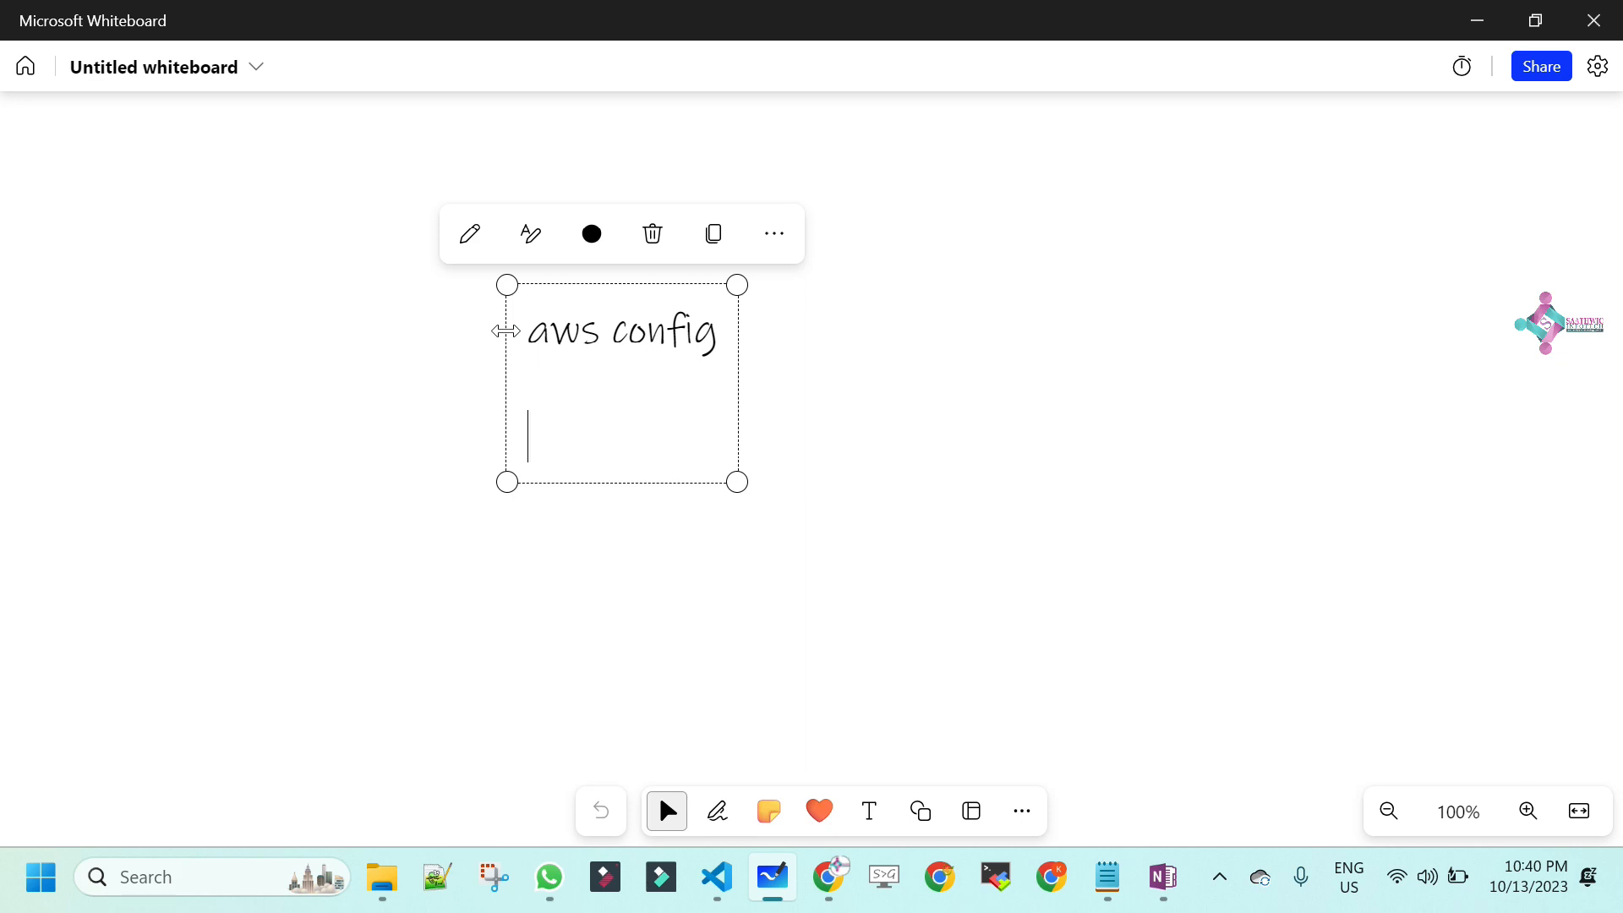
- Add "SNS" and "Event Bridge" below "aws config" in the text box, separated by a blank line
type("N")
key("BackSpace")
type("SNS")
key("Return")
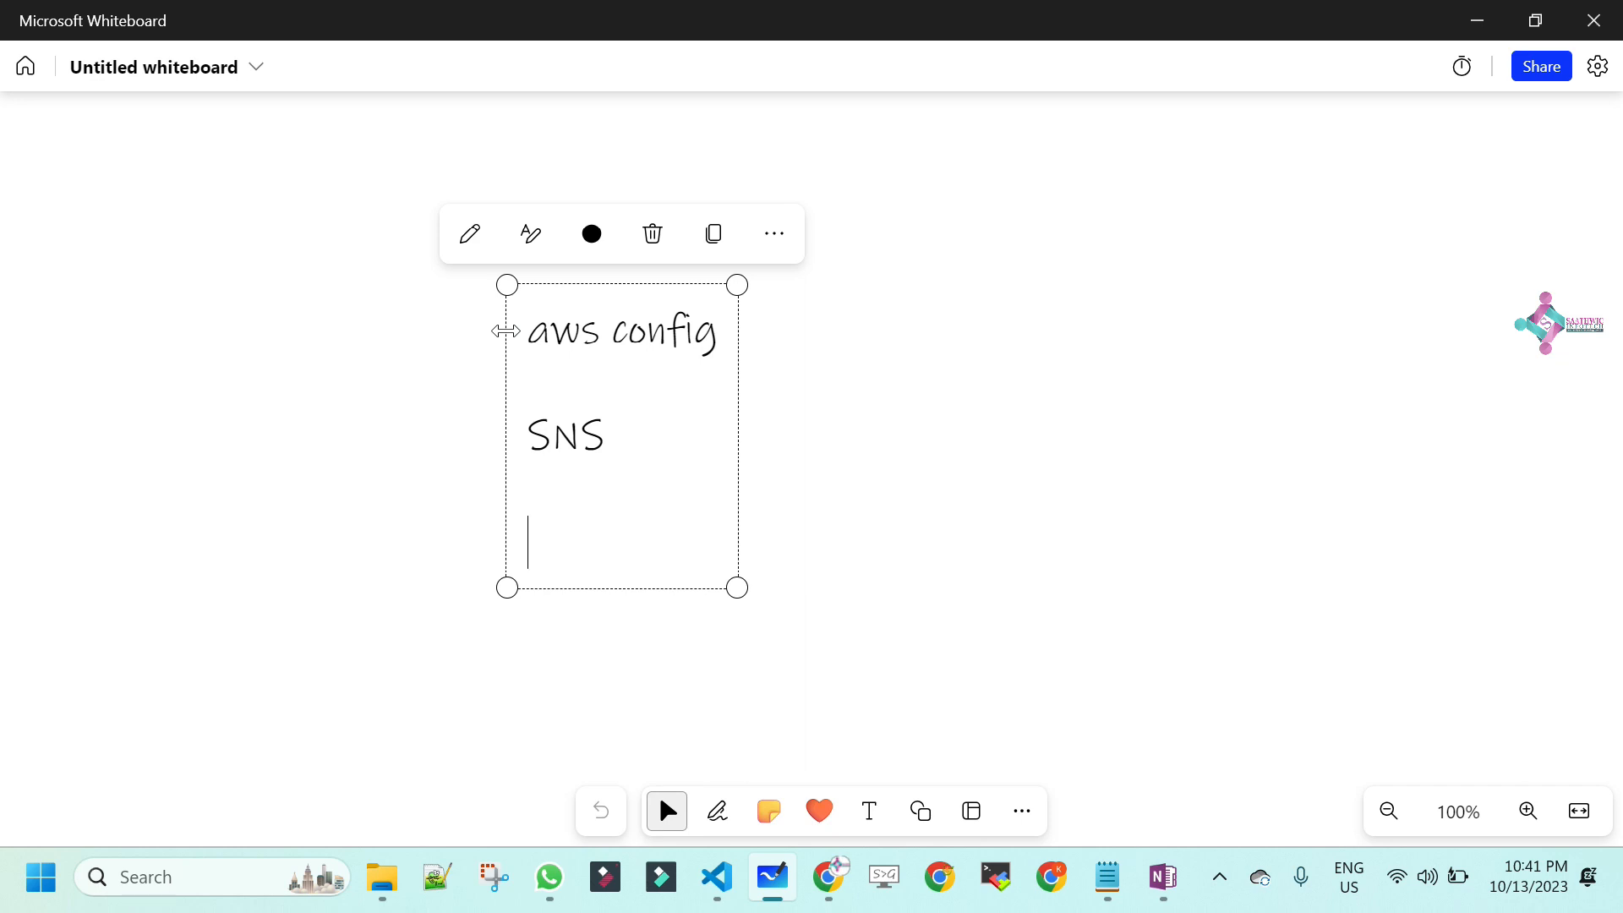
type("Event Brdi")
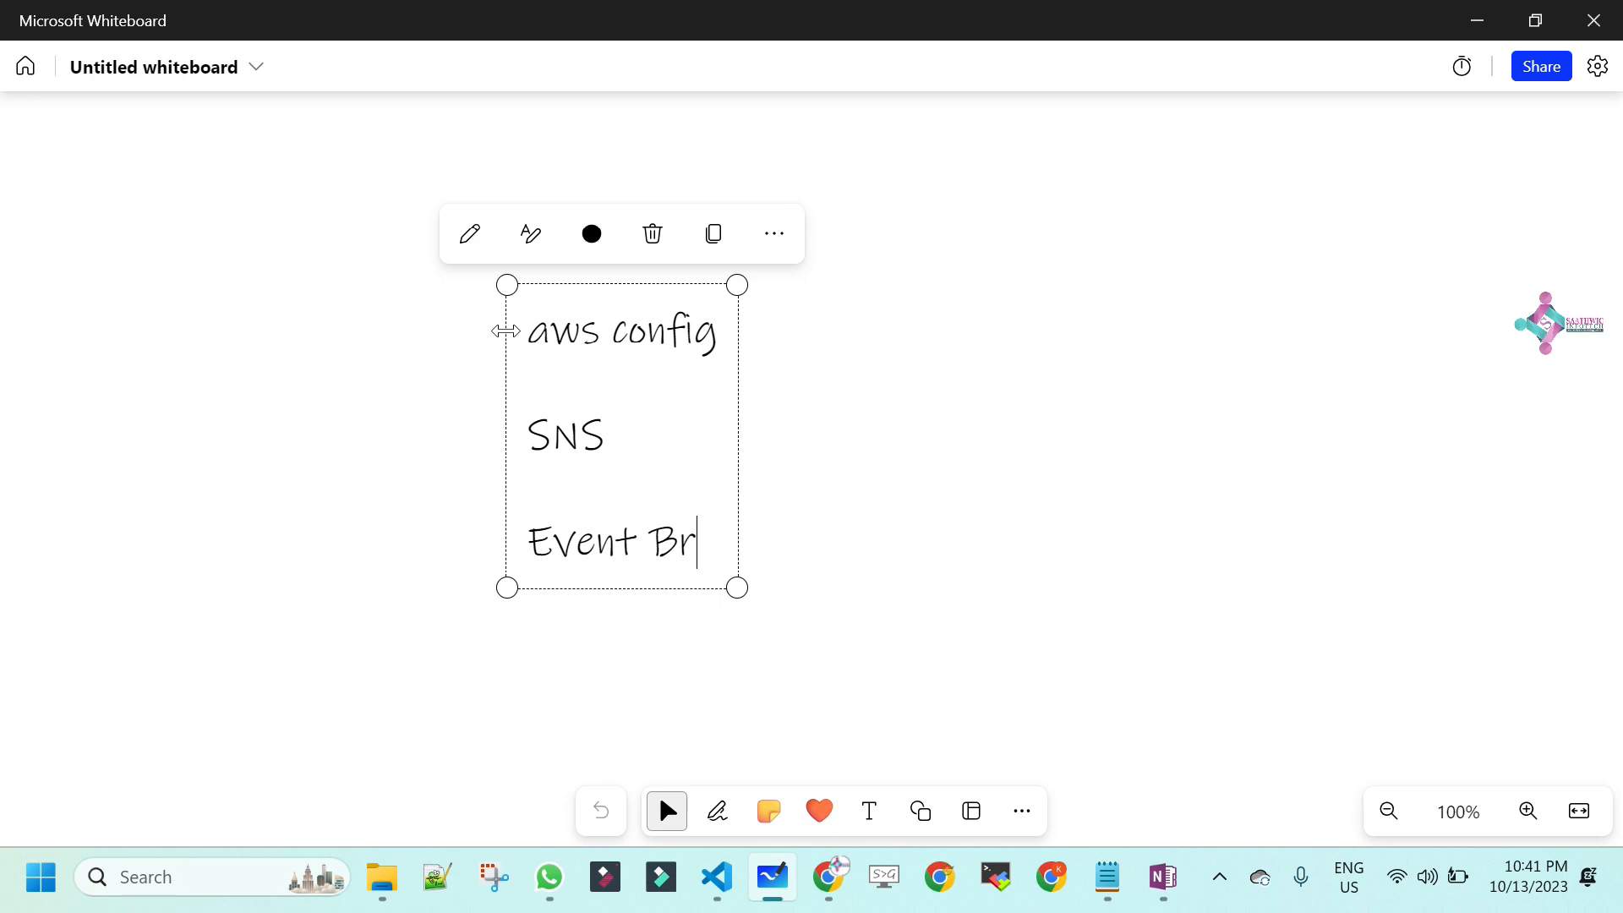
key("BackSpace")
key("BackSpace")
type("idge")
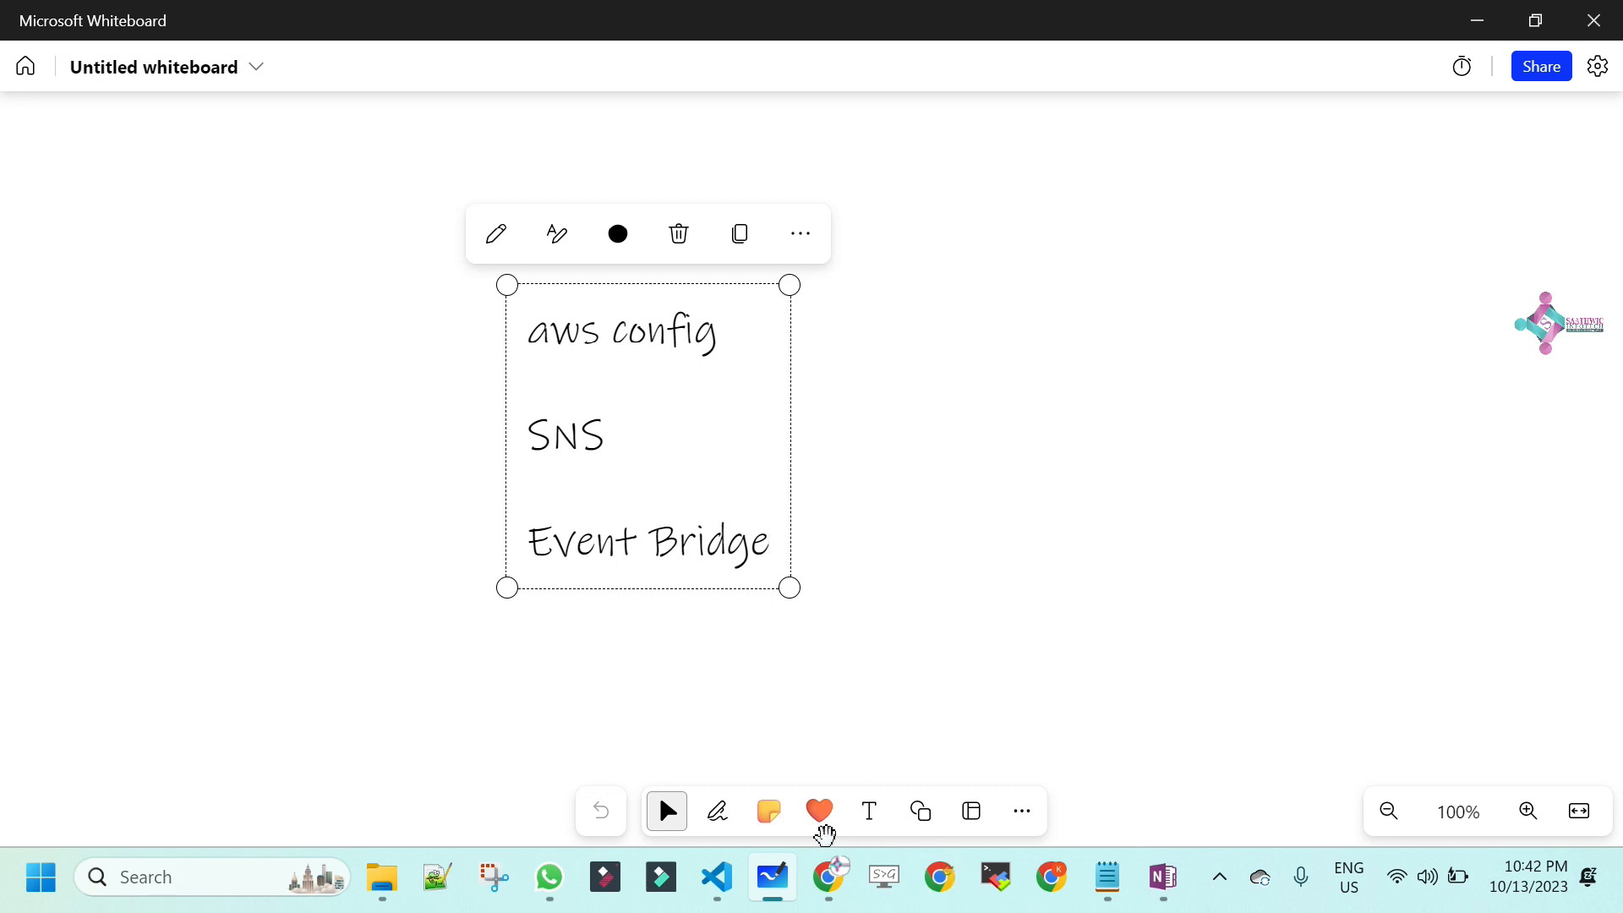
- Draw a black ink arrow from "aws config" to a hand-drawn oval containing a double-headed arrow
left_click(717, 811)
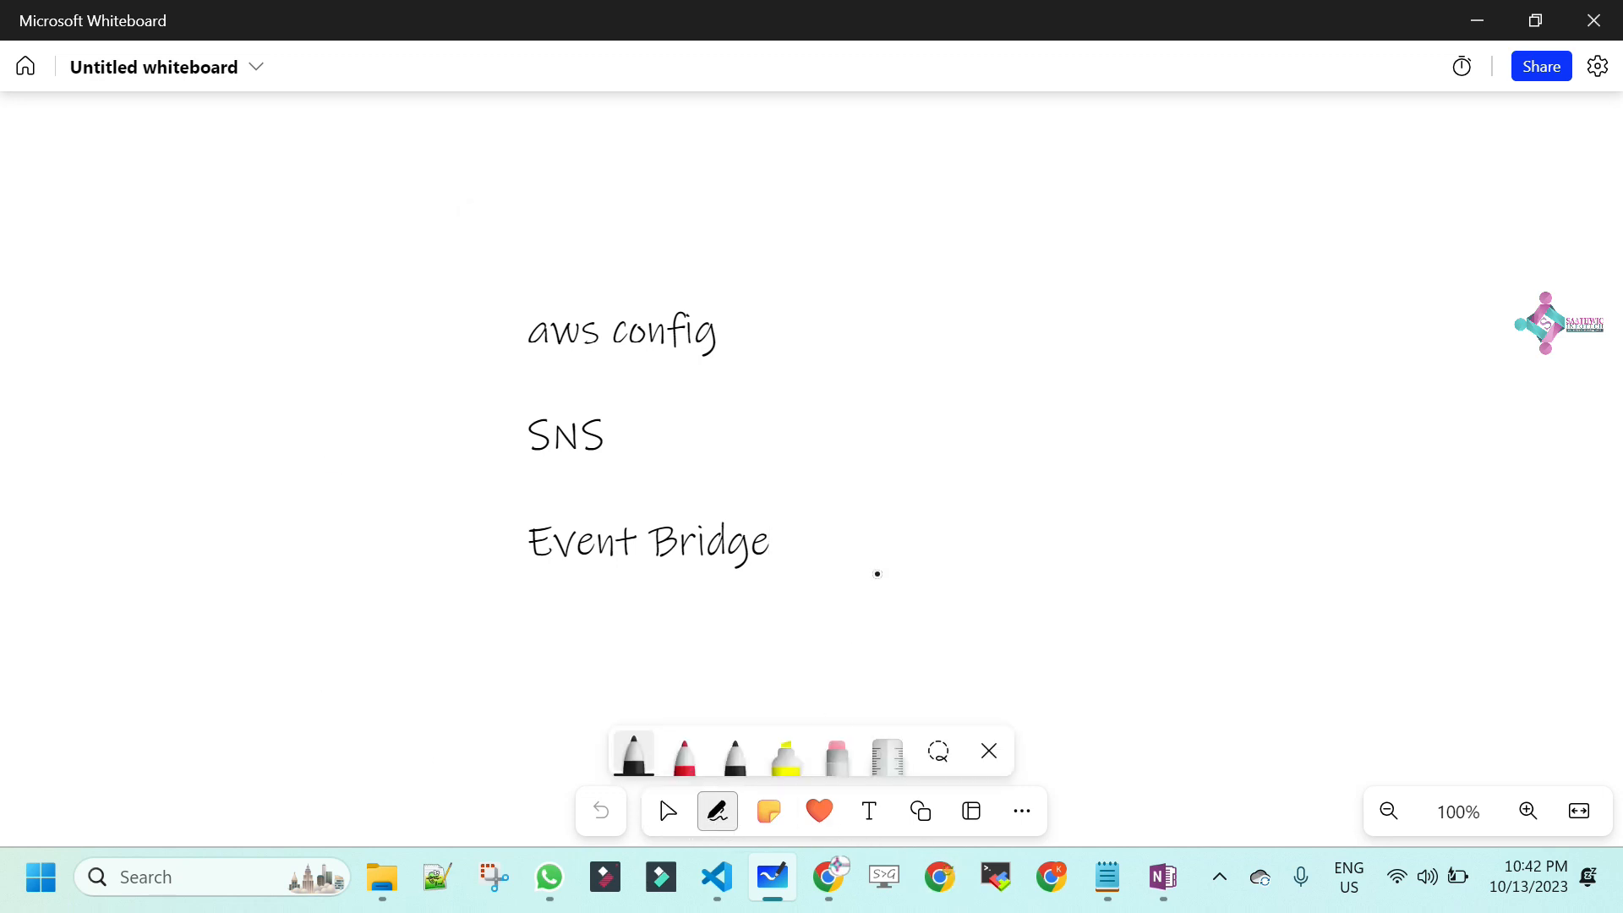
mouse_move(721, 325)
left_mouse_down()
mouse_move(805, 322)
mouse_move(792, 361)
left_mouse_up()
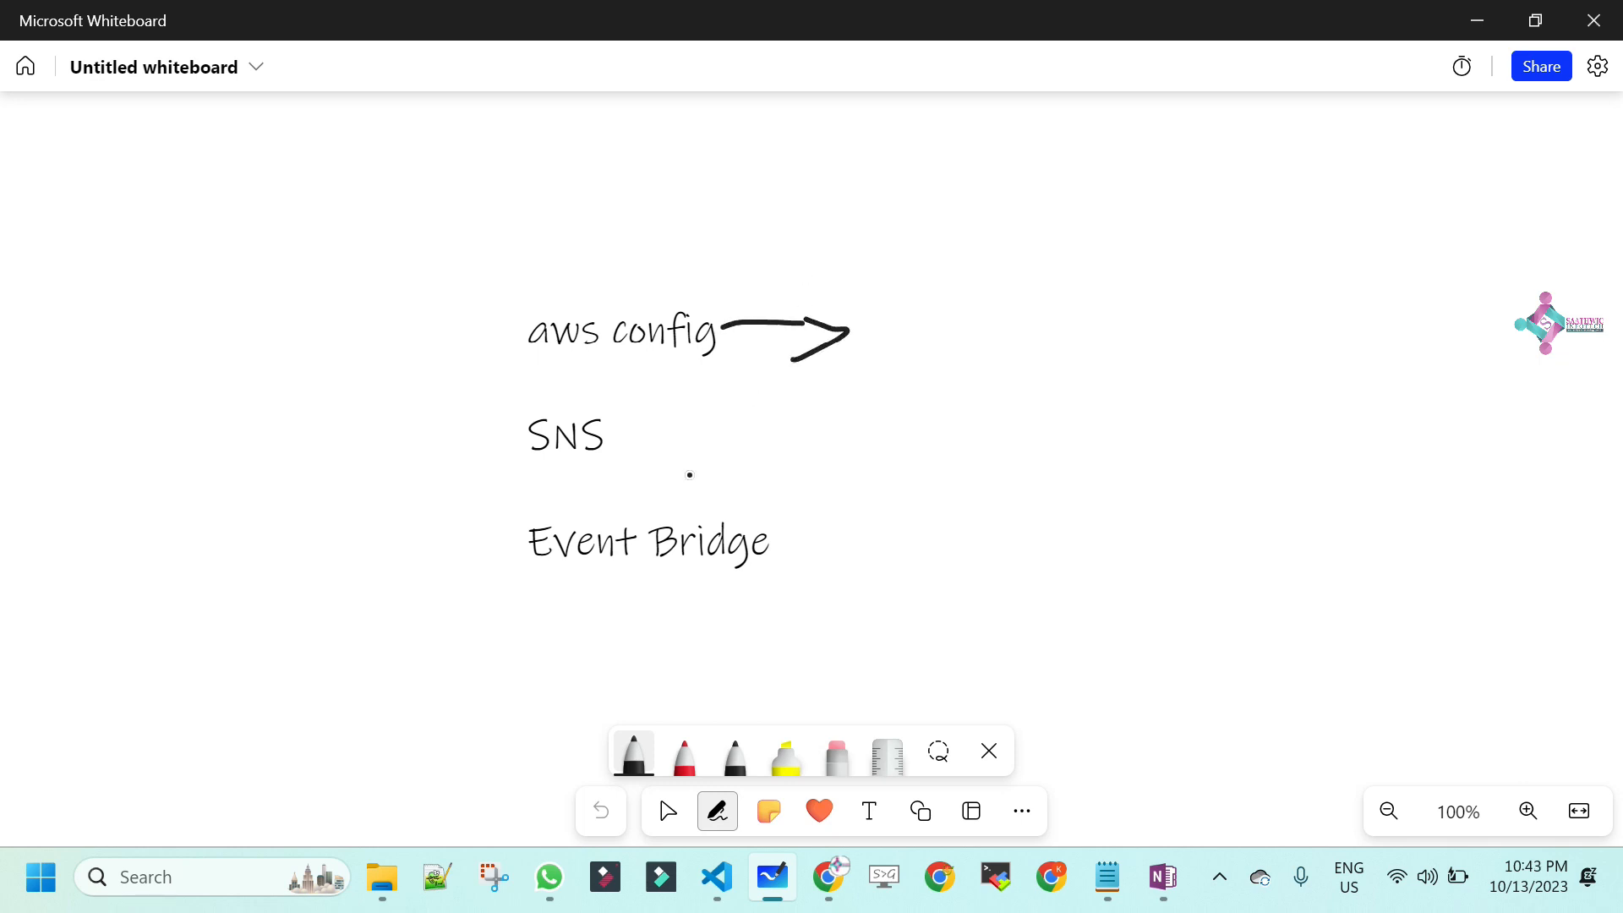
mouse_move(977, 268)
left_mouse_down()
mouse_move(852, 287)
mouse_move(992, 372)
mouse_move(1029, 264)
mouse_move(921, 267)
left_mouse_up()
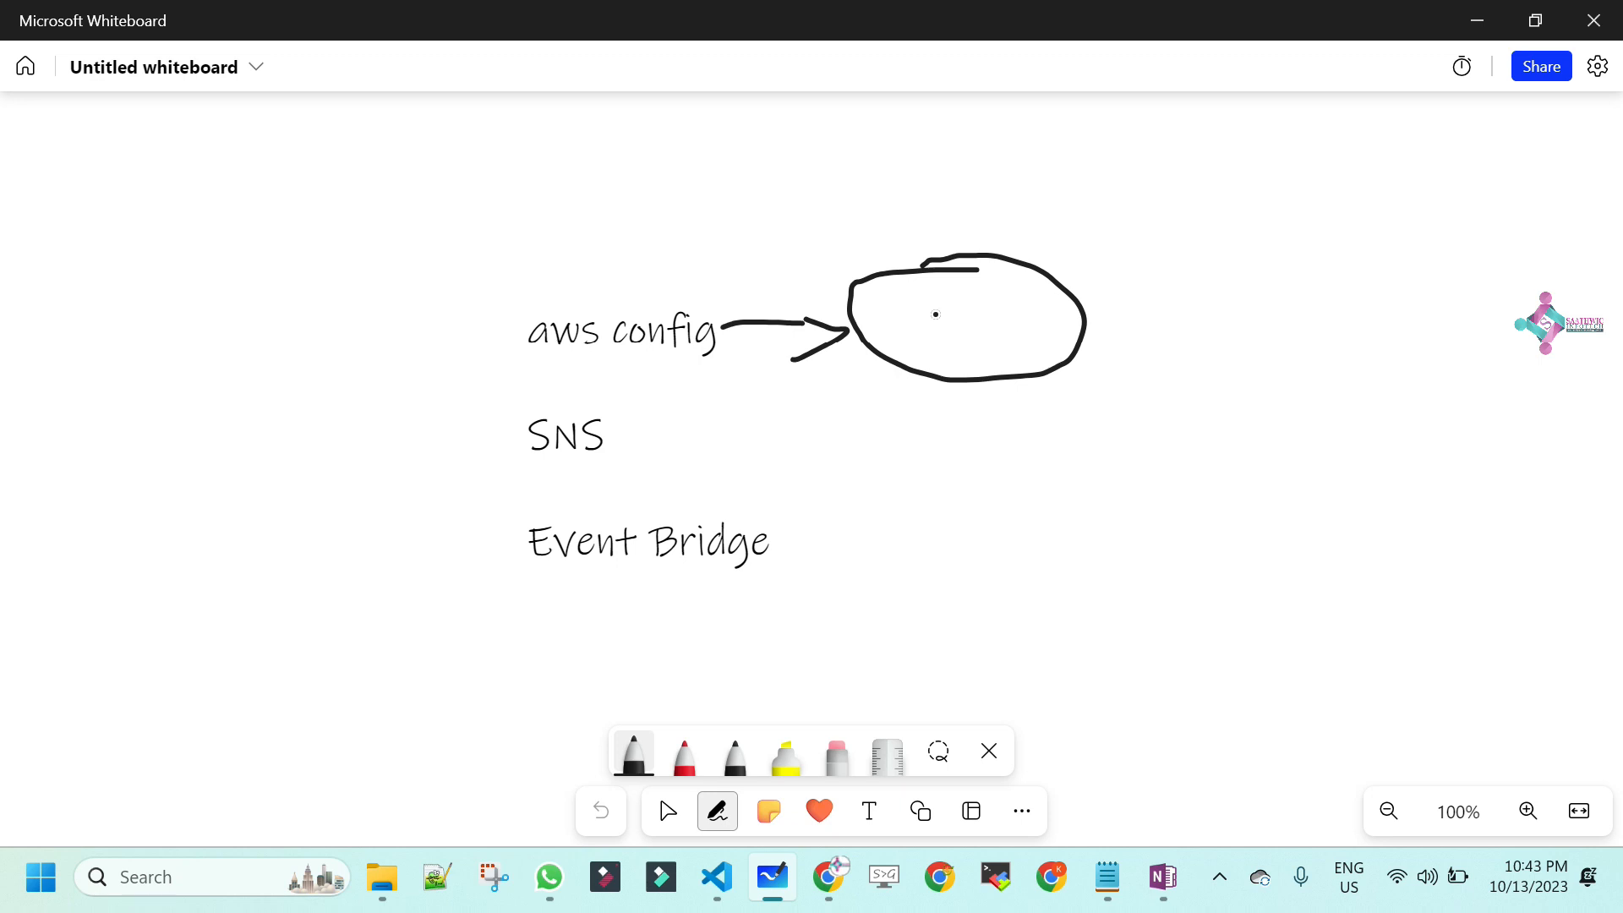
mouse_move(936, 315)
left_mouse_down()
mouse_move(991, 312)
mouse_move(928, 313)
mouse_move(999, 341)
left_mouse_up()
- Draw a connector running right and down from the oval and handwrite "SNS" at its end
mouse_move(1099, 319)
left_mouse_down()
mouse_move(1200, 328)
mouse_move(1231, 453)
mouse_move(1158, 464)
mouse_move(1164, 559)
left_mouse_up()
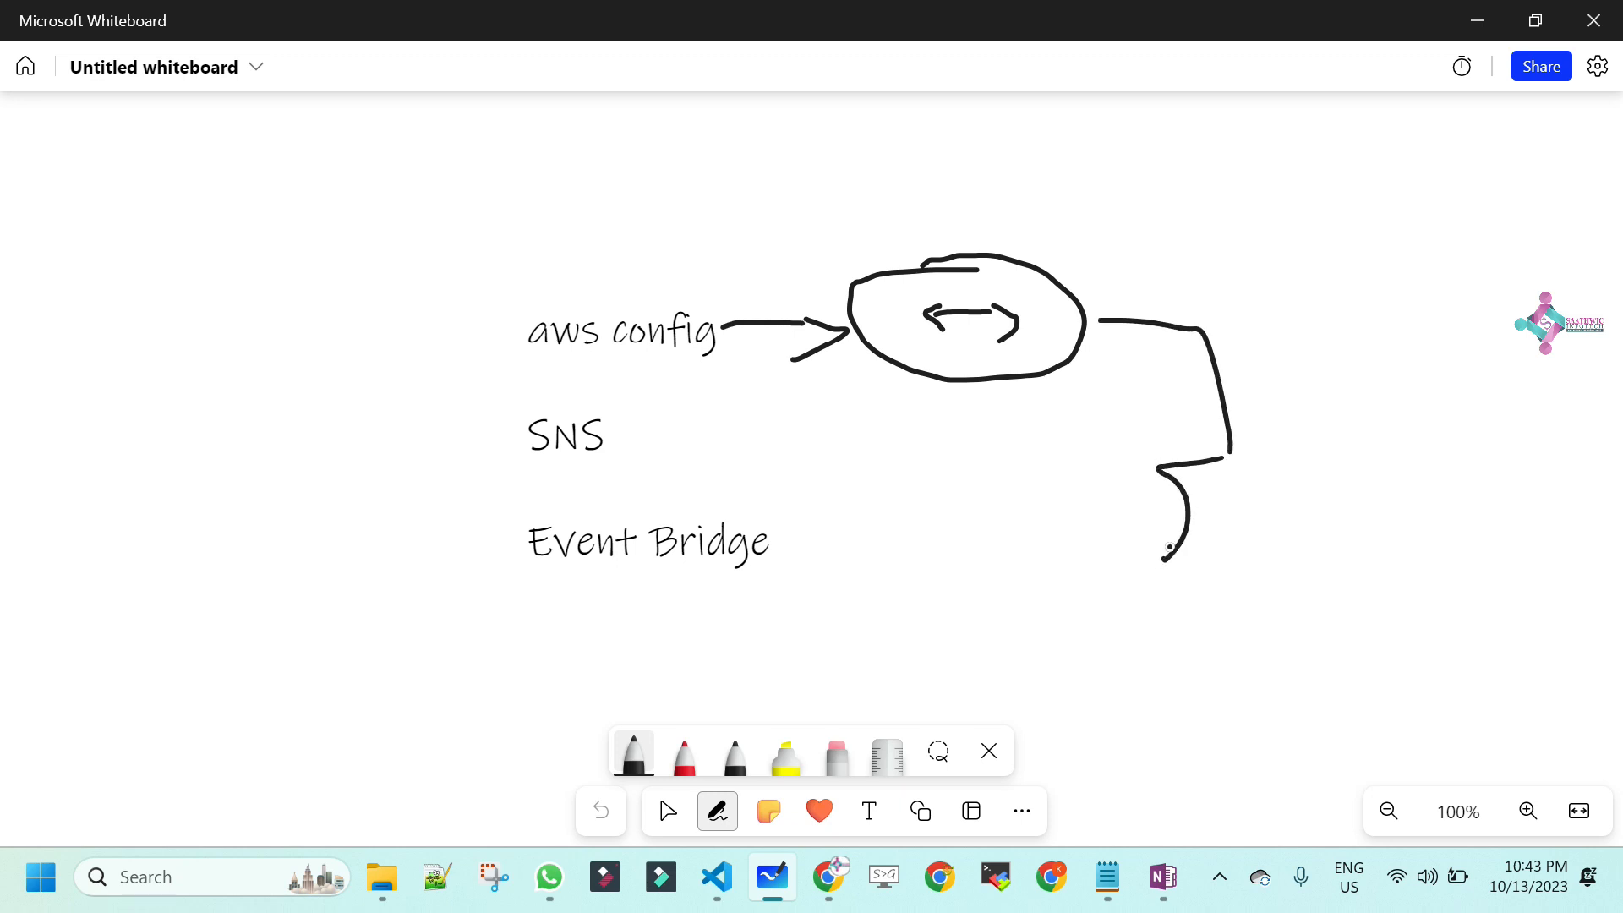
mouse_move(1256, 479)
left_mouse_down()
mouse_move(1257, 524)
mouse_move(1333, 498)
mouse_move(1383, 539)
mouse_move(1424, 489)
left_mouse_up()
mouse_move(1386, 540)
left_mouse_down()
mouse_move(1410, 543)
mouse_move(1444, 623)
left_mouse_up()
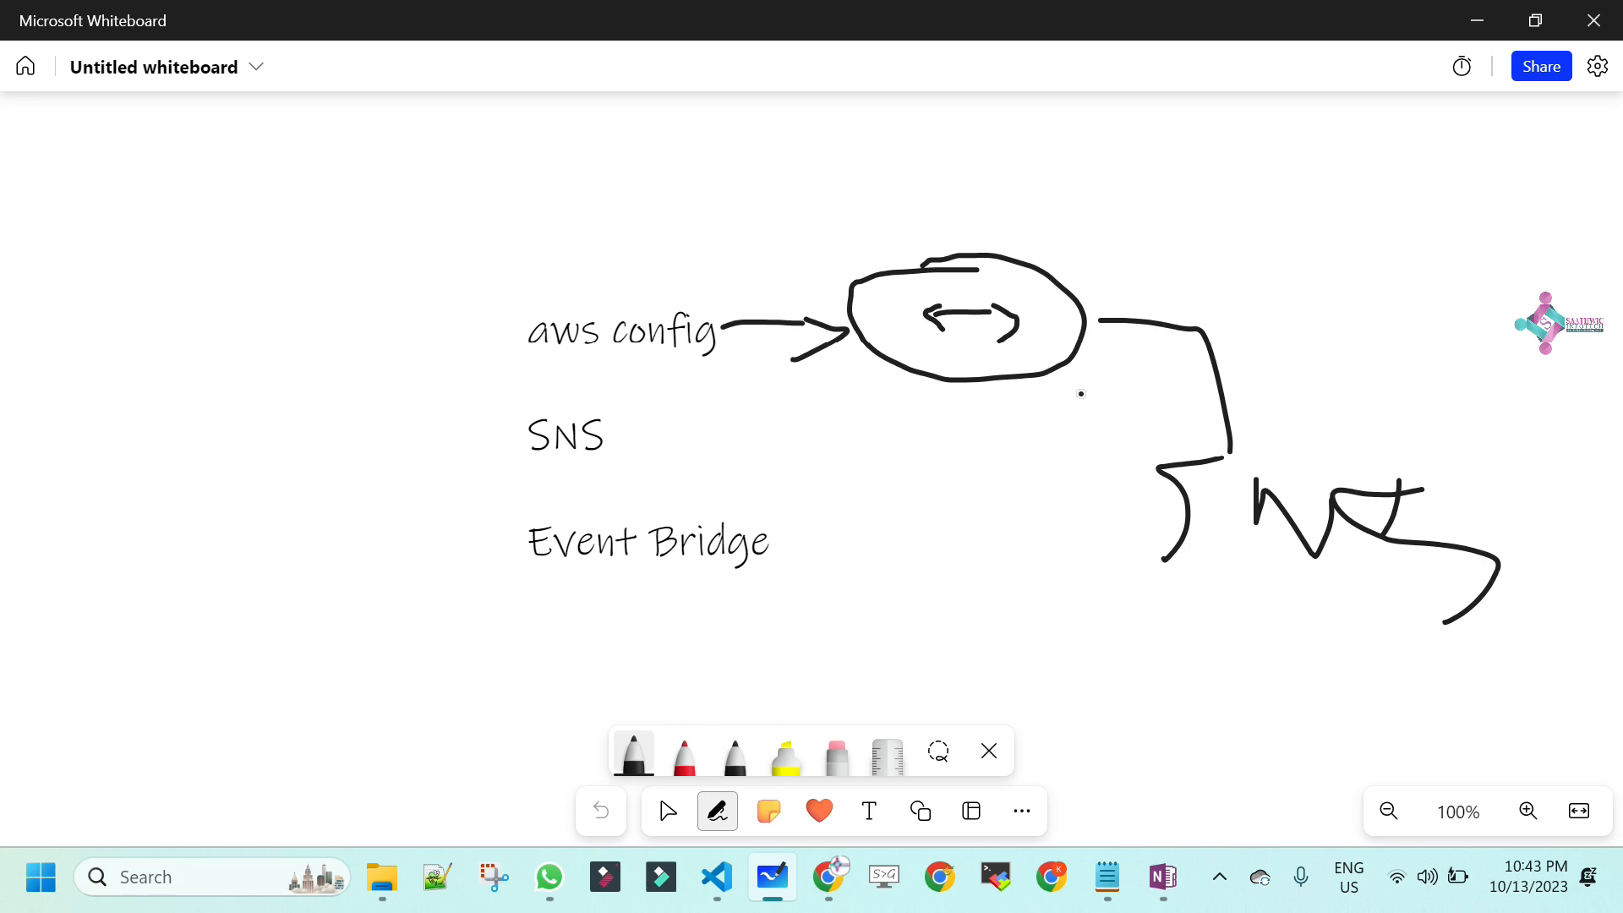
- Circle "aws config", "Event Bridge" and "SNS" in ink, and draw a line outward from "aws config" and from "Event Bridge"
mouse_move(657, 268)
left_mouse_down()
mouse_move(553, 309)
mouse_move(688, 264)
mouse_move(592, 292)
left_mouse_up()
mouse_move(661, 508)
left_mouse_down()
mouse_move(558, 508)
mouse_move(891, 607)
mouse_move(573, 501)
left_mouse_up()
mouse_move(641, 410)
left_mouse_down()
mouse_move(464, 424)
mouse_move(681, 455)
mouse_move(626, 438)
mouse_move(612, 410)
left_mouse_up()
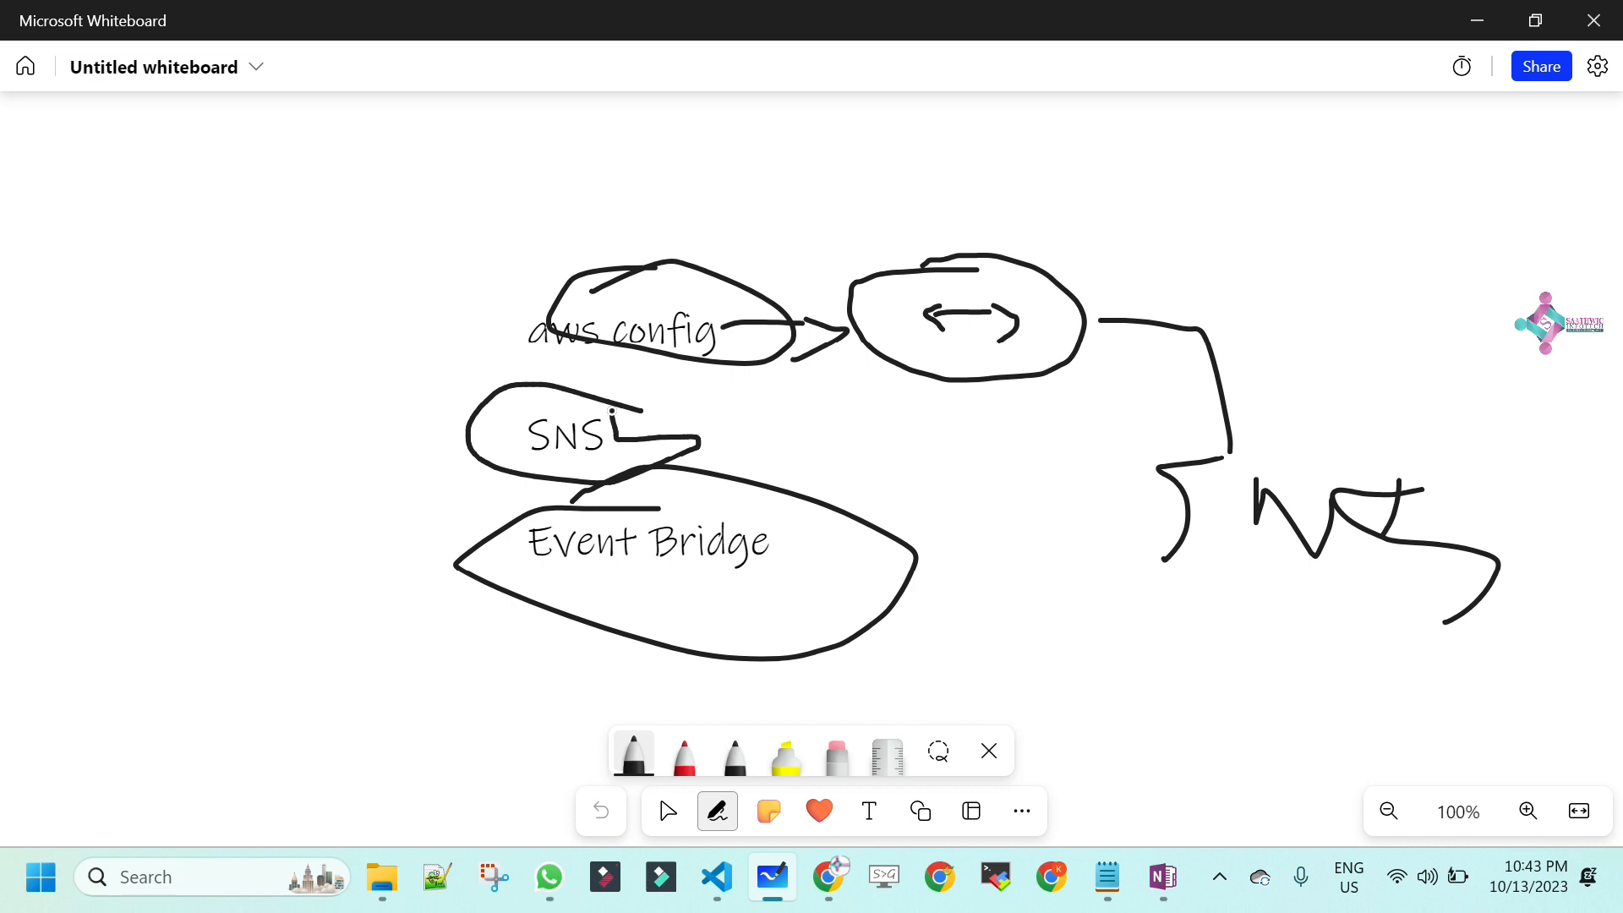
left_click_drag(734, 310, 809, 204)
left_click_drag(827, 539, 976, 497)
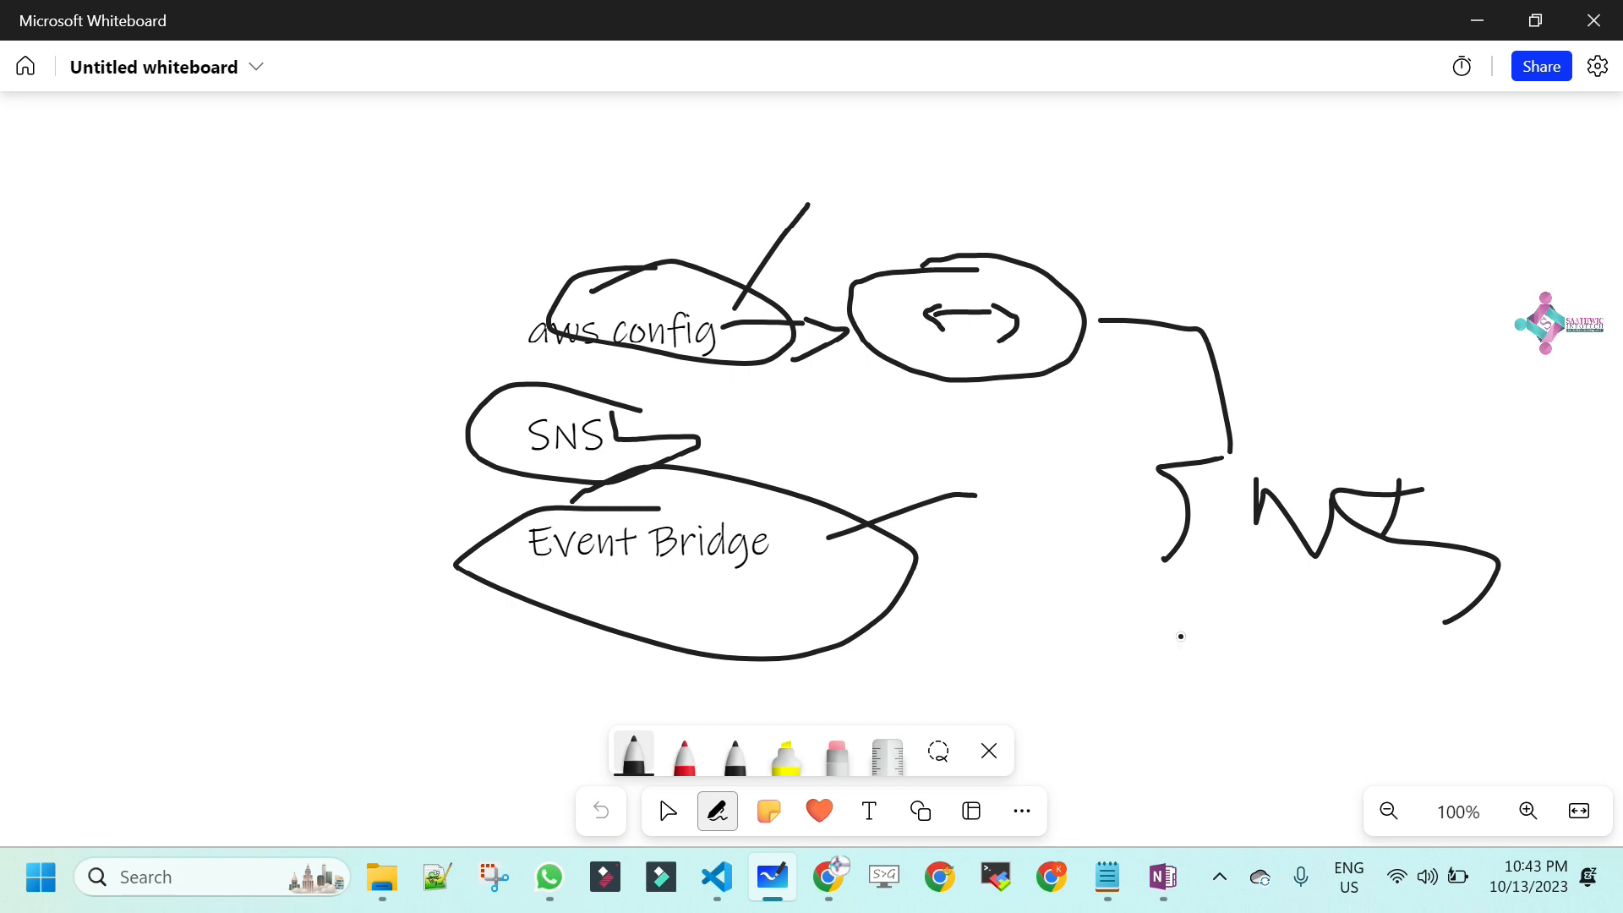
- Switch to Chrome, close the YouTube tab, and start the 1-click setup of the Config service in the AWS console
left_click(832, 887)
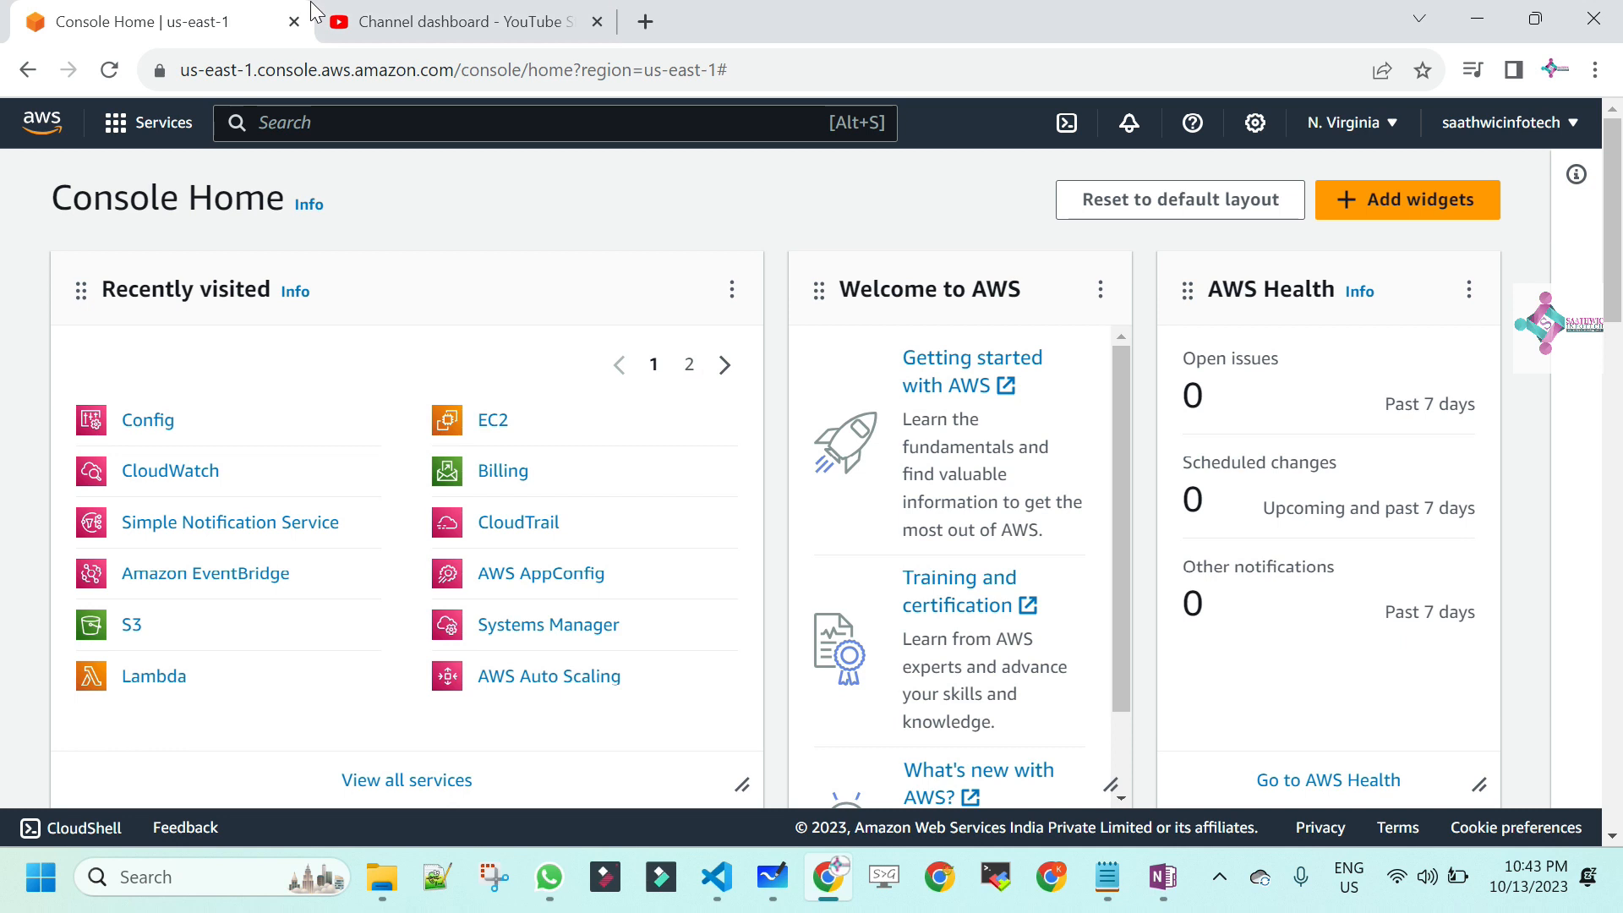
left_click(597, 22)
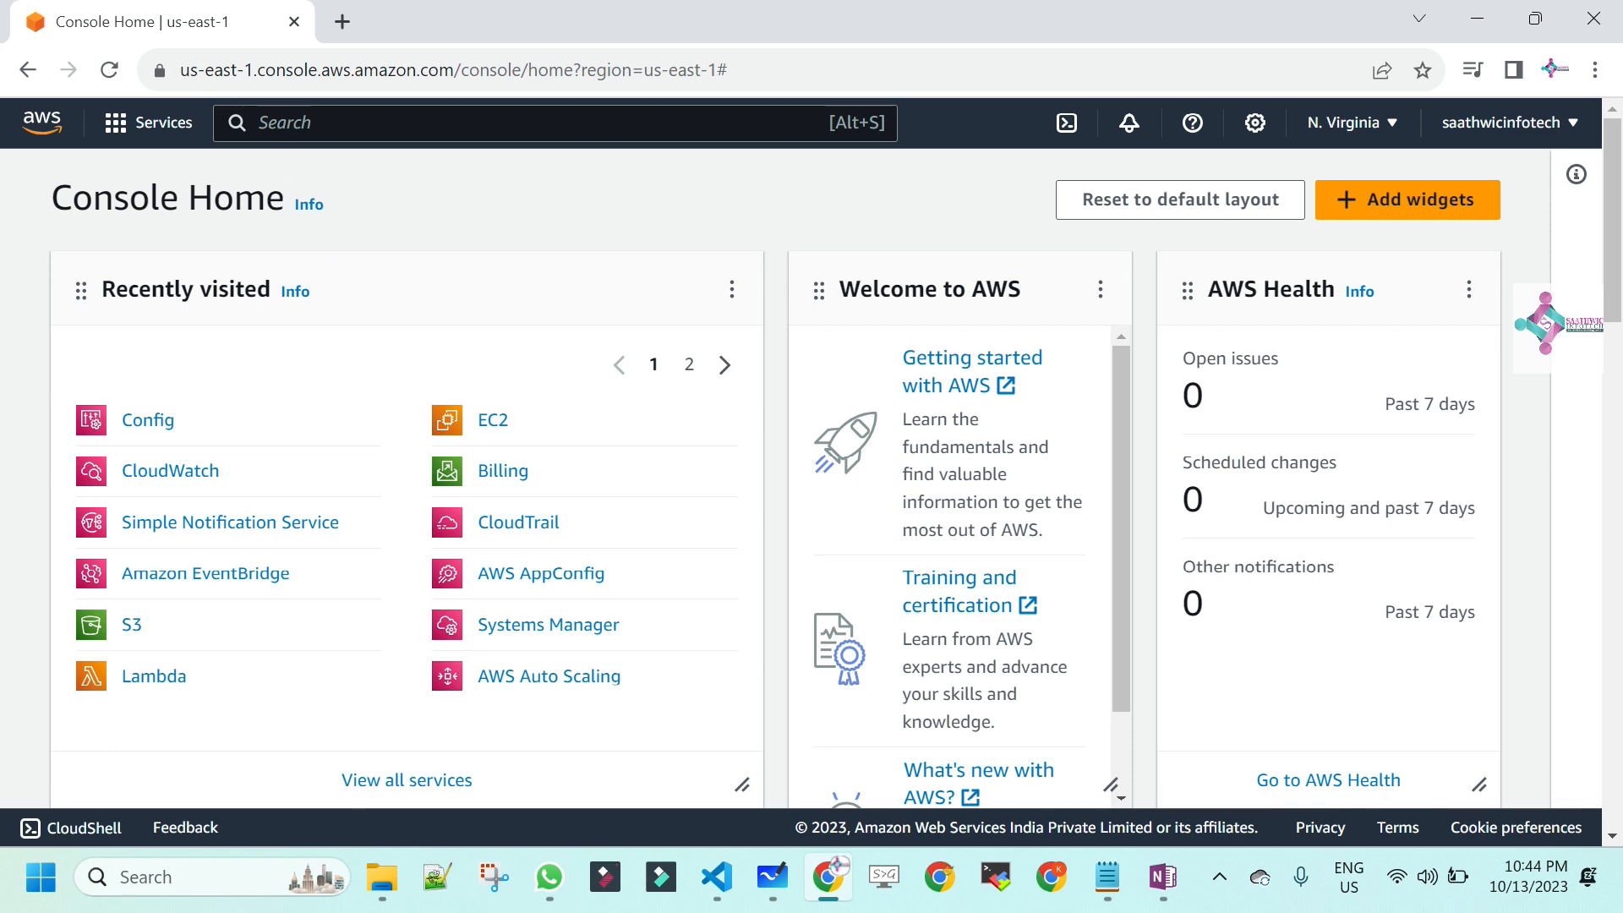
type("config")
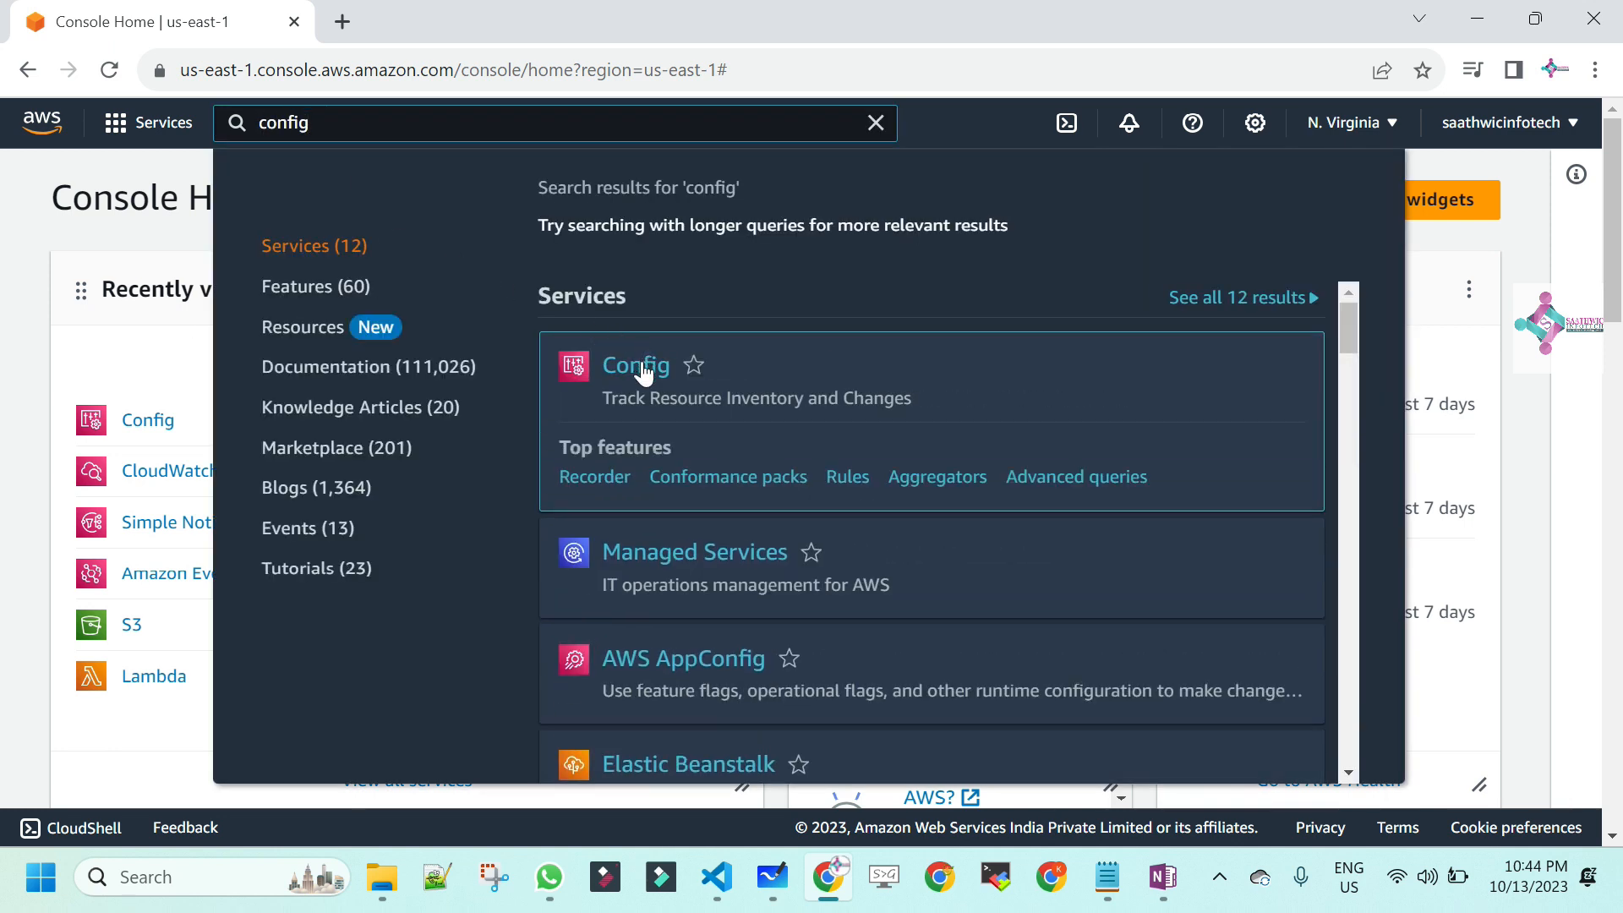
left_click(636, 366)
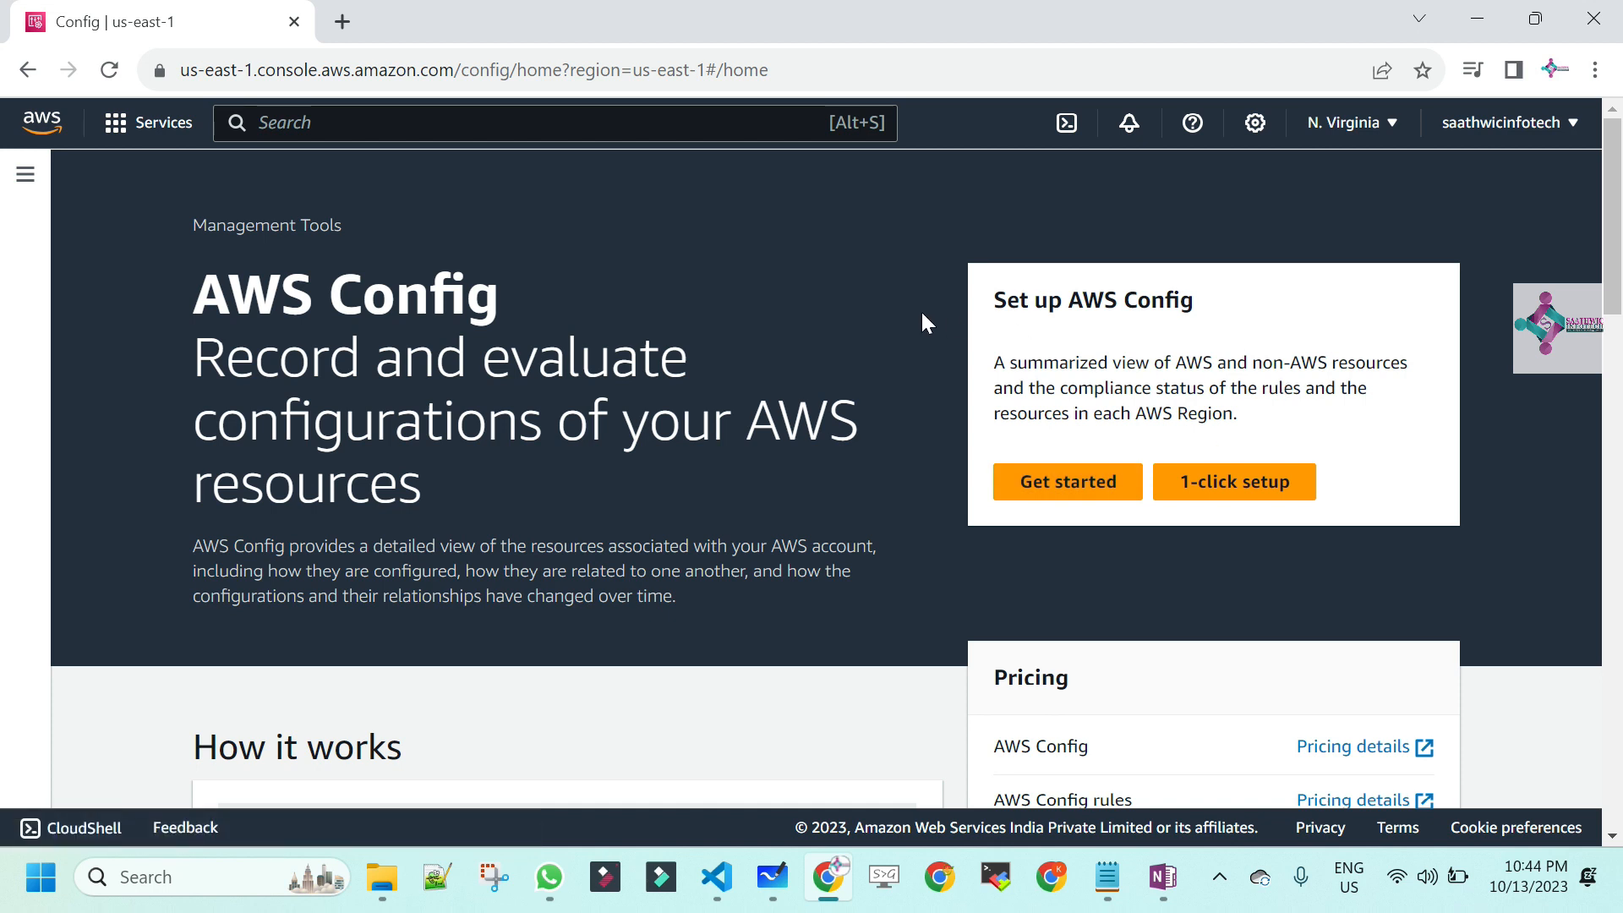
left_click(1265, 498)
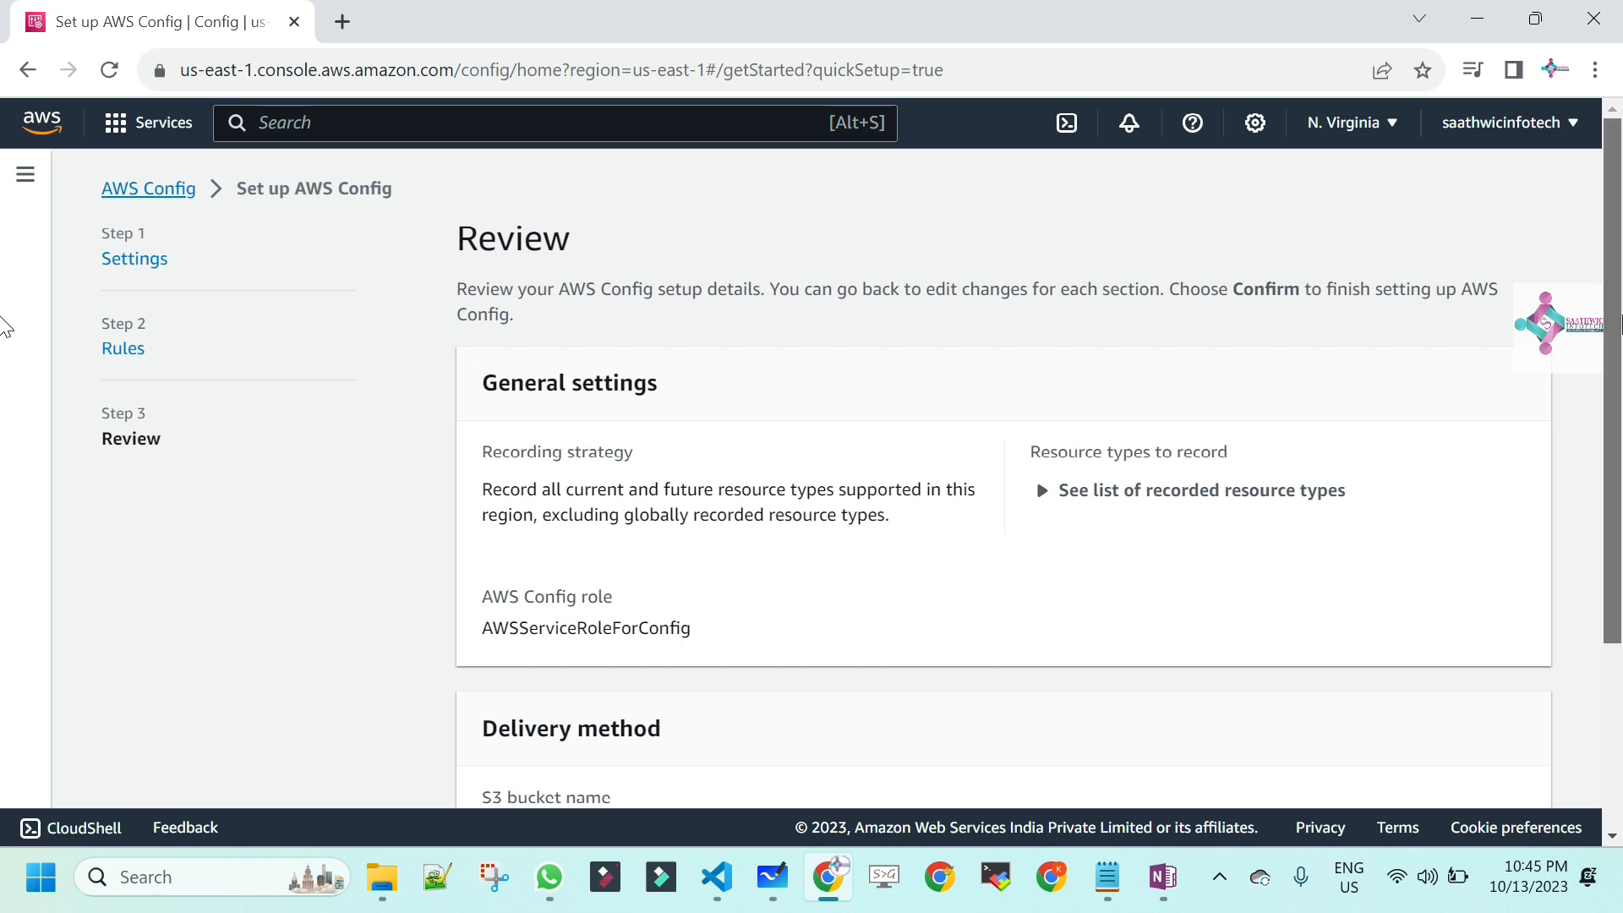
- Review the AWS Config setup details: recording strategy, full list of recorded resource types, Config role and S3 bucket name
scroll(5, 338, "down", 2)
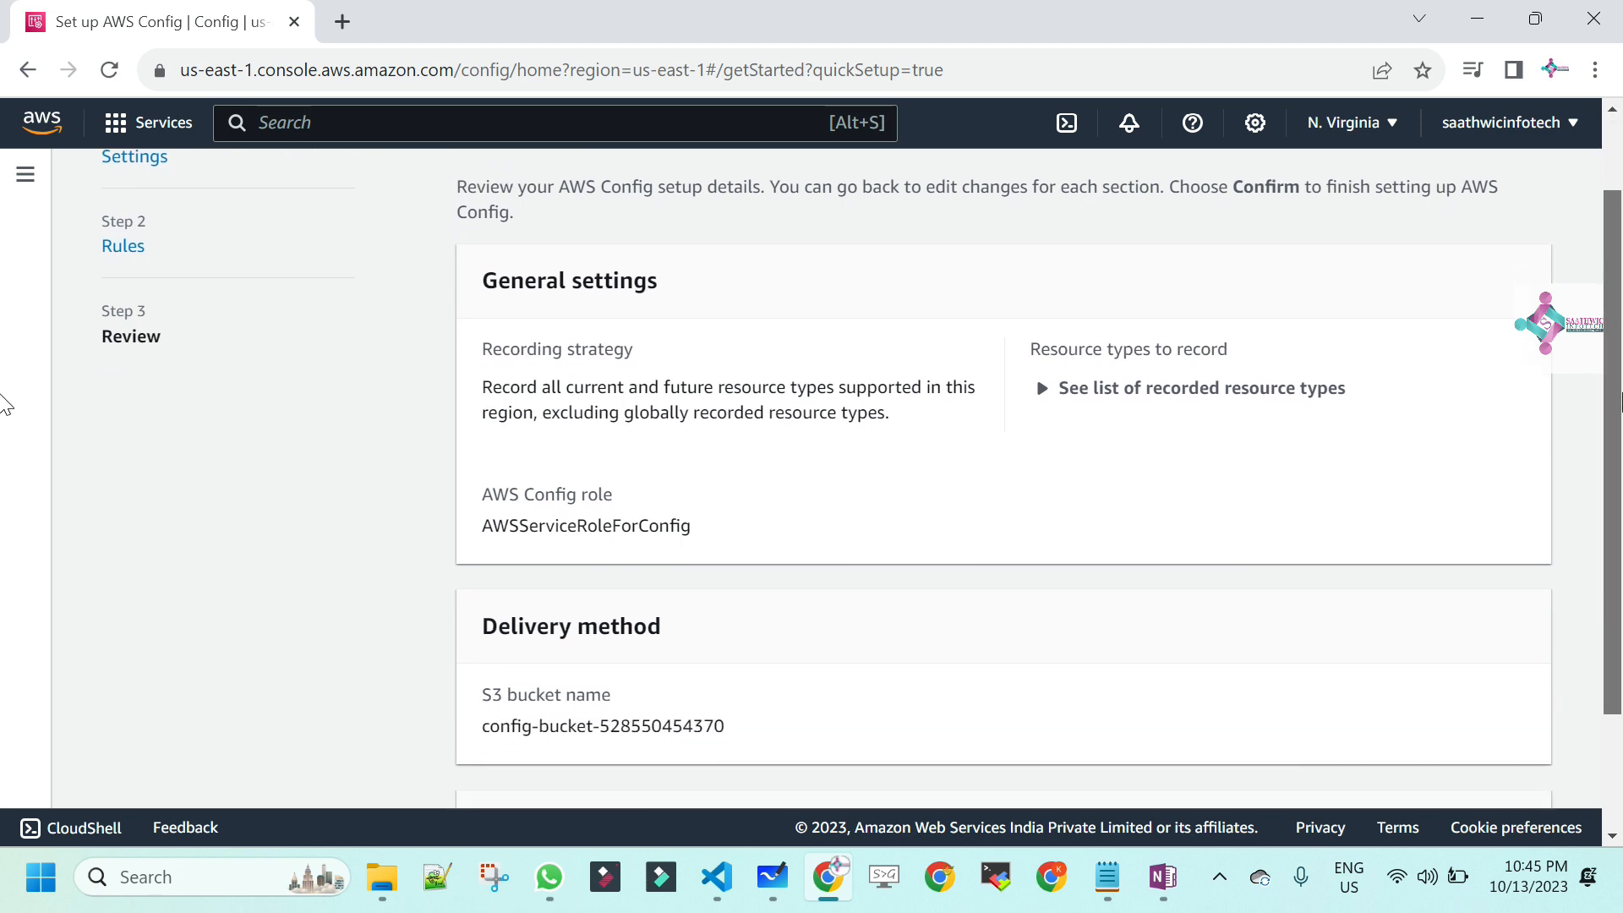
scroll(5, 422, "down", 1)
scroll(7, 431, "up", 2)
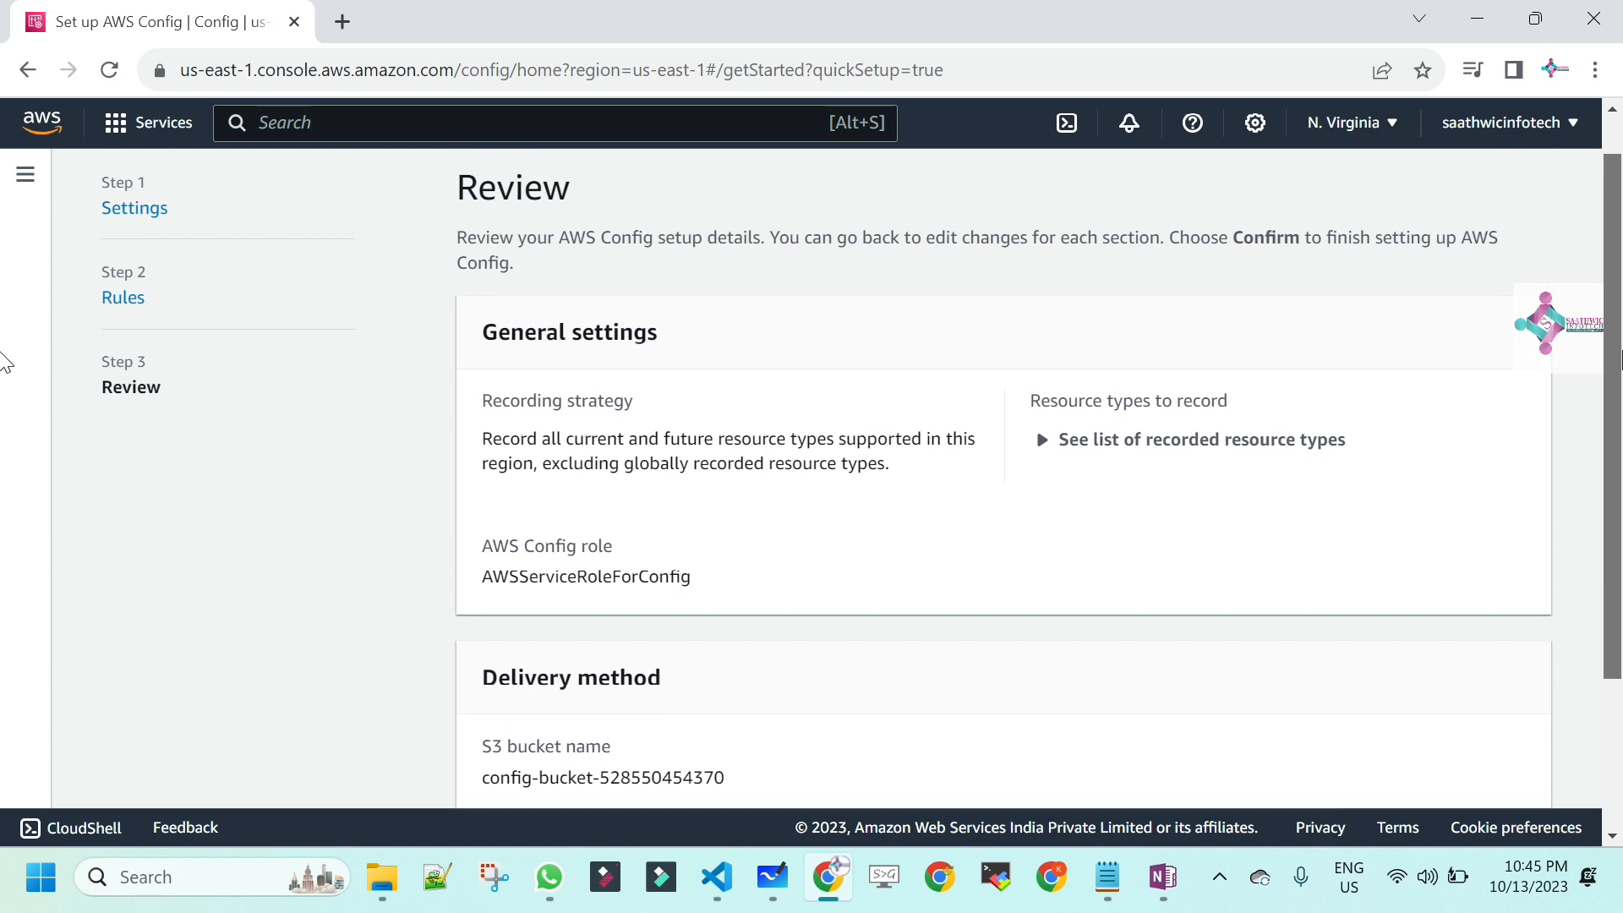
left_click_drag(510, 401, 655, 412)
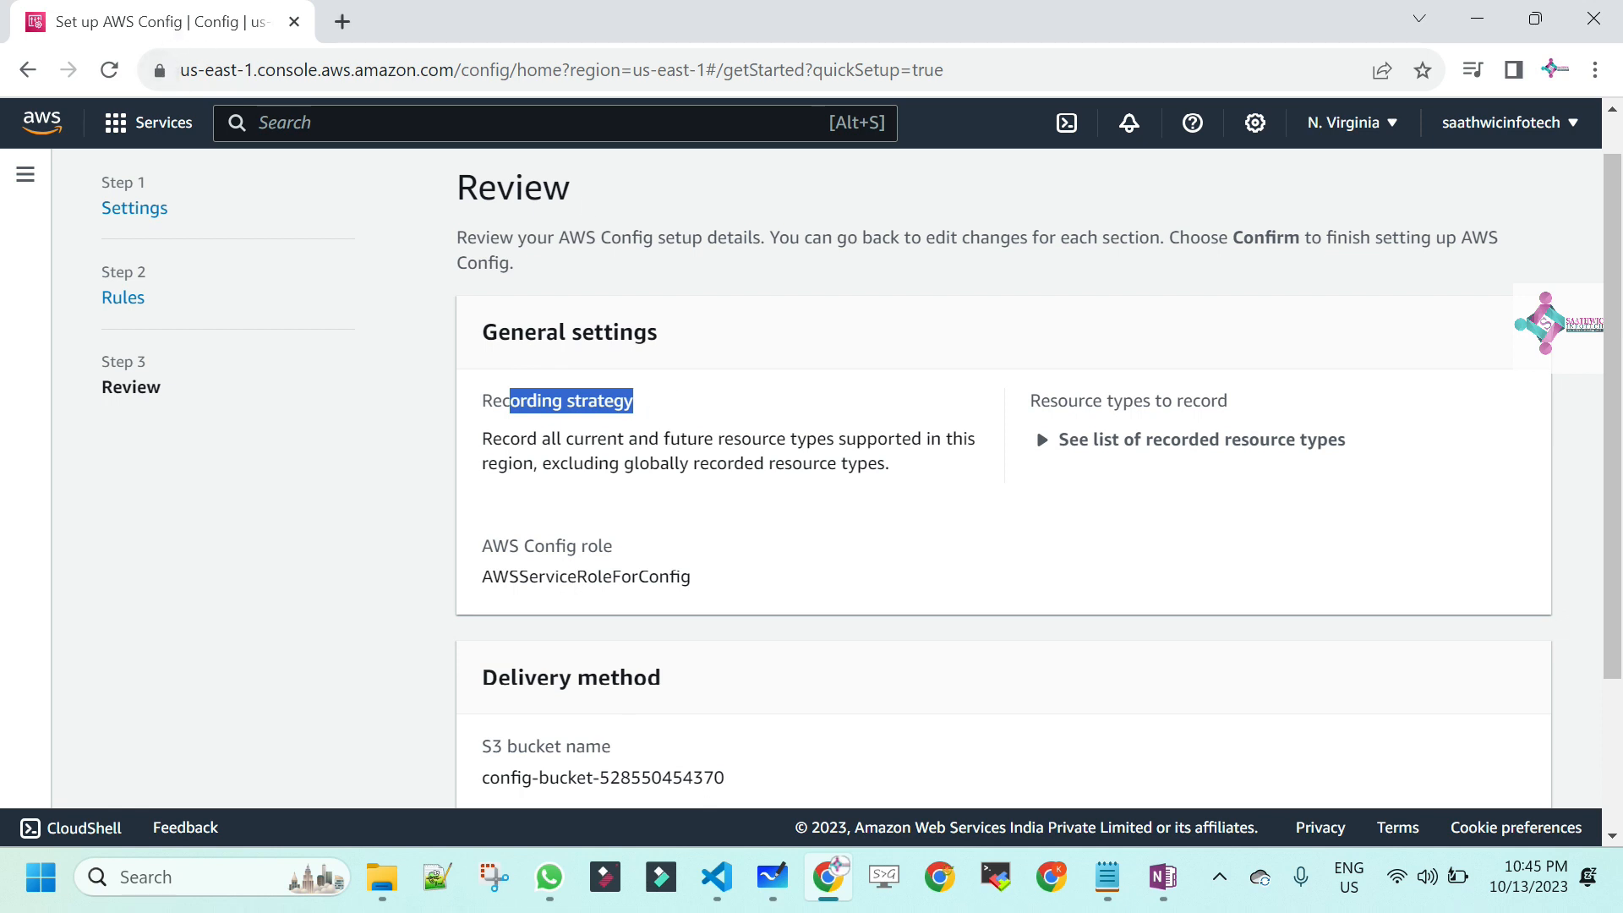
left_click_drag(1068, 401, 1217, 401)
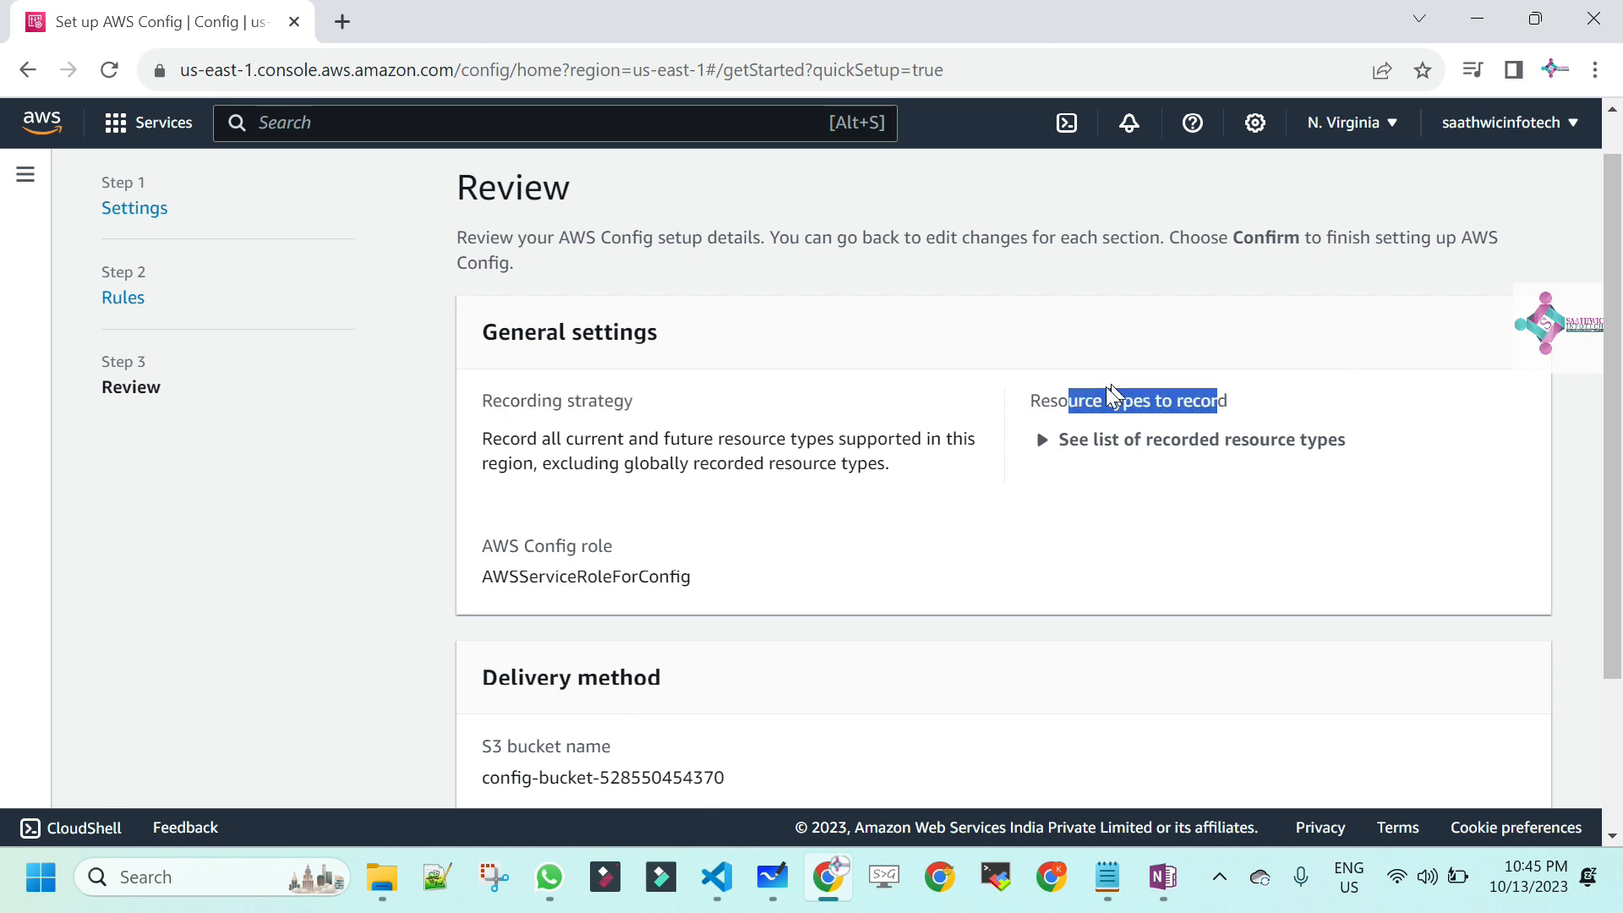
left_click(1044, 450)
left_click(1043, 446)
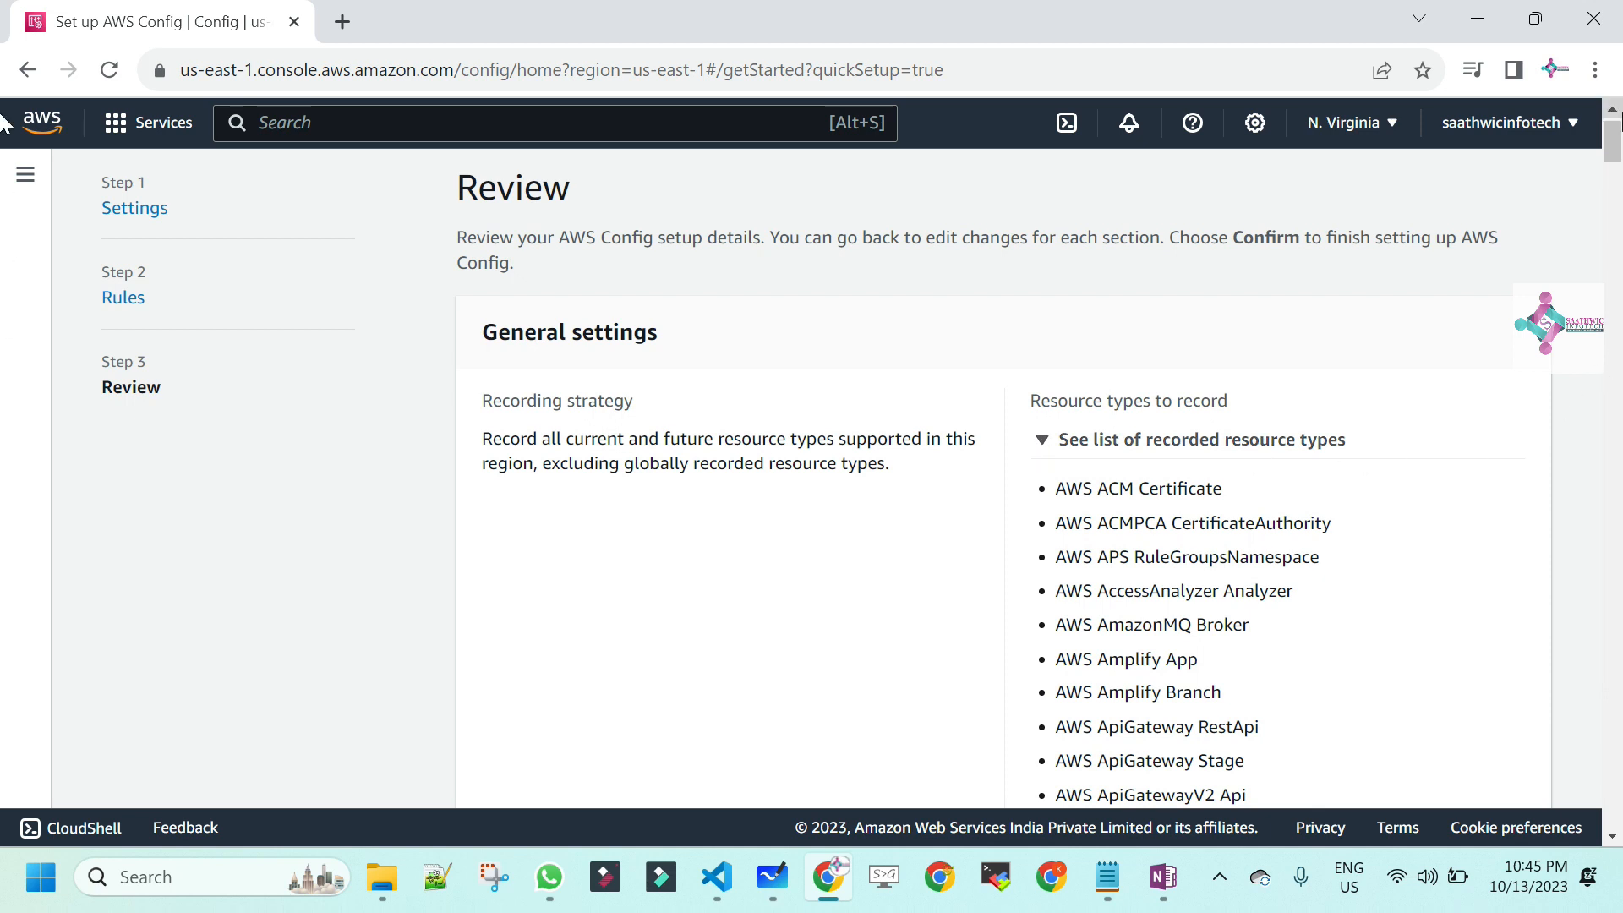
left_click_drag(1615, 146, 1616, 788)
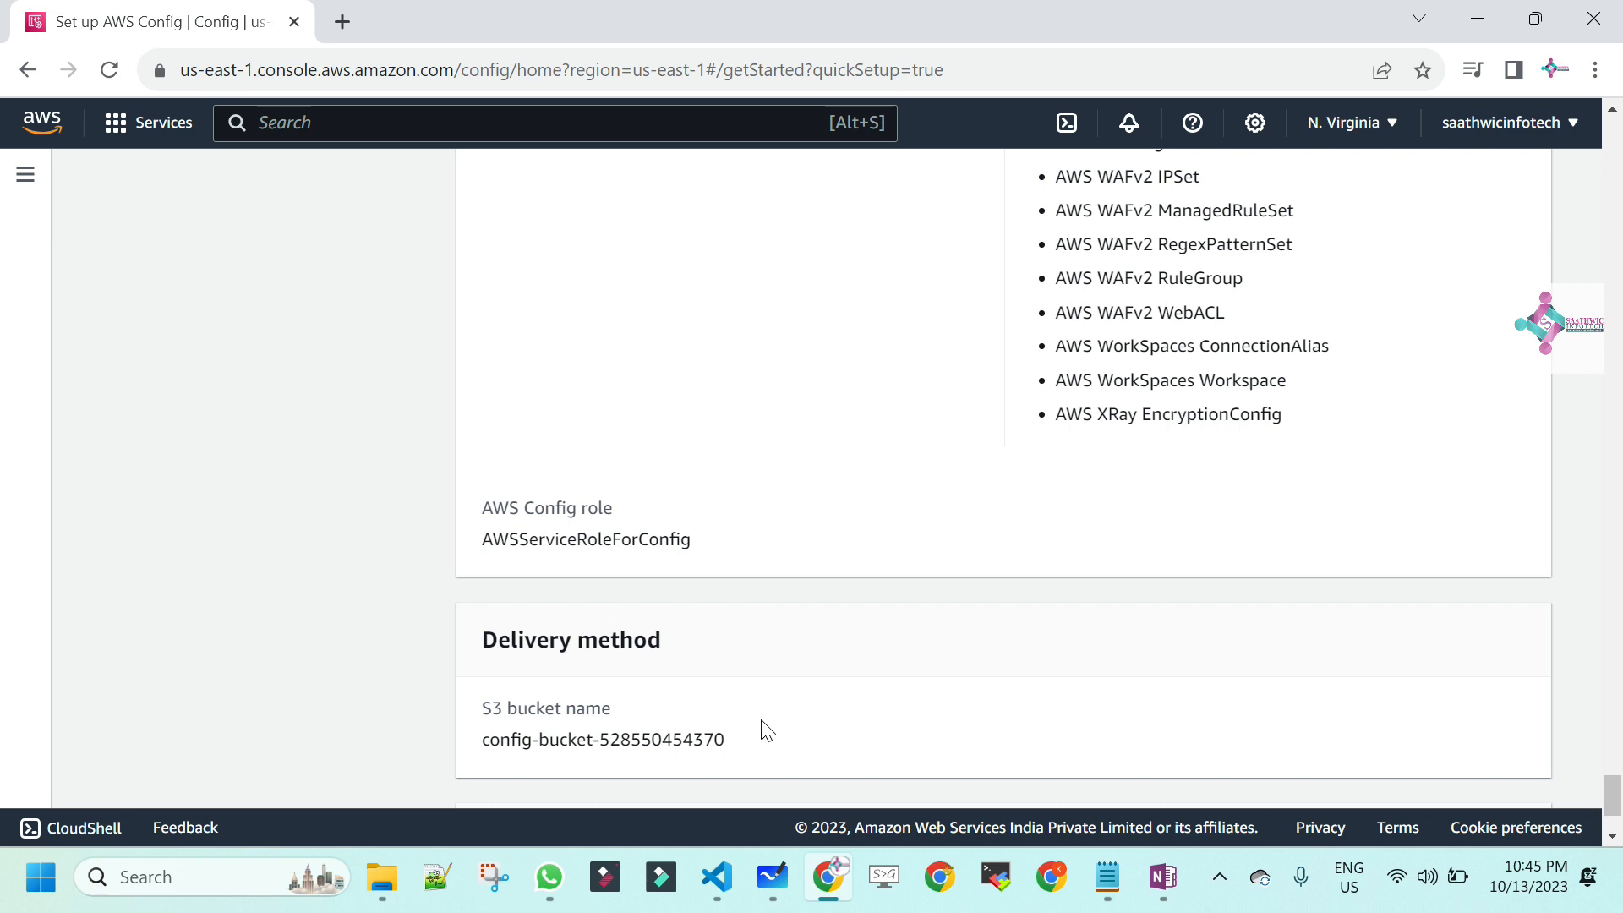
left_click_drag(765, 737, 475, 752)
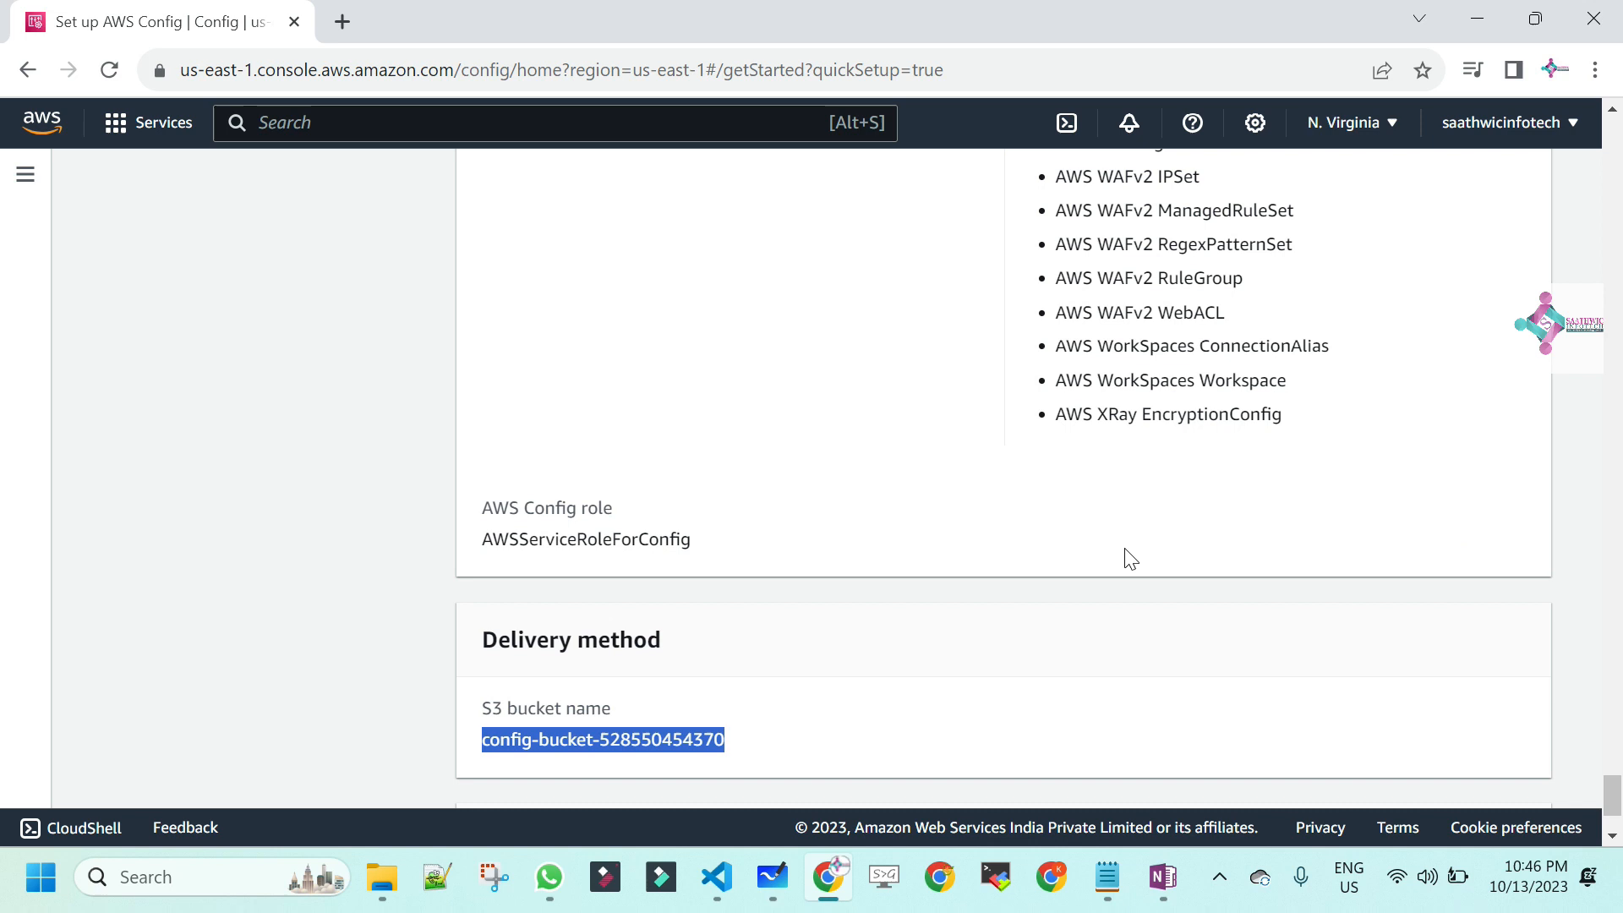
- Check the AWS Config role and the AWS Config rules section, and confirm the 1-click setup
left_click_drag(722, 551, 519, 540)
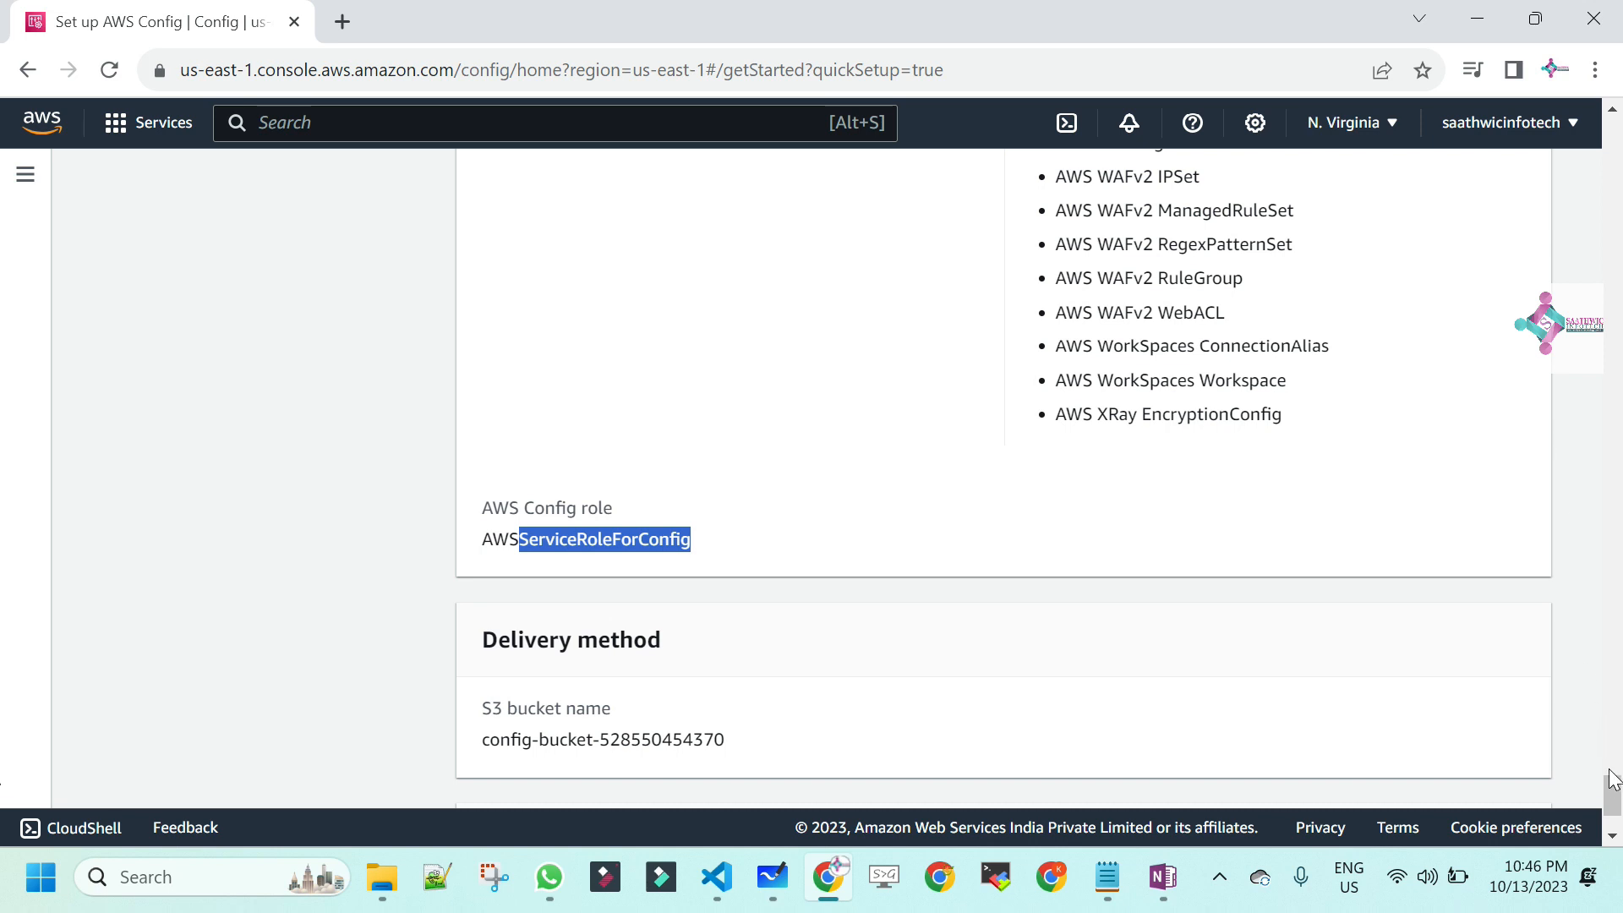
scroll(1613, 795, "down", 2)
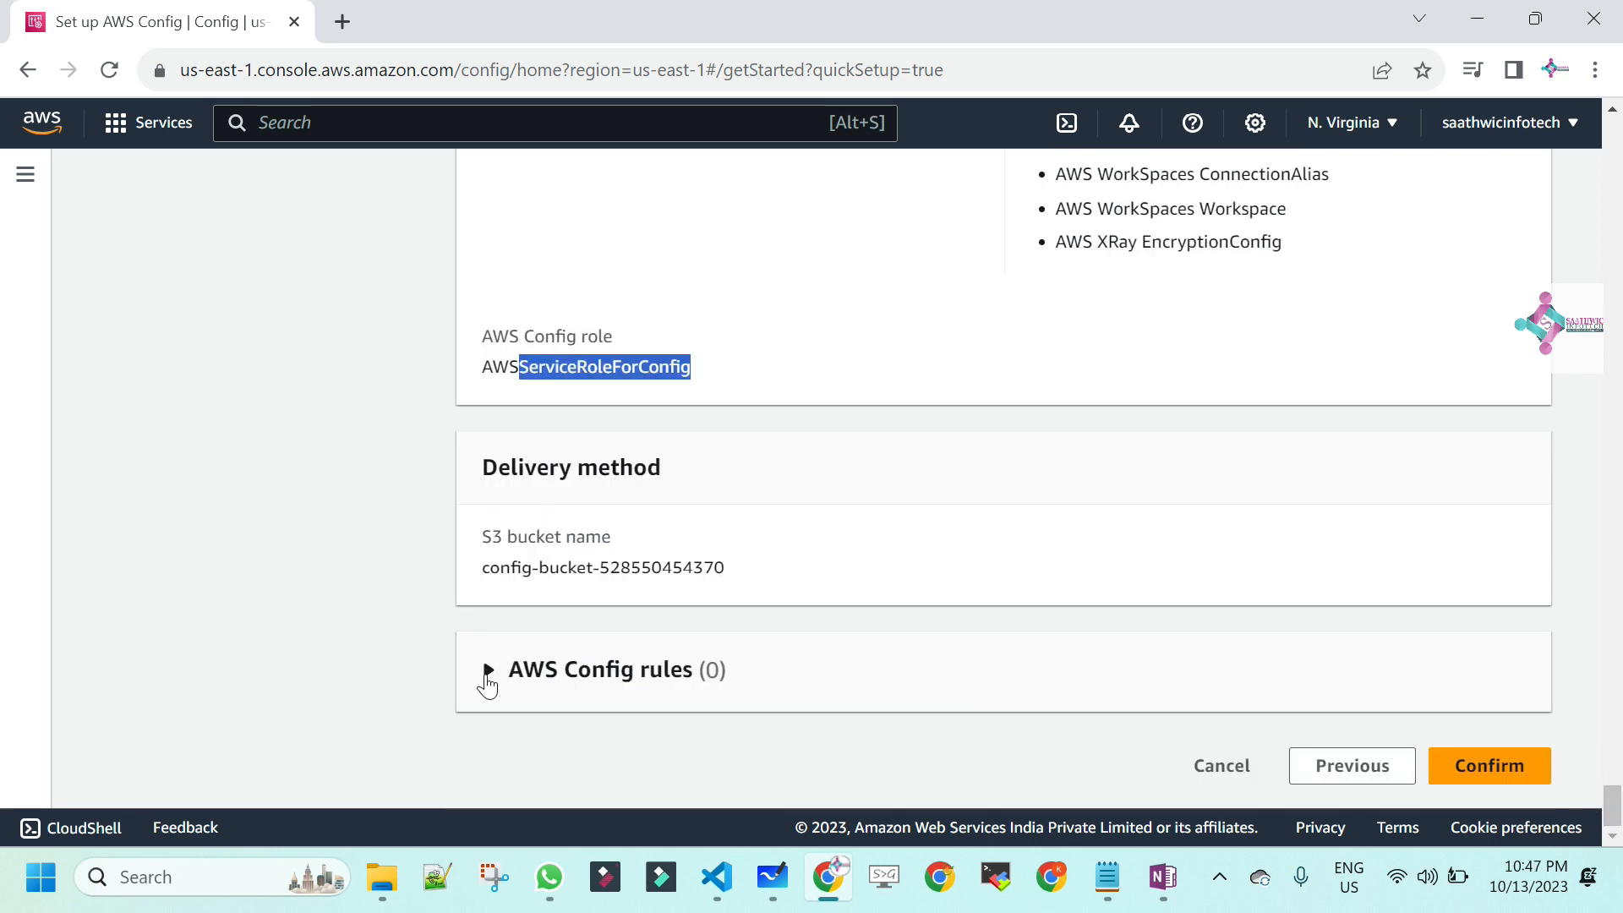
left_click(488, 682)
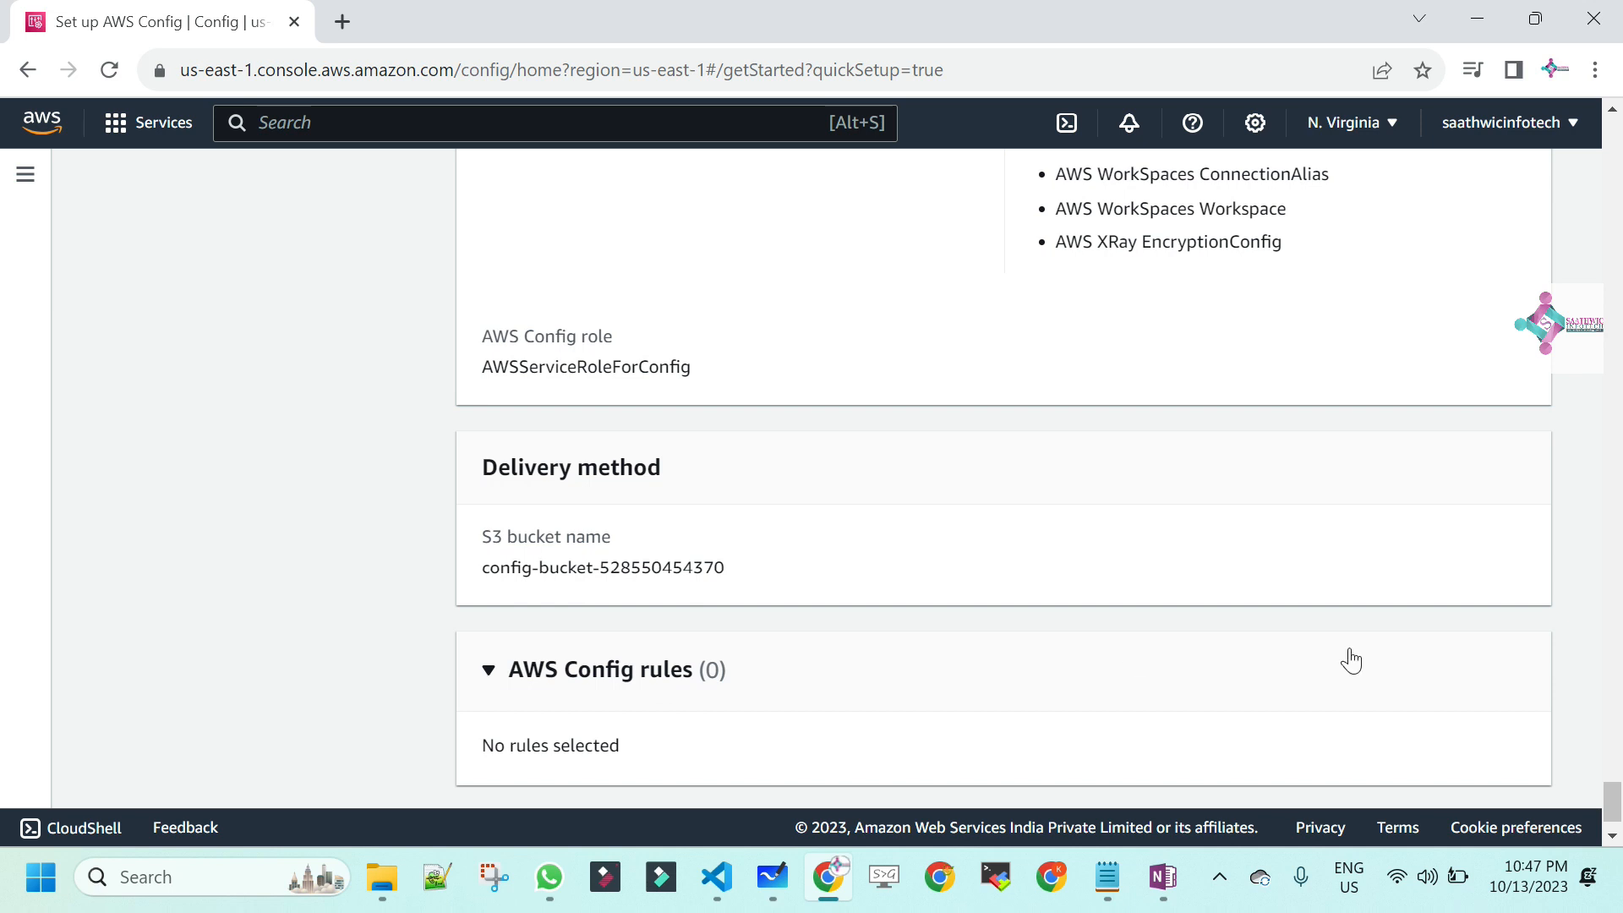
left_click_drag(1611, 799, 1611, 807)
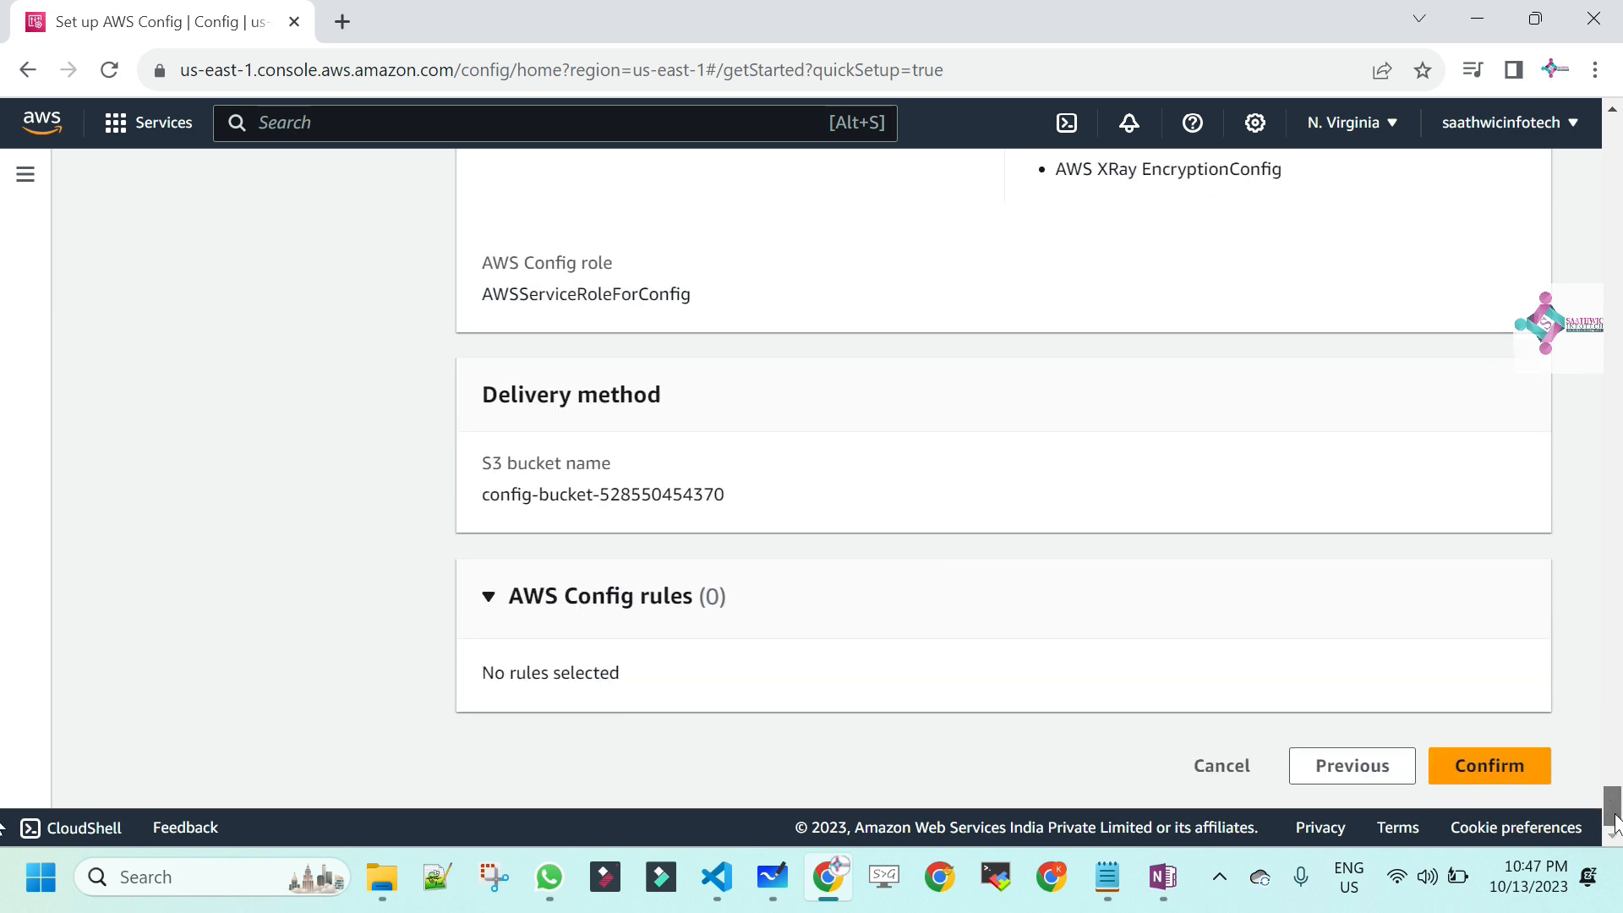
left_click(1493, 766)
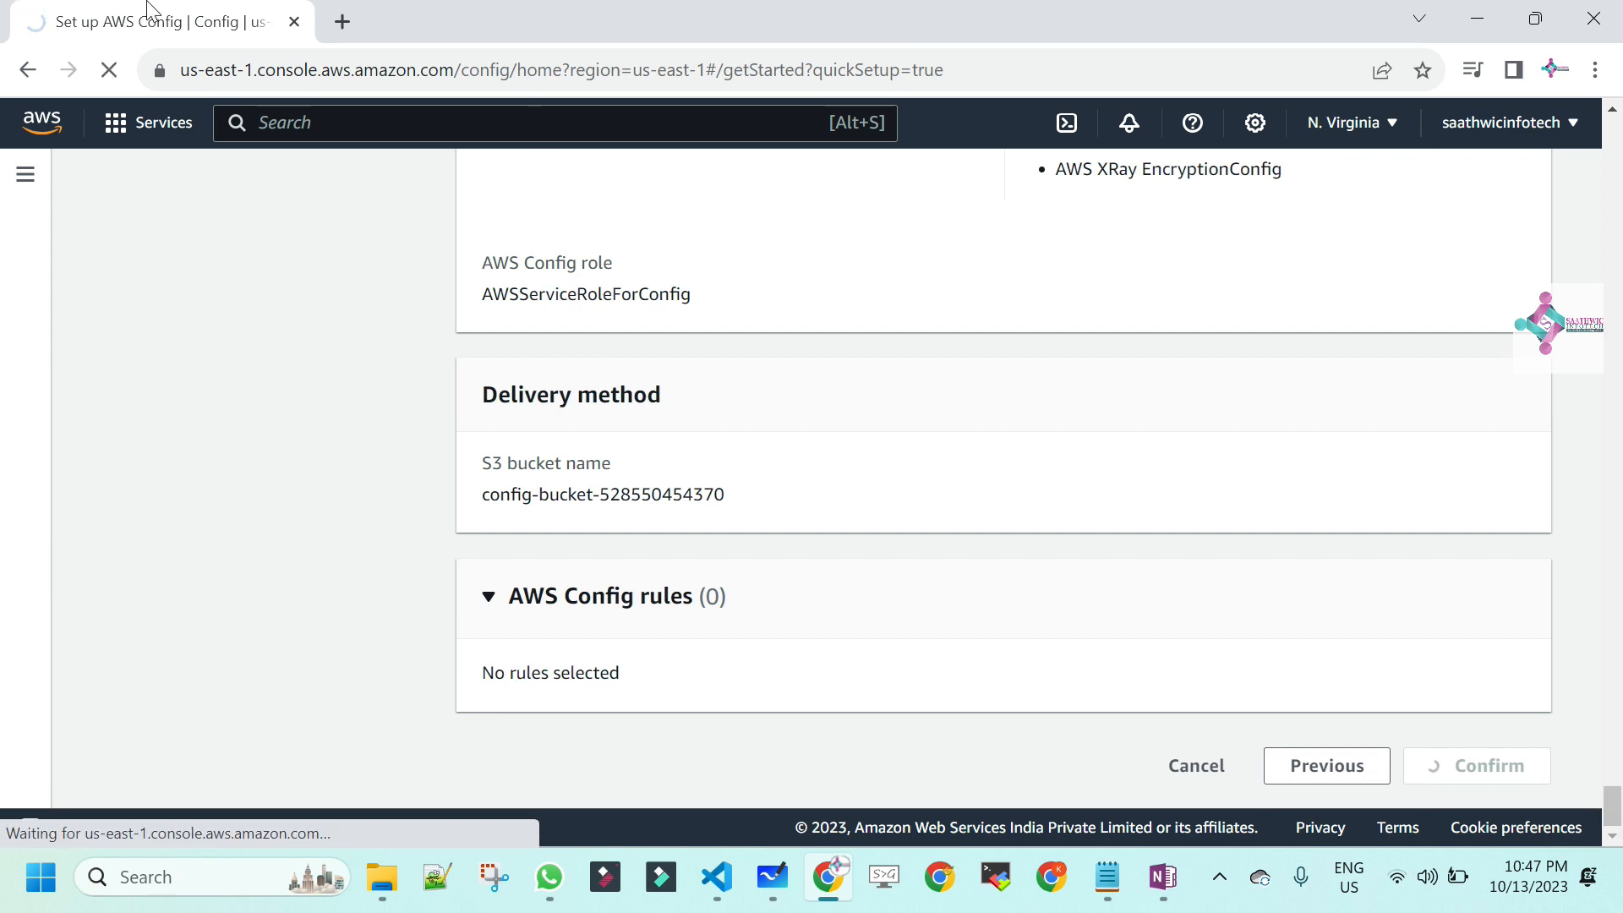
- Duplicate the AWS Config browser tab and look through the dashboard's compliance, resource inventory and metrics sections
right_click(139, 27)
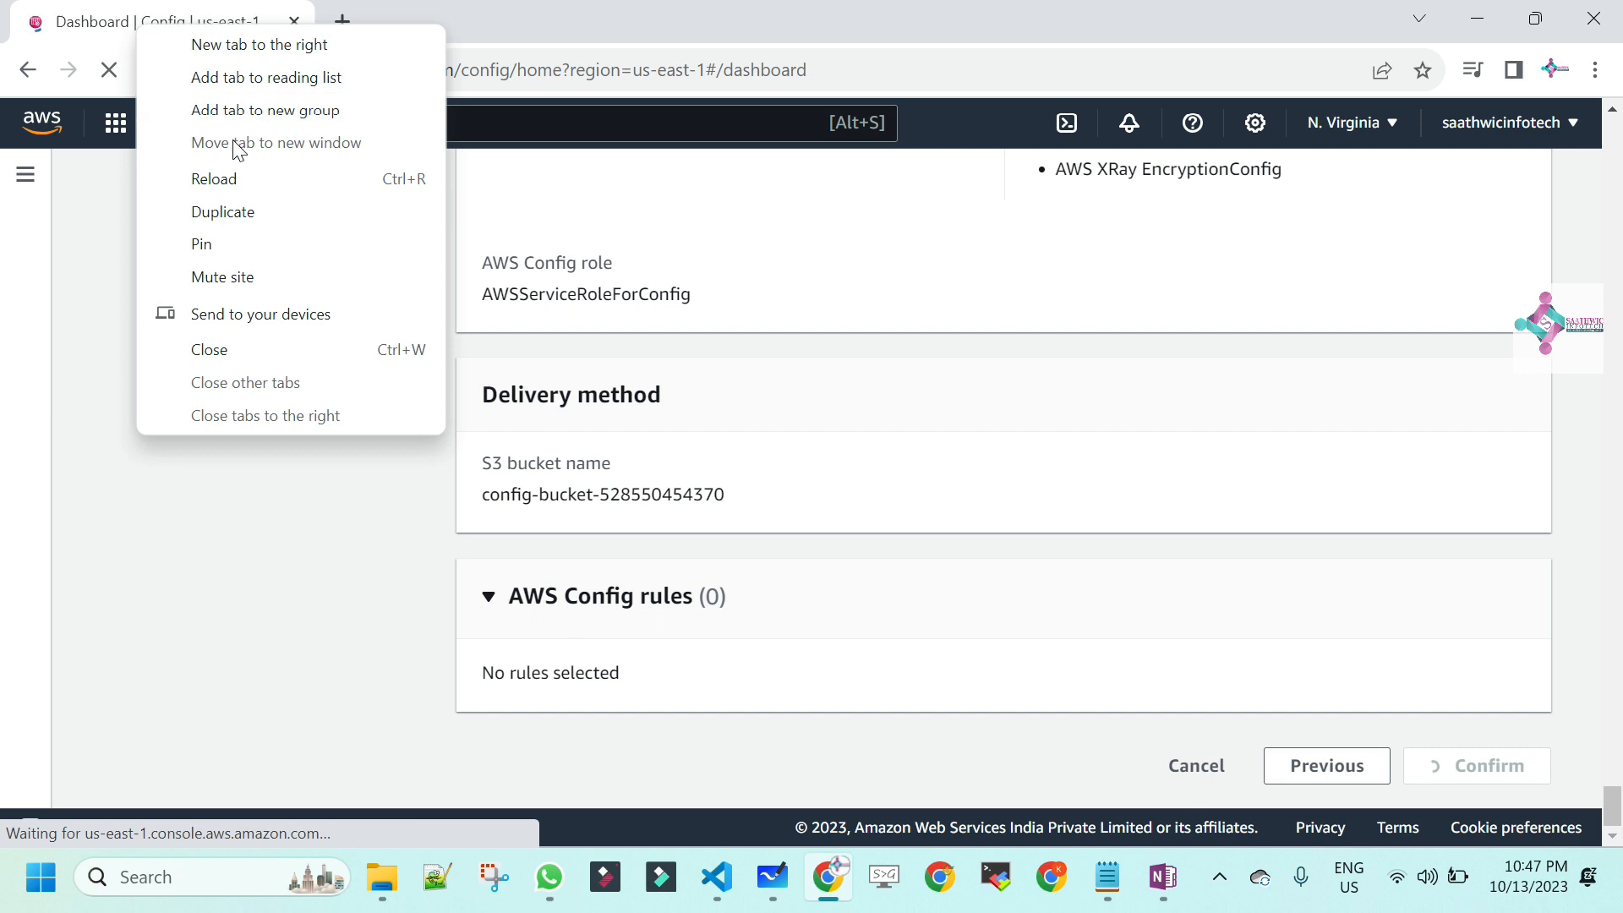
left_click(224, 213)
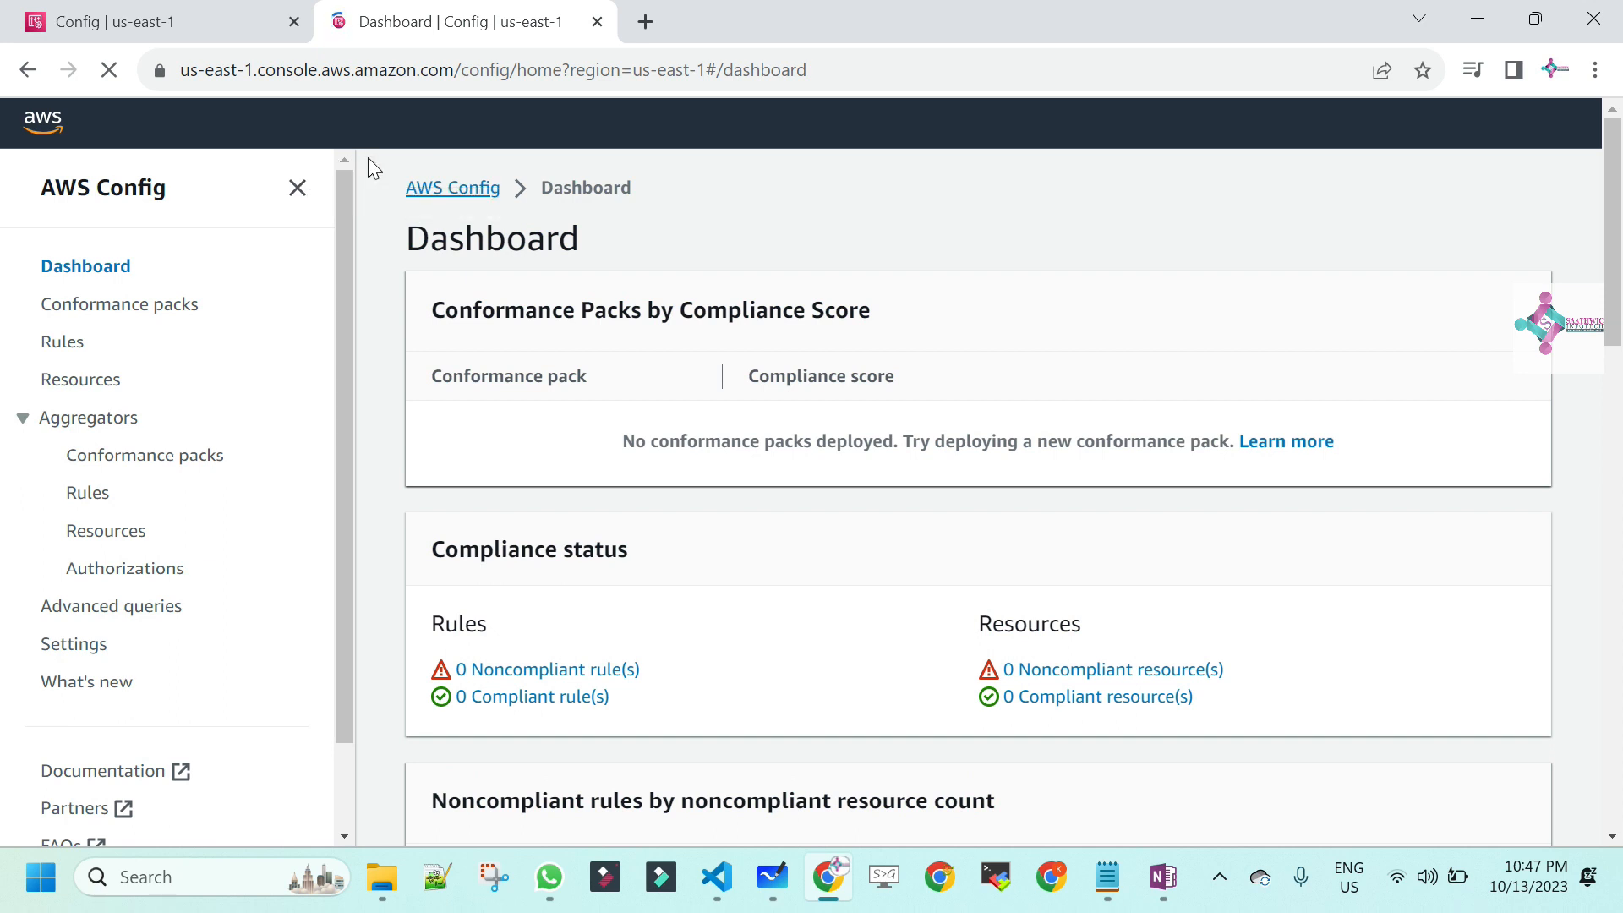
scroll(393, 134, "down", 10)
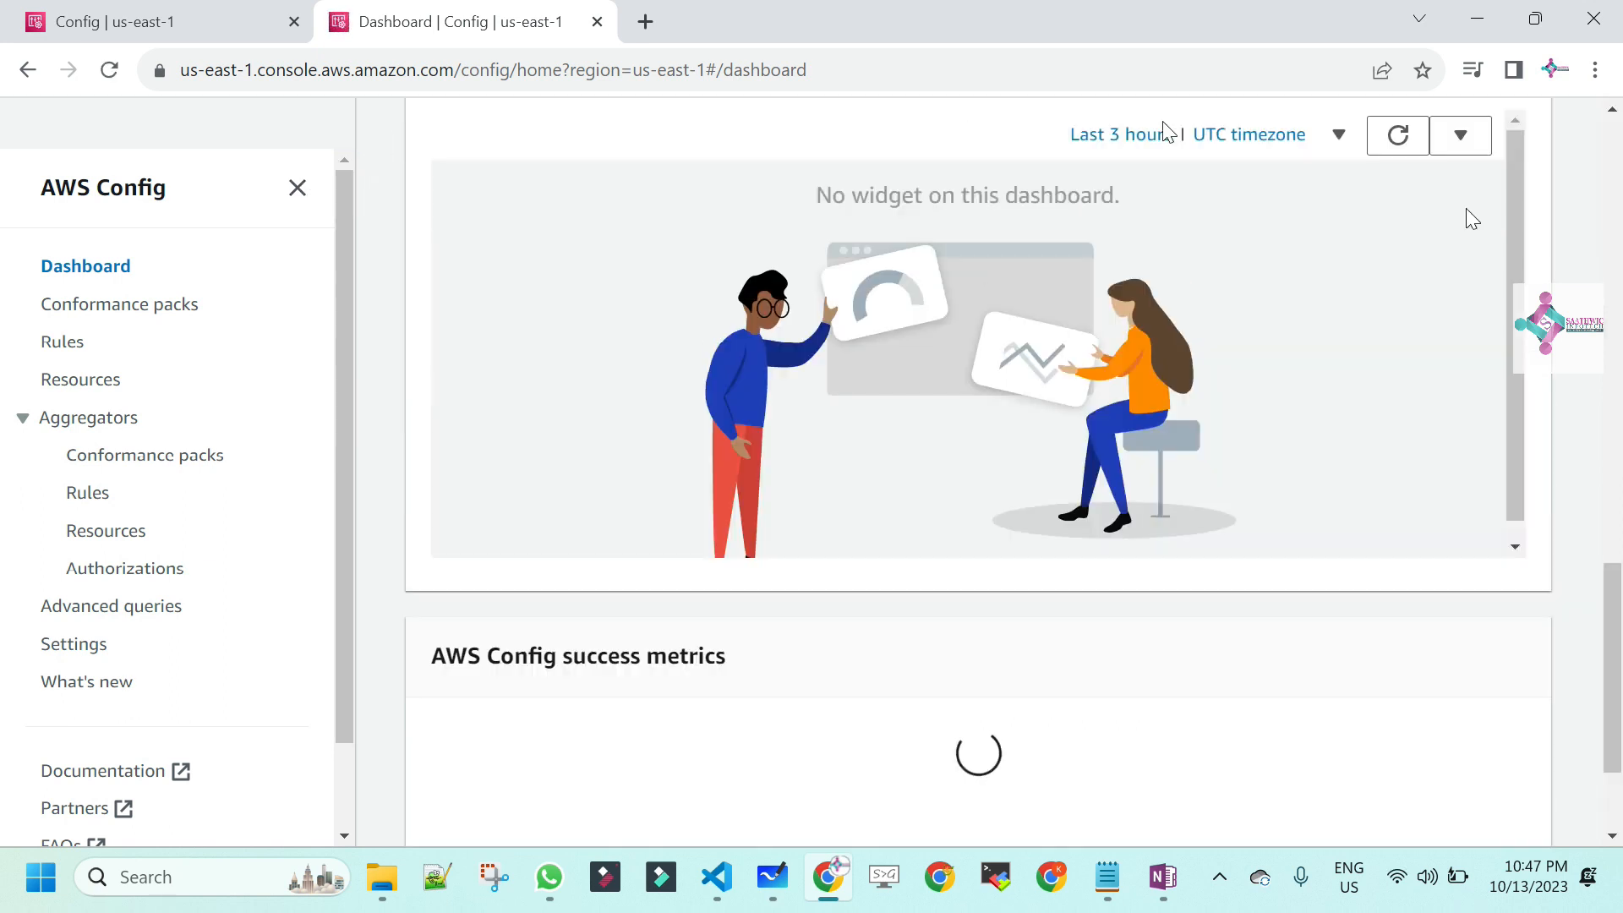
scroll(1564, 150, "up", 10)
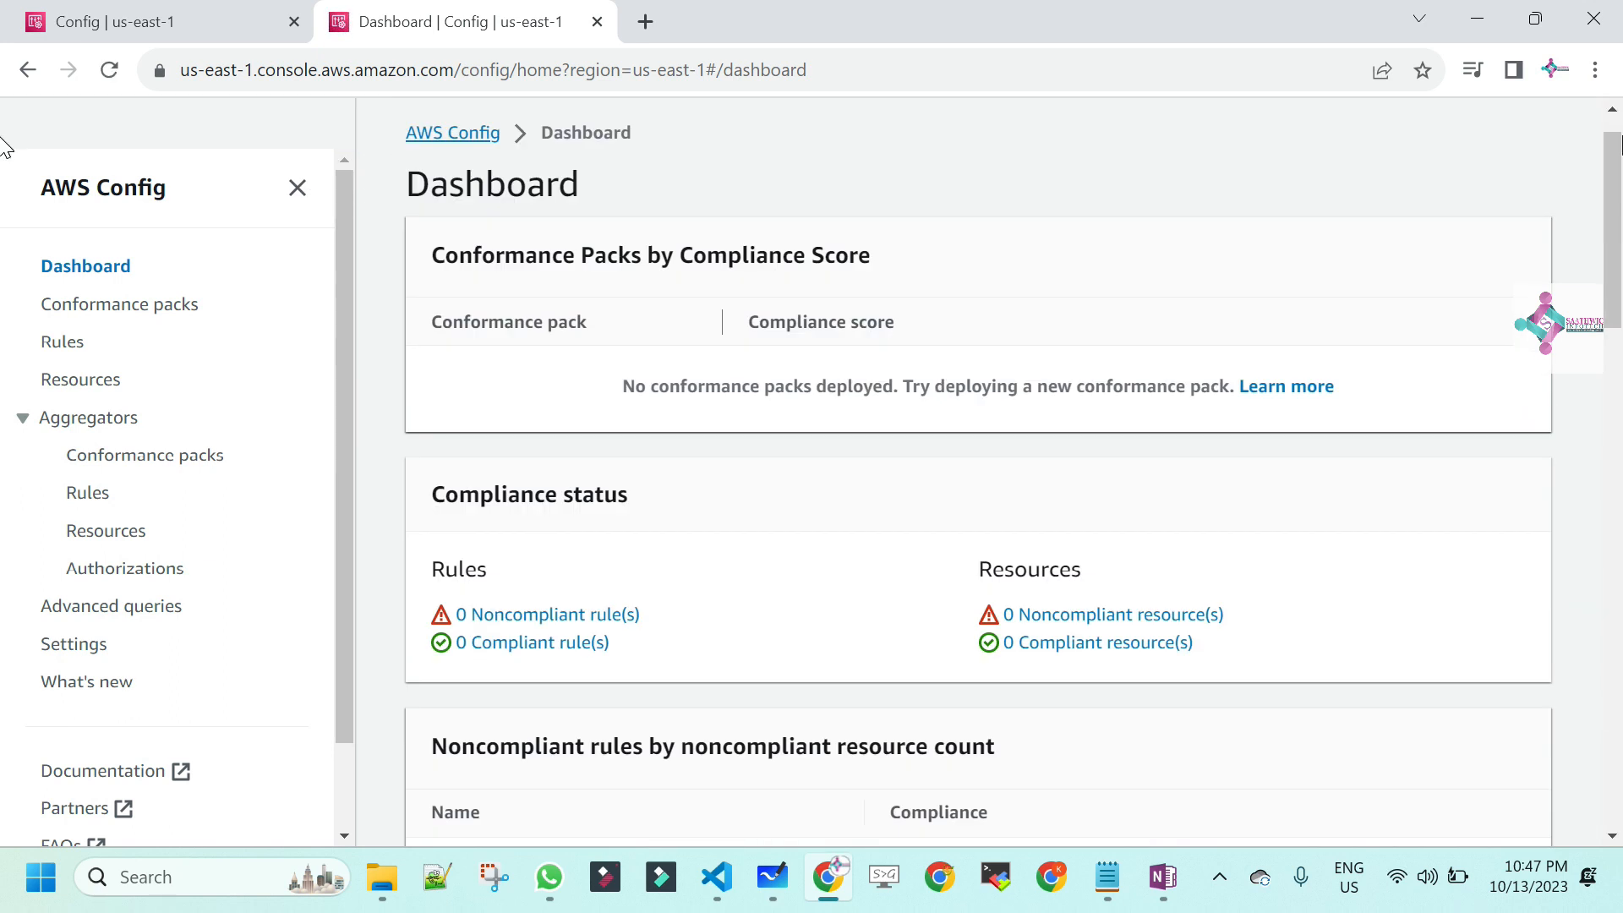
right_click(1610, 80)
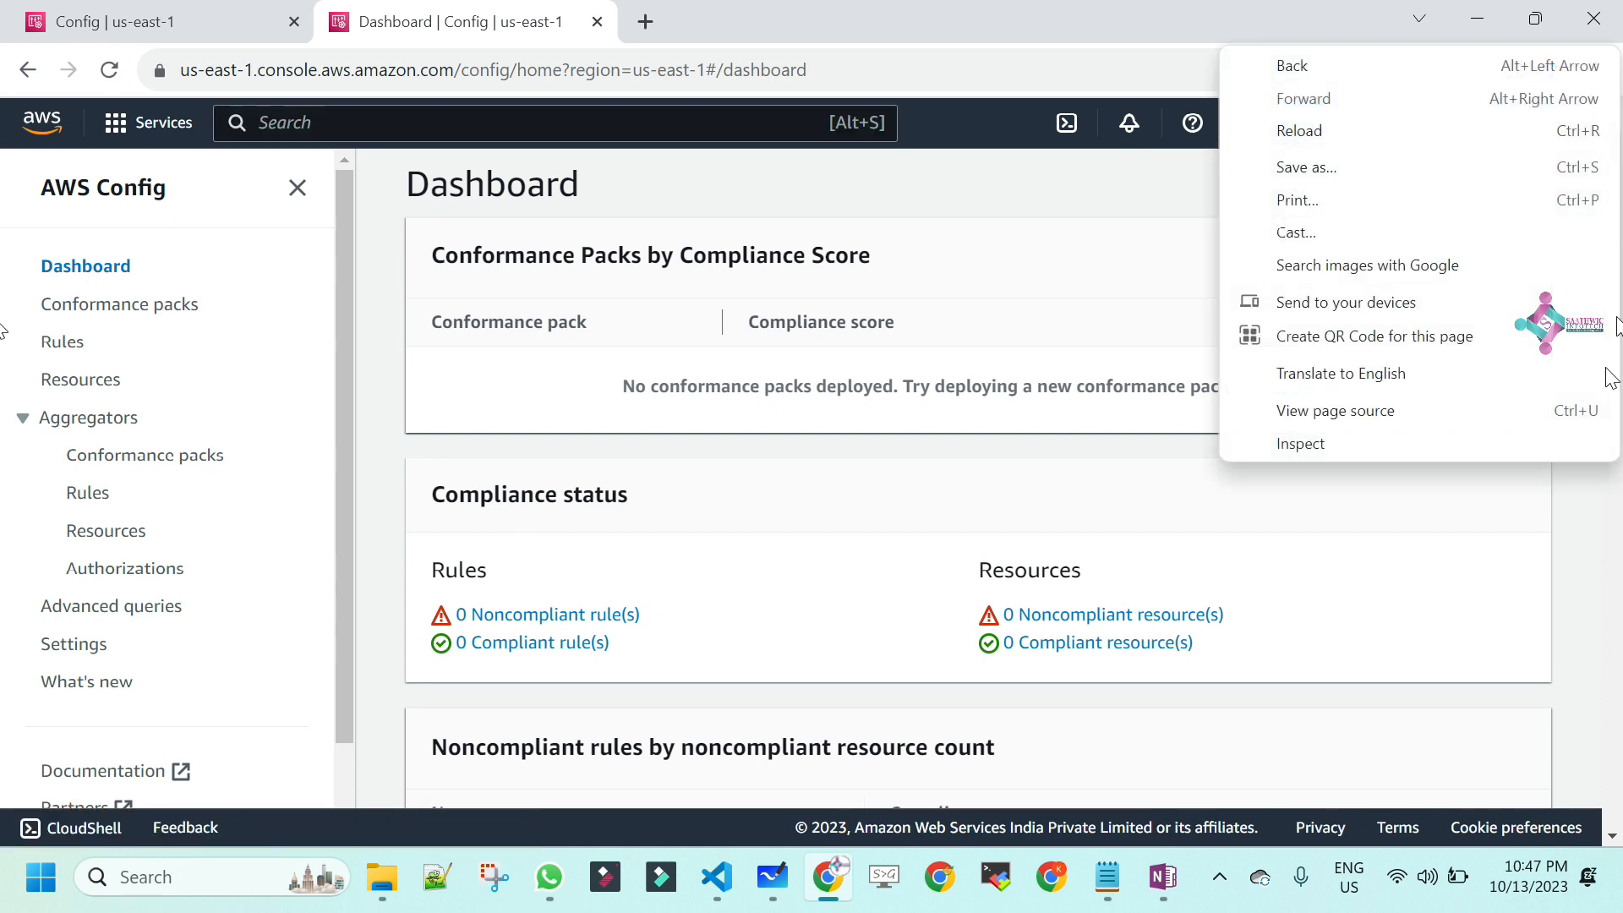
scroll(1610, 381, "down", 7)
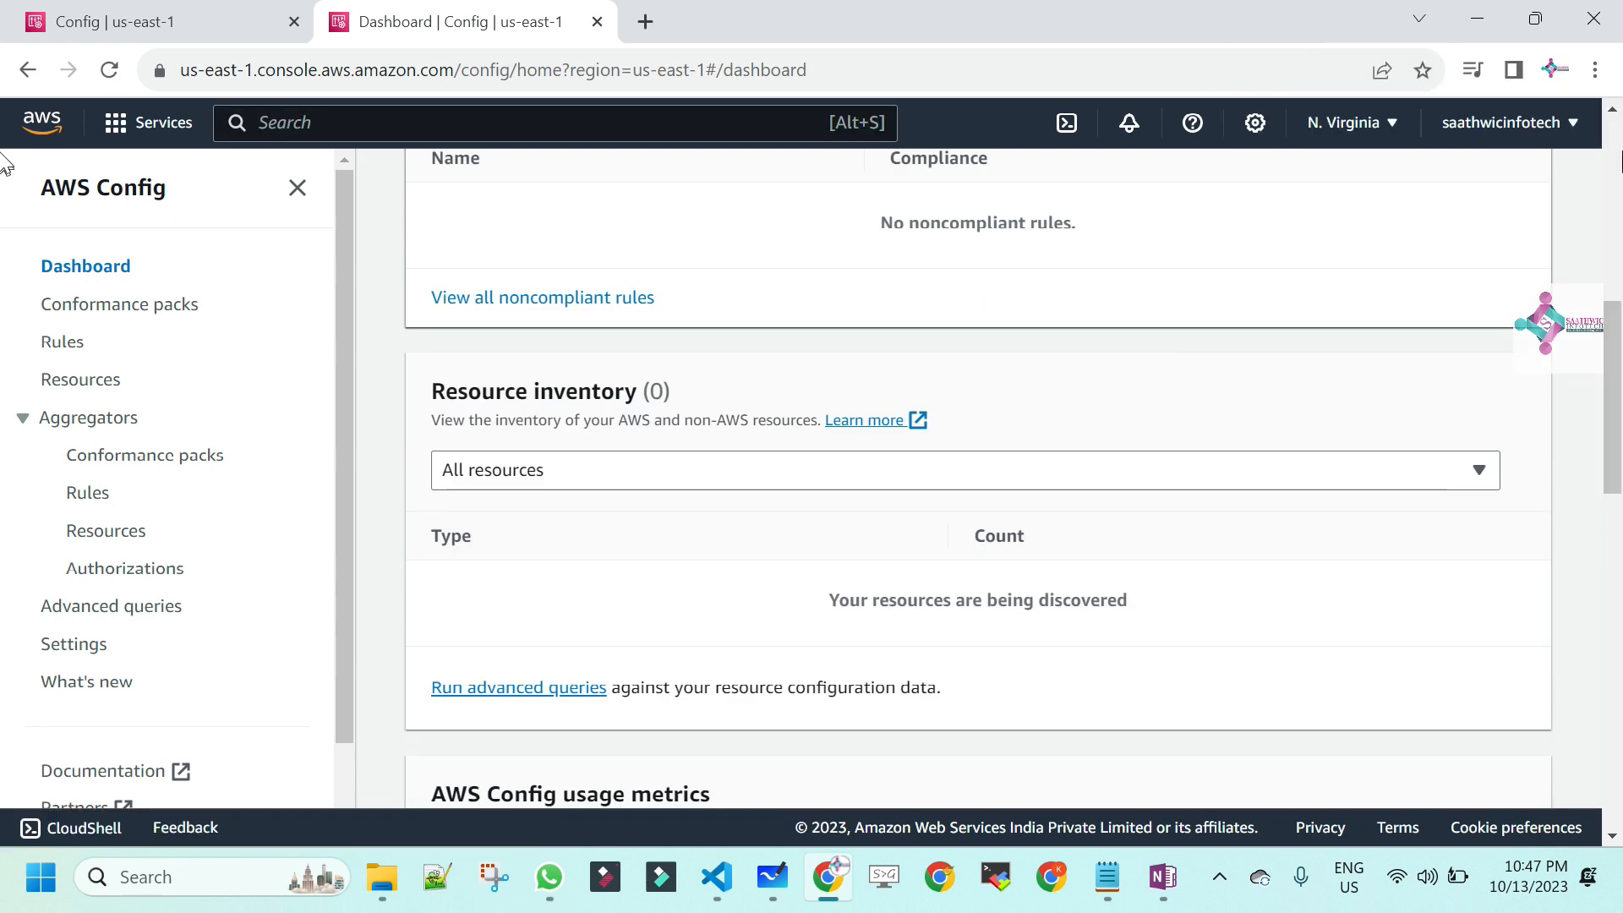
scroll(4, 161, "up", 7)
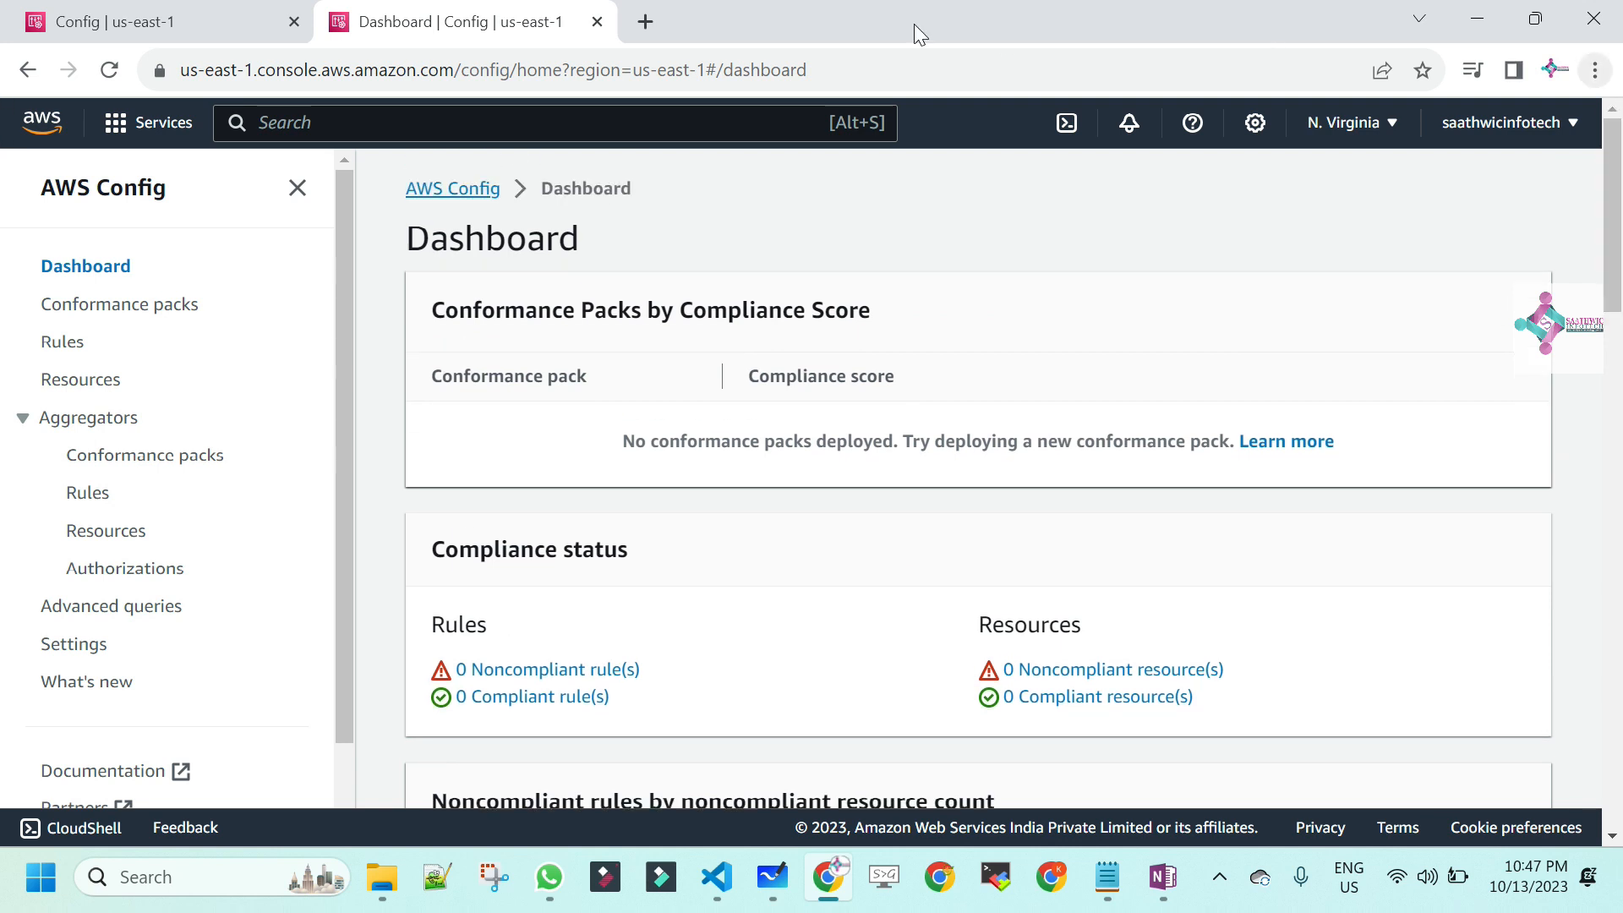
- Go to IAM in the duplicated tab and open the AWSServiceRoleForConfig role
left_click(591, 123)
type("IAM")
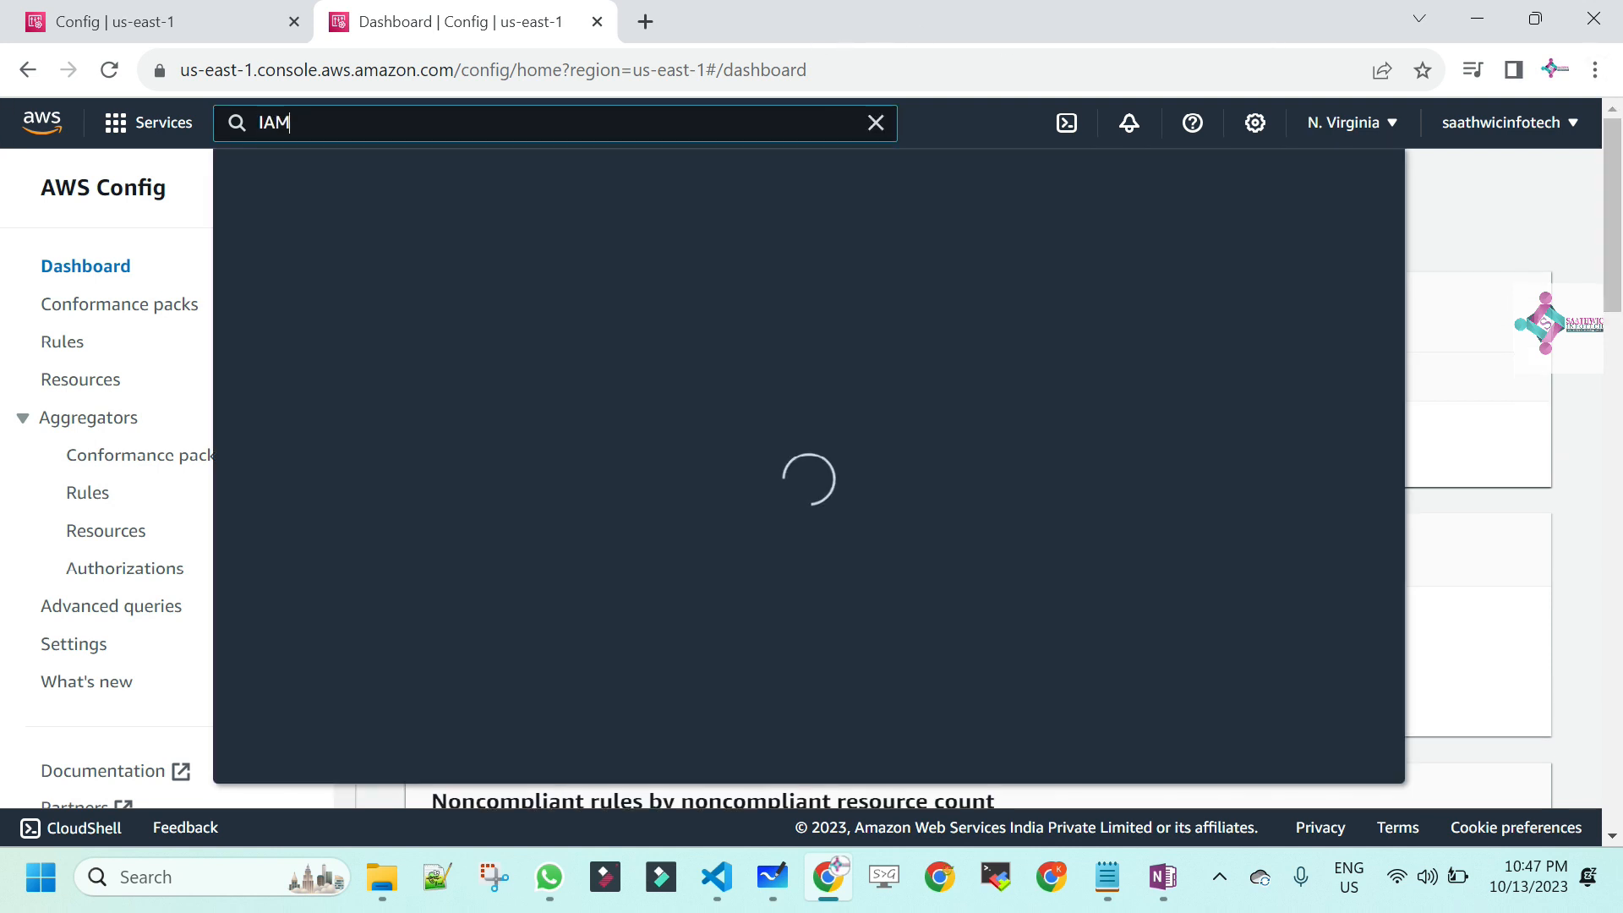
key("Return")
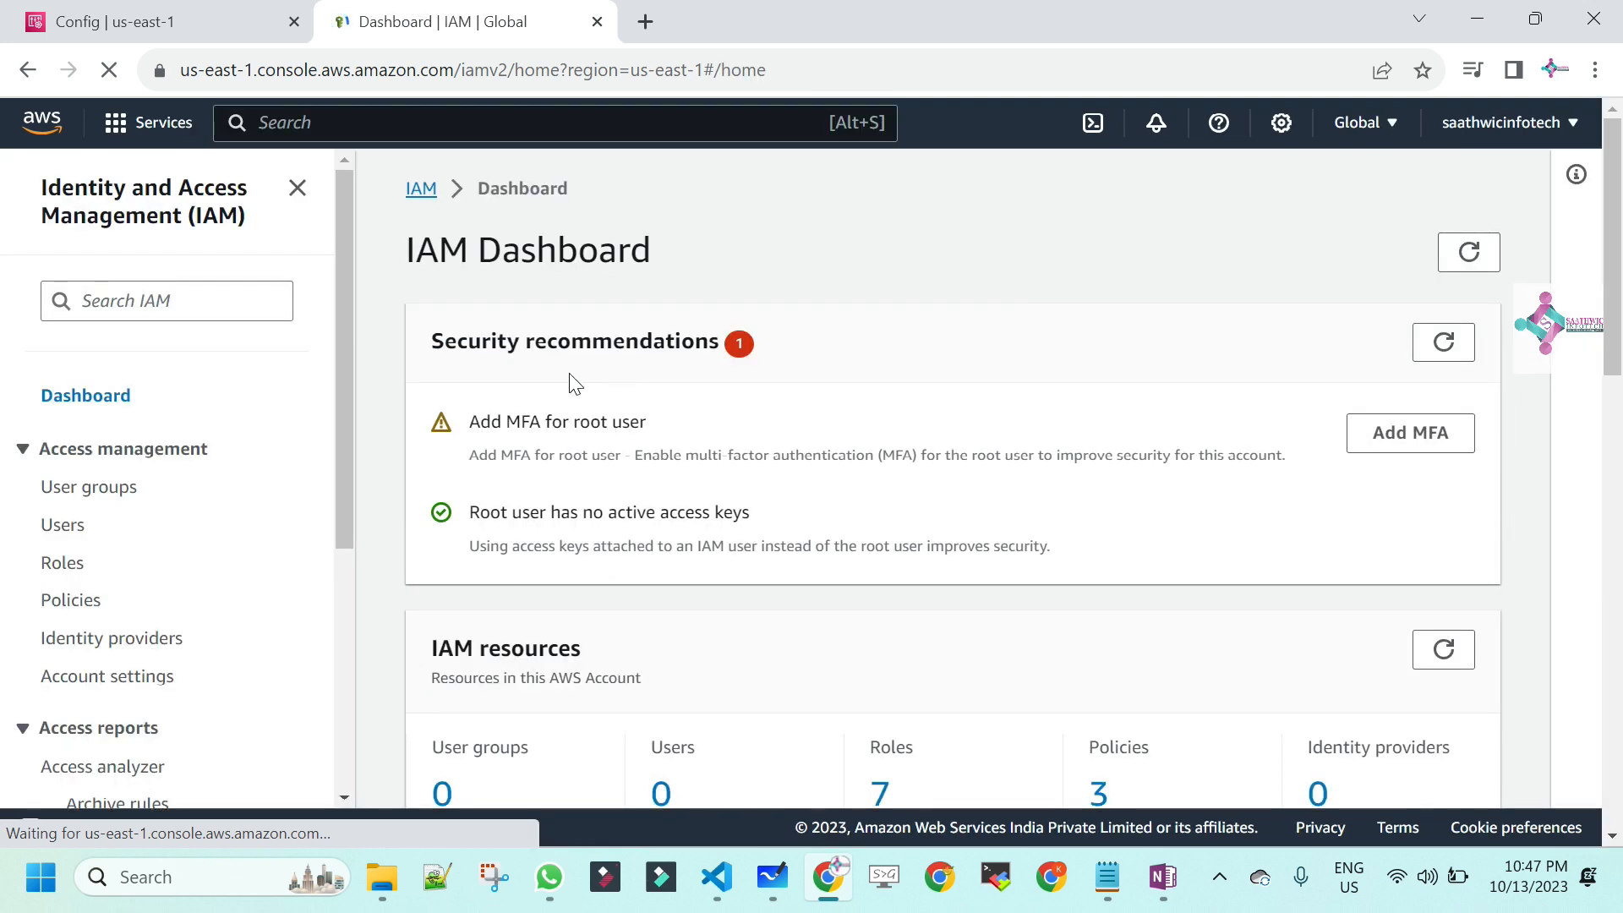
left_click(73, 568)
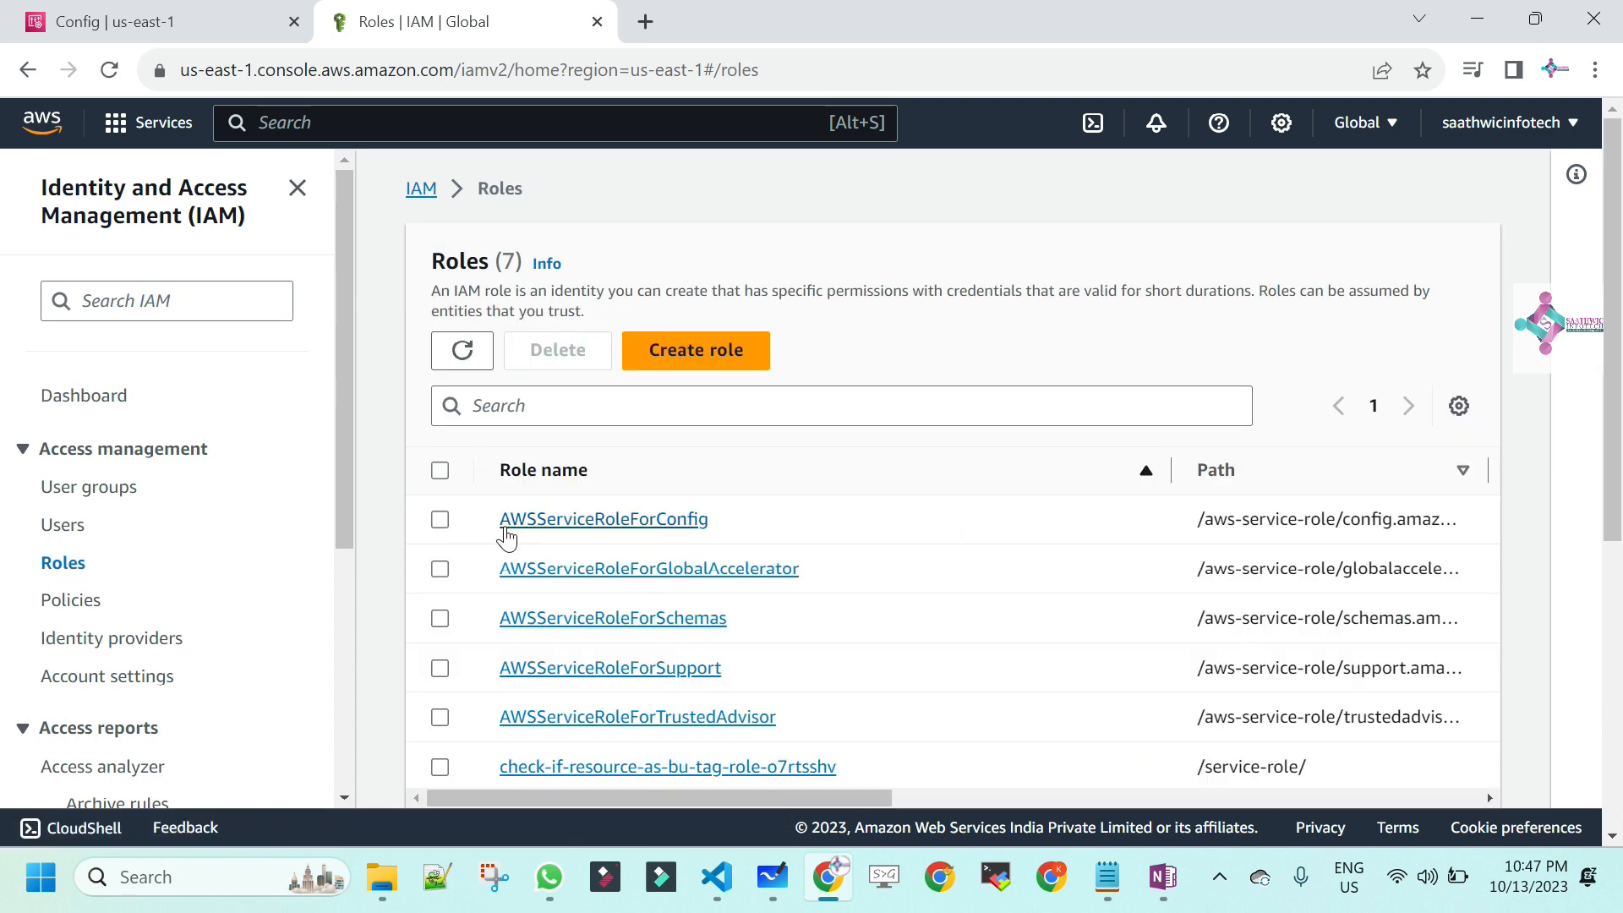
left_click(606, 518)
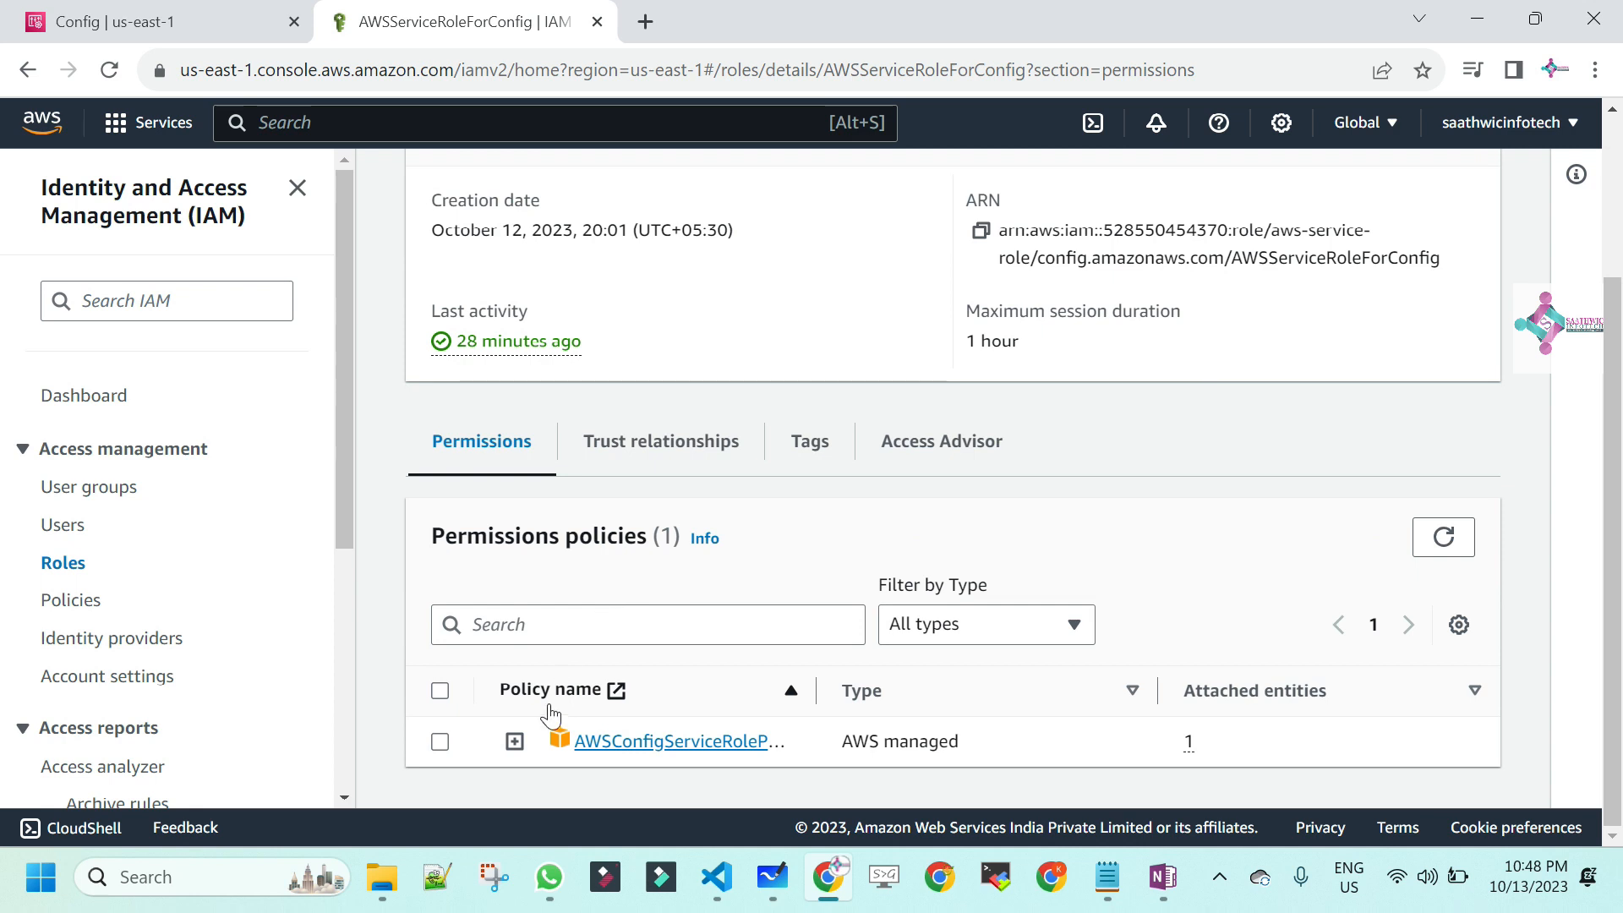
- Expand the permissions policy attached to the role and examine the allowed actions in its JSON
left_click(515, 741)
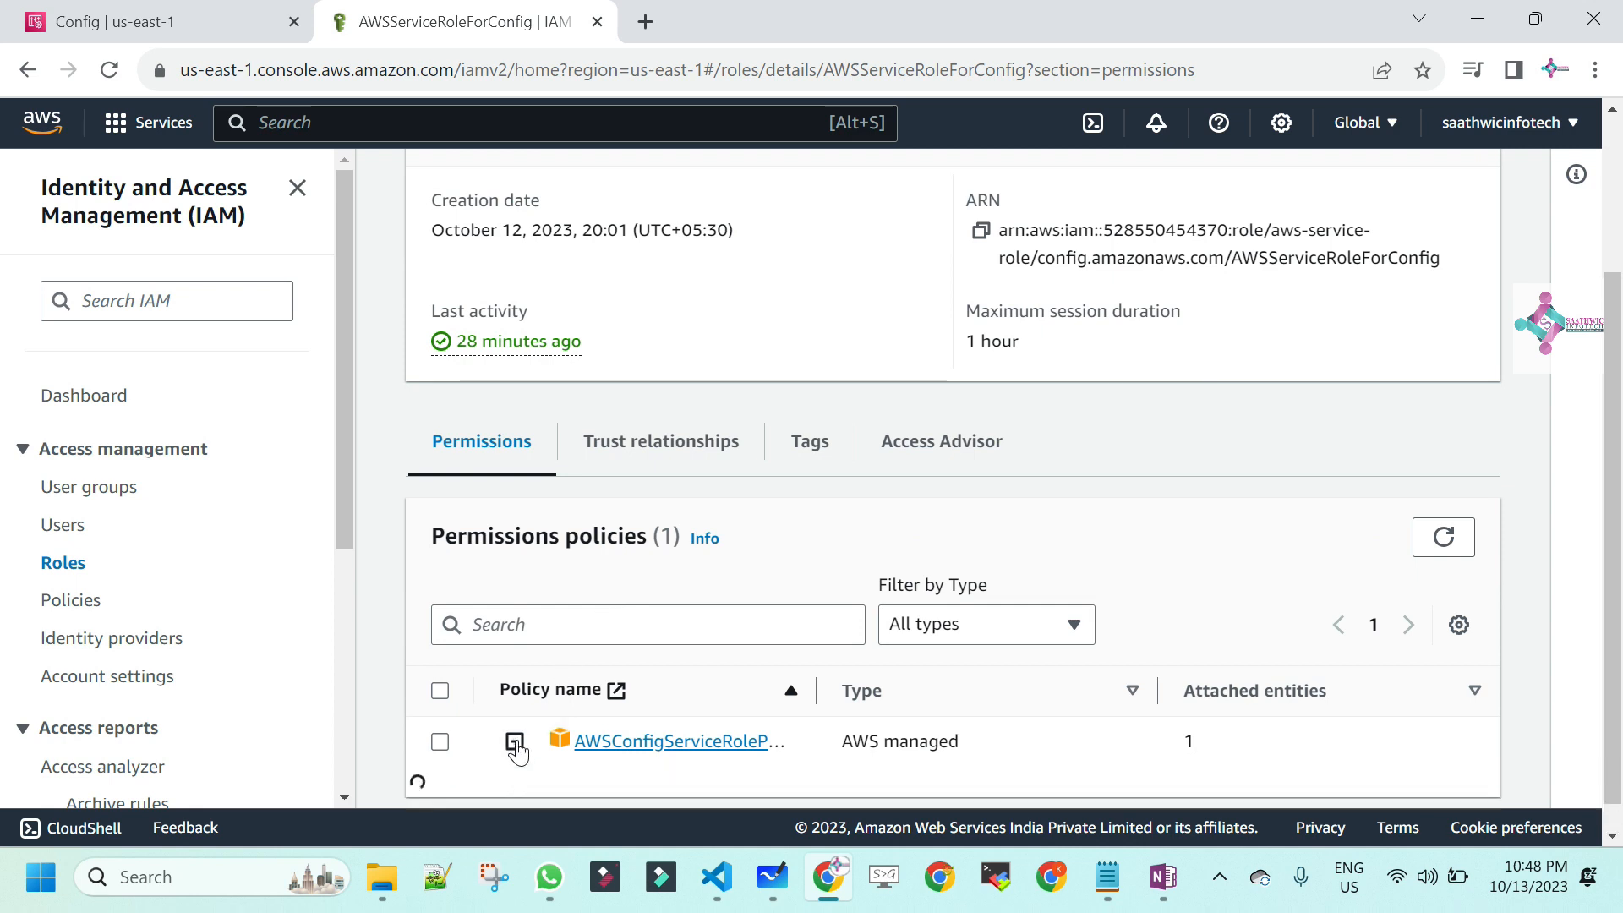
left_click_drag(1621, 417, 1622, 773)
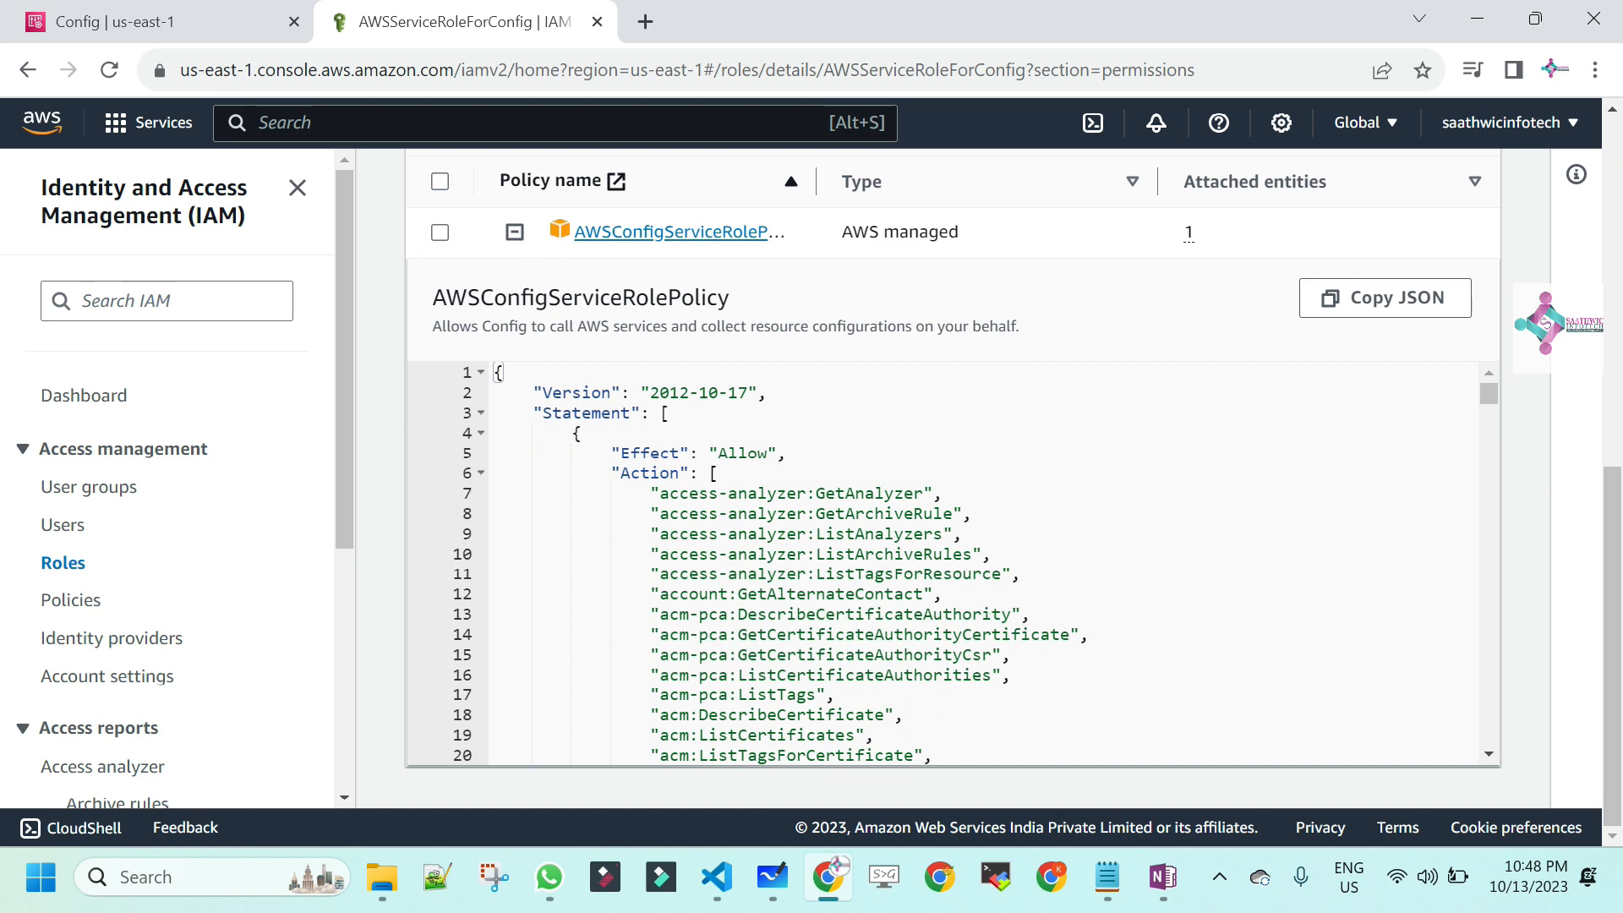
left_click_drag(660, 454, 786, 454)
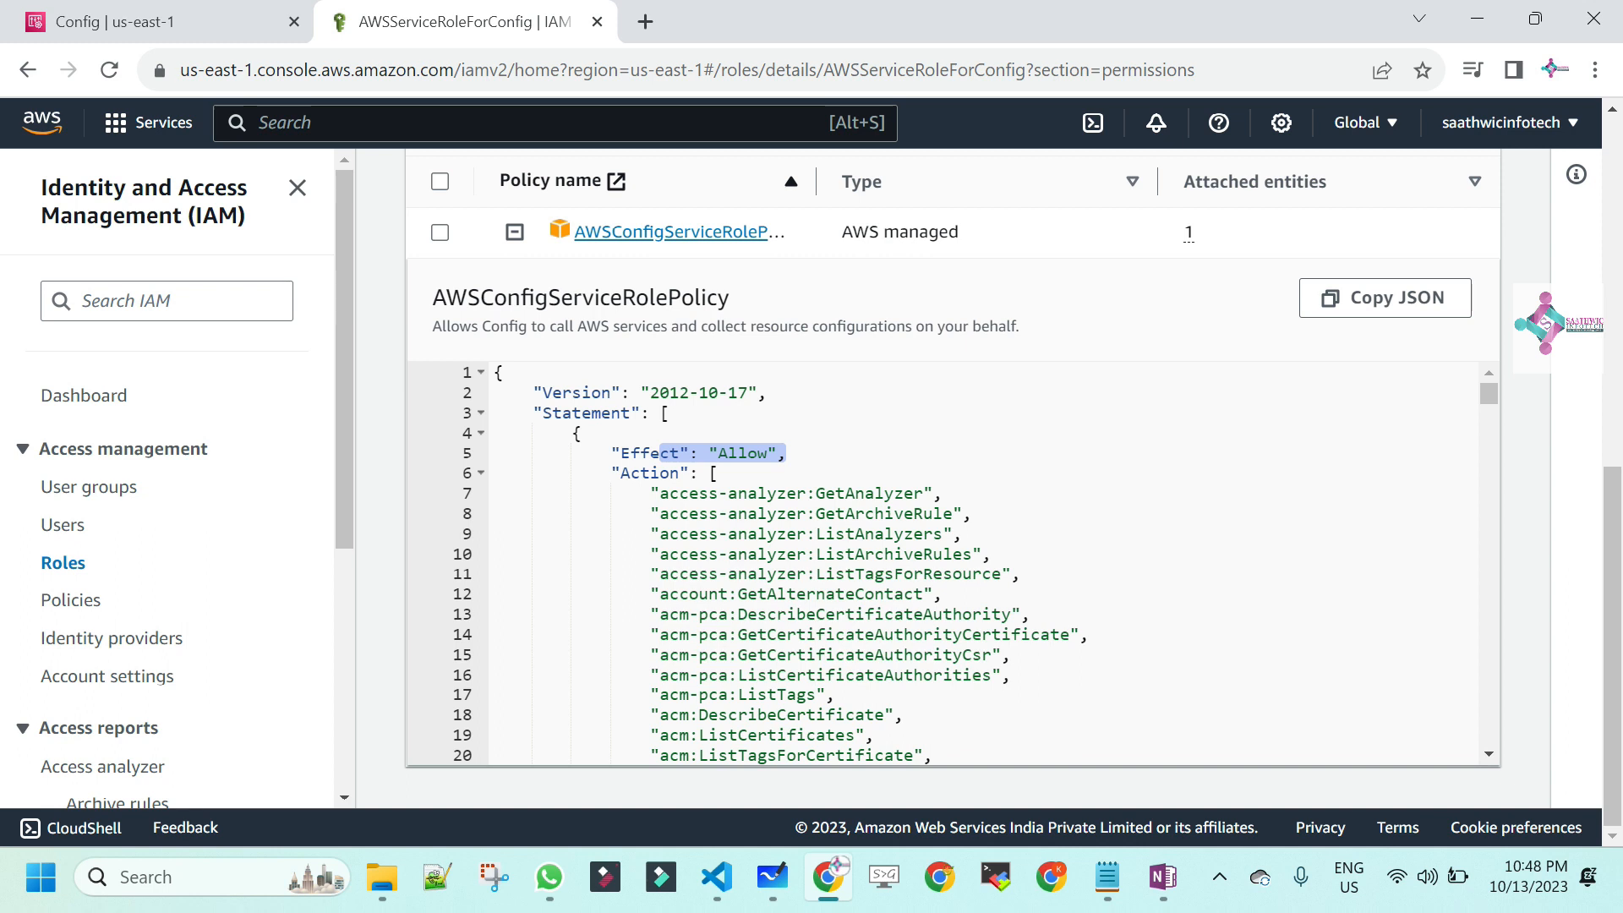
left_click_drag(1490, 760, 1489, 759)
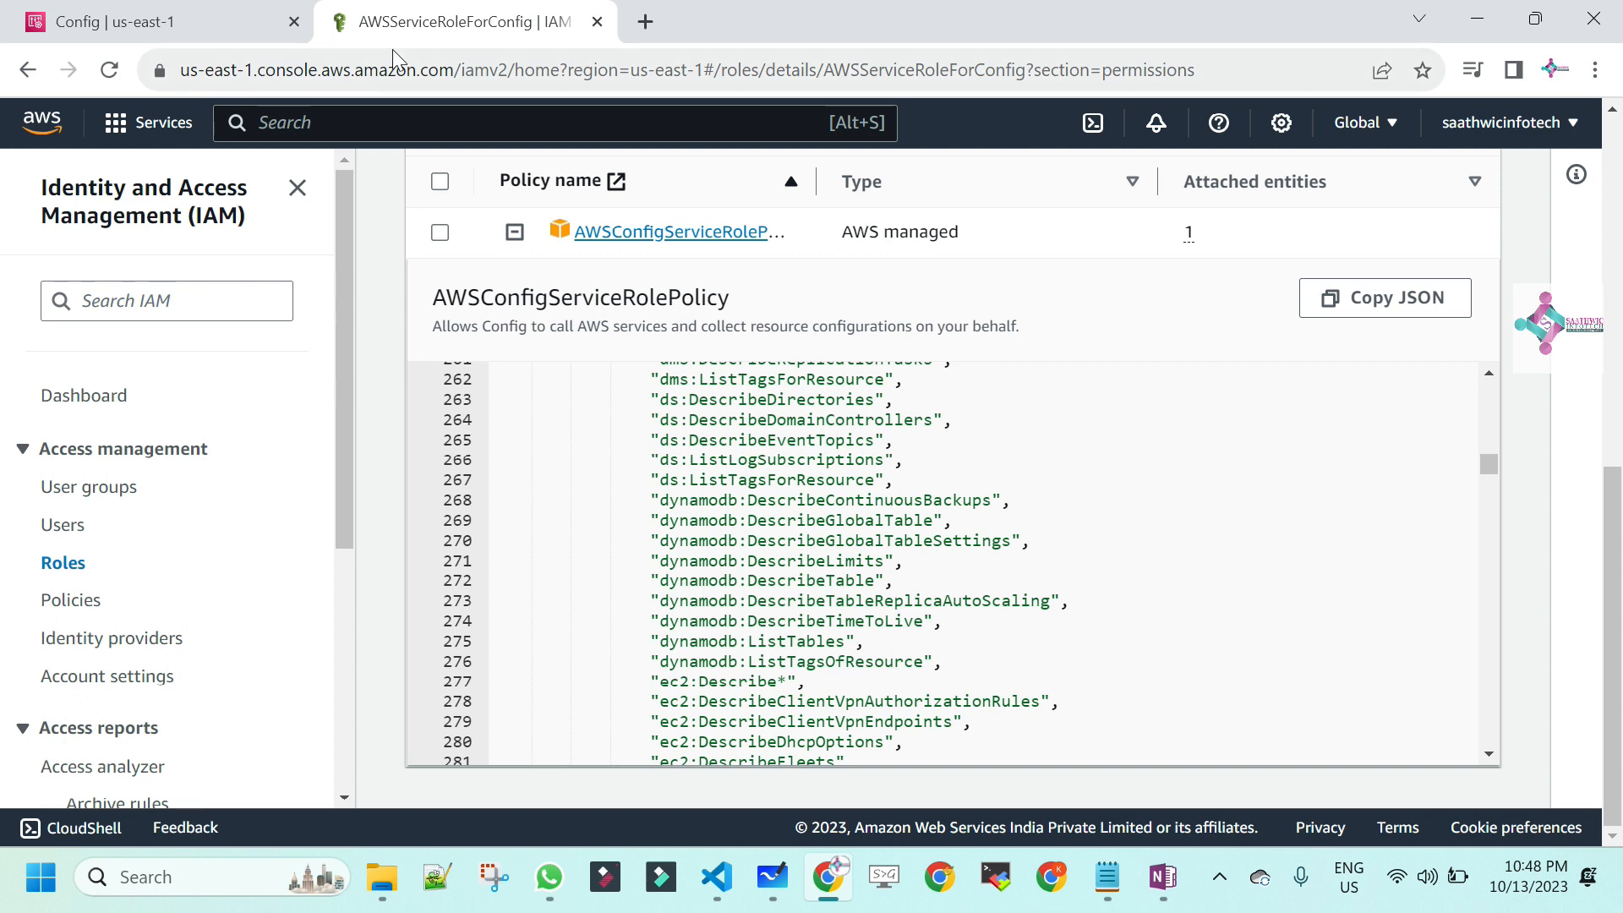
- Return to the AWS Config tab, look through the dashboard metrics, and open the AWS Config settings
left_click(135, 21)
scroll(839, 341, "down", 15)
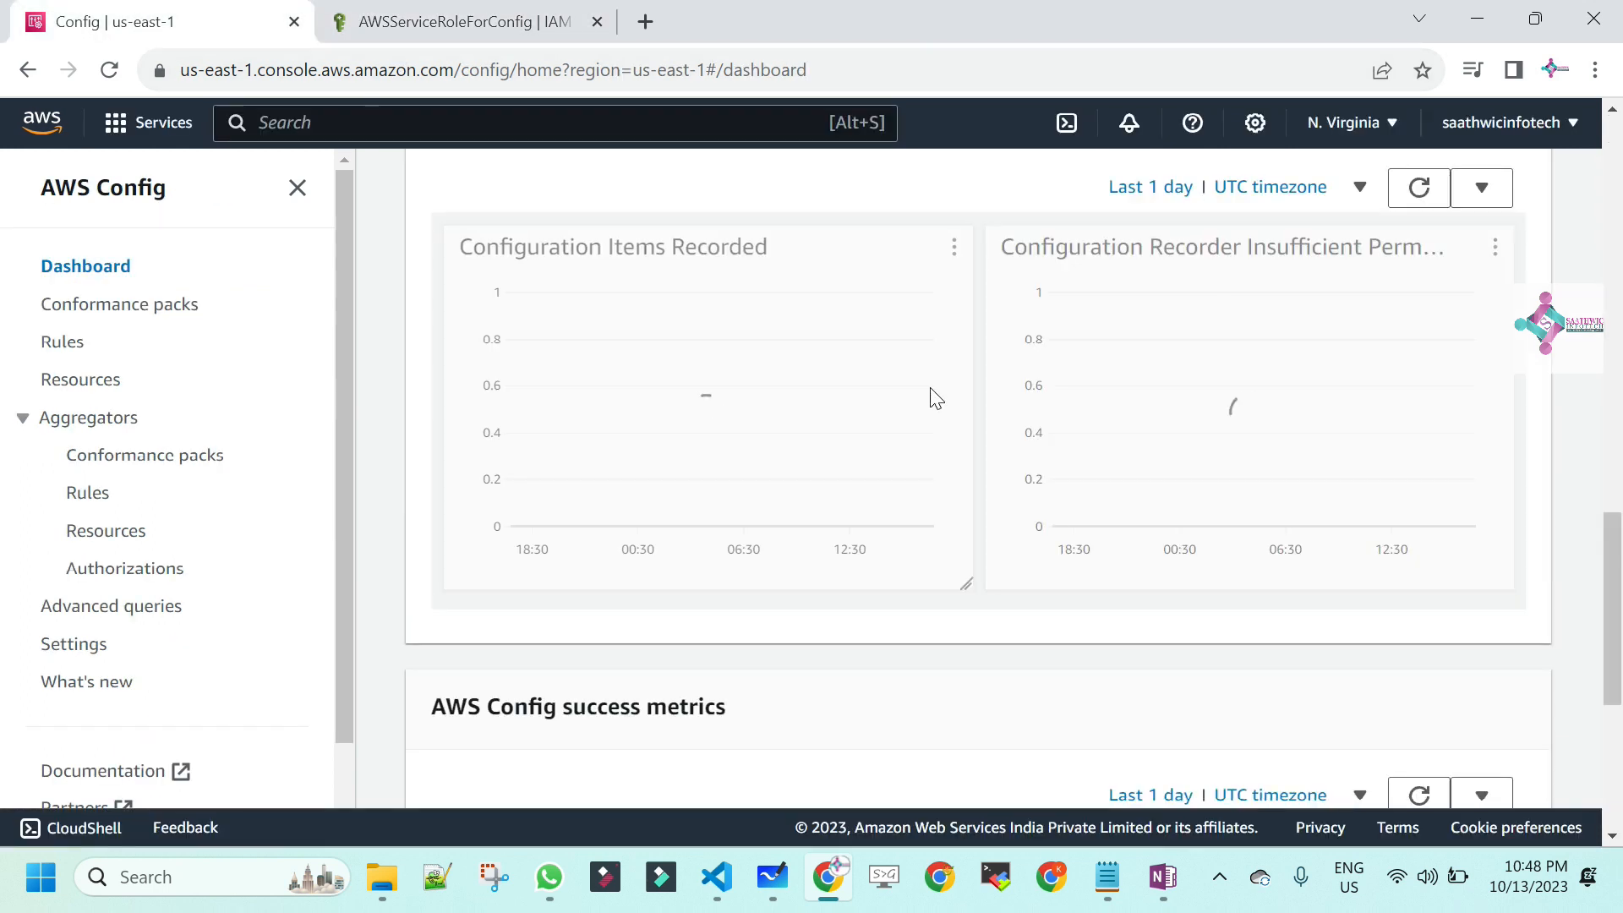
scroll(4, 347, "up", 7)
scroll(4, 347, "up", 9)
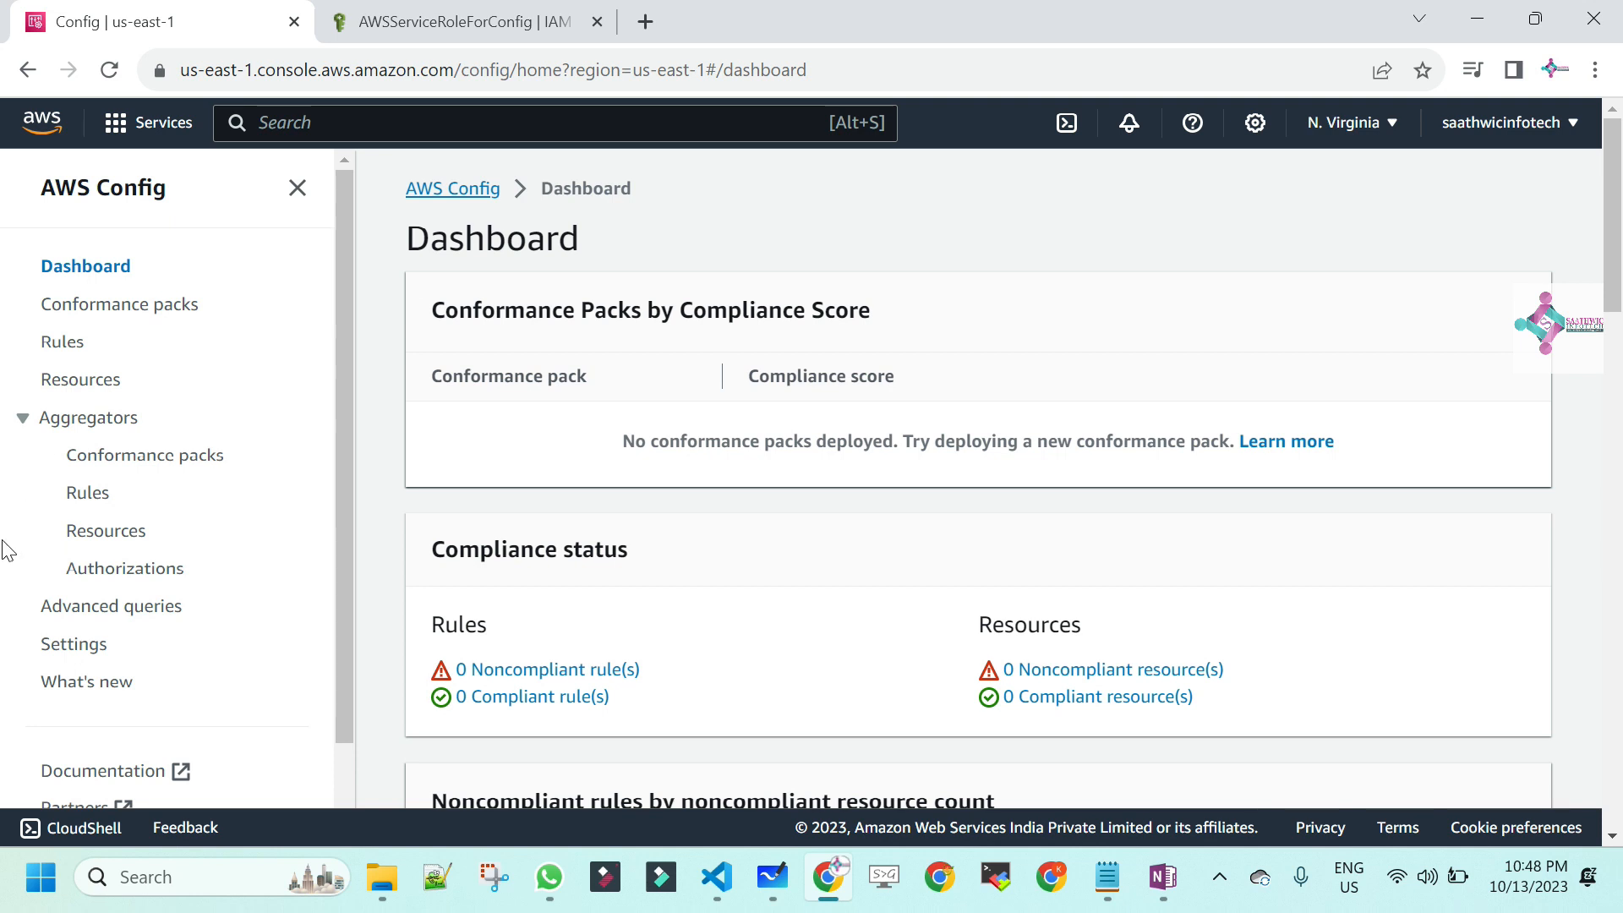
left_click(82, 647)
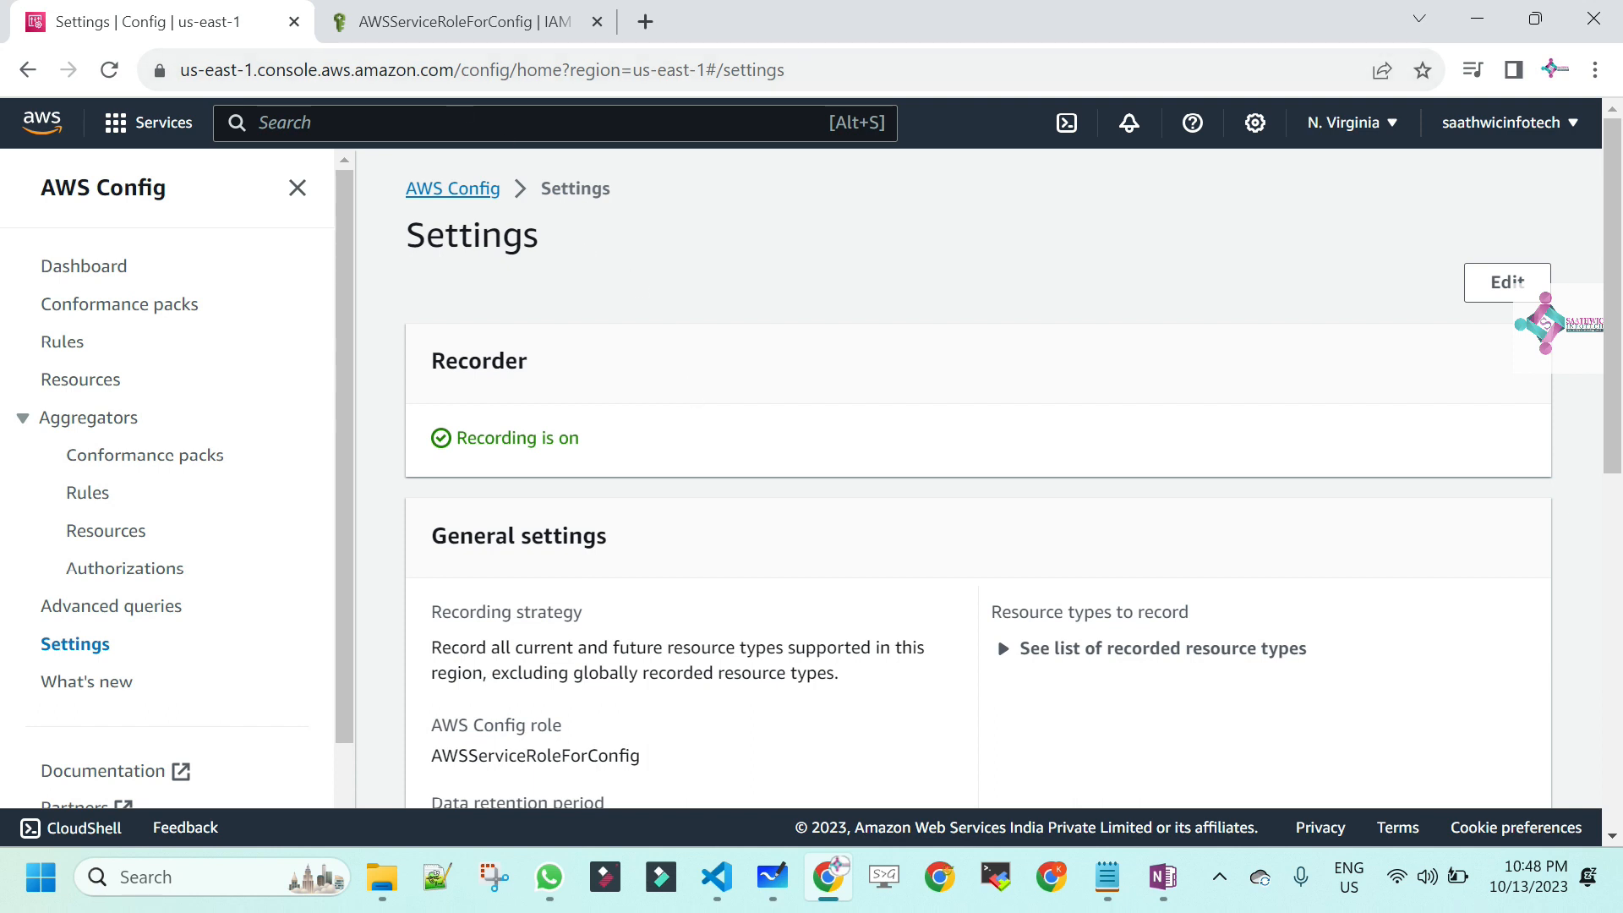
- Open Simple Notification Service in the IAM tab and look over its dashboard and the Amazon SNS overview diagrams
right_click(223, 12)
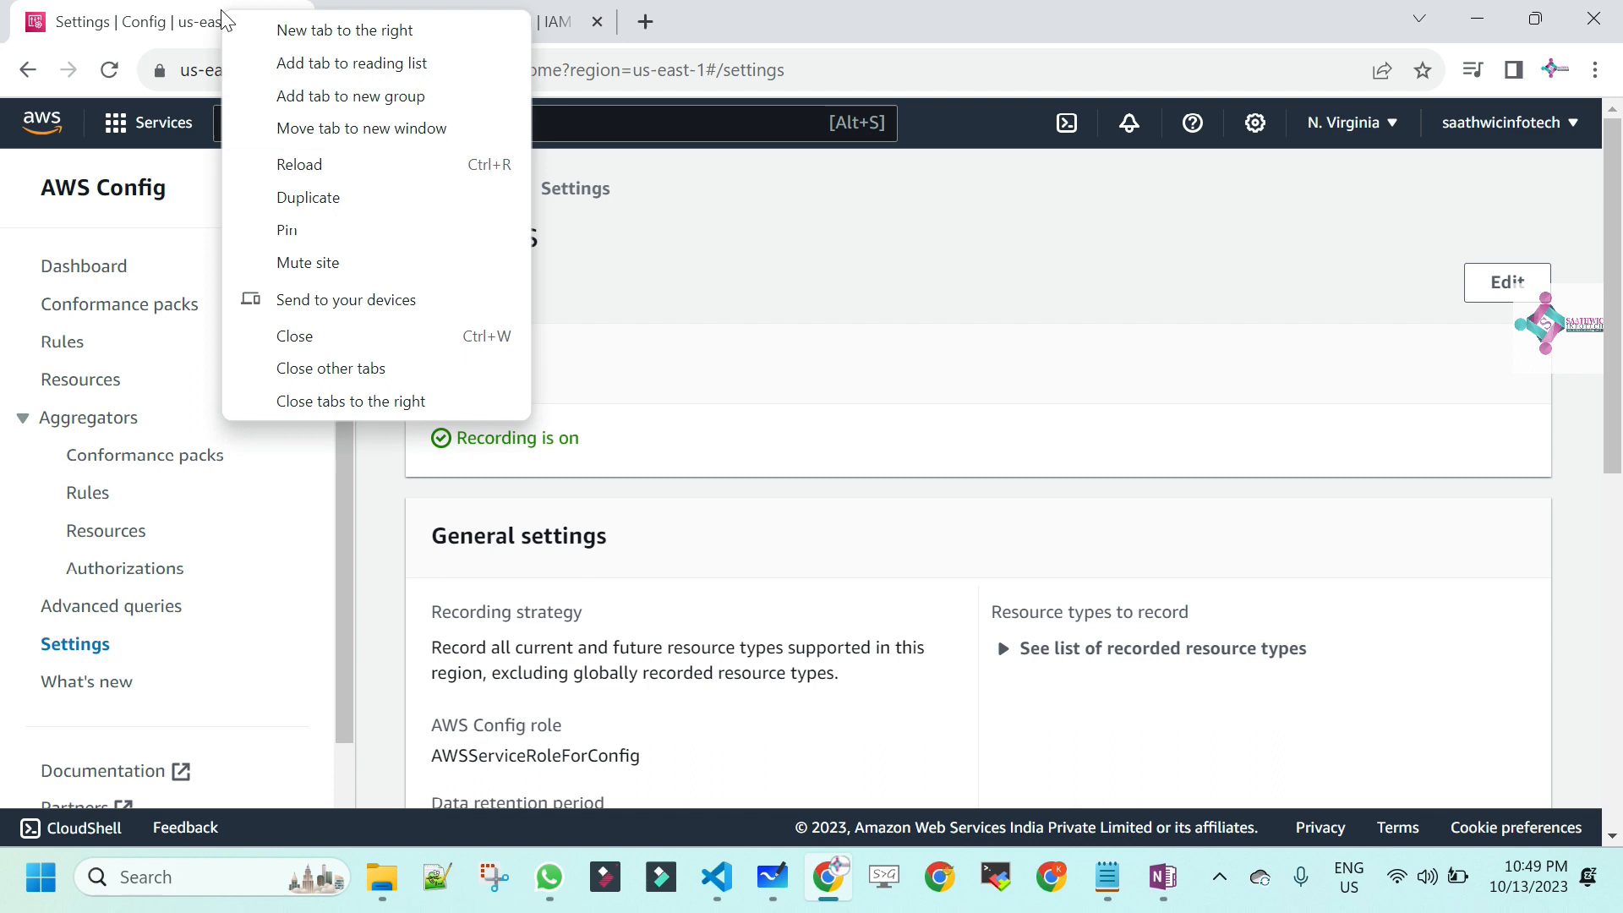
left_click(562, 25)
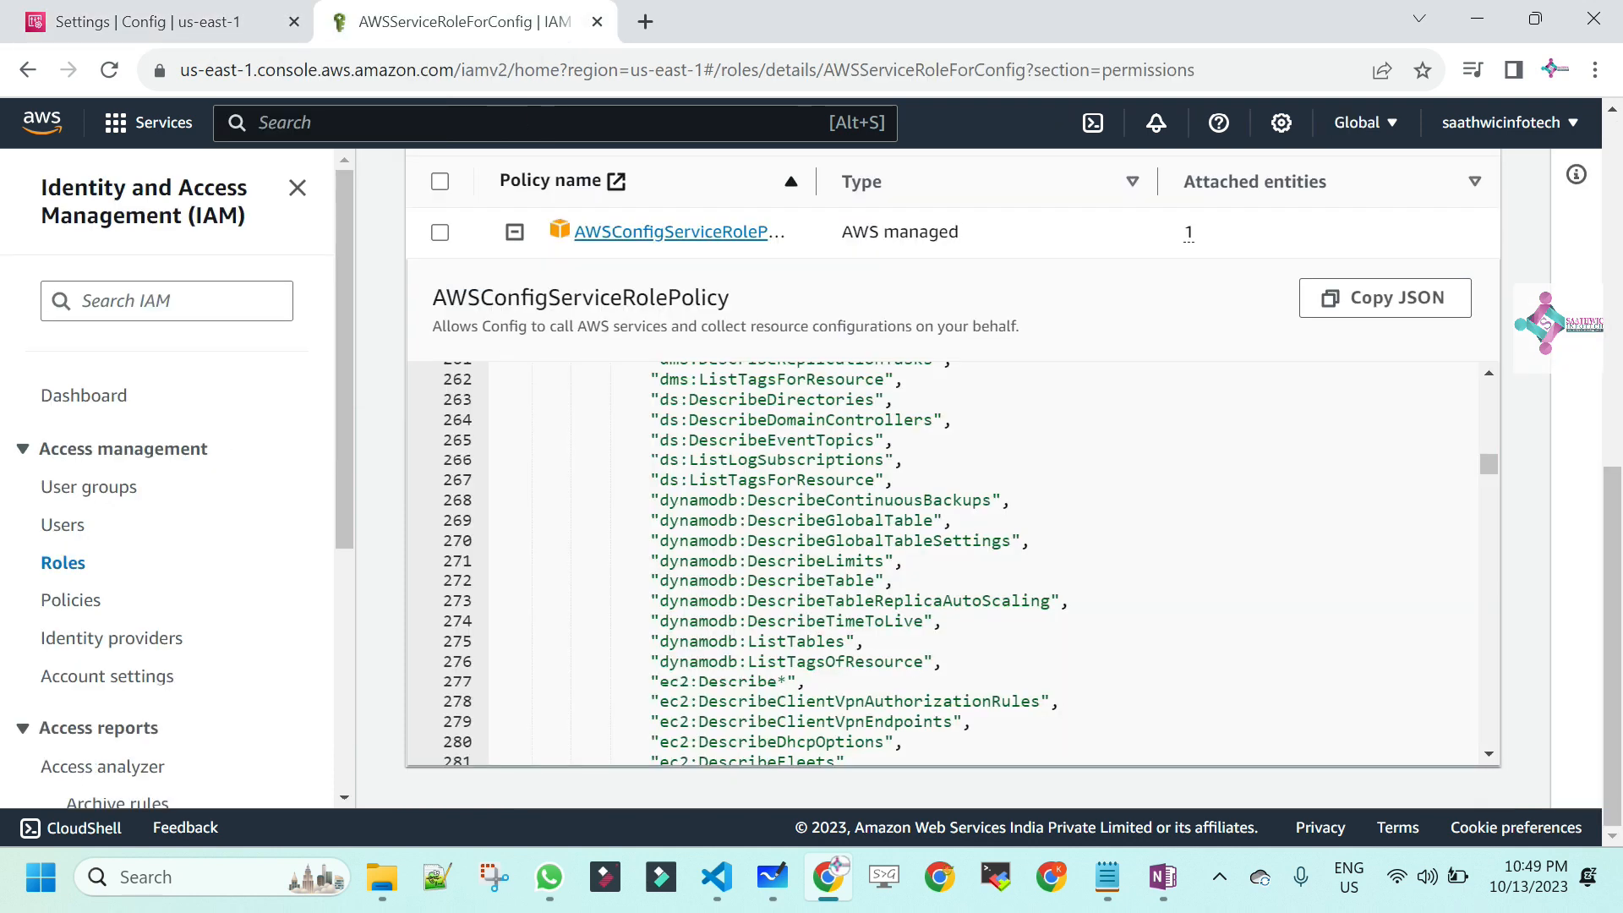
type("sns")
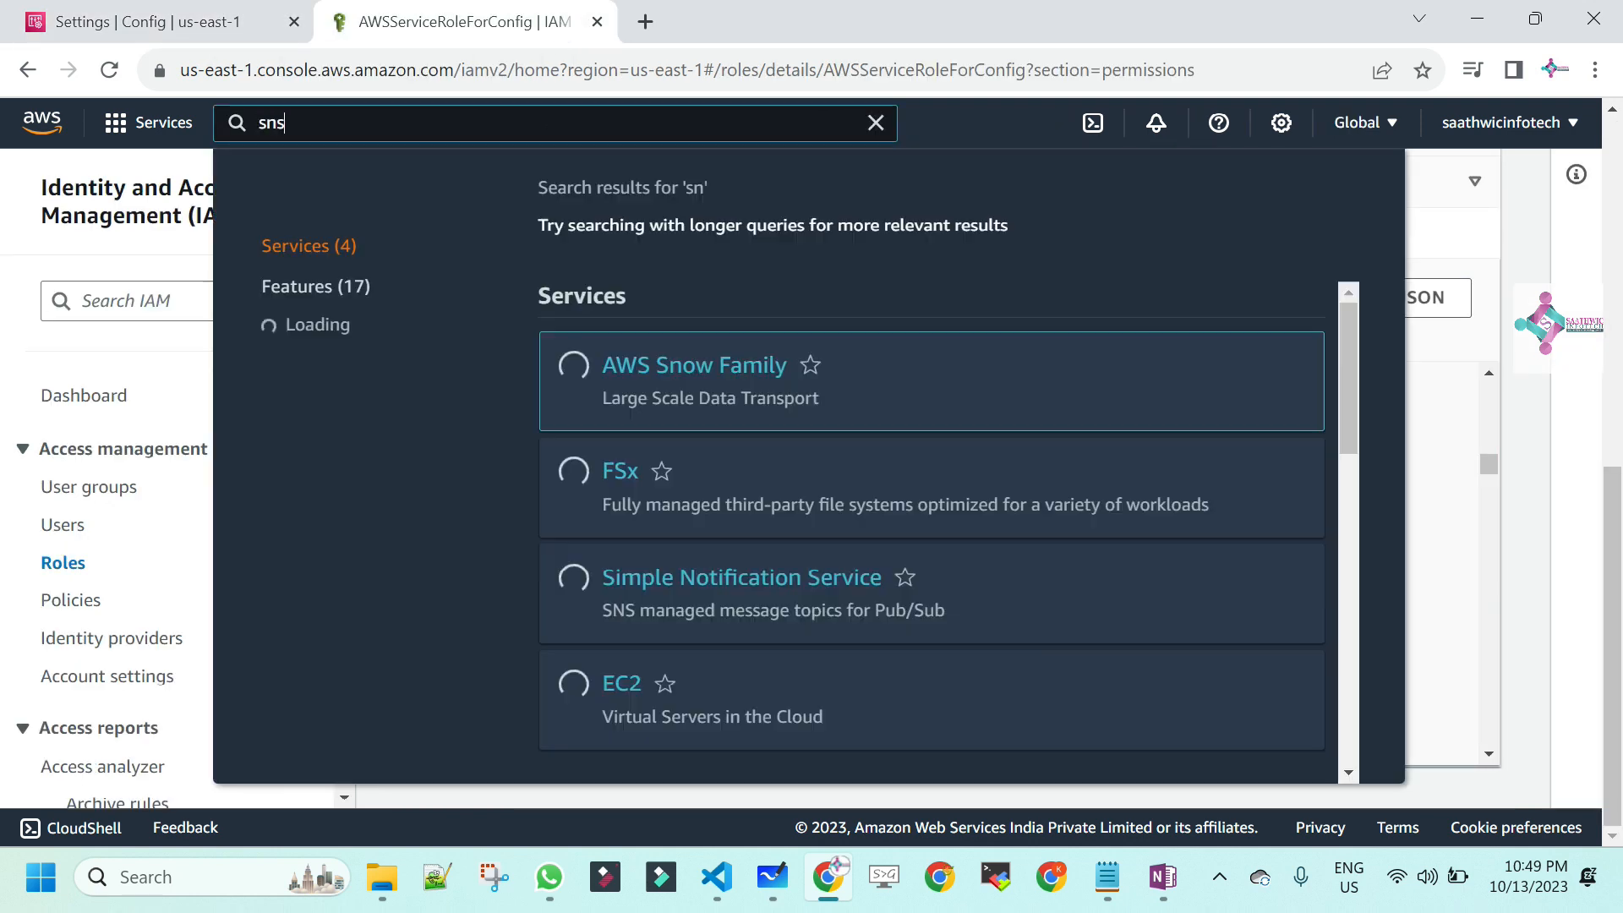
left_click(687, 373)
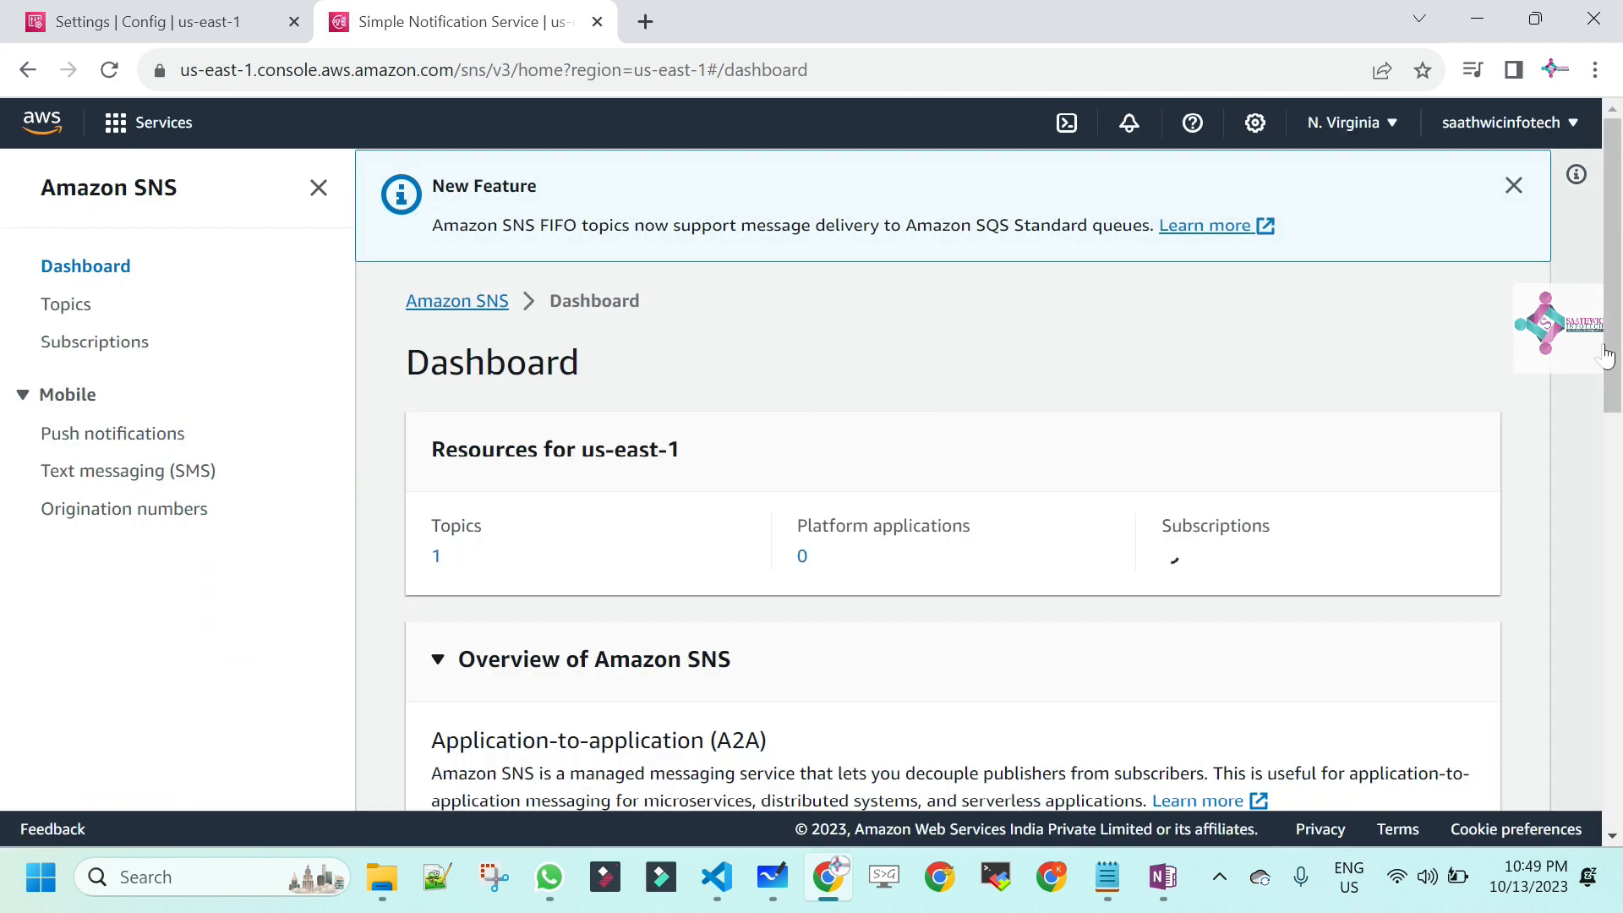
scroll(2, 338, "down", 5)
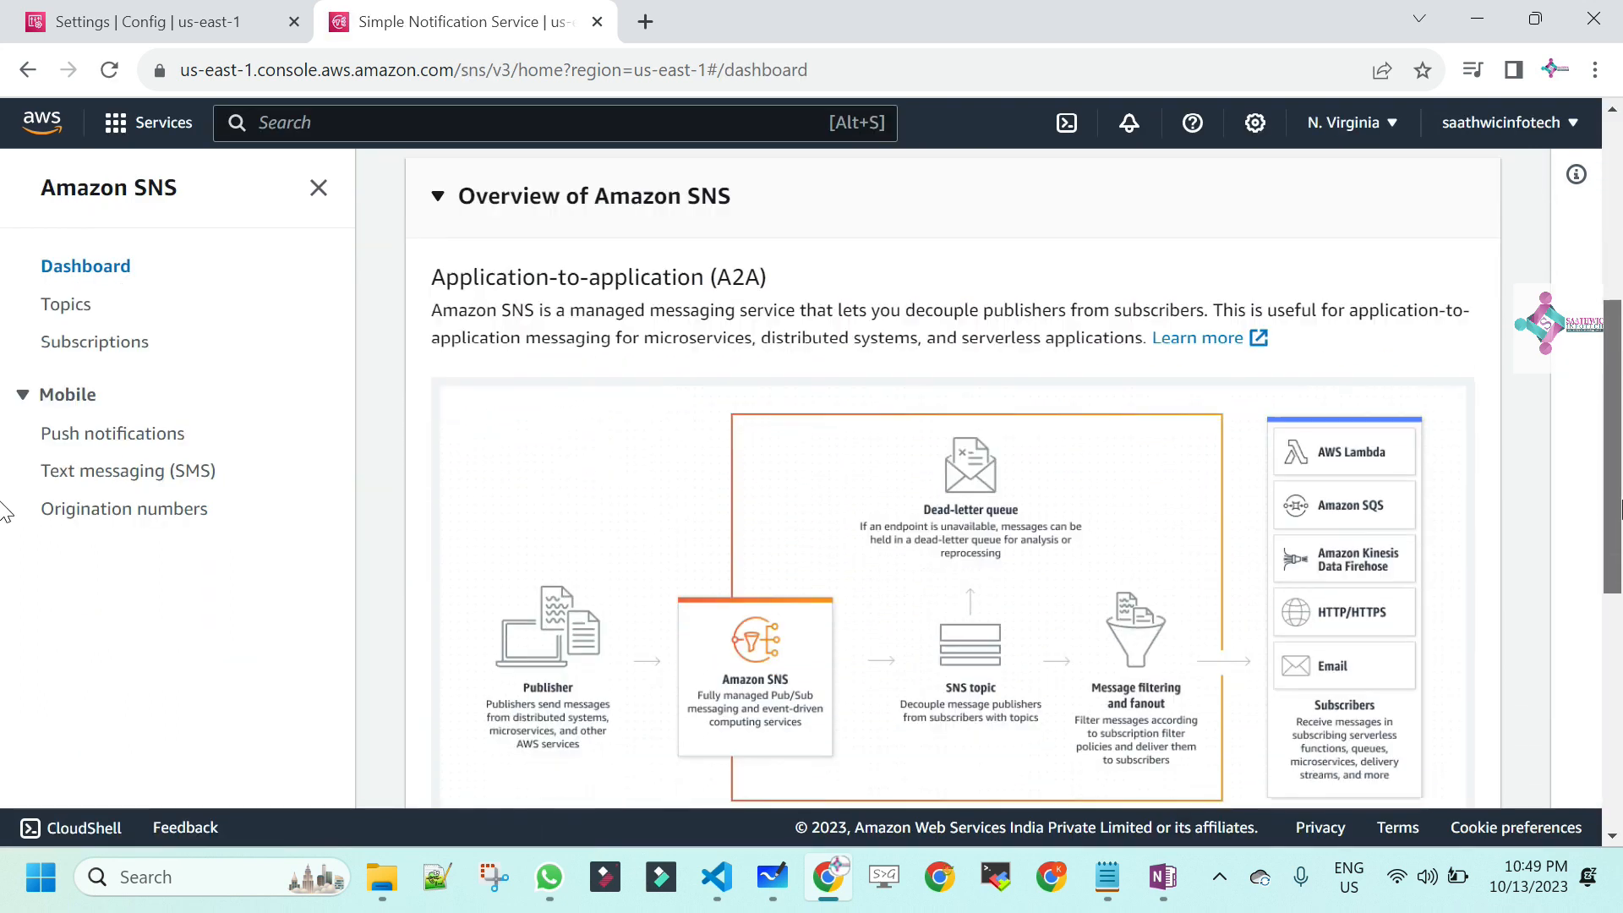
scroll(2, 512, "down", 7)
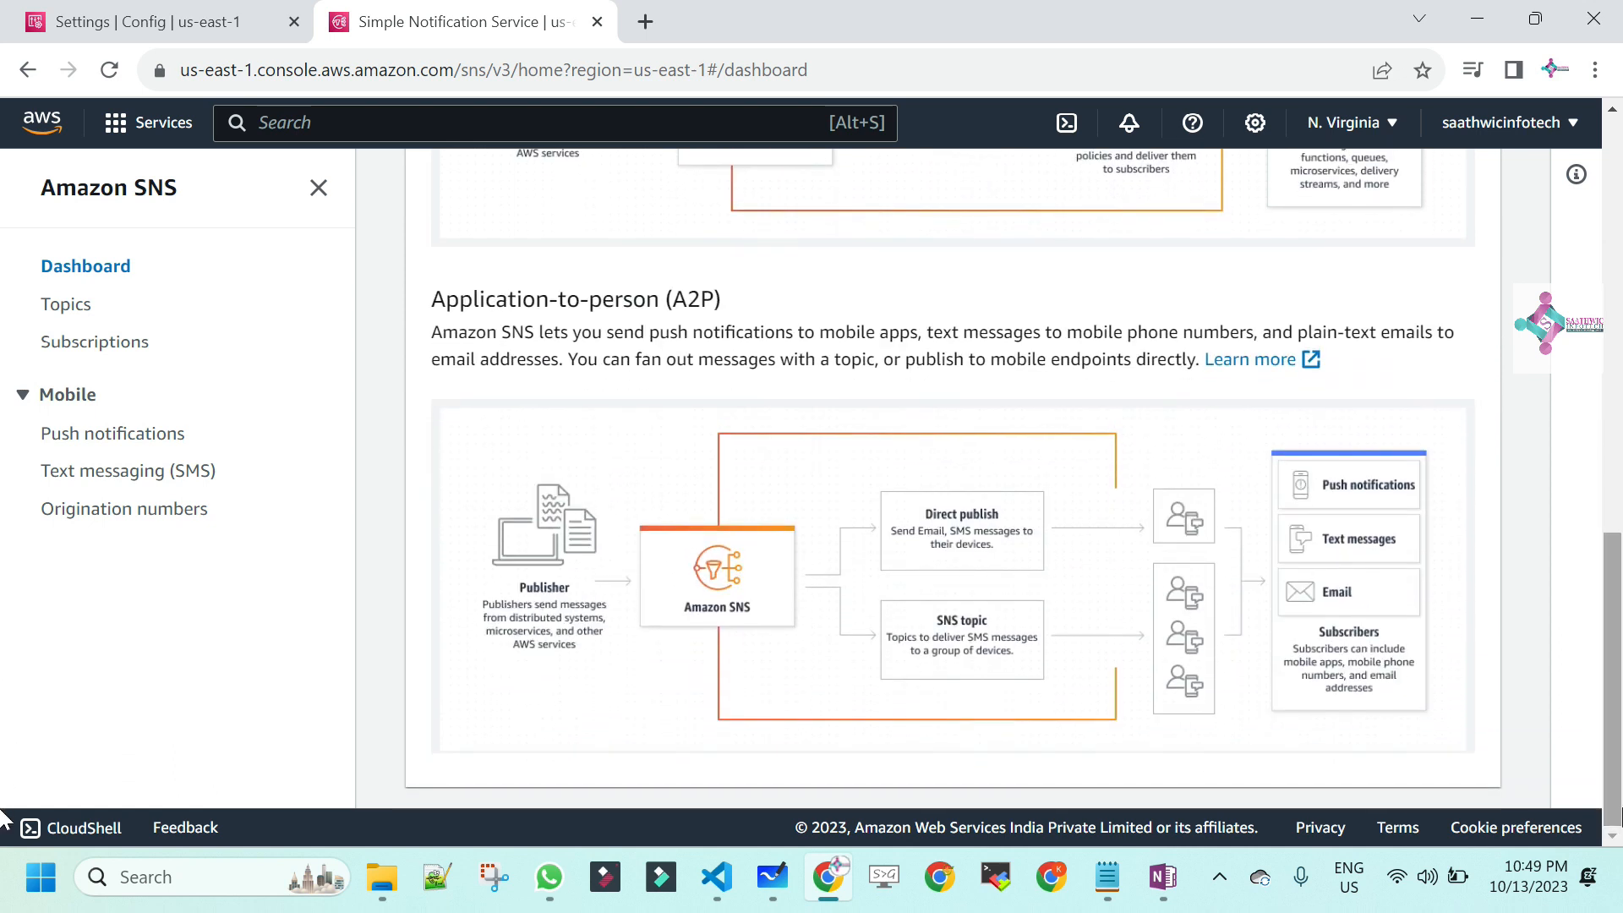
scroll(4, 283, "up", 12)
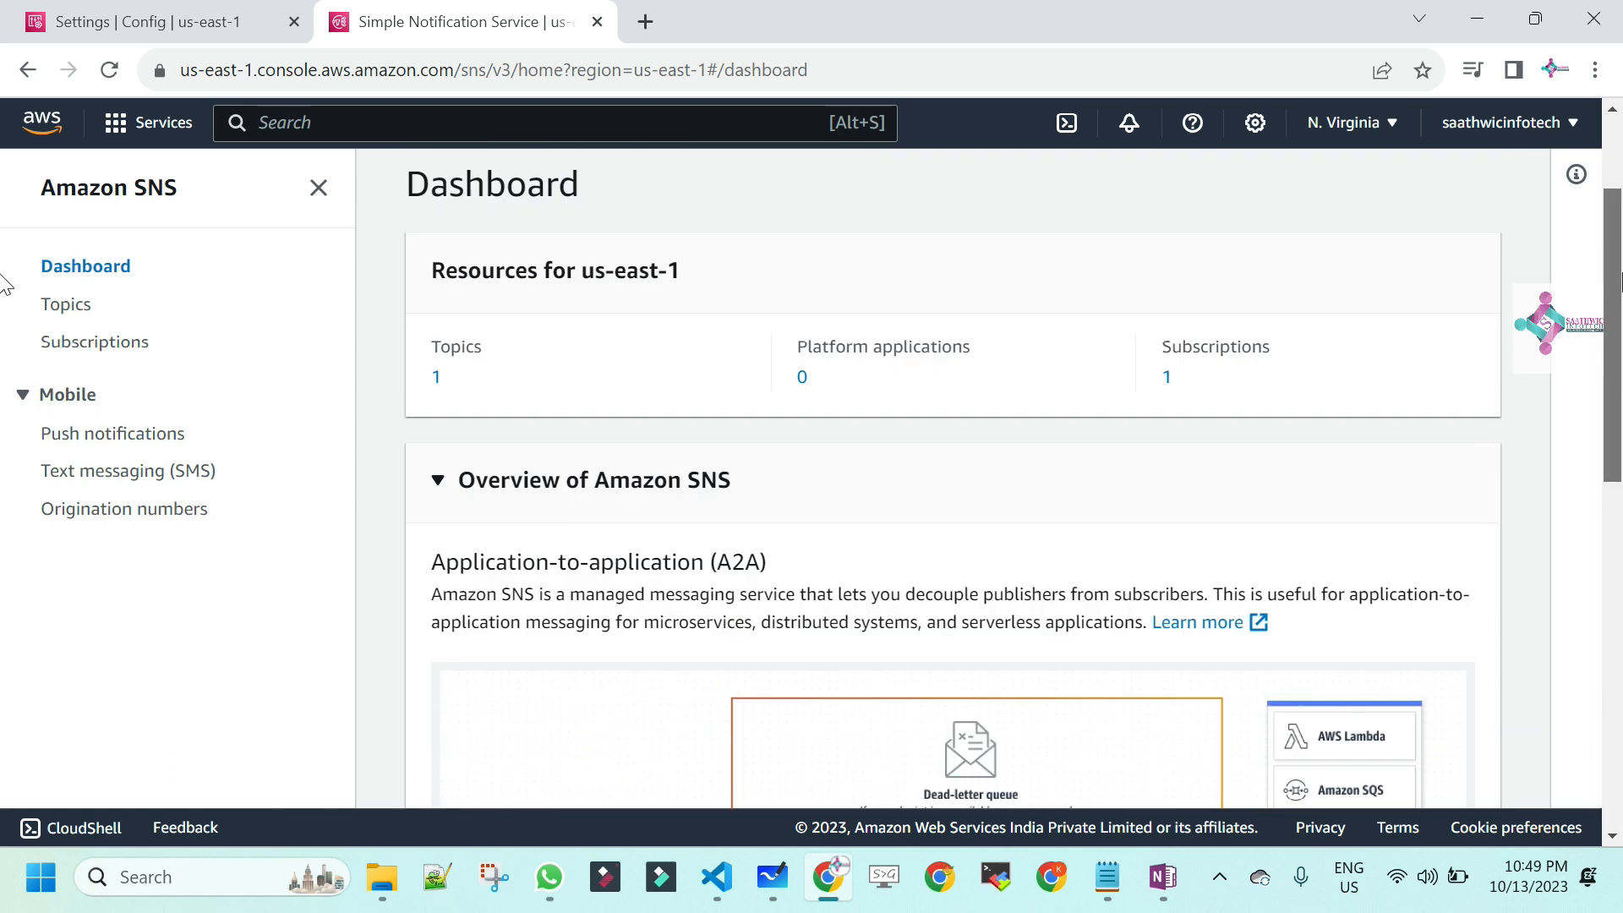
scroll(4, 283, "up", 2)
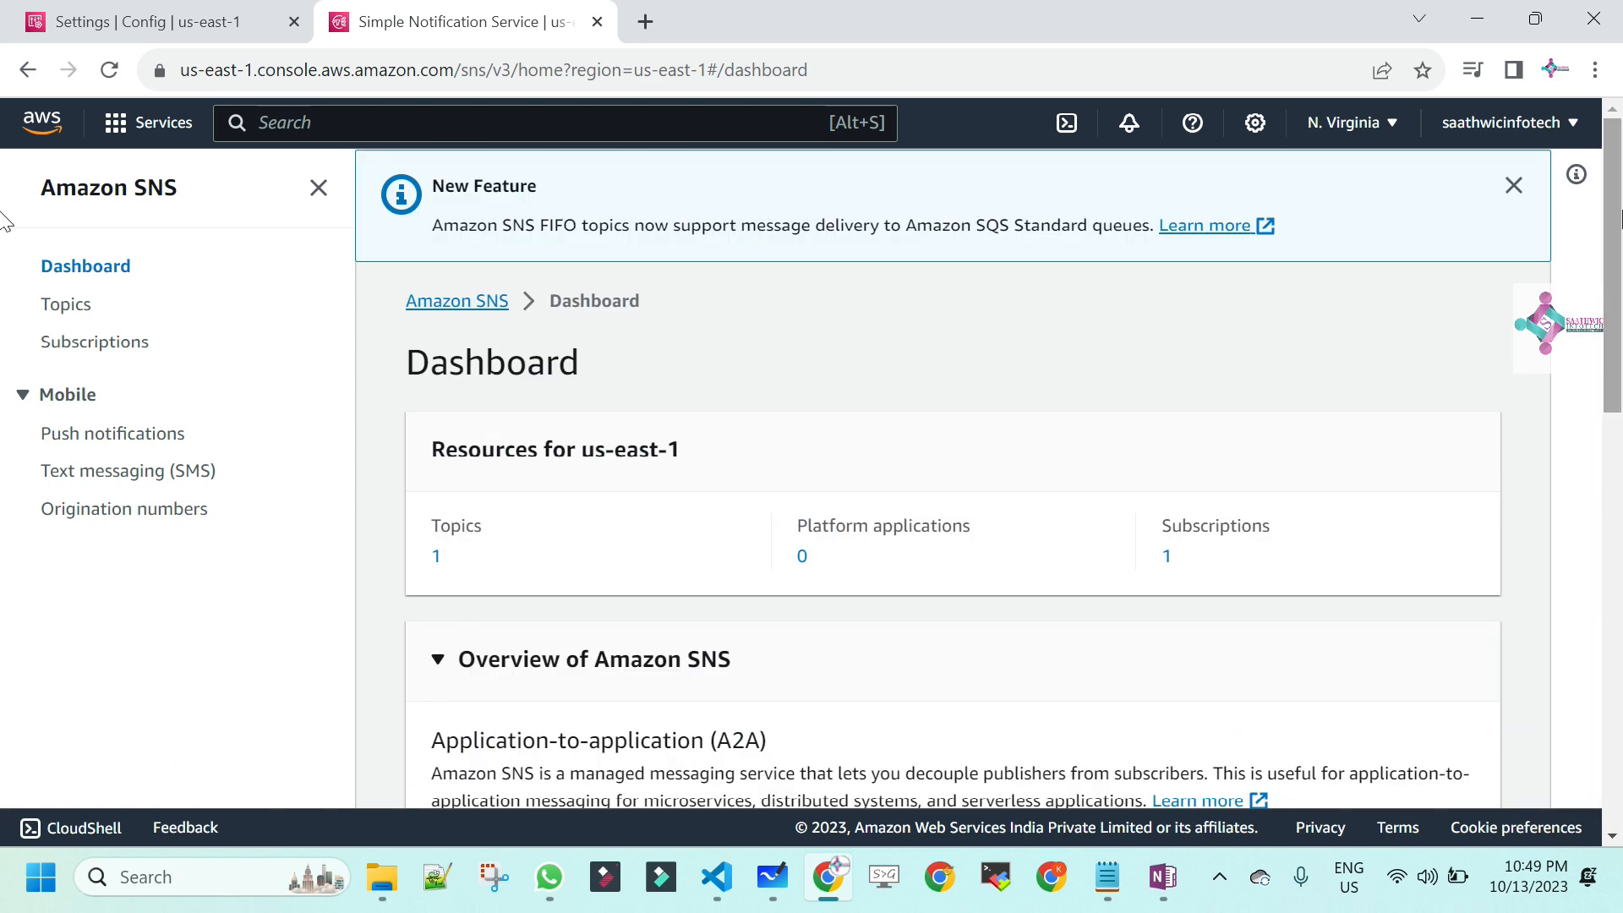
- Open the send_config_state_change_alert topic from the SNS topics list and review its details and email subscription
left_click(437, 558)
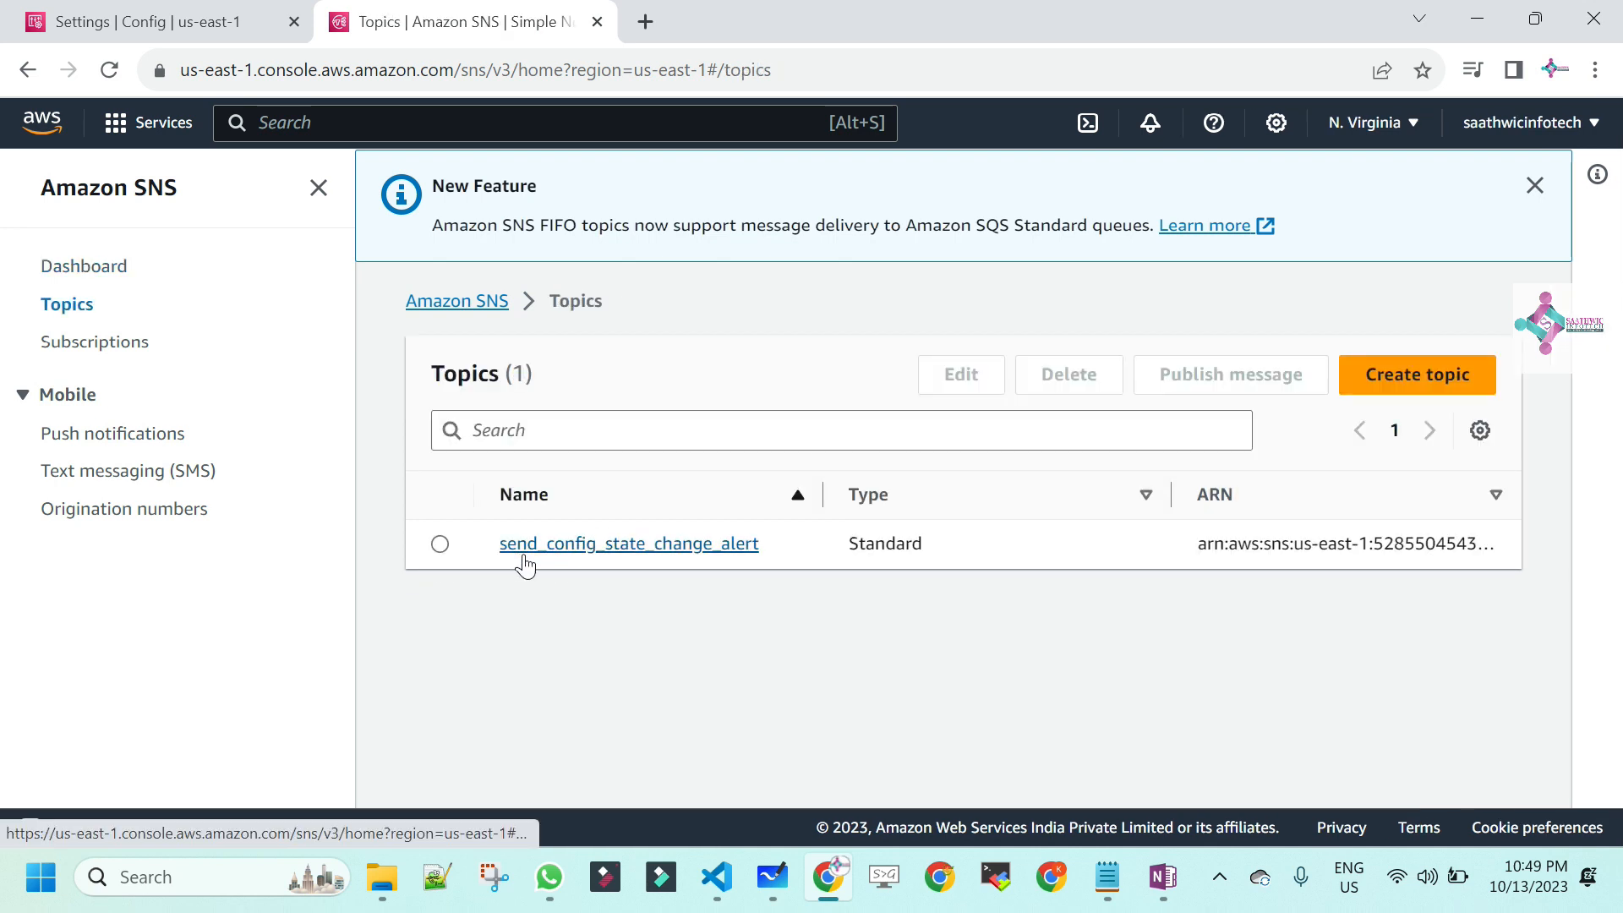
left_click(669, 550)
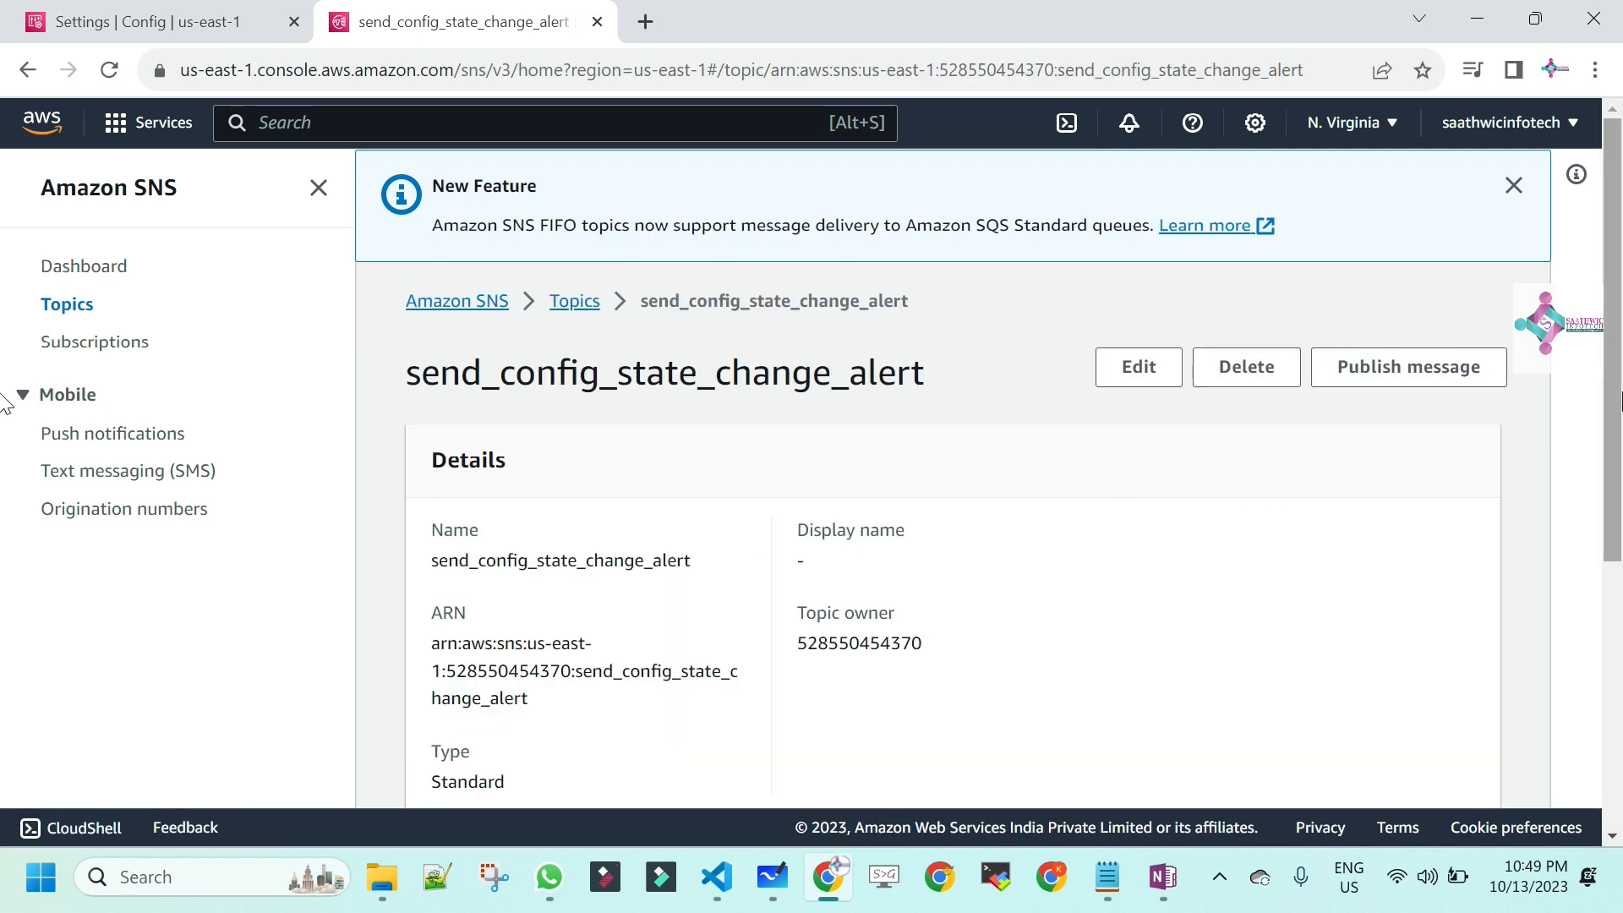
scroll(4, 372, "down", 4)
scroll(4, 586, "down", 2)
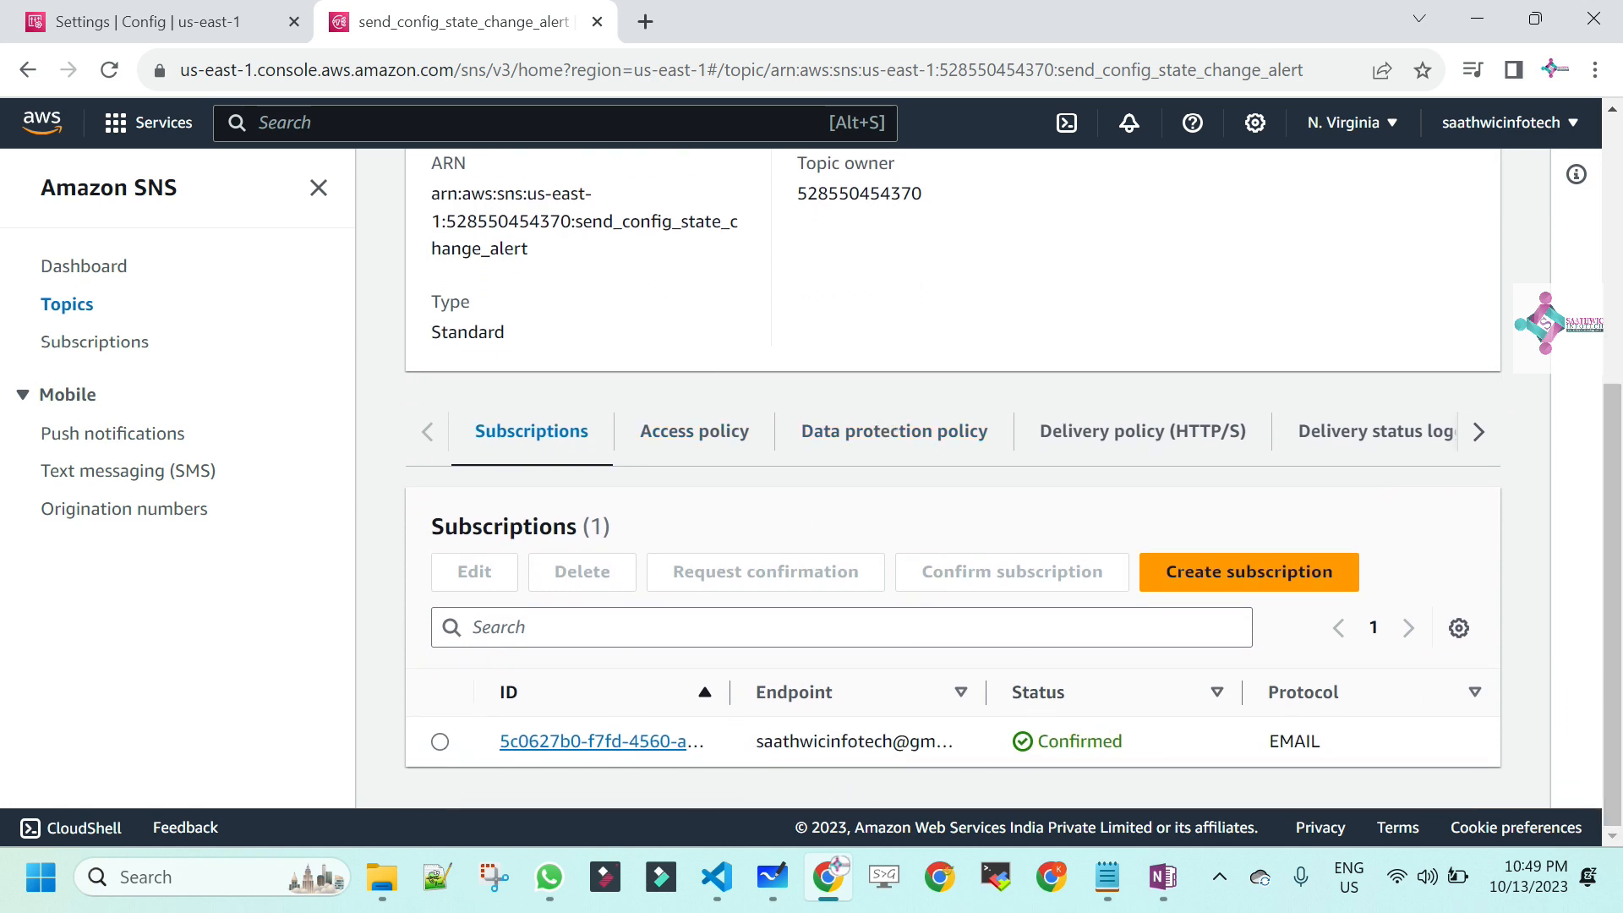
left_click_drag(1614, 440, 1622, 201)
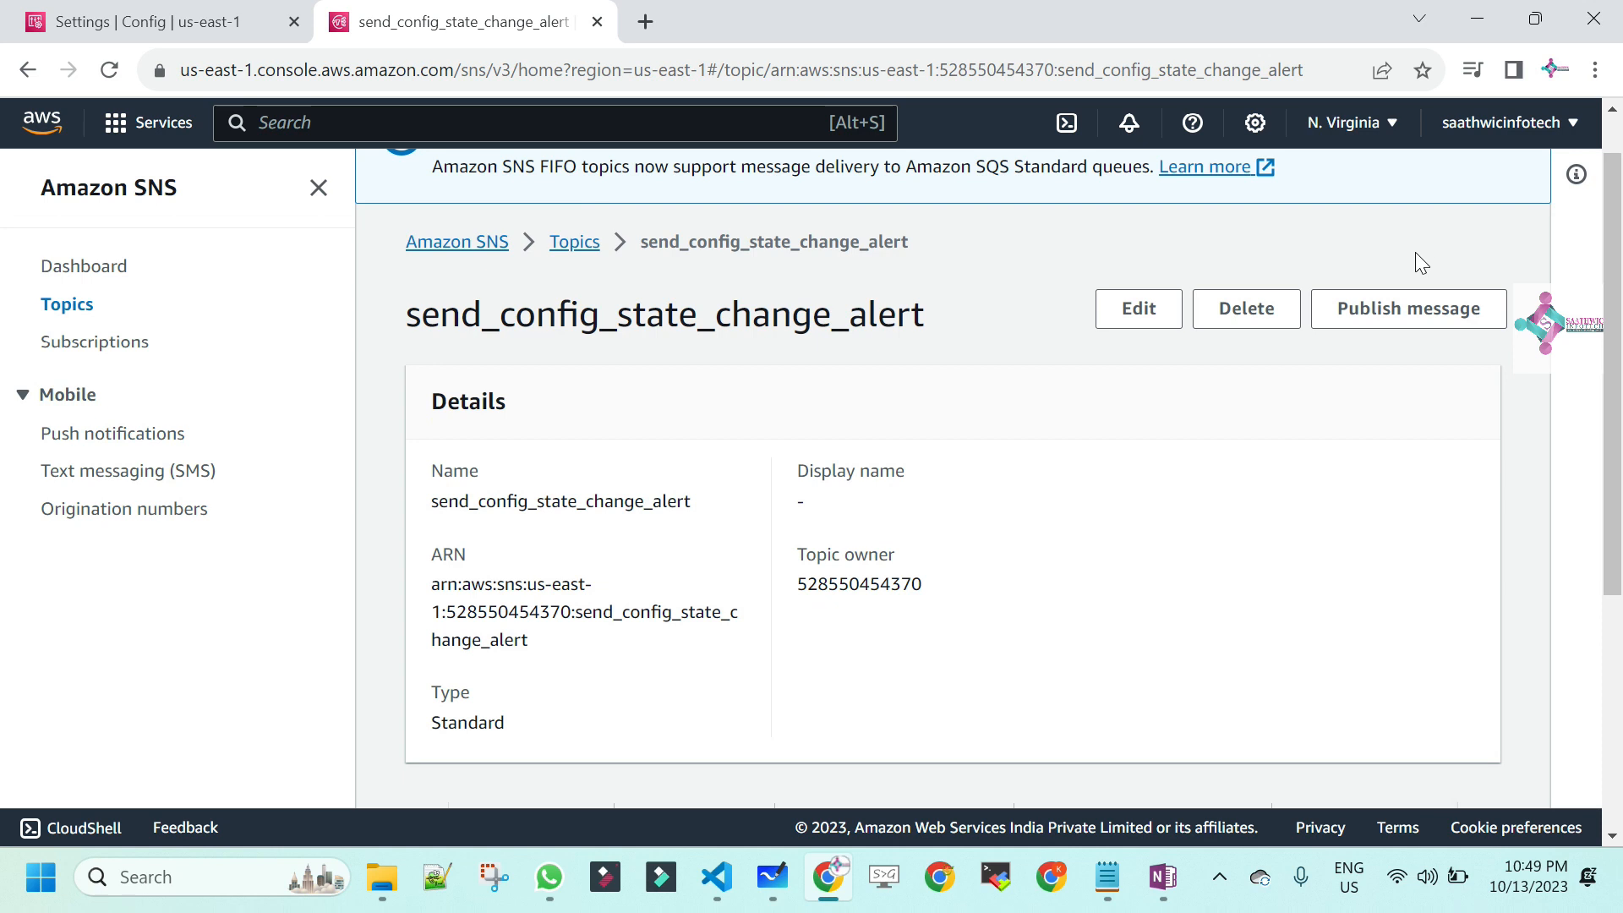
- Publish a message to the send_config_state_change_alert topic with subject "sample" and body "Dummytextmessage"
left_click(1410, 306)
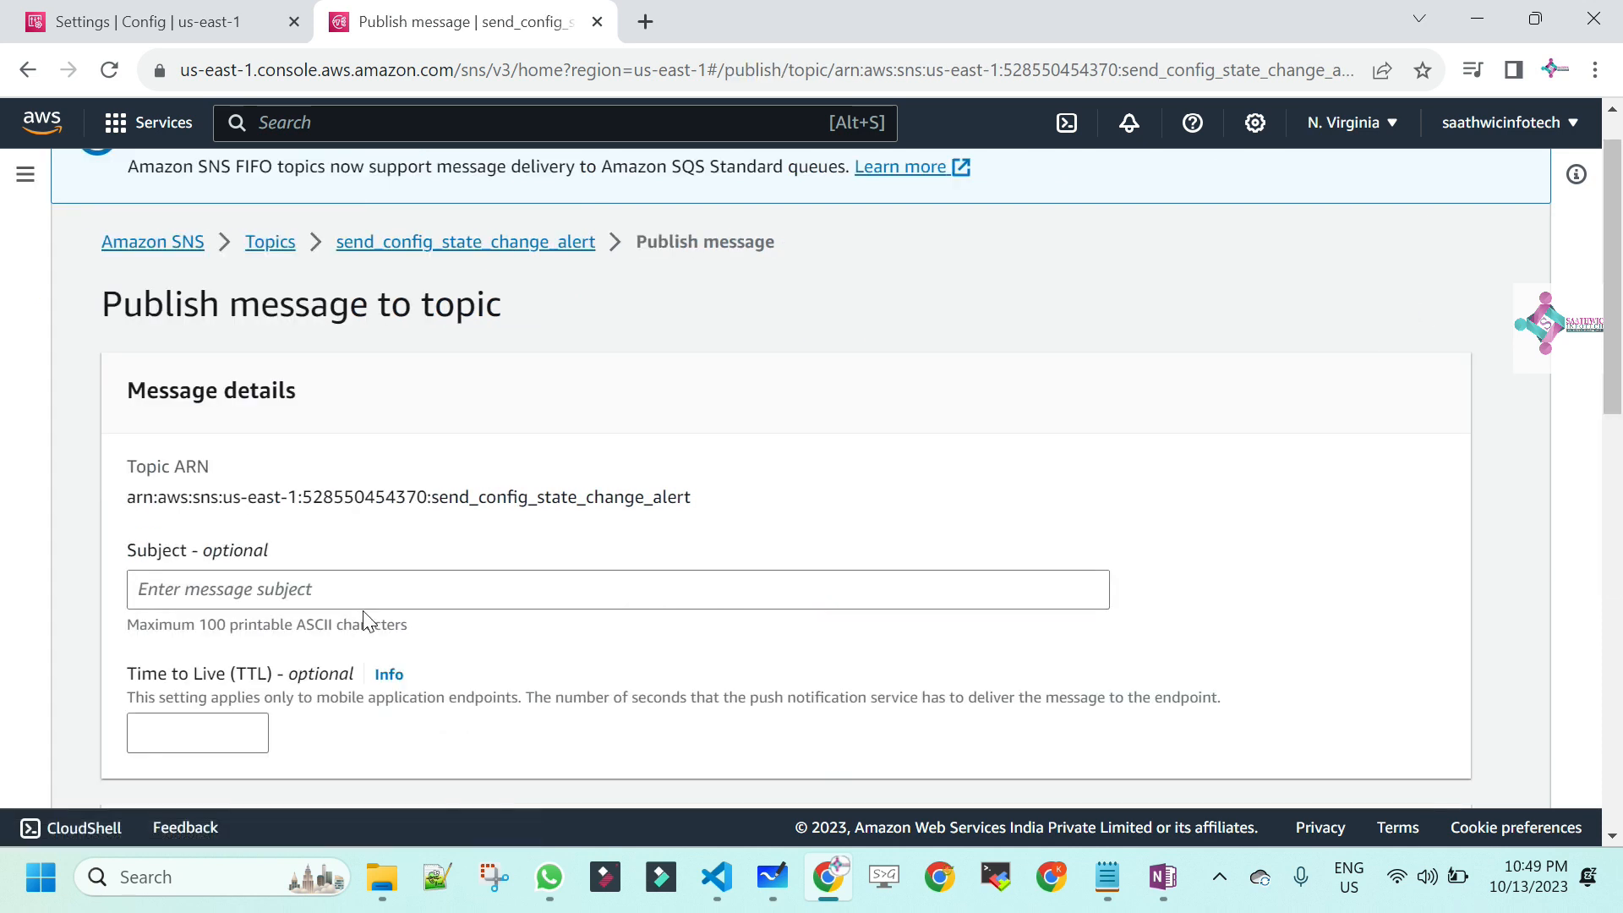
left_click(448, 582)
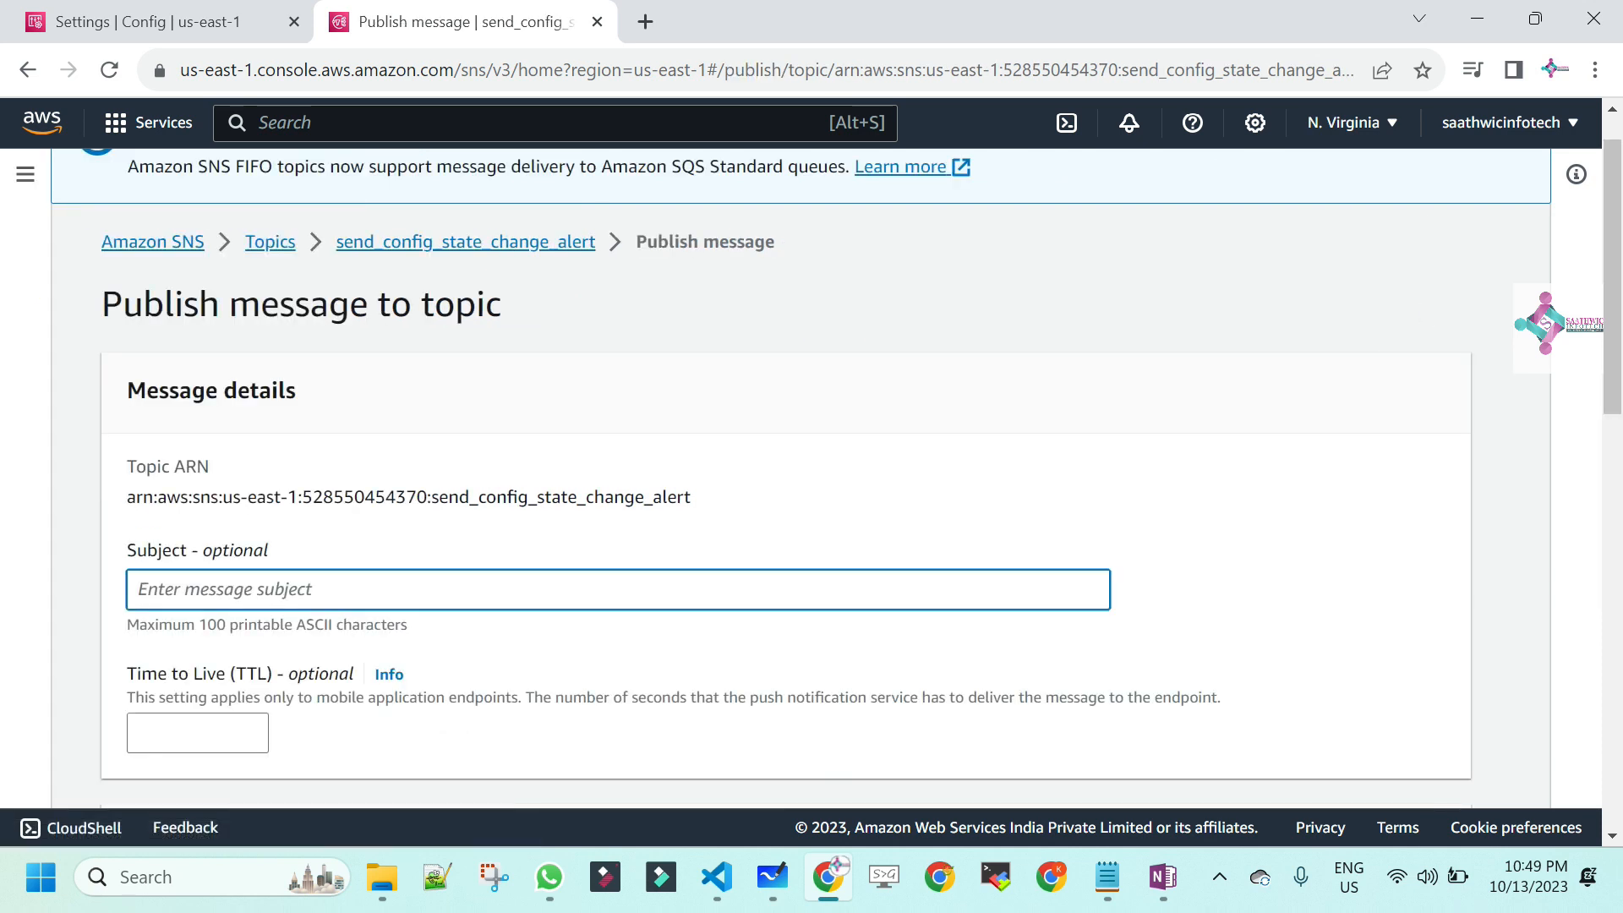
type("sample")
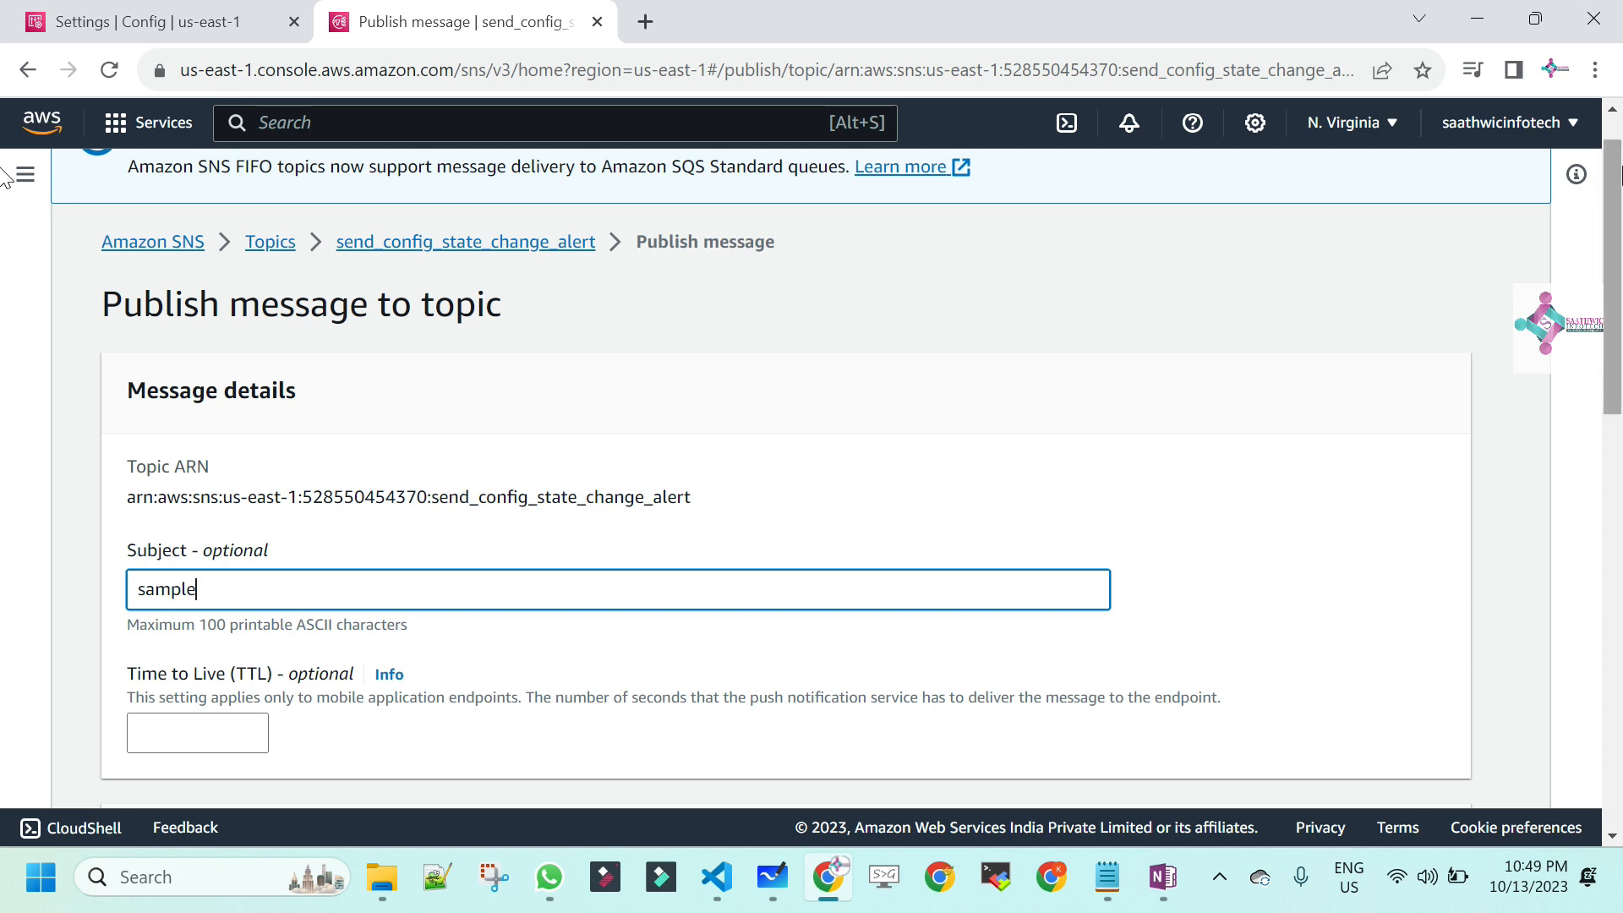
scroll(3, 176, "down", 10)
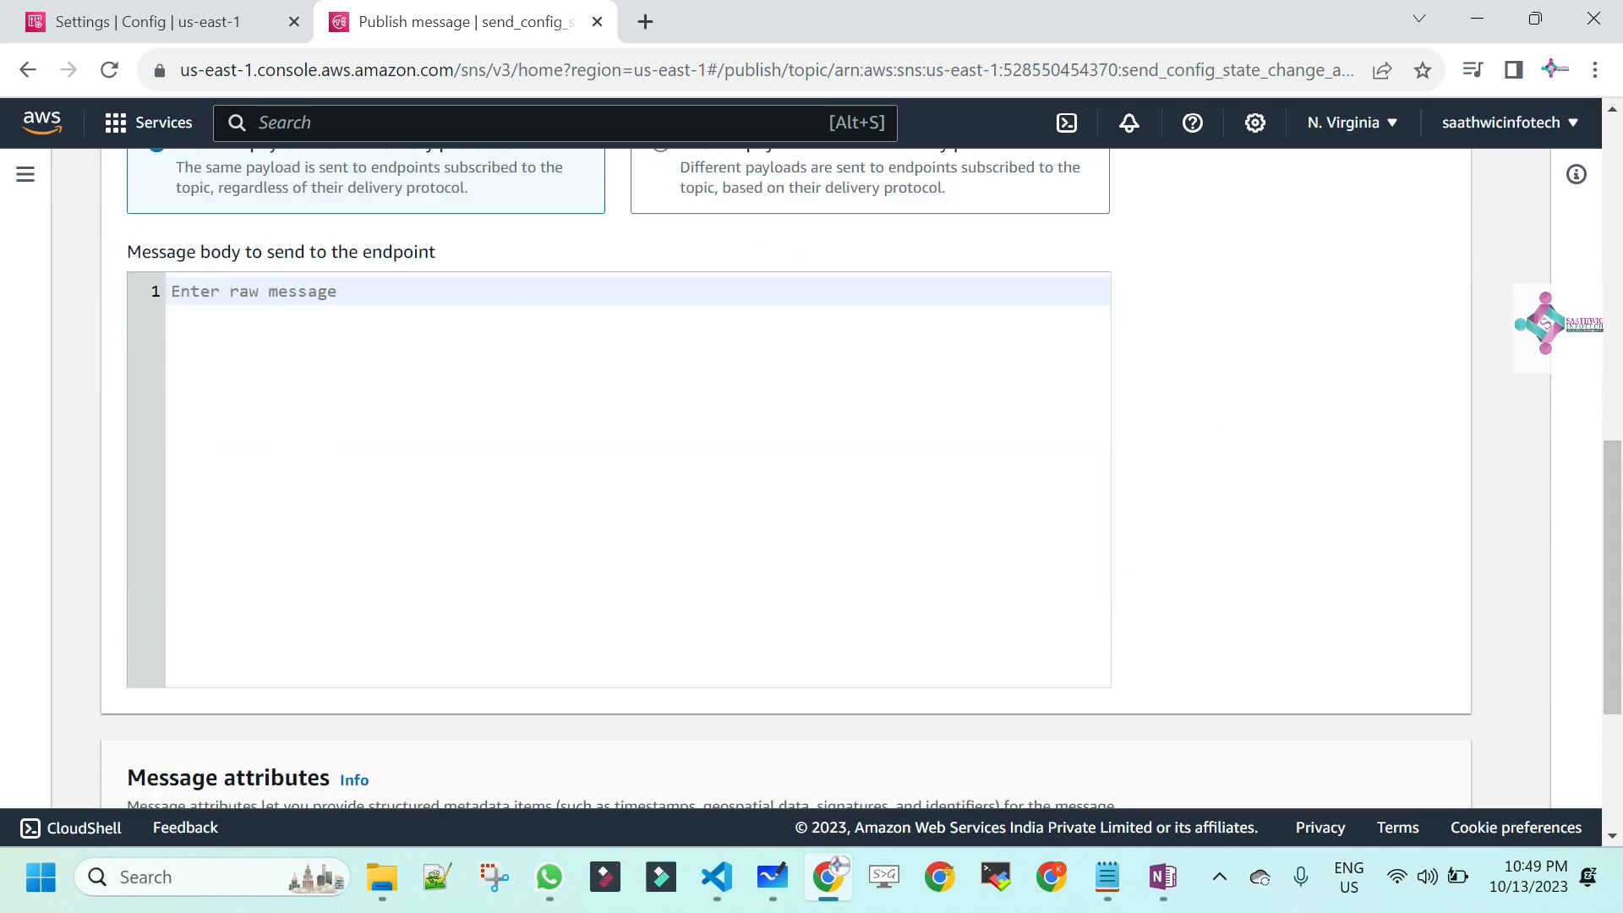
type("Dummyte")
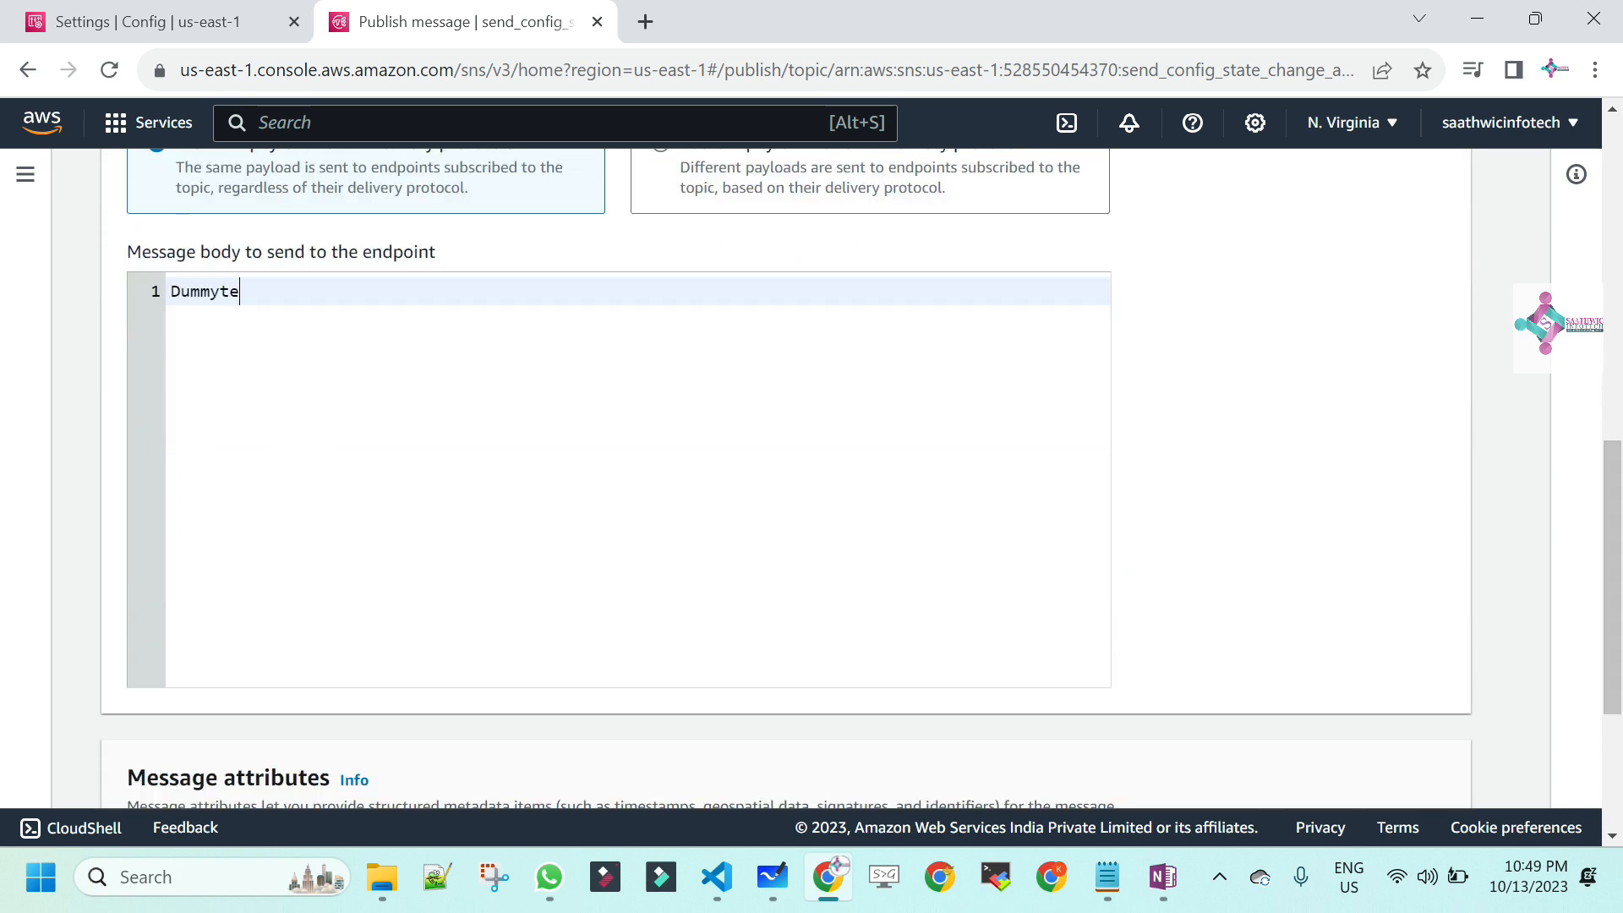
type("xt message")
scroll(5, 518, "down", 4)
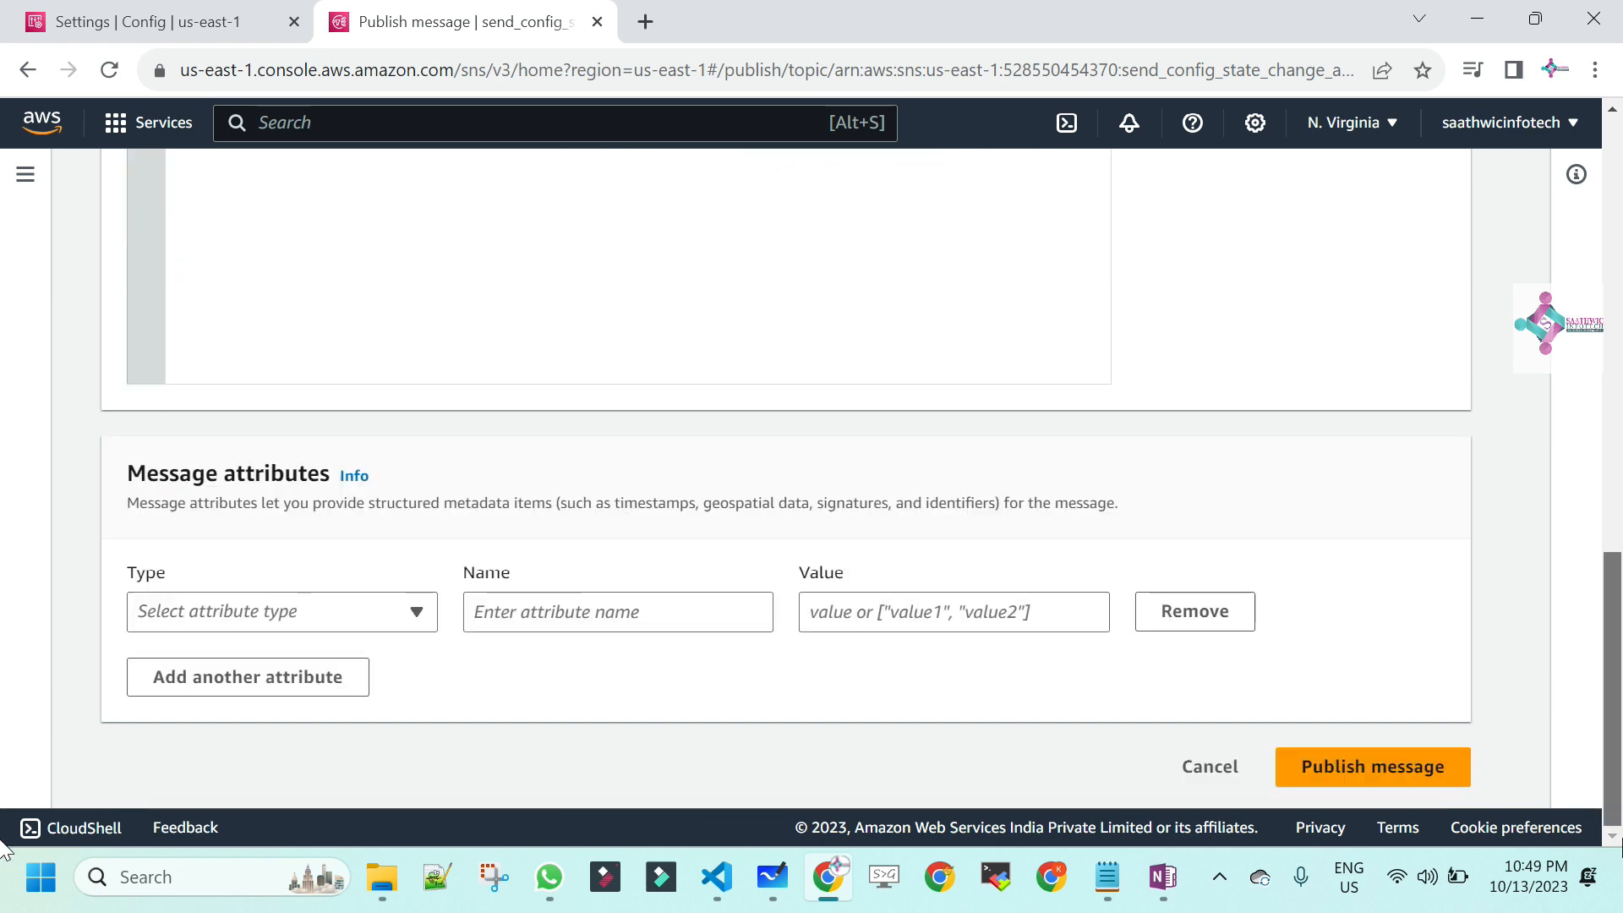
left_click(1435, 768)
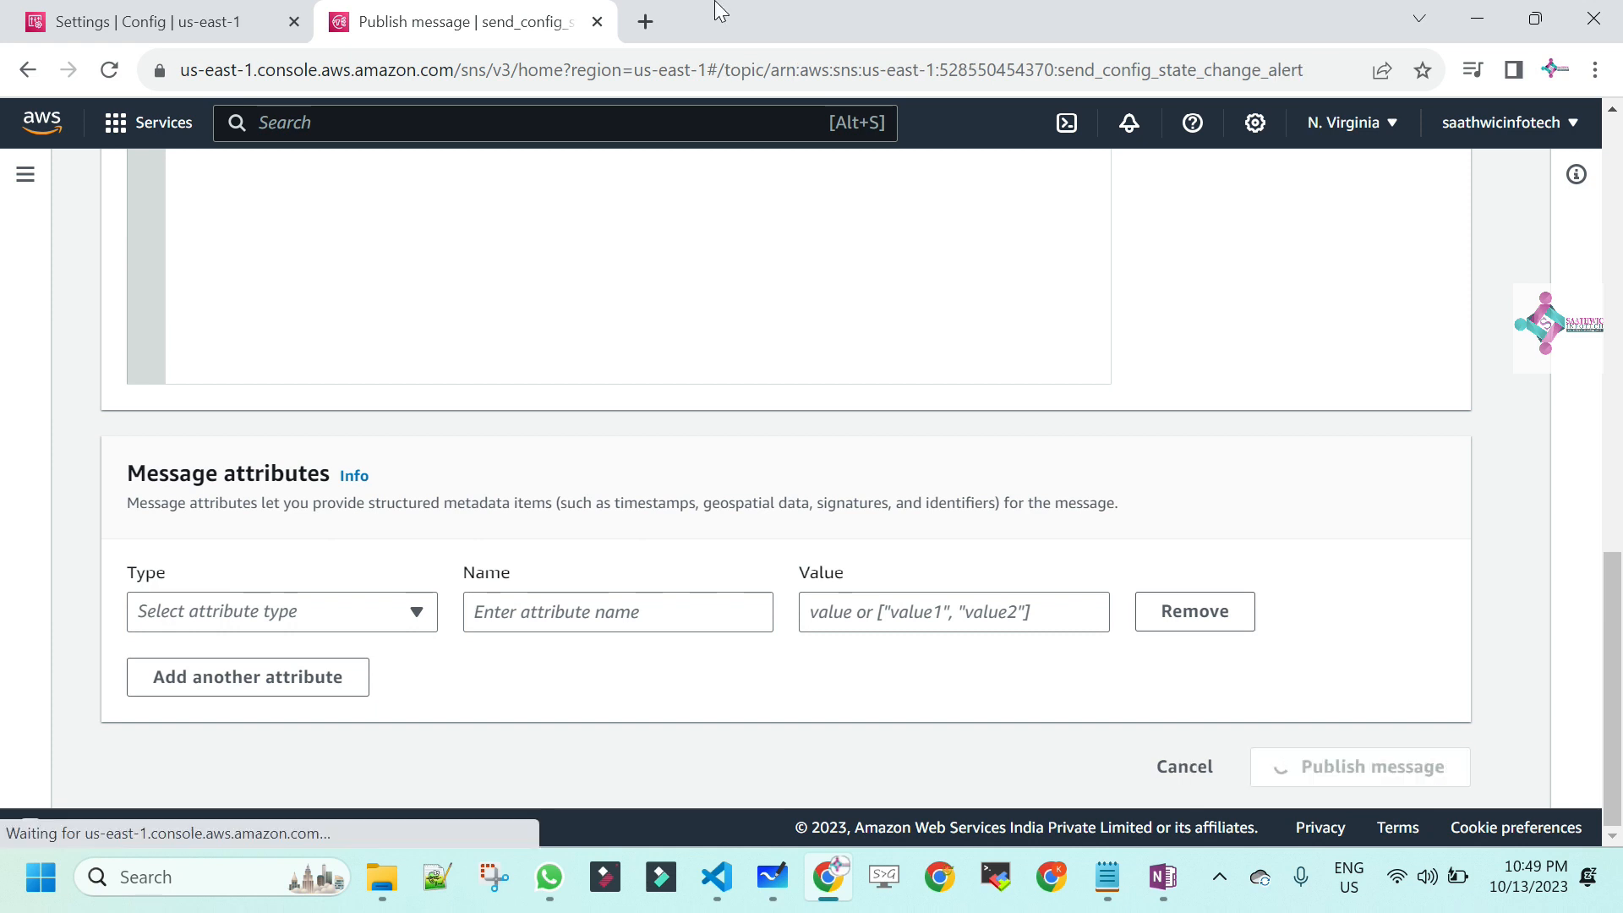
- Open Gmail in a new browser tab and select the AWS Notifications email with subject "sample" in the inbox
left_click(645, 22)
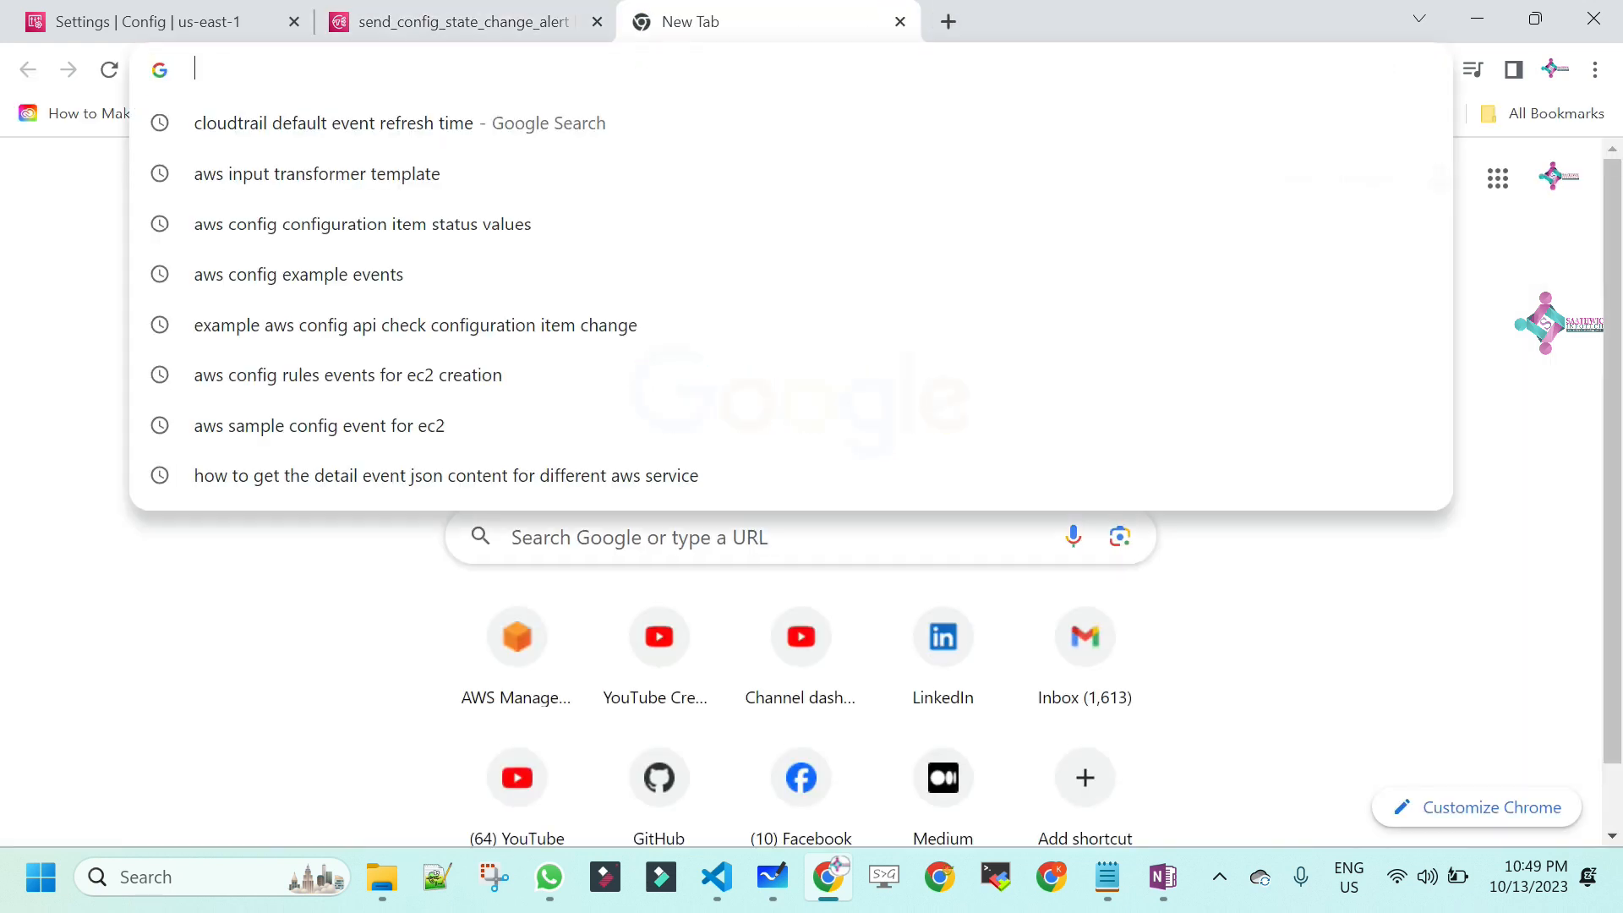
type("gmail")
key("Return")
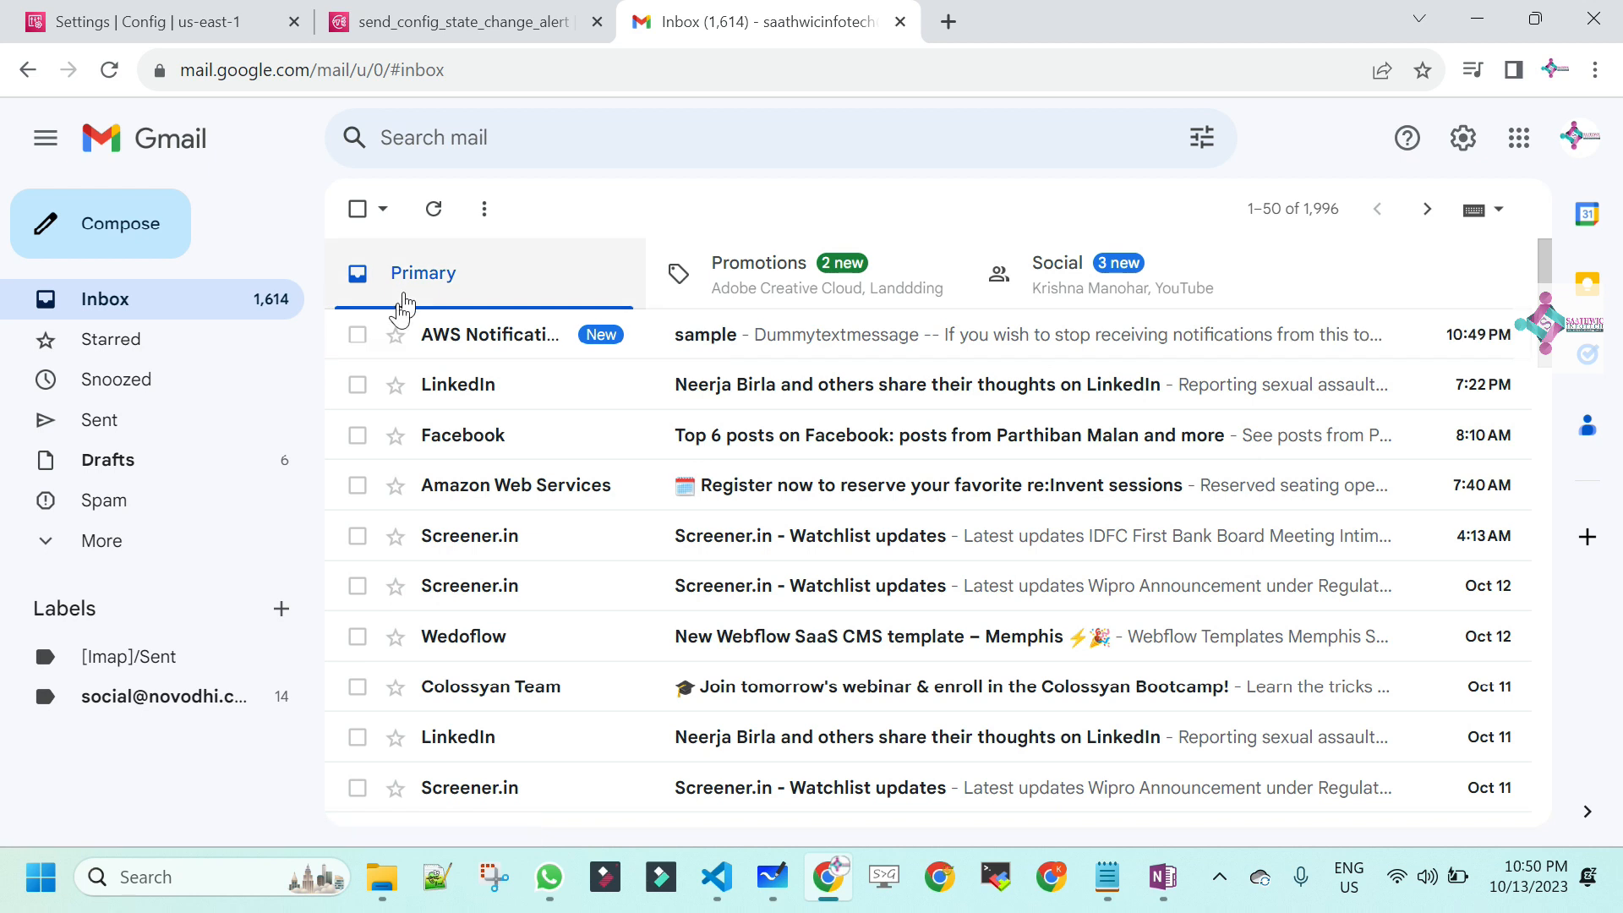
left_click(357, 335)
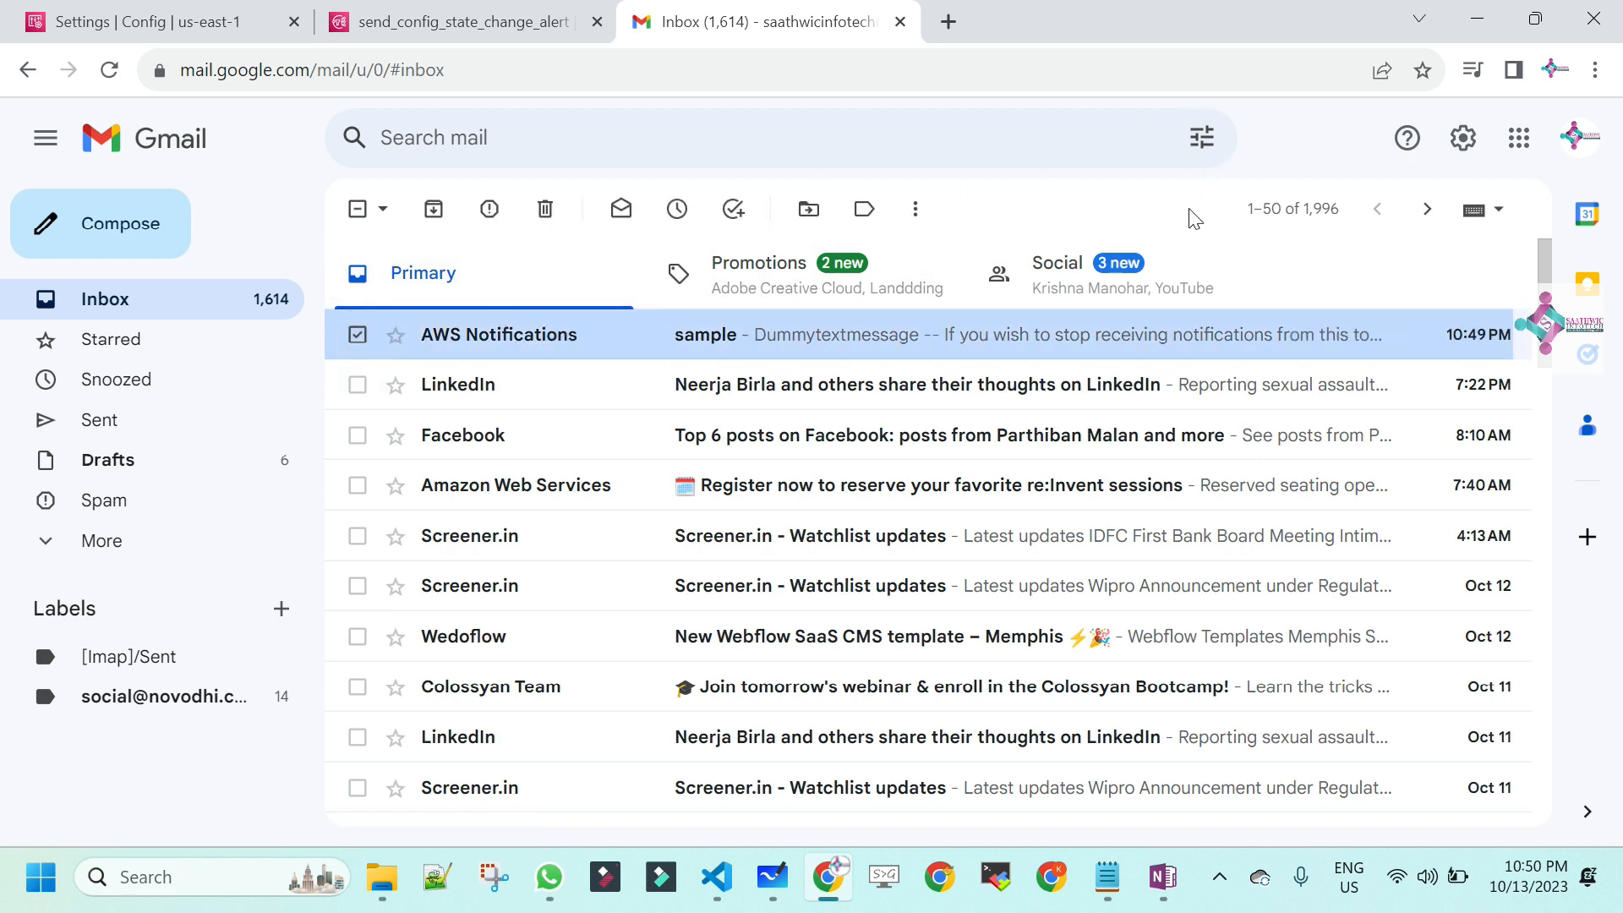
- Duplicate the SNS topic's browser tab and open the Amazon EventBridge service in the copy
left_click(460, 29)
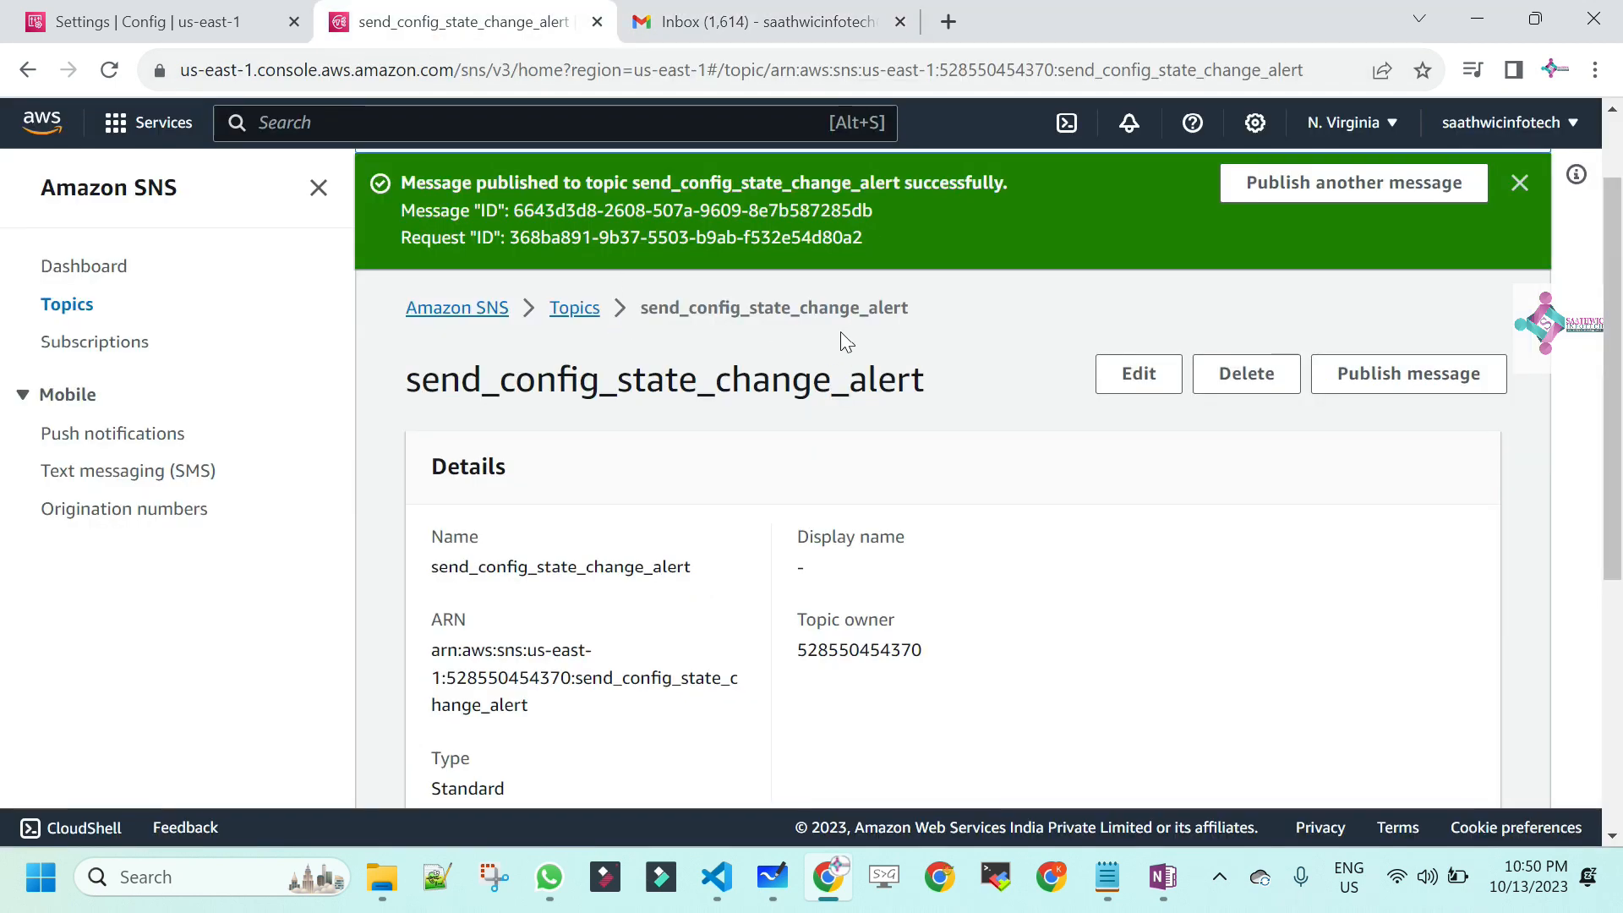
right_click(445, 19)
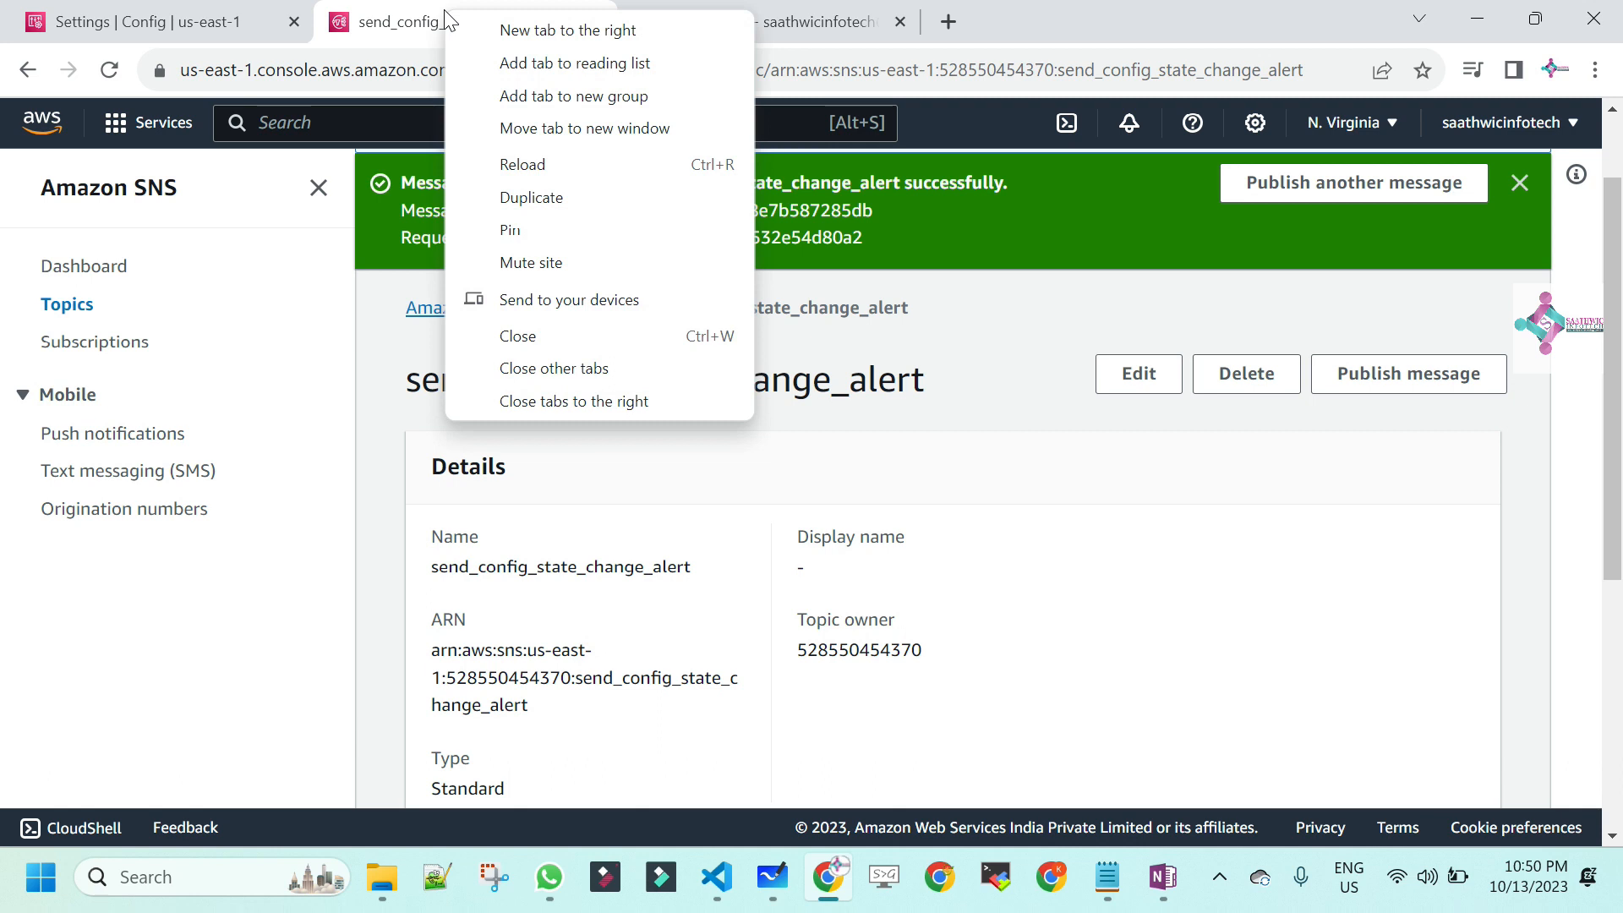
left_click(525, 197)
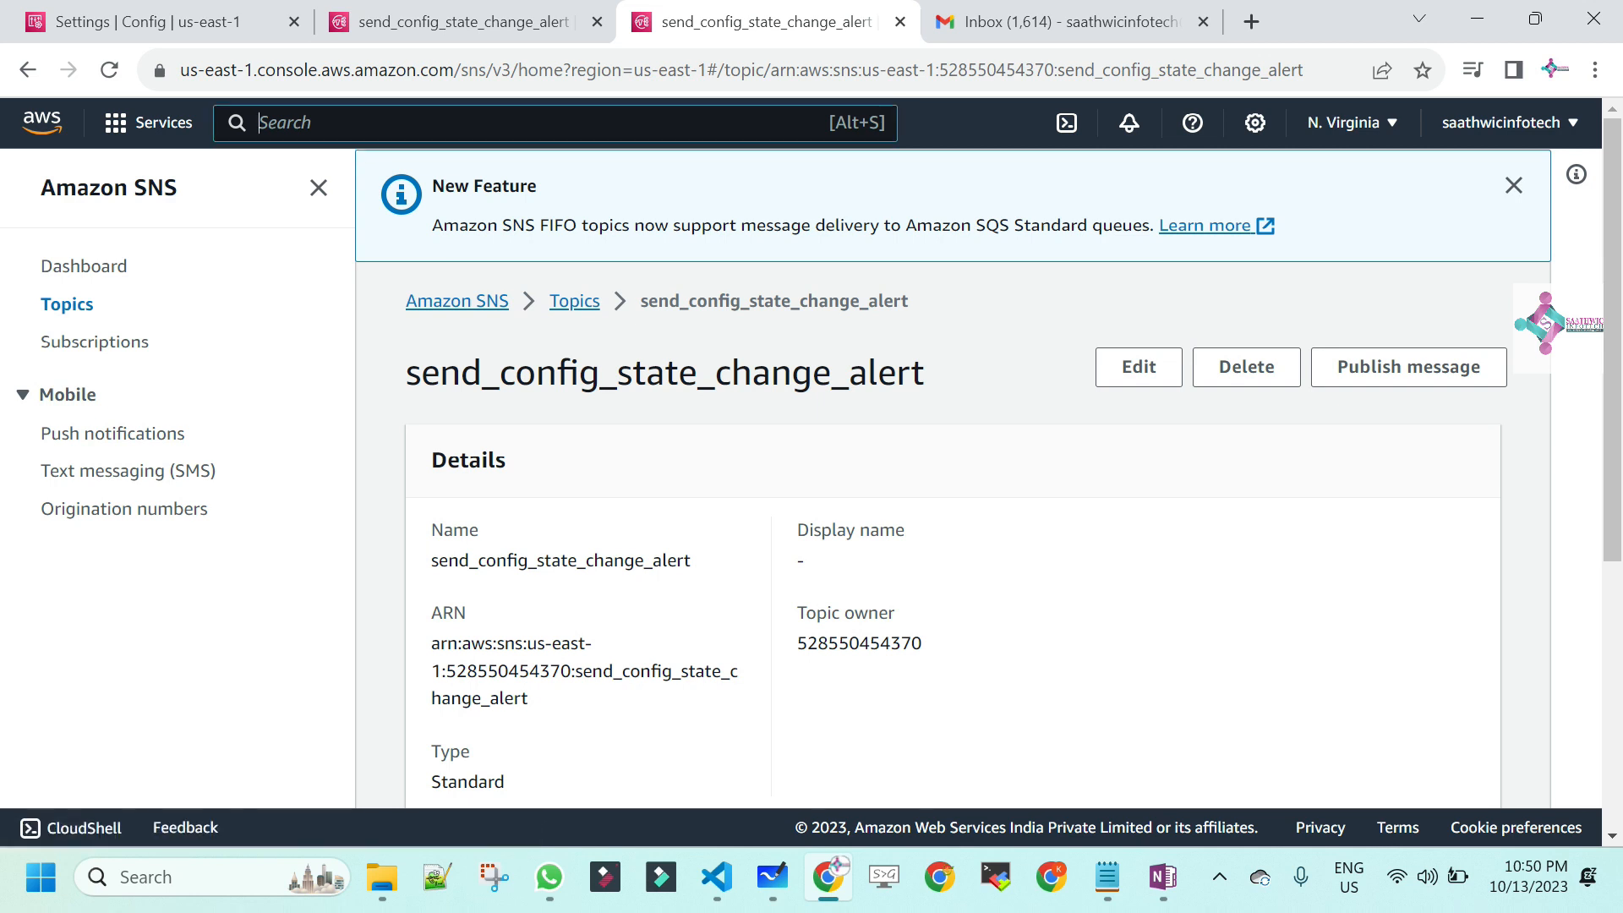
type("event")
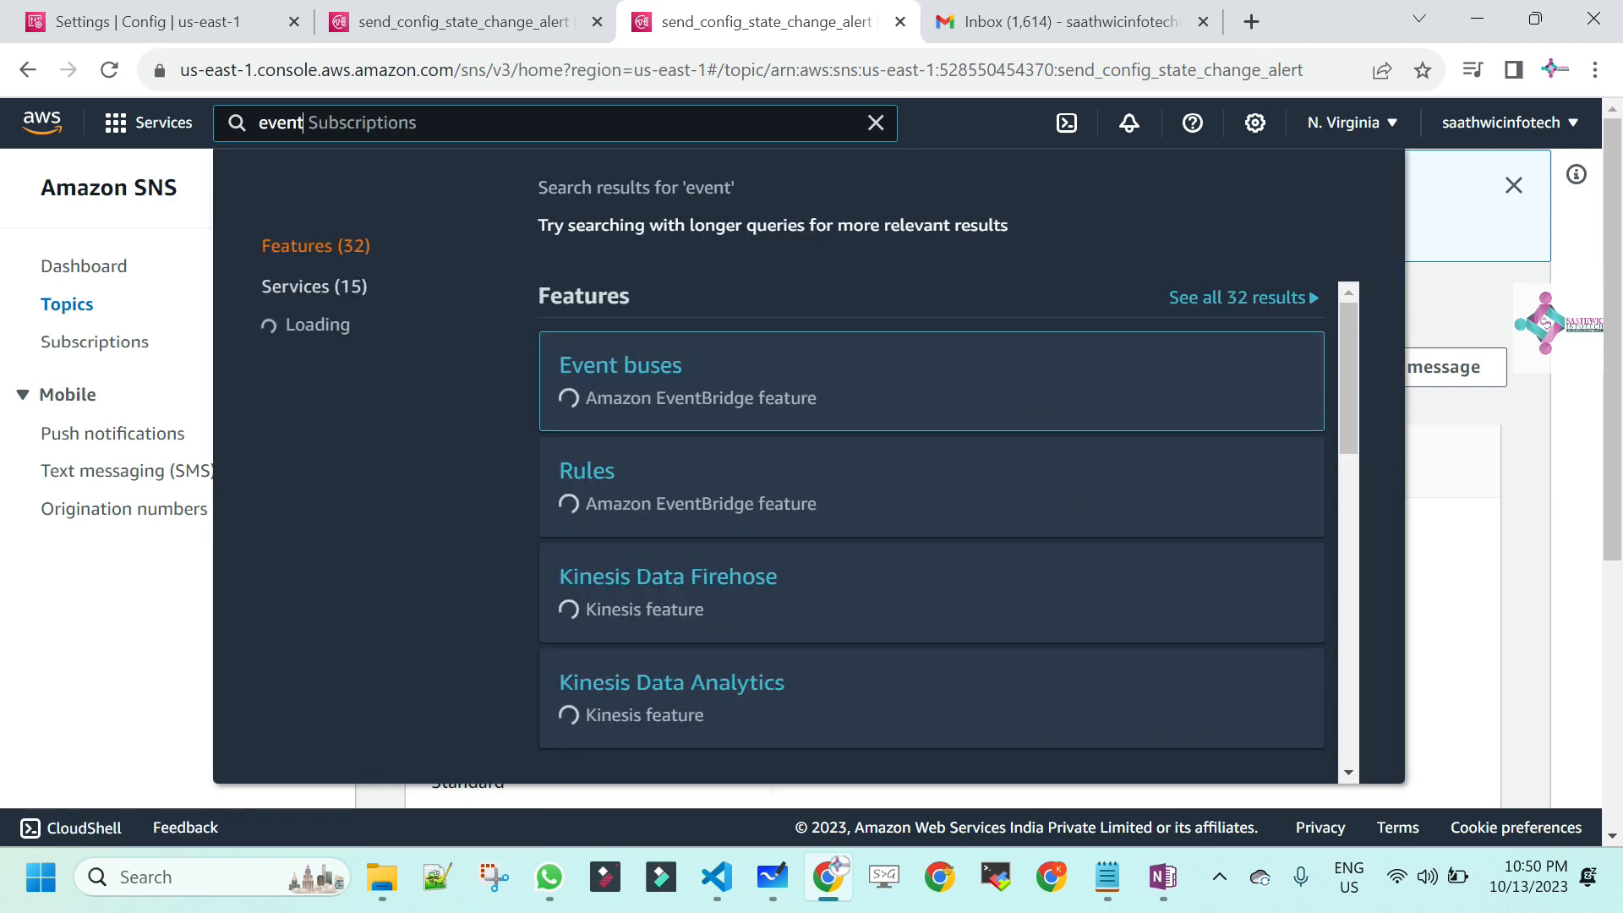
type(" bridge")
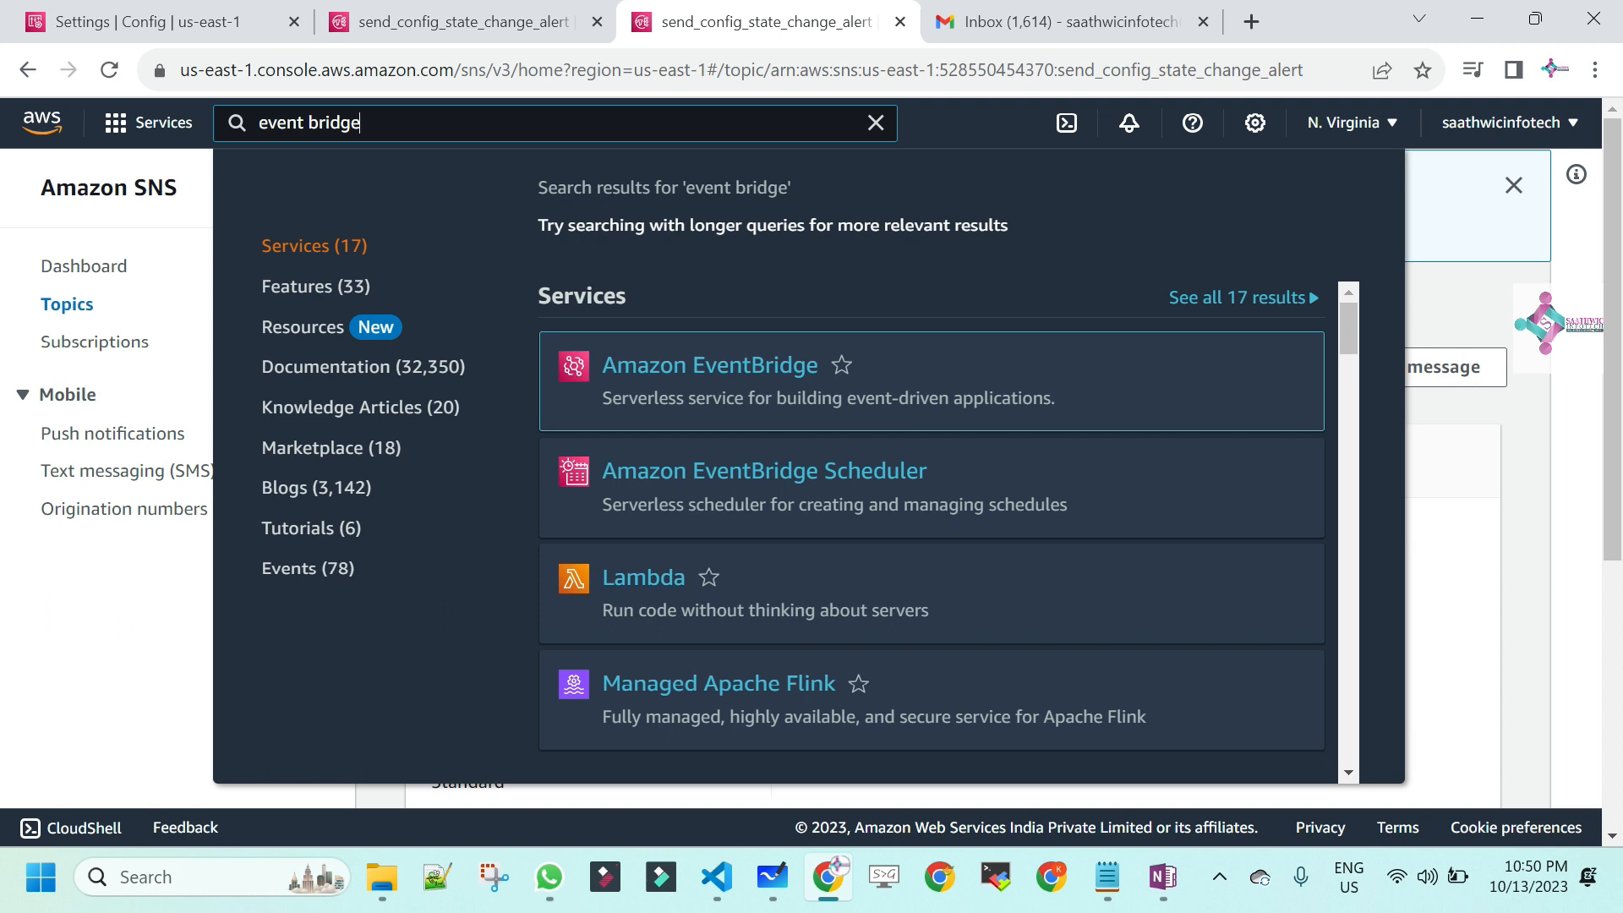
mouse_move(711, 380)
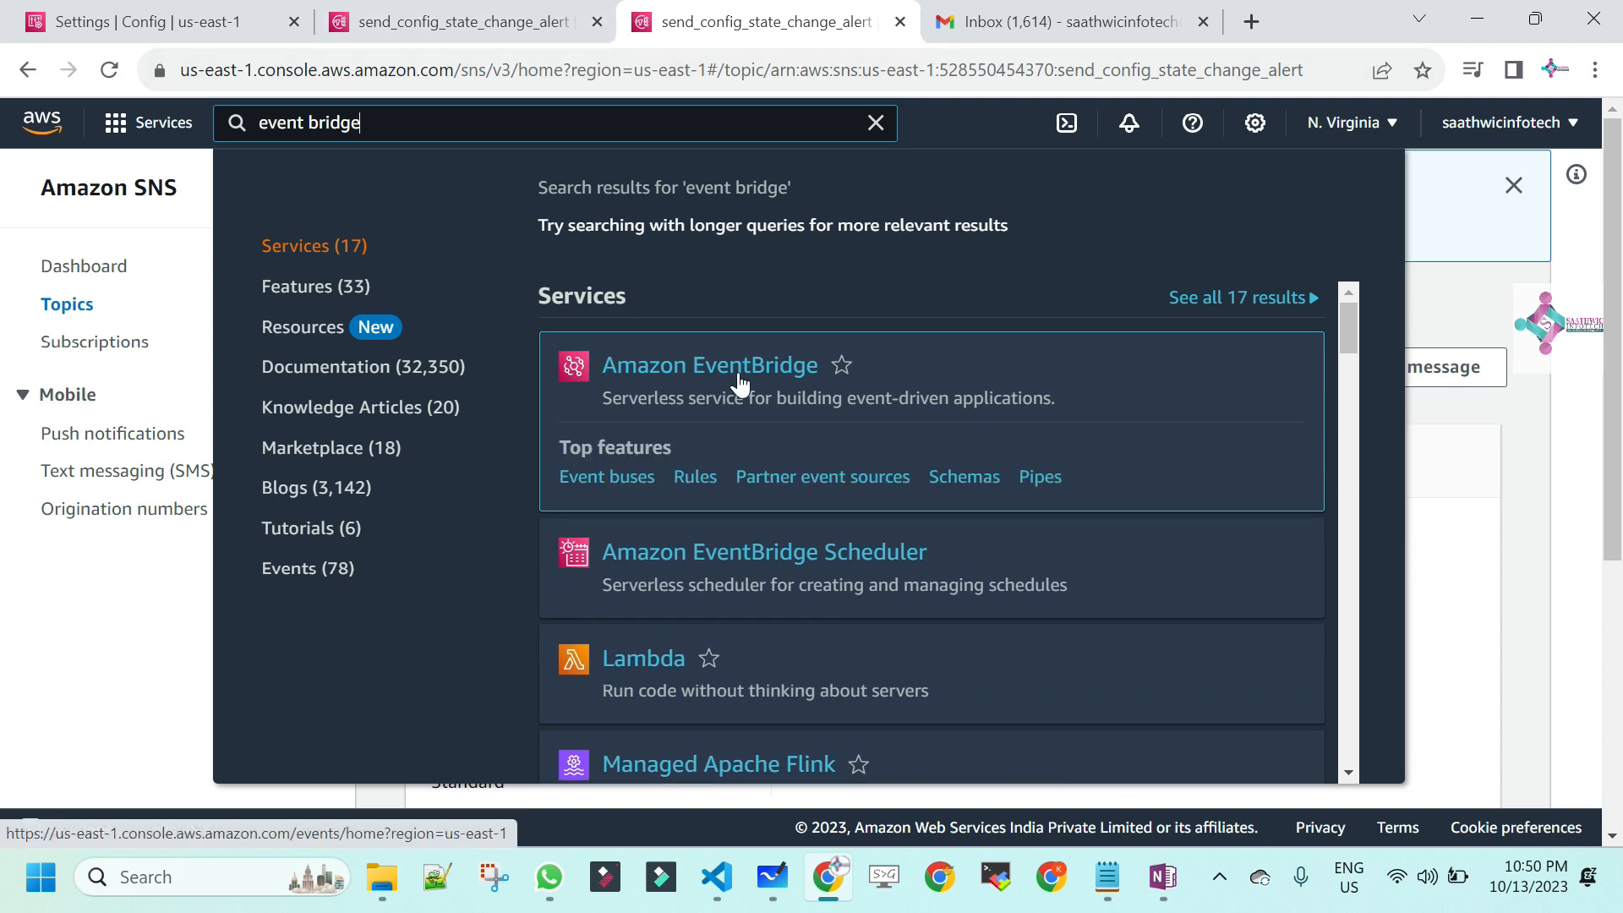
left_click(740, 385)
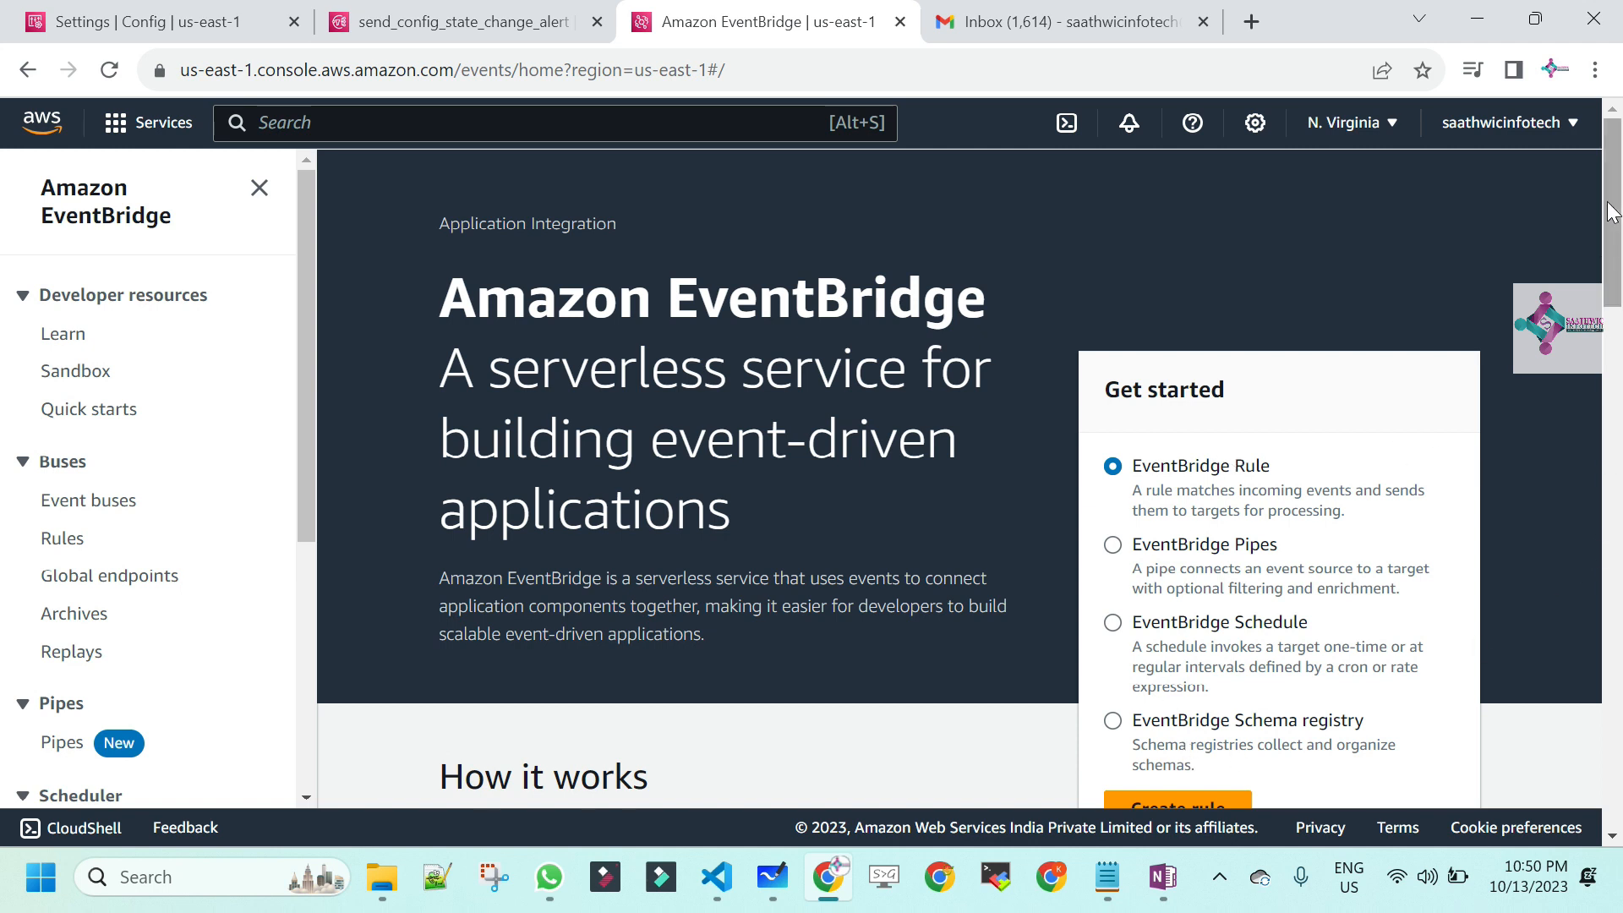
- Start creating an EventBridge rule and name it Monitor-S3-Bucket-Creation
left_click_drag(1613, 238, 1613, 296)
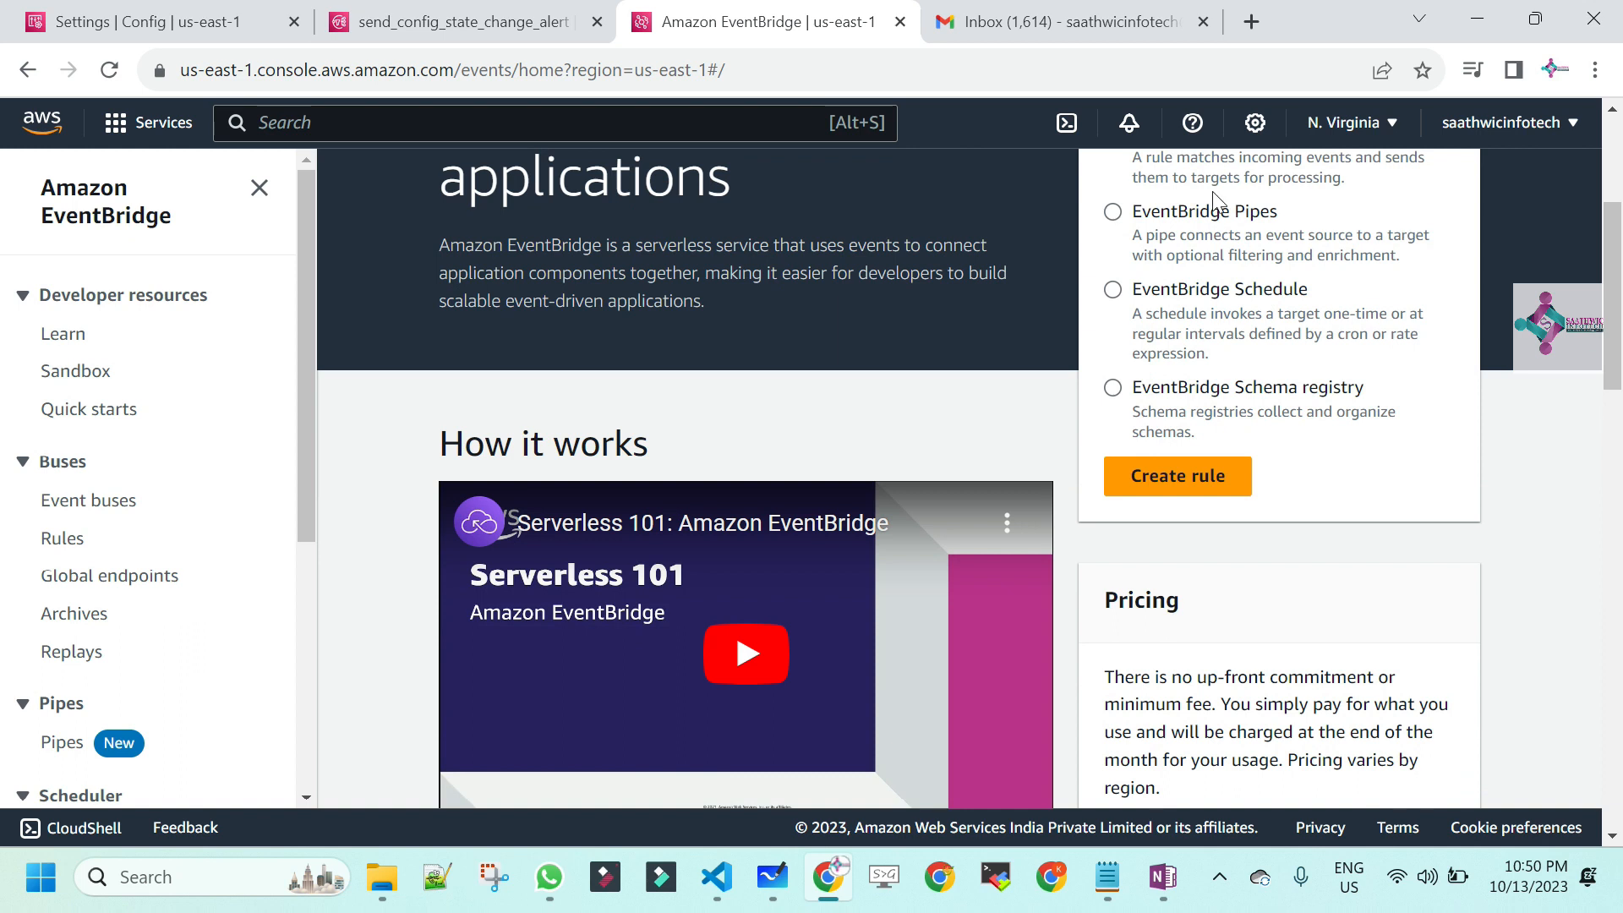
left_click(1218, 497)
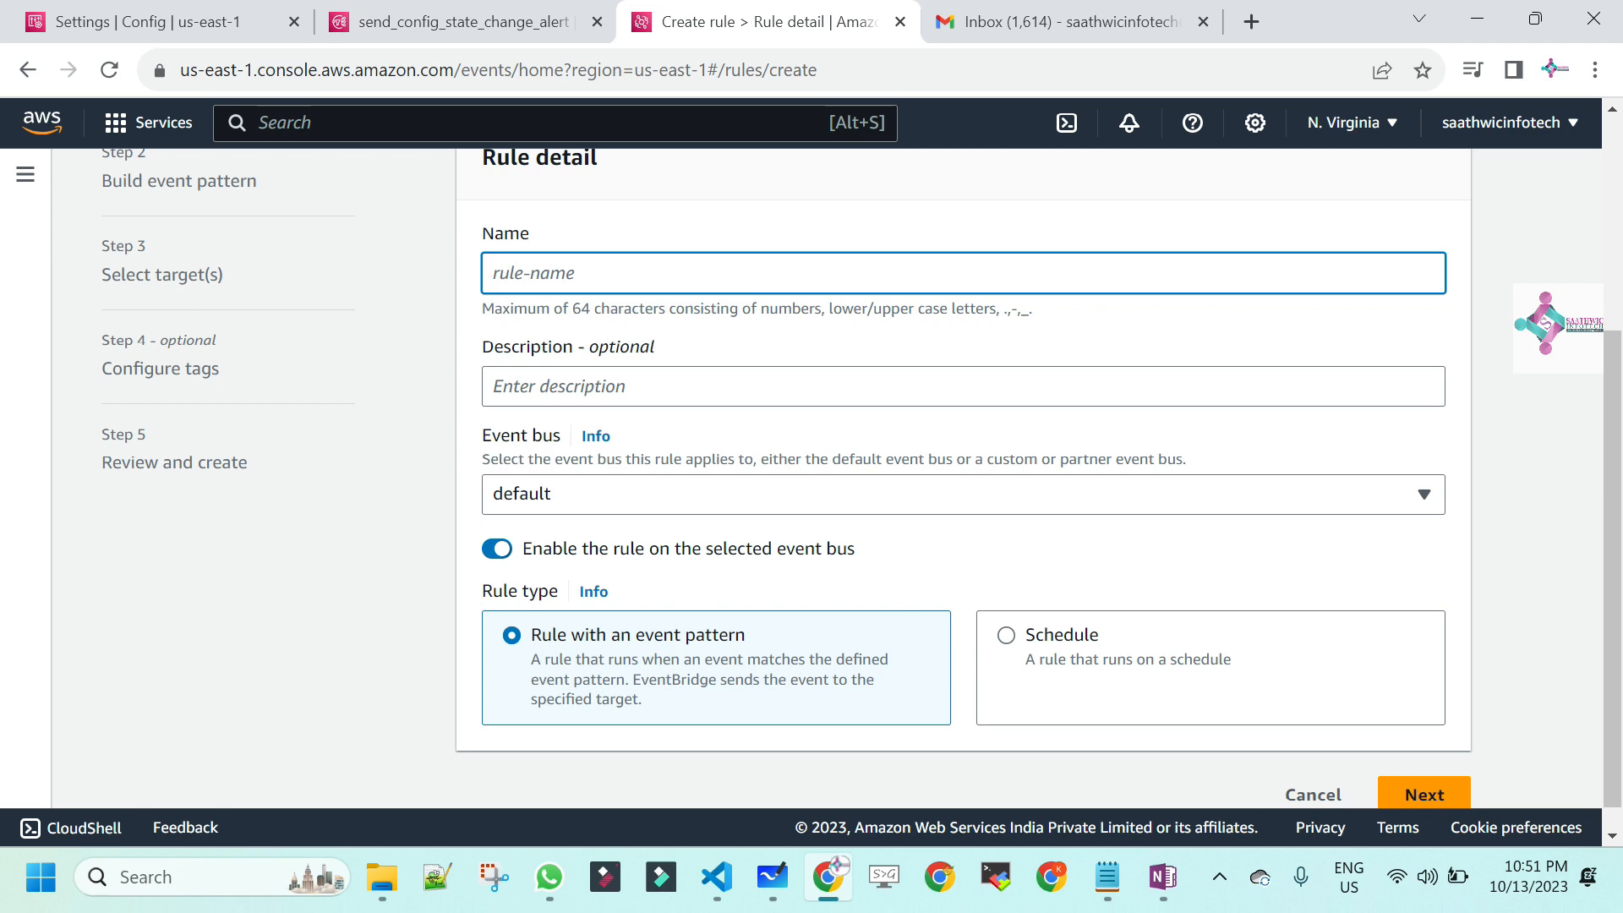
type("Monitor-S3-Bucket")
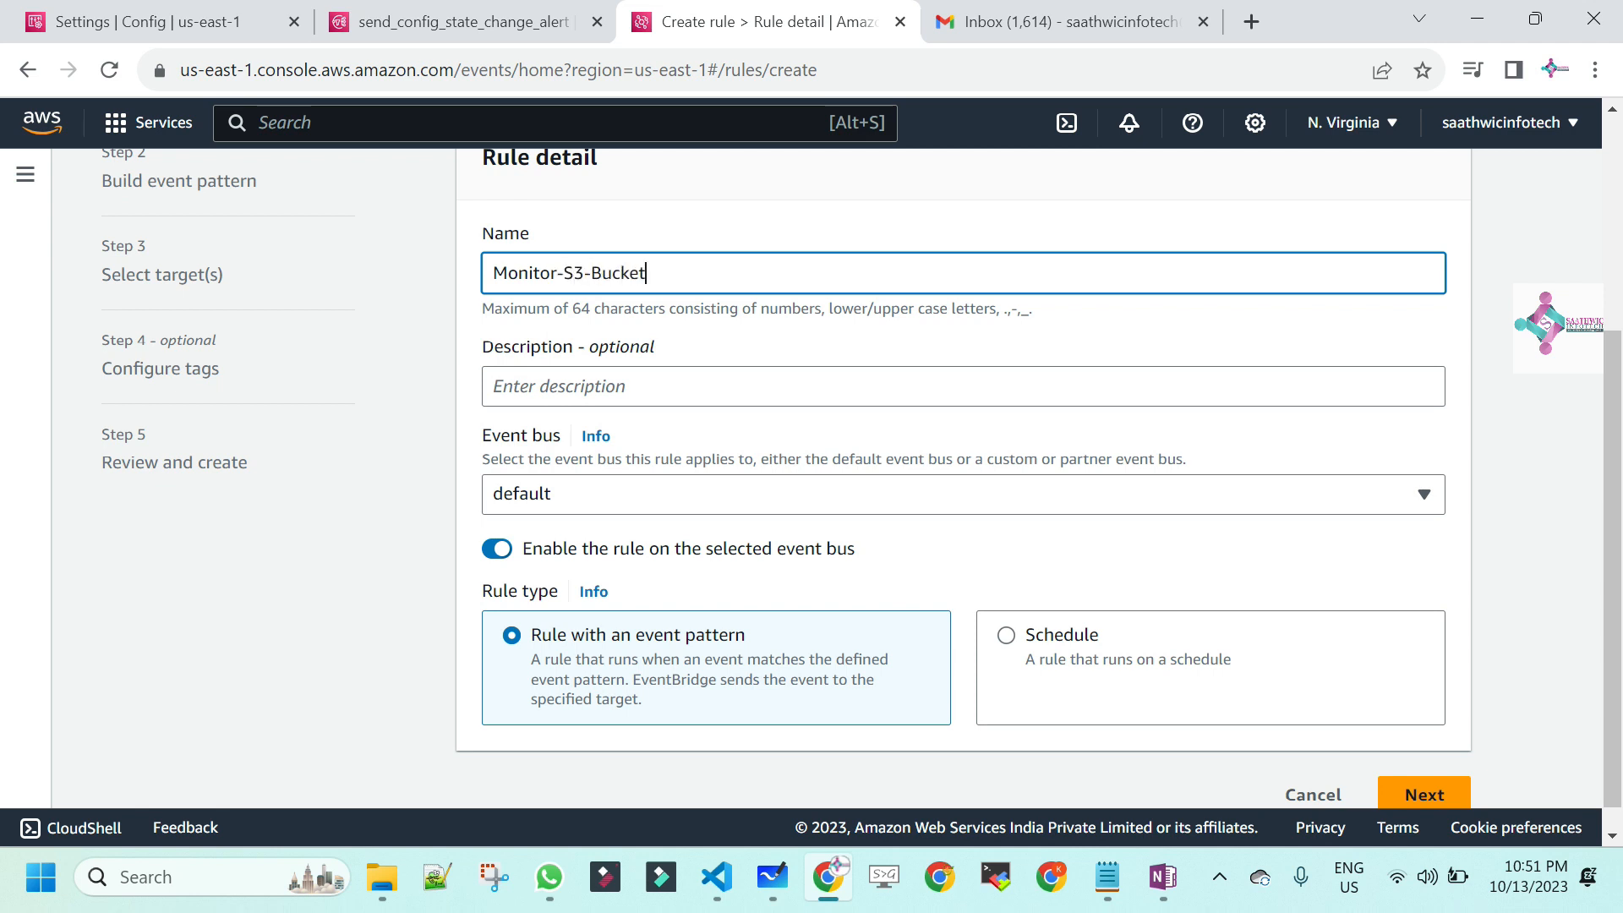
type("-Creation")
- Set the rule description to "montiors any new S3 bucket creation and notify to the users subscribed to sns" and continue to the event pattern
left_click(494, 386)
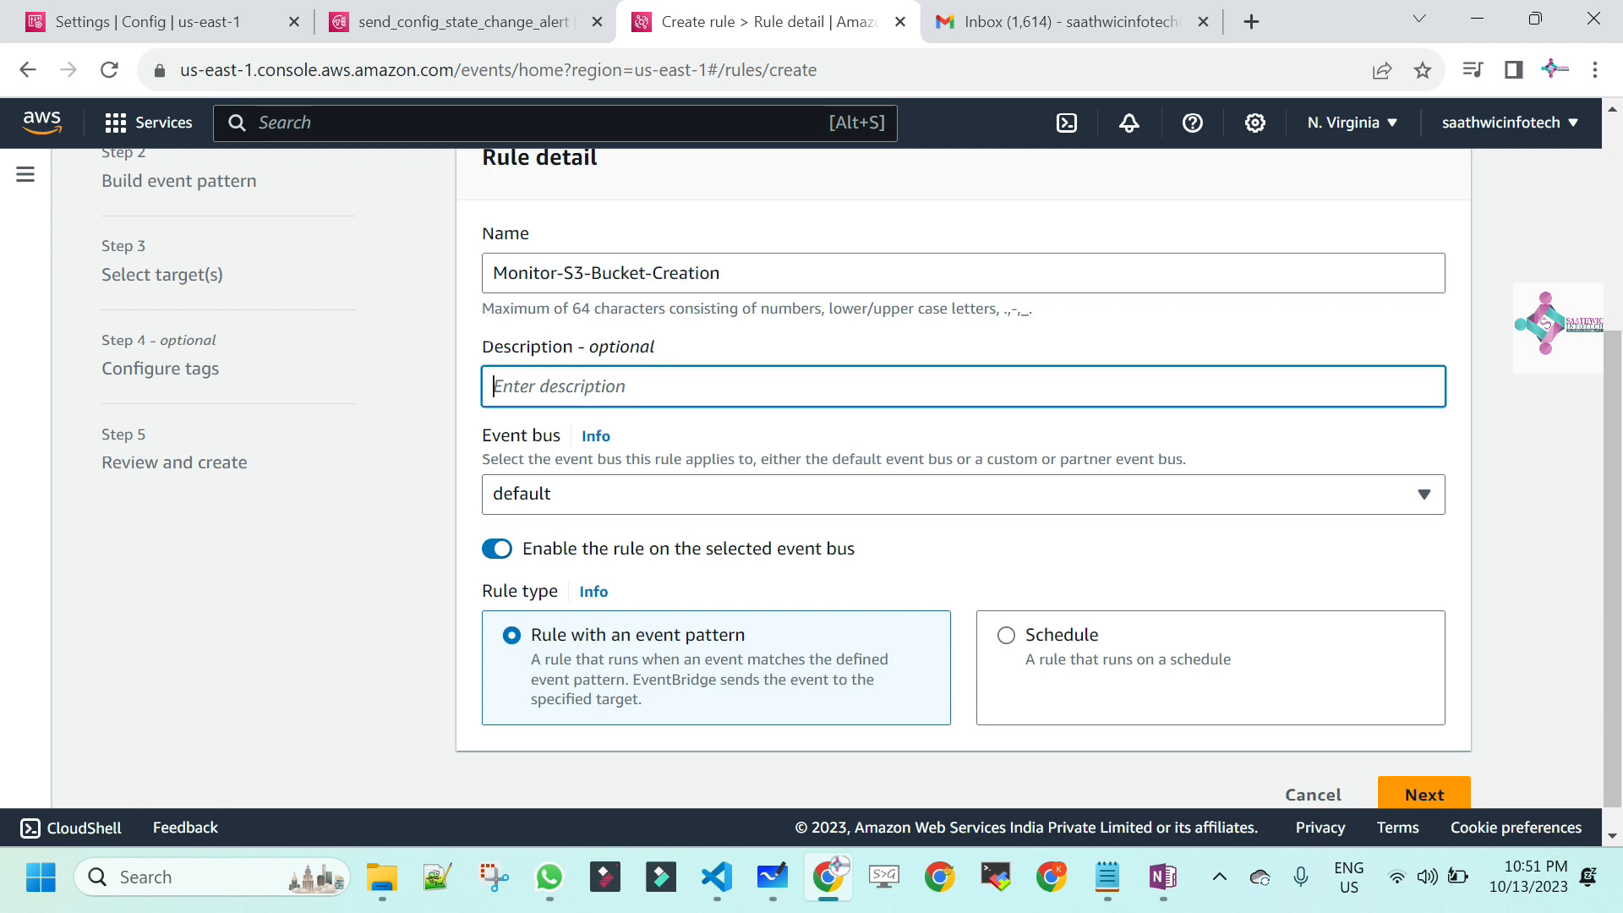
type("montiors any new S3")
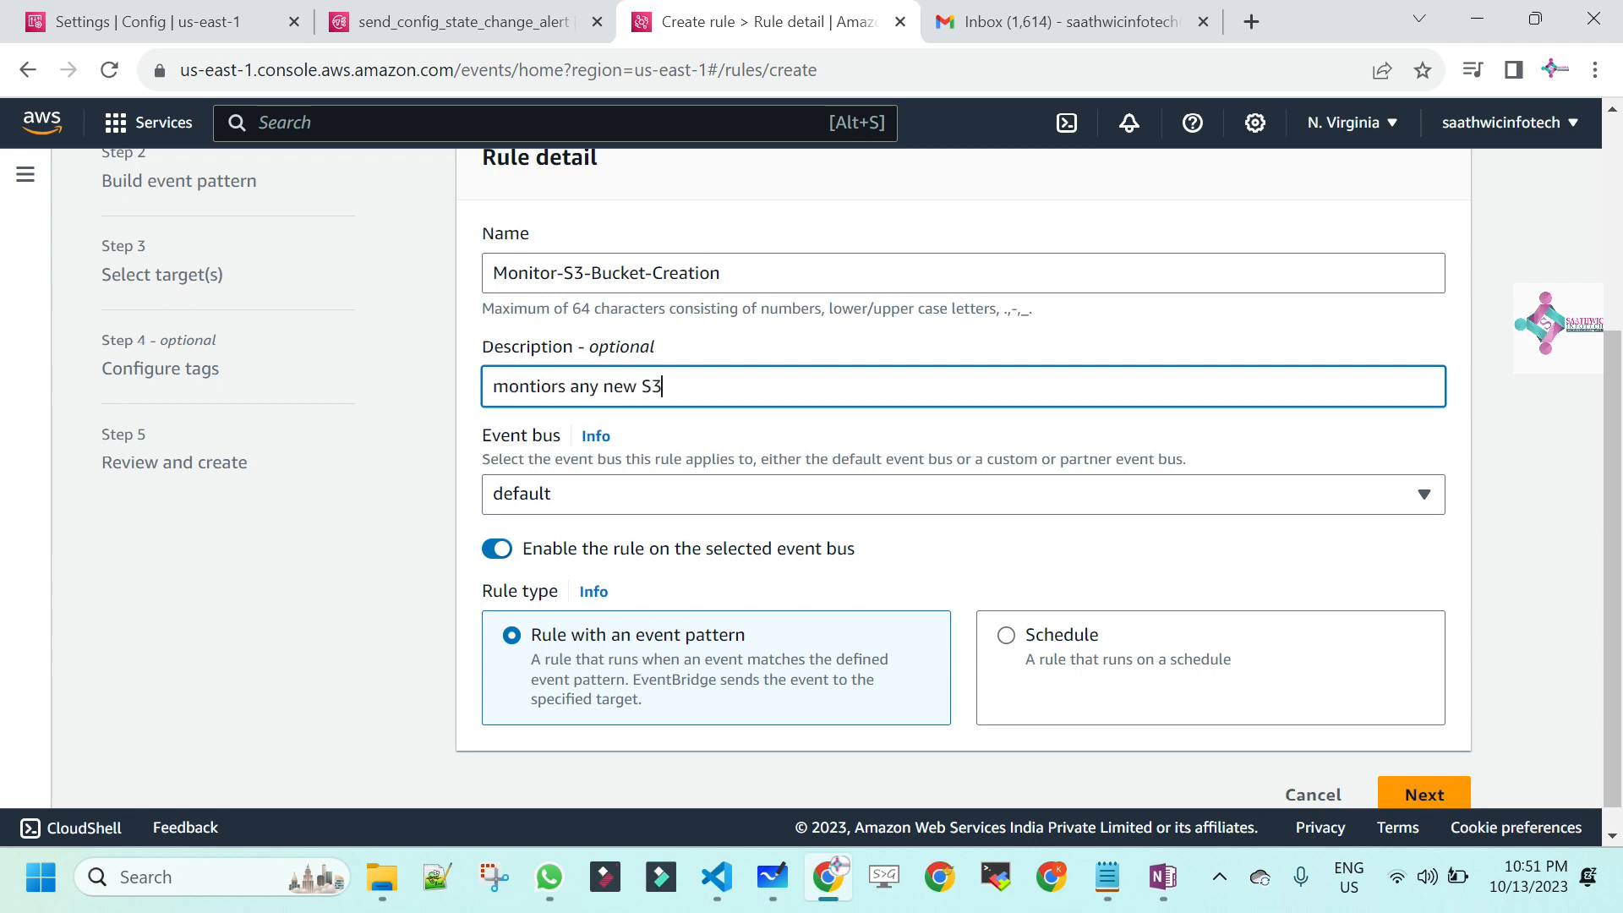
type(" bucket creation")
type(" and")
type("if")
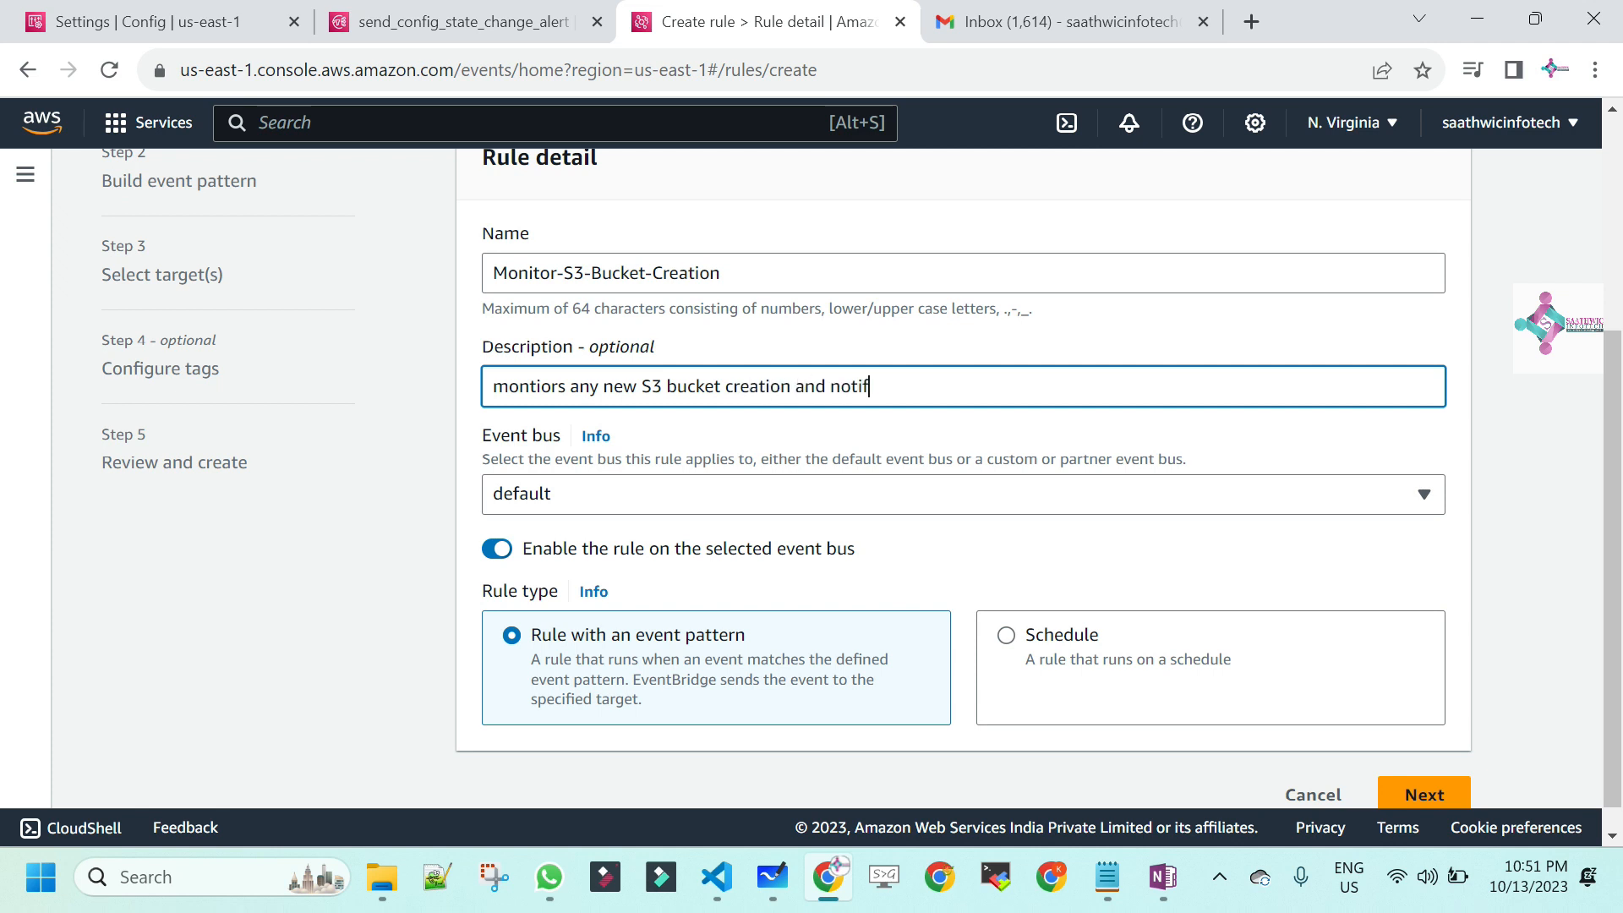
type("y to the users subscribed t")
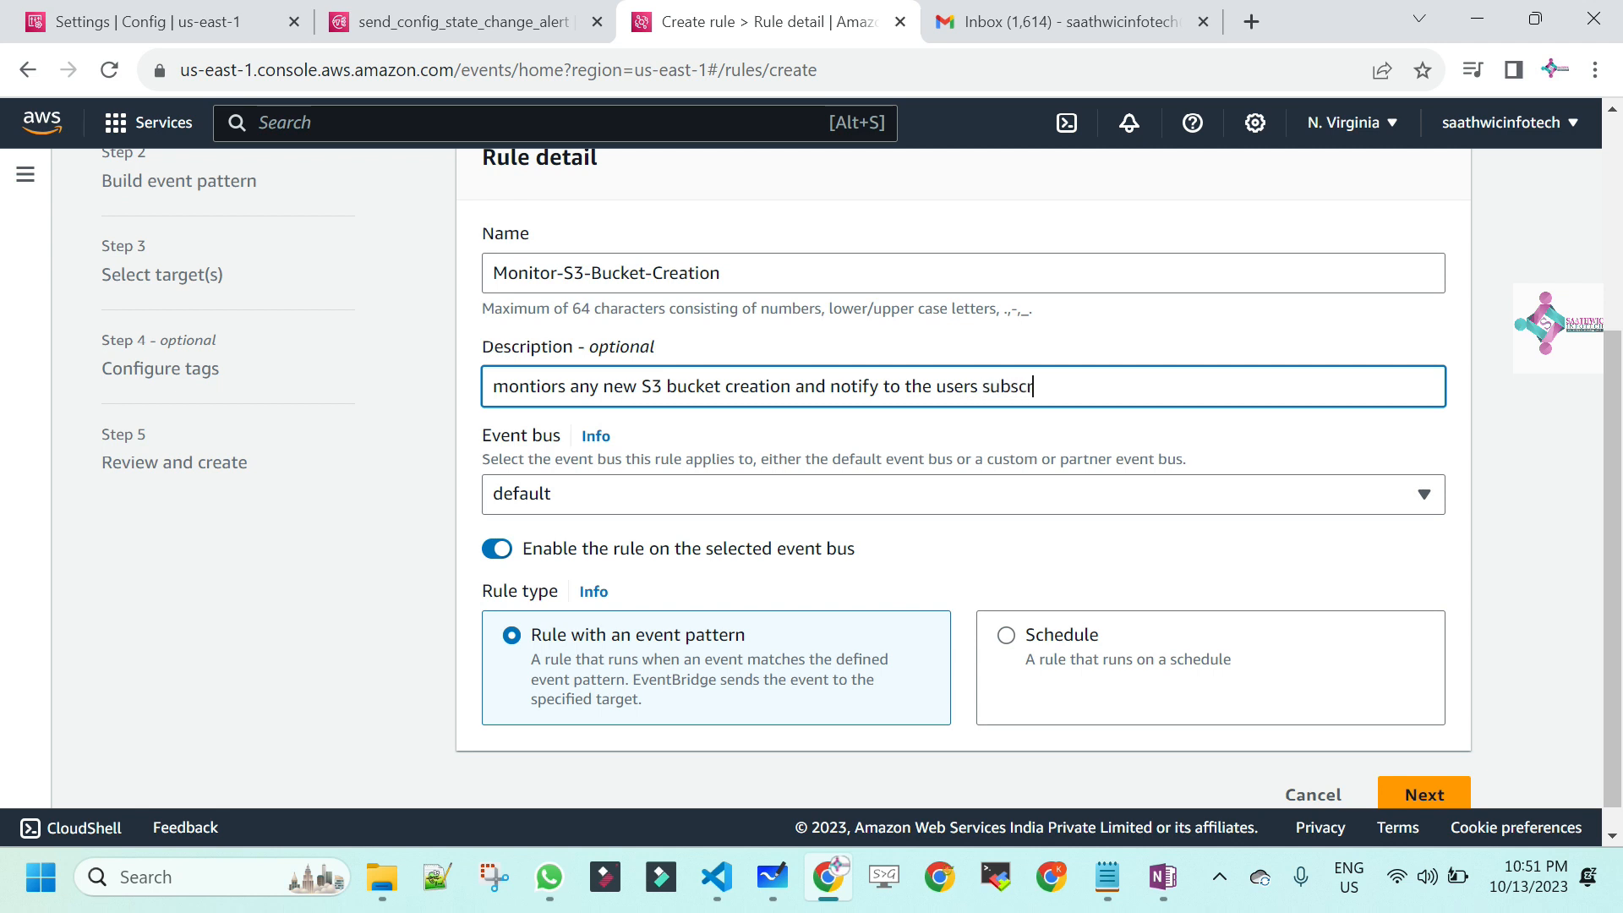
key("BackSpace")
type("o sns")
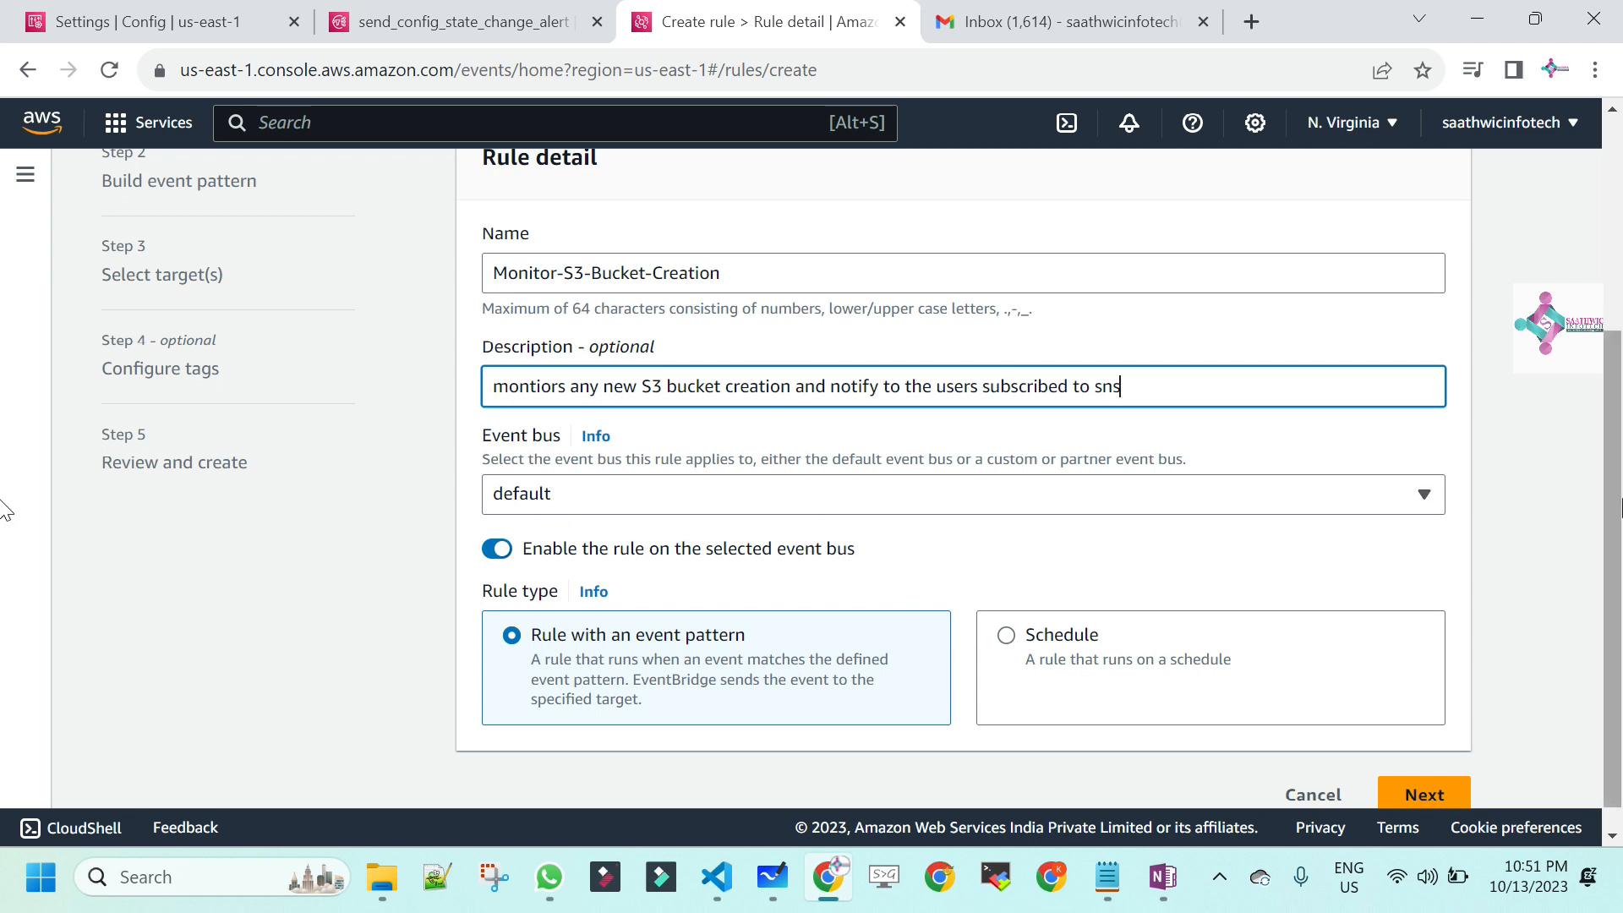
scroll(727, 591, "down", 1)
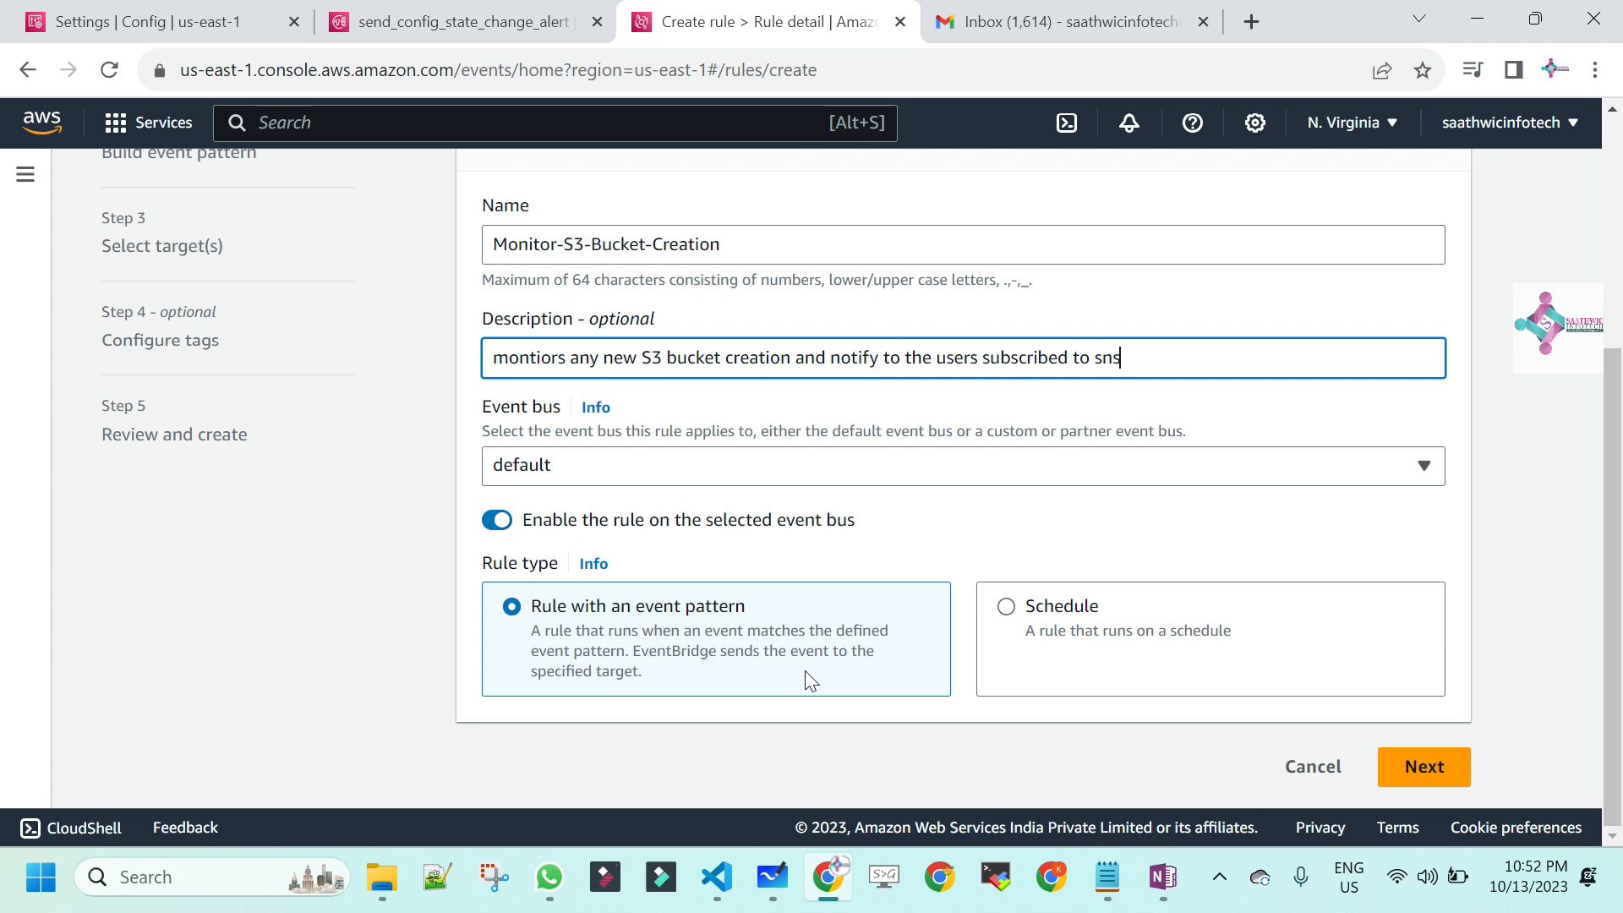
left_click(1418, 776)
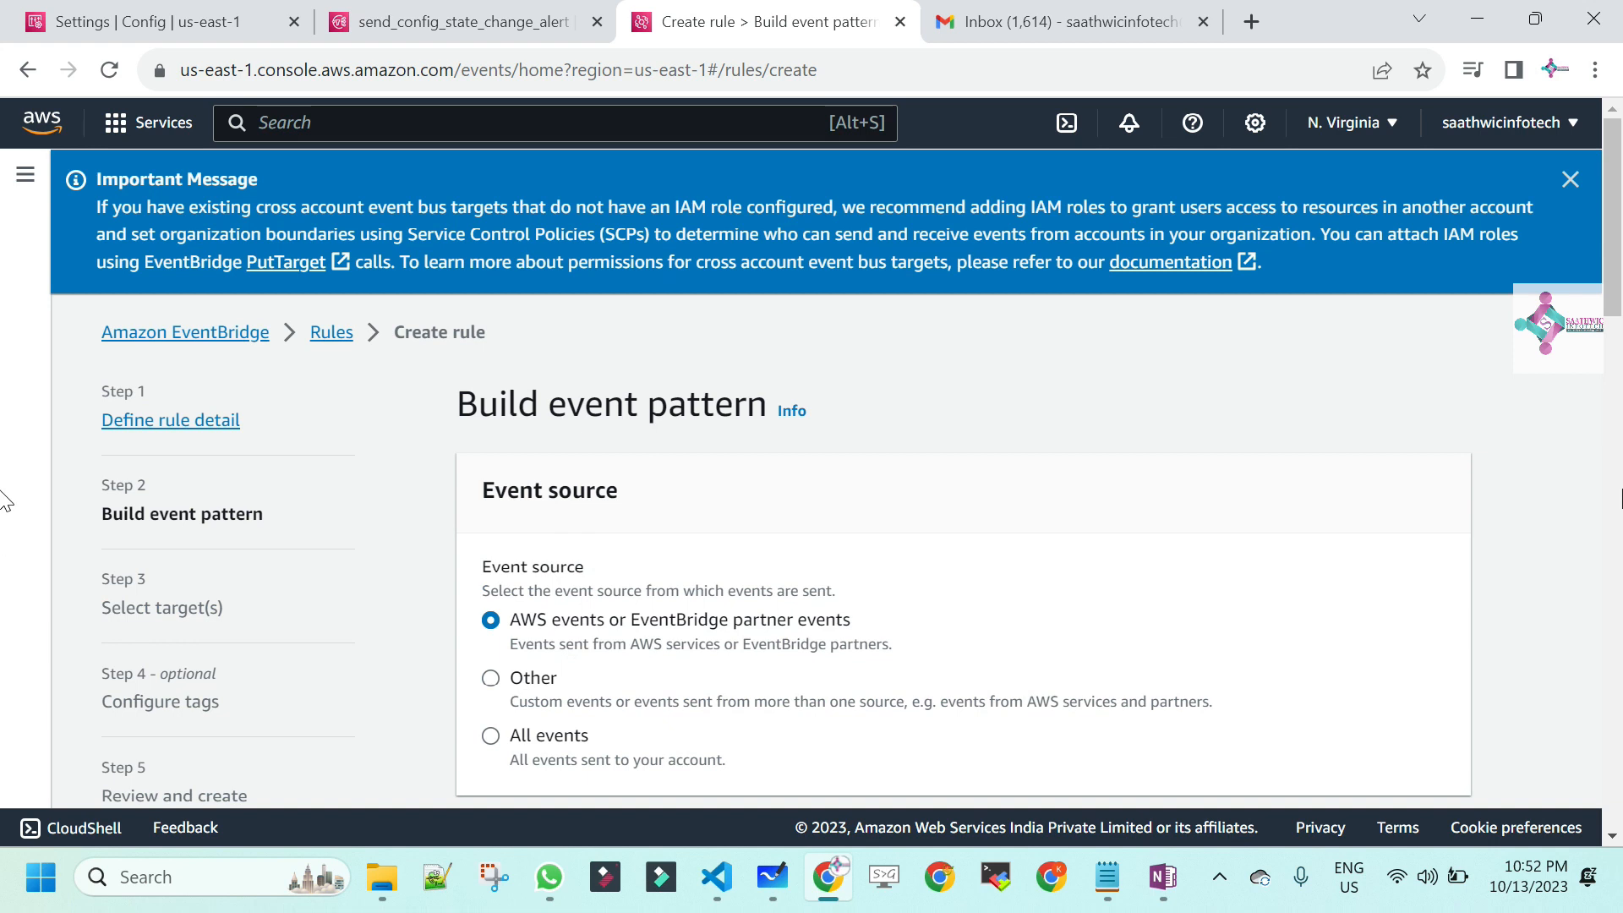
- Choose All events as the event source and load the S3 Object Created sample event, highlighting its source and bucket details
left_click_drag(1621, 209, 1622, 292)
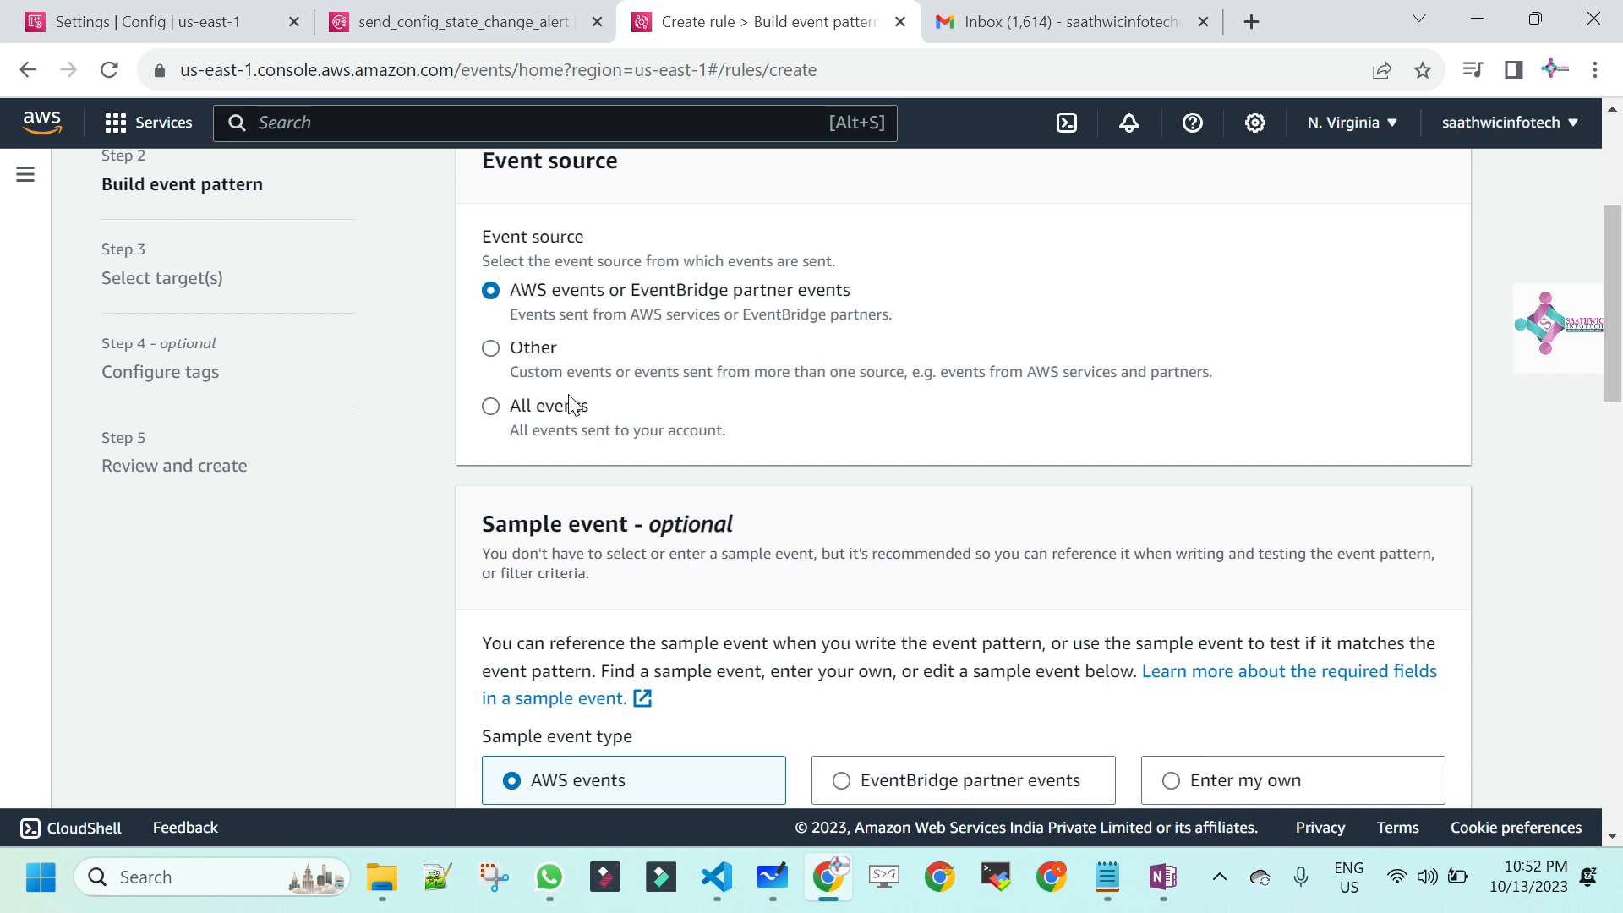
left_click(490, 409)
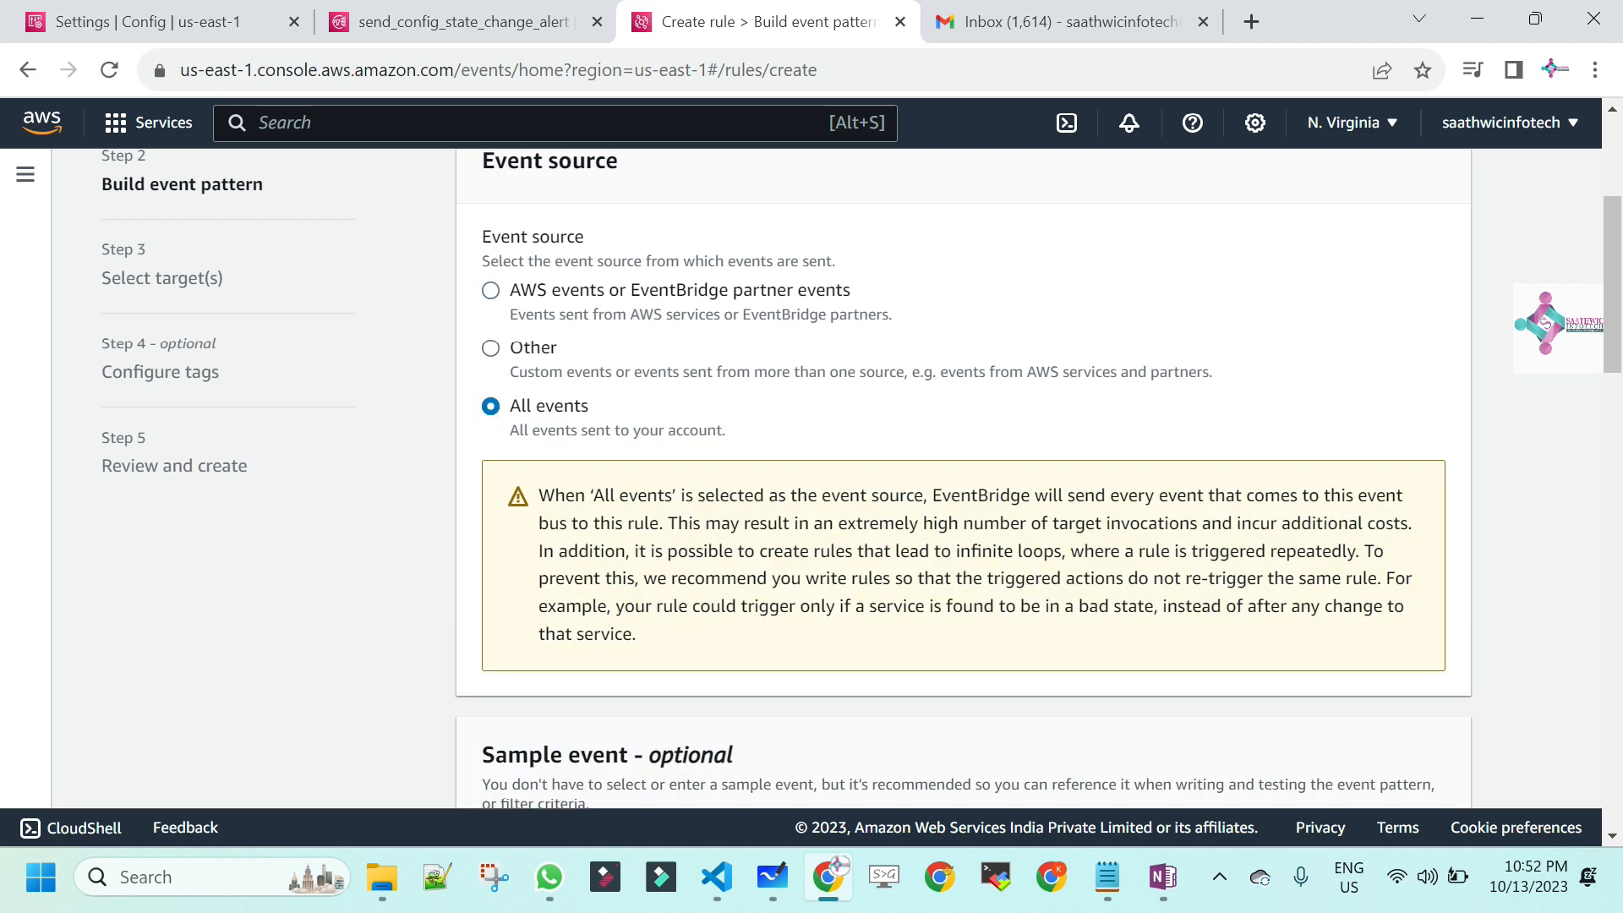
left_click_drag(1615, 340, 1619, 456)
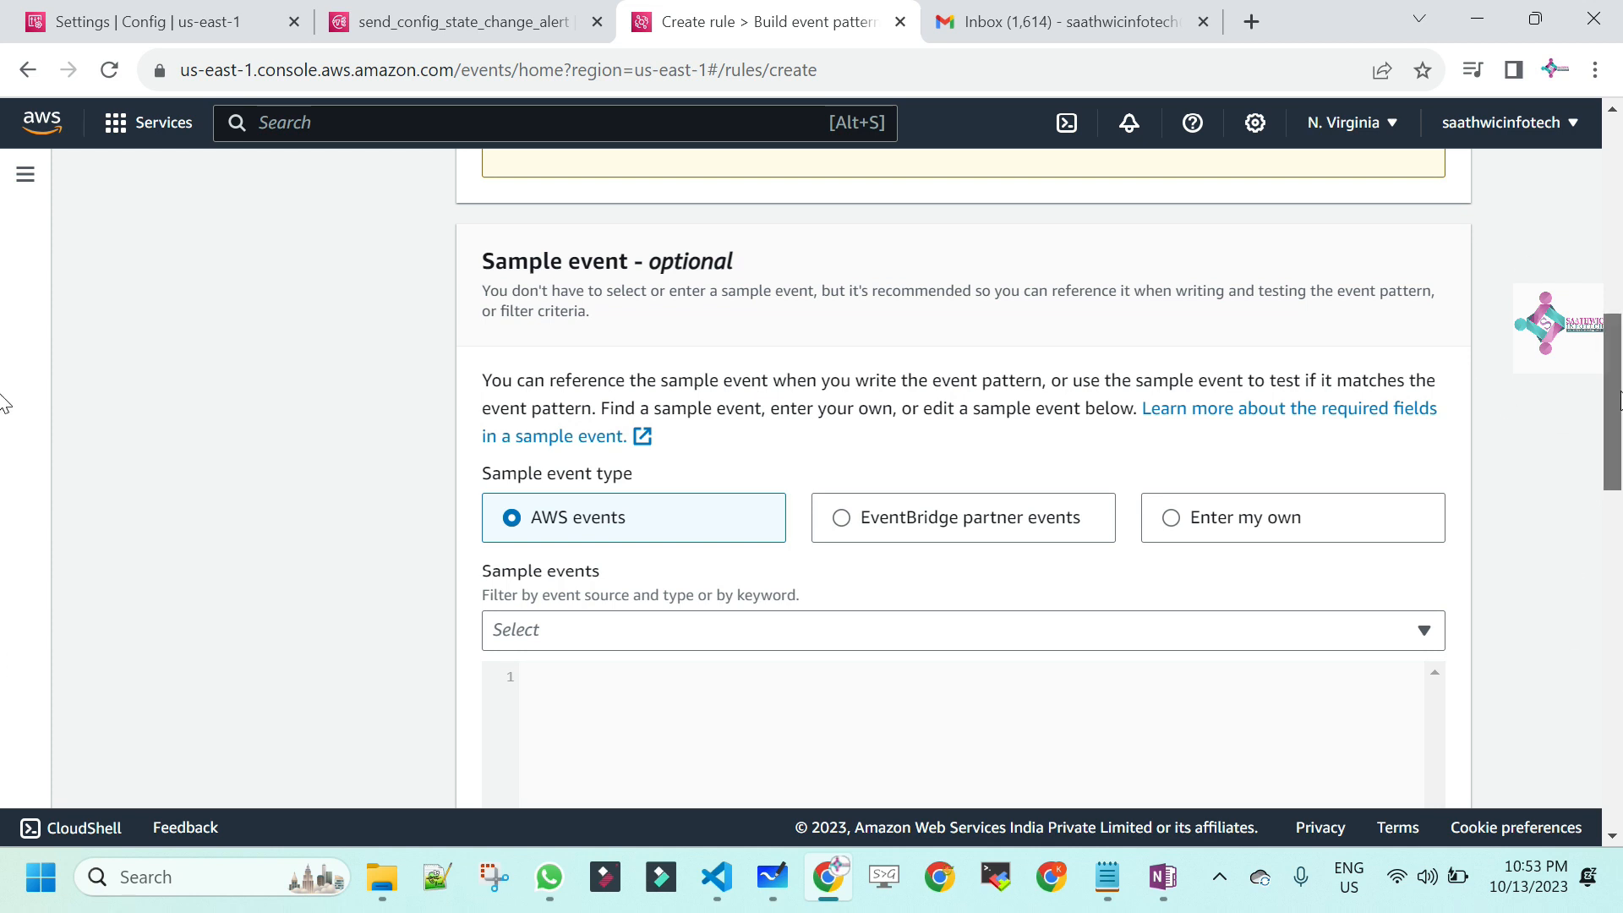
scroll(4, 423, "down", 3)
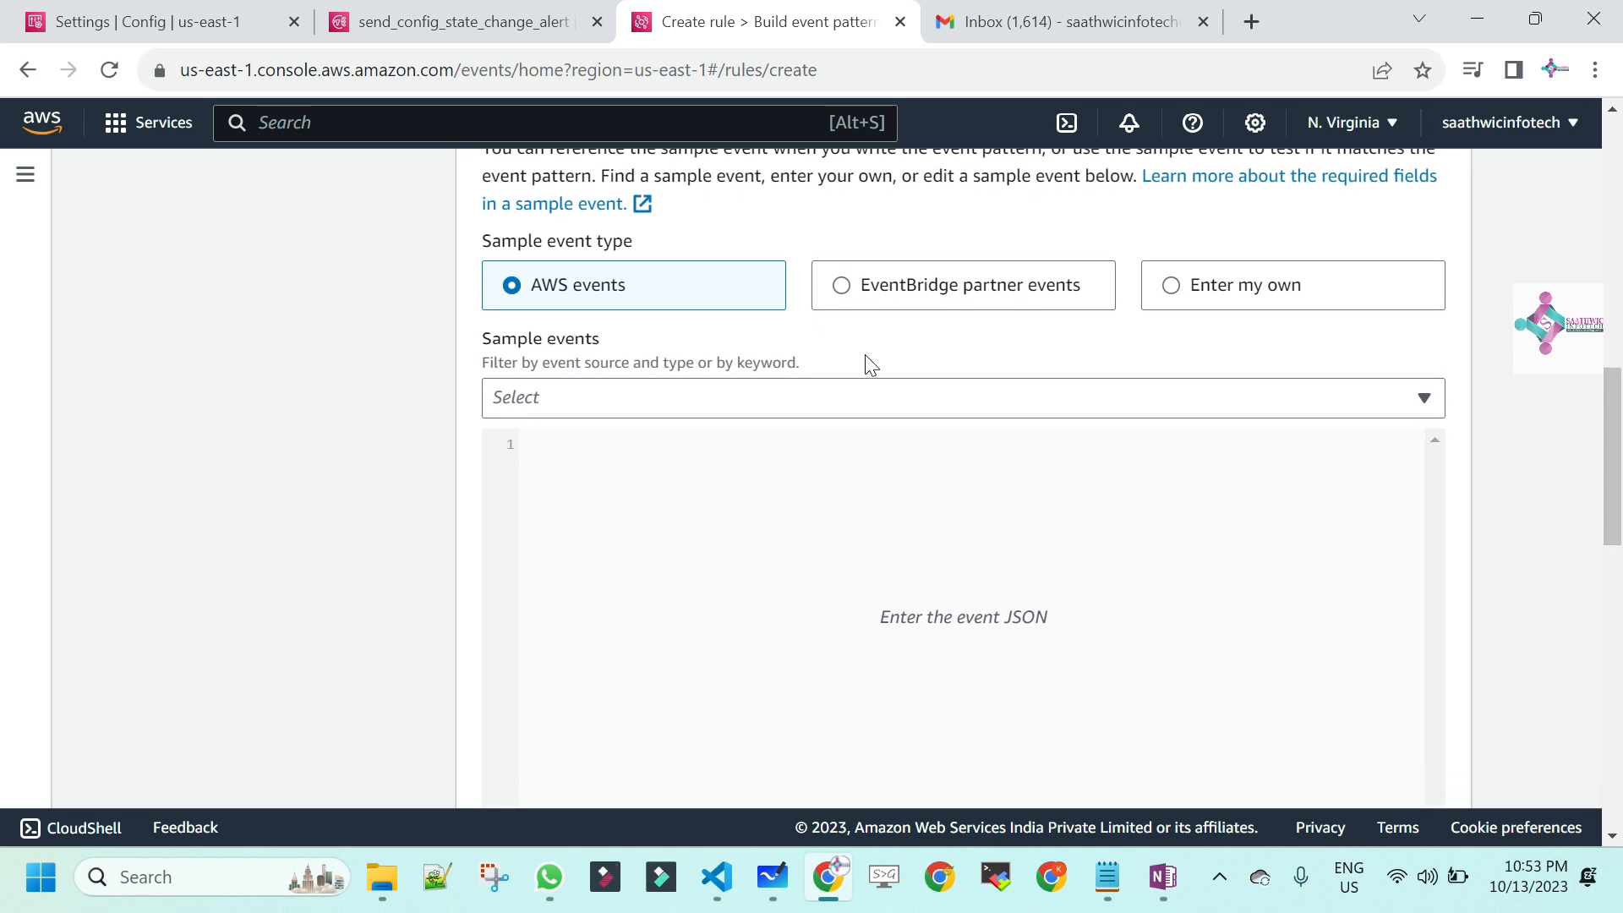
left_click(846, 395)
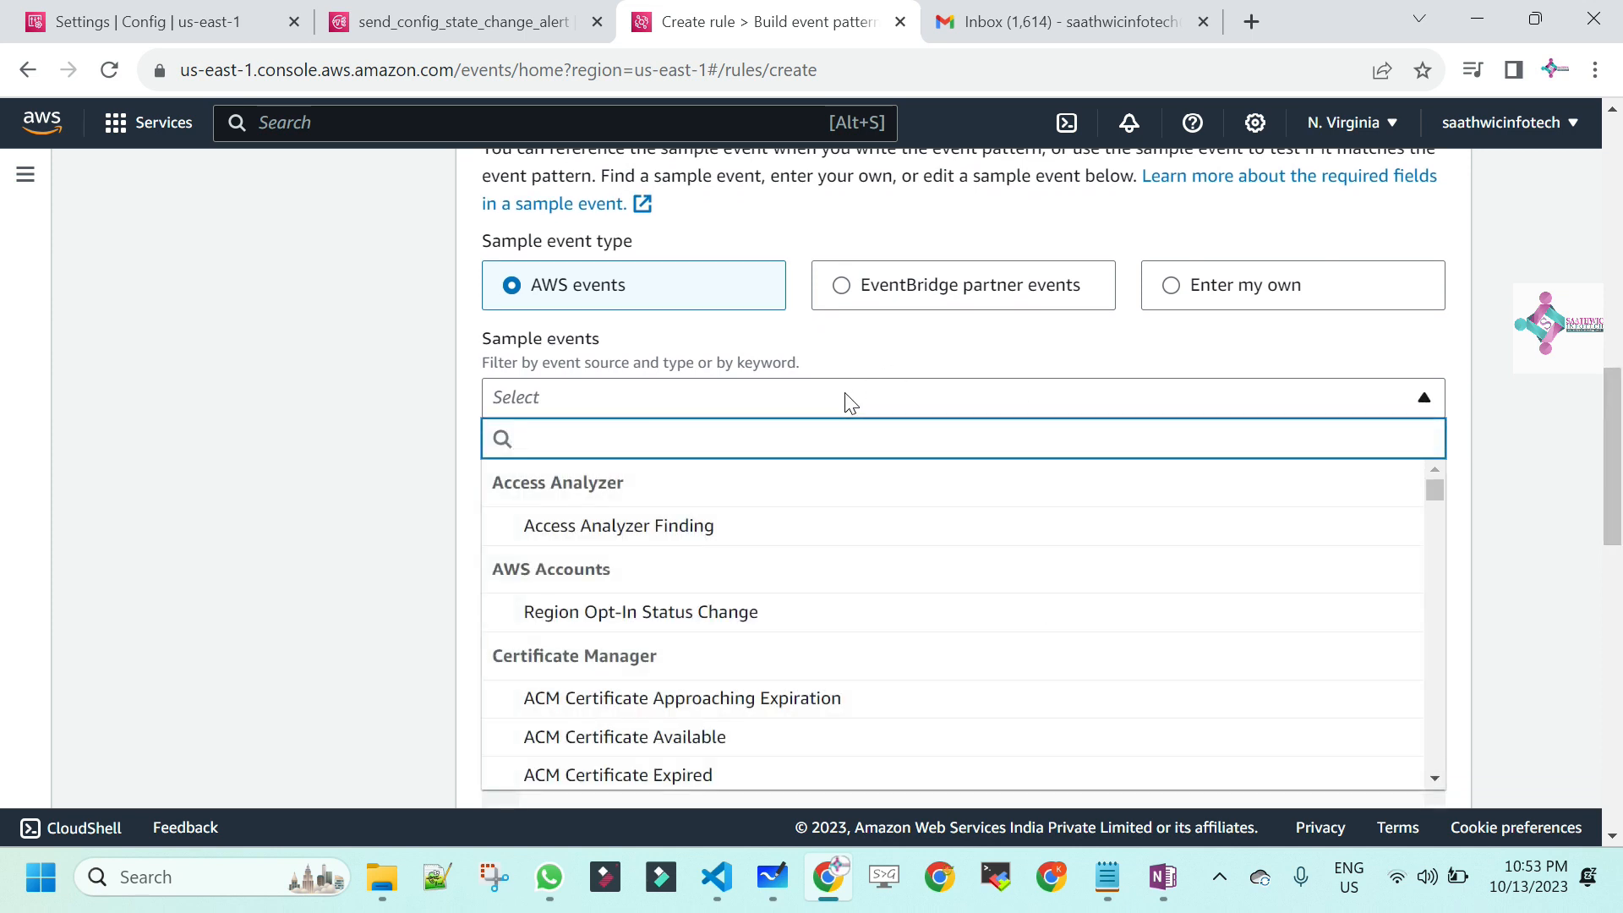
type("s3")
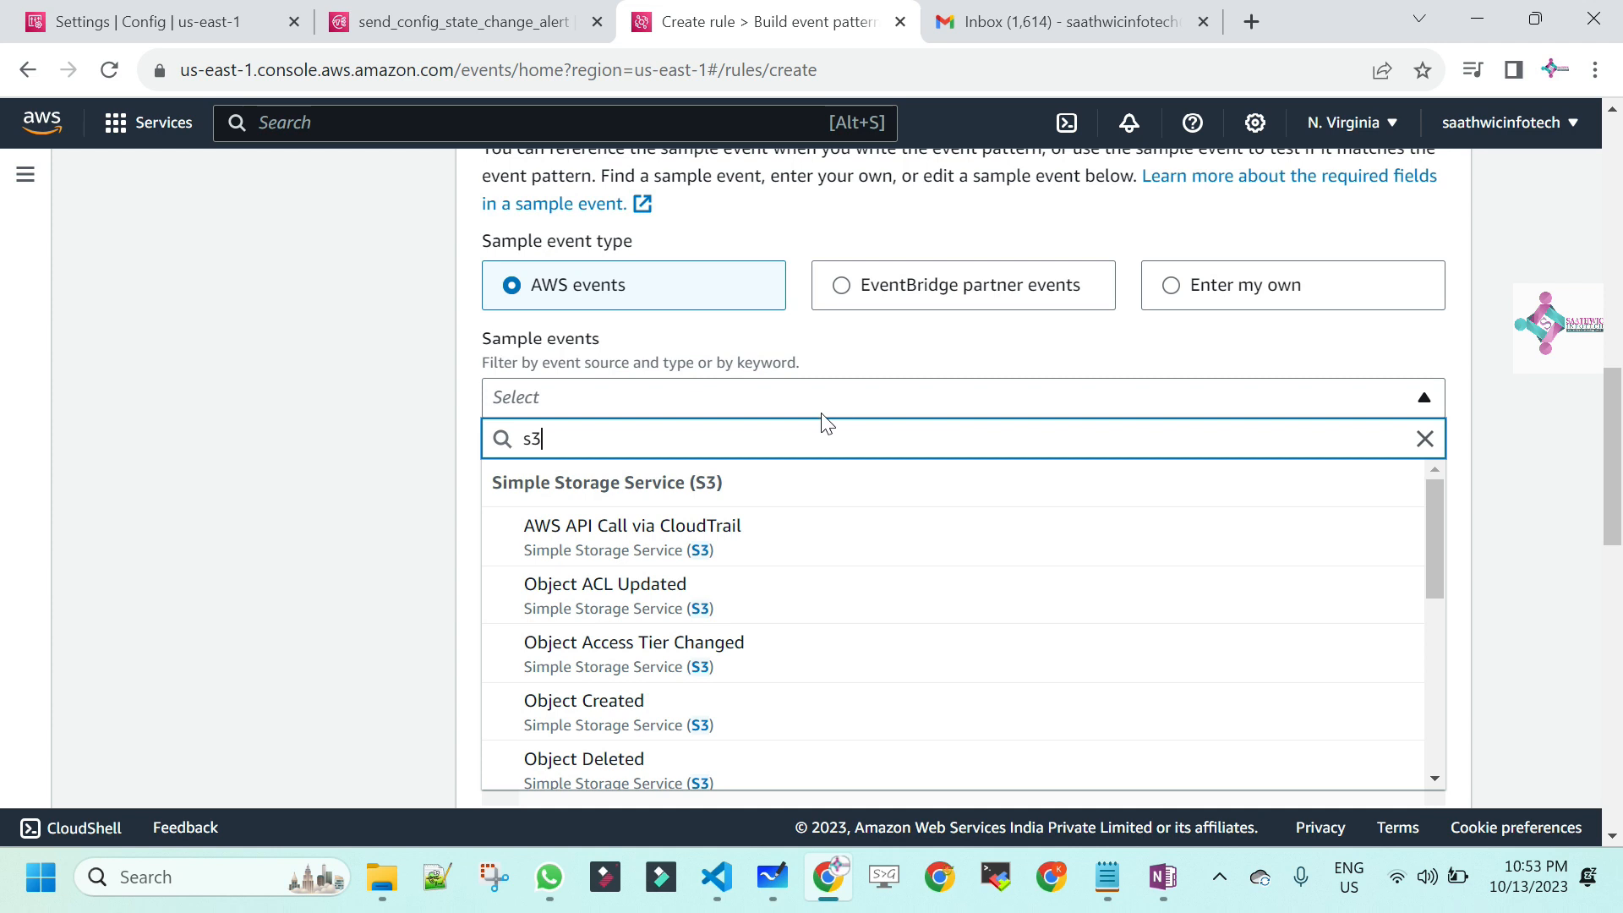
left_click(602, 717)
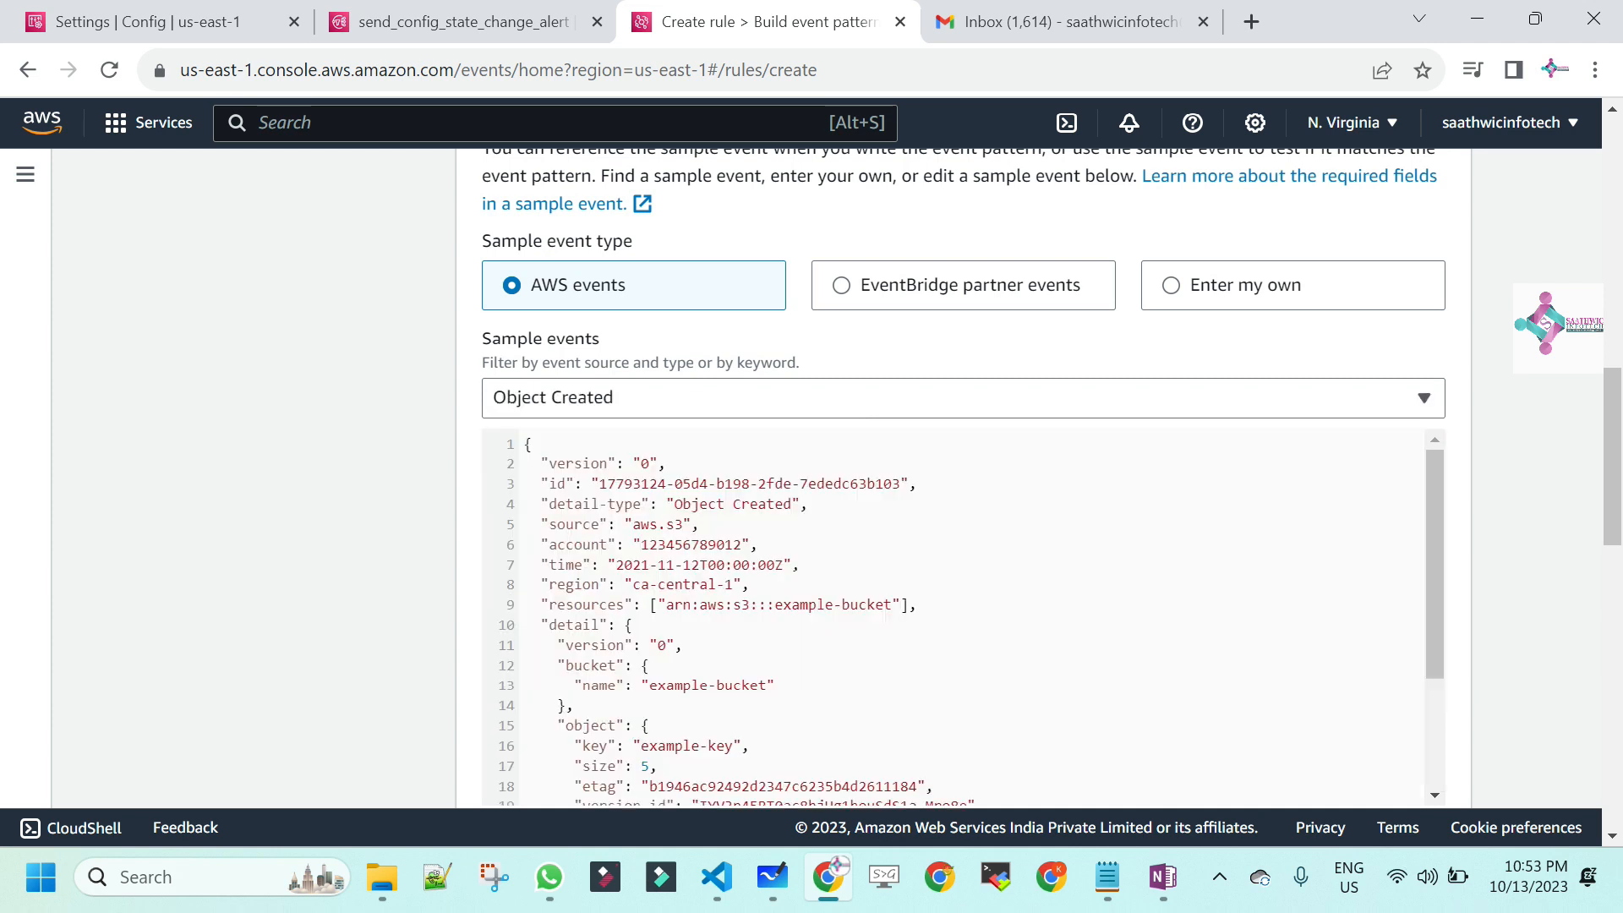
left_click_drag(698, 524, 732, 684)
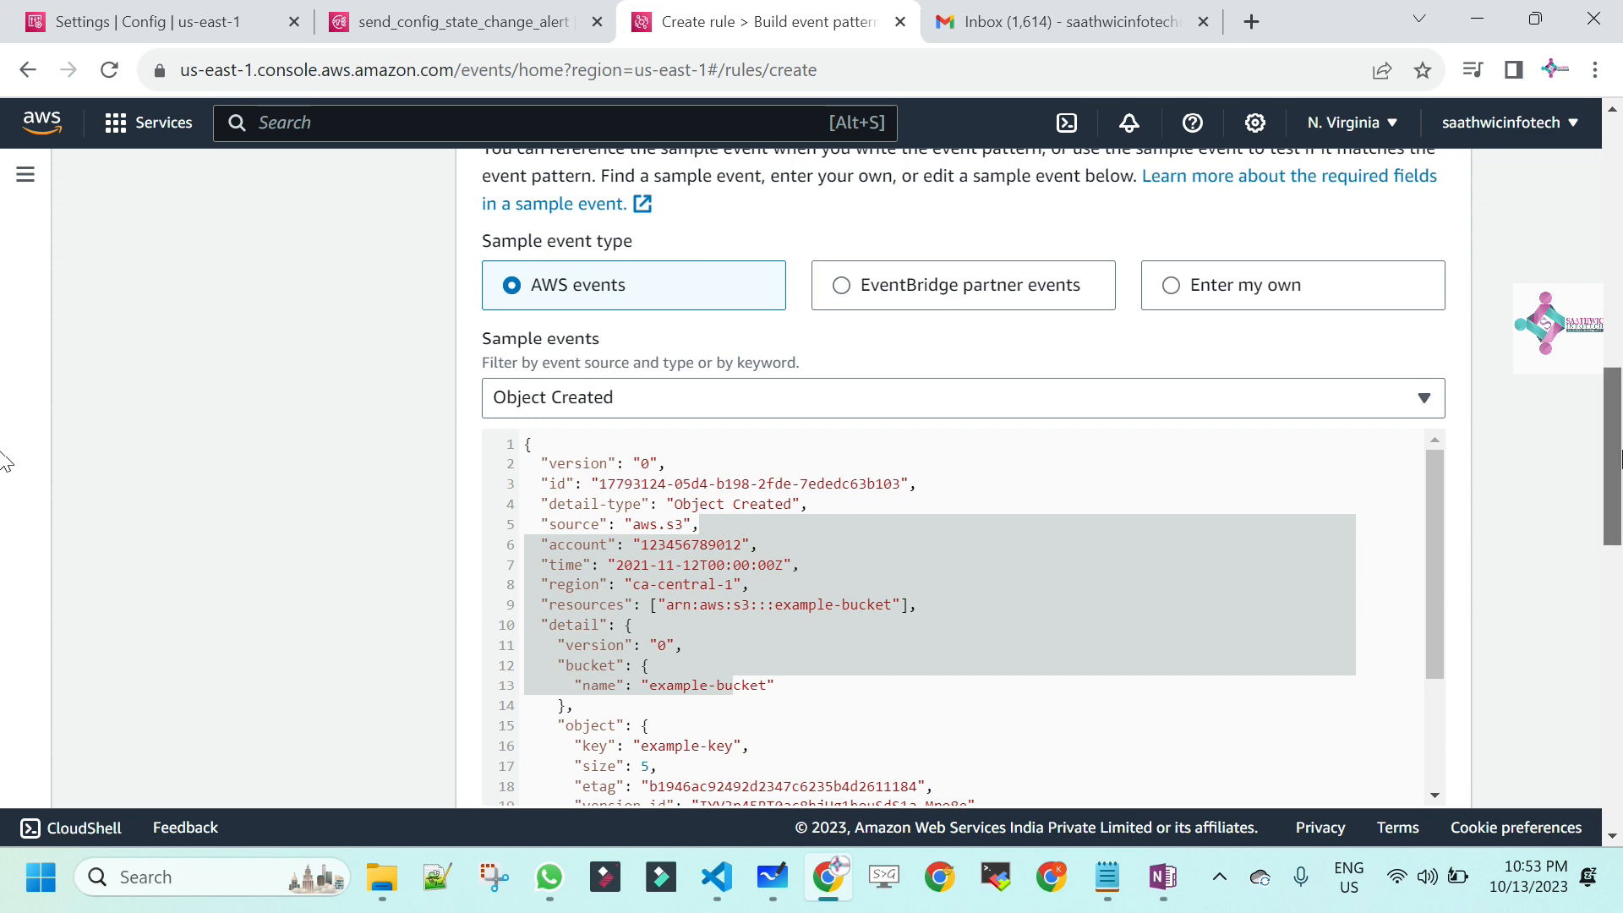
- Filter the sample events for "config" and load the Config Configuration Item Change sample event
scroll(1615, 541, "down", 3)
left_click_drag(1621, 535, 1619, 408)
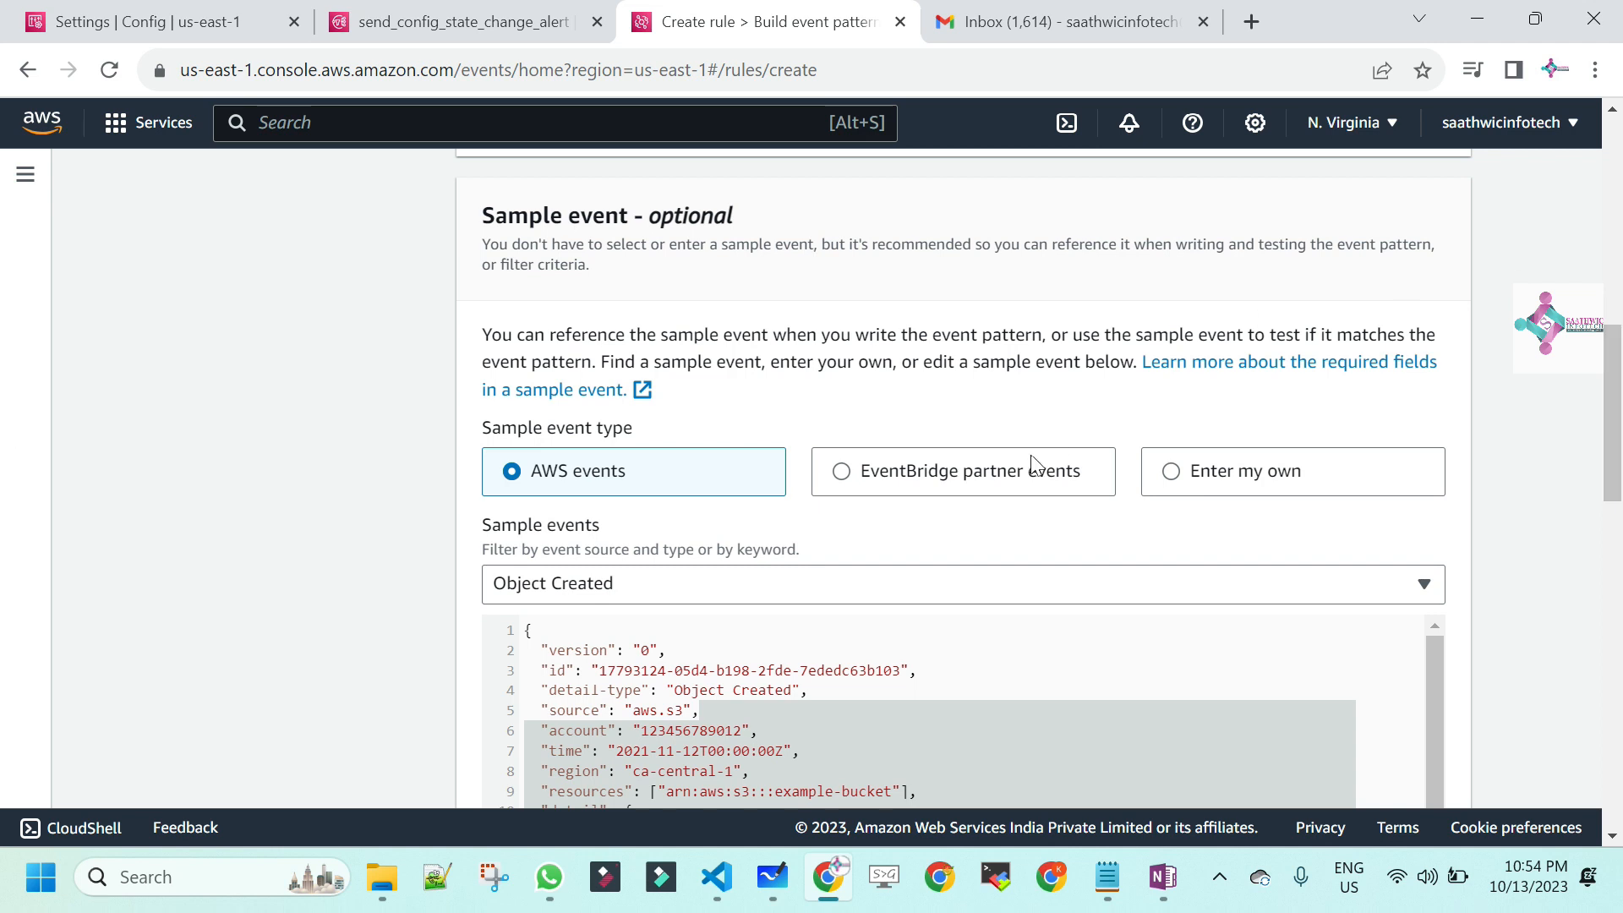
left_click(578, 594)
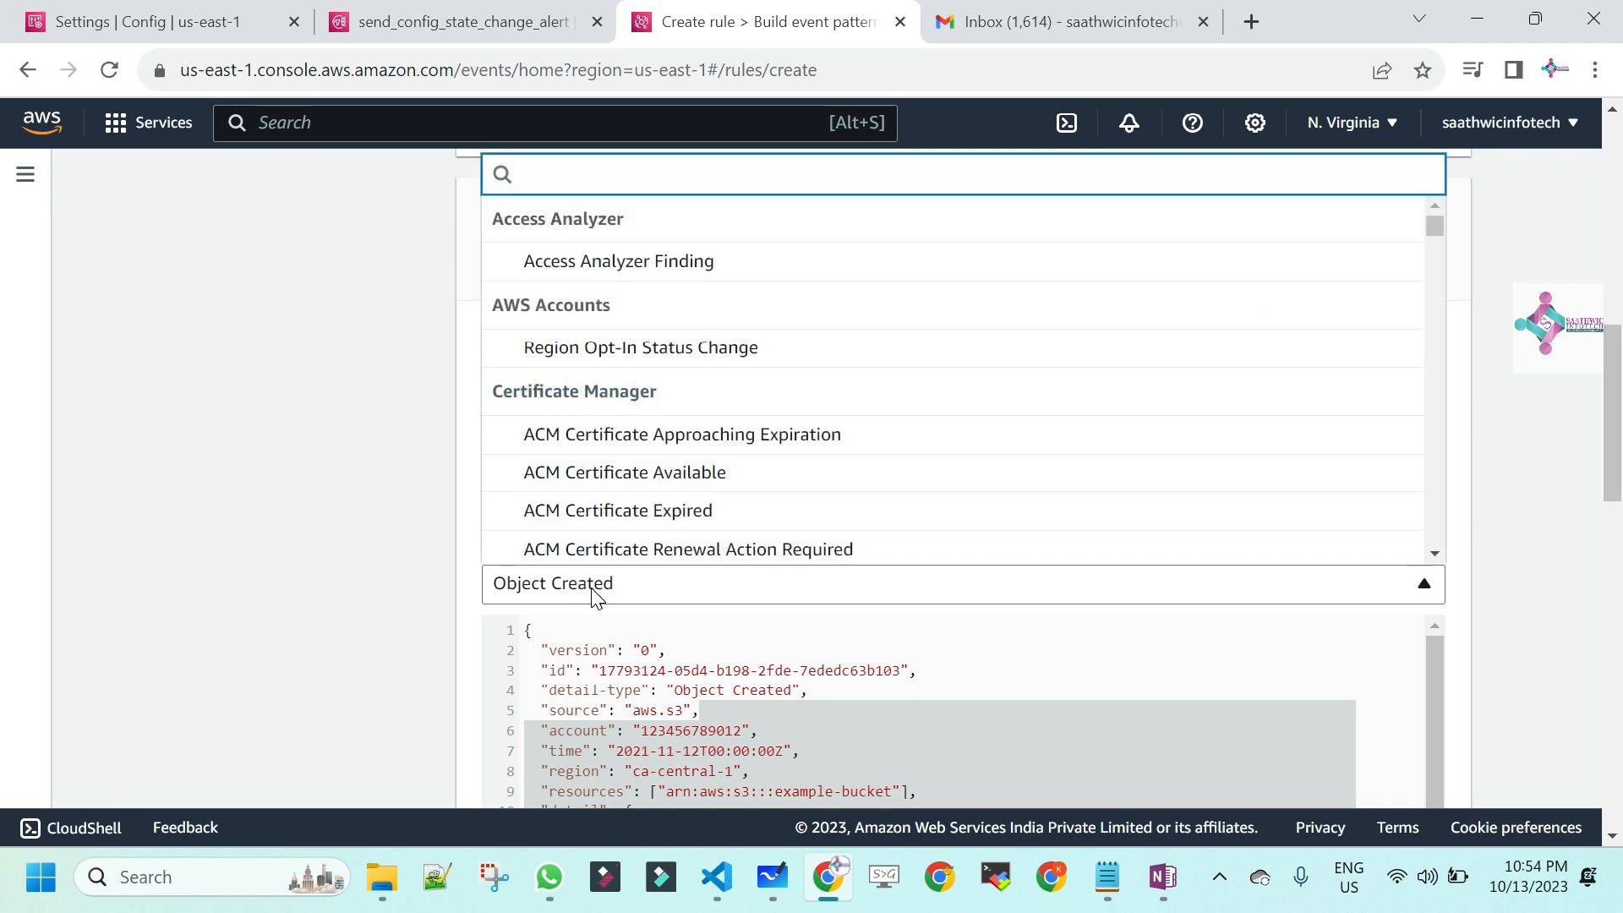
type("config")
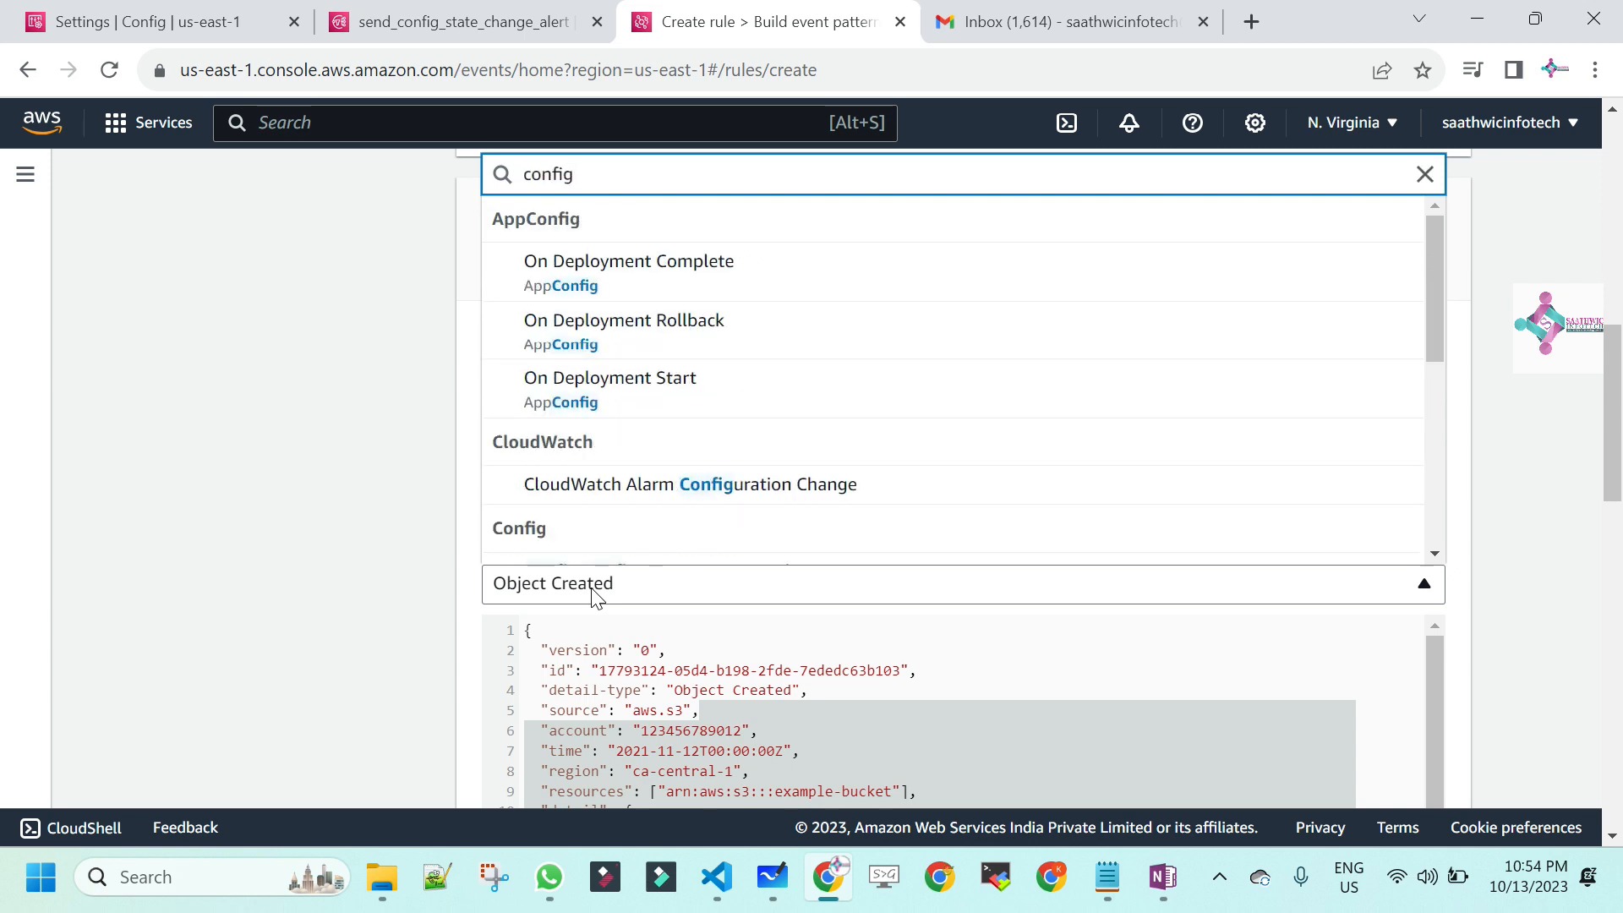
left_click_drag(1432, 296, 1433, 368)
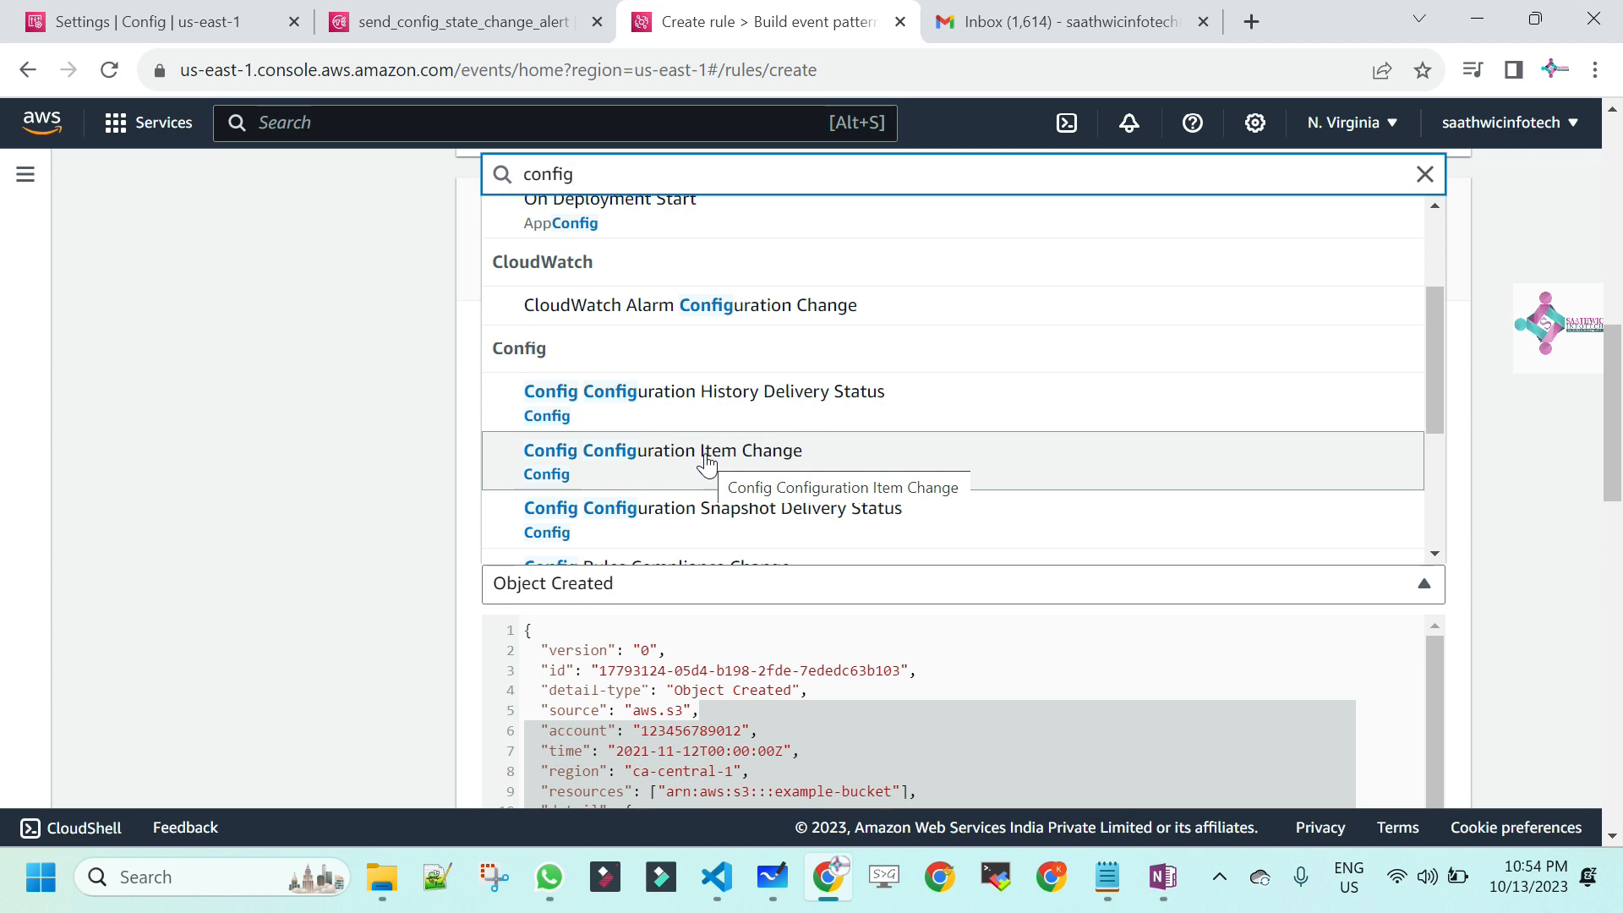
left_click(611, 475)
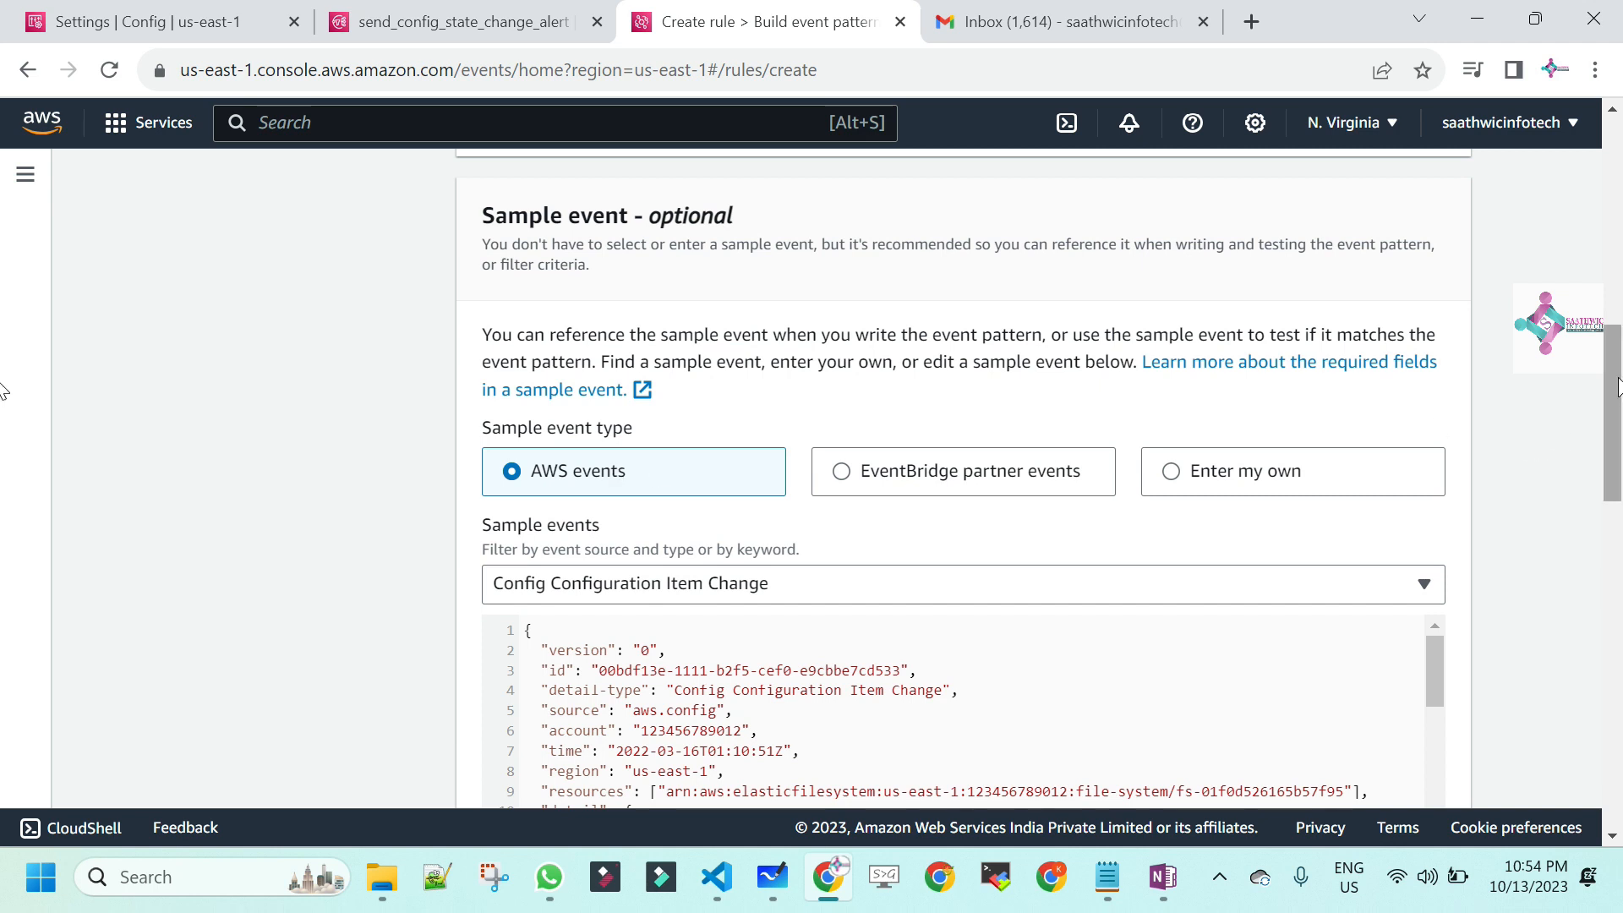
- Examine the Config Configuration Item Change sample event and highlight its entire JSON
scroll(1617, 435, "down", 2)
left_click_drag(1617, 435, 1616, 470)
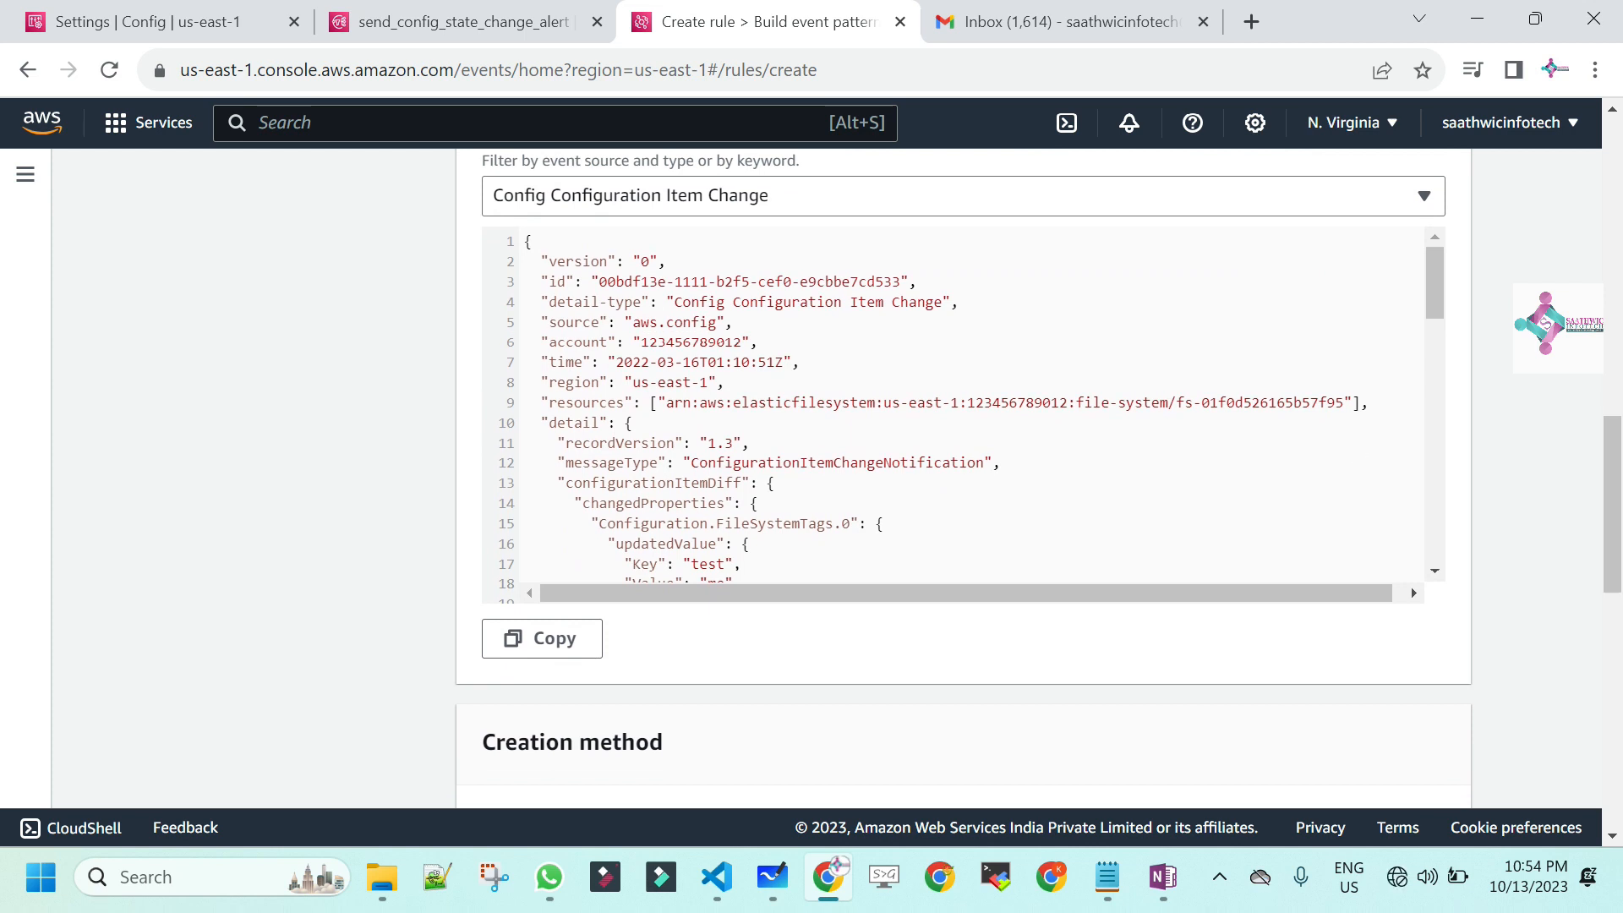
left_click(800, 362)
key("ctrl+a")
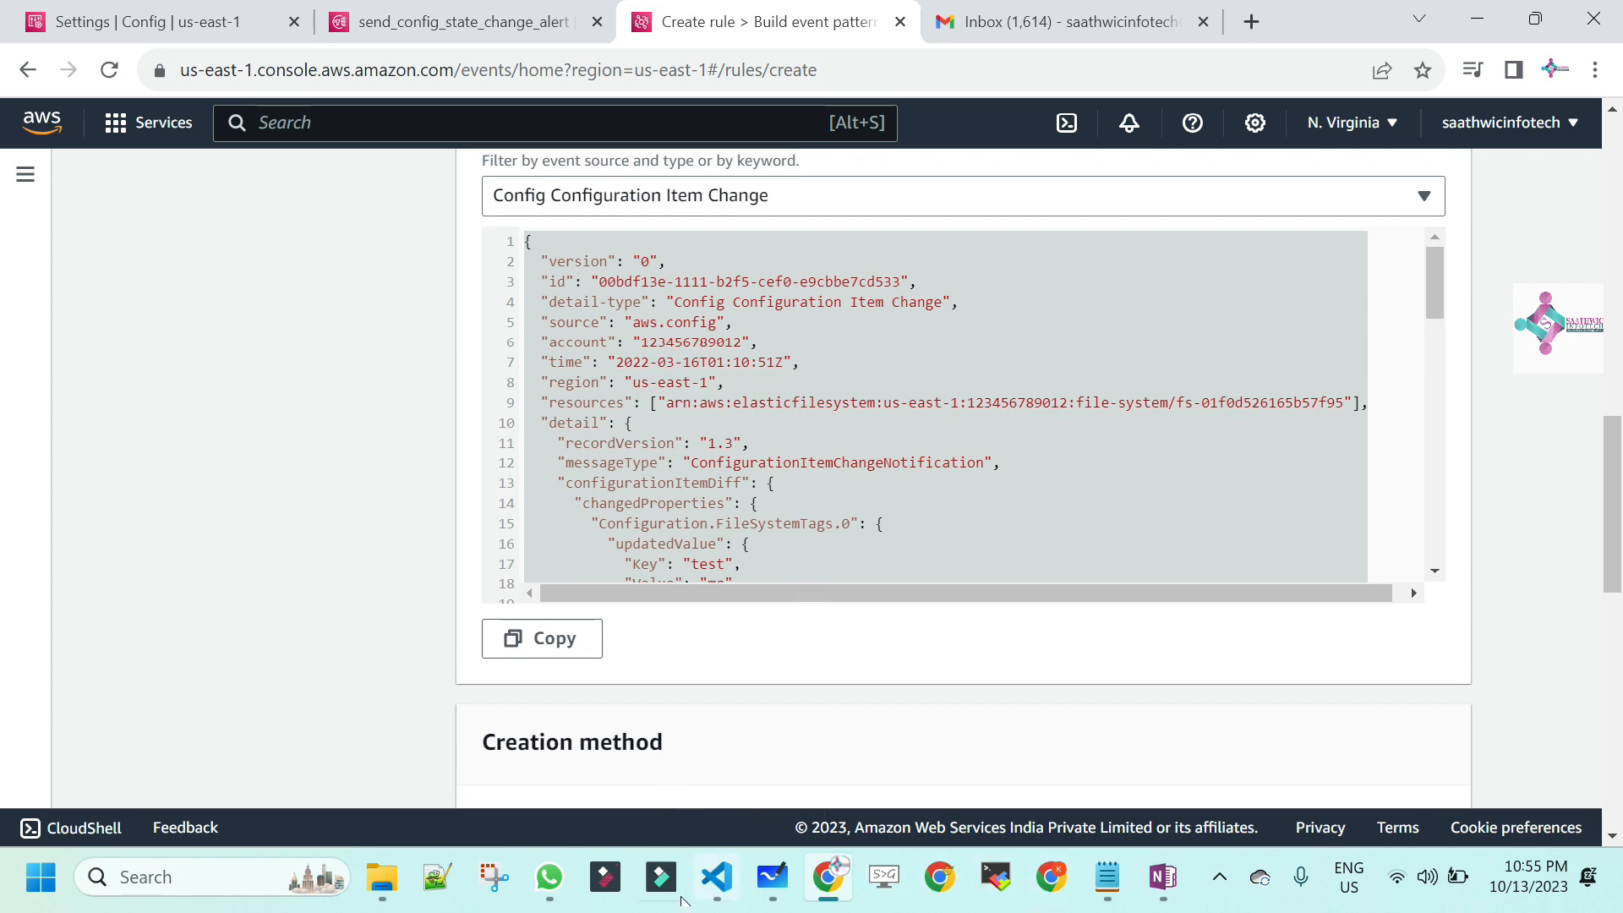
mouse_move(717, 879)
- Try the Use schema creation method, look over its fields, and switch to Custom pattern (JSON editor)
left_click_drag(1613, 485, 1621, 612)
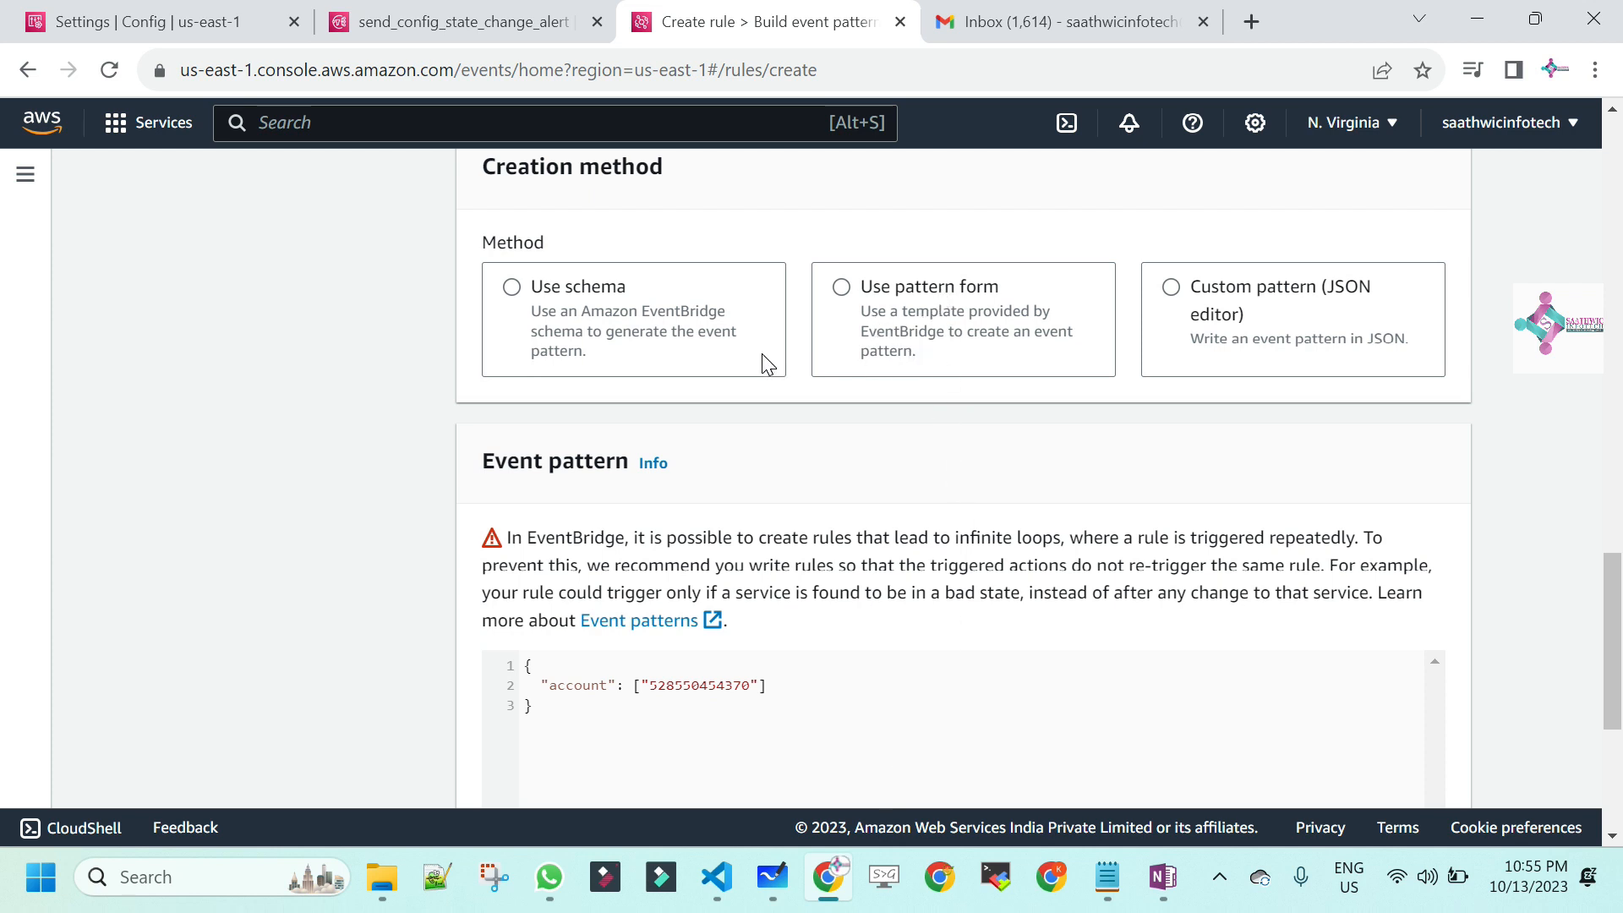
left_click(513, 287)
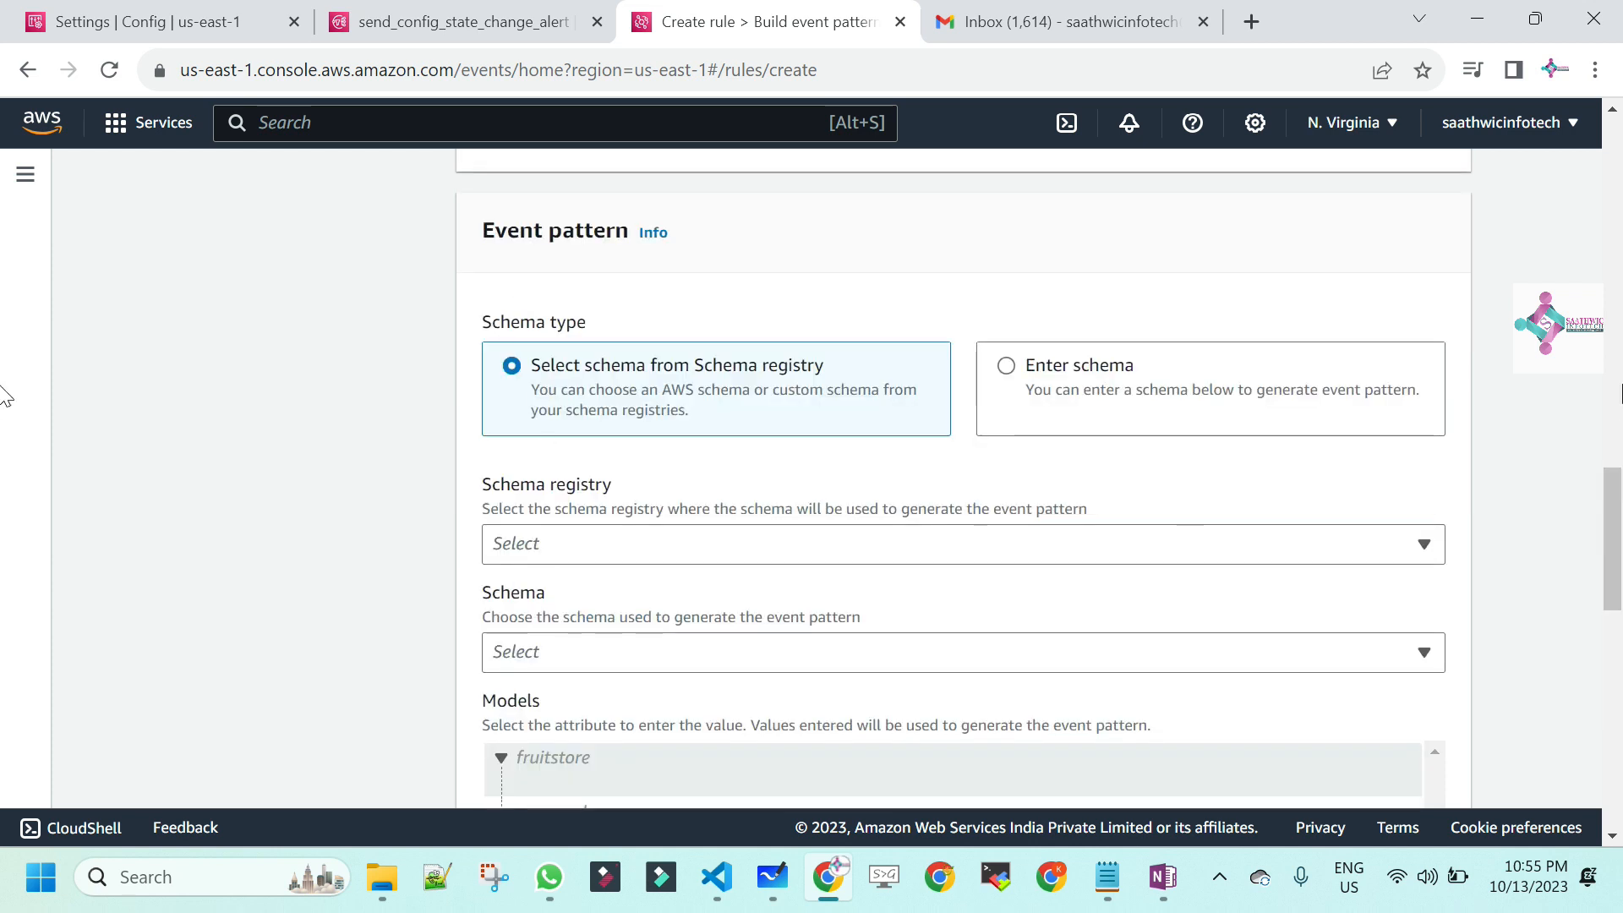
scroll(1619, 514, "down", 6)
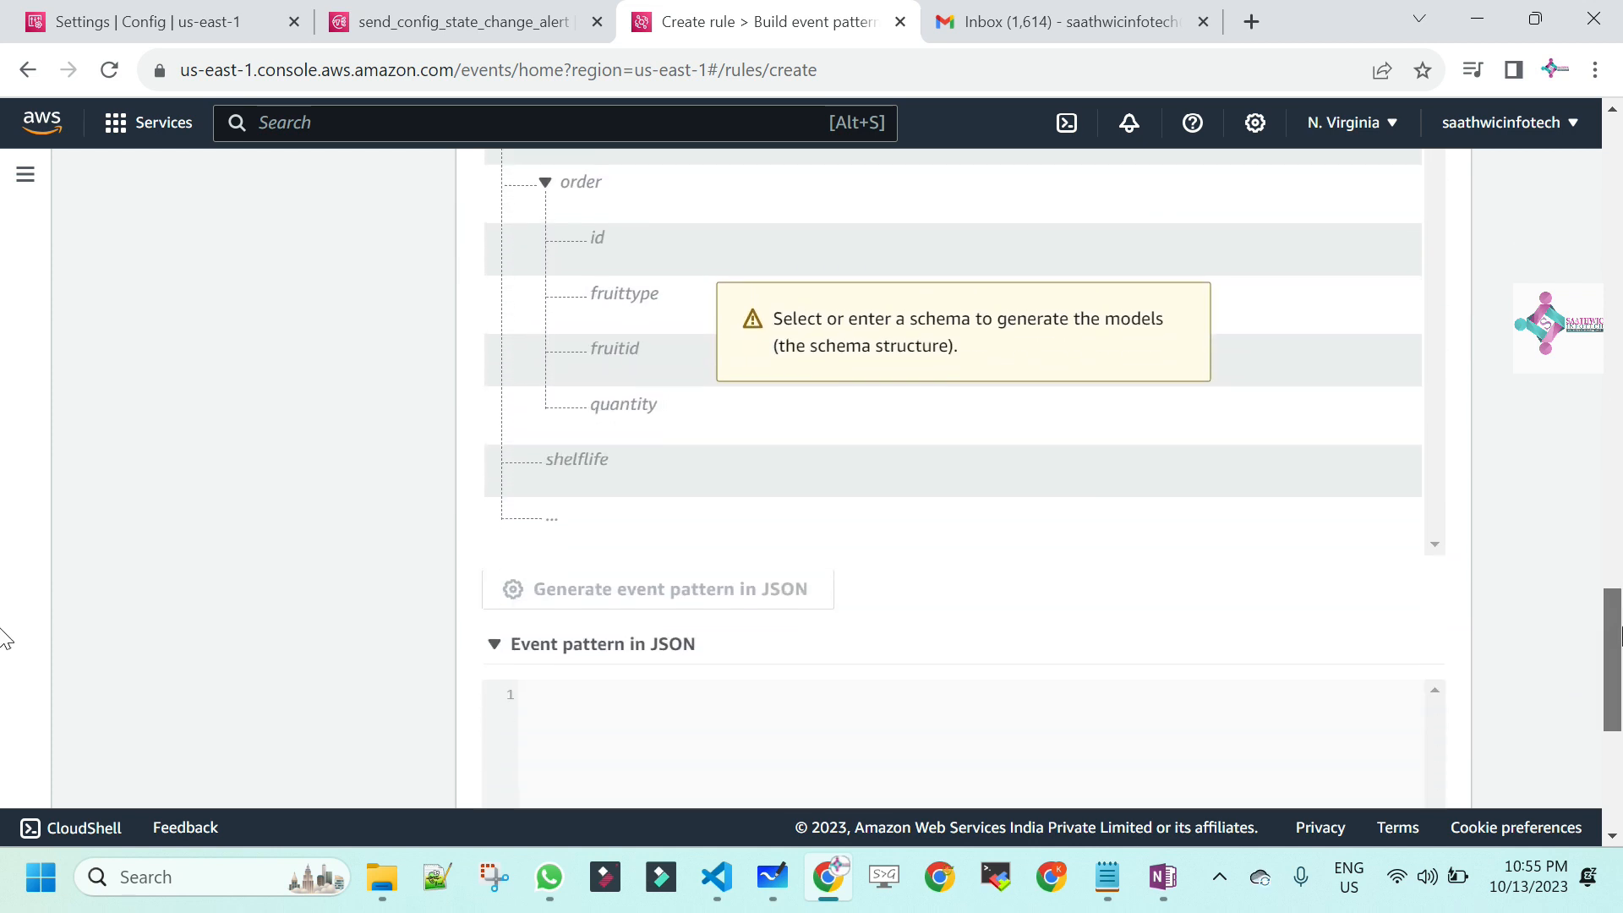
scroll(1618, 514, "up", 5)
scroll(4, 518, "up", 5)
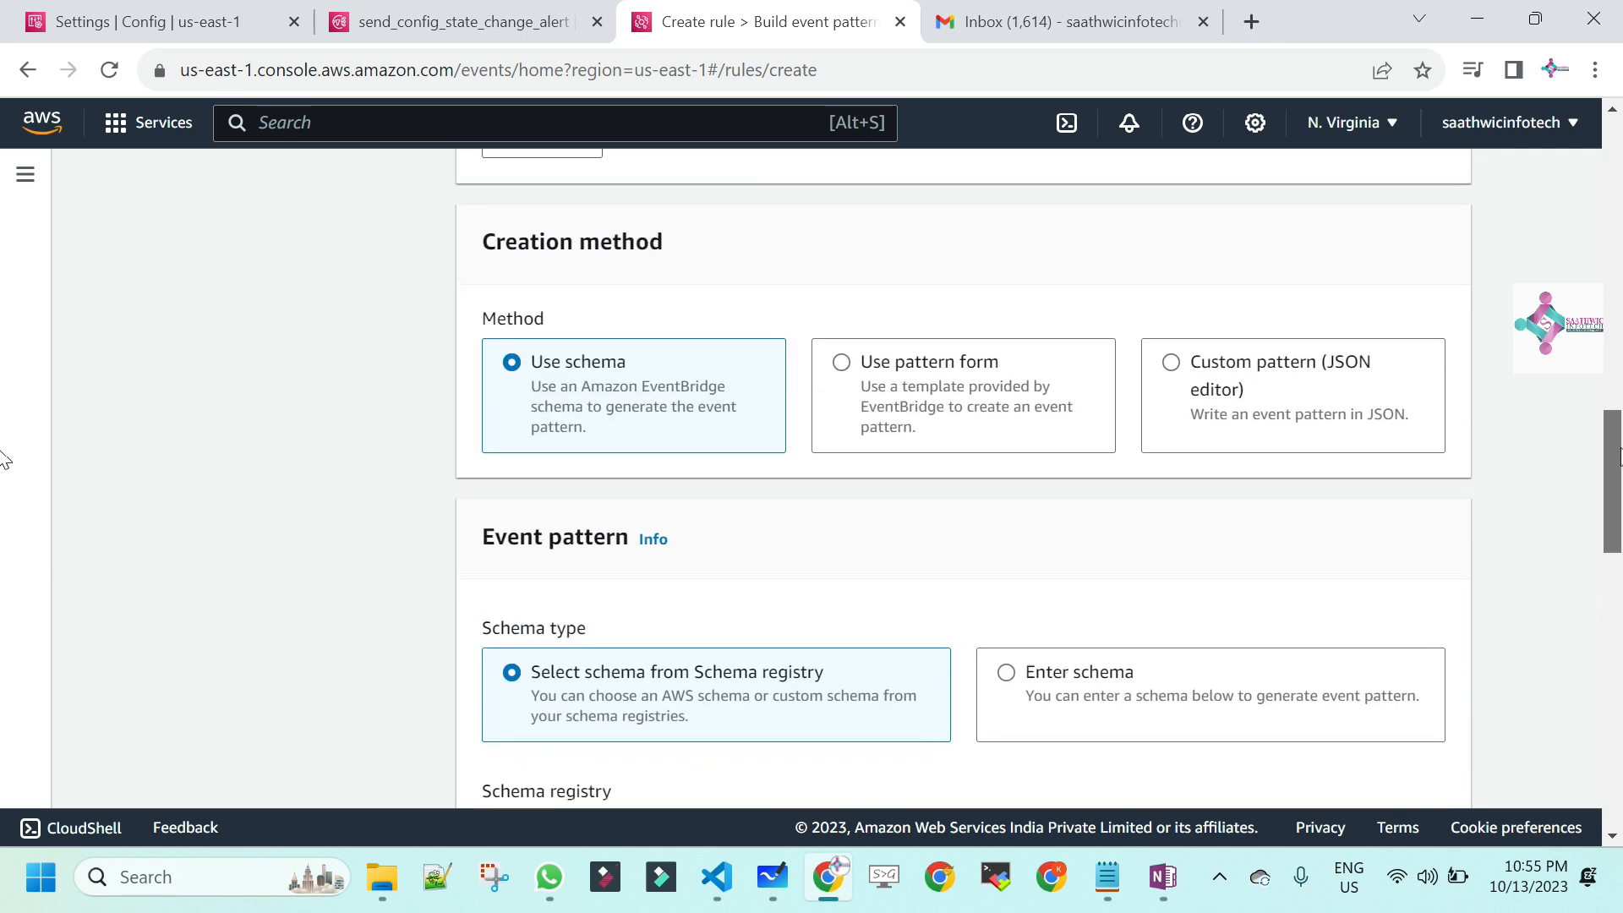
left_click(1171, 365)
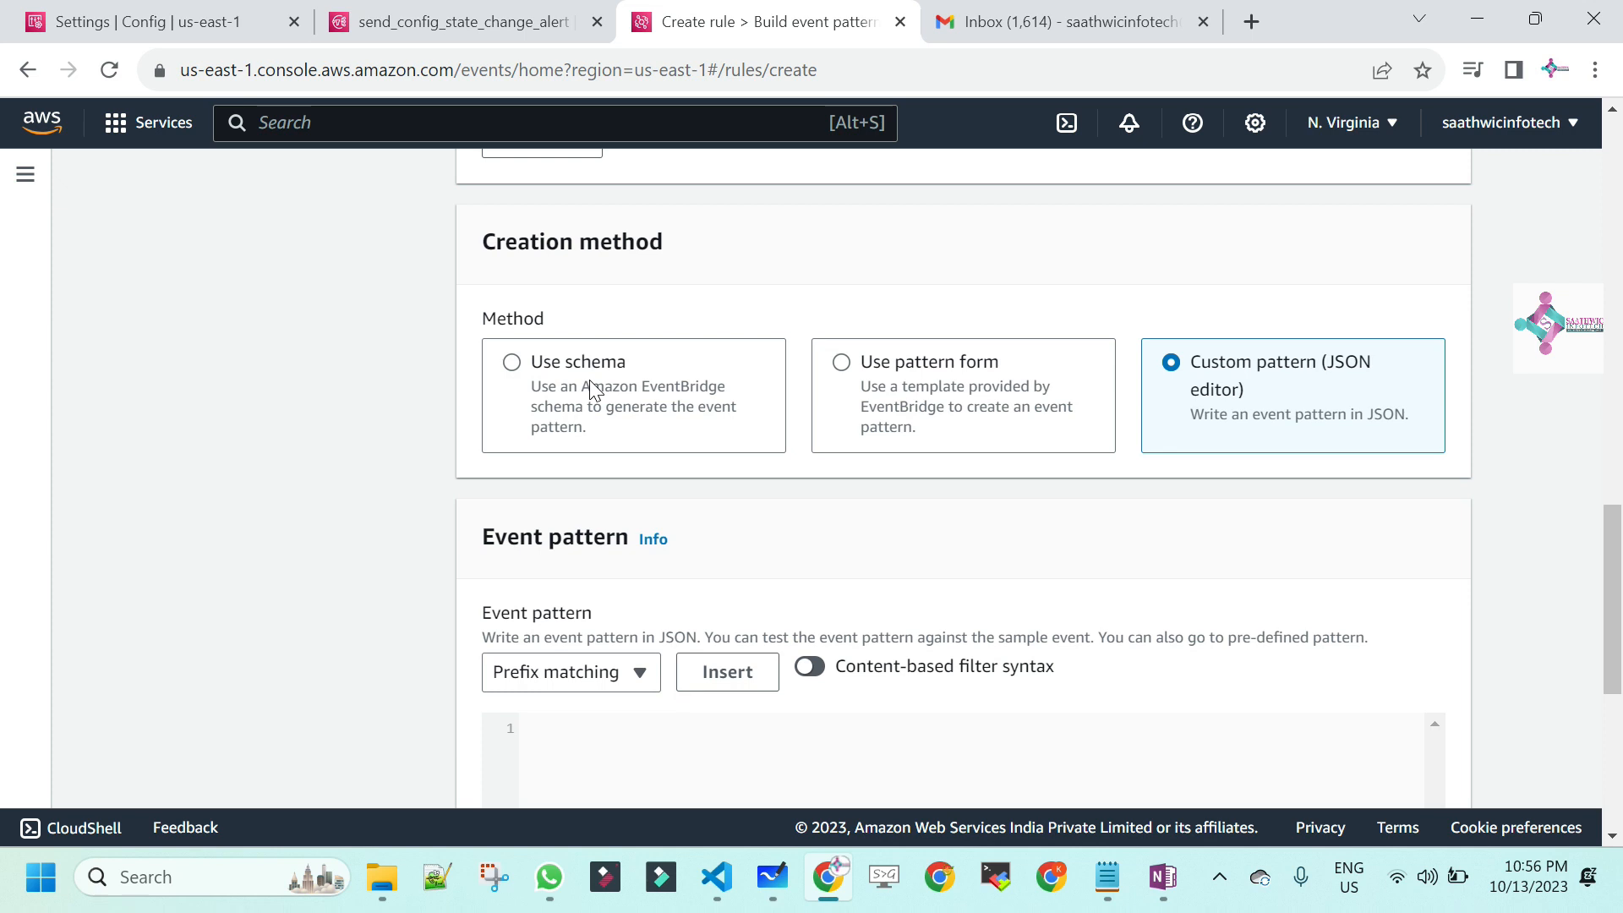
- Try the Use schema method with the aws.events registry and aws.s3@ObjectCreated schema, and review its model attributes
left_click(511, 366)
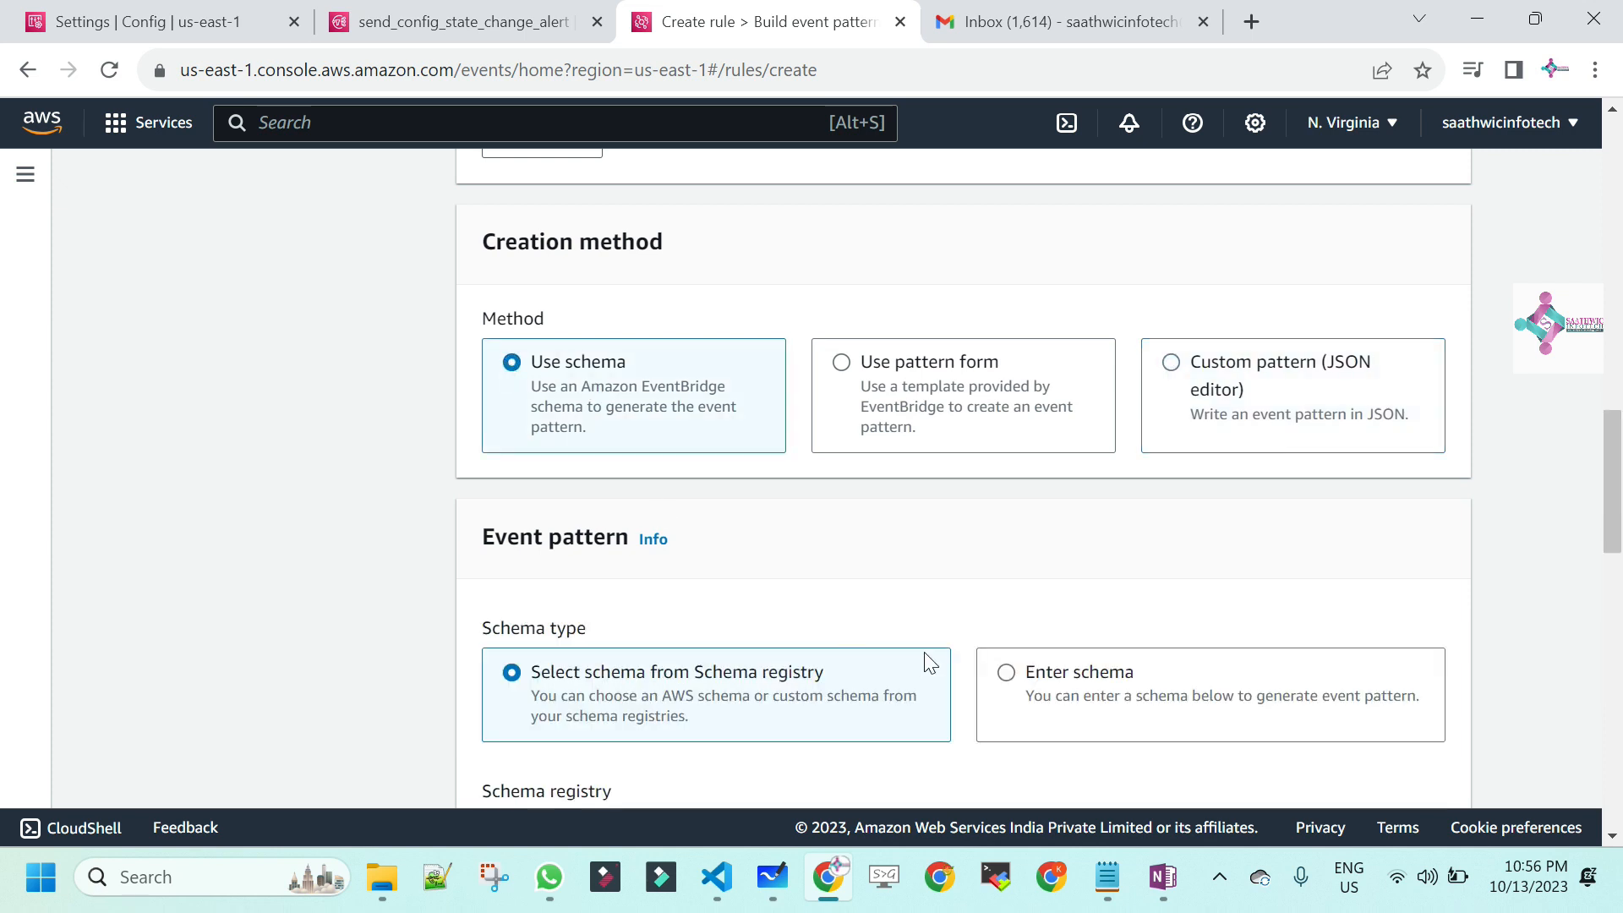
scroll(2, 431, "down", 6)
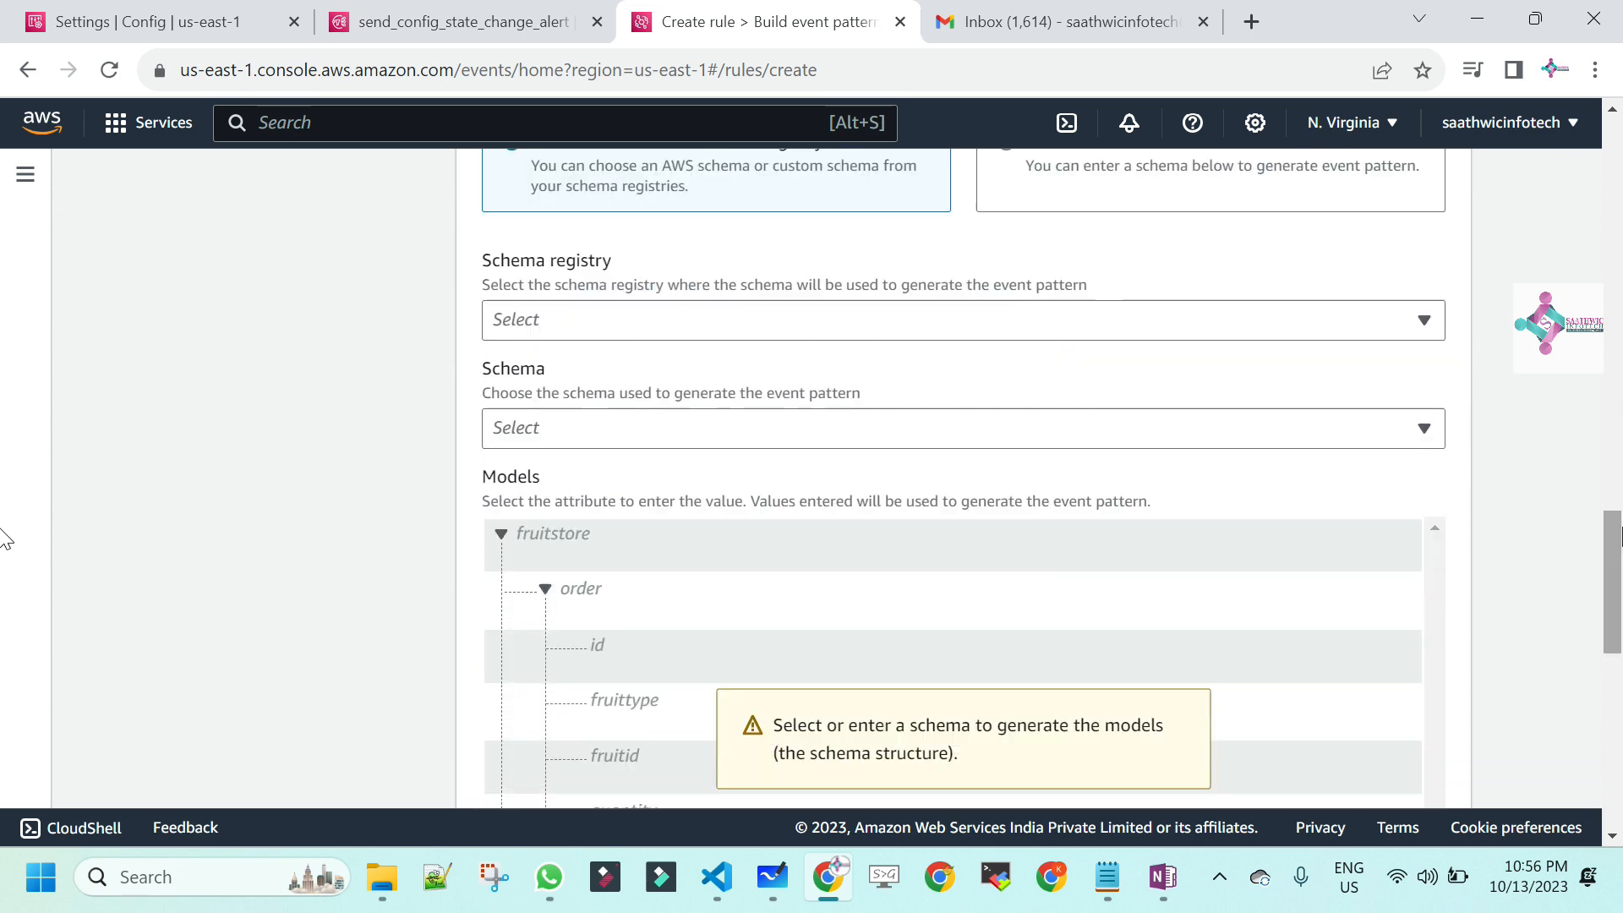
left_click(668, 318)
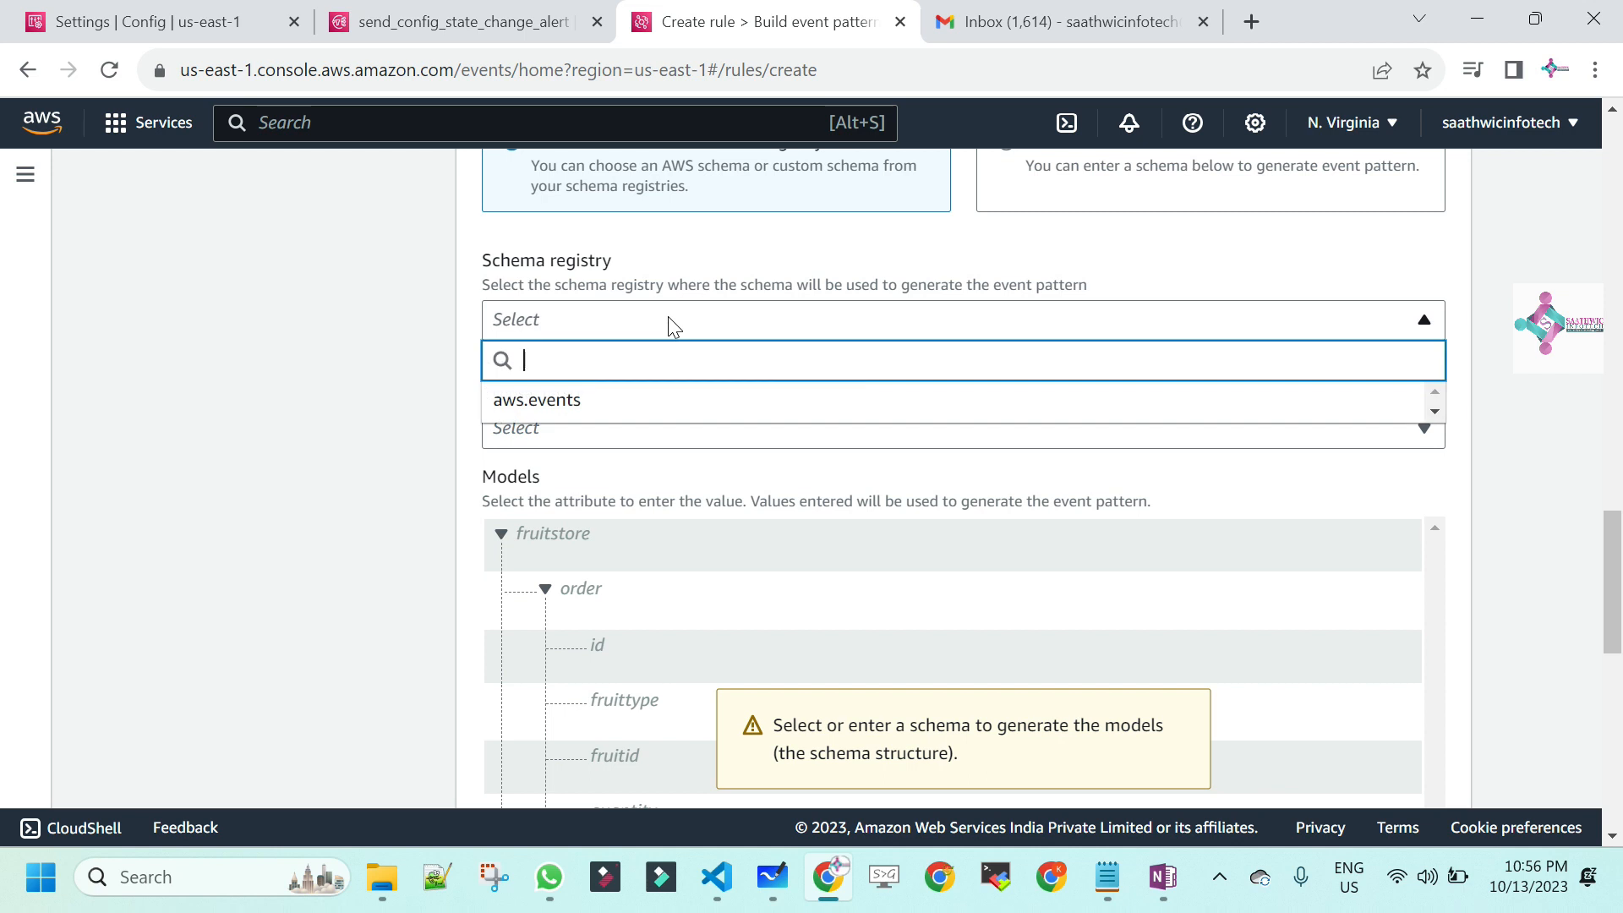
left_click(558, 402)
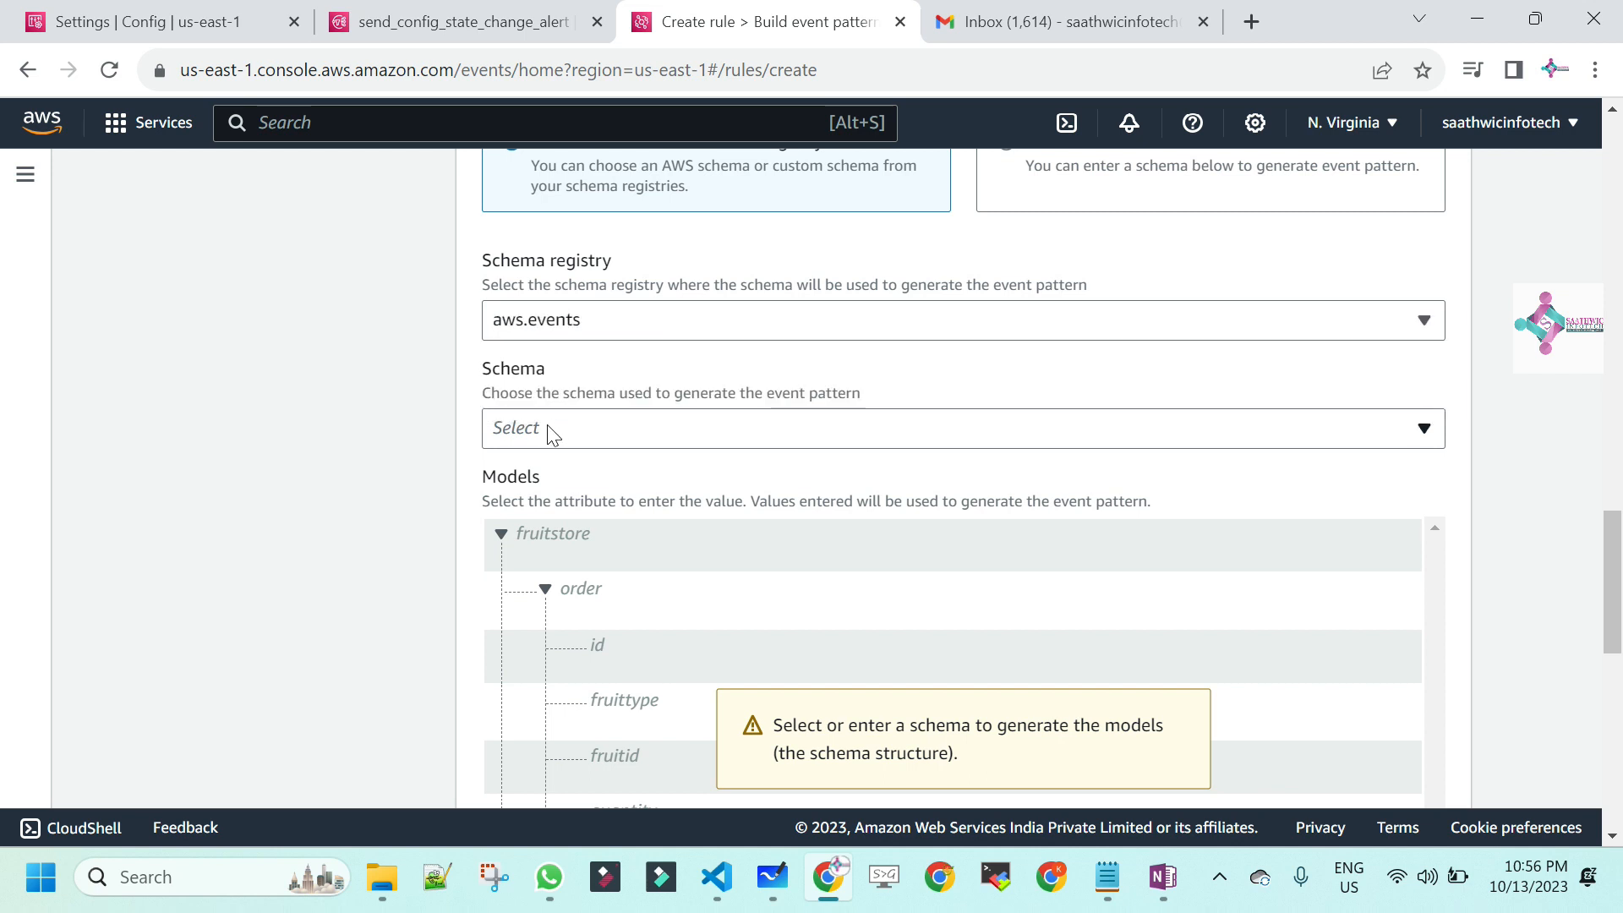
left_click(552, 431)
type("s3")
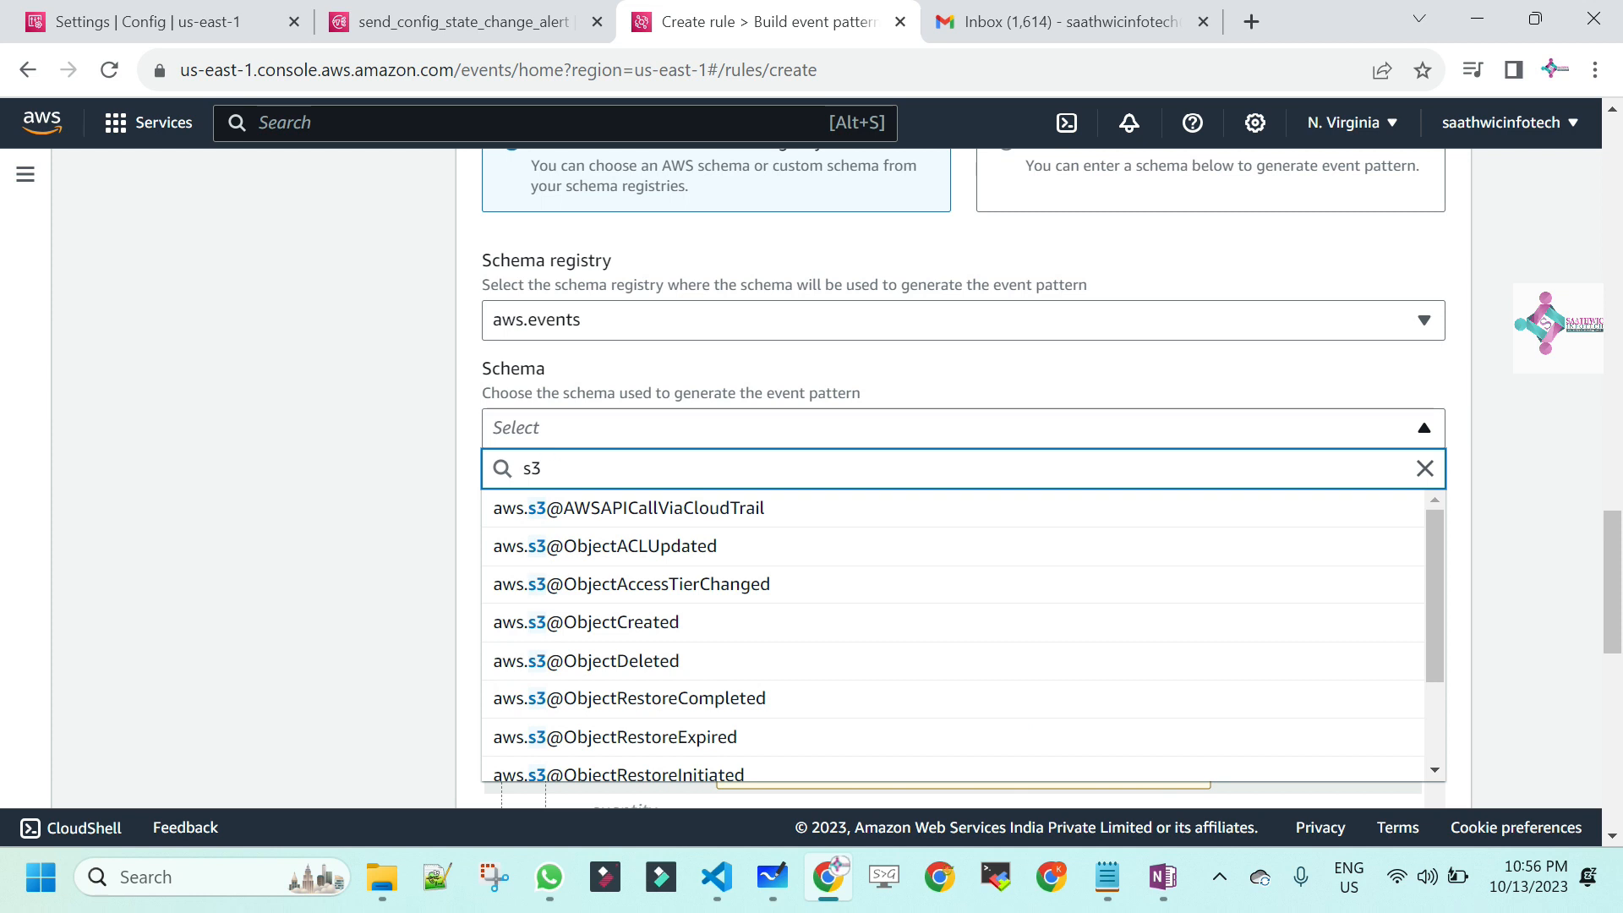
left_click(634, 632)
scroll(4, 592, "down", 4)
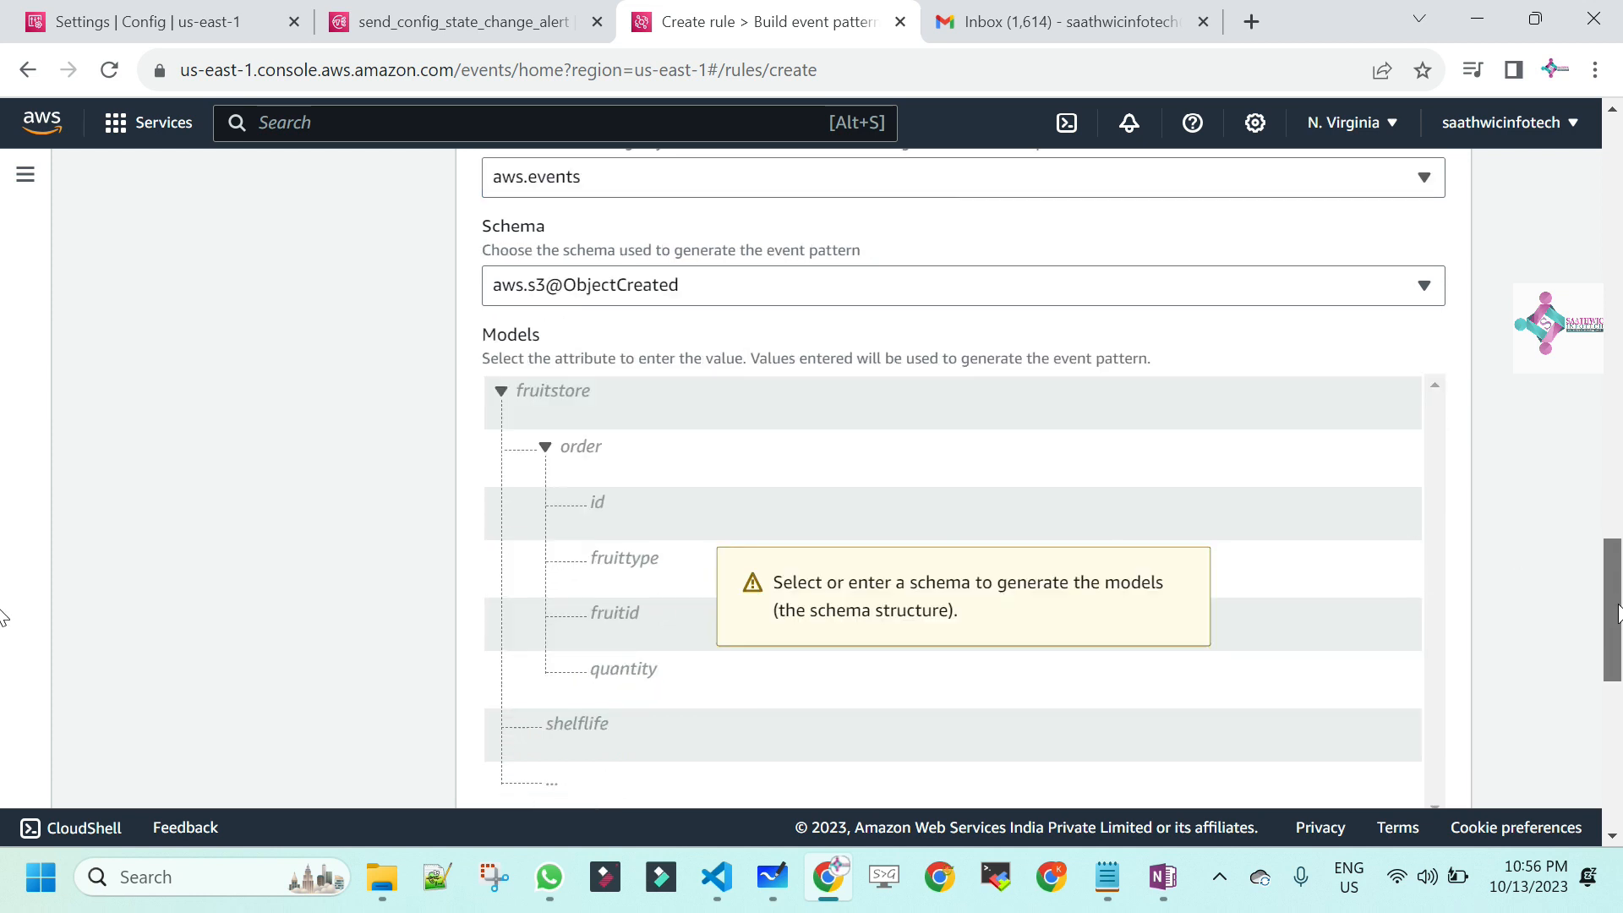
scroll(6, 617, "up", 1)
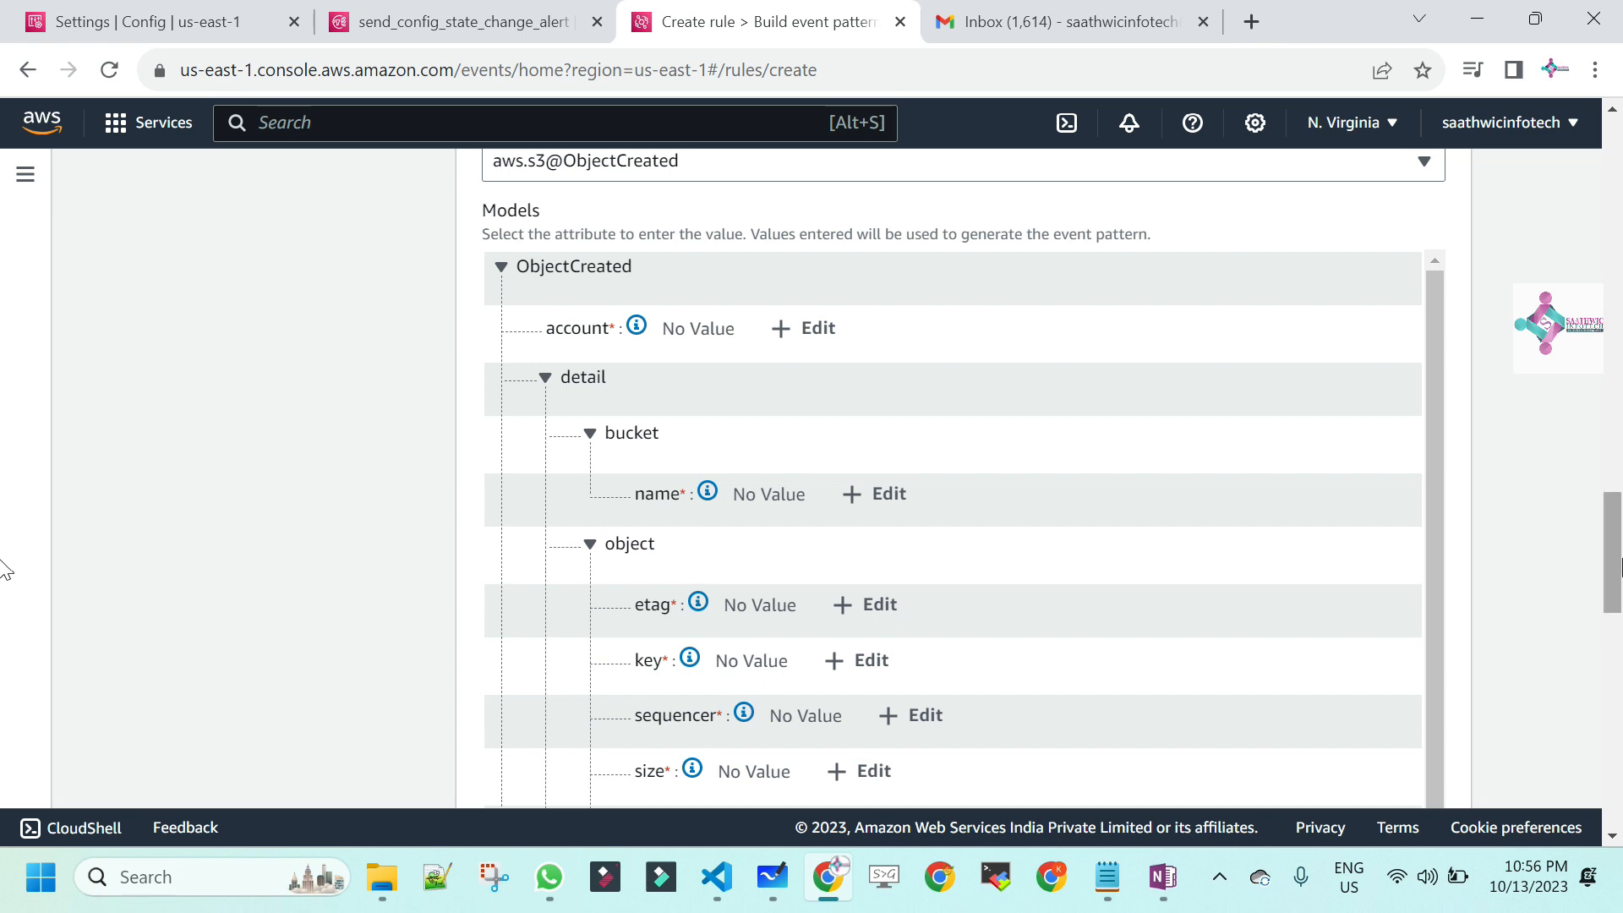
scroll(4, 617, "down", 6)
scroll(4, 677, "down", 6)
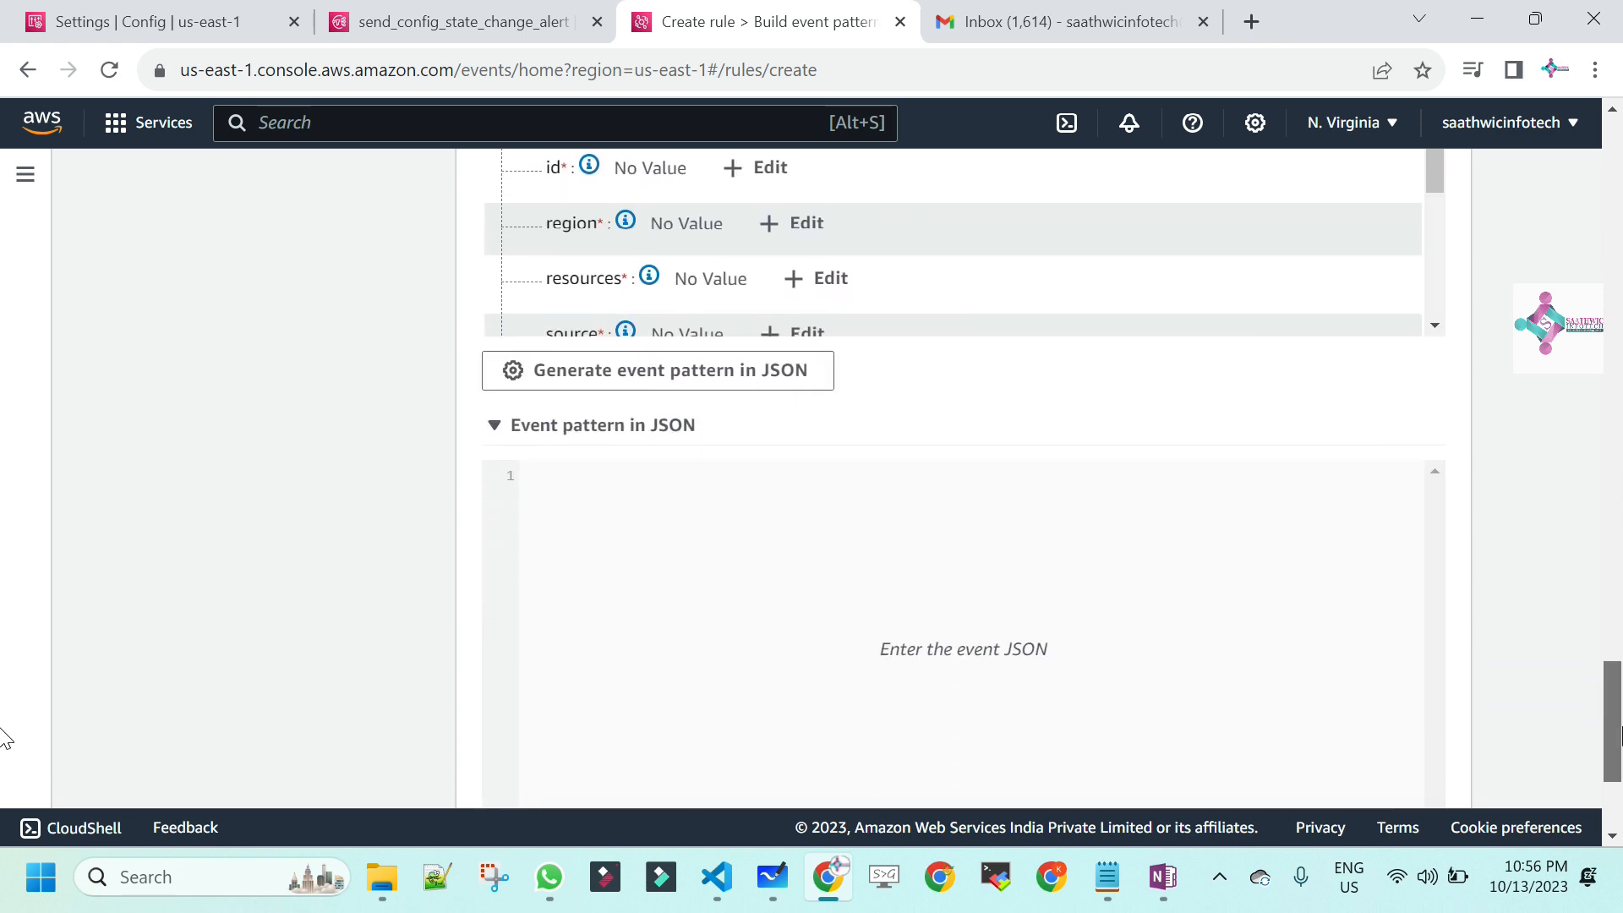
left_click_drag(1606, 736, 1611, 428)
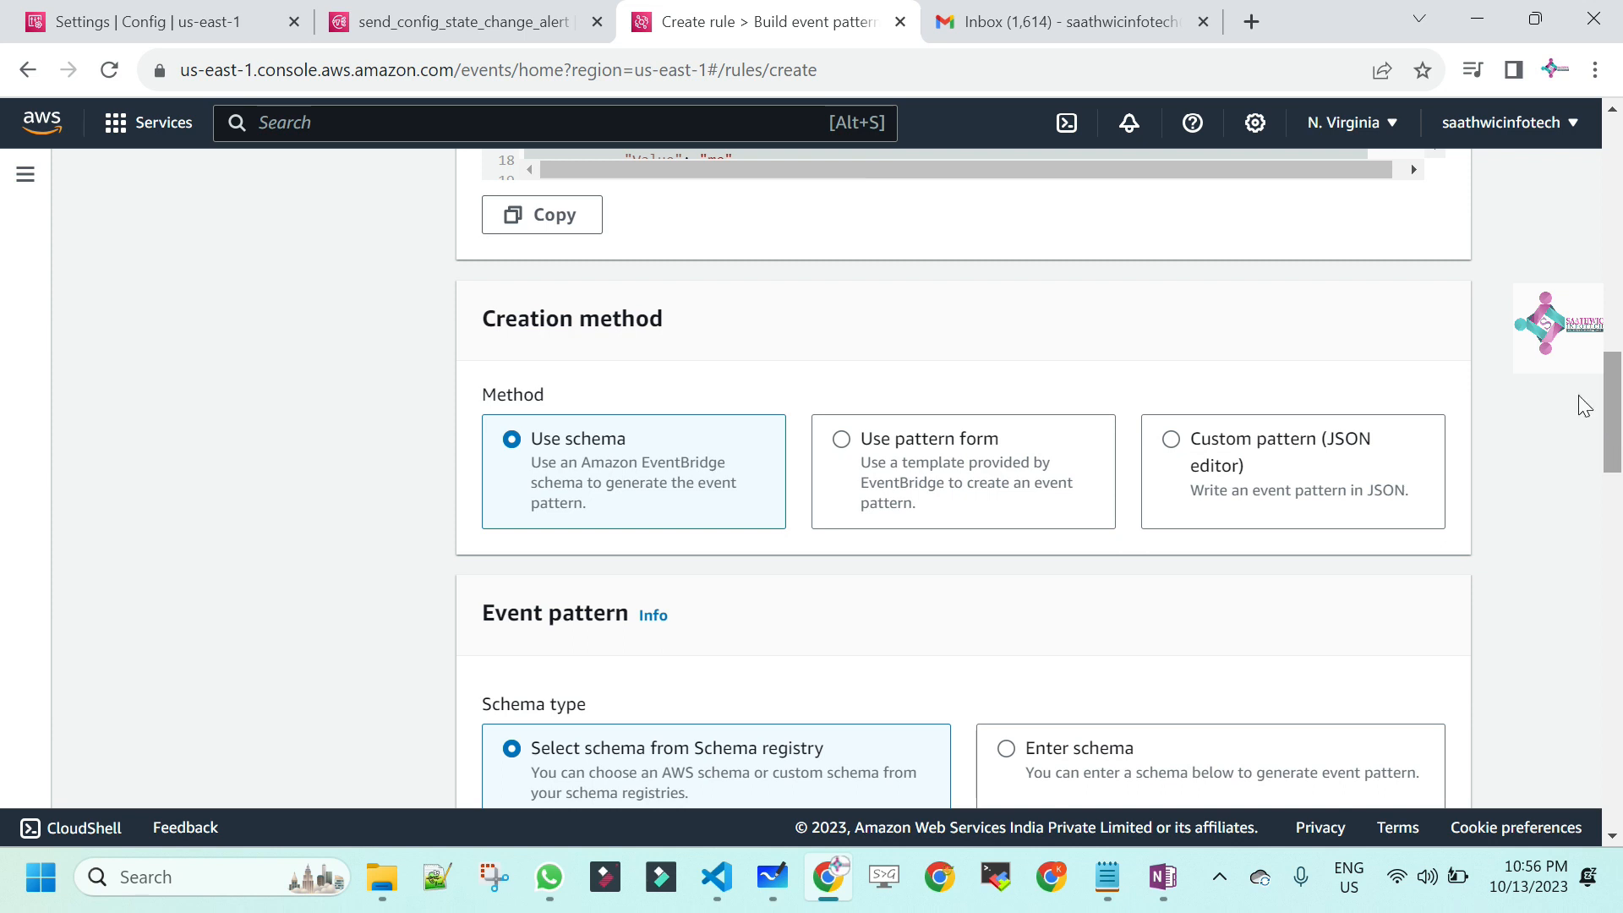
- Set the event pattern's creation method to Custom pattern (JSON editor) and view its empty pattern field
left_click(1171, 440)
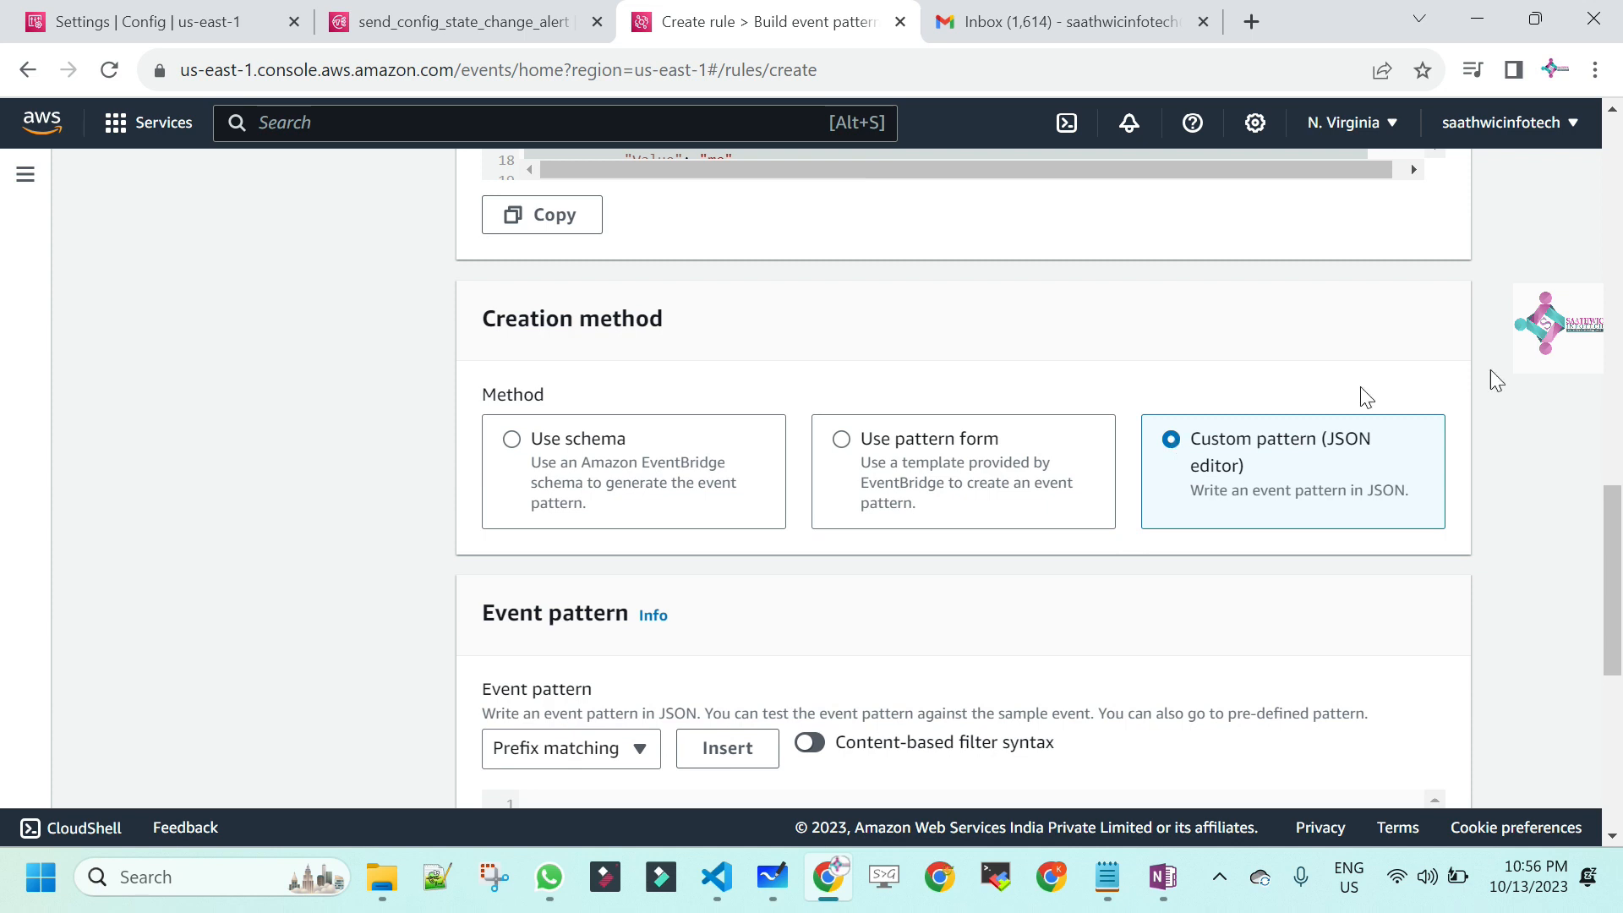
scroll(5, 560, "down", 1)
scroll(5, 561, "down", 5)
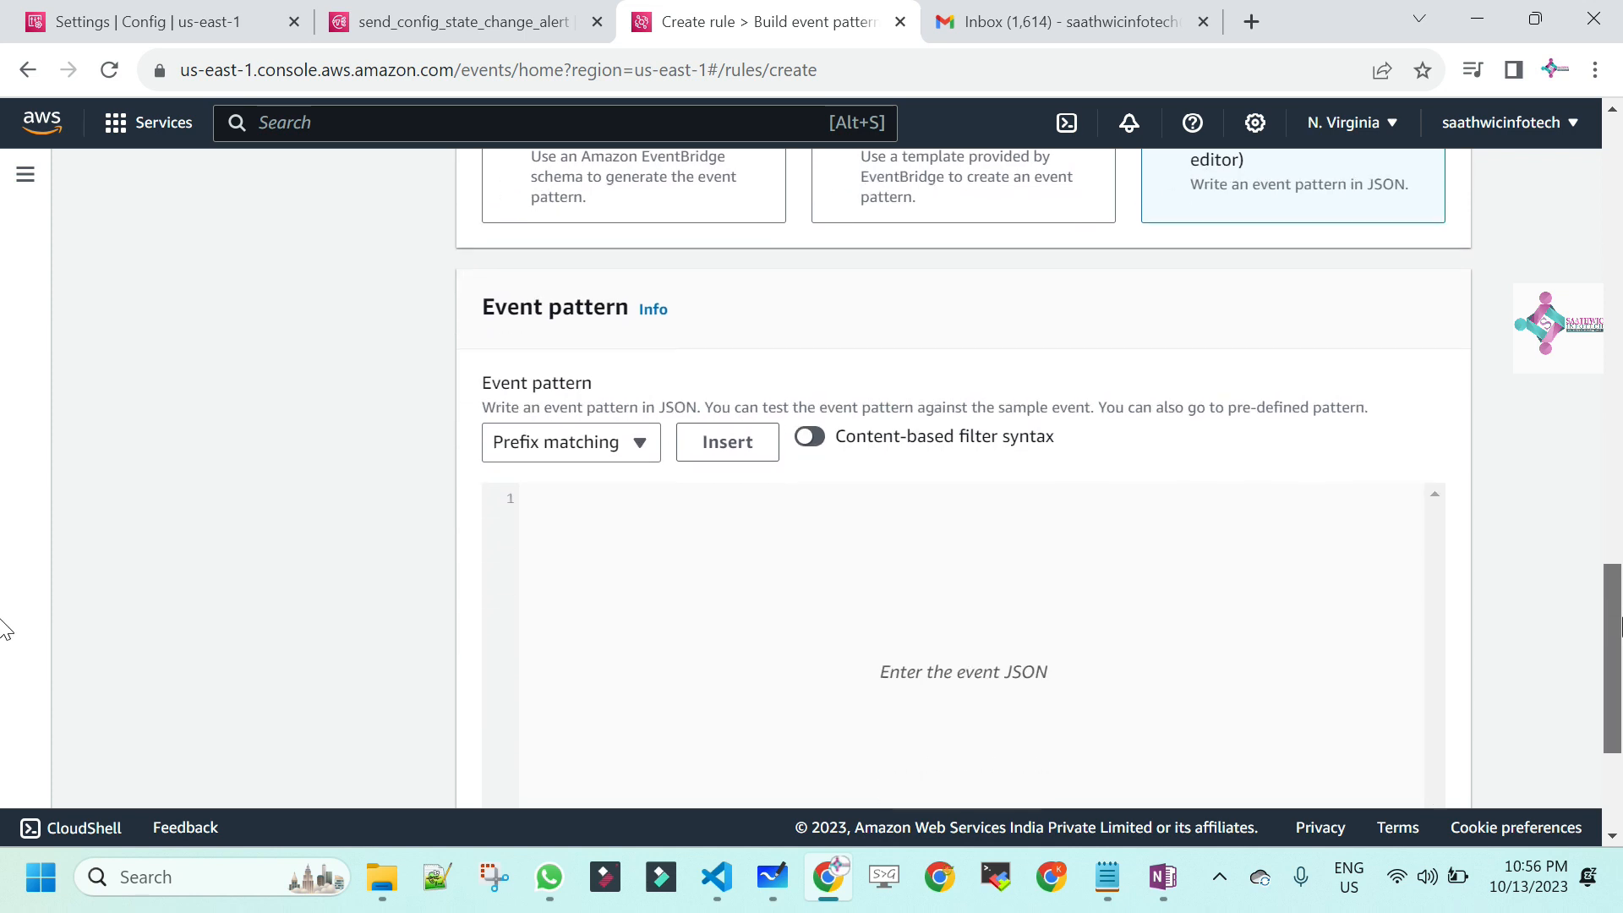
- Copy the entire Config Configuration Item Change sample JSON, switch to VS Code, and replace all contents of config.json with it
scroll(4, 613, "up", 2)
scroll(4, 613, "up", 10)
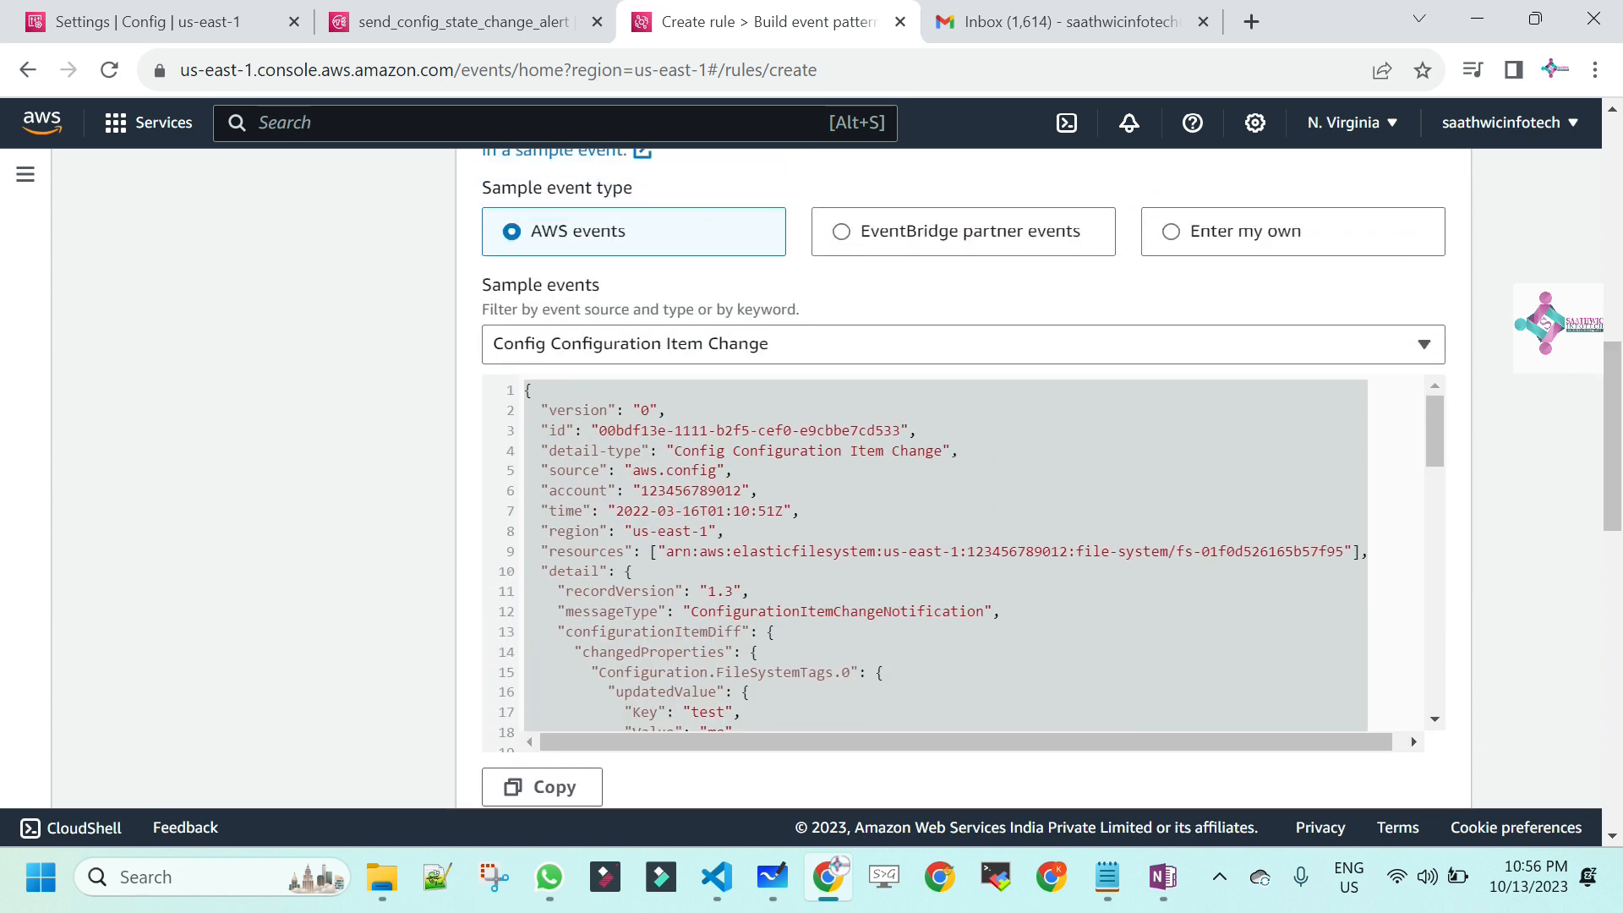
left_click(734, 470)
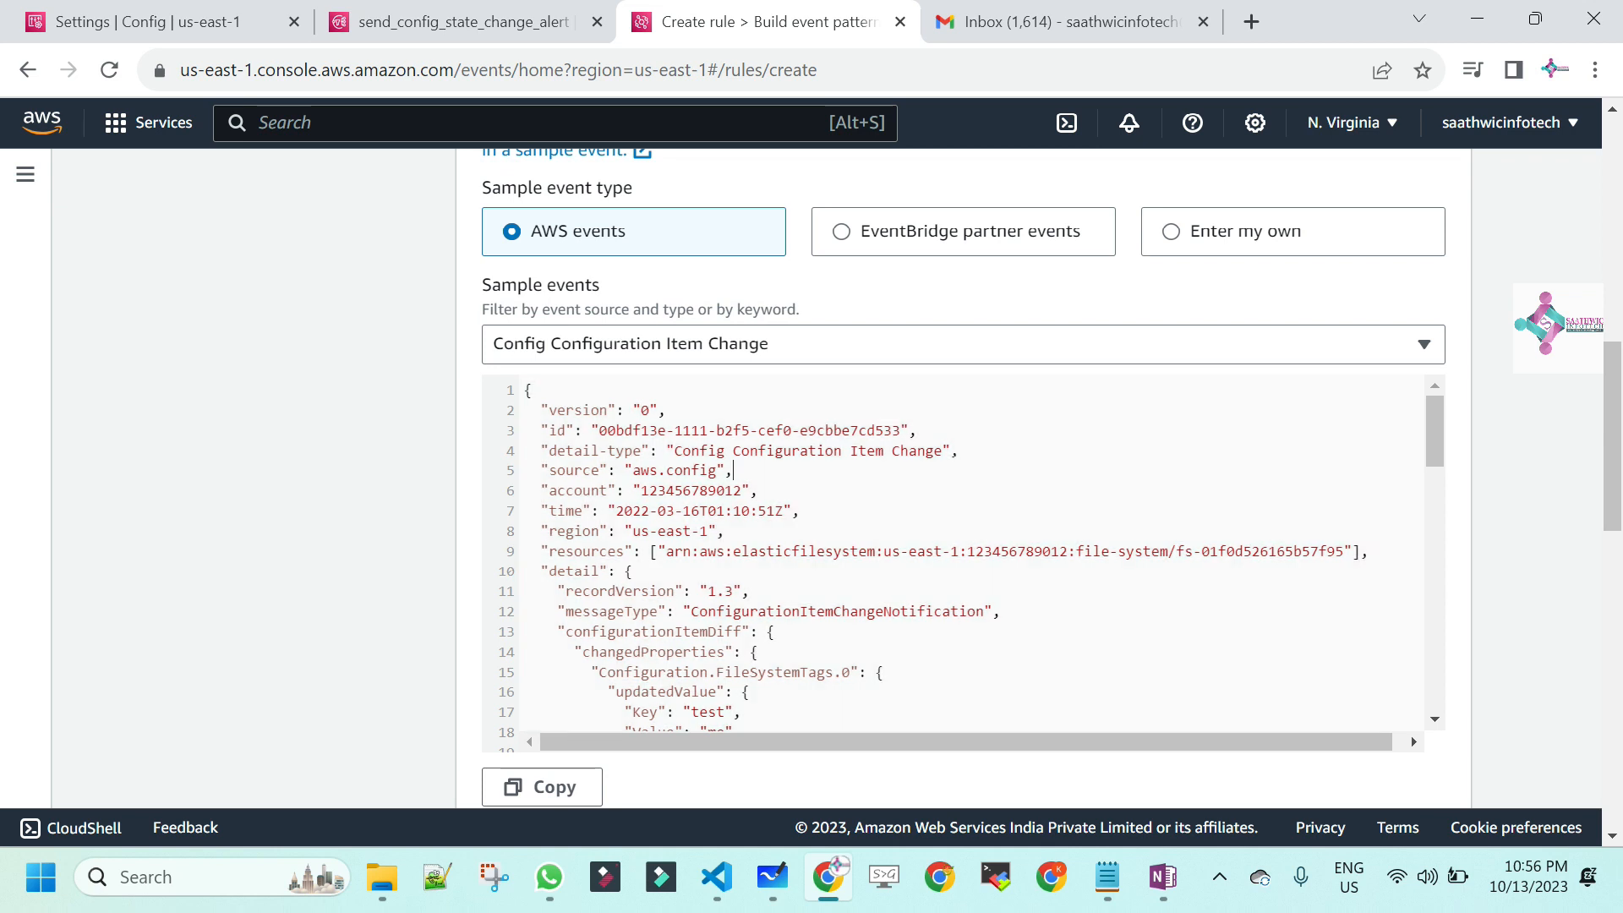
scroll(4, 621, "down", 7)
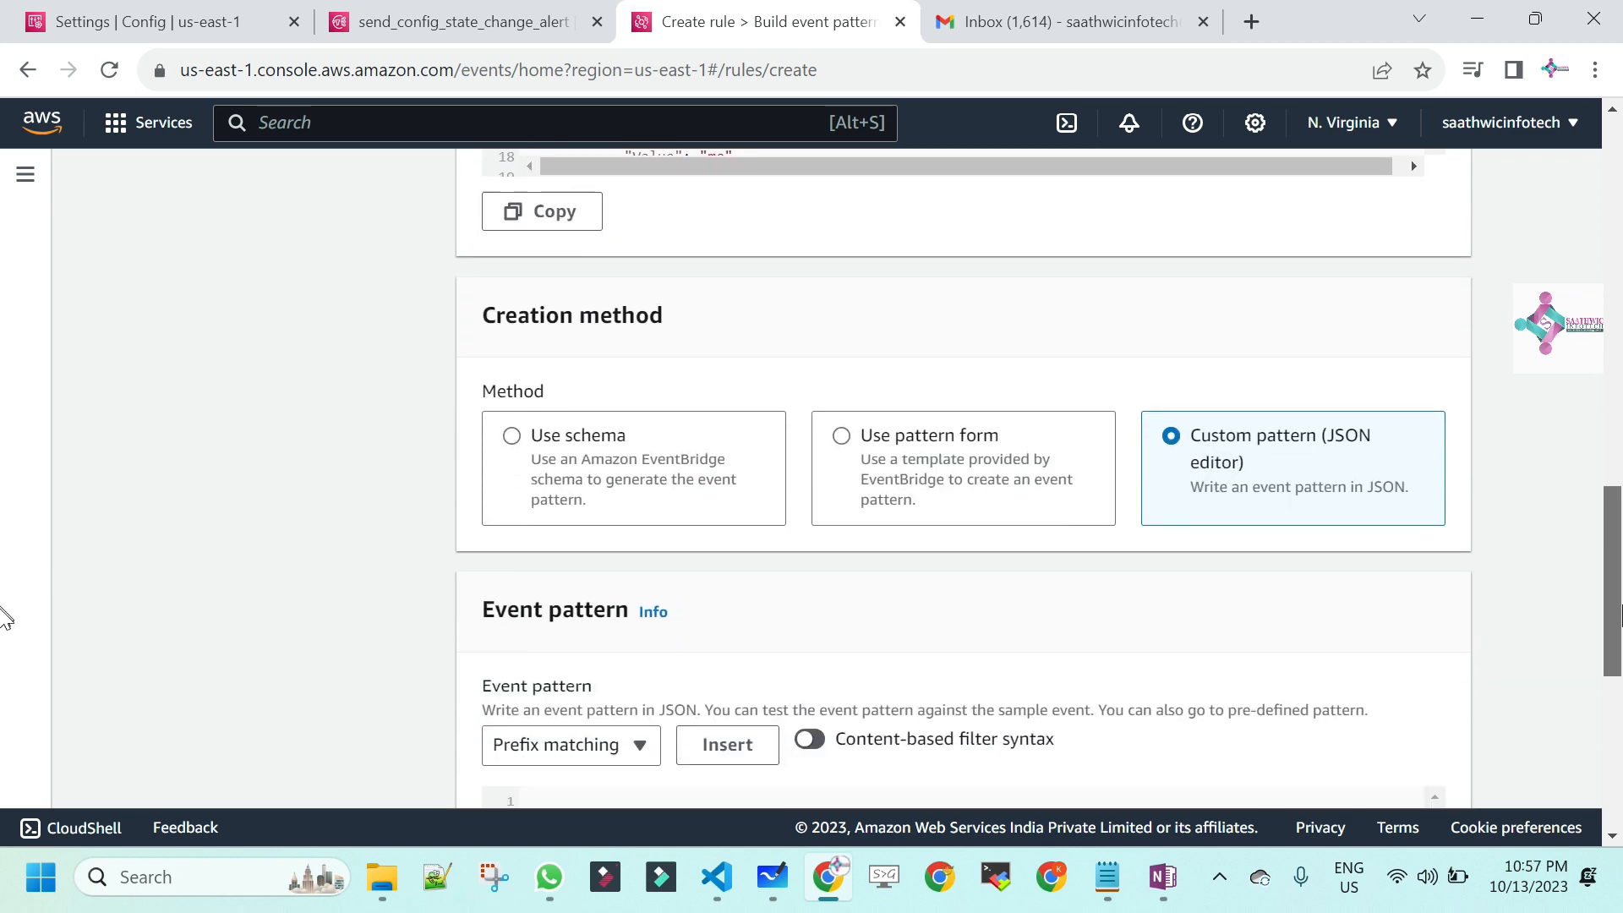
scroll(4, 621, "down", 4)
left_click_drag(1615, 580, 1615, 377)
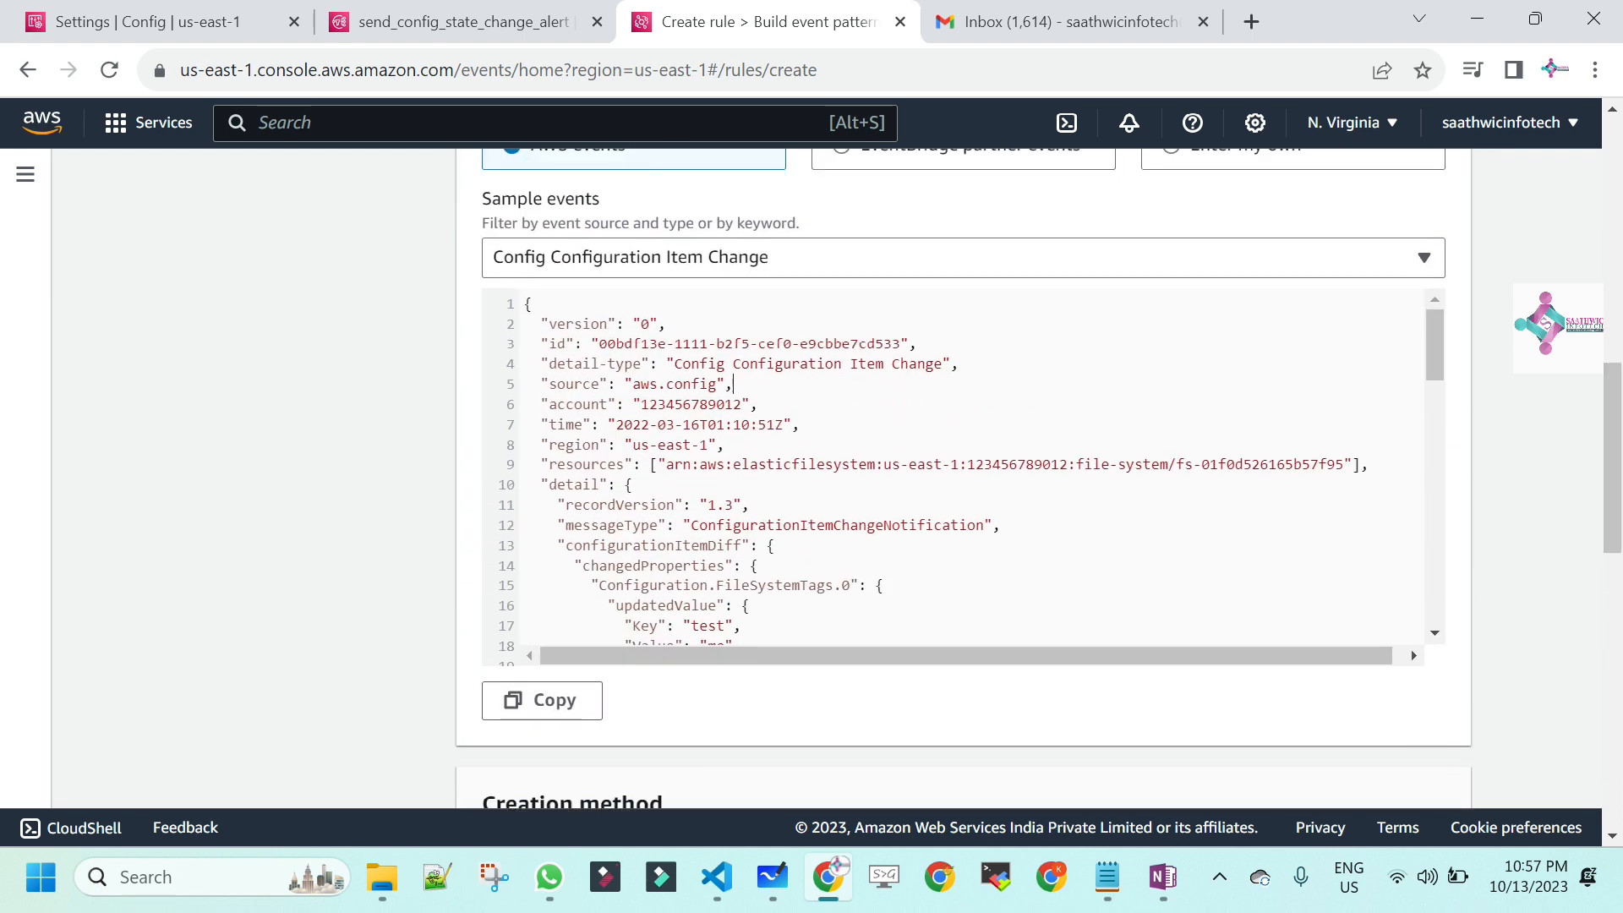
key("ctrl+a")
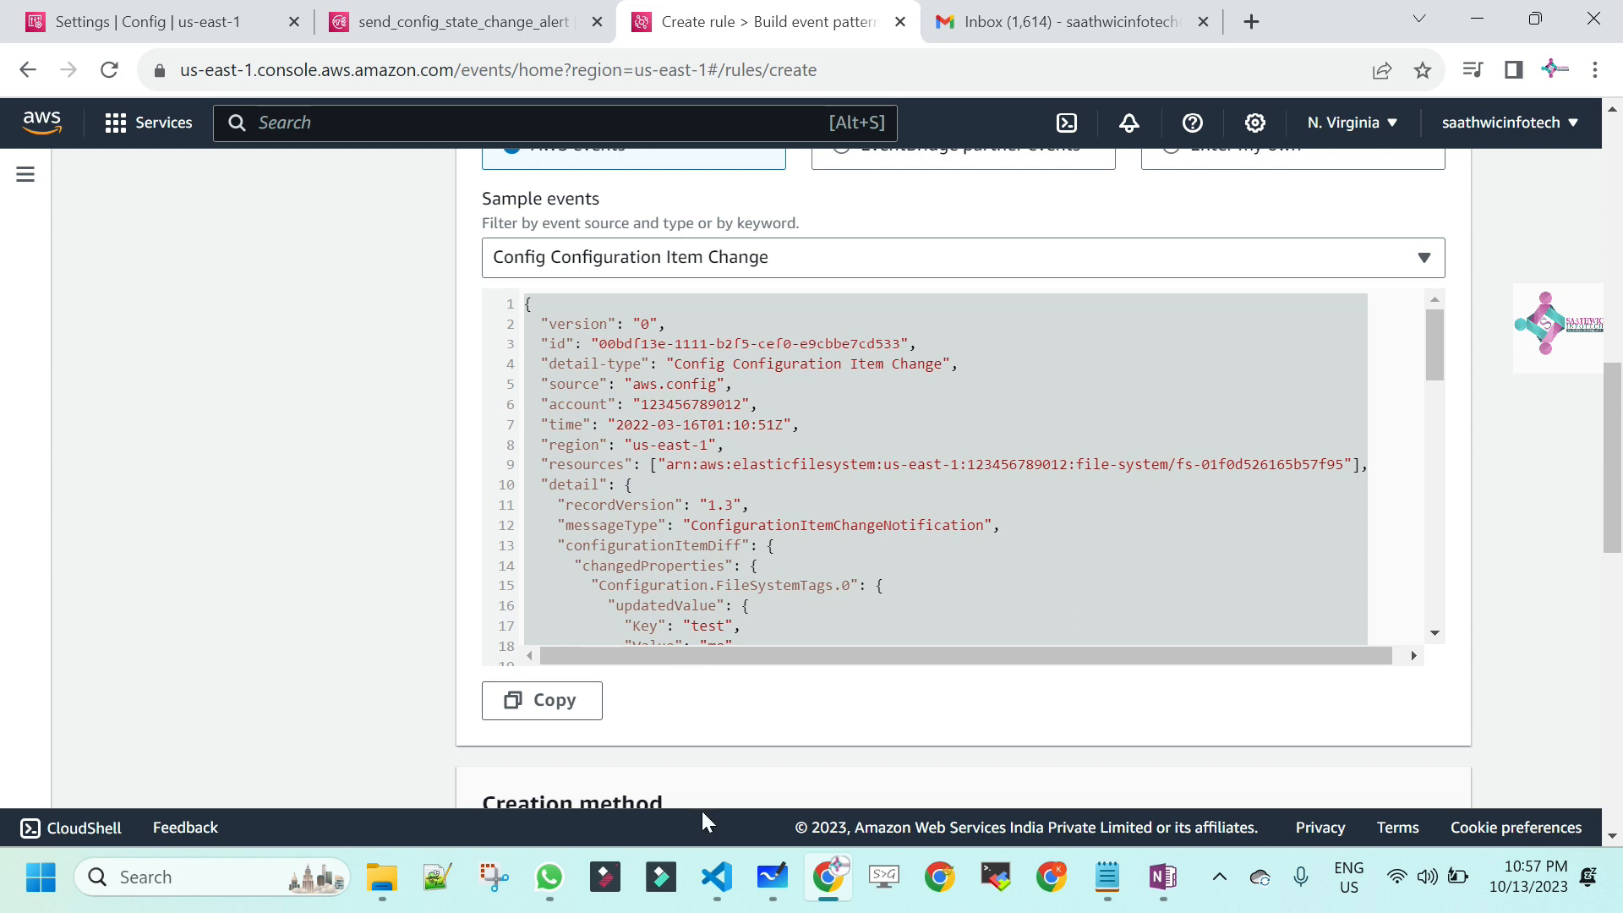
left_click(717, 877)
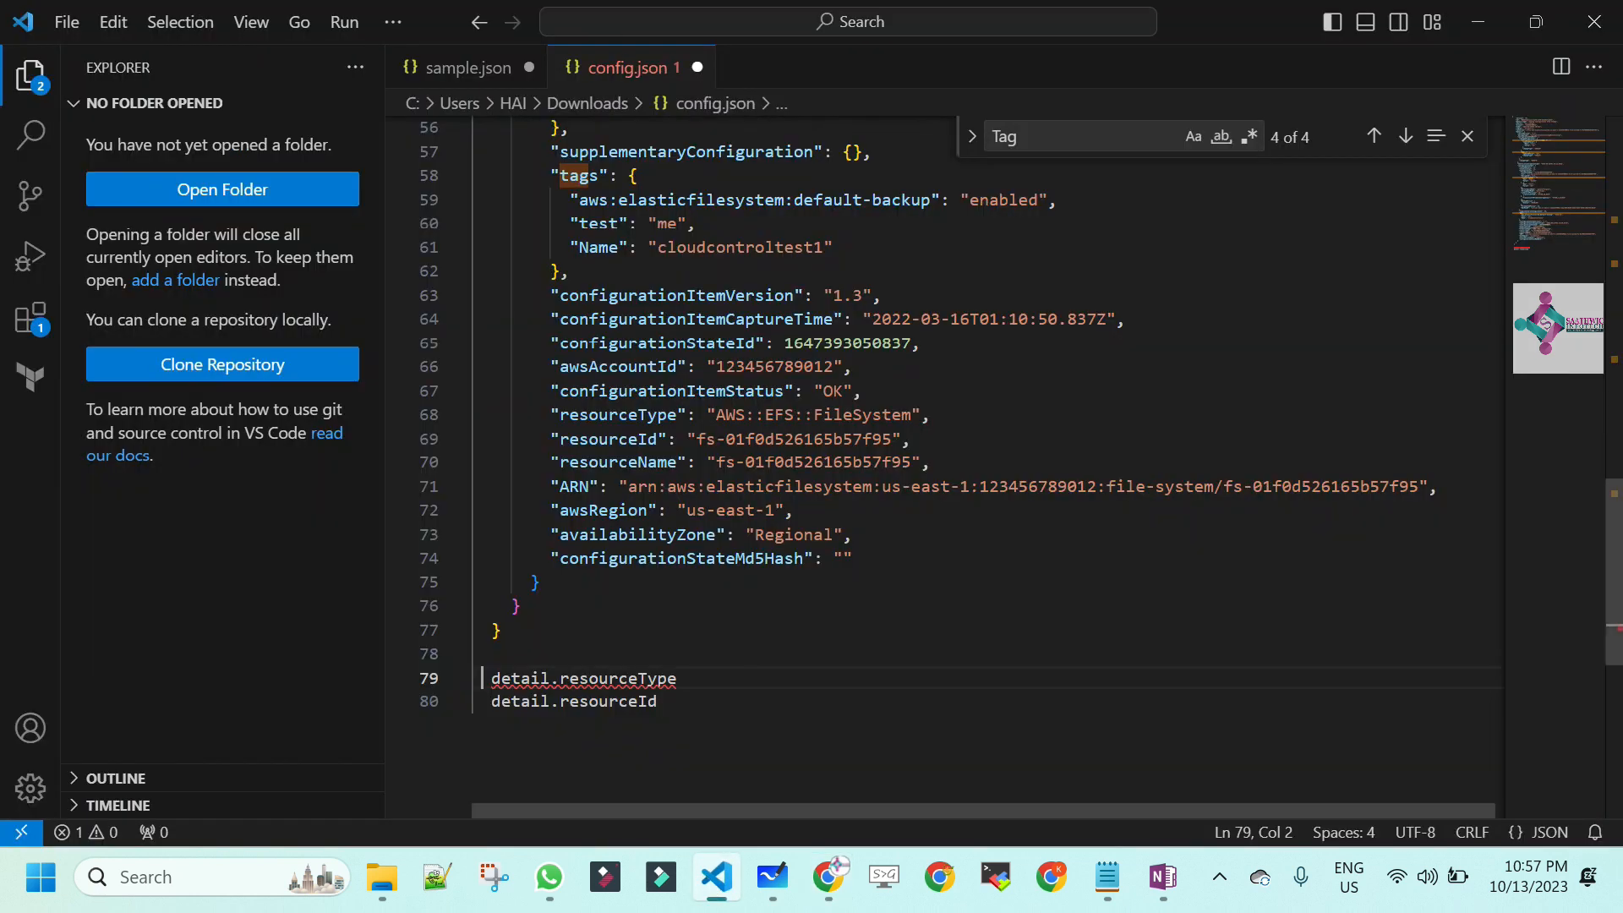
key("ctrl+a")
key("BackSpace")
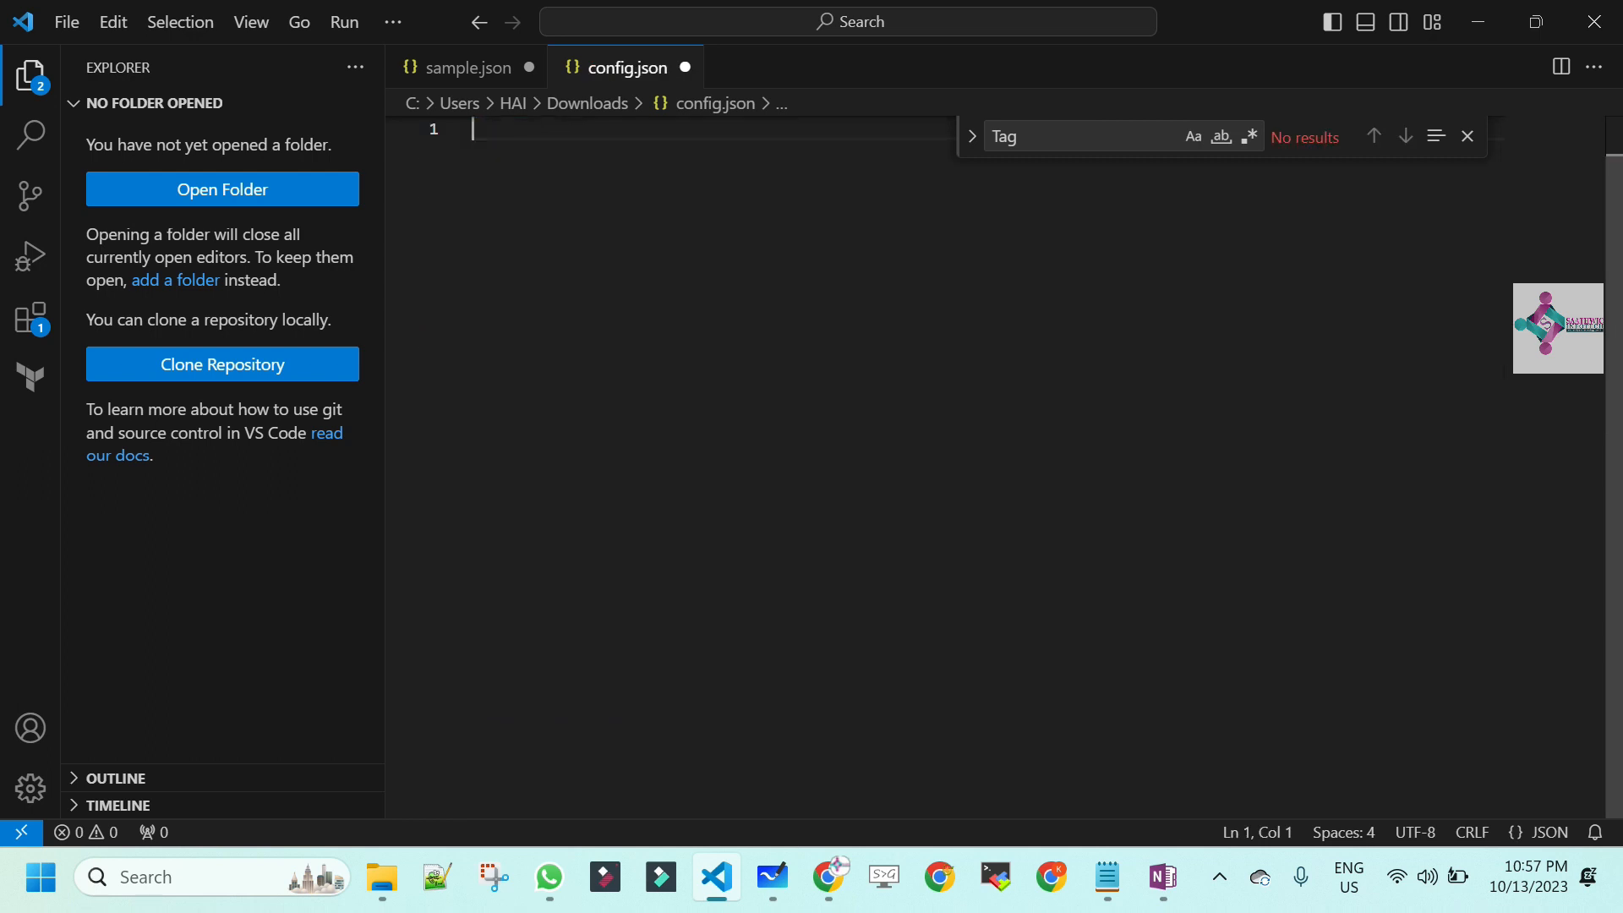
key("ctrl+v")
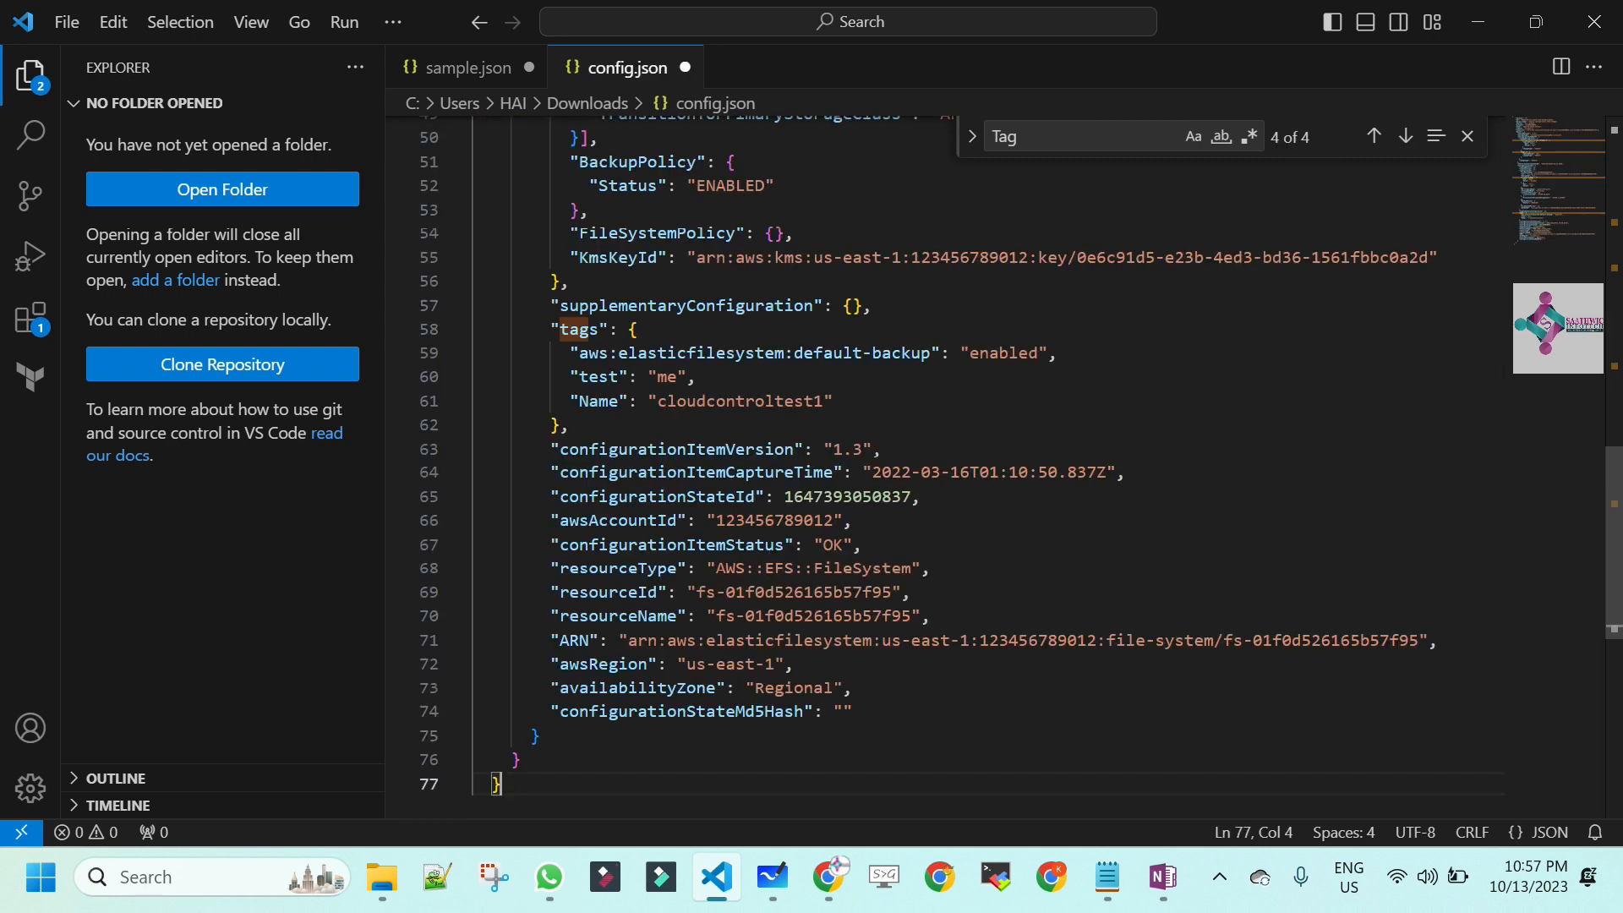
- Delete the version and id lines at the beginning of config.json and close the find box
left_click(1124, 472)
key("Up")
key("Up")
key("Up")
key("Up")
key("Up")
key("Up")
key("Up")
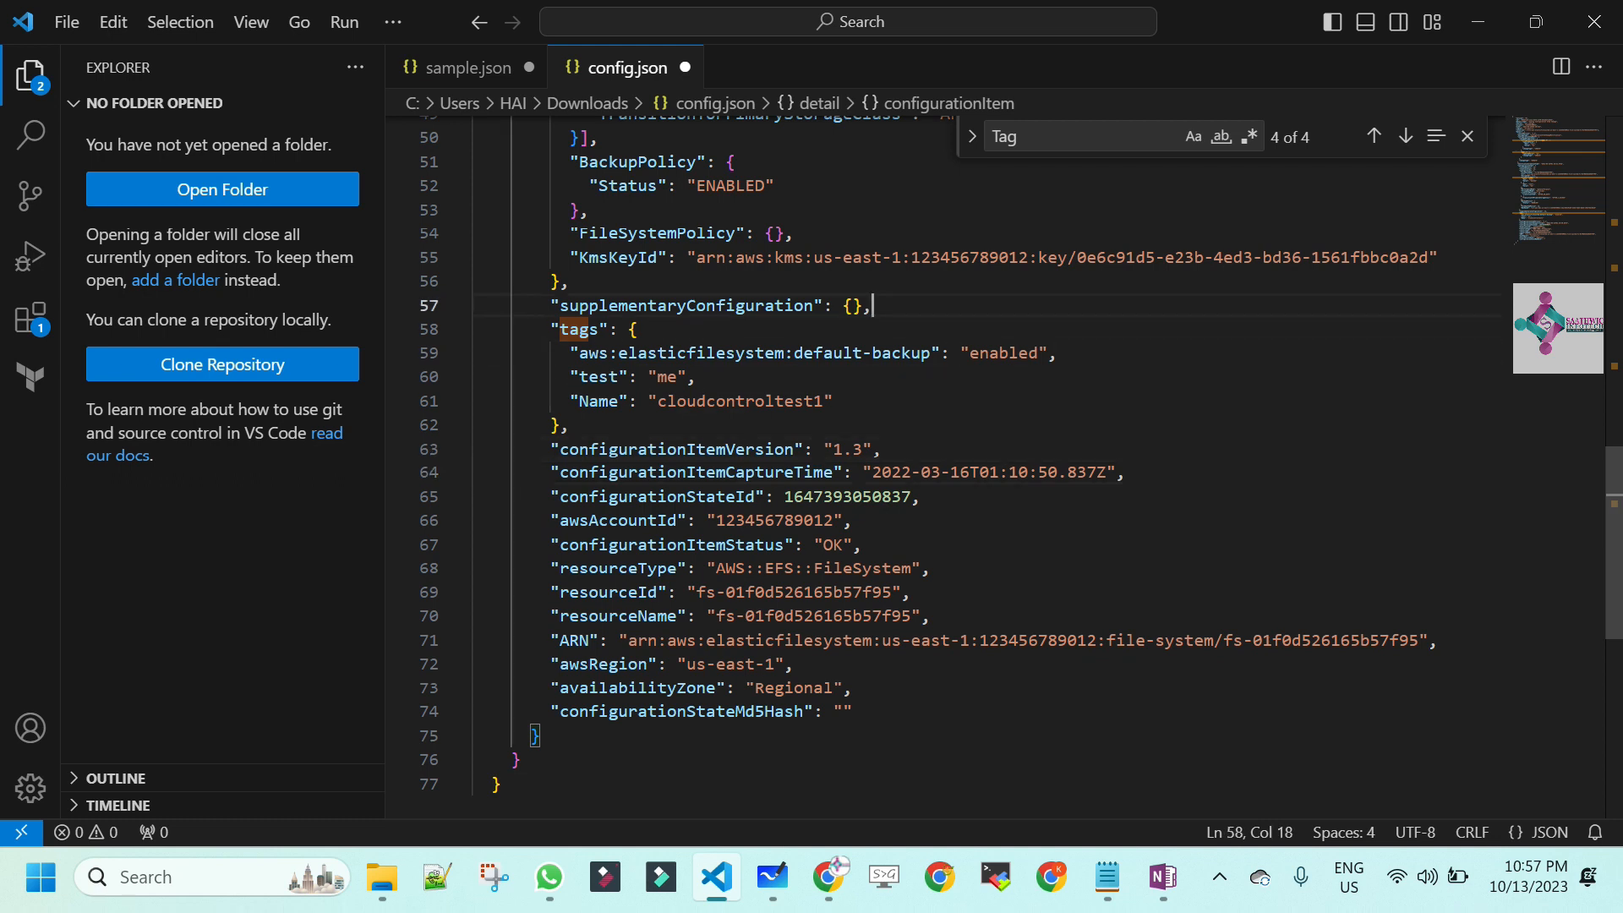
key("Up")
key("Up")
key("Up")
key("Up")
key("Up")
key("Up")
key("Up")
key("Up")
key("Up")
key("Up")
key("Up")
key("Up")
key("Up")
key("Up")
key("Up")
key("Up")
key("Up")
key("Up")
key("Up")
key("Up")
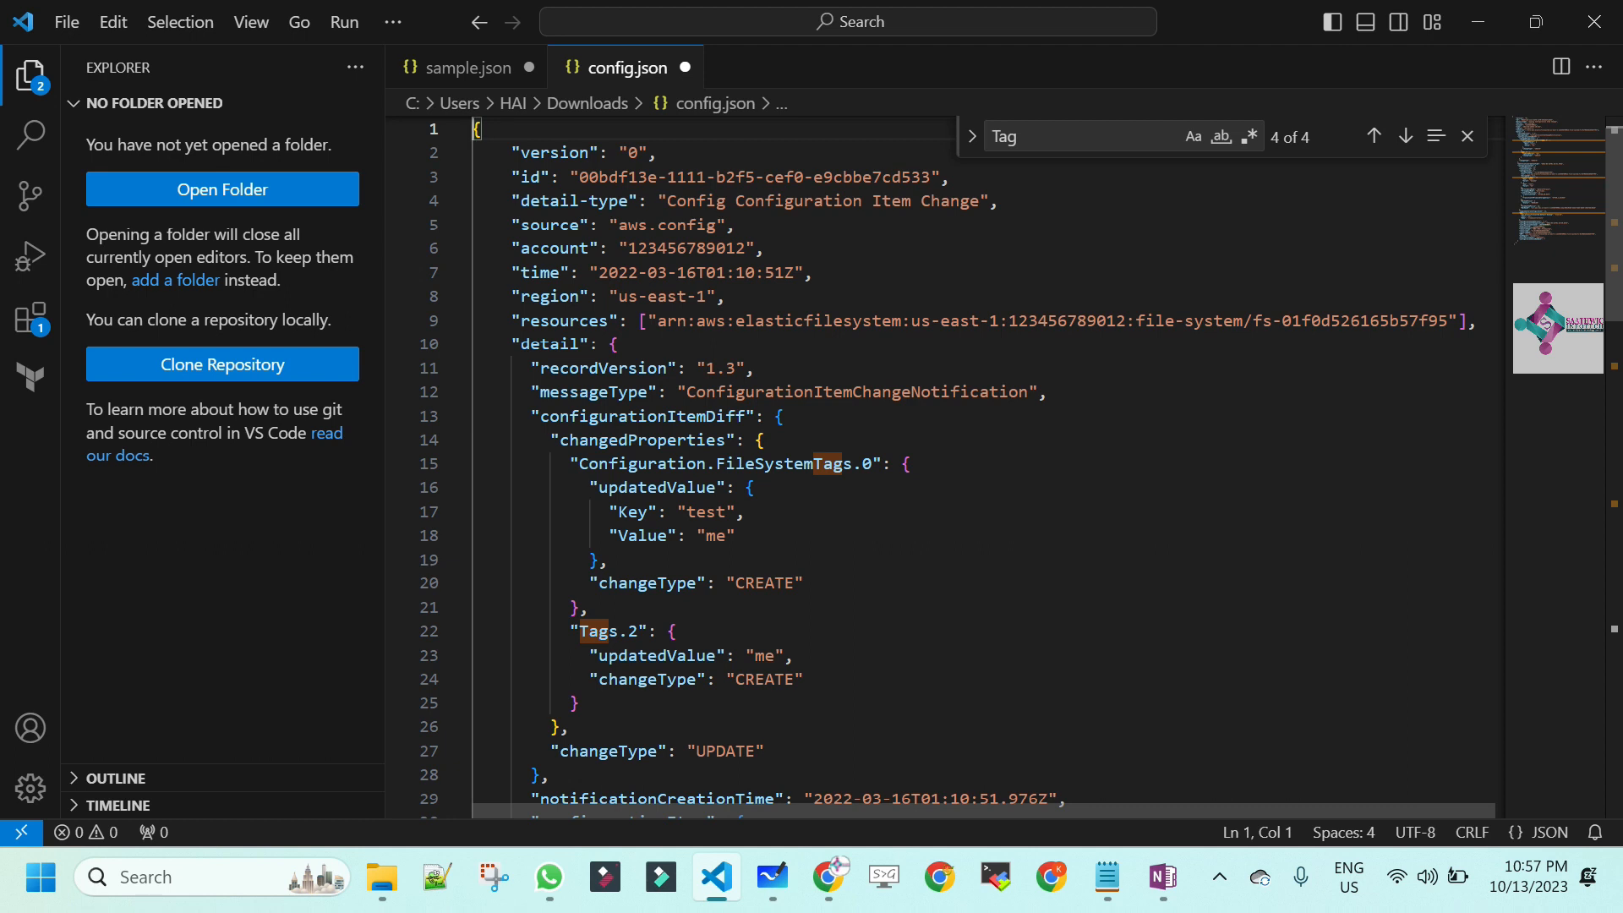
key("Down")
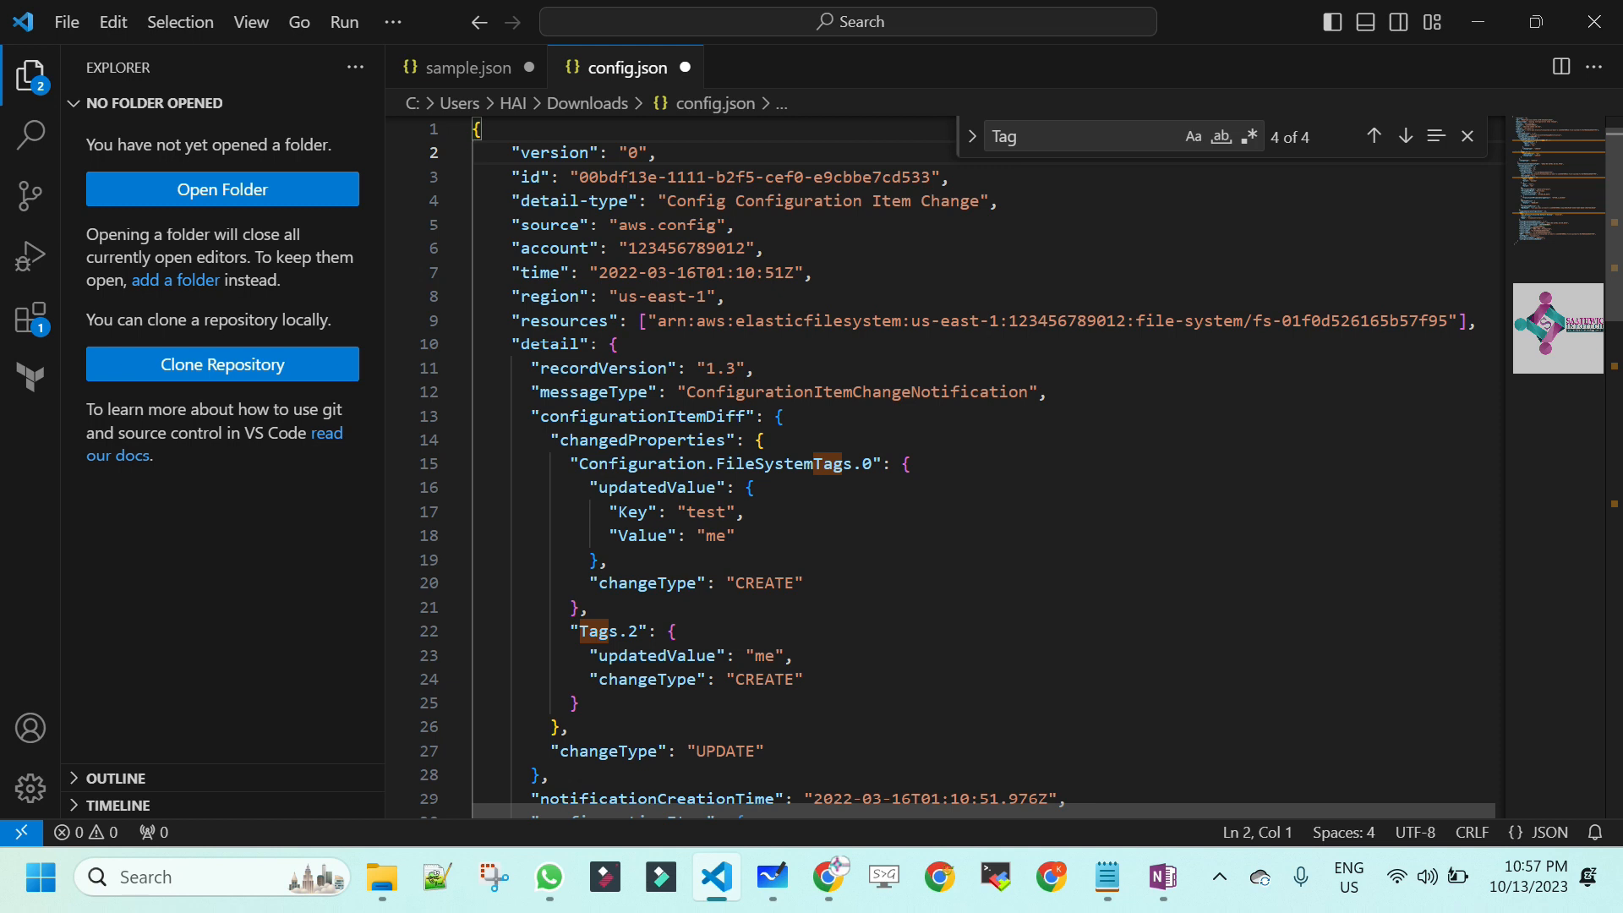
key("shift+End")
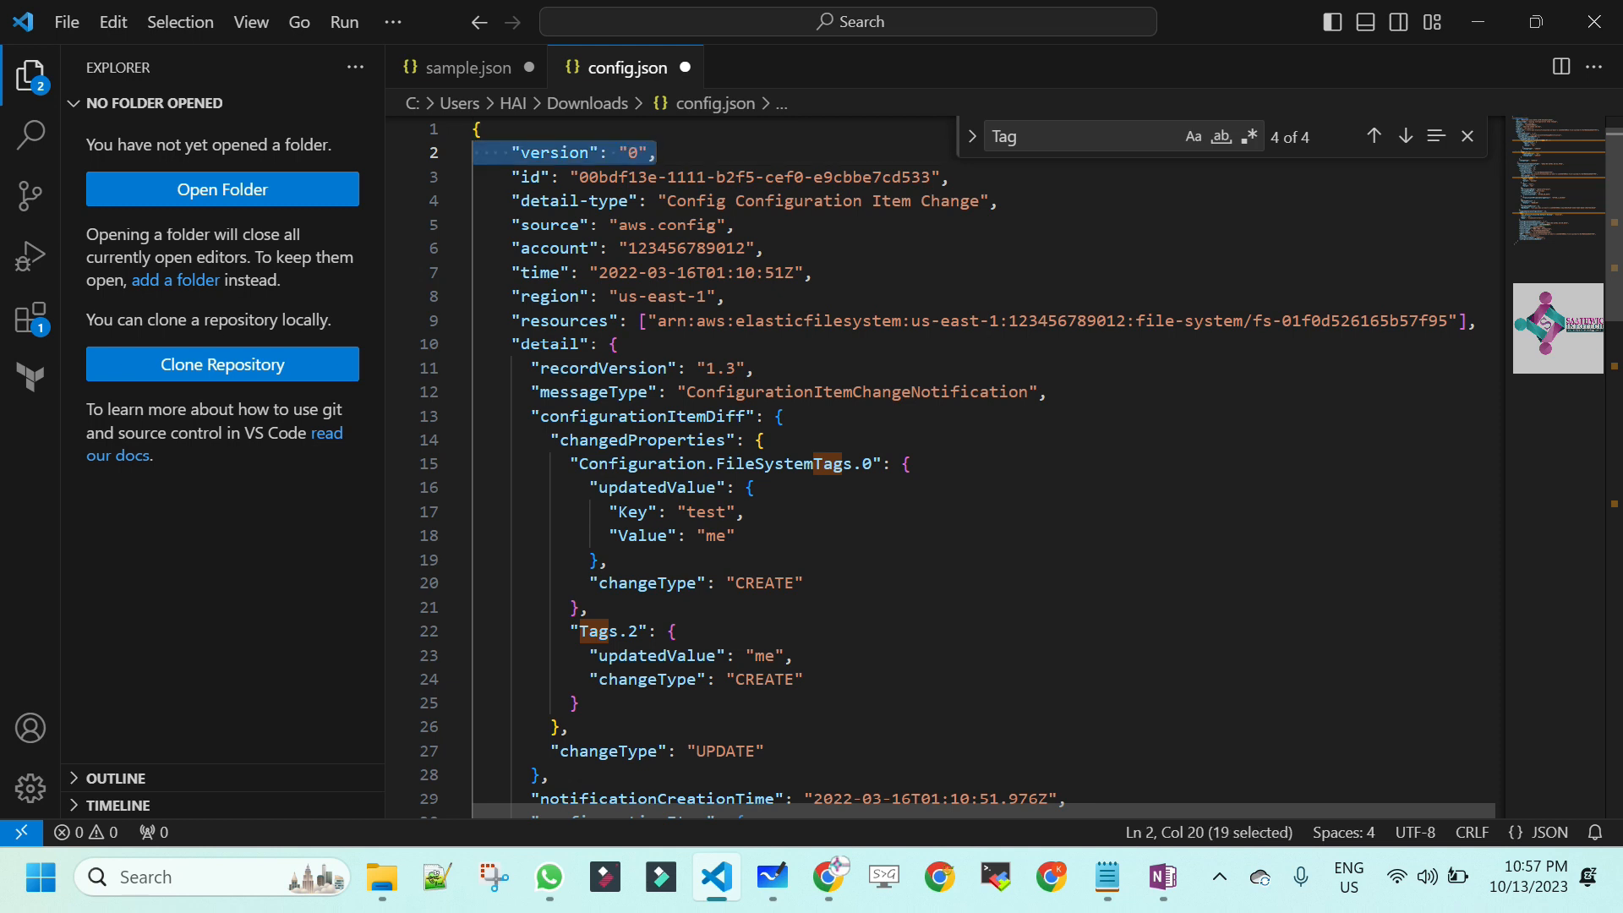
key("shift+Down")
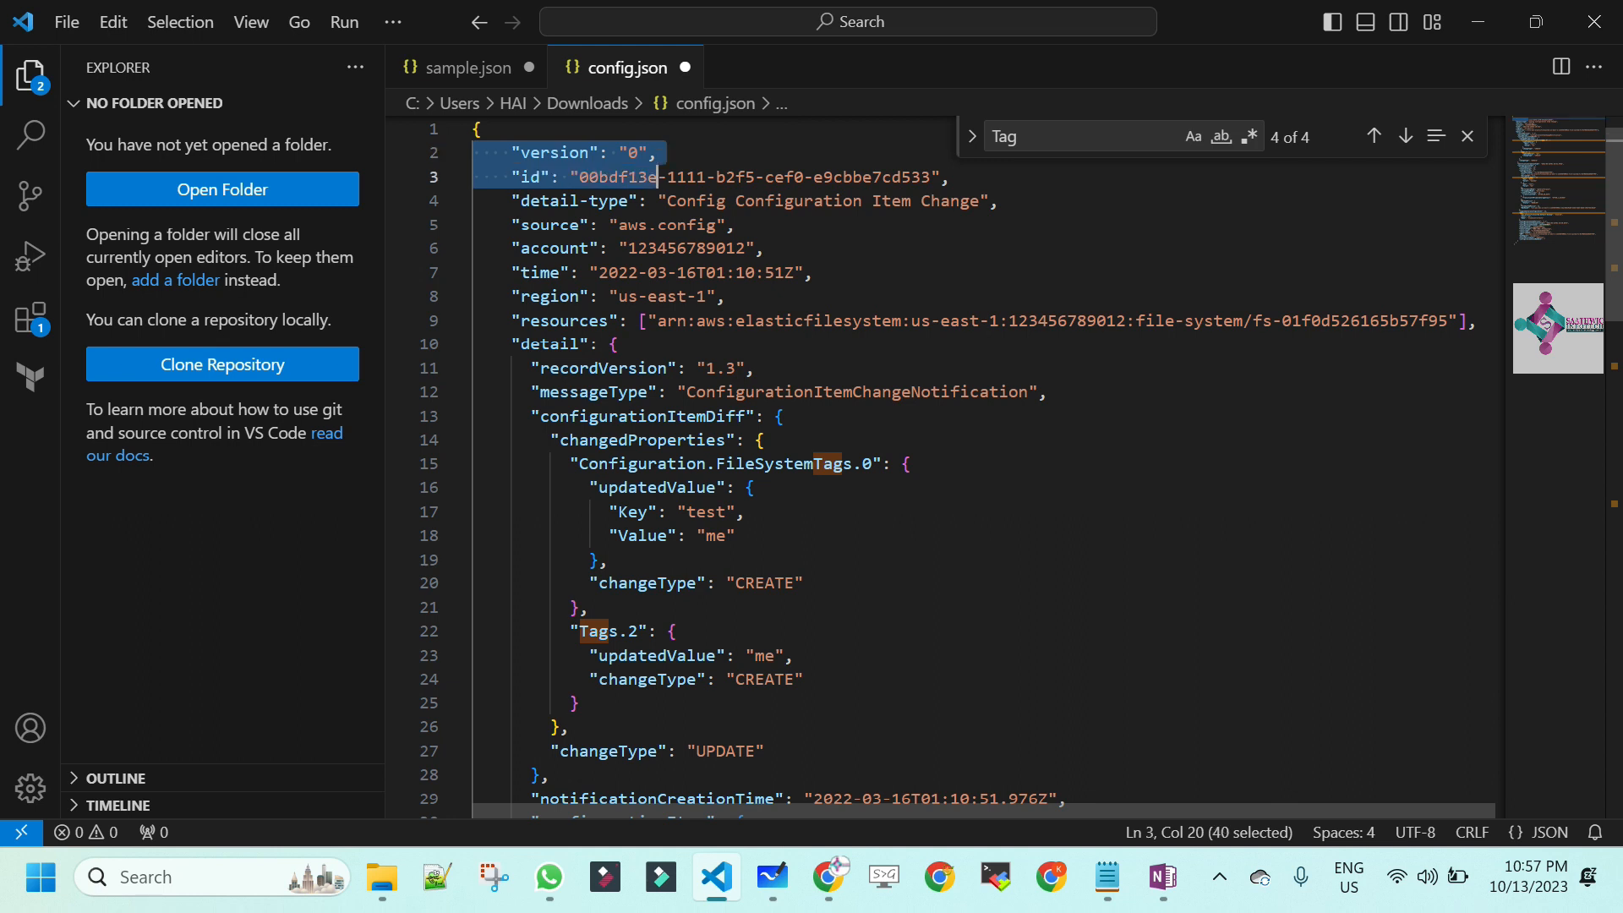
key("shift+Right")
key("shift+Right")
key("shift+Right")
key("shift+Right")
key("shift+Right")
key("shift+Right")
key("shift+Right")
key("shift+Right")
key("shift+Right")
key("shift+Right")
key("shift+Right")
key("shift+Right")
key("shift+Right")
key("shift+Right")
key("shift+Right")
key("shift+Right")
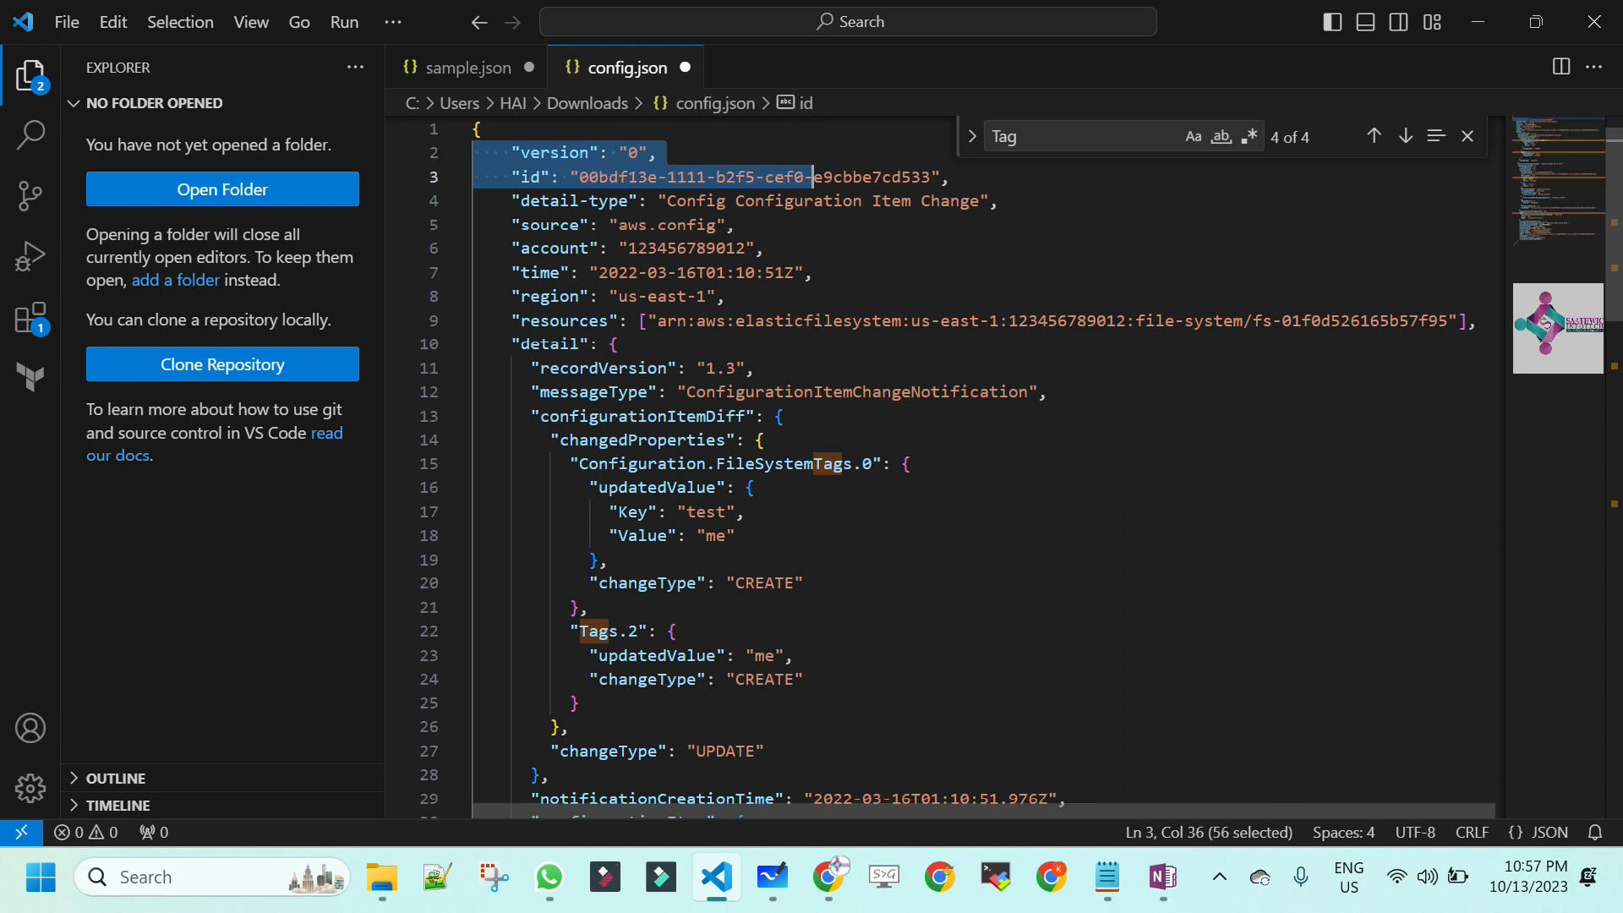
key("shift+Right")
key("shift+Right")
key("shift+Right")
key("shift+Right")
key("shift+Right")
key("shift+Right")
key("shift+Right")
key("shift+Right")
key("shift+Right")
key("shift+Right")
key("shift+Right")
key("shift+Right")
key("shift+Right")
key("shift+Right")
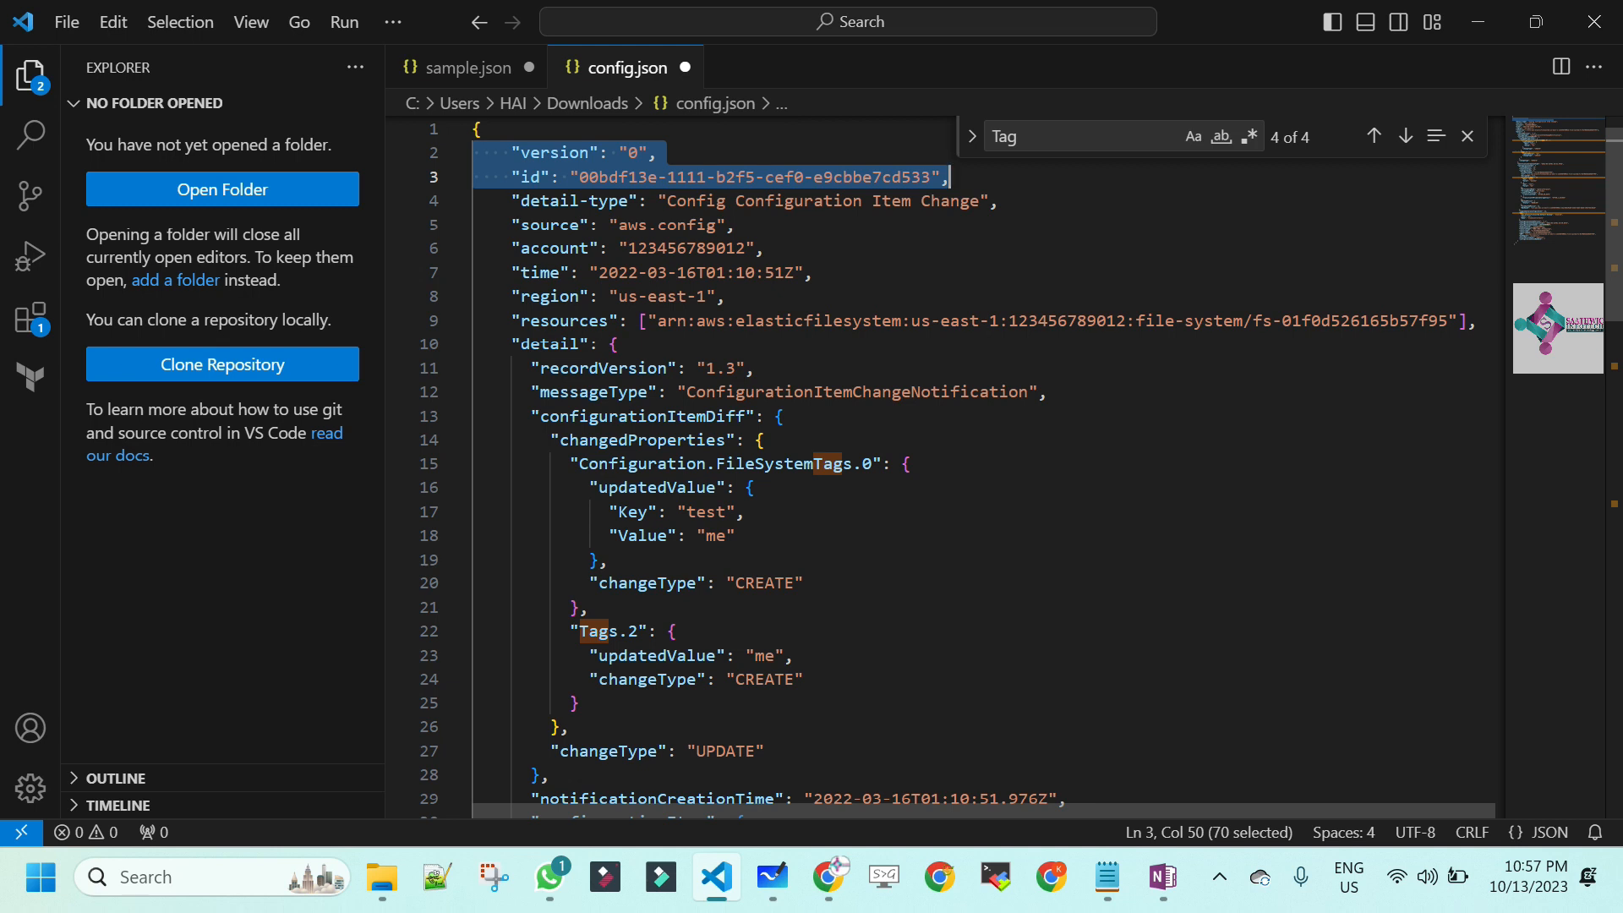
key("Delete")
key("Delete")
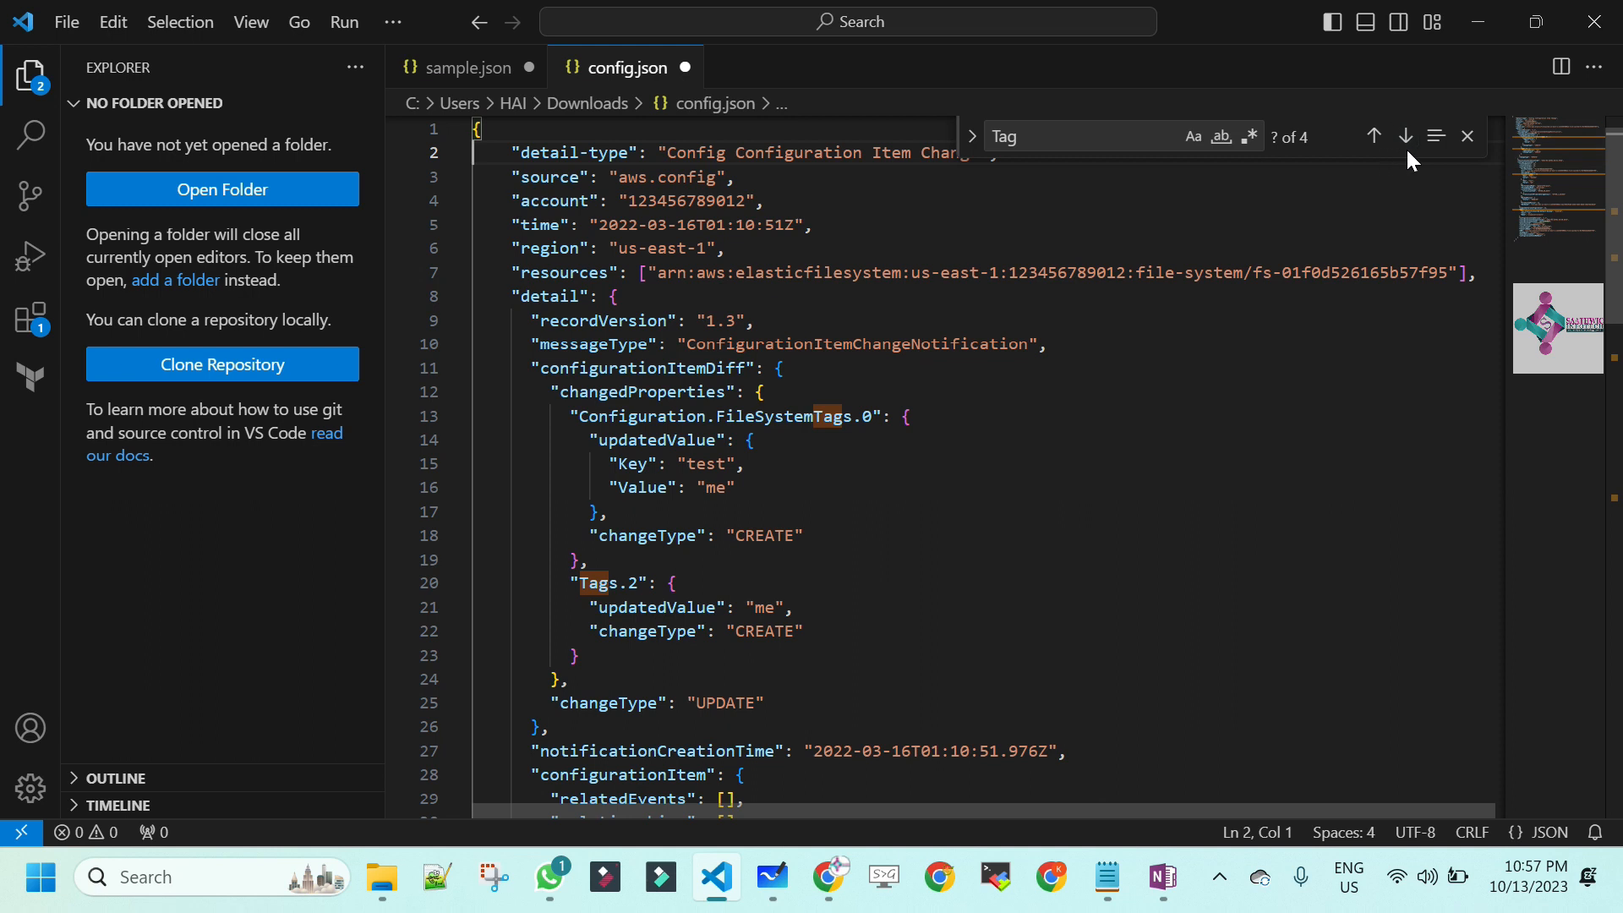
left_click(1467, 137)
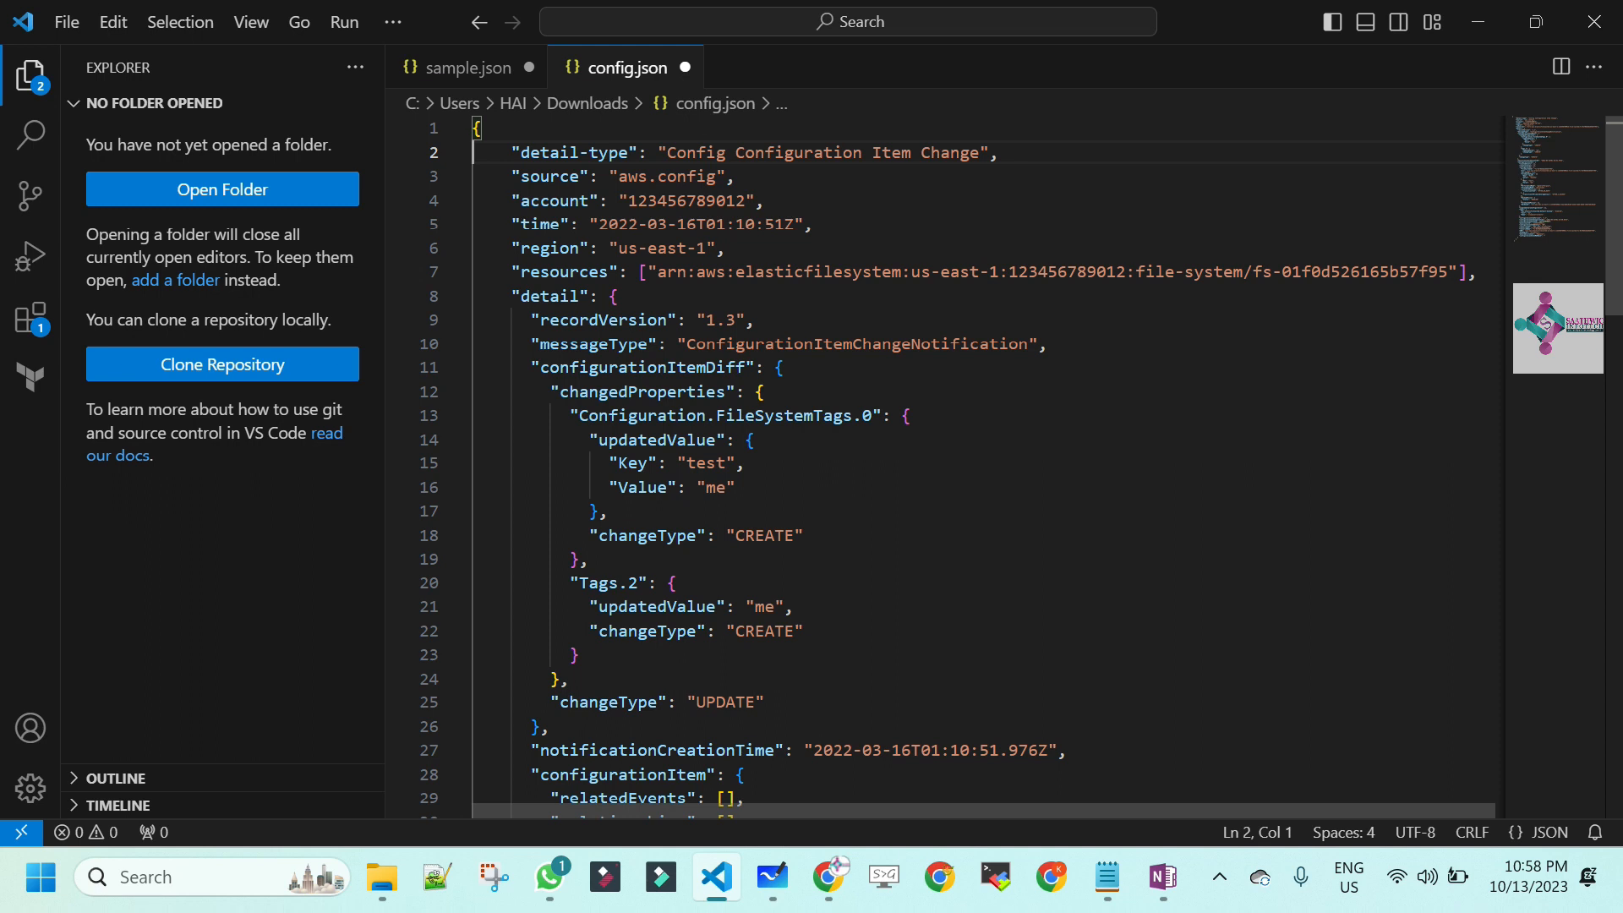
- Delete the time line between the account and region entries in config.json
left_click_drag(1000, 152, 618, 153)
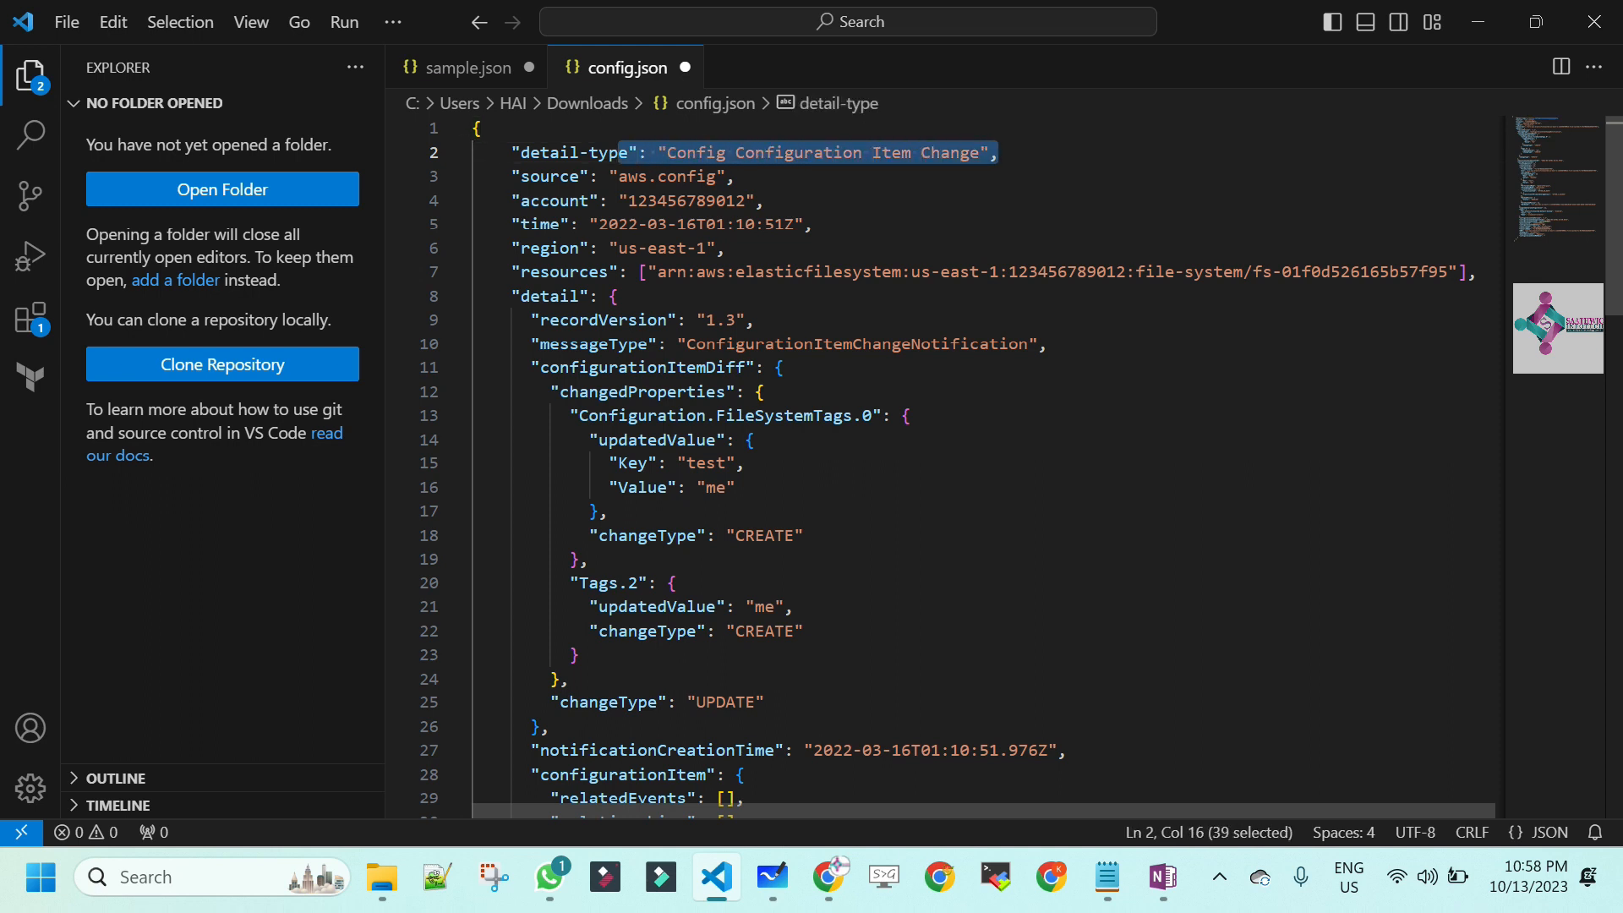
left_click(735, 176)
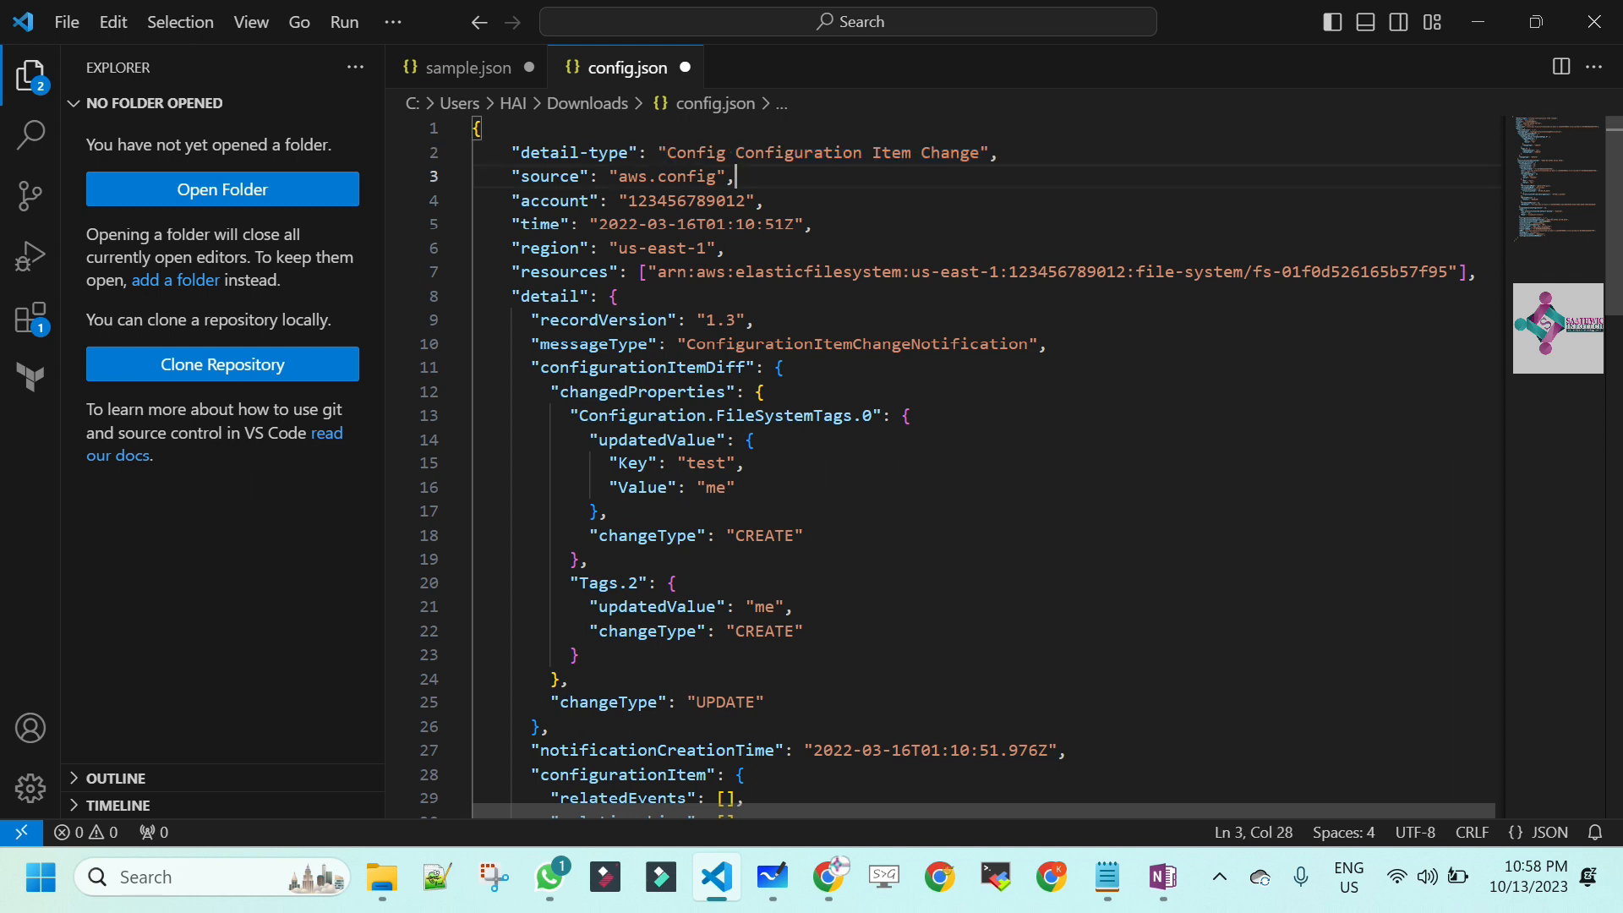
left_click_drag(736, 176, 658, 176)
left_click_drag(530, 152, 519, 176)
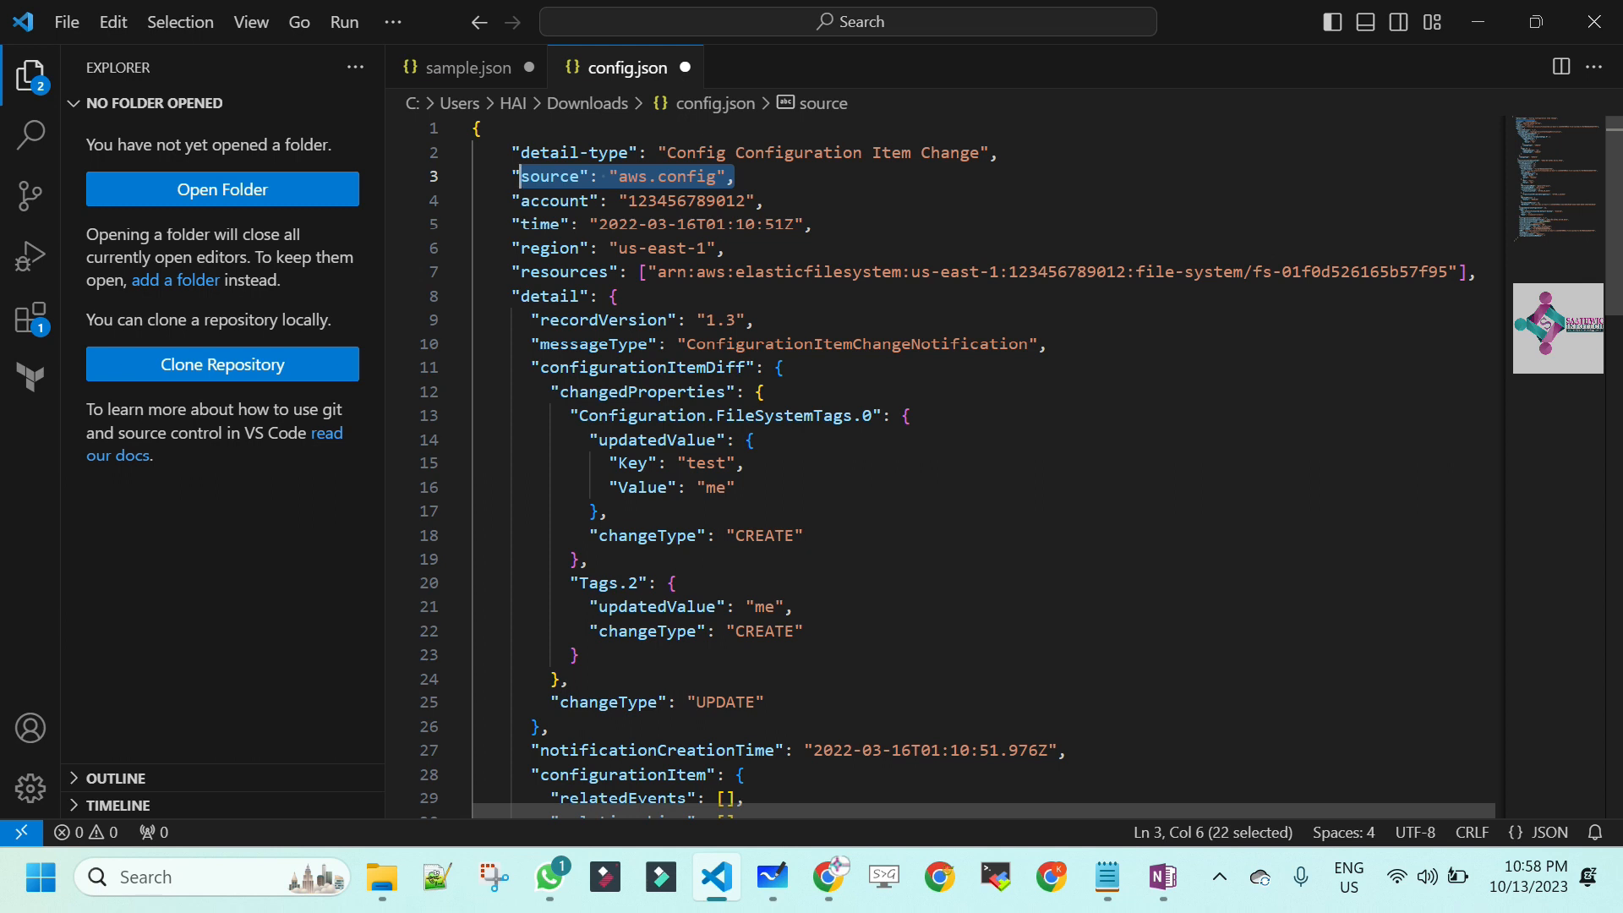
left_click(512, 201)
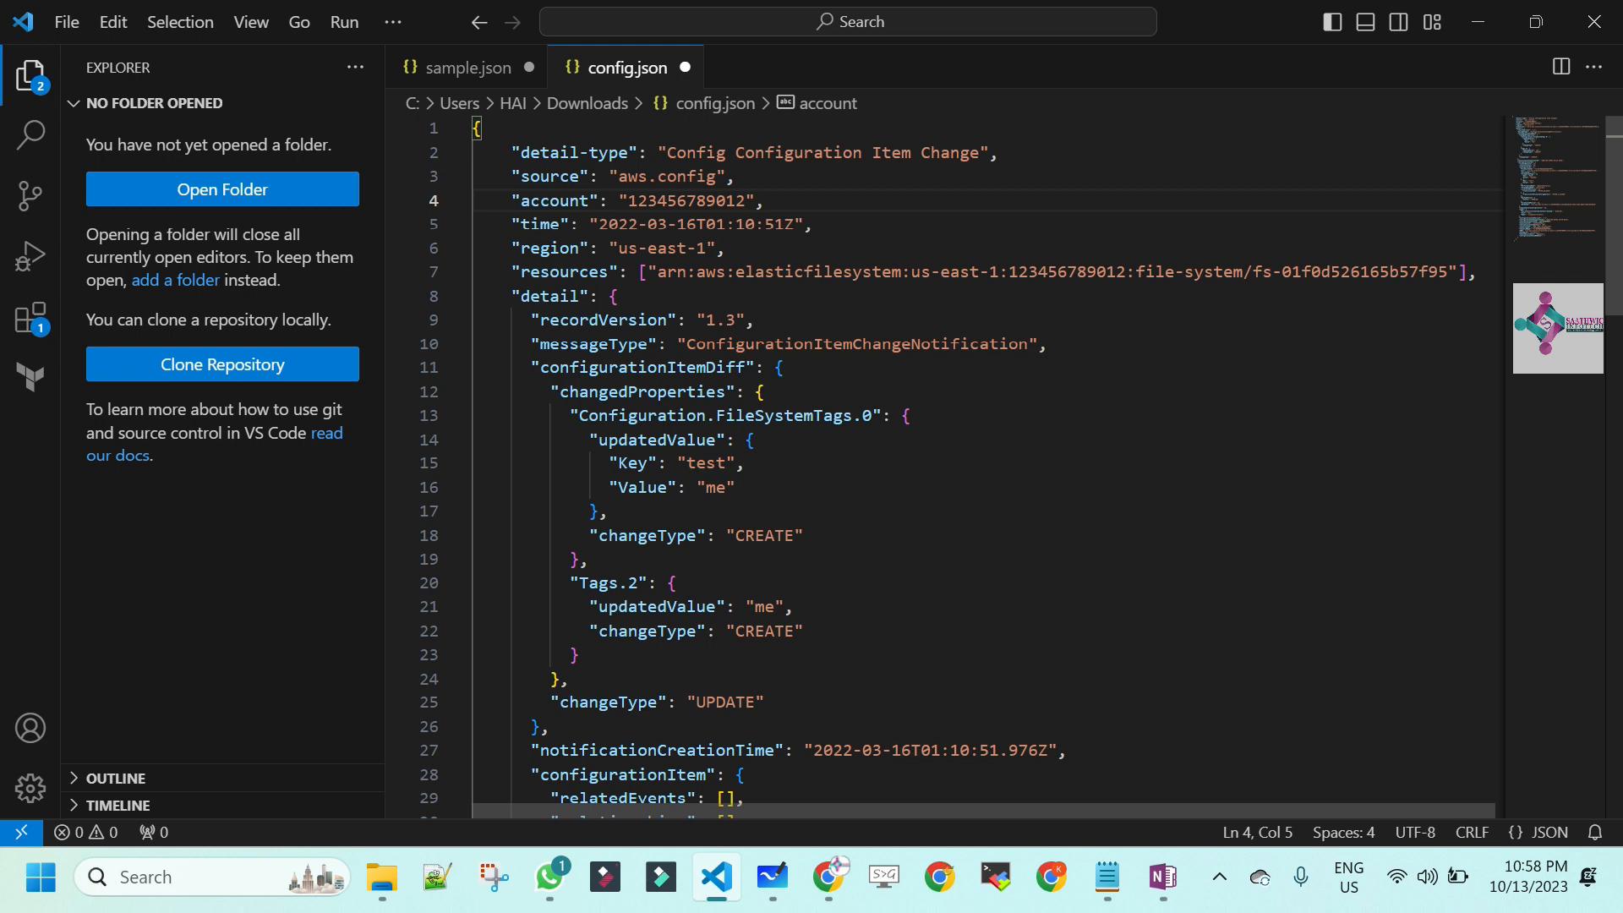
left_click_drag(512, 201, 765, 224)
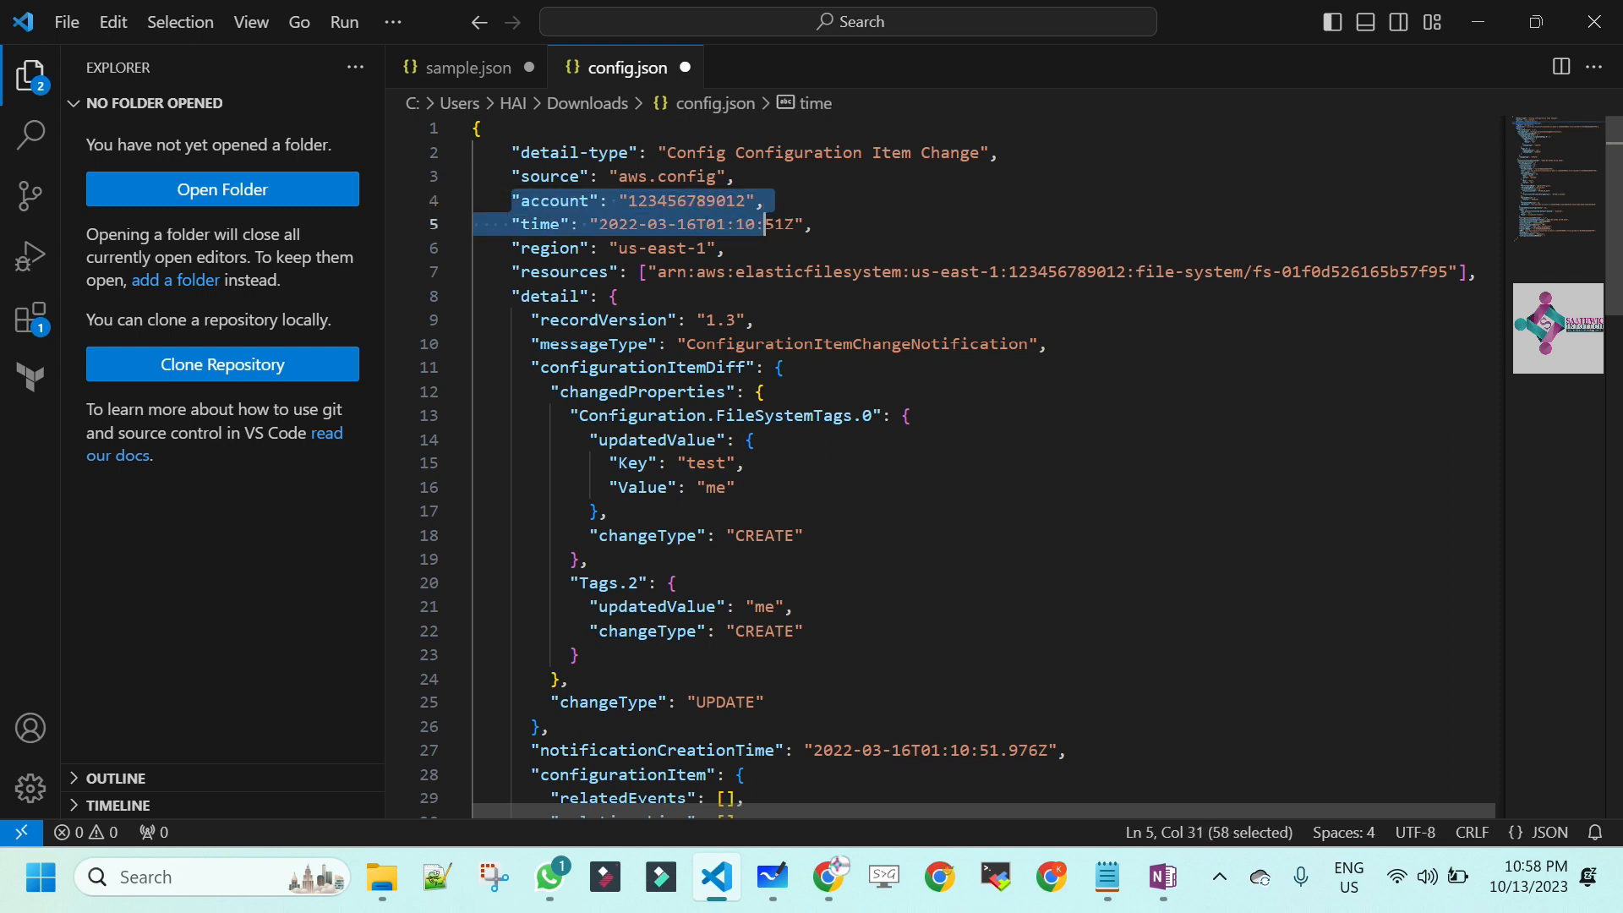
key("shift+Up")
key("Down")
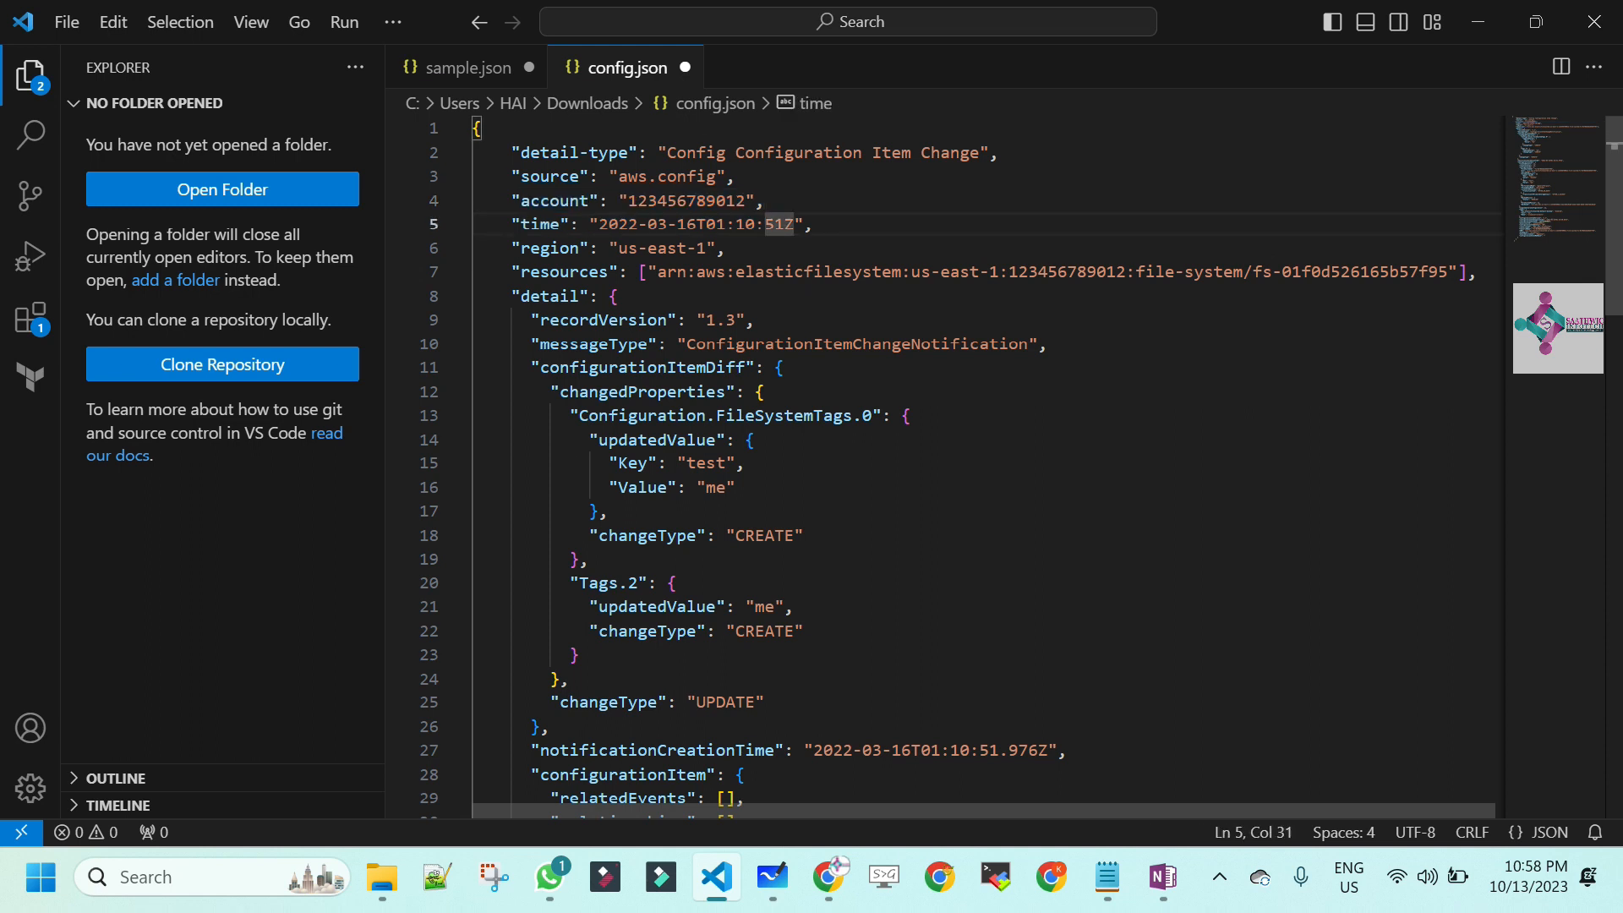
key("Home")
key("shift+End")
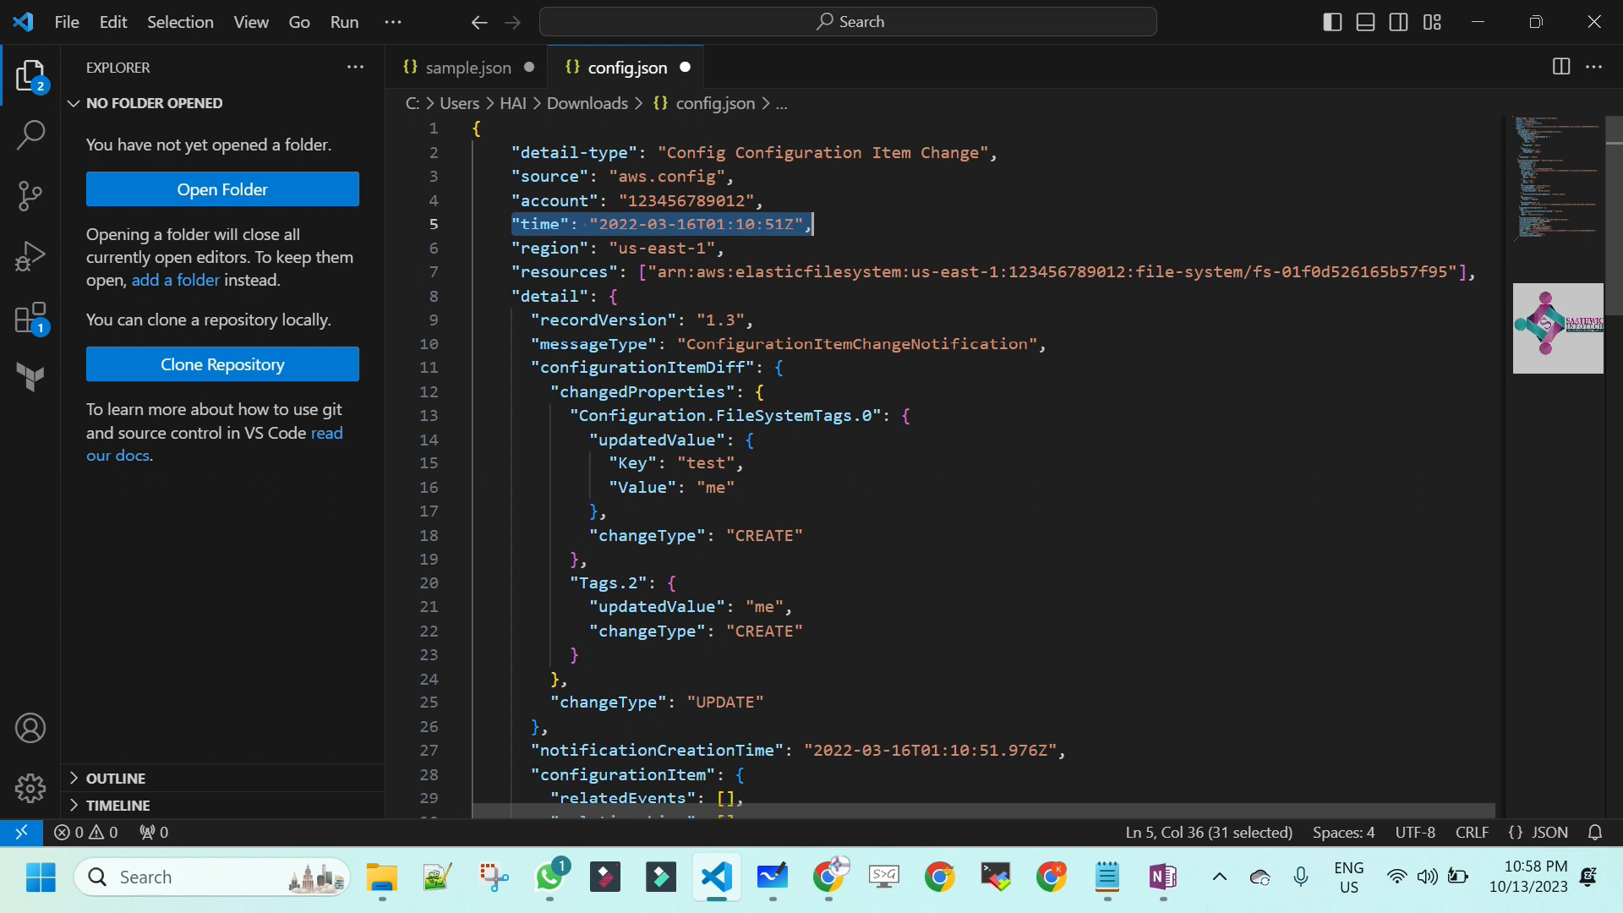
key("shift+Down")
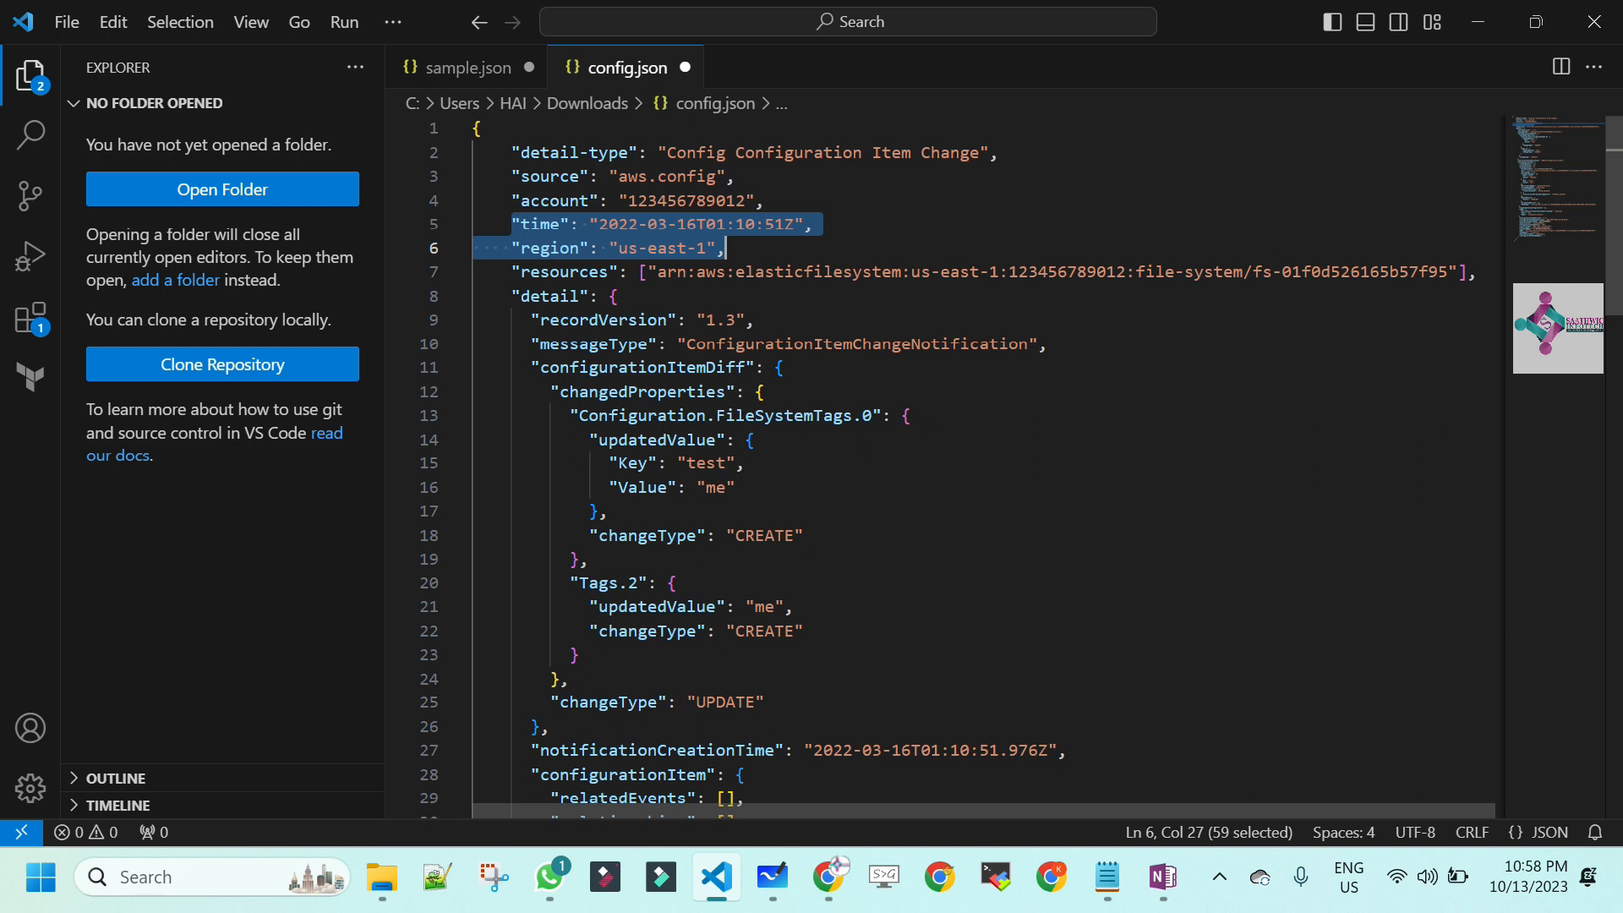
key("shift+Up")
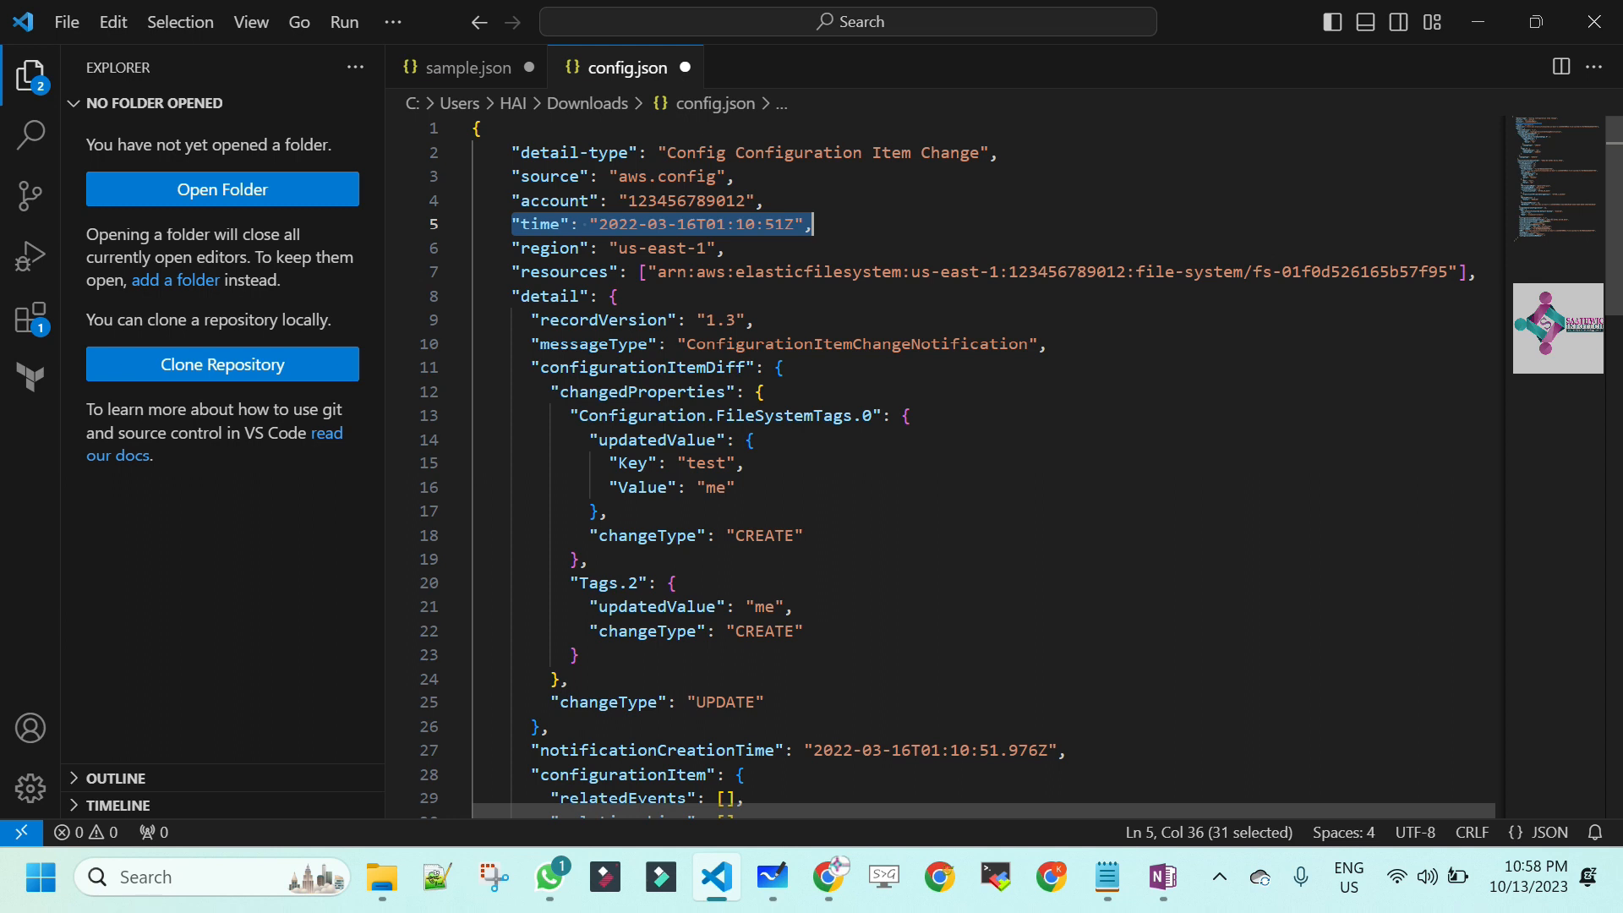
key("Delete")
key("Delete")
key("Delete")
key("Delete")
key("Delete")
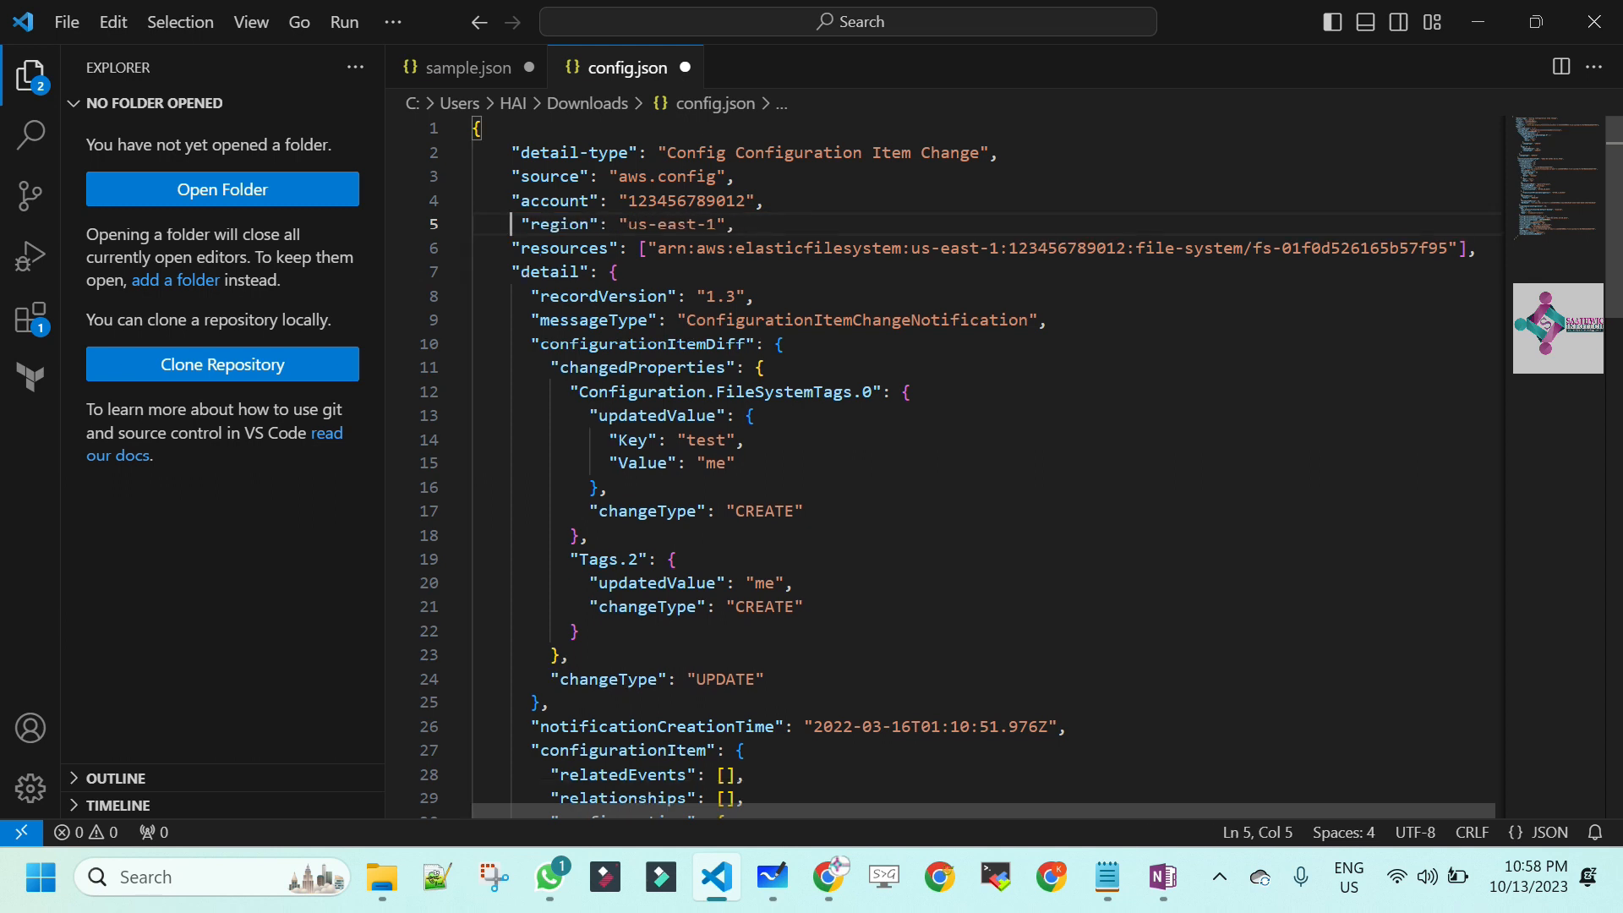
- Delete the whole resources line above the detail block, leaving no blank line
key("Down")
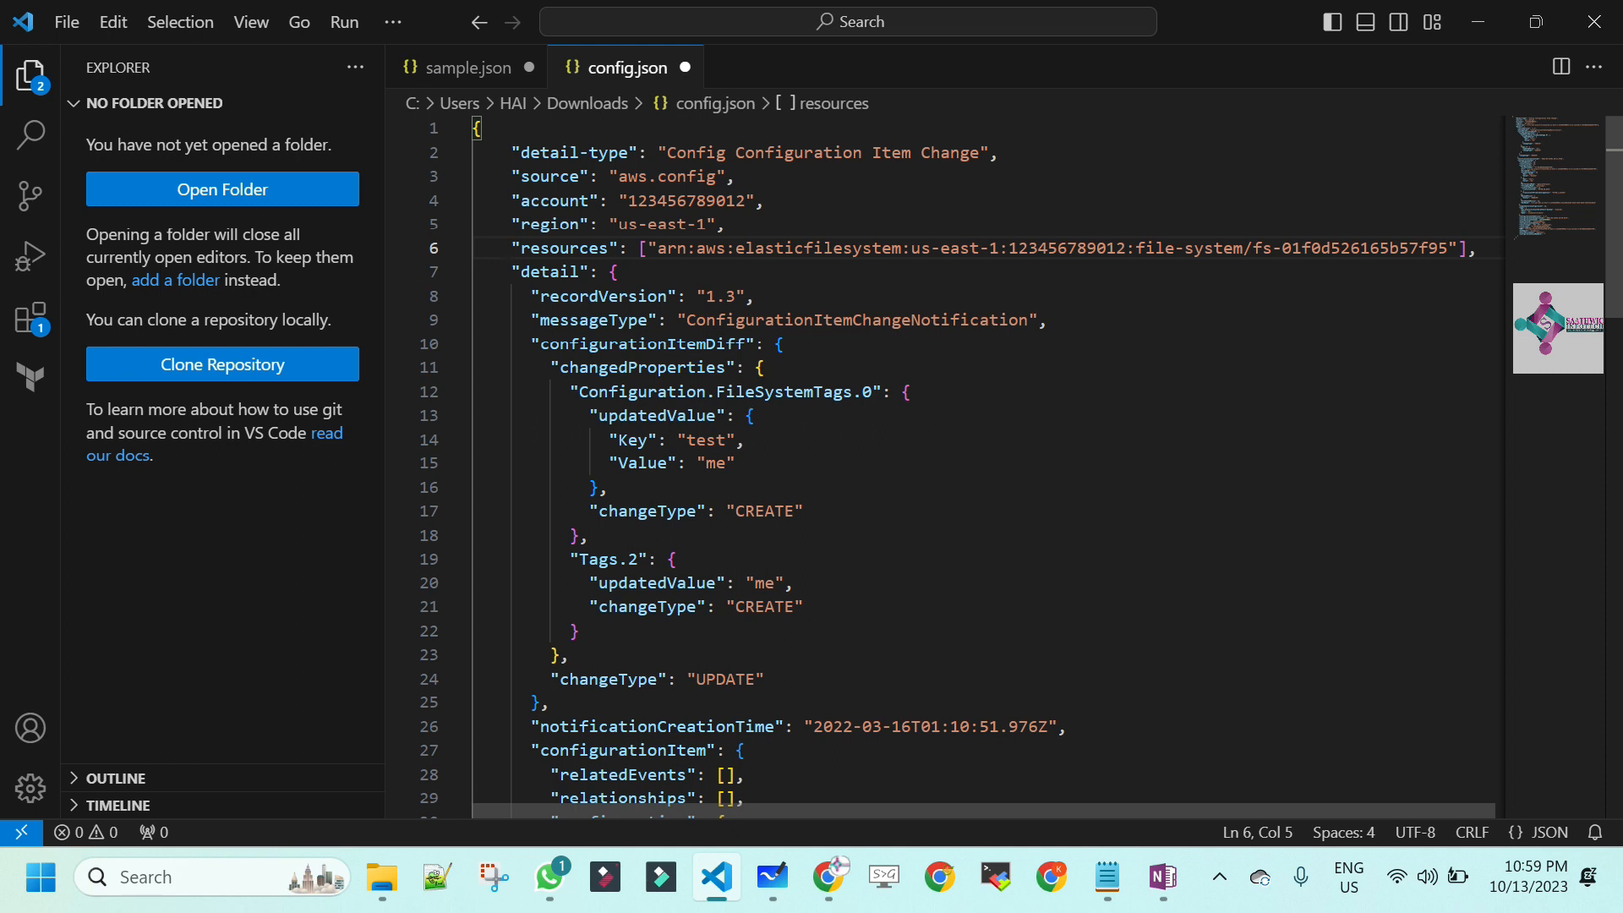
double_click(1365, 249)
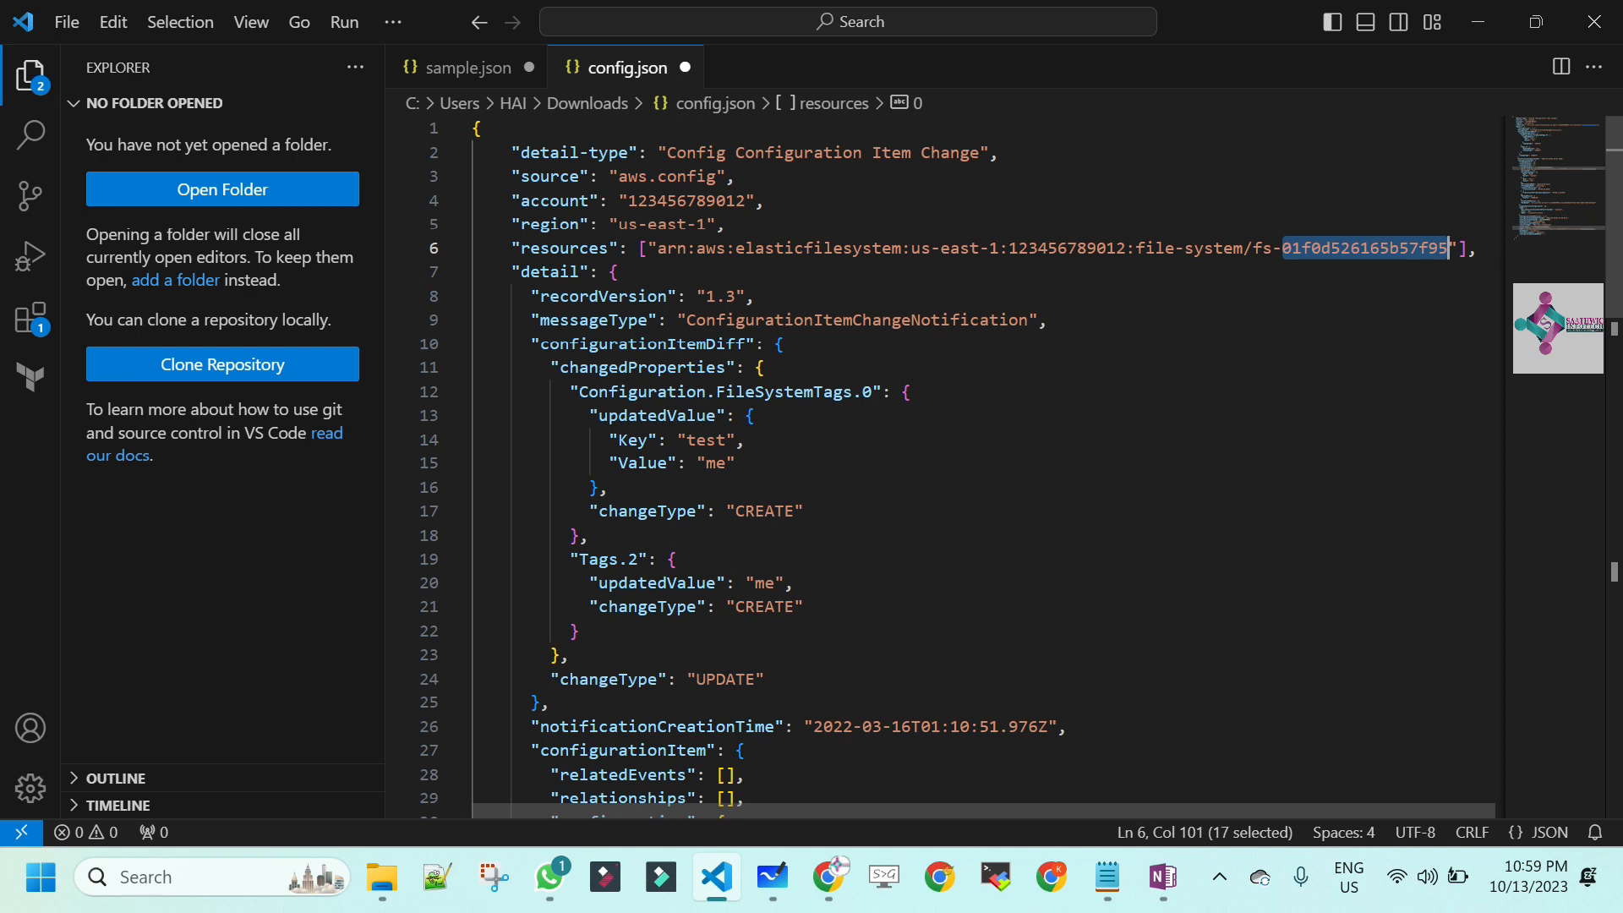
left_click(501, 249)
key("shift+End")
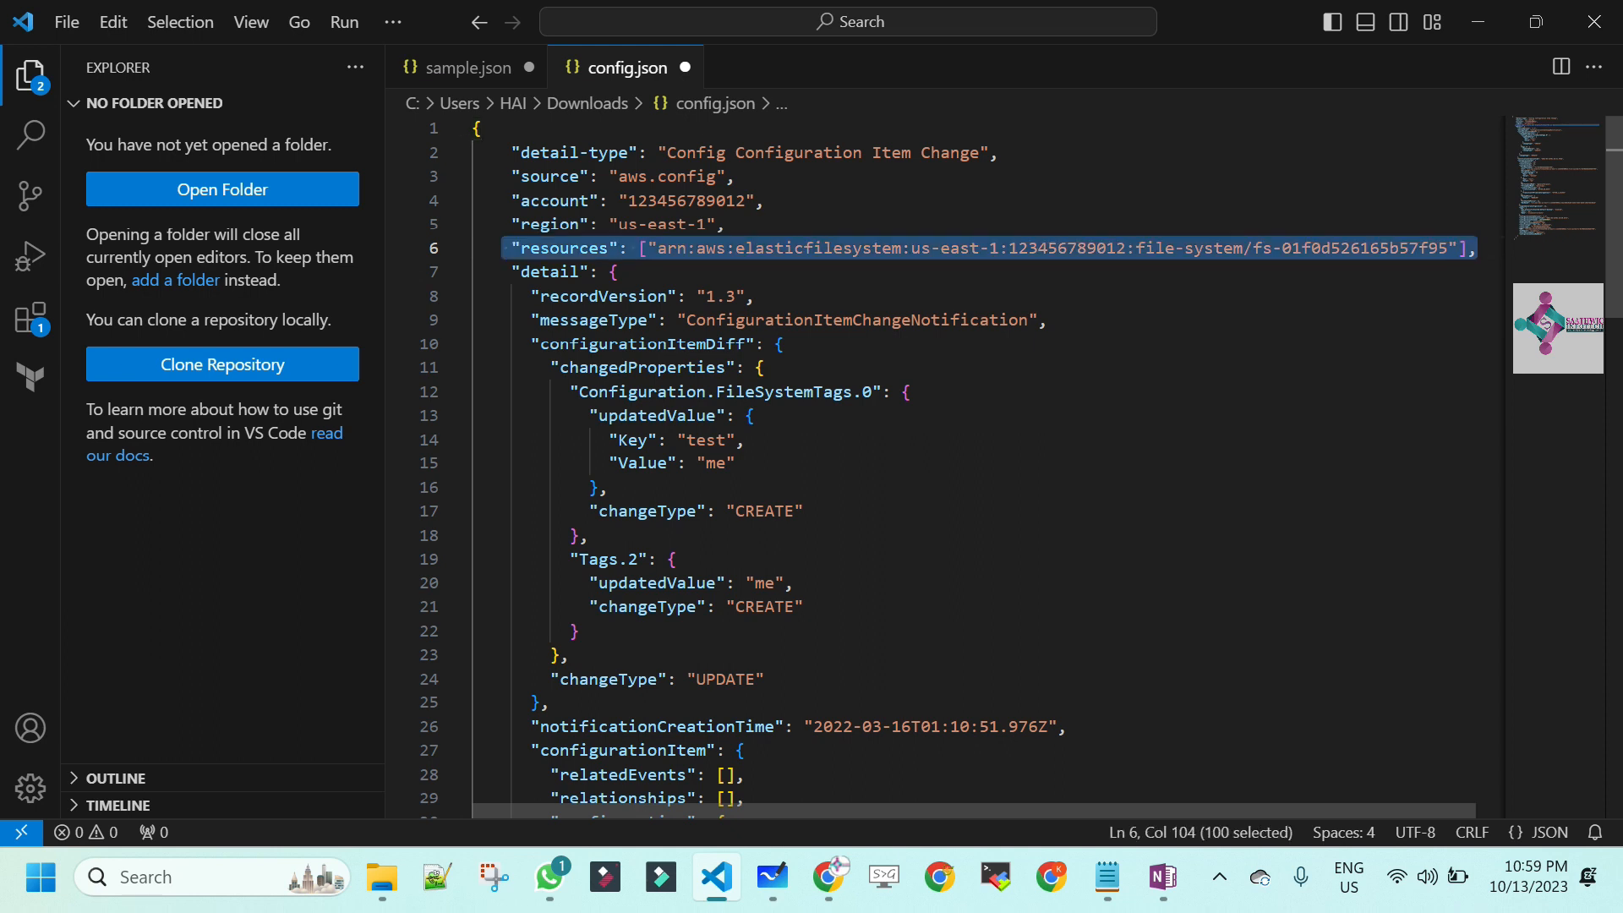
key("BackSpace")
key("Delete")
key("Delete")
key("Delete")
key("Delete")
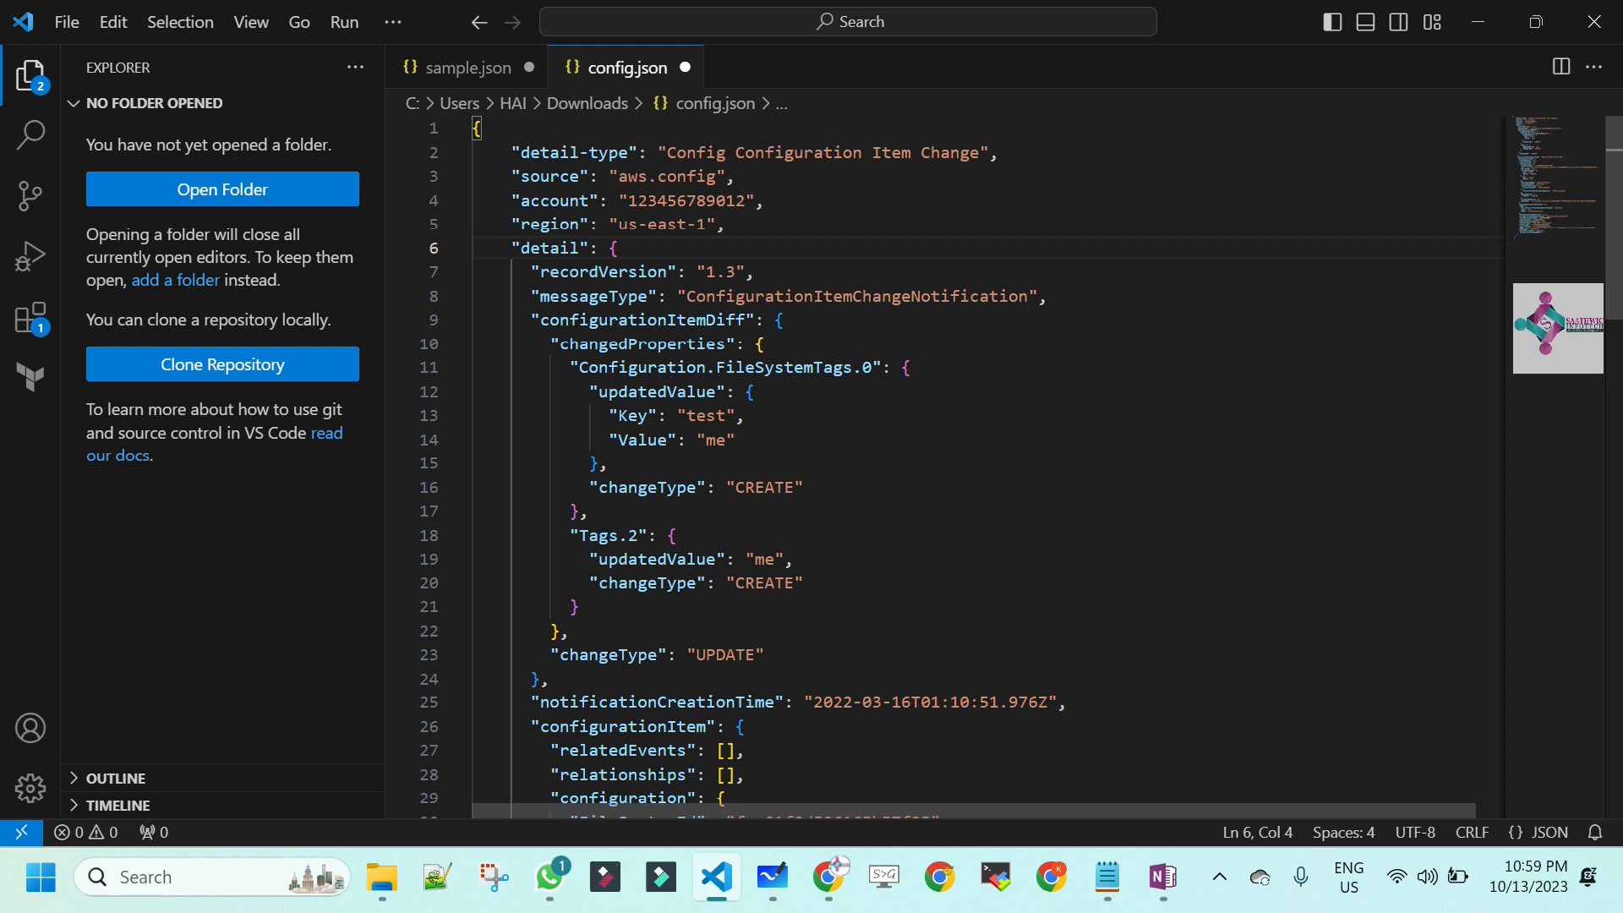
- Delete the recordVersion line from the detail block so that it starts with messageType
left_click(531, 272)
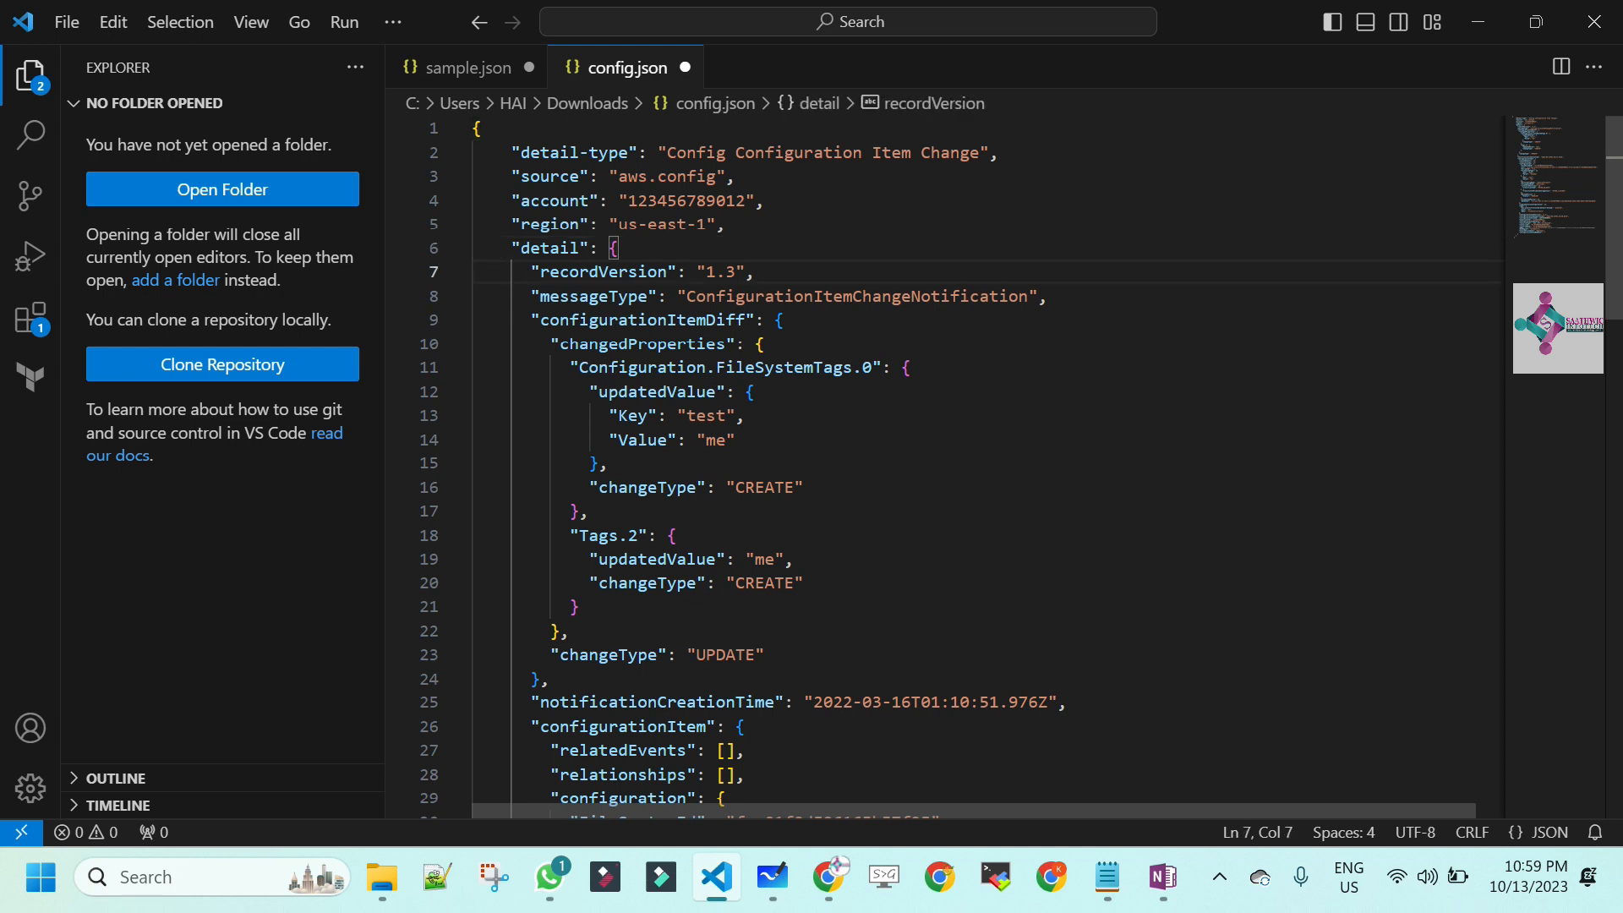
key("shift+End")
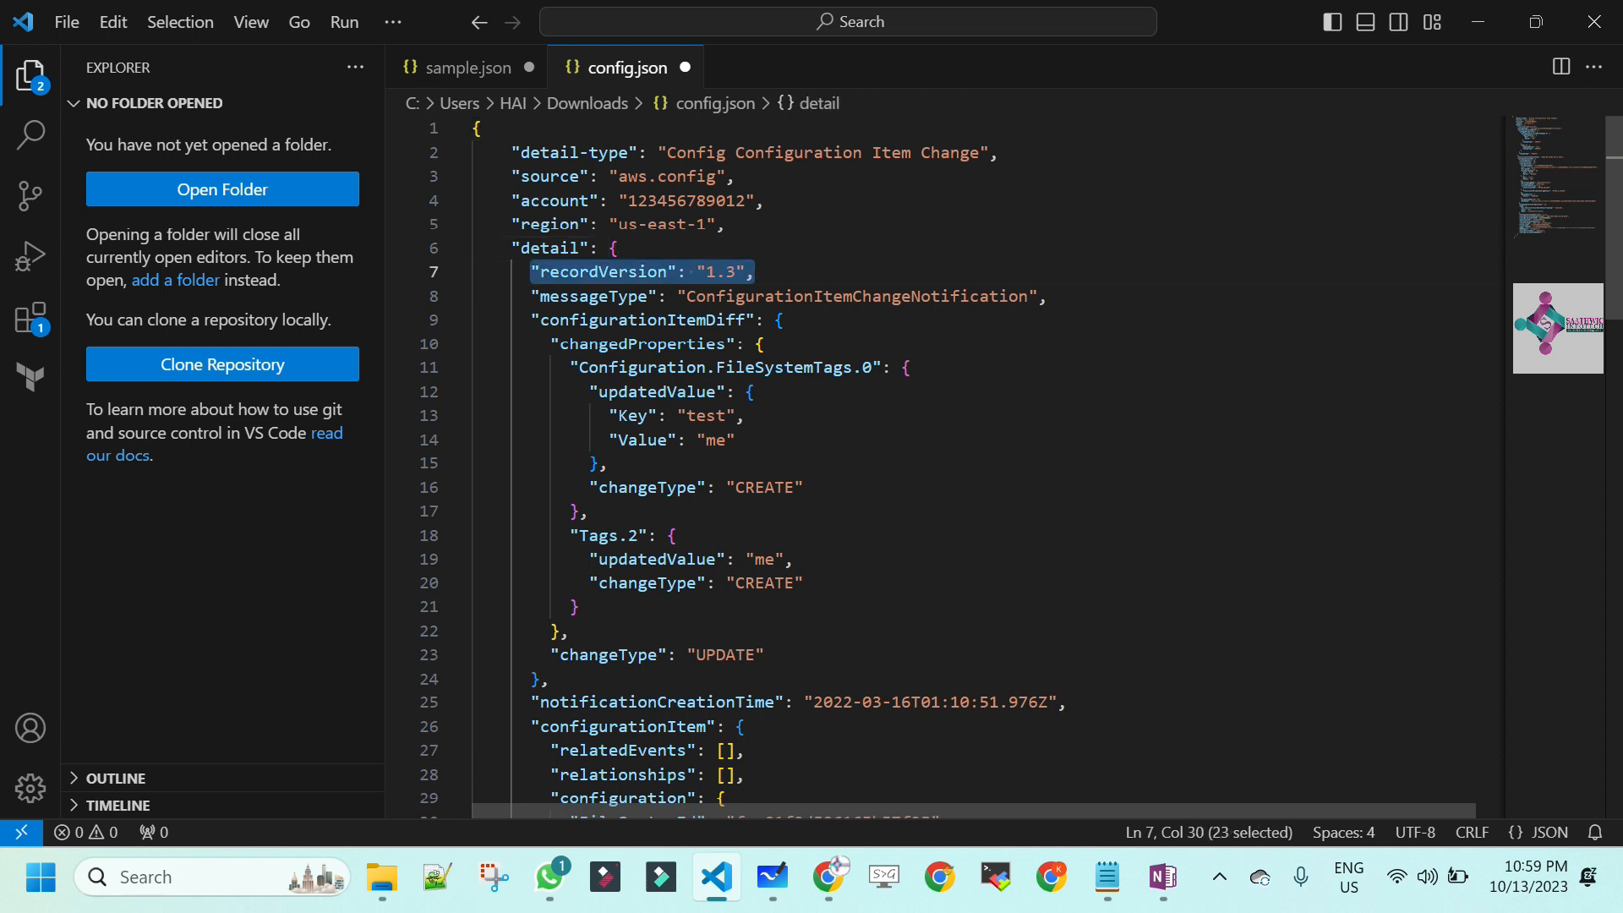
key("BackSpace")
key("Home")
key("shift+End")
key("BackSpace")
key("Delete")
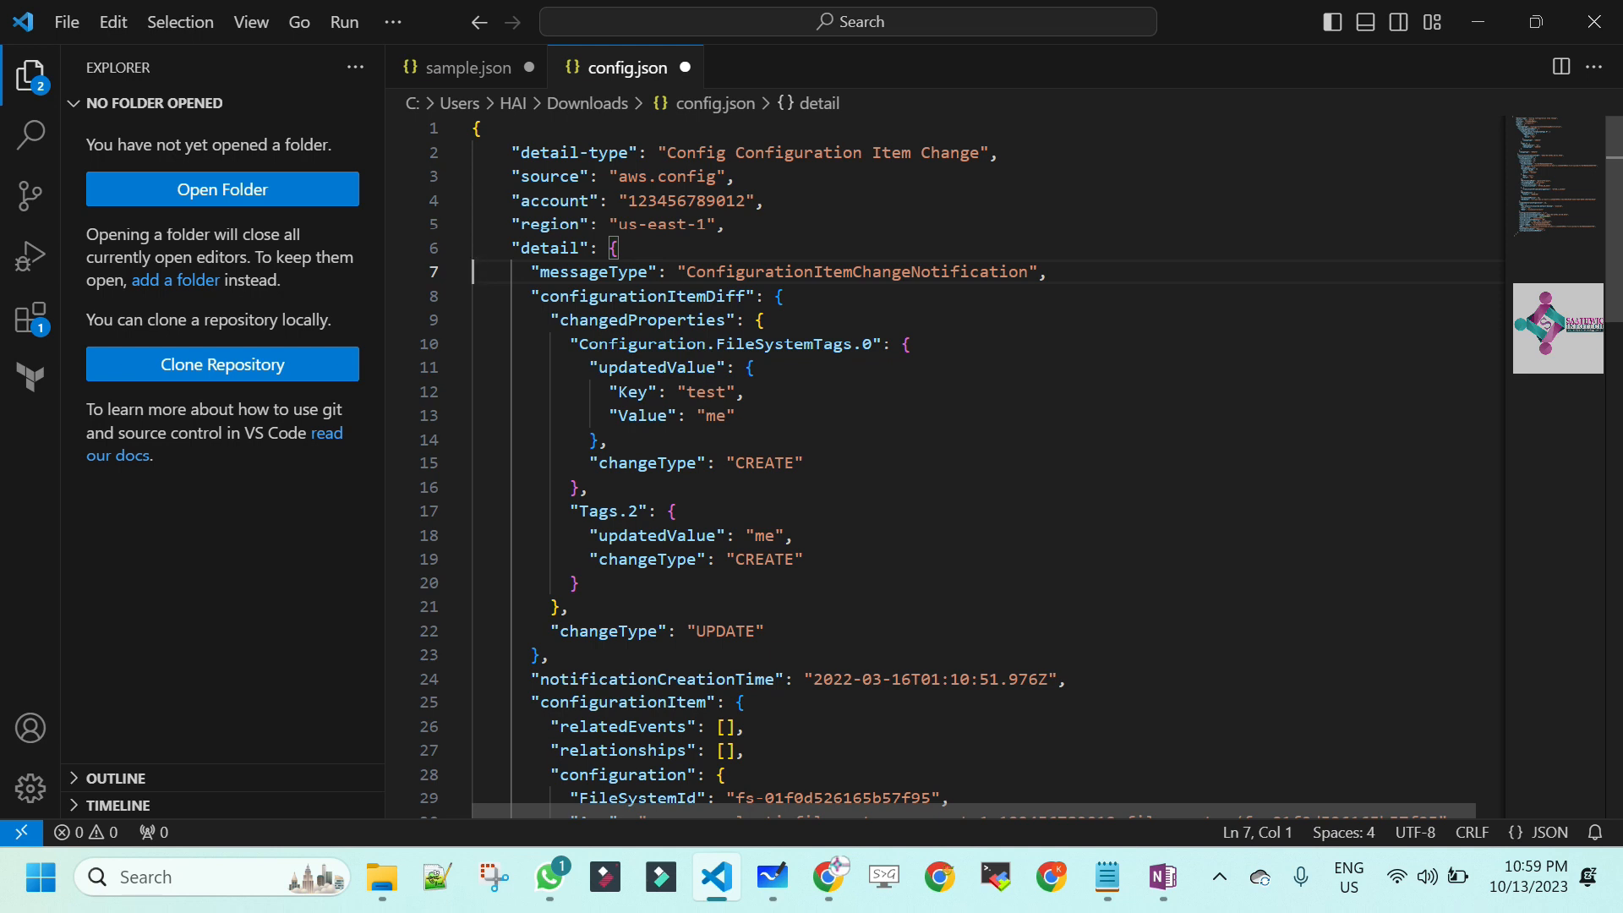
- Look through the configurationItemDiff and configurationItem blocks of the detail section in config.json
left_click(863, 344)
key("Down")
key("Down")
key("Down")
key("Down")
key("Down")
key("Down")
key("Down")
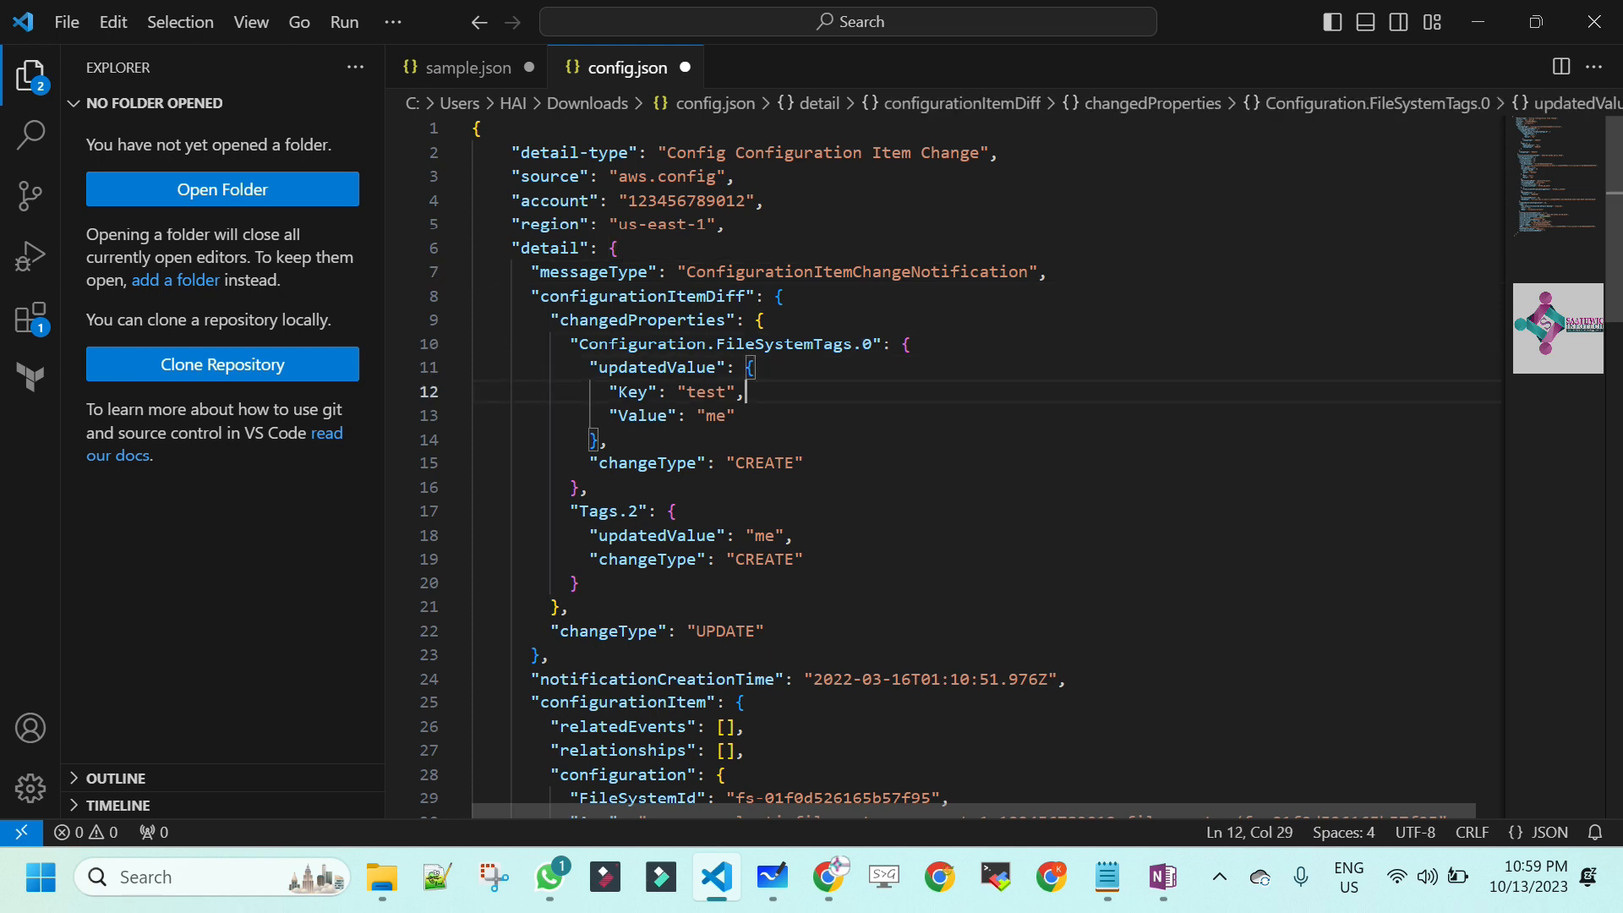
key("Down")
key("Down")
key("Down")
key("Down")
key("Down")
key("Down")
key("Down")
key("Down")
key("Down")
key("Down")
key("Down")
key("Down")
key("Down")
key("Down")
key("Down")
key("Down")
key("Down")
key("Down")
key("Down")
key("Down")
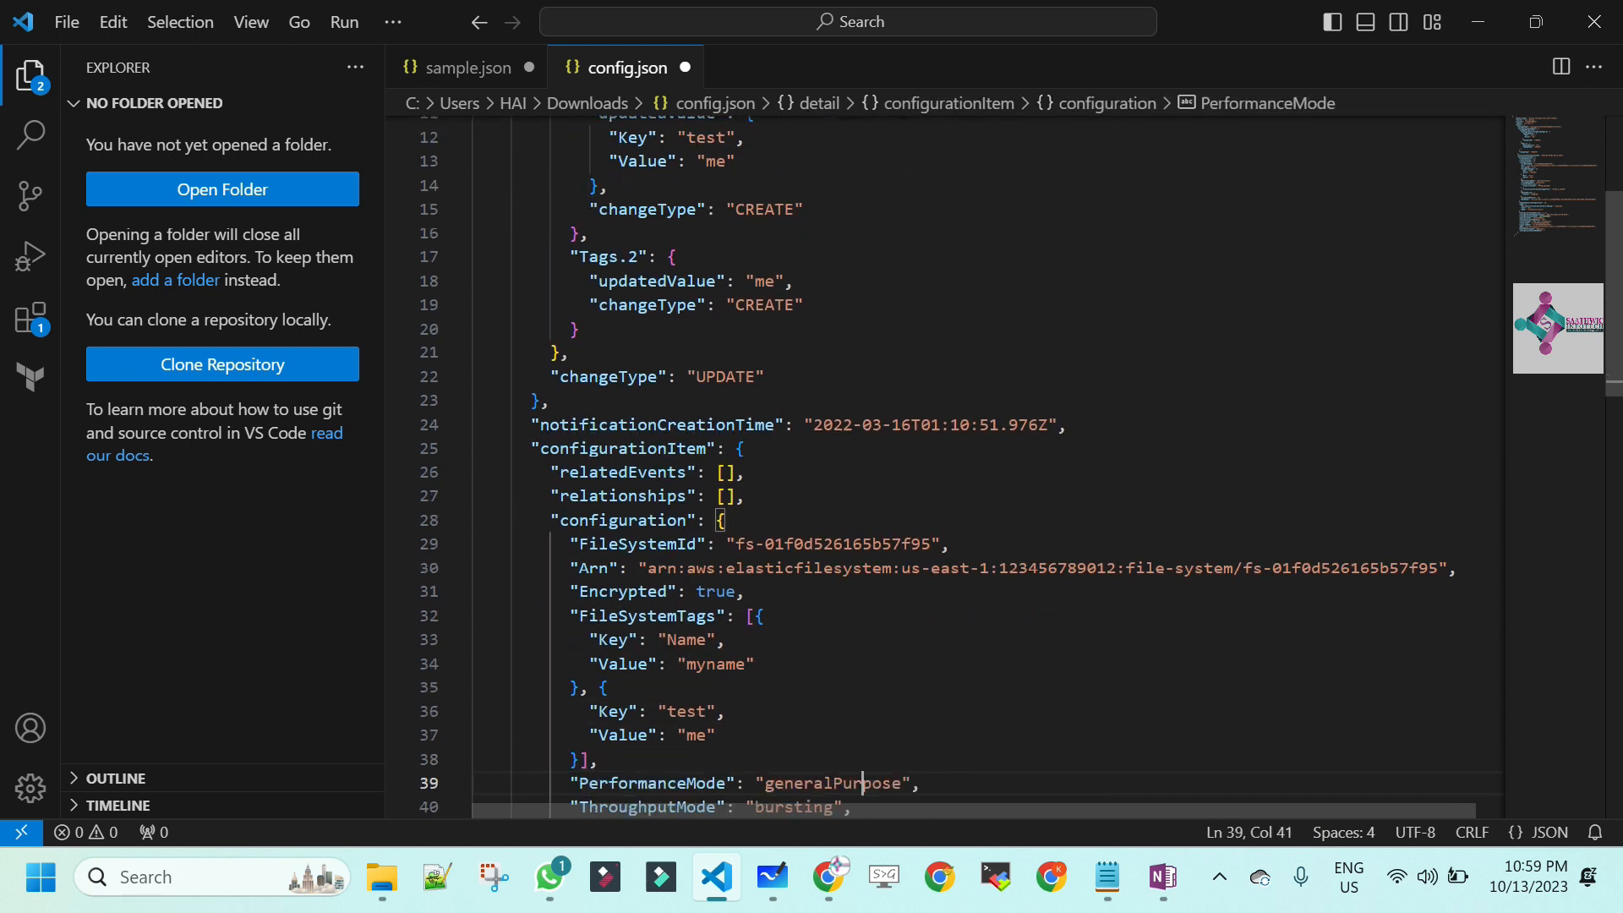
key("Up")
key("Up")
key("Up")
key("Up")
key("Up")
key("Up")
key("Up")
key("Up")
key("Up")
key("Up")
key("Up")
key("Up")
key("Up")
key("Up")
key("Up")
key("Up")
key("Up")
key("Up")
key("Up")
key("Up")
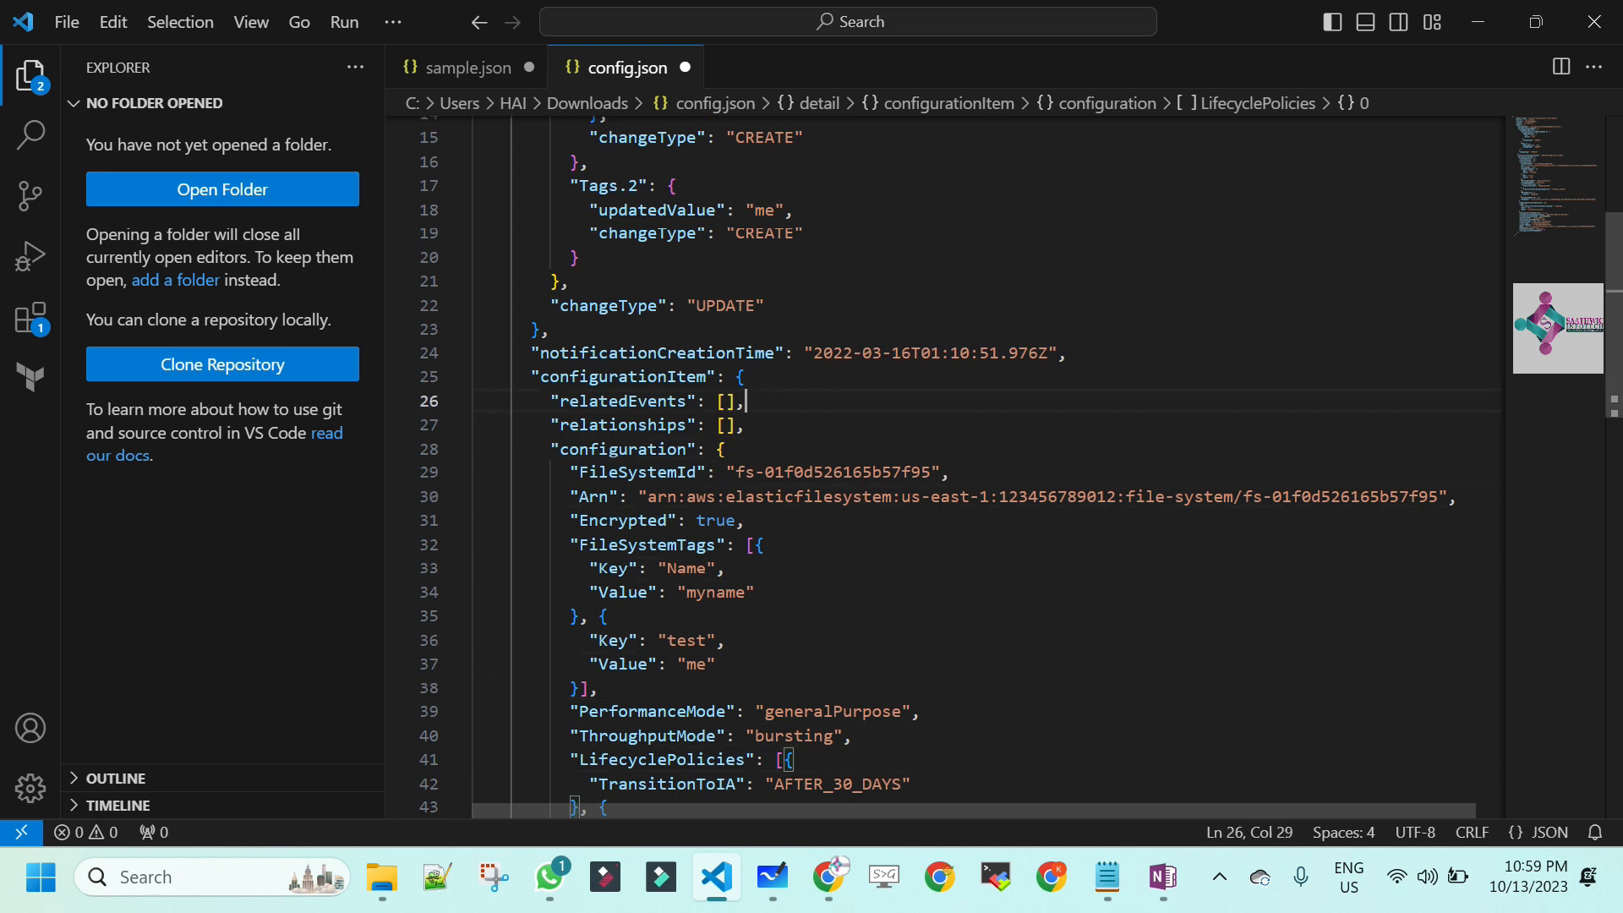
key("Up")
key("Up")
key("Up")
key("Up")
key("Up")
key("Up")
key("Up")
key("Up")
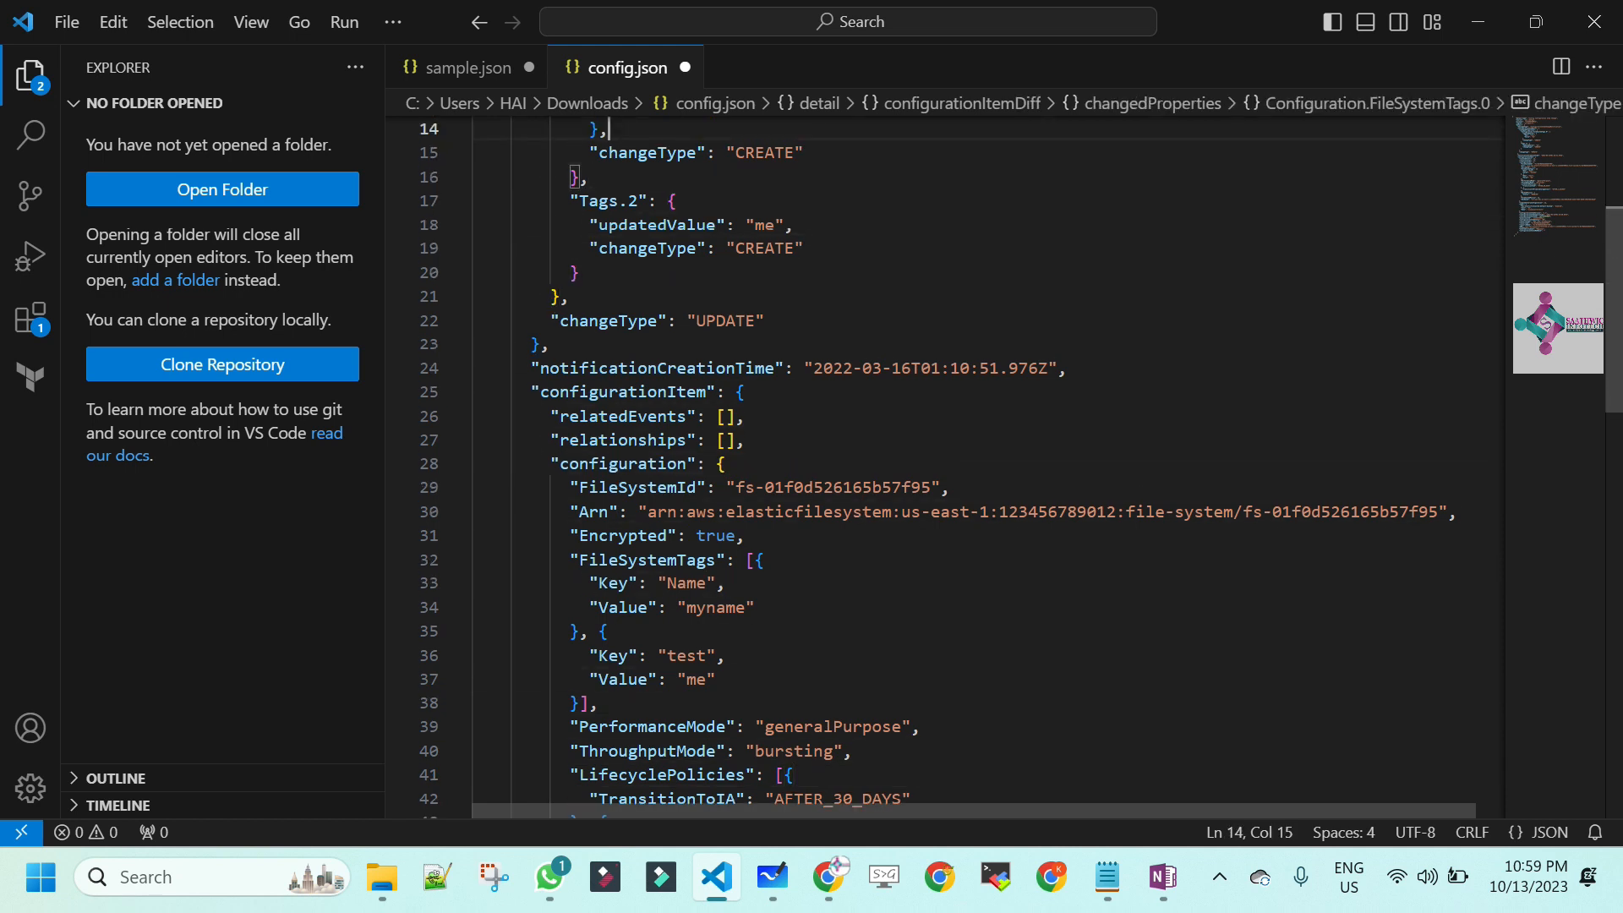
- Delete the whole configurationItemDiff block from the detail section of config.json, leaving no blank line
key("Up")
key("Up")
key("Up")
key("Up")
key("Up")
key("Up")
key("Up")
key("Up")
key("Up")
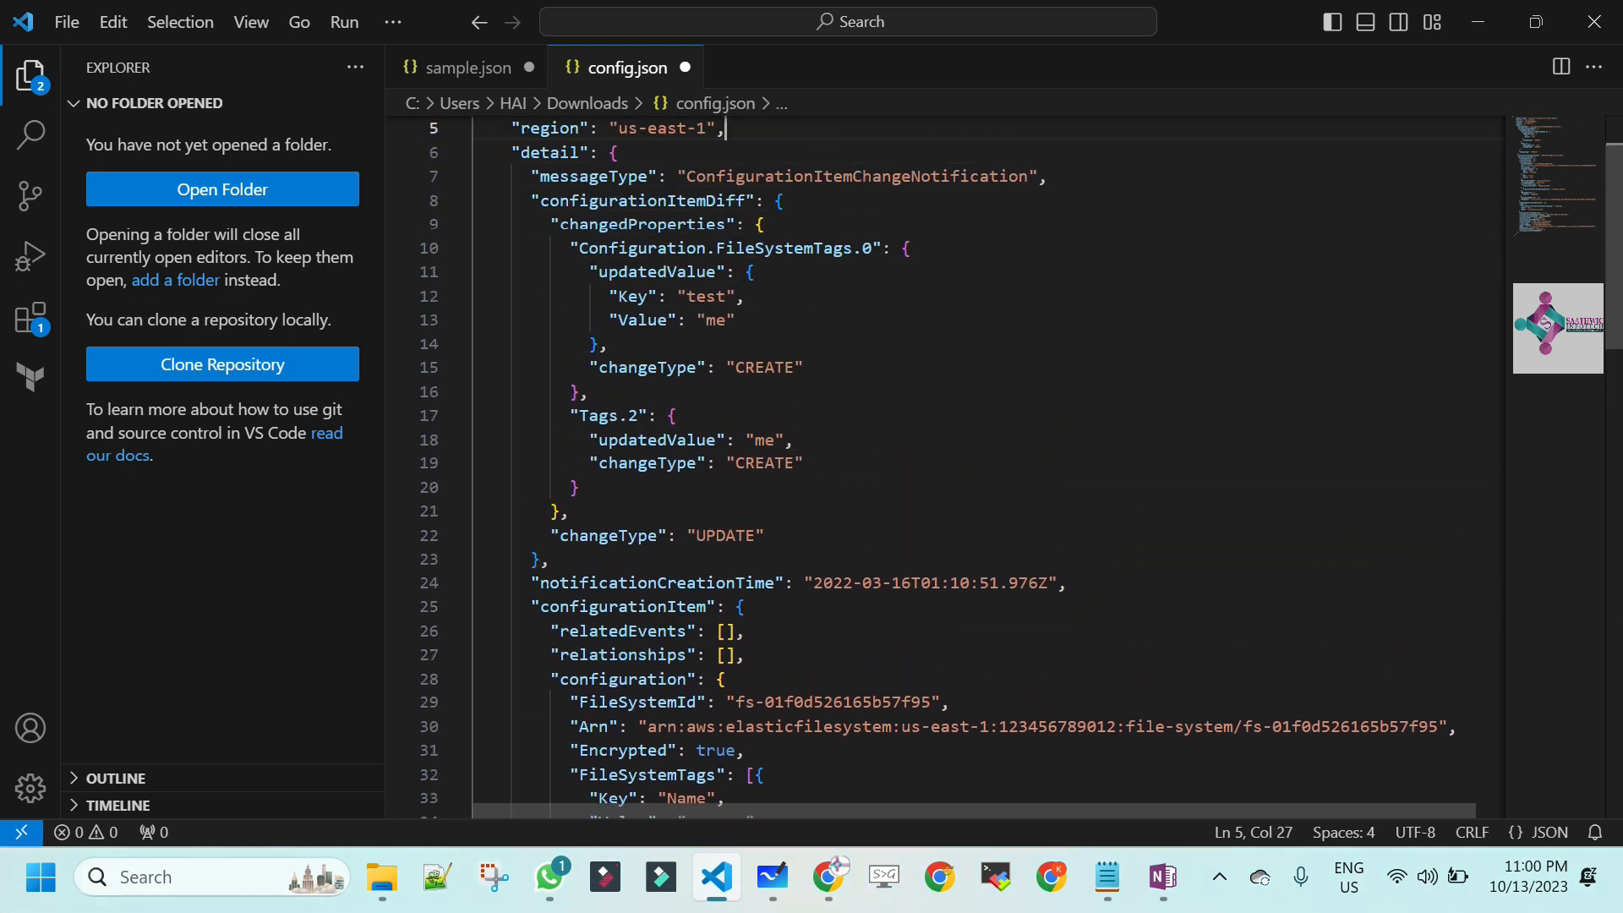
key("Up")
key("Up")
key("Up")
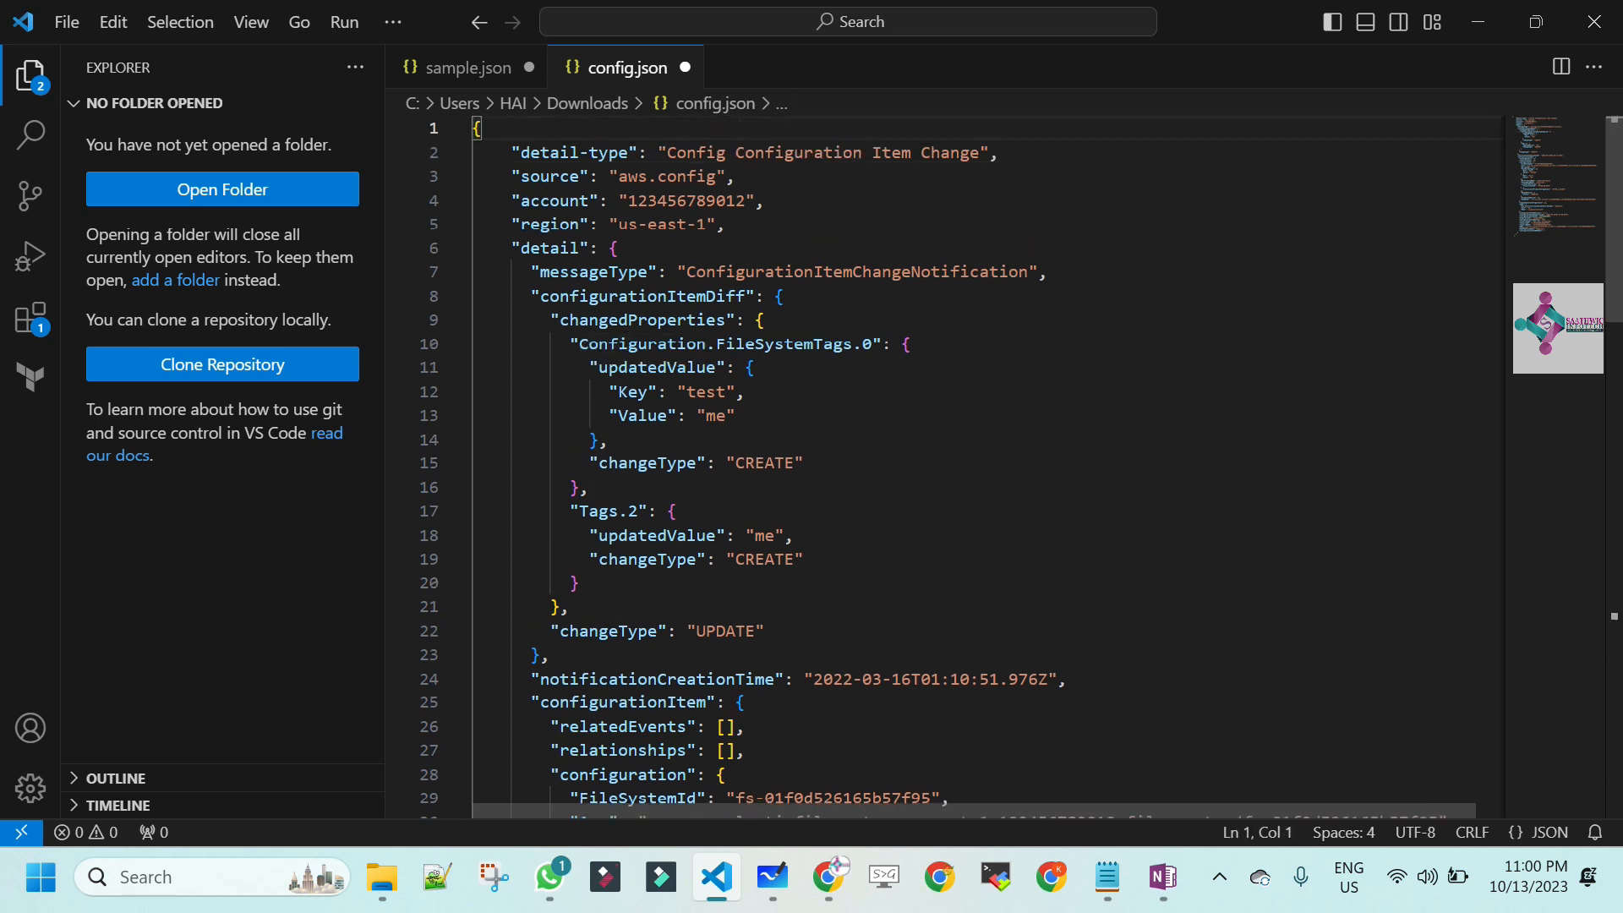
left_click(785, 296)
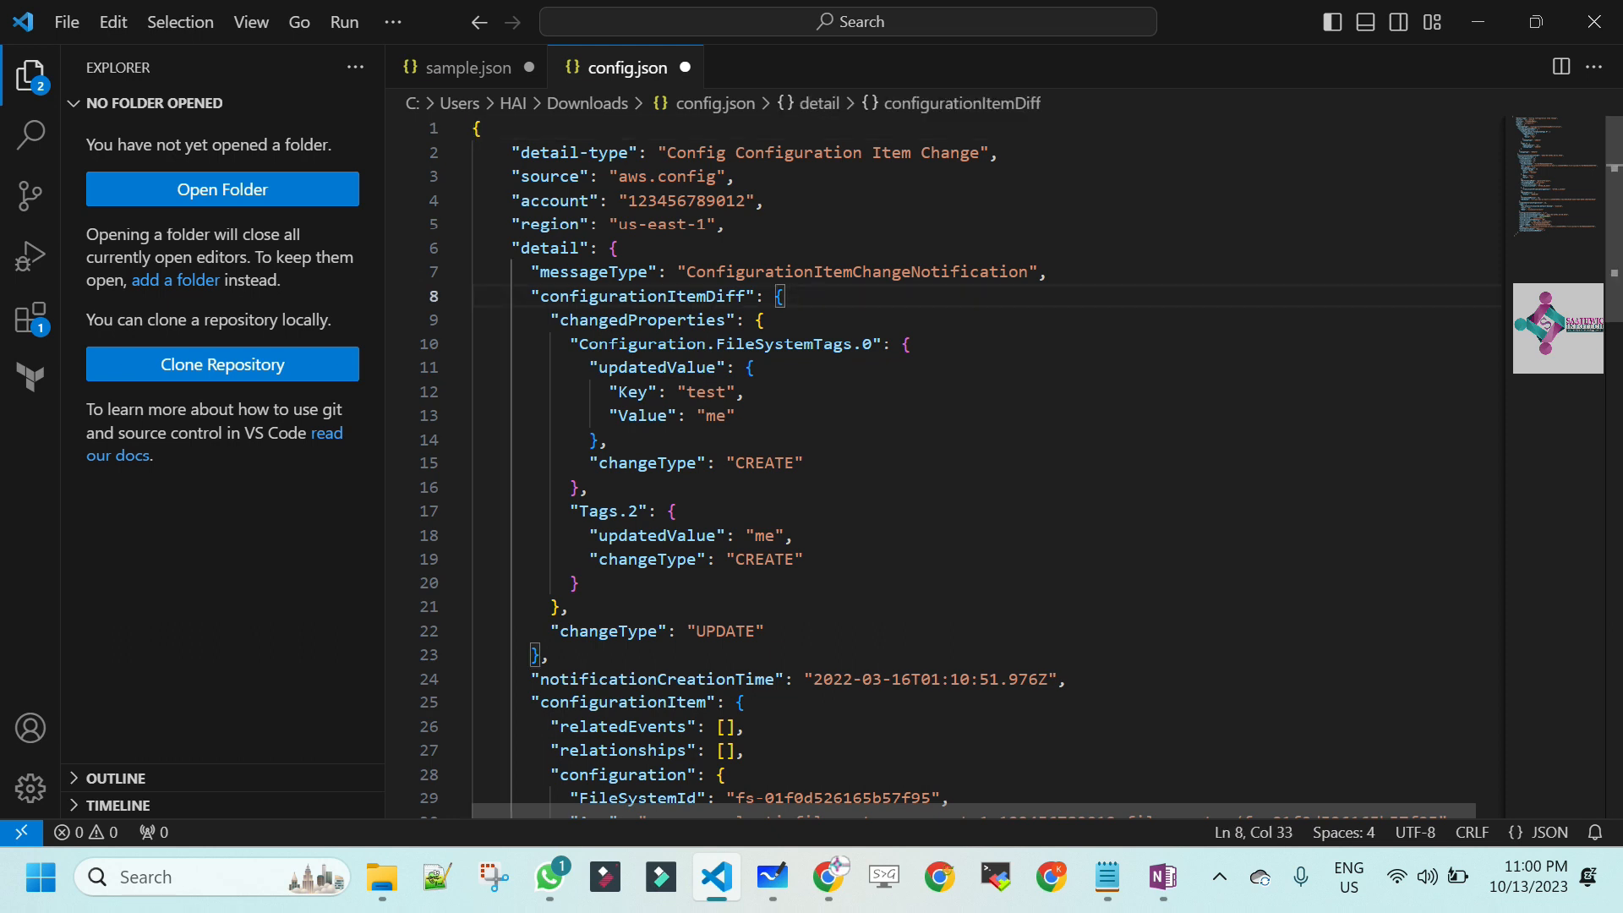
left_click(551, 655)
left_click_drag(551, 655, 474, 296)
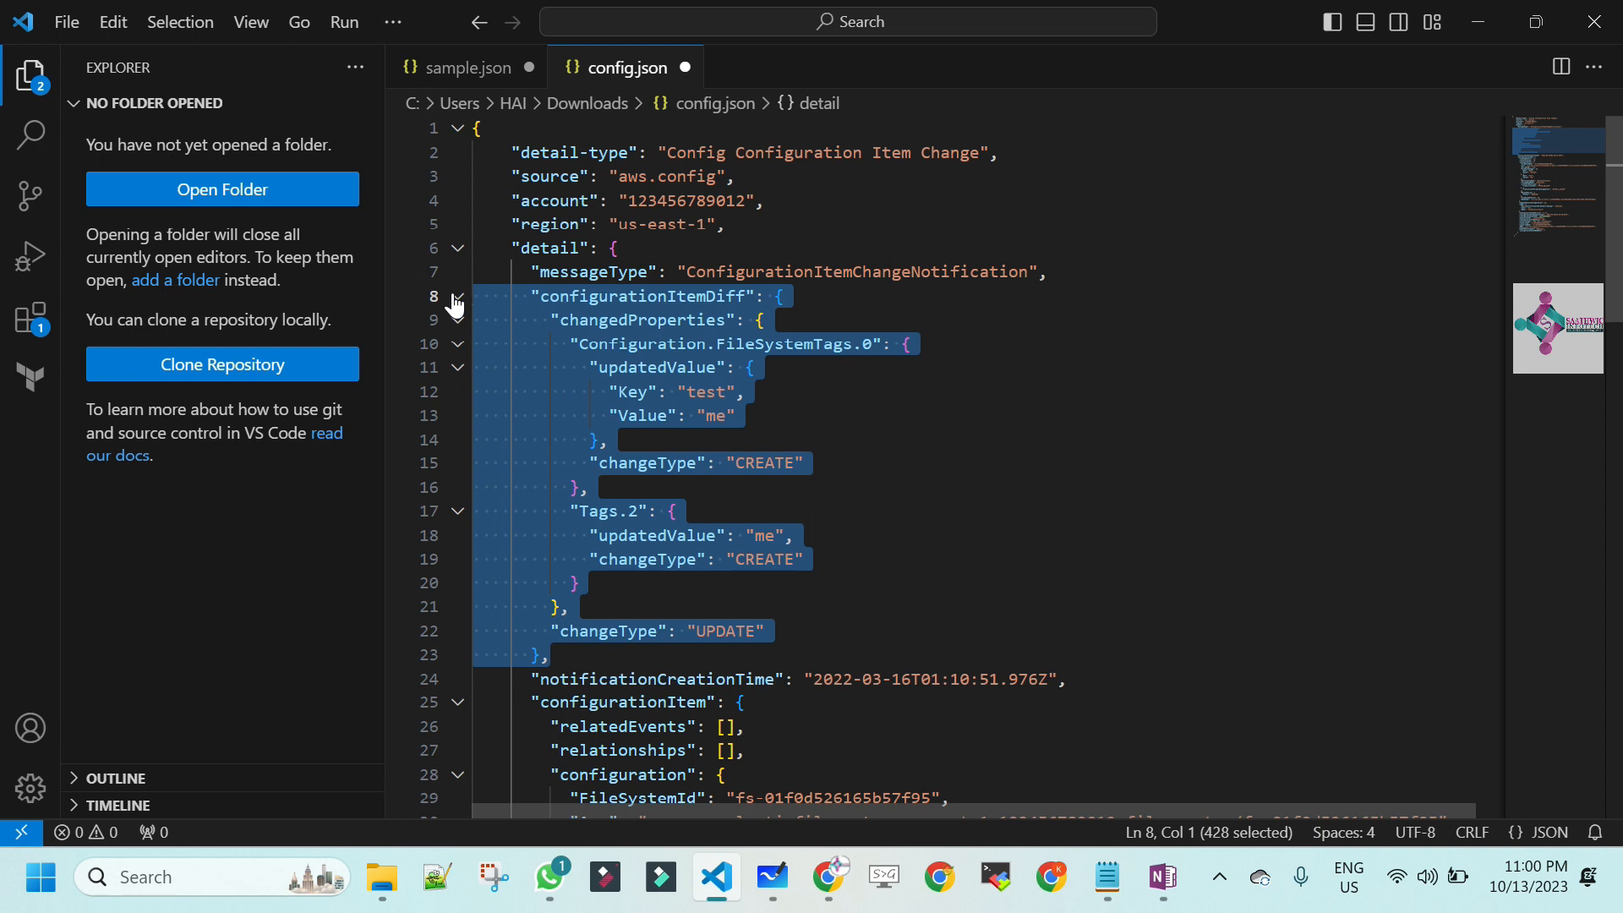
key("Delete")
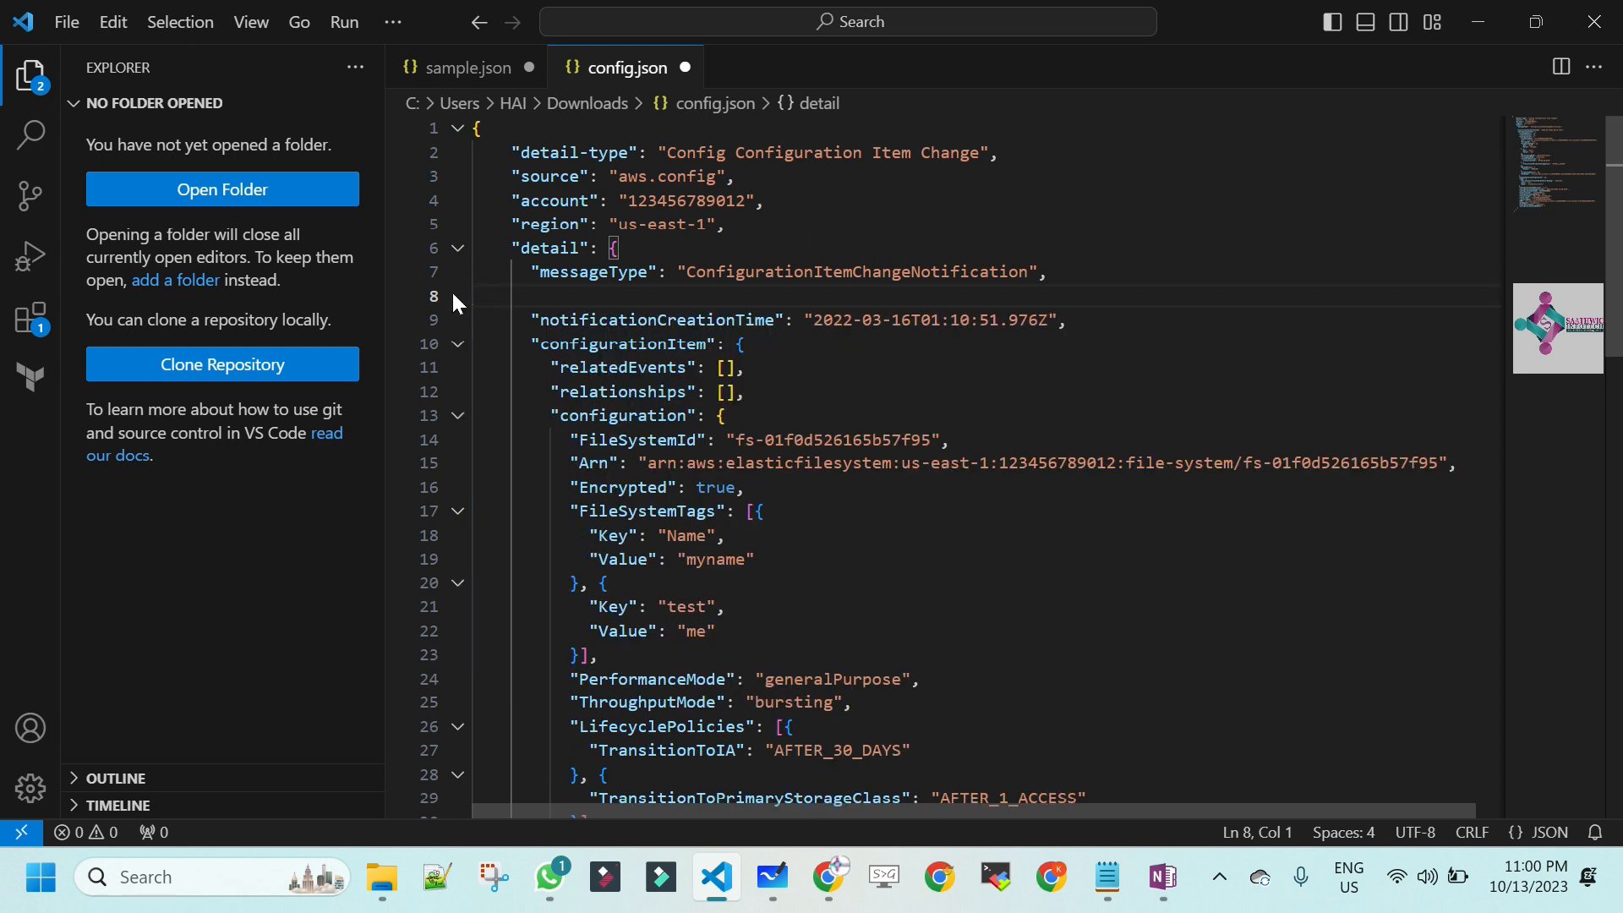
key("Delete")
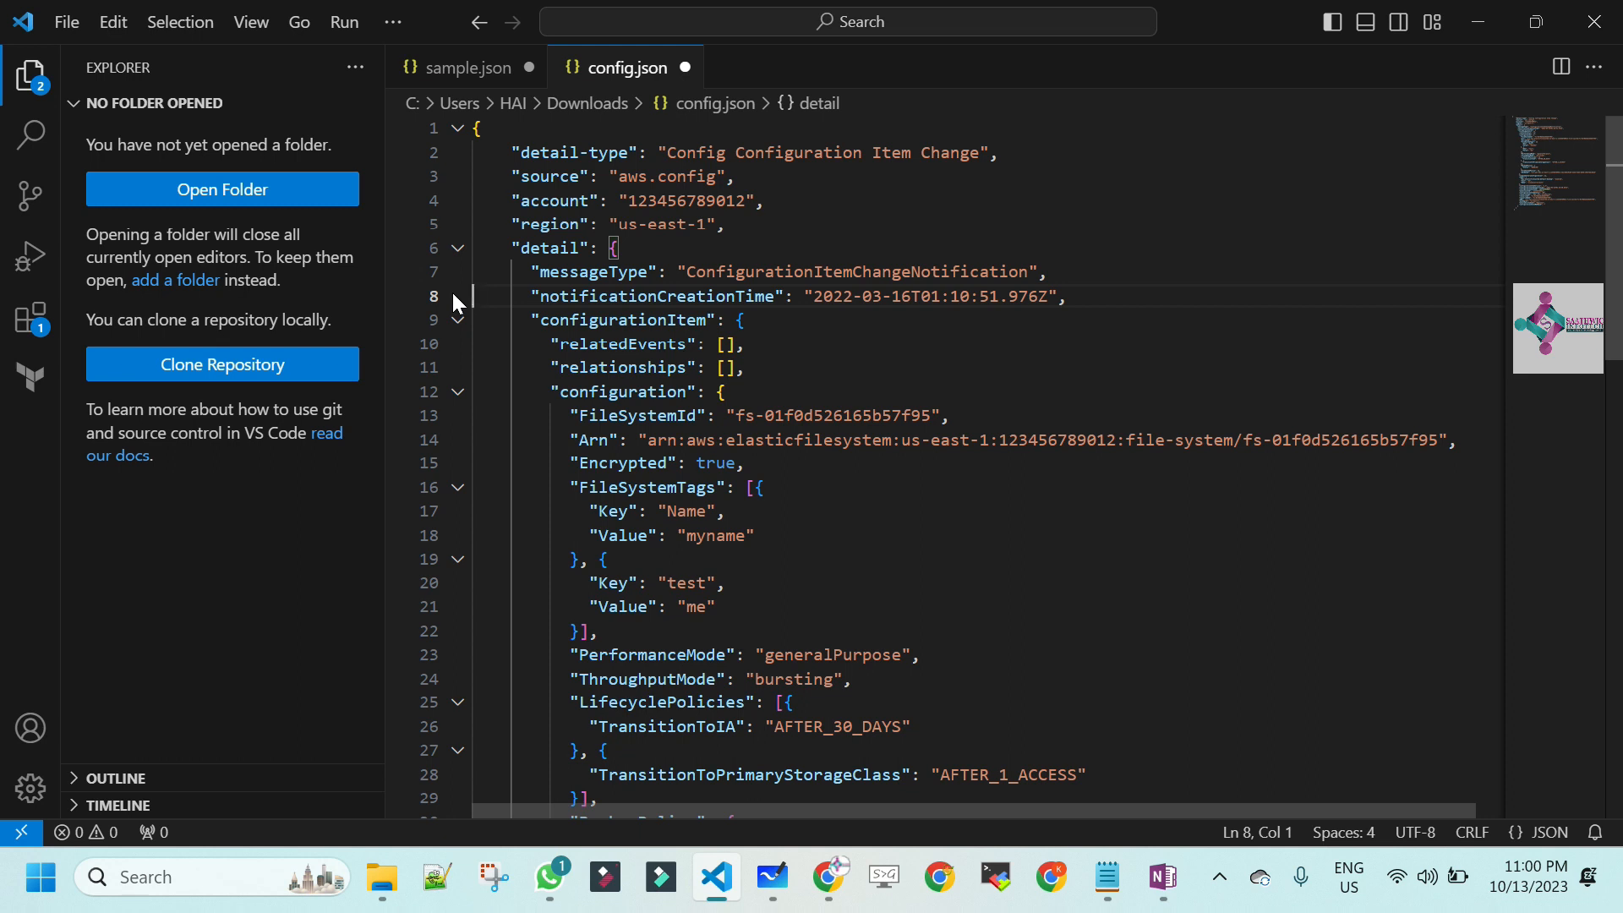
- Delete the notificationCreationTime line so that configurationItem directly follows messageType
key("shift+End")
key("Delete")
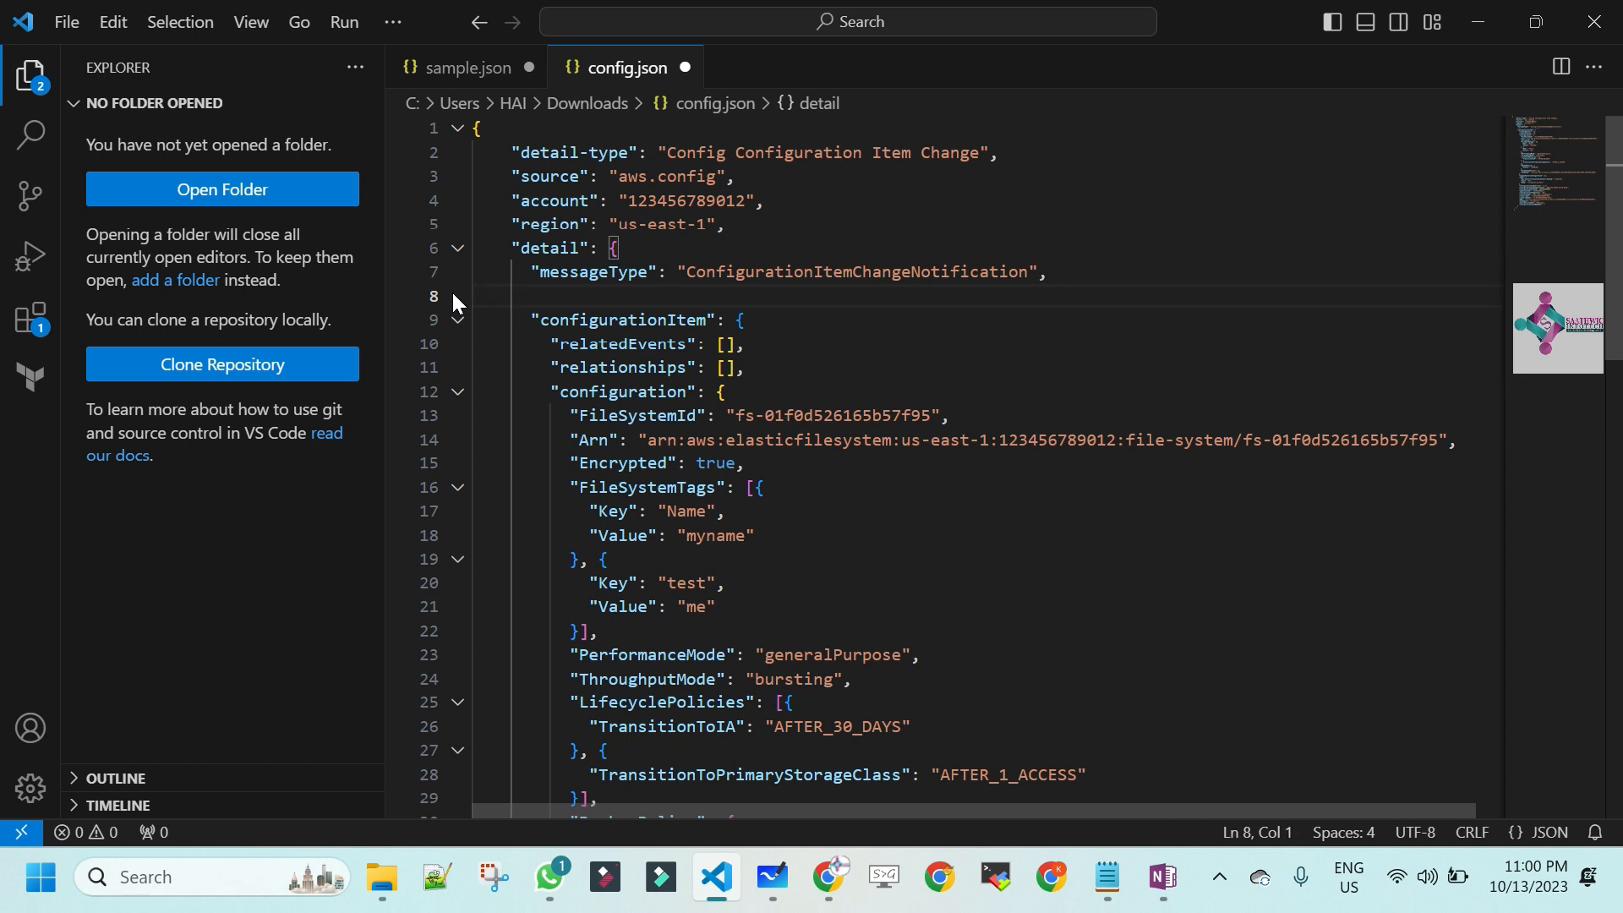
key("Delete")
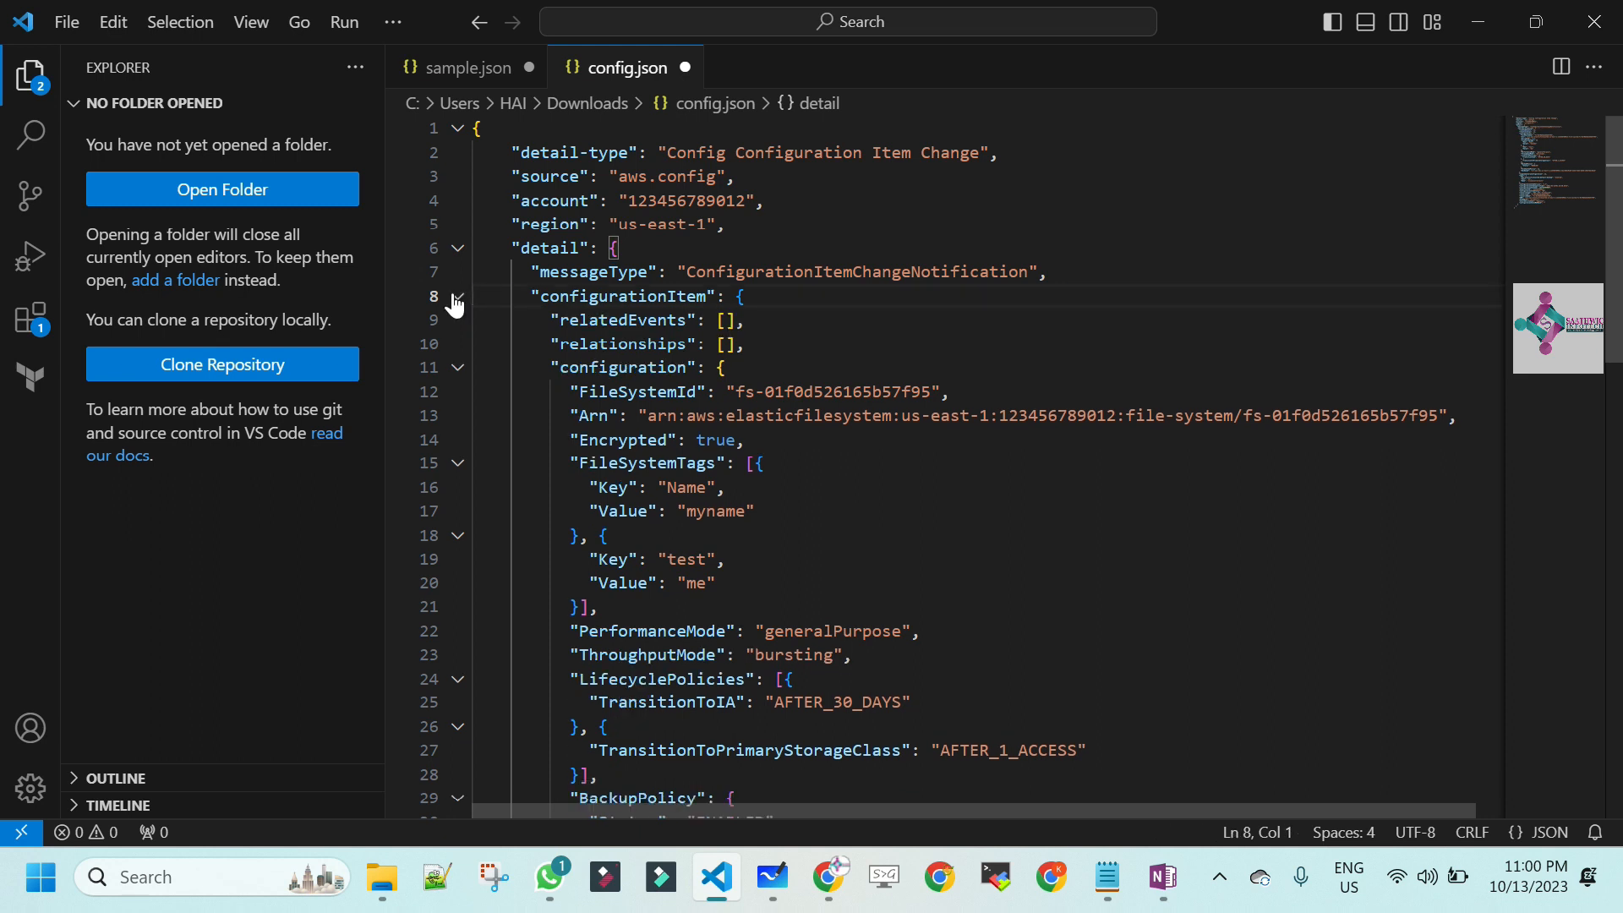
- Delete the relatedEvents and relationships lines at the start of the configurationItem block
key("Down")
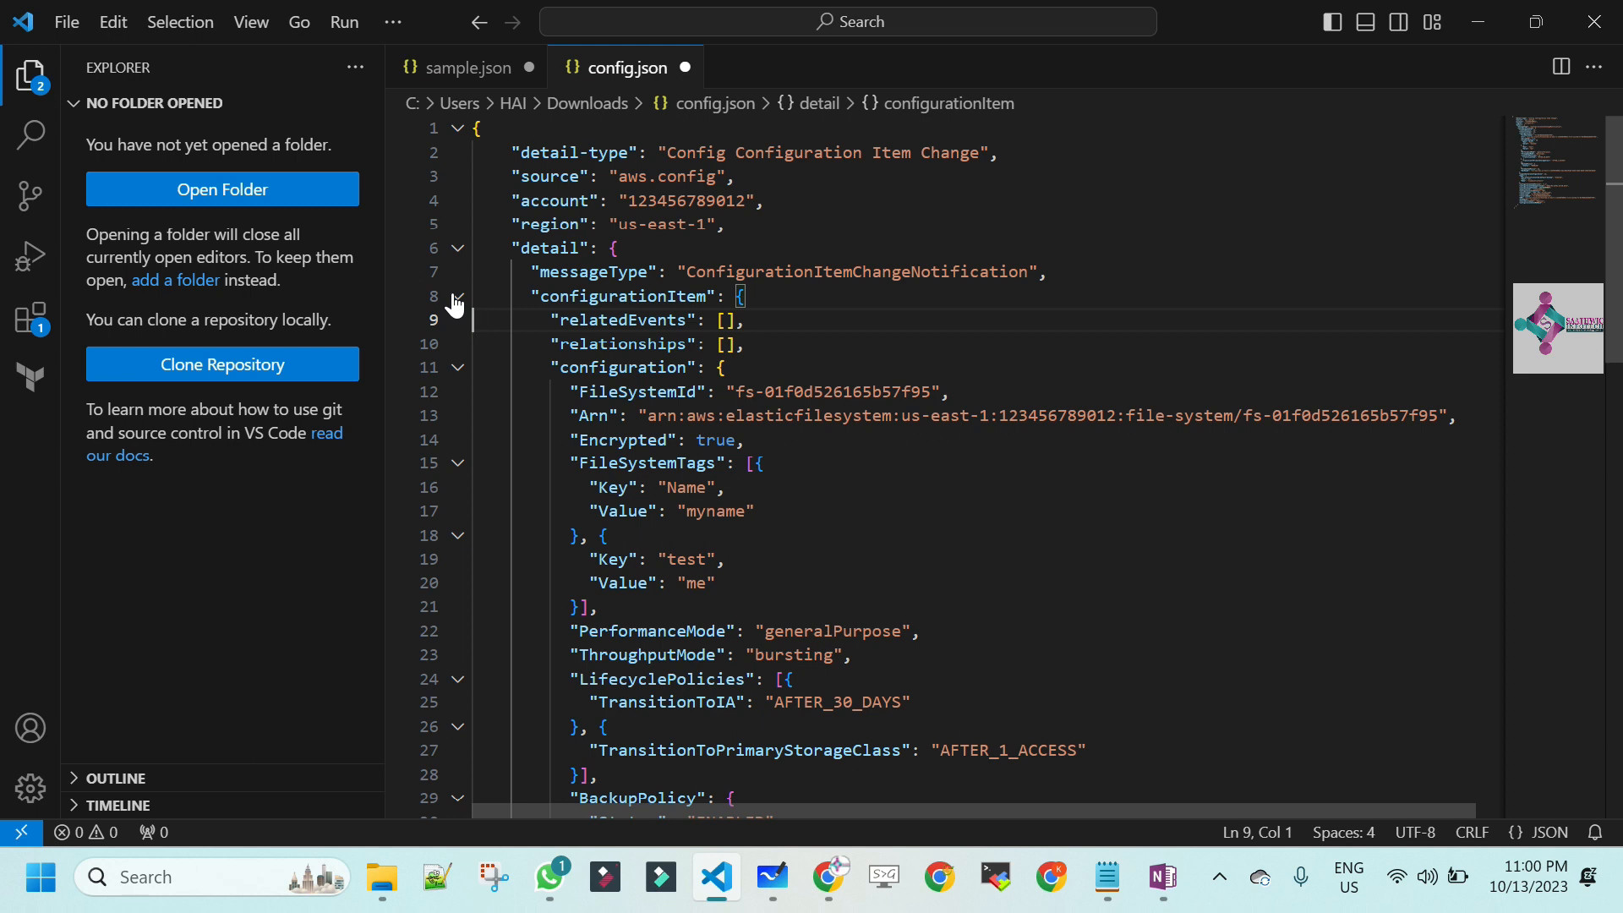
key("Down")
key("Down")
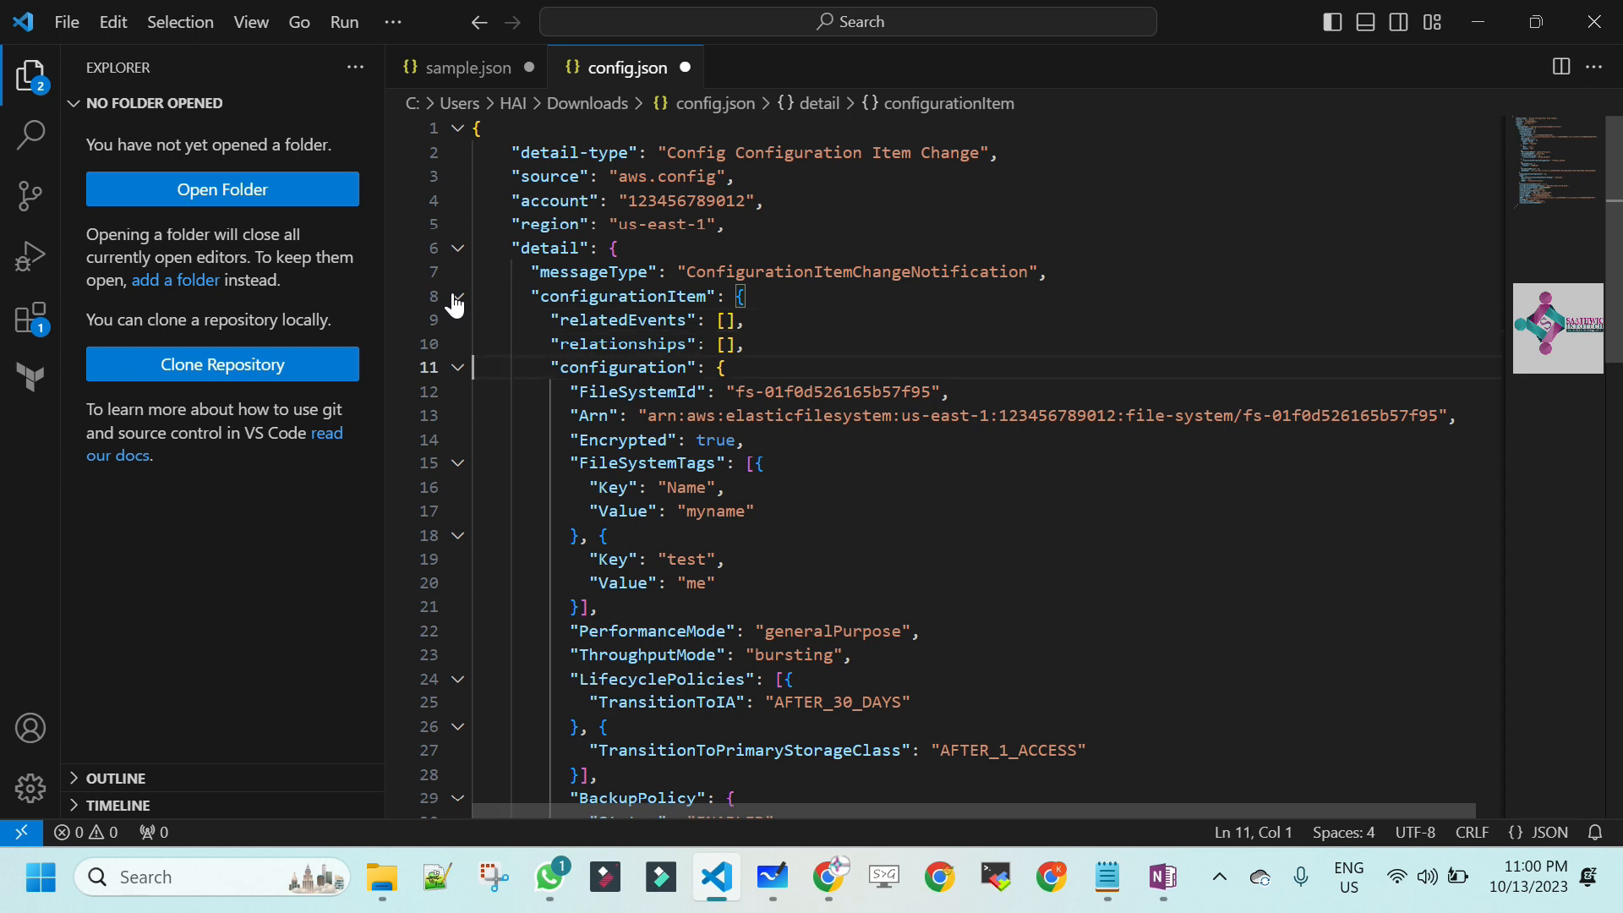
key("Up")
key("Up")
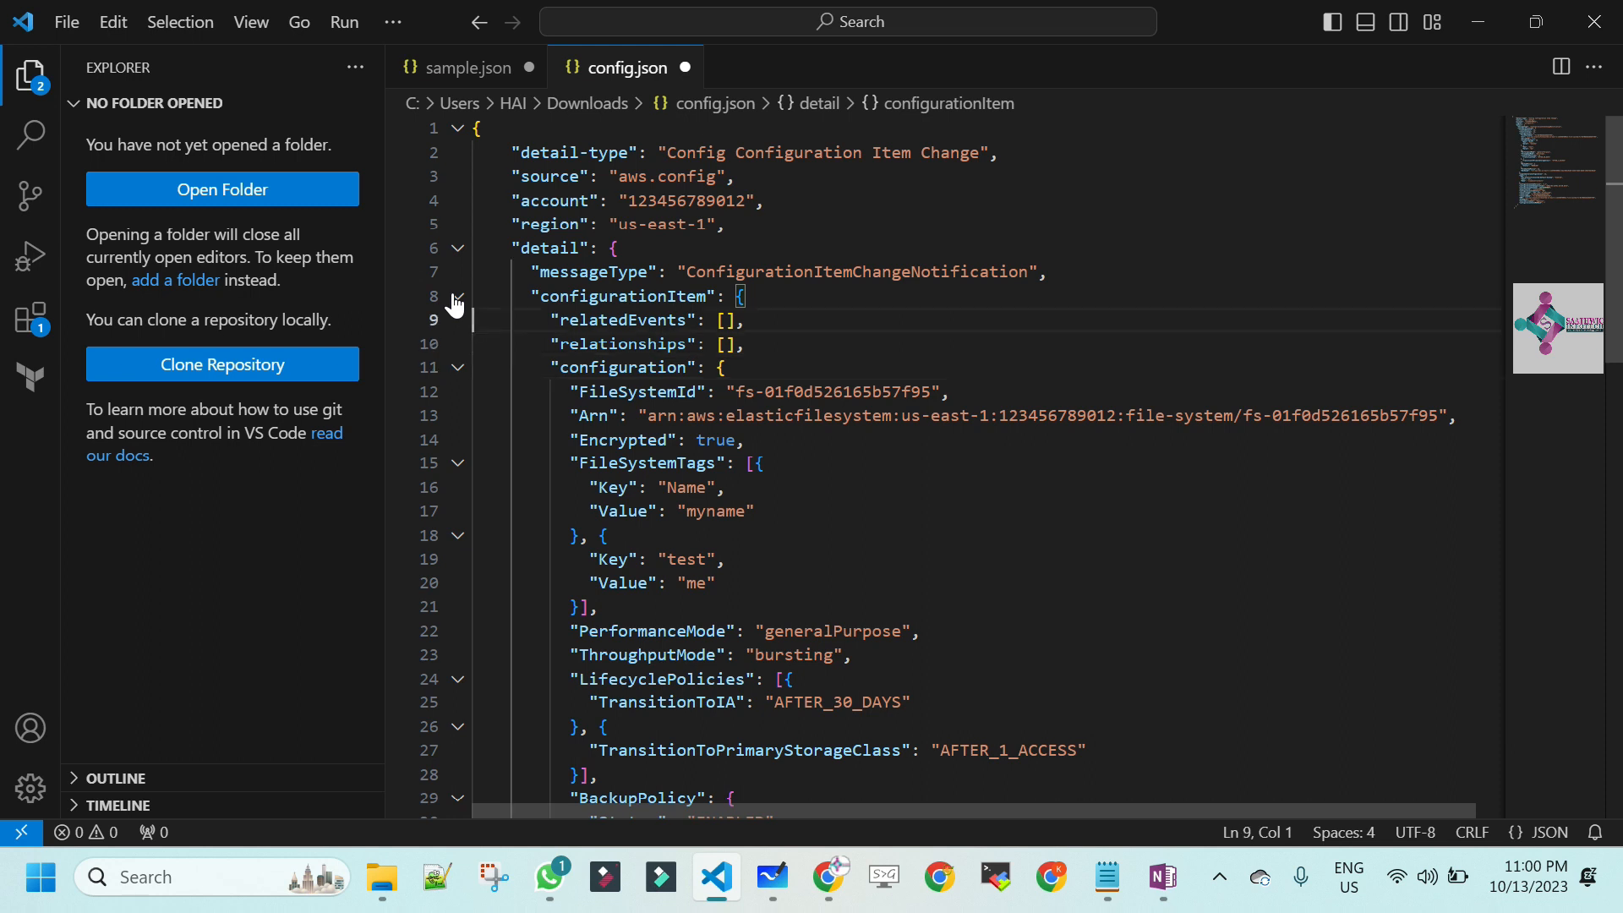
key("shift+Right")
key("shift+Right")
key("shift+Right")
key("shift+Right")
key("shift+Right")
key("shift+Right")
key("shift+Right")
key("shift+Right")
key("shift+Right")
key("shift+Right")
key("shift+Right")
key("shift+Right")
key("shift+Right")
key("shift+Right")
key("shift+Right")
key("shift+Right")
key("shift+Right")
key("shift+Right")
key("shift+Right")
key("shift+Right")
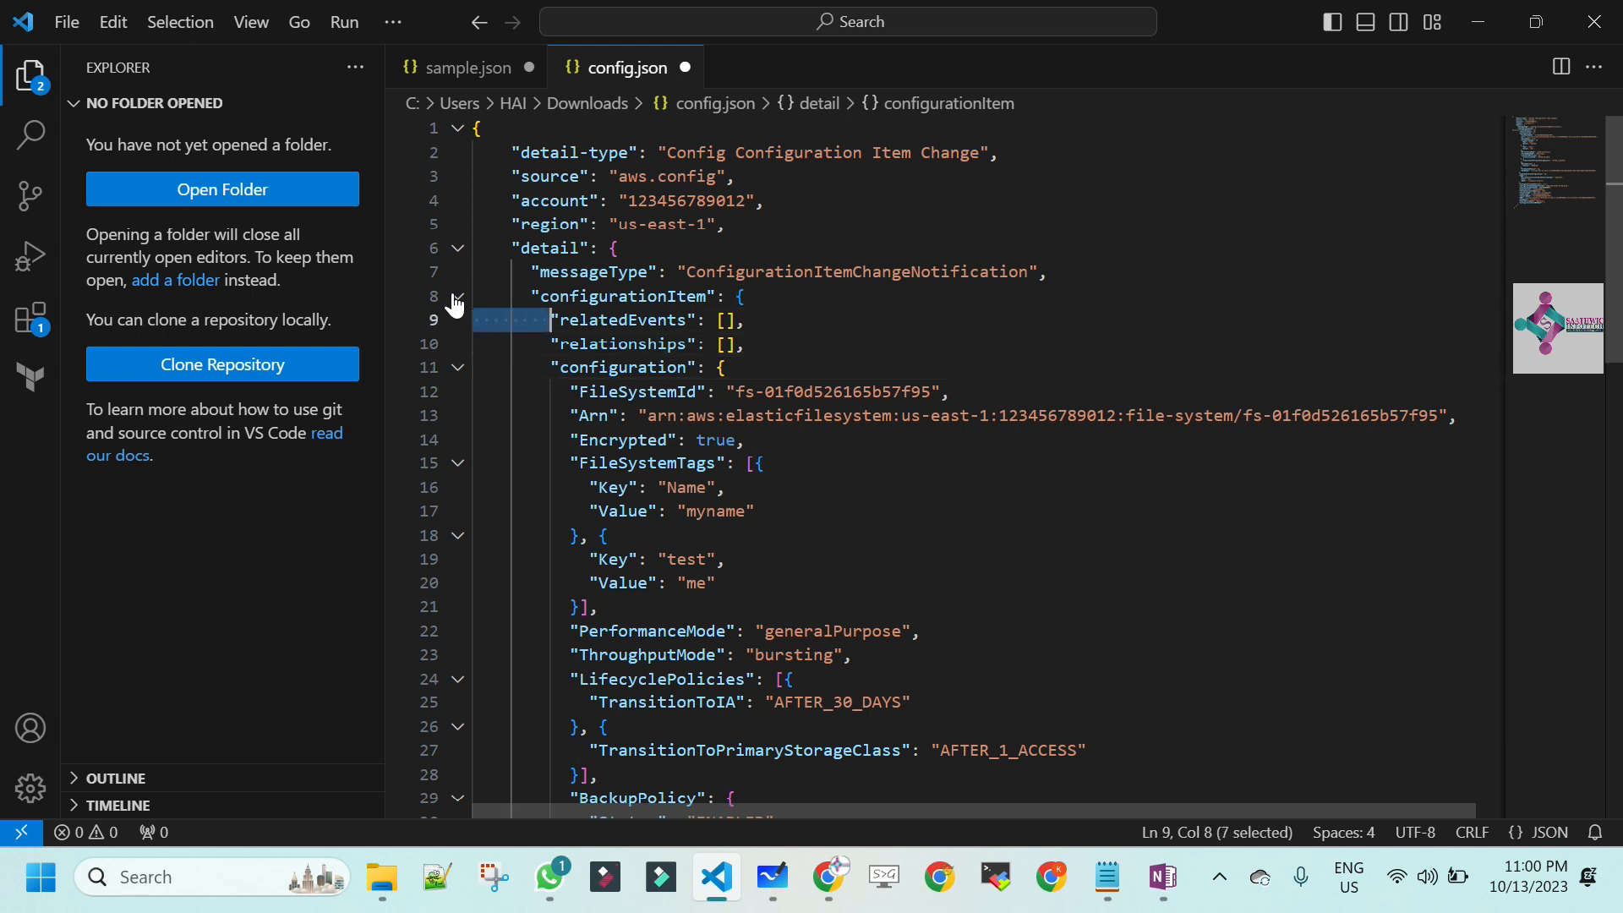
key("shift+End")
key("shift+Down")
key("shift+Down")
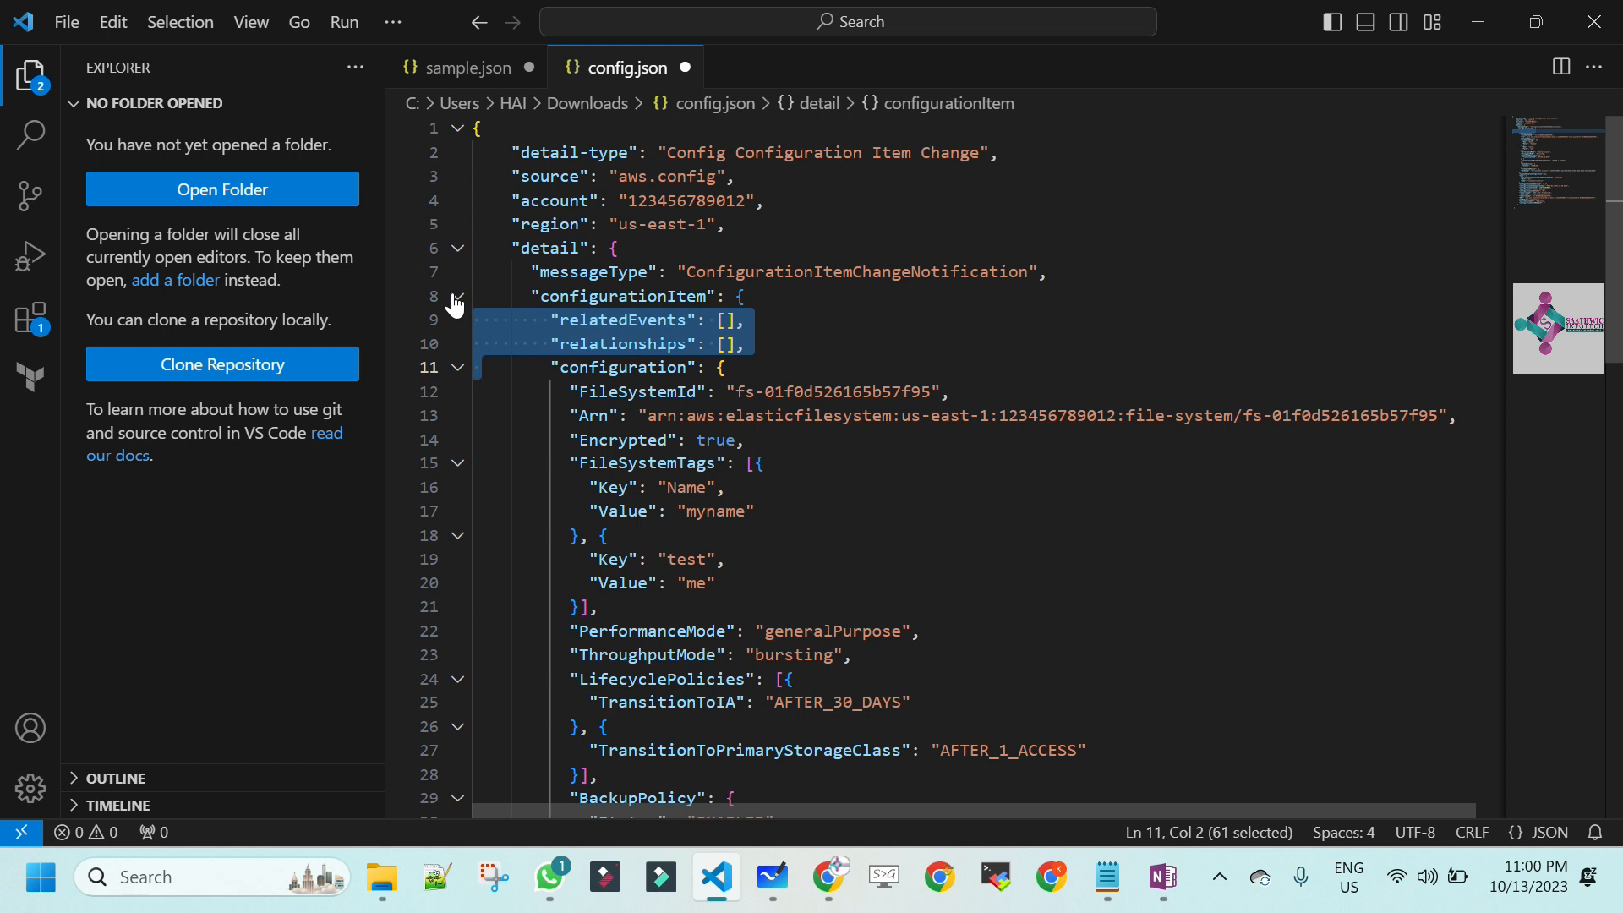
key("Delete")
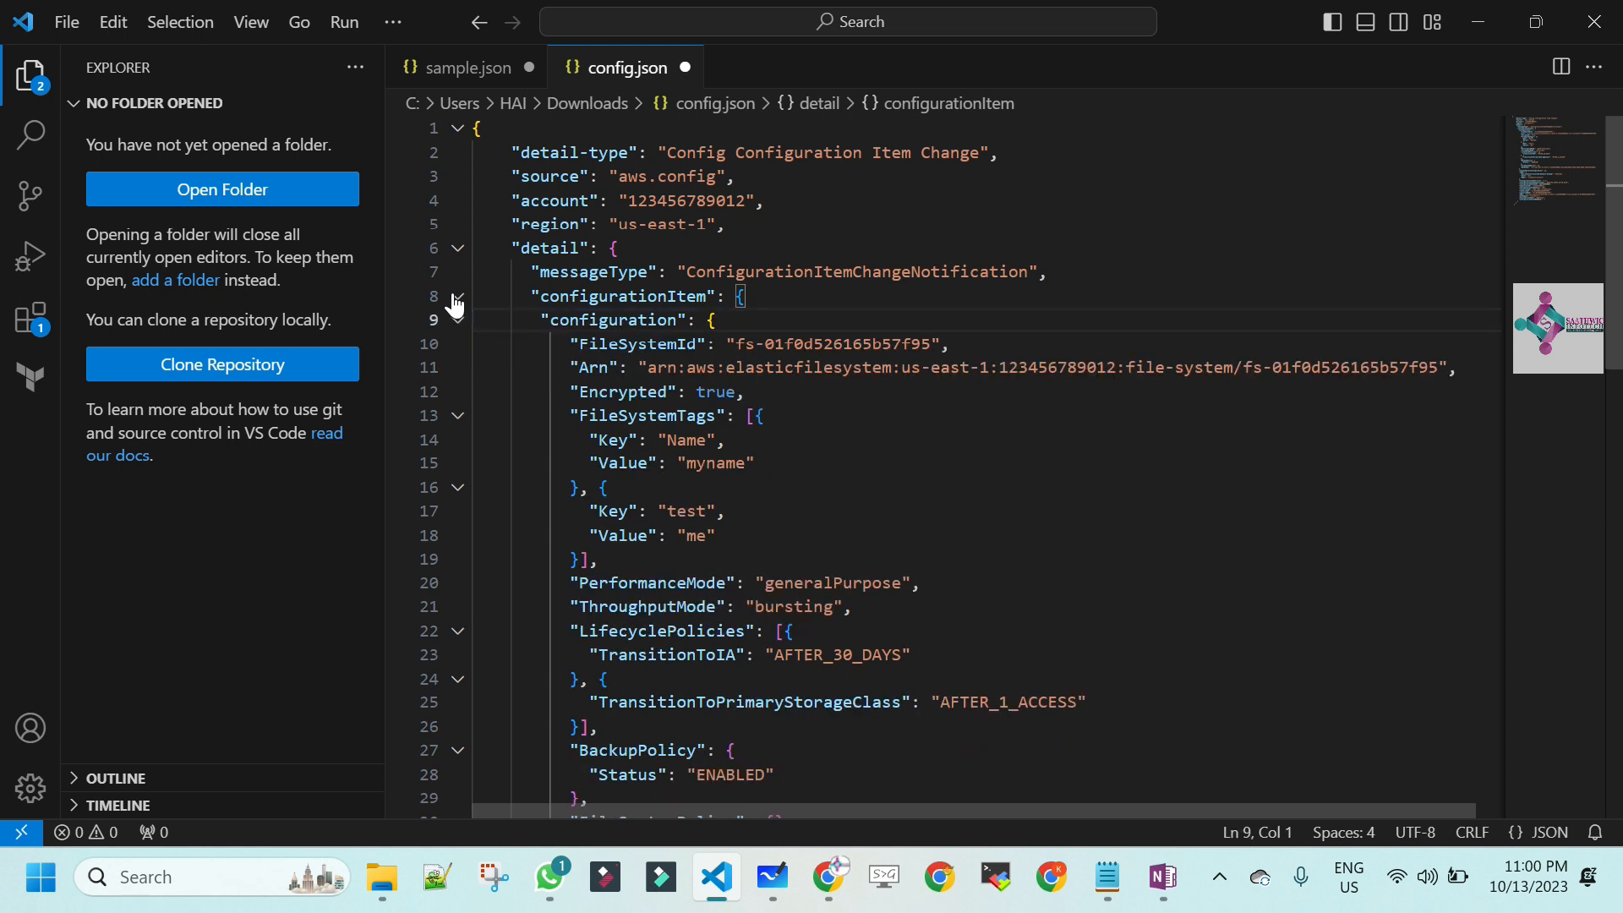
- Delete the entire nested configuration block, from its opening line to its closing brace, and remove the line break left behind
key("Down")
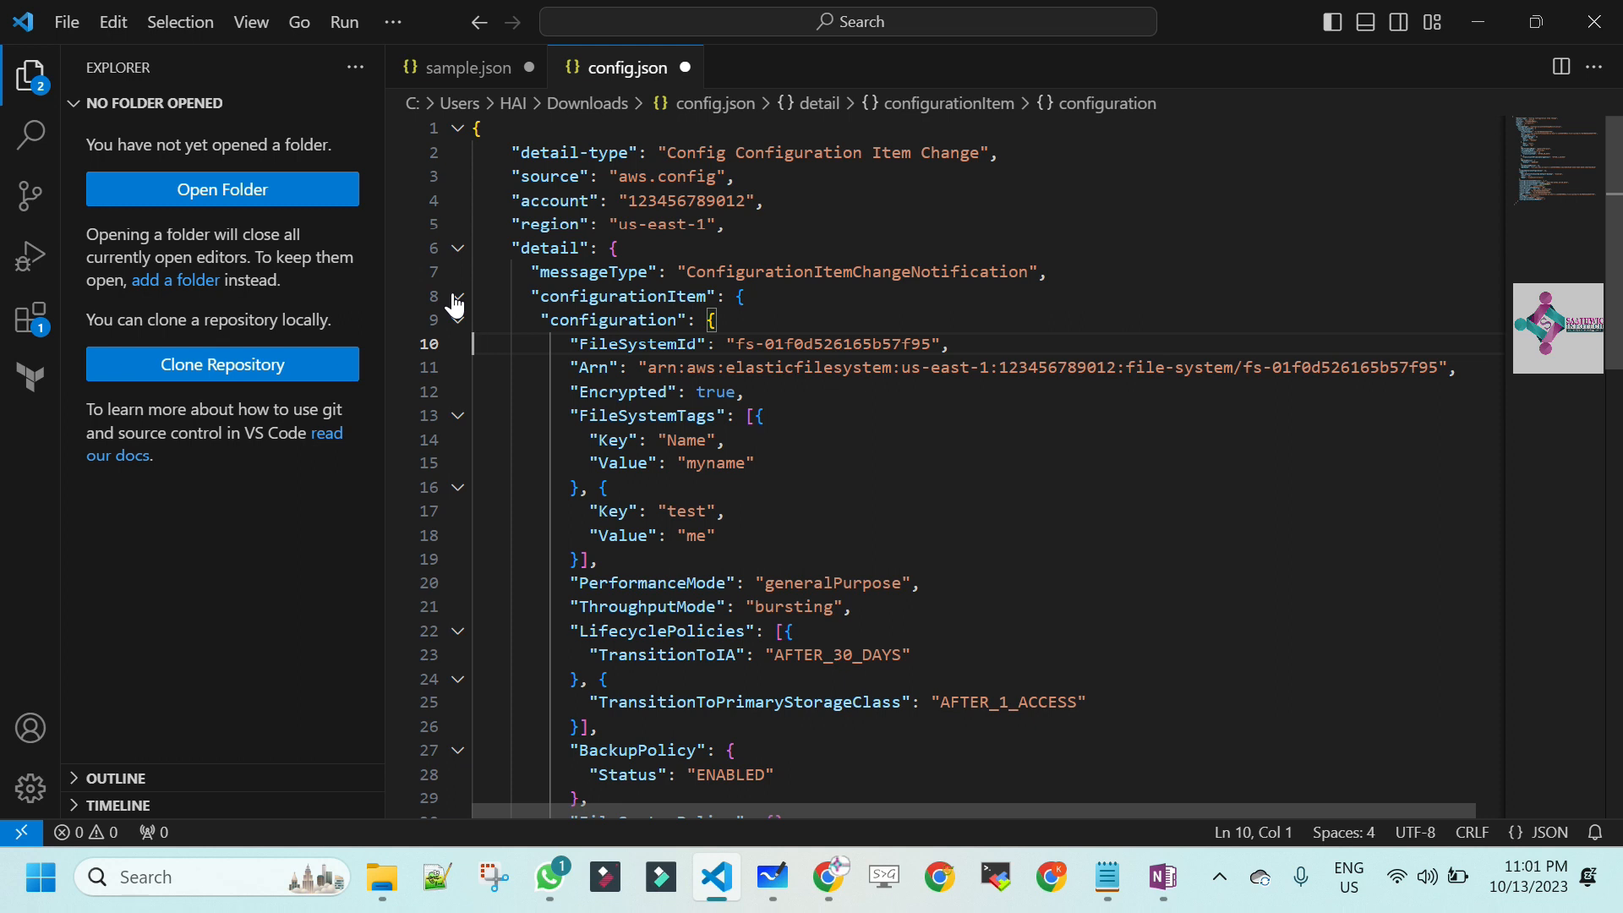
key("Left")
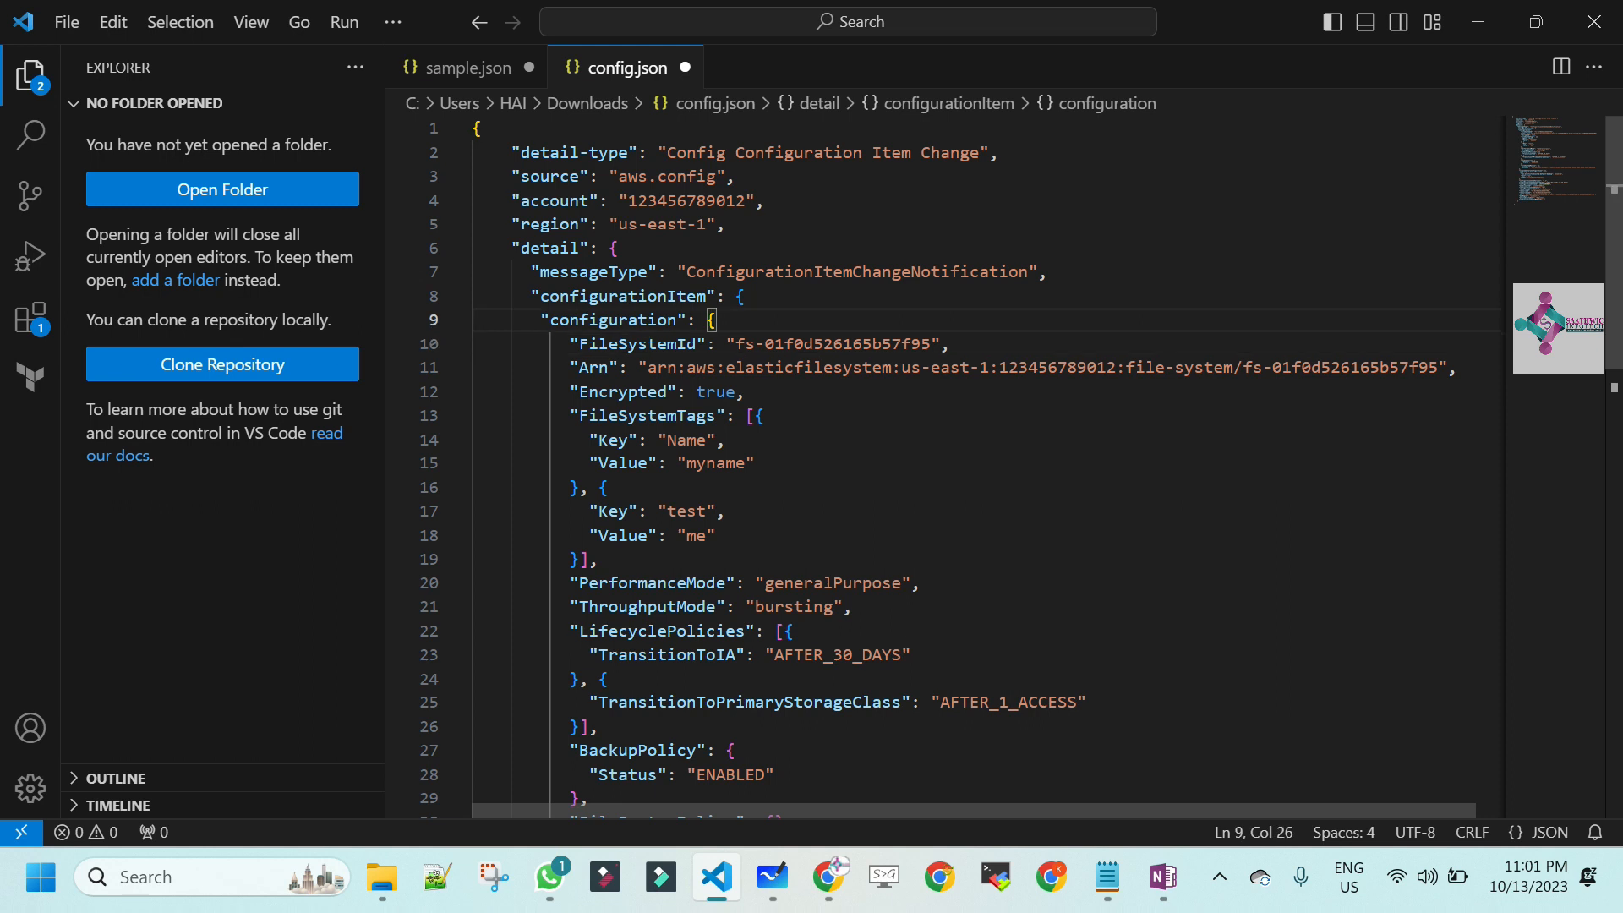
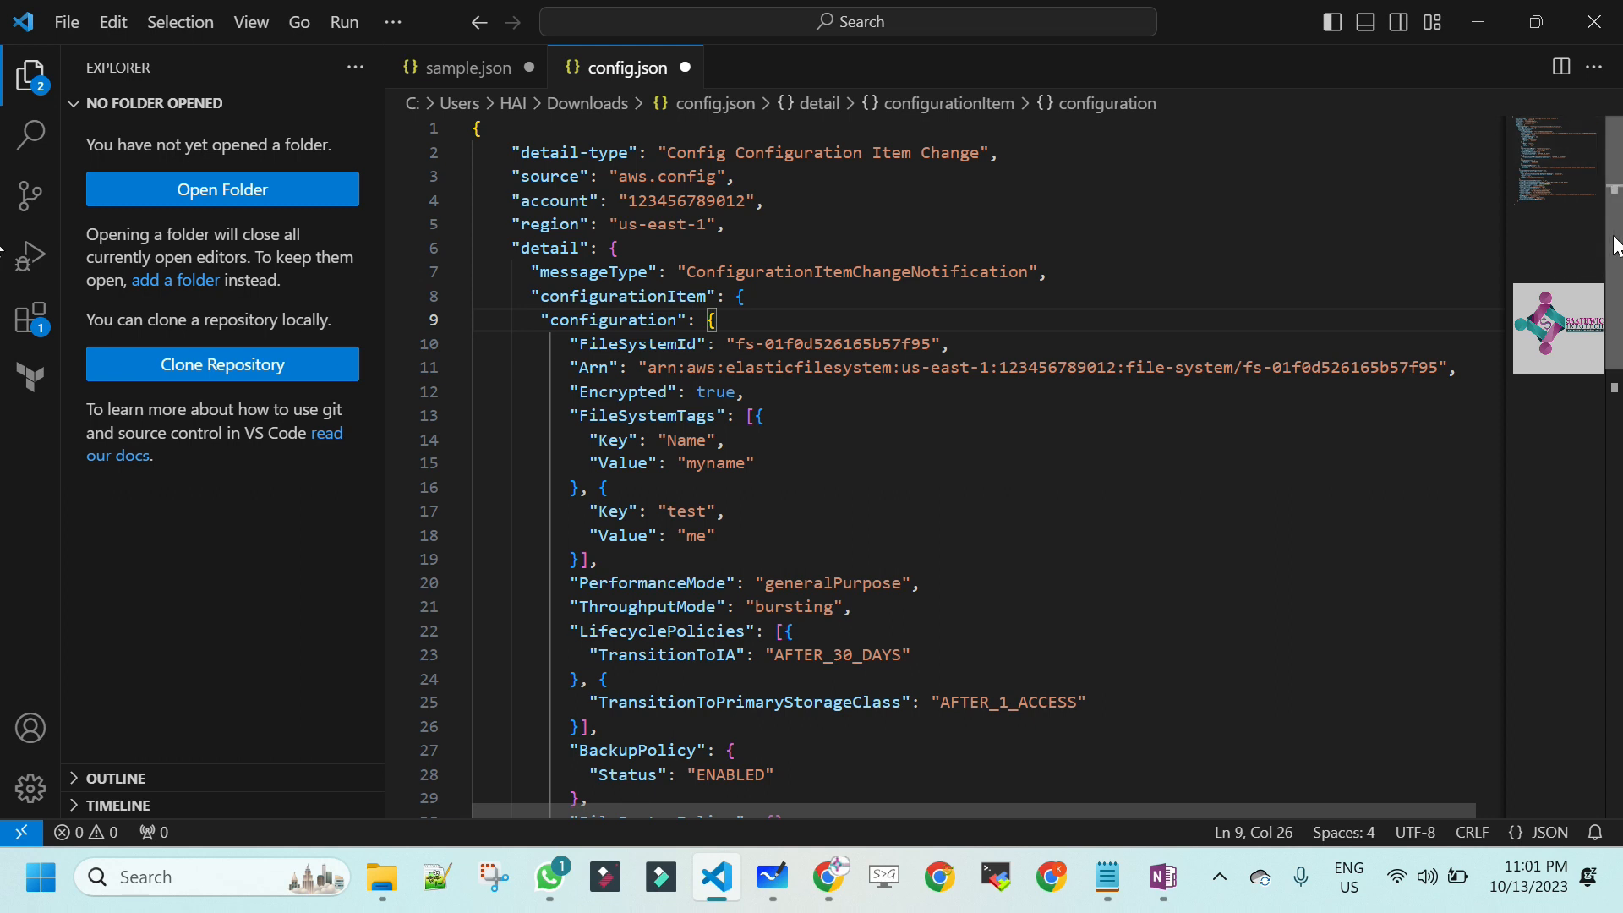
left_click_drag(1615, 245, 1616, 294)
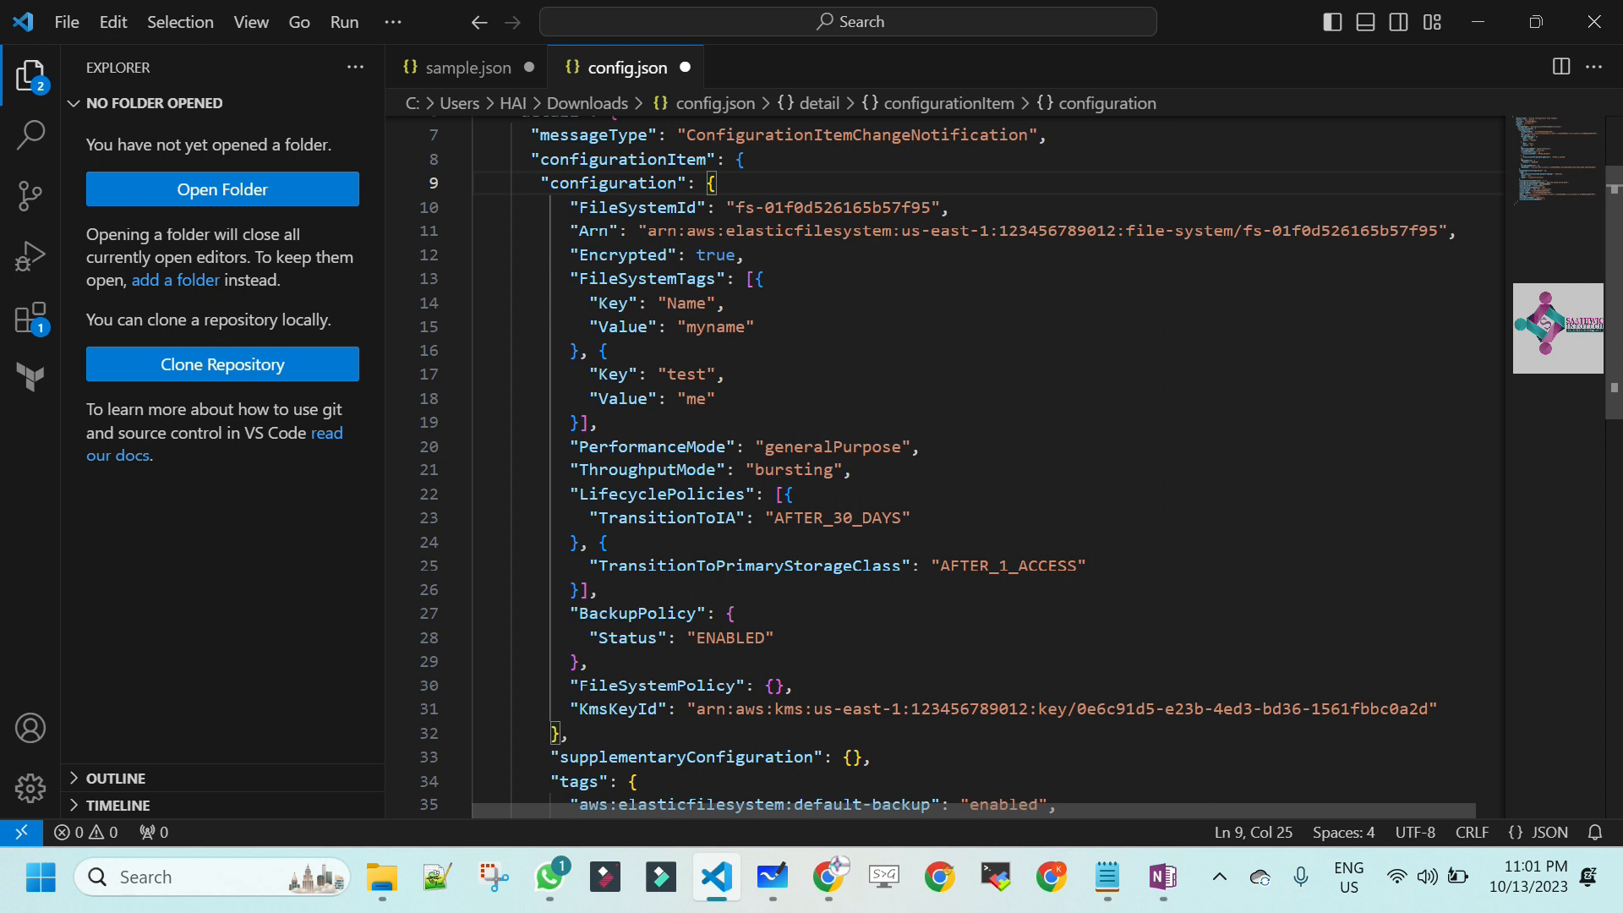
left_click(570, 734)
left_click_drag(570, 734, 531, 183)
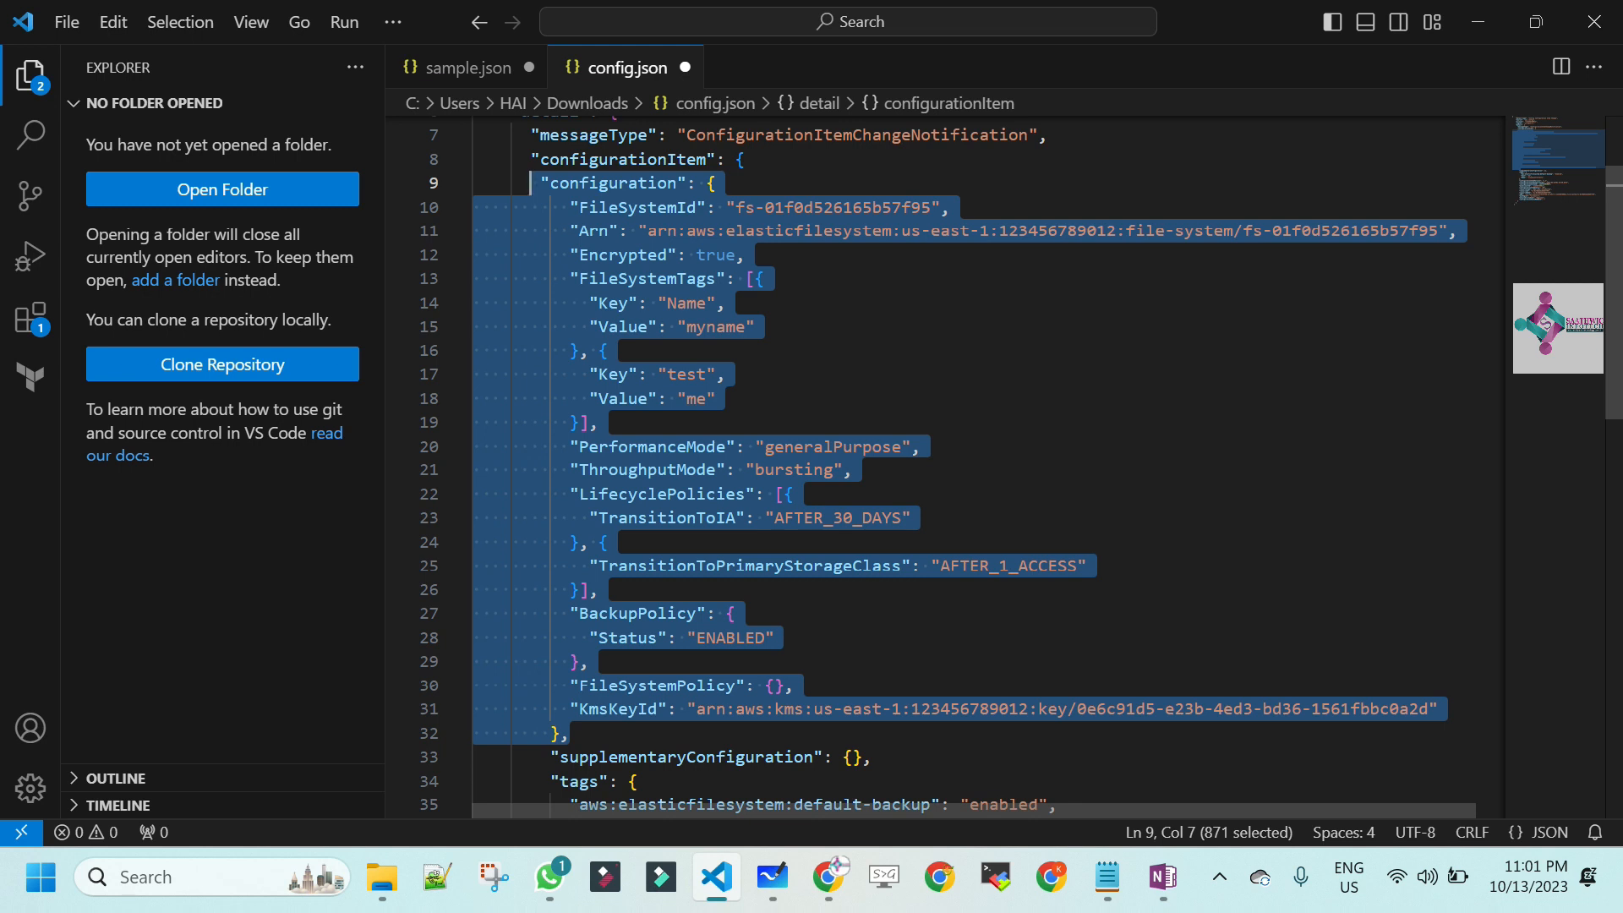
key("Delete")
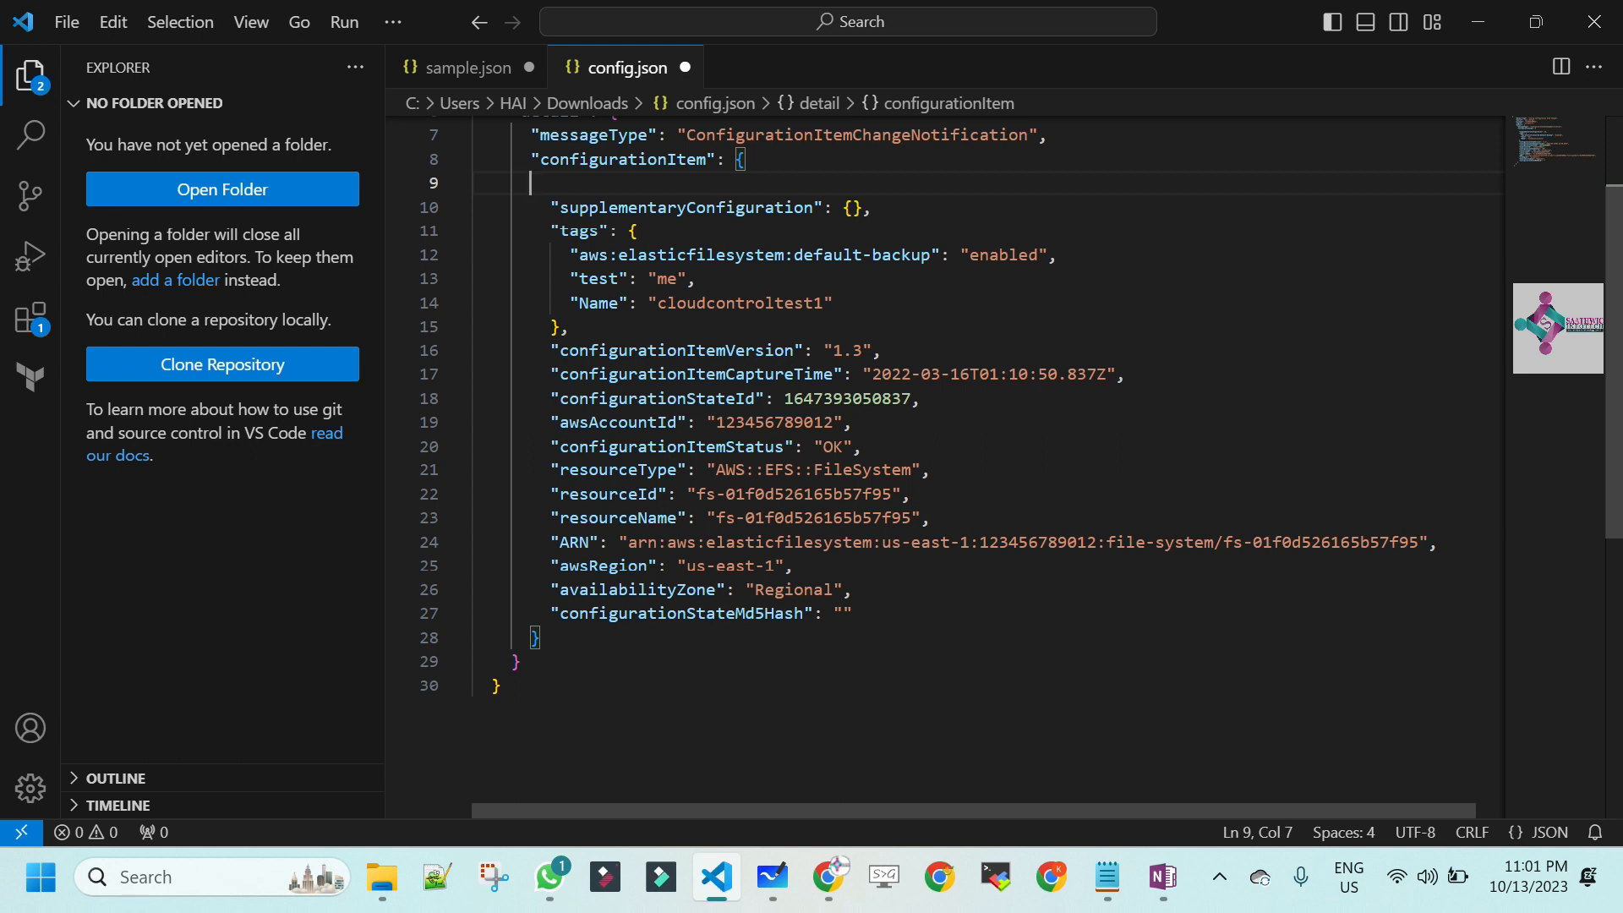
key("Delete")
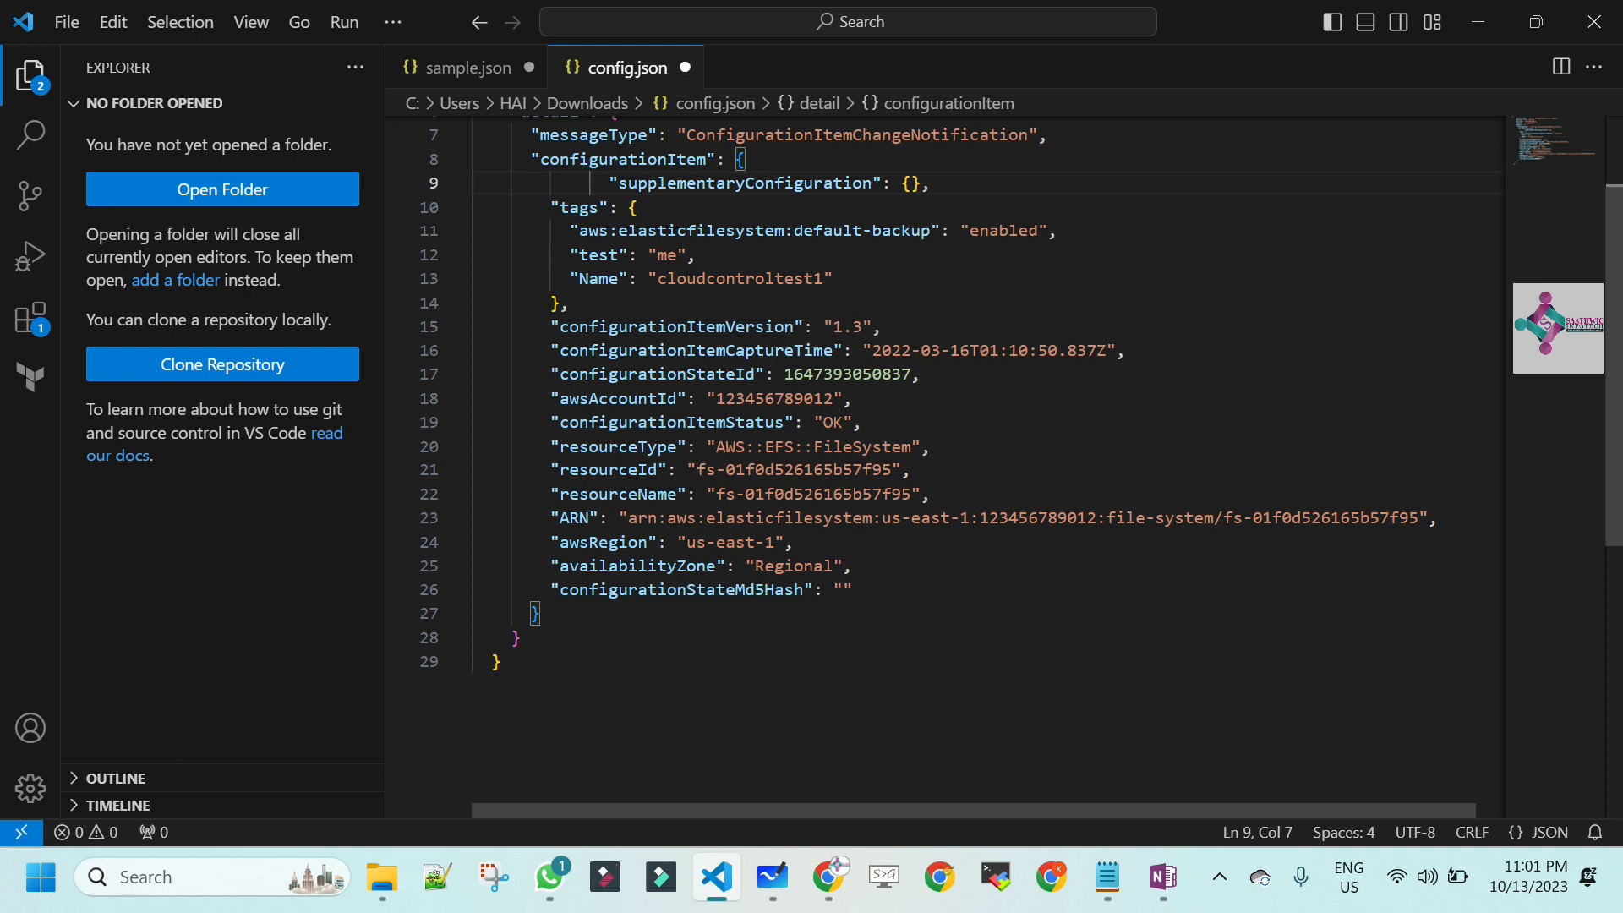
- Delete the supplementaryConfiguration line and the whole tags block from configurationItem
key("shift+End")
key("Delete")
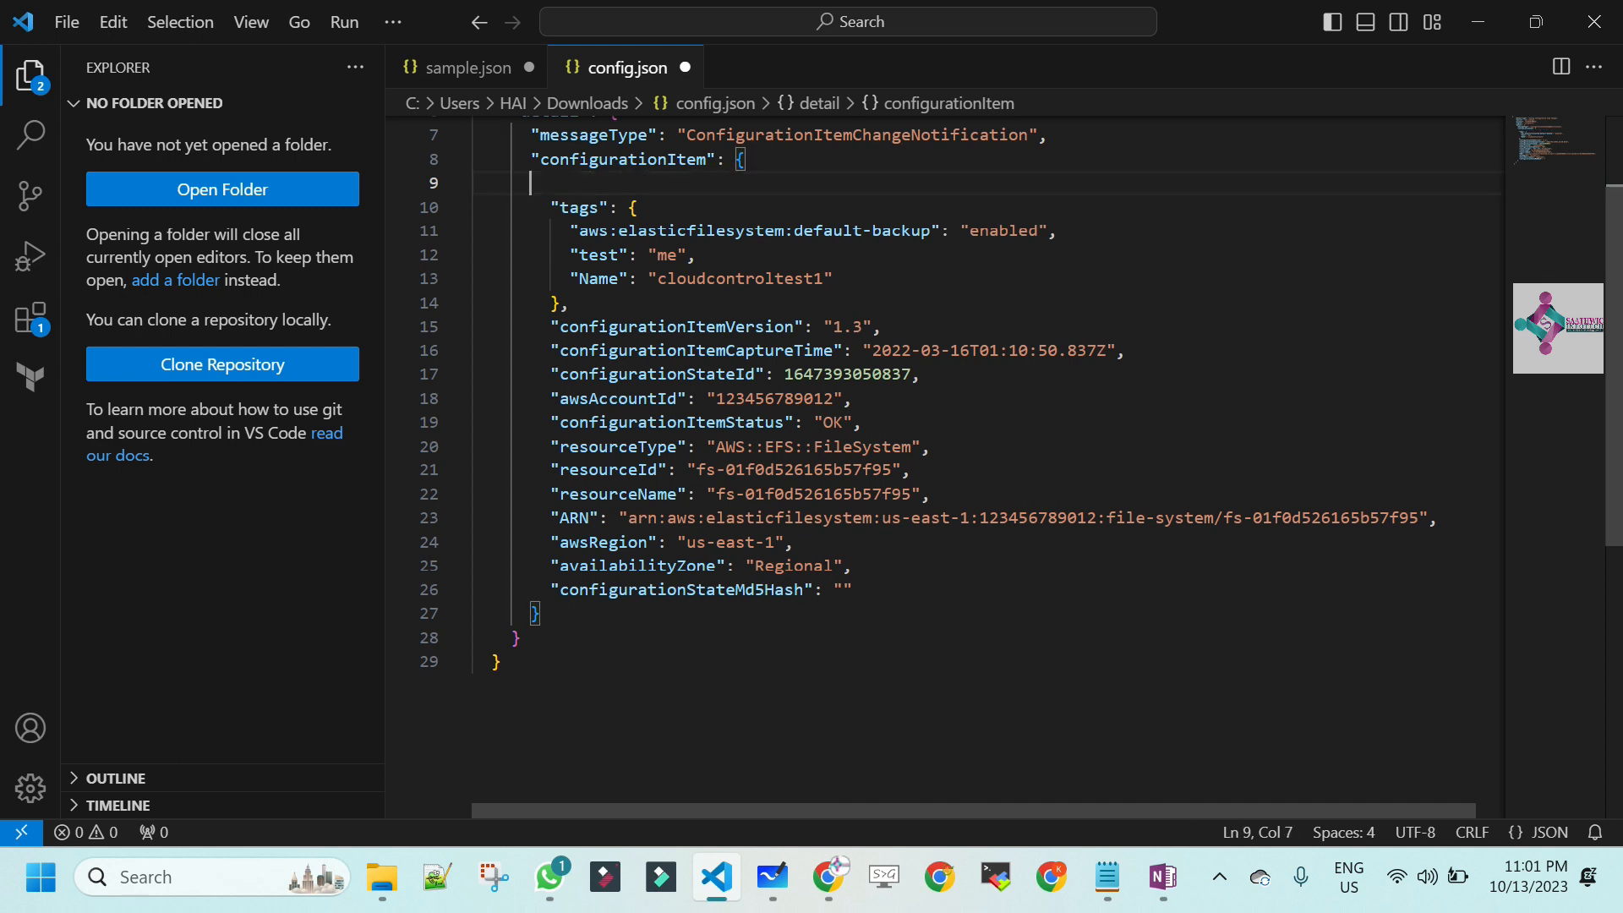
key("shift+Down")
key("shift+Down")
key("shift+Down")
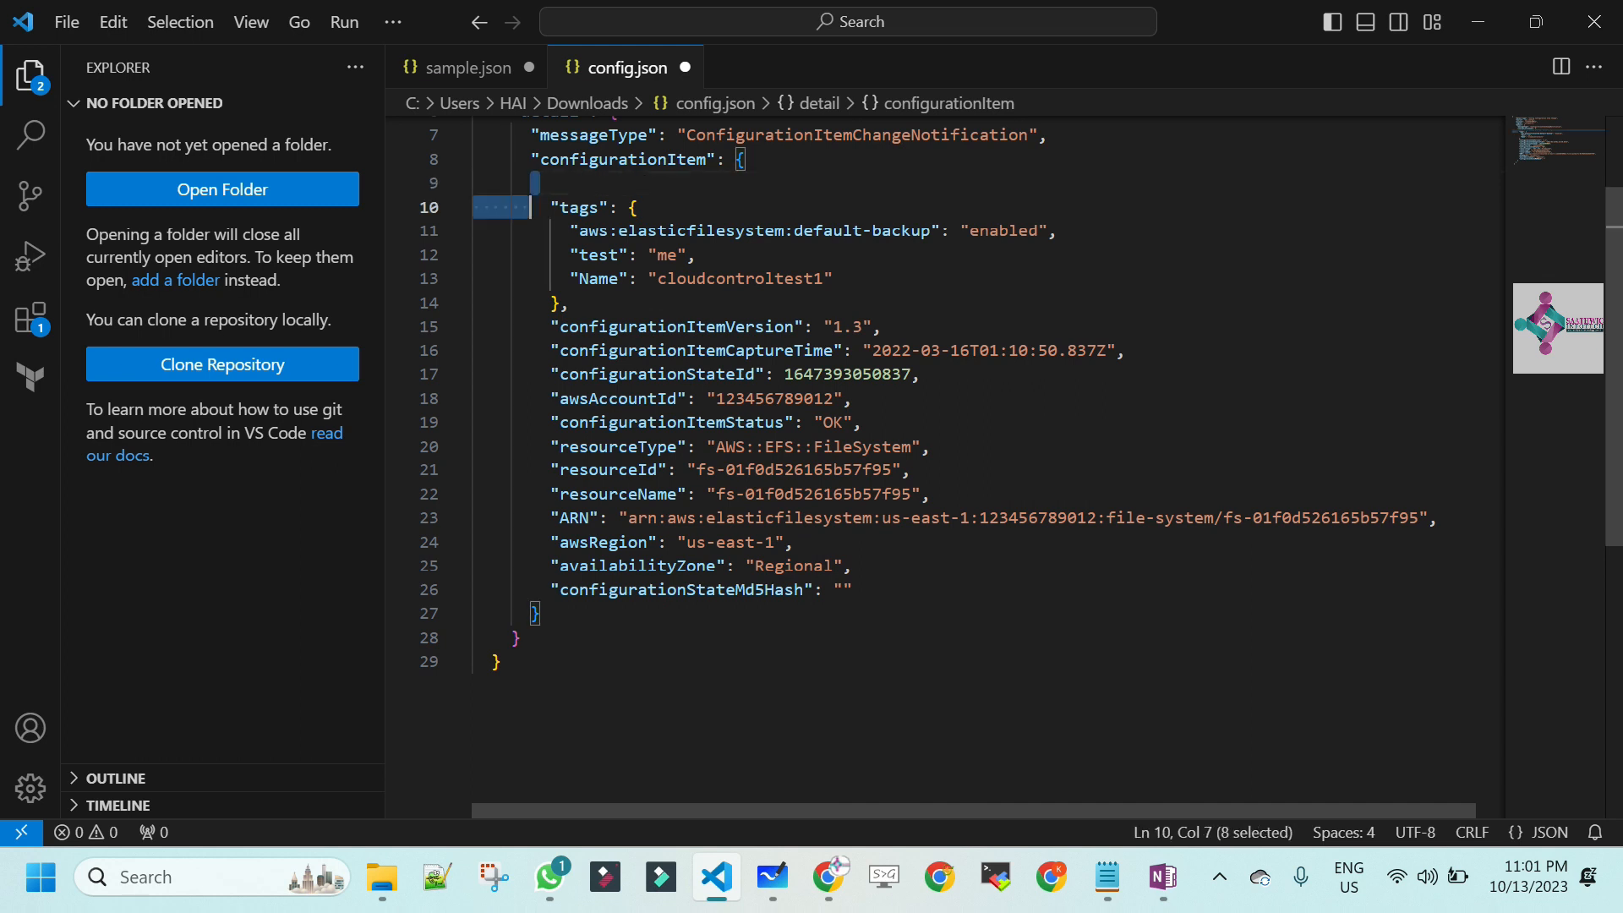
key("shift+Down")
key("shift+Down")
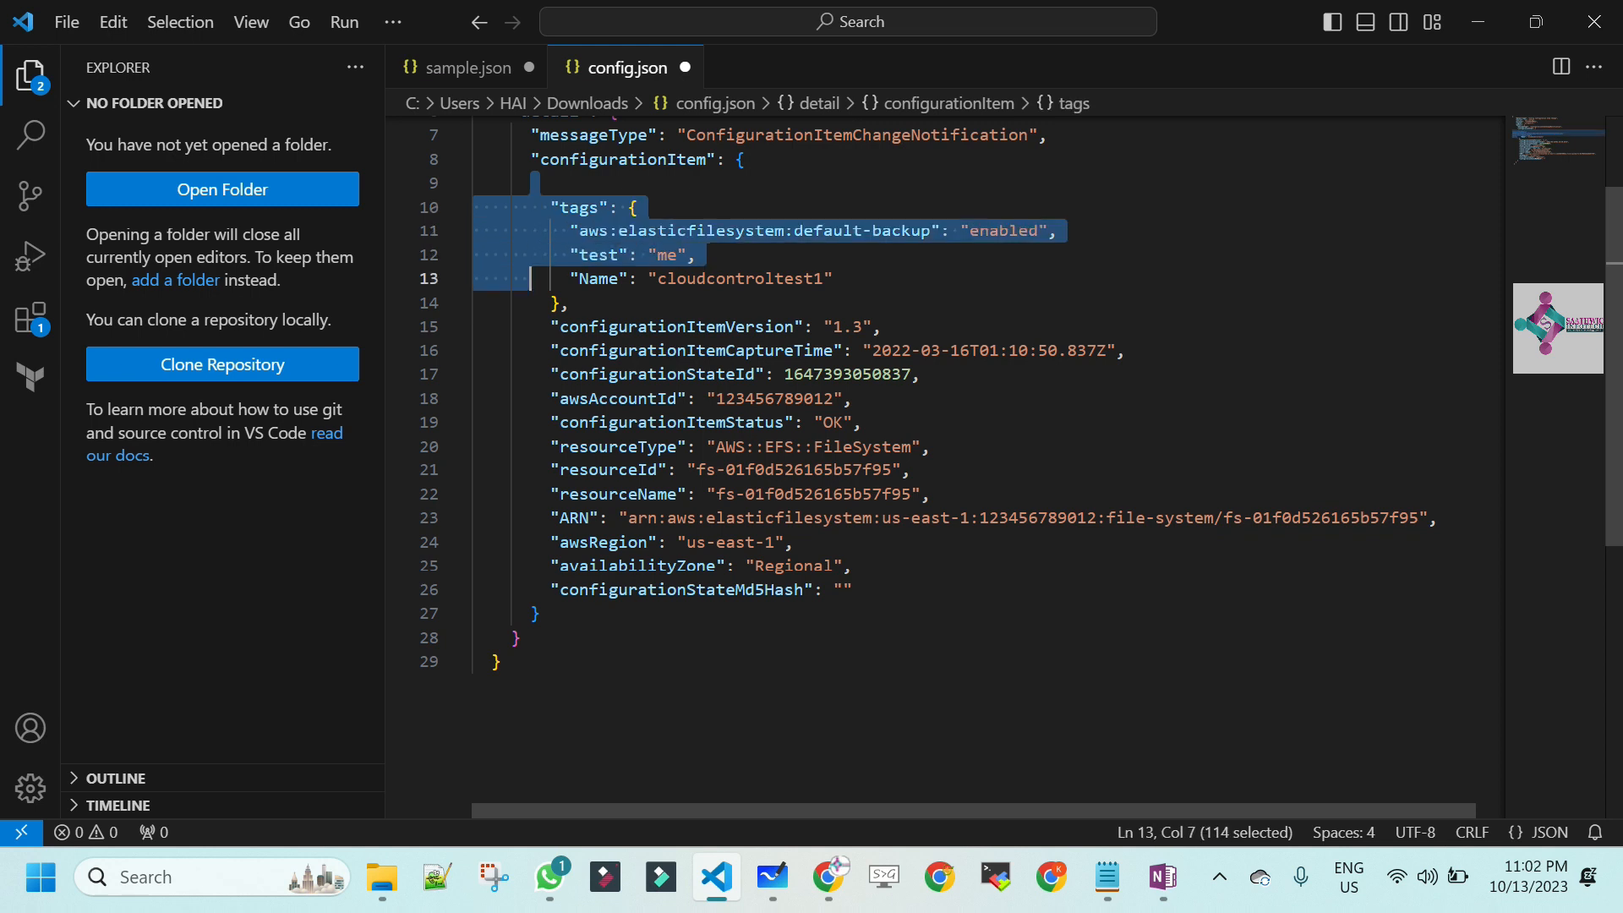
key("shift+Right")
key("shift+Right")
key("shift+Right")
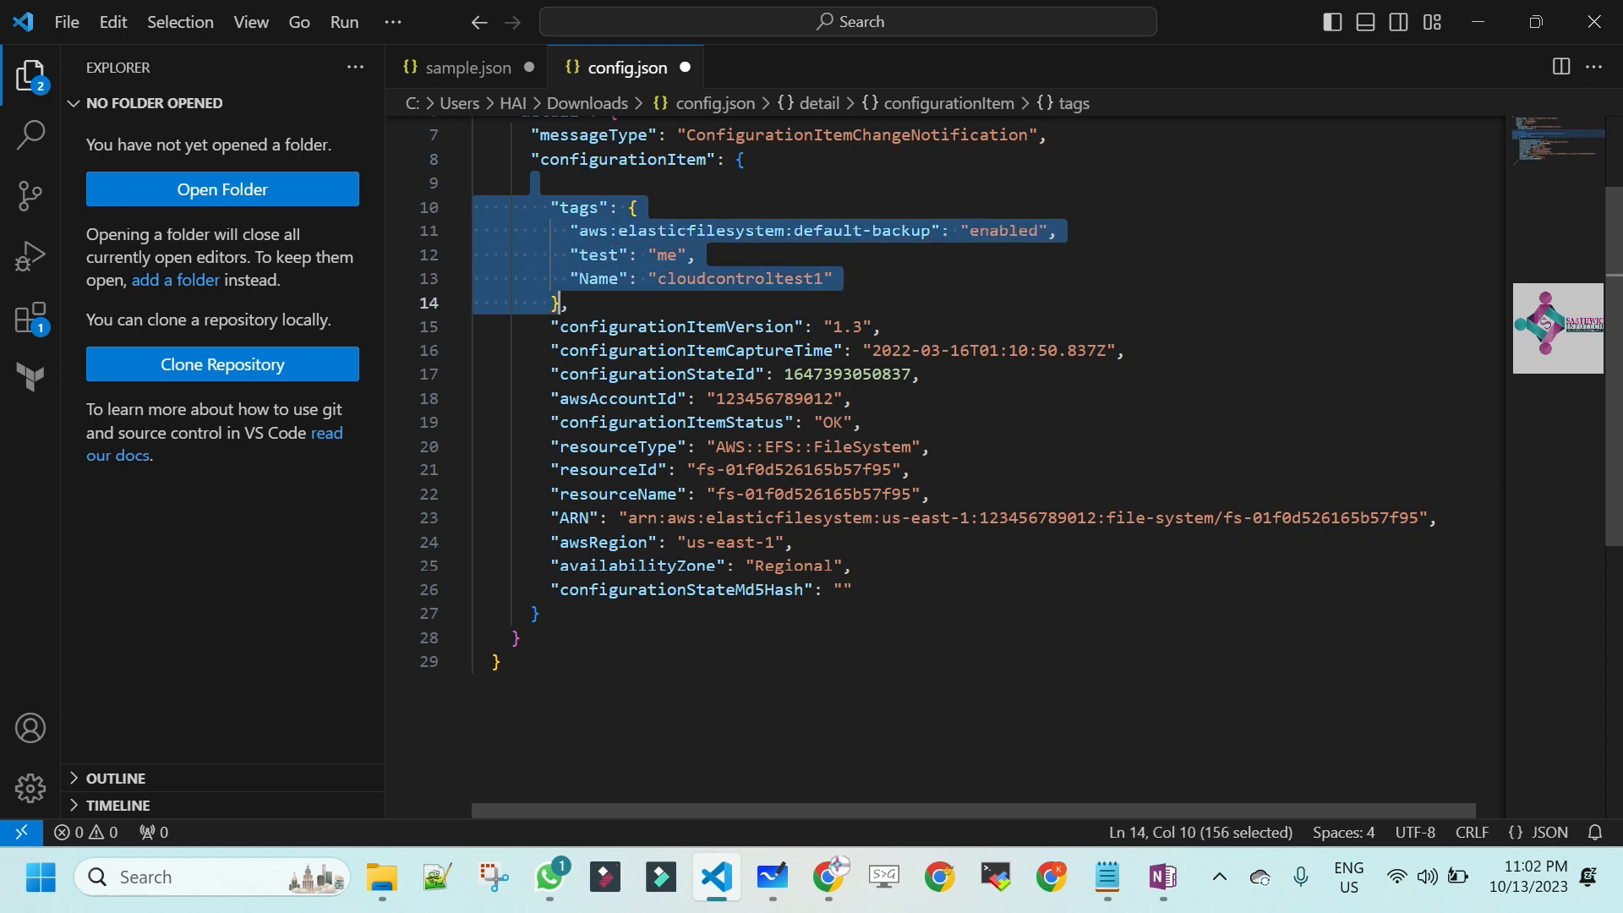
key("shift+Right")
key("BackSpace")
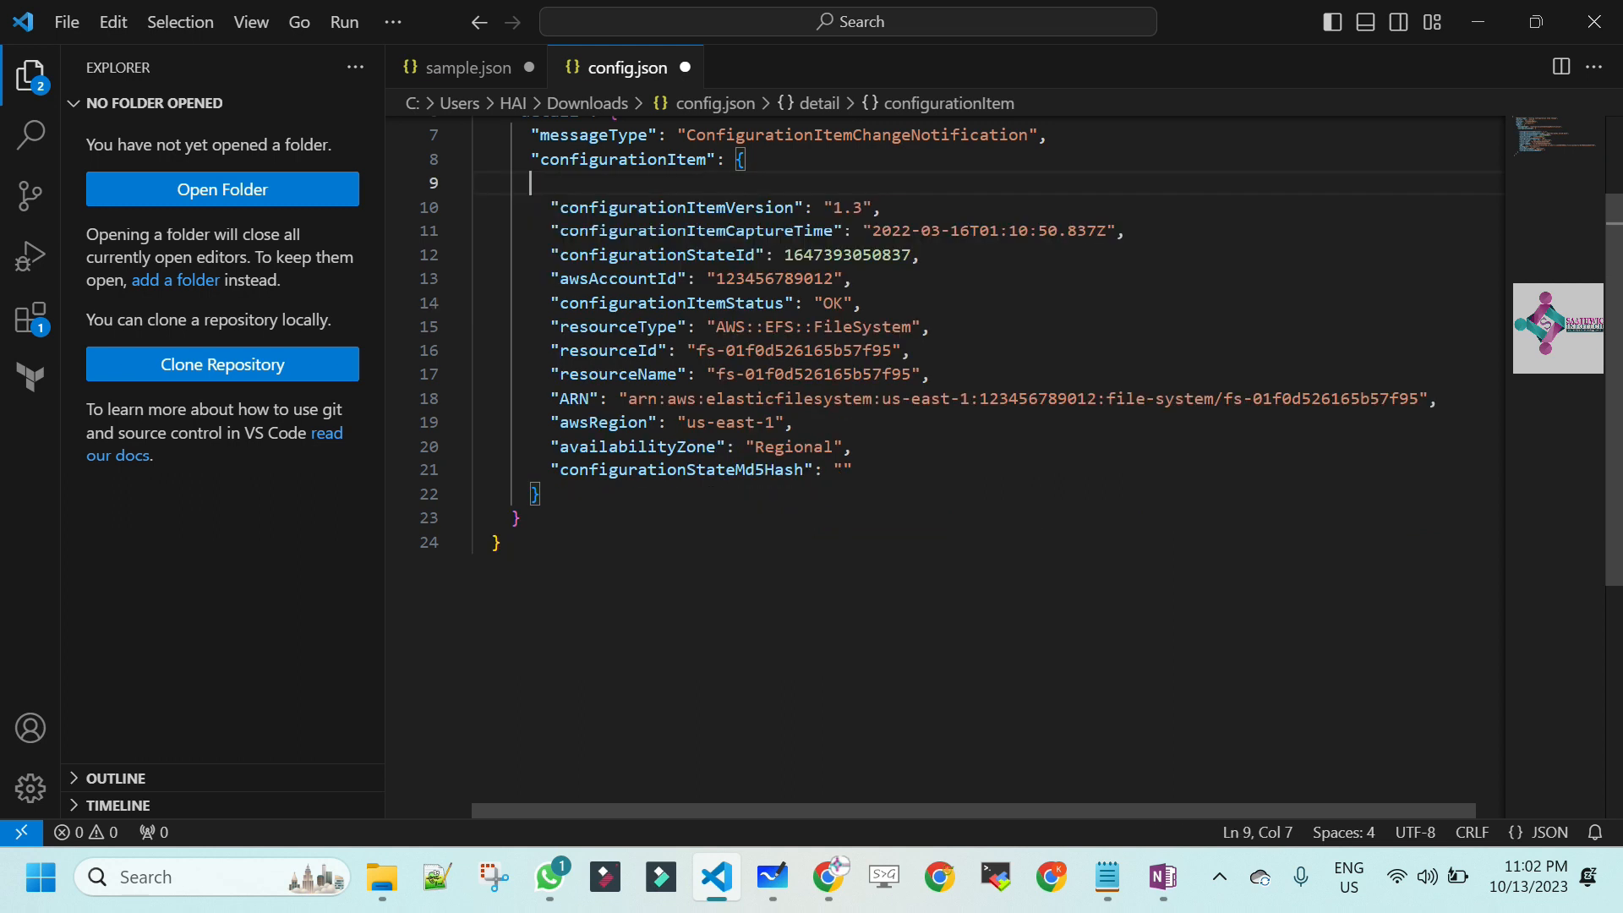
- Delete the configurationItemVersion, configurationItemCaptureTime, configurationStateId and awsAccountId lines from configurationItem
key("Down")
key("shift+End")
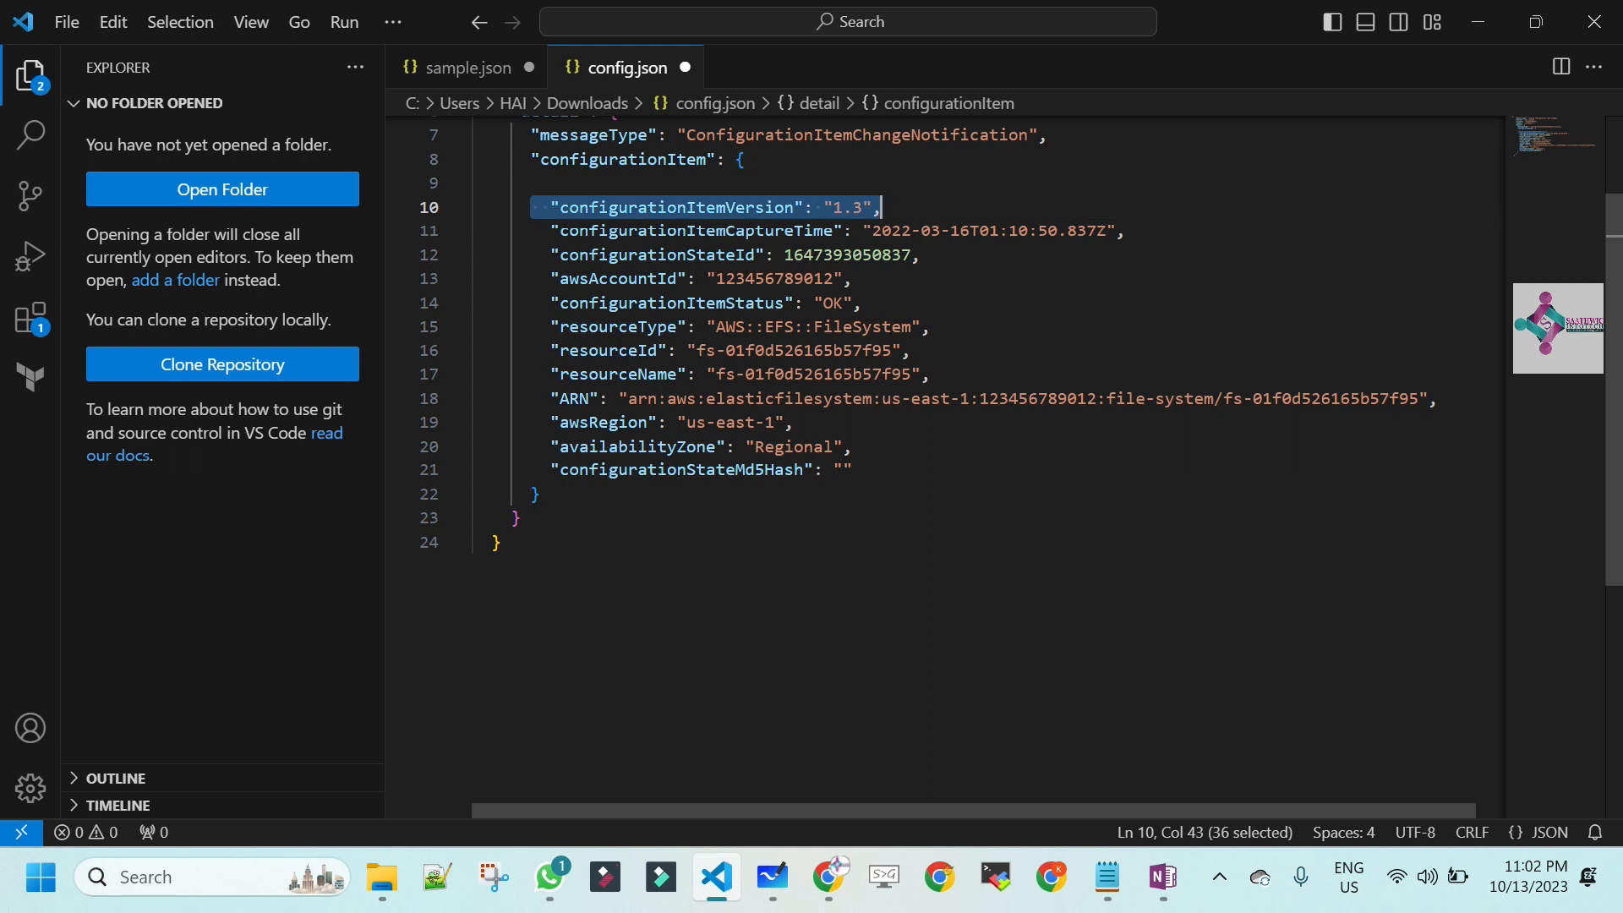
key("shift+Down")
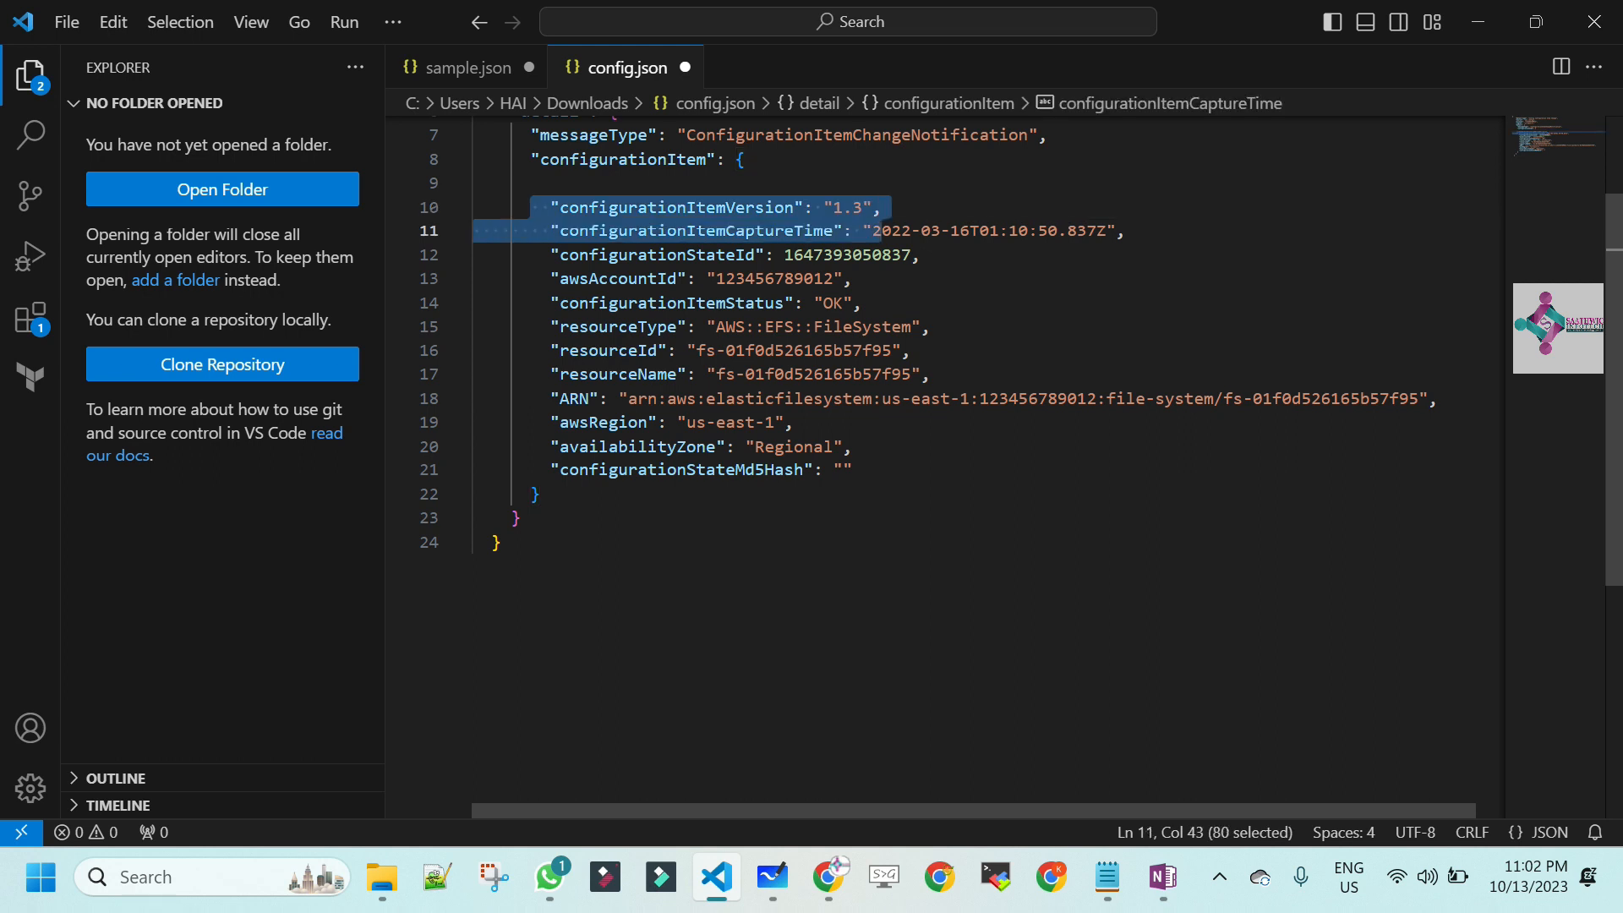
key("shift+End")
key("shift+Down")
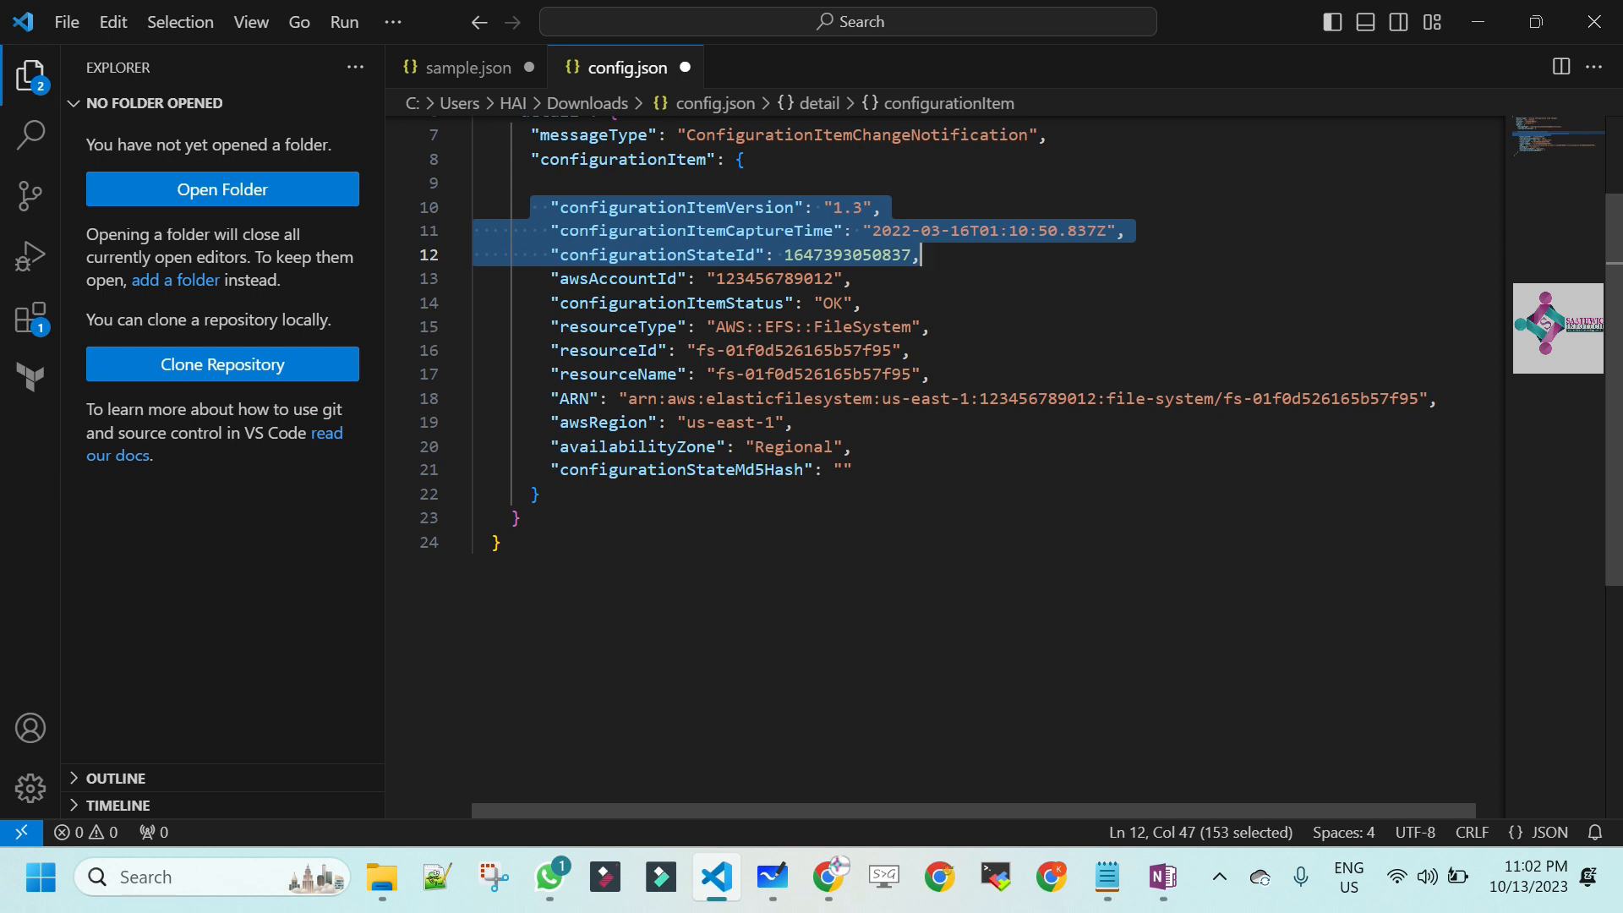
key("shift+Down")
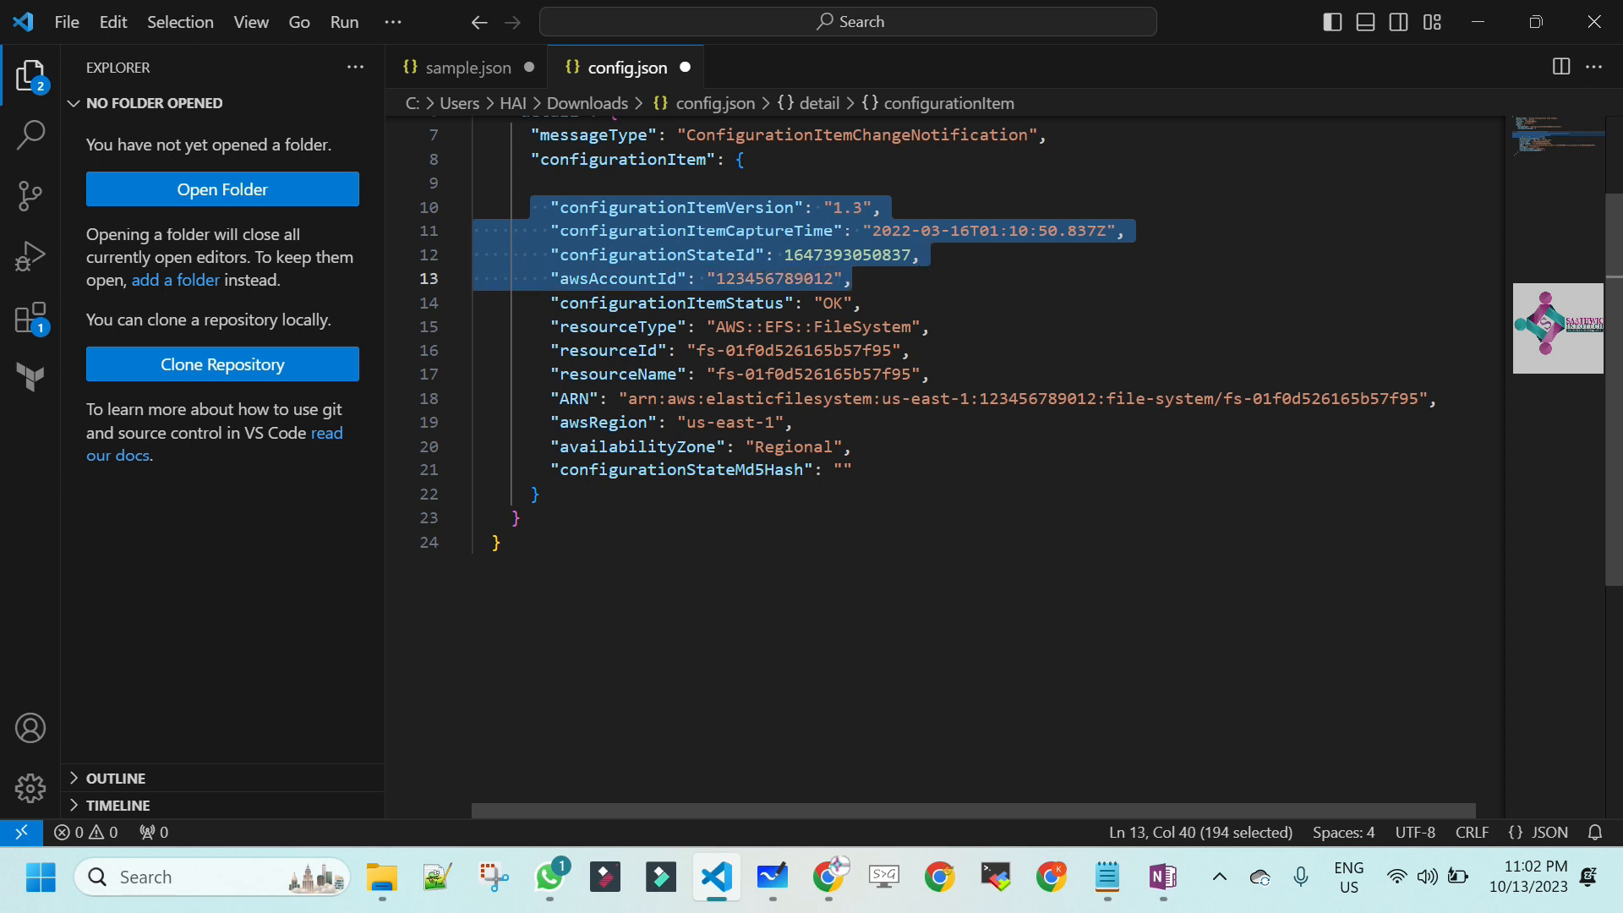
key("BackSpace")
key("Delete")
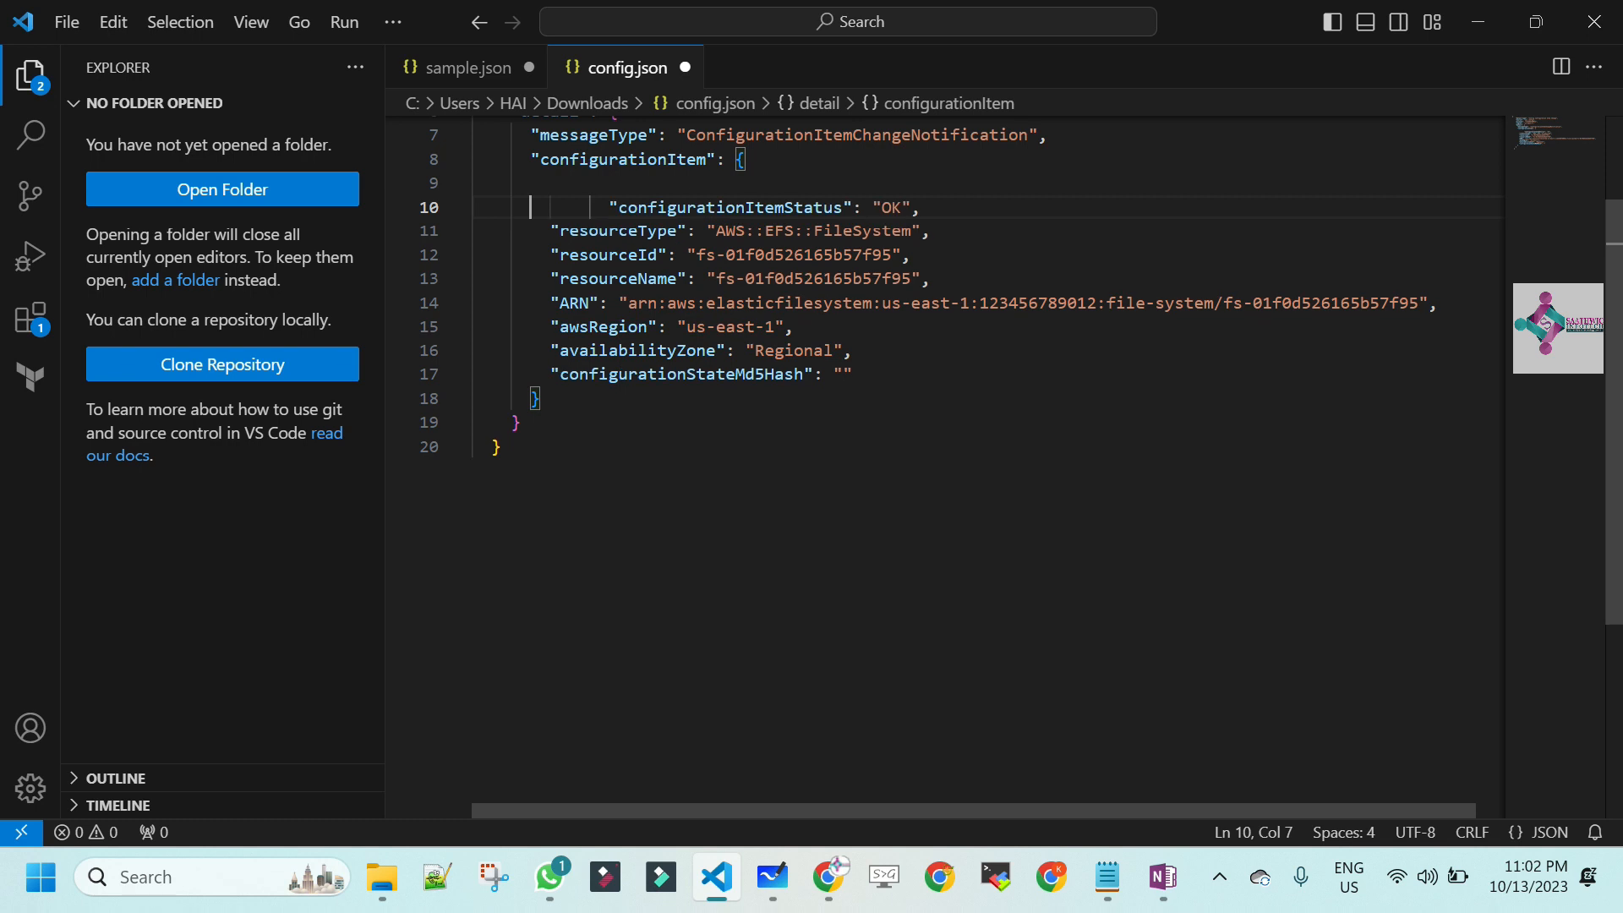
- Remove the blank line and extra spaces before configurationItemStatus so that it lines up with the resourceType line
key("Up")
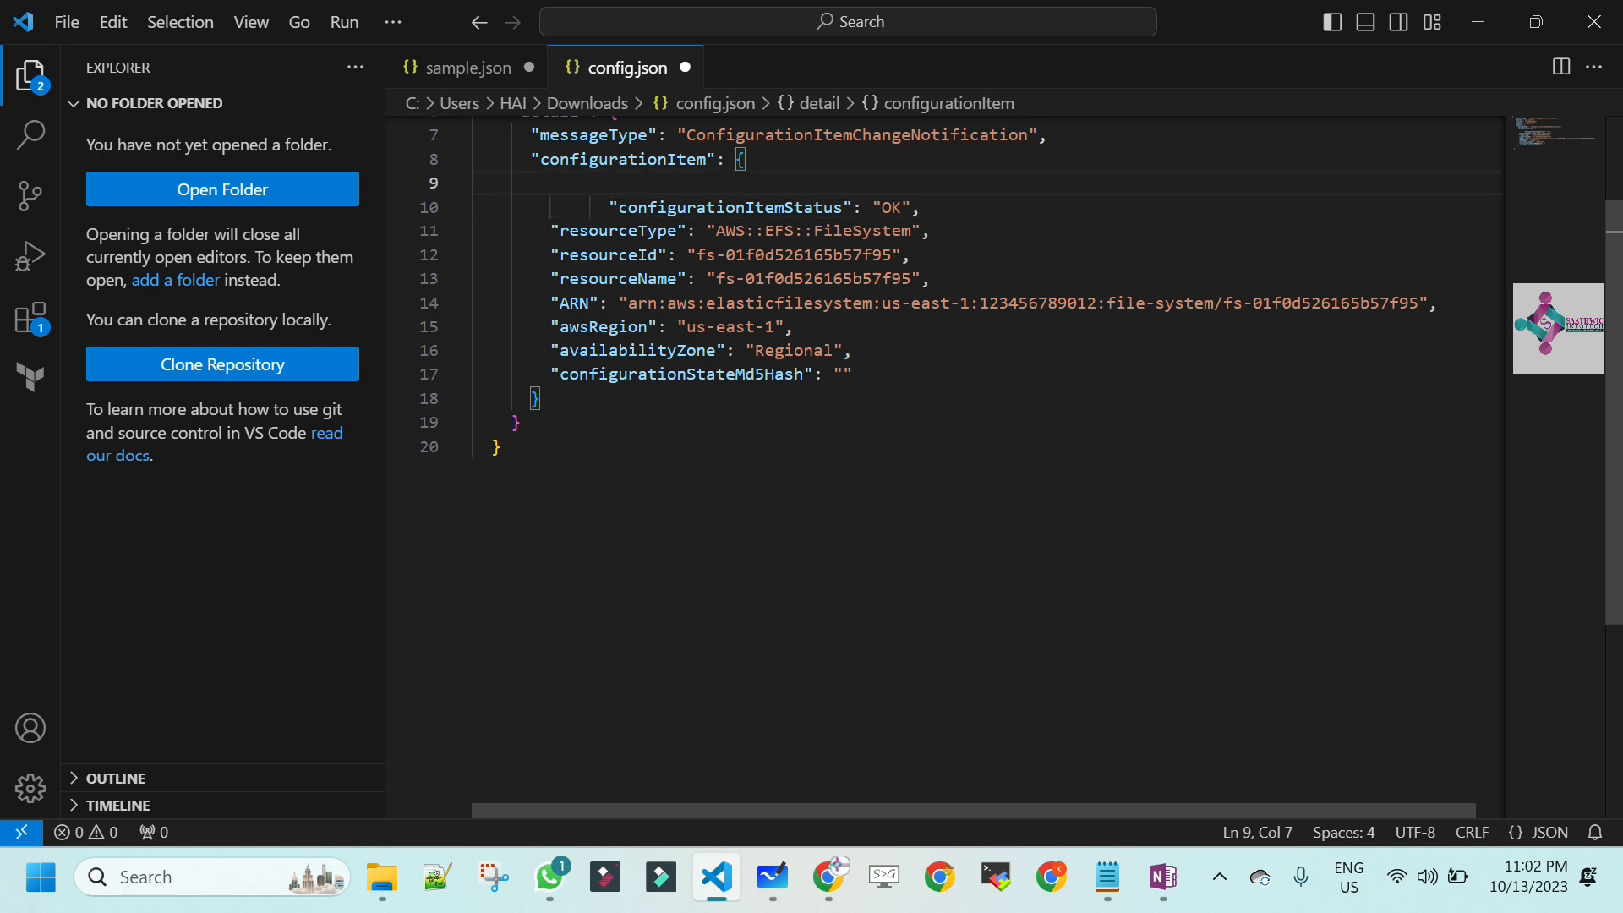
key("Delete")
key("Delete")
key("Delete")
key("Delete")
key("Delete")
key("Delete")
key("Delete")
key("Delete")
key("Delete")
key("Delete")
key("Delete")
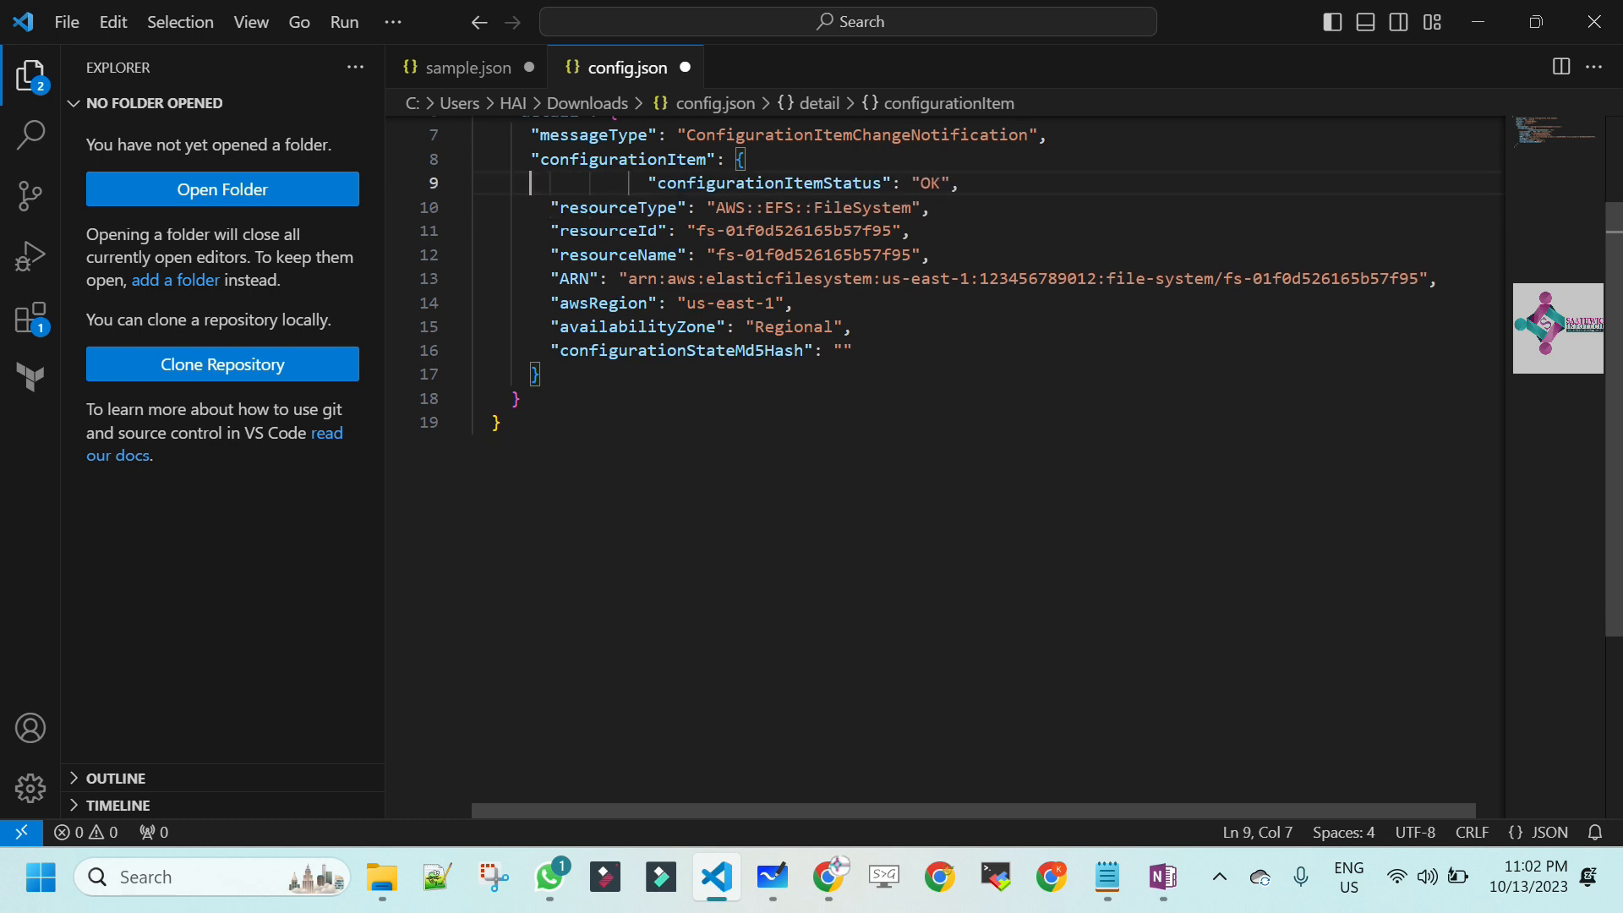
key("Delete")
key("Delete")
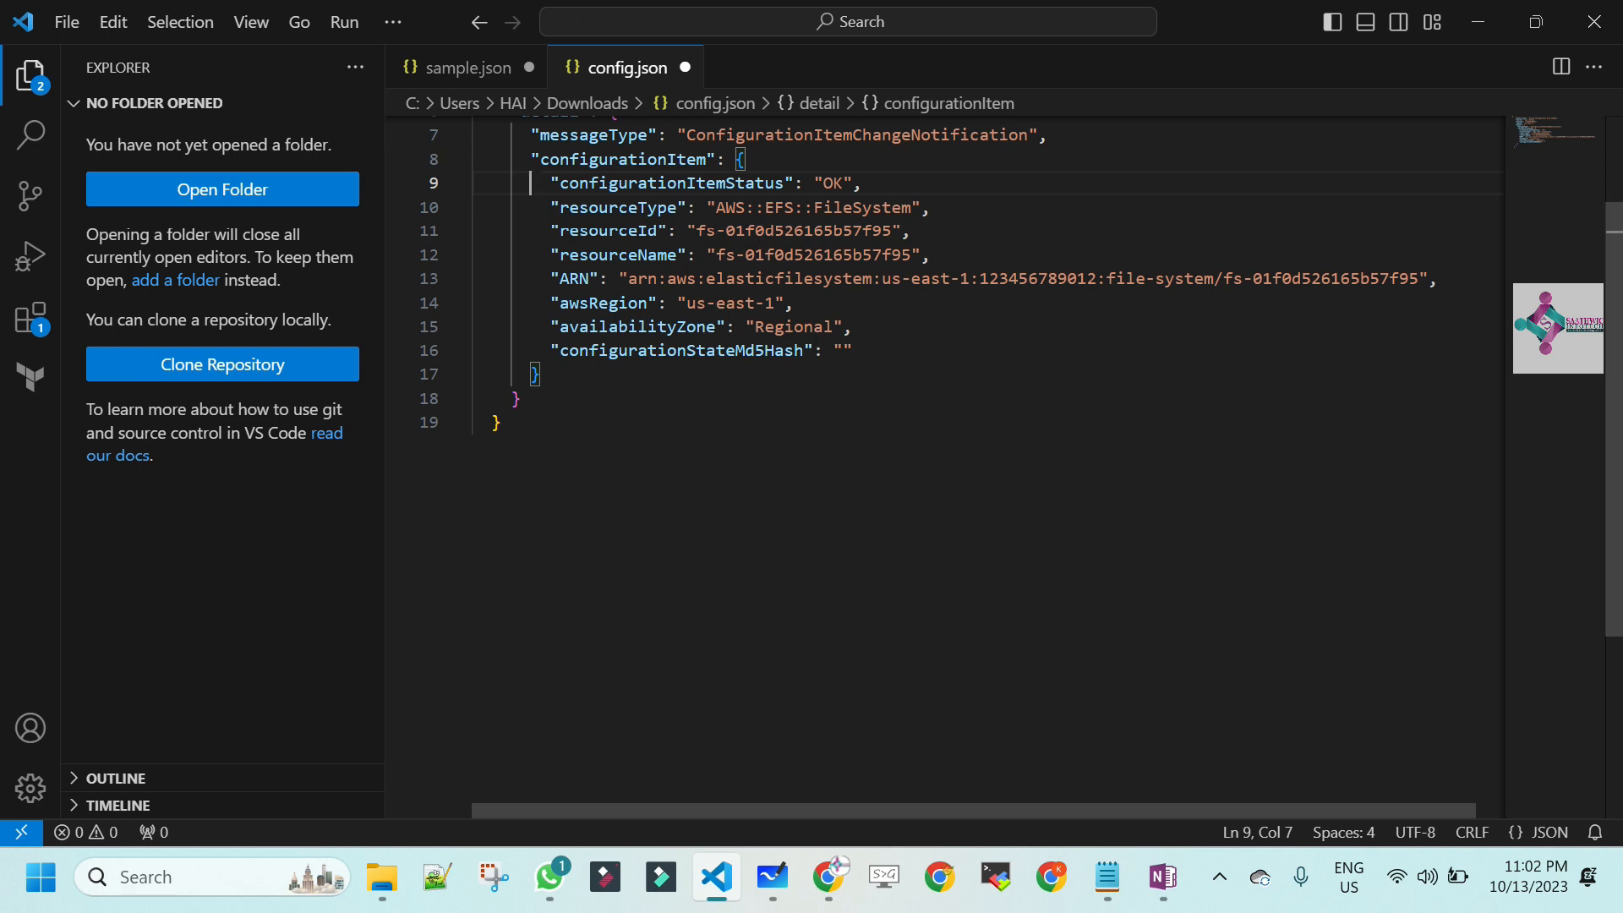
- Copy the configurationItemStatus key name from config.json, switch to Chrome and paste it as a search term in a new tab
left_click_drag(824, 183, 843, 182)
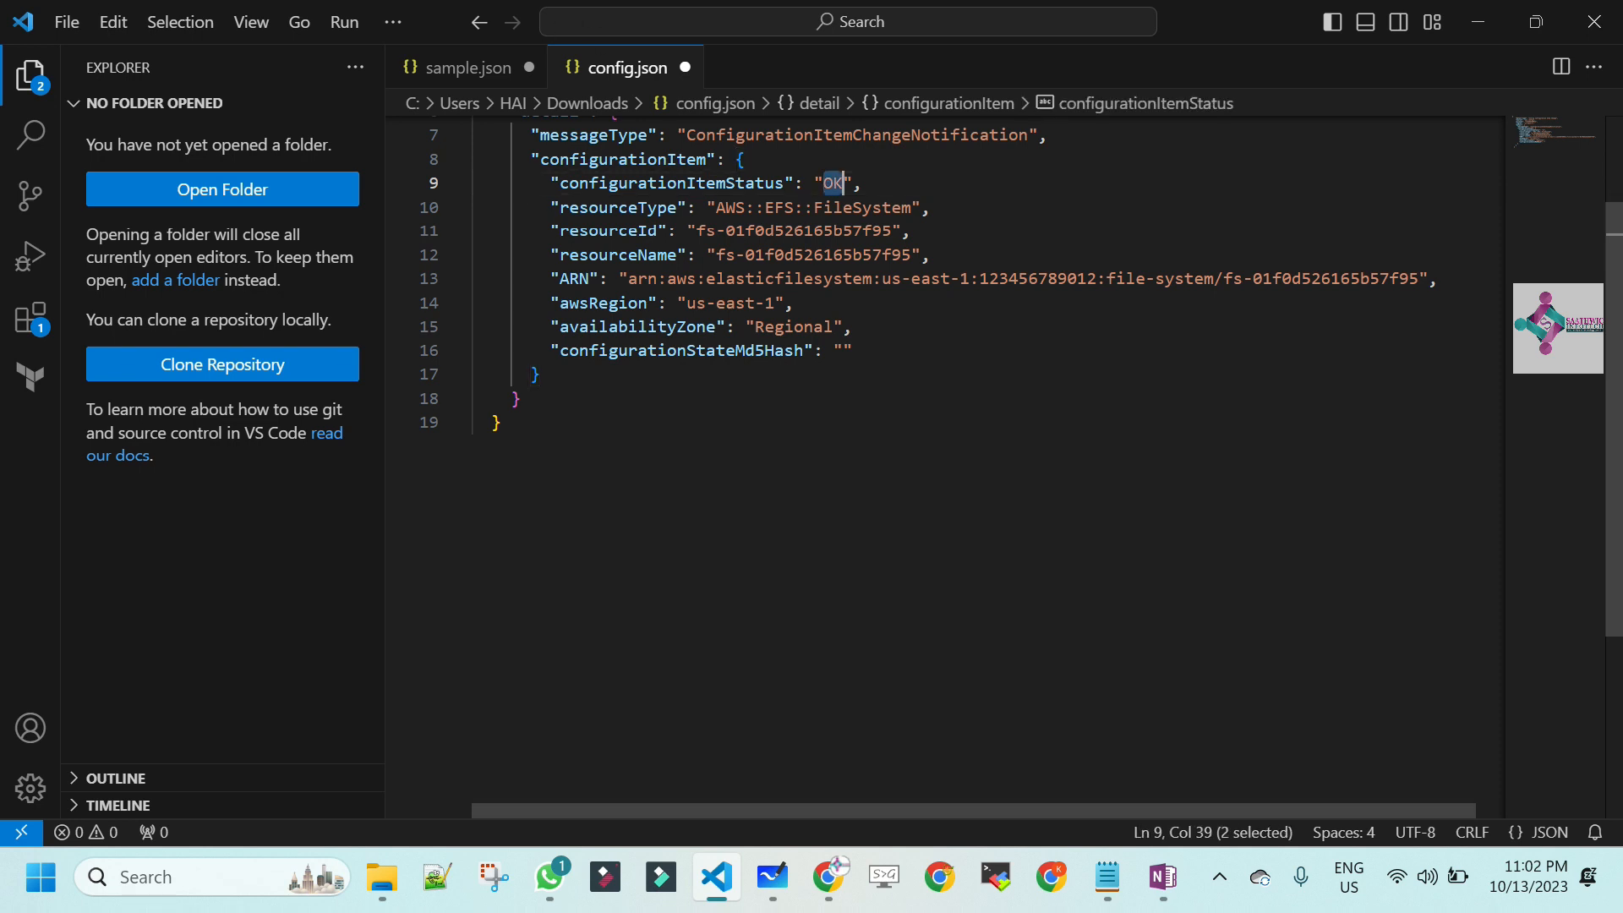
double_click(668, 183)
key("ctrl+c")
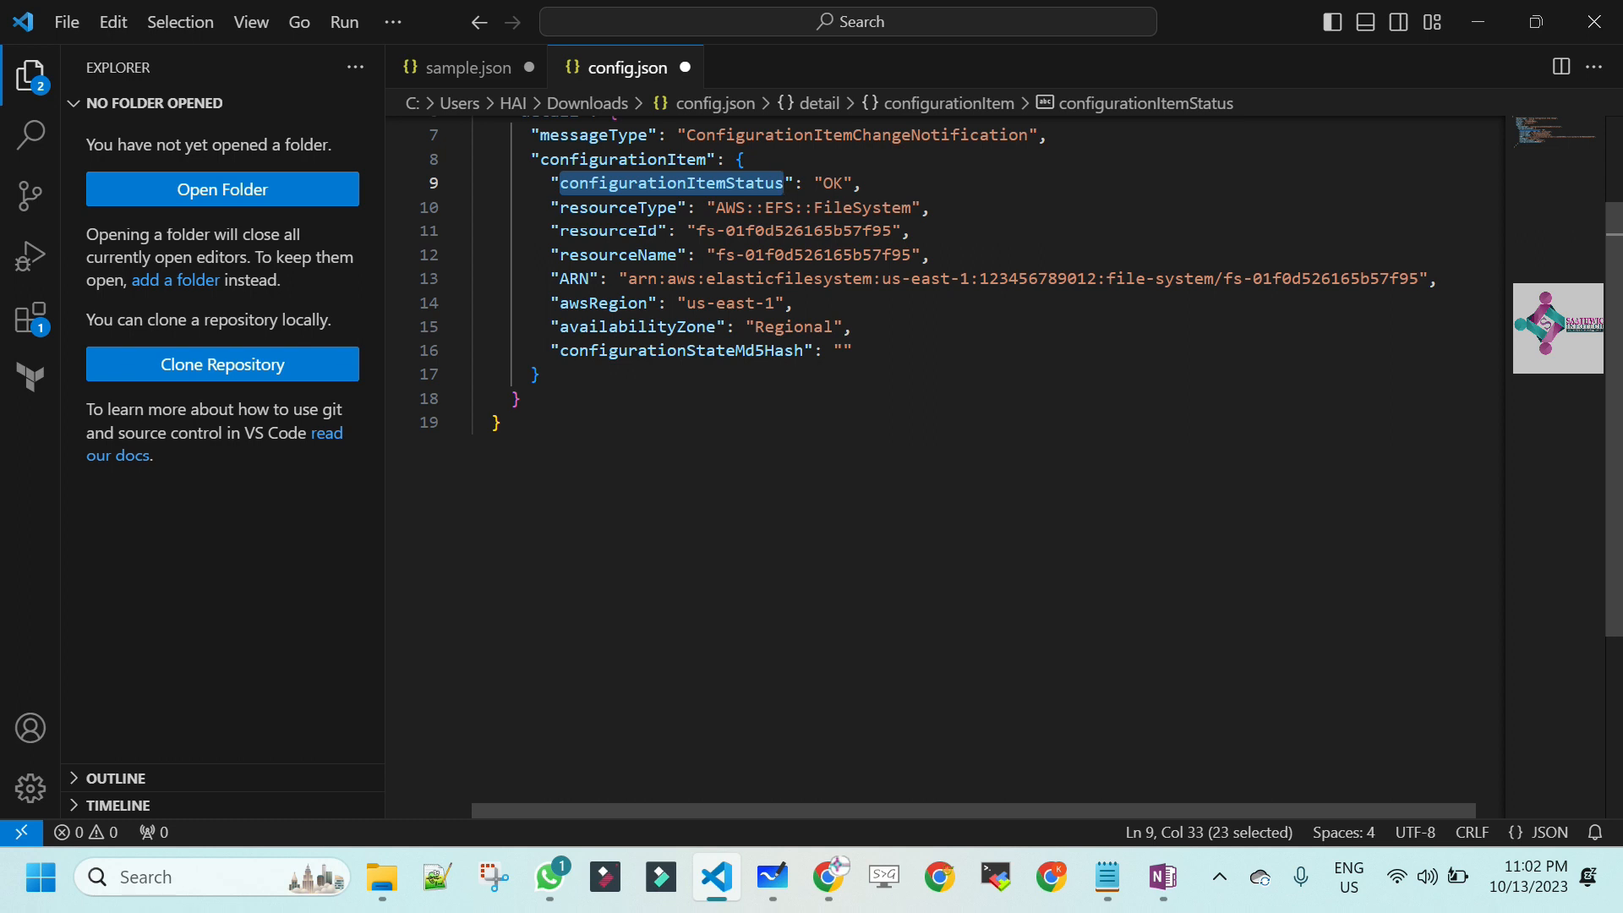
left_click(828, 877)
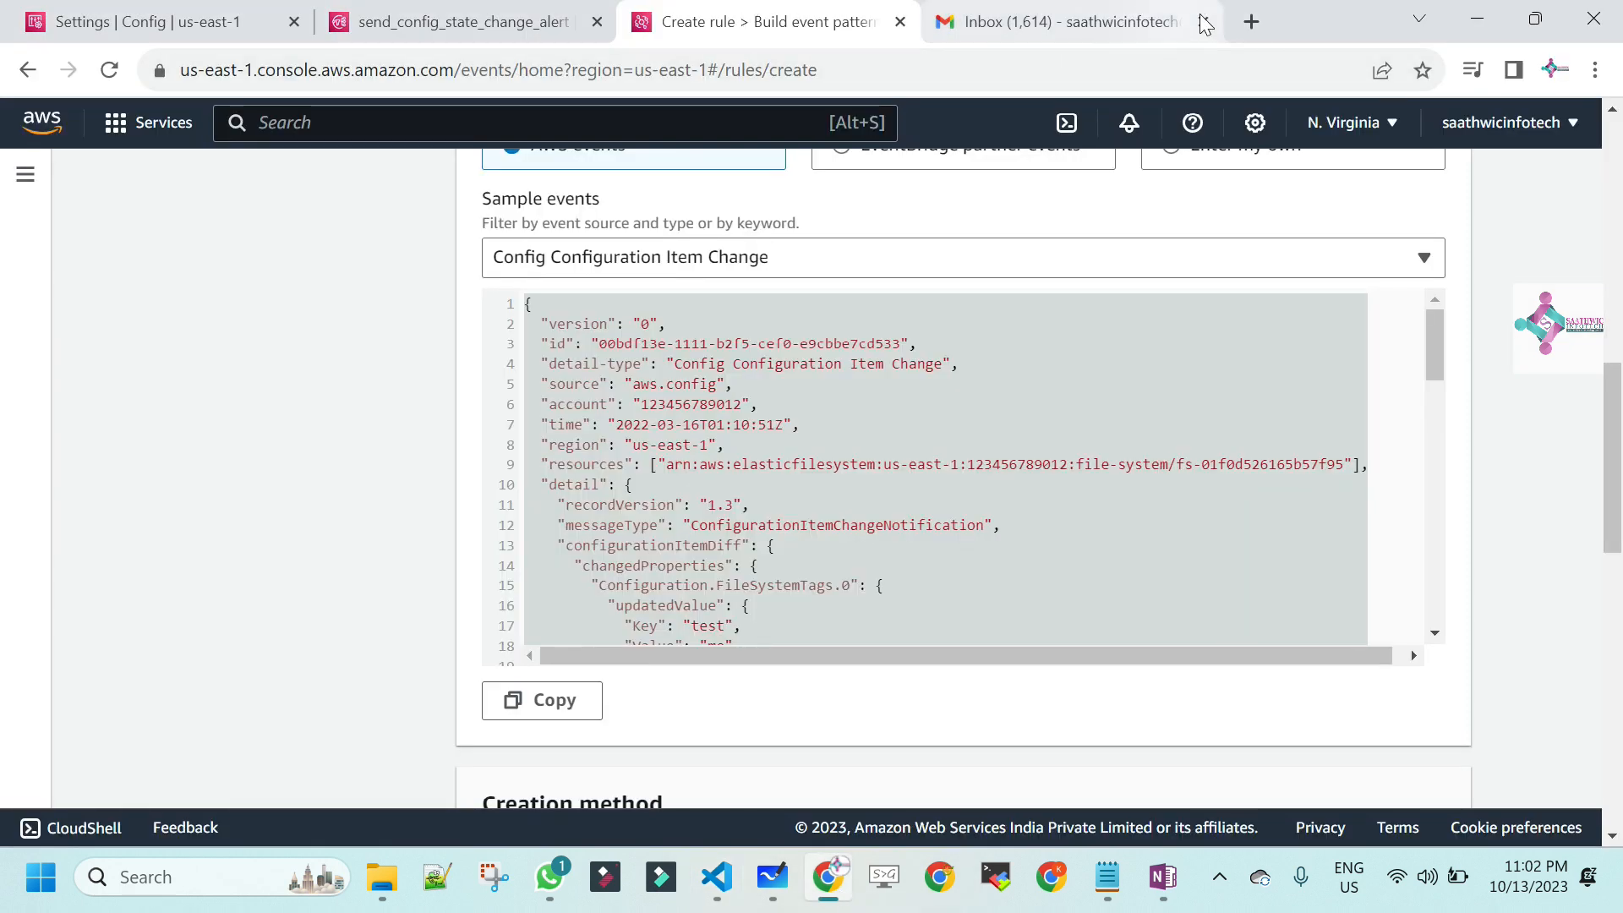
left_click(1268, 23)
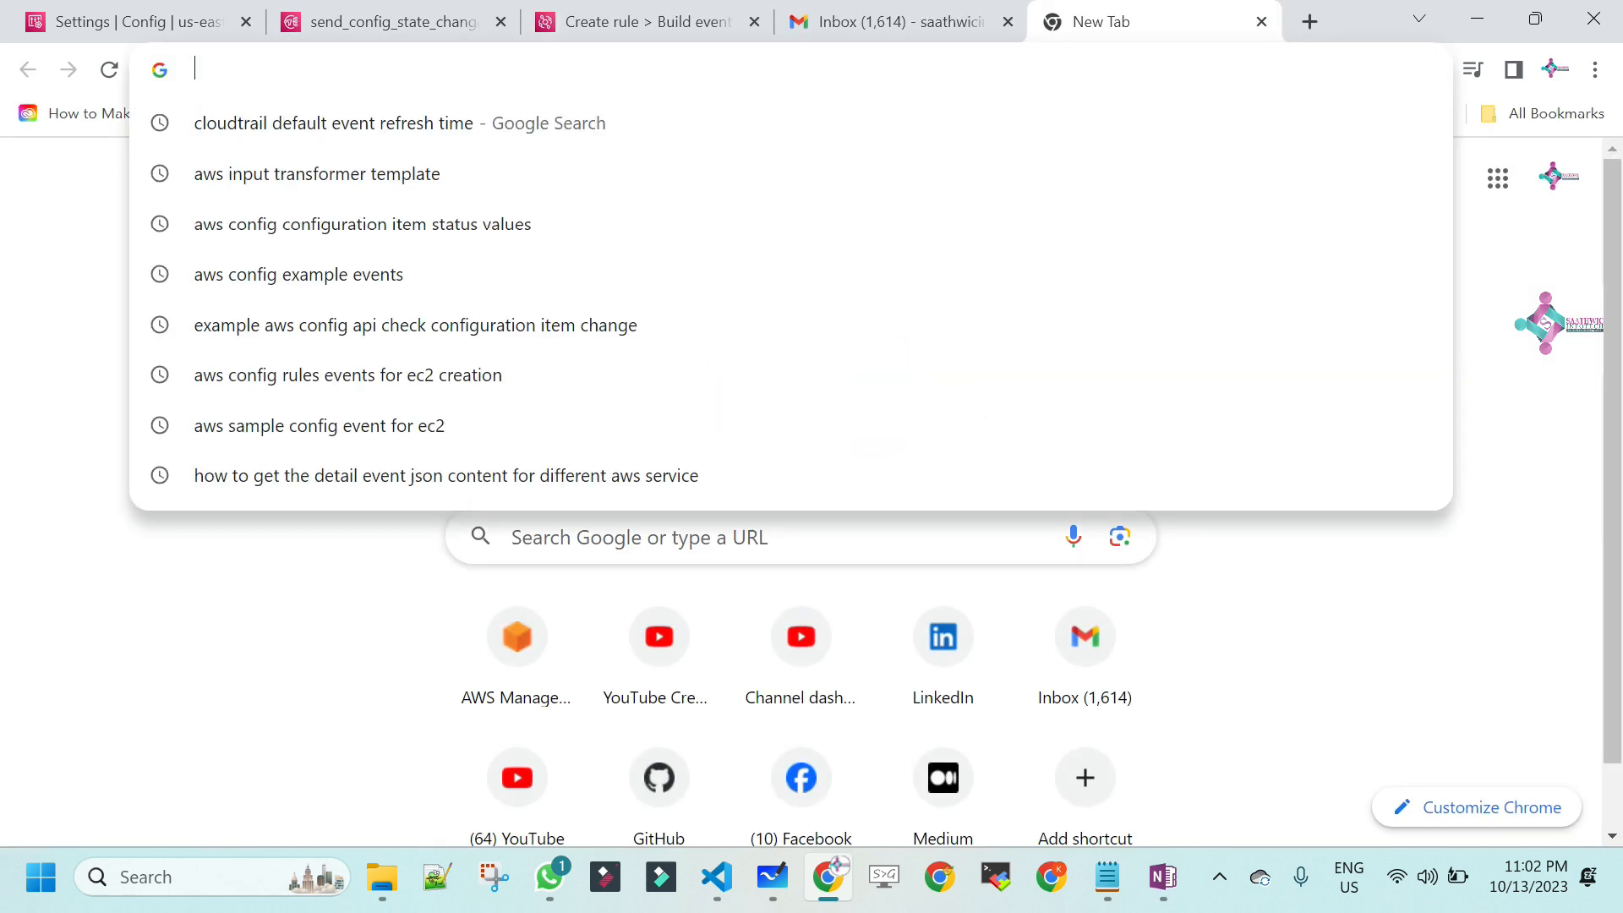
key("ctrl+v")
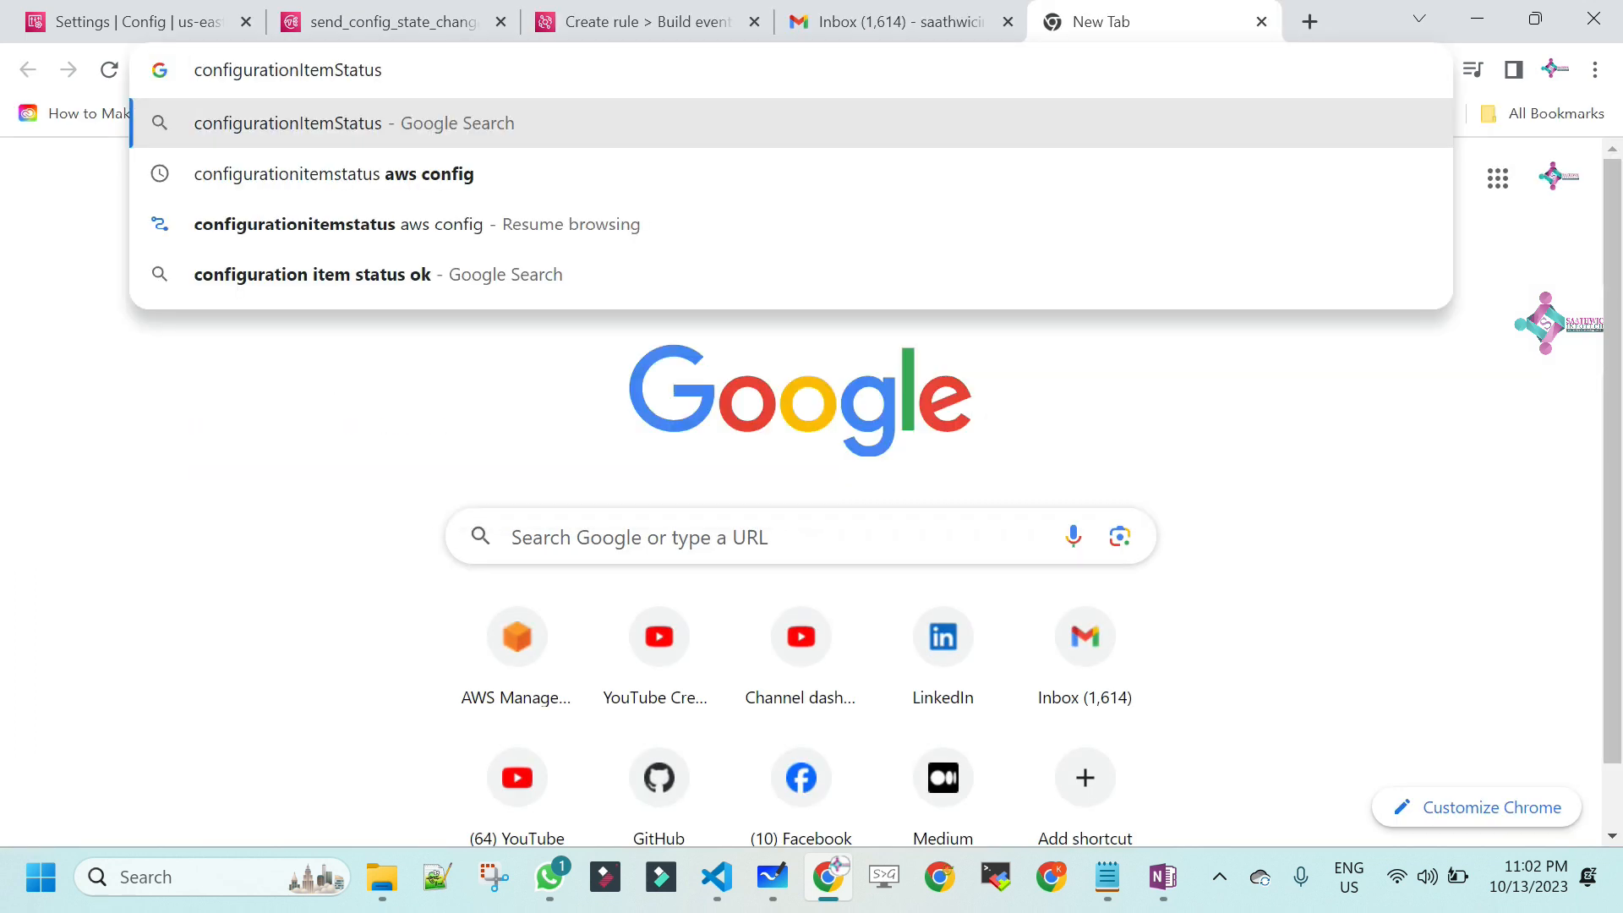
- Complete the query as "aws config configurationItemStatus values" and run the search
type("aws cofnig")
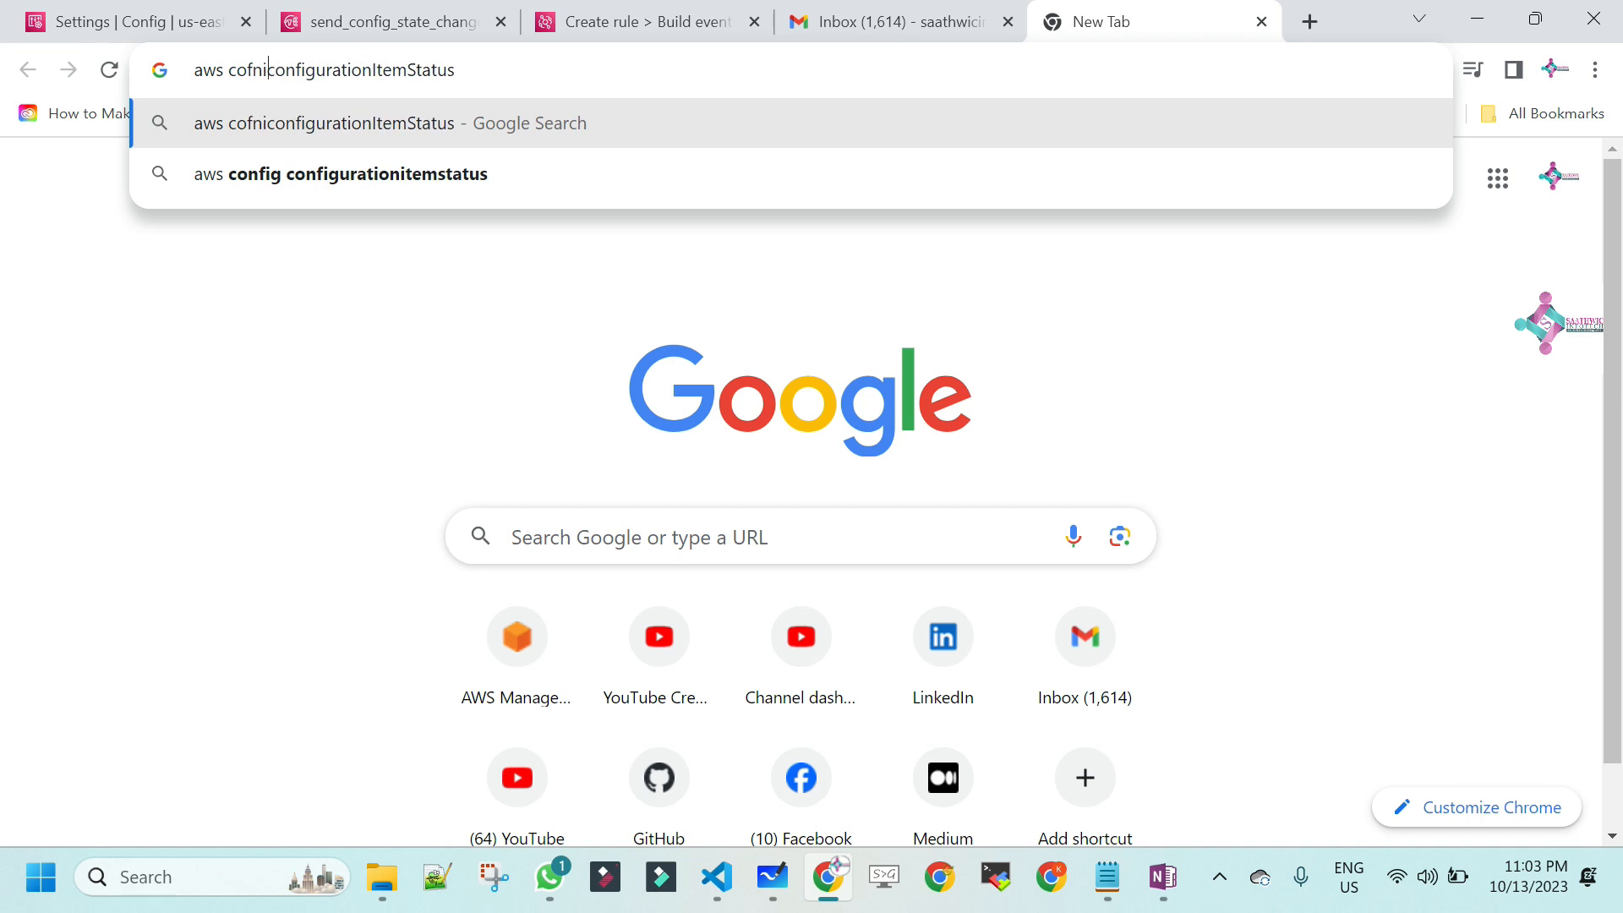
key("BackSpace")
key("BackSpace")
key("BackSpace")
key("BackSpace")
key("BackSpace")
type("nfig")
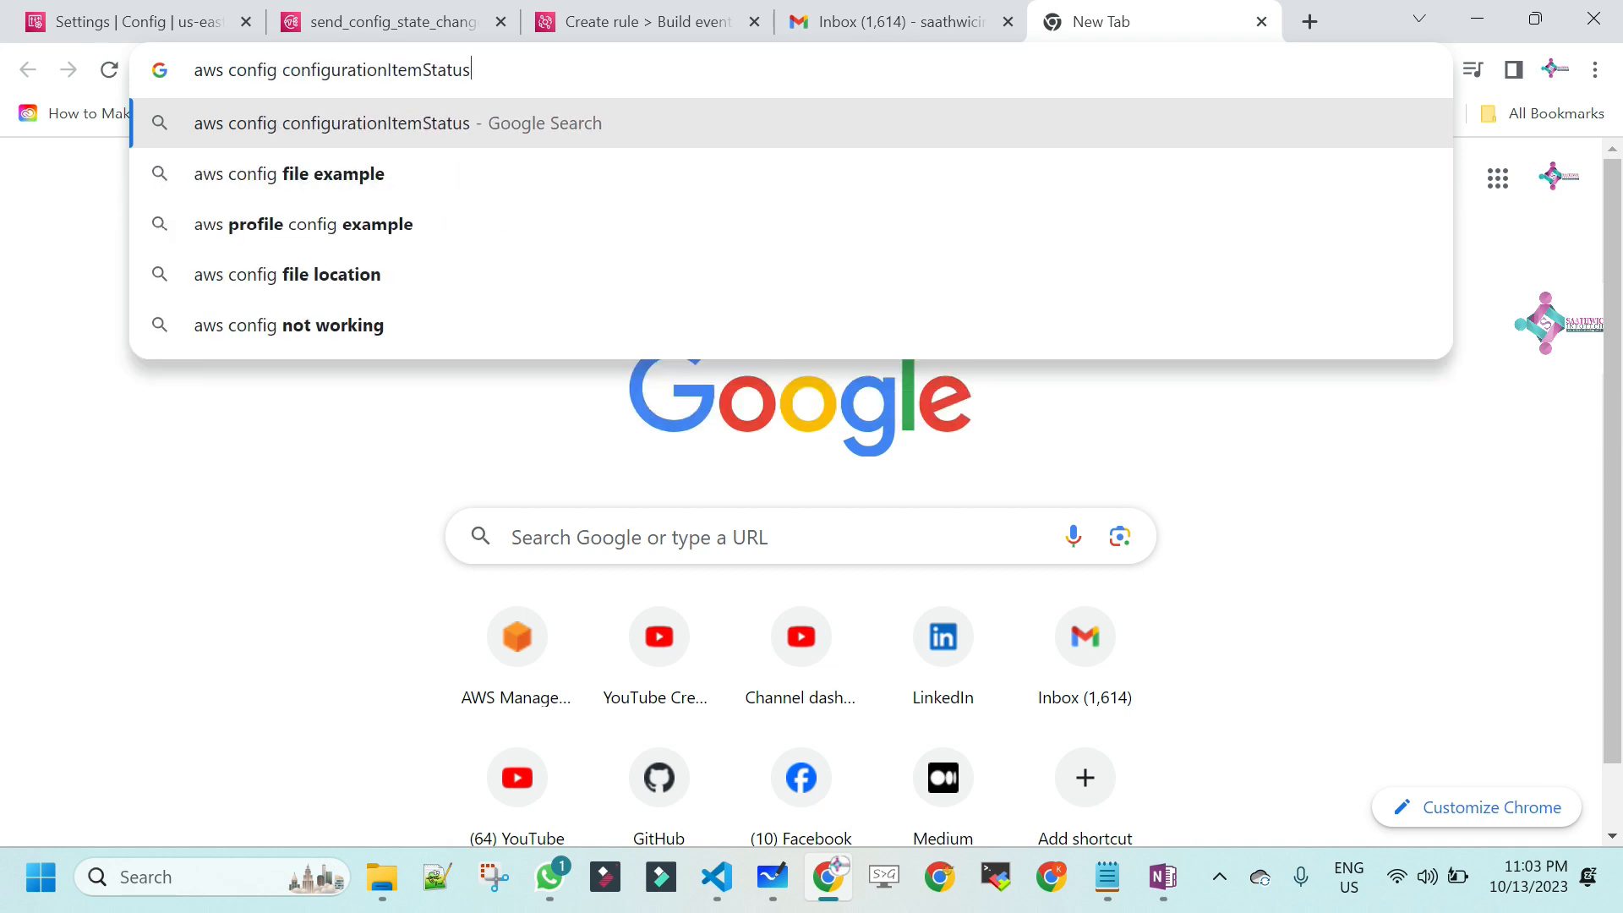
type("  values")
key("Return")
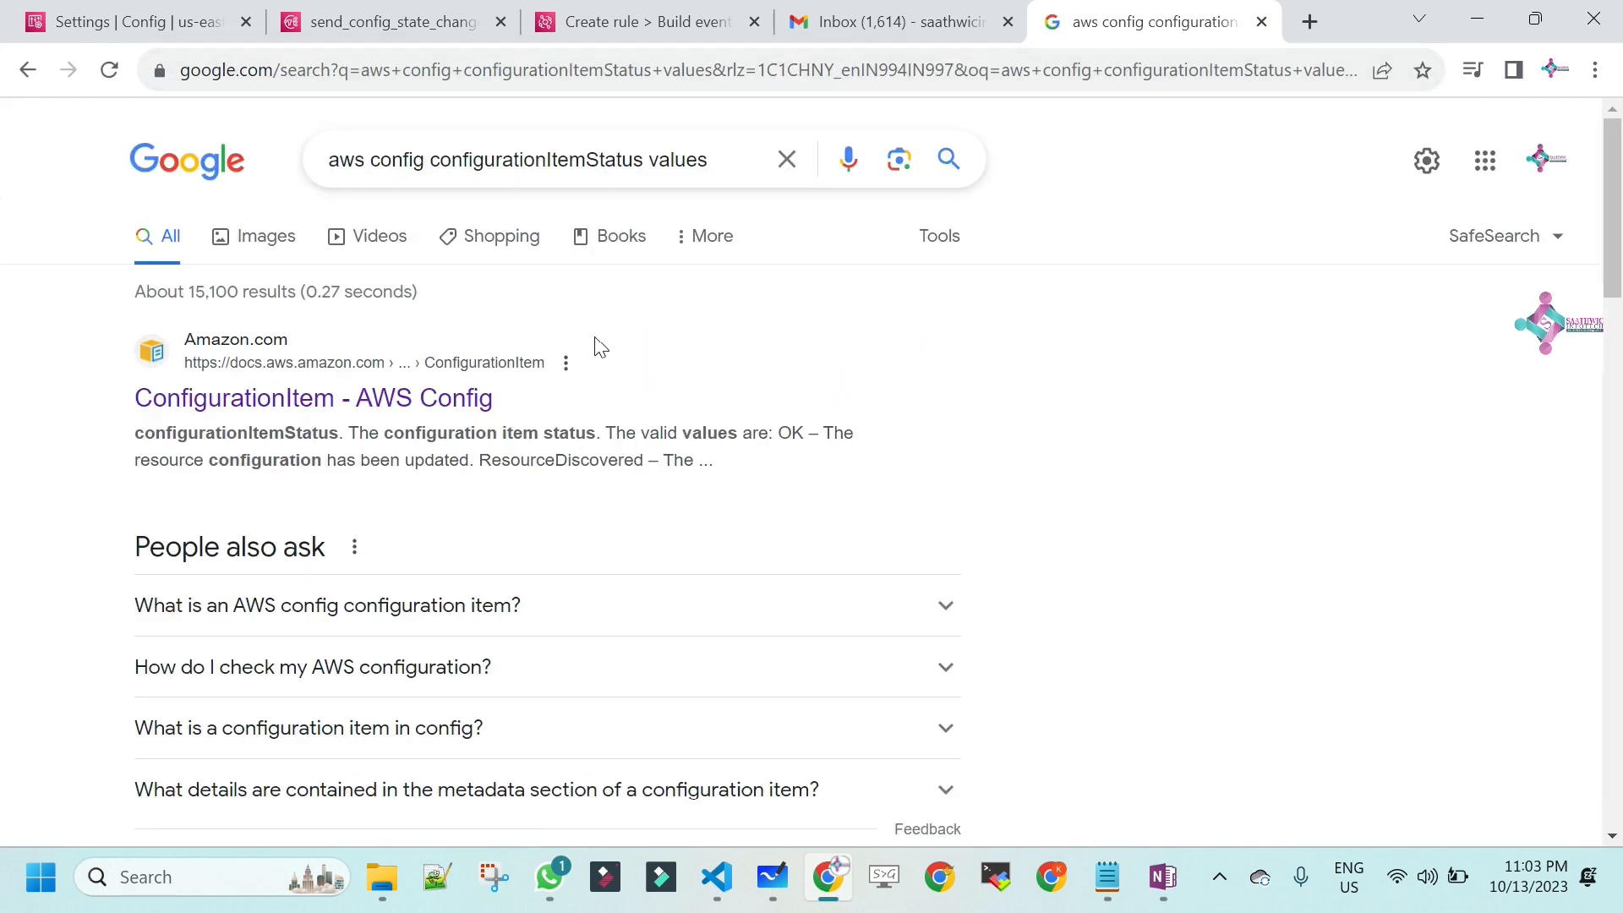
- Open the "ConfigurationItem - AWS Config" result in a new tab and find configurationItemStatus on that page
right_click(394, 409)
left_click(448, 428)
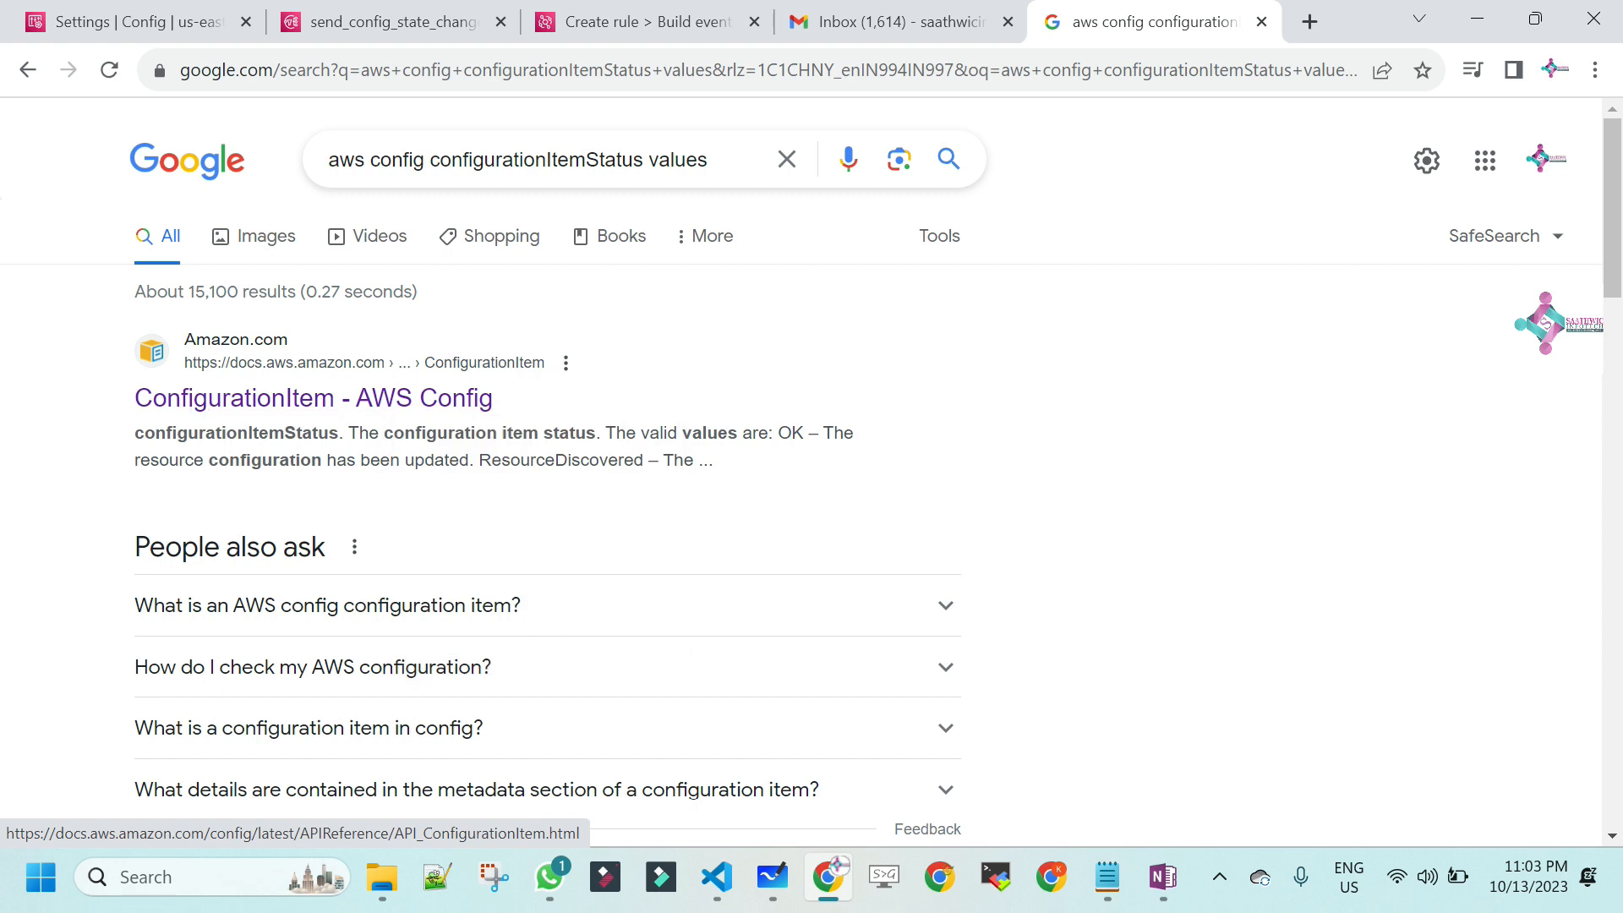
left_click(1137, 10)
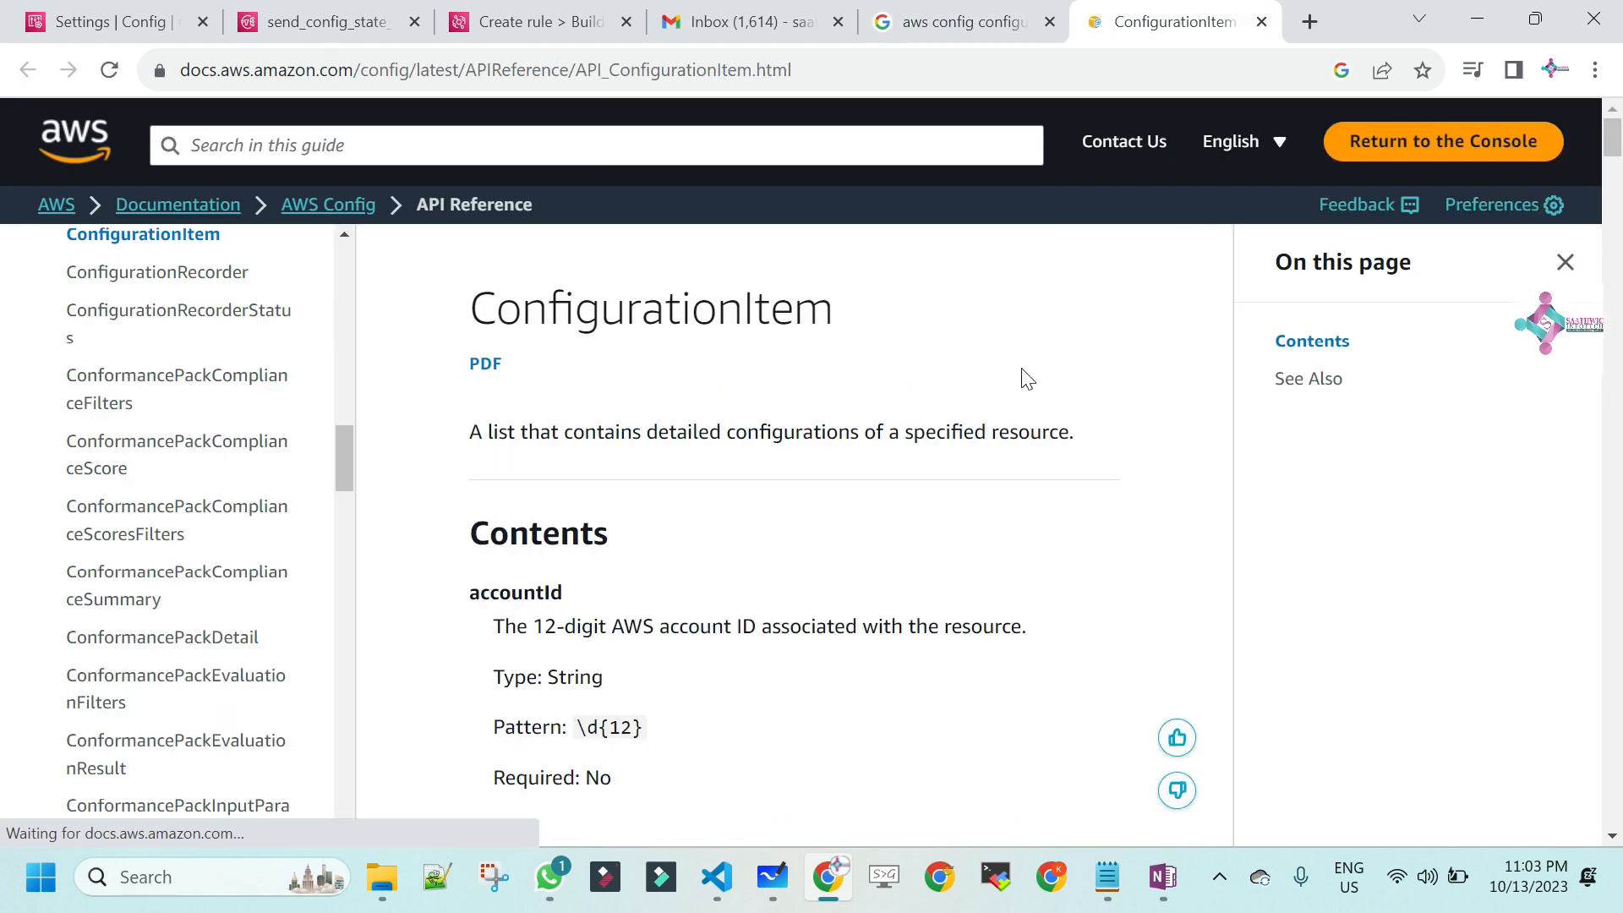
key("ctrl+f")
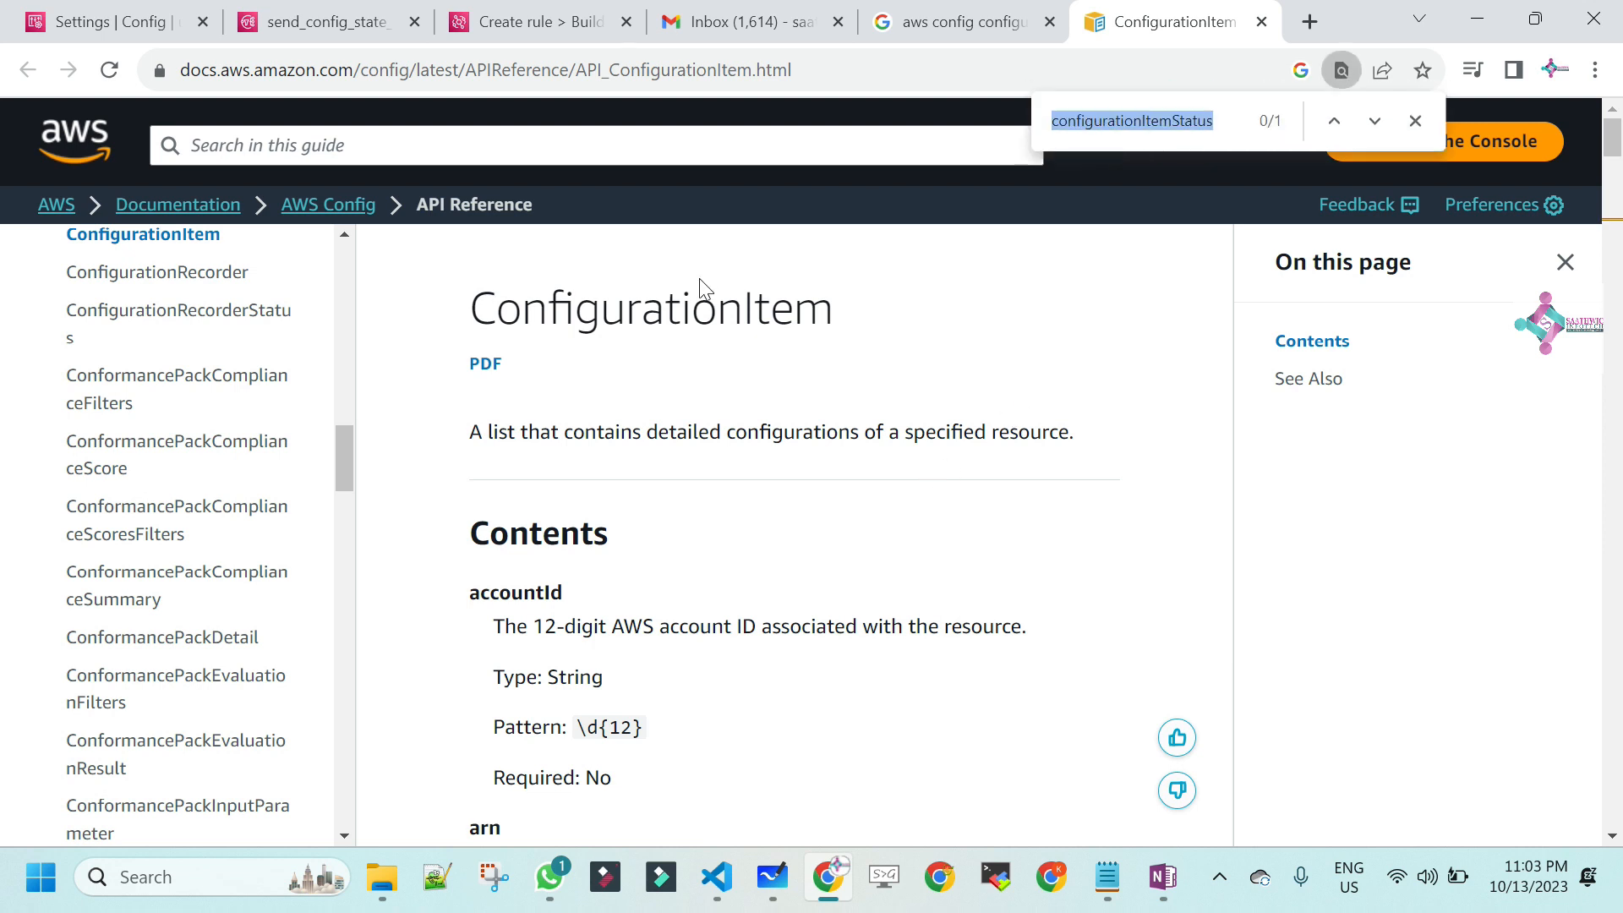
left_click(1375, 121)
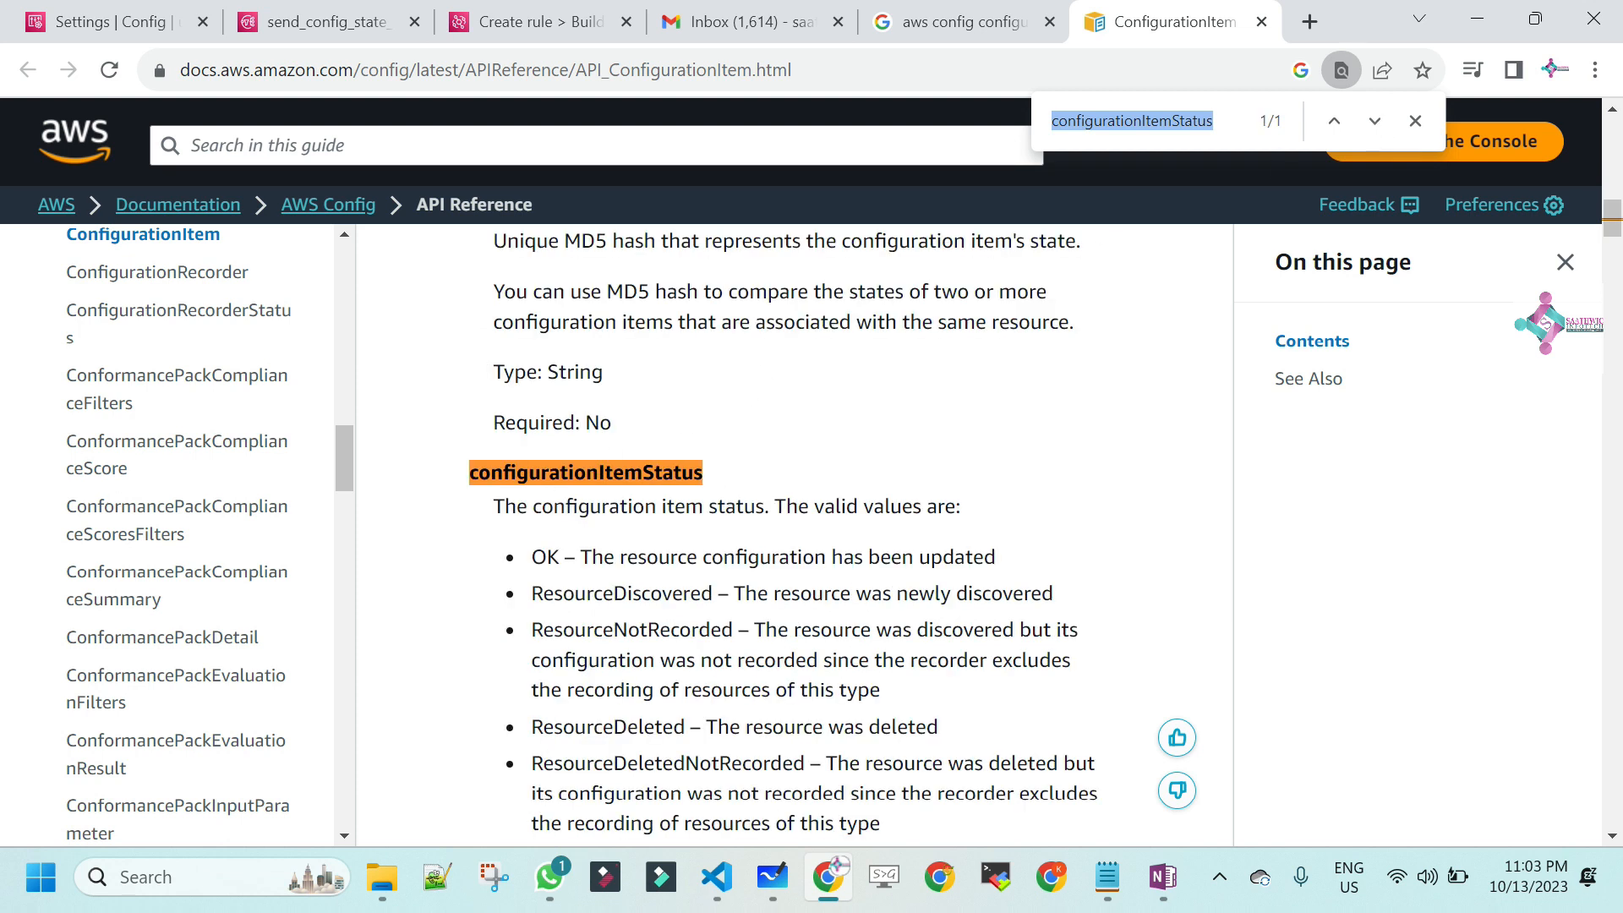
- Compare the documented meaning of the OK status with the configurationItemStatus value in config.json in VS Code
left_click(549, 558)
left_click_drag(548, 558, 1061, 573)
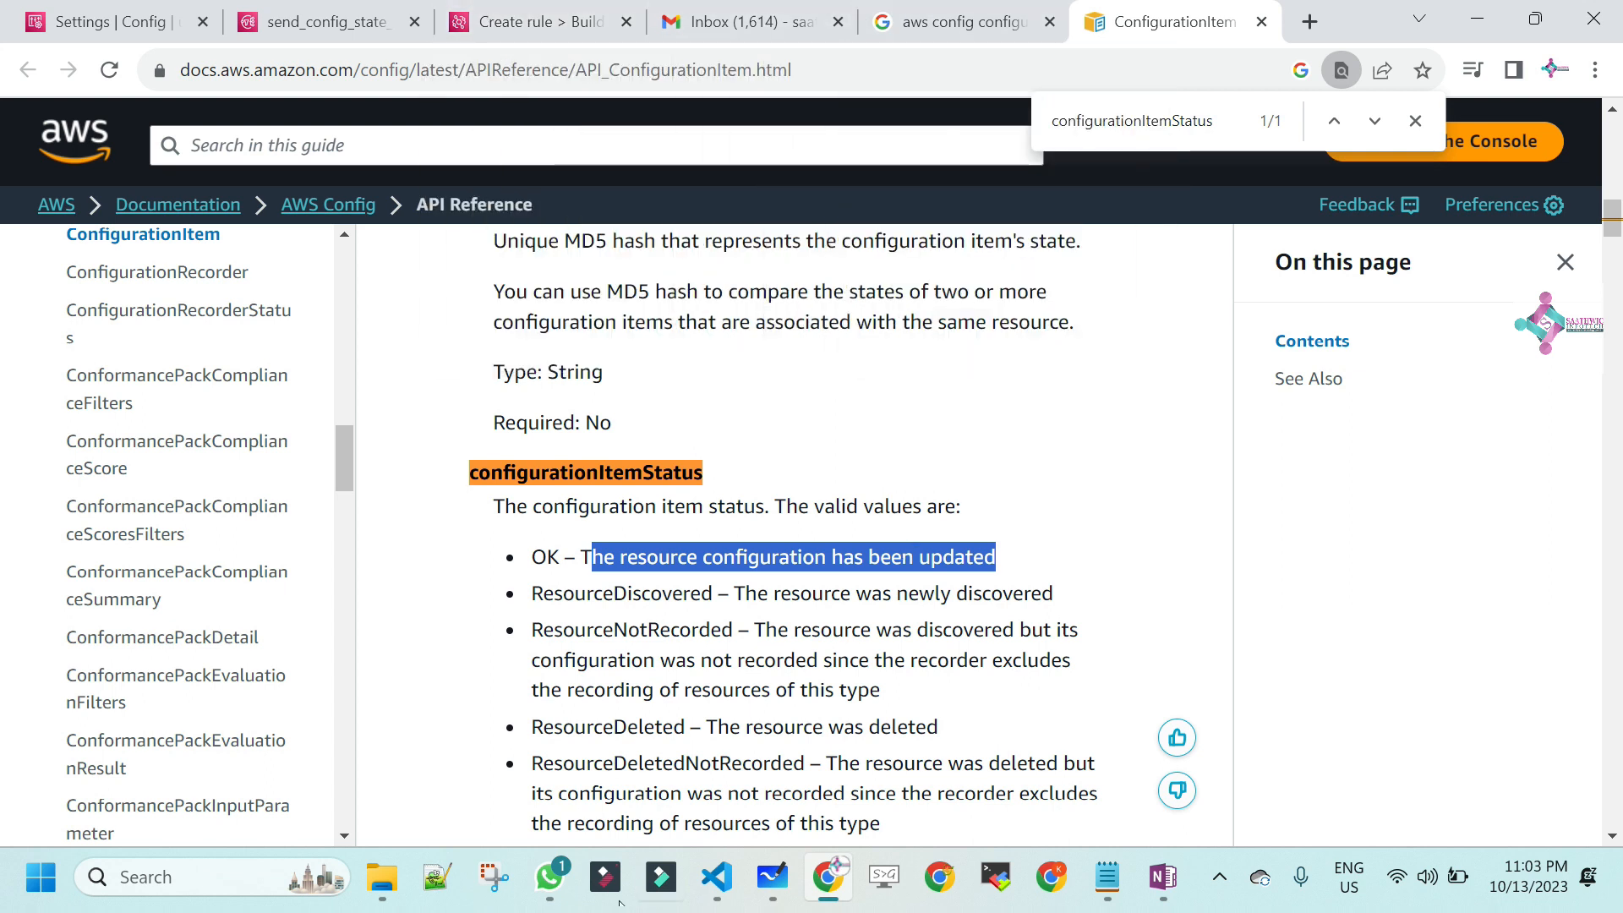
left_click(721, 879)
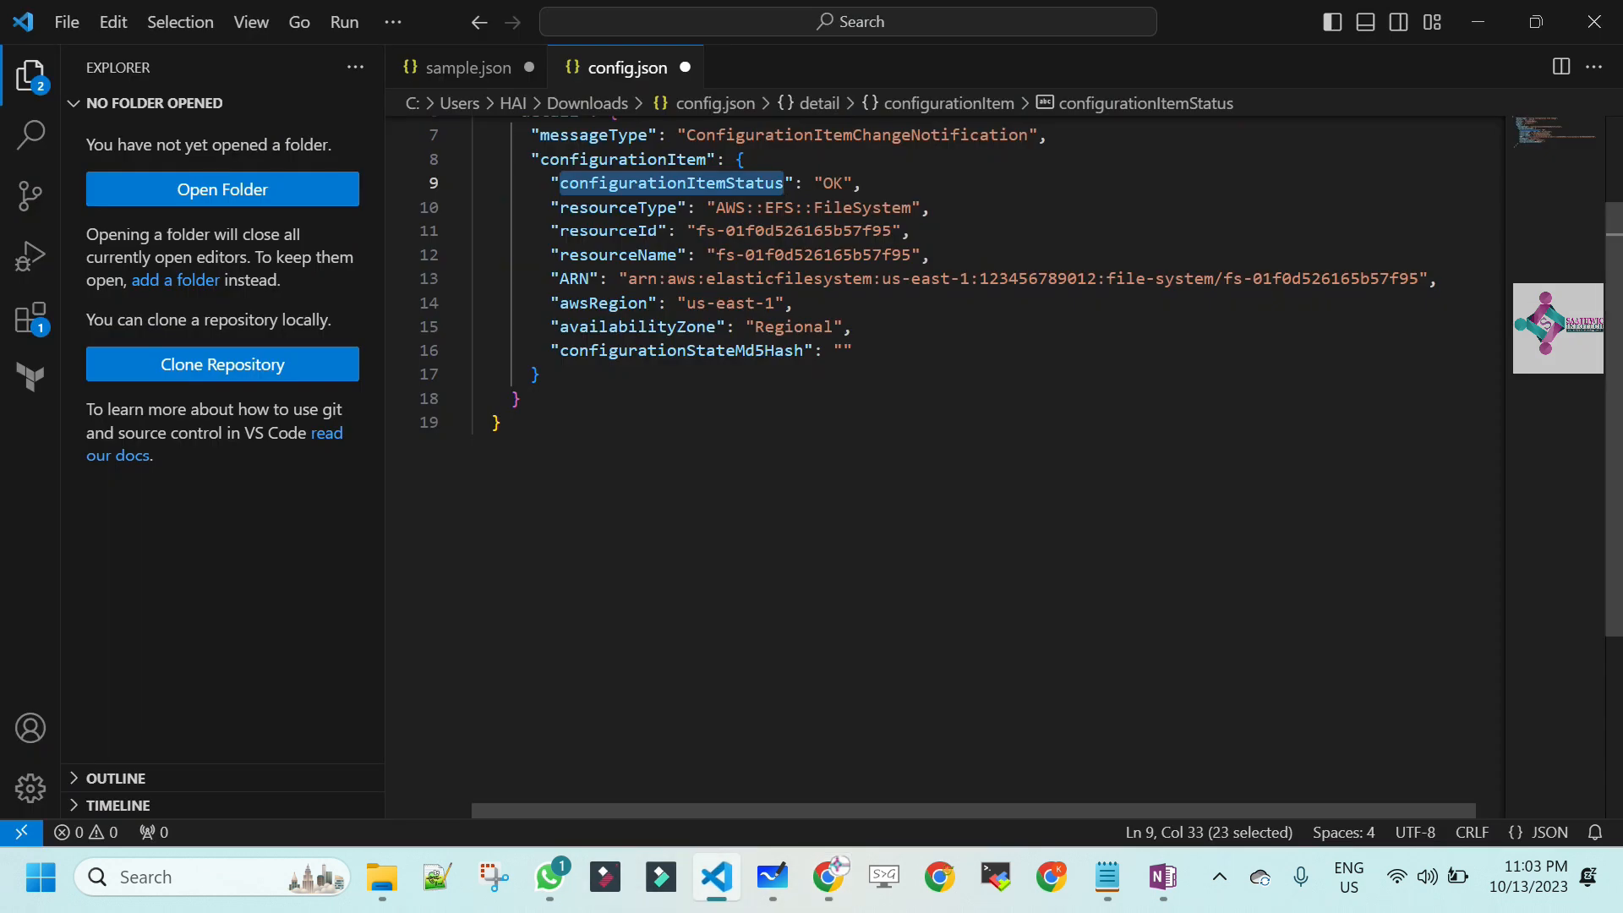
left_click_drag(863, 183, 795, 184)
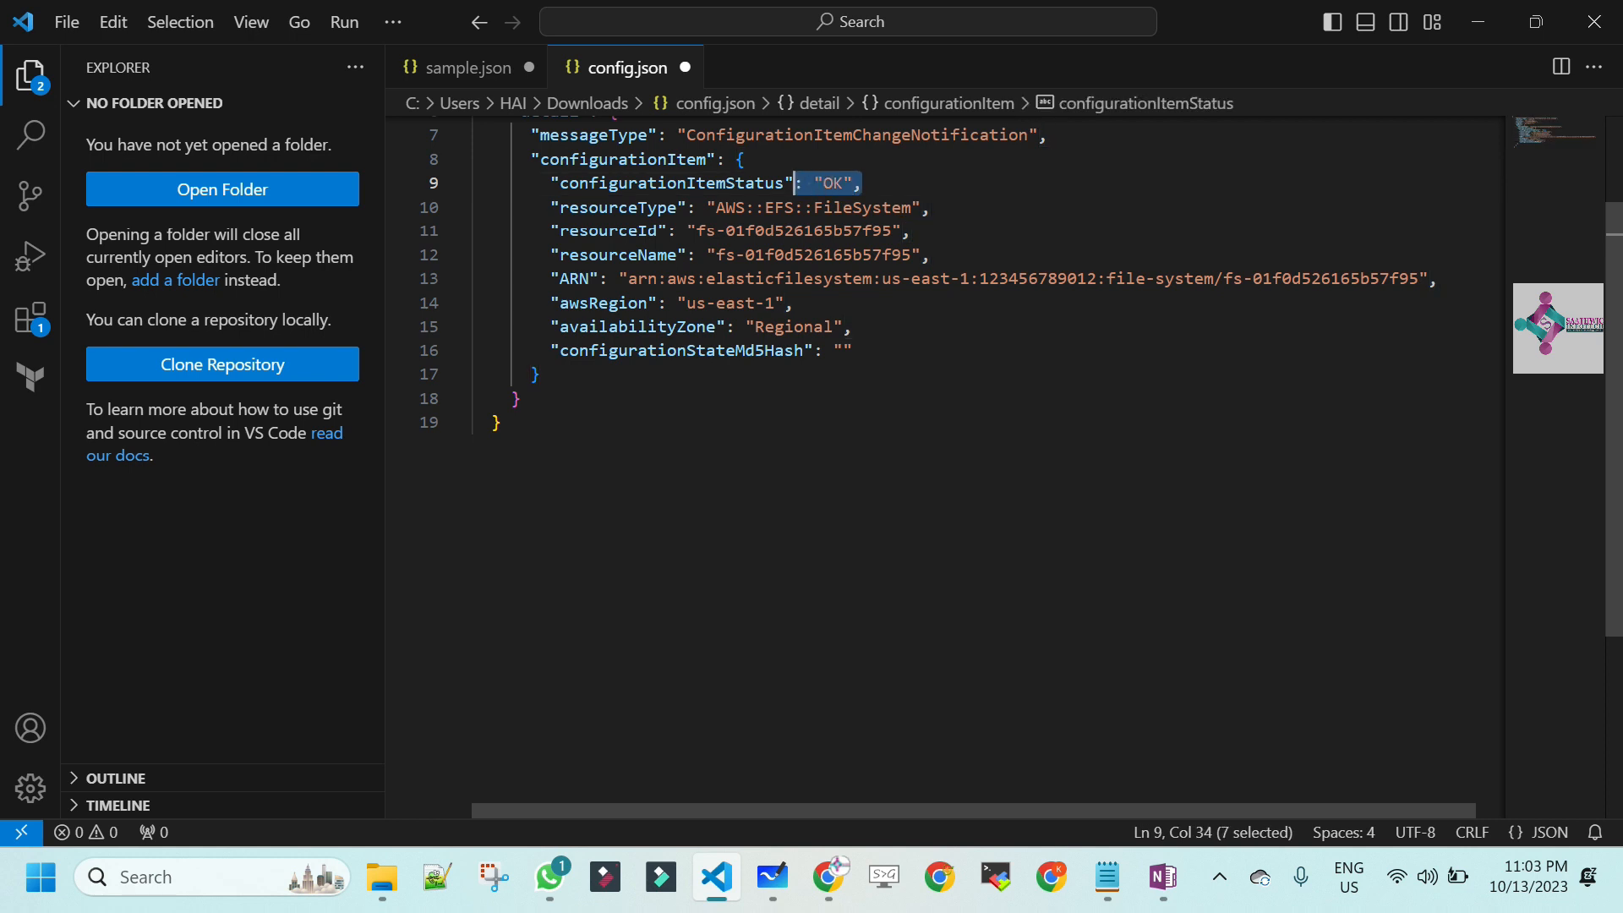
left_click(839, 882)
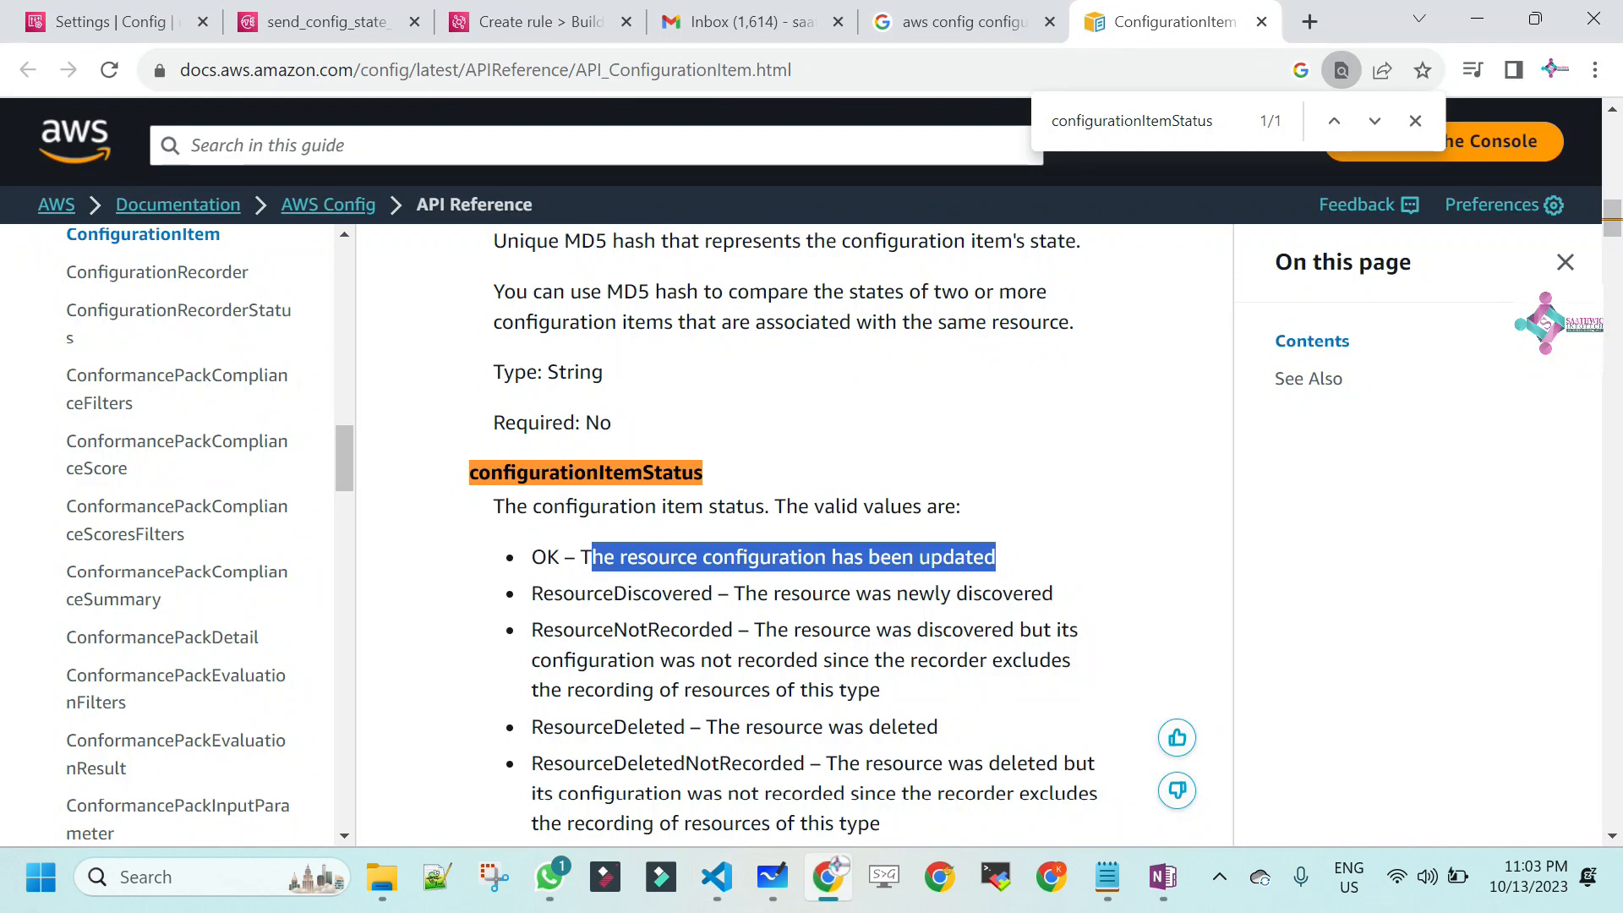
- Pick the ResourceDiscovered status from the documentation and add it in quotes after "OK", on the configurationItemStatus line in config.json in VS Code
left_click_drag(542, 593, 650, 594)
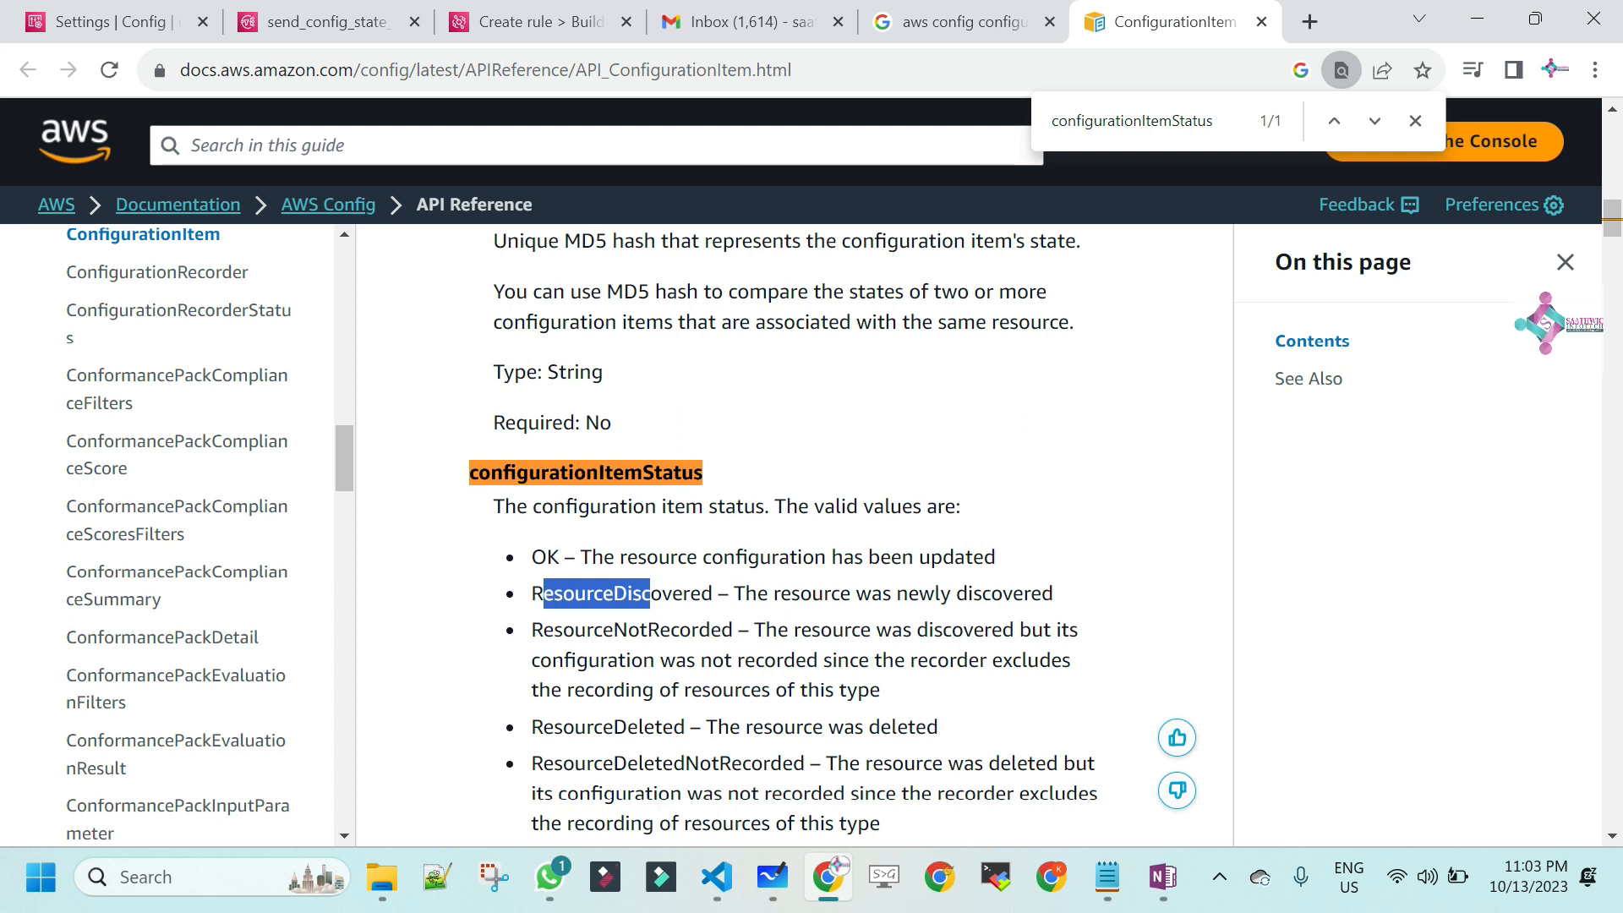
left_click(1046, 617)
left_click_drag(717, 593, 531, 593)
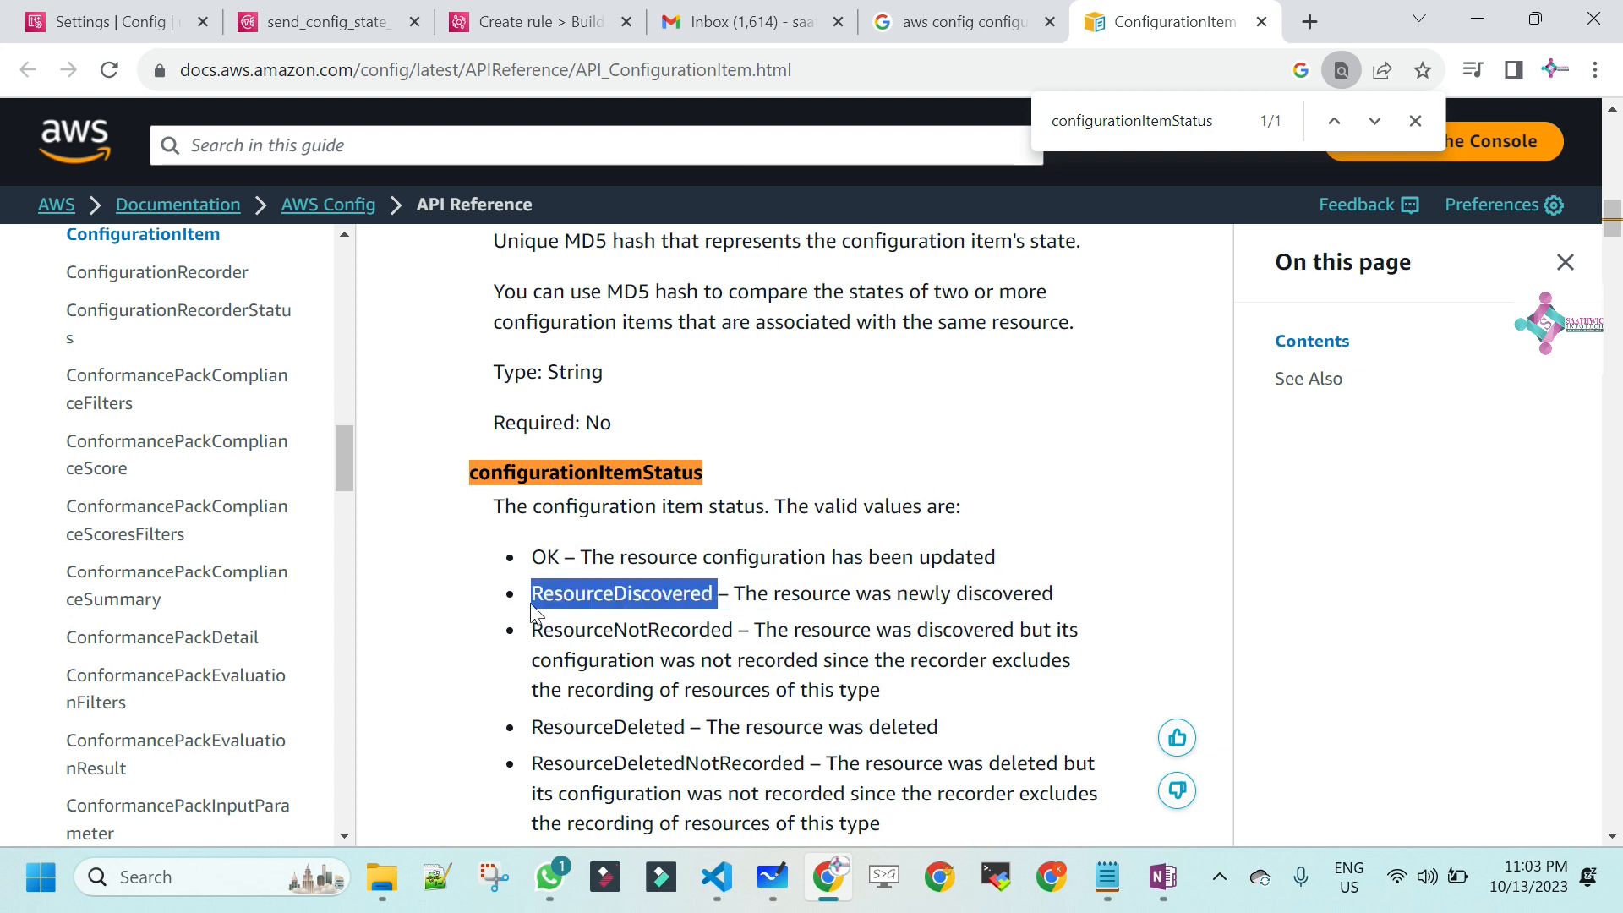
key("alt+Tab")
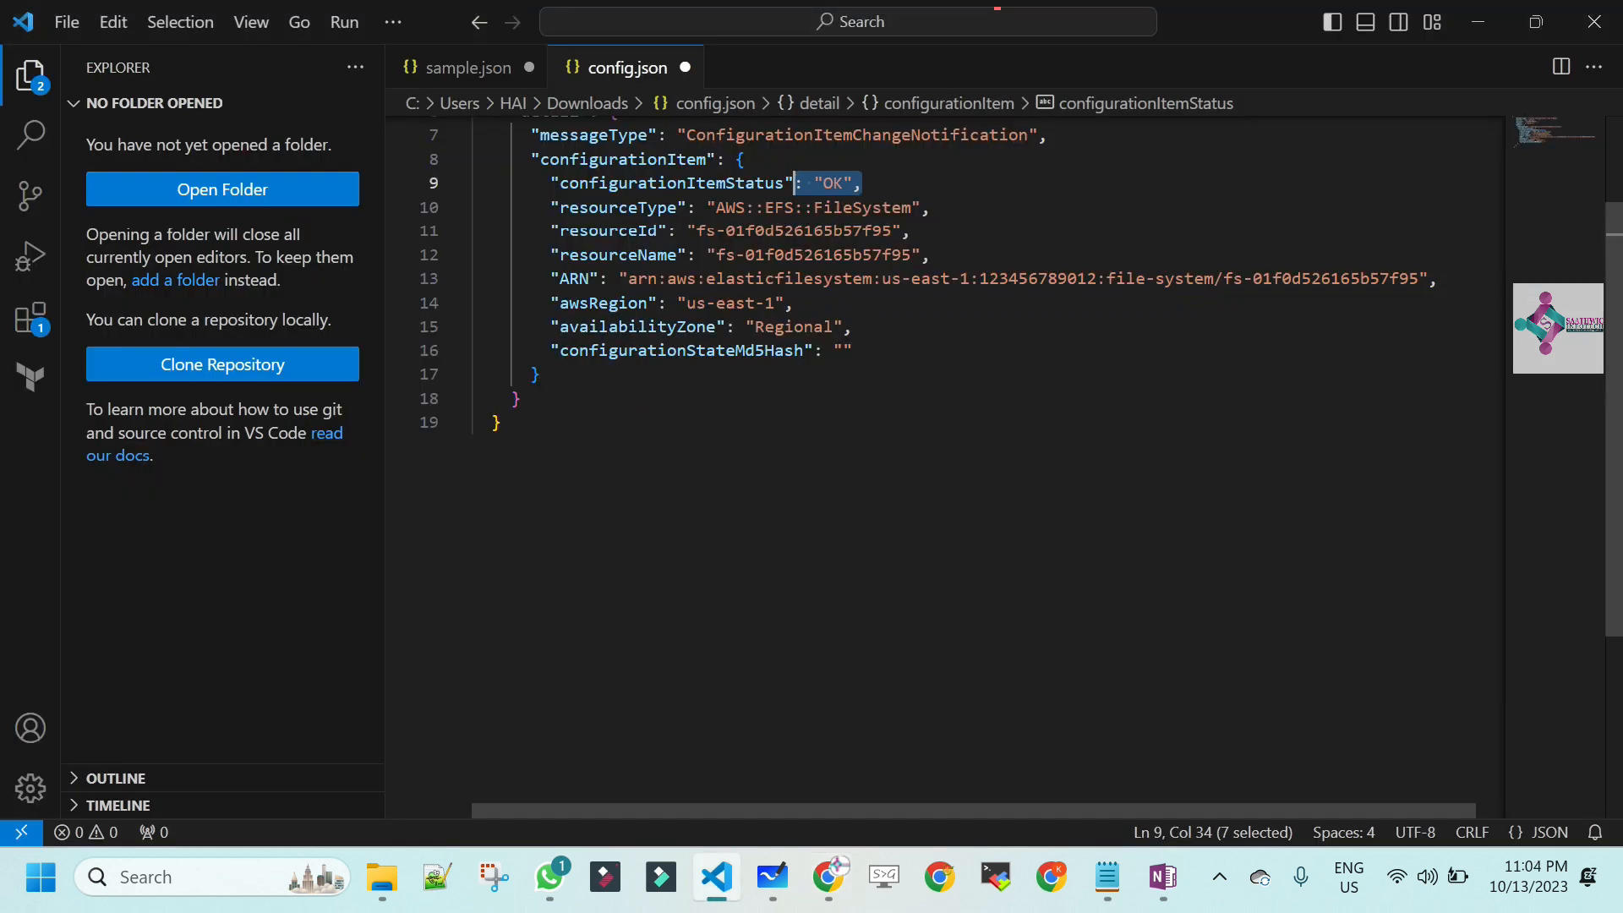
left_click(863, 183)
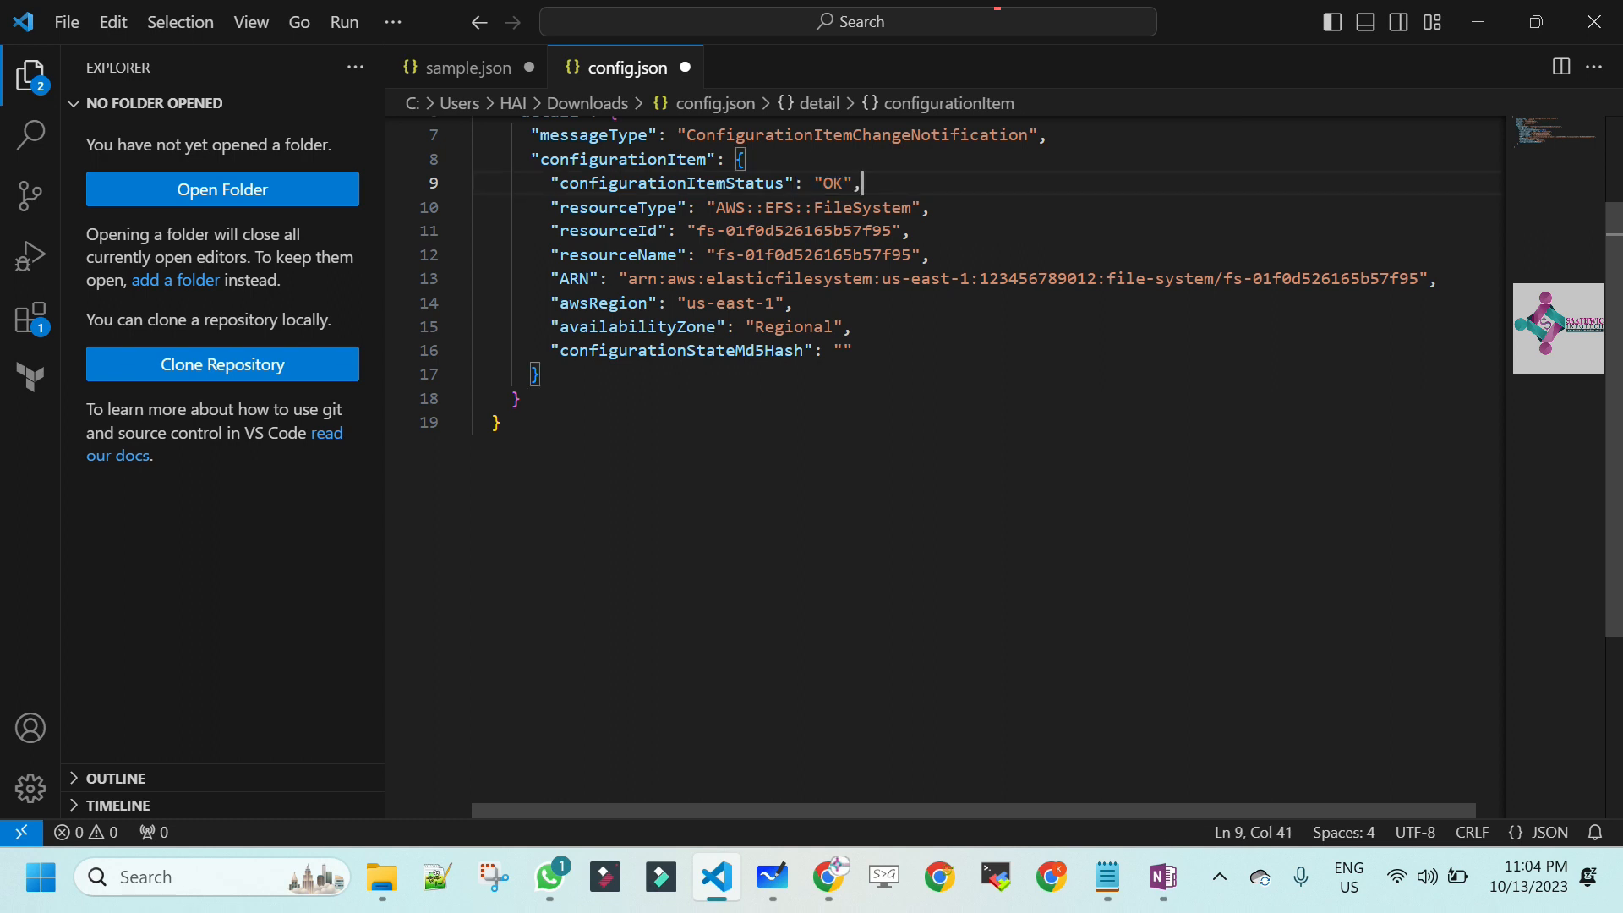
type("\"ResourceDiscovered")
key("BackSpace")
key("Left")
key("Left")
key("Left")
key("Left")
key("Left")
key("Left")
key("Left")
key("Left")
key("Left")
key("Left")
key("Left")
key("Left")
key("Left")
key("Left")
key("Left")
key("Left")
key("Left")
key("Left")
key("Left")
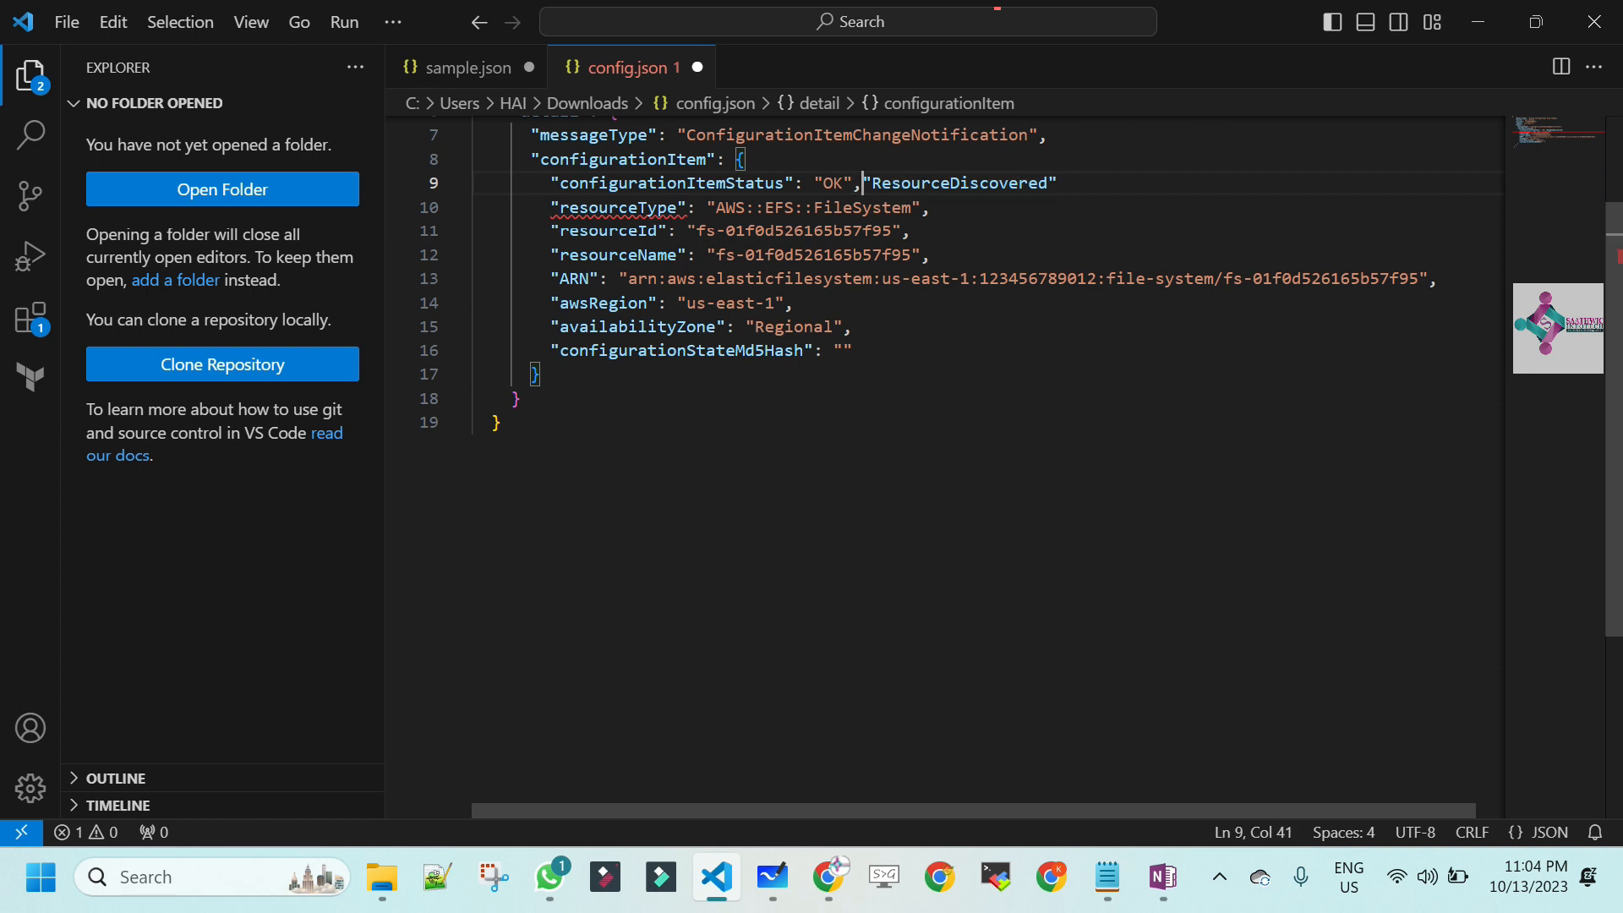
key("BackSpace")
key("BackSpace")
key("BackSpace")
key("BackSpace")
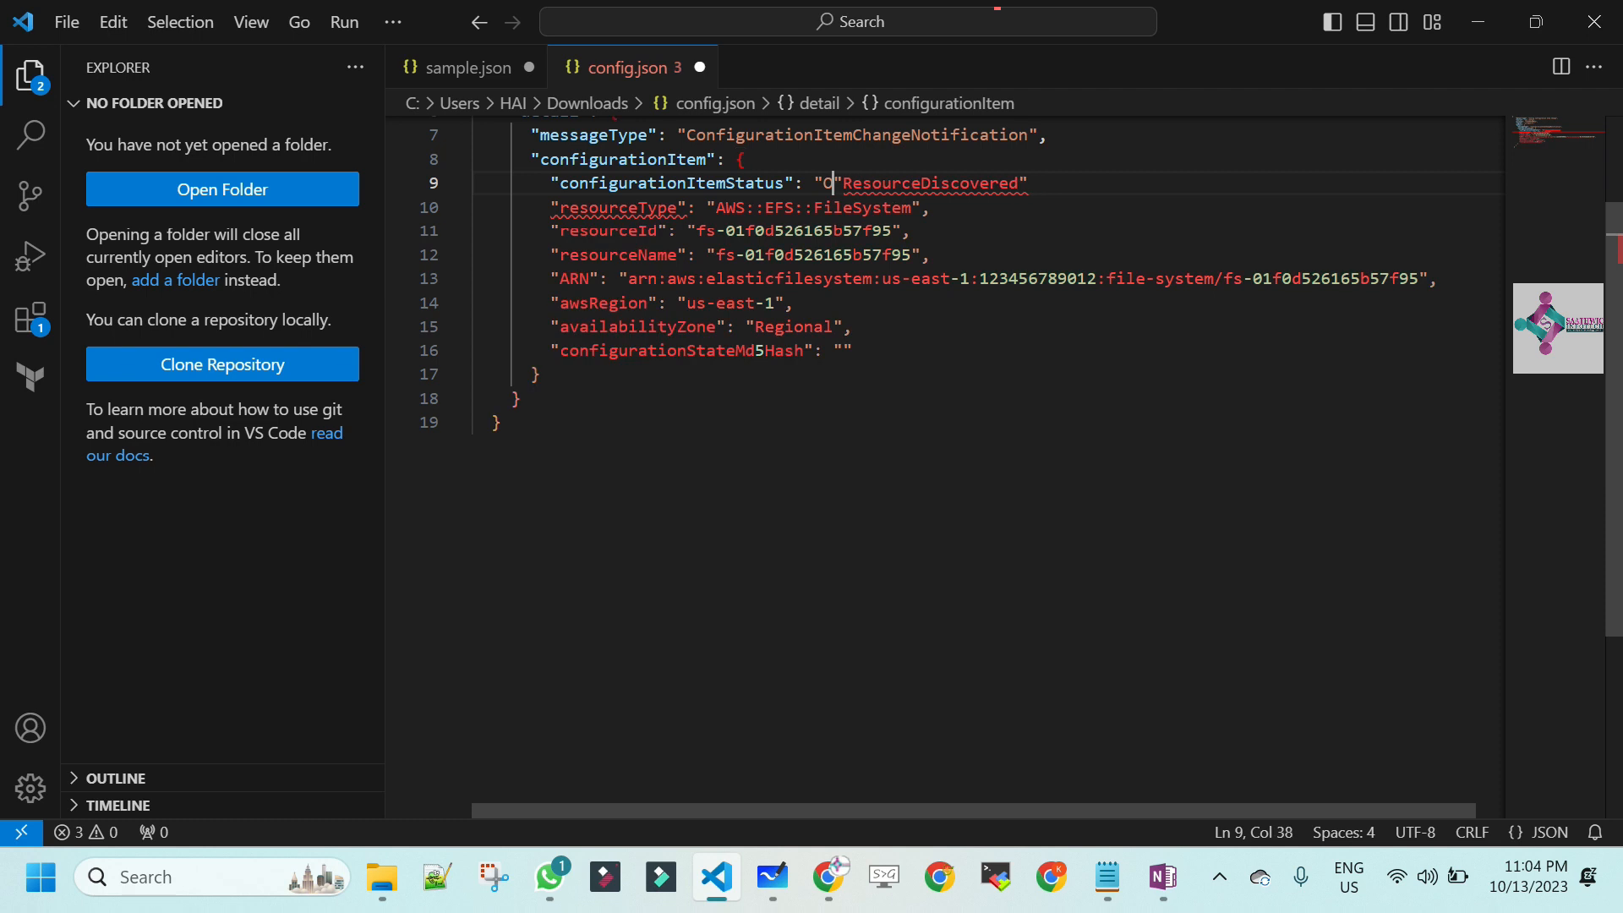
key("BackSpace")
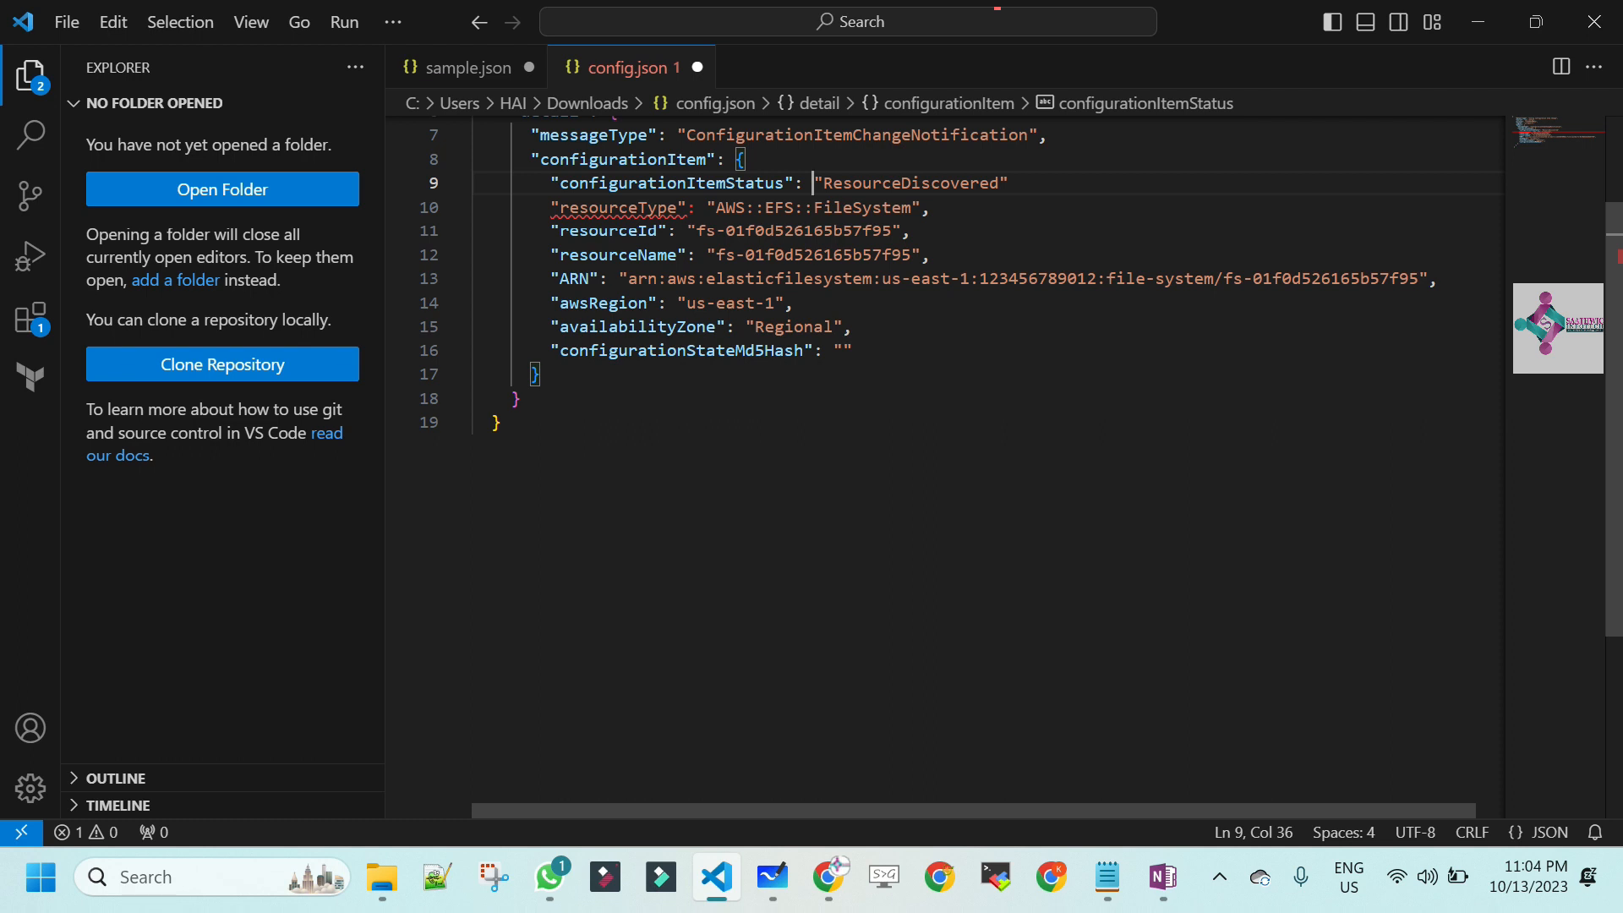
type("\"OK\"")
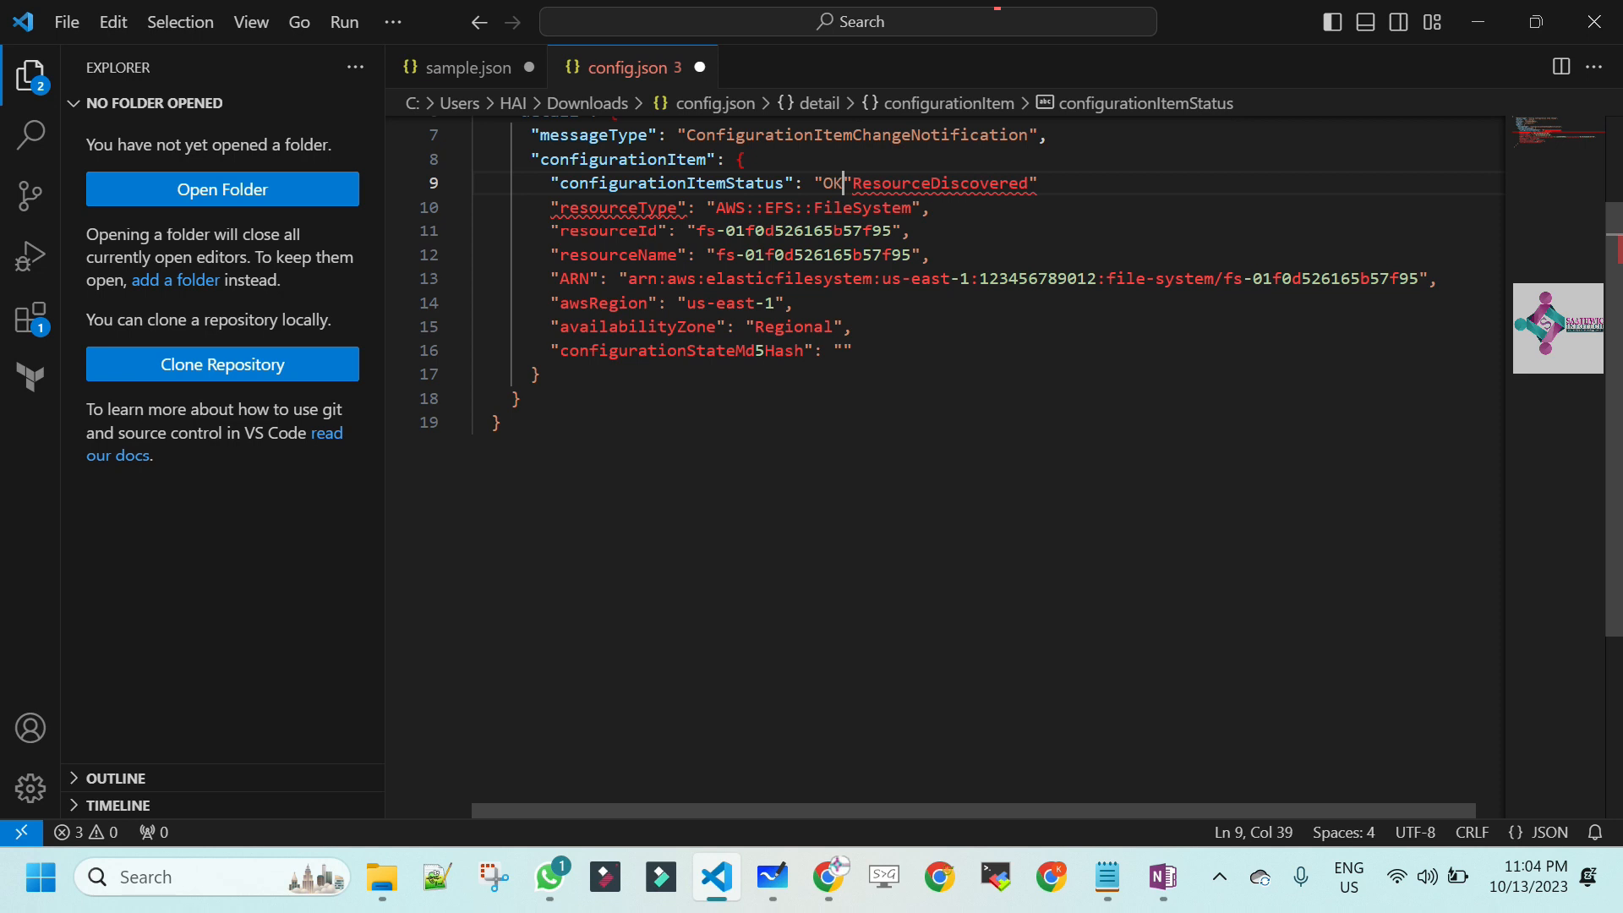
type(",")
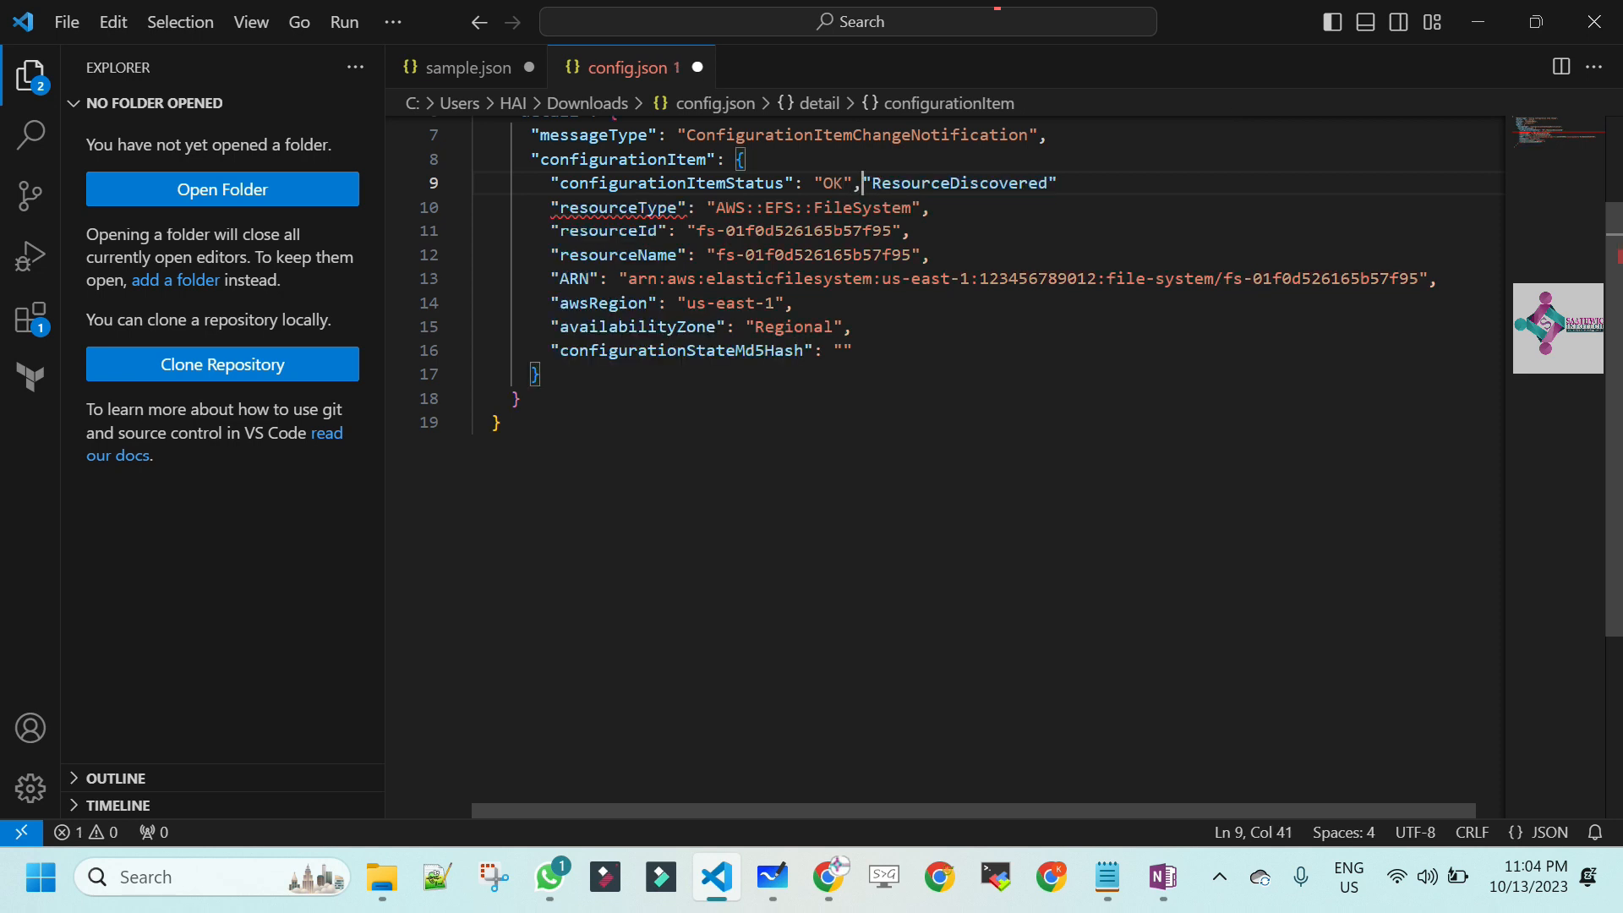
- Add a comma after "ResourceDiscovered" and append "AWS::S3::BUCKET", with a trailing comma to the resourceType line
left_click(1059, 183)
type(",")
left_click(932, 207)
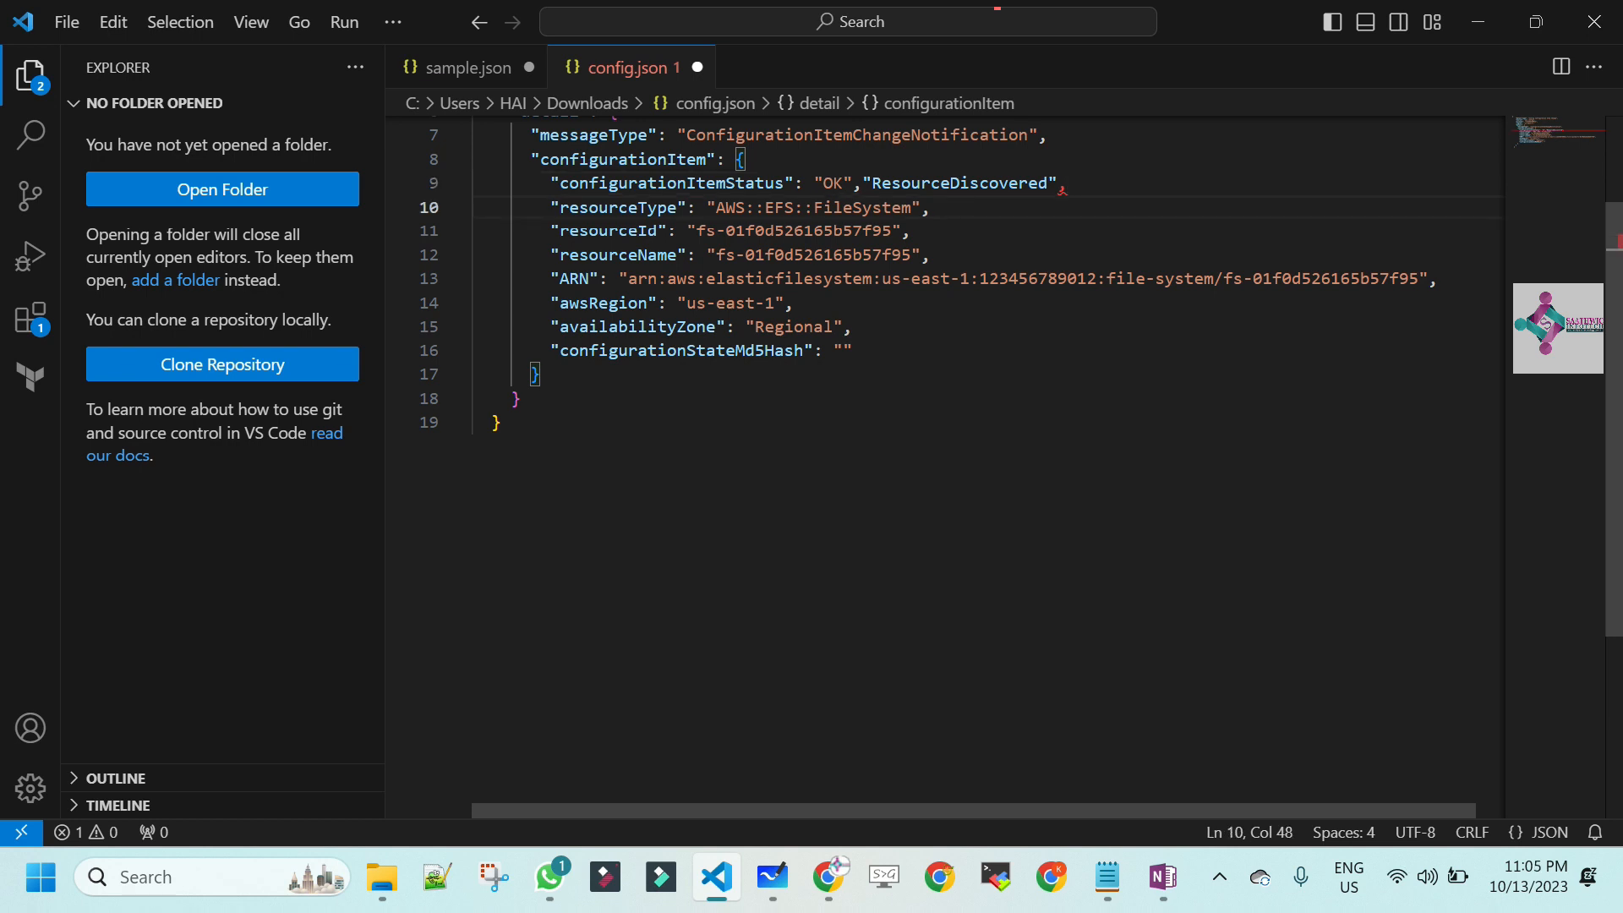
type("\"aws")
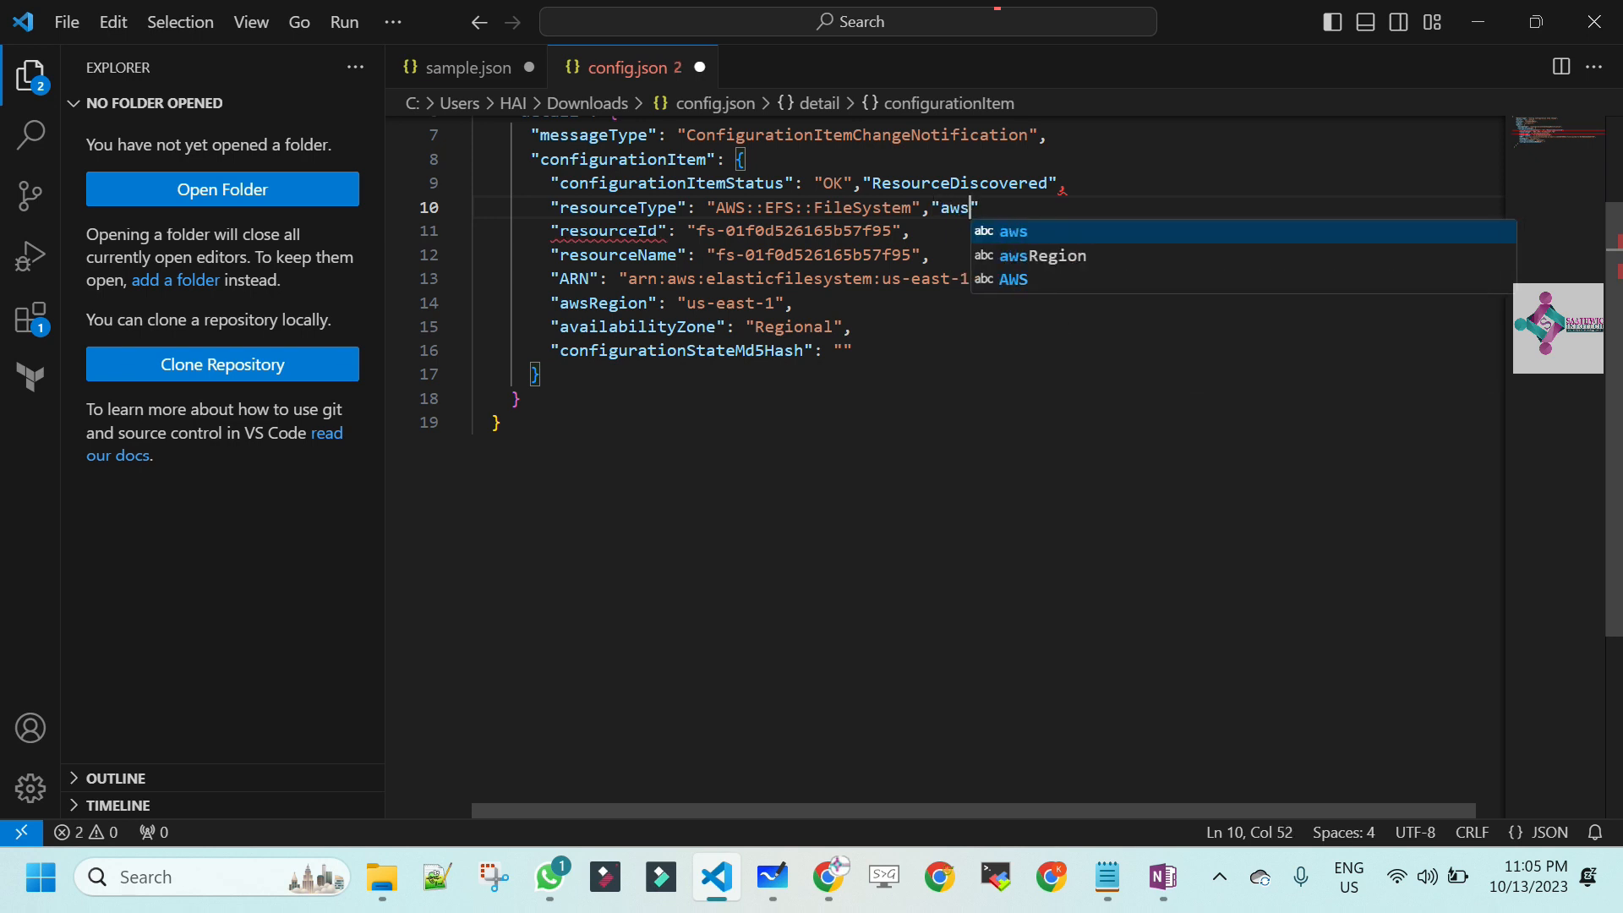
key("BackSpace")
key("BackSpace")
key("BackSpace")
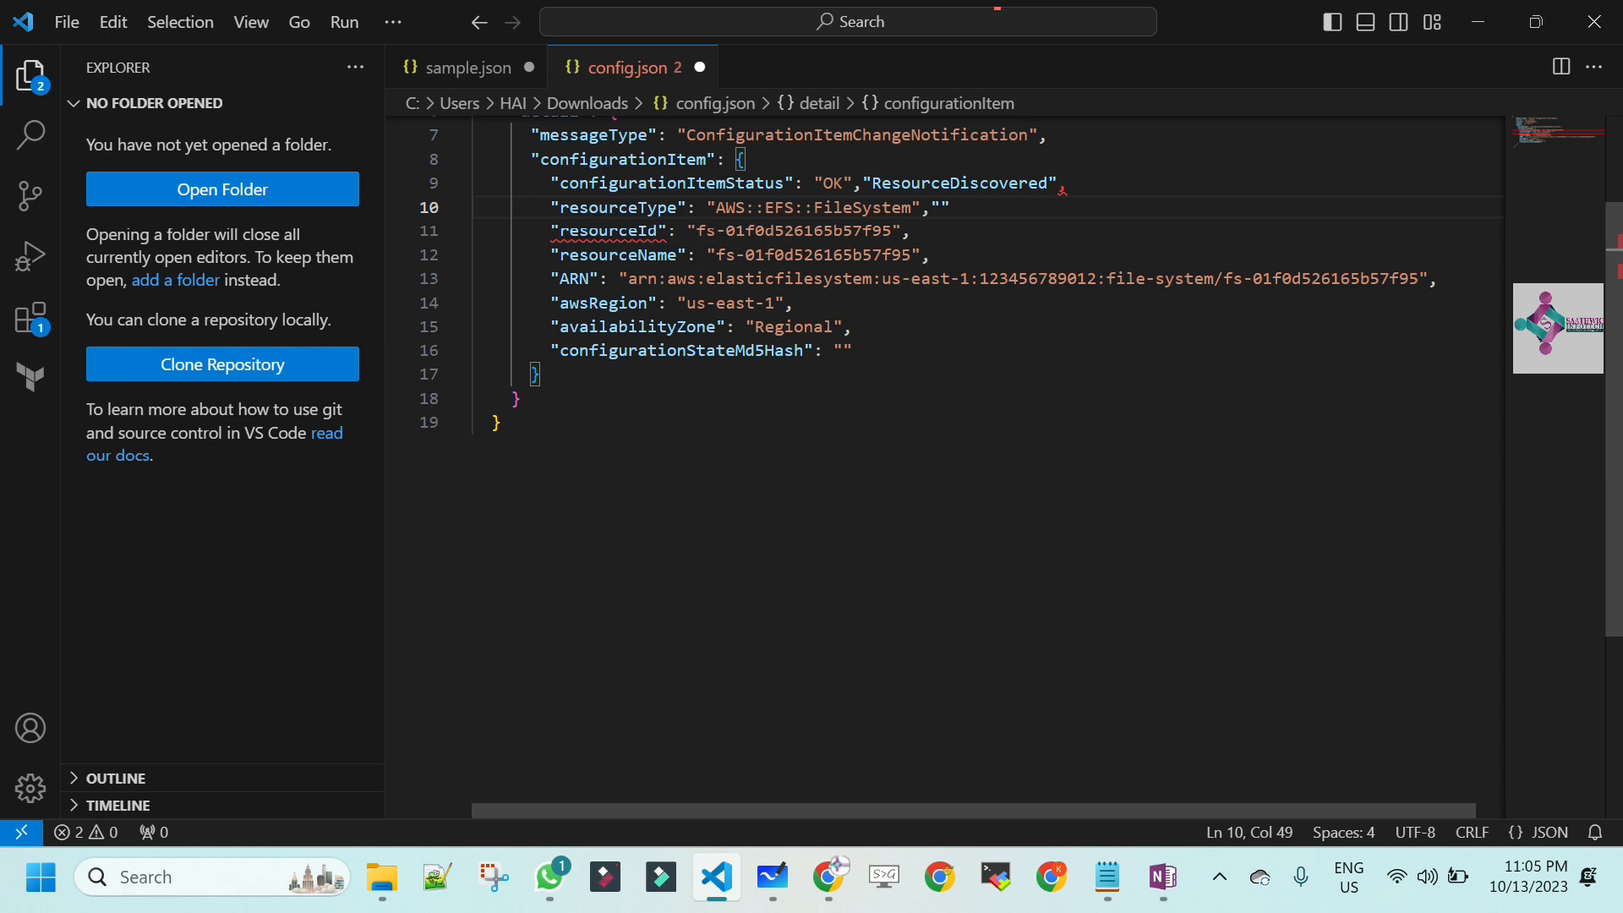
type("A")
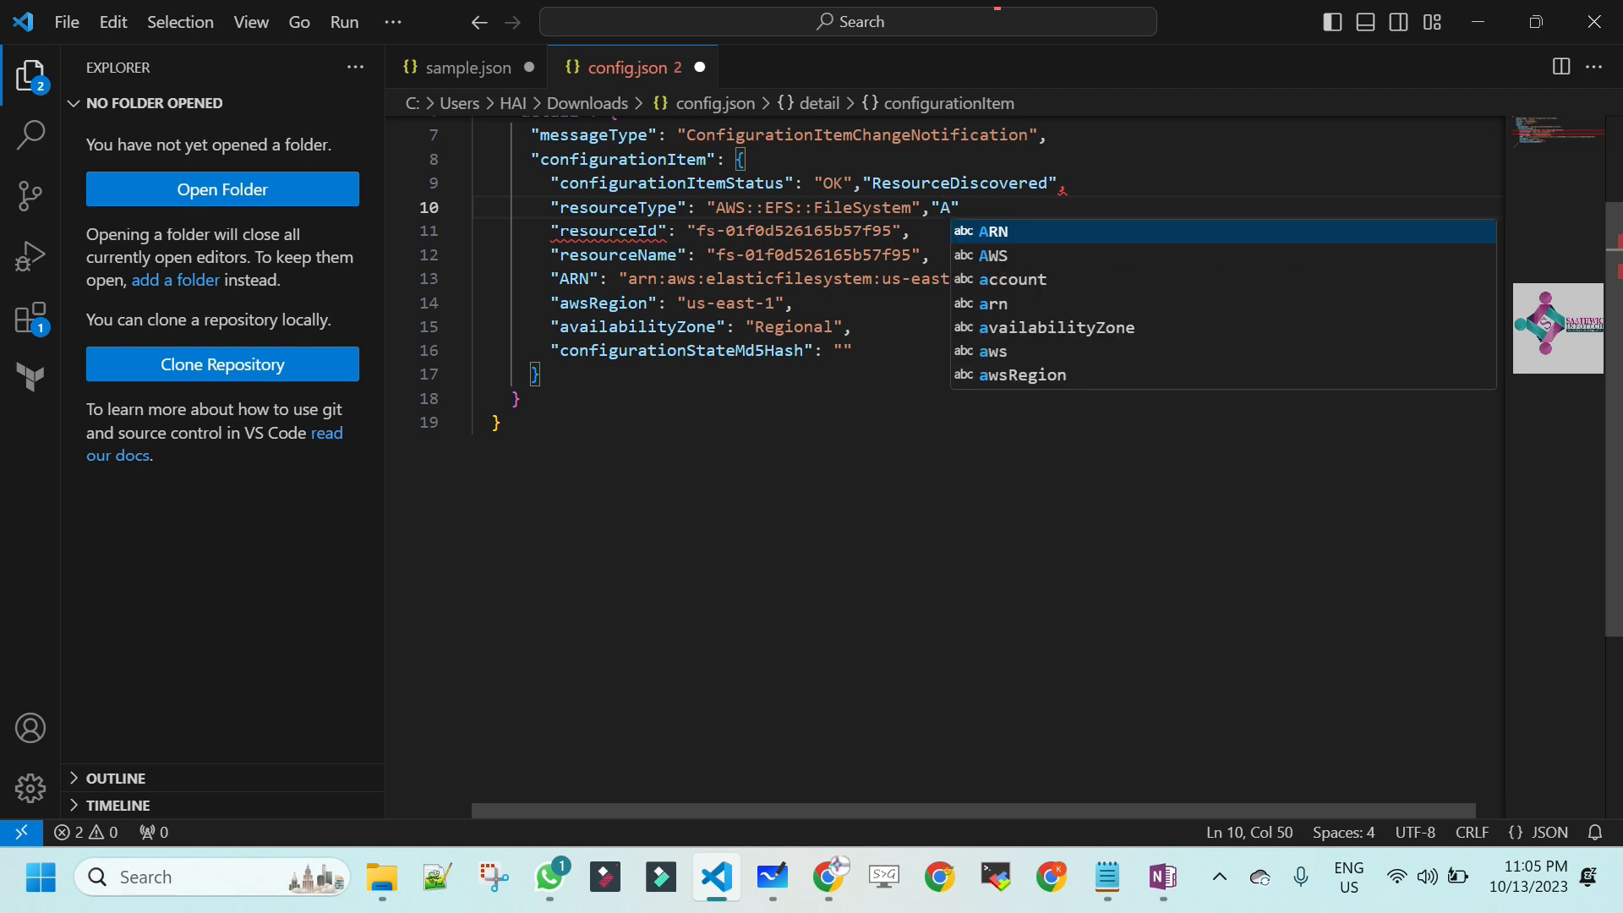
type("WS")
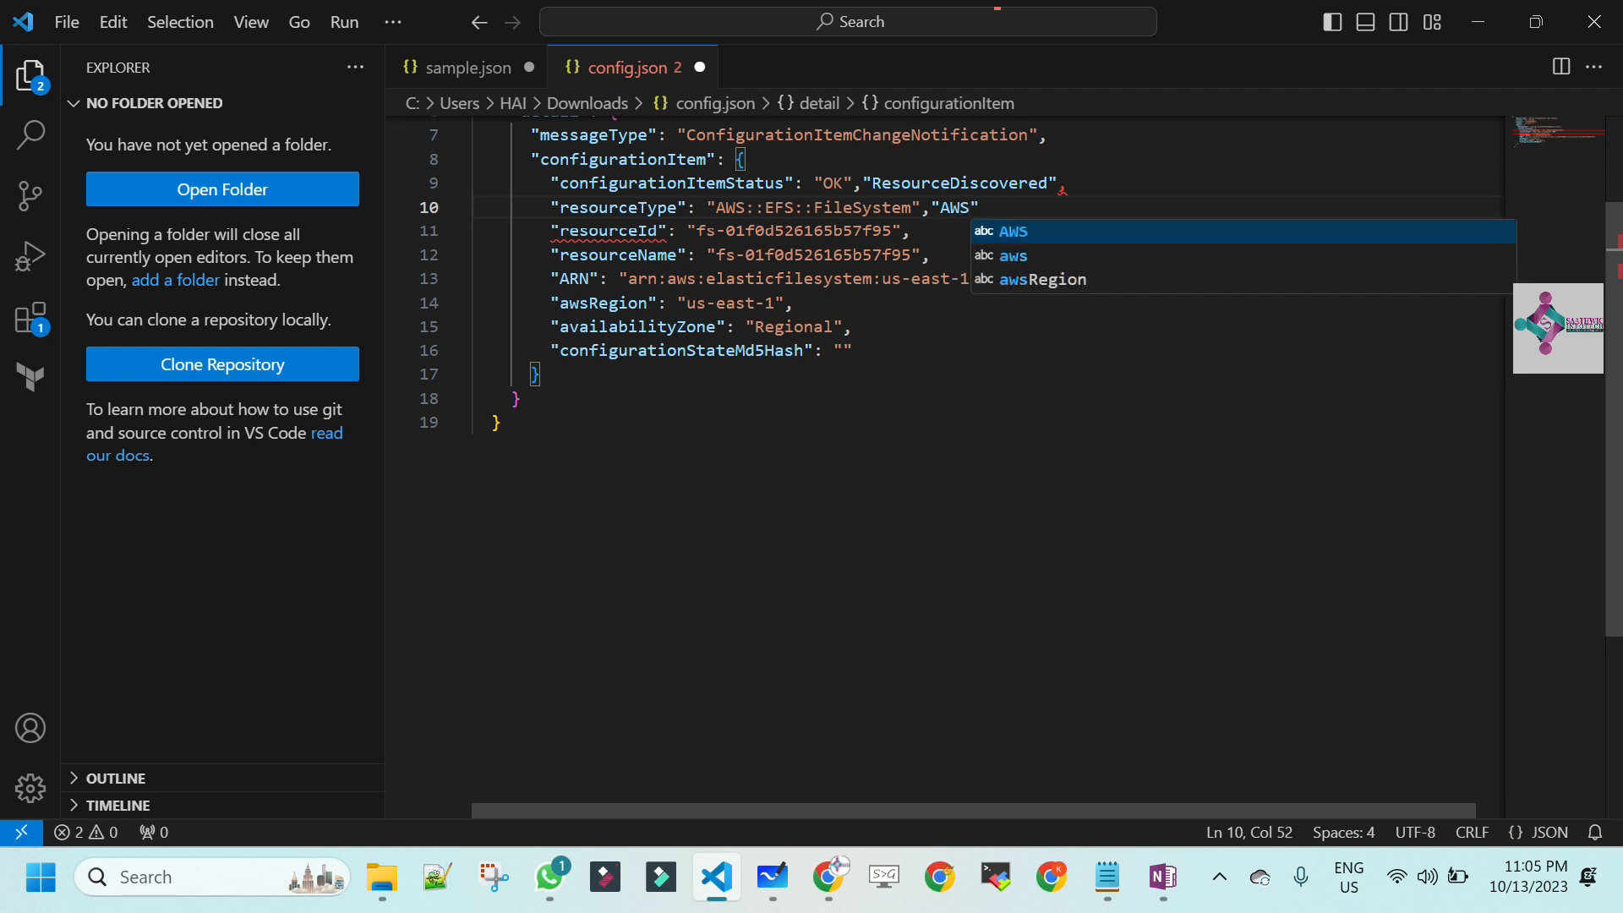
type("::S3")
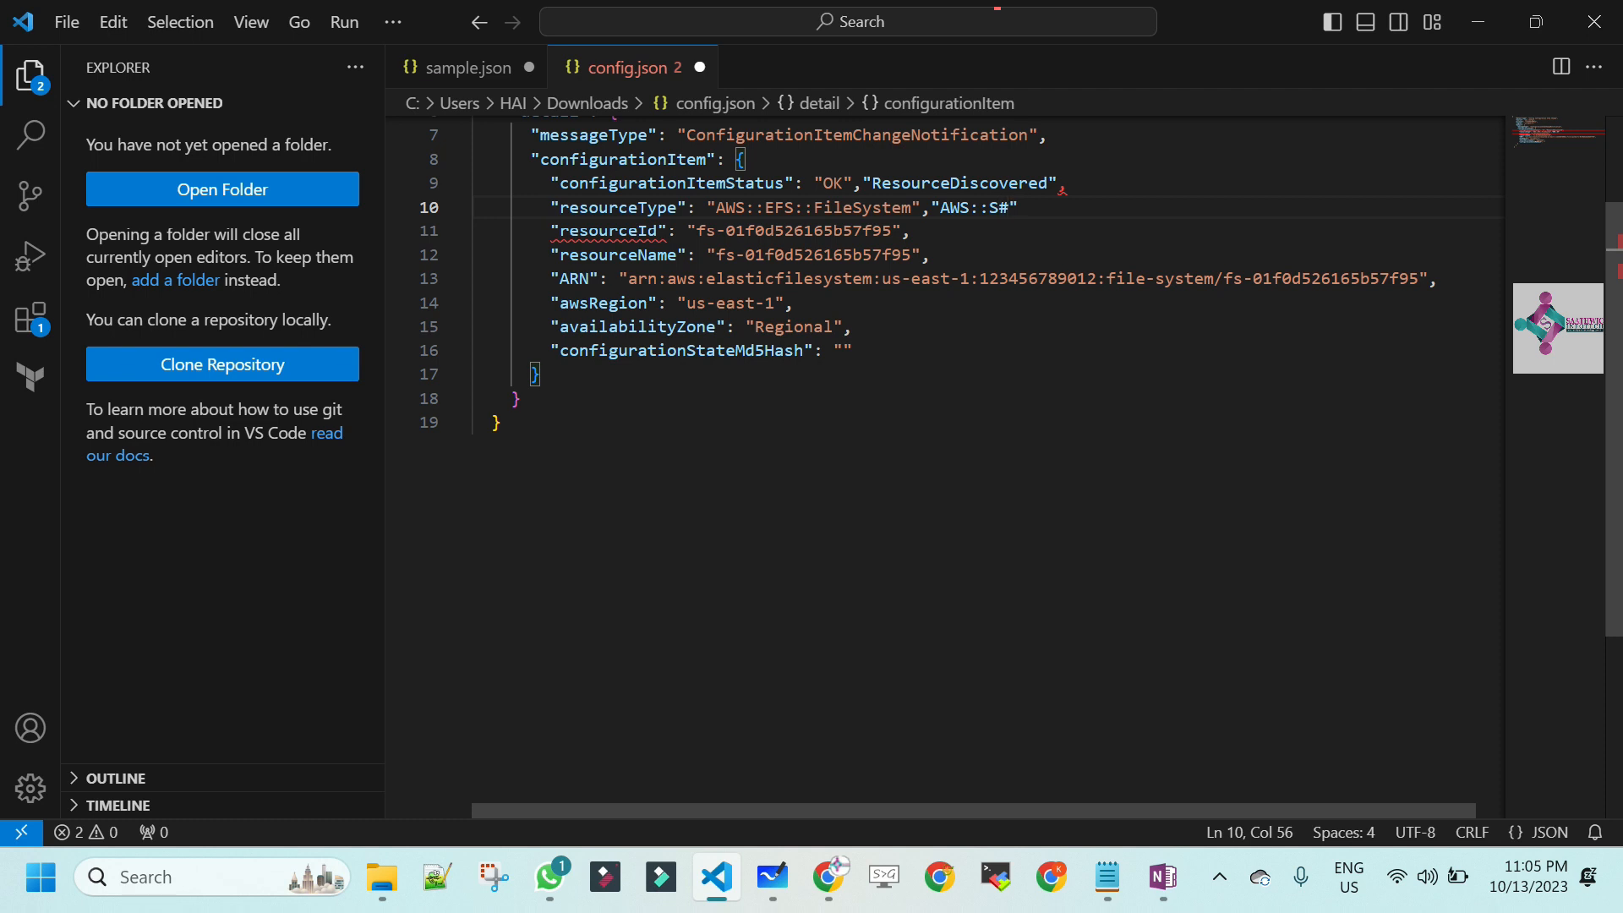
type("::BUCKET\",")
- Delete the lines from resourceId through configurationStateMd5Hash in config.json, including the blank line left behind
left_click(930, 254)
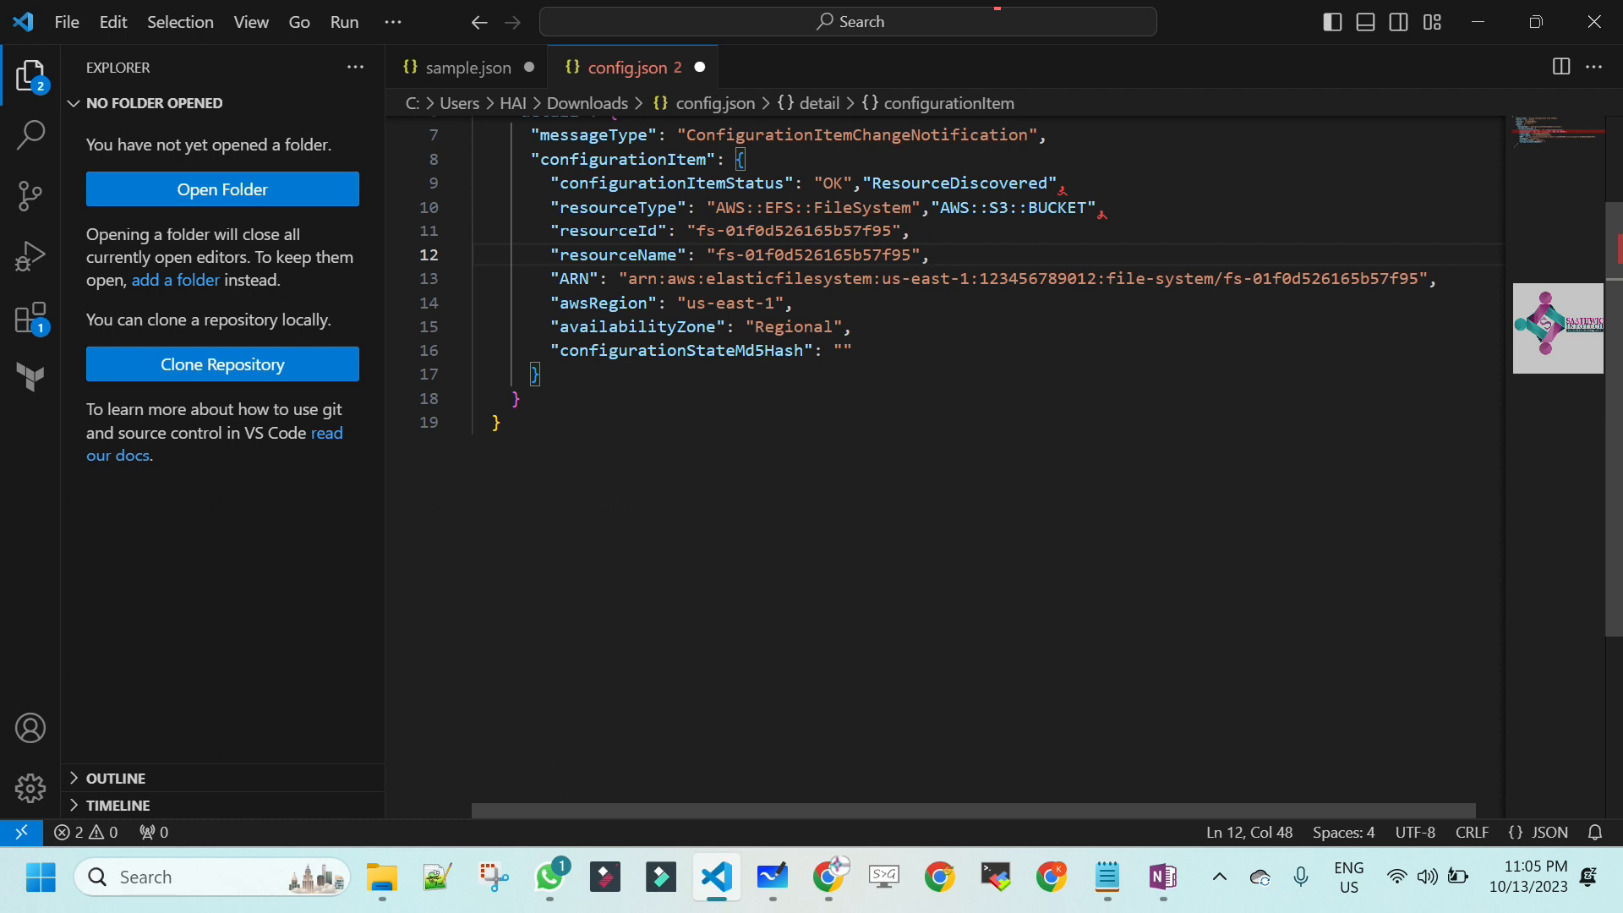
left_click(551, 231)
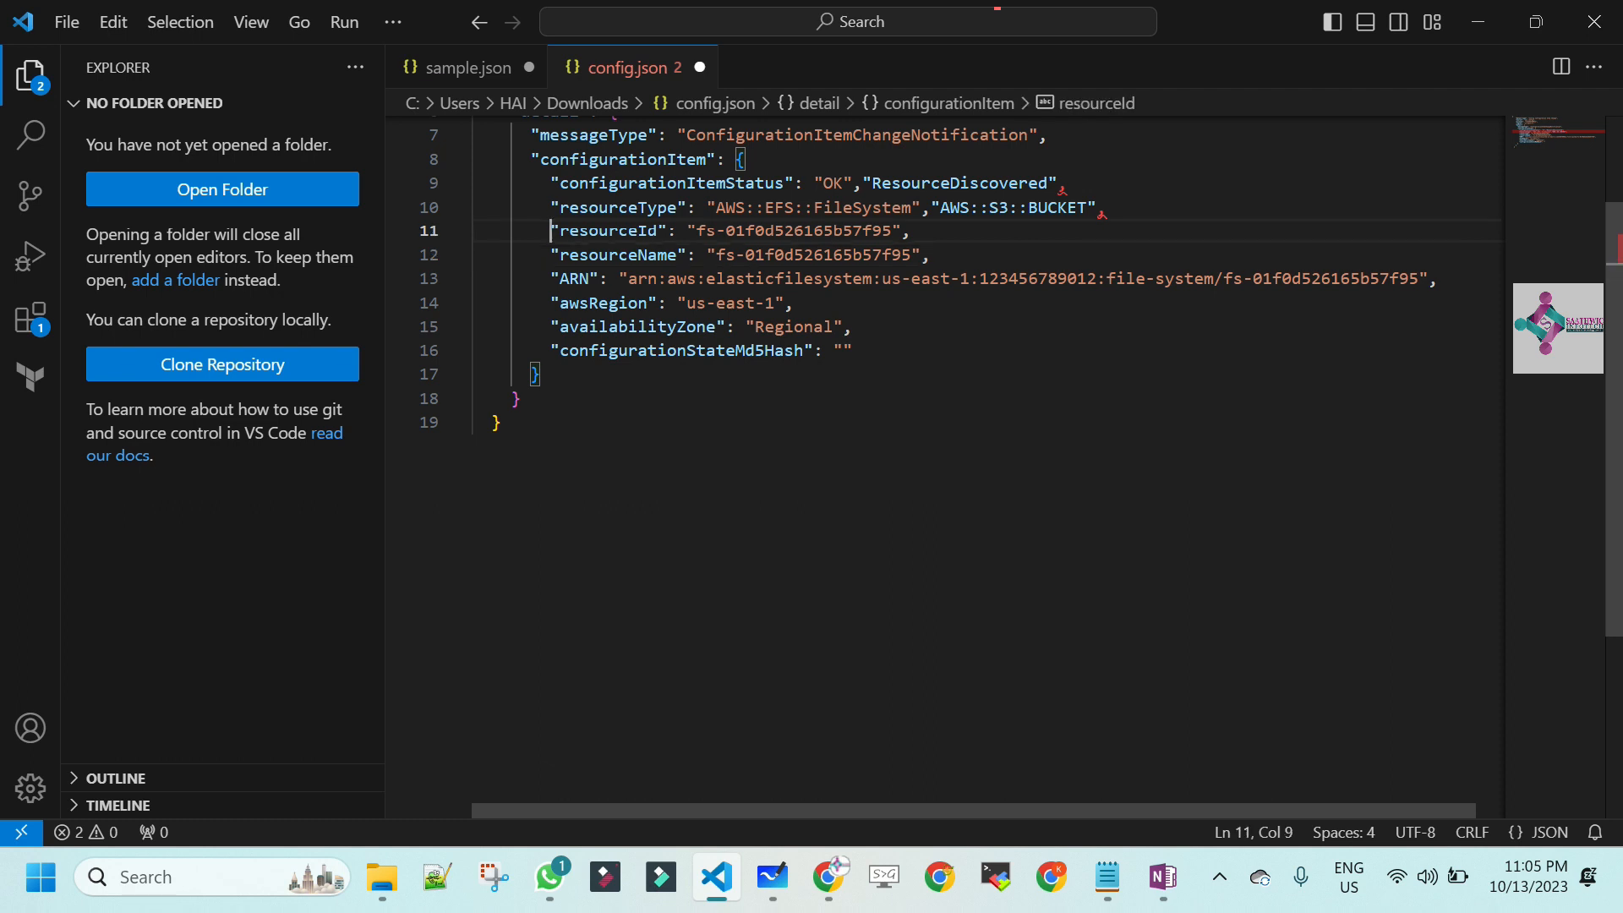
key("shift+End")
key("shift+Down")
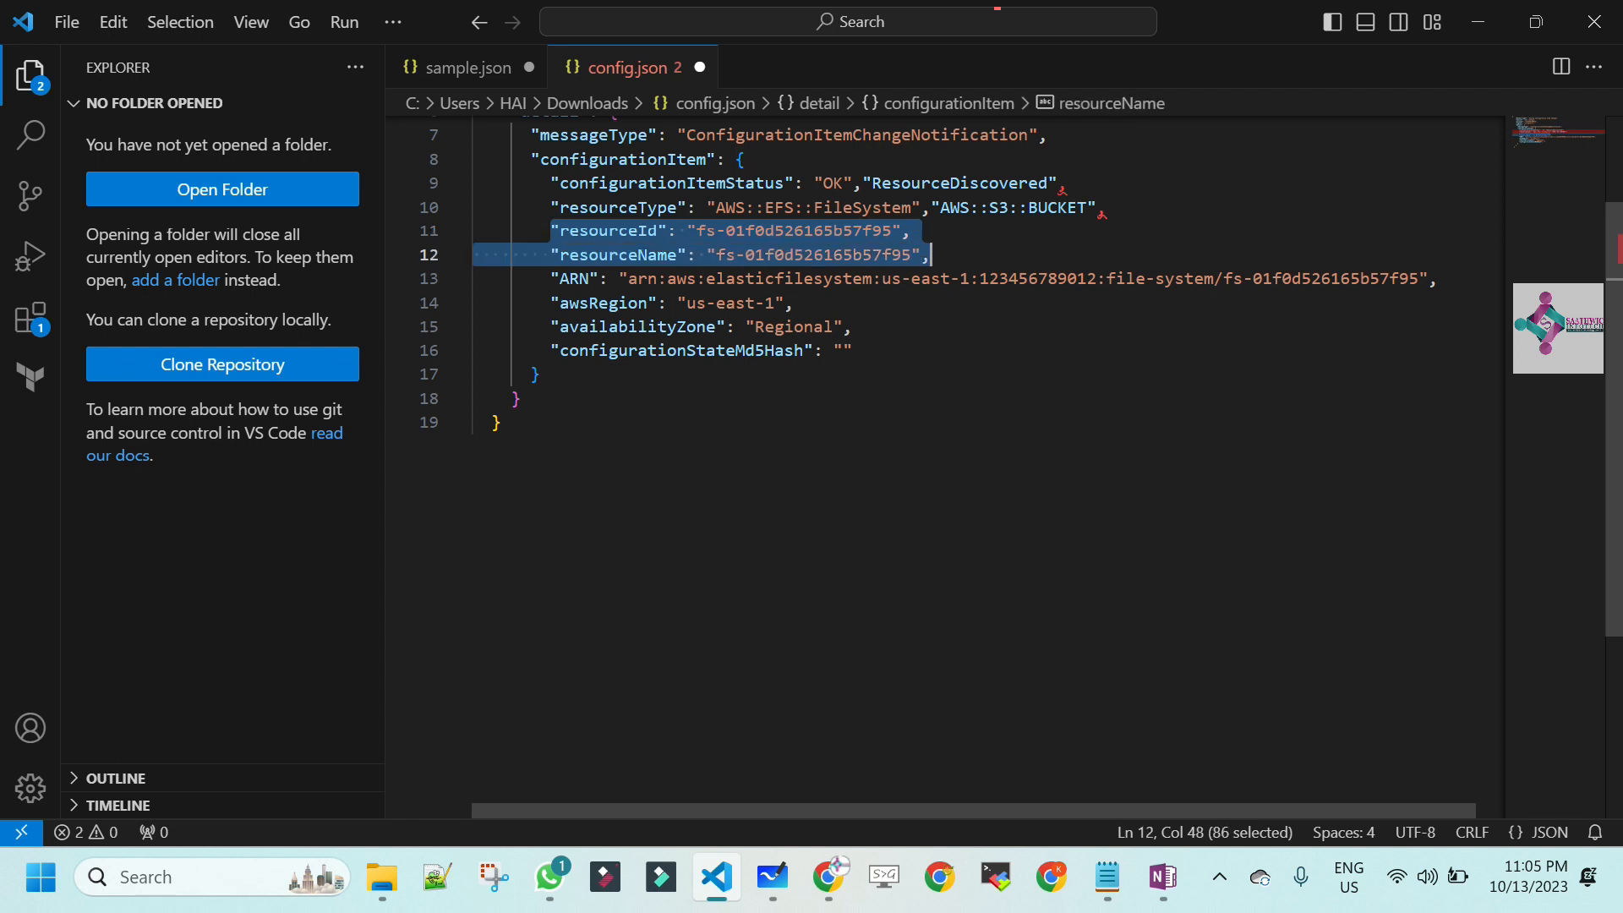
key("shift+Down")
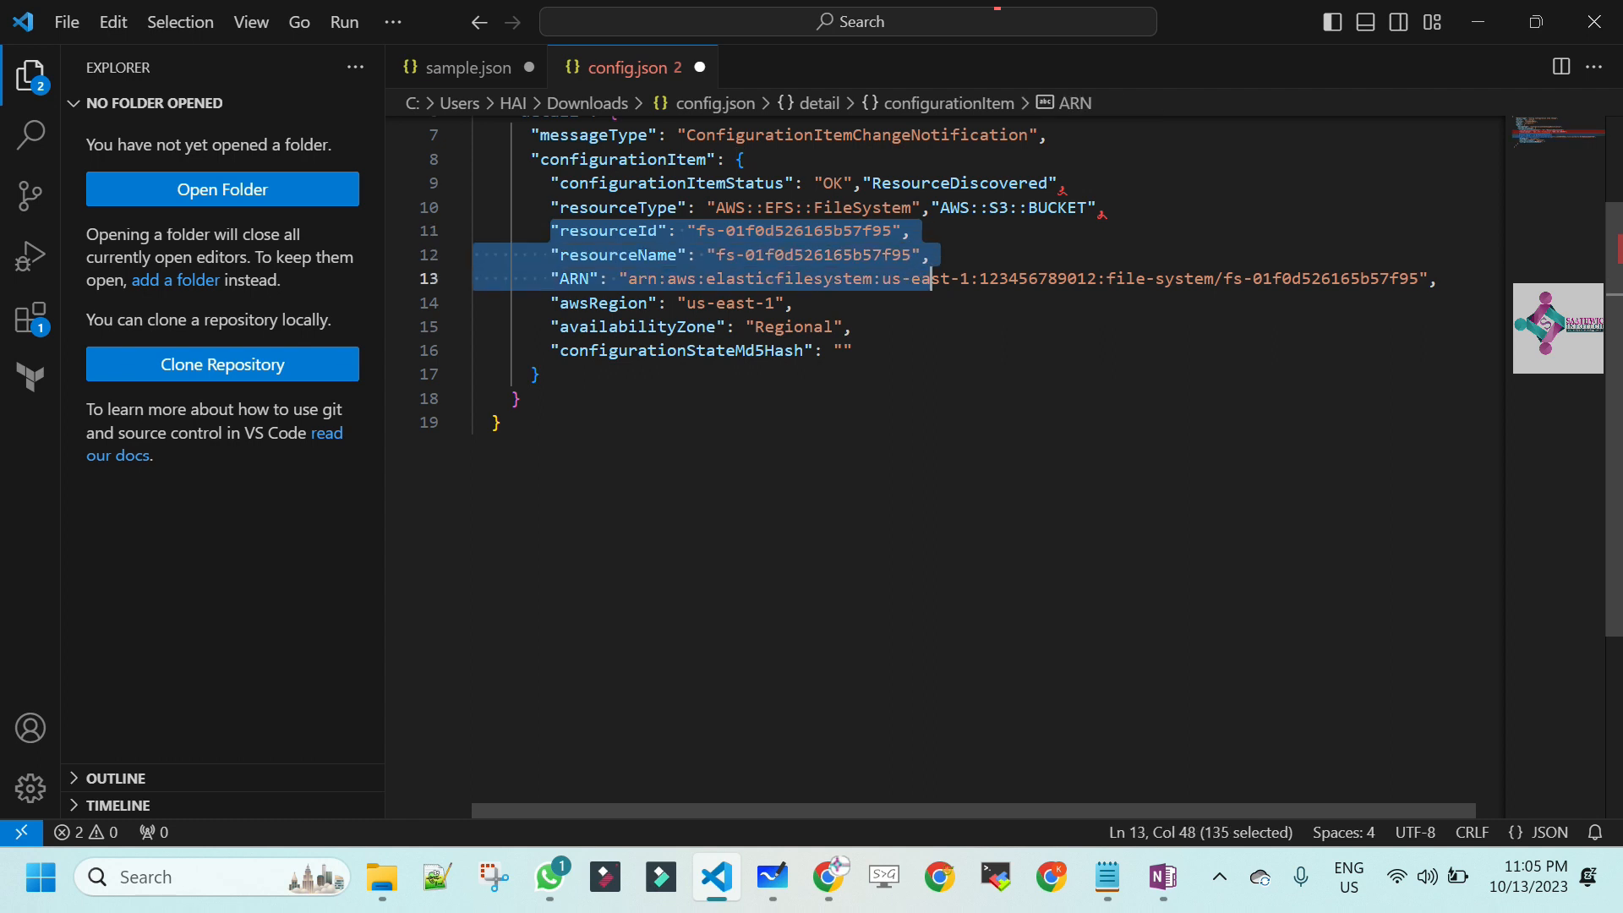
key("shift+End")
key("shift+Down")
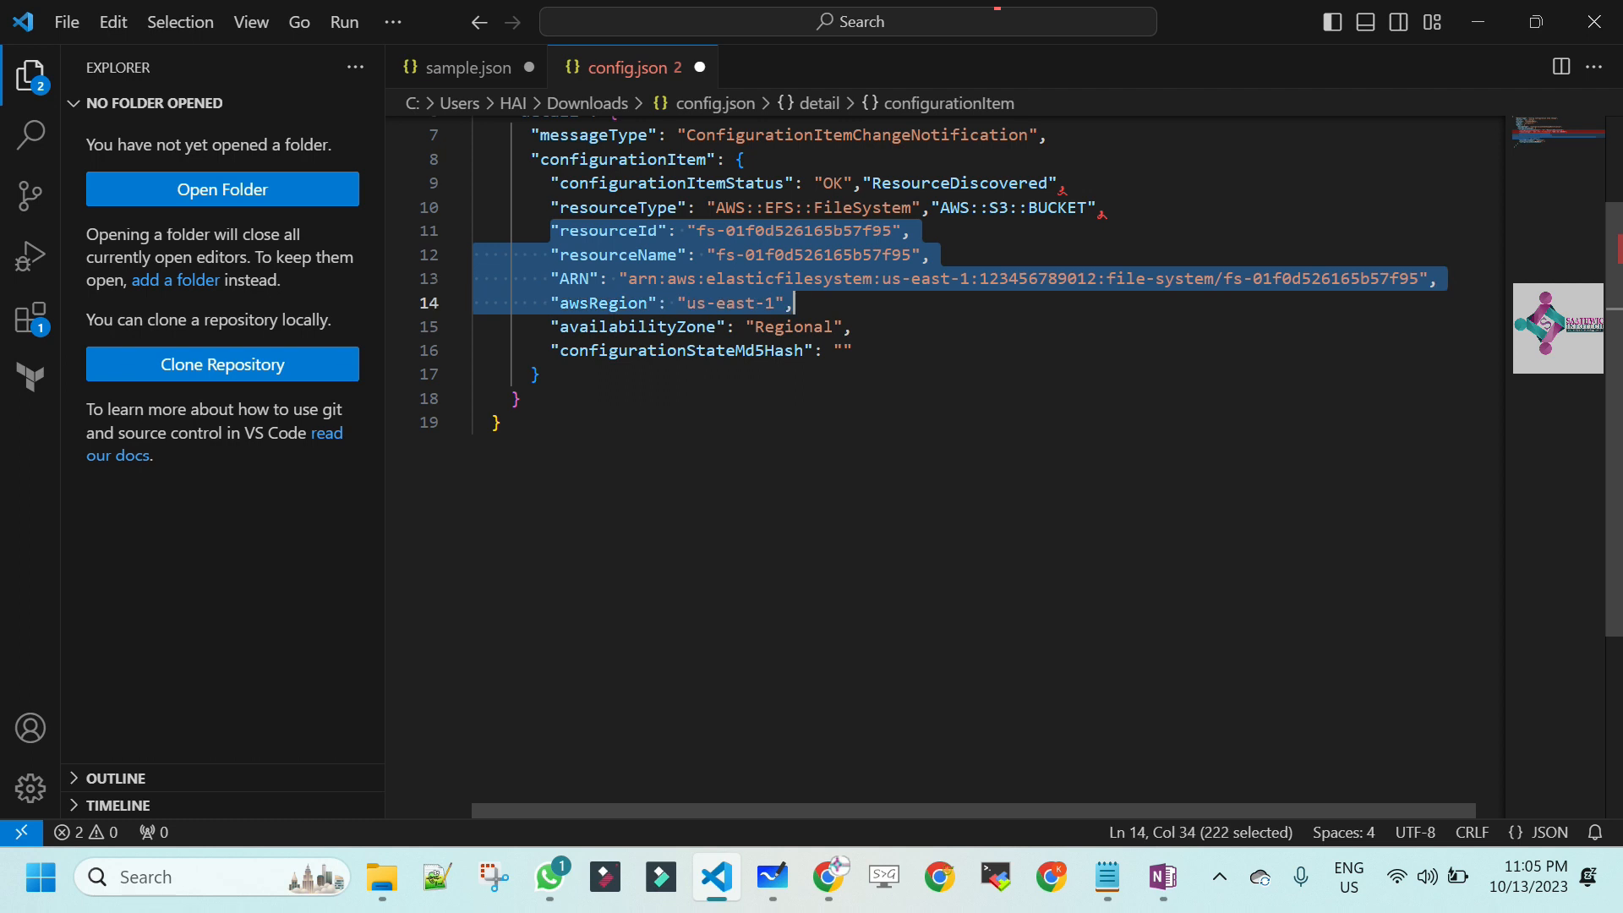
key("shift+Down")
key("shift+Down")
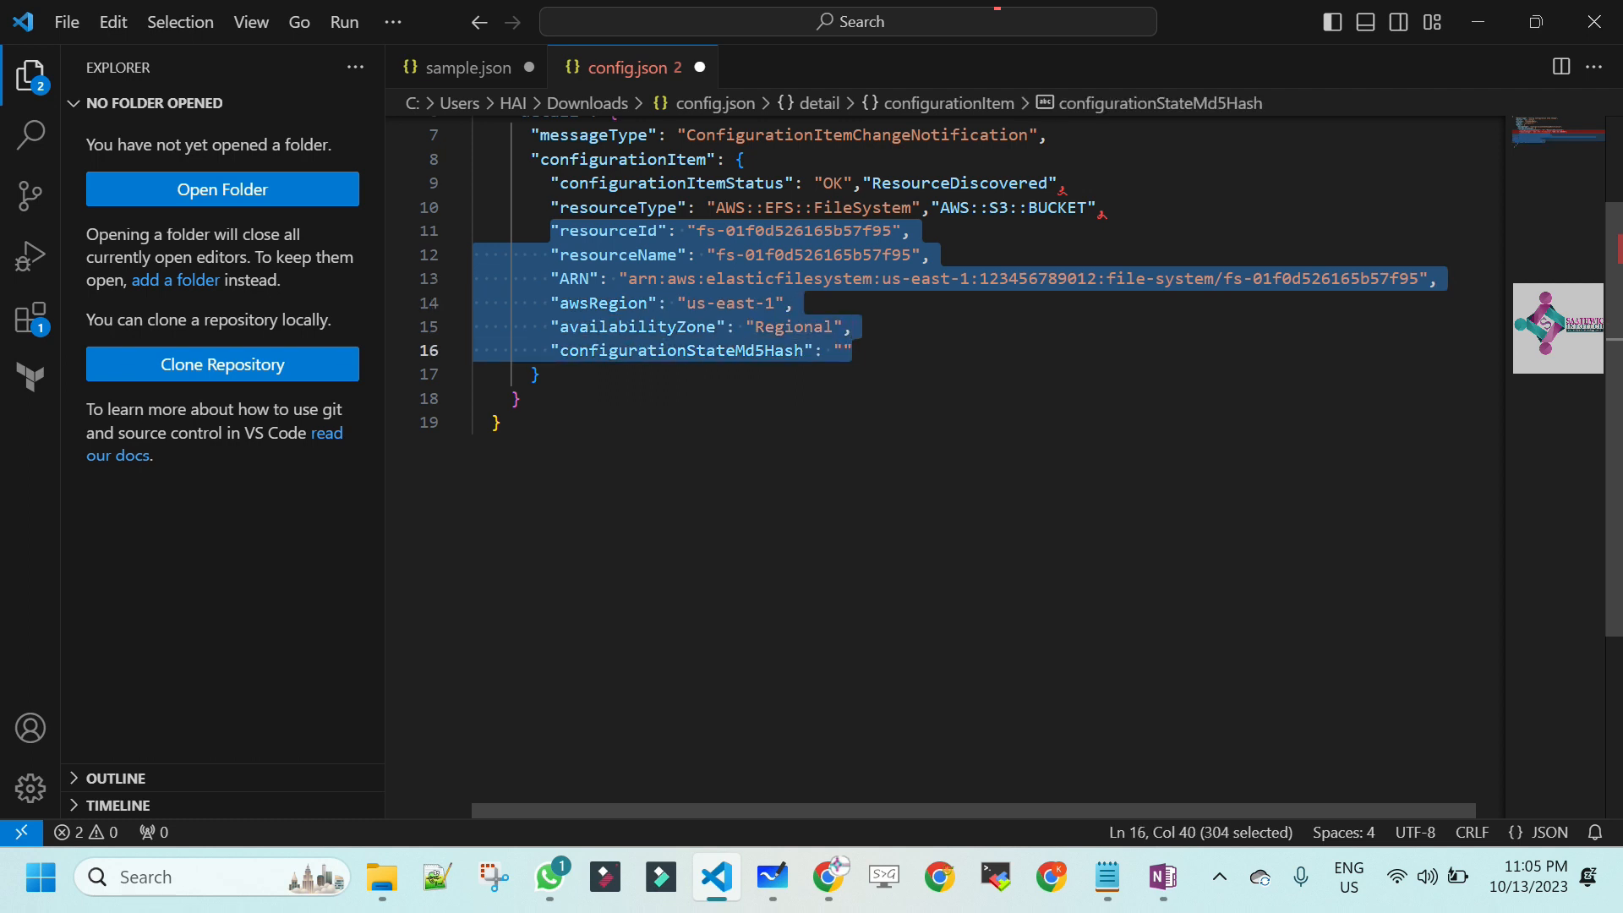
key("Delete")
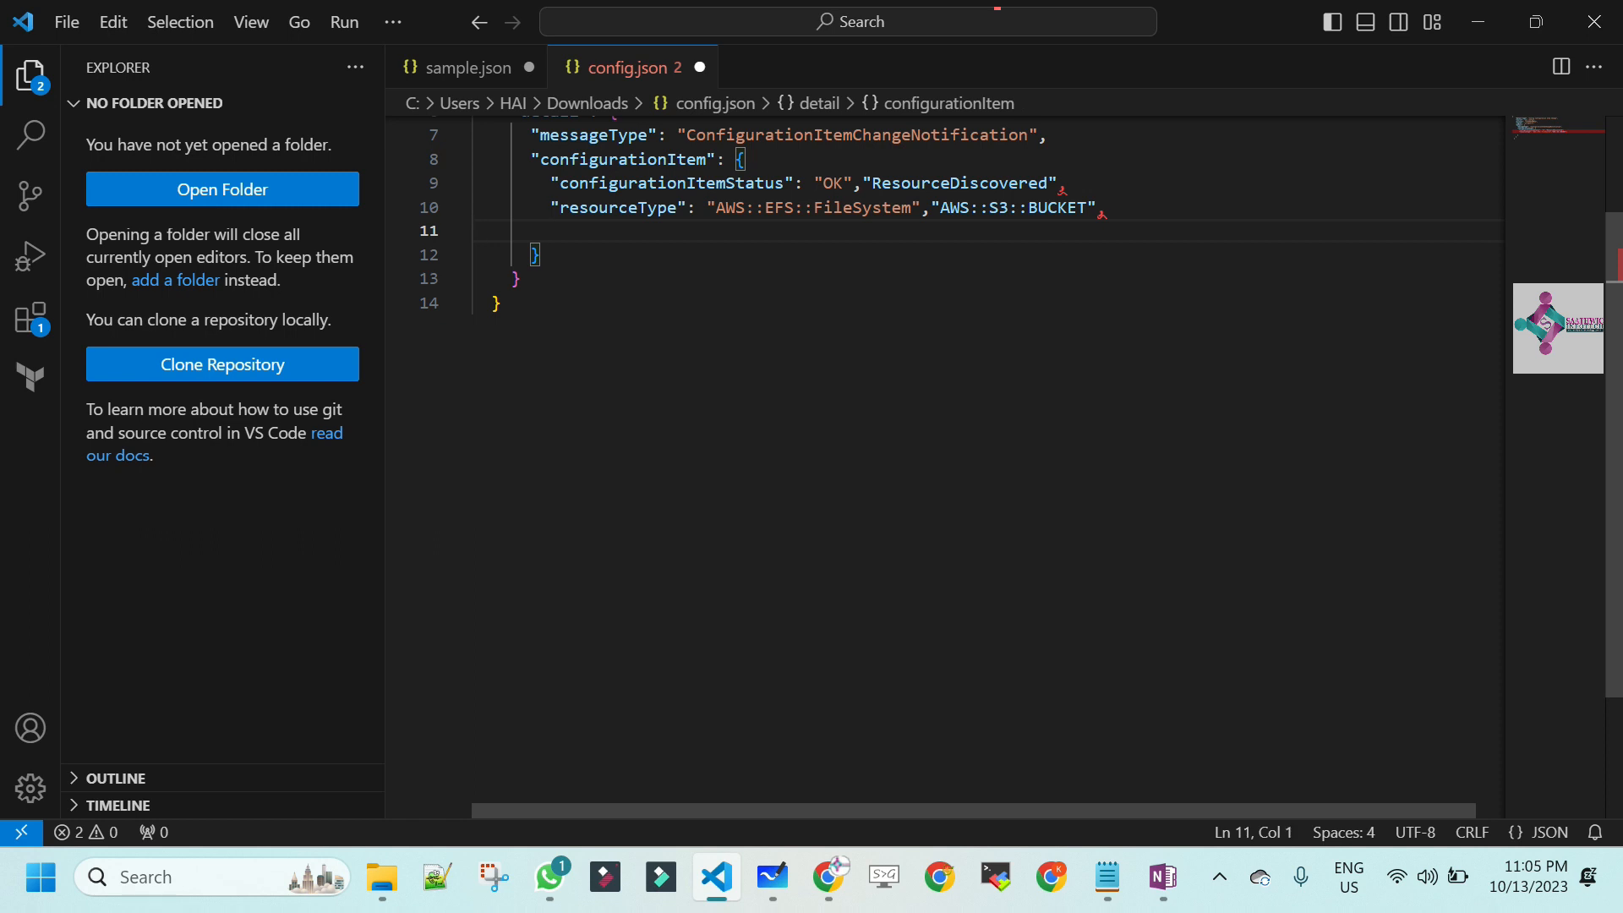
key("shift+End")
key("Delete")
key("Delete")
- Review the trimmed pattern from its first line, examining the account and region fields
key("Up")
key("Up")
key("Up")
key("Up")
key("Up")
key("Up")
key("Up")
key("Up")
key("Up")
key("Up")
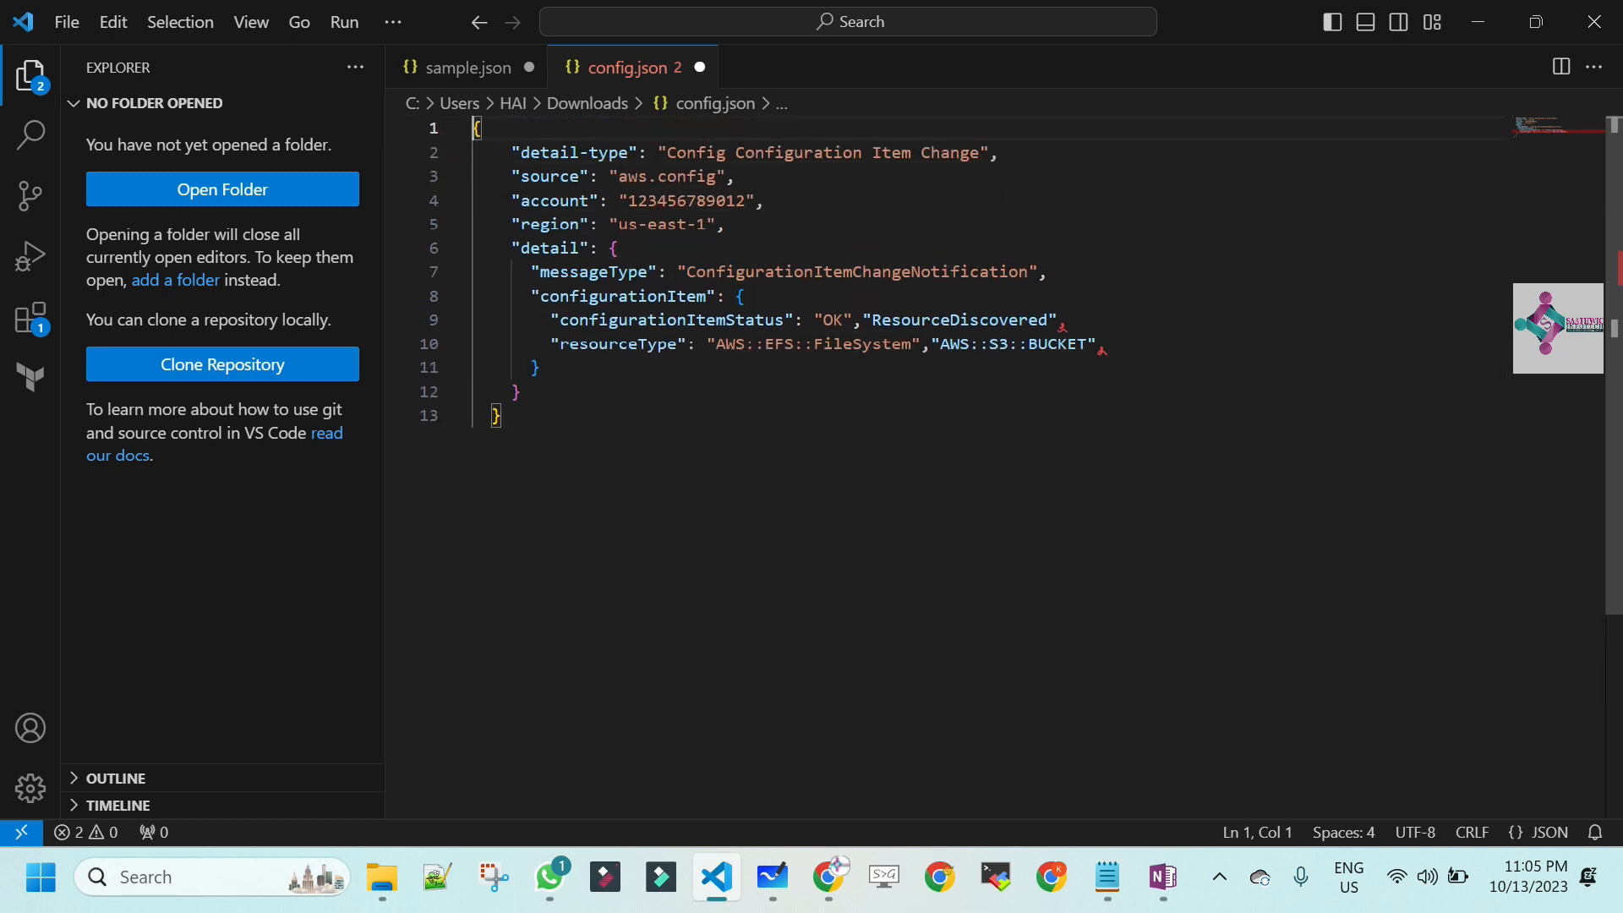
key("Down")
key("Down")
key("Down")
key("Up")
key("Down")
key("Right")
key("Right")
key("Right")
key("Right")
key("Right")
key("Right")
key("Right")
key("Right")
key("Down")
key("Up")
key("Down")
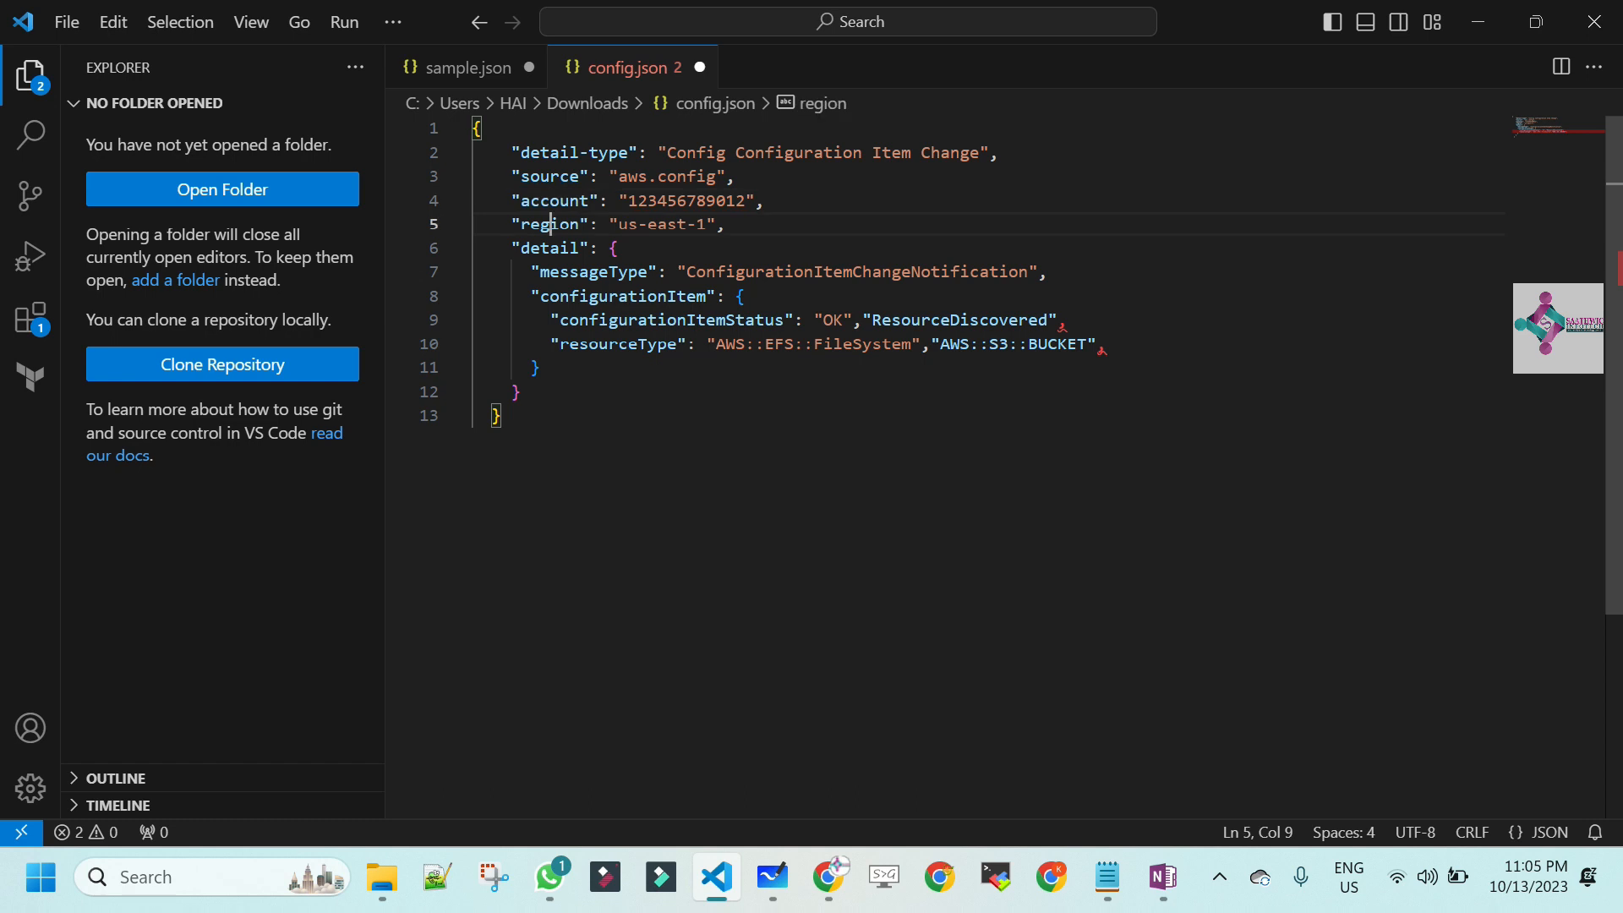
key("Up")
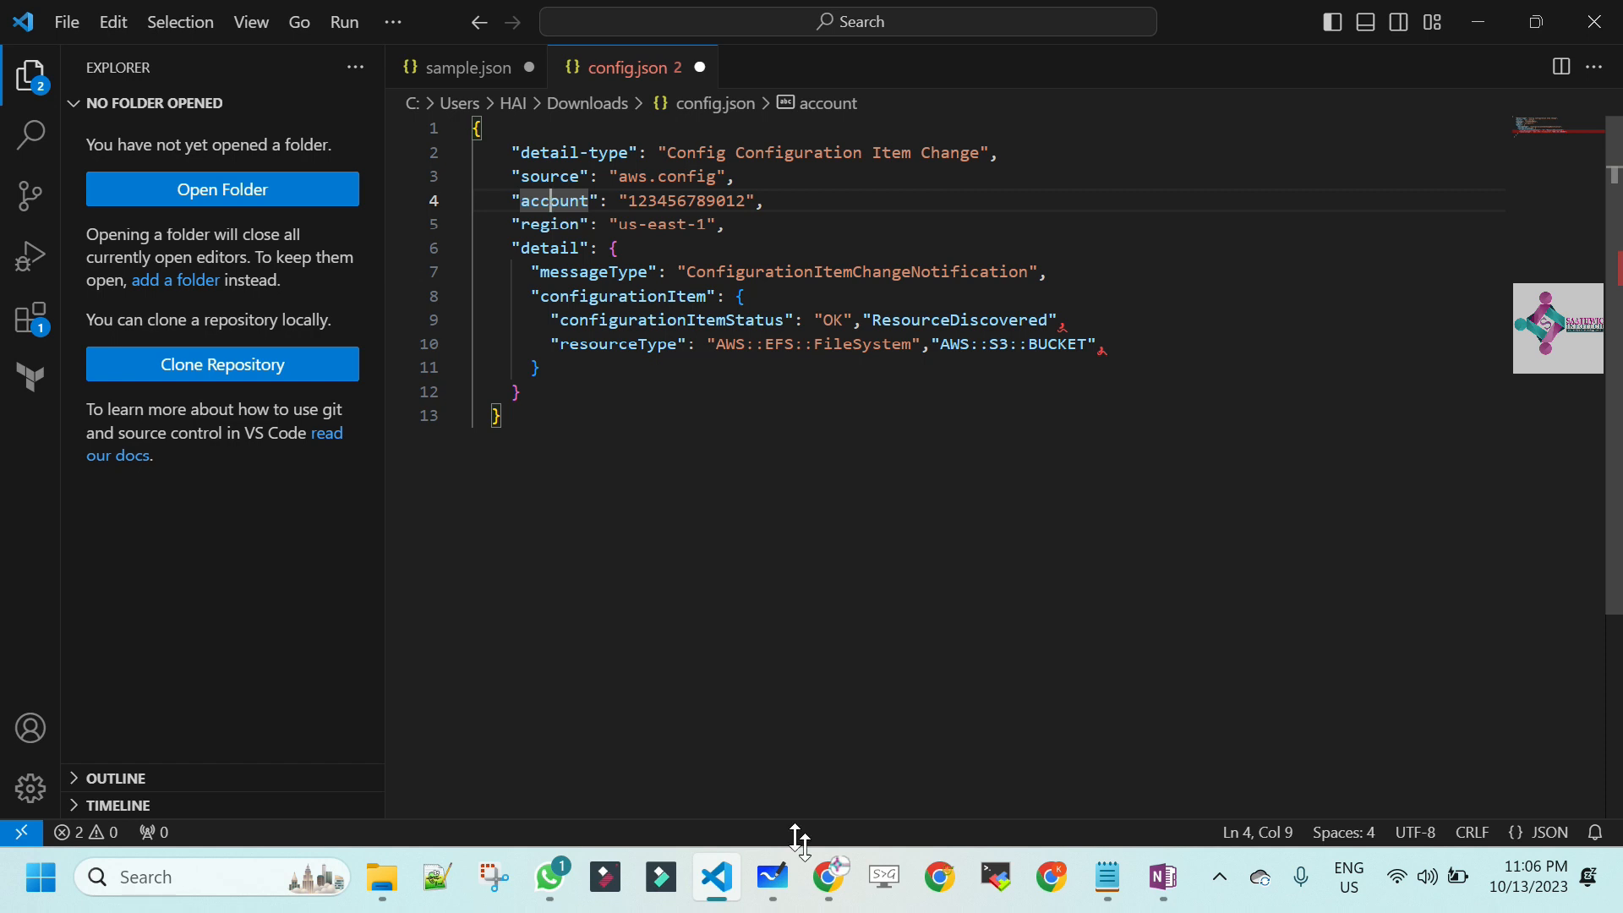
- Switch to Chrome and check the sample event and the Event pattern editor on the EventBridge Create rule page
left_click(829, 879)
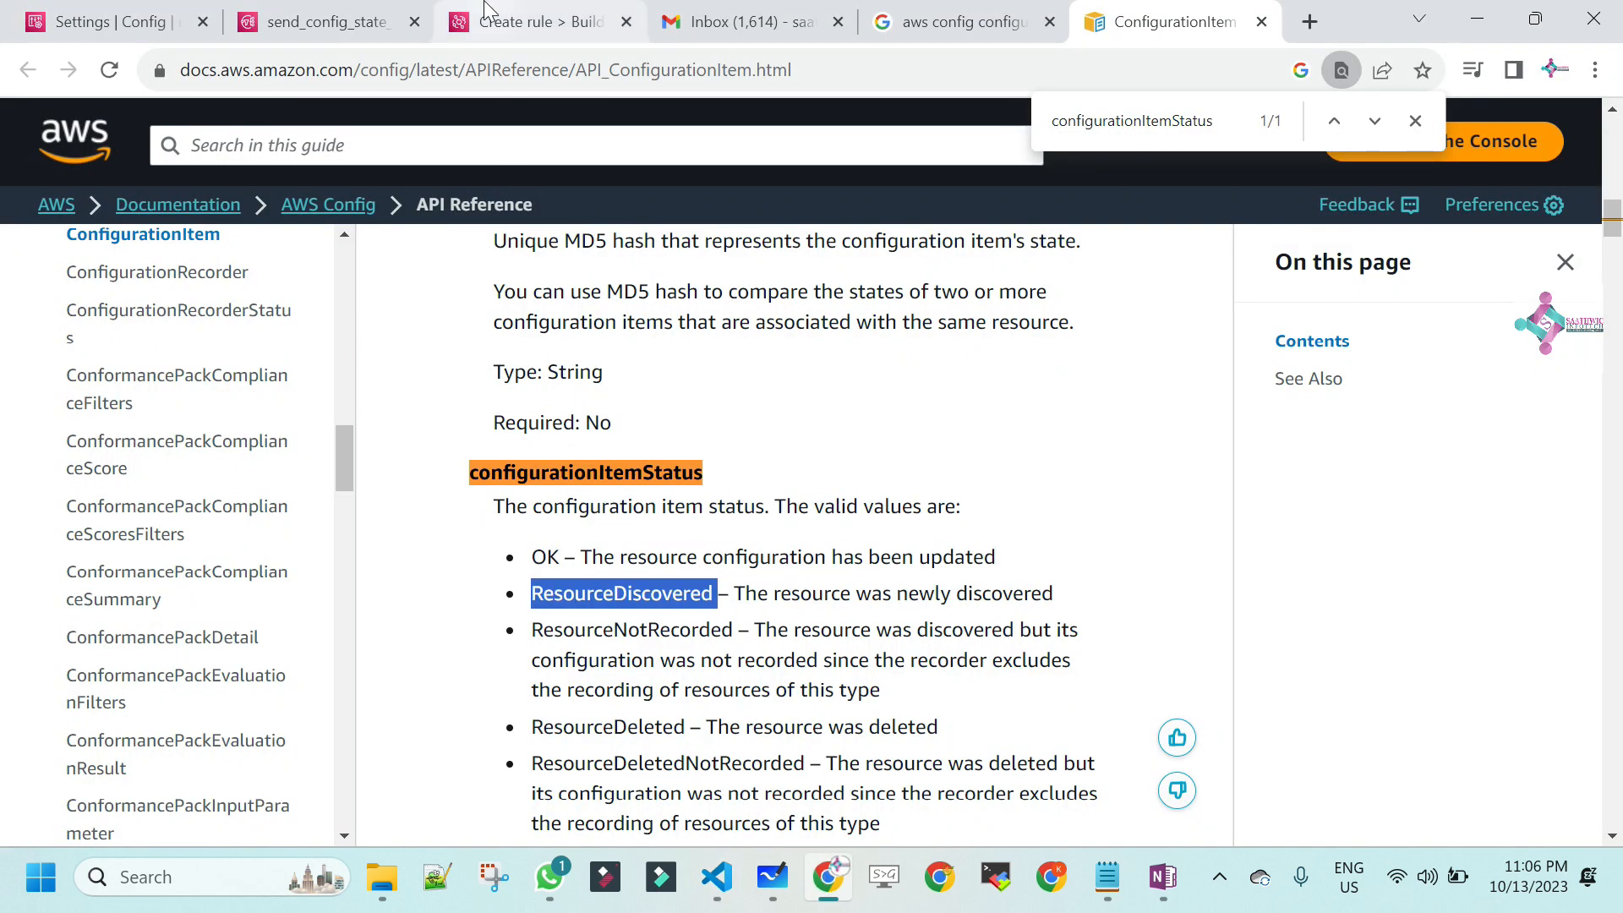
left_click(541, 22)
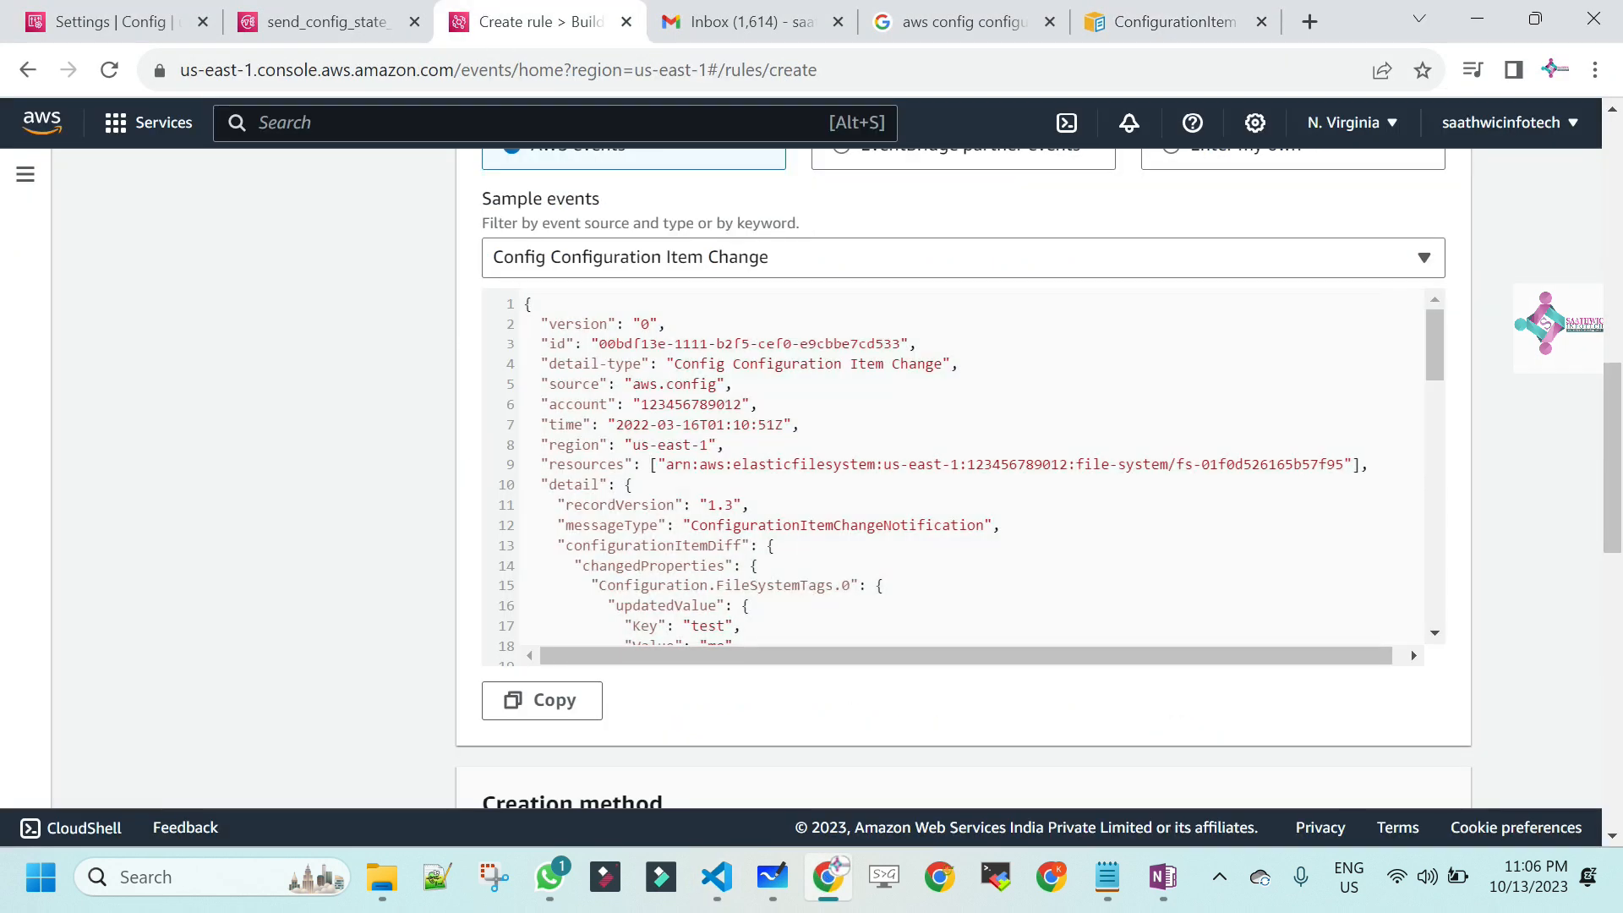
left_click_drag(650, 465, 724, 606)
left_click_drag(1621, 373, 1621, 676)
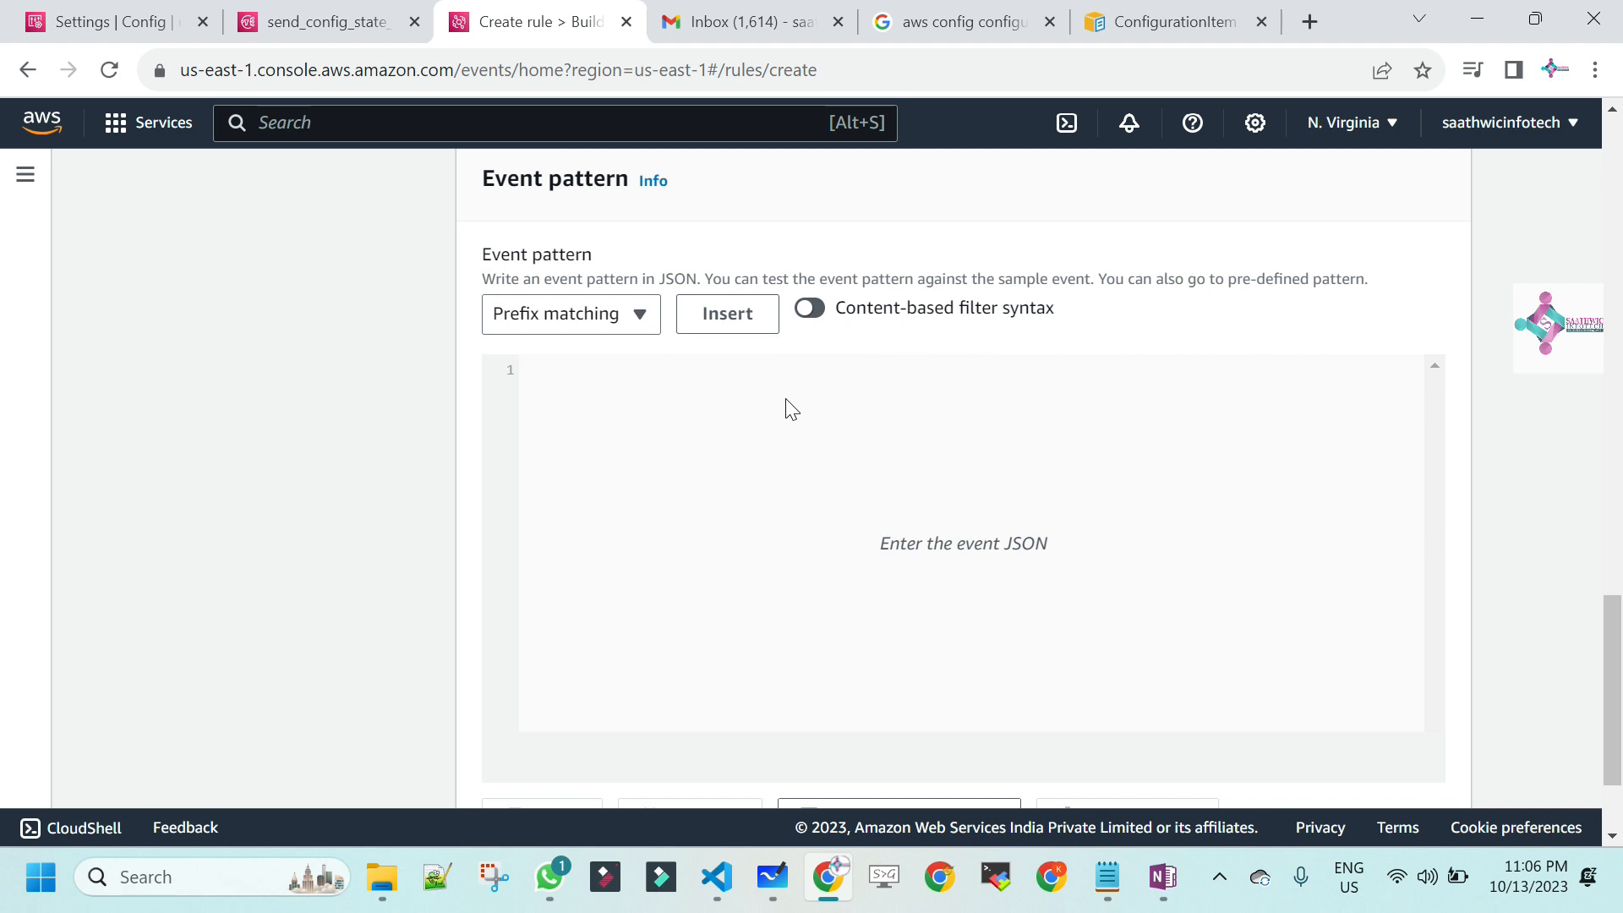
- Return to VS Code and enclose the detail-type value "Config Configuration Item Change" in square brackets in config.json
key("alt+Tab")
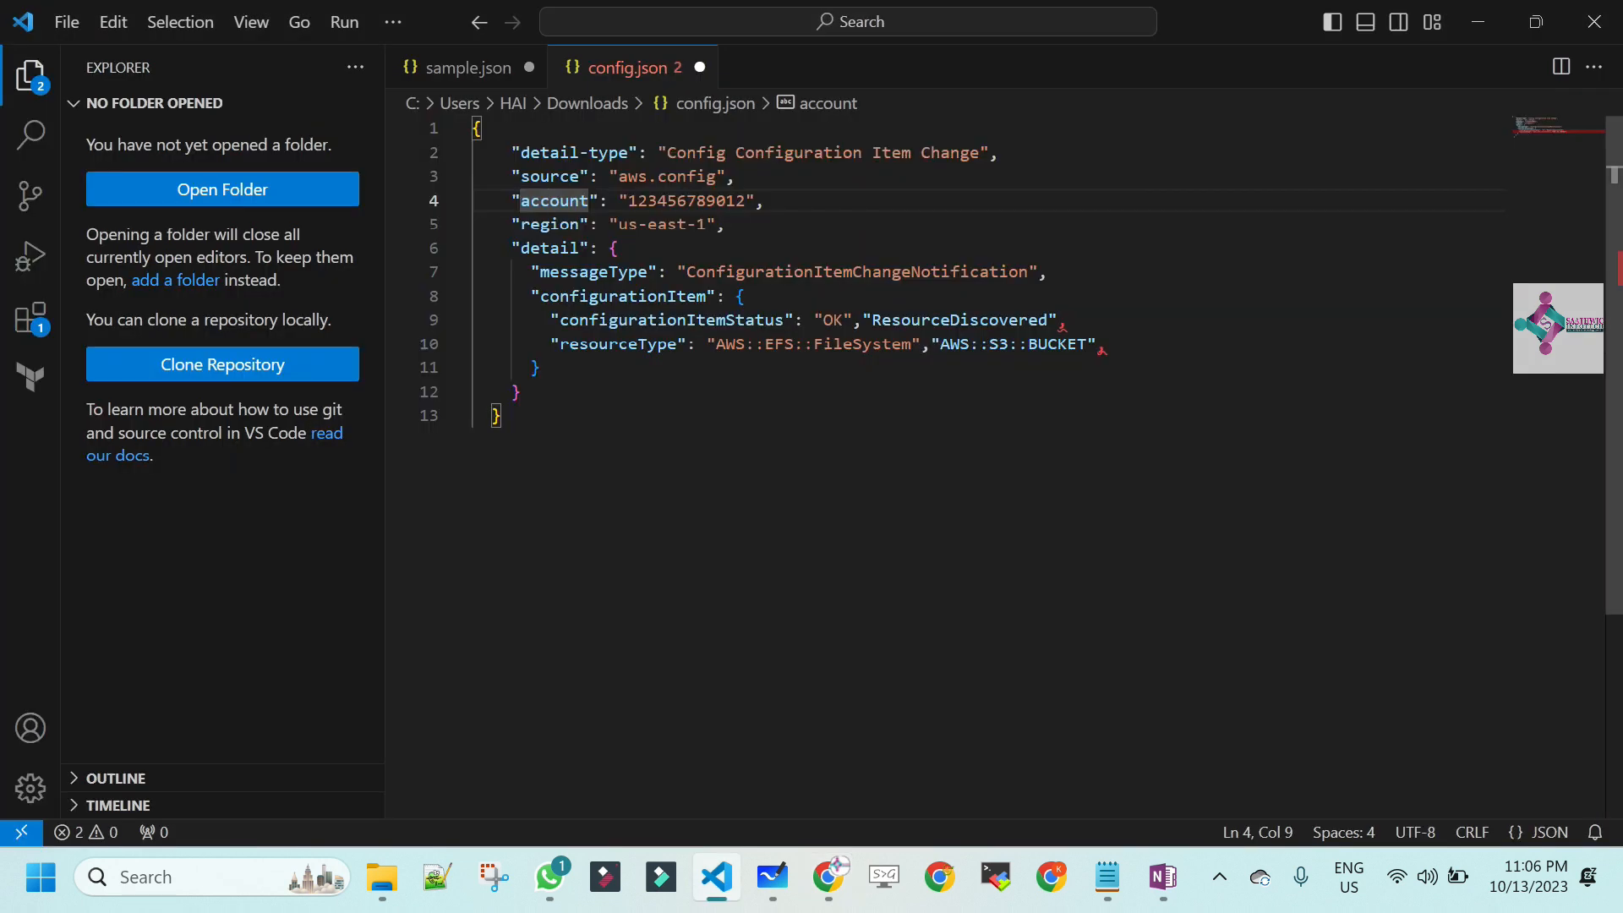
left_click(659, 153)
type("[")
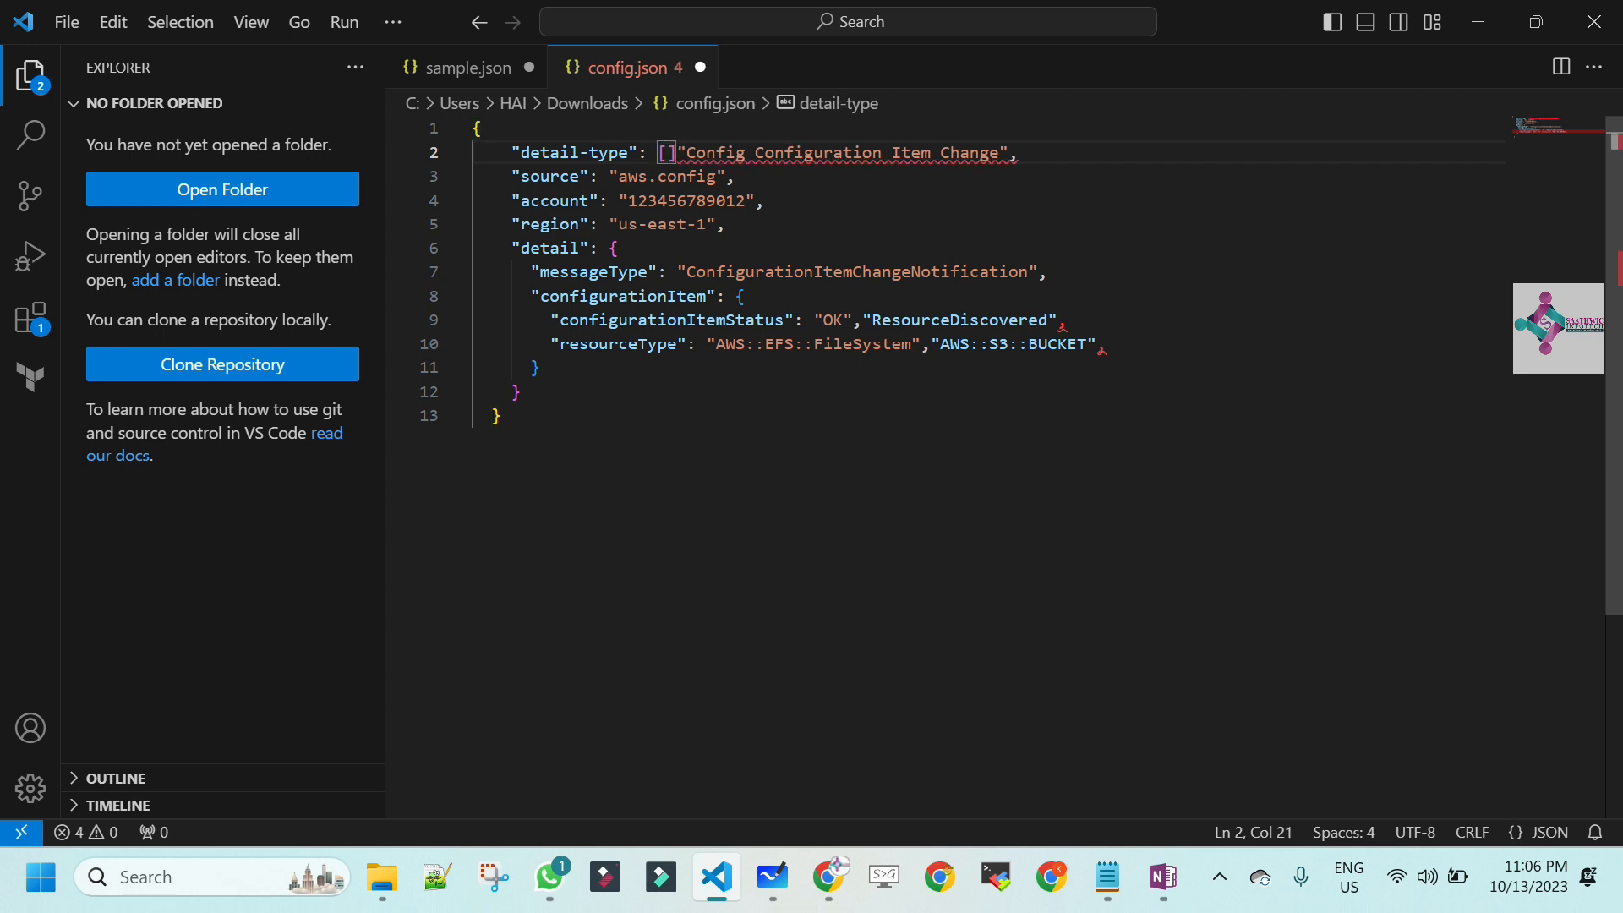
key("Delete")
key("Right")
key("Right")
key("Right")
key("Right")
key("Right")
key("Right")
key("Right")
key("Right")
key("Right")
key("Right")
key("Right")
key("Right")
key("Right")
key("Right")
key("Right")
key("Right")
key("Right")
key("Right")
key("Right")
key("Right")
key("Right")
key("Right")
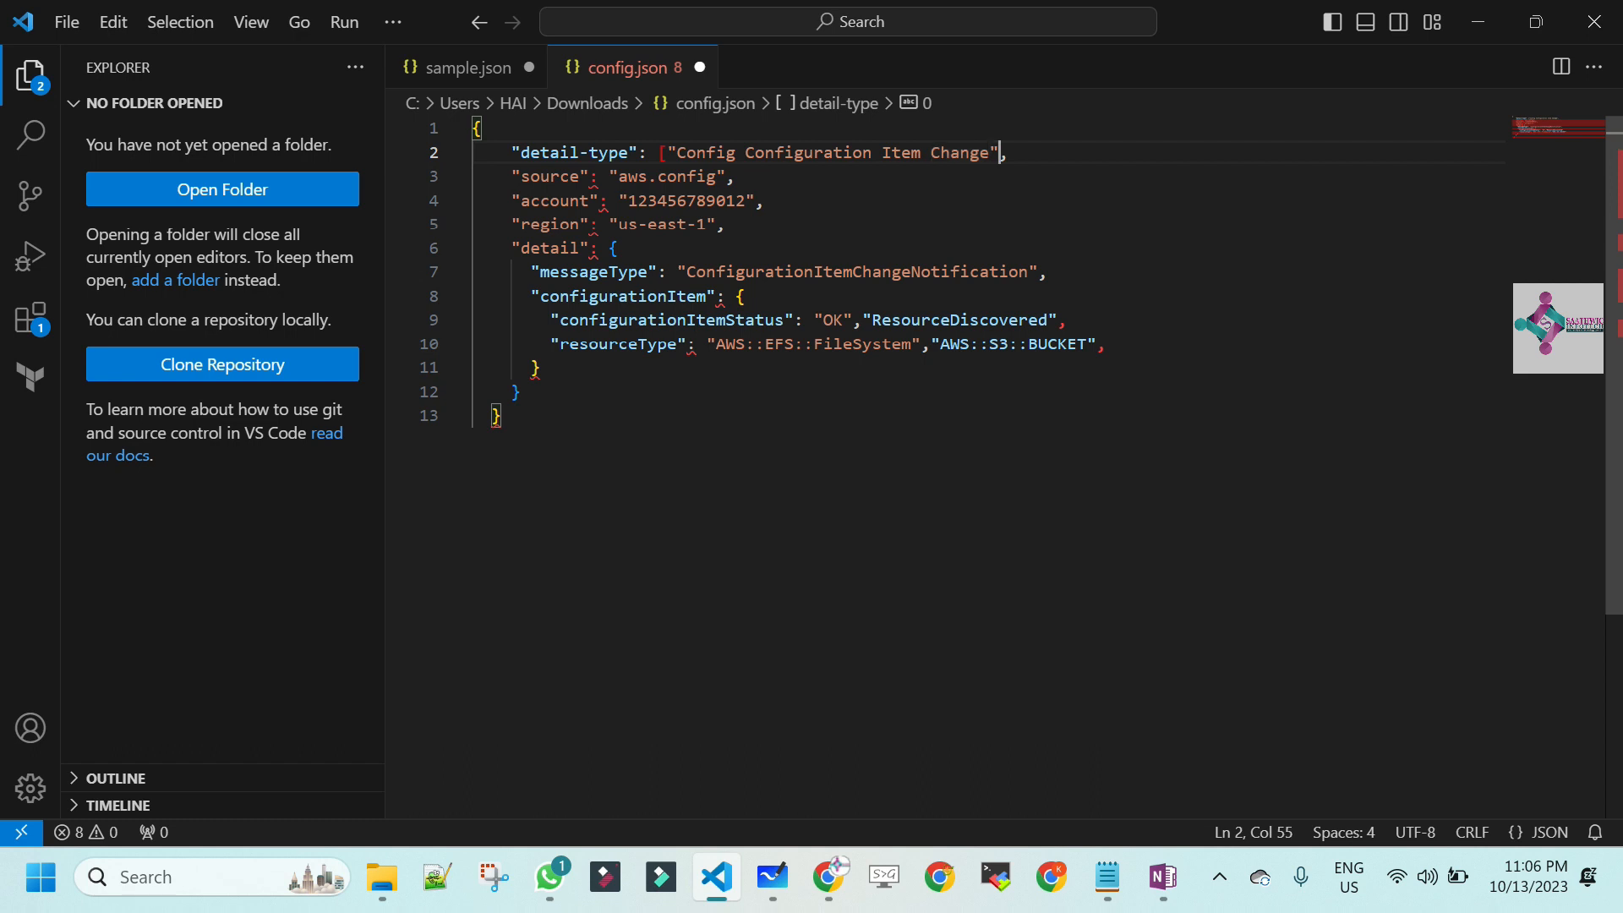
type("]")
- Enclose the source value "aws.config" in square brackets, keeping the comma outside
key("Down")
key("Left")
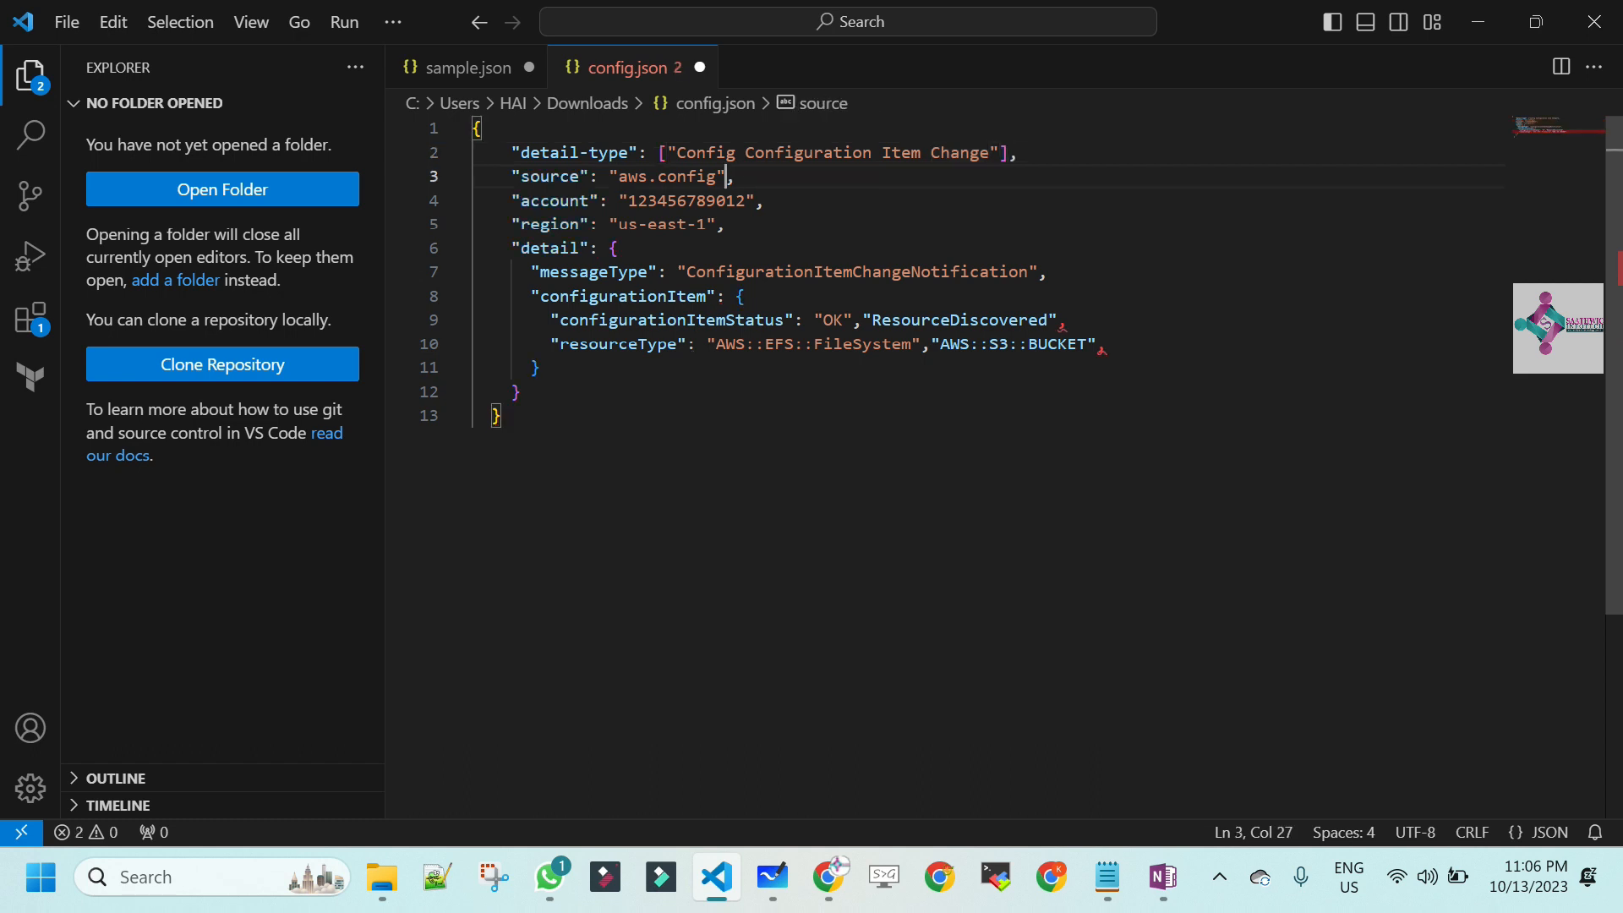
type("]")
key("Left")
key("Left")
key("Left")
key("Left")
key("Left")
key("Left")
key("Left")
key("Left")
key("Left")
key("Left")
key("Left")
key("Left")
key("Left")
type("[")
key("Delete")
- Enclose the quoted account value in square brackets, keeping the comma outside
key("Down")
key("Right")
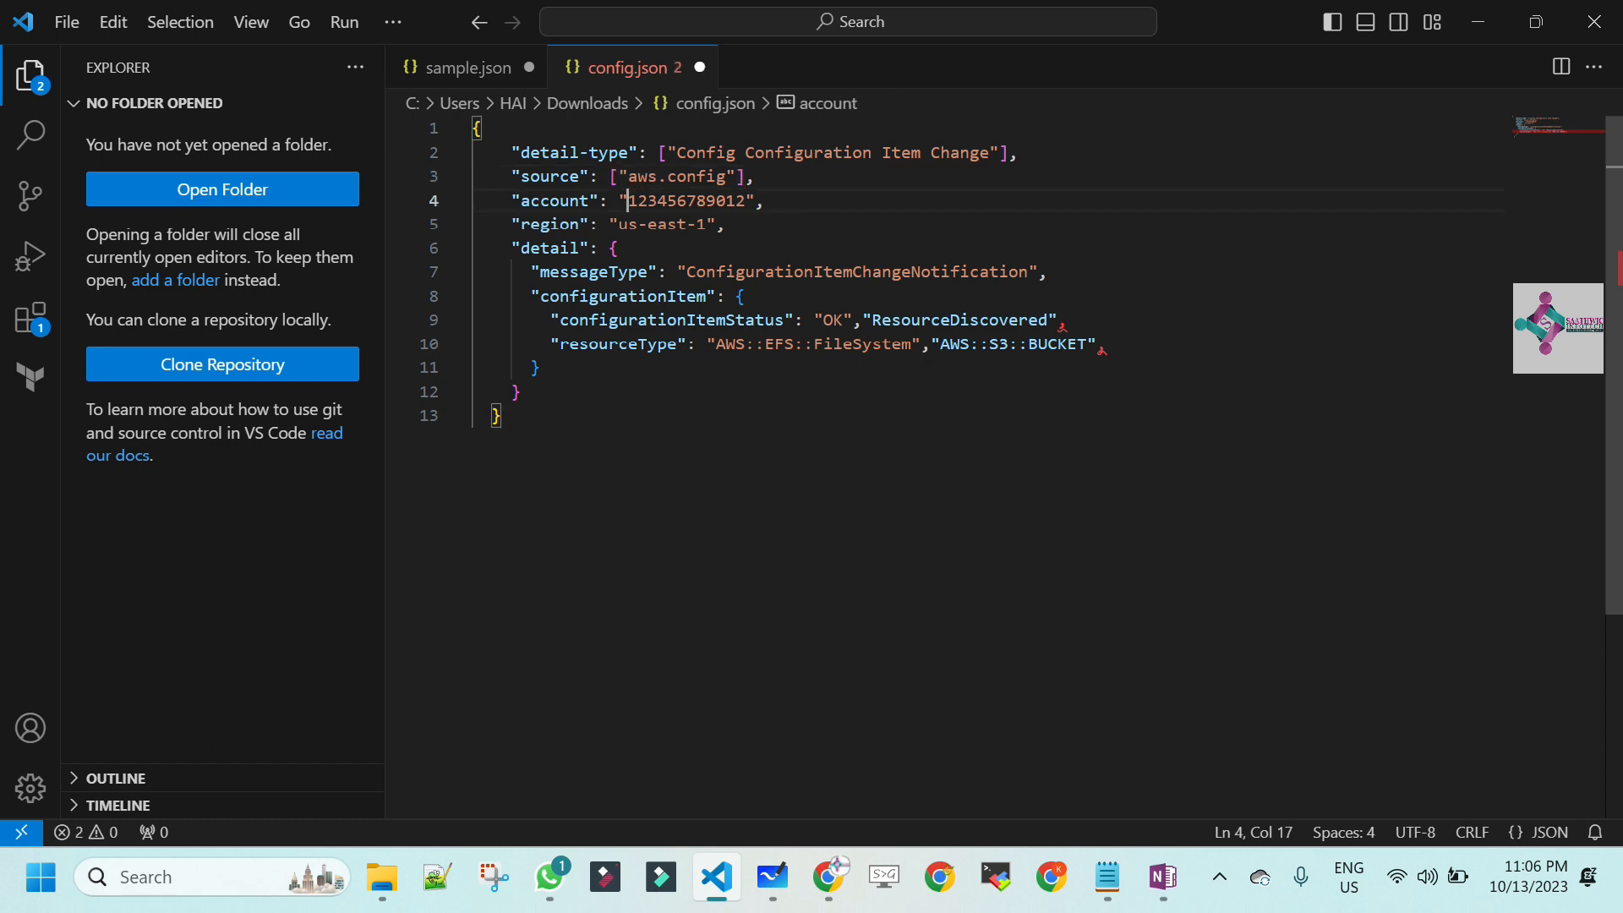
key("Right")
key("Right")
key("Right")
key("Right")
key("Right")
key("Right")
key("Right")
key("Right")
key("Right")
key("Right")
key("Right")
key("Right")
key("Right")
type("]")
key("Left")
key("Left")
key("Left")
key("Left")
key("Left")
key("Left")
key("Left")
key("Left")
key("Left")
key("Left")
key("Left")
key("Left")
key("Left")
key("Left")
type("[")
key("Down")
key("Up")
key("Delete")
- Enclose the region value "us-east-1" in square brackets, keeping the comma outside
key("Down")
key("Left")
key("Left")
type("[")
key("Delete")
key("Right")
key("Right")
key("Right")
key("Right")
key("Right")
key("Right")
key("Right")
key("Right")
key("Right")
key("Right")
key("Right")
type("]")
- Enclose the messageType value "ConfigurationItemChangeNotification" in square brackets, keeping the comma outside
key("Down")
key("Down")
key("Left")
key("Left")
key("Left")
key("Left")
key("Left")
key("Left")
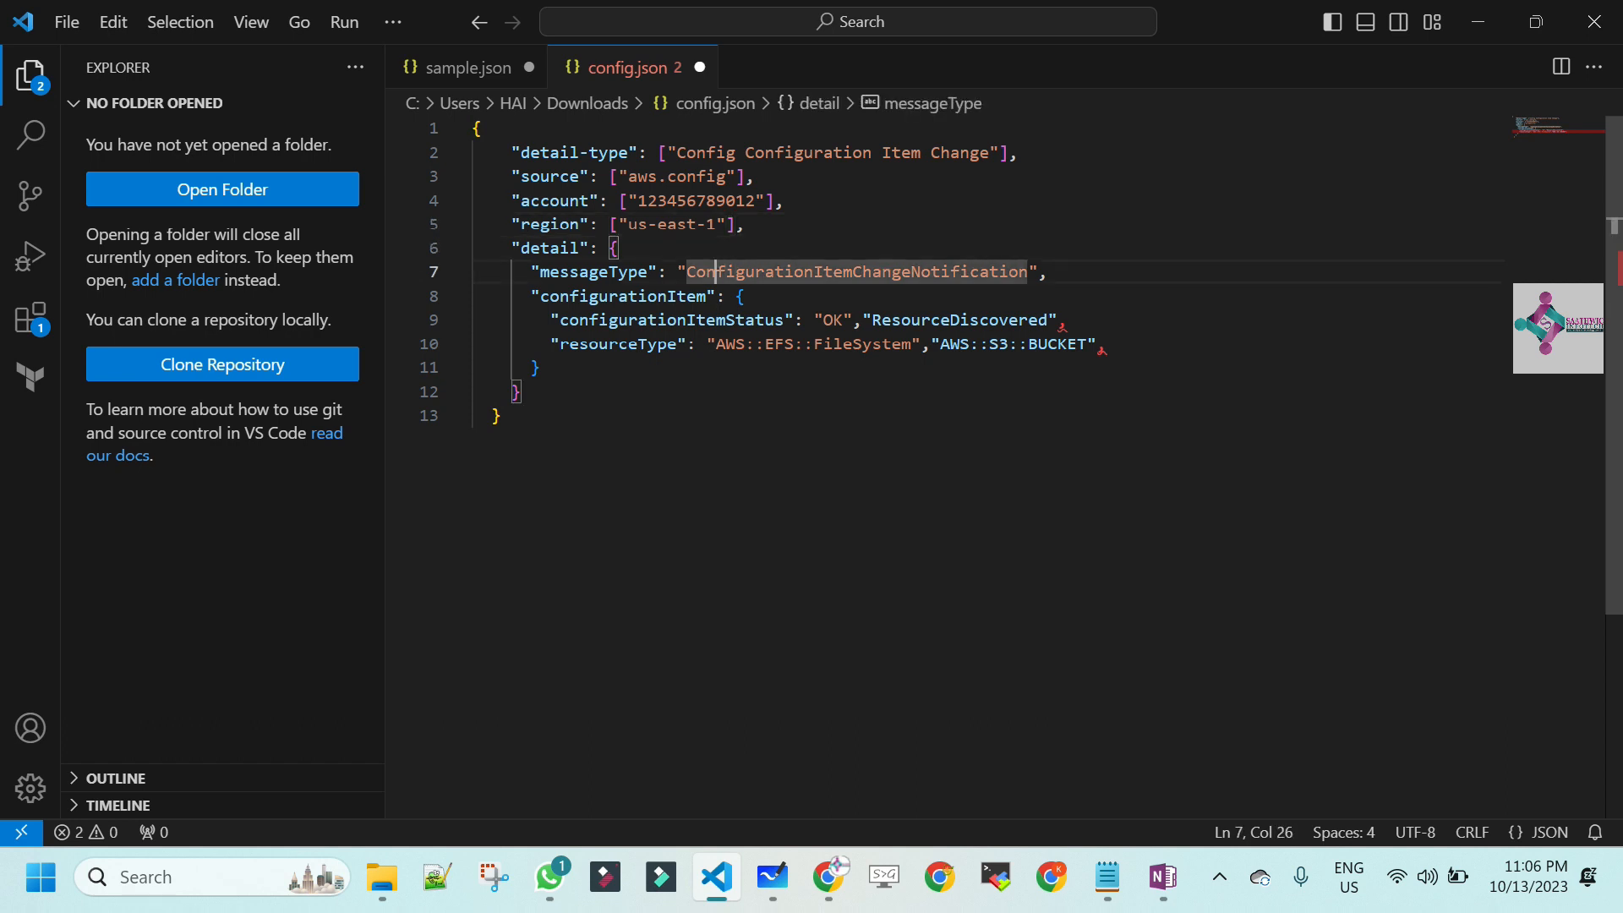
type("[")
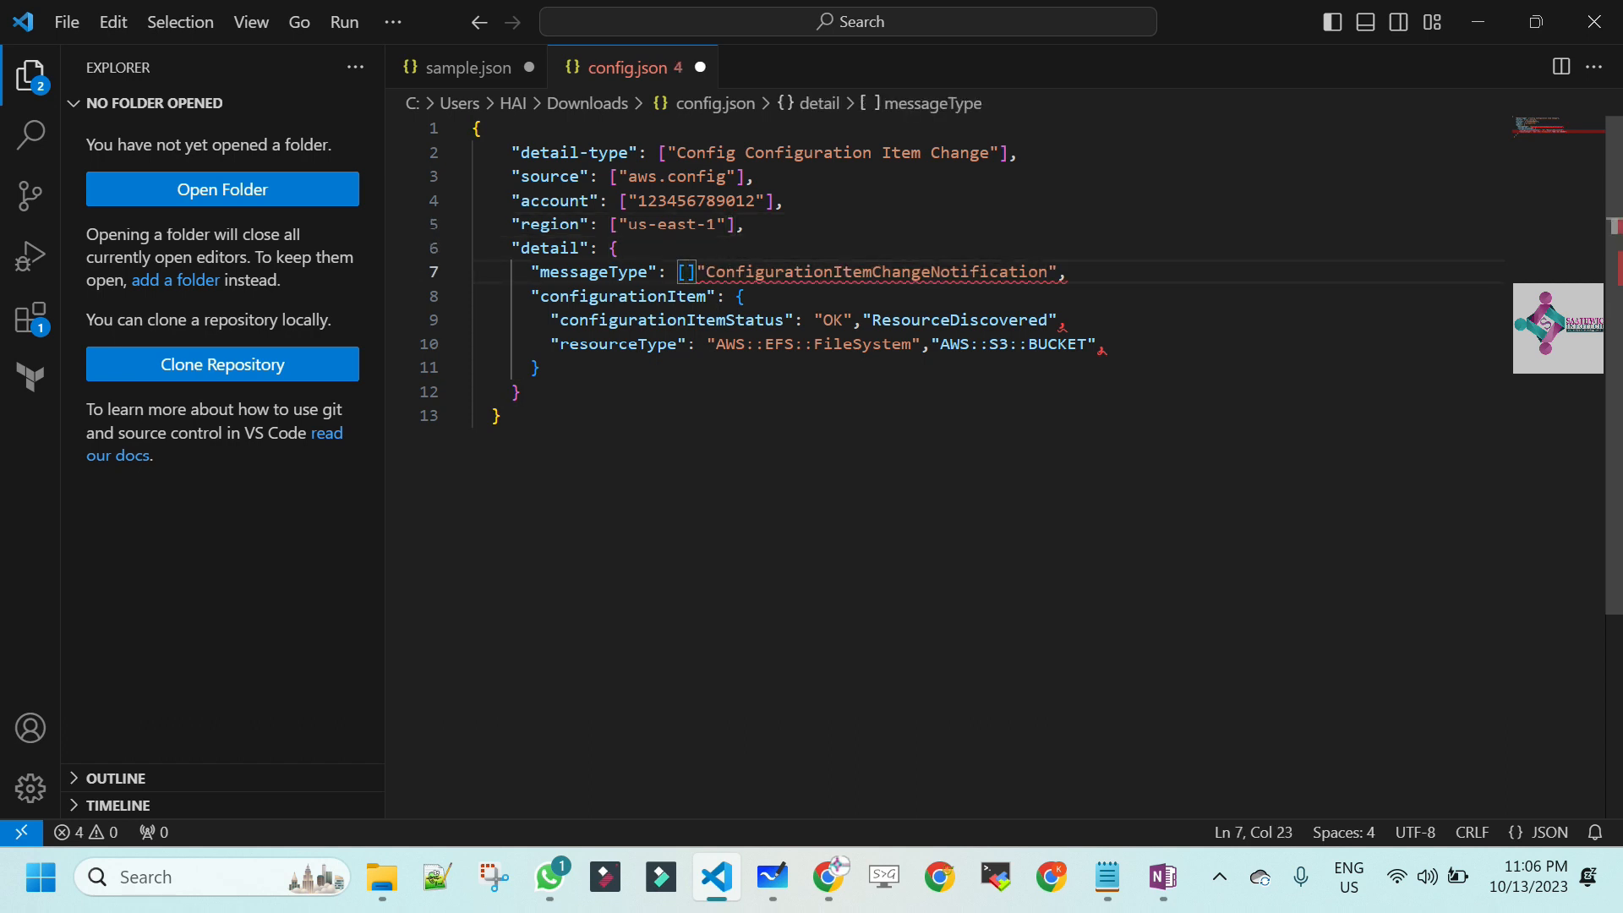
key("Right")
key("Right")
key("Right")
key("Right")
key("Right")
key("Right")
key("Right")
key("Right")
key("Right")
key("Right")
key("Right")
key("Right")
key("Right")
key("Right")
key("Right")
key("Right")
key("Right")
key("Right")
key("Right")
key("Right")
key("Right")
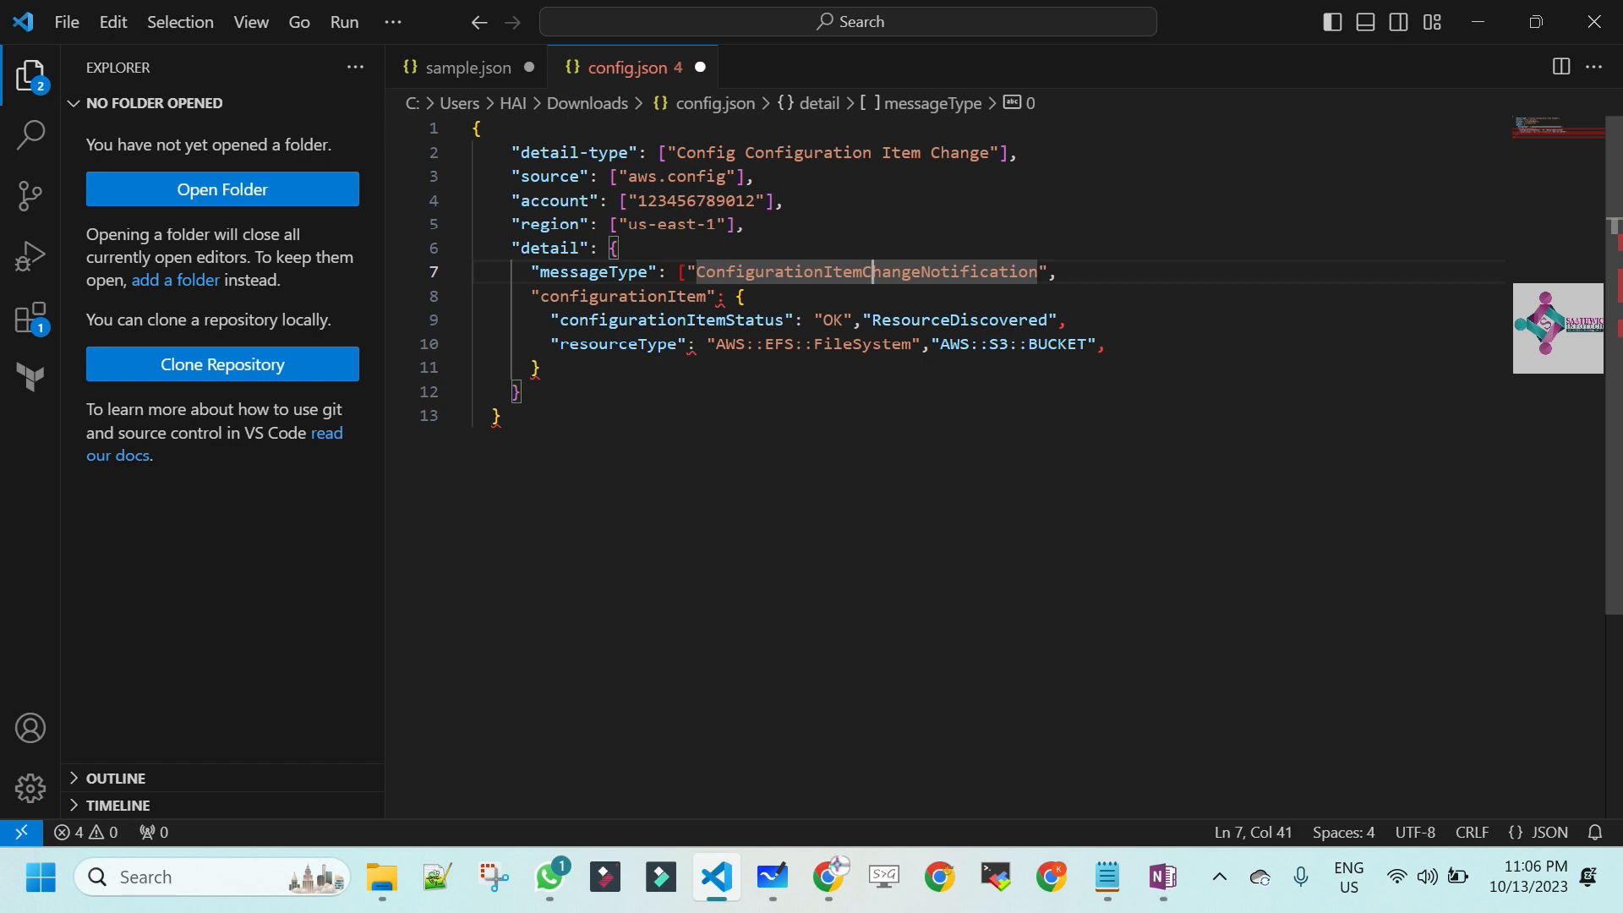
key("Right")
key("Right")
type("]")
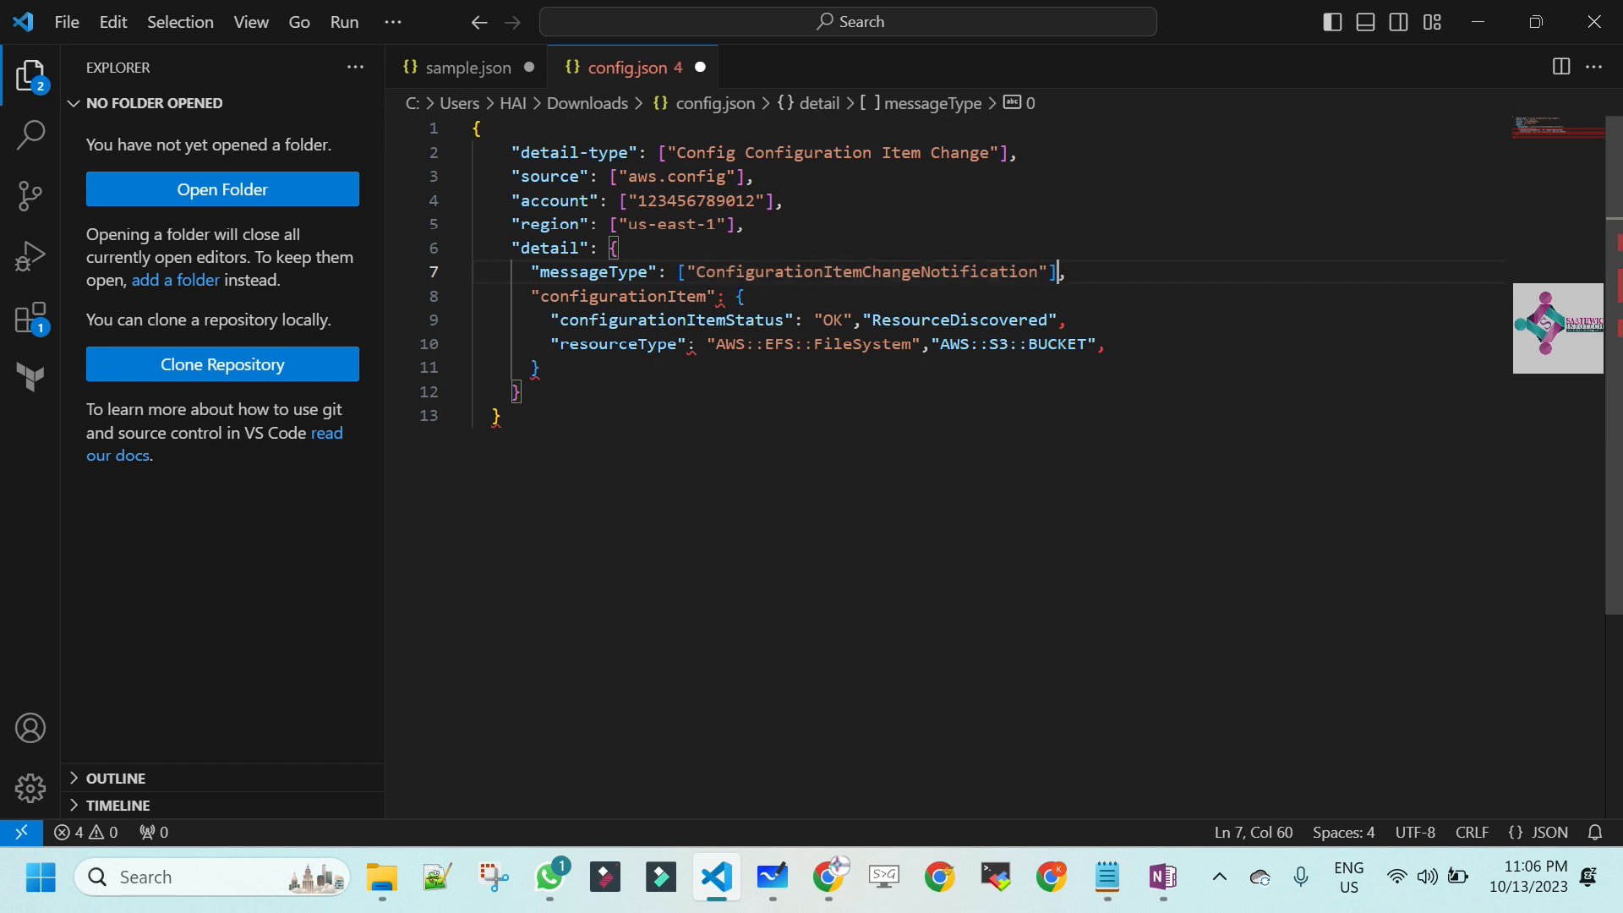
- Enclose the configurationItemStatus values "OK","ResourceDiscovered" together in one pair of square brackets, keeping the trailing comma outside
key("Down")
key("Down")
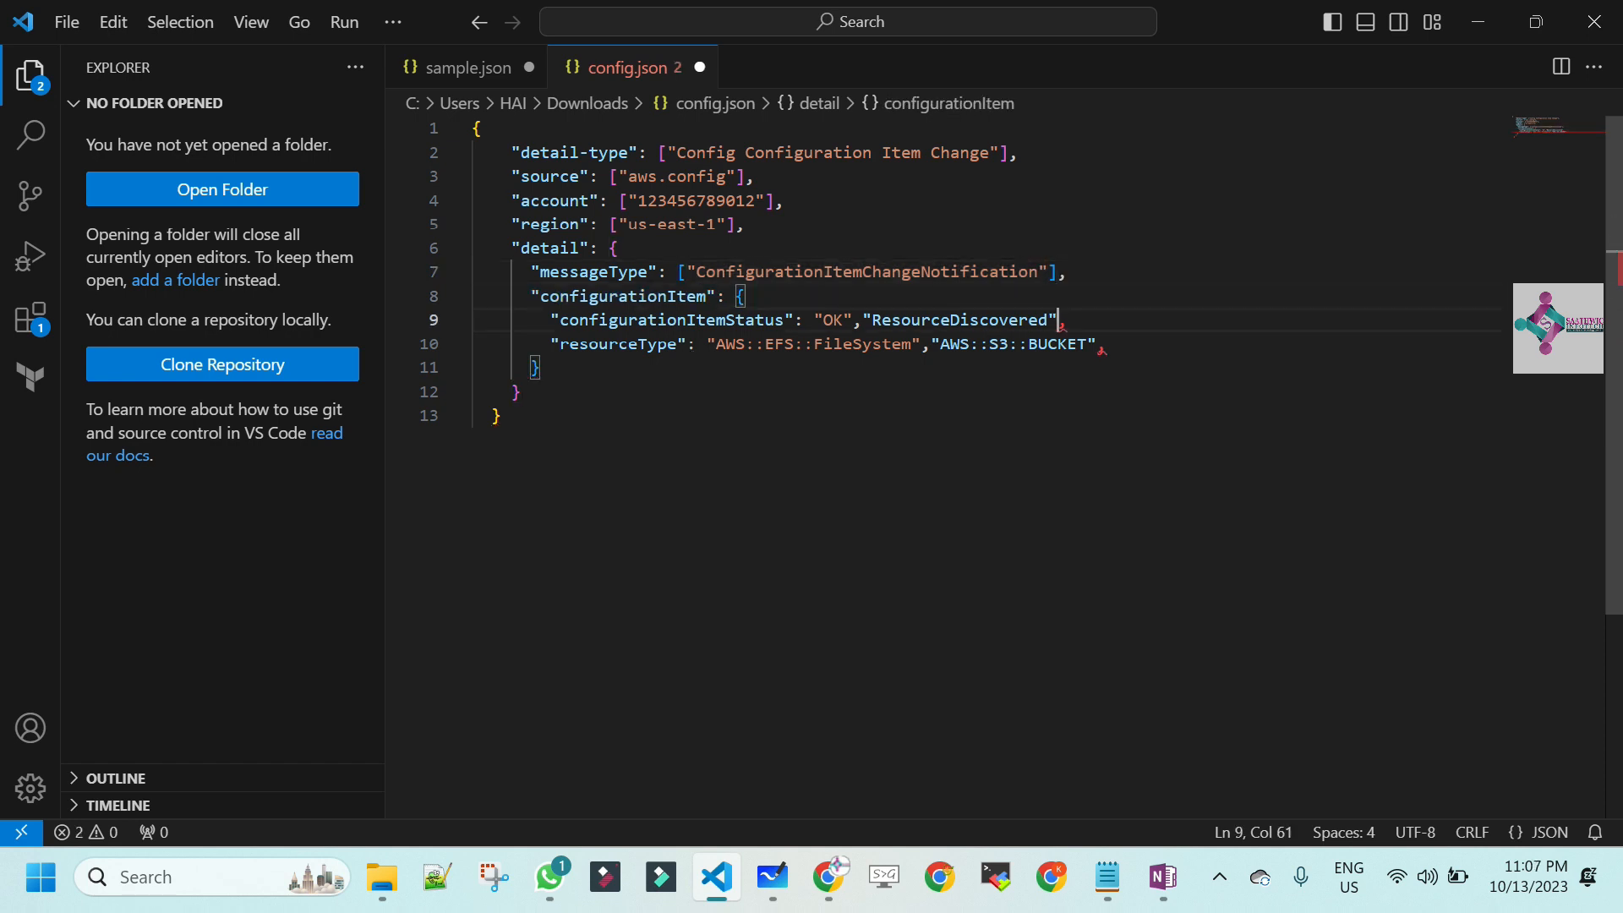
type("]")
key("Left")
key("Left")
key("Left")
key("Left")
key("Left")
key("Left")
key("Left")
key("Left")
key("Left")
key("Left")
key("Left")
key("Left")
key("Left")
key("Left")
key("Left")
key("Left")
key("Left")
key("Left")
key("Left")
key("Left")
key("Left")
key("Left")
key("Left")
key("Left")
type("[")
key("Down")
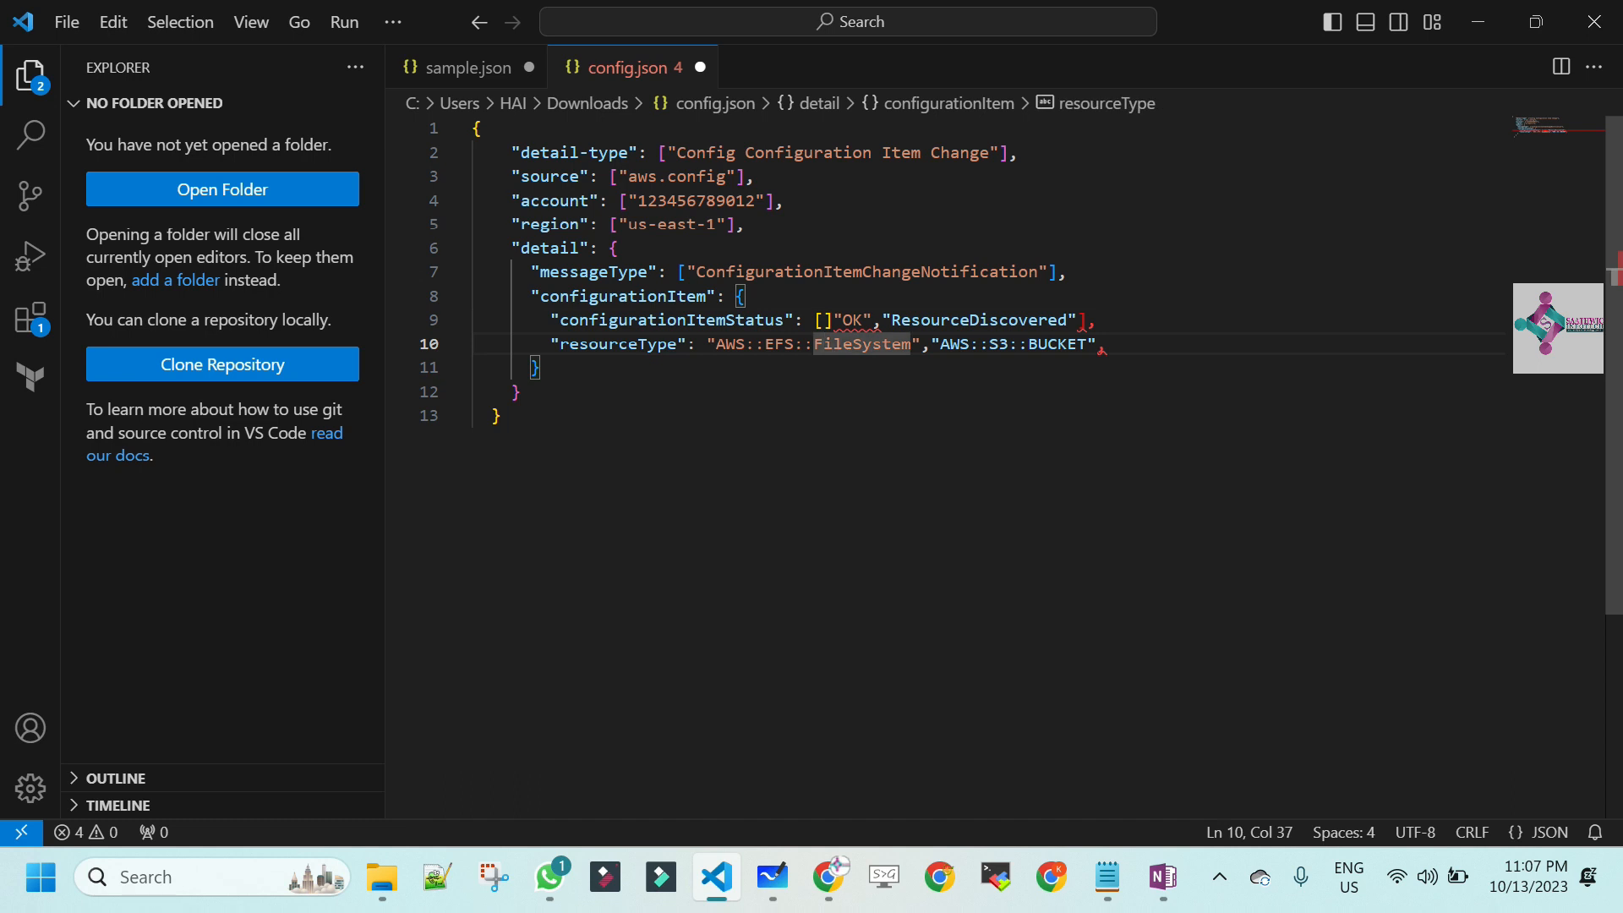
key("Up")
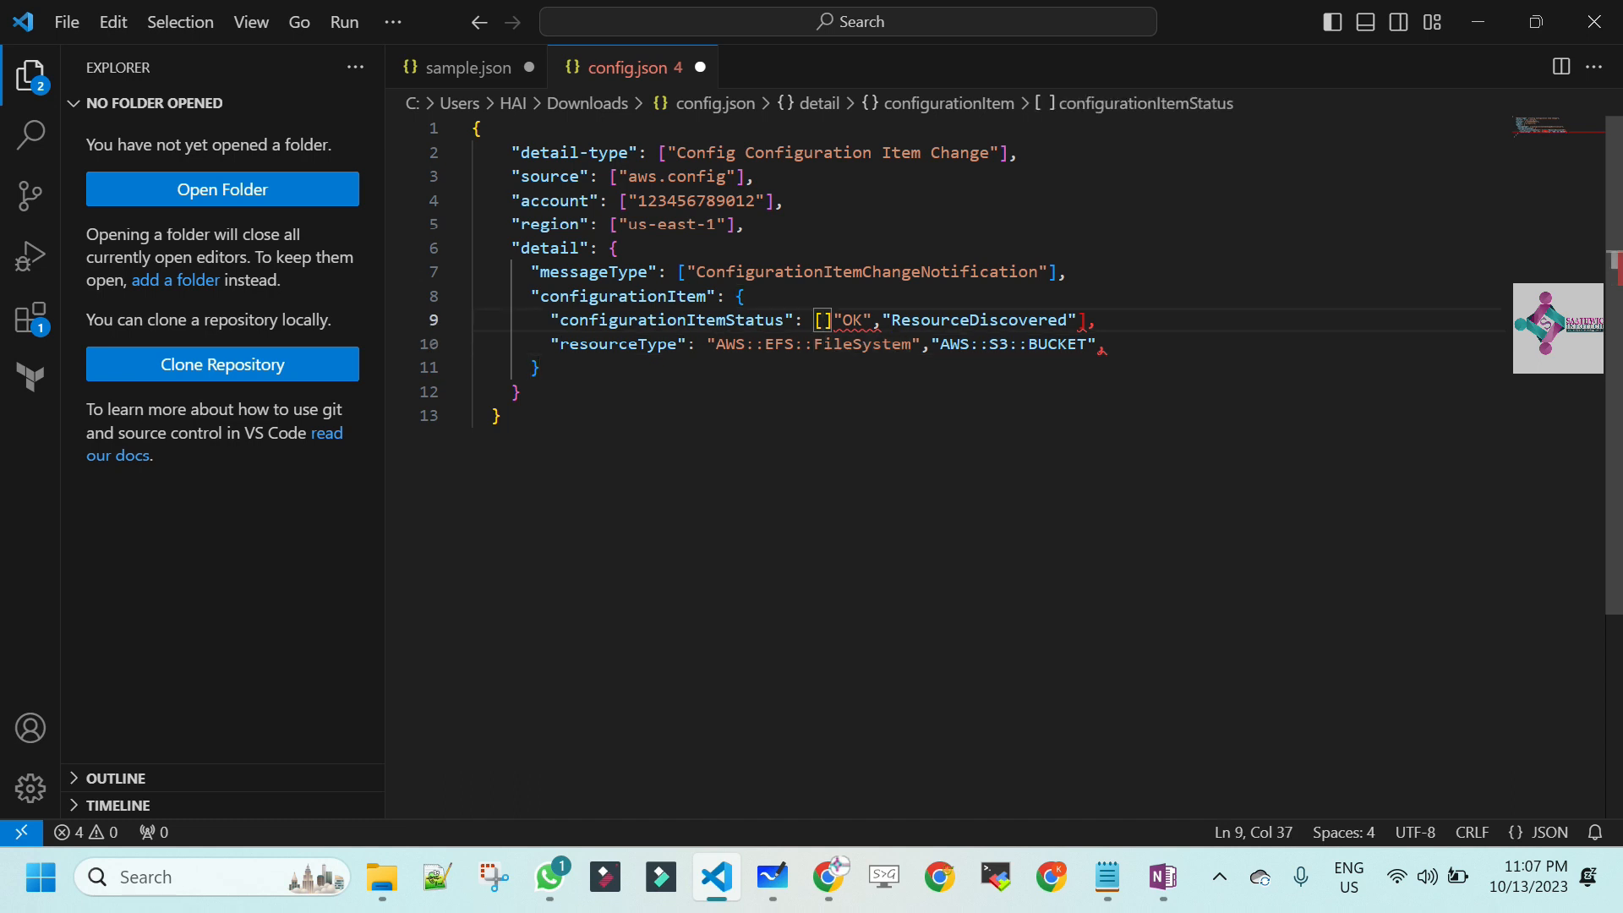
key("Delete")
- Enclose the resourceType values "AWS::EFS::FileSystem","AWS::S3::BUCKET" together in one pair of square brackets
key("Down")
key("Left")
key("Left")
key("Left")
key("Left")
key("Left")
key("Left")
key("Left")
key("Left")
key("Left")
key("Left")
key("Left")
type("[")
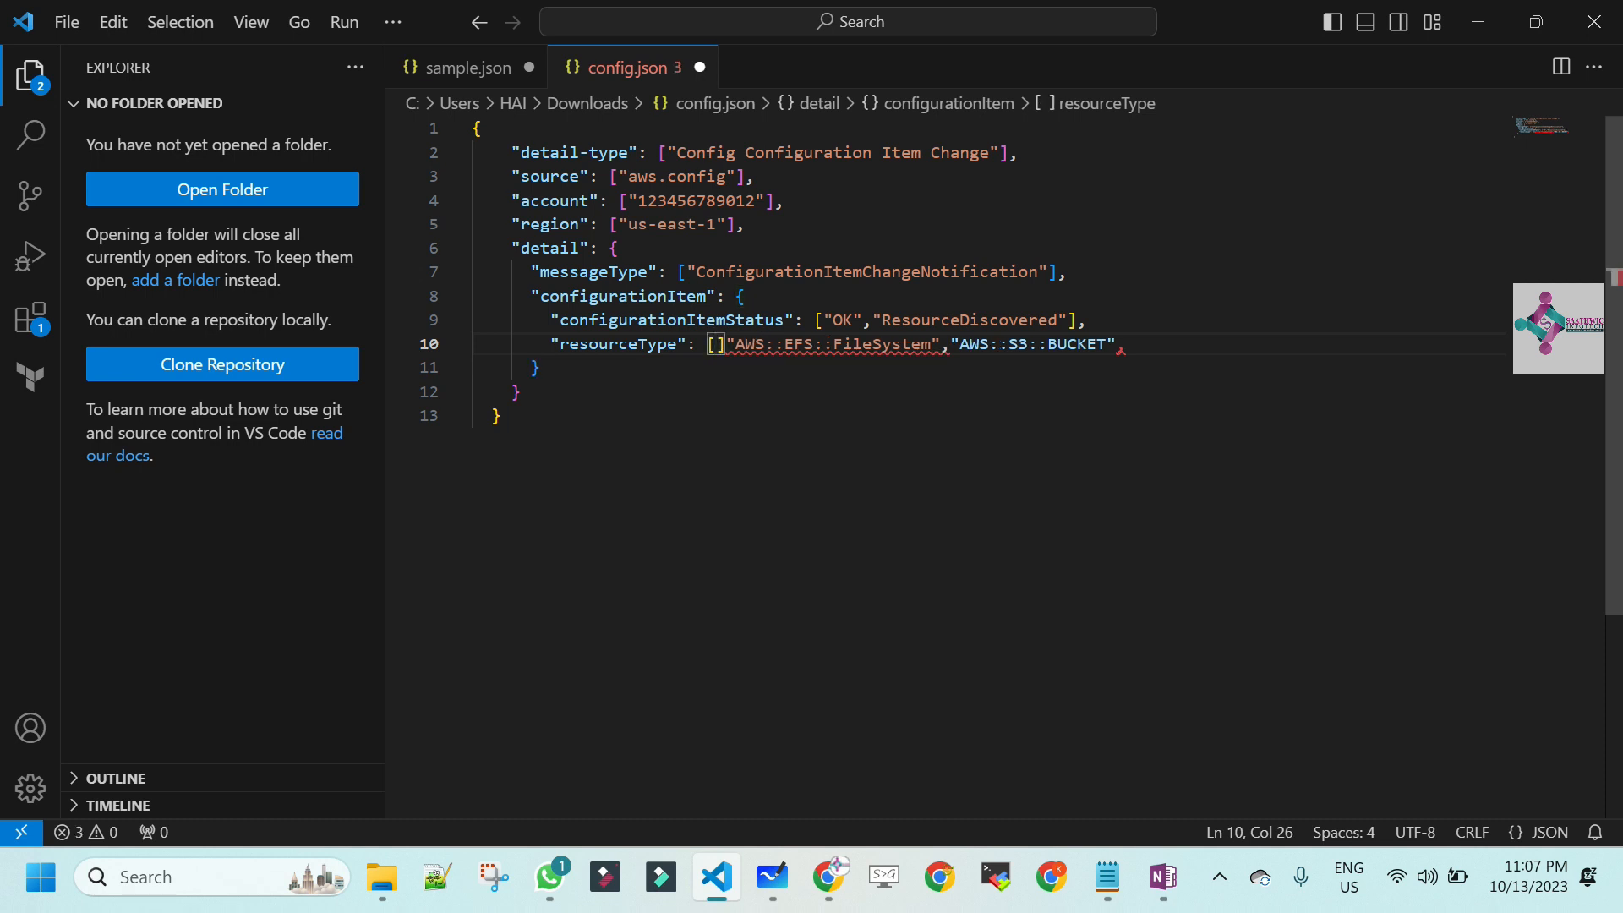
key("Right")
key("Right")
key("Right")
key("Right")
key("Right")
key("Right")
key("Right")
key("Right")
key("Right")
key("Right")
key("Right")
key("Right")
key("Right")
key("Right")
key("Right")
key("Right")
key("Right")
key("Right")
key("Right")
key("Right")
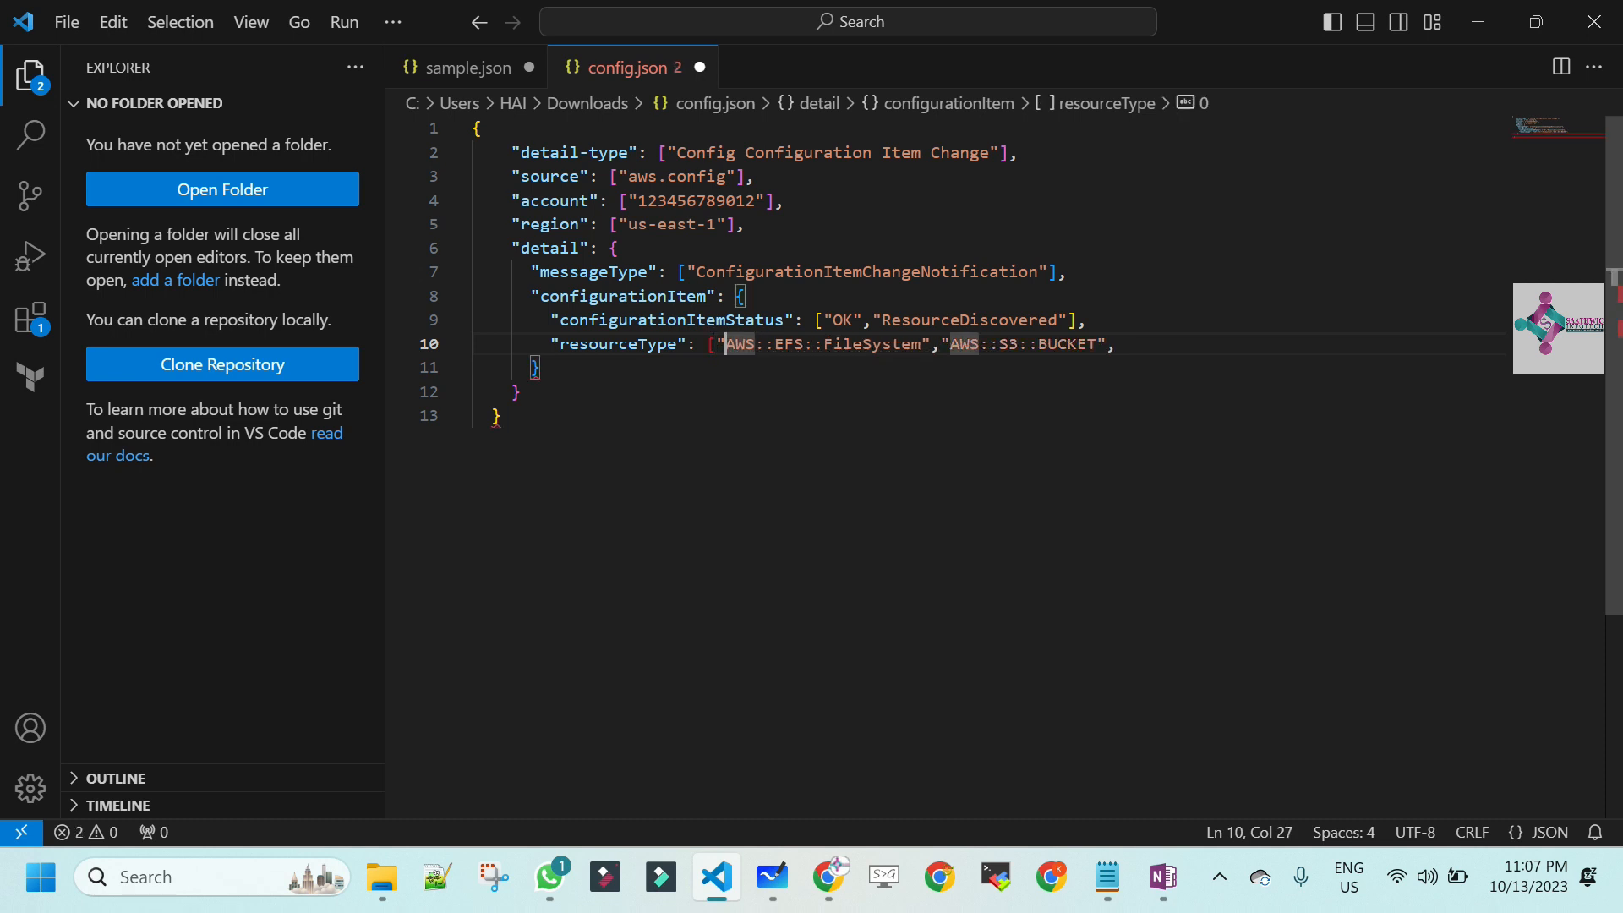
key("Right")
key("Right")
key("Right")
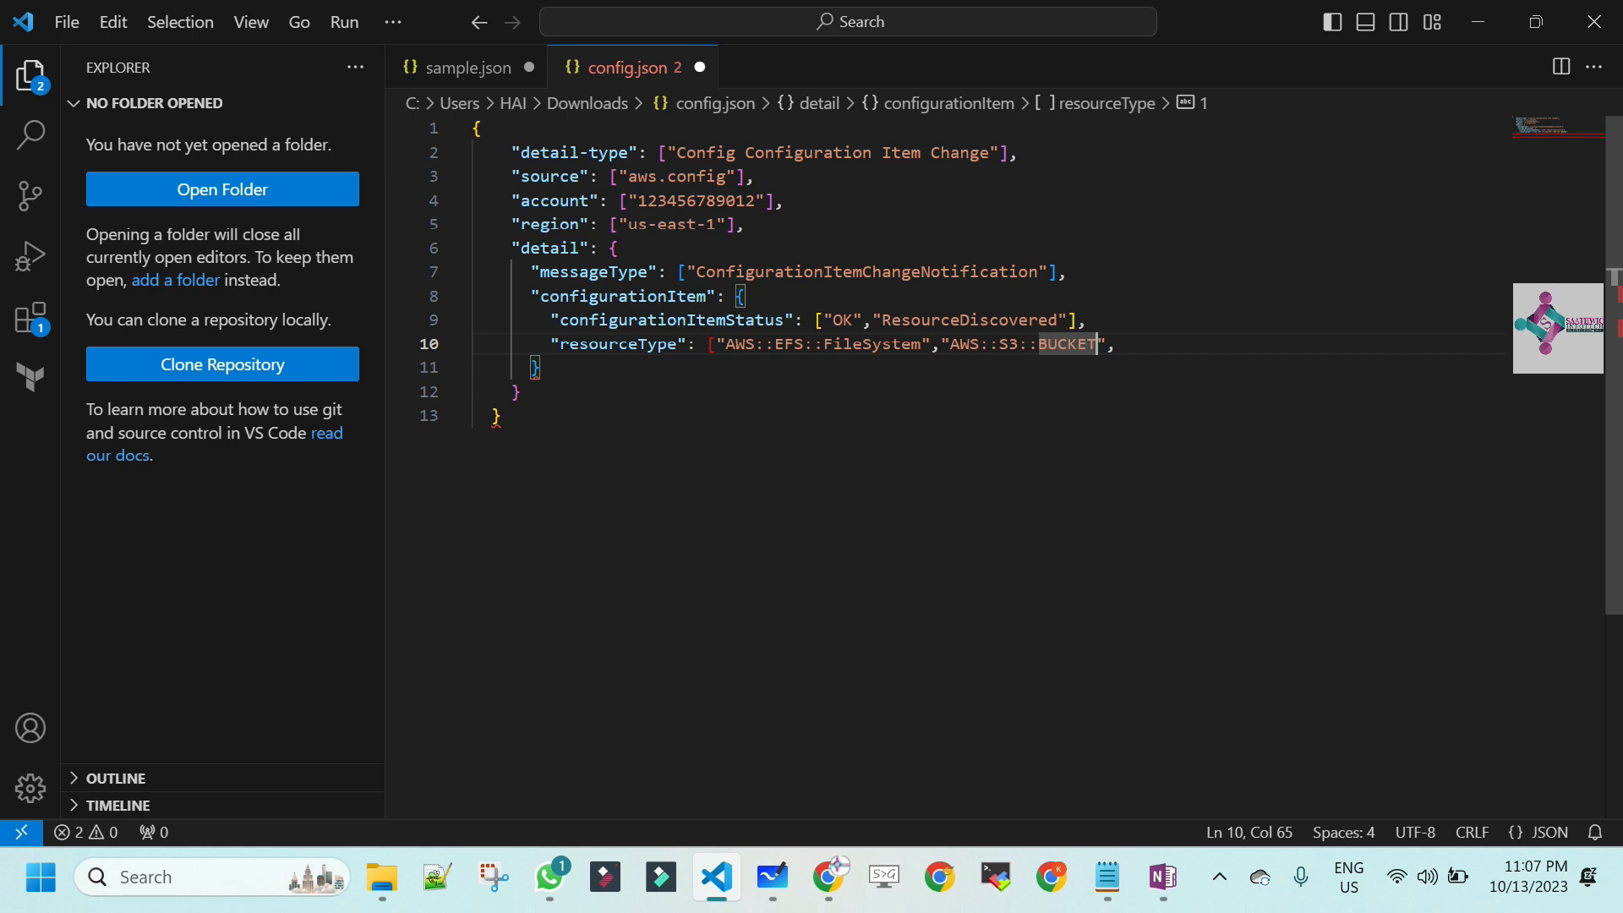
type("]")
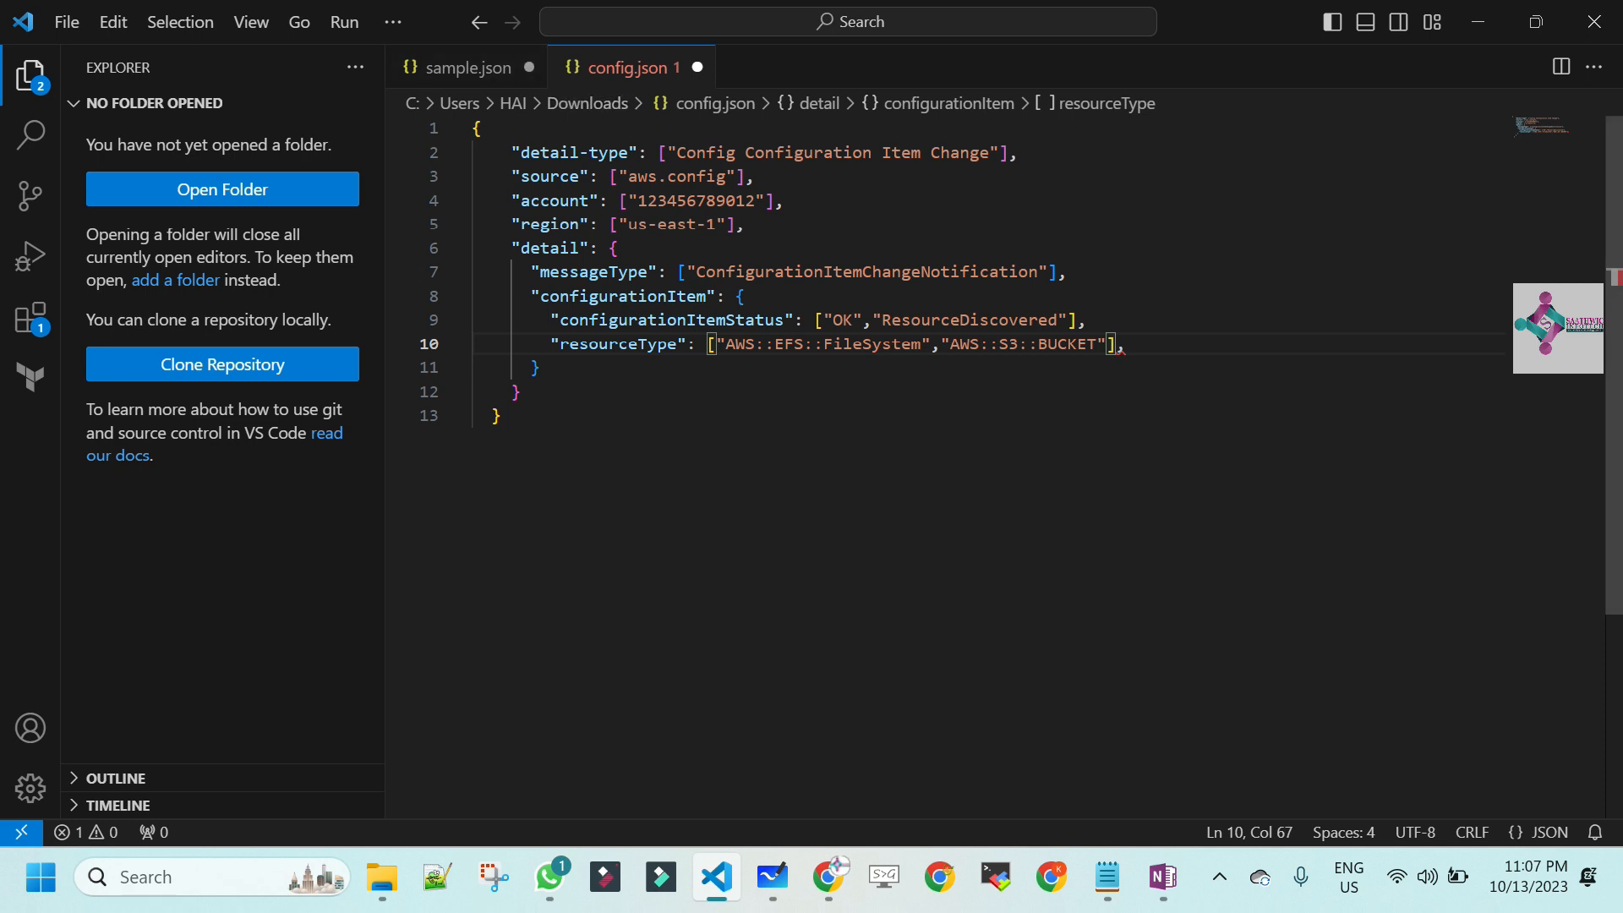
- Delete the trailing comma after the resourceType array
left_click(726, 225)
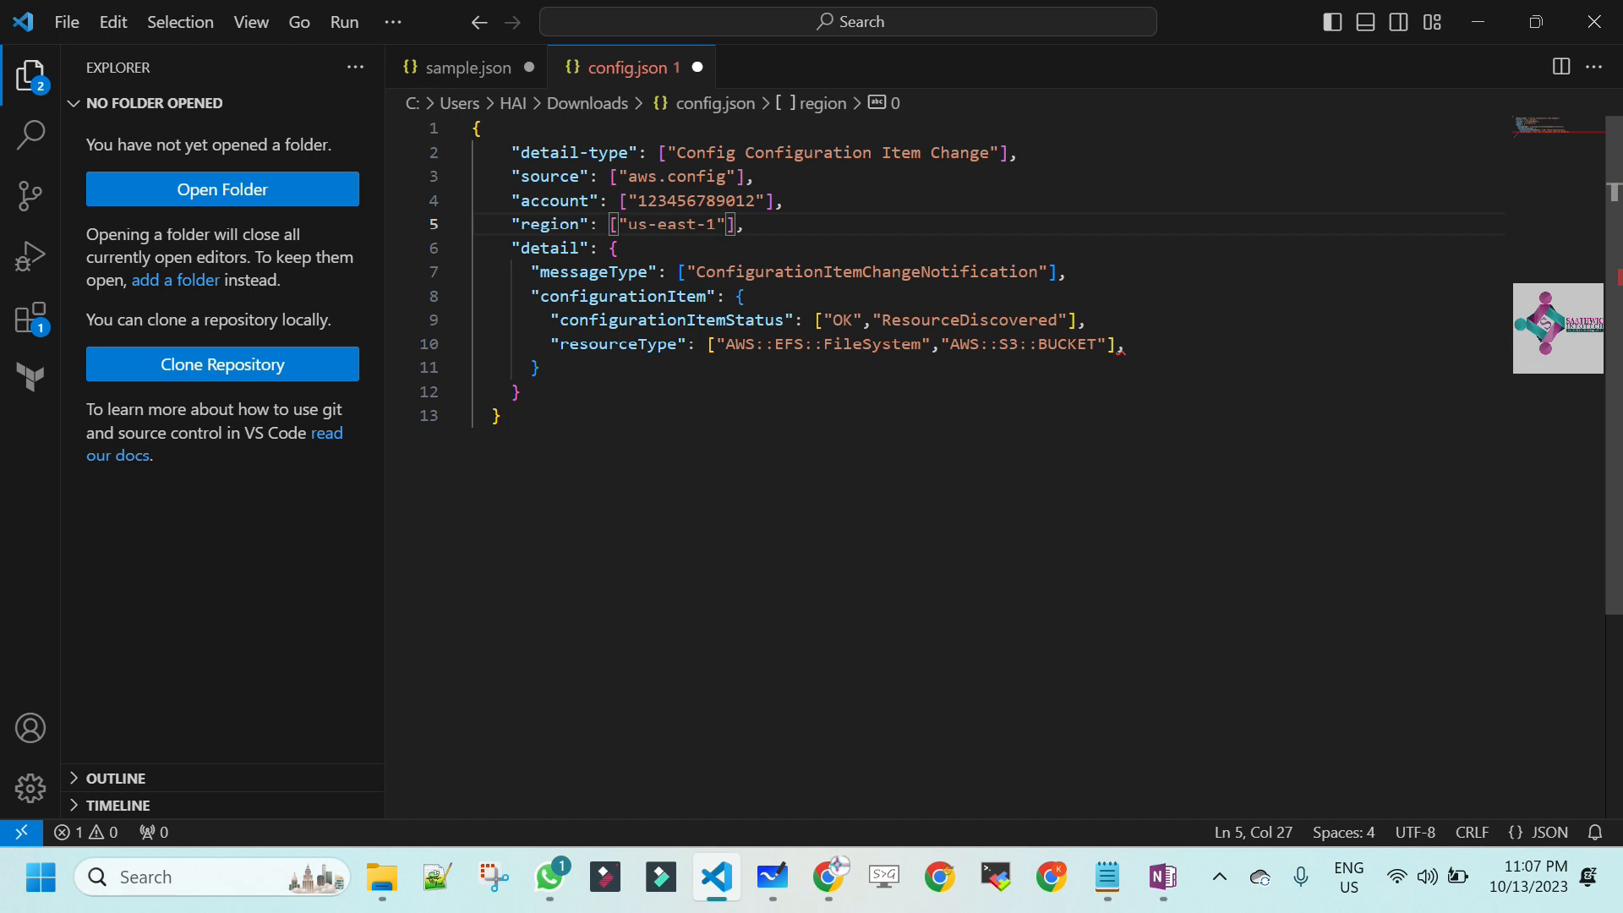
left_click_drag(582, 176, 718, 176)
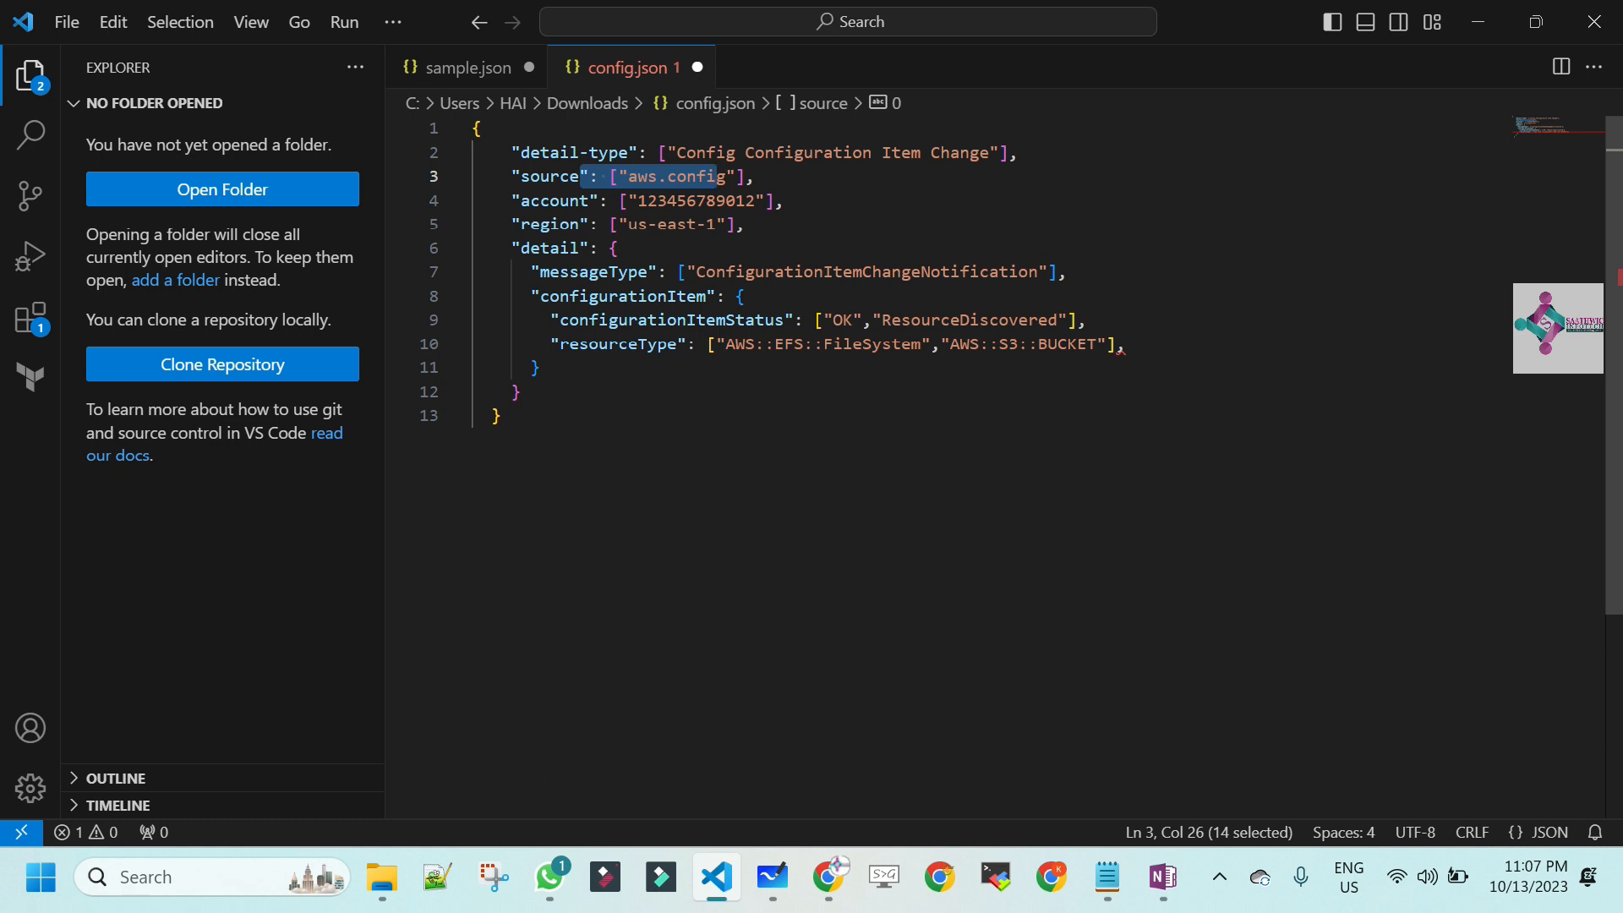
left_click(1126, 344)
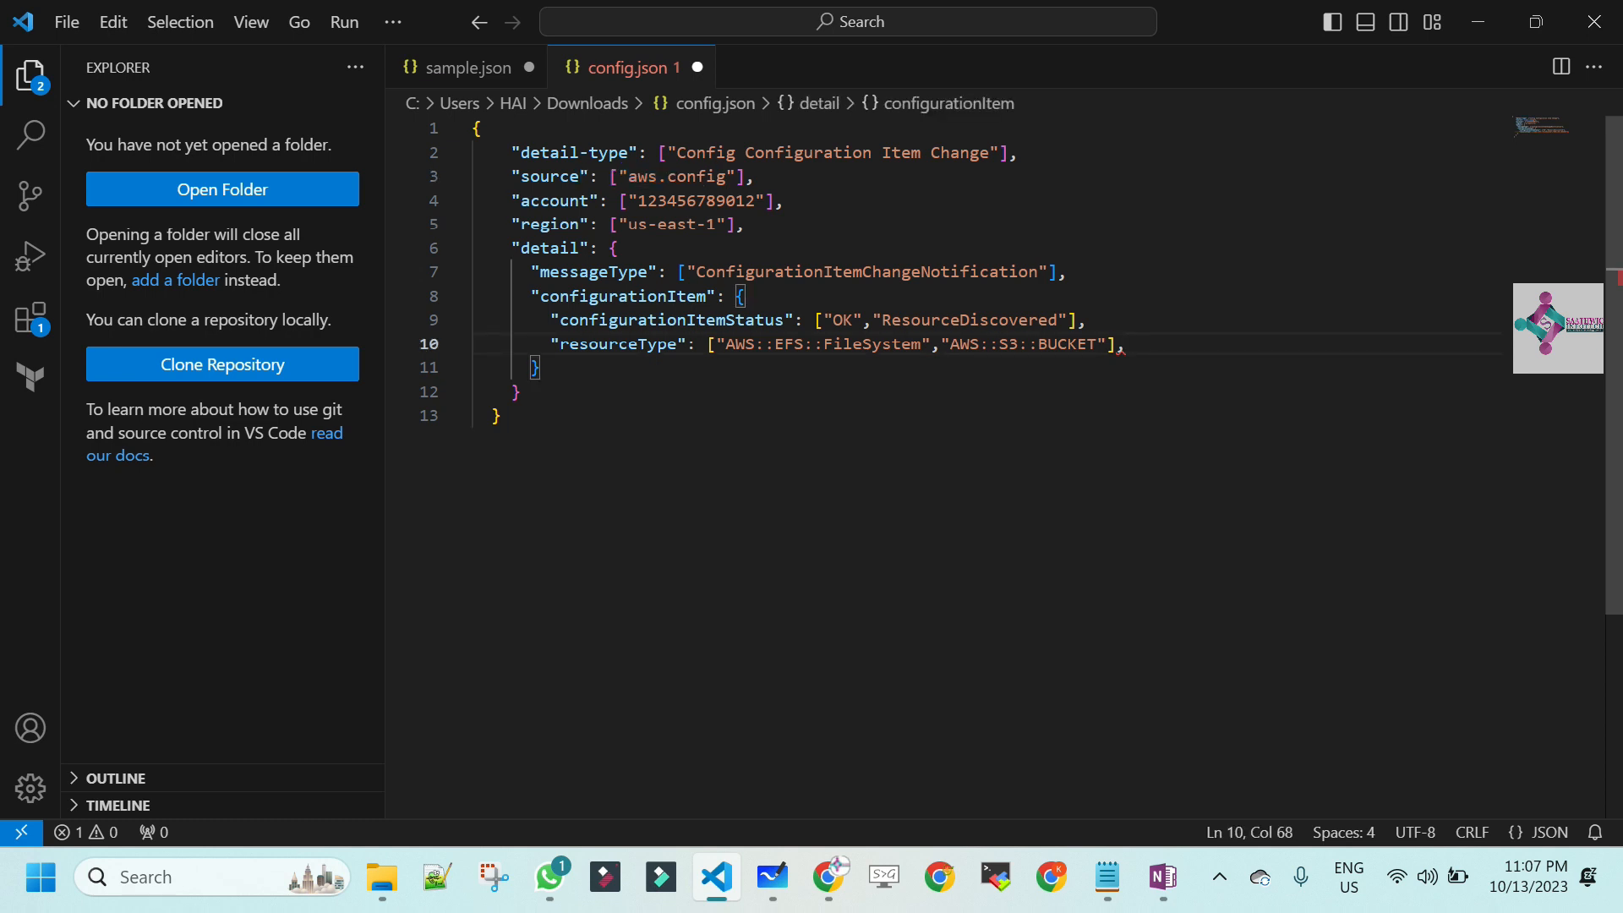
key("BackSpace")
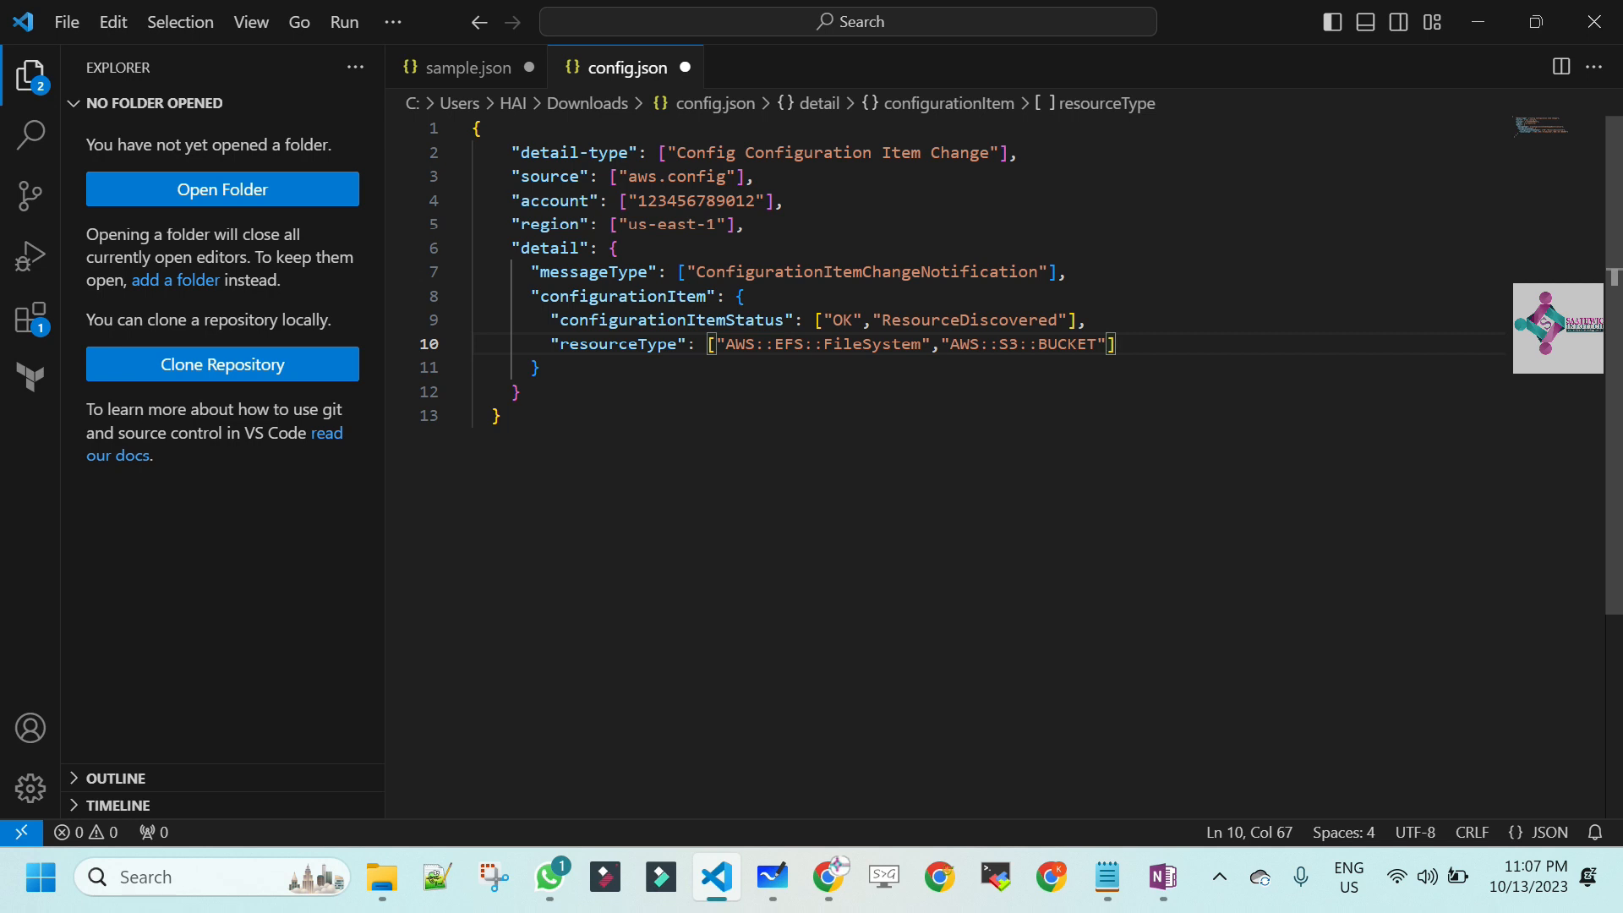
- Copy the whole config.json content and paste it into the empty event pattern editor of the EventBridge rule in Chrome
key("ctrl+a")
key("ctrl+c")
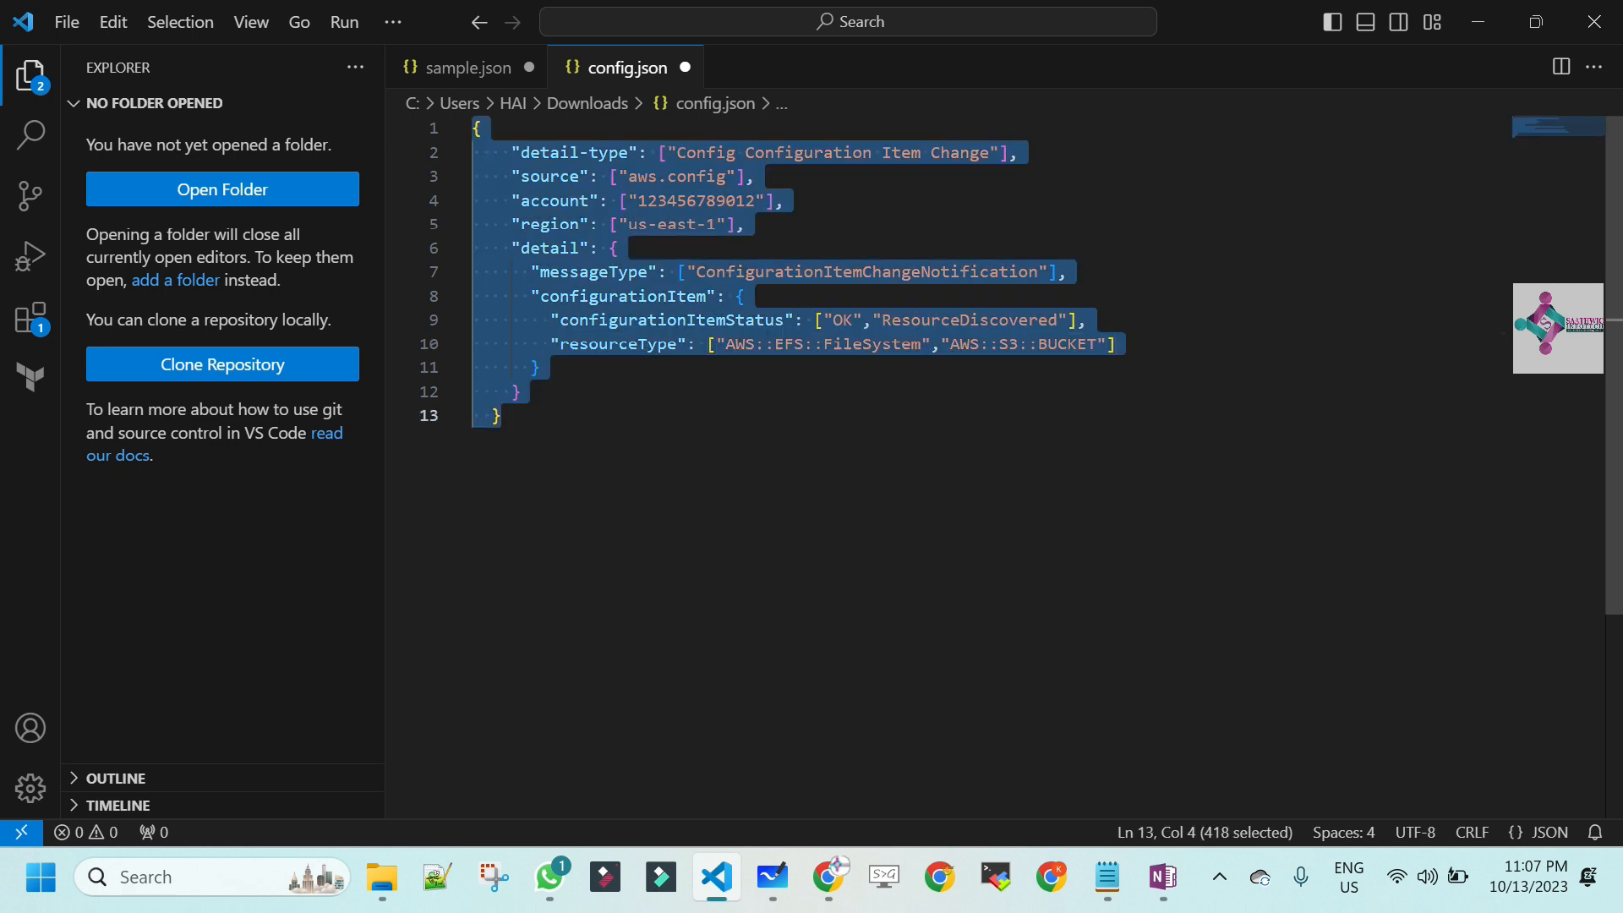
key("alt+Tab")
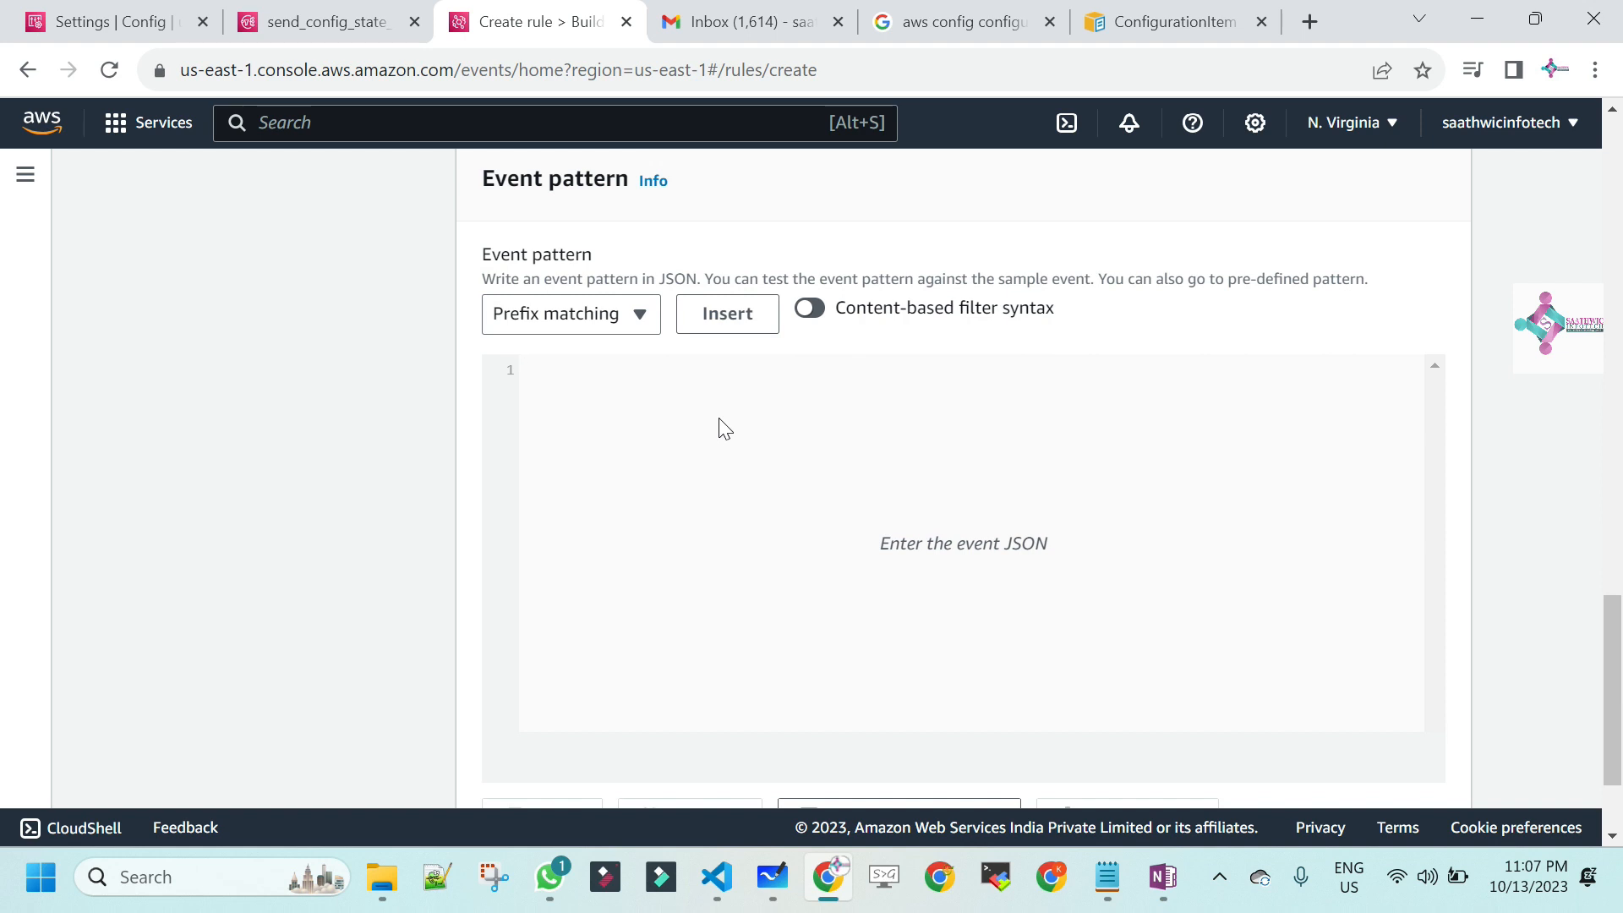
left_click(725, 428)
key("ctrl+v")
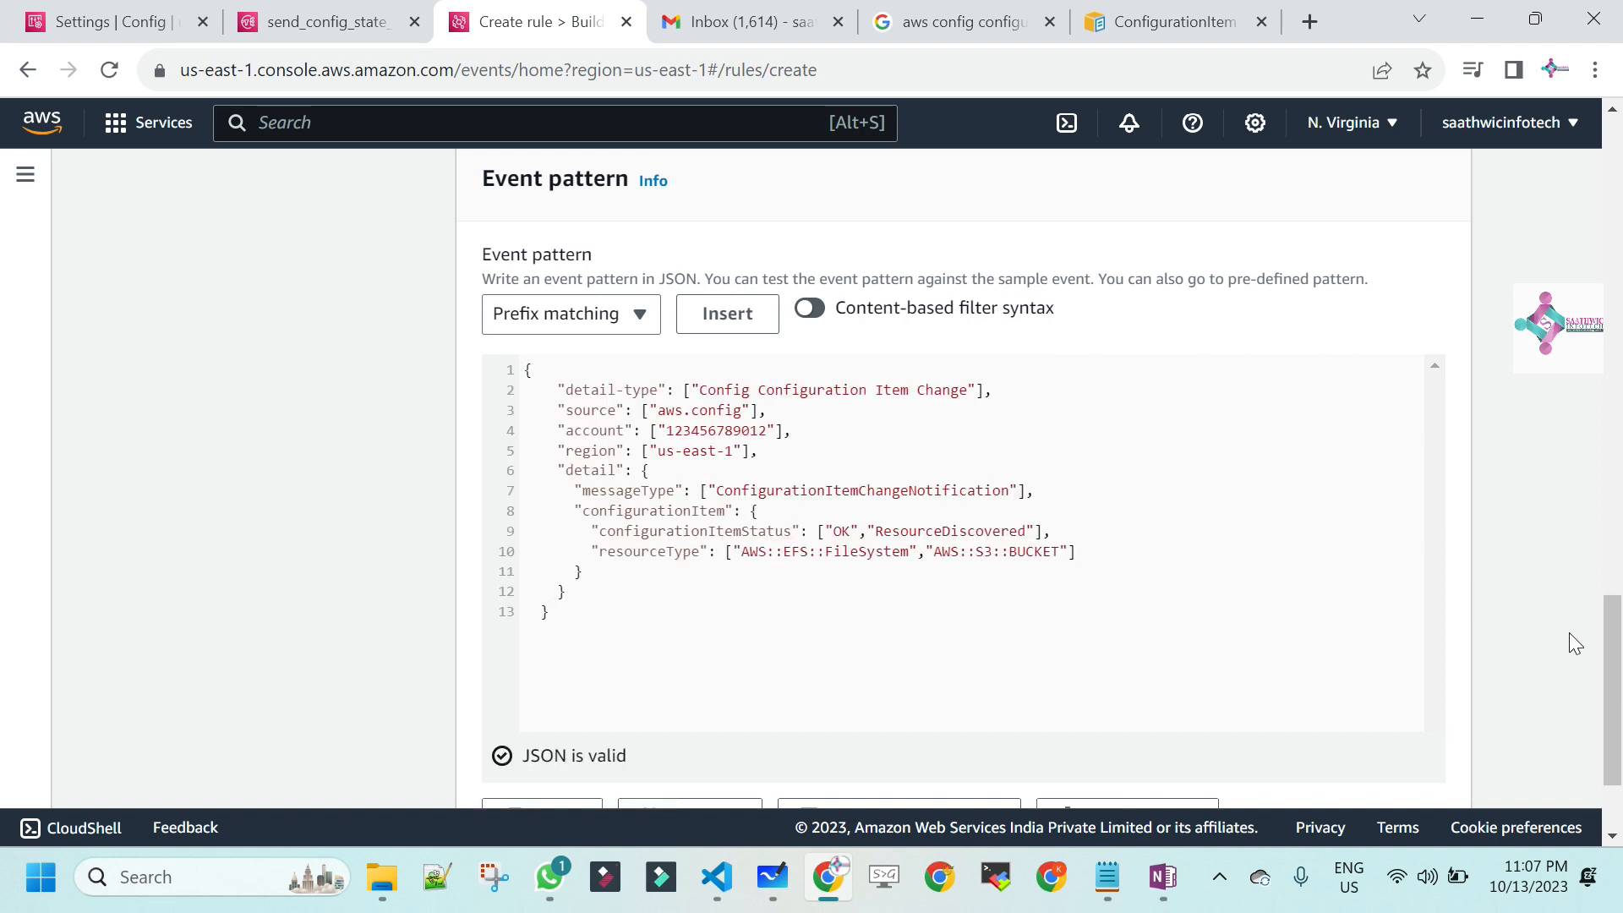
- Test the pasted event pattern against the selected sample event
scroll(1616, 664, "down", 1)
scroll(2, 670, "down", 1)
scroll(1, 672, "up", 2)
scroll(4, 675, "down", 2)
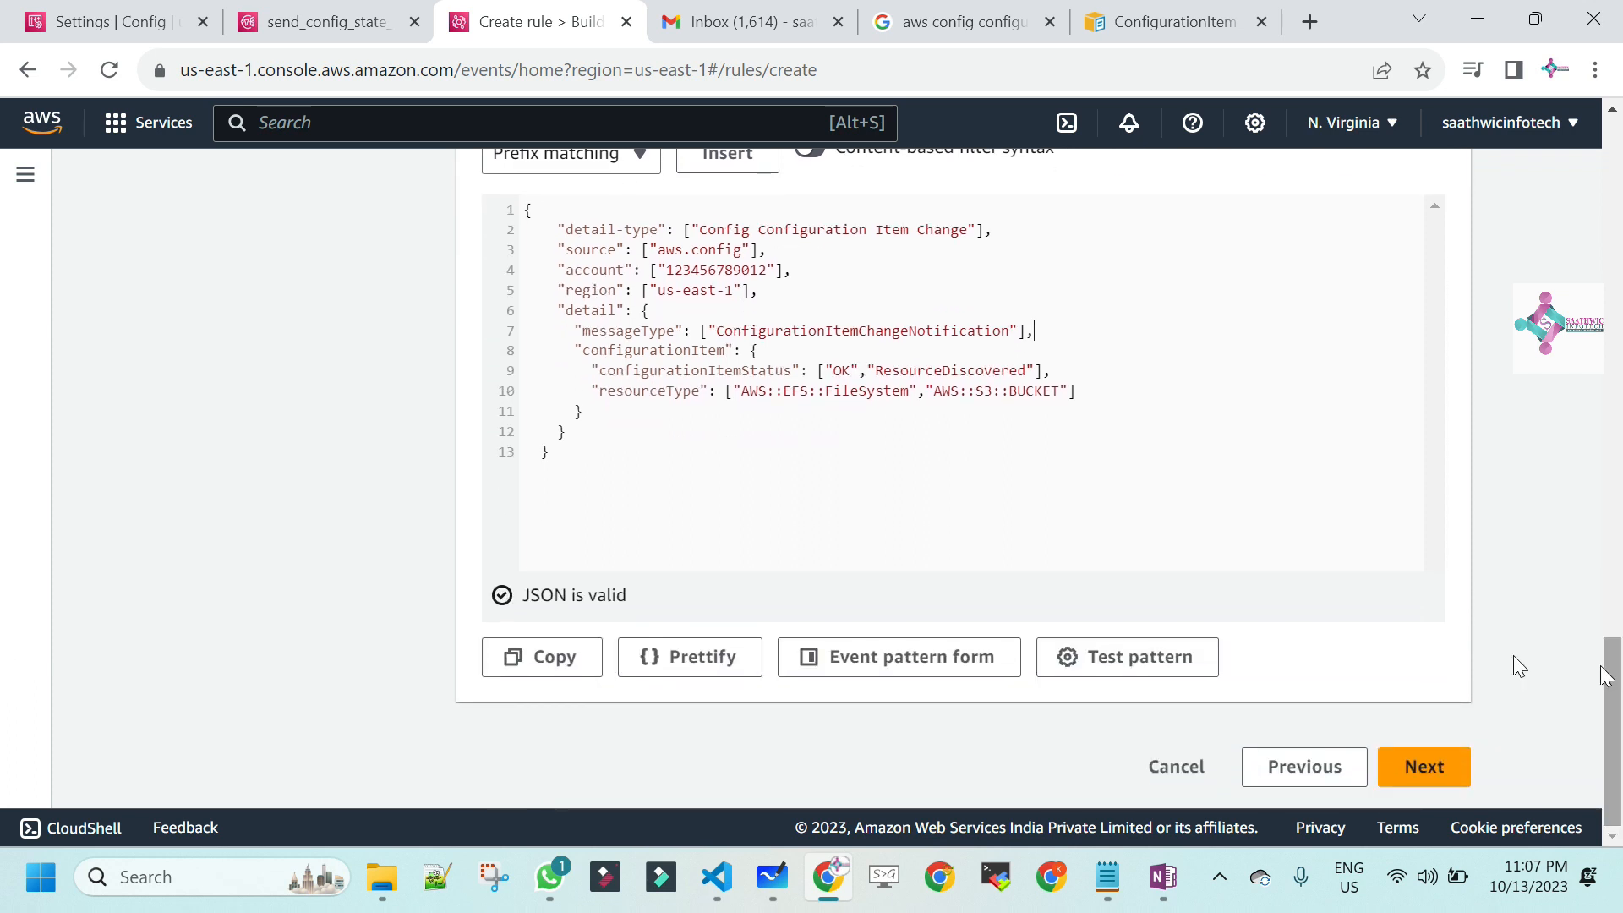
left_click(1159, 659)
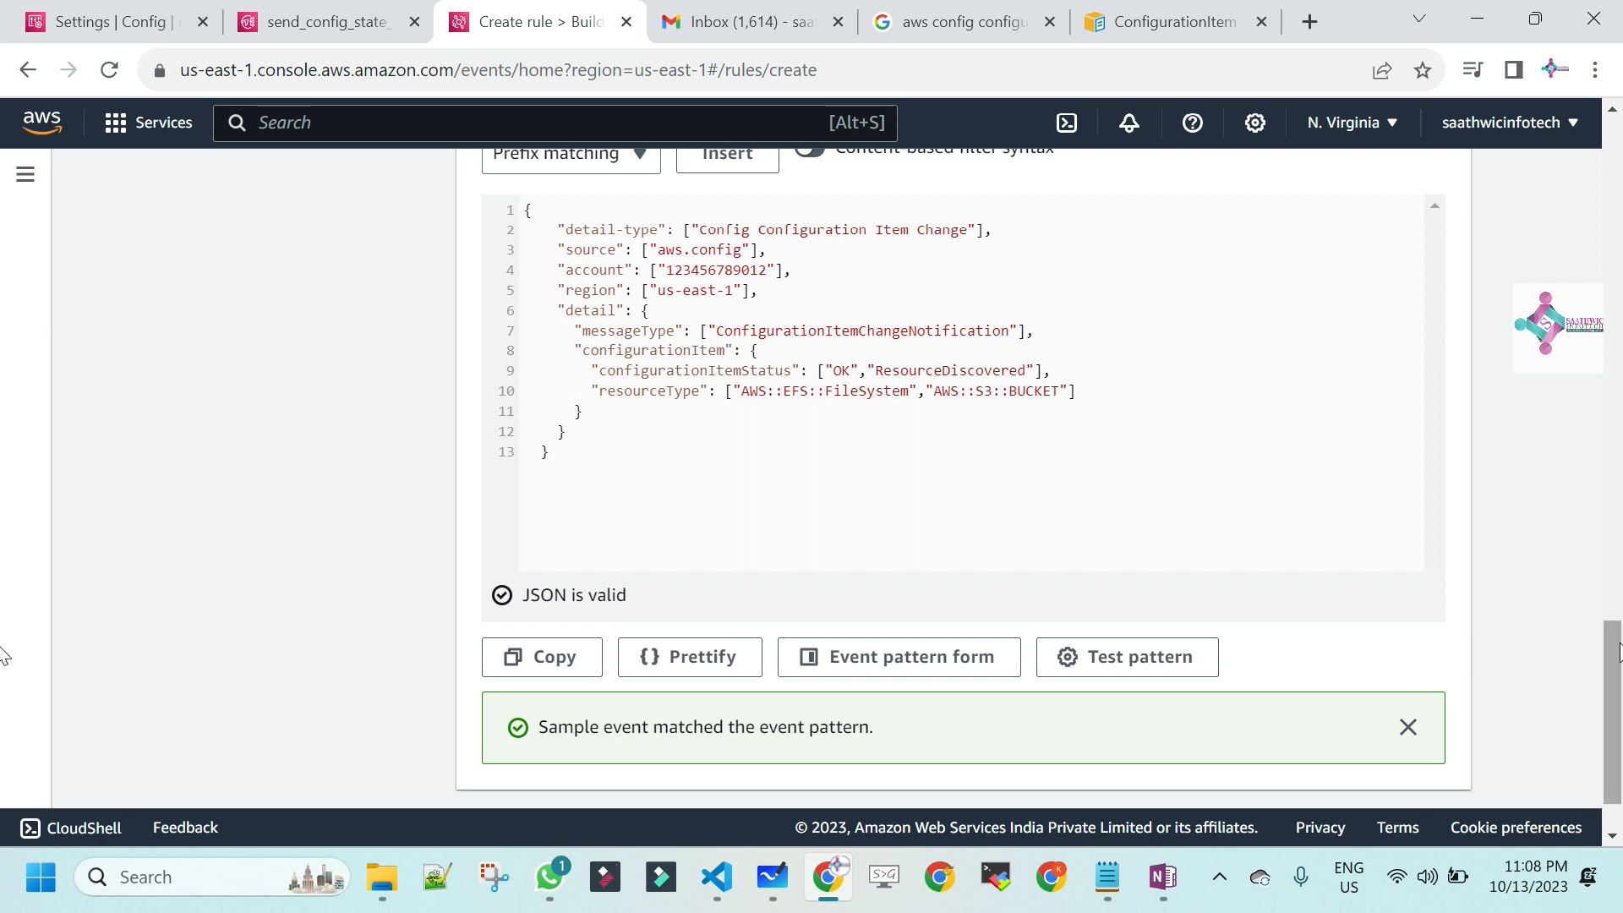
- Compare the Config Configuration Item Change sample event with the custom JSON event pattern and the test result
scroll(1618, 608, "up", 3)
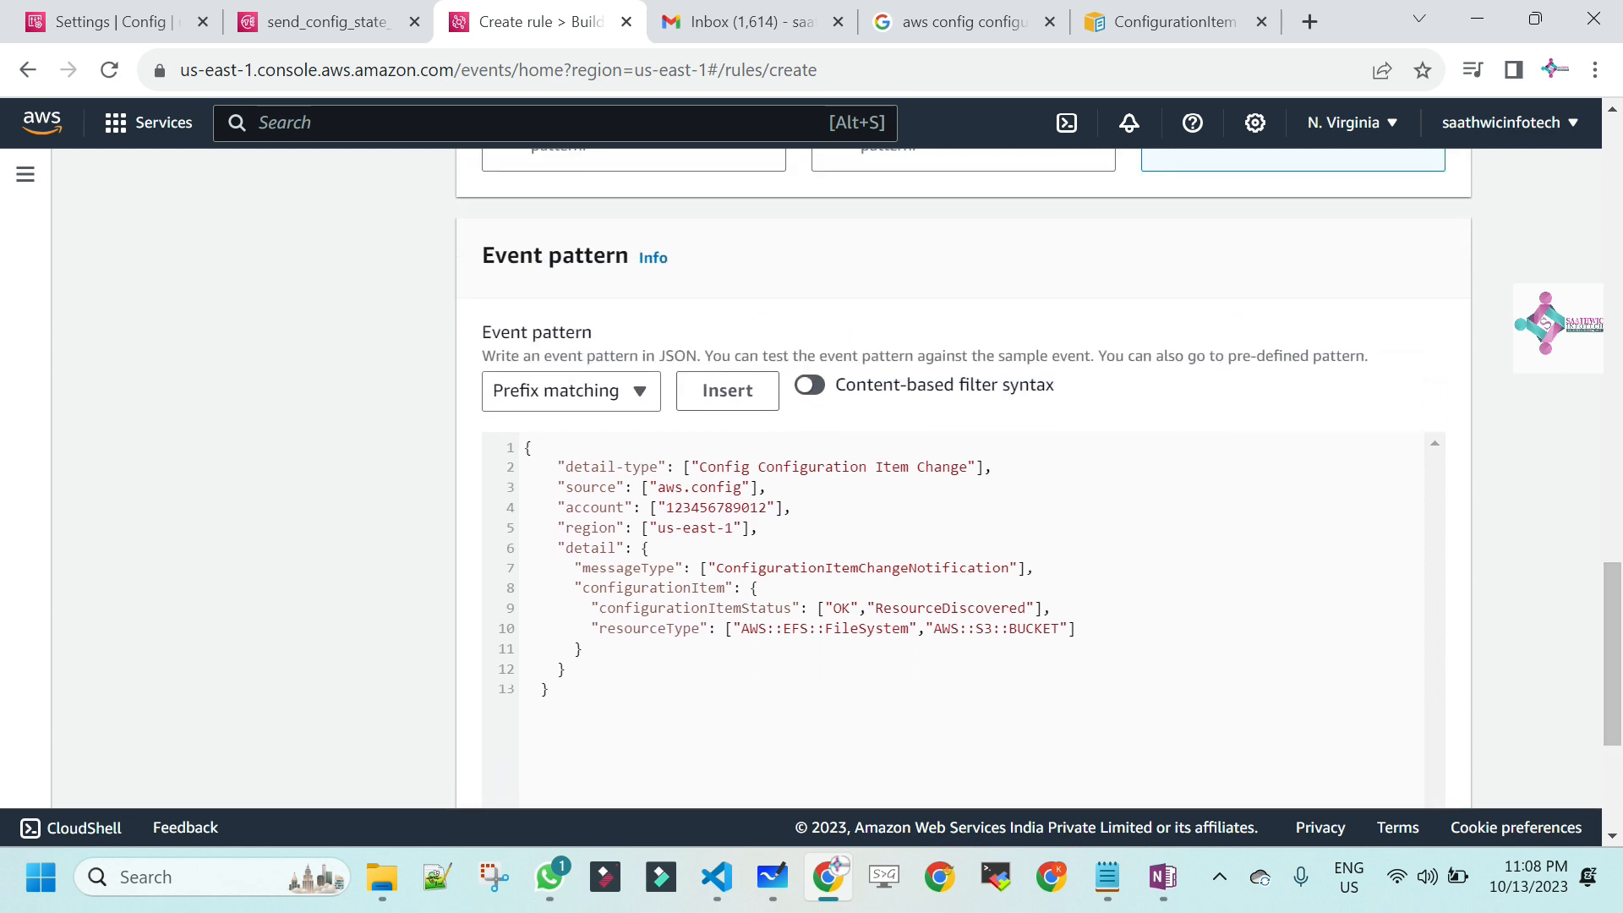
right_click(1621, 439)
left_click_drag(1622, 651, 1622, 453)
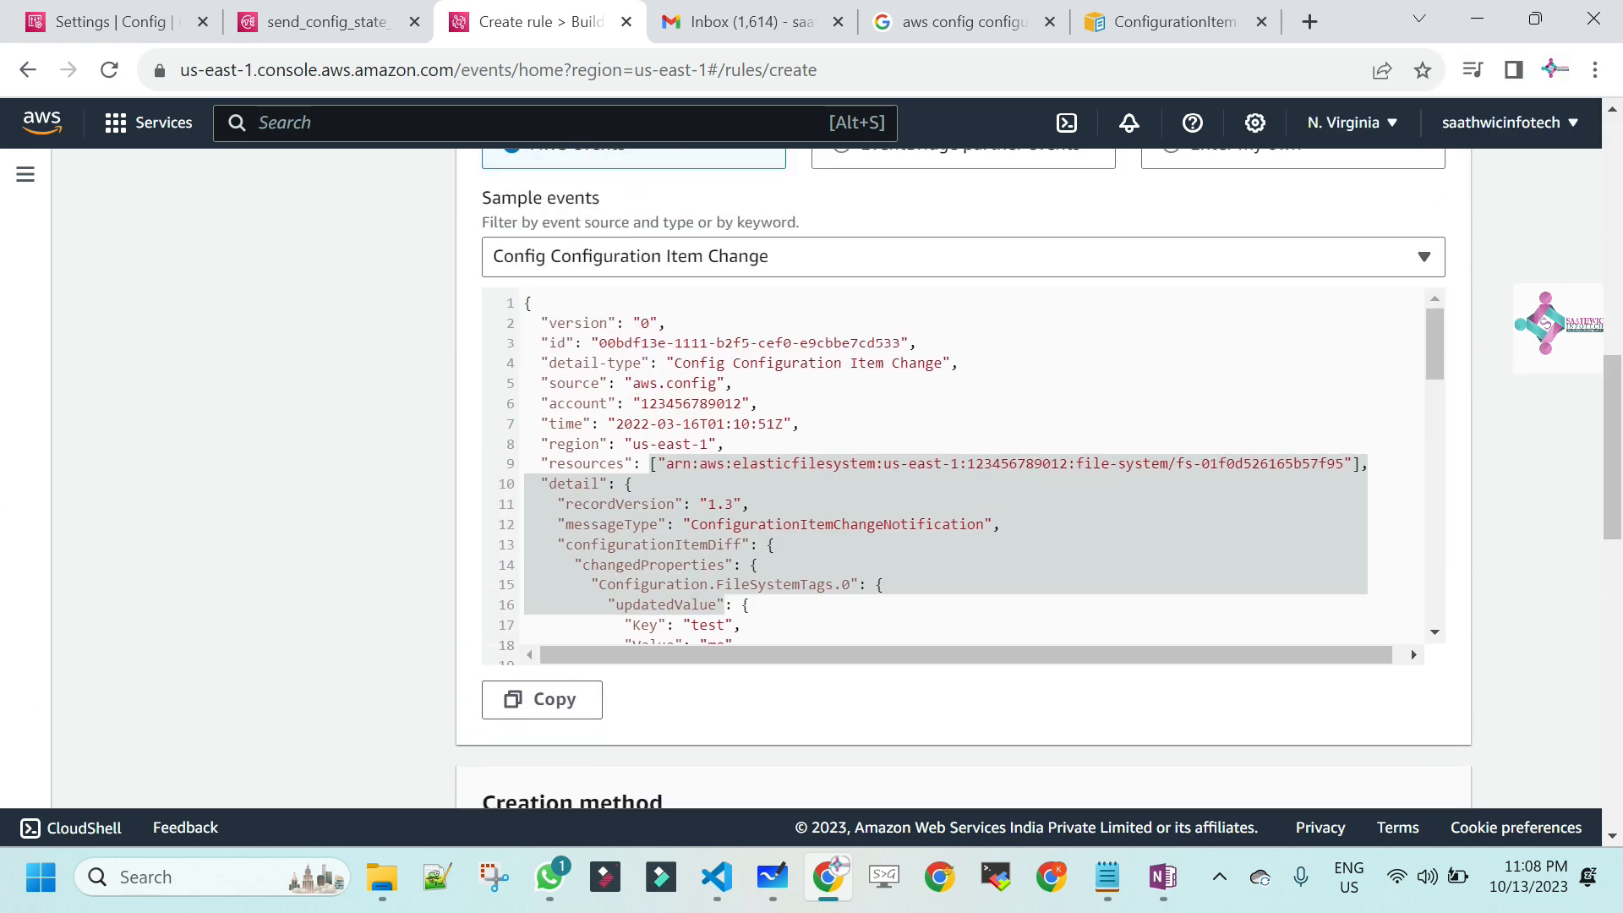
left_click(667, 362)
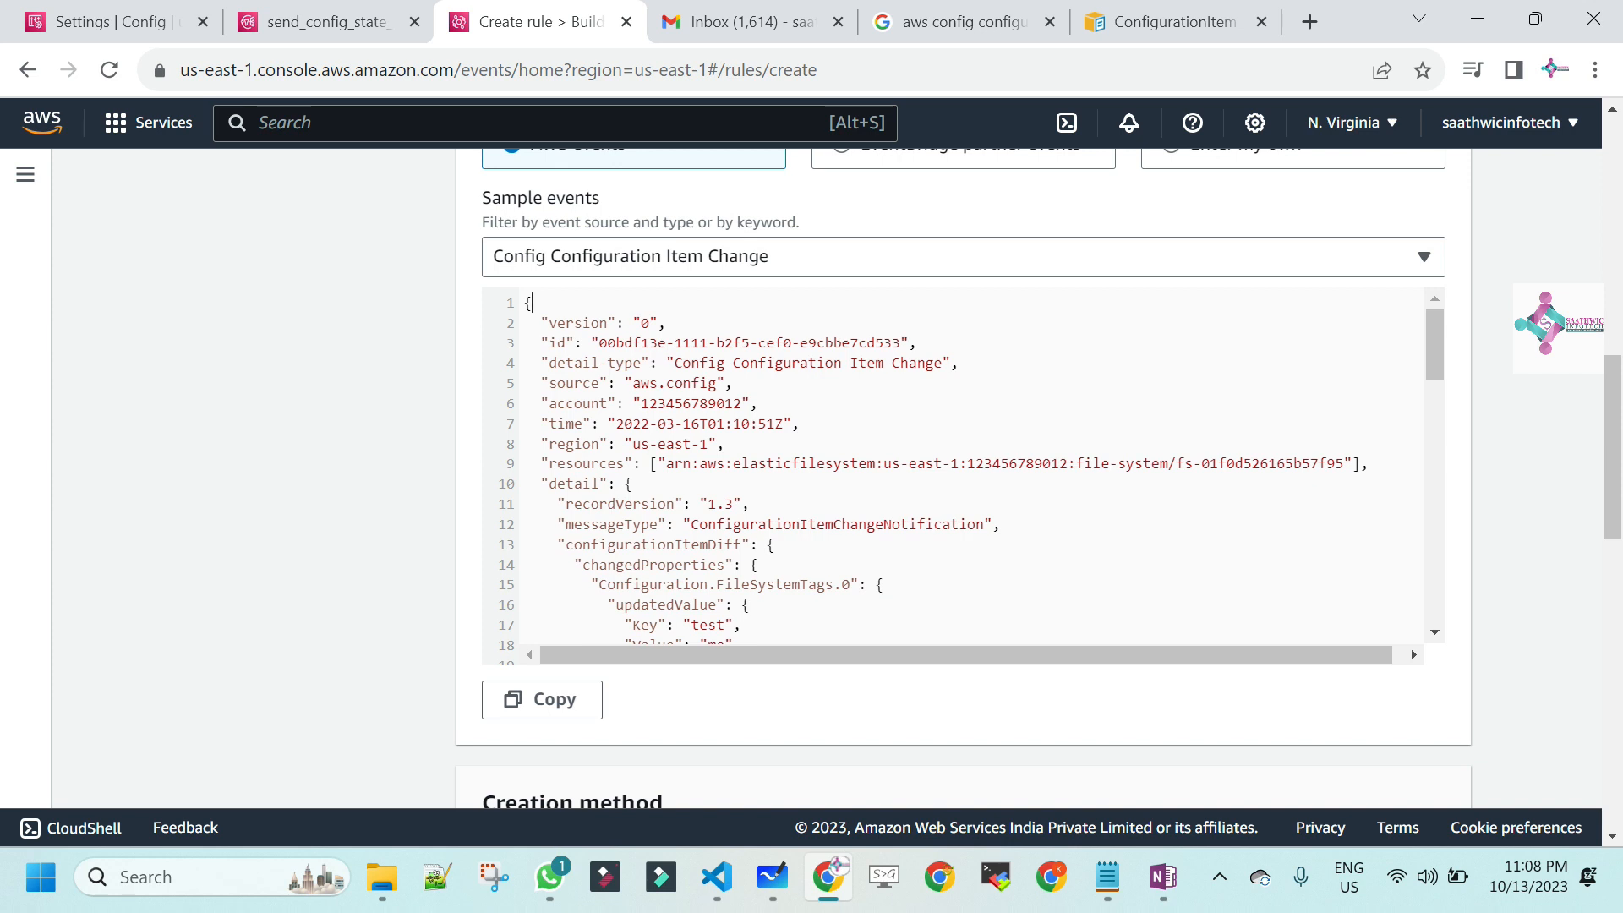
scroll(8, 507, "down", 8)
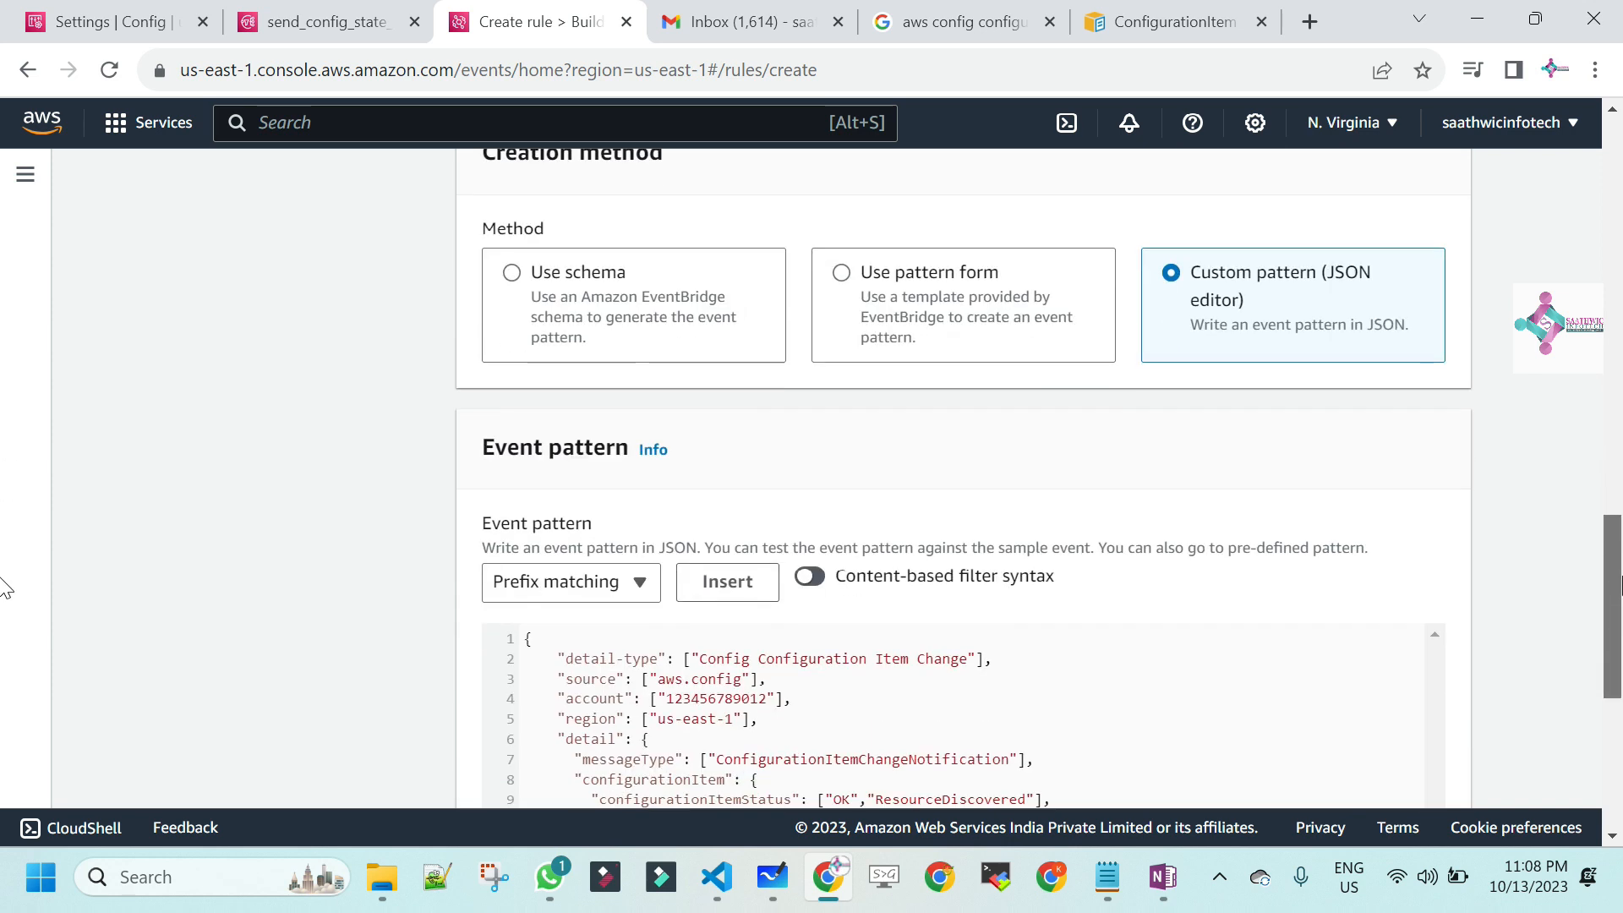
left_click_drag(1620, 585, 1617, 390)
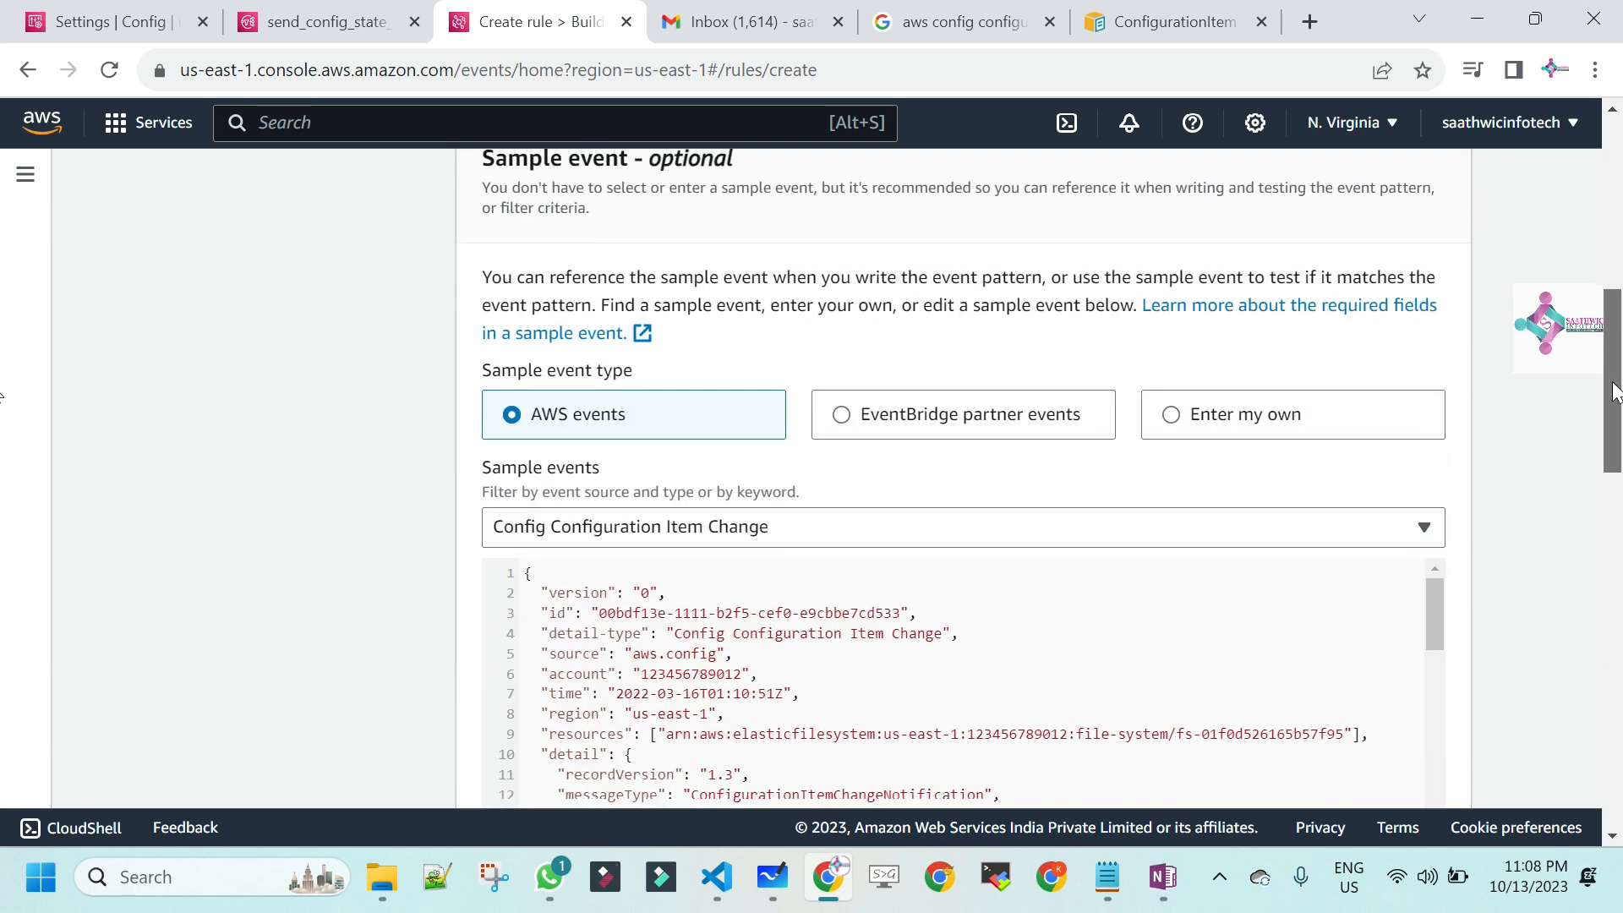
left_click(536, 574)
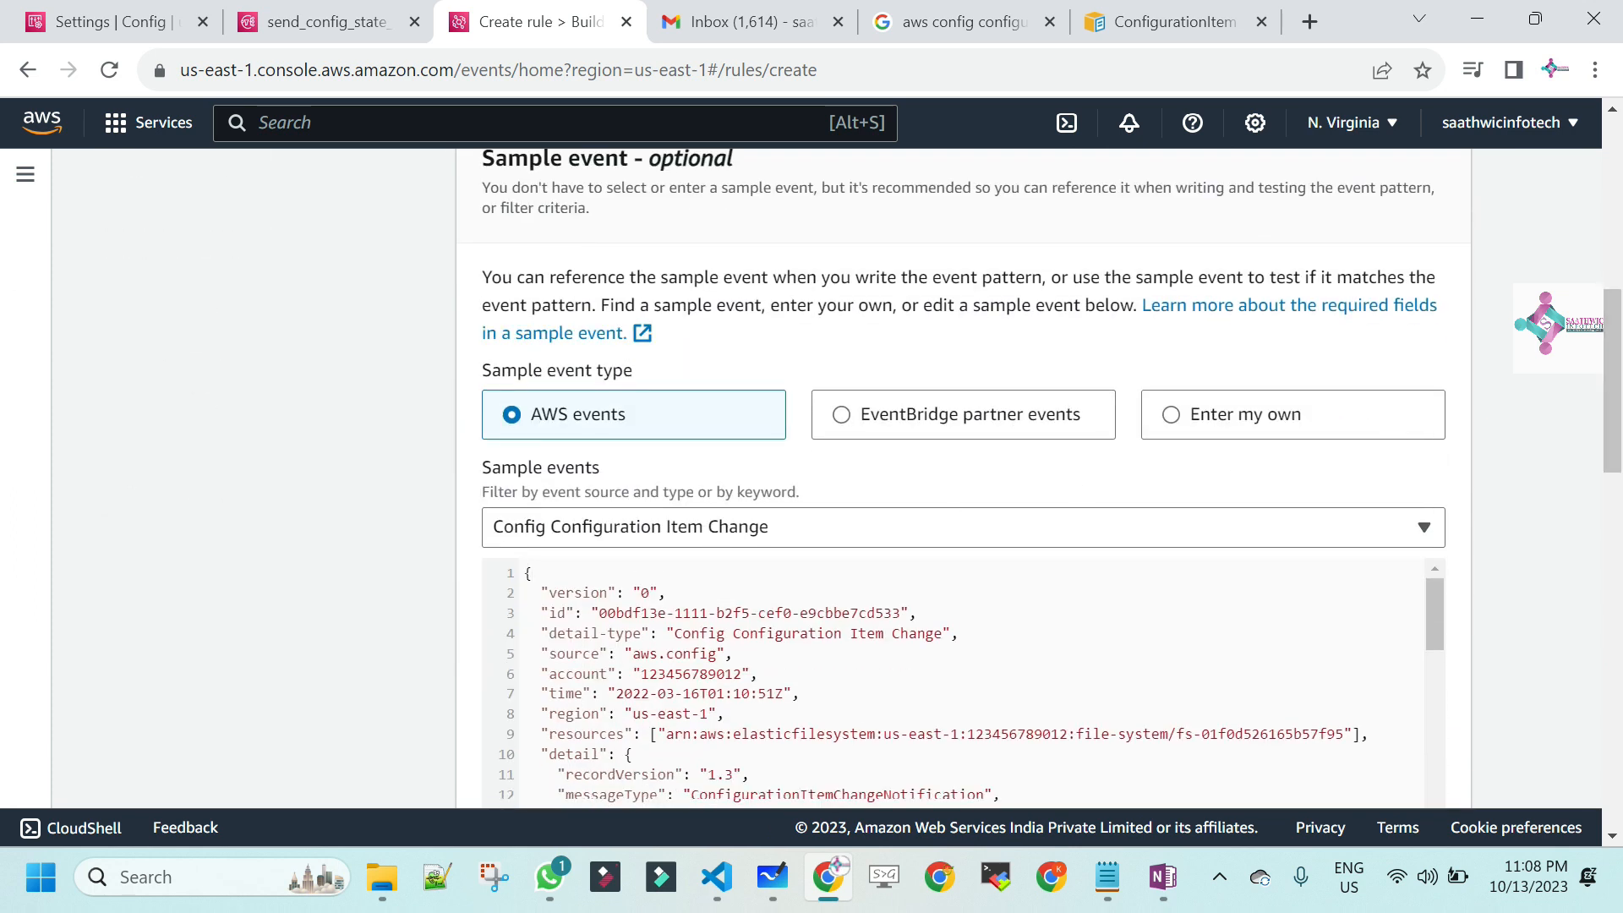
left_click_drag(1617, 364, 1616, 528)
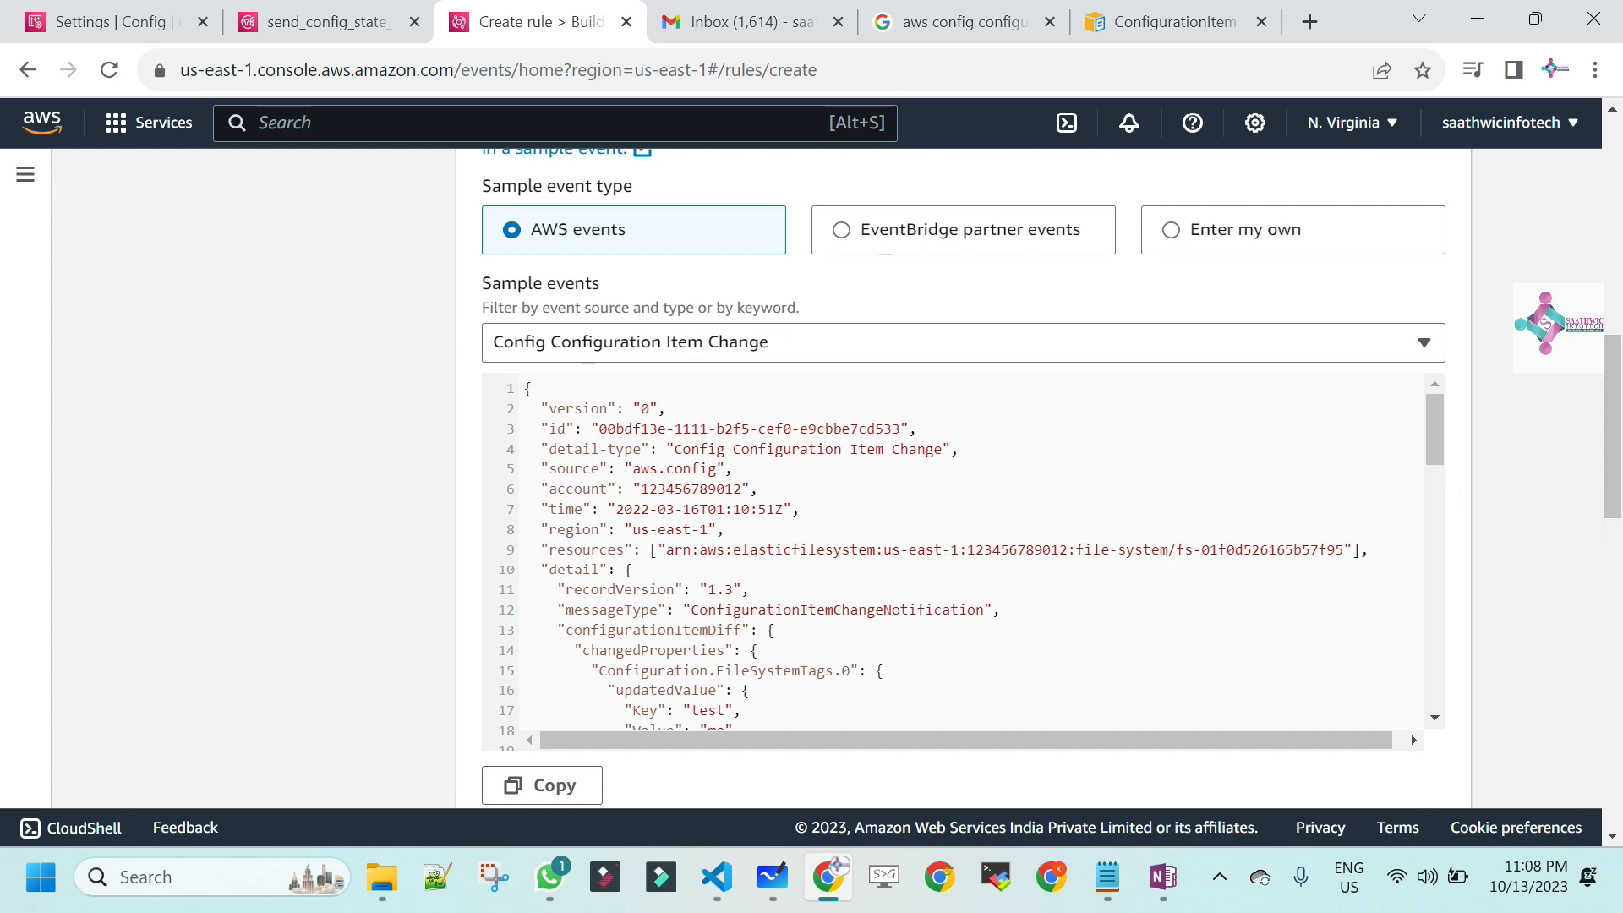
left_click_drag(1615, 410, 1620, 714)
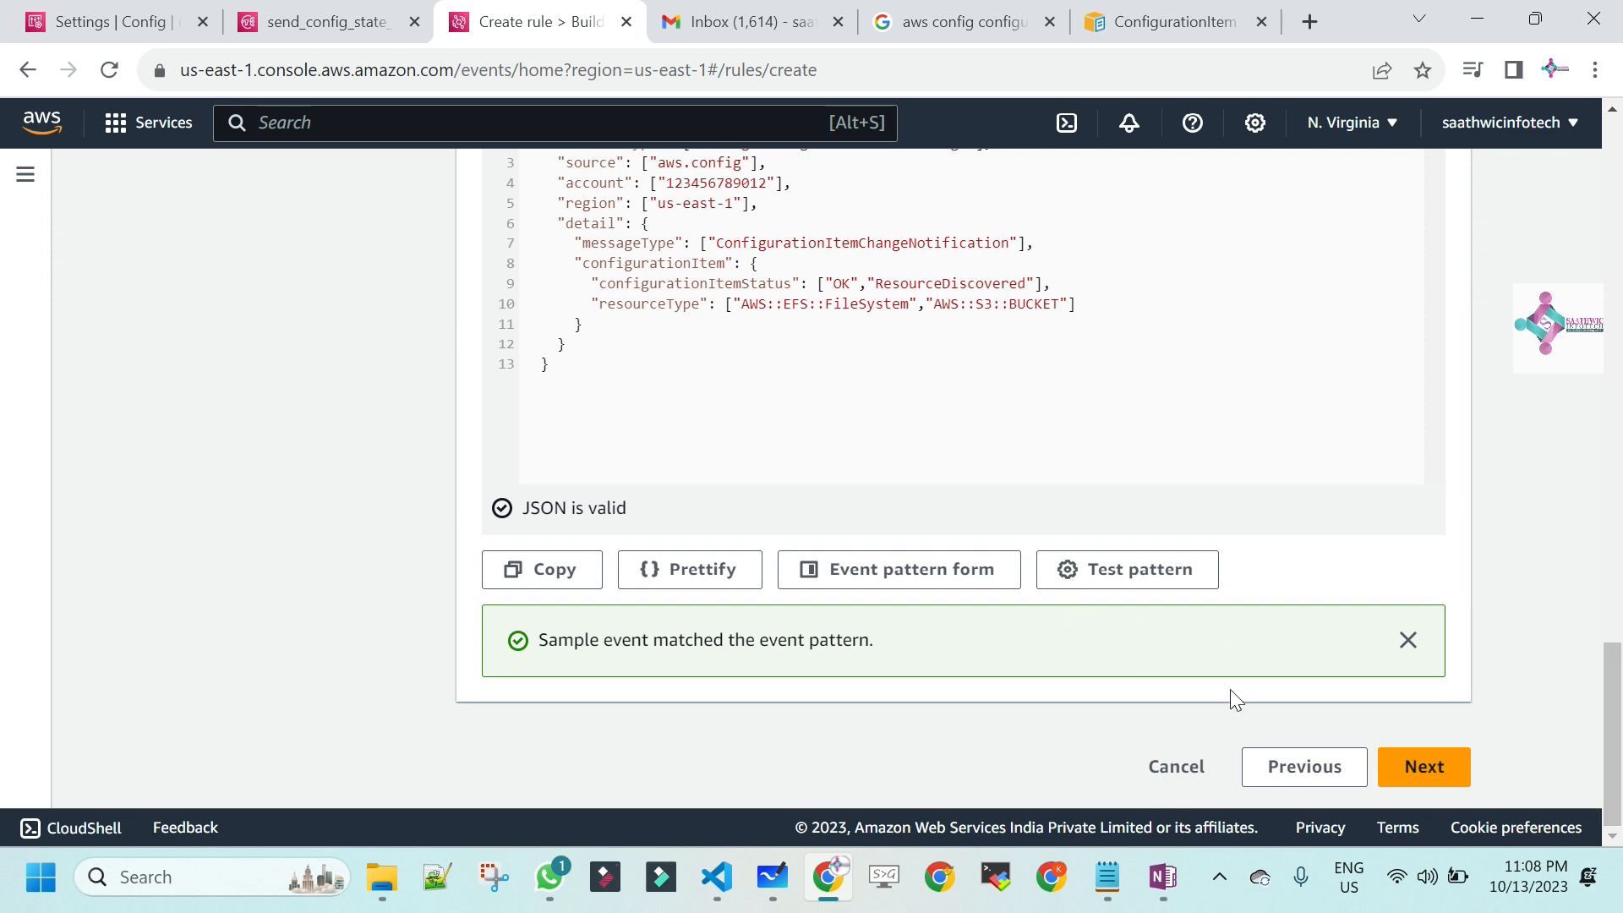
- Continue to target selection and set the AWS service target to the SNS topic send_config_state_change_alert
left_click(1452, 774)
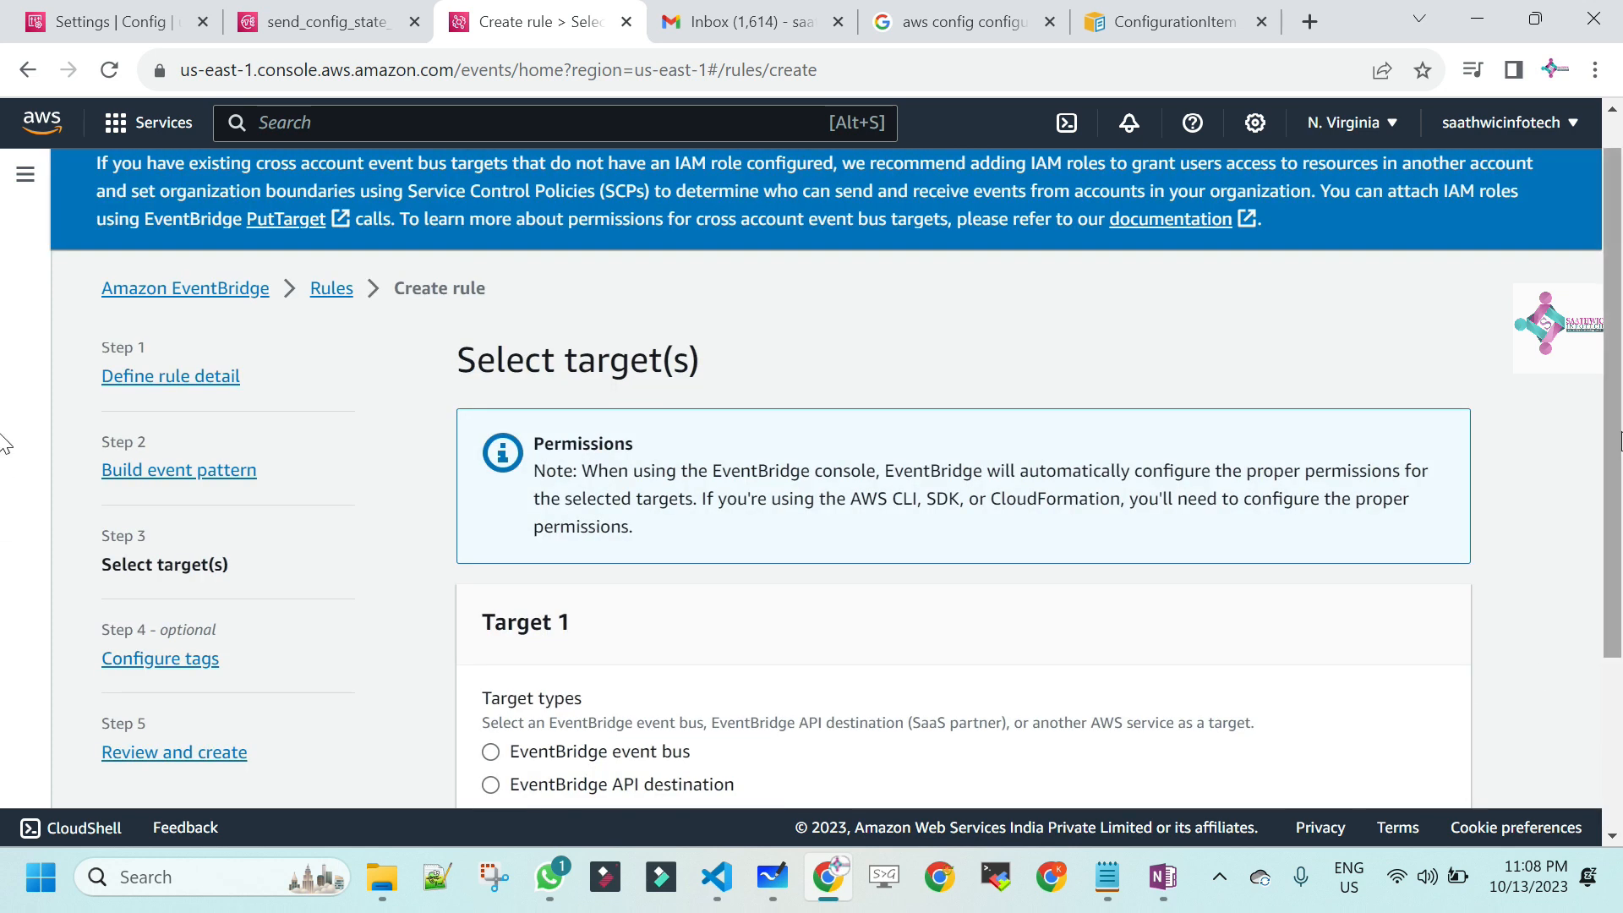
scroll(4, 431, "down", 3)
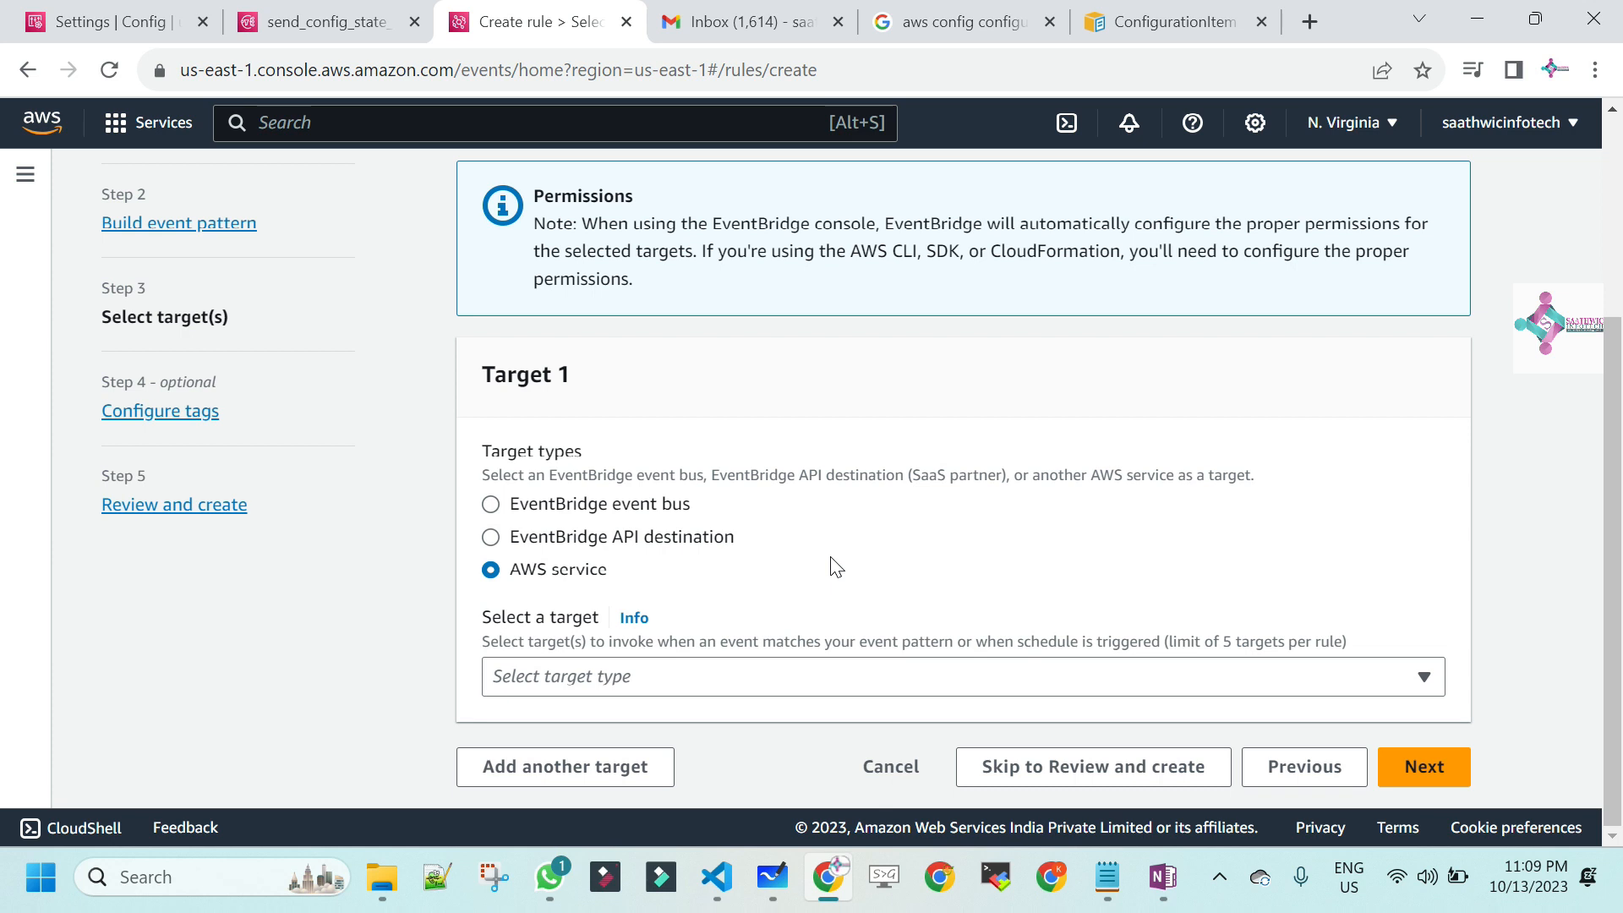
left_click(759, 681)
type("sns")
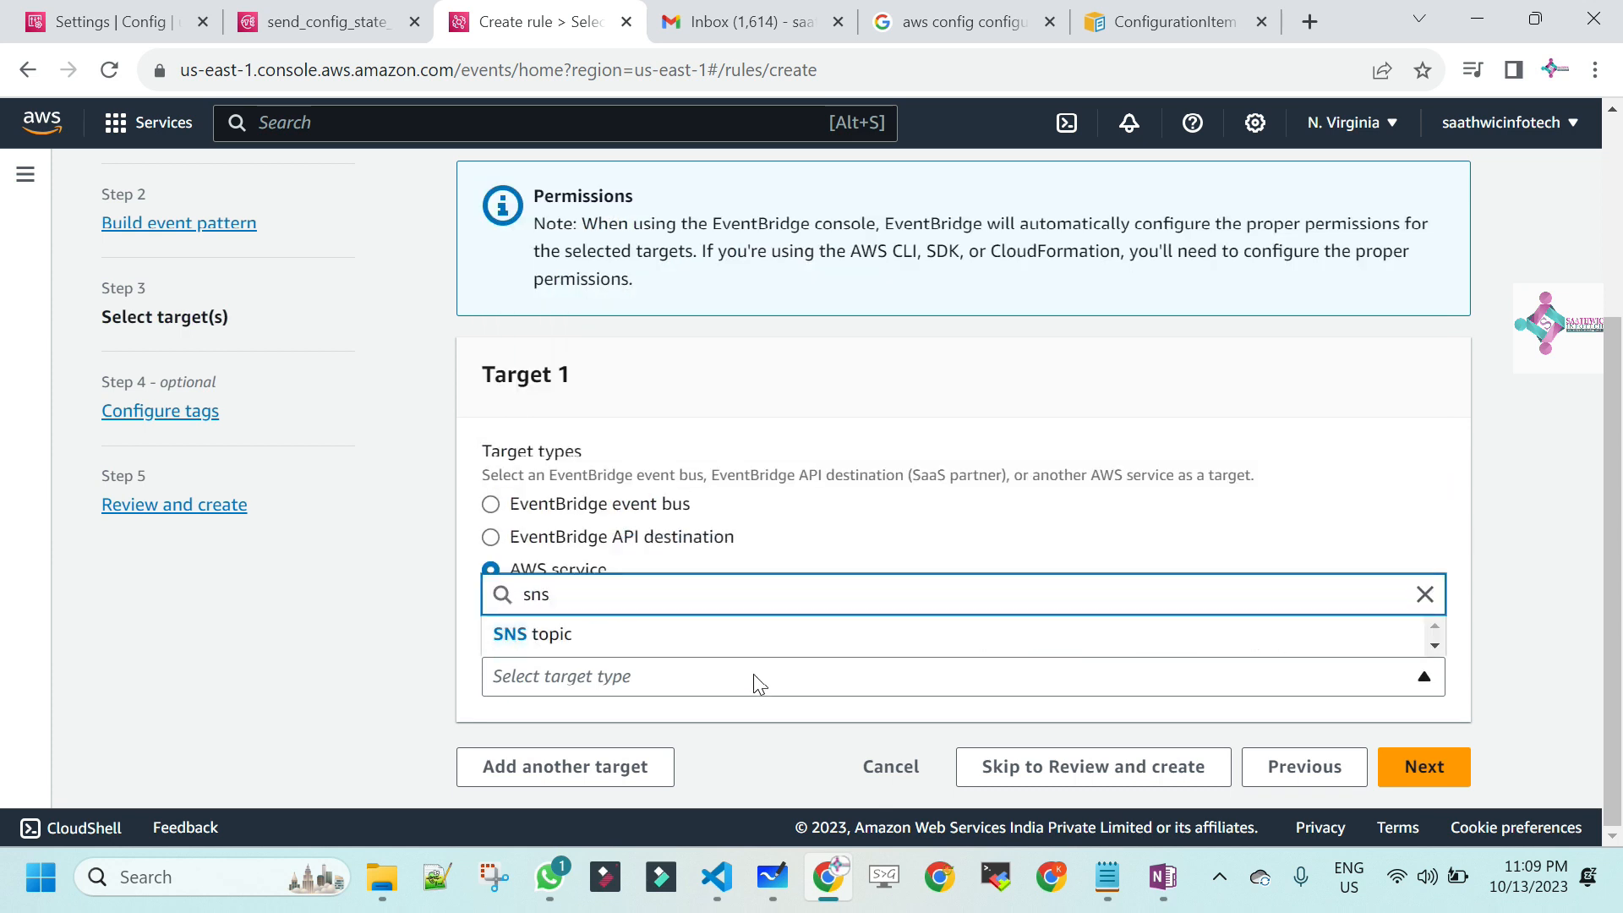
left_click(528, 635)
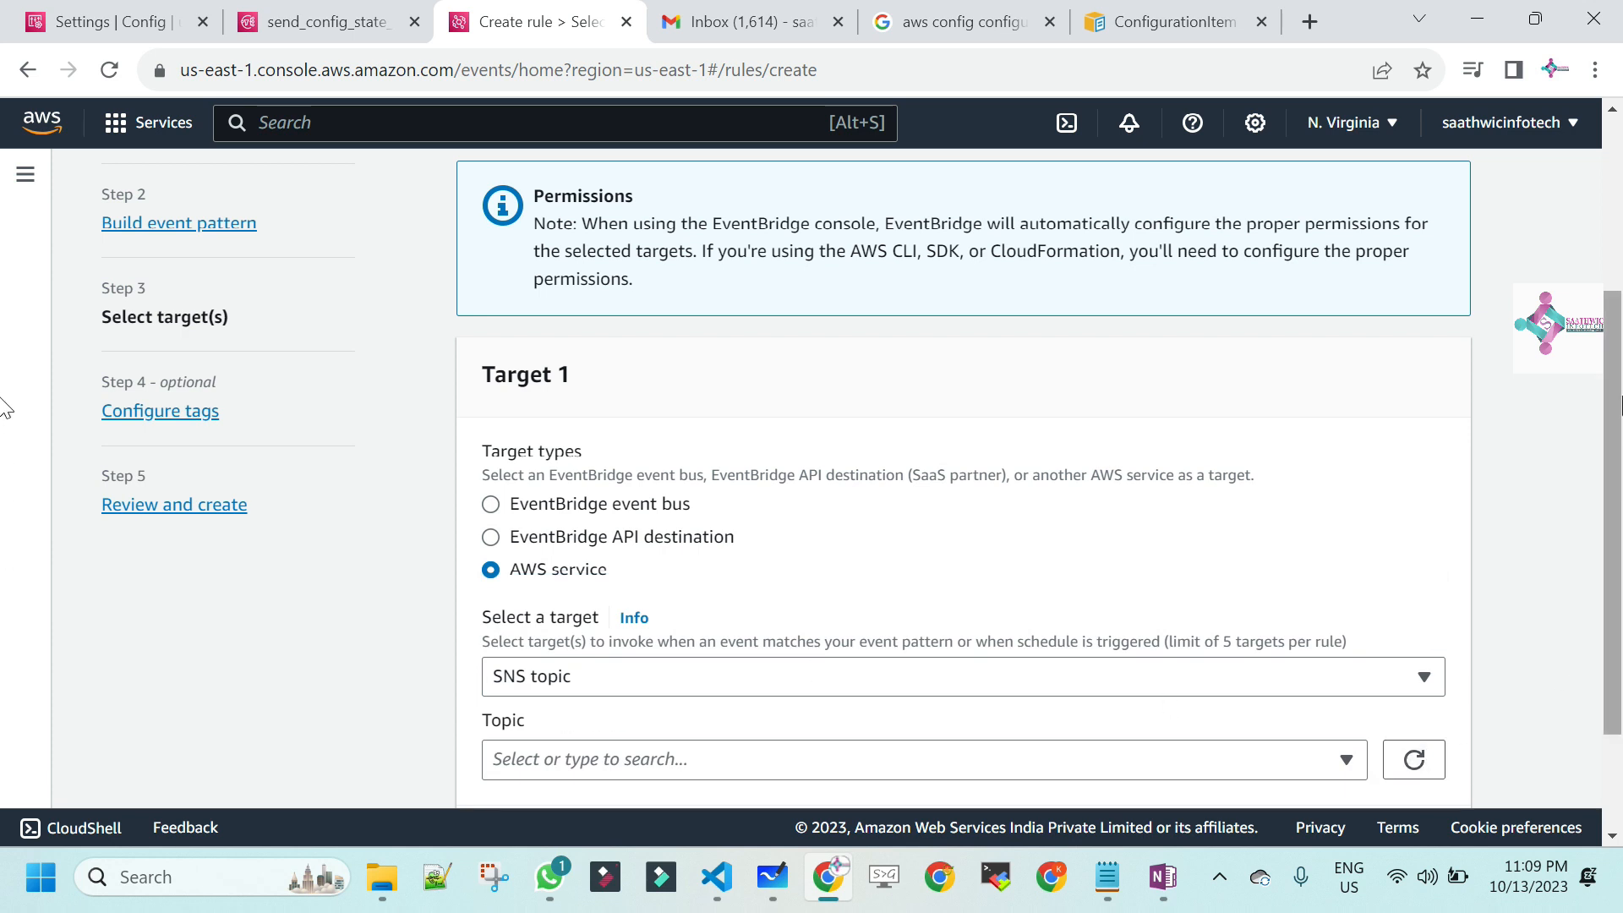
scroll(4, 508, "down", 2)
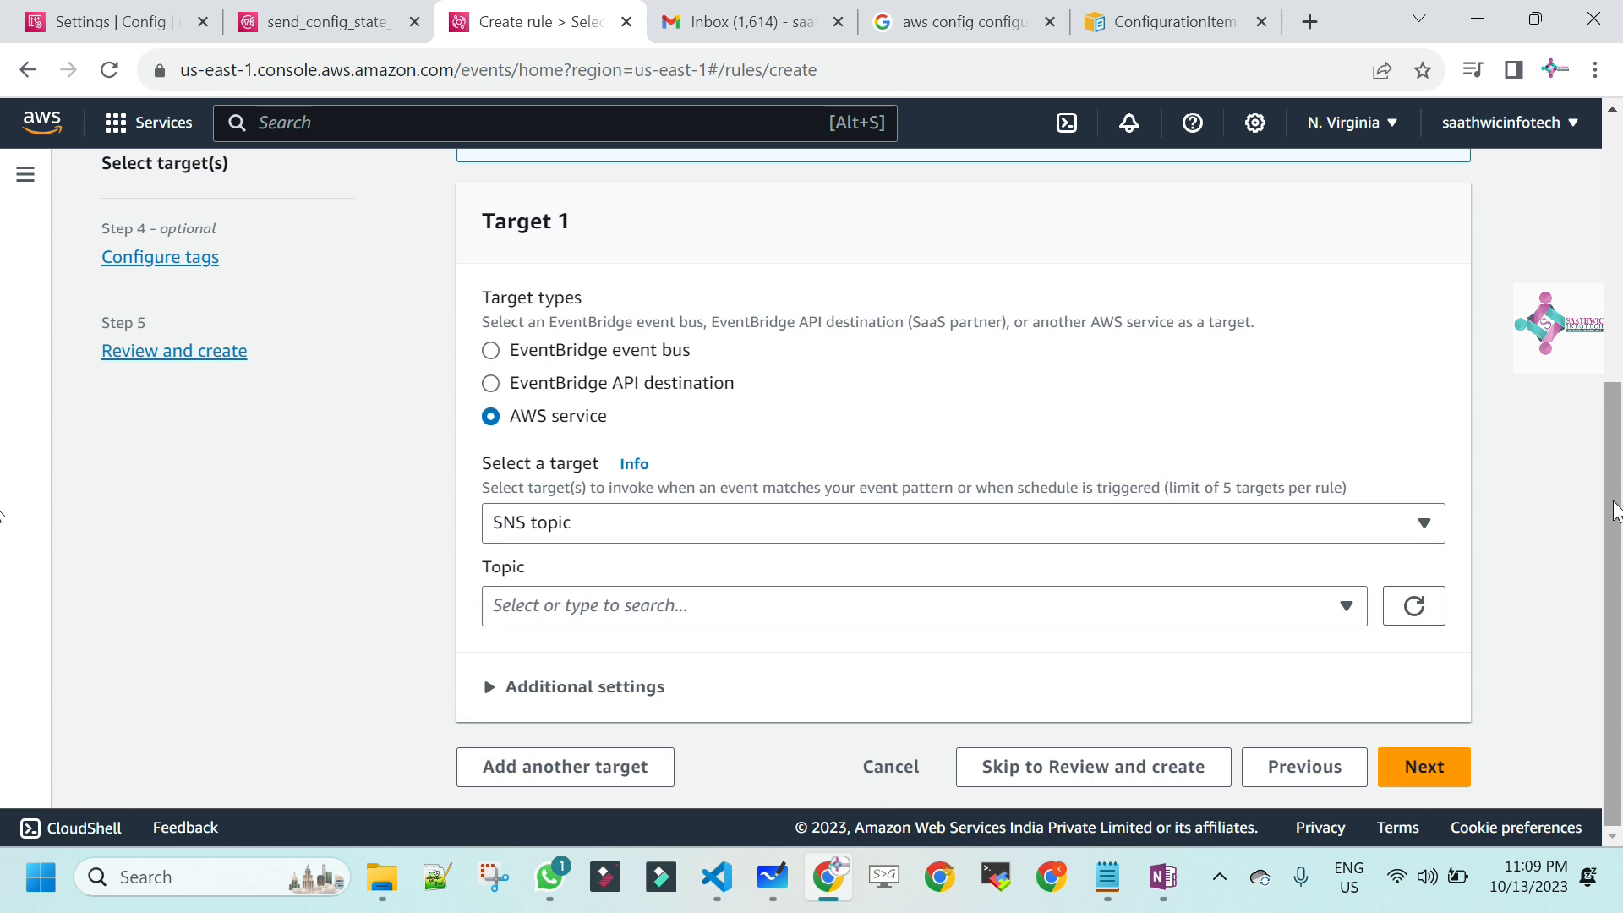
left_click(1337, 610)
left_click(676, 685)
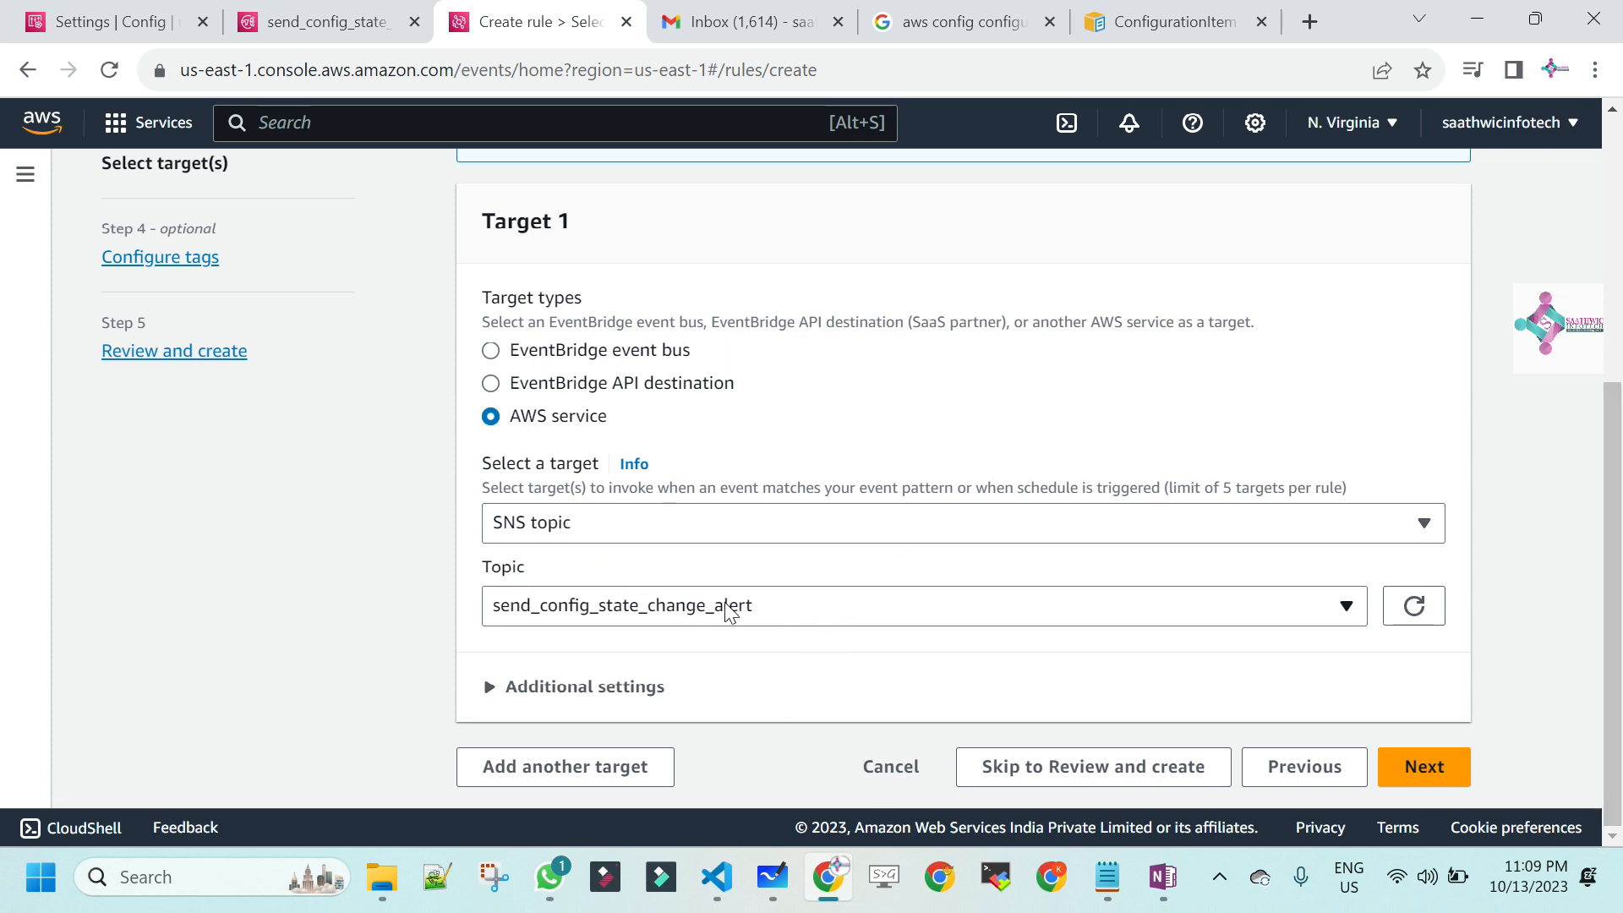
- Continue without adding tags, review the rule settings, and create the Monitor-S3-Bucket-Creation rule
left_click(1413, 771)
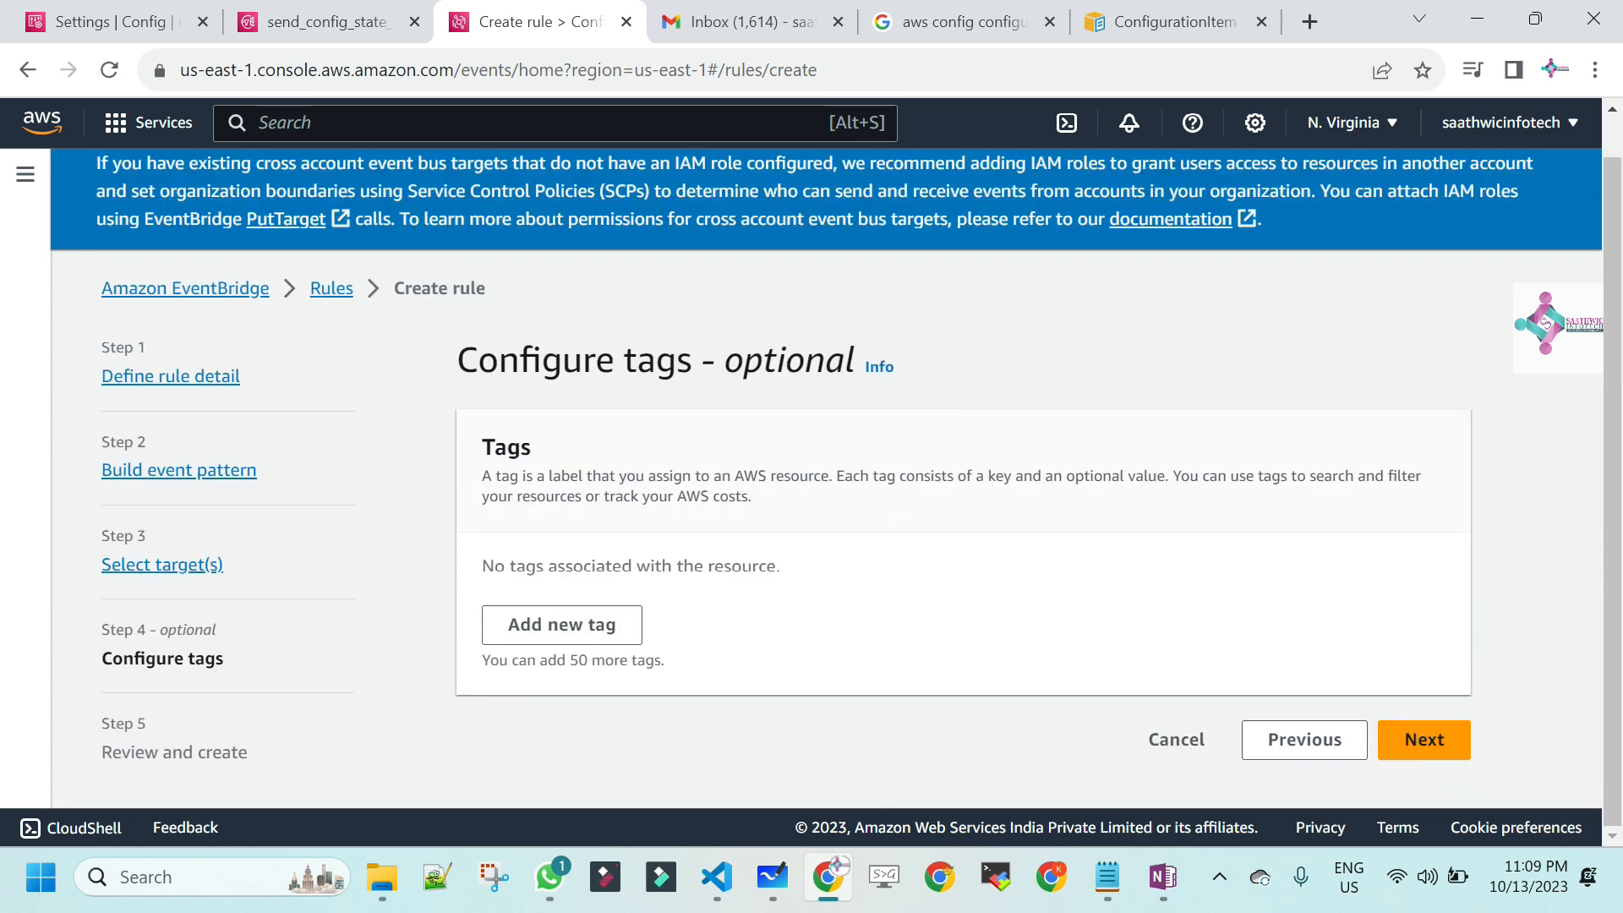
left_click(1448, 749)
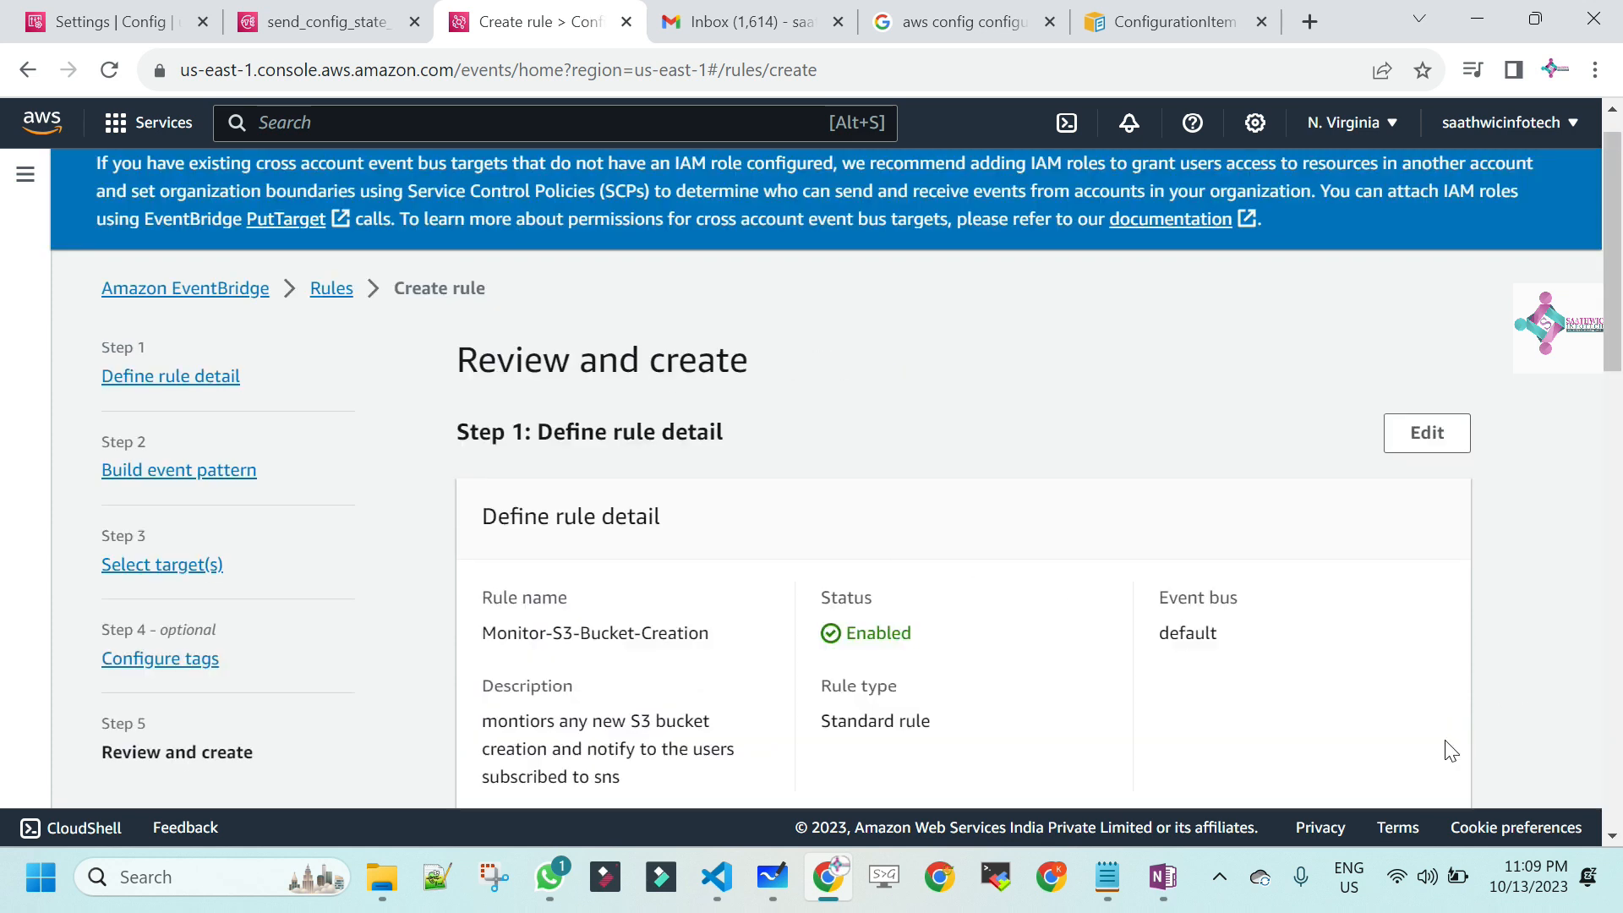
scroll(4, 254, "down", 5)
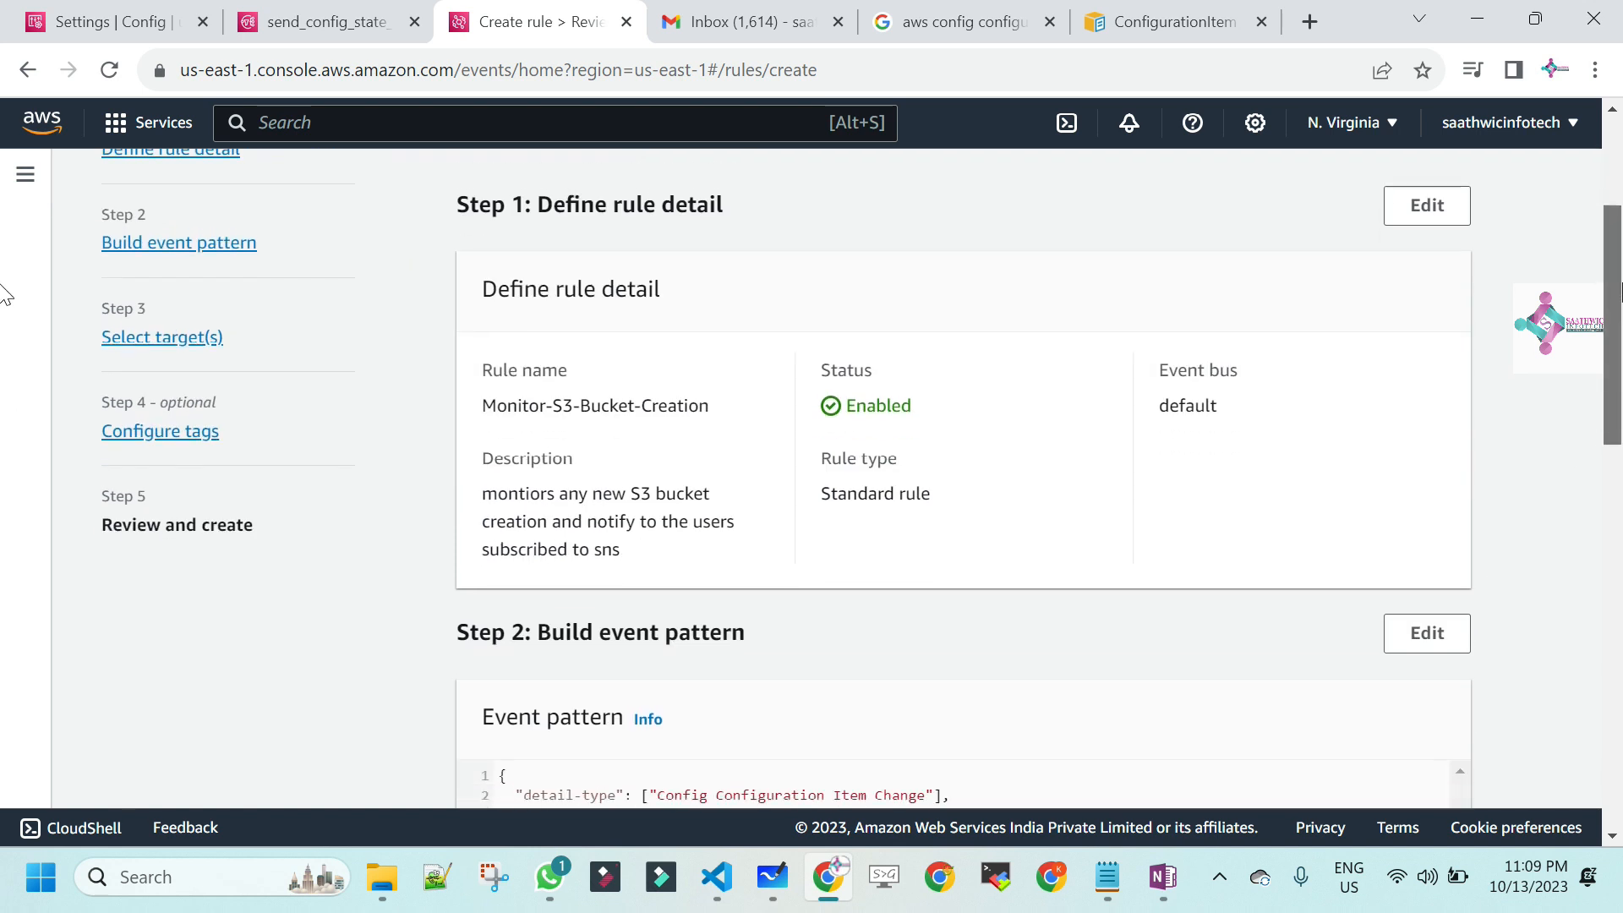
scroll(5, 397, "down", 1)
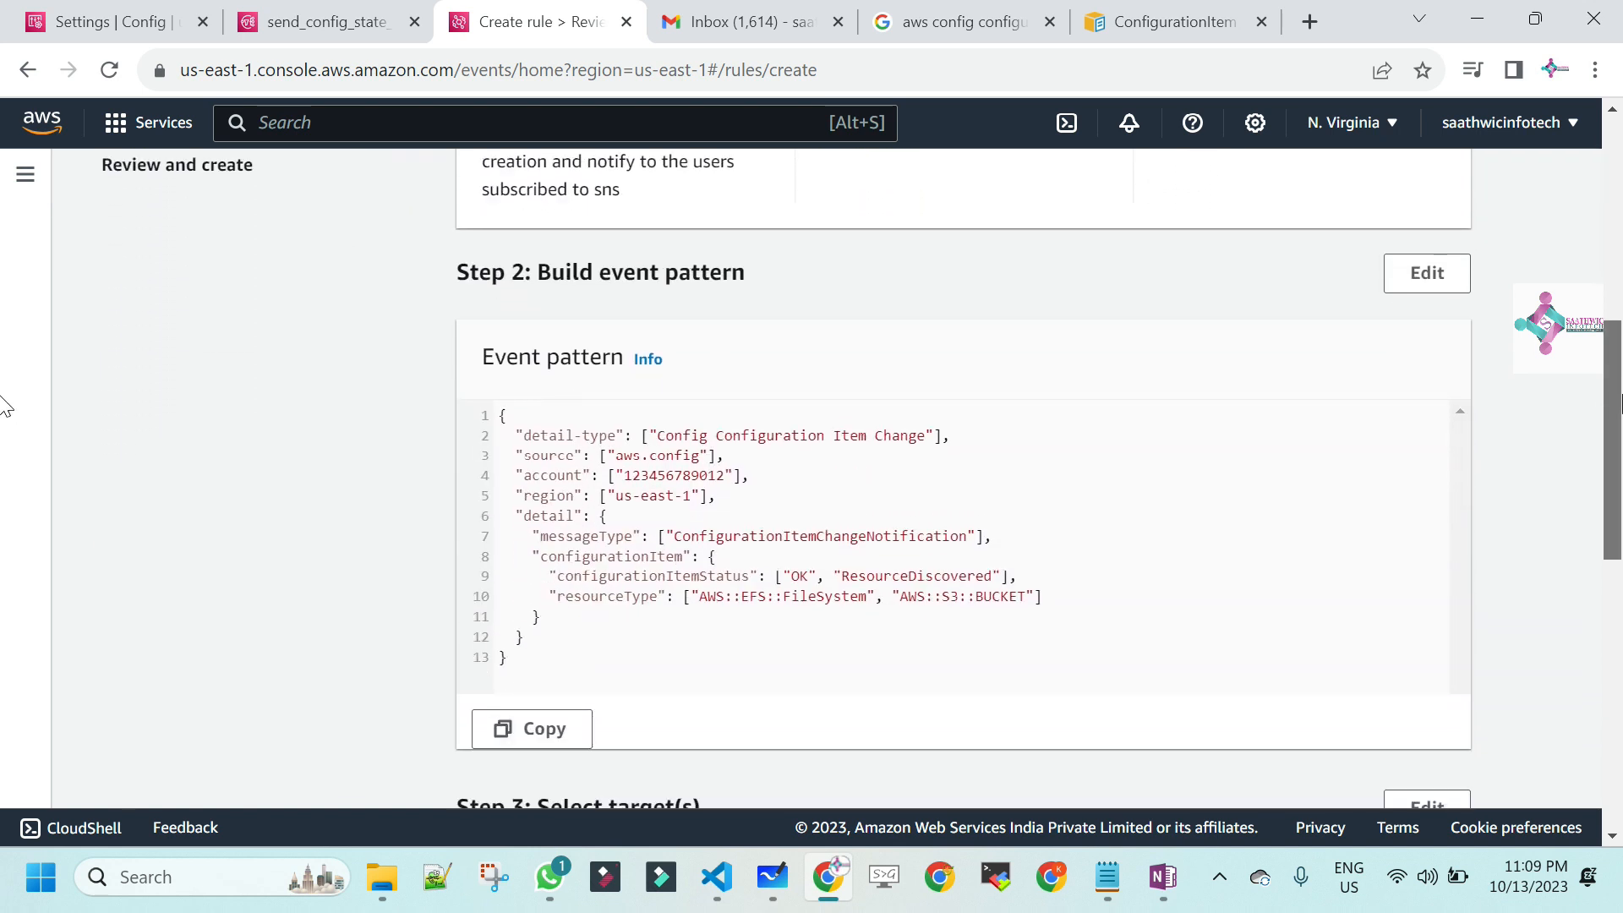
scroll(4, 465, "down", 3)
scroll(4, 502, "down", 4)
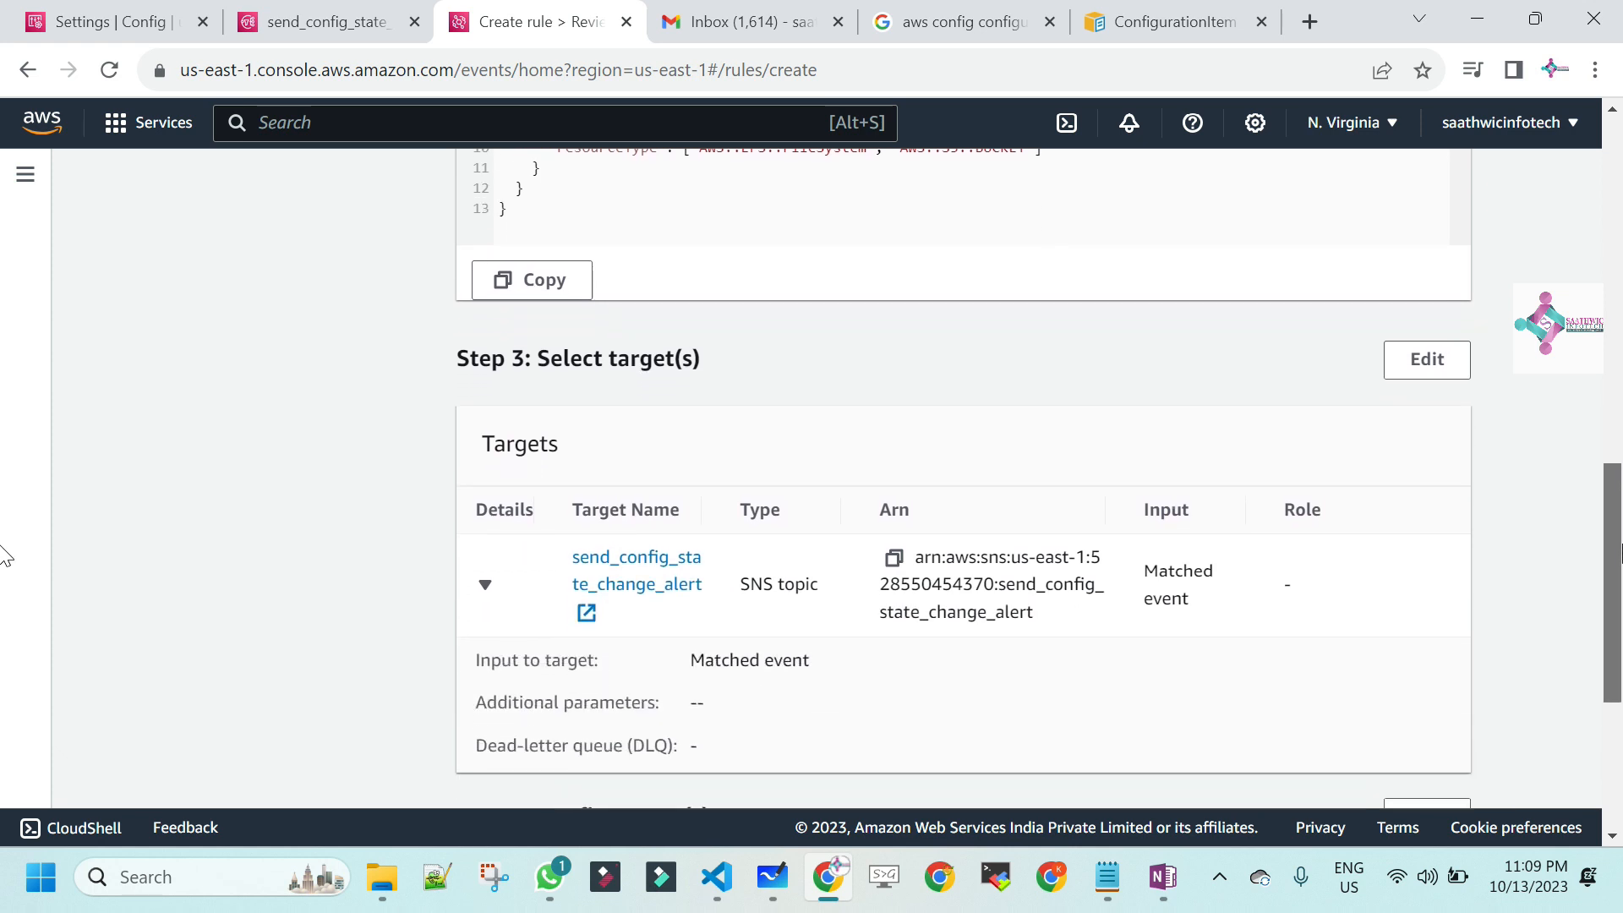
scroll(5, 626, "down", 2)
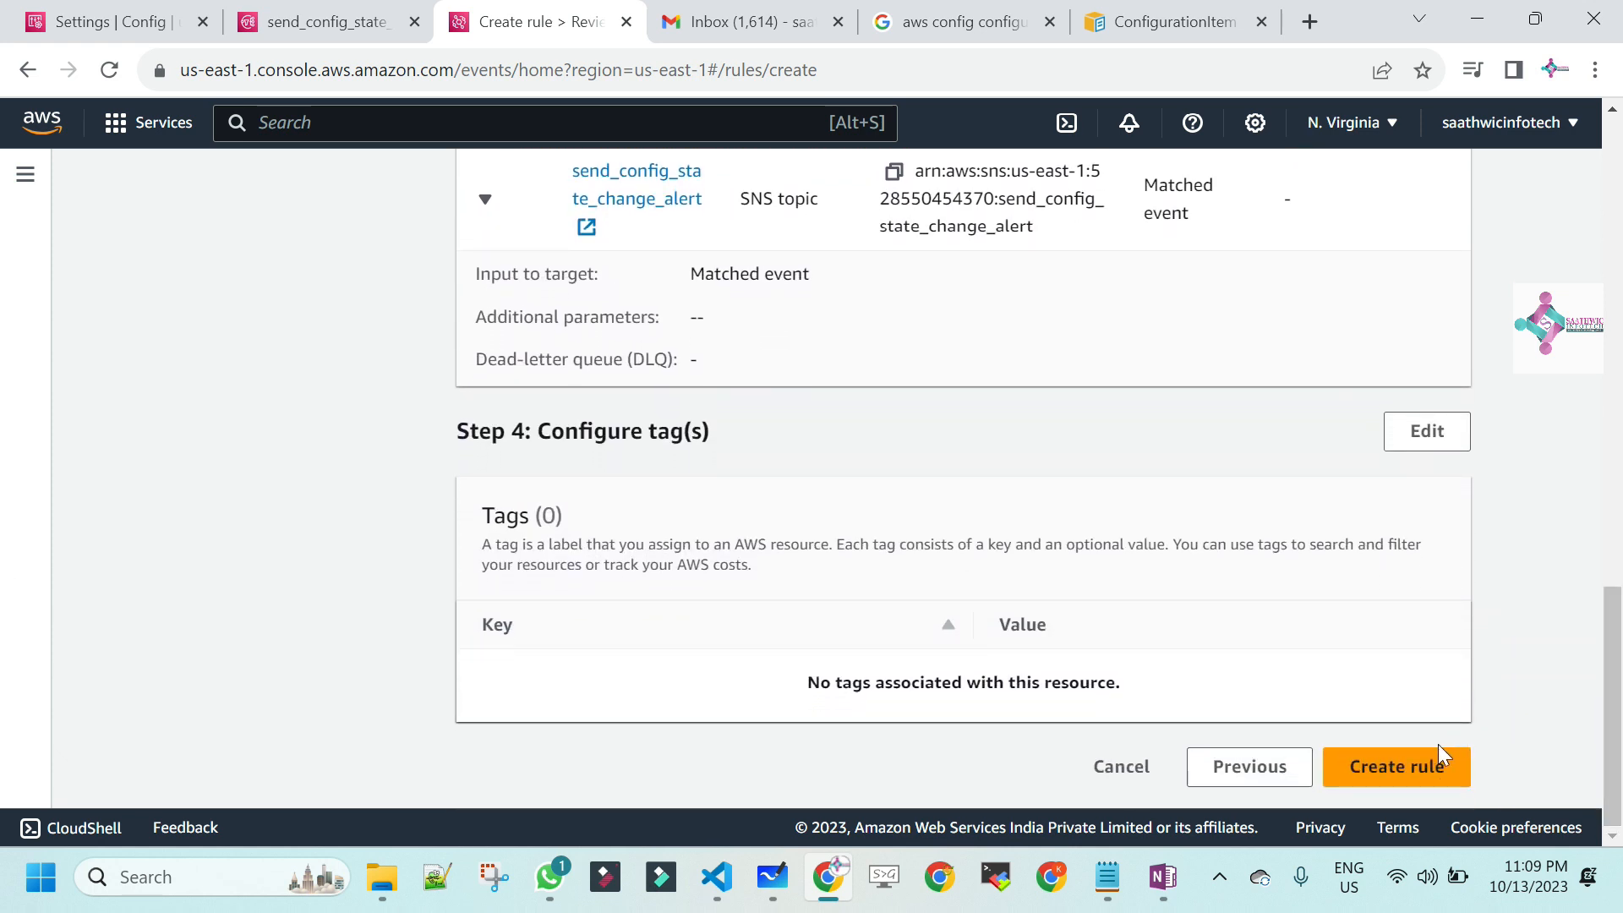
left_click(1432, 764)
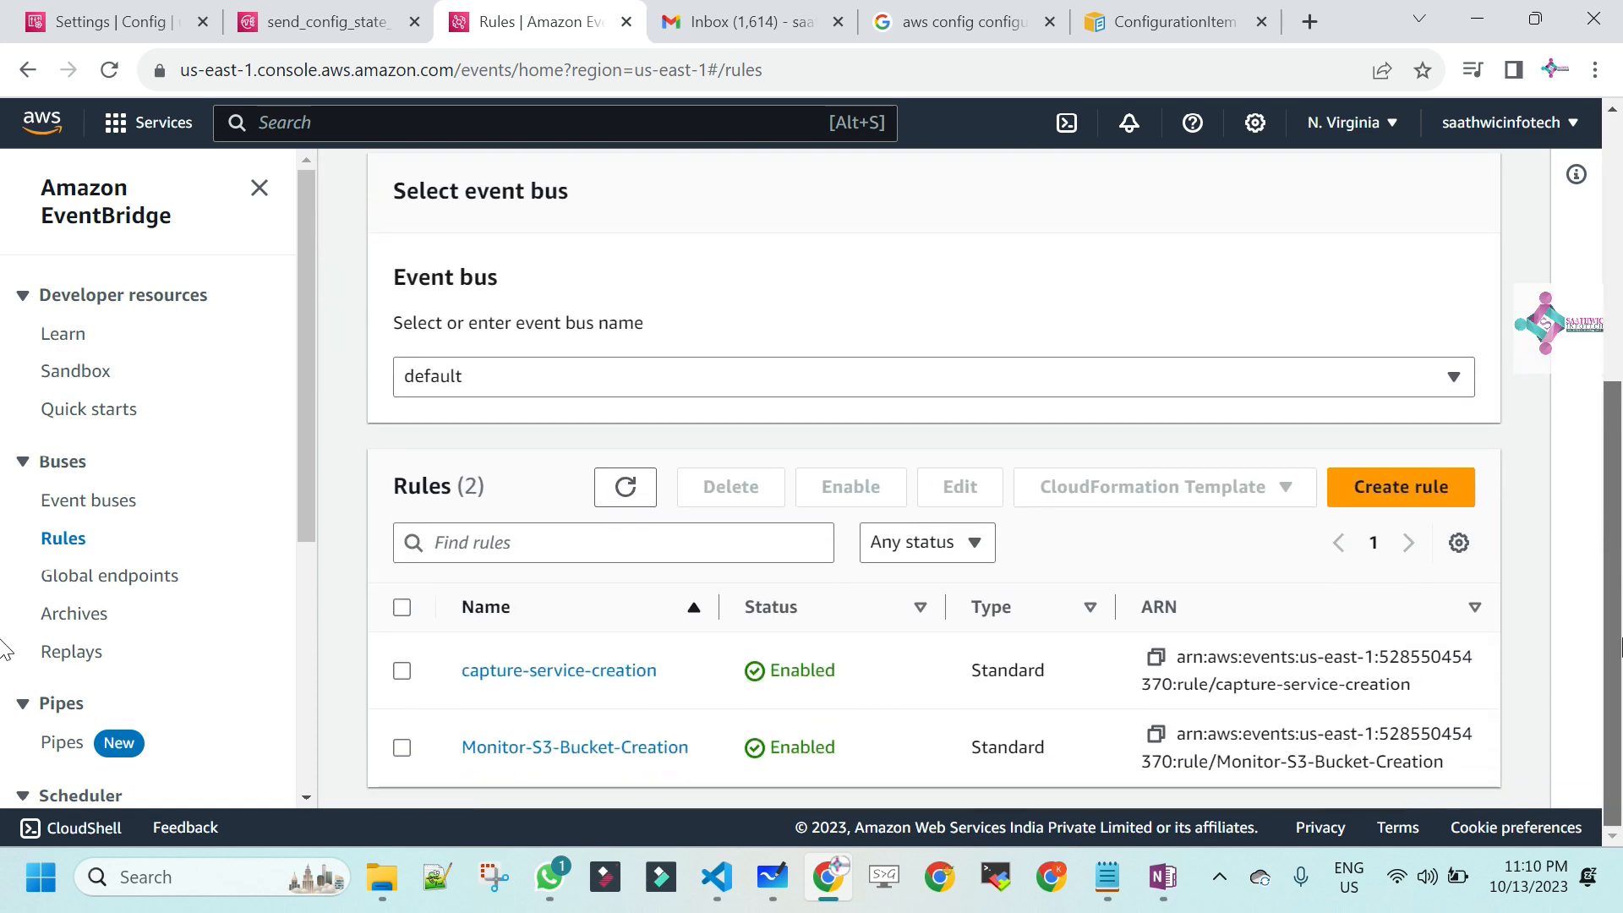
- Switch to Microsoft Whiteboard, circle the aws config, SNS and Event Bridge labels with the black pen, and return to Chrome
left_click(772, 877)
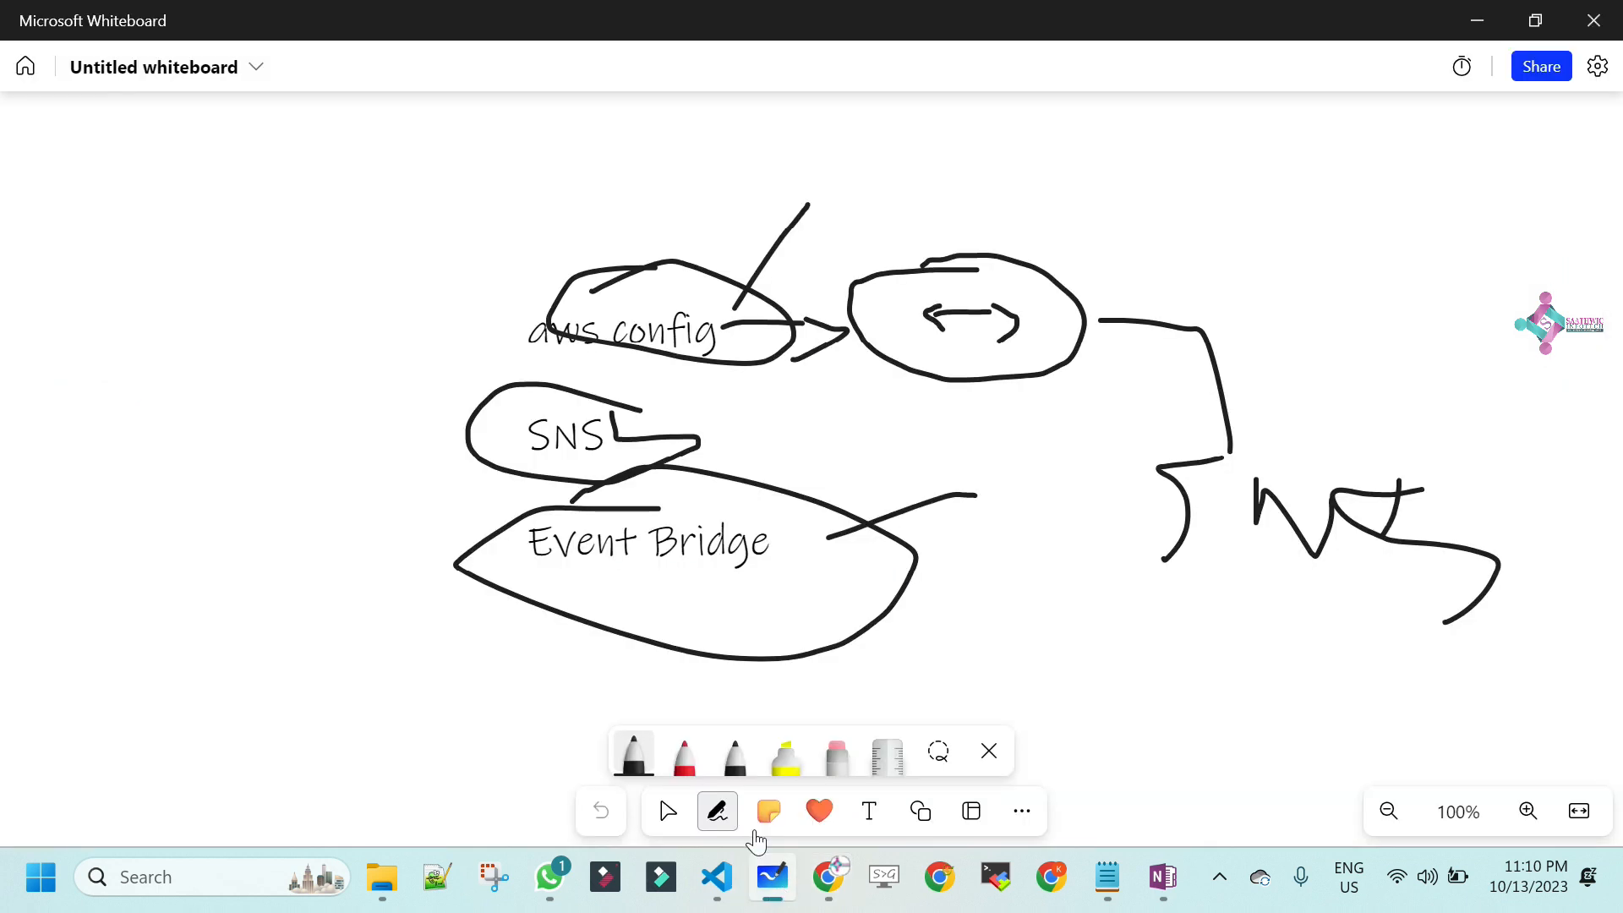
mouse_move(643, 310)
left_mouse_down()
mouse_move(441, 306)
mouse_move(794, 402)
mouse_move(745, 246)
mouse_move(558, 297)
left_mouse_up()
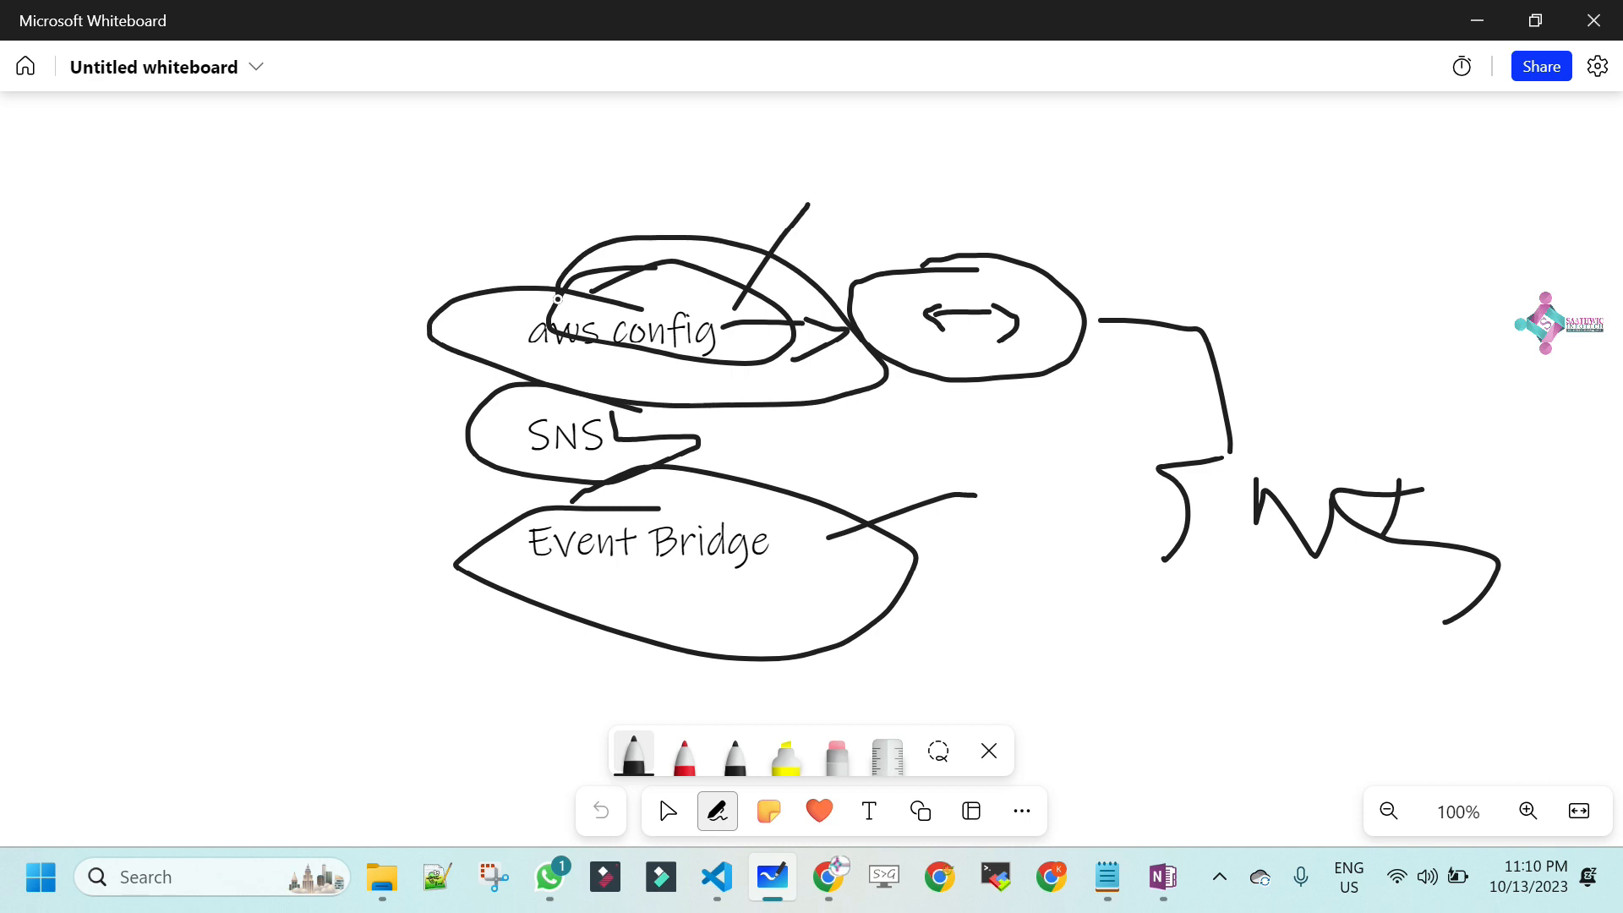
mouse_move(645, 399)
left_mouse_down()
mouse_move(568, 389)
mouse_move(479, 446)
mouse_move(616, 479)
mouse_move(641, 399)
left_mouse_up()
left_click_drag(819, 486, 503, 487)
mouse_move(415, 518)
left_mouse_down()
mouse_move(861, 657)
mouse_move(871, 449)
mouse_move(813, 473)
mouse_move(814, 491)
left_mouse_up()
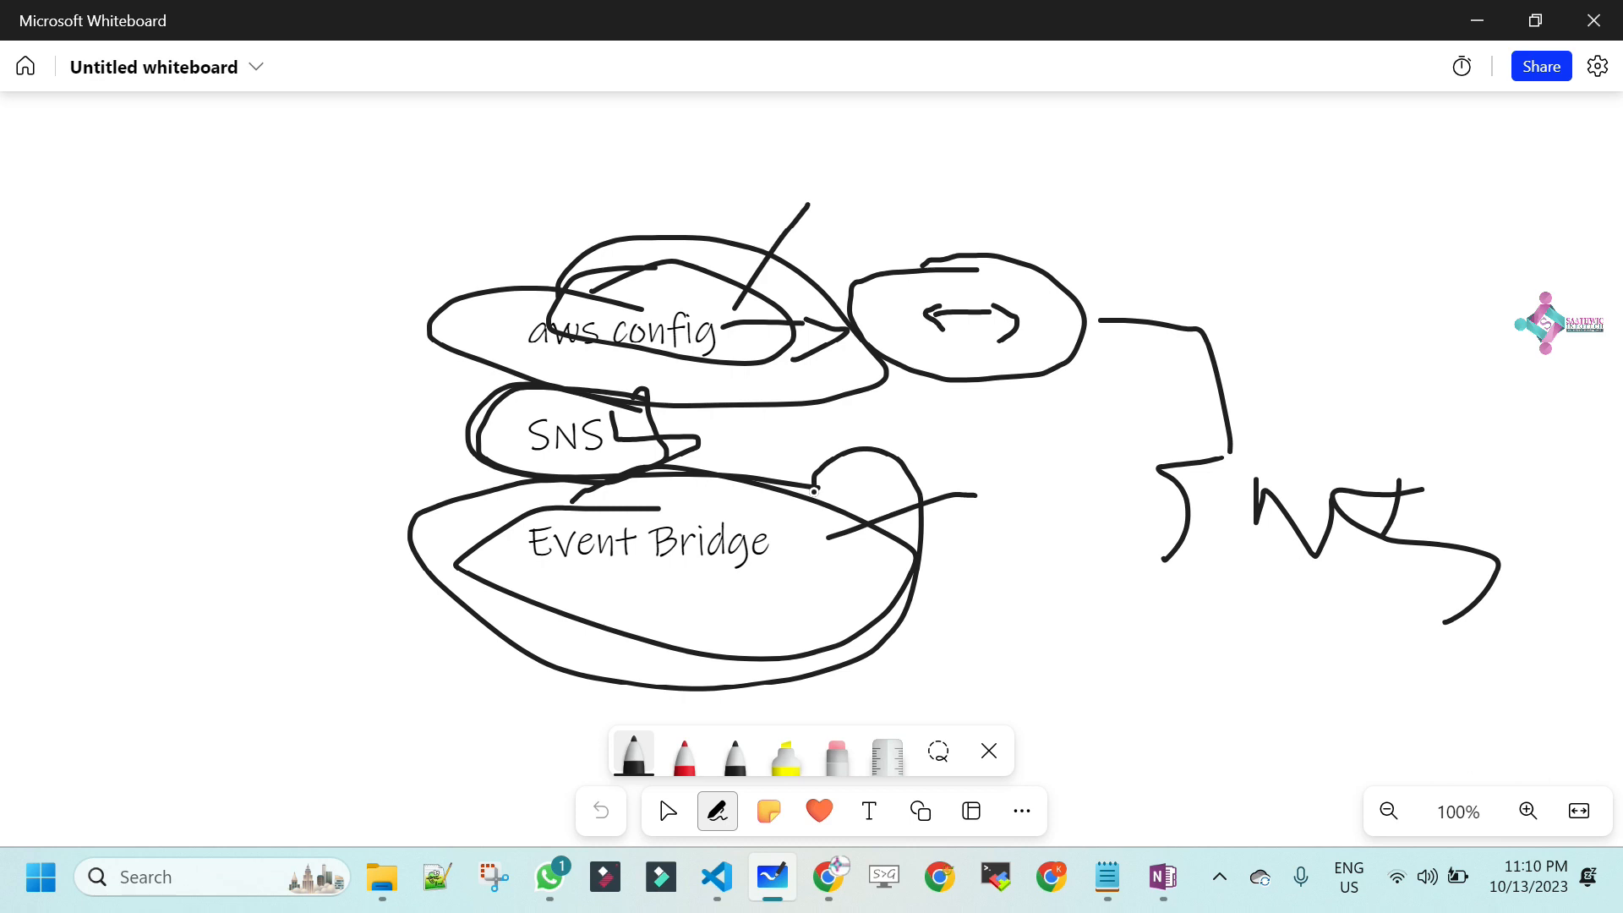
key("alt+Tab")
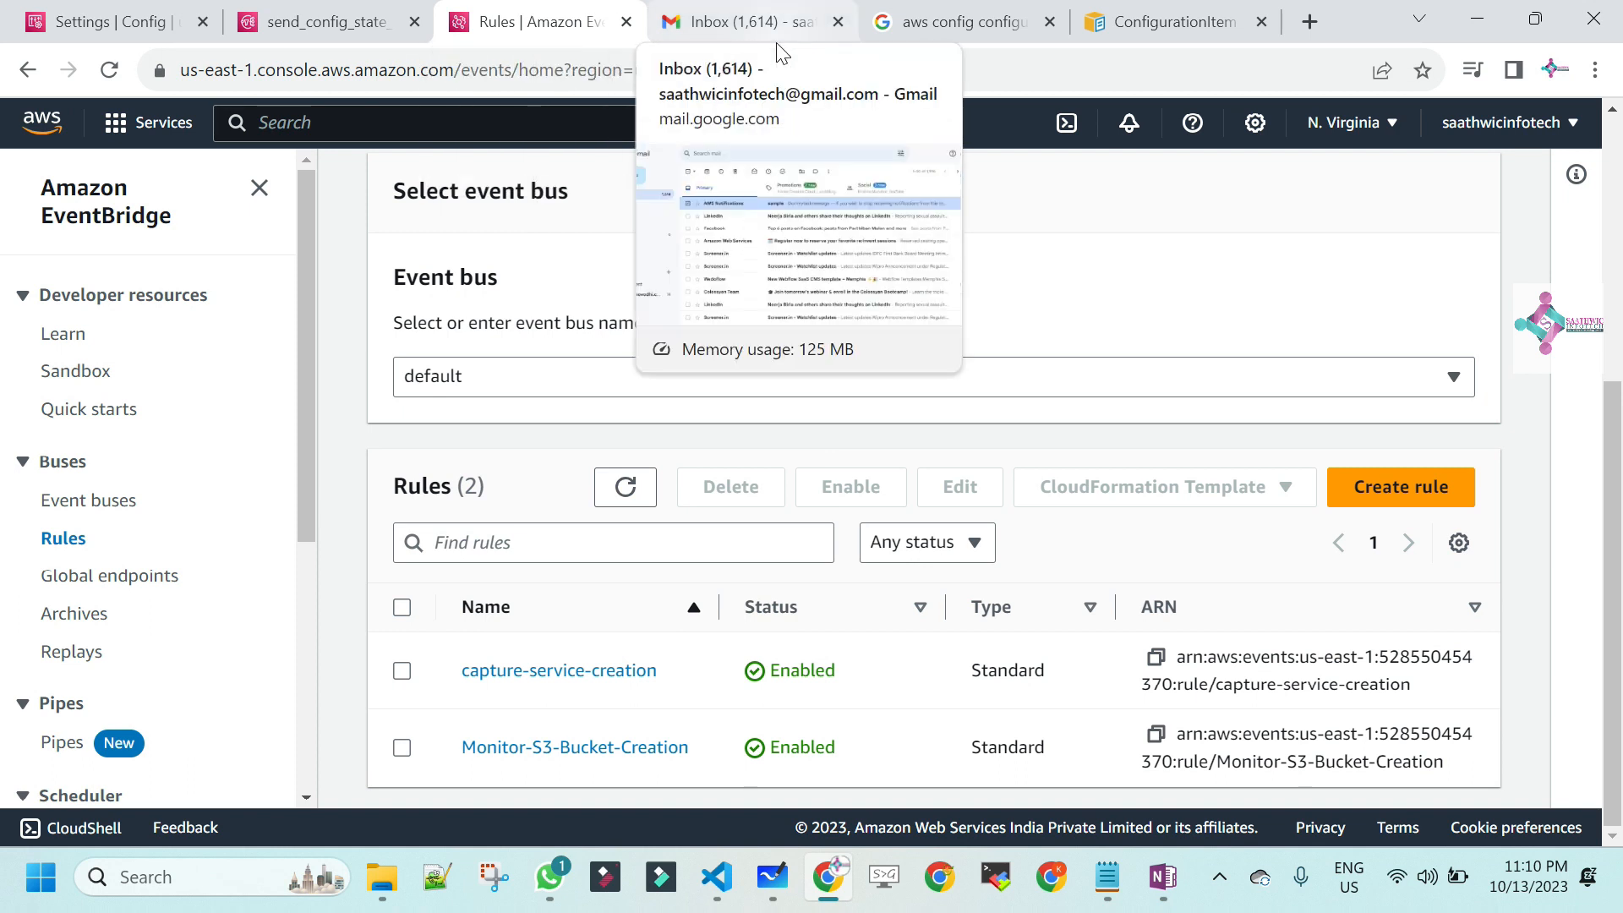
- Switch to the Gmail inbox and reload it to check for new AWS notification e-mails
left_click(741, 32)
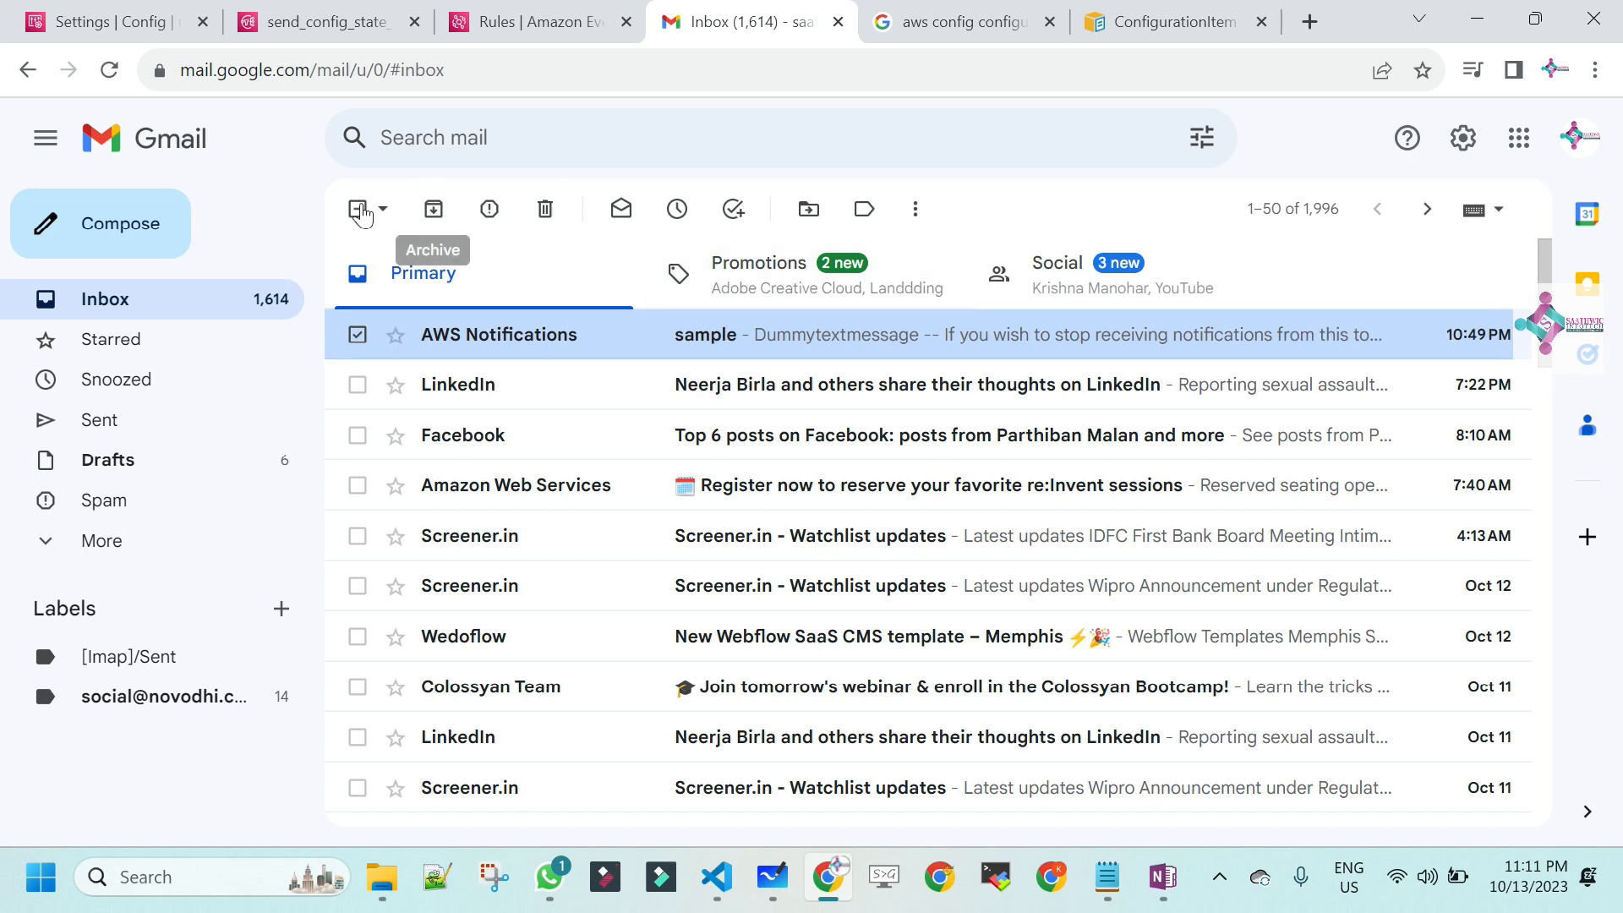
left_click(109, 69)
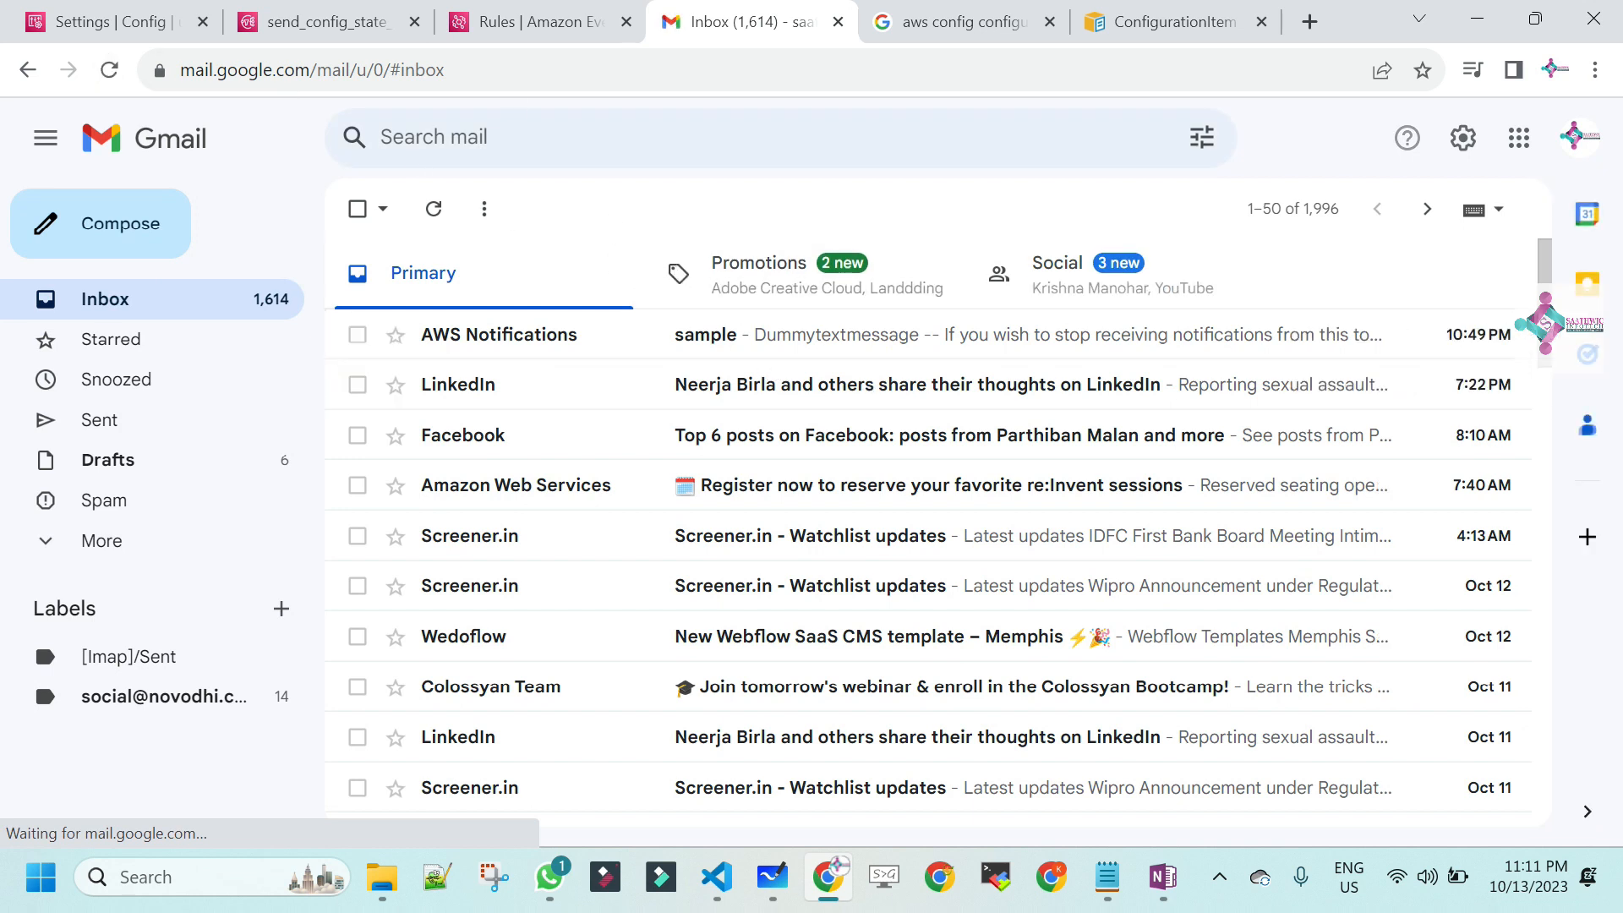
- Duplicate the EventBridge Rules browser tab and open the S3 service in the copy
right_click(504, 32)
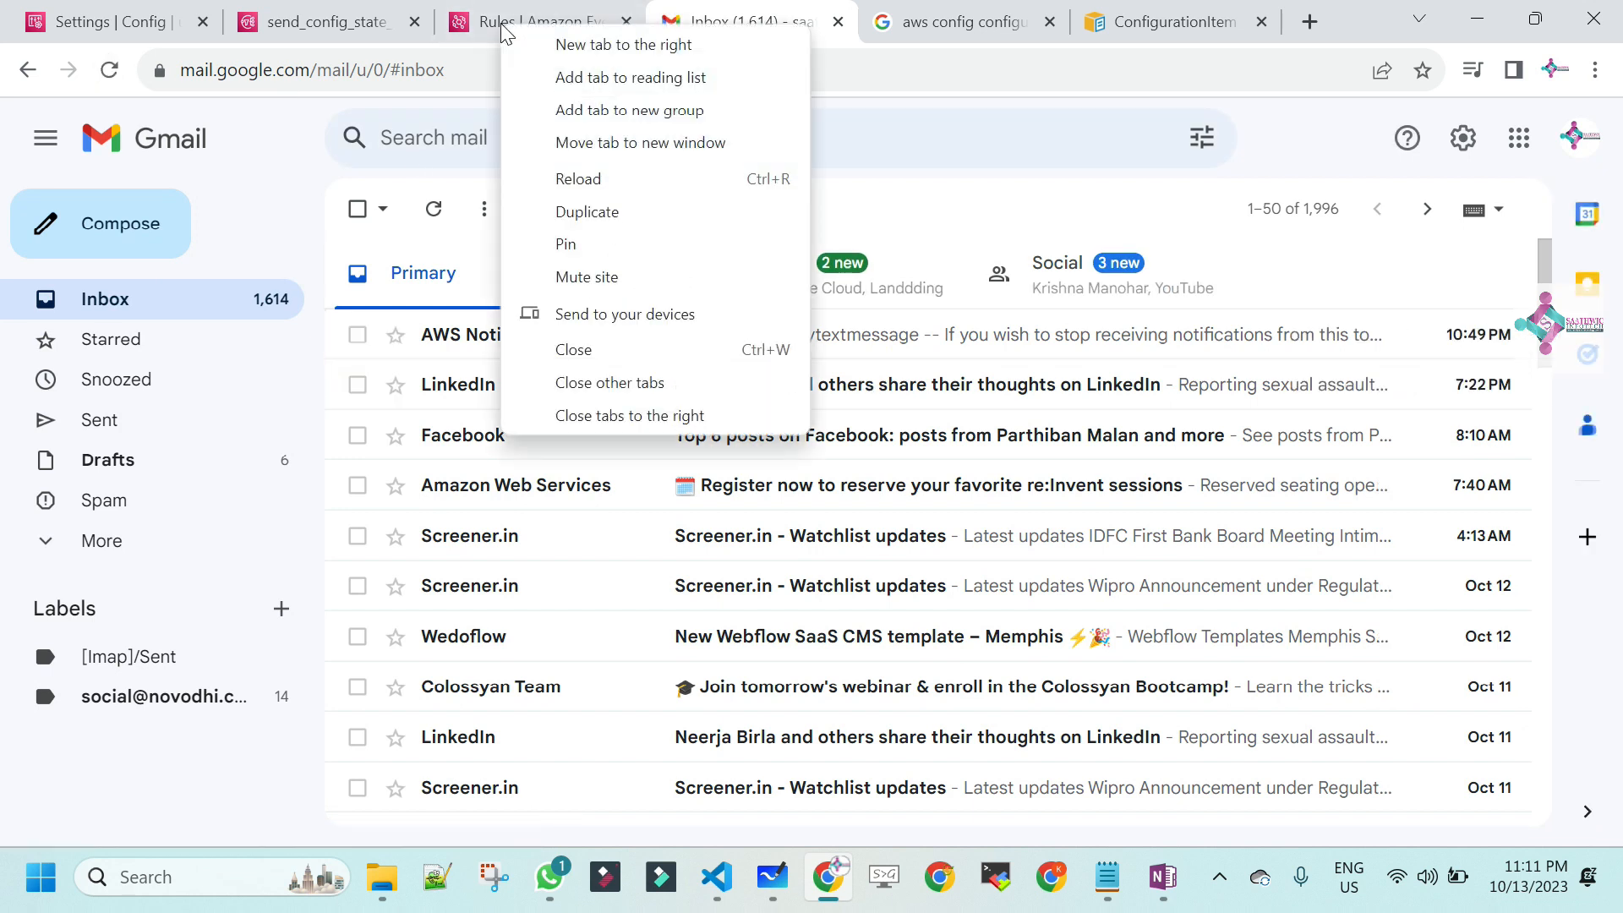
left_click(616, 217)
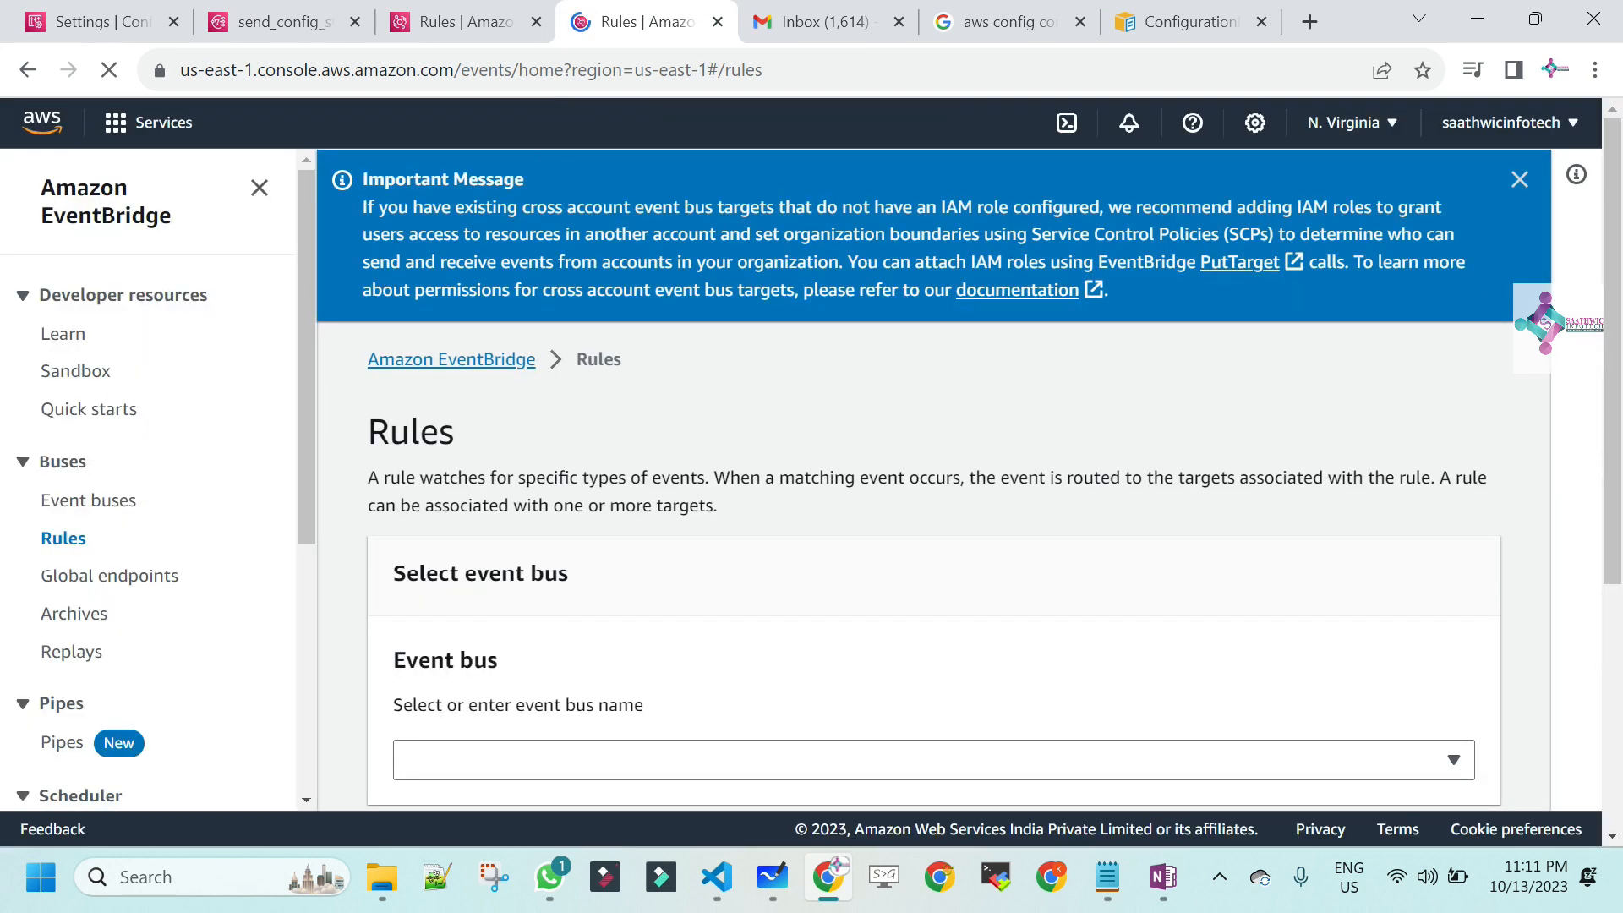
scroll(562, 216, "down", 3)
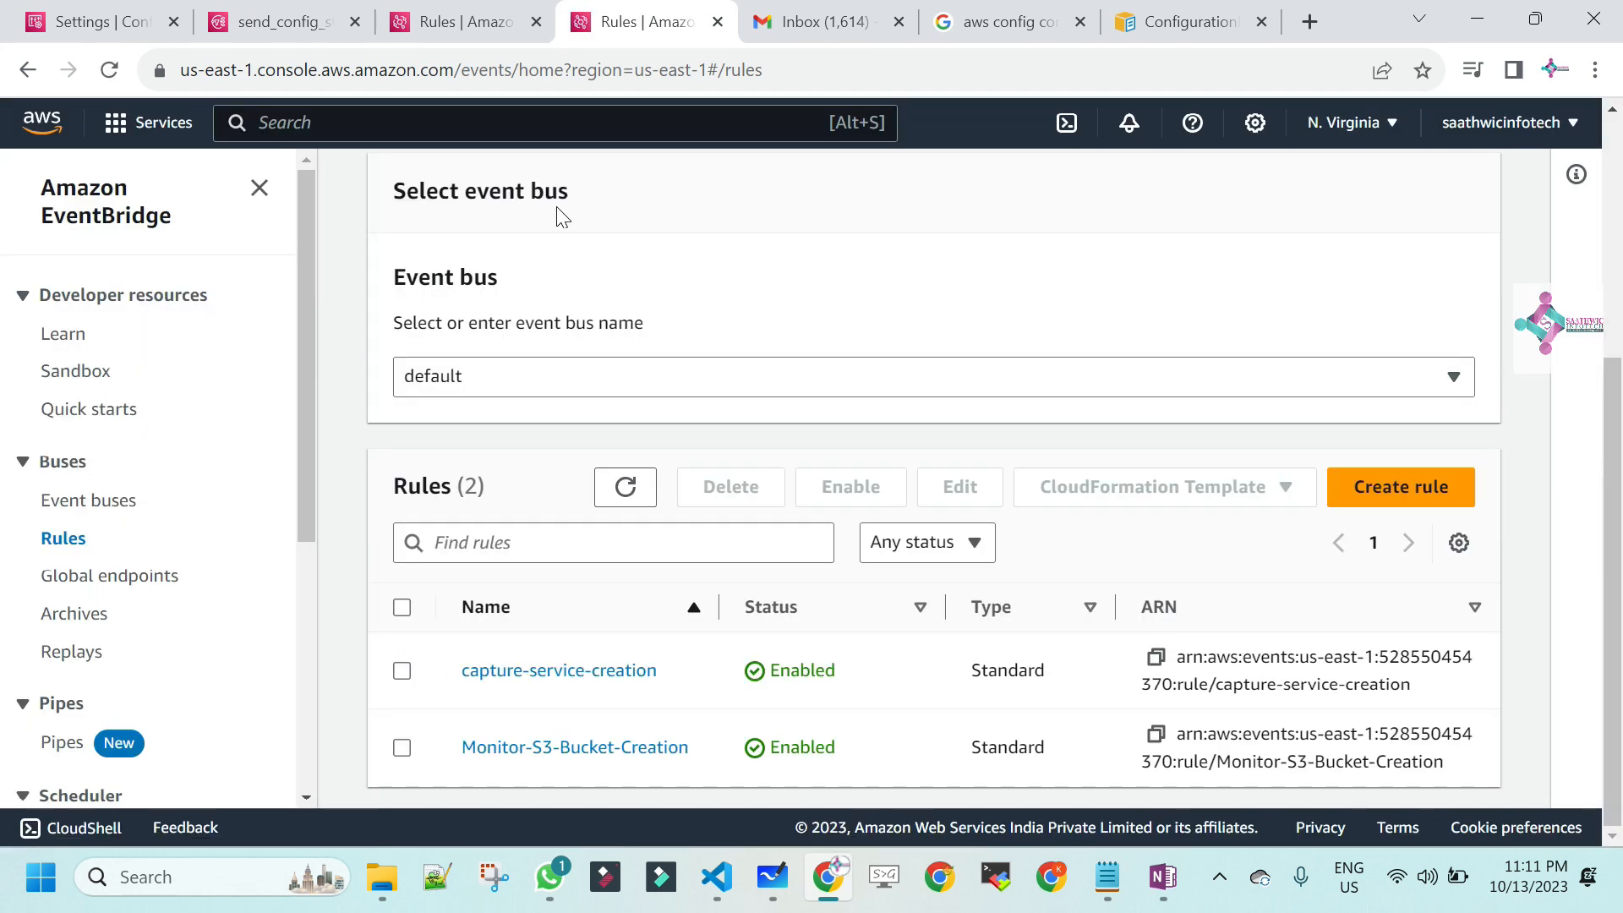
left_click(495, 376)
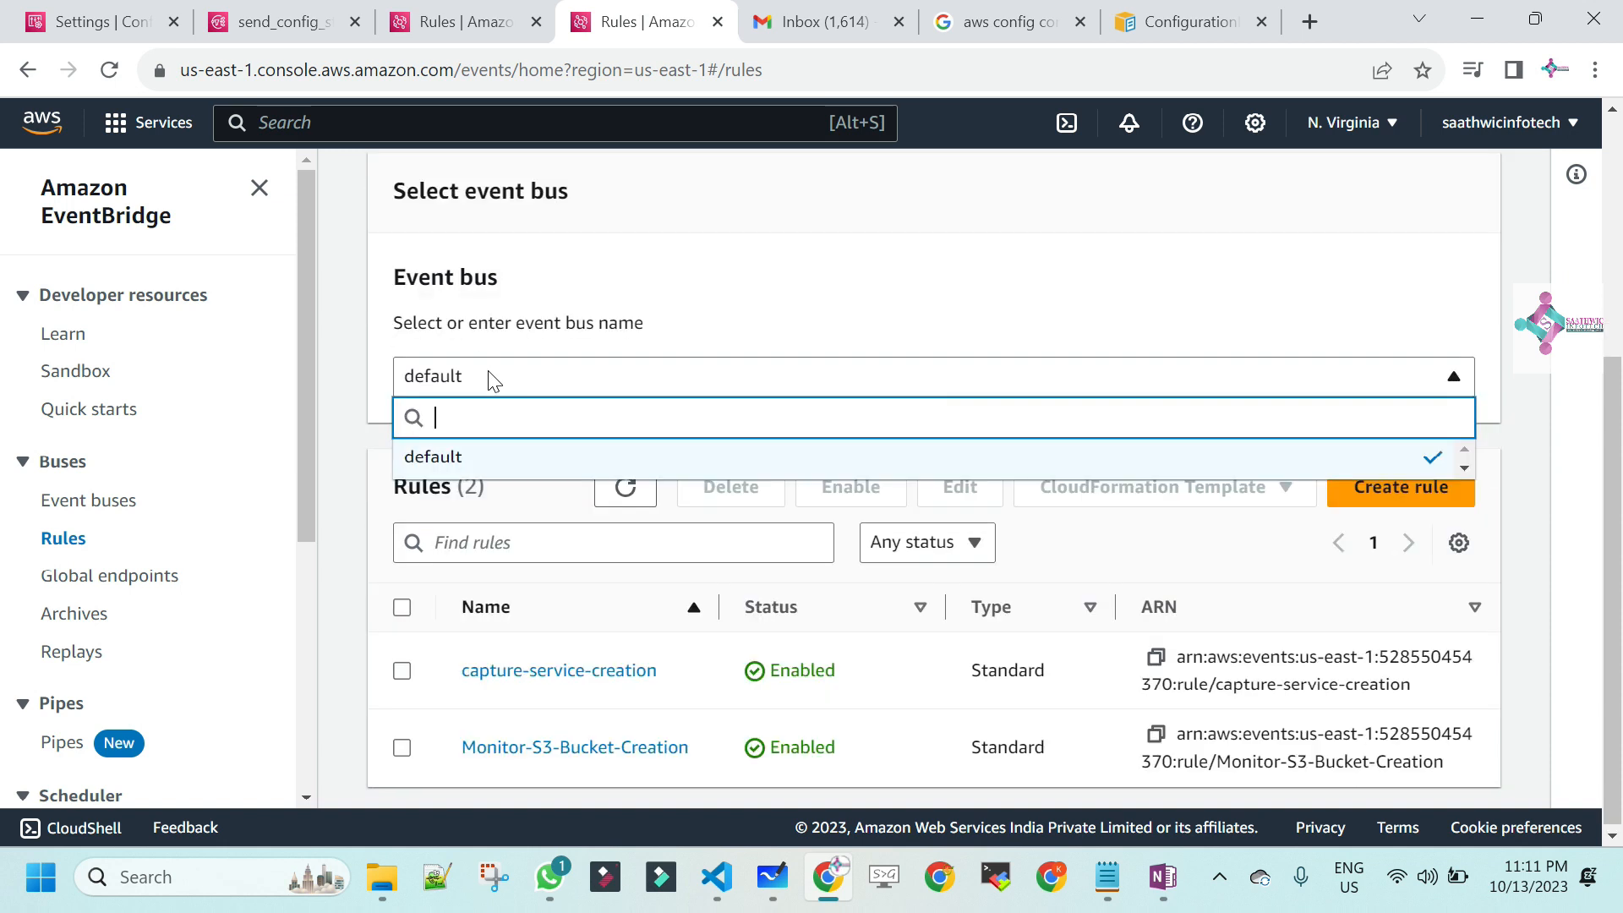
left_click(414, 123)
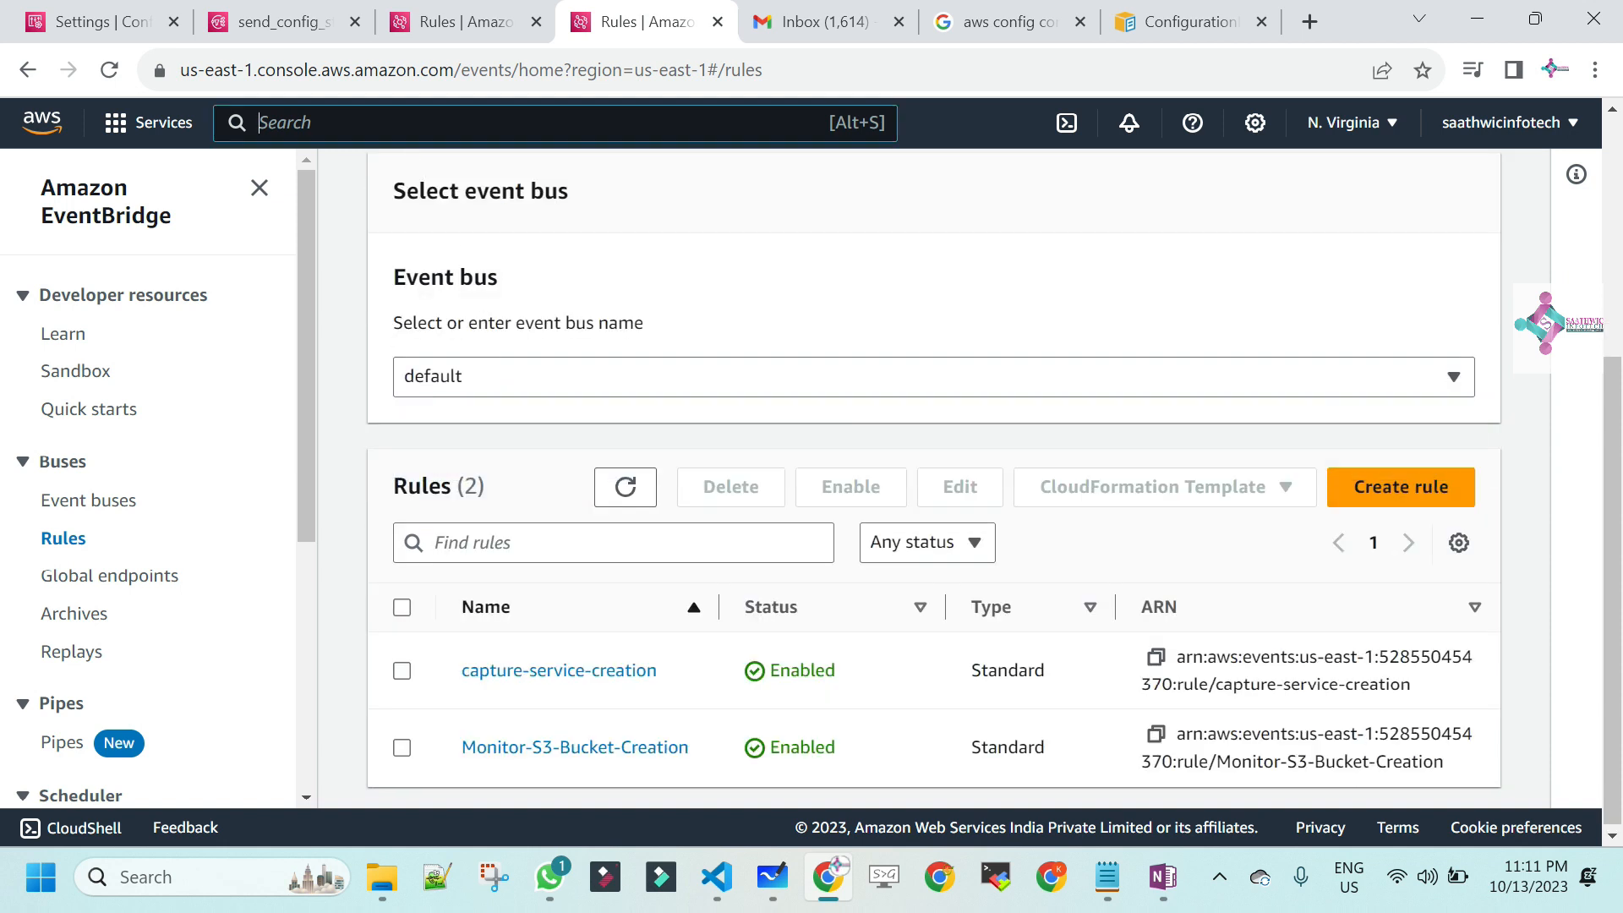
type("se")
key("BackSpace")
type("3")
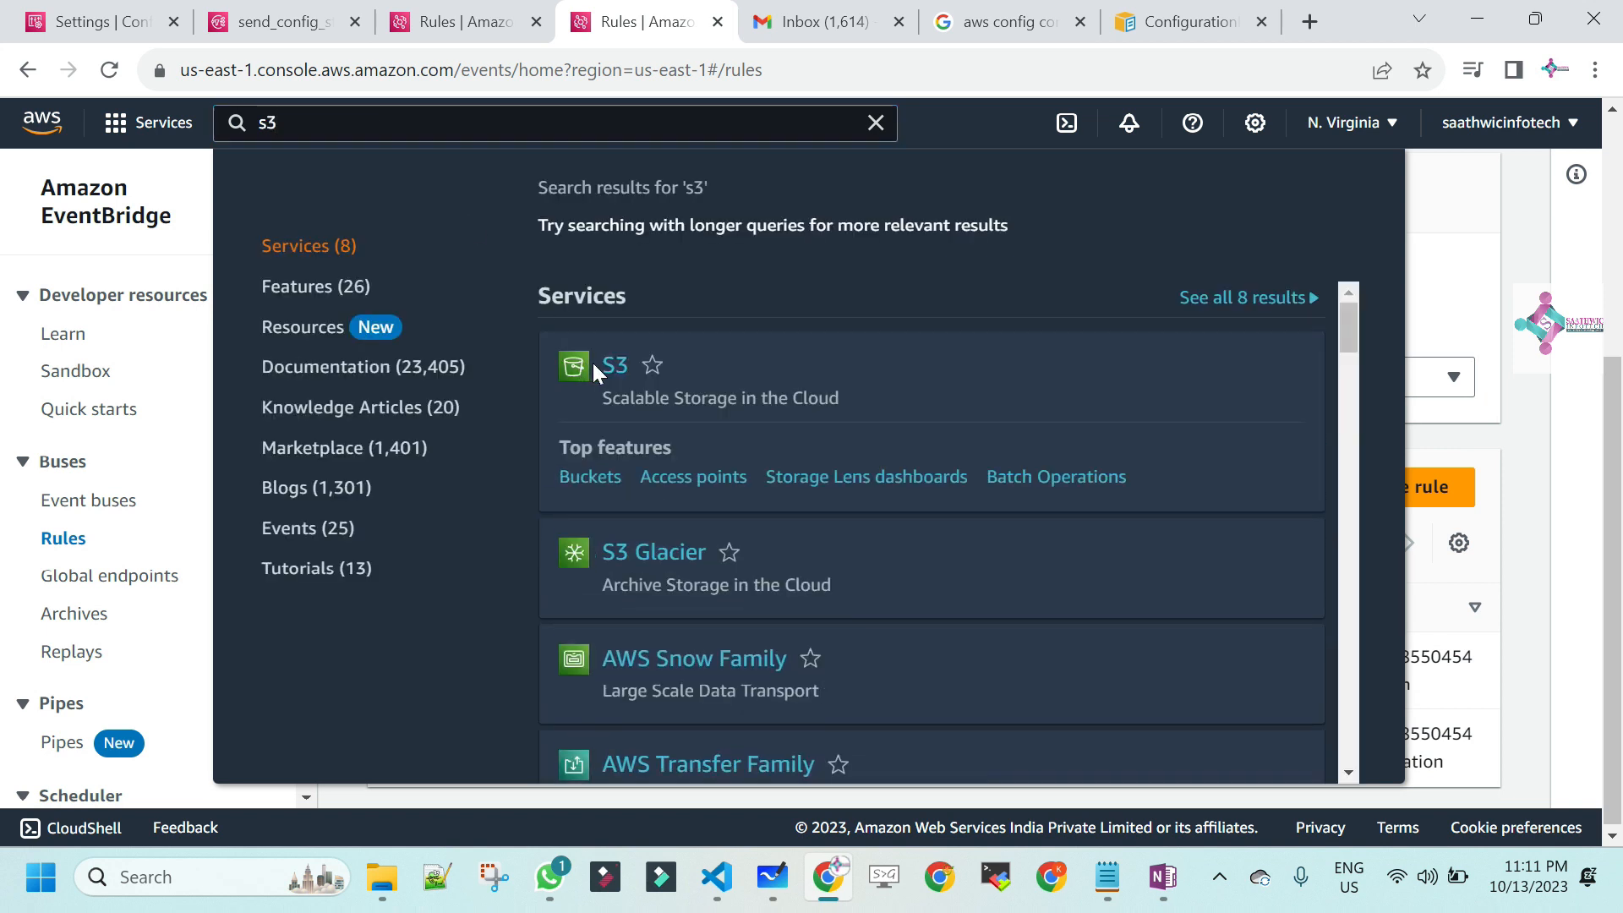
left_click(615, 371)
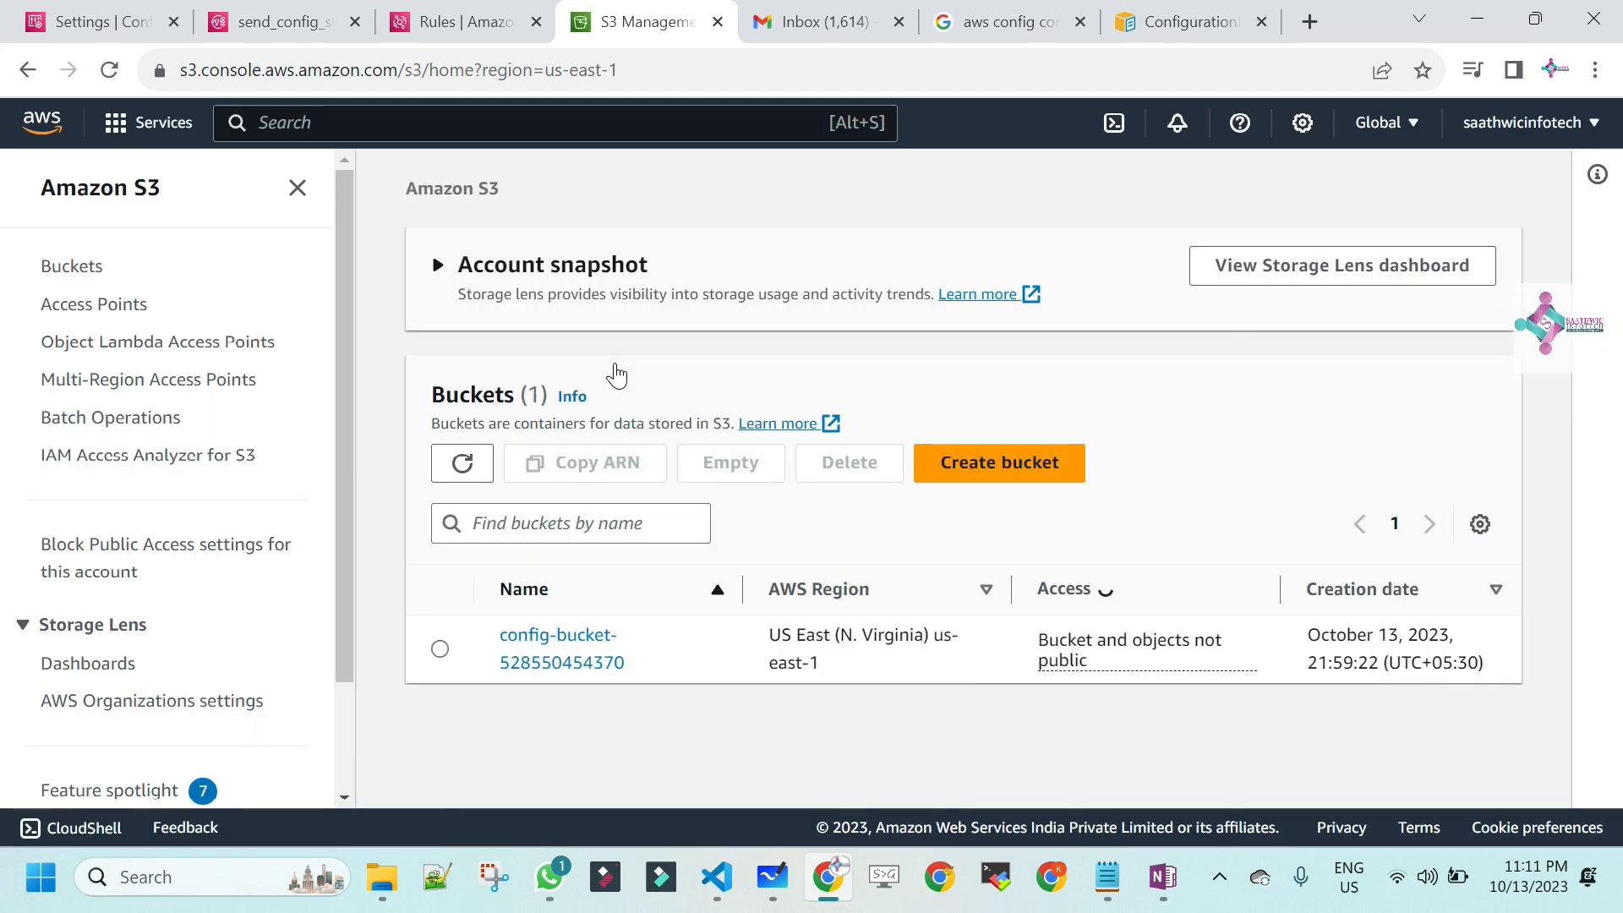
- Create an S3 bucket named test-event-saathwic with the default settings and open its page
left_click(972, 464)
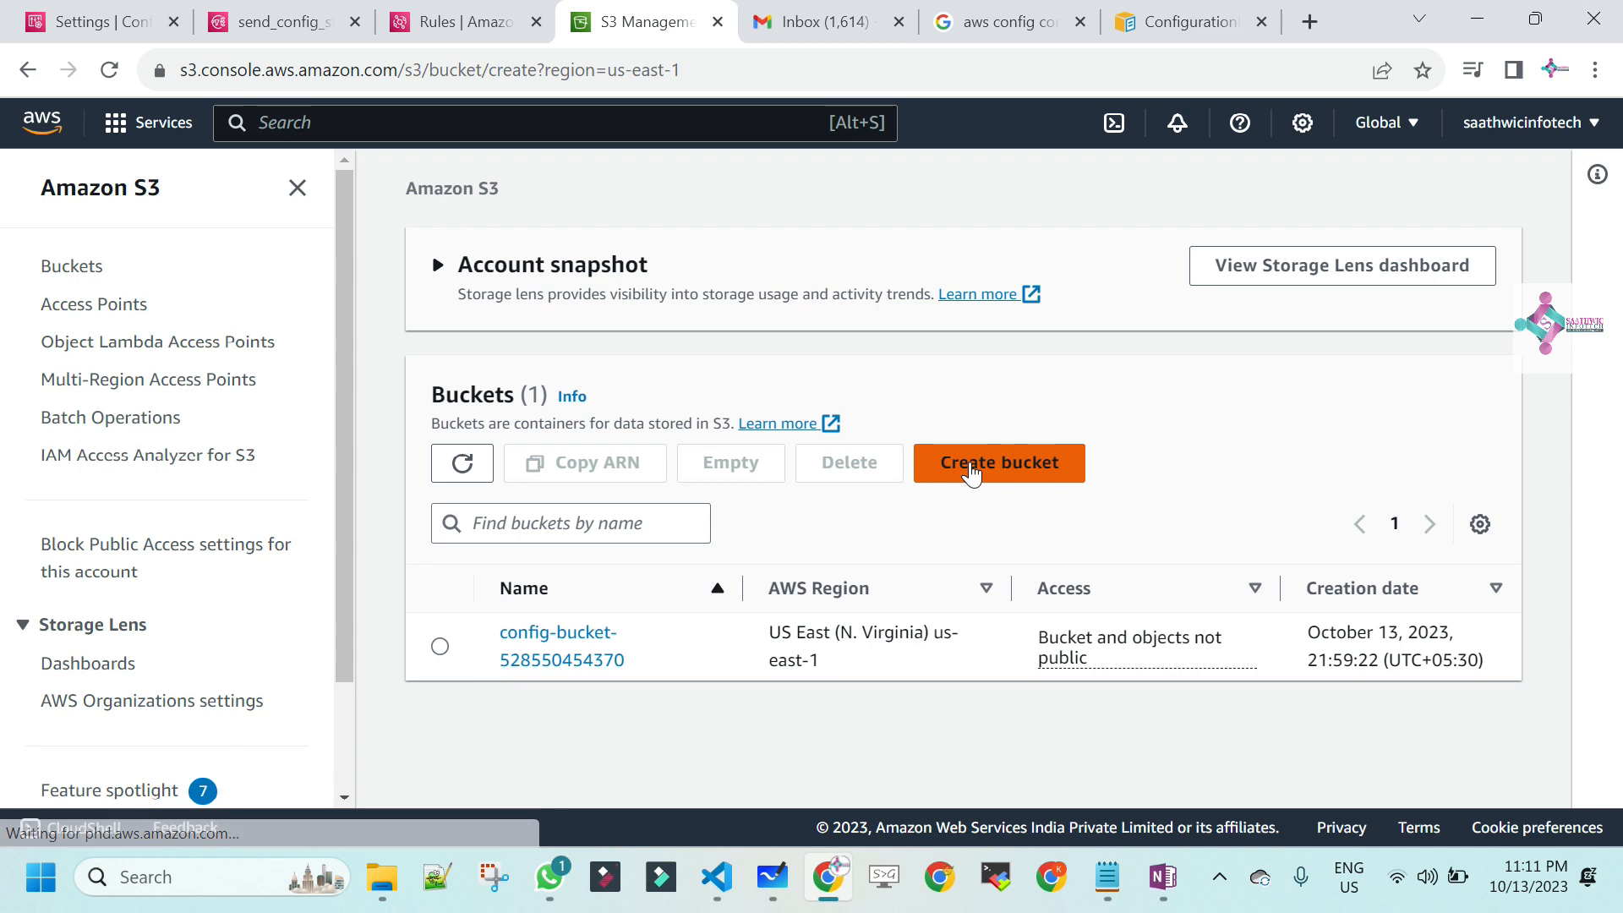
type("test")
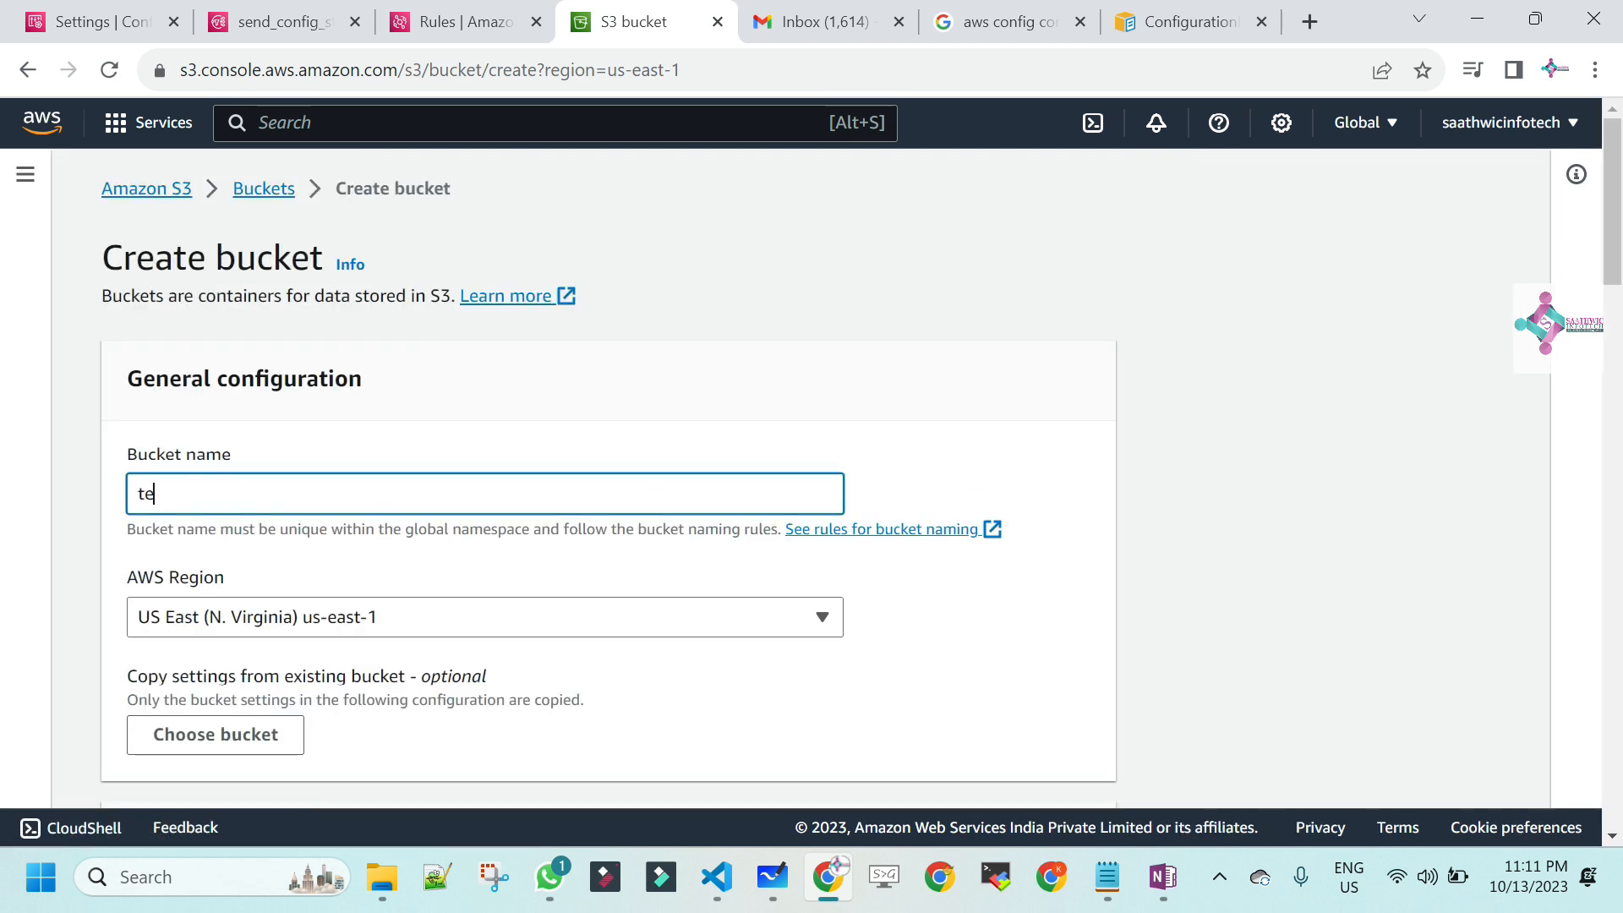
type("ent-saathw")
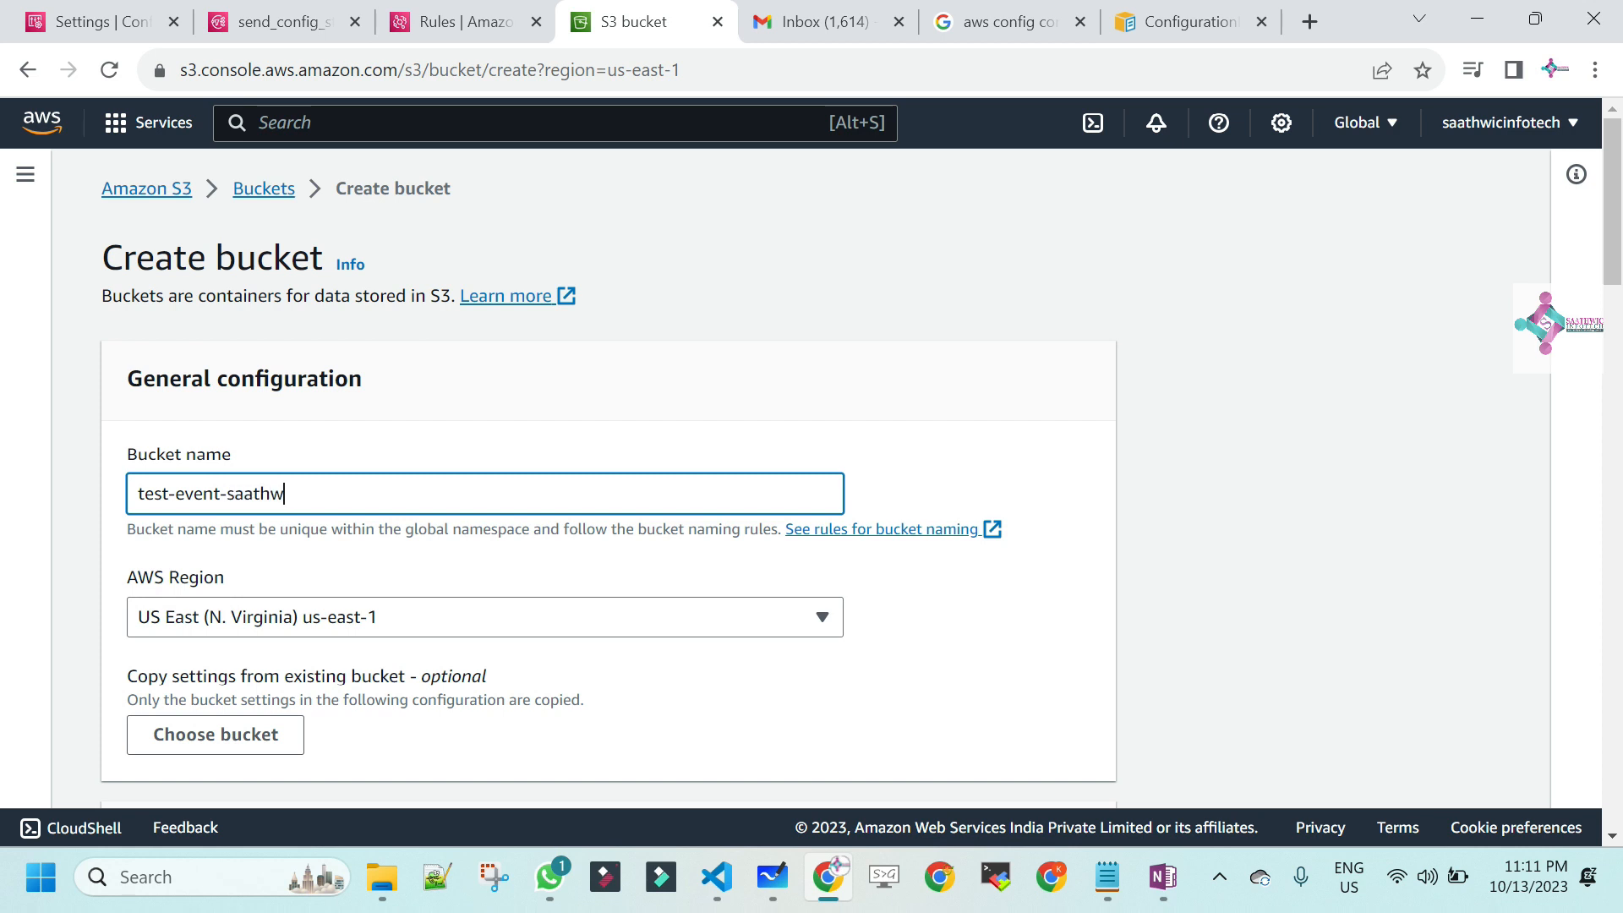
type("ic")
scroll(1611, 270, "down", 1)
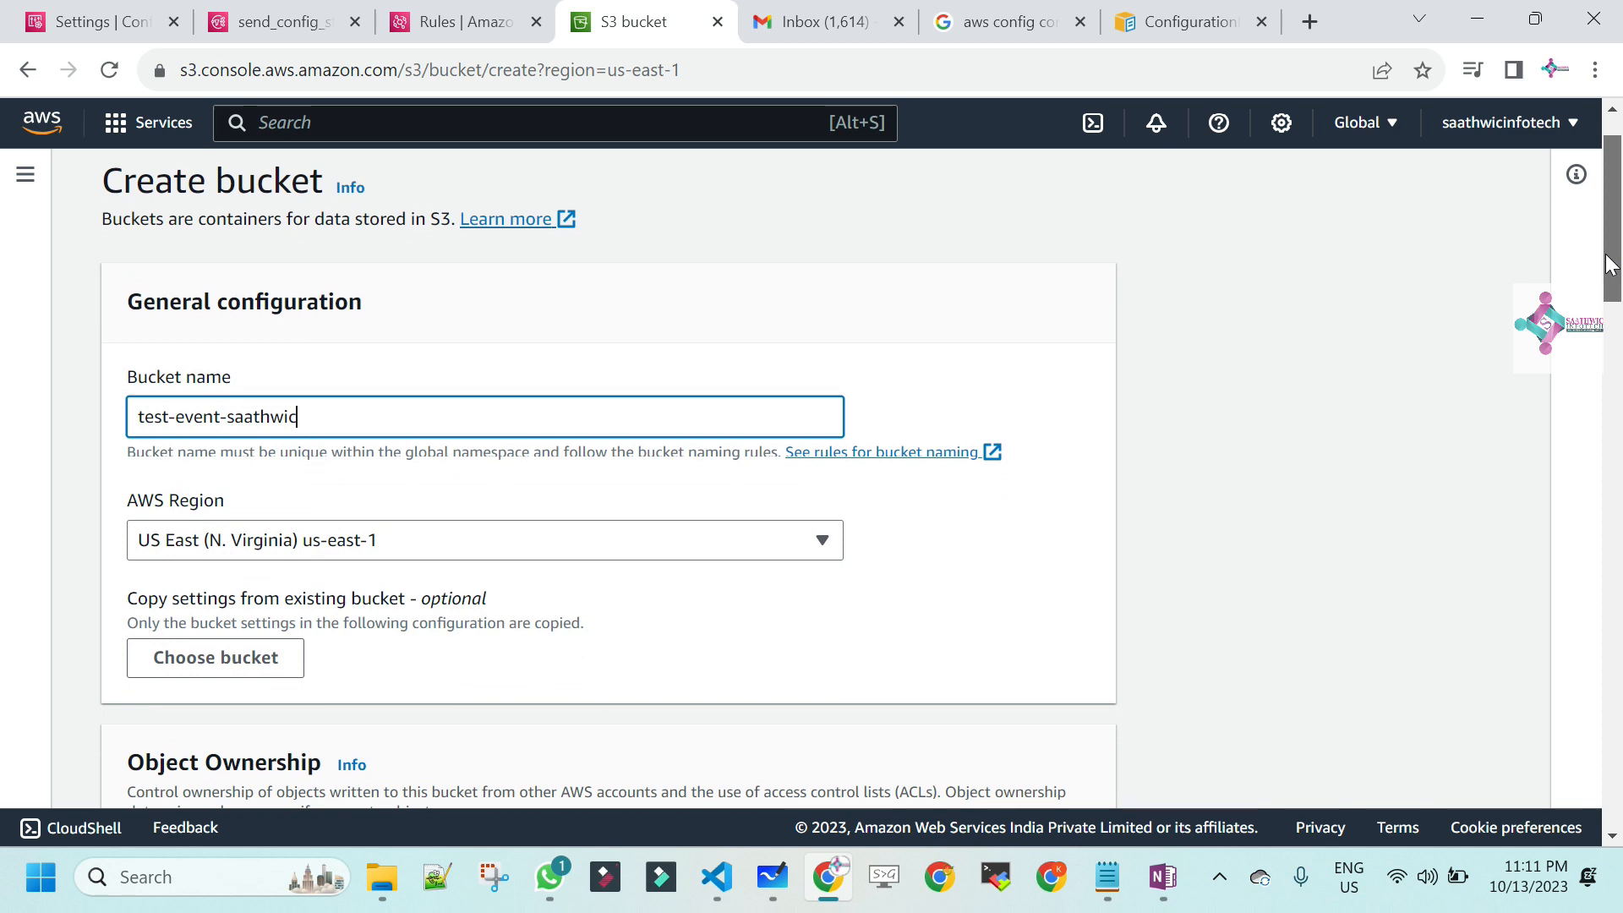
mouse_move(1613, 290)
left_mouse_down()
mouse_move(1621, 453)
mouse_move(1621, 279)
left_mouse_up()
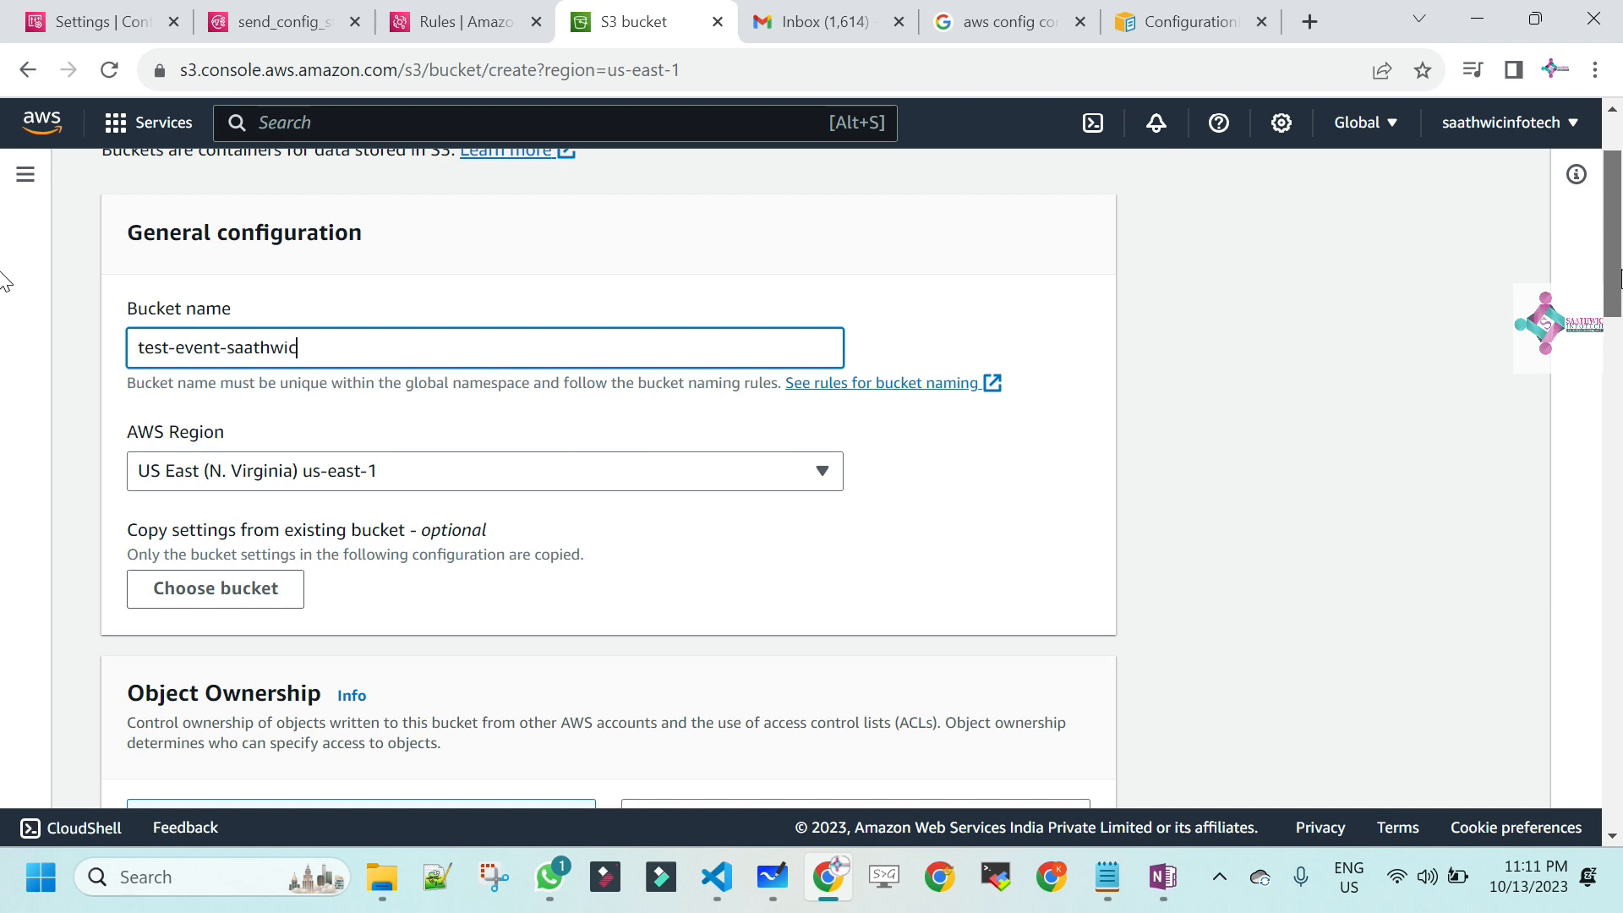
left_click_drag(1622, 279, 1622, 799)
left_click(1035, 764)
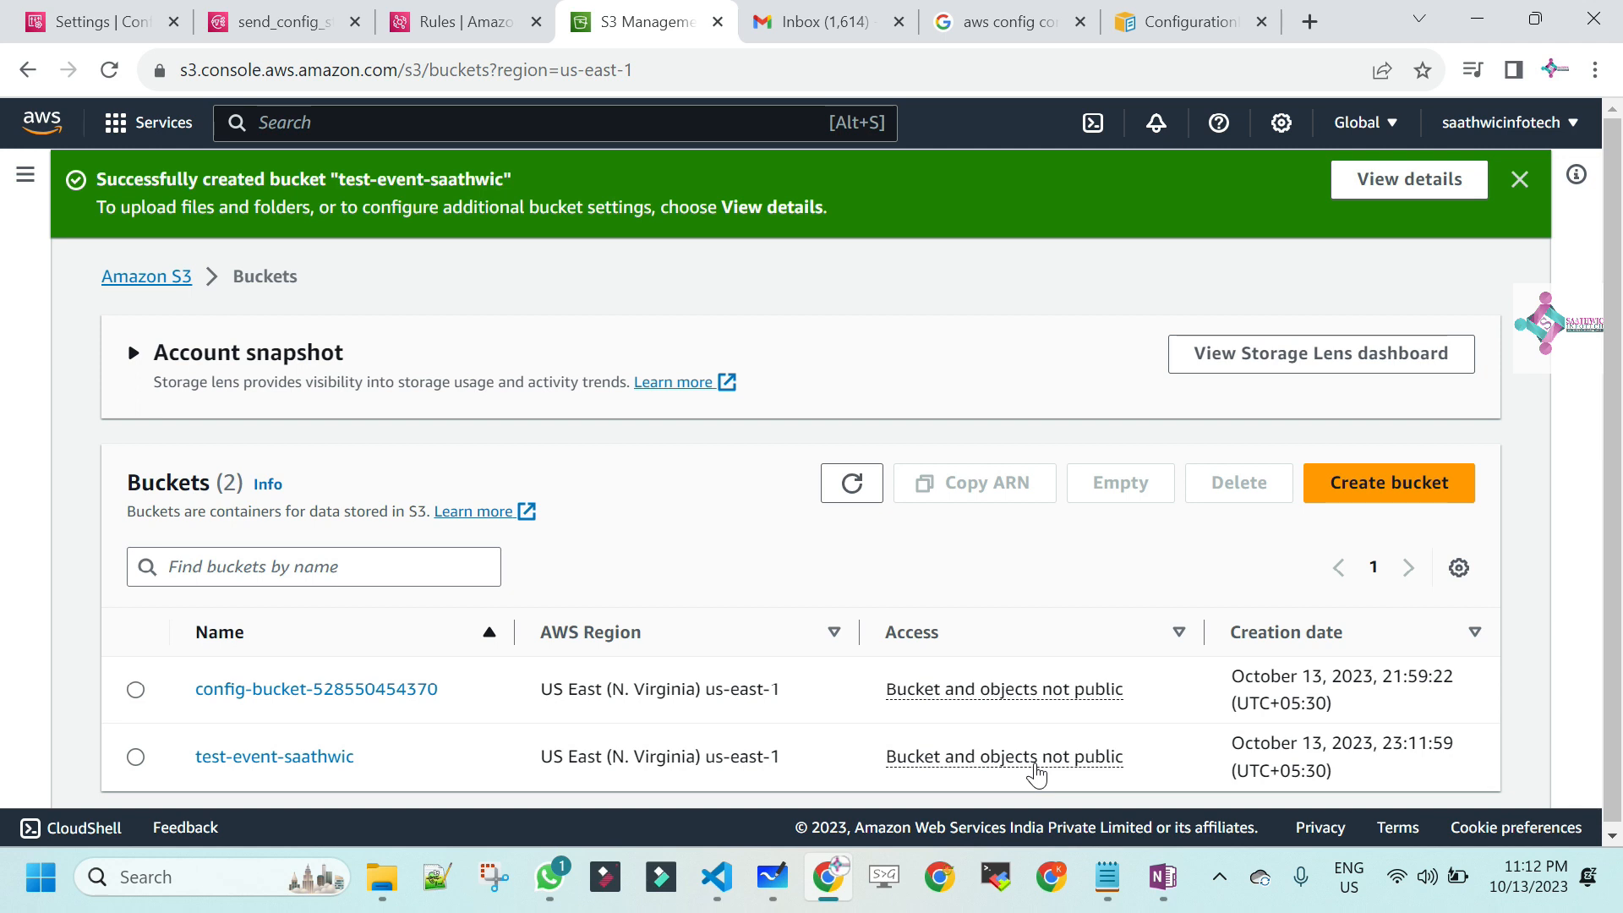
left_click(252, 759)
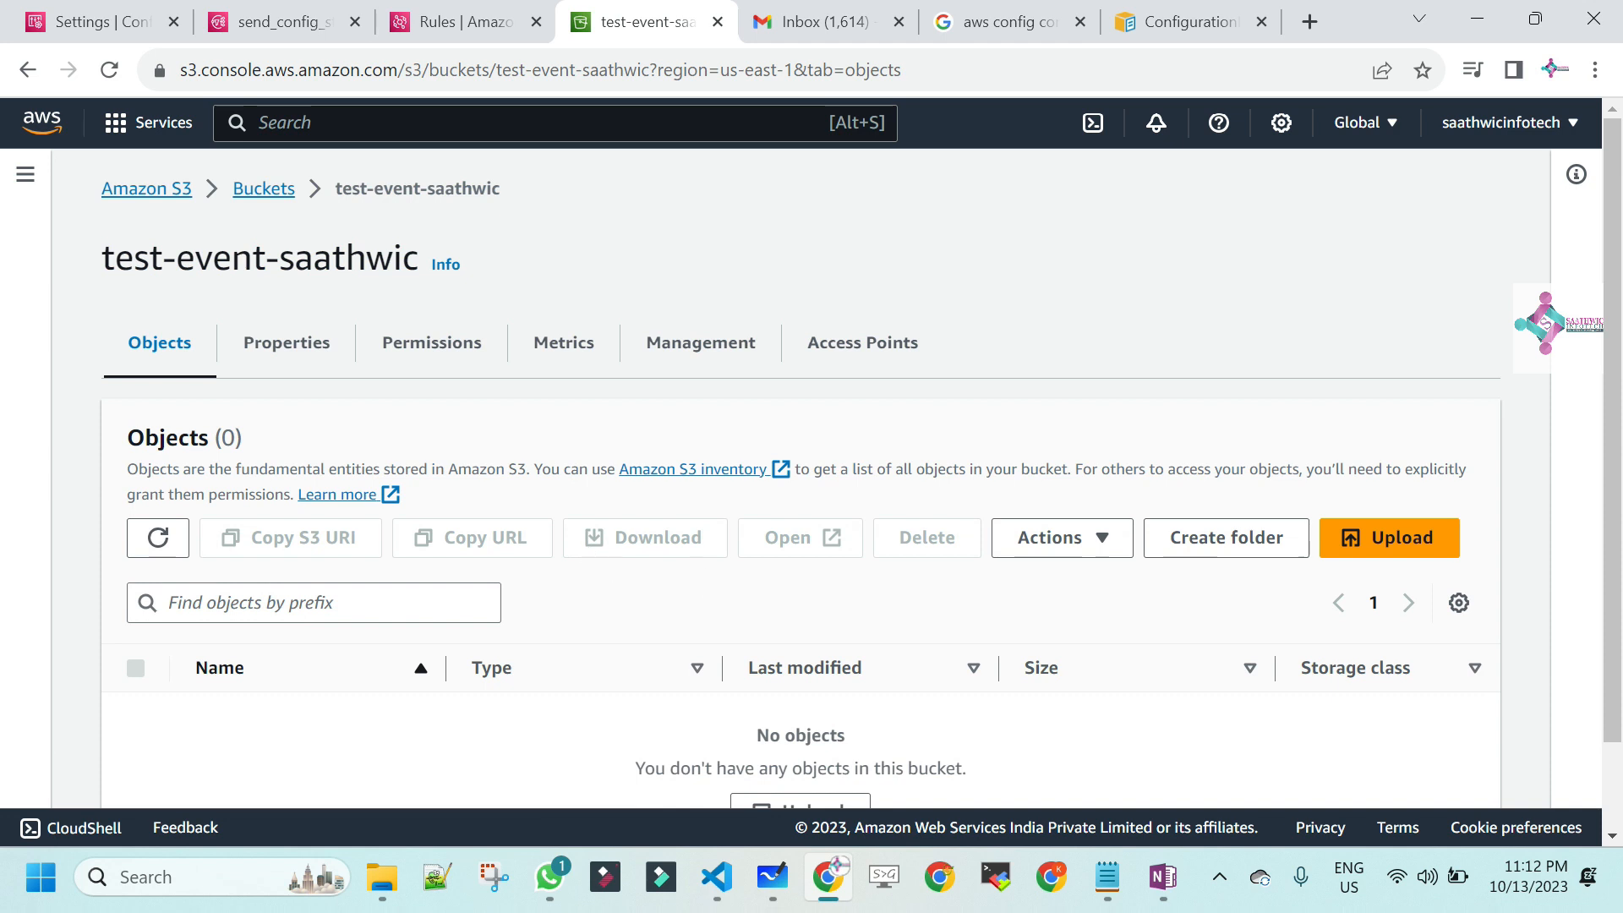
- Refresh the Gmail inbox repeatedly to check for a notification about the new bucket
left_click(819, 19)
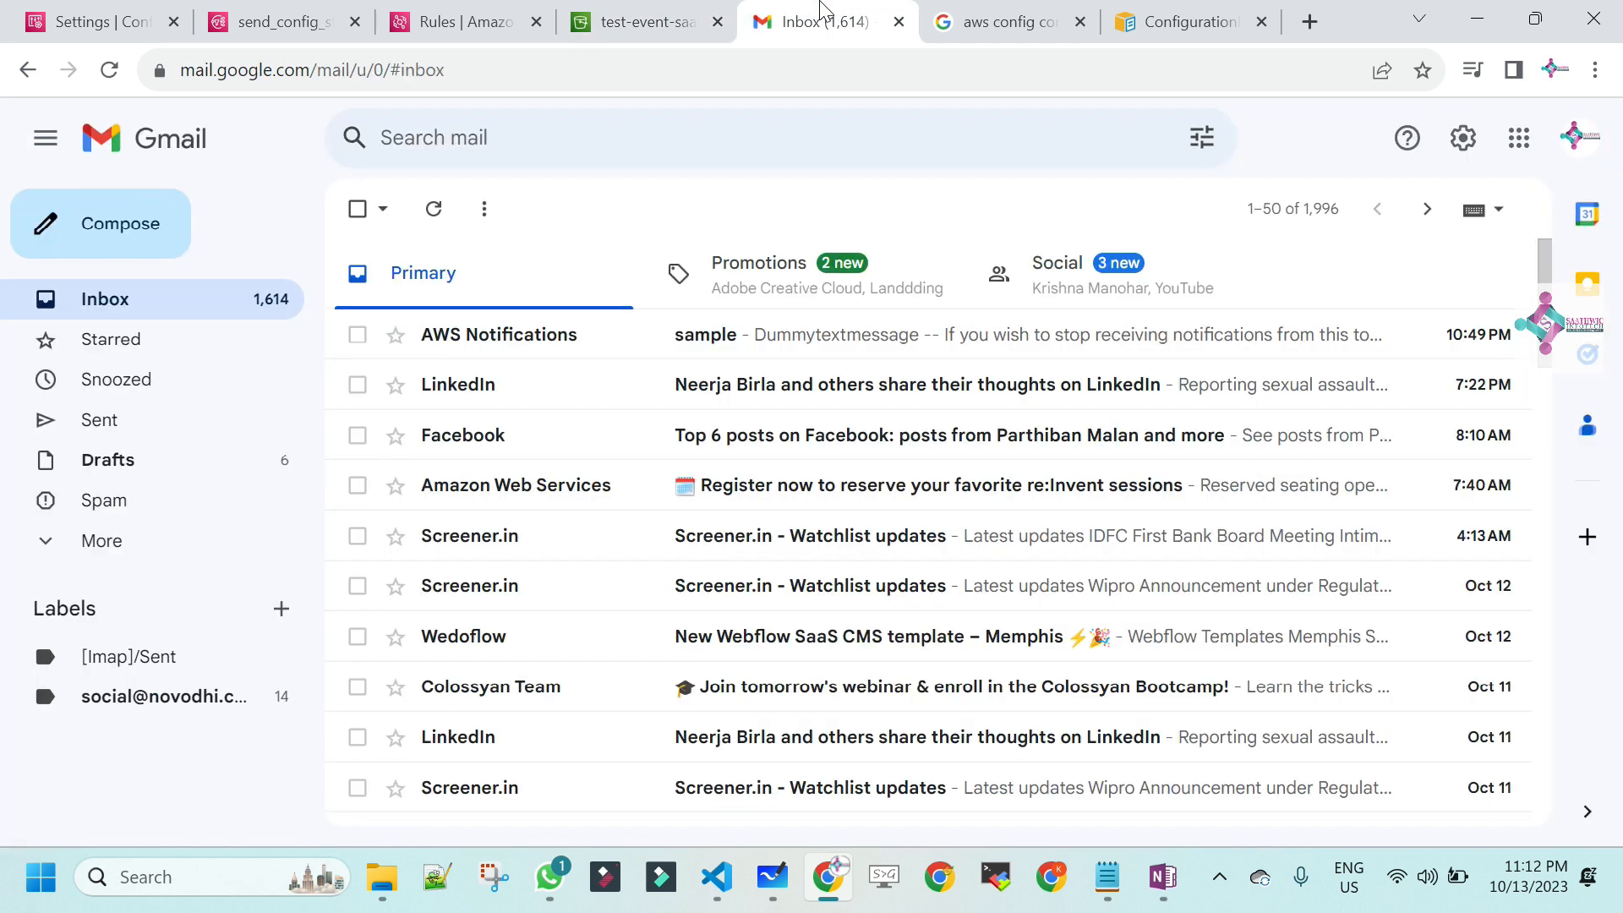
left_click(434, 210)
left_click(446, 218)
left_click(446, 218)
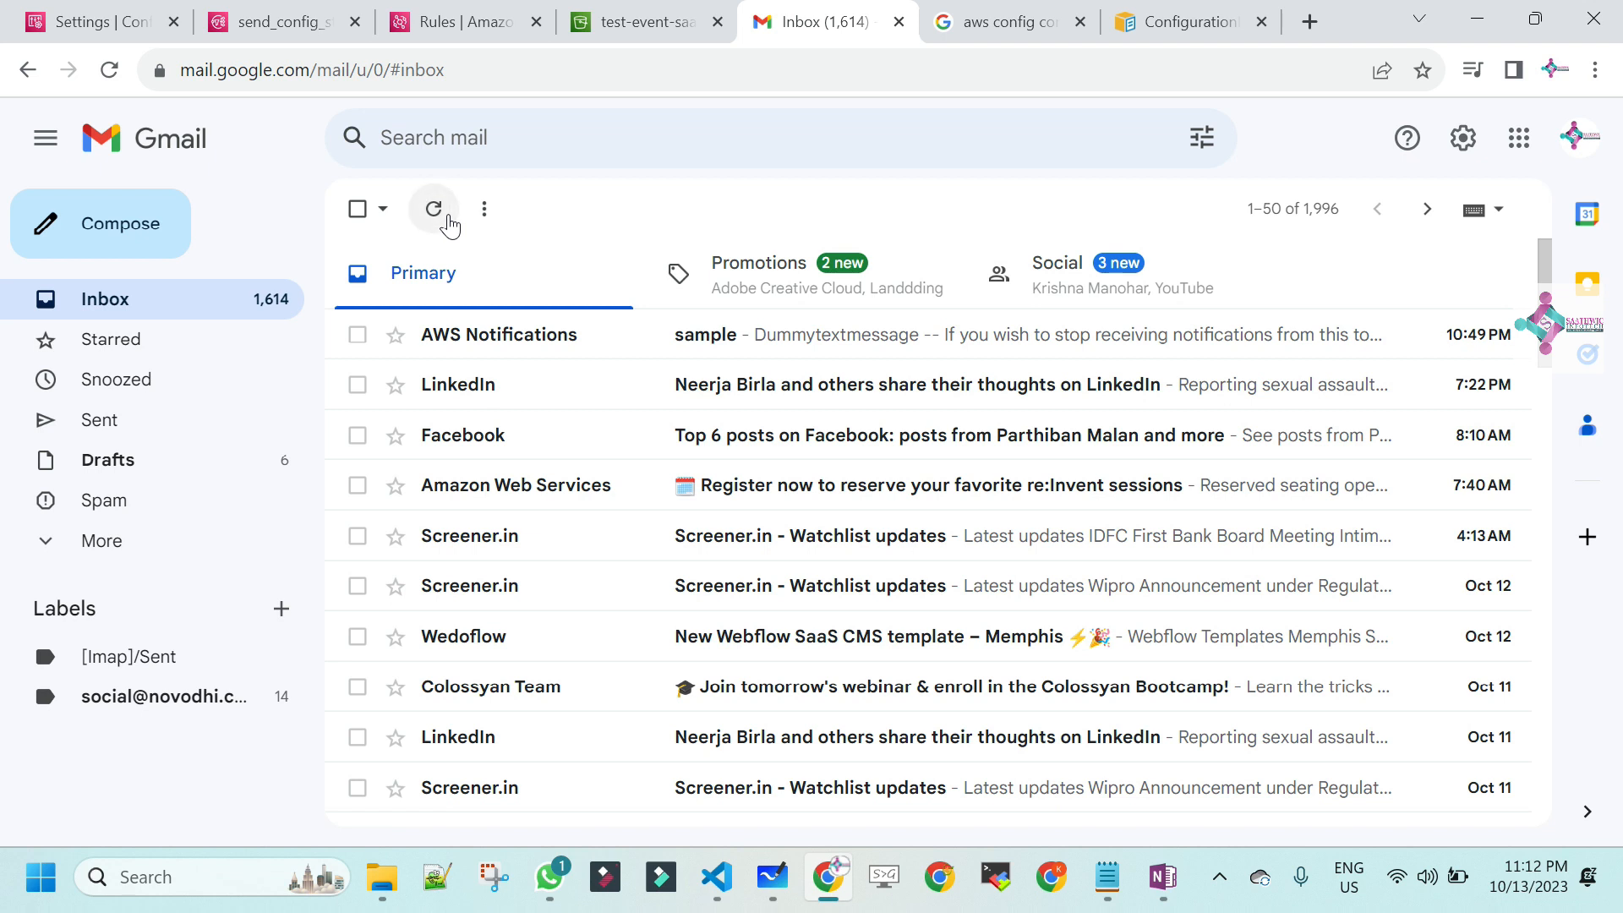
left_click(447, 217)
left_click(447, 217)
left_click(447, 218)
left_click(447, 218)
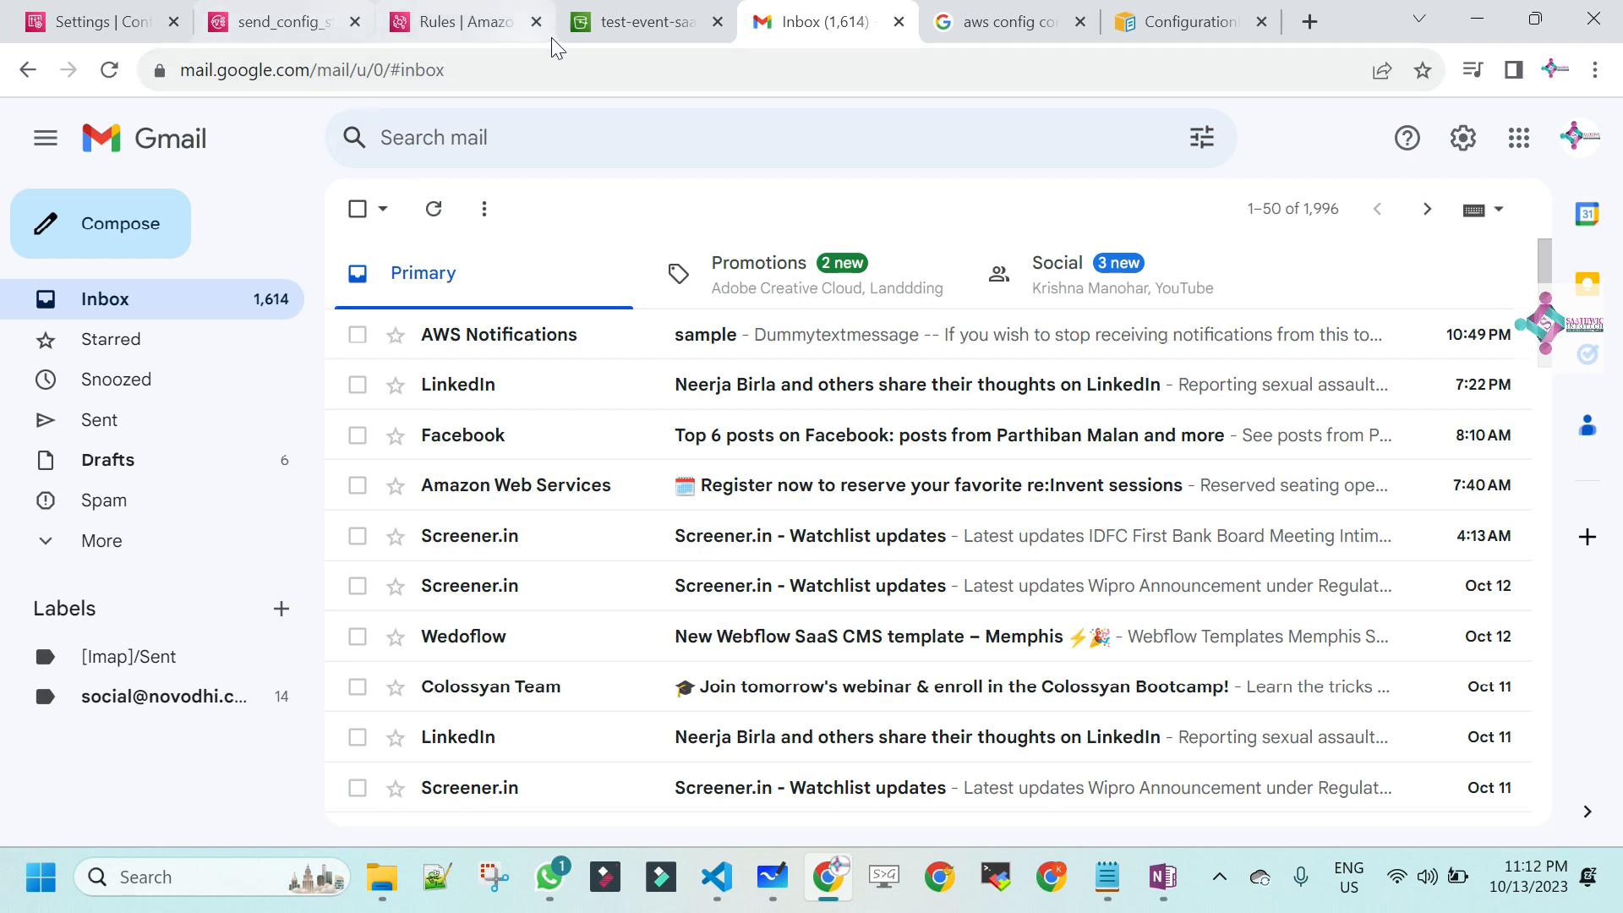
- Review the test-event-saathwic bucket, the EventBridge rules and the send_config_state_change_alert SNS topic
left_click(621, 30)
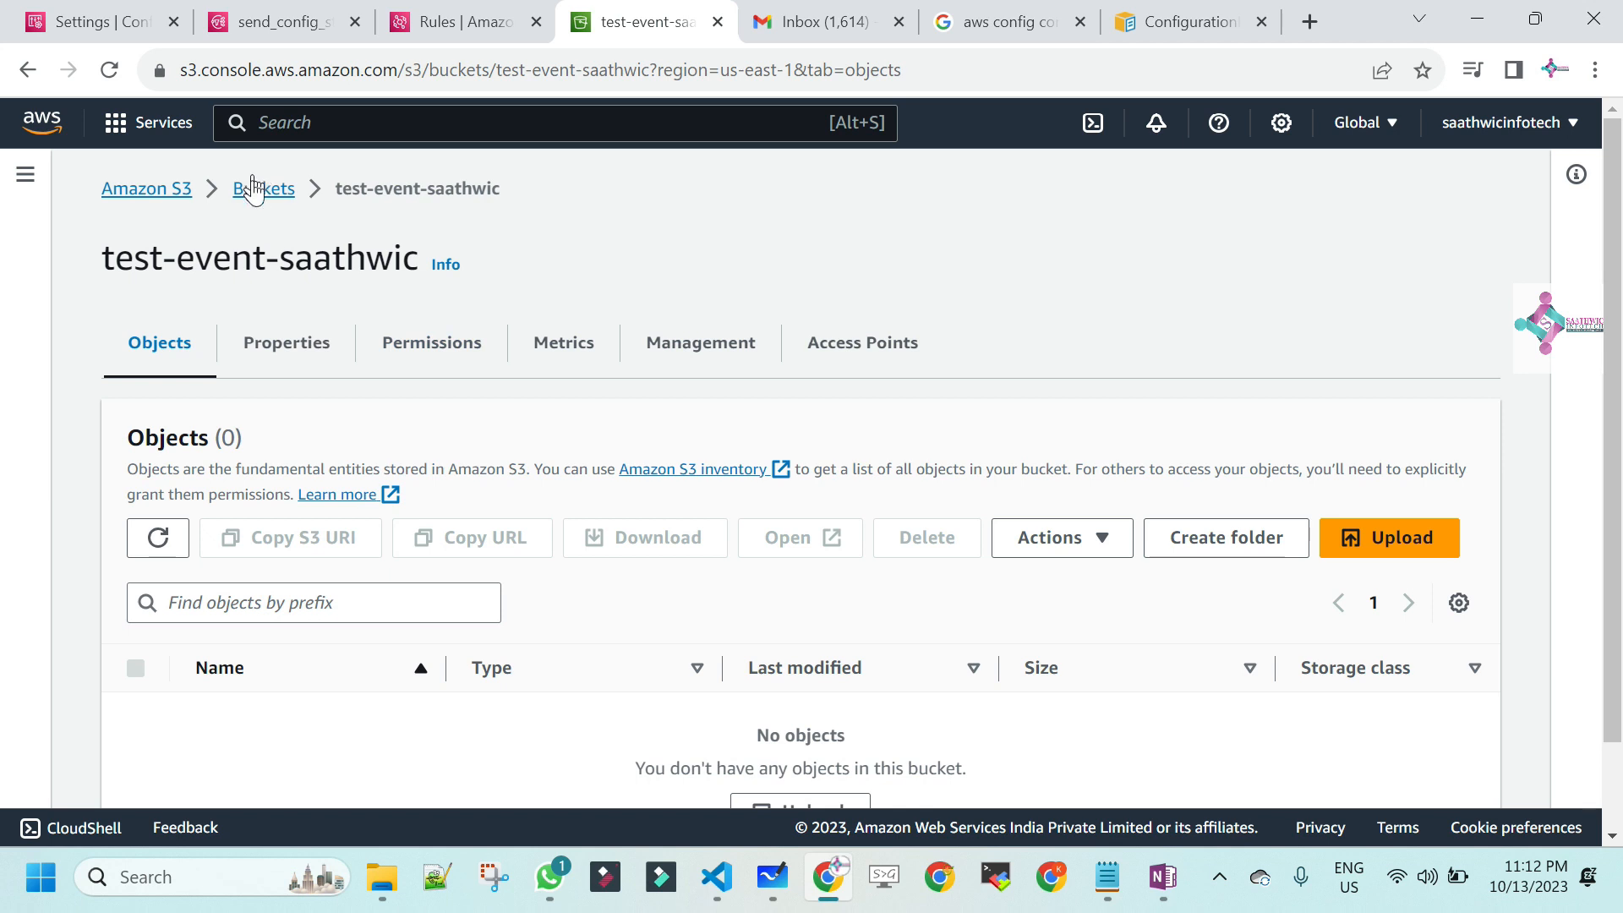
left_click(439, 23)
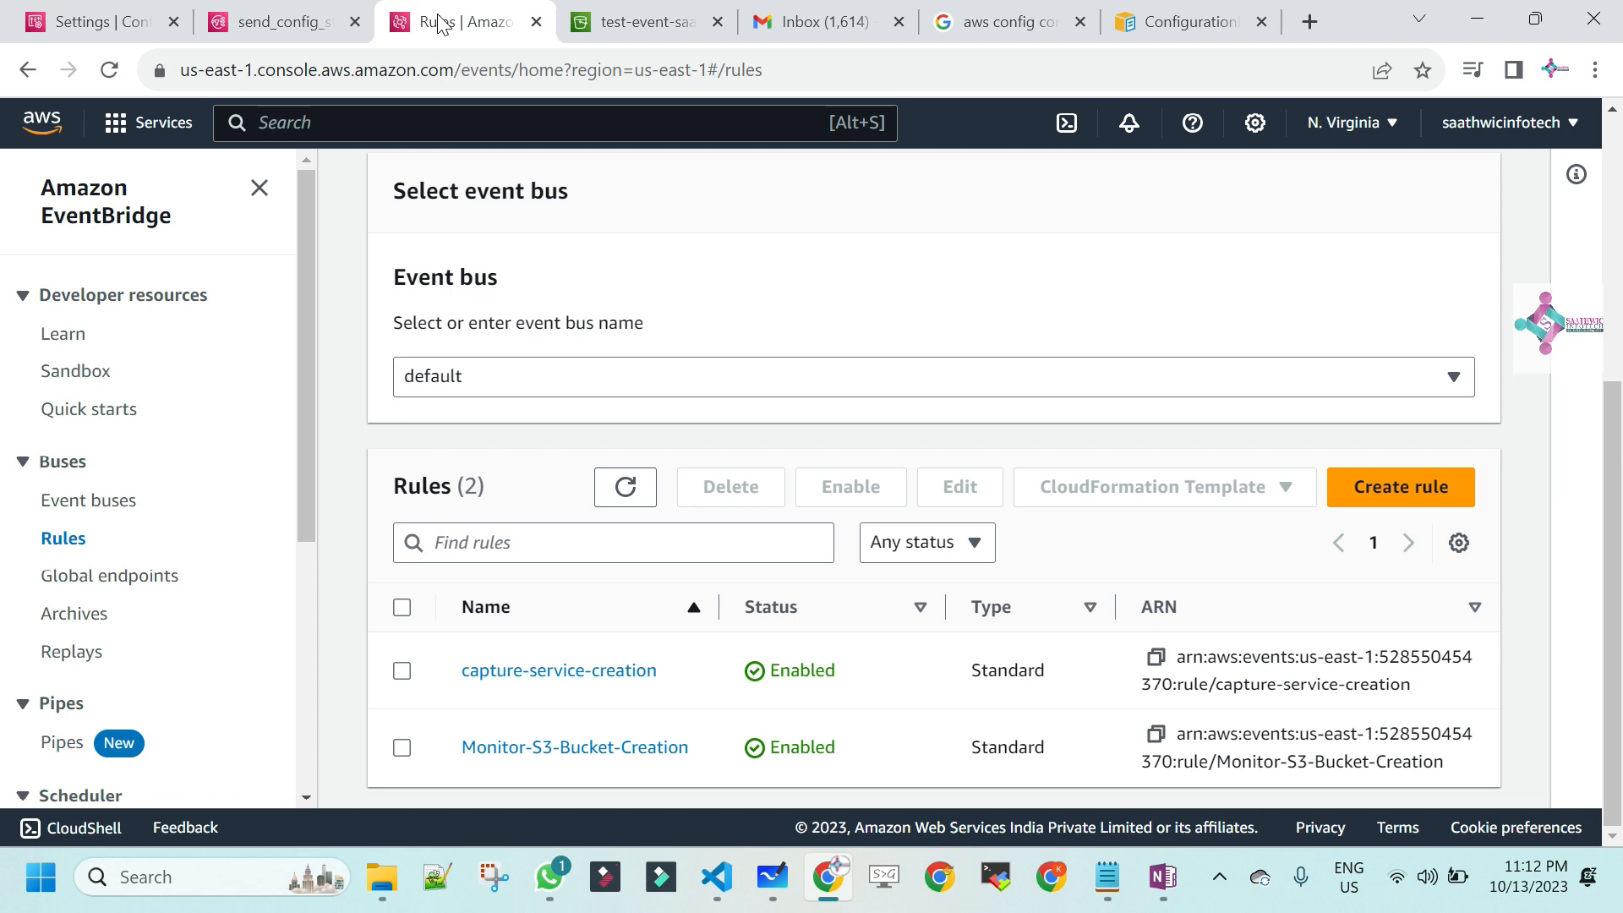
left_click(298, 33)
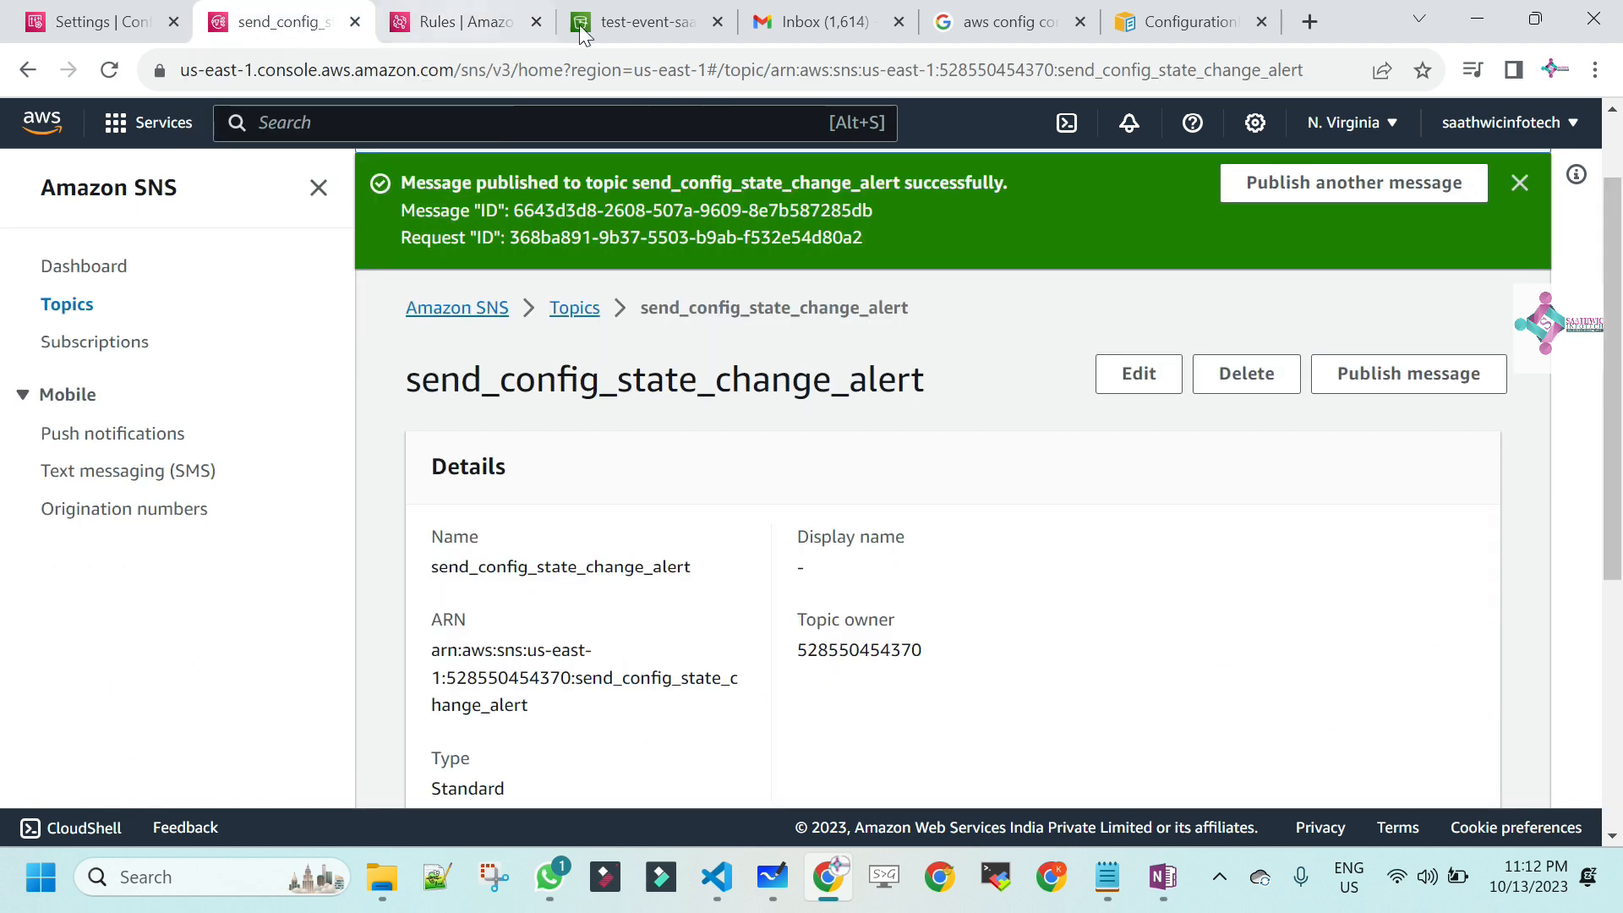
- Open the newest AWS Notification Message e-mail in Gmail and copy its whole JSON body
left_click(816, 15)
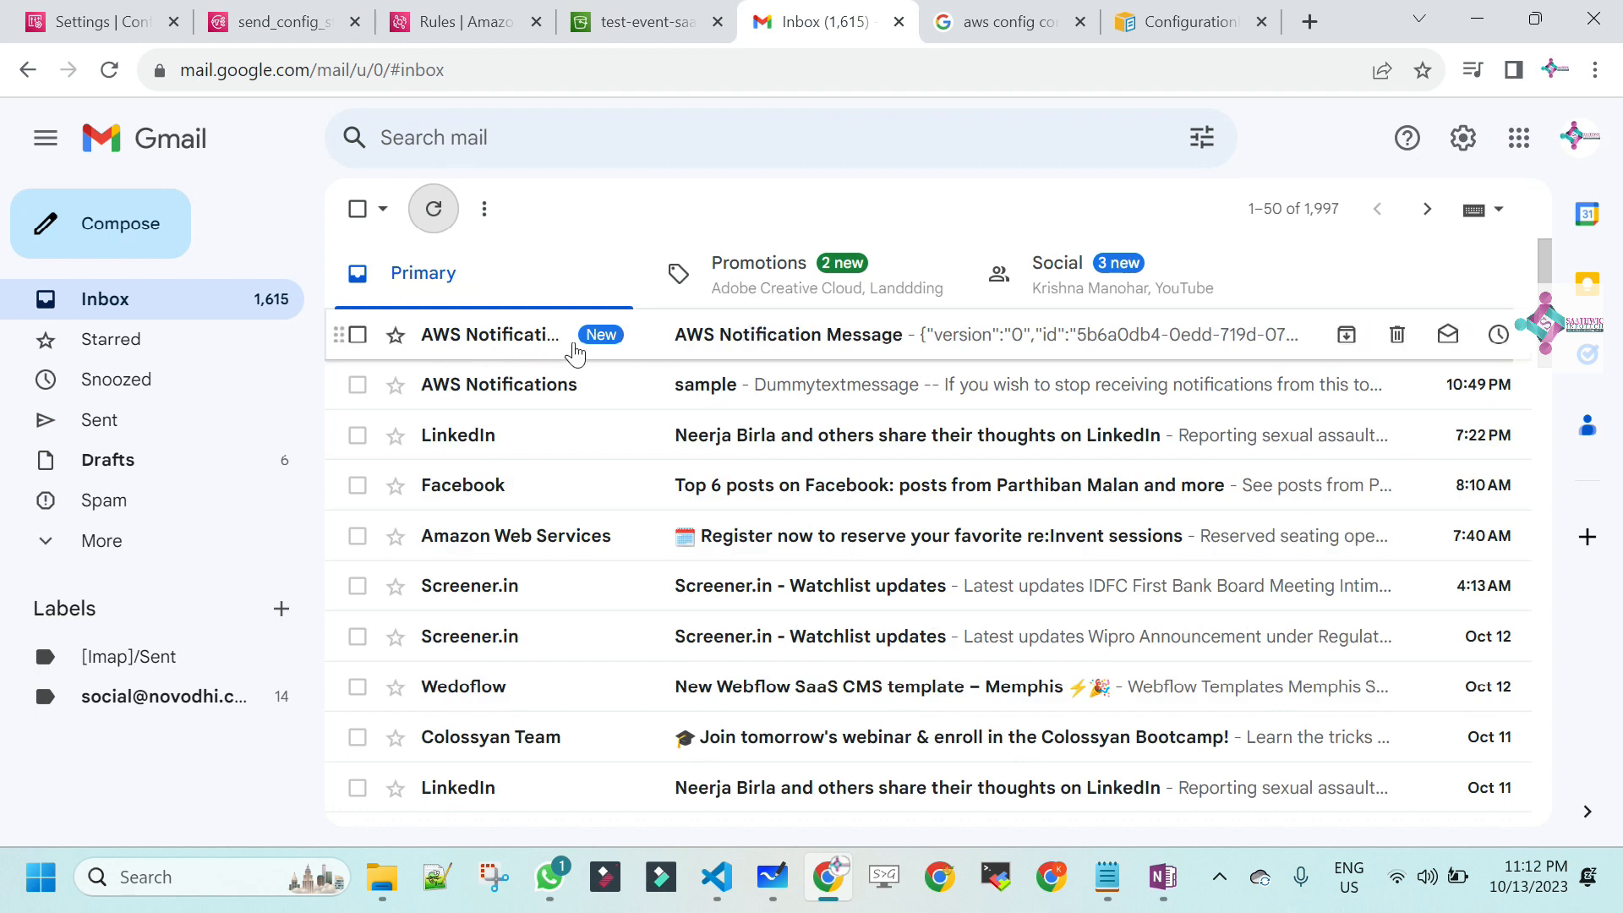
left_click(810, 336)
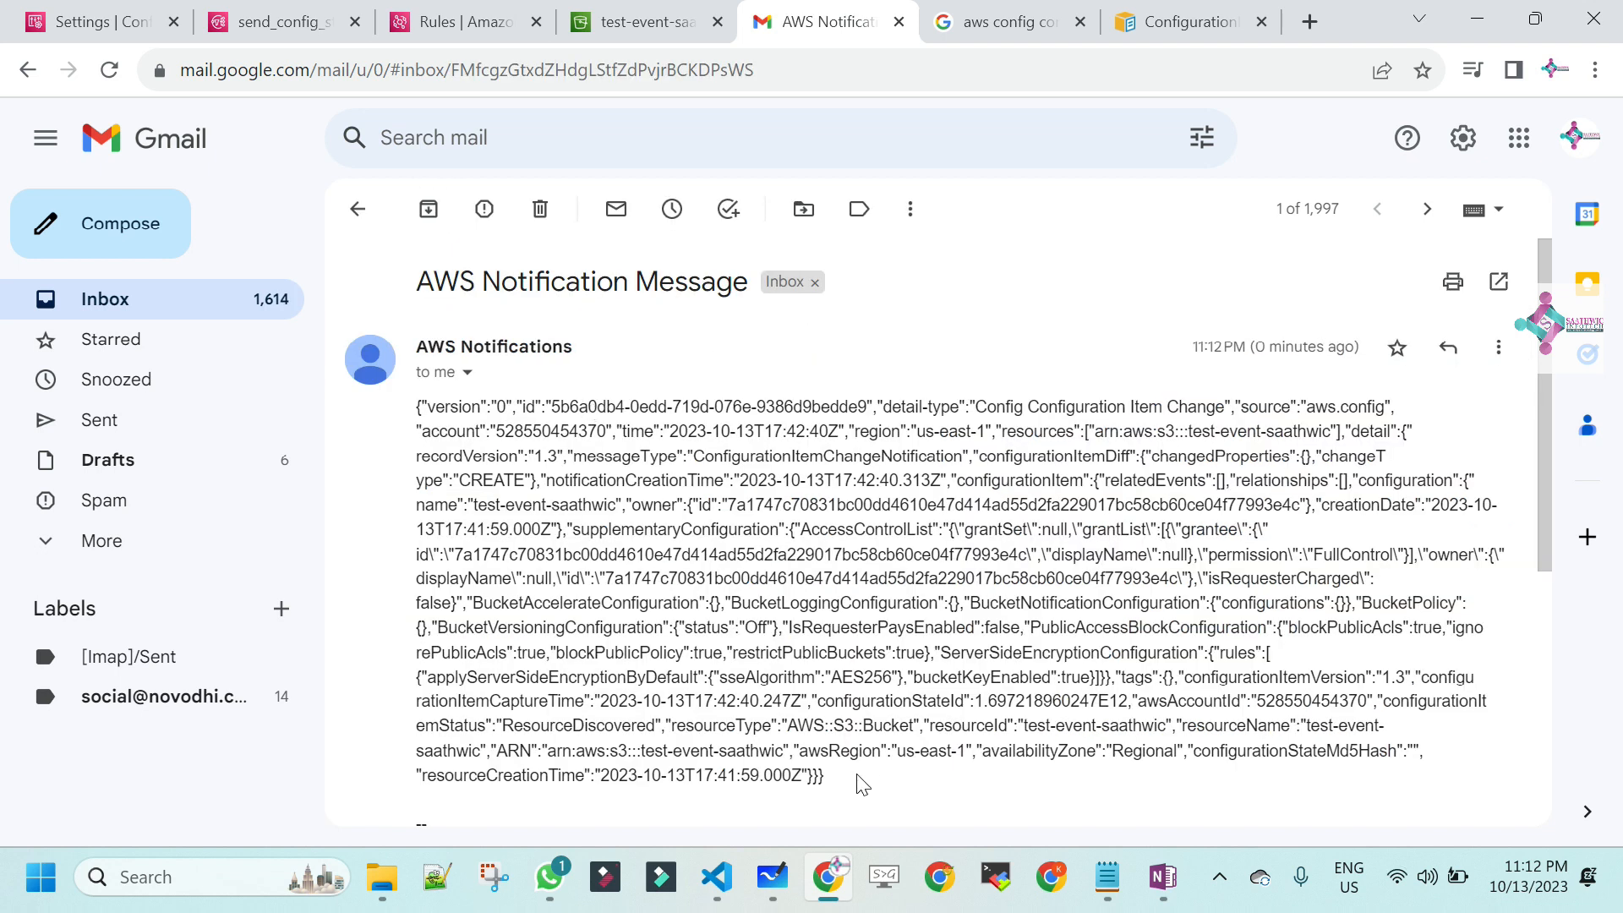
left_click_drag(827, 777, 869, 779)
left_click(412, 421)
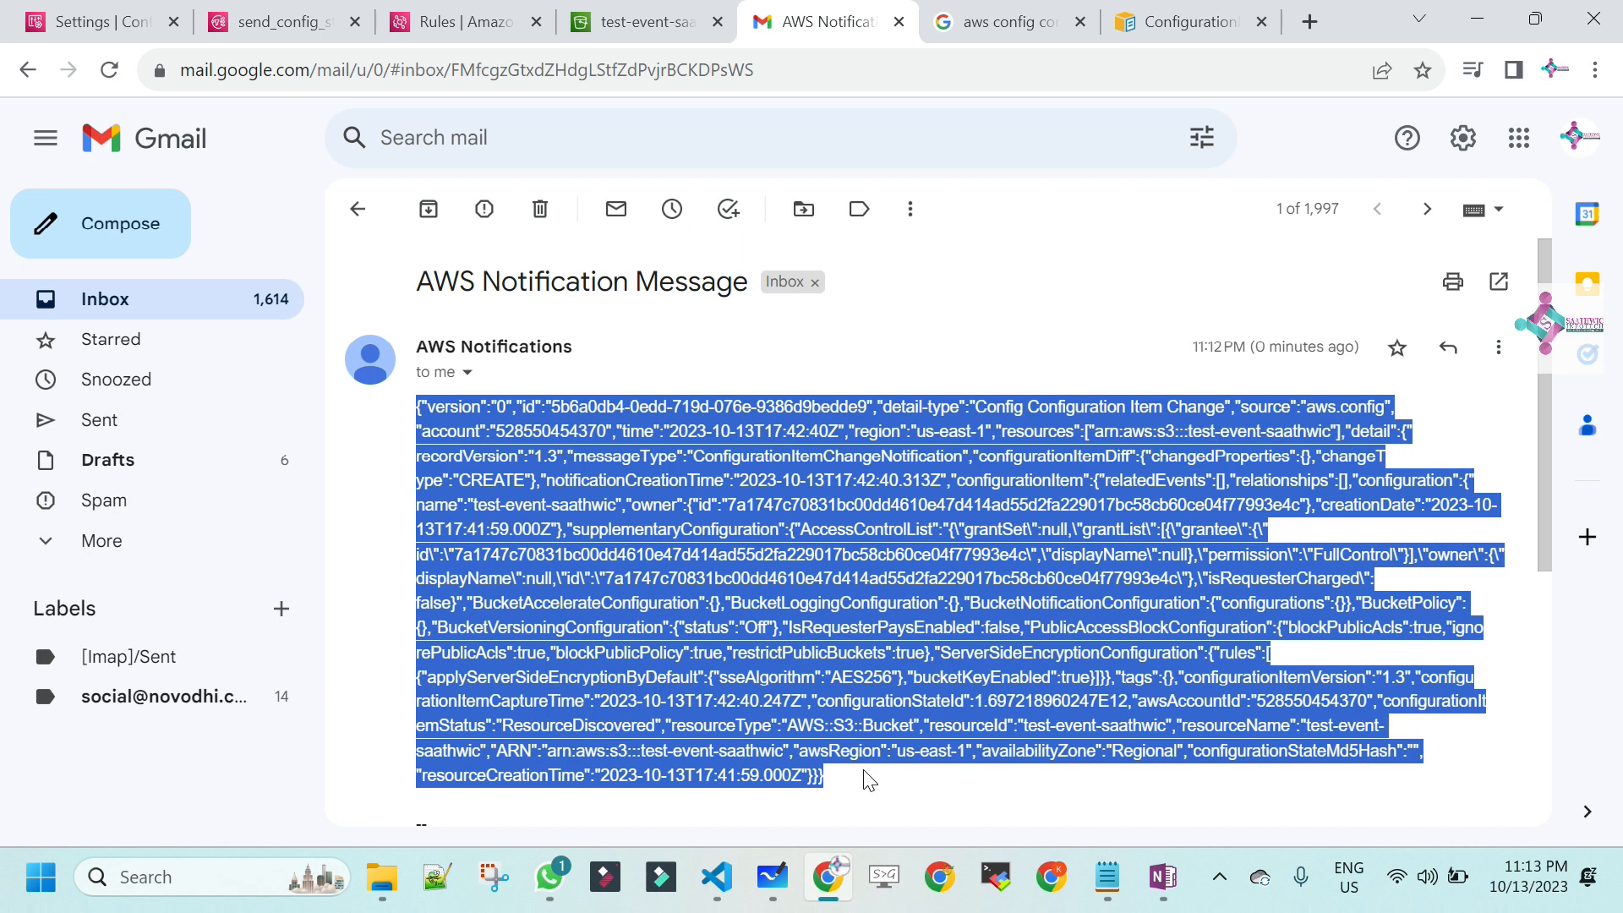
- In VS Code, replace the entire contents of sample.json with the copied notification JSON and format the document
left_click(716, 877)
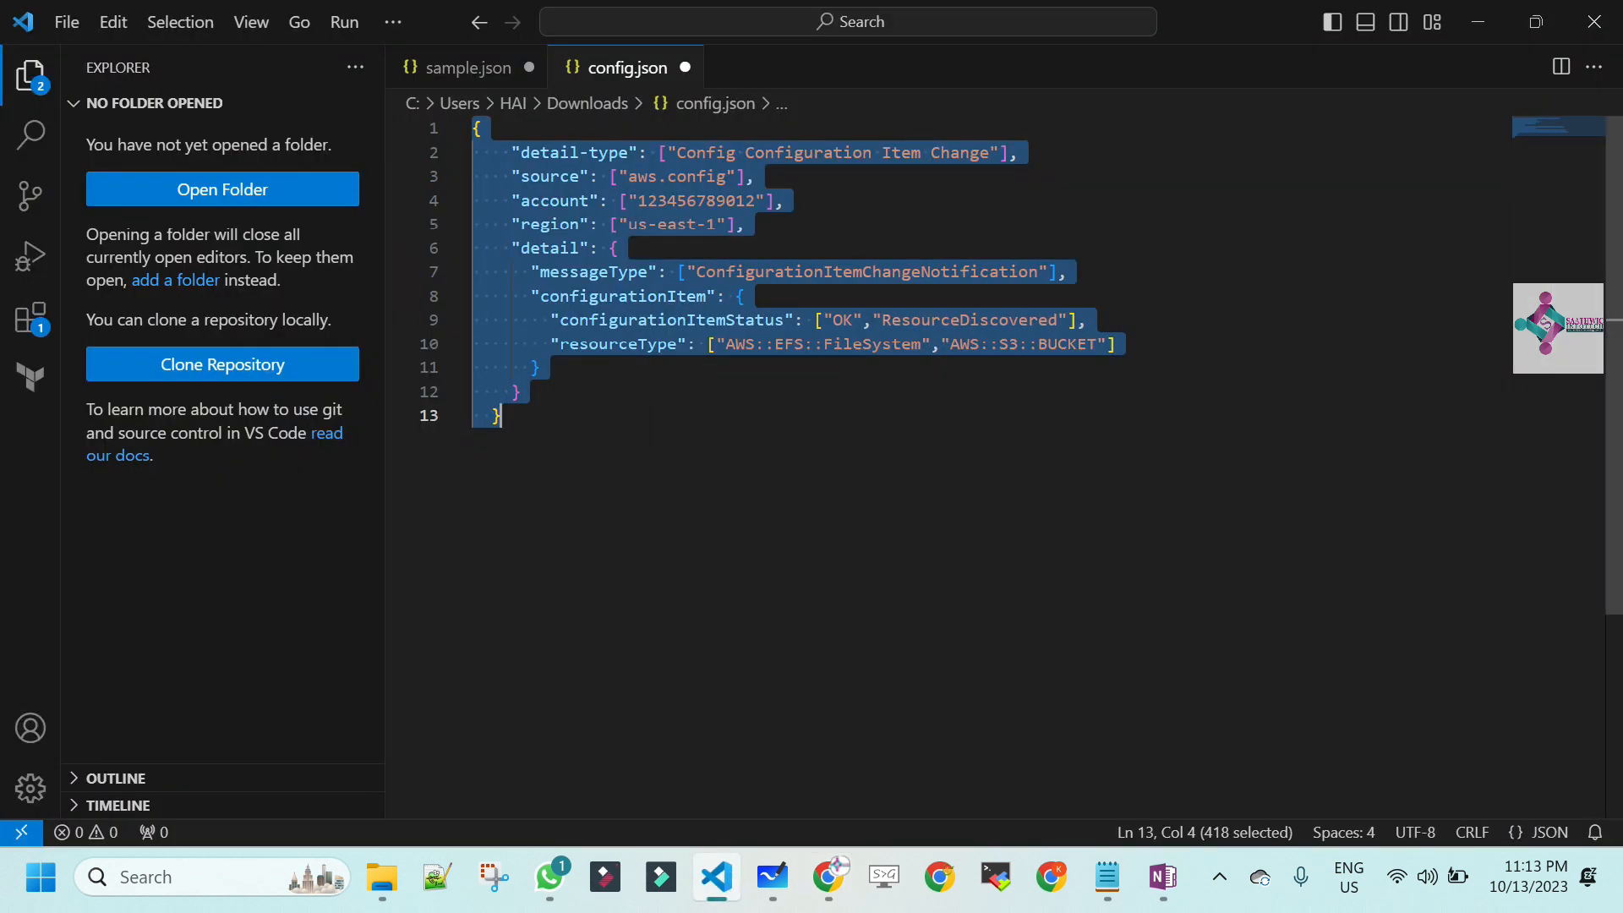
left_click(449, 63)
key("ctrl+a")
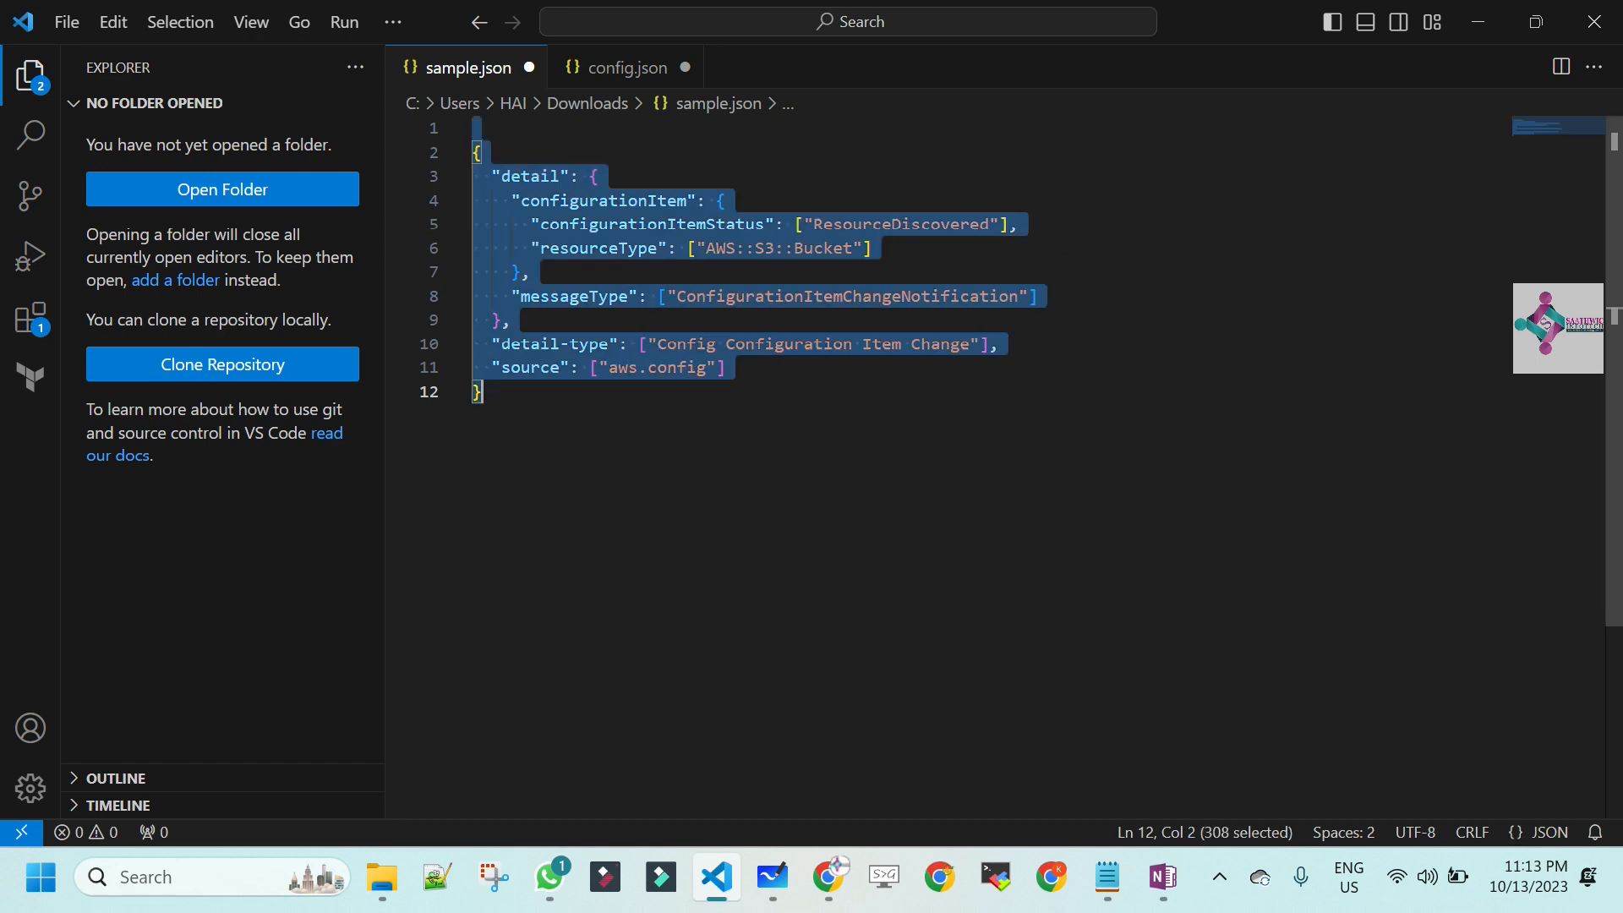
key("BackSpace")
key("ctrl+v")
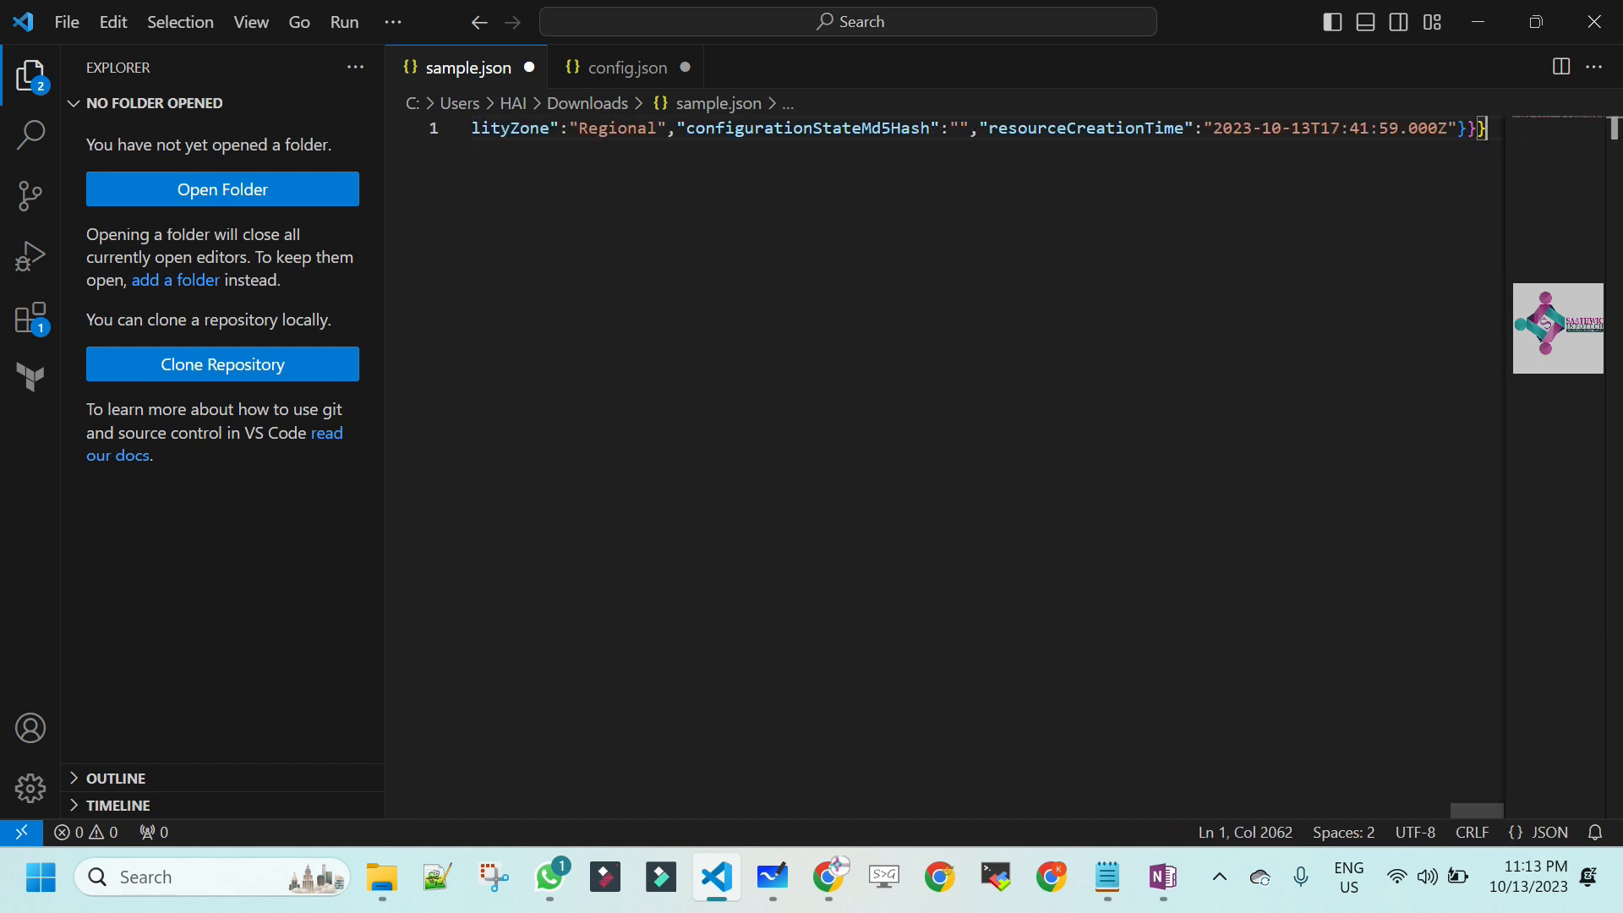
key("shift+alt+f")
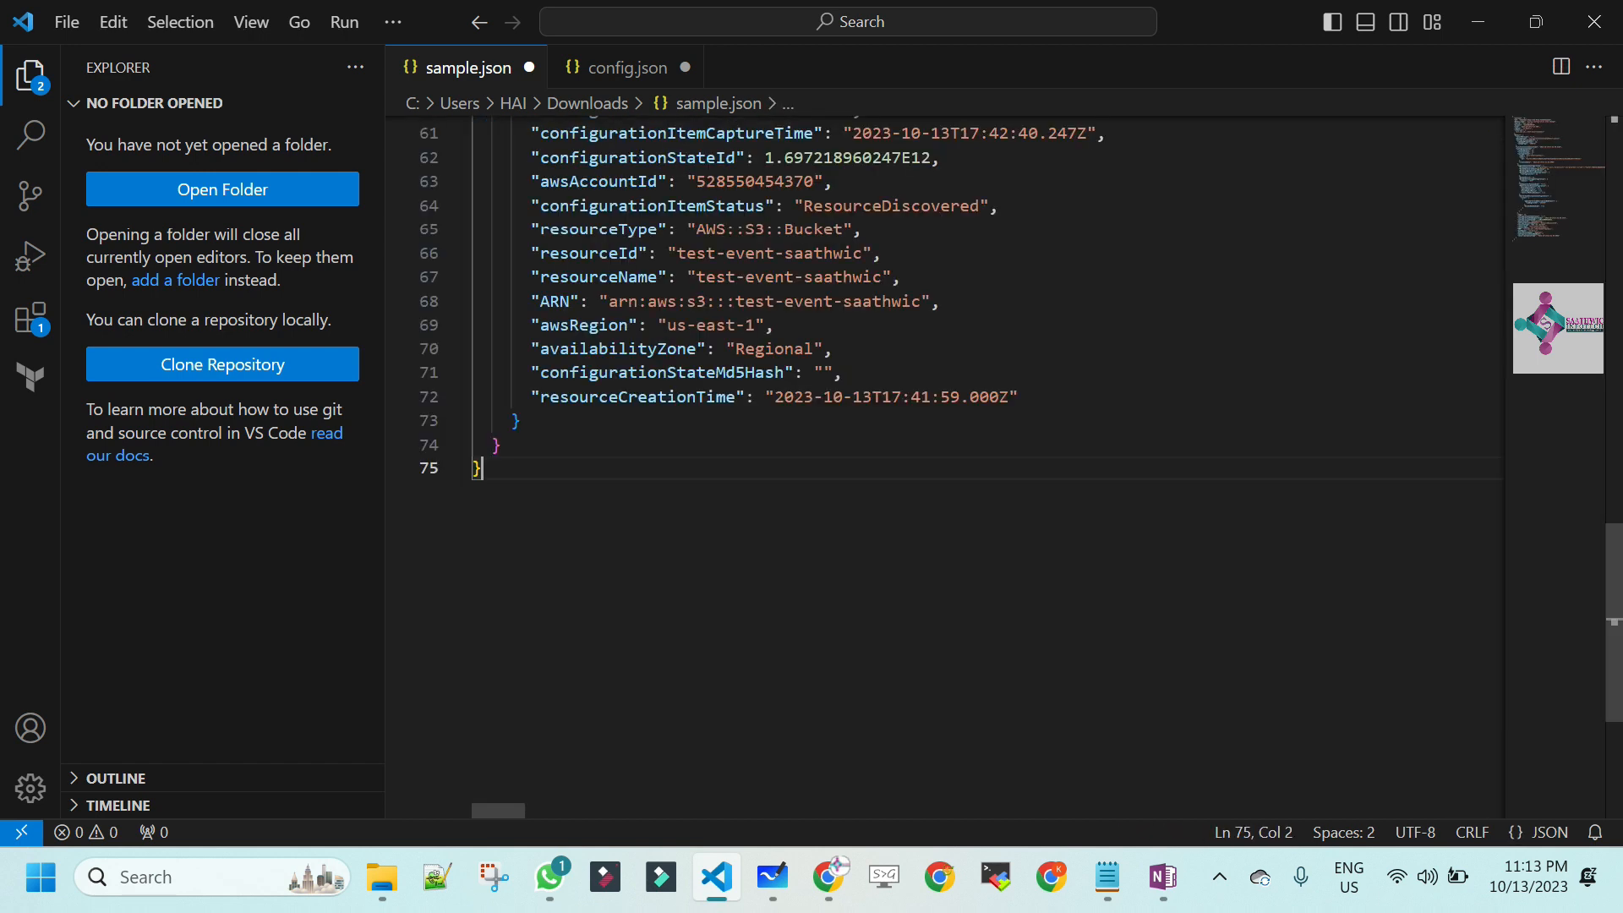
- Return to the first line of sample.json and examine the beginning of the formatted notification event
key("Up")
key("Up")
key("Up")
key("Up")
key("Up")
key("Up")
key("Up")
key("Up")
key("Up")
key("Up")
key("Up")
key("Up")
key("Up")
key("Up")
key("Up")
key("Up")
key("Up")
key("Up")
key("Up")
key("Up")
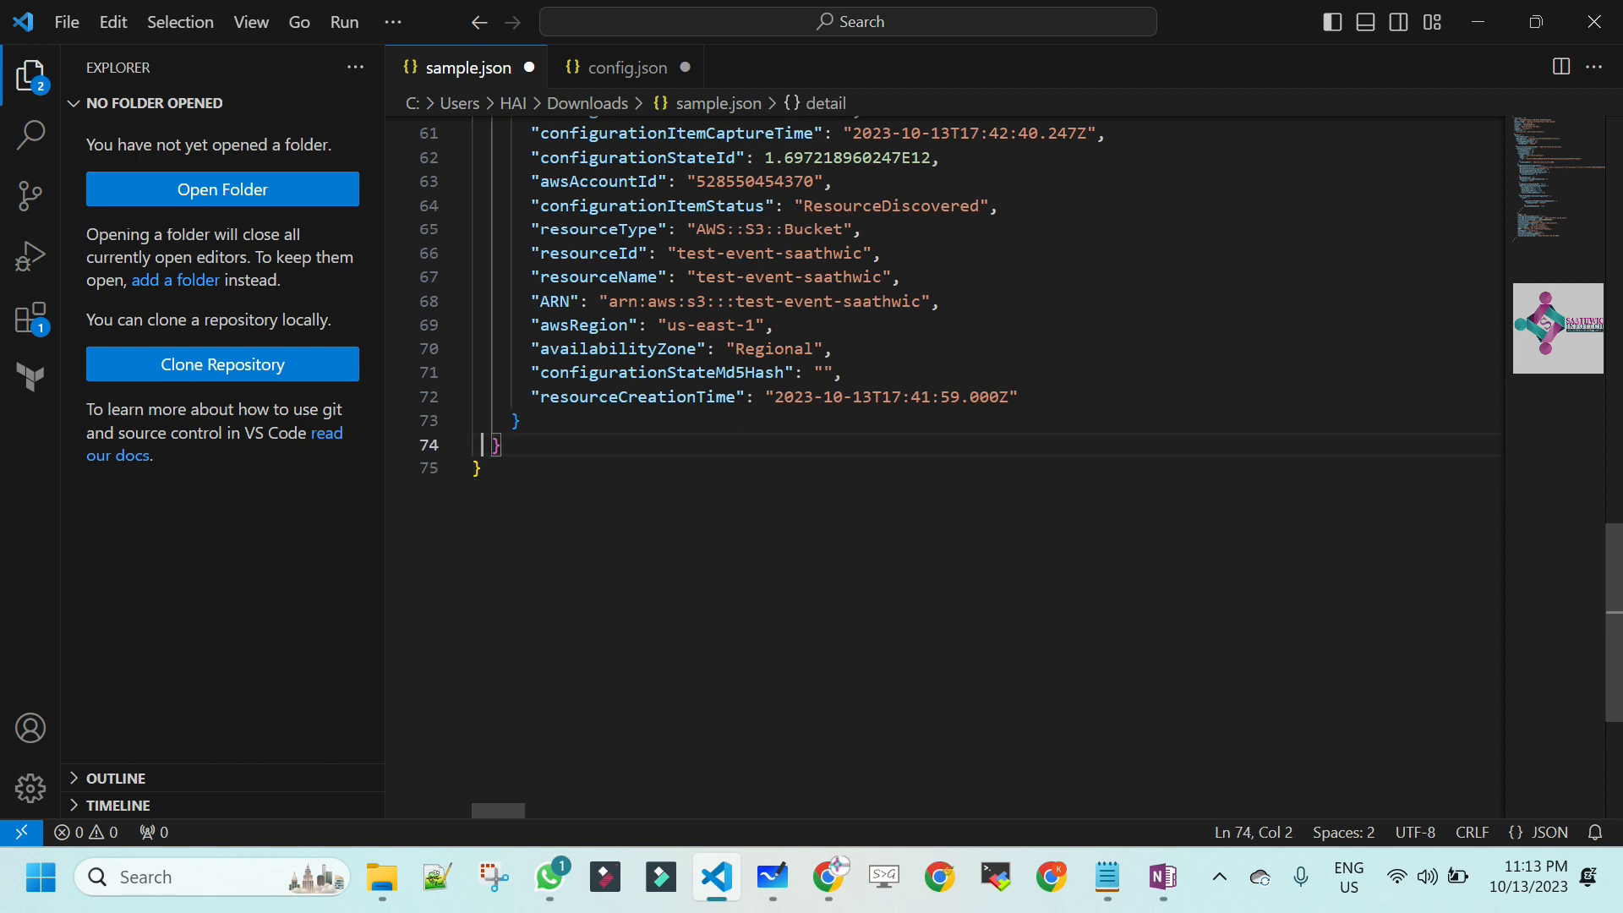
key("Up")
key("Up")
key("Up")
key("Up")
key("Up")
key("Up")
key("Up")
key("Up")
key("Up")
key("Up")
key("Up")
key("Up")
key("Up")
key("Up")
key("Up")
key("Up")
key("Up")
key("Up")
key("Up")
key("Up")
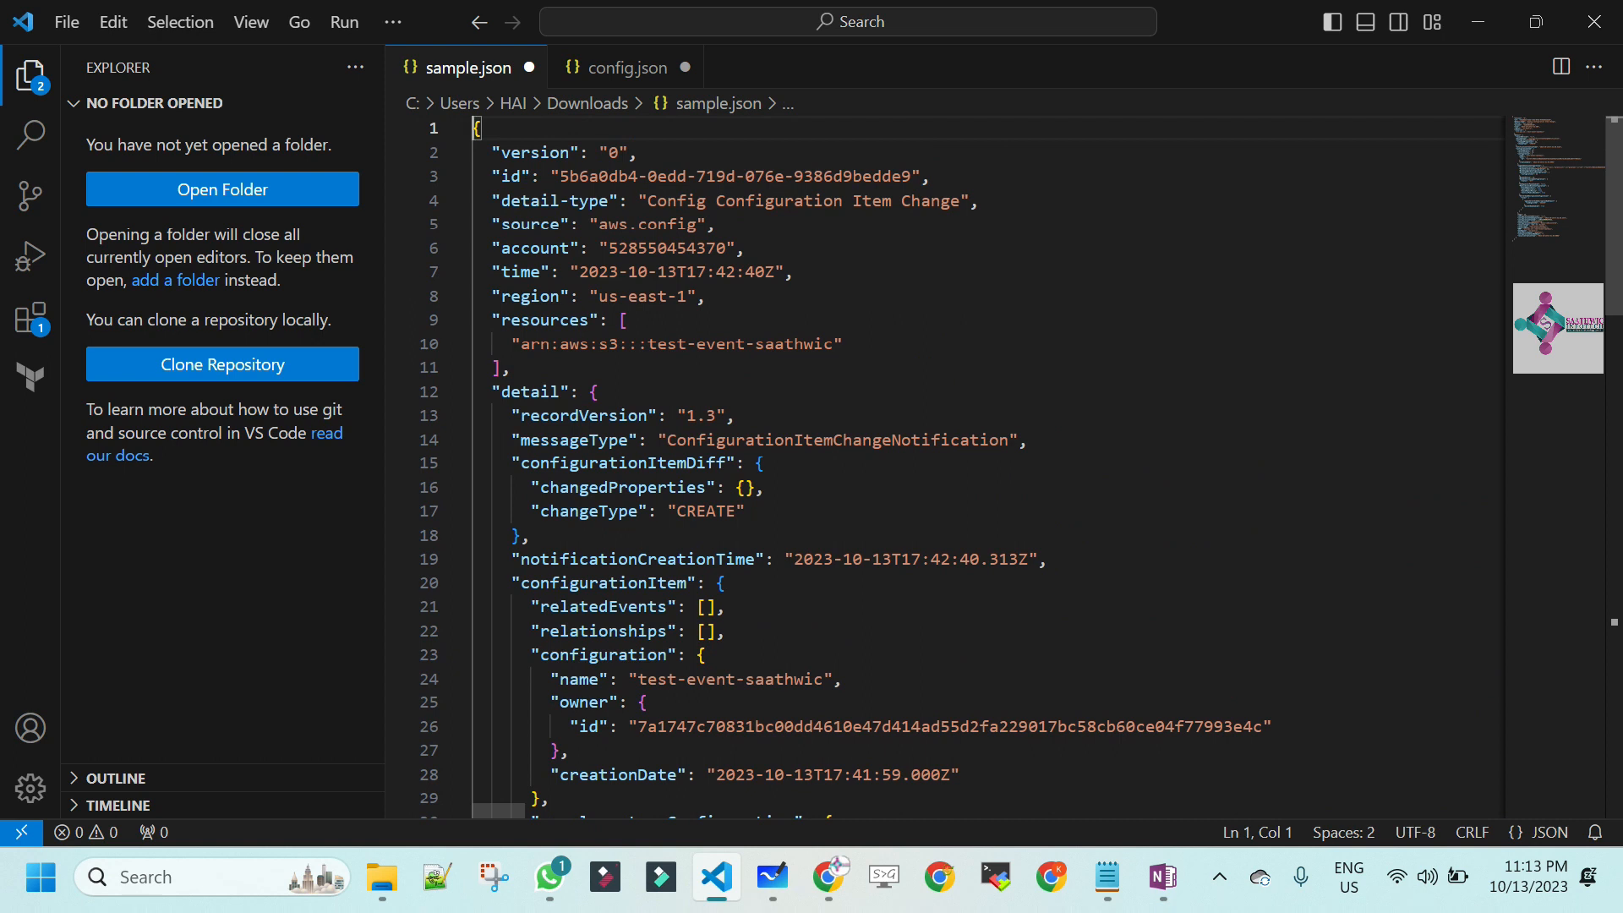
- Compare the detail-type and source entries of the event pattern in config.json with those in the sample.json notification event
left_click(608, 73)
key("ctrl+a")
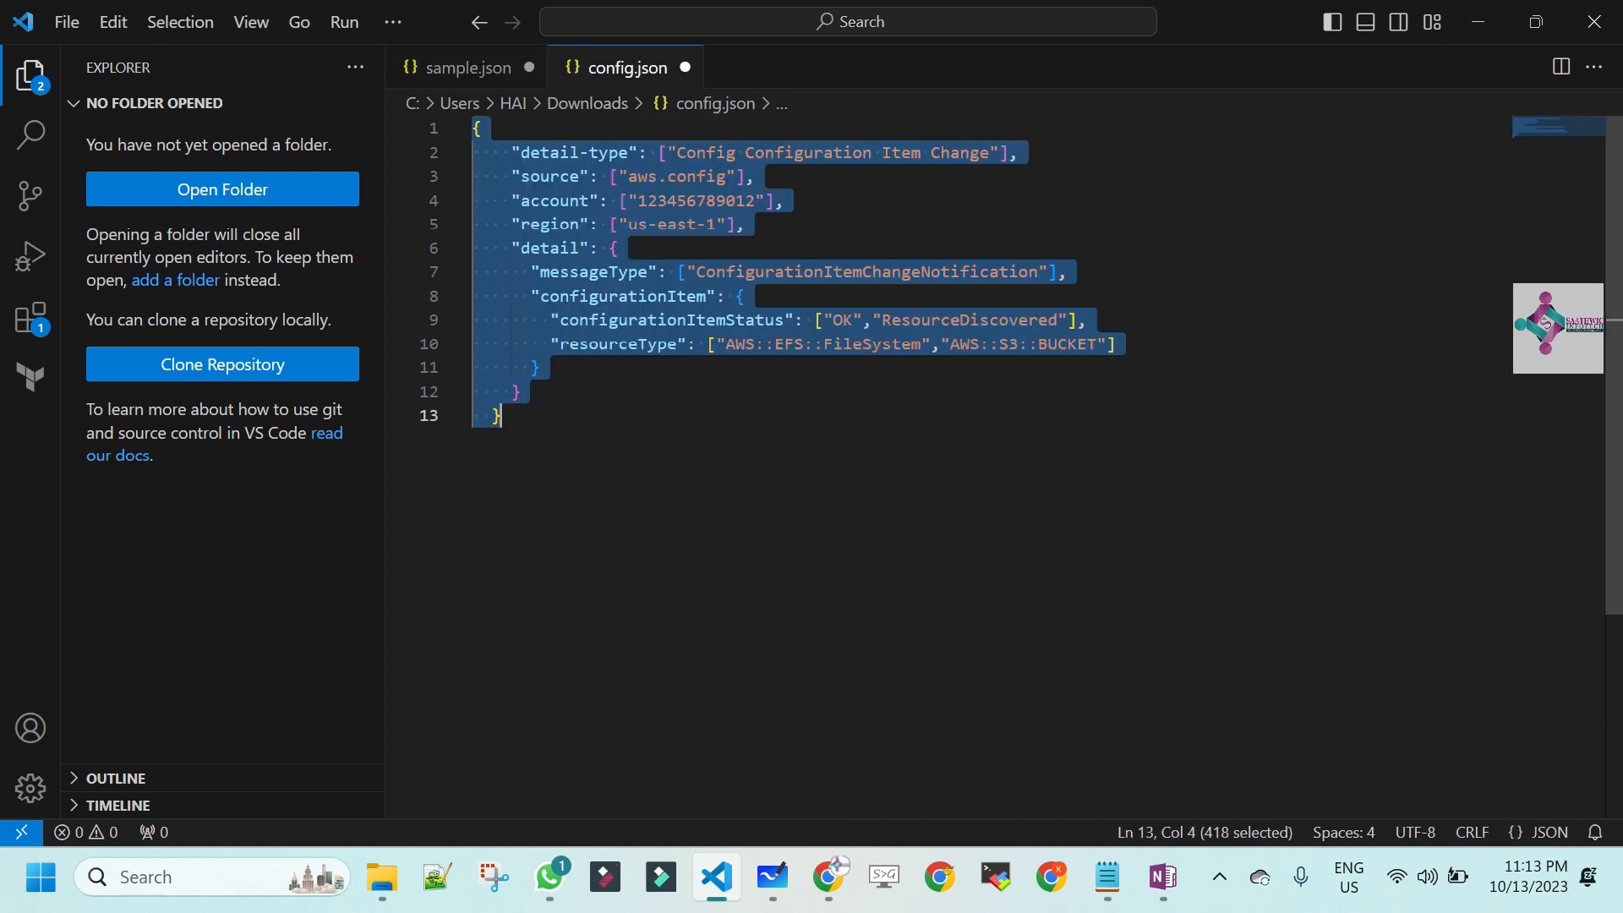
left_click(628, 319)
left_click(580, 176)
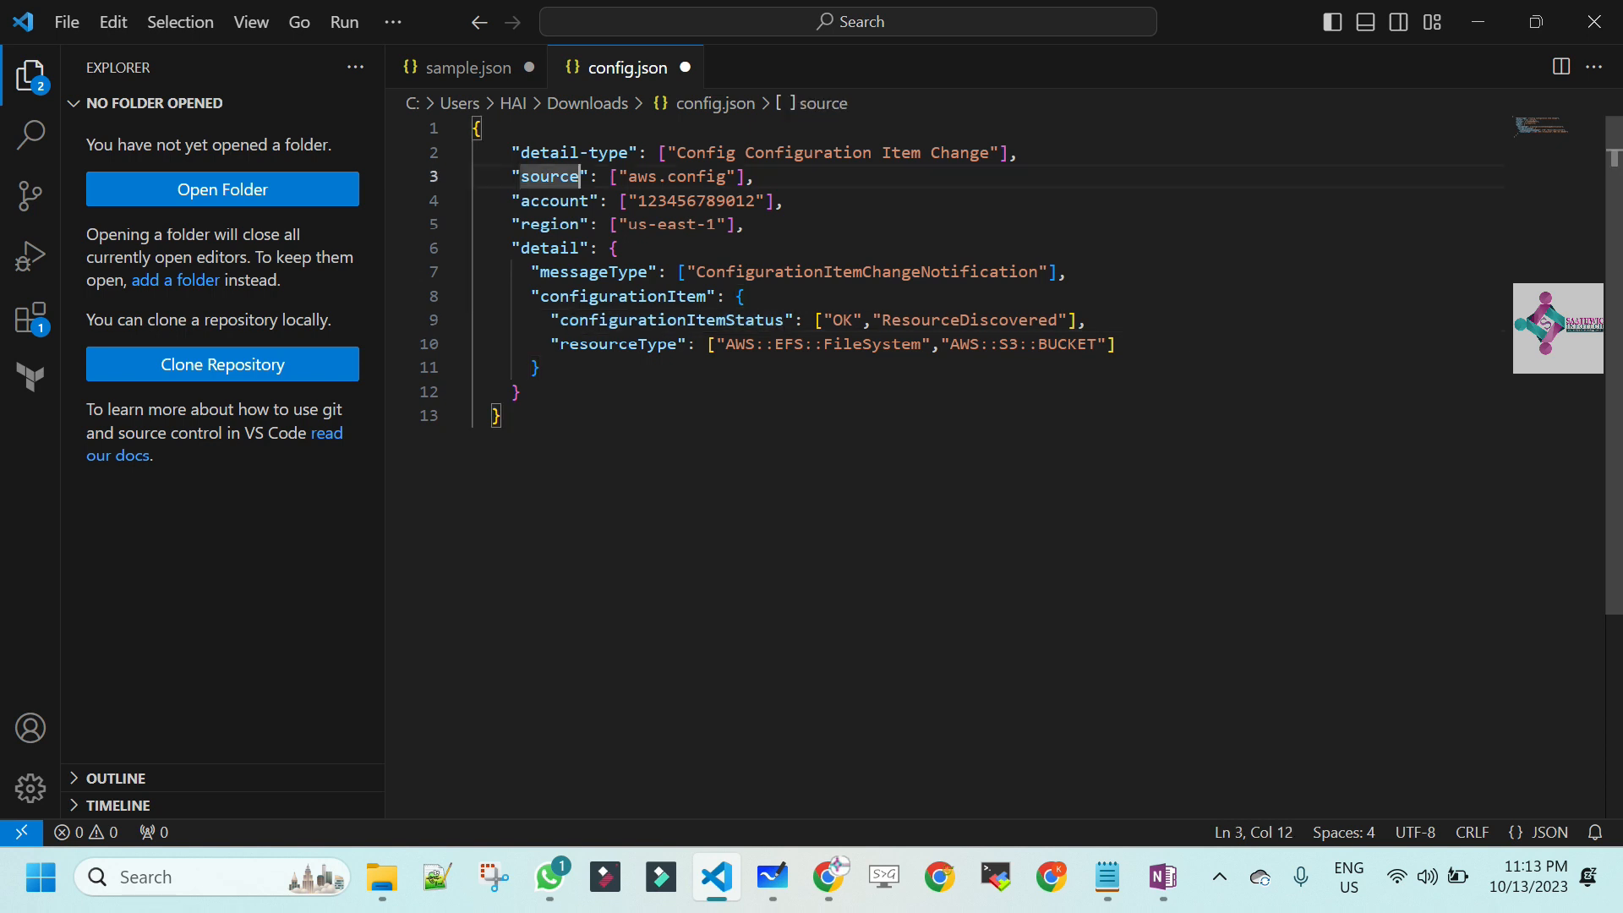
left_click(478, 67)
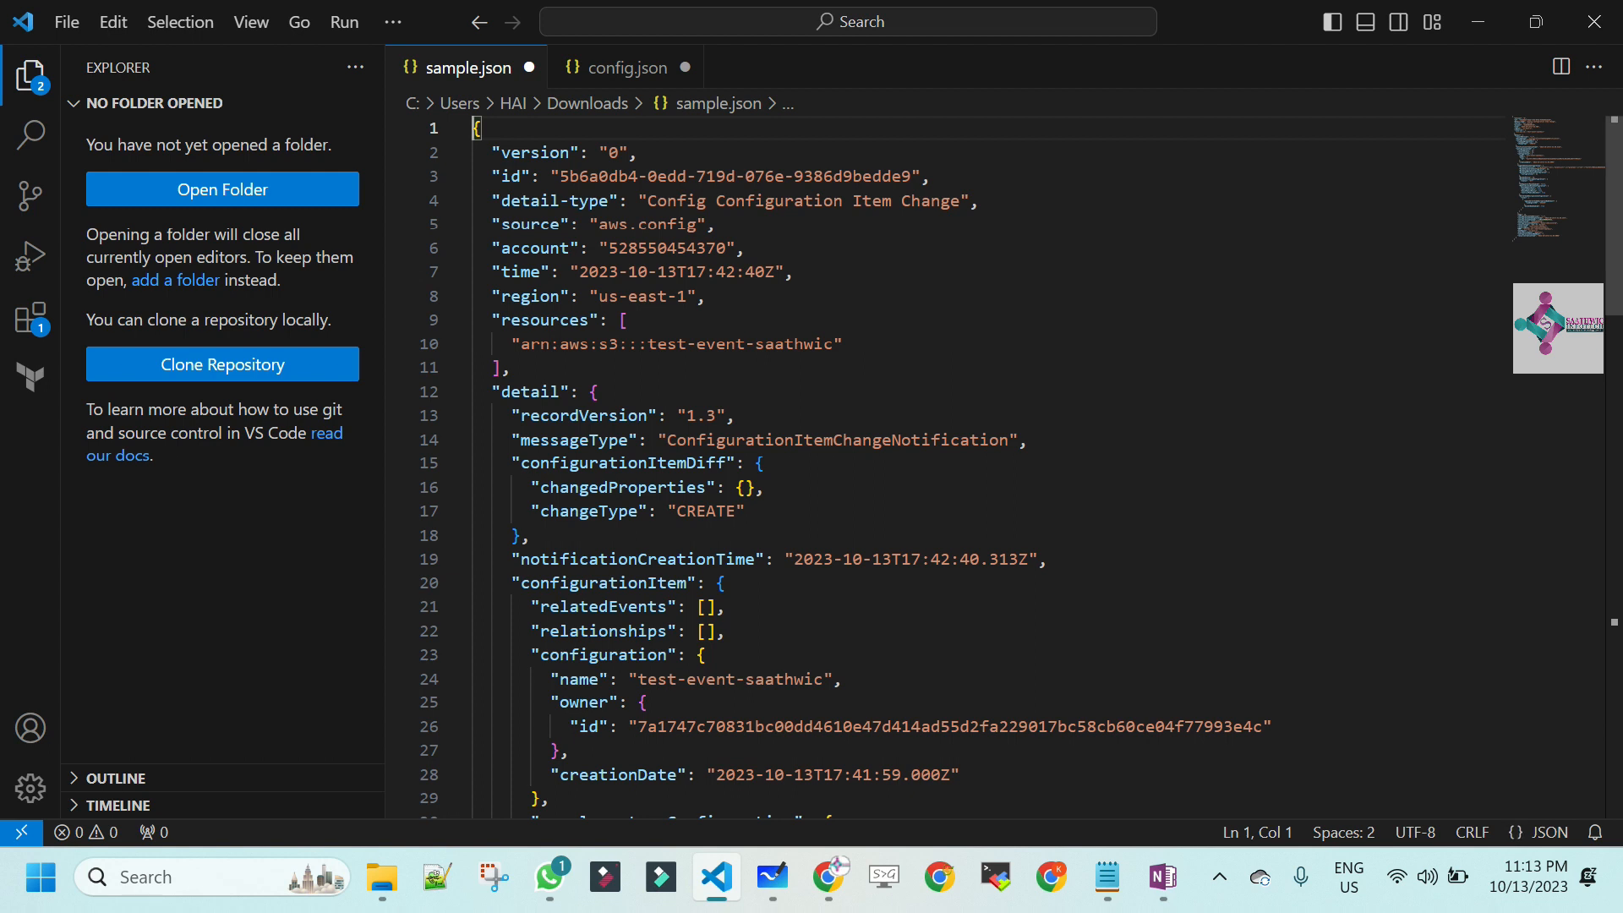
left_click_drag(482, 200, 979, 200)
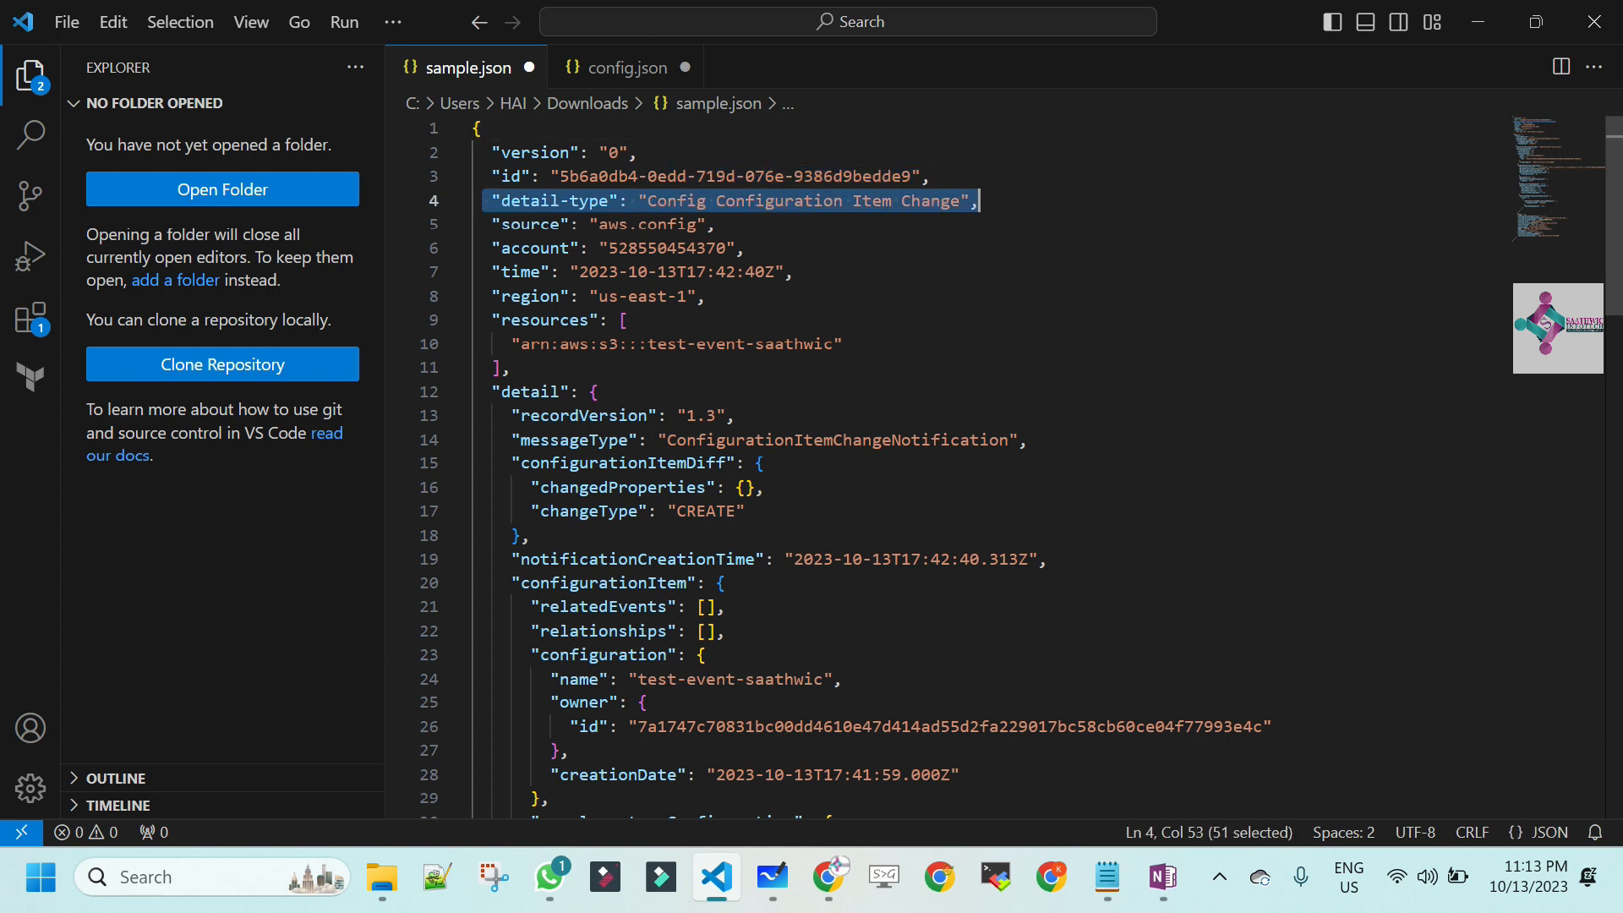
left_click(625, 67)
left_click_drag(599, 176, 482, 224)
left_click(471, 67)
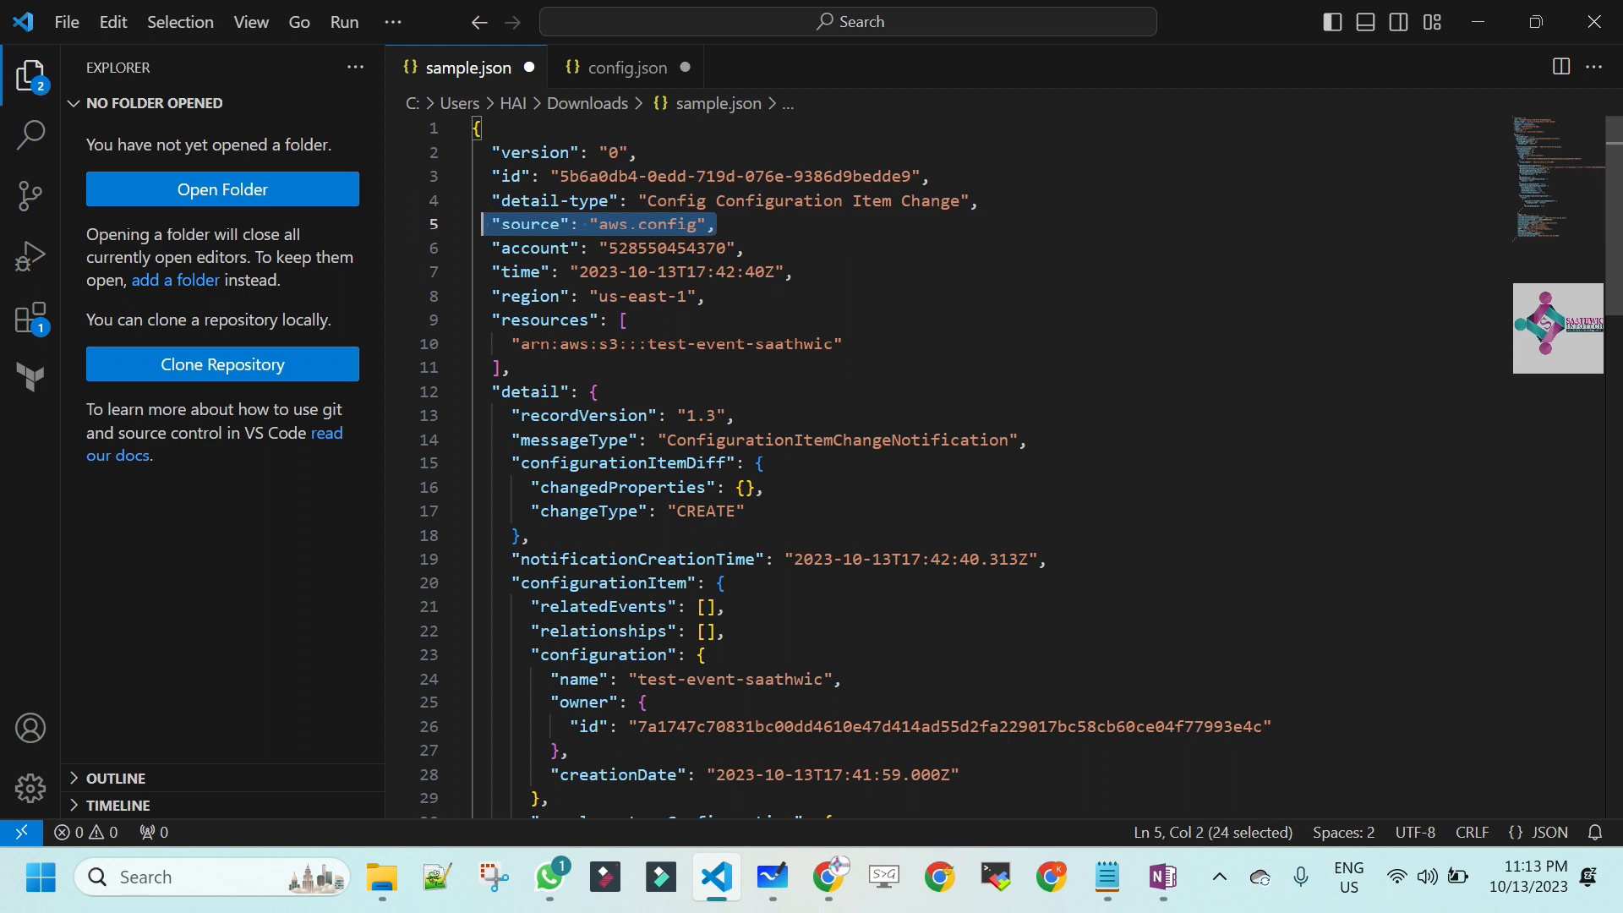
left_click(646, 65)
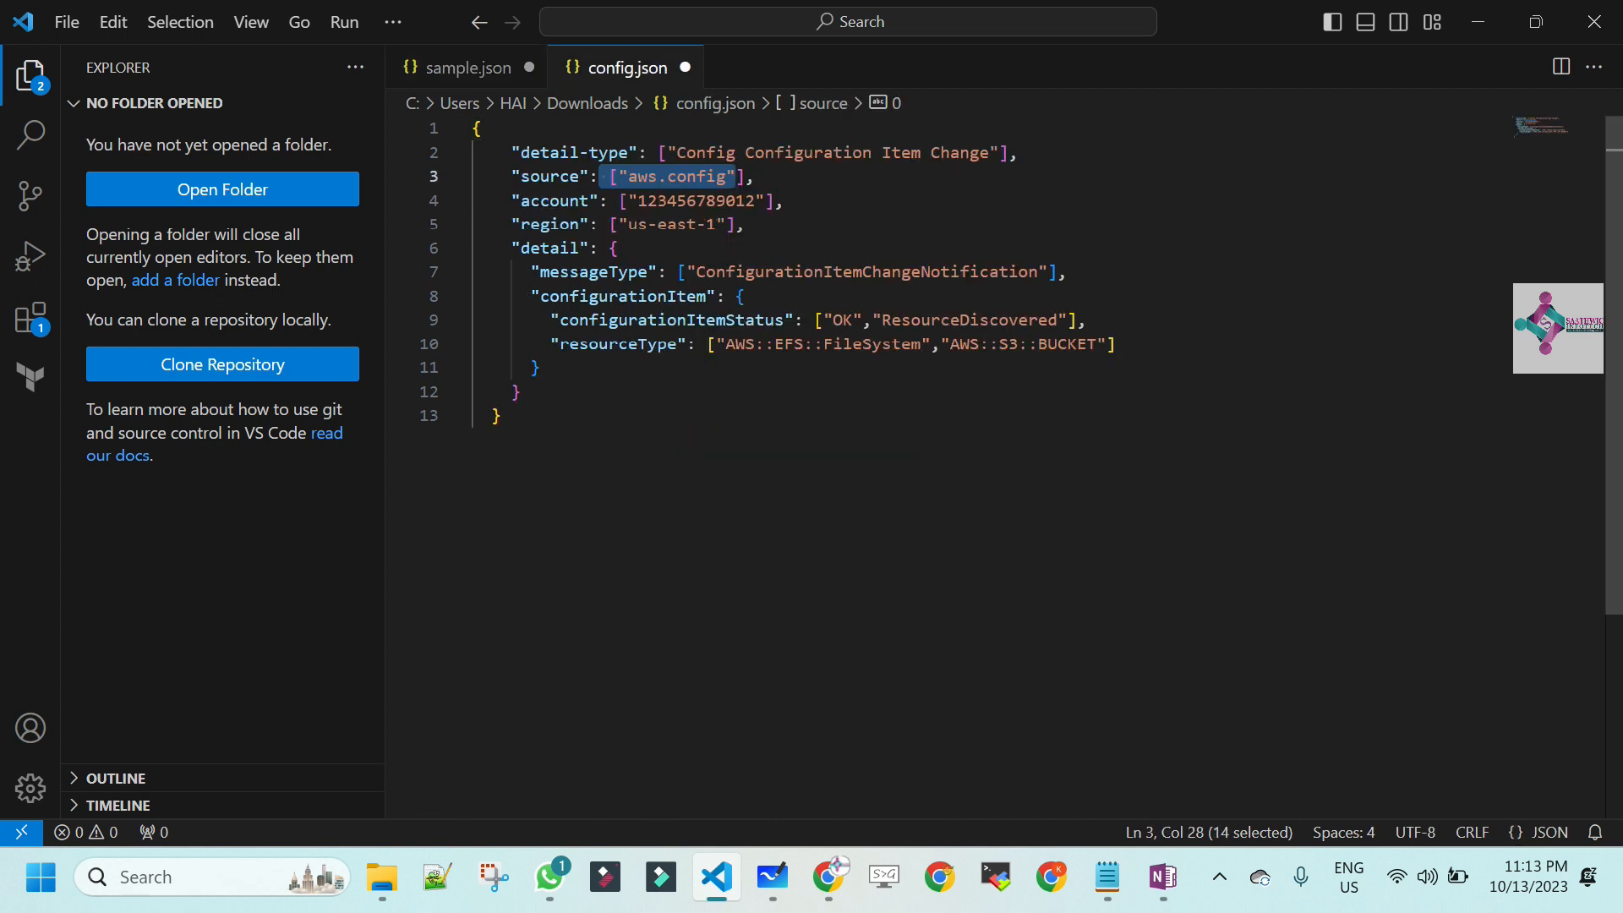
left_click(490, 71)
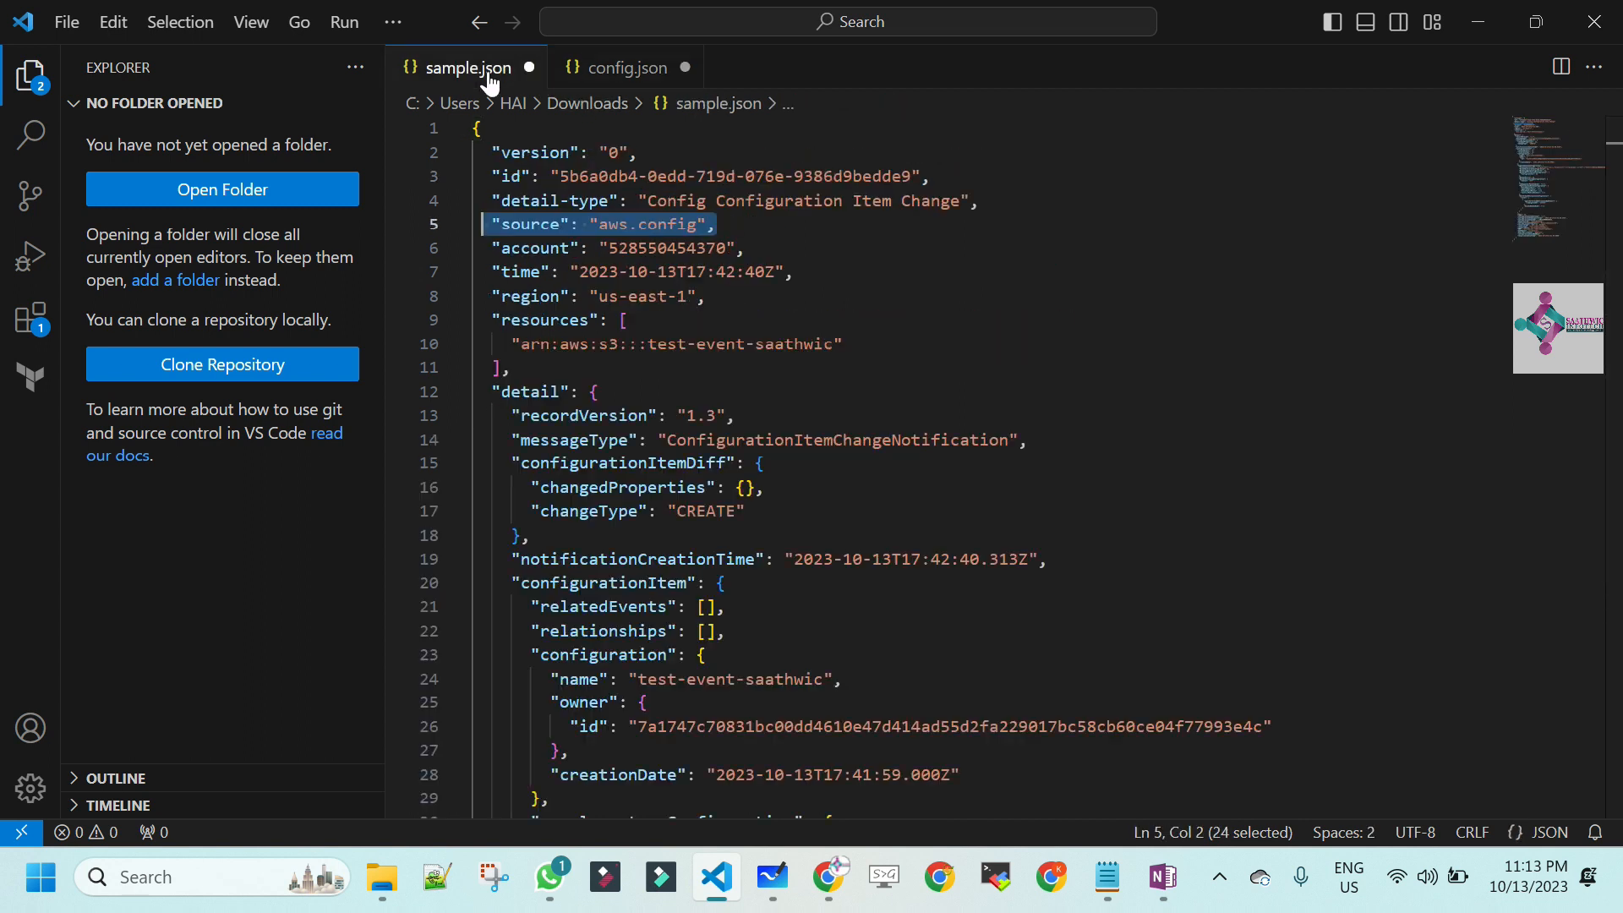
- Compare the region and detail messageType entries of sample.json with the corresponding entries in config.json
left_click(716, 272)
left_click(647, 297)
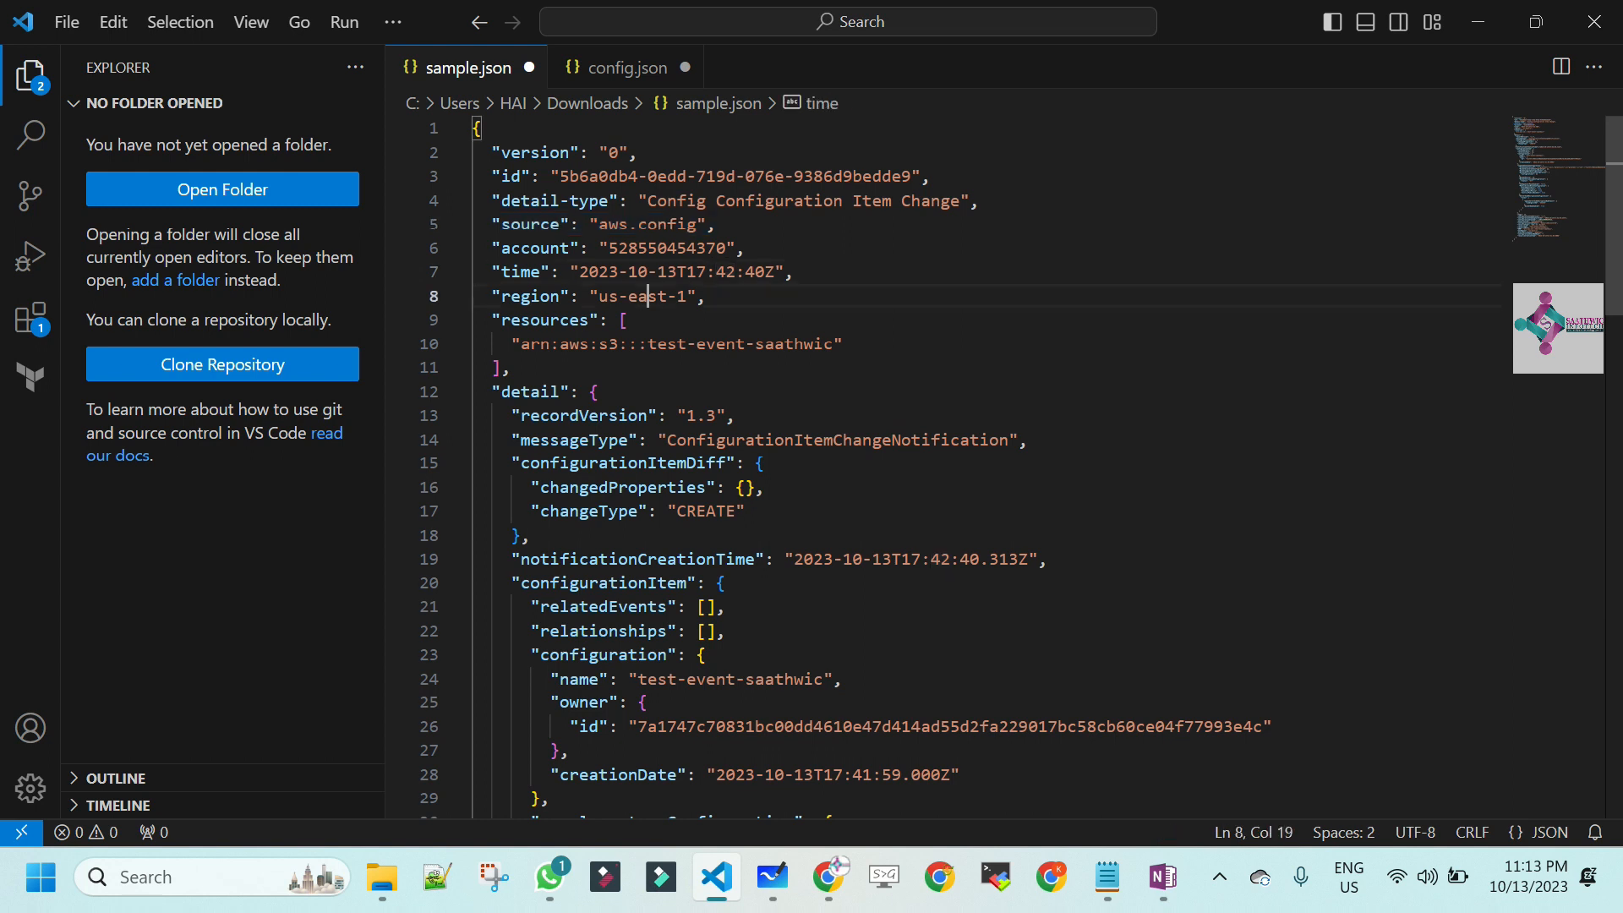
left_click(642, 67)
left_click(560, 247)
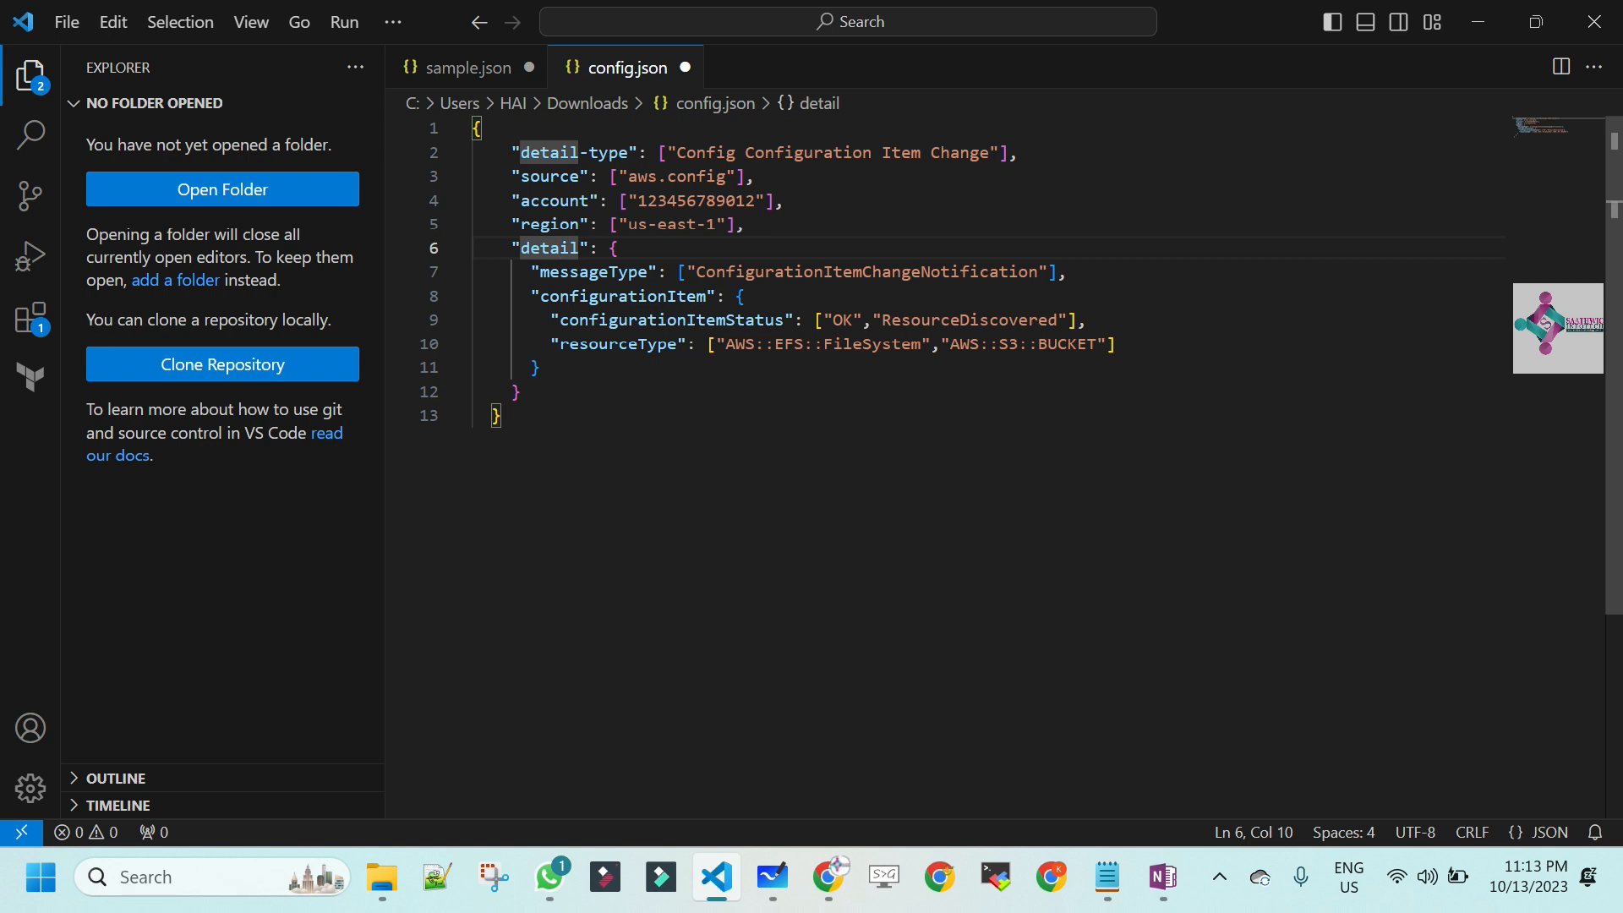
left_click(489, 72)
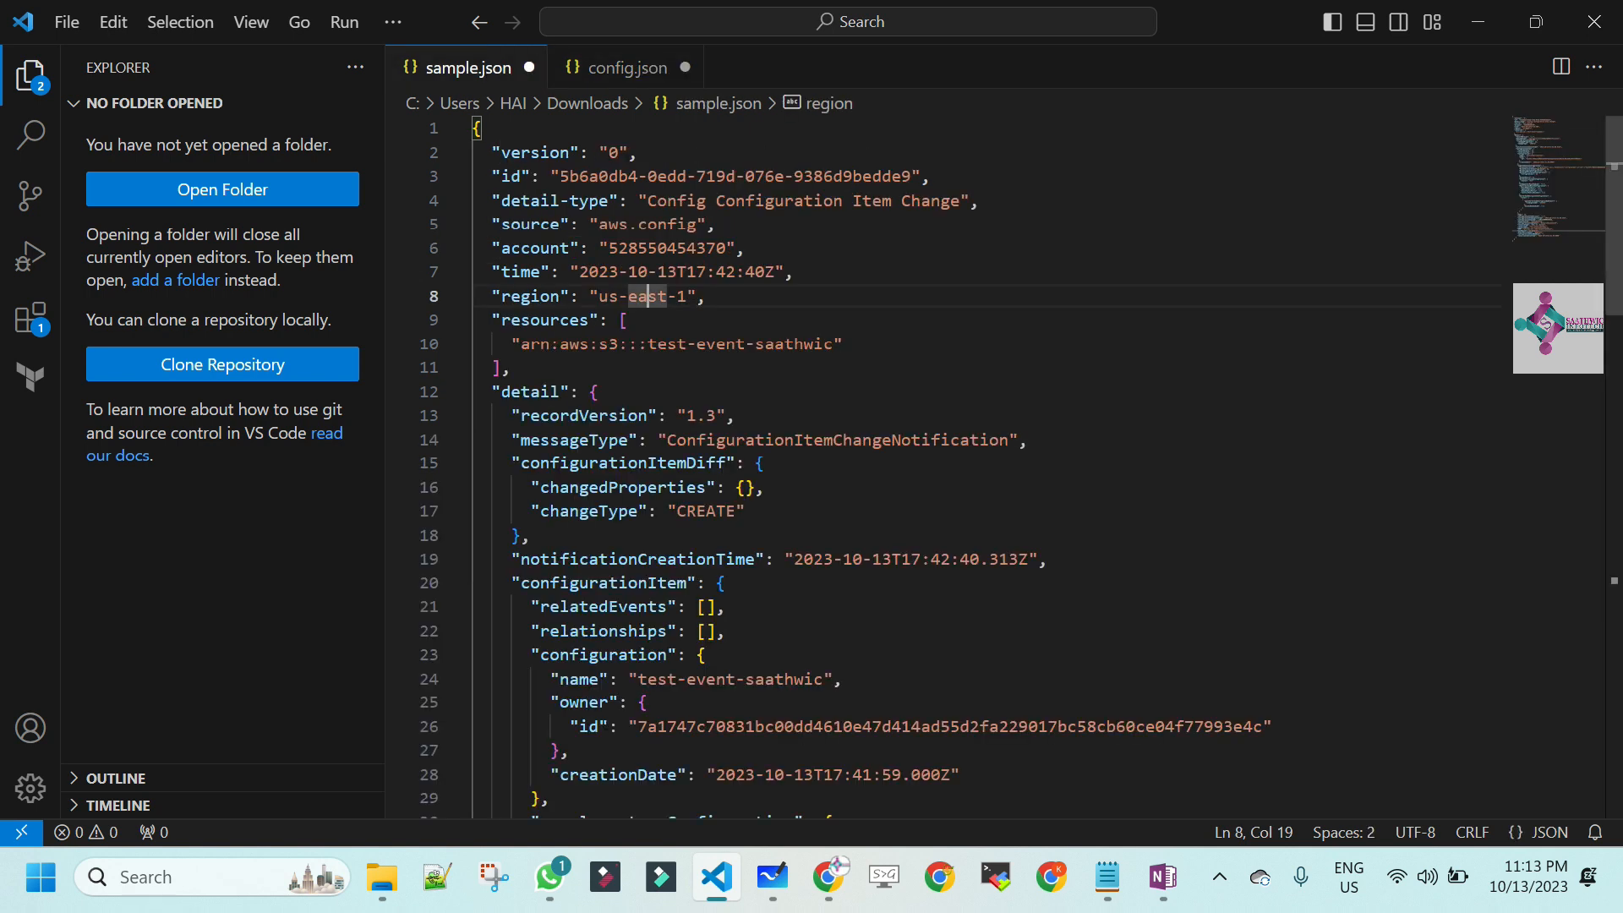
left_click_drag(579, 440, 785, 440)
left_click(627, 67)
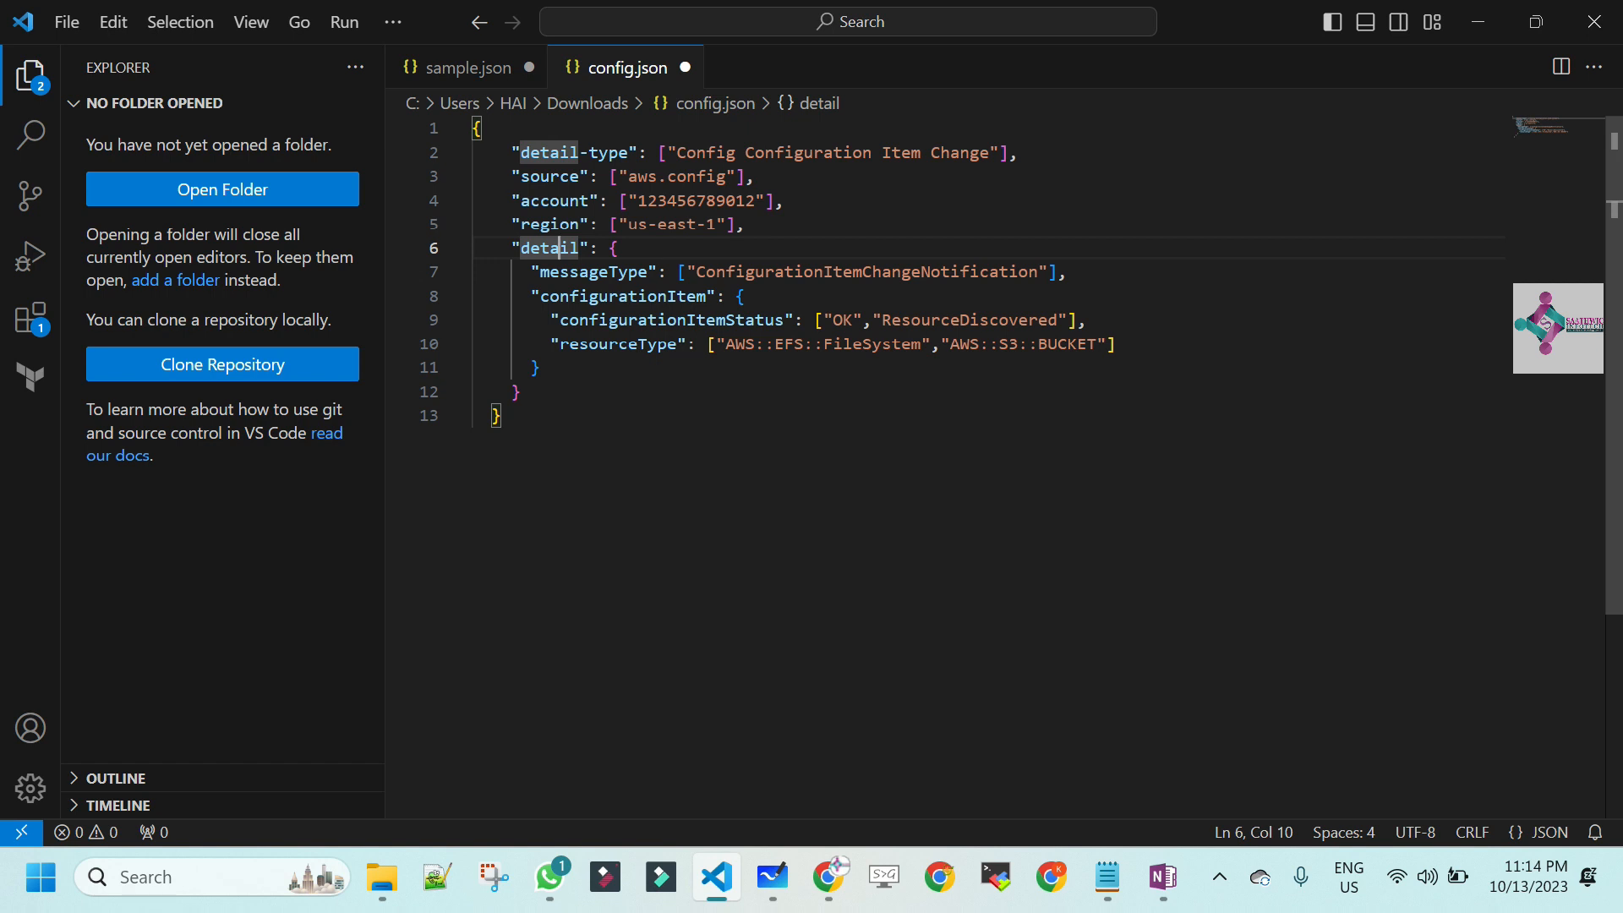
- Check configurationItemStatus and resourceType near the end of sample.json against the same entries of the config.json pattern
left_click(677, 320)
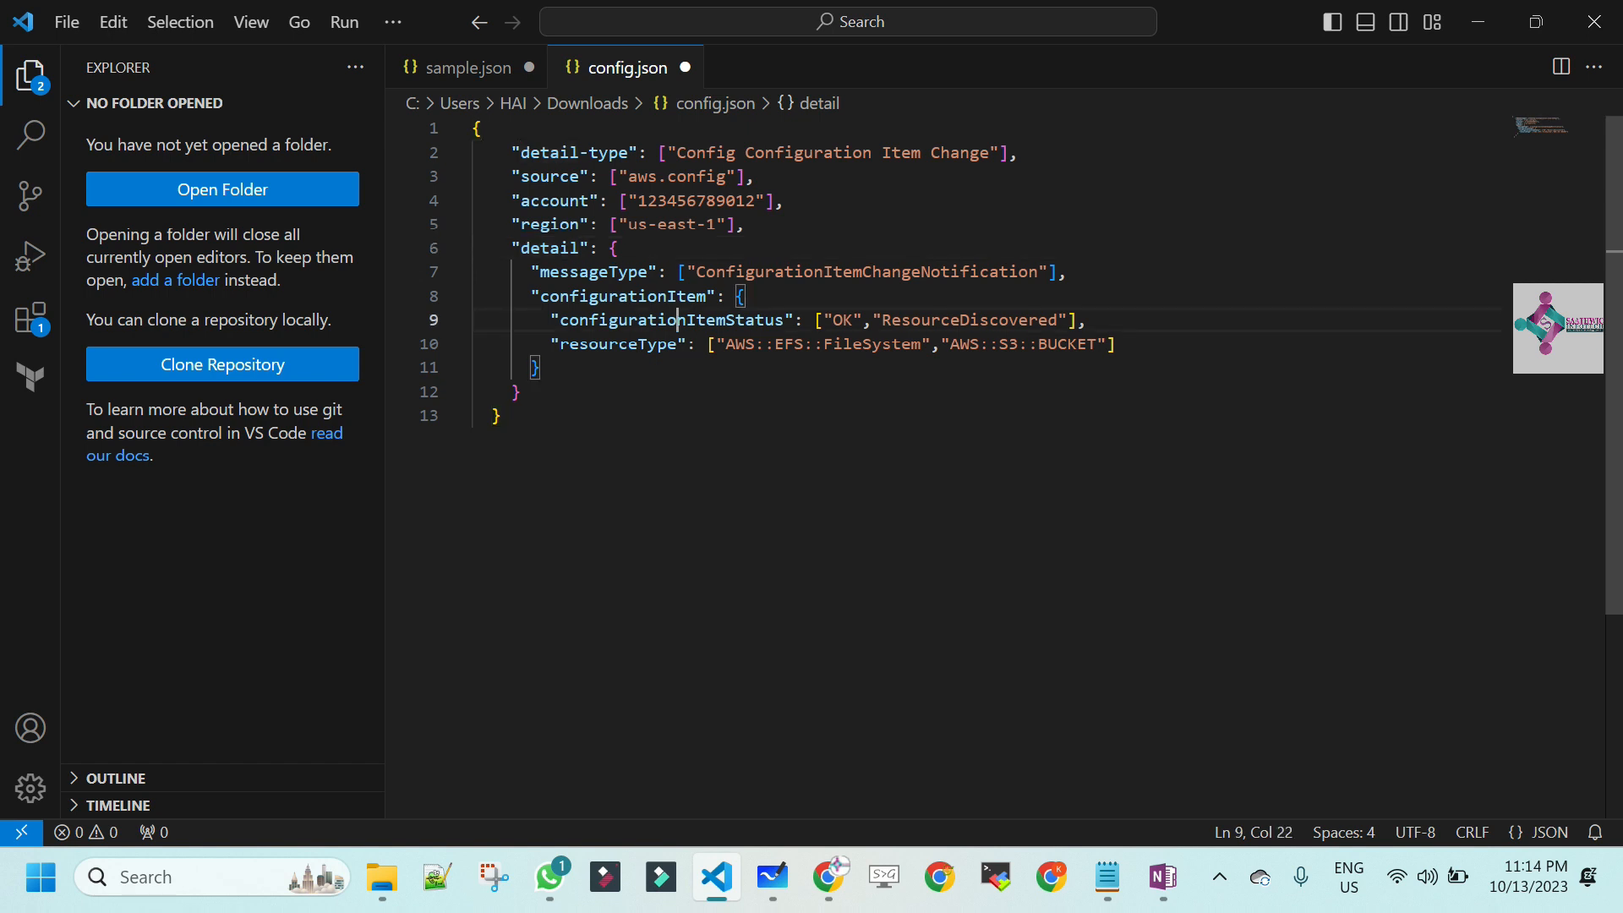
left_click(460, 78)
left_click_drag(1622, 220, 1622, 568)
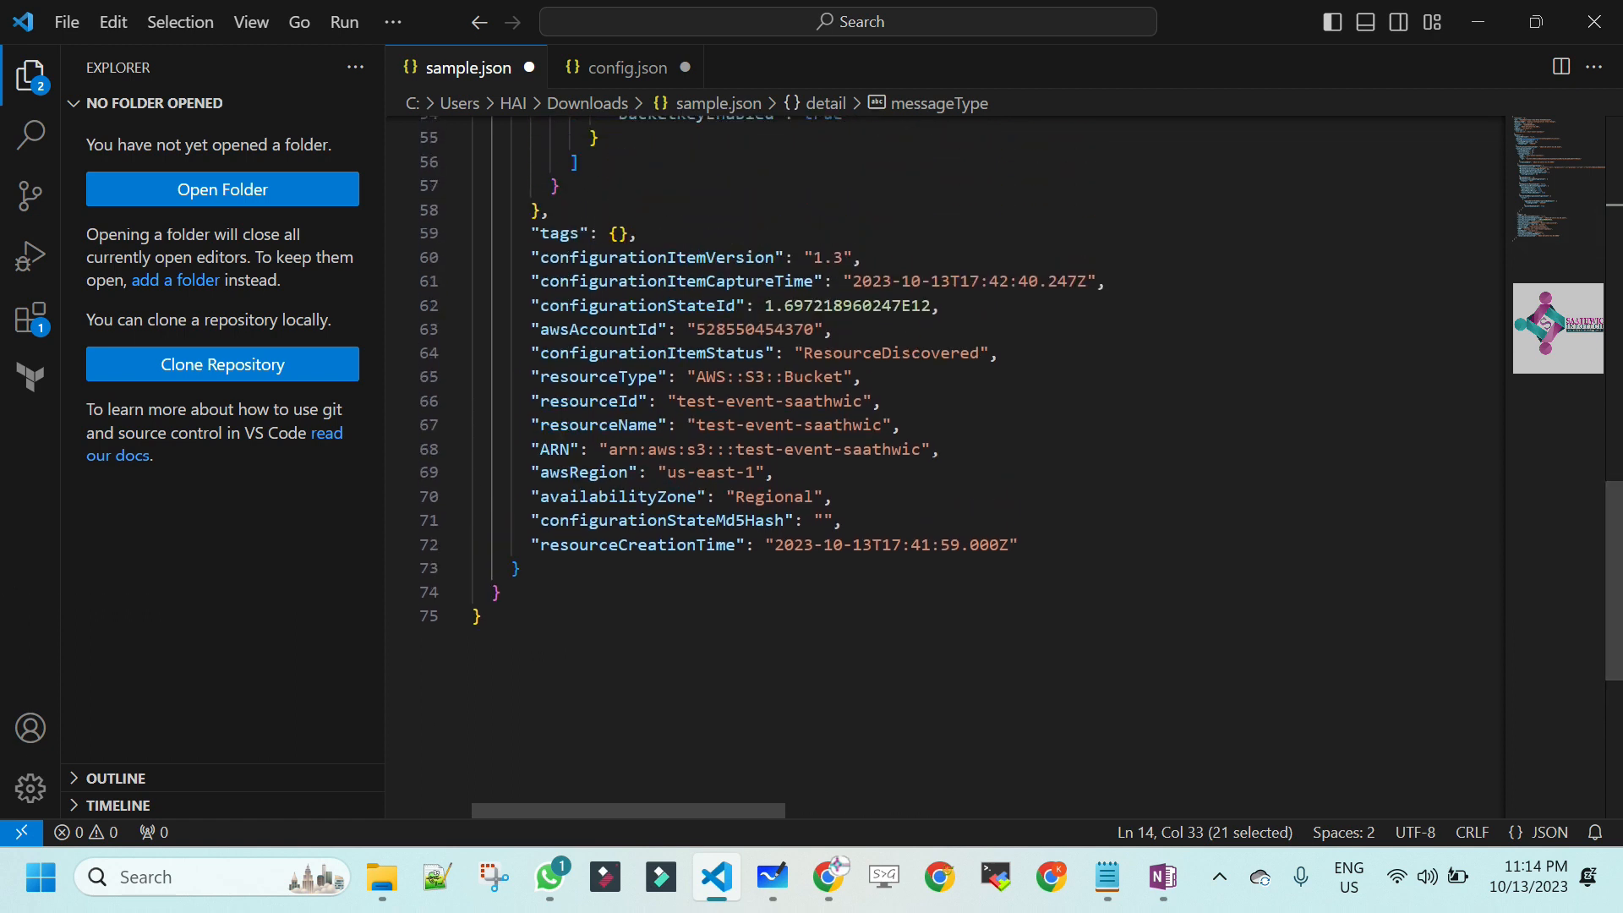
left_click(649, 352)
double_click(883, 353)
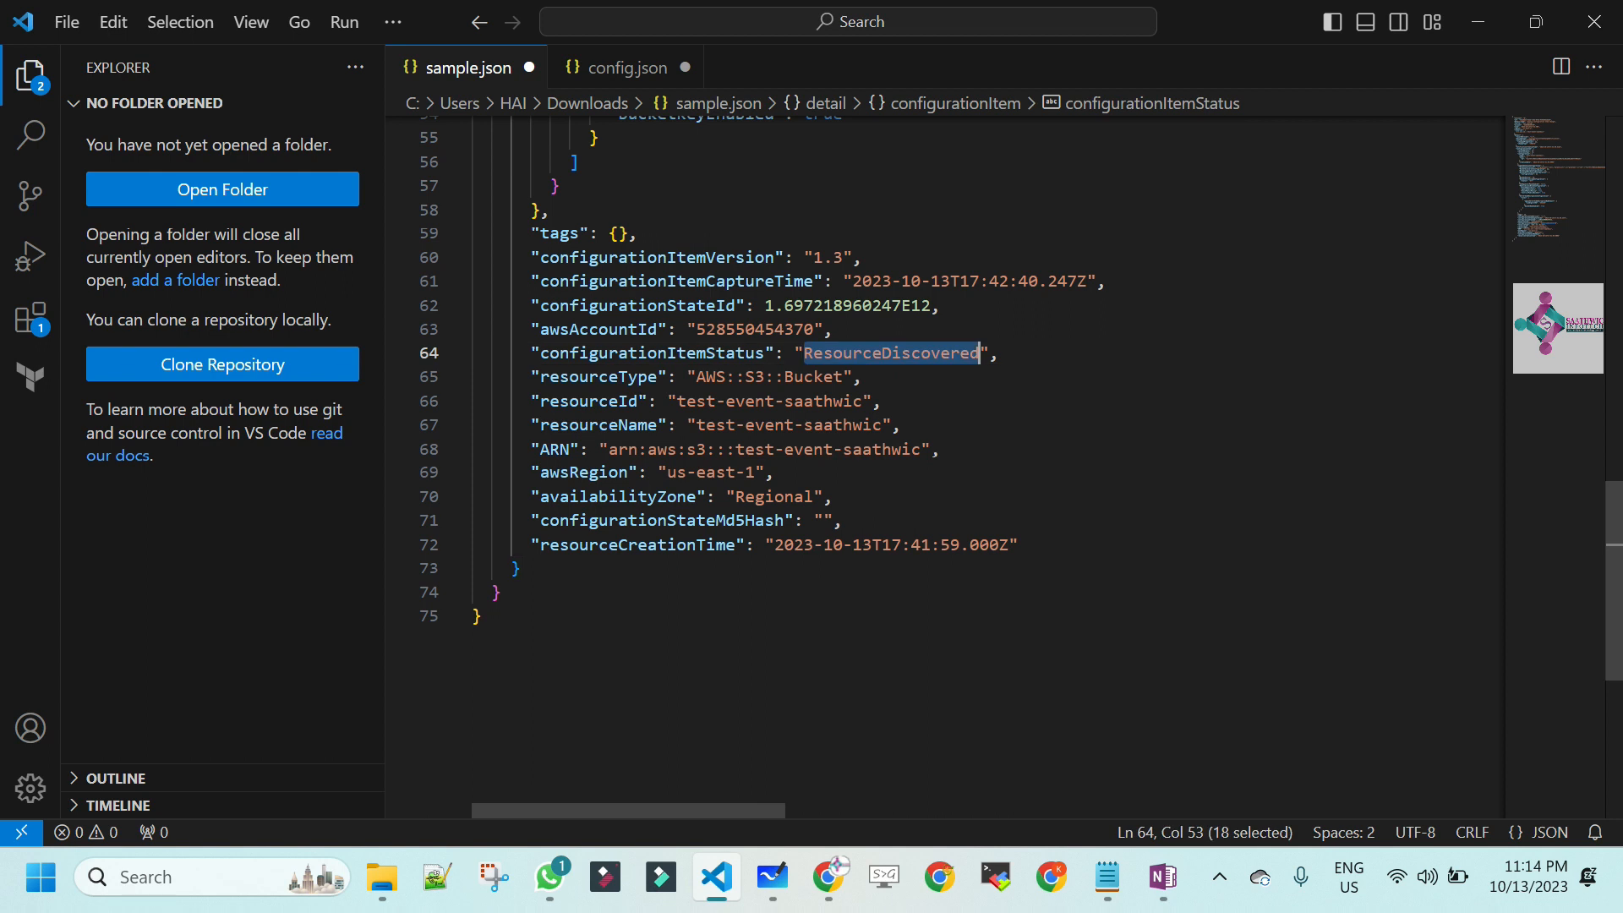
left_click_drag(570, 377, 854, 376)
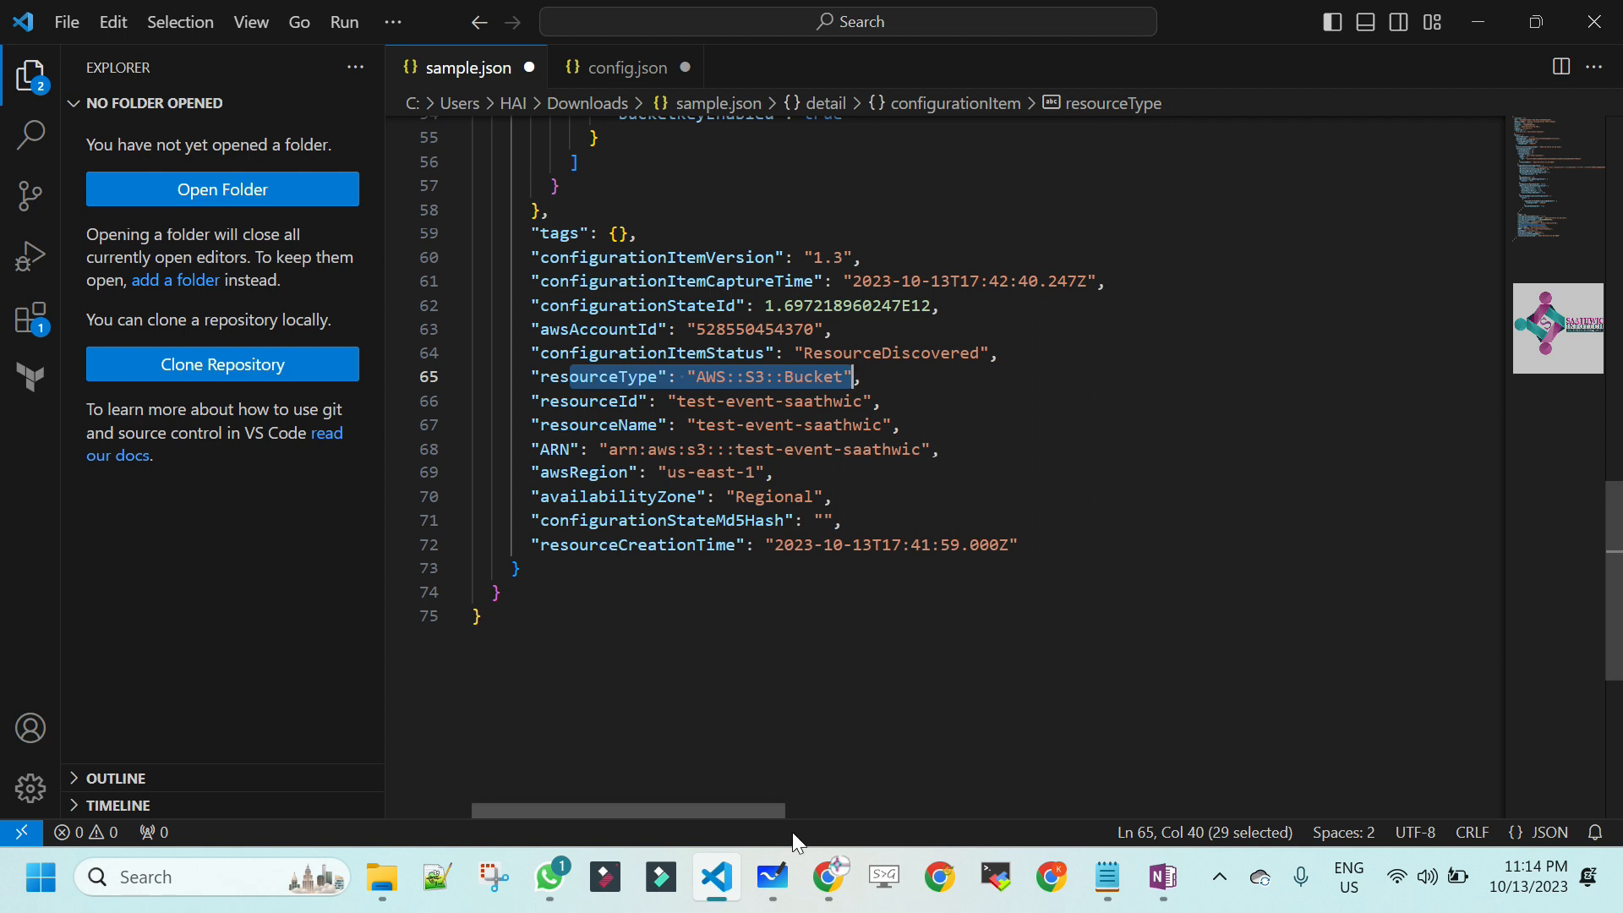
- Switch to Chrome and review the AWS notification e-mail, the send_config_state_change_alert topic and the EventBridge rules list
left_click(827, 888)
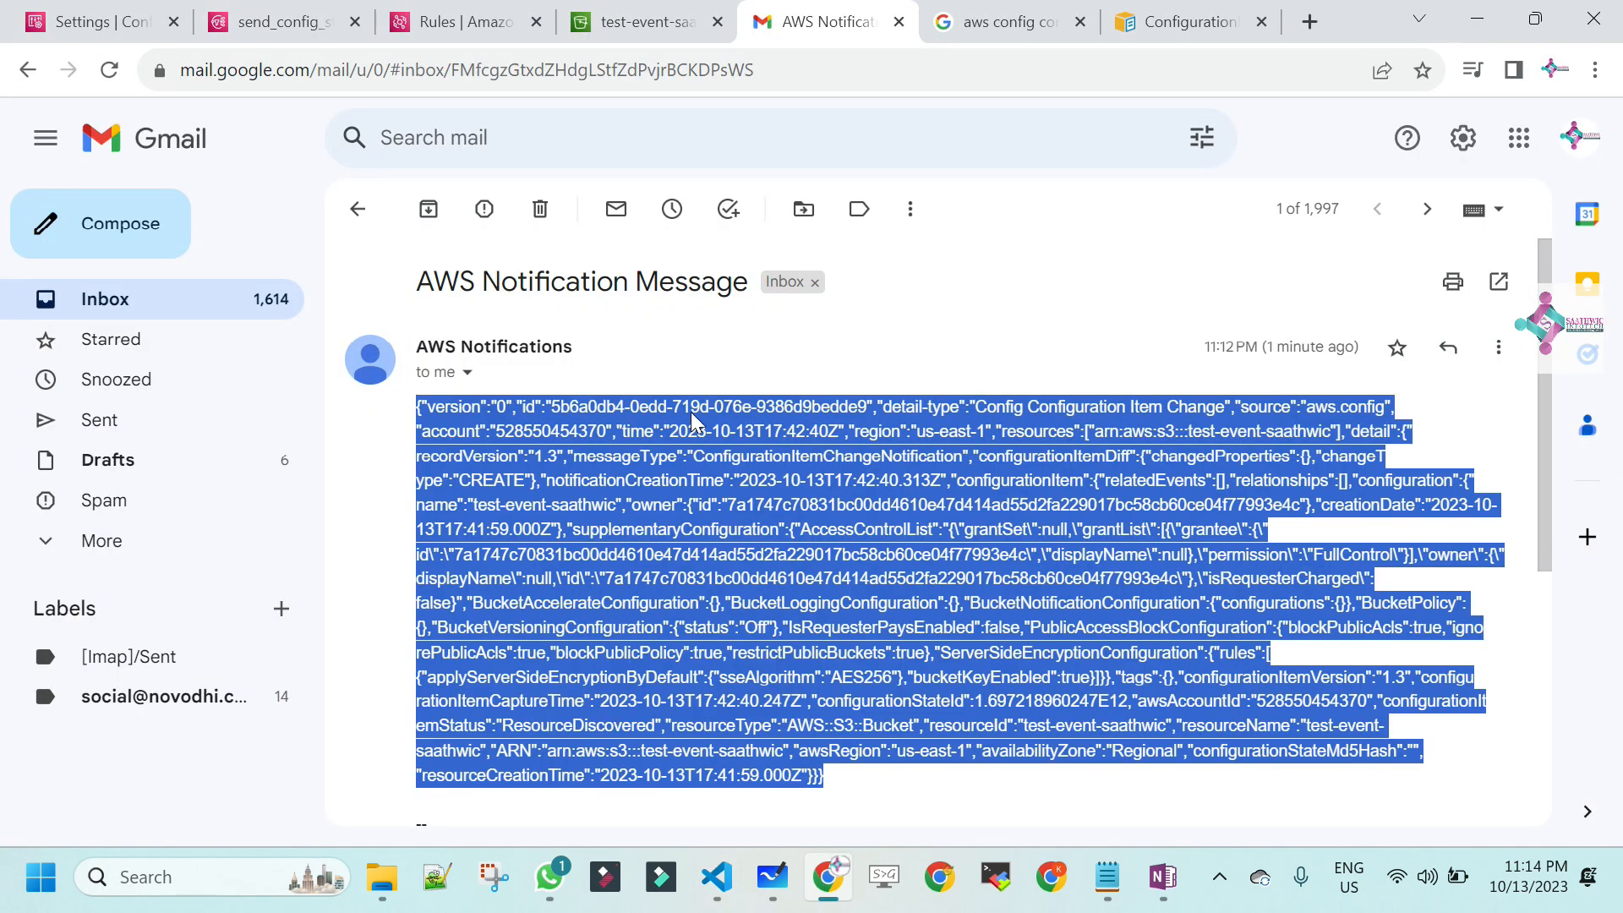
left_click(687, 371)
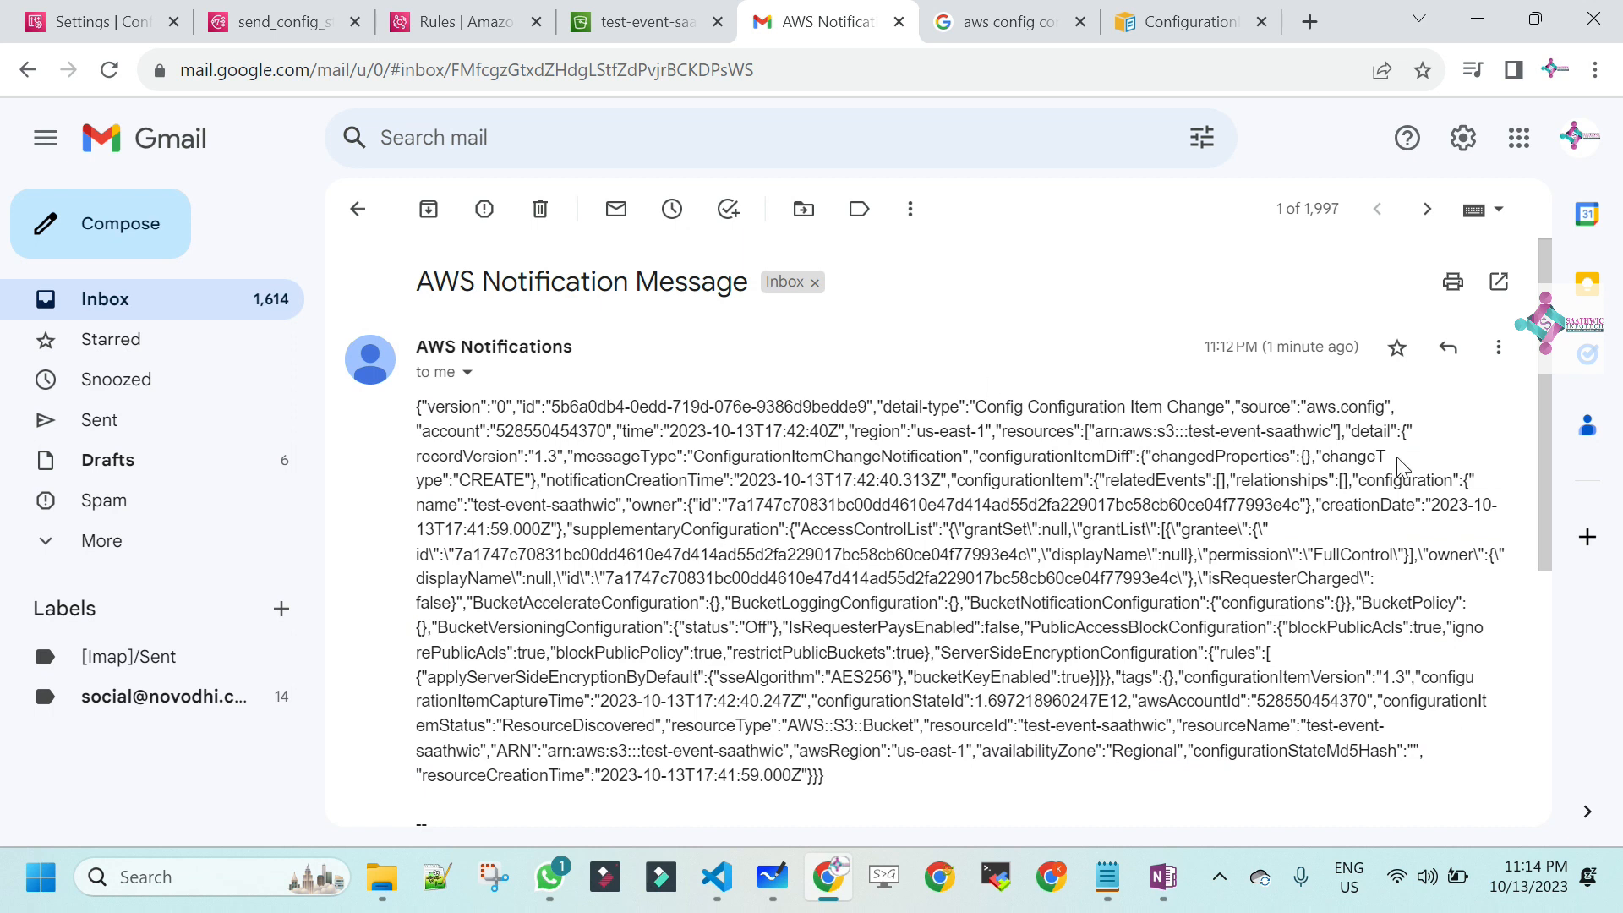
left_click_drag(1545, 378, 1528, 301)
left_click(440, 19)
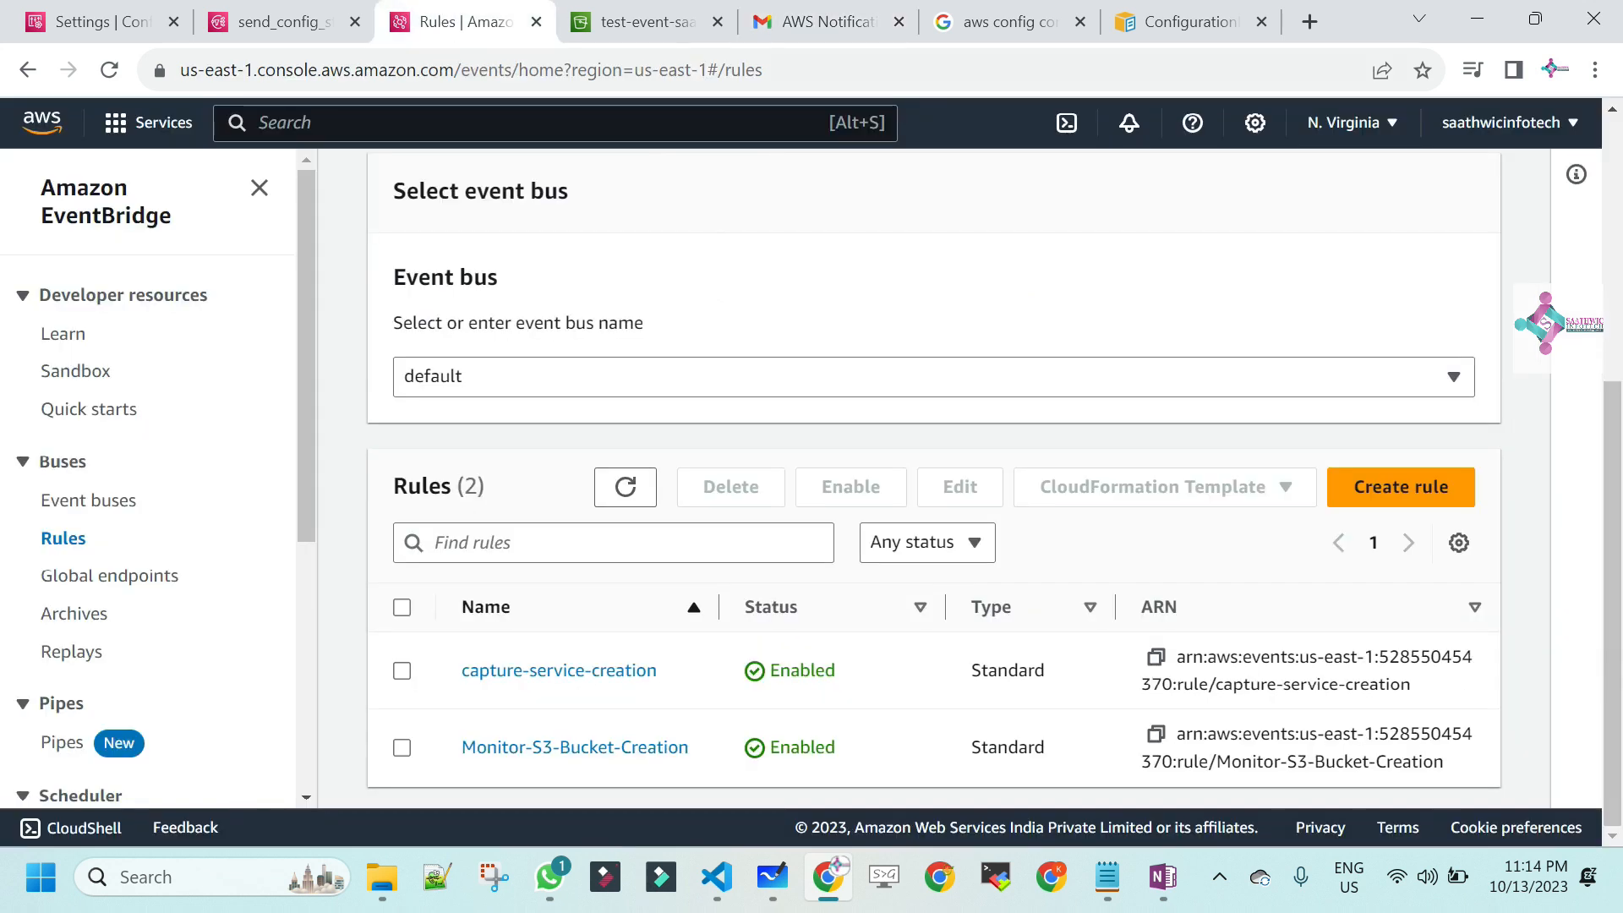
left_click(269, 32)
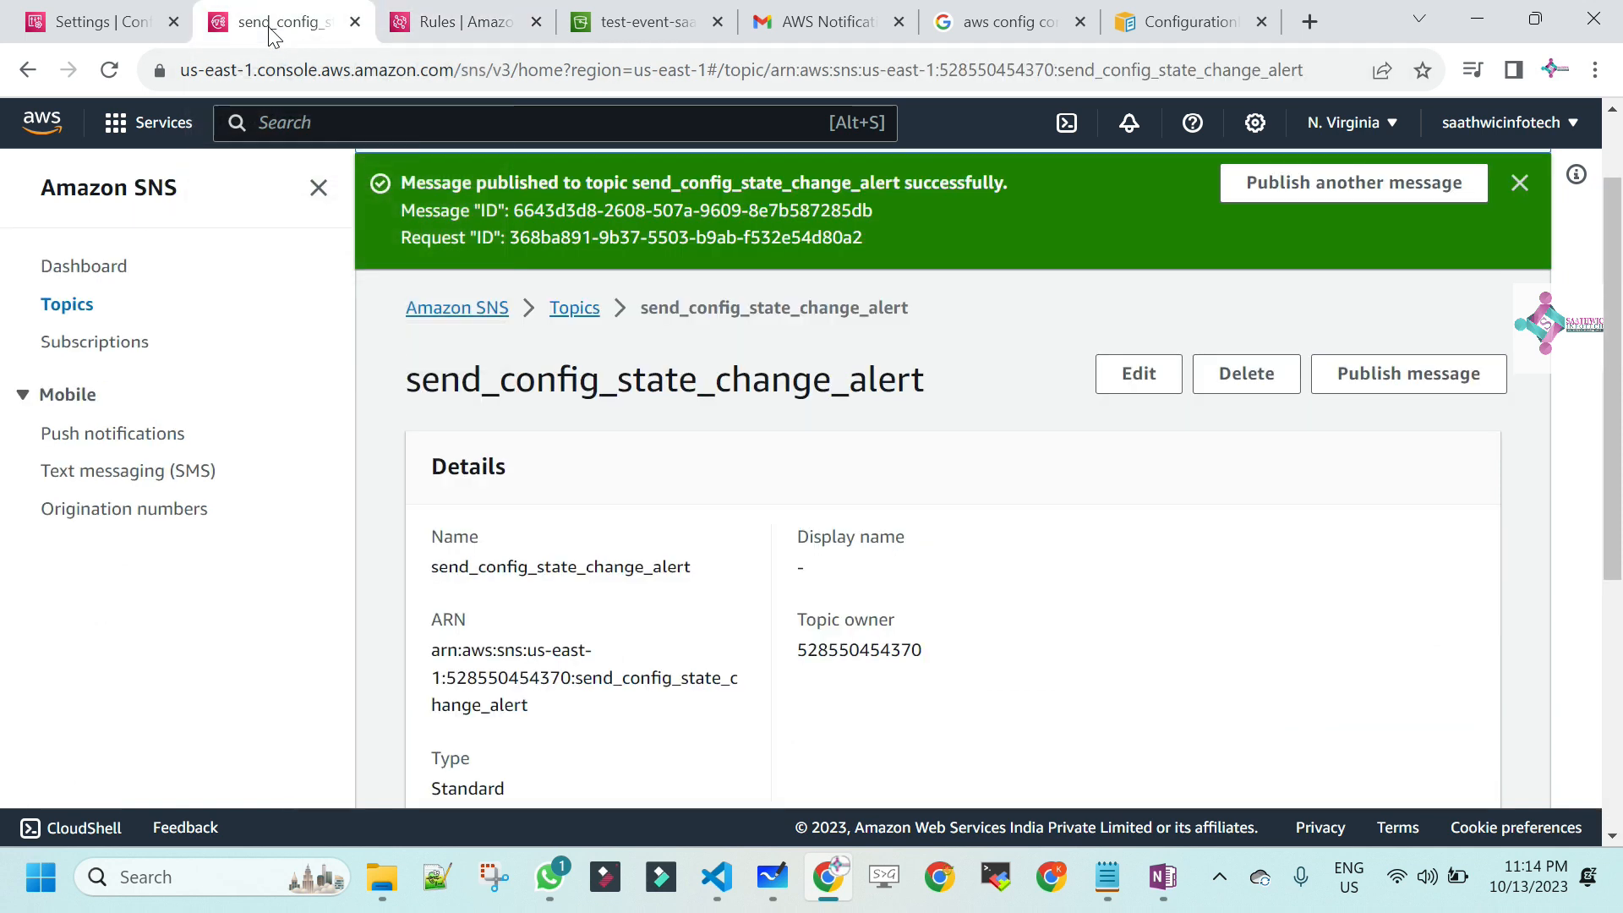
left_click(467, 25)
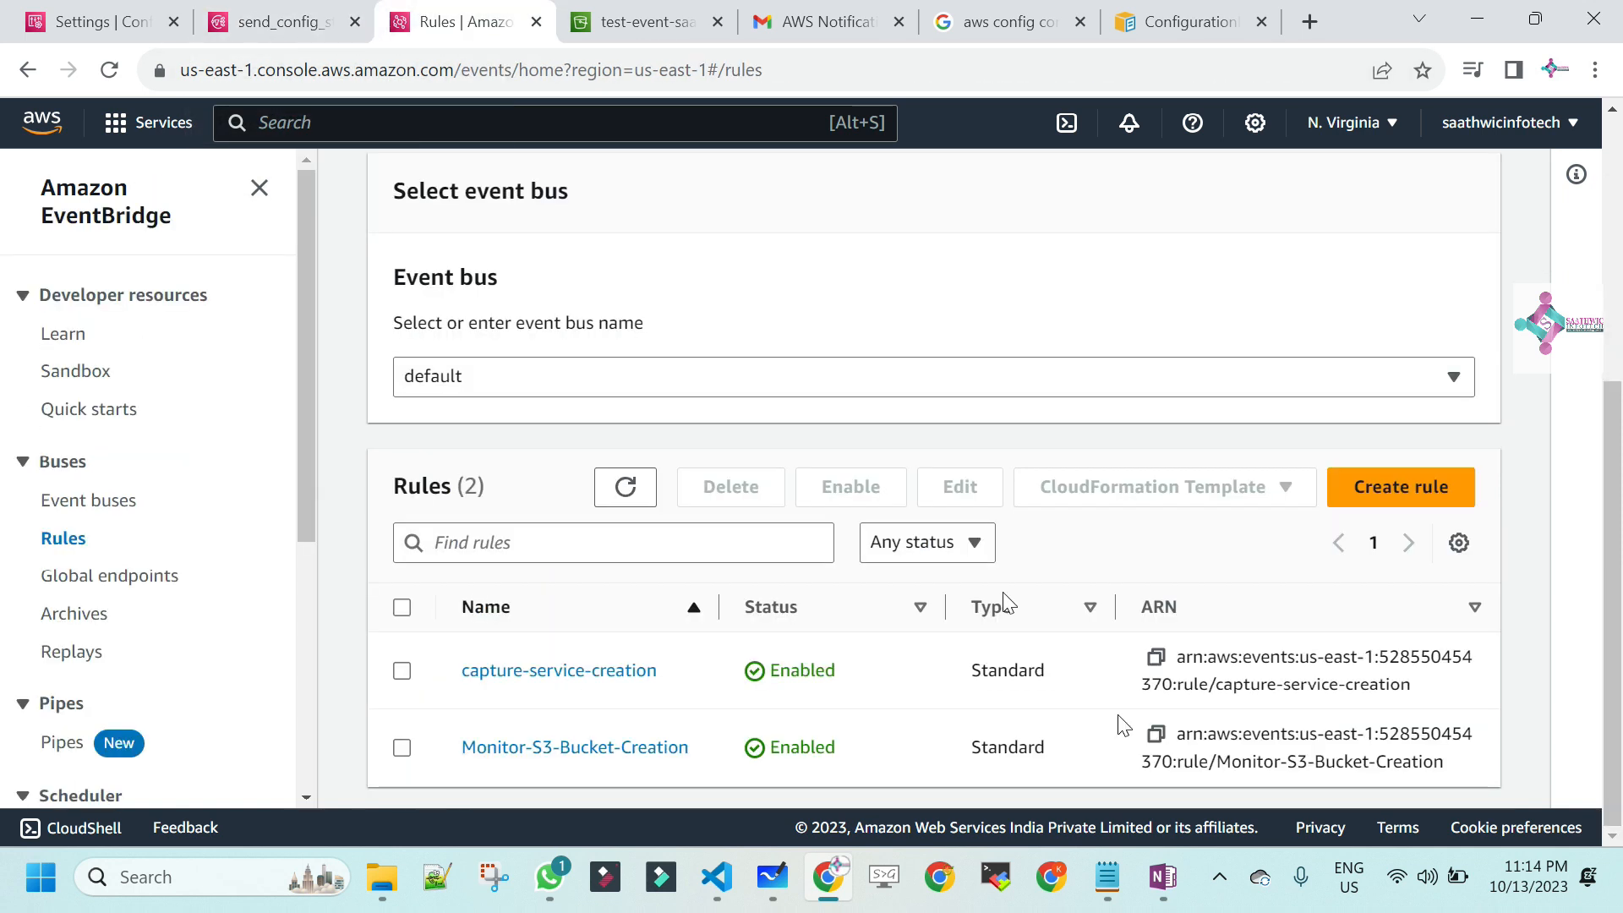
- Open the capture-service-creation rule and examine its event pattern
left_click(600, 689)
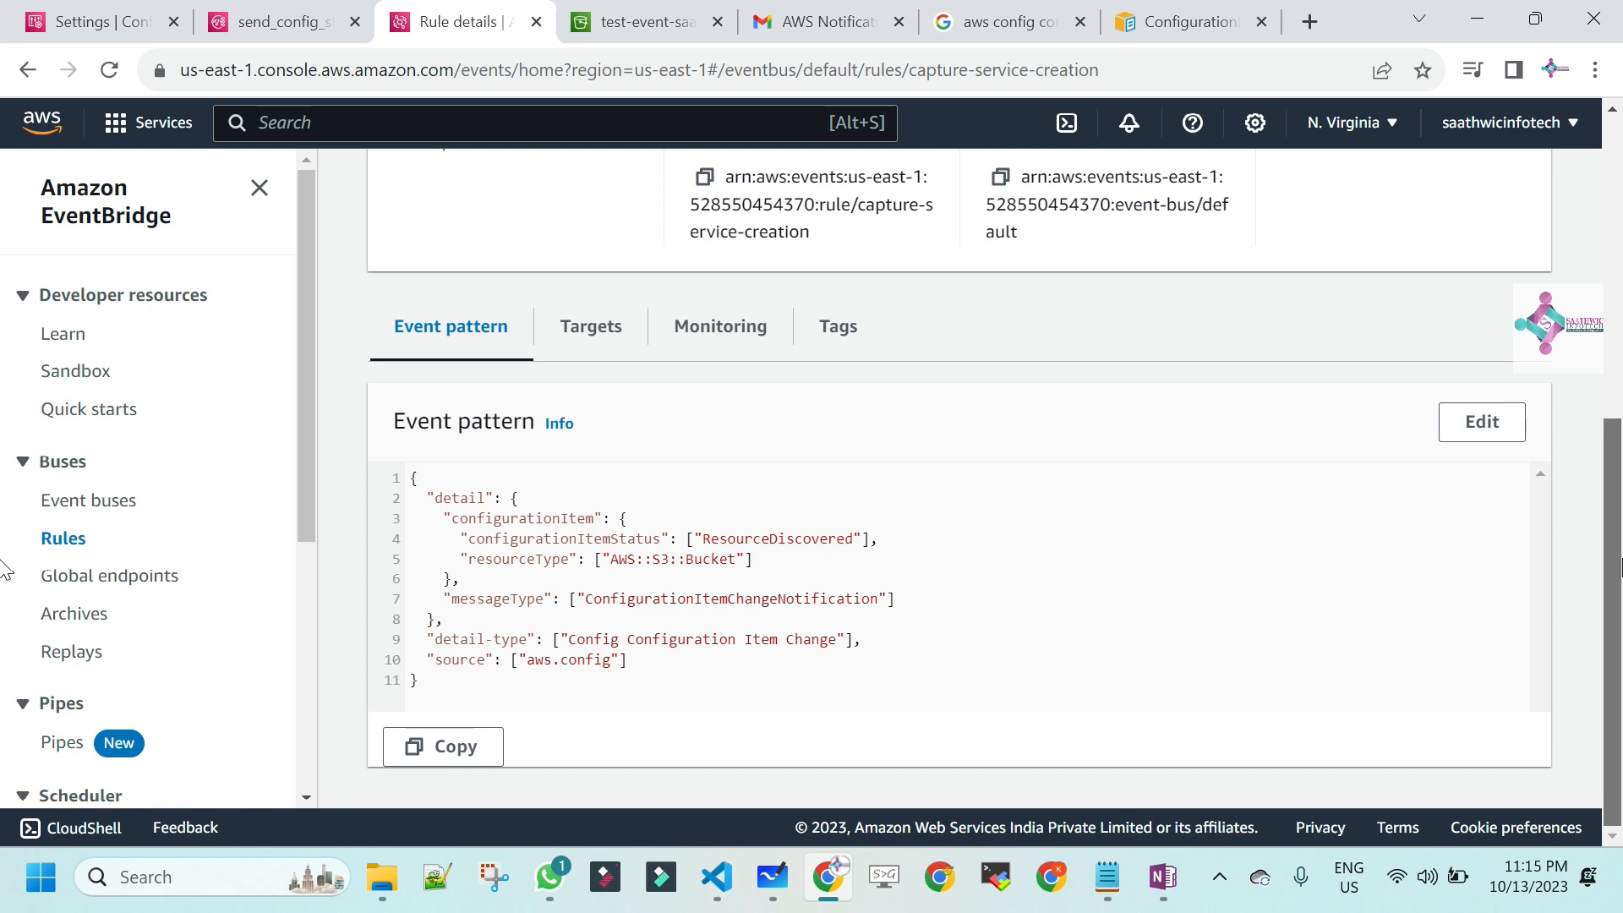
scroll(1558, 532, "up", 5)
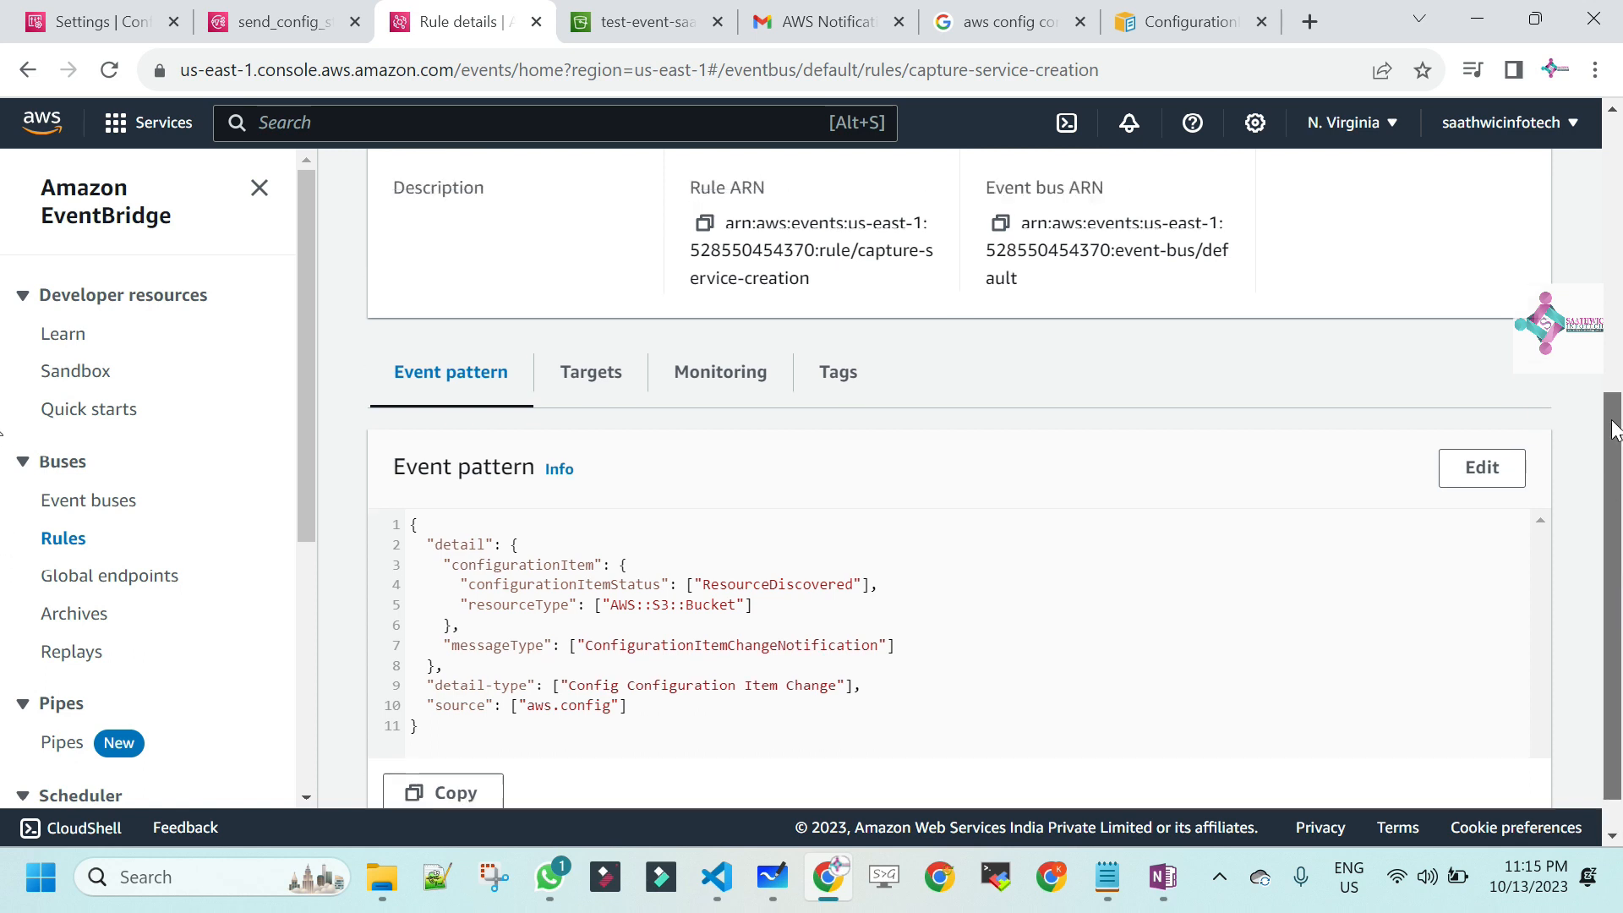
scroll(1571, 212, "up", 2)
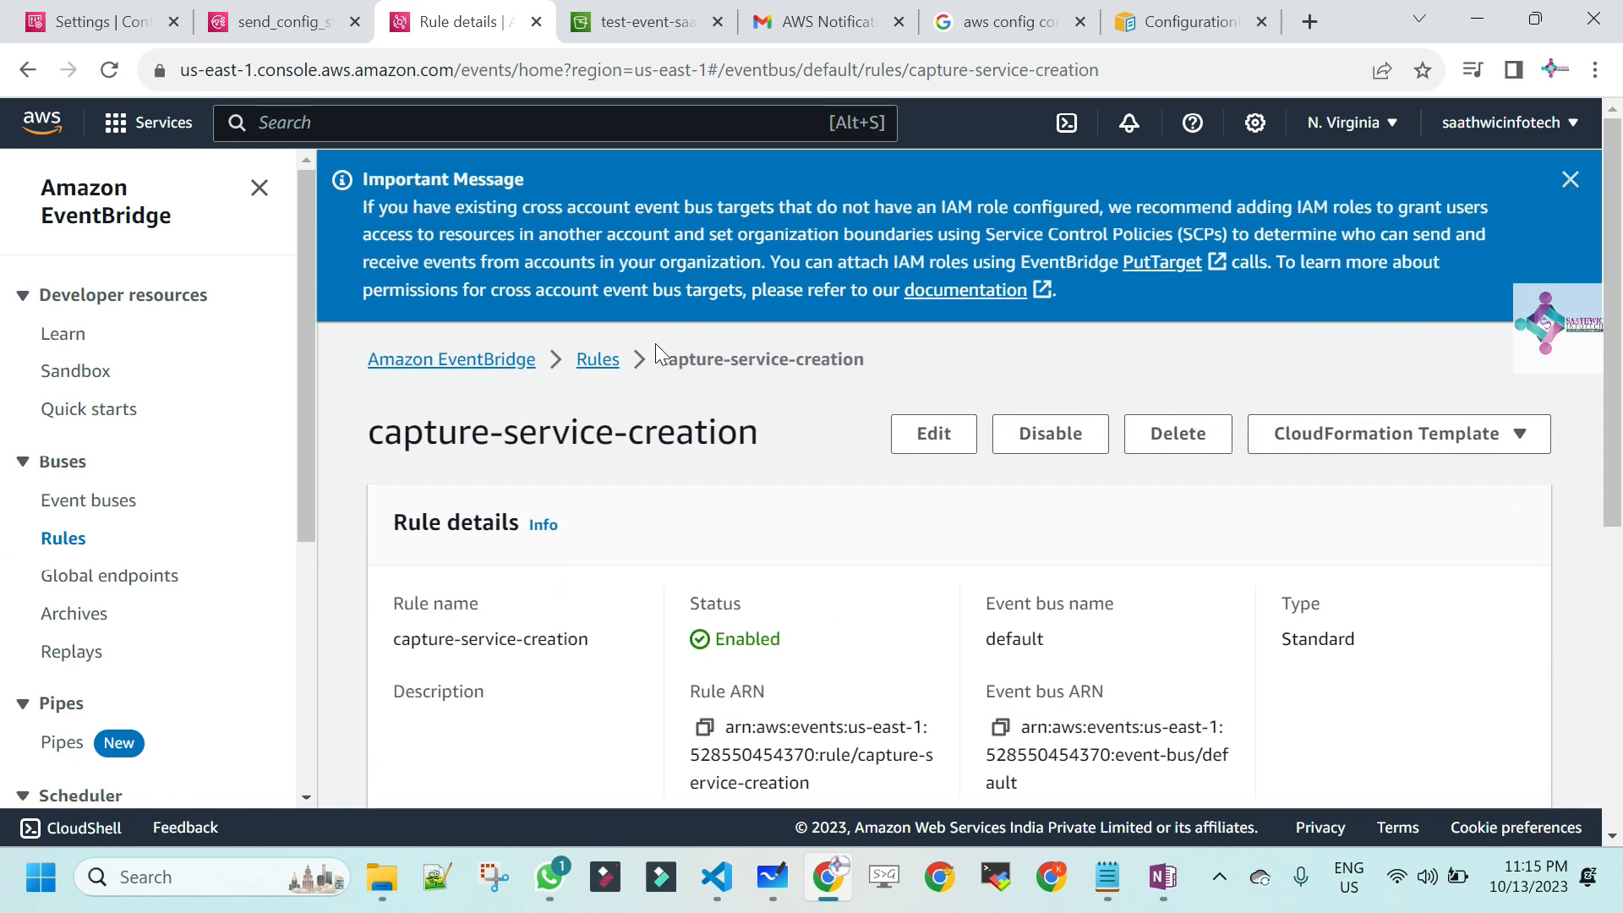
- Return to the rules list, open the Monitor-S3-Bucket-Creation rule and review its event pattern
left_click(597, 360)
scroll(1165, 358, "down", 4)
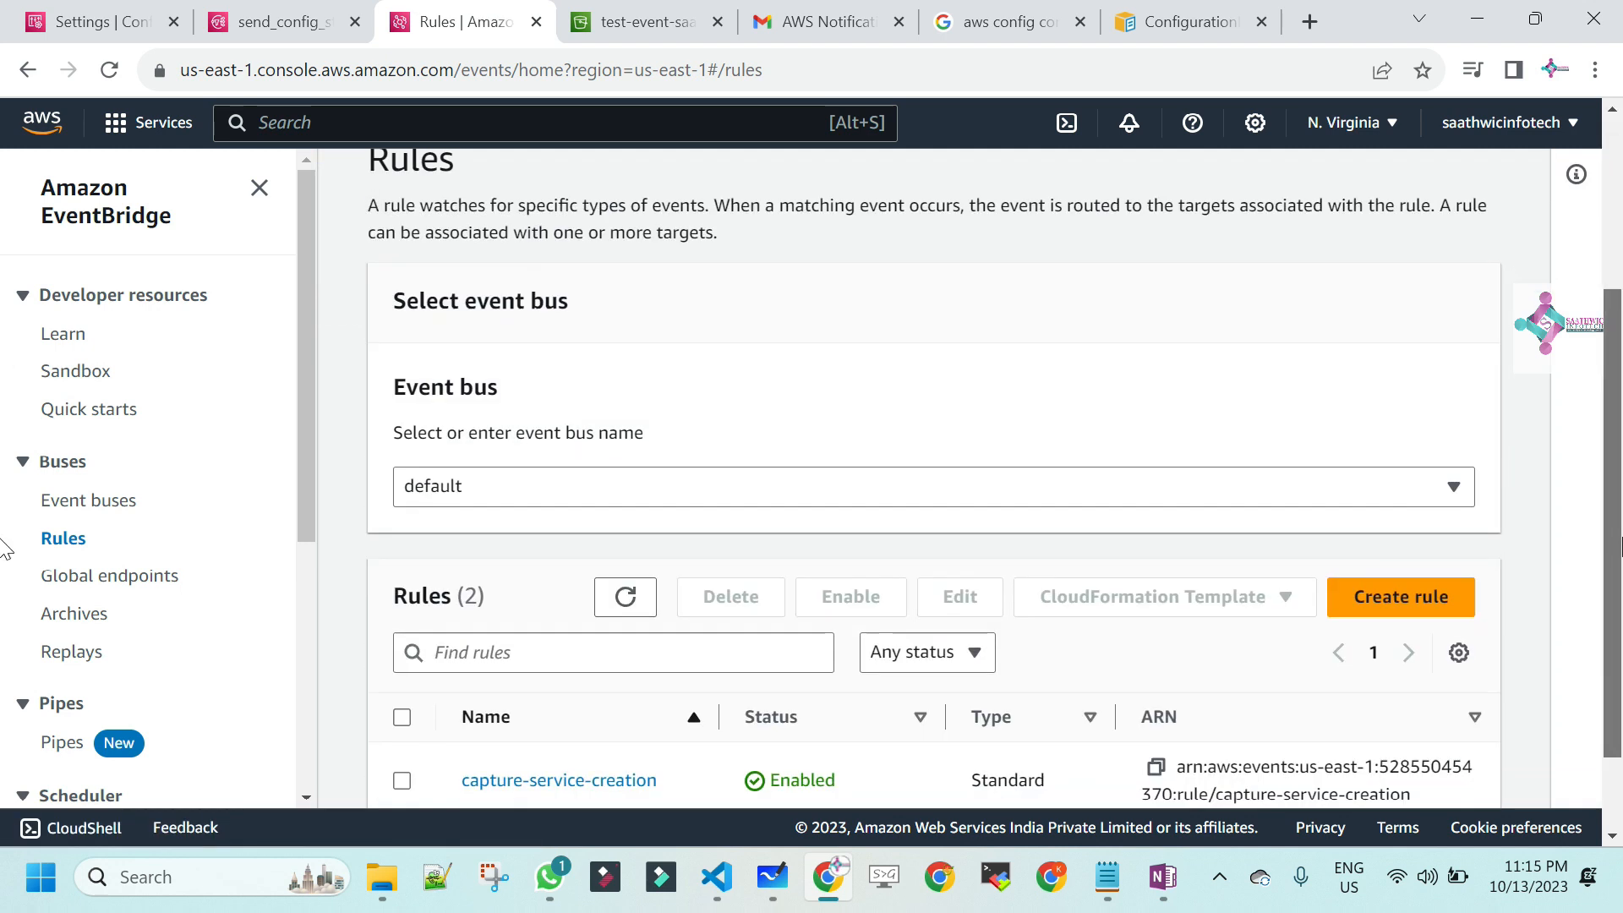
left_click(538, 750)
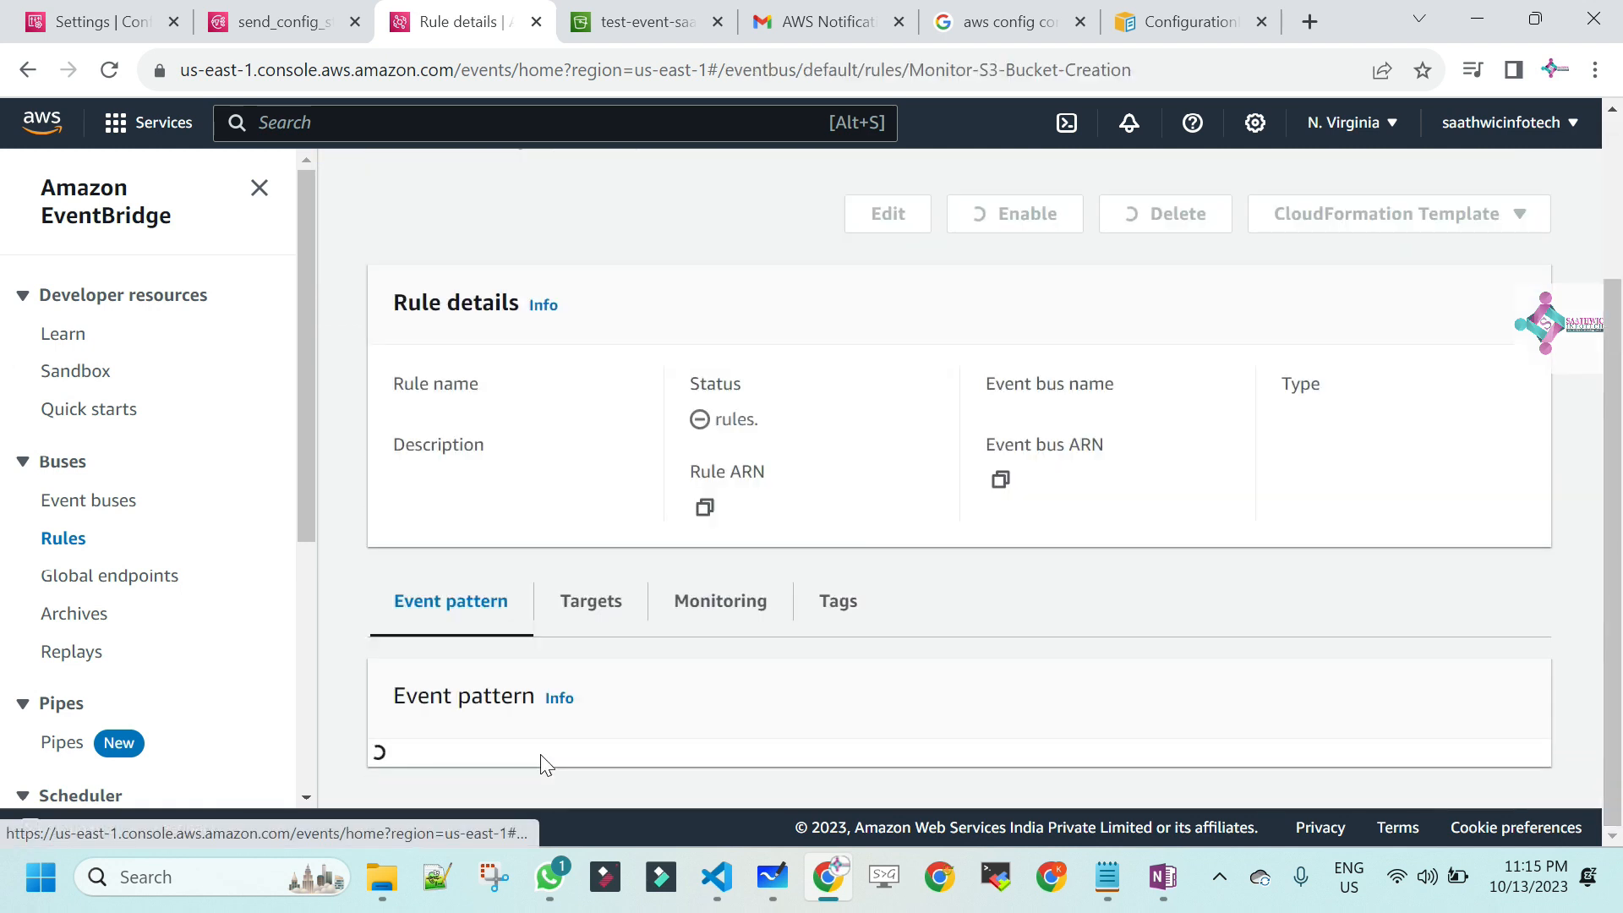
left_click_drag(1618, 479, 1559, 588)
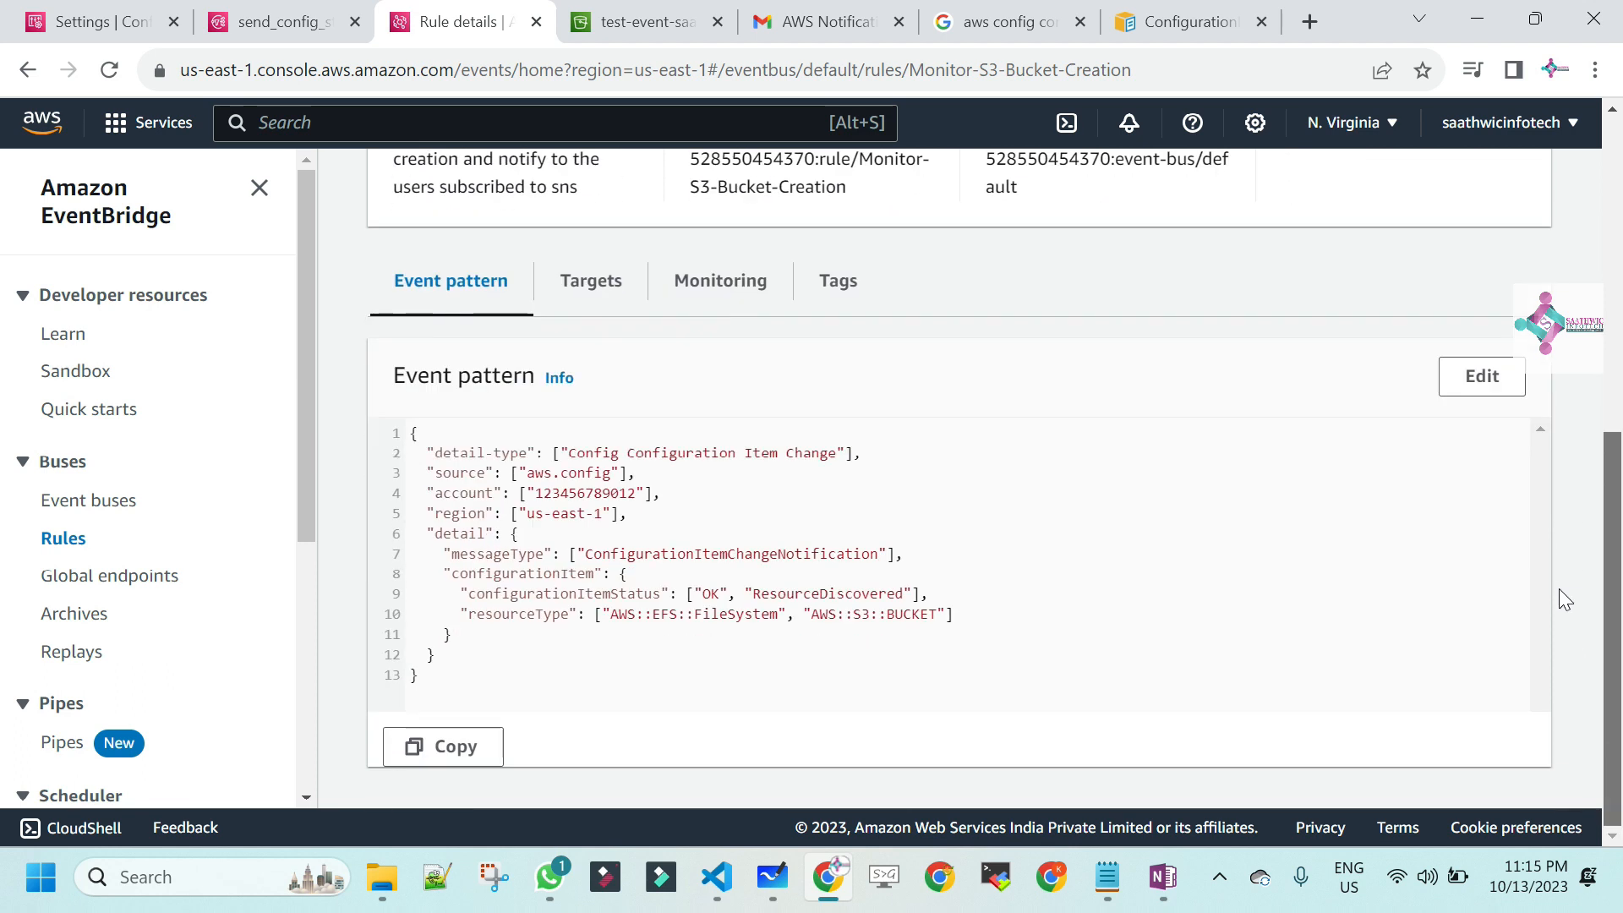
- Open the targets of the Monitor-S3-Bucket-Creation rule for editing and expand the additional settings of Target 1
left_click(587, 304)
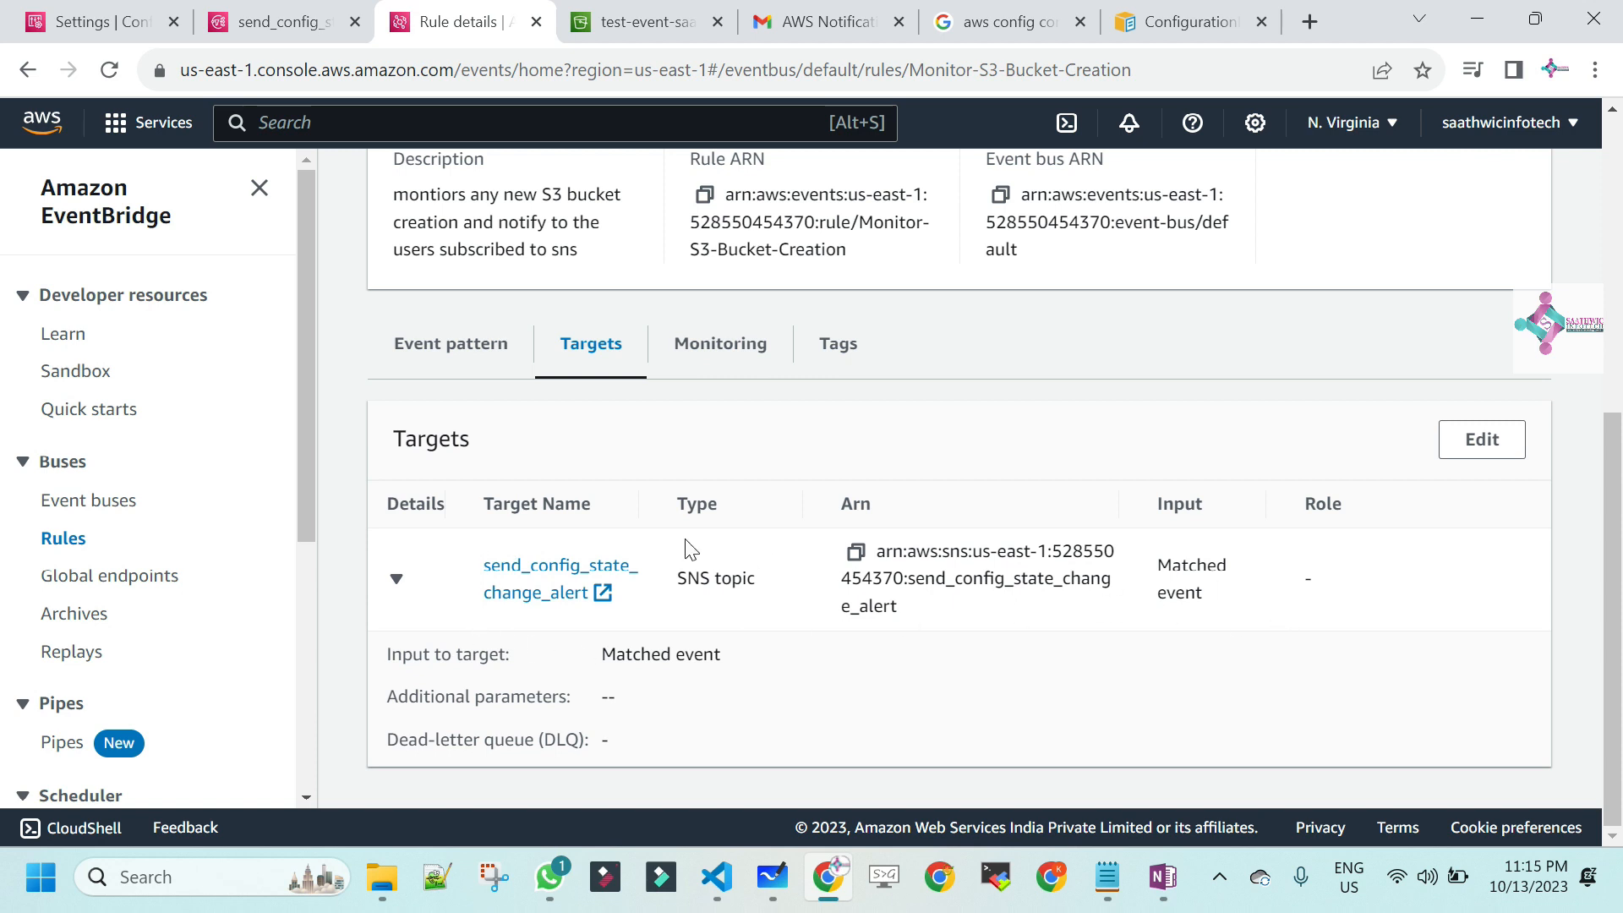
left_click(1485, 452)
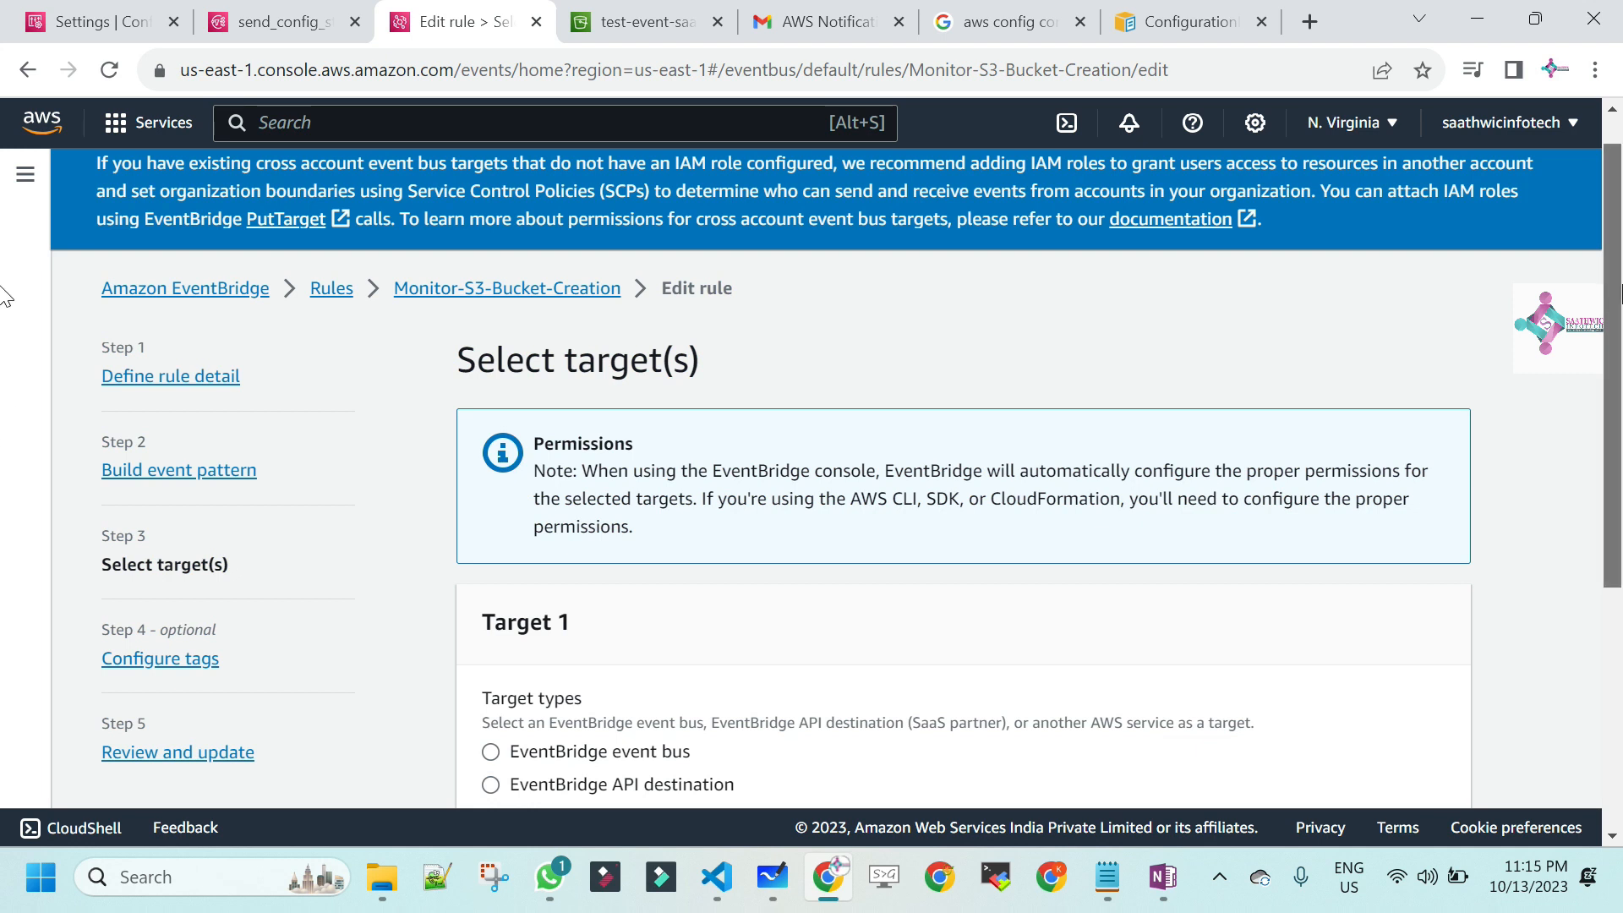
scroll(4, 583, "down", 5)
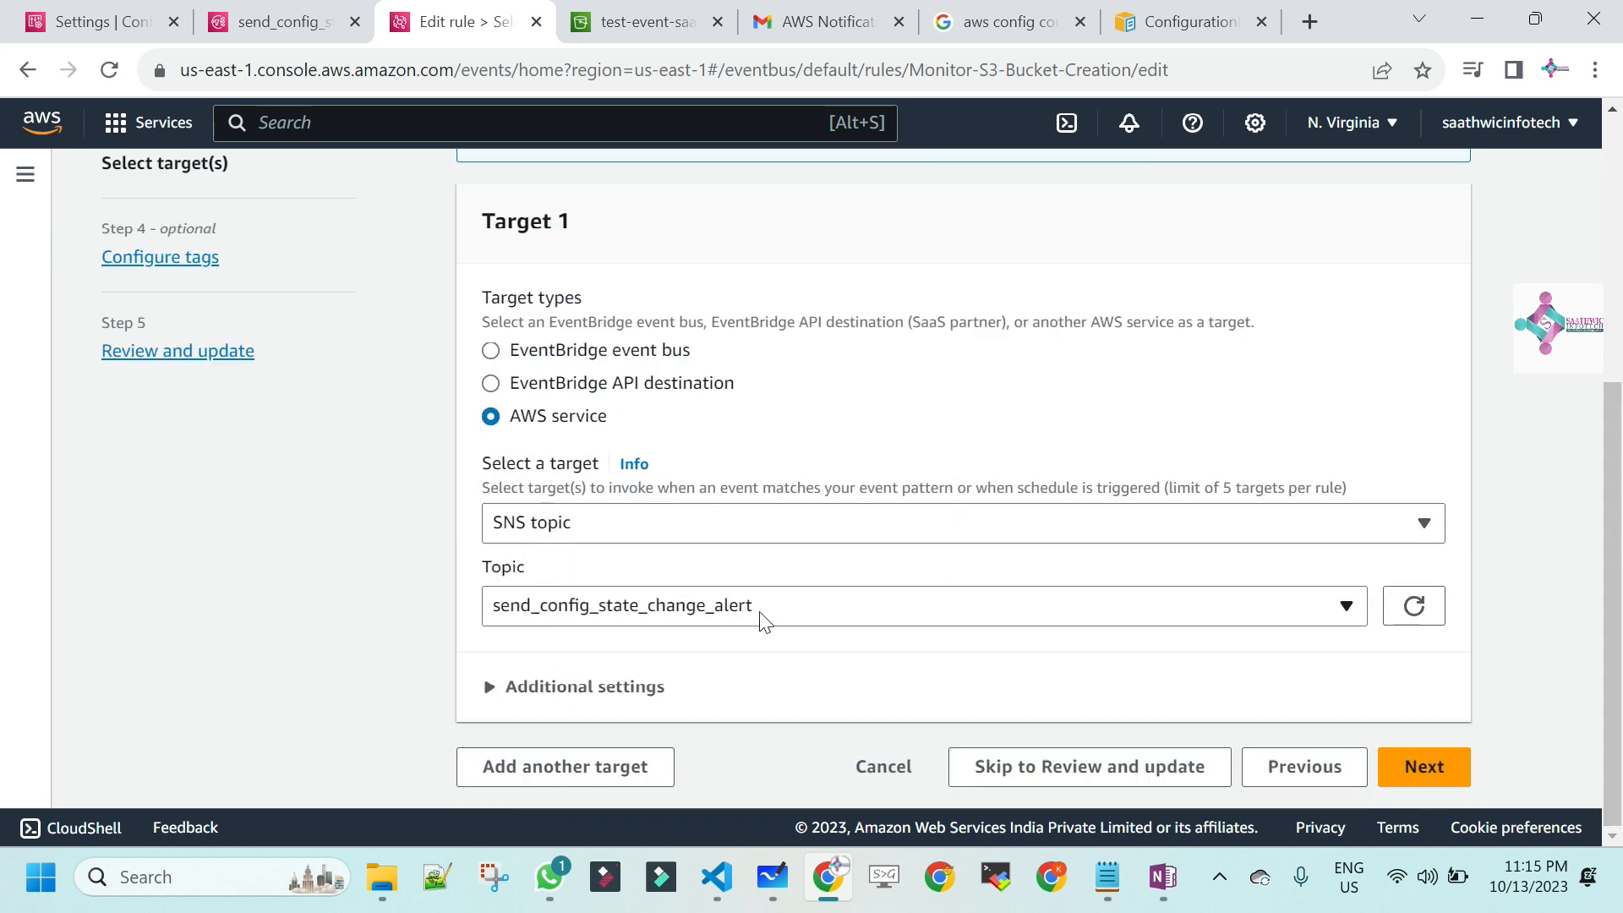
left_click(495, 688)
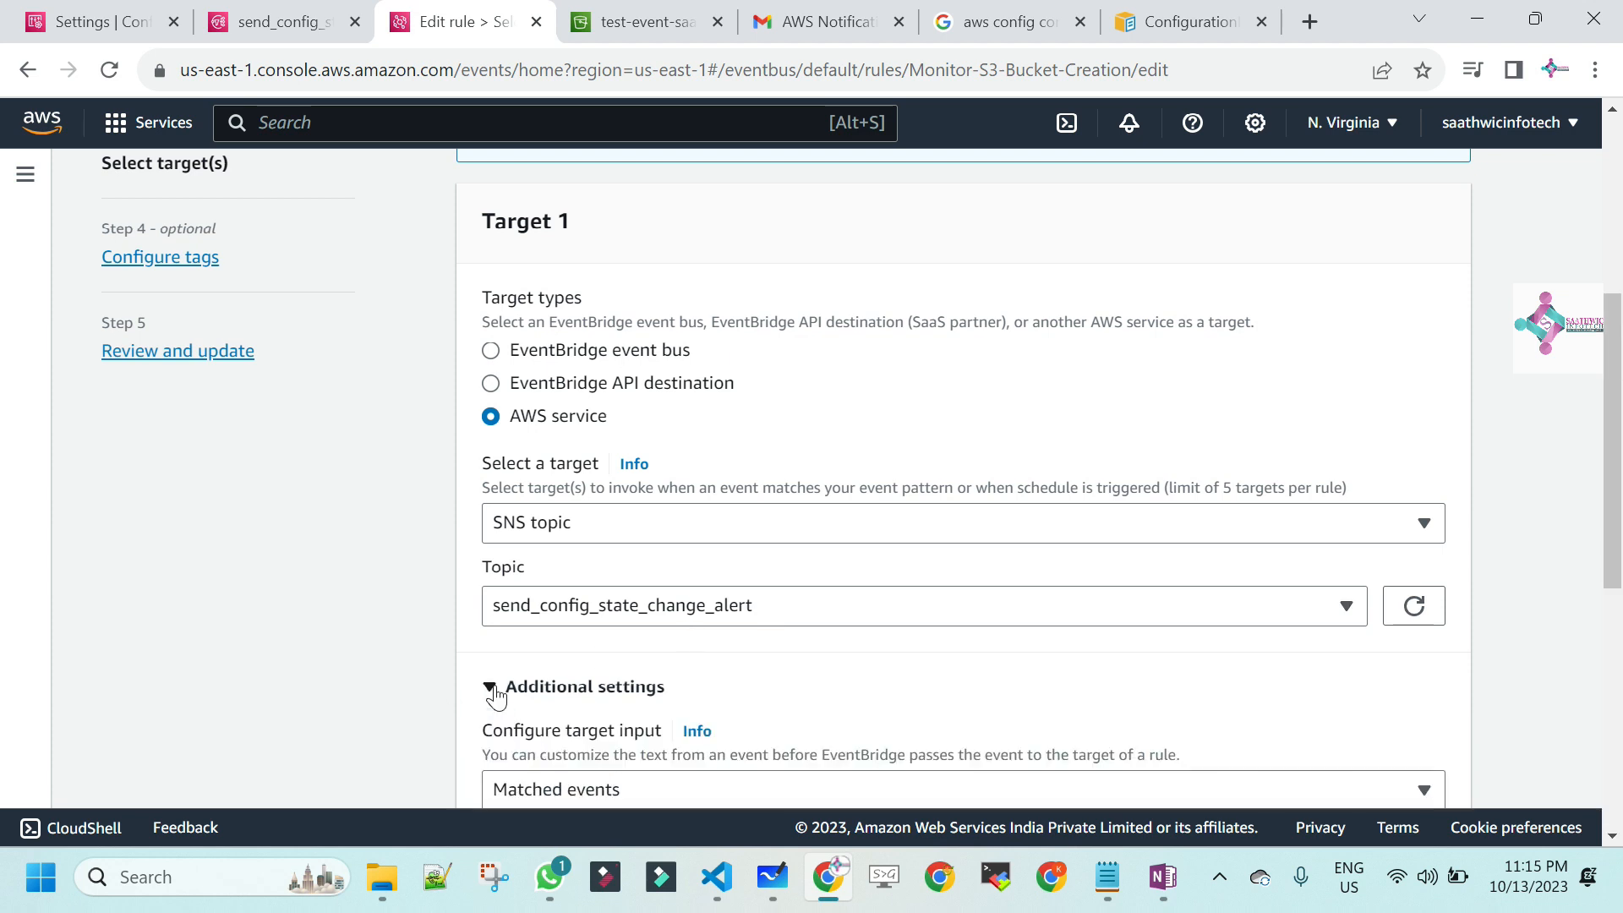
left_click_drag(1619, 341, 1619, 527)
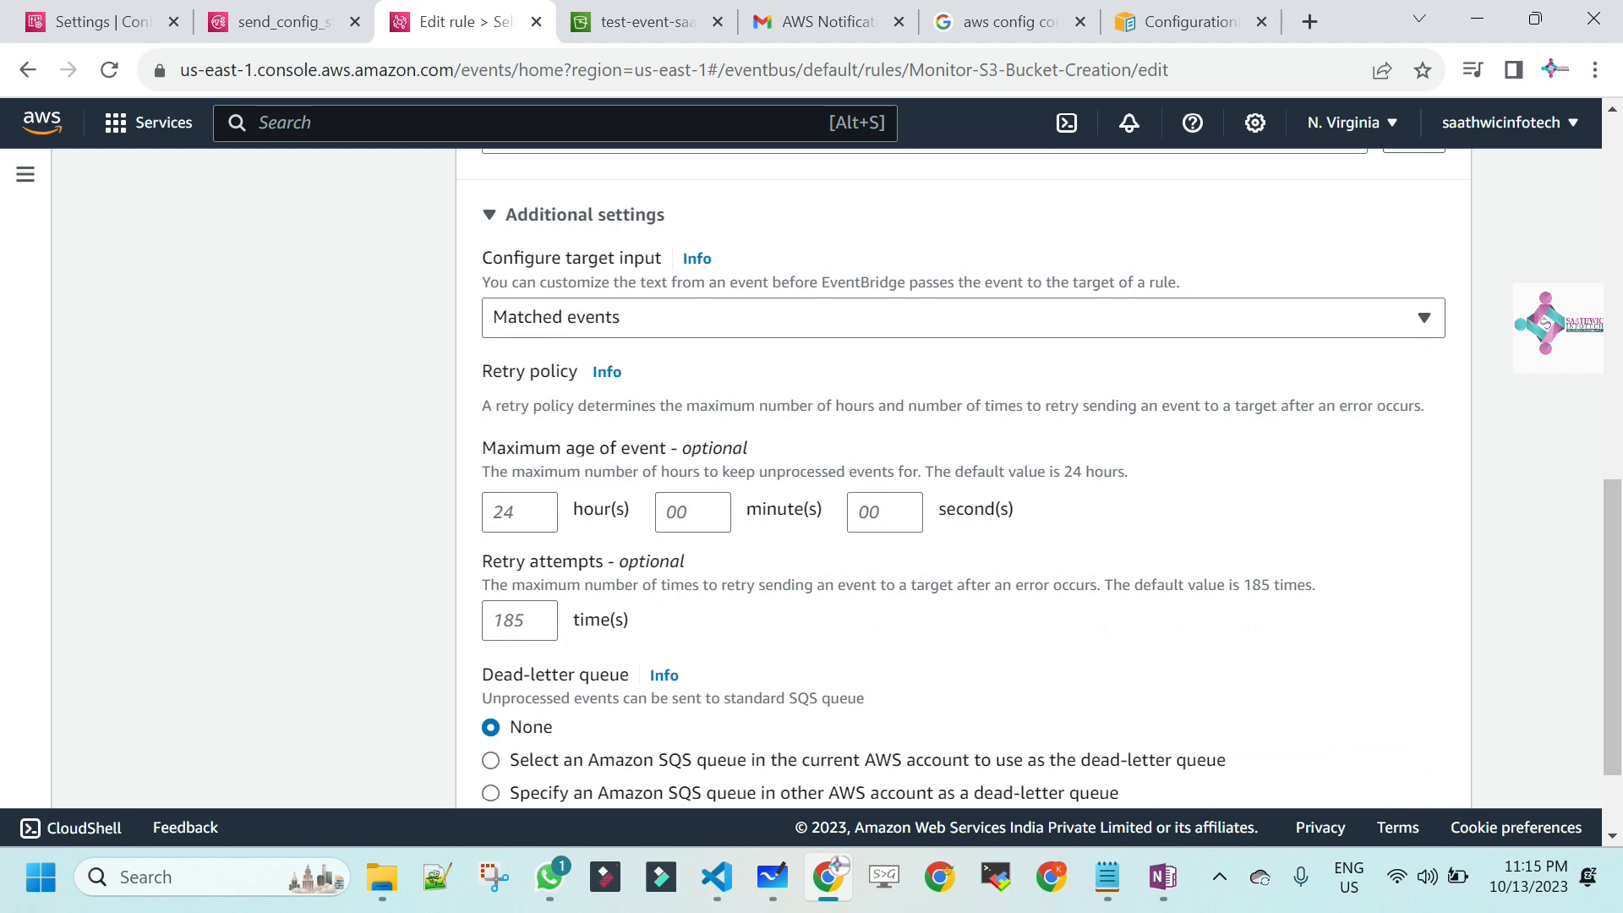
- Set Target 1's target input to Input transformer and open the input transformer configuration at the sample event section
left_click(672, 321)
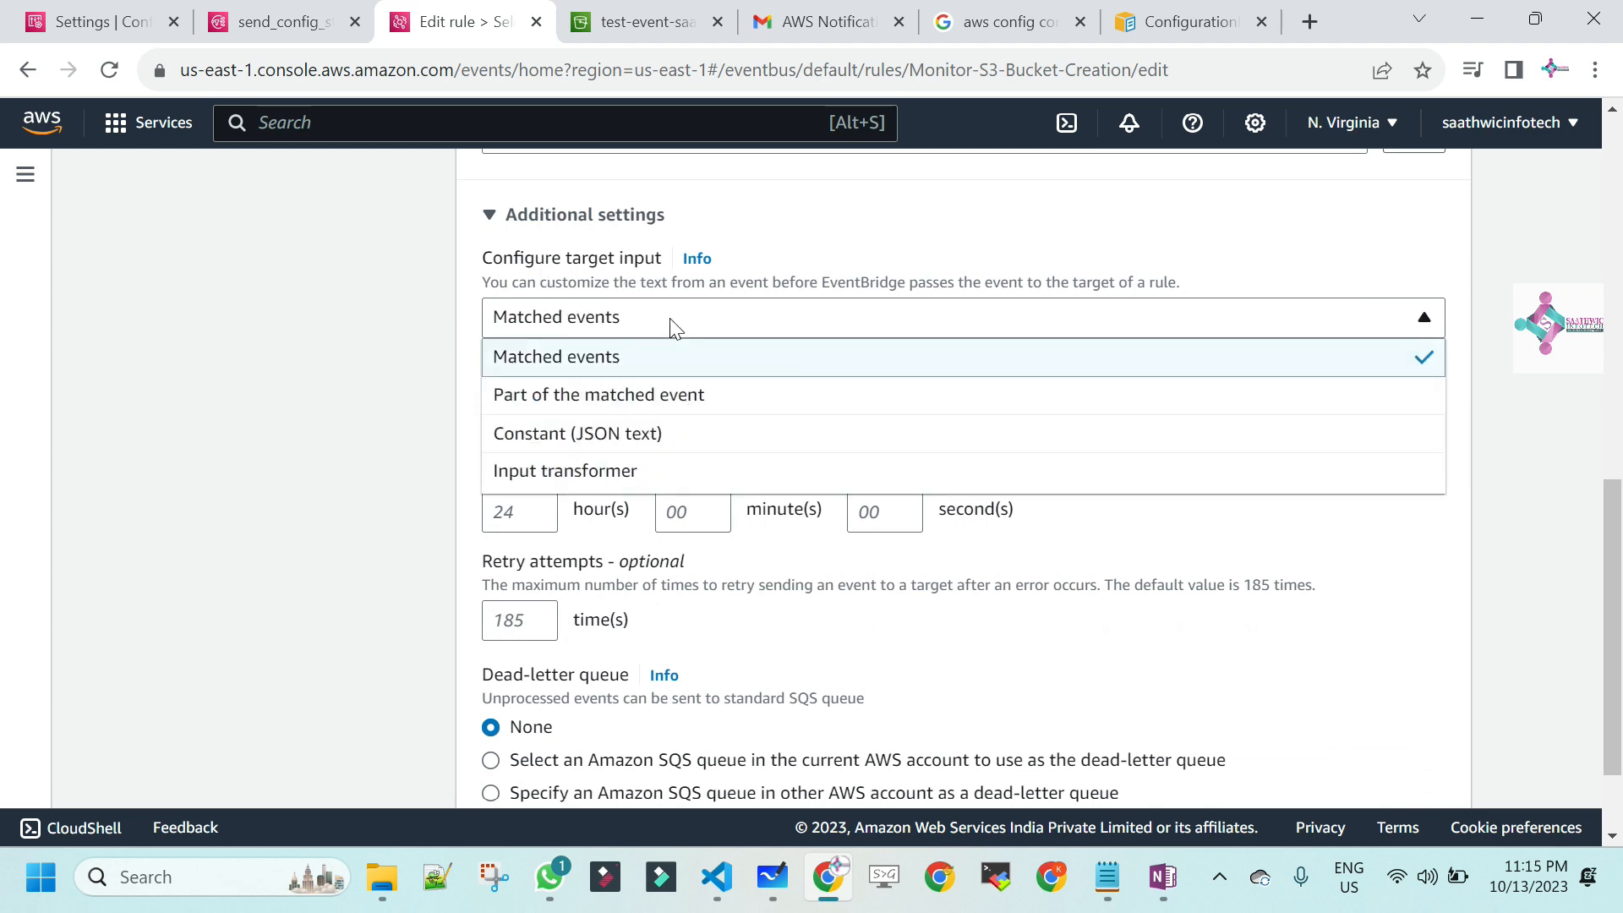
left_click(591, 479)
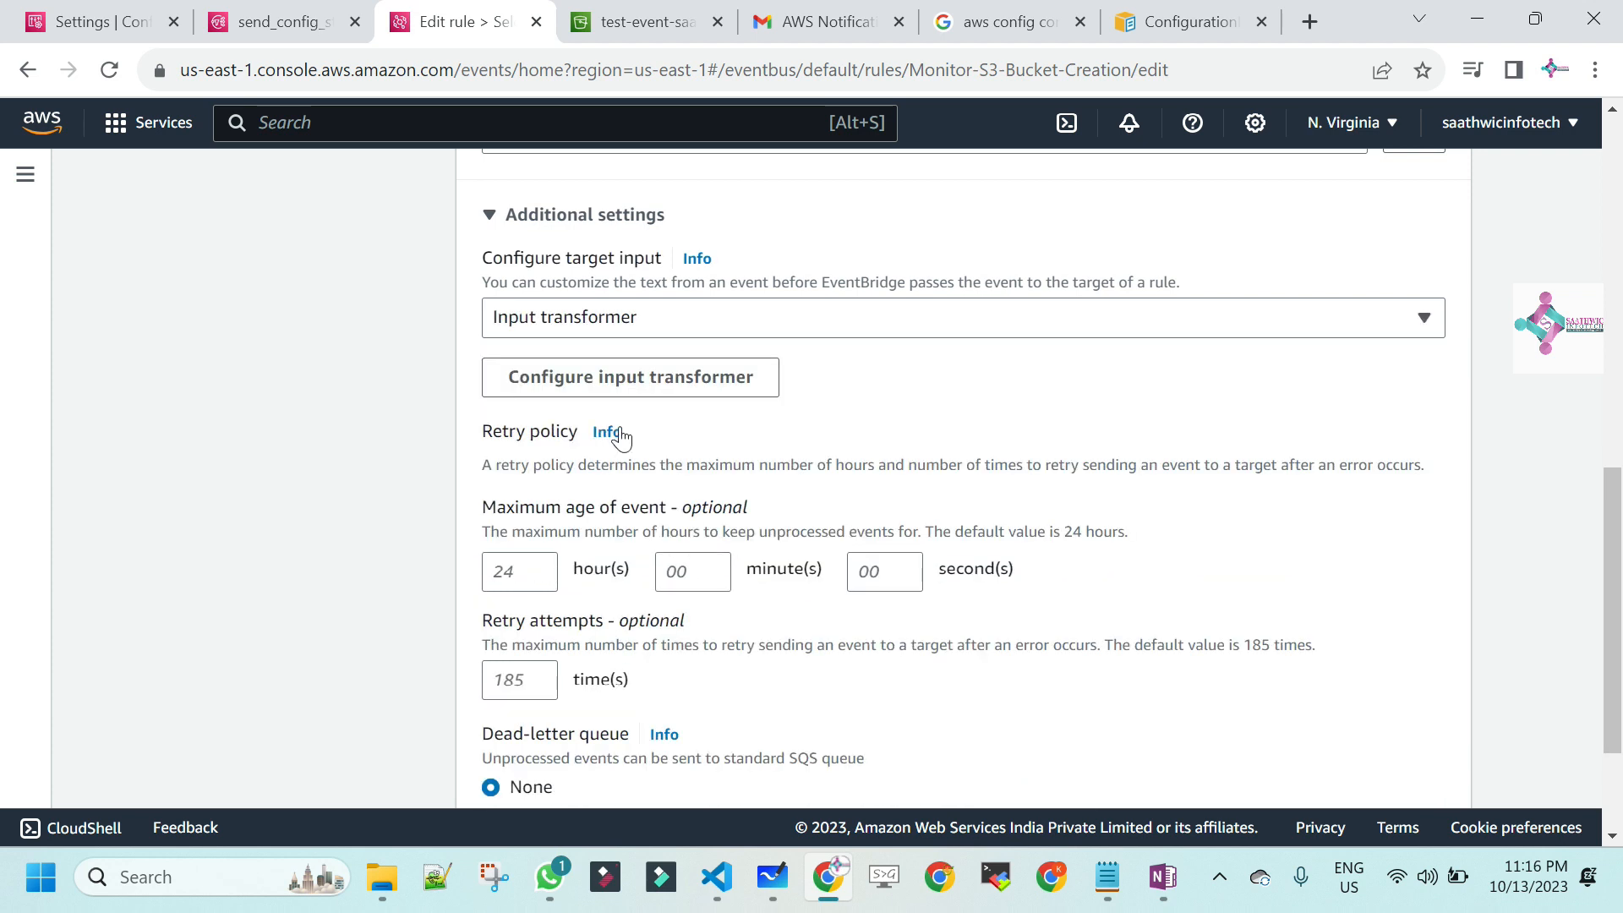
left_click(643, 382)
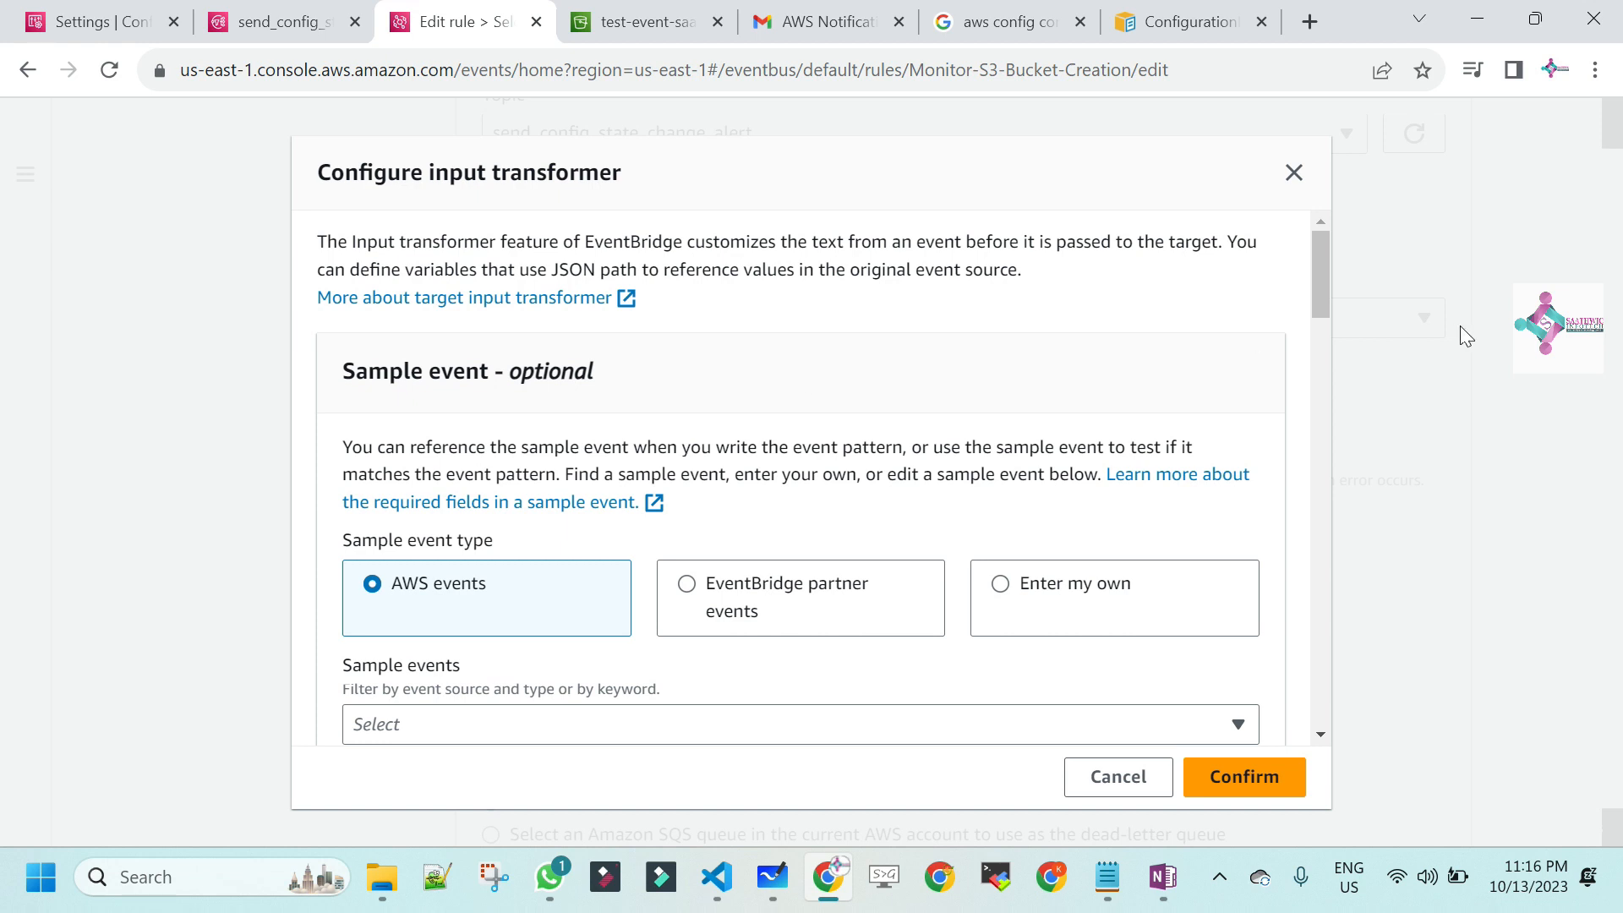
left_click_drag(1311, 266, 1316, 305)
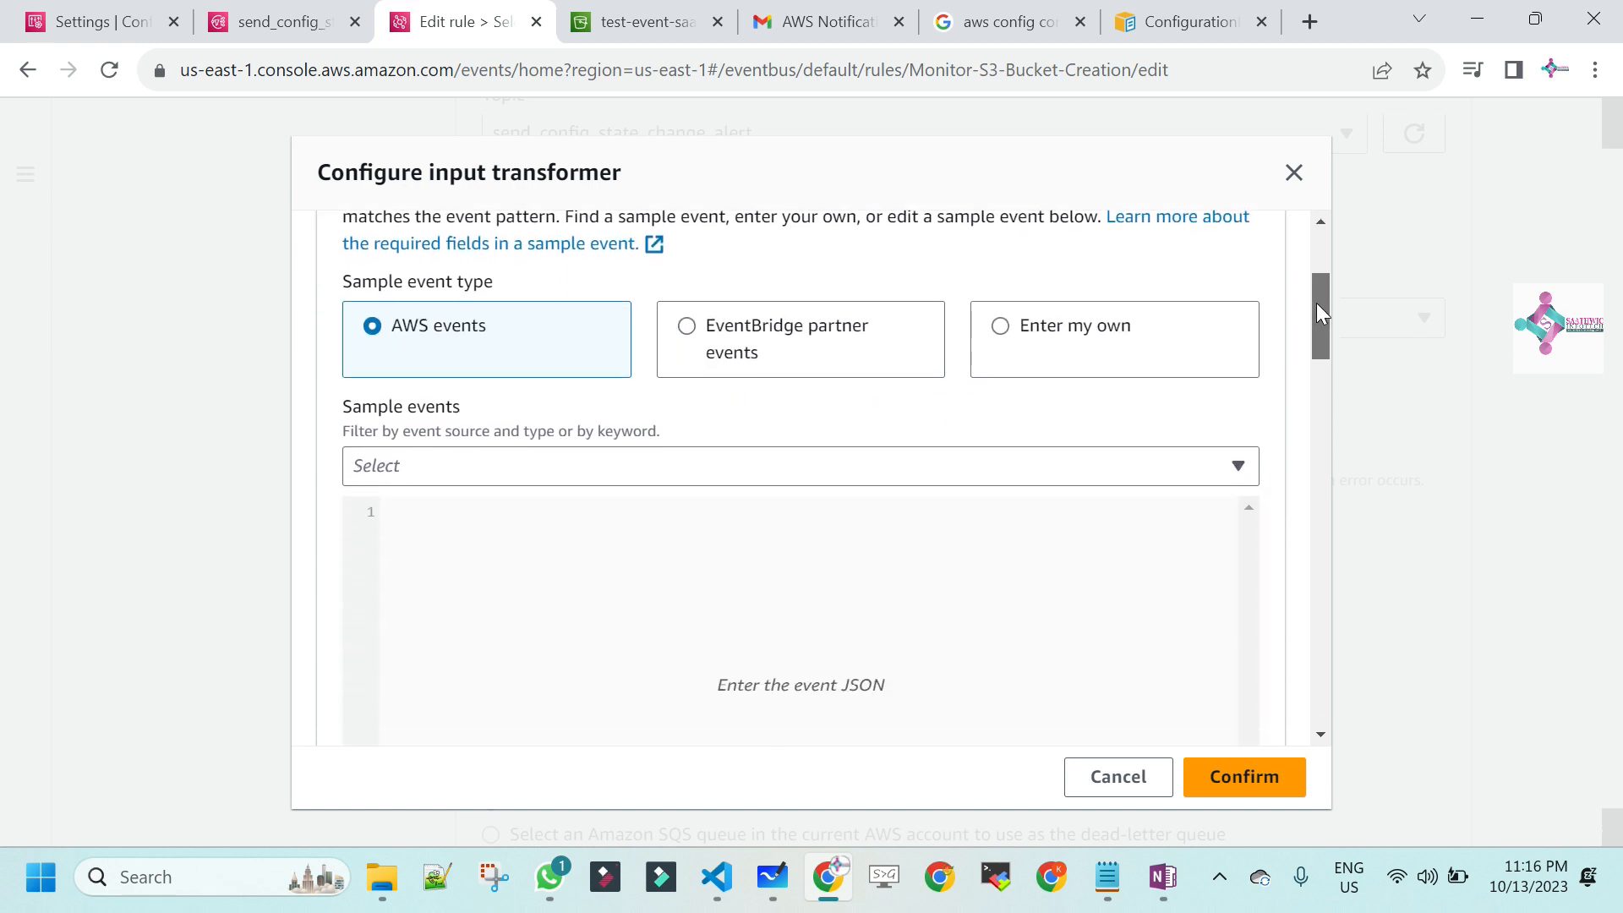
- Filter the sample AWS events by "config" and load the Config Configuration Item Change sample event
left_click(529, 468)
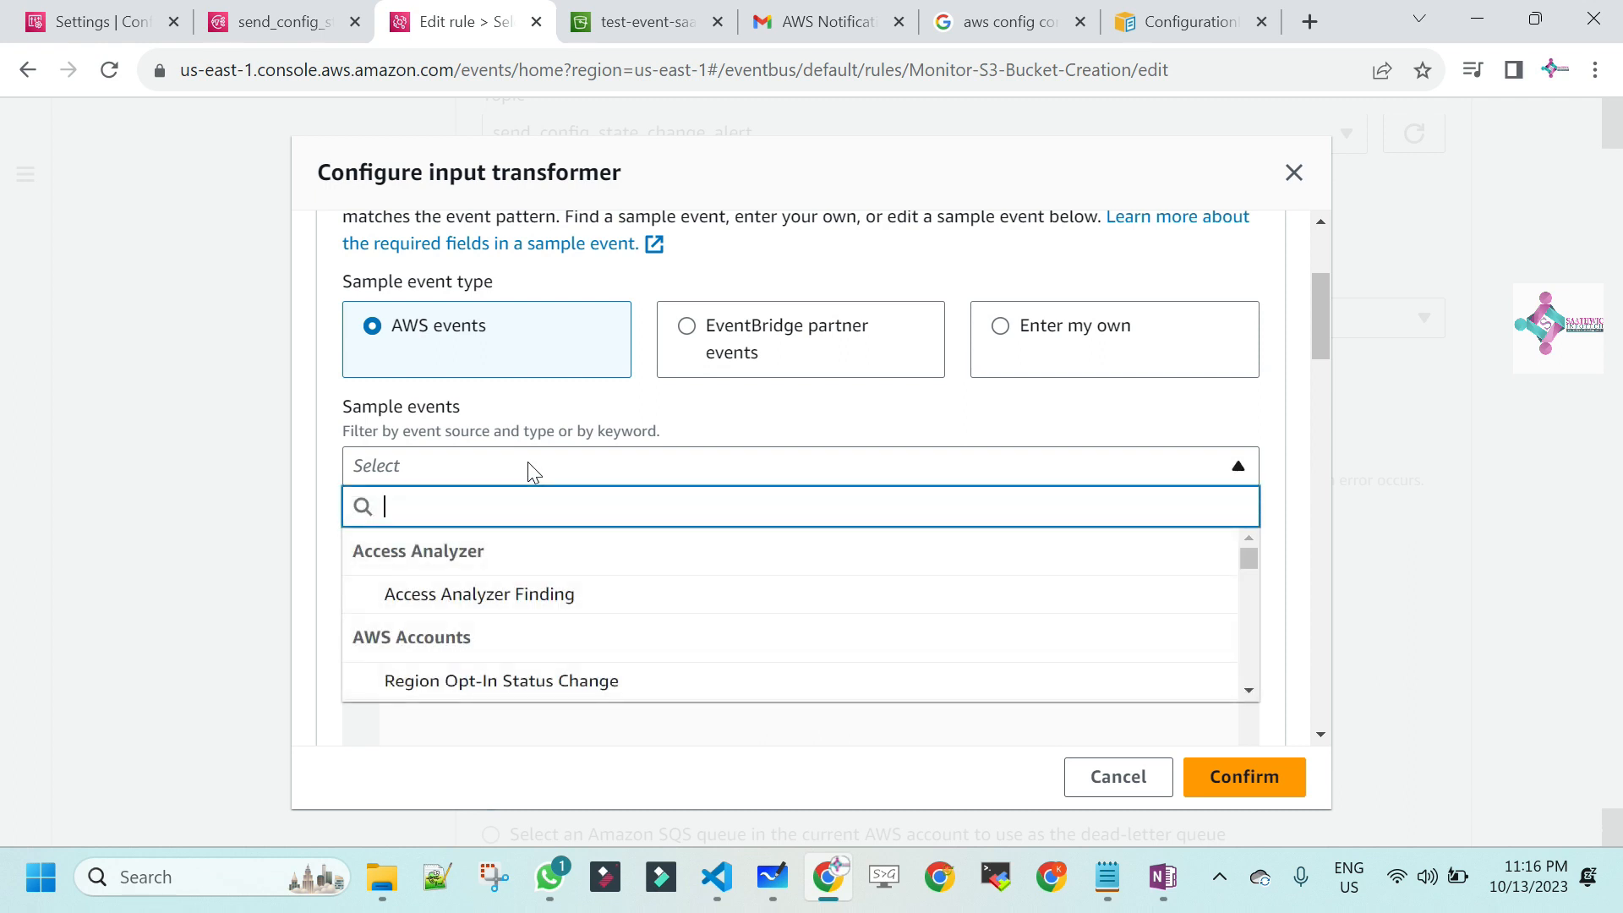
type("config")
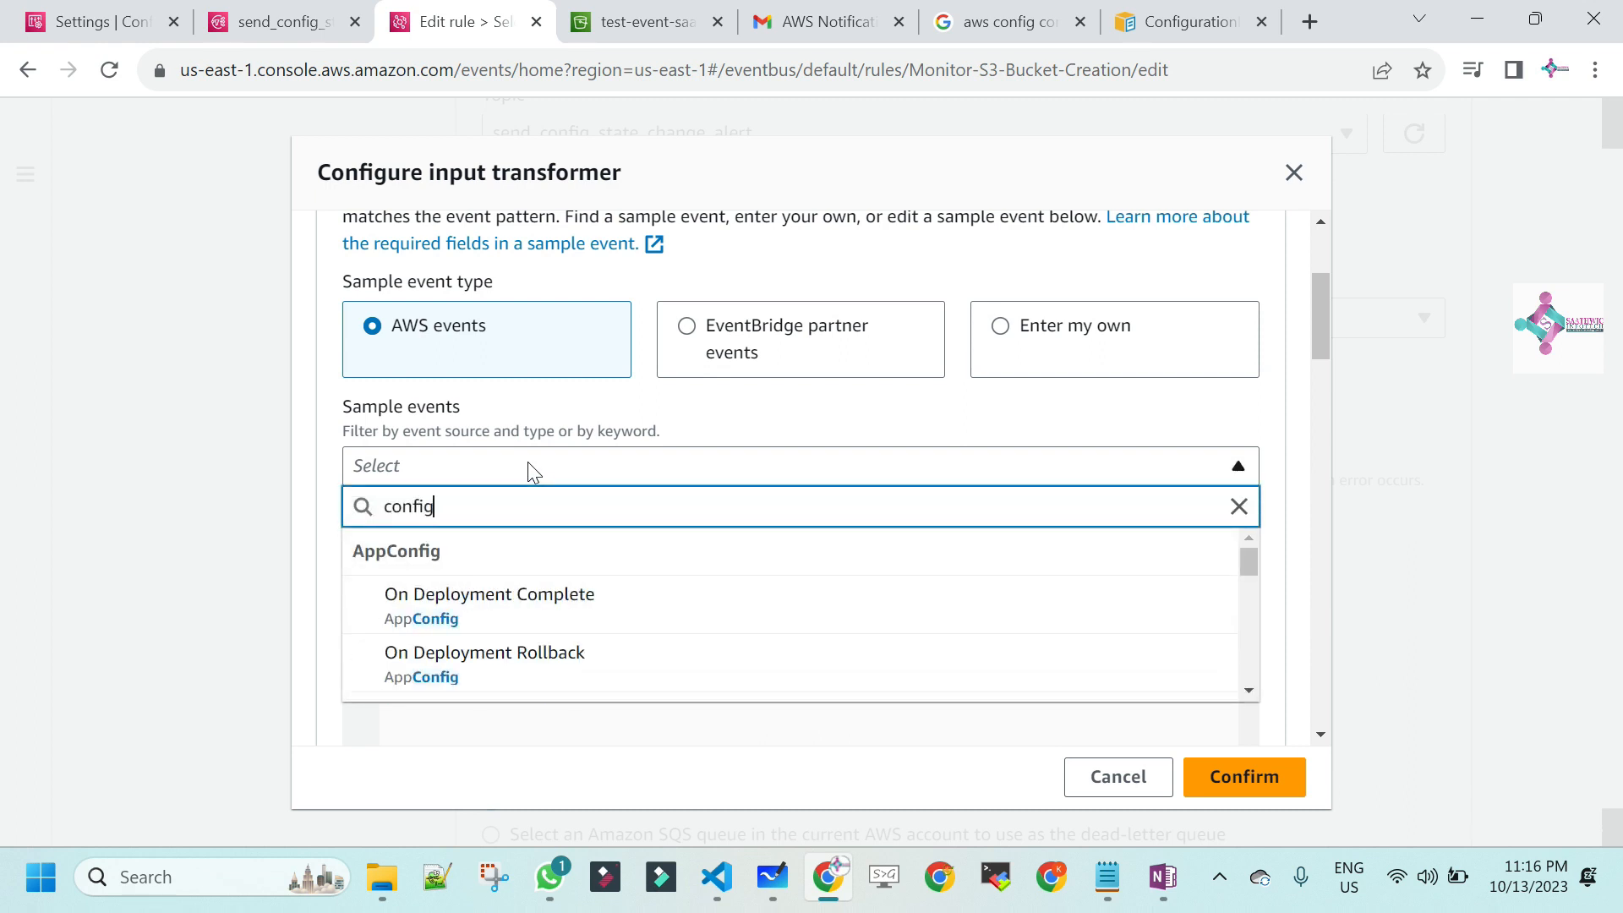
left_click(1249, 690)
left_click(1249, 691)
left_click(1249, 691)
left_click(1248, 691)
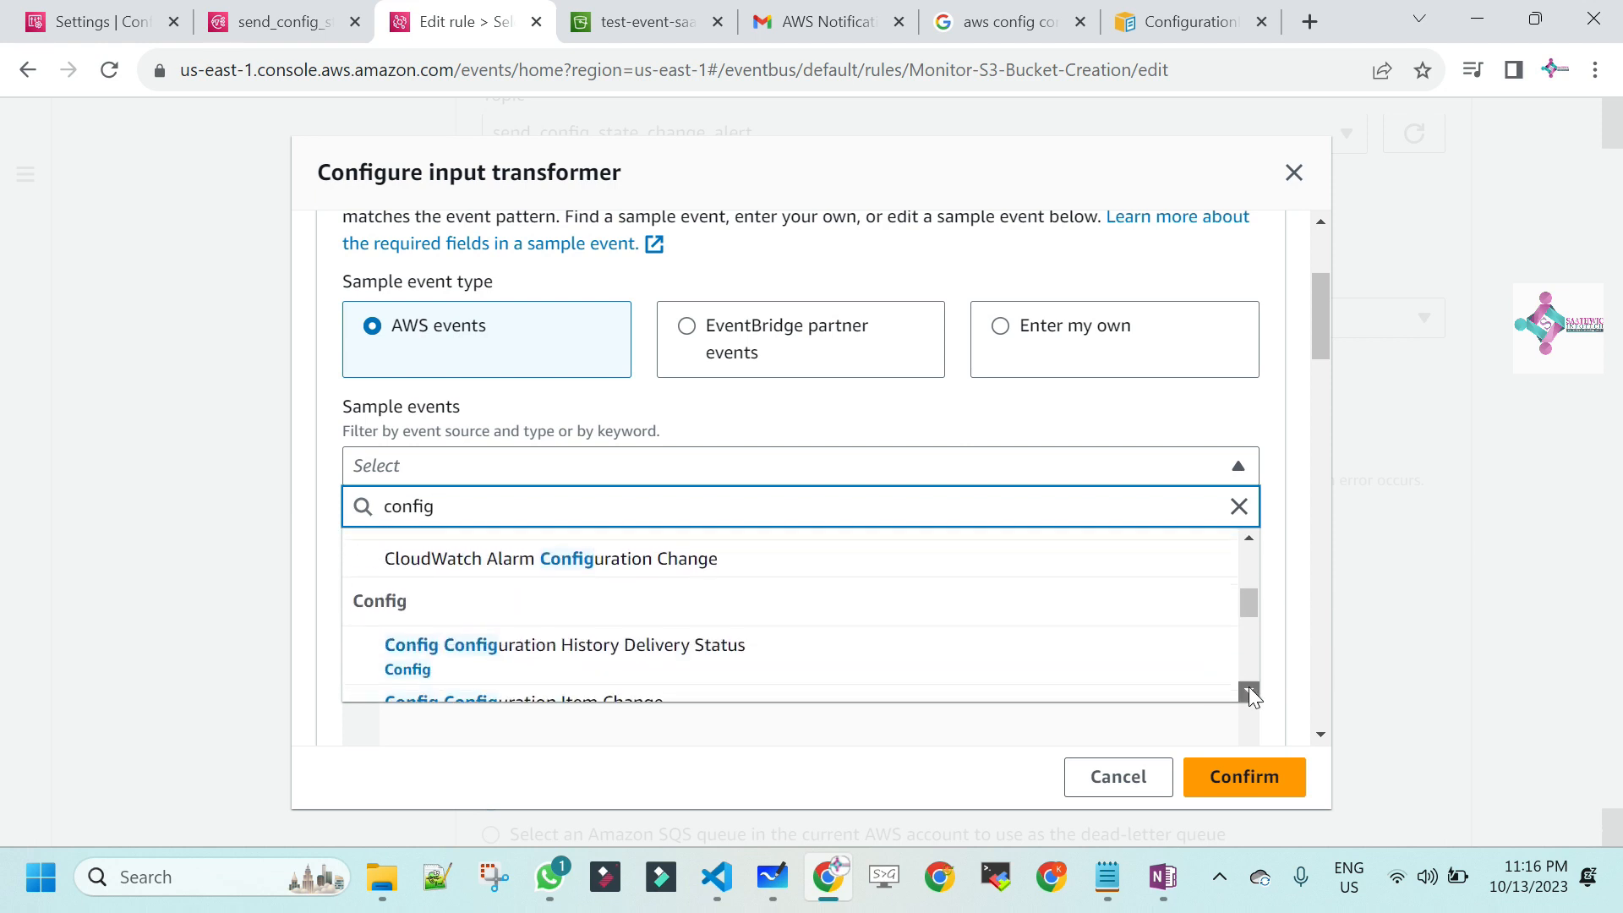
left_click(1249, 691)
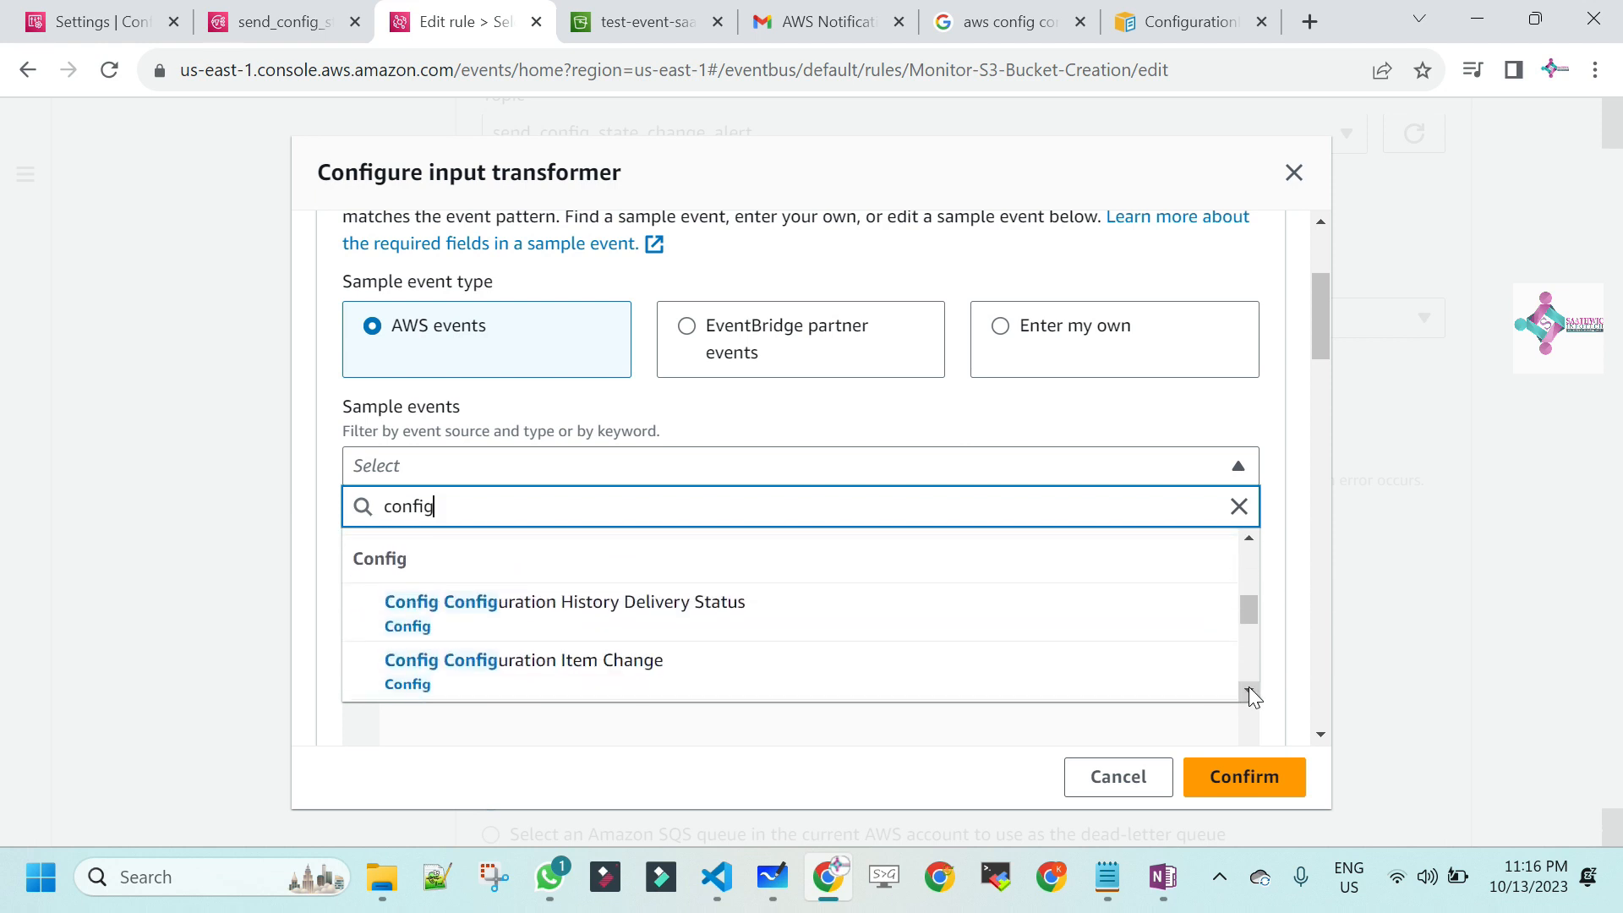
left_click(626, 686)
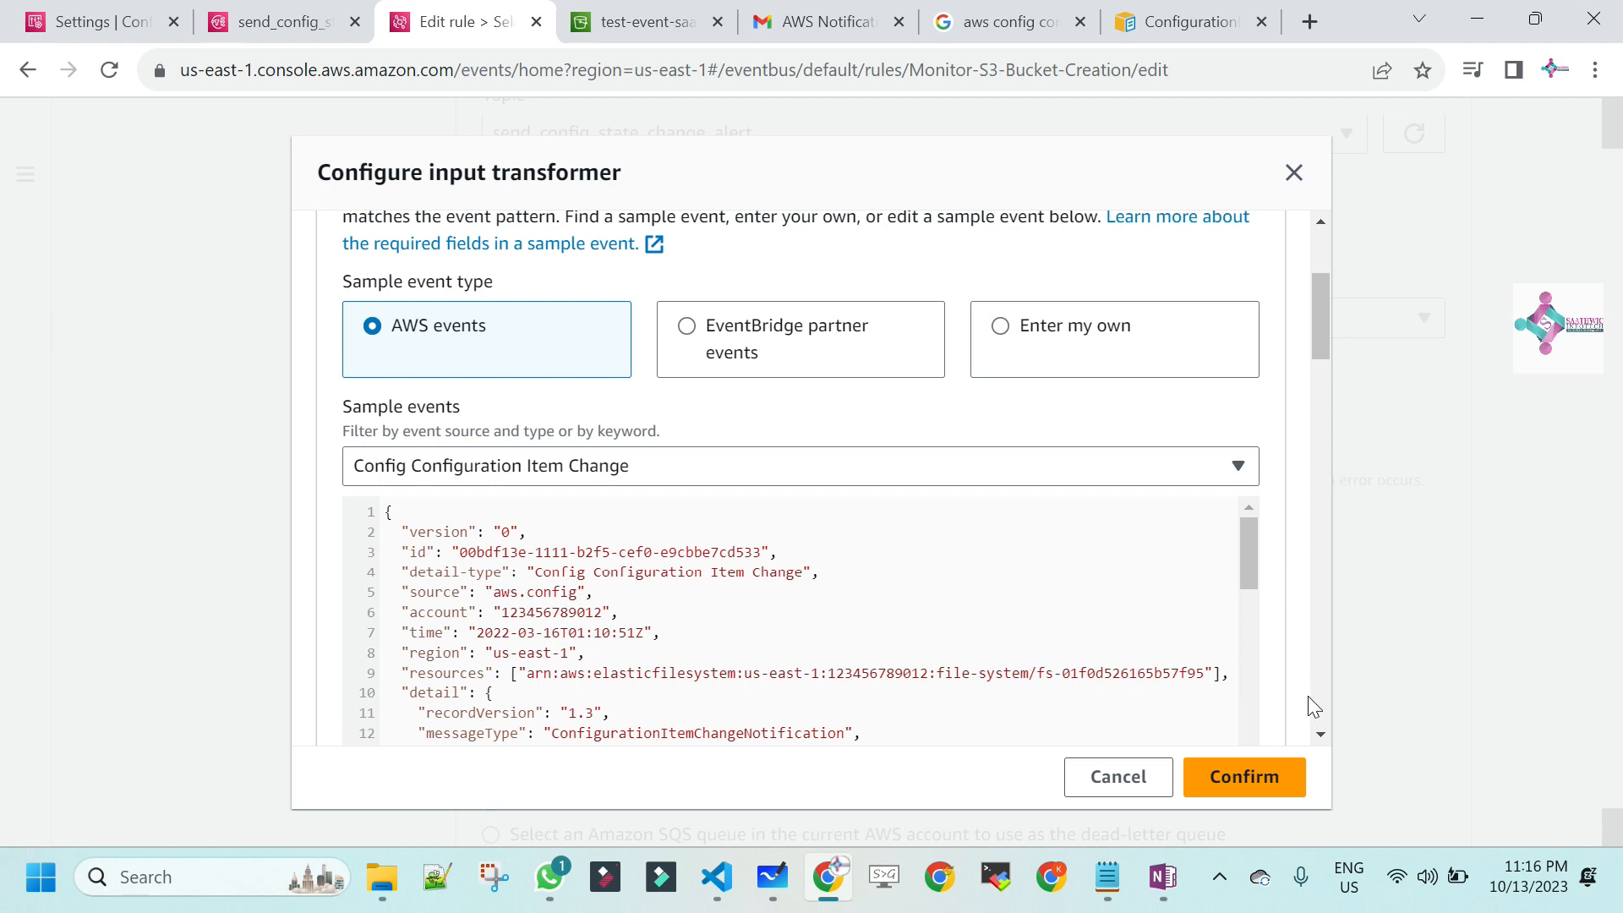
- Expand the example input paths and copy the first example's instance/state input path into the target input transformer's Input path
left_click(1320, 736)
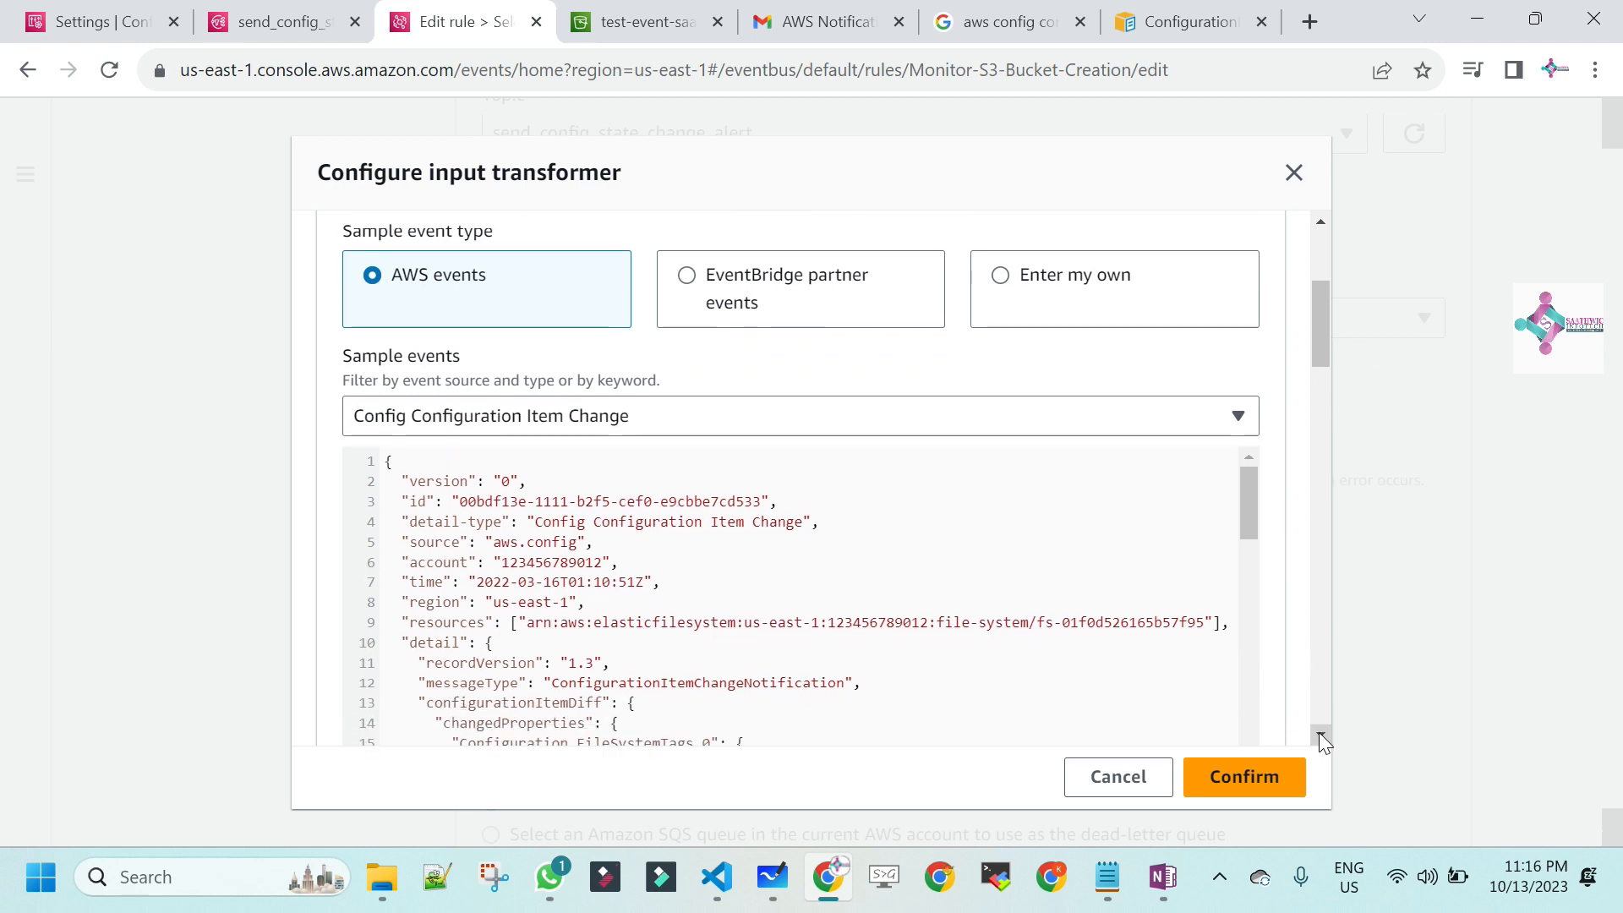
left_click(1320, 736)
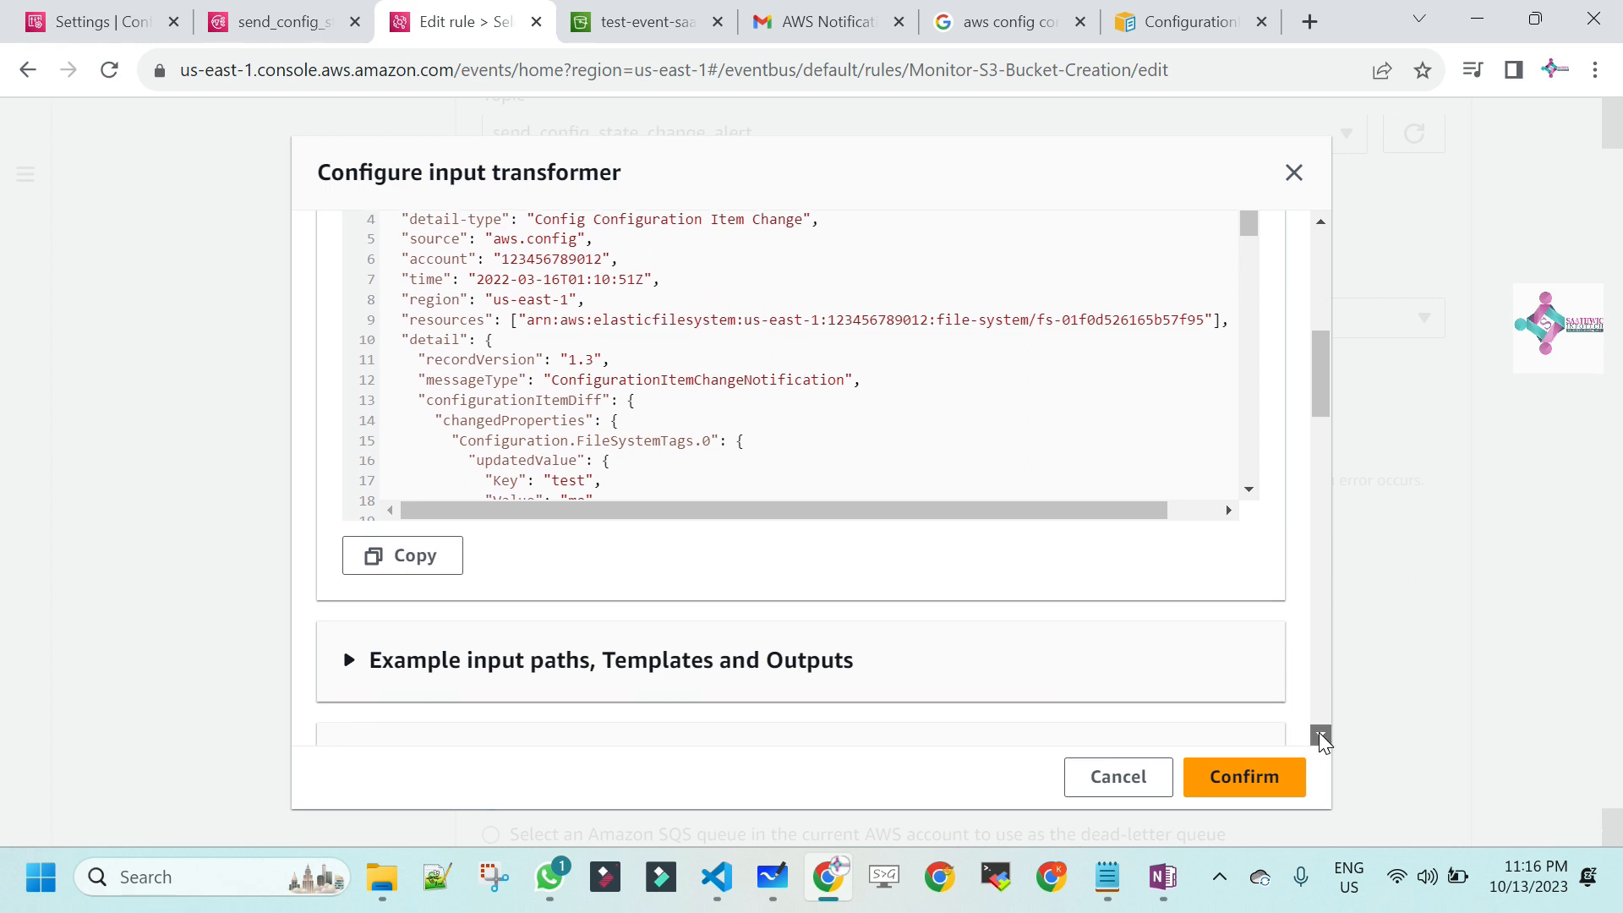
left_click(1321, 735)
left_click(1320, 735)
left_click(1321, 735)
left_click(1321, 735)
left_click(1321, 736)
left_click(1321, 736)
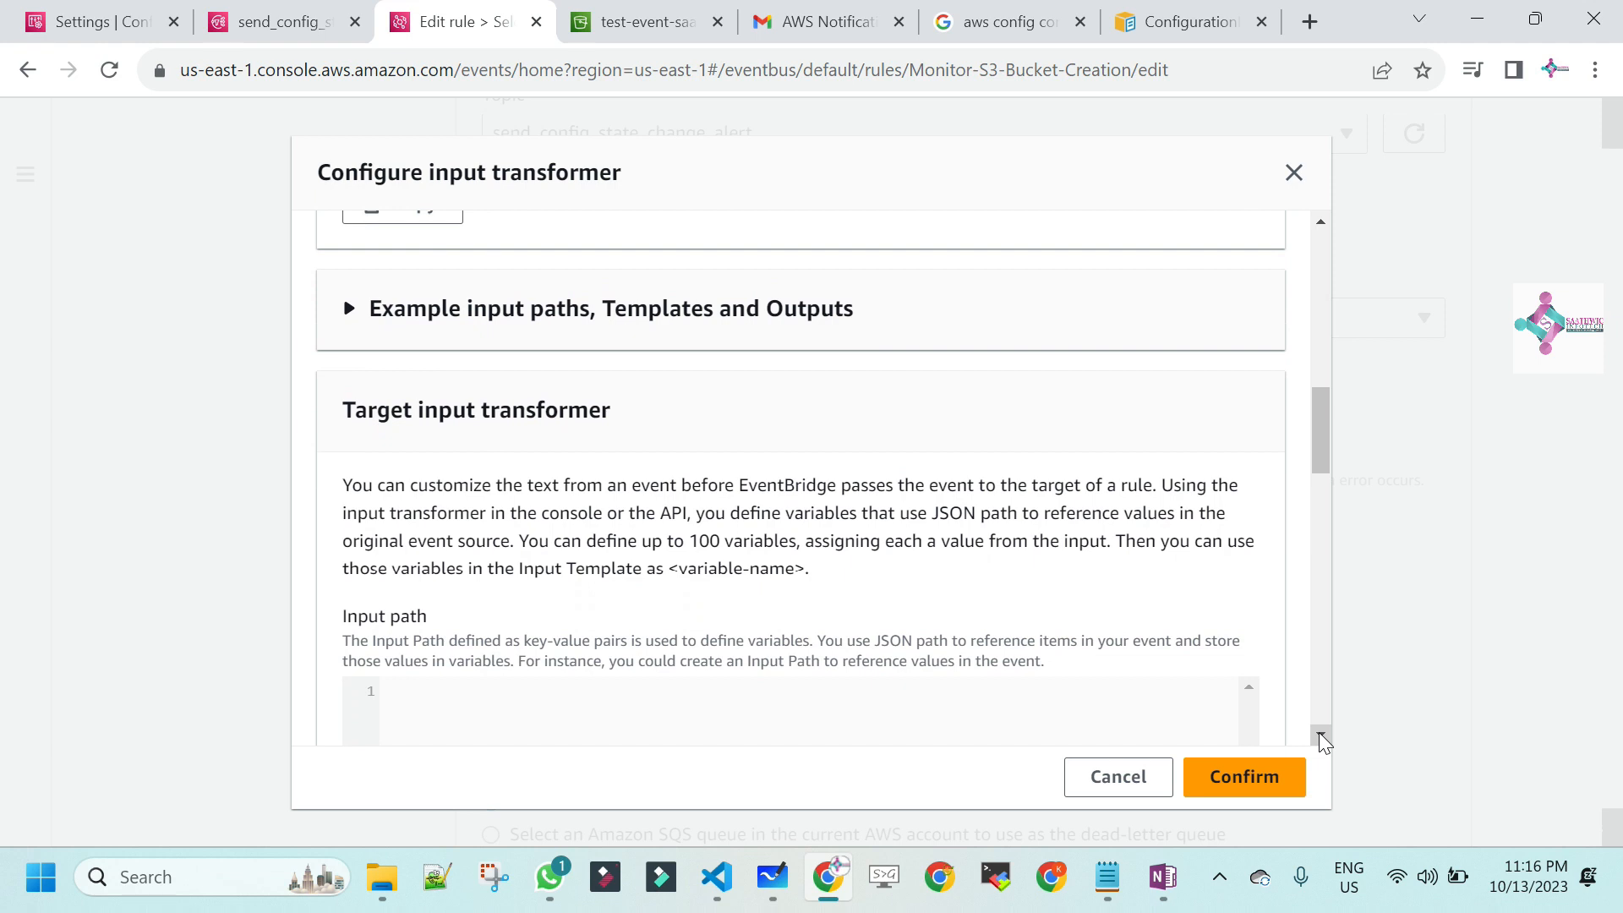
left_click(345, 323)
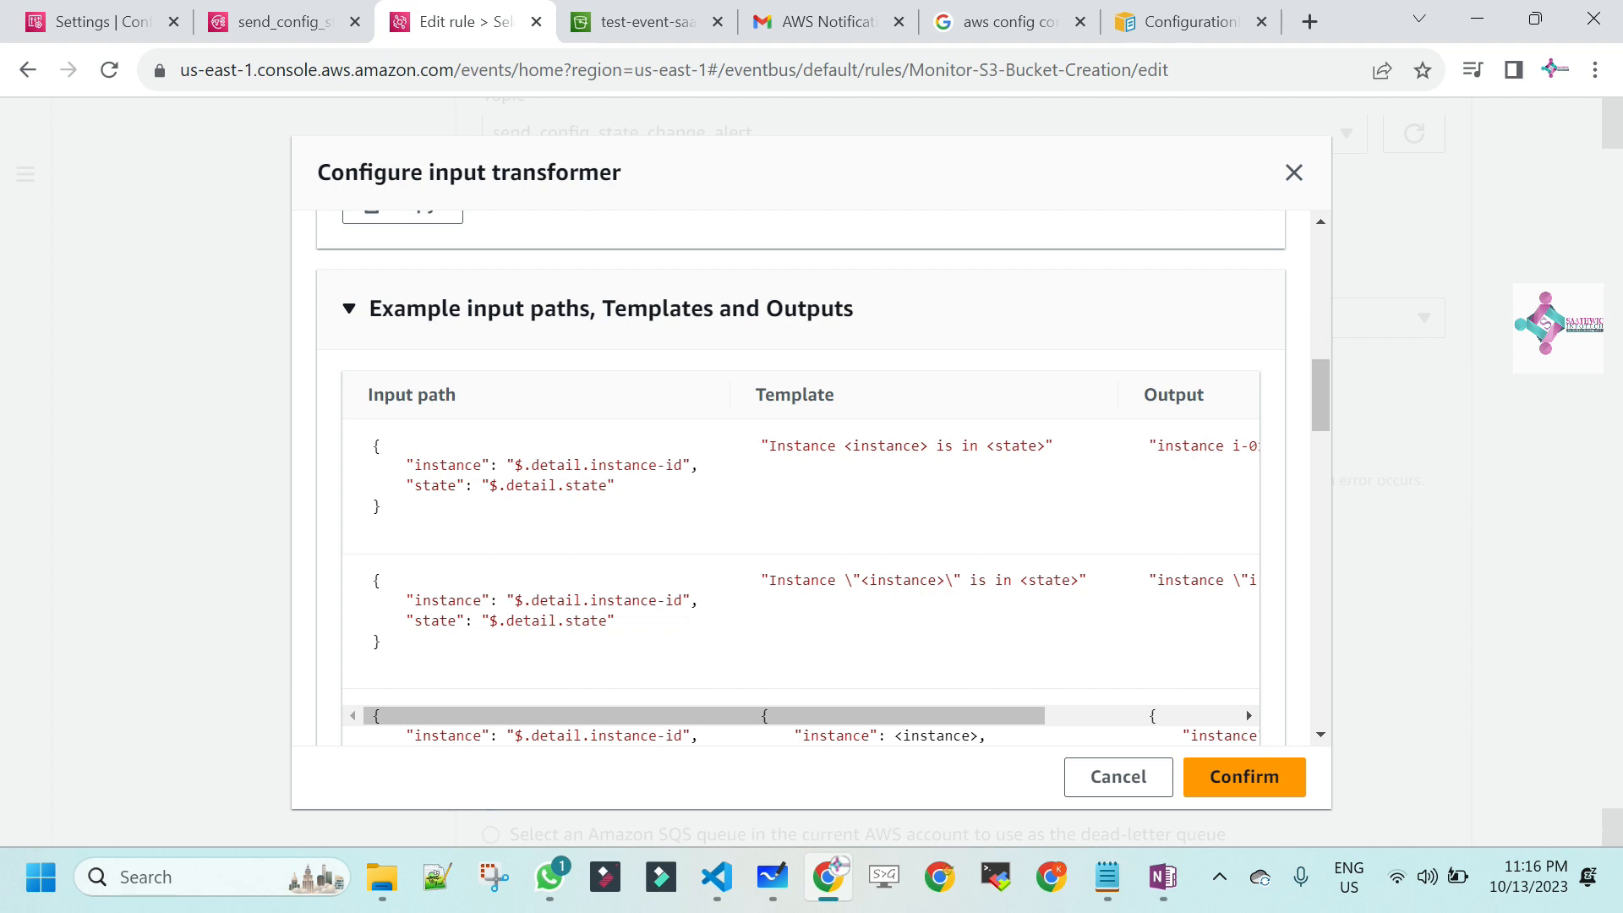
left_click_drag(381, 506, 361, 442)
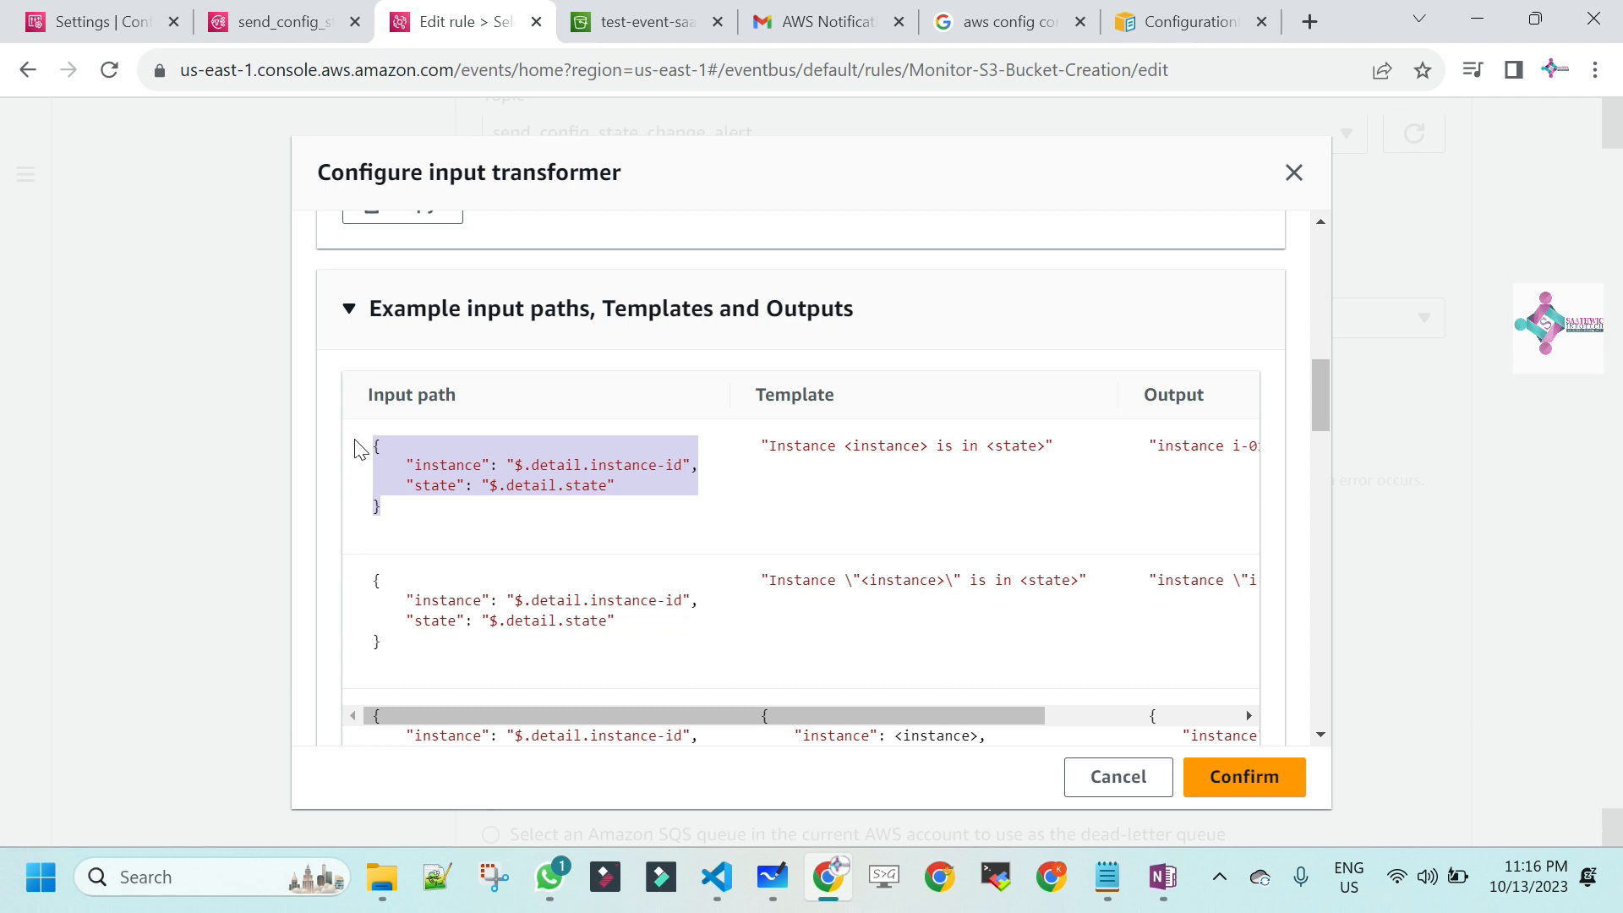
left_click_drag(1322, 389, 1322, 513)
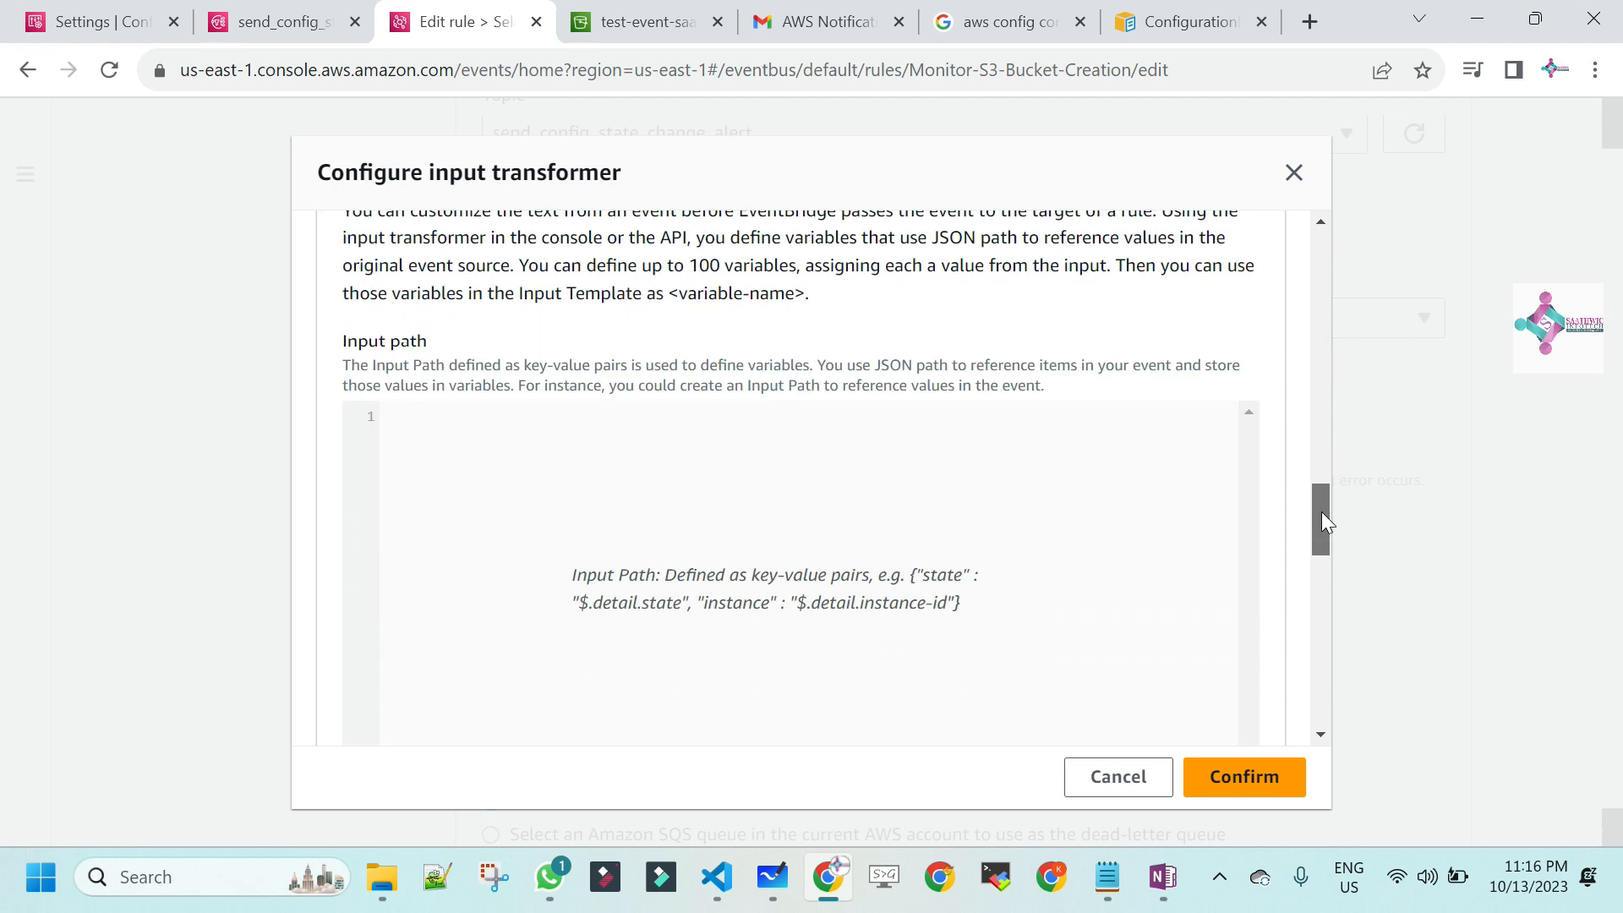
left_click(496, 471)
key("ctrl+v")
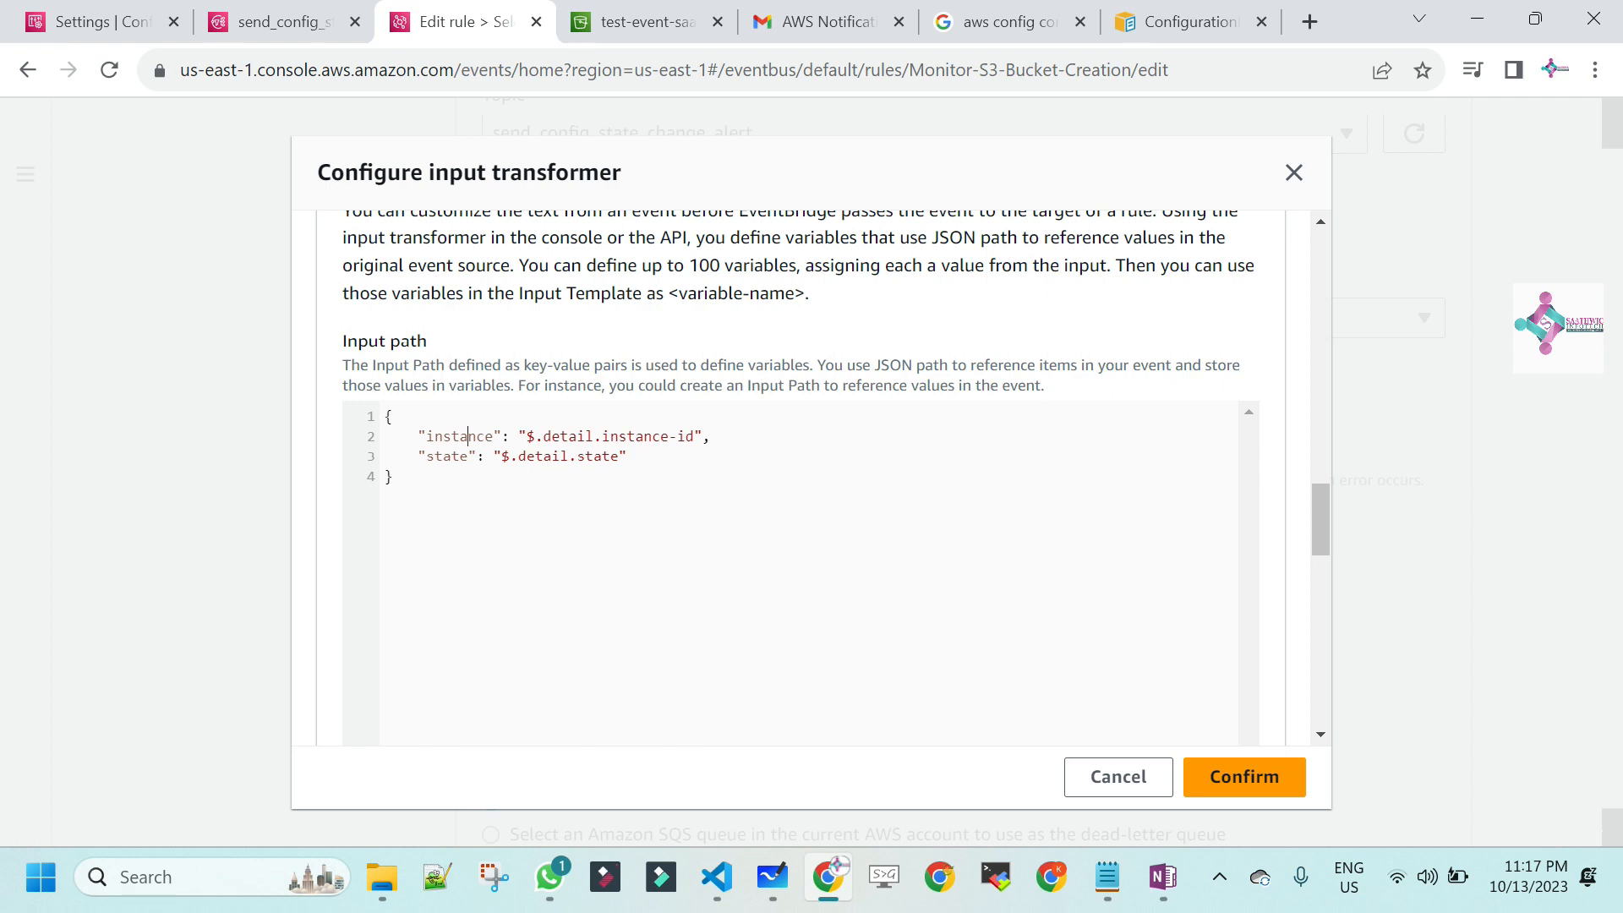
- Rename the Input path variables instance and state to name and account
double_click(467, 436)
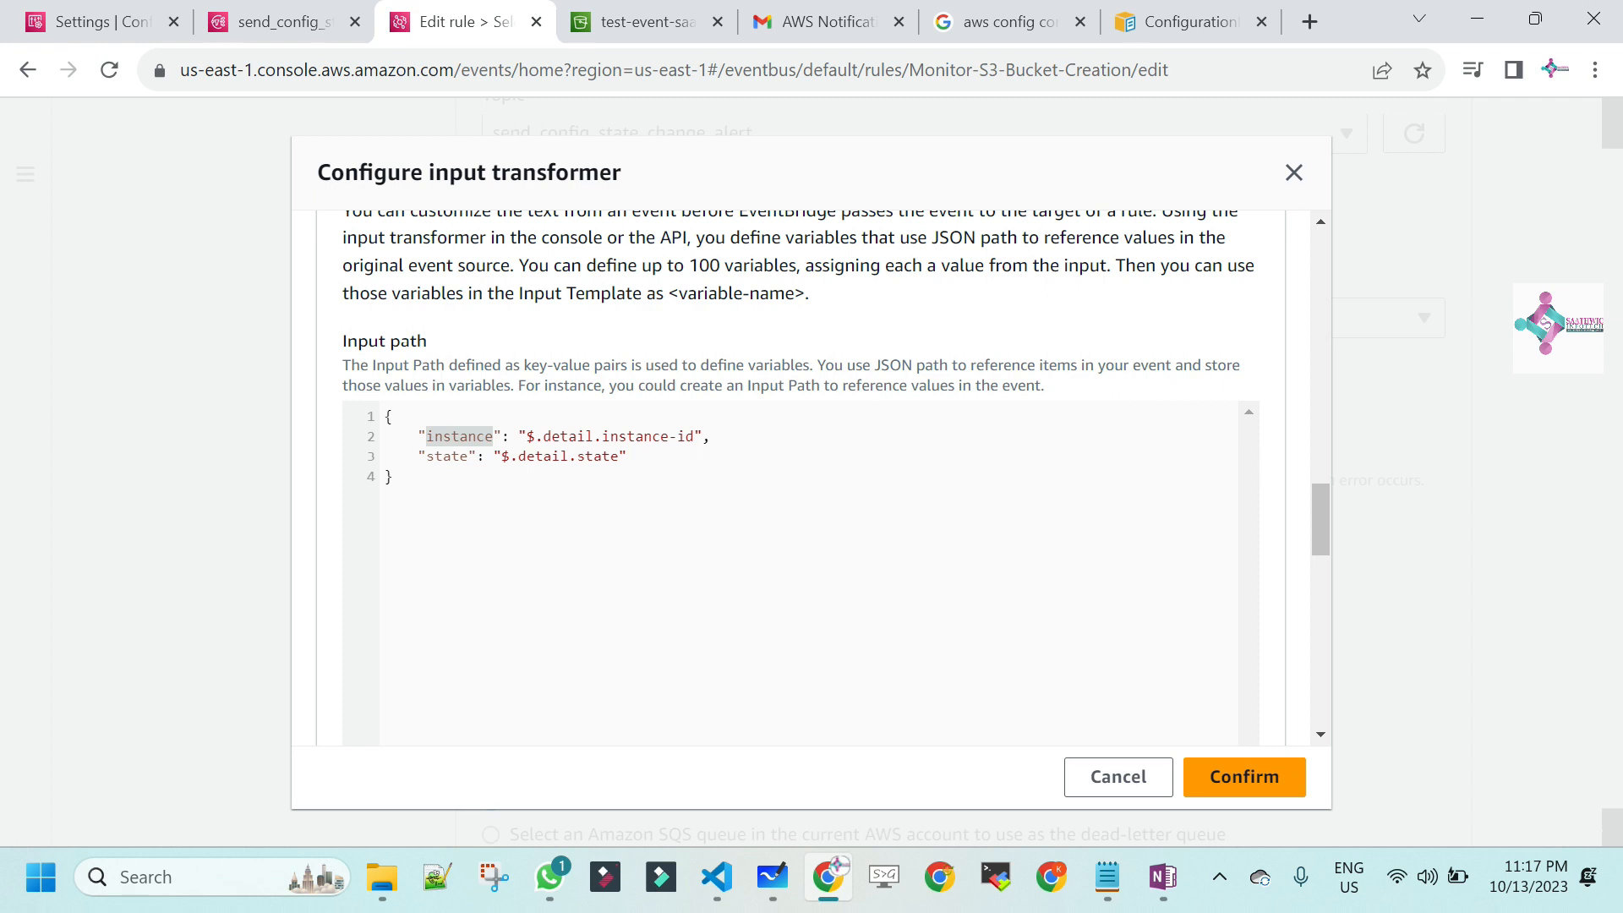
double_click(447, 456)
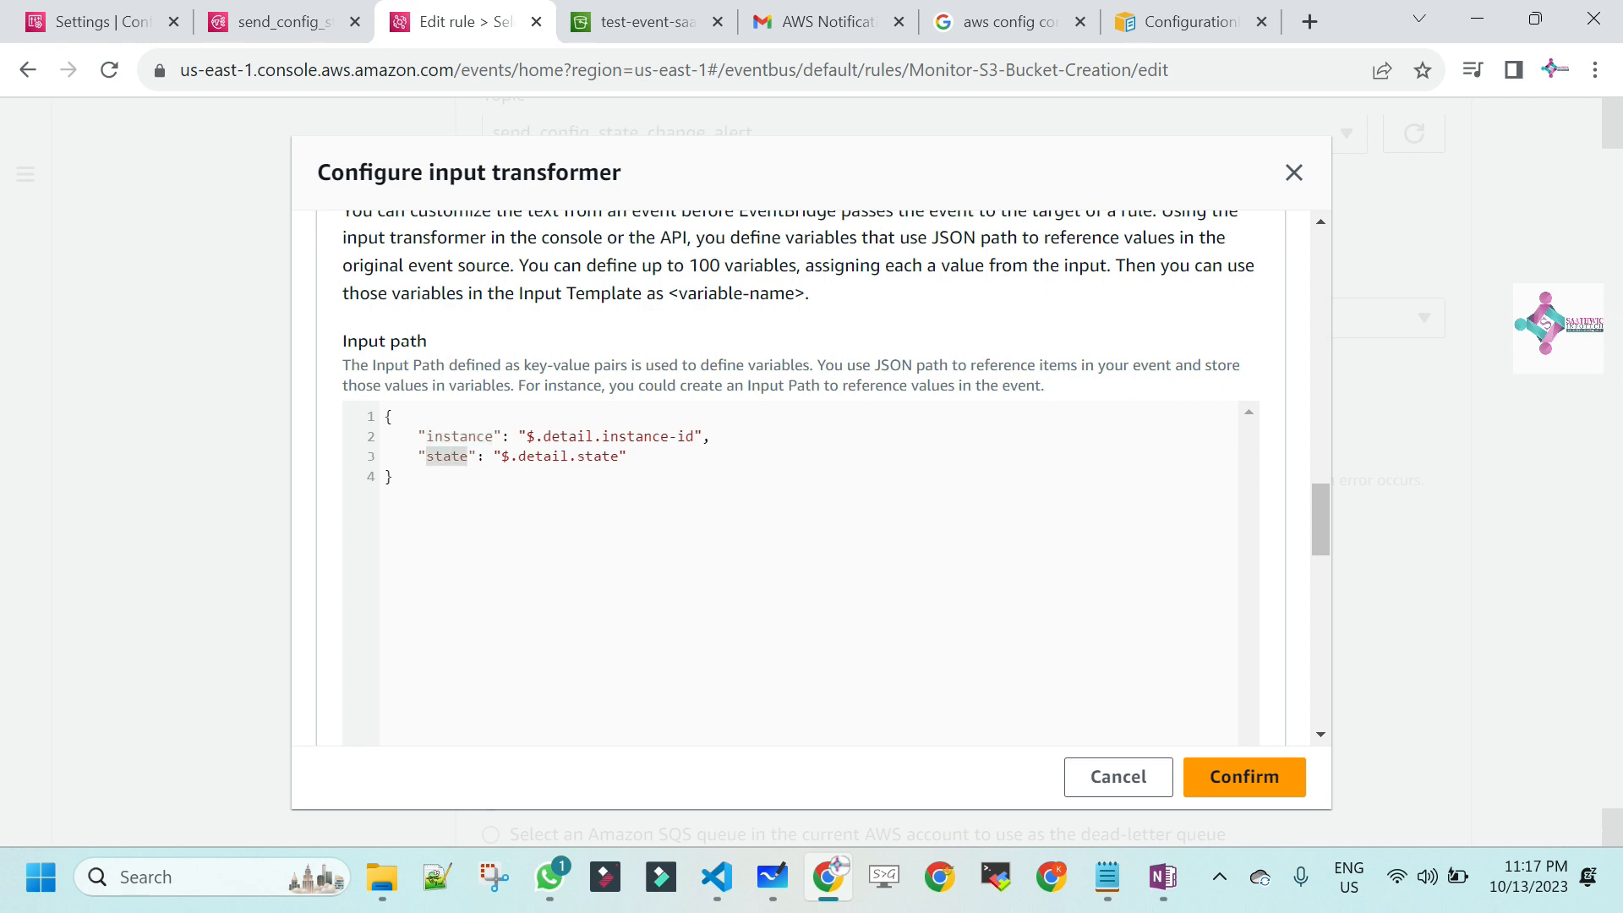
double_click(461, 436)
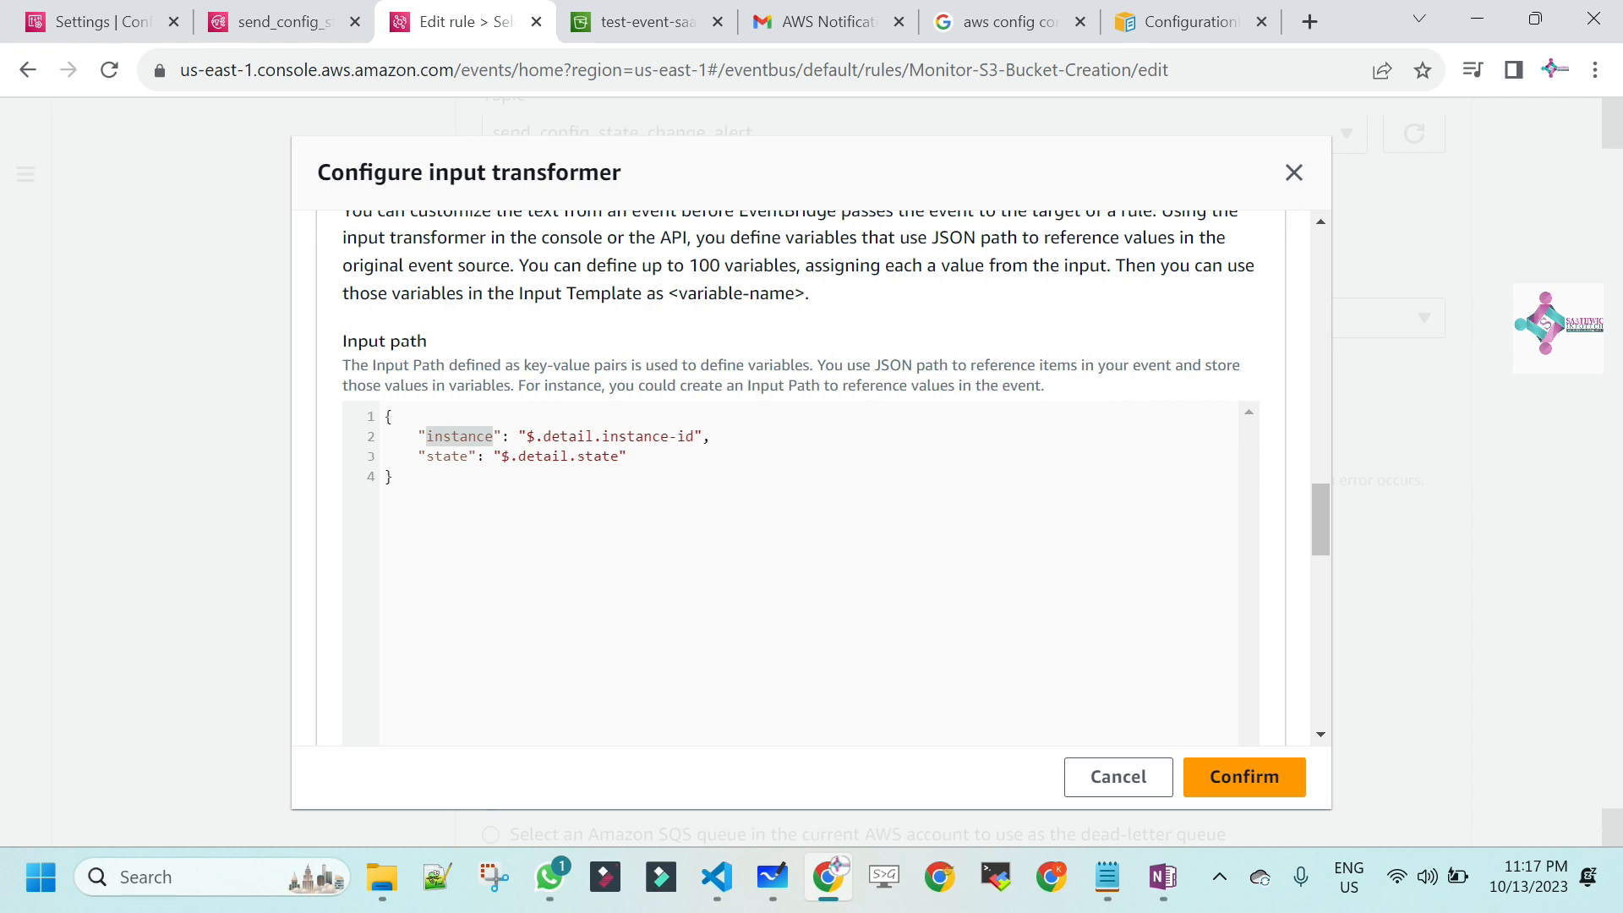
type("name")
double_click(446, 457)
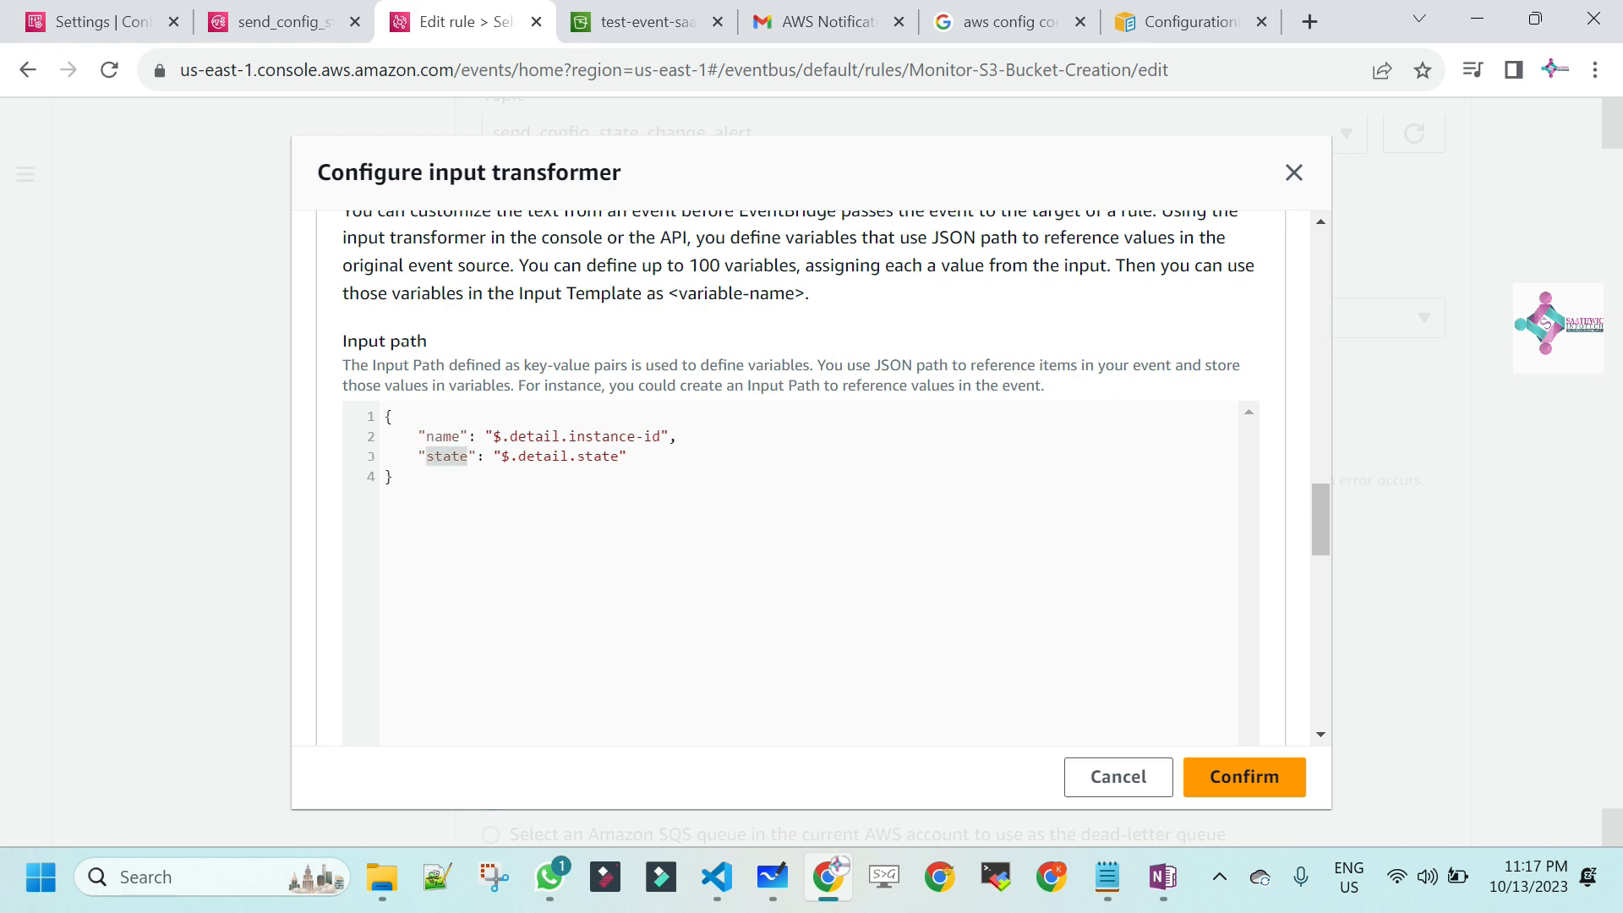
type("status")
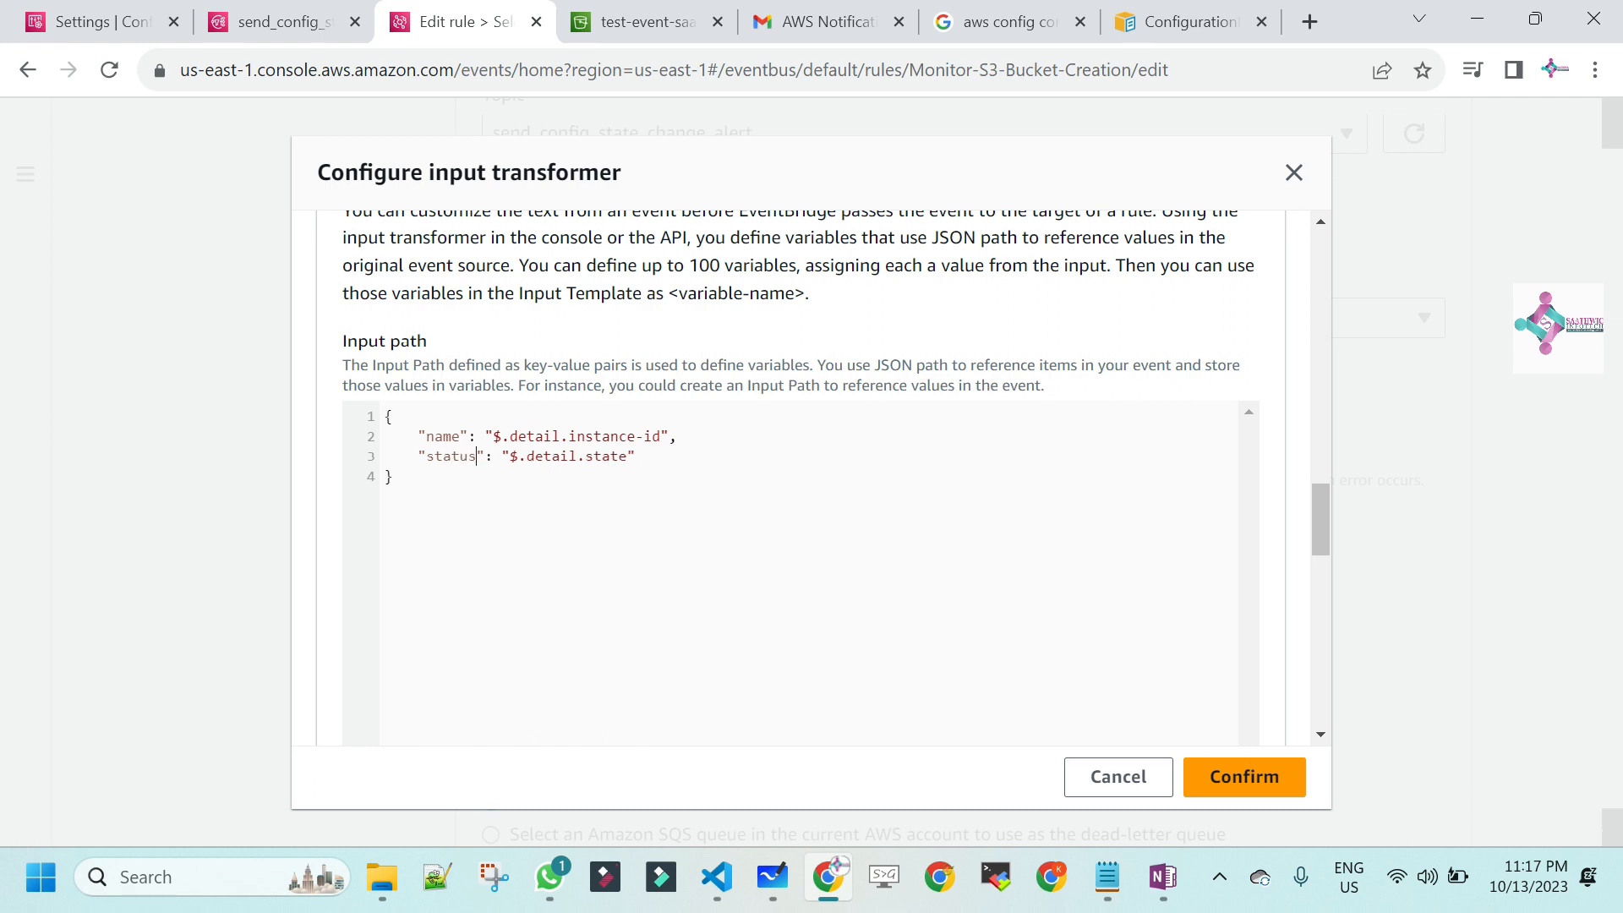
key("BackSpace")
key("BackSpace")
key("BackSpace")
key("BackSpace")
key("BackSpace")
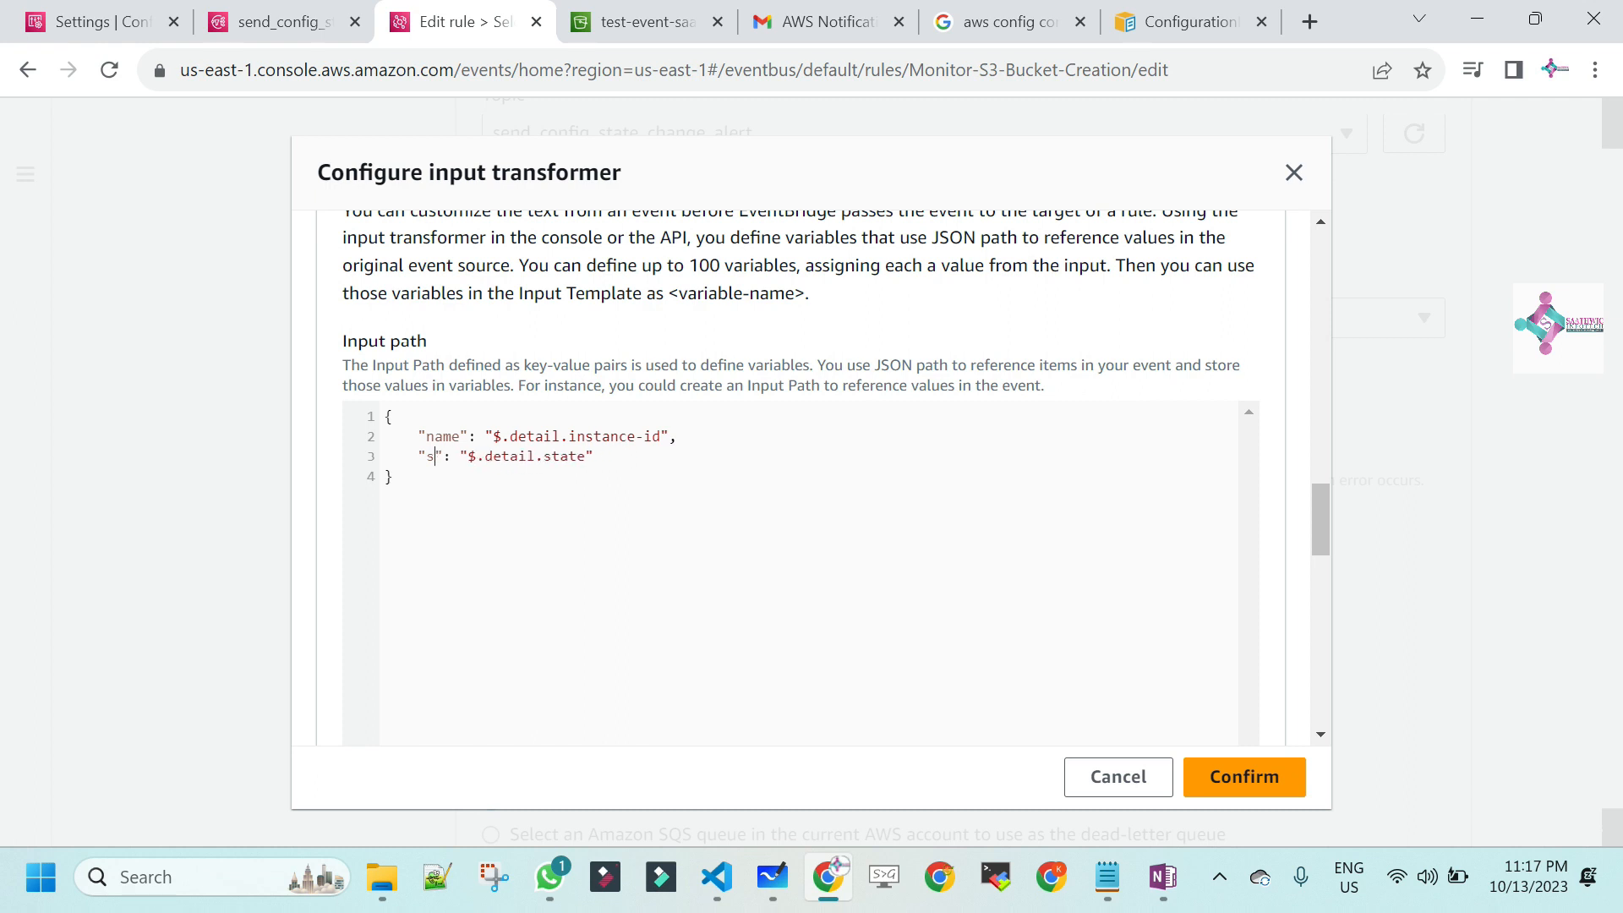
key("BackSpace")
type("account")
double_click(443, 437)
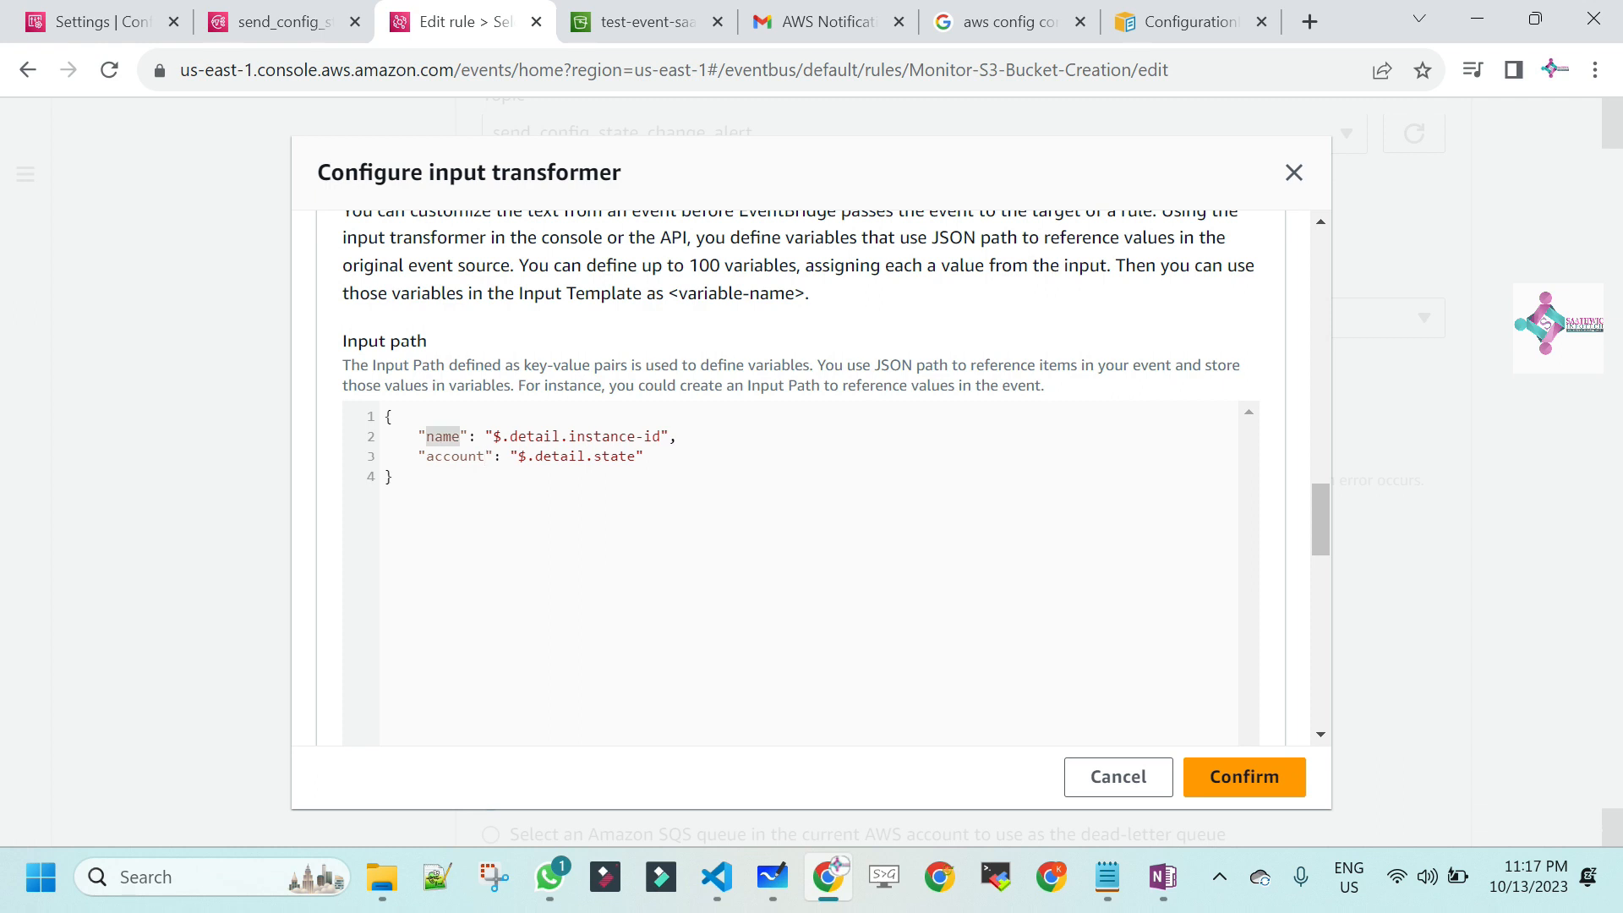
double_click(455, 457)
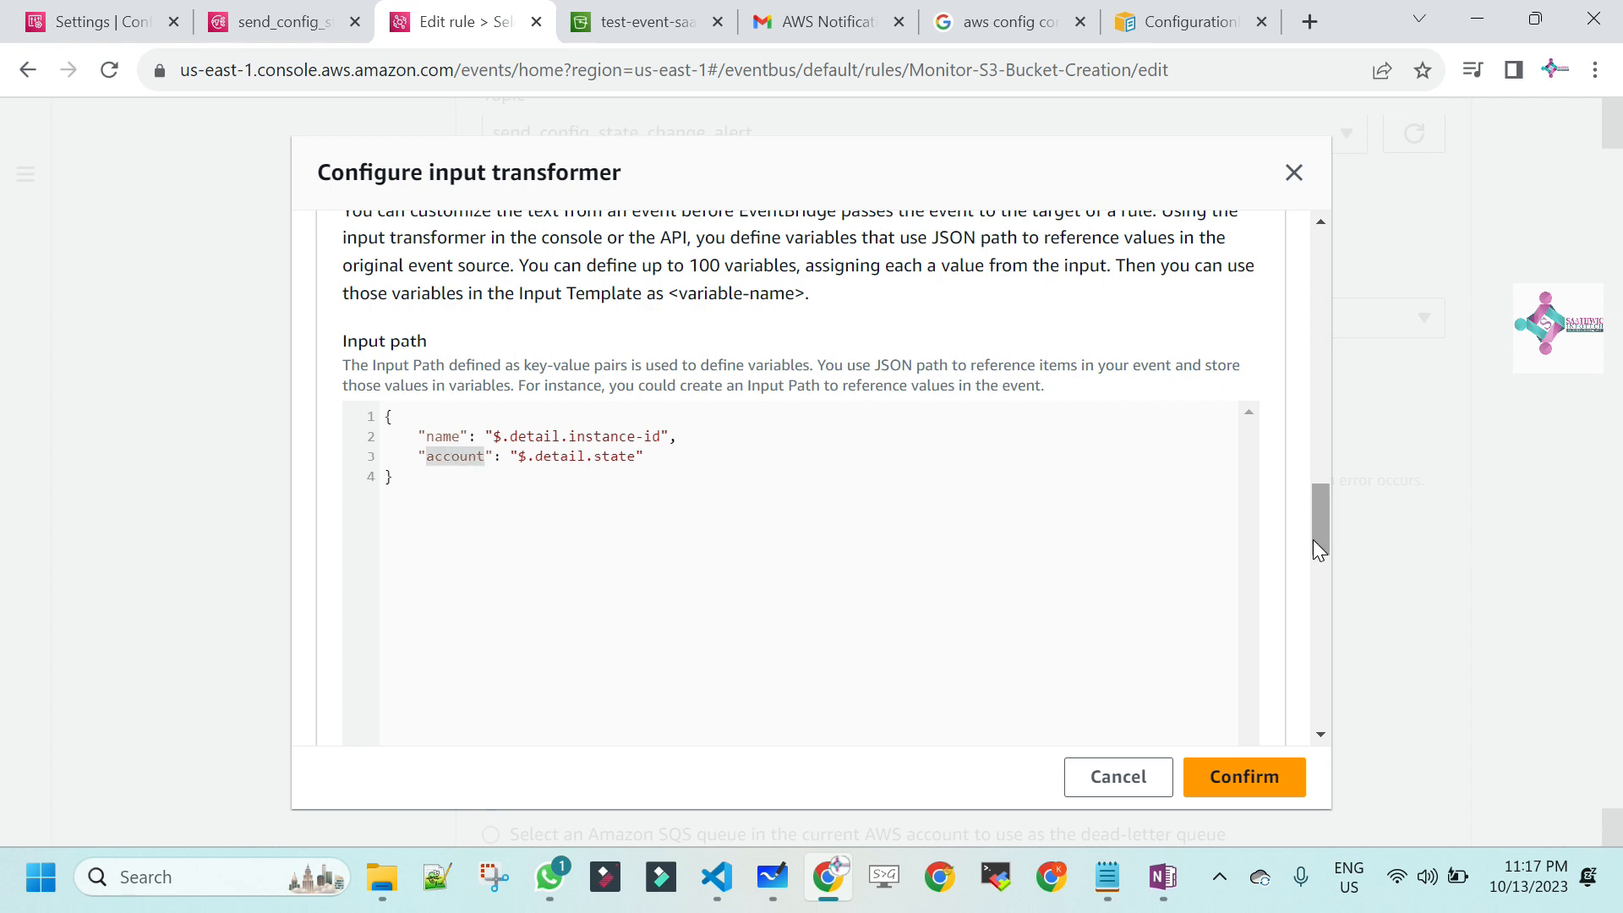
- Check where the bucket name sits in the AWS Notification Message email's JSON in Gmail and return to the input transformer
left_click_drag(1321, 541, 1306, 359)
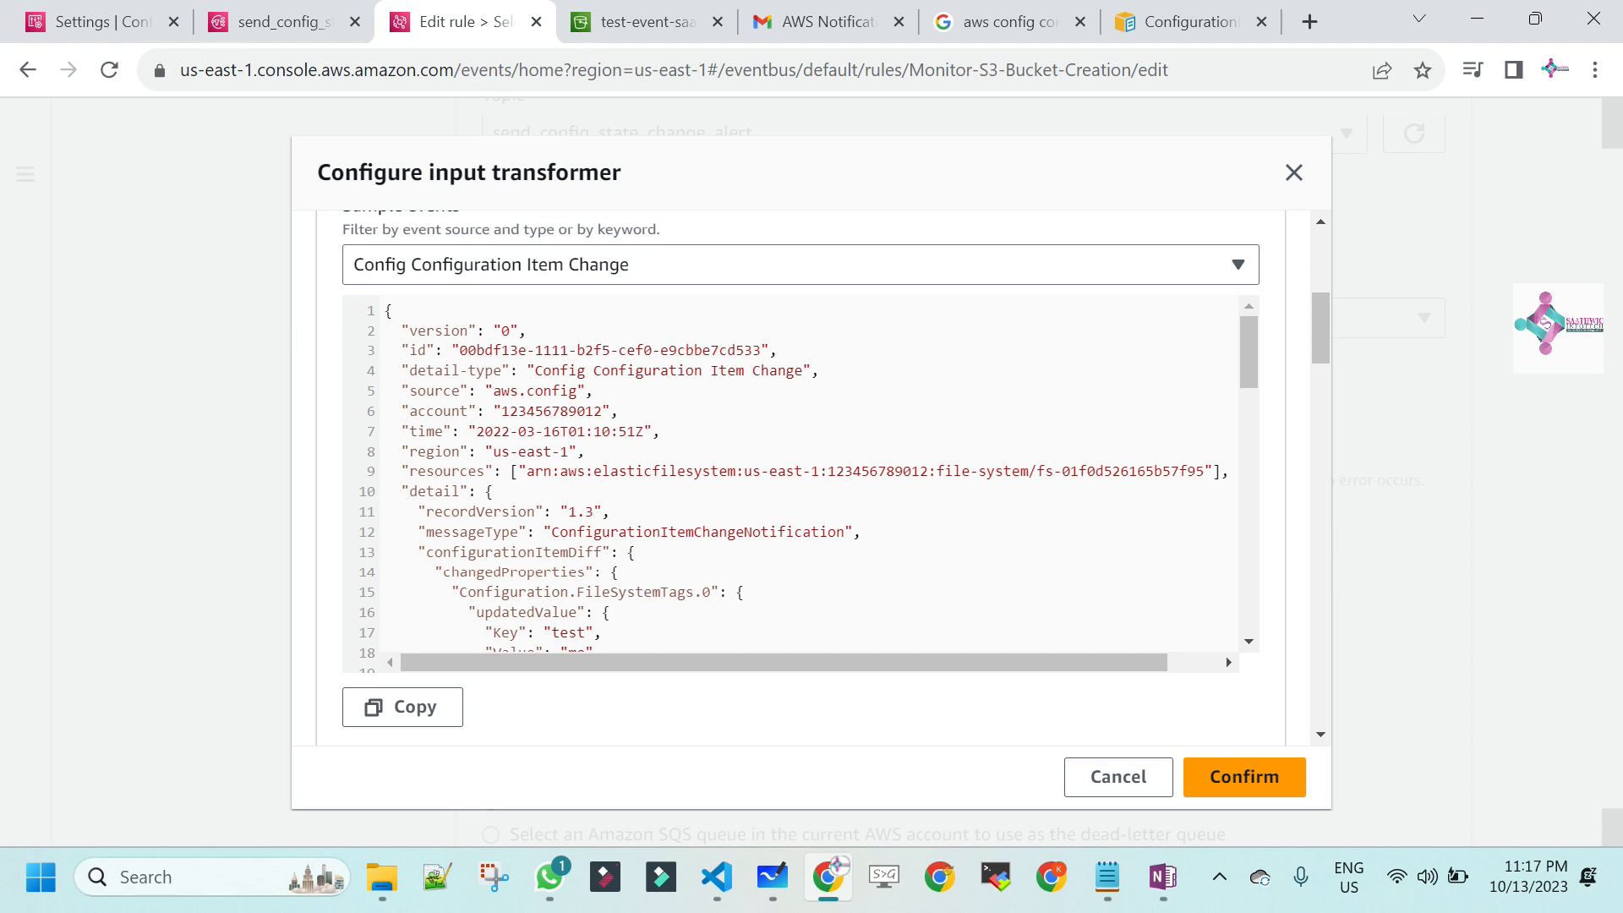
key("alt+Tab")
key("alt+Tab")
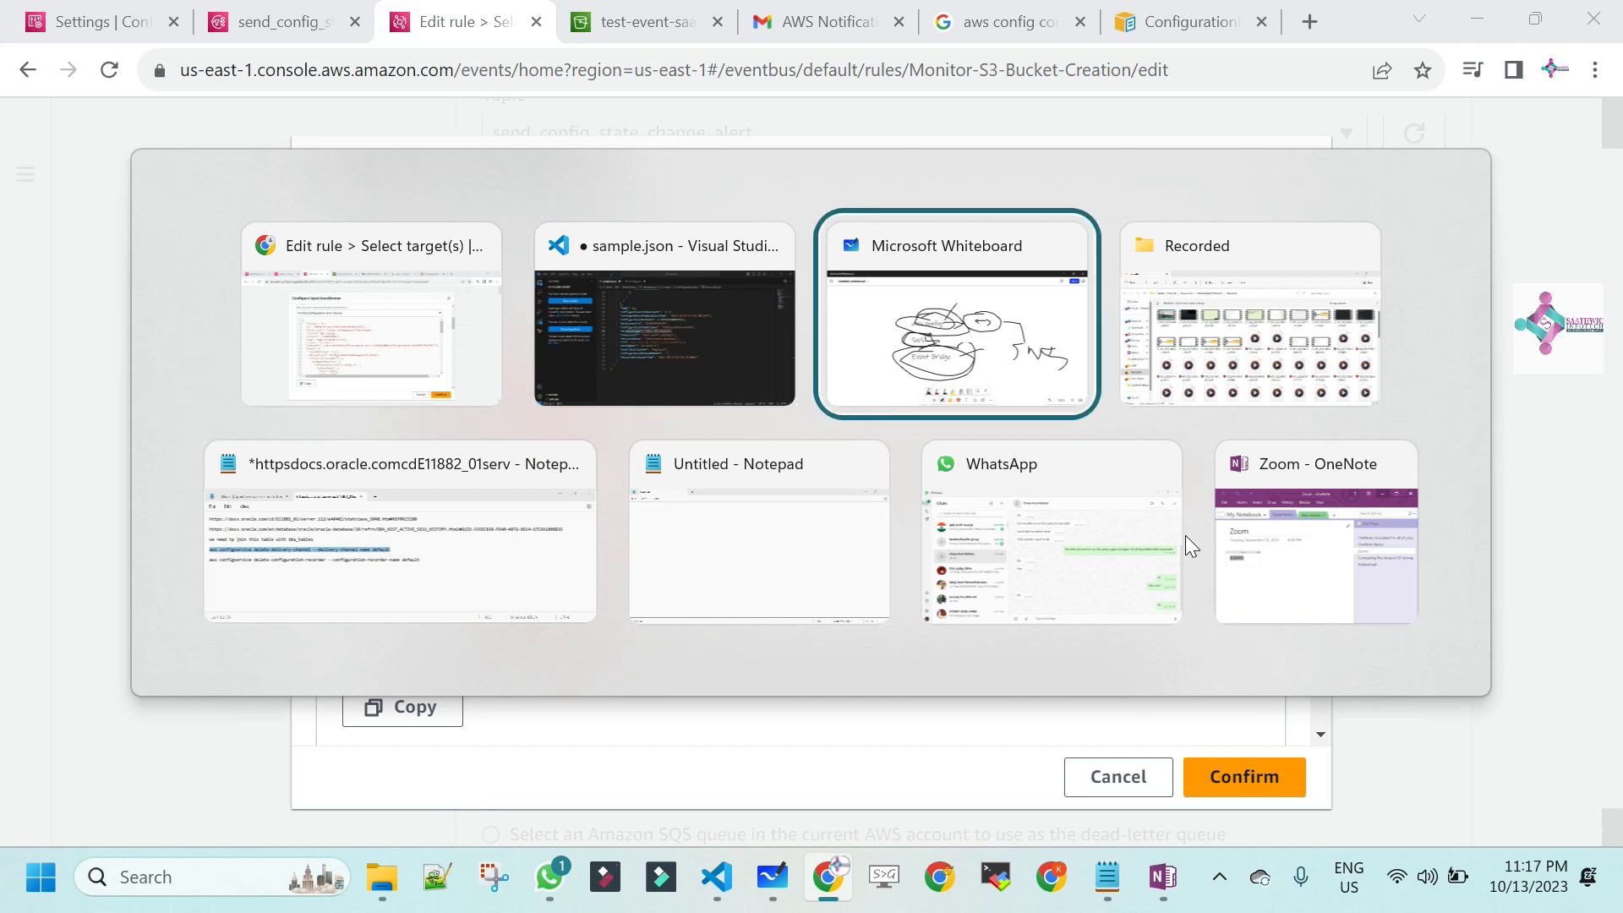
key("alt+shift+Tab")
key("alt+shift+Tab")
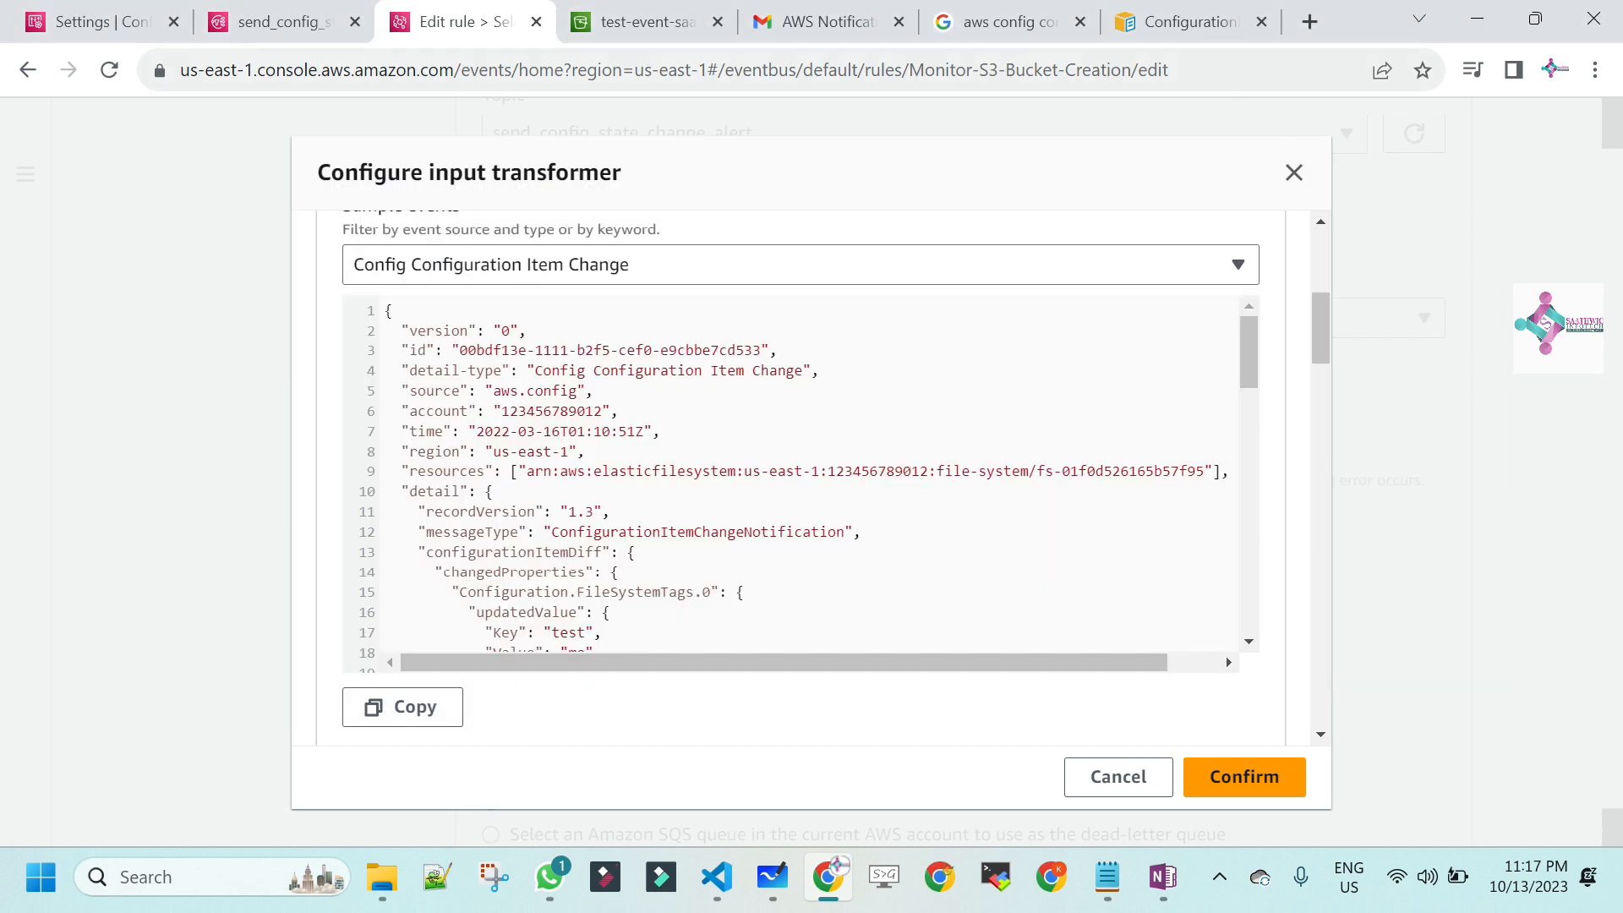
left_click(851, 26)
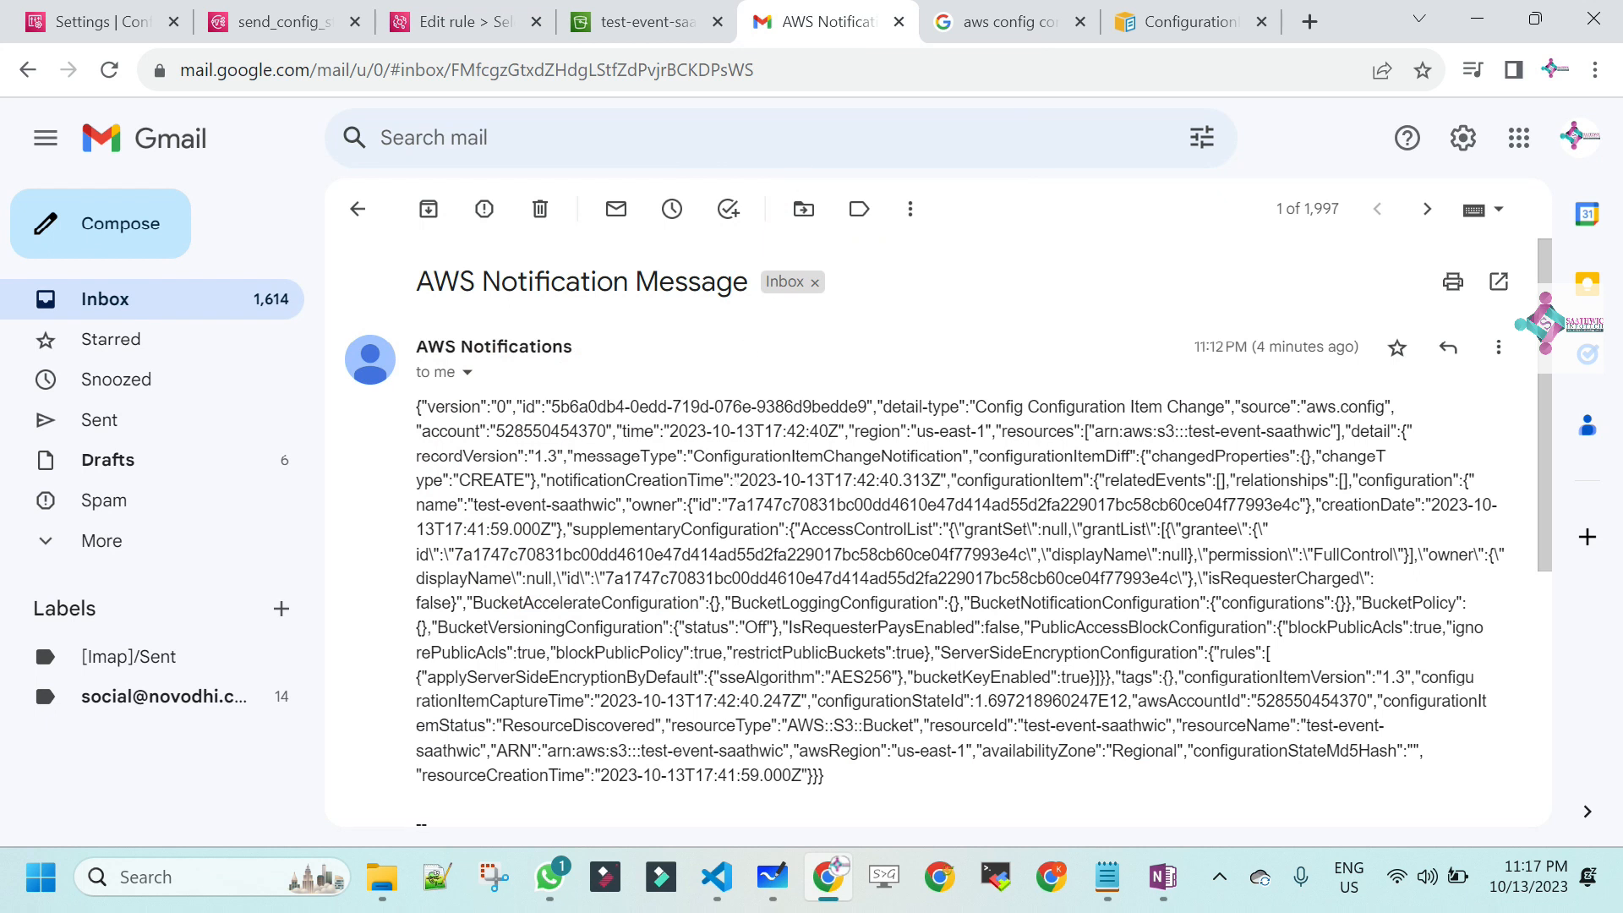
double_click(583, 505)
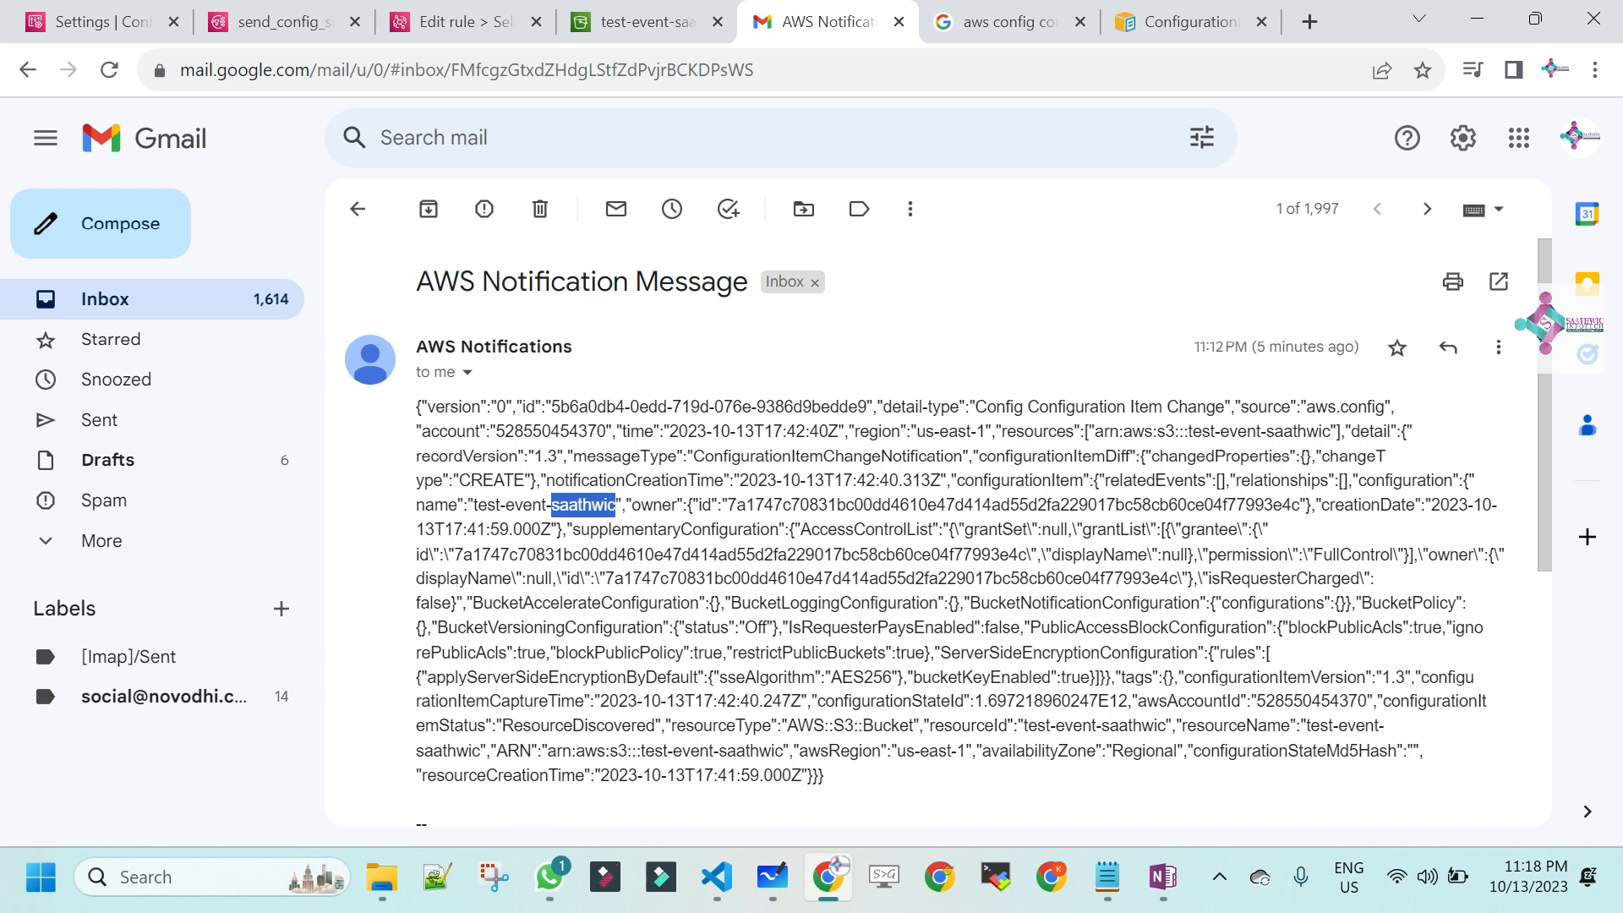
key("alt+Tab")
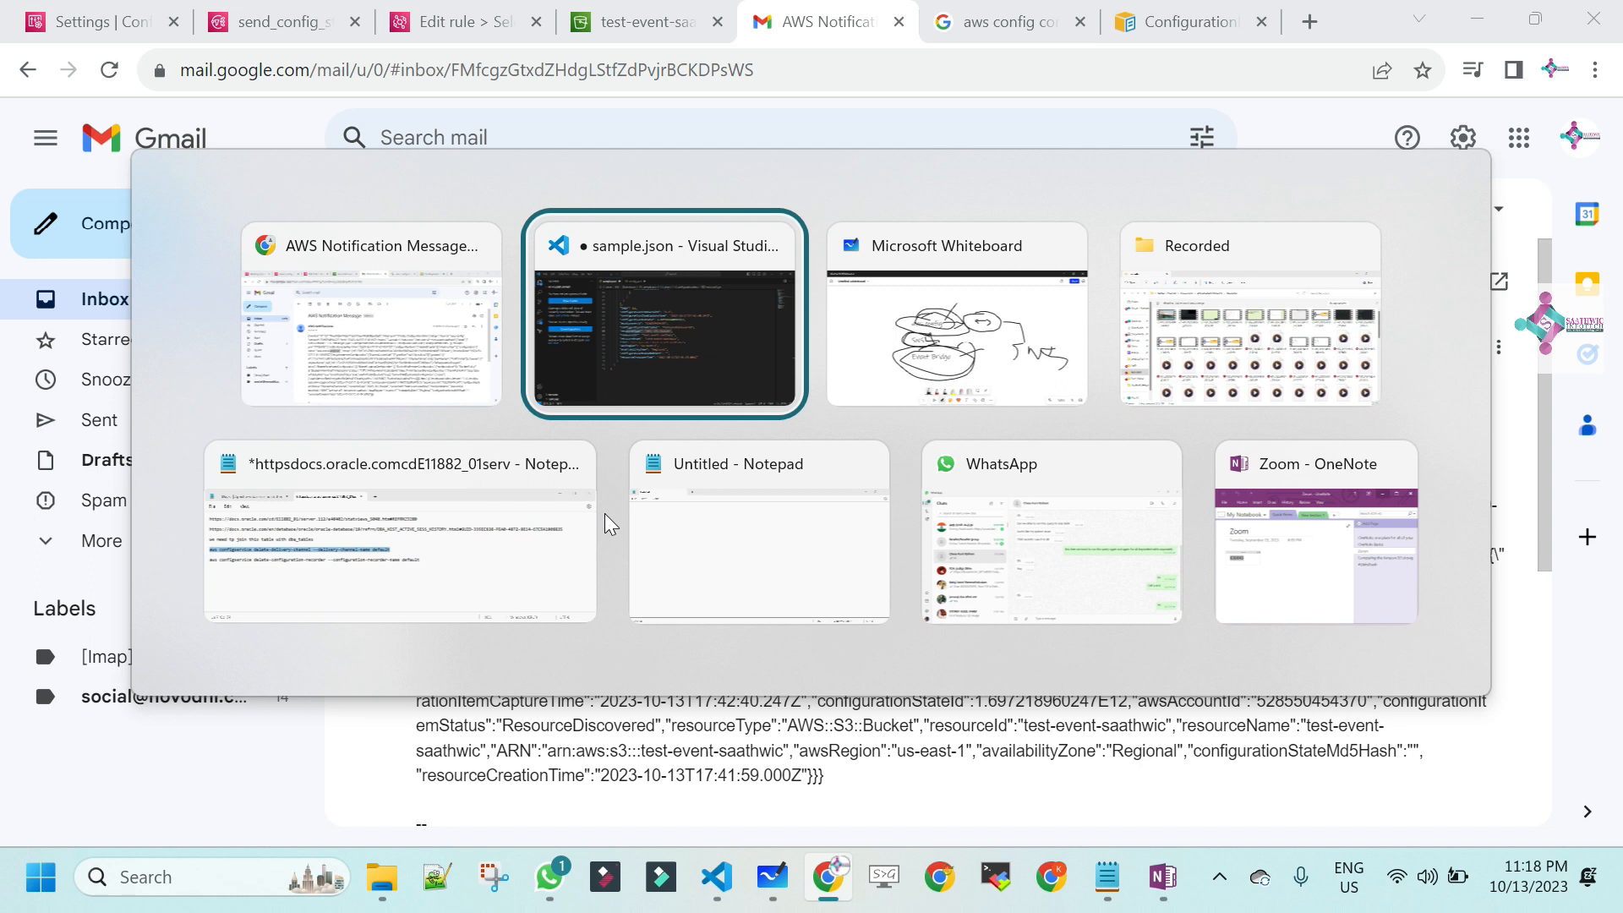
key("alt+shift+Tab")
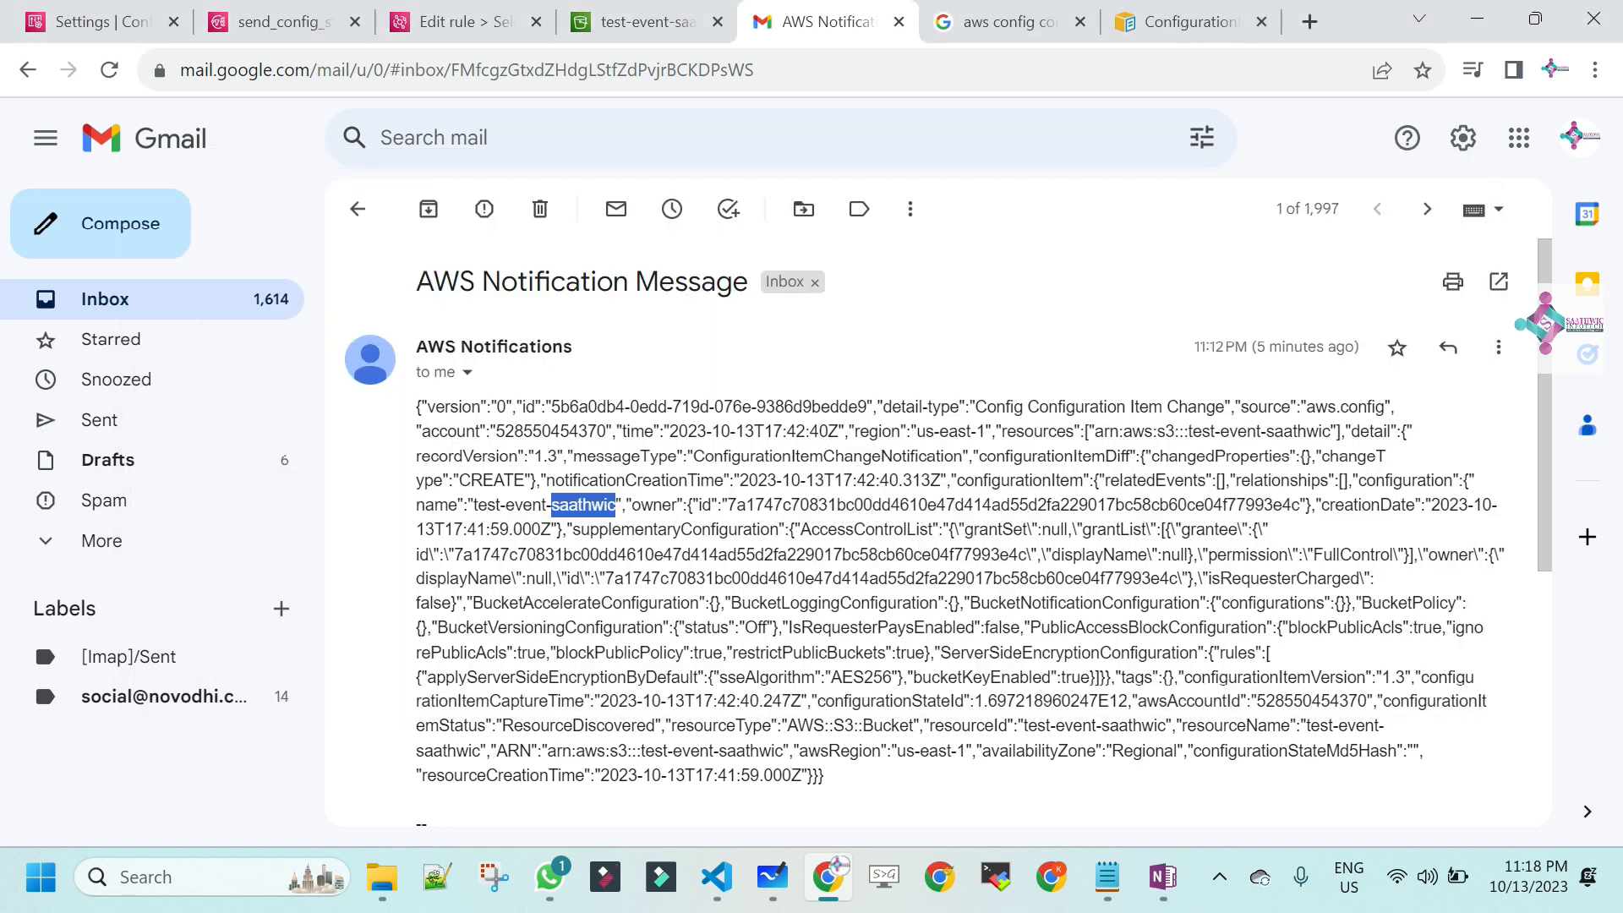
left_click(445, 27)
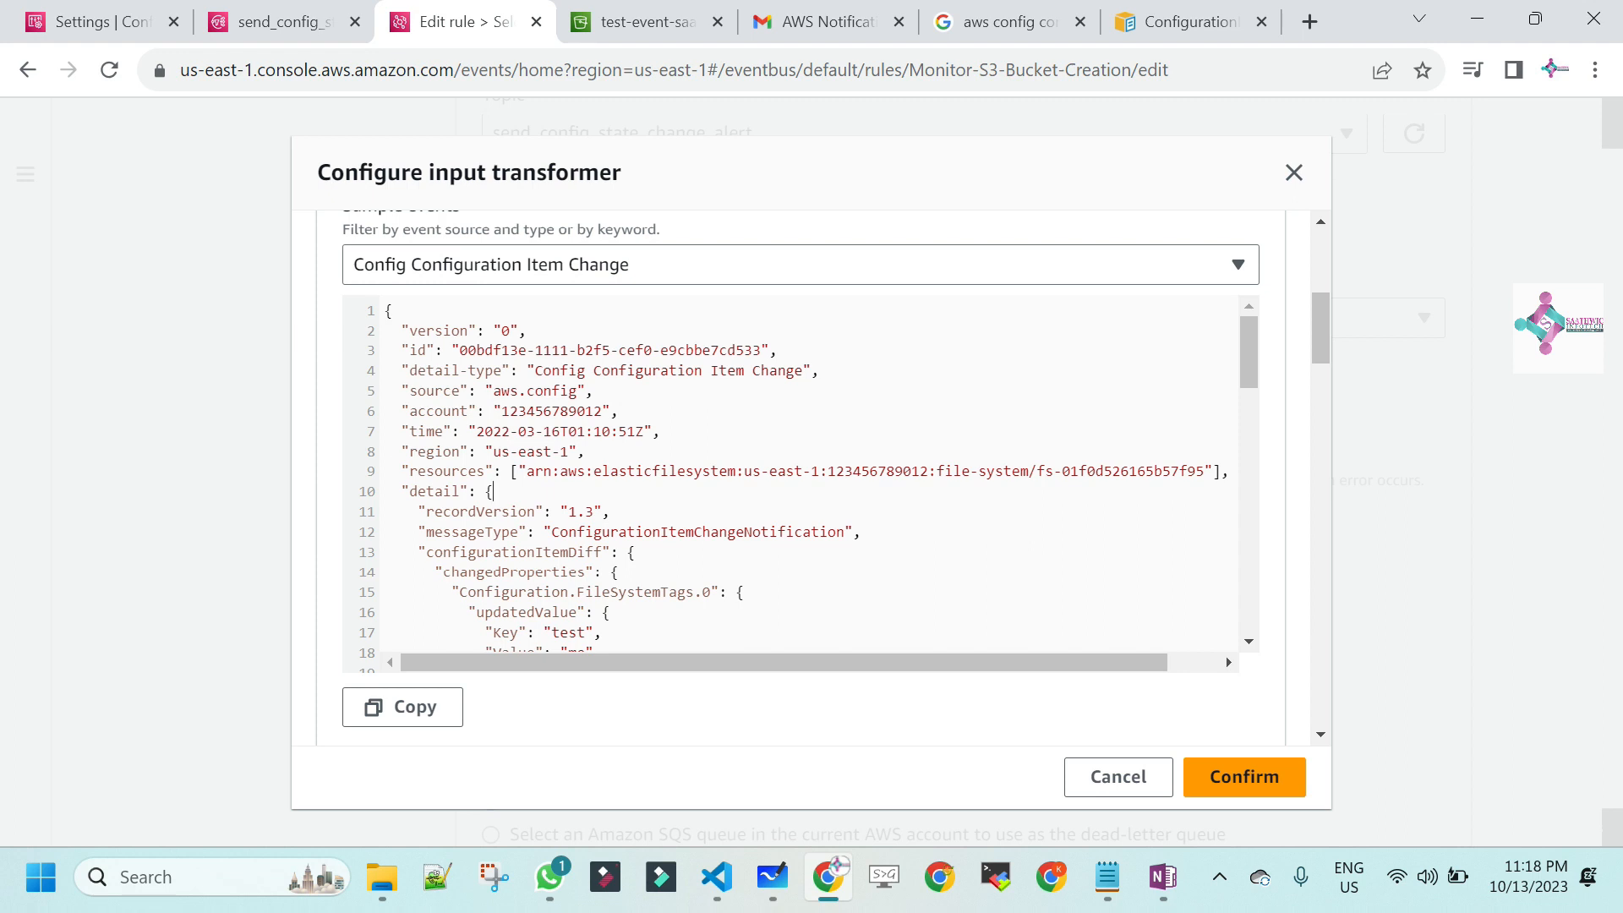
- Locate the configurationItem key under detail in the sample event and copy its name
double_click(434, 492)
left_click(460, 511)
key("Down")
key("Down")
key("Down")
key("Down")
key("Down")
key("Down")
key("Down")
key("Down")
key("Down")
key("Down")
key("Down")
key("Down")
key("Down")
key("Down")
key("Down")
key("Down")
key("Down")
key("Down")
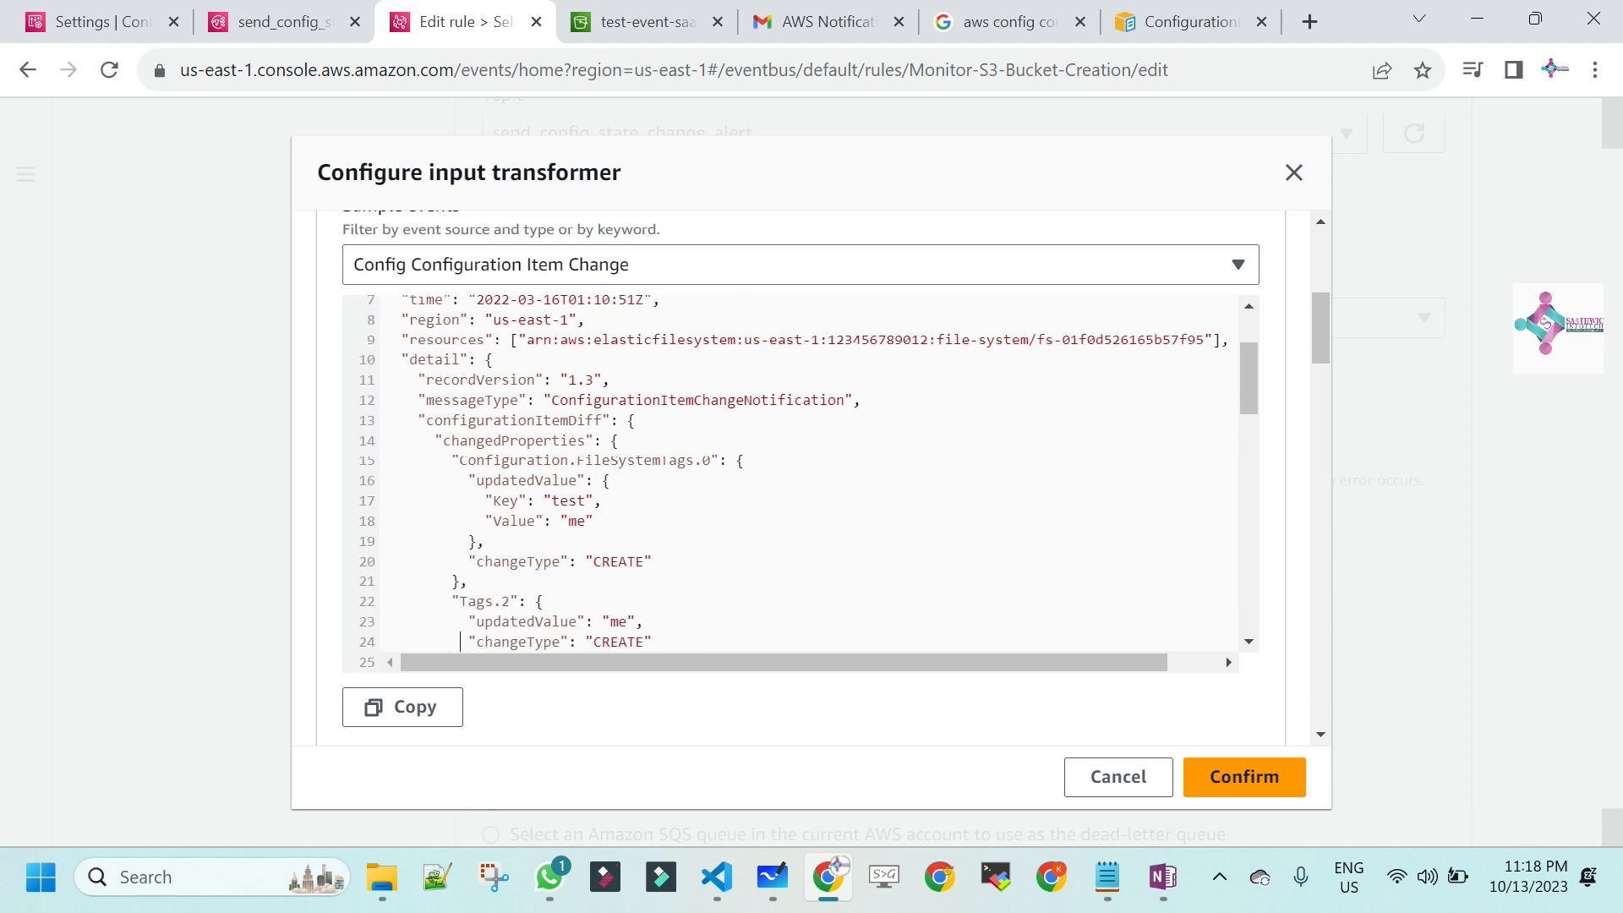
key("Down")
key("Down")
key("Down")
key("Down")
key("Down")
key("Down")
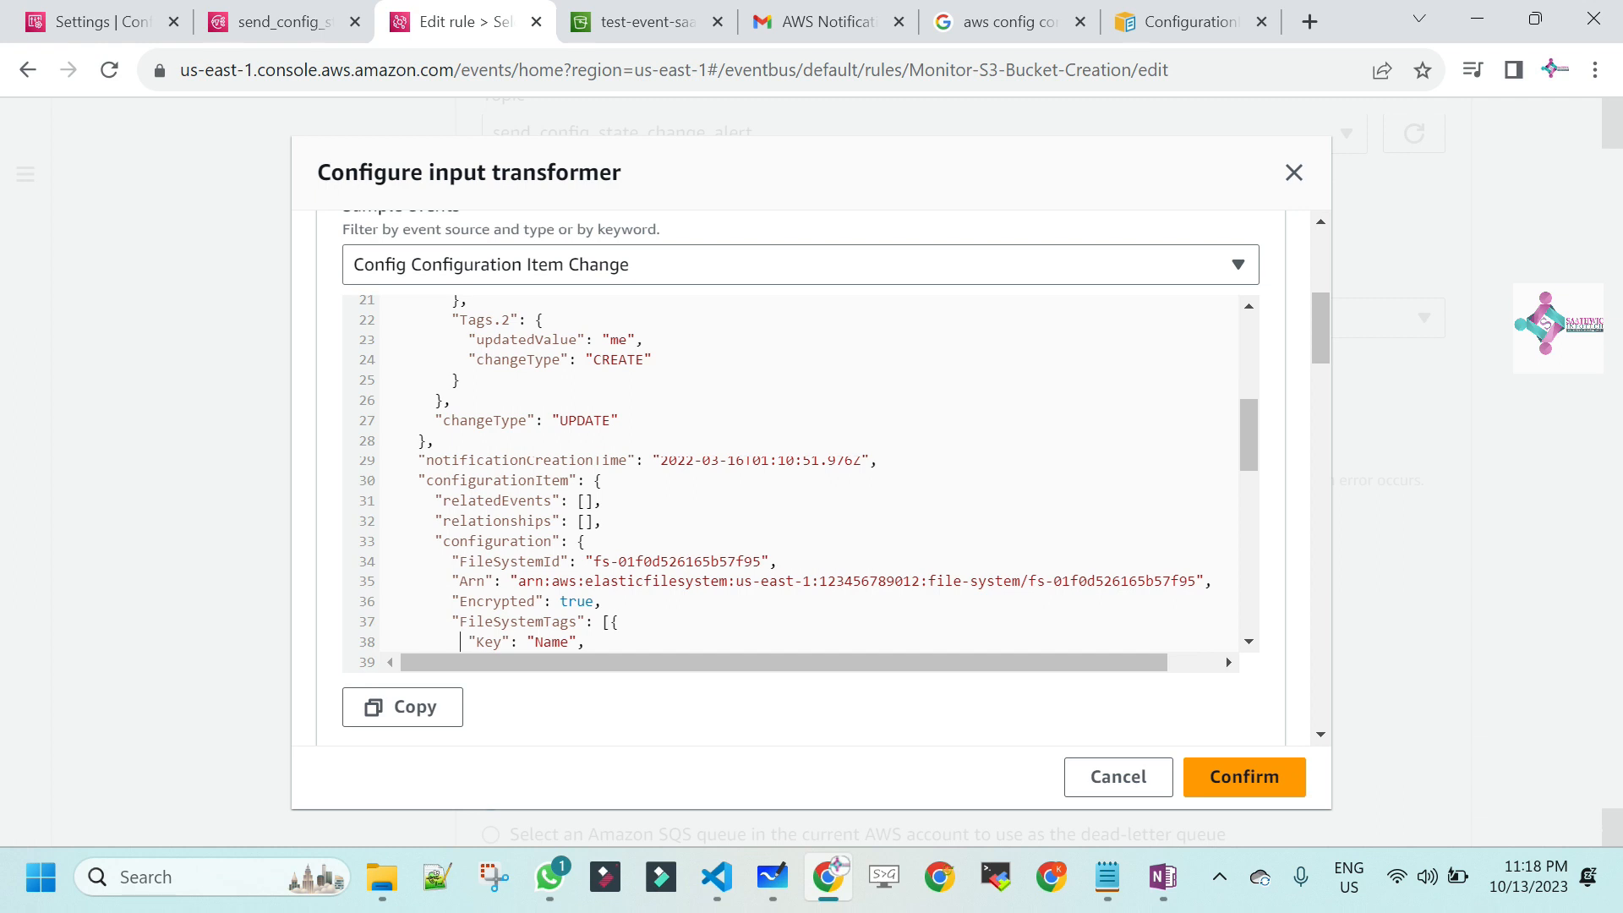
double_click(469, 480)
key("ctrl+c")
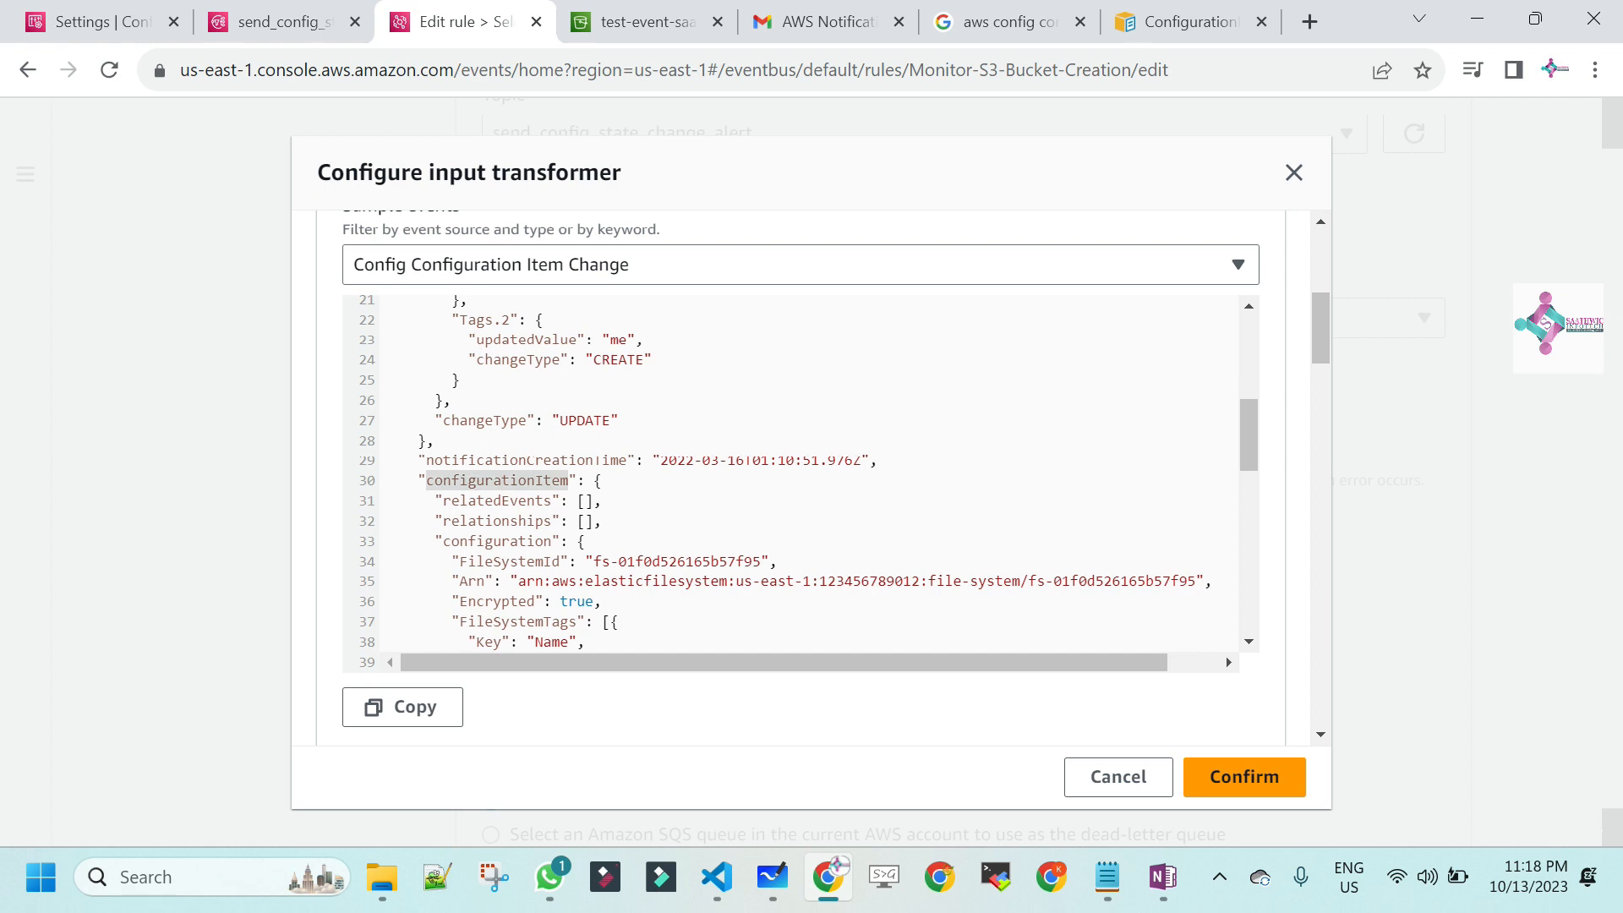
- Set the name variable's path to $.detail.configurationItem.name in the Input path
left_click_drag(1318, 343, 1343, 516)
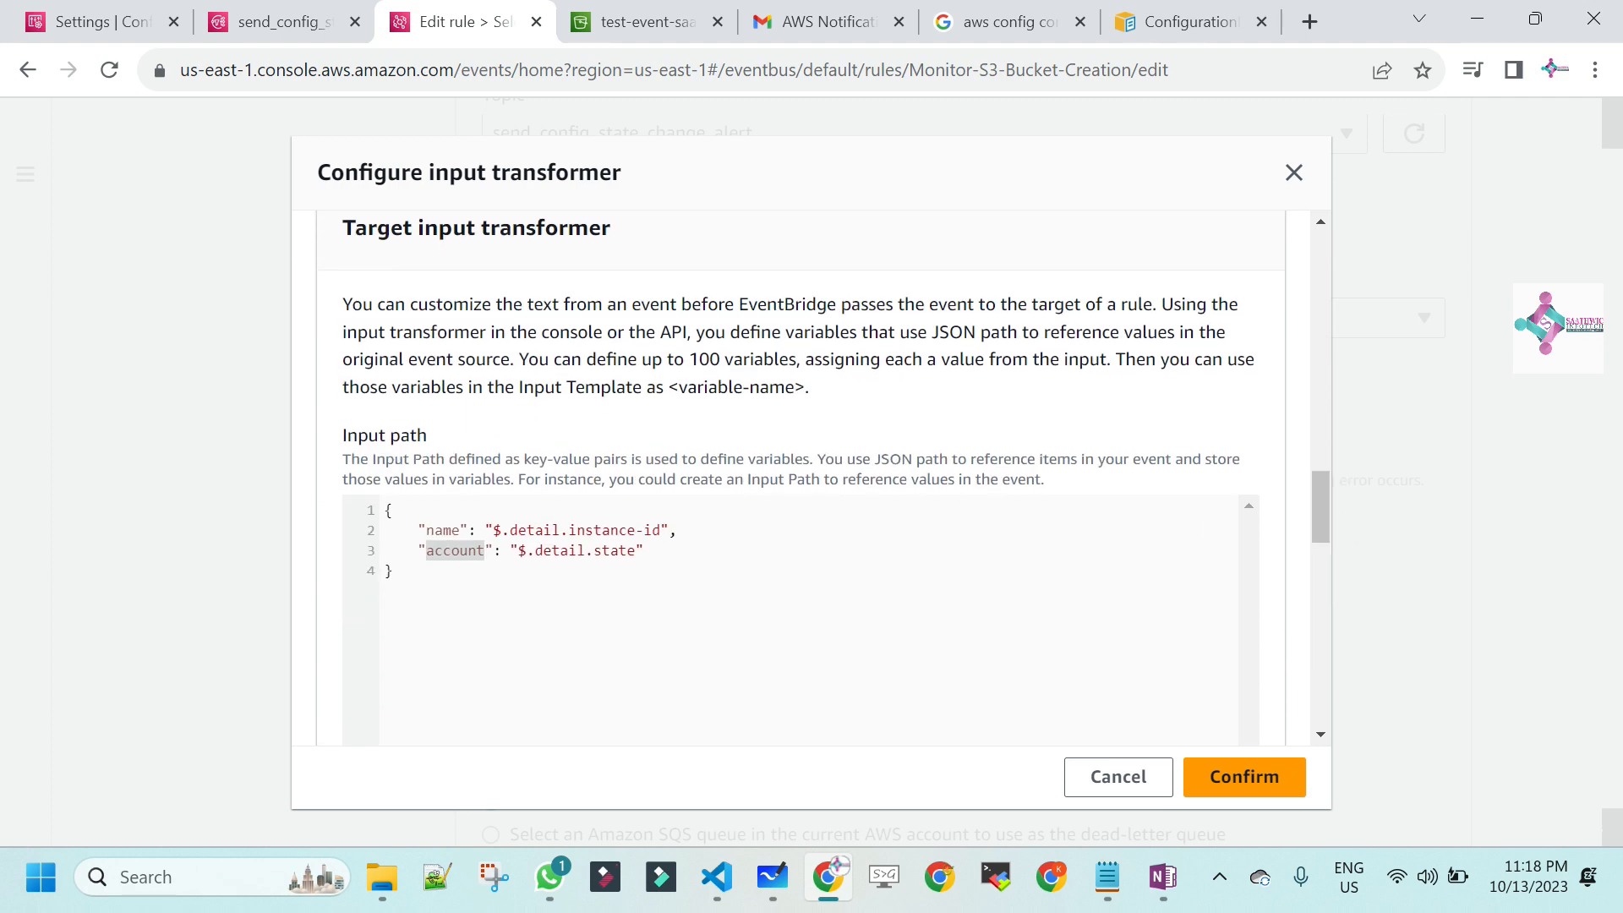
left_click(620, 530)
key("shift+Left")
key("shift+Left")
key("shift+Left")
key("shift+Left")
key("shift+Left")
key("shift+Left")
key("shift+Left")
key("shift+Left")
key("shift+Left")
key("shift+Left")
key("shift+Left")
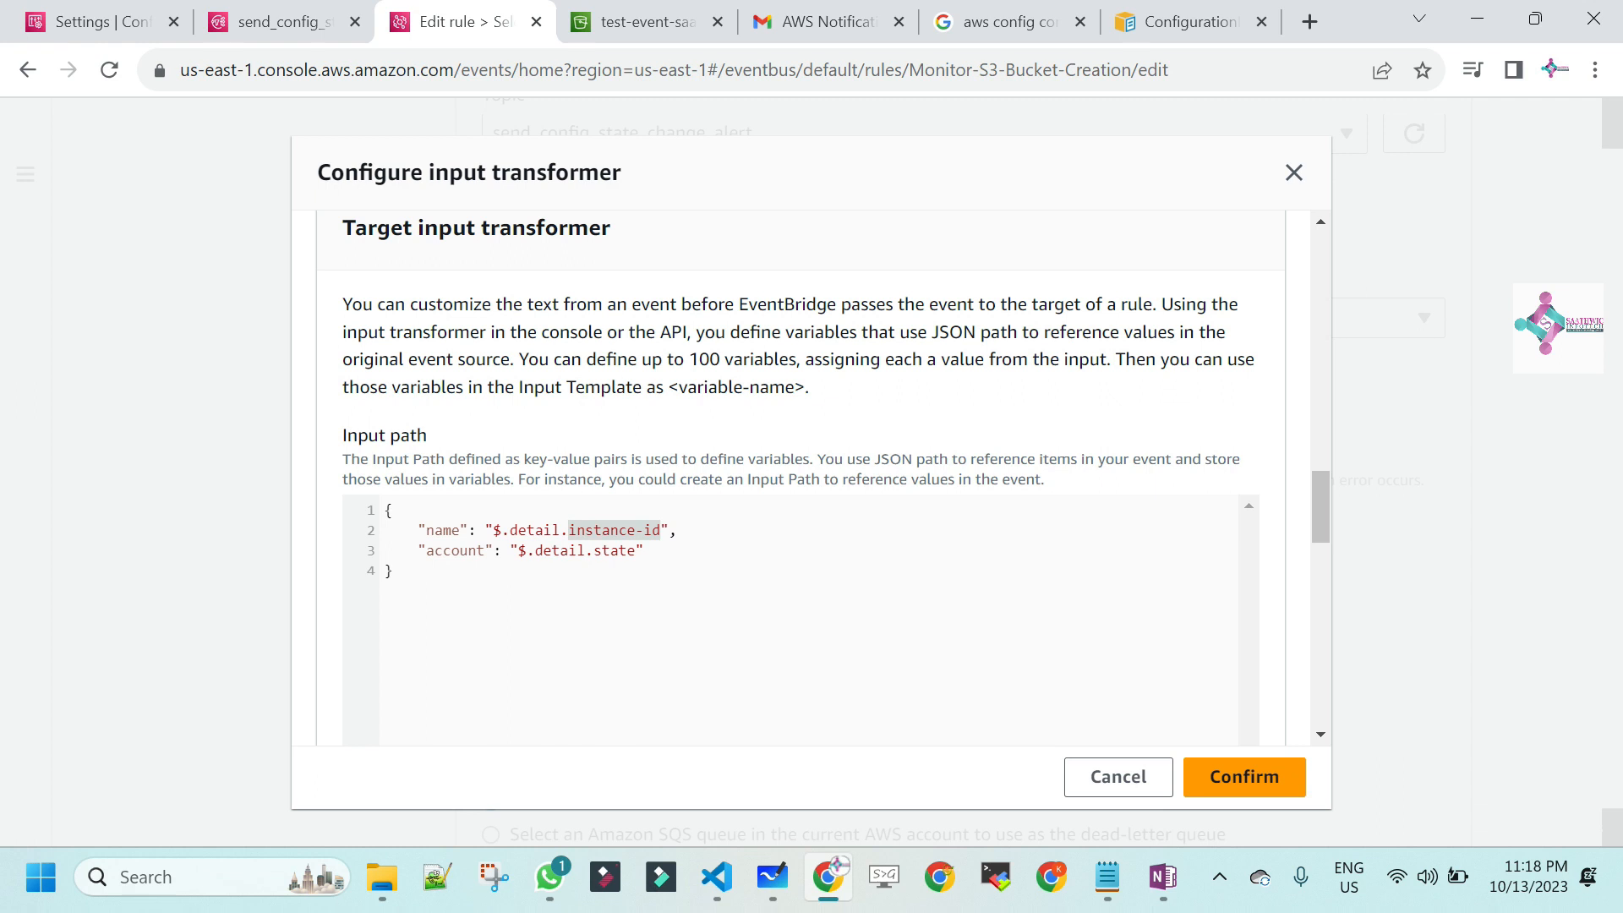
key("ctrl+v")
type(".name")
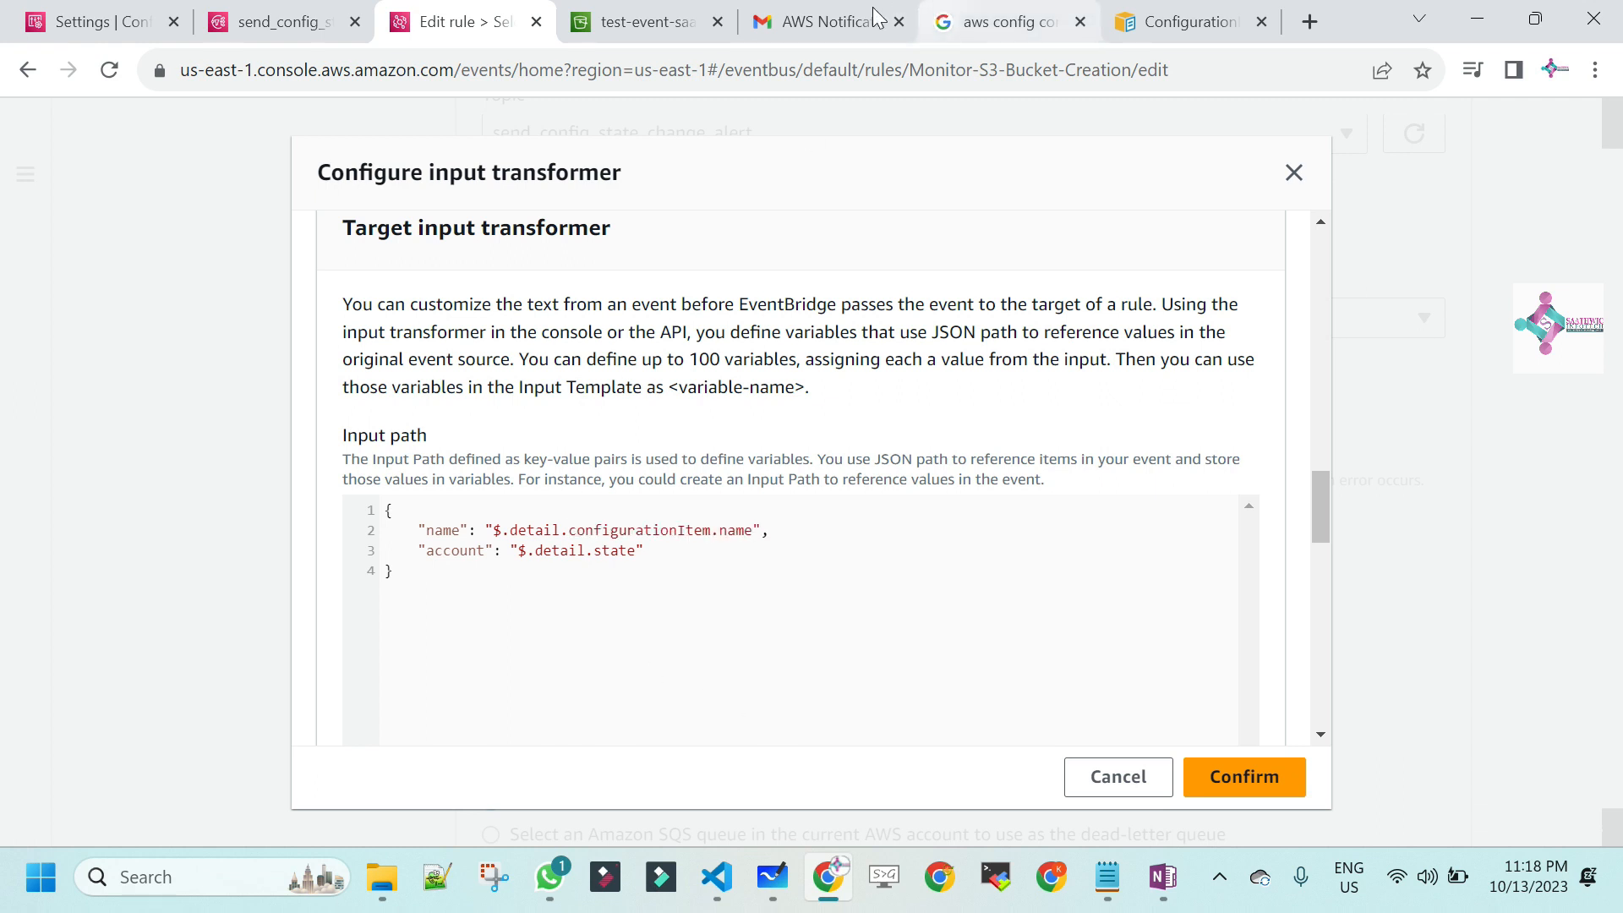
- Copy the configuration key name nested under configurationItem from the AWS Notification Message email's JSON in Gmail
left_click(811, 25)
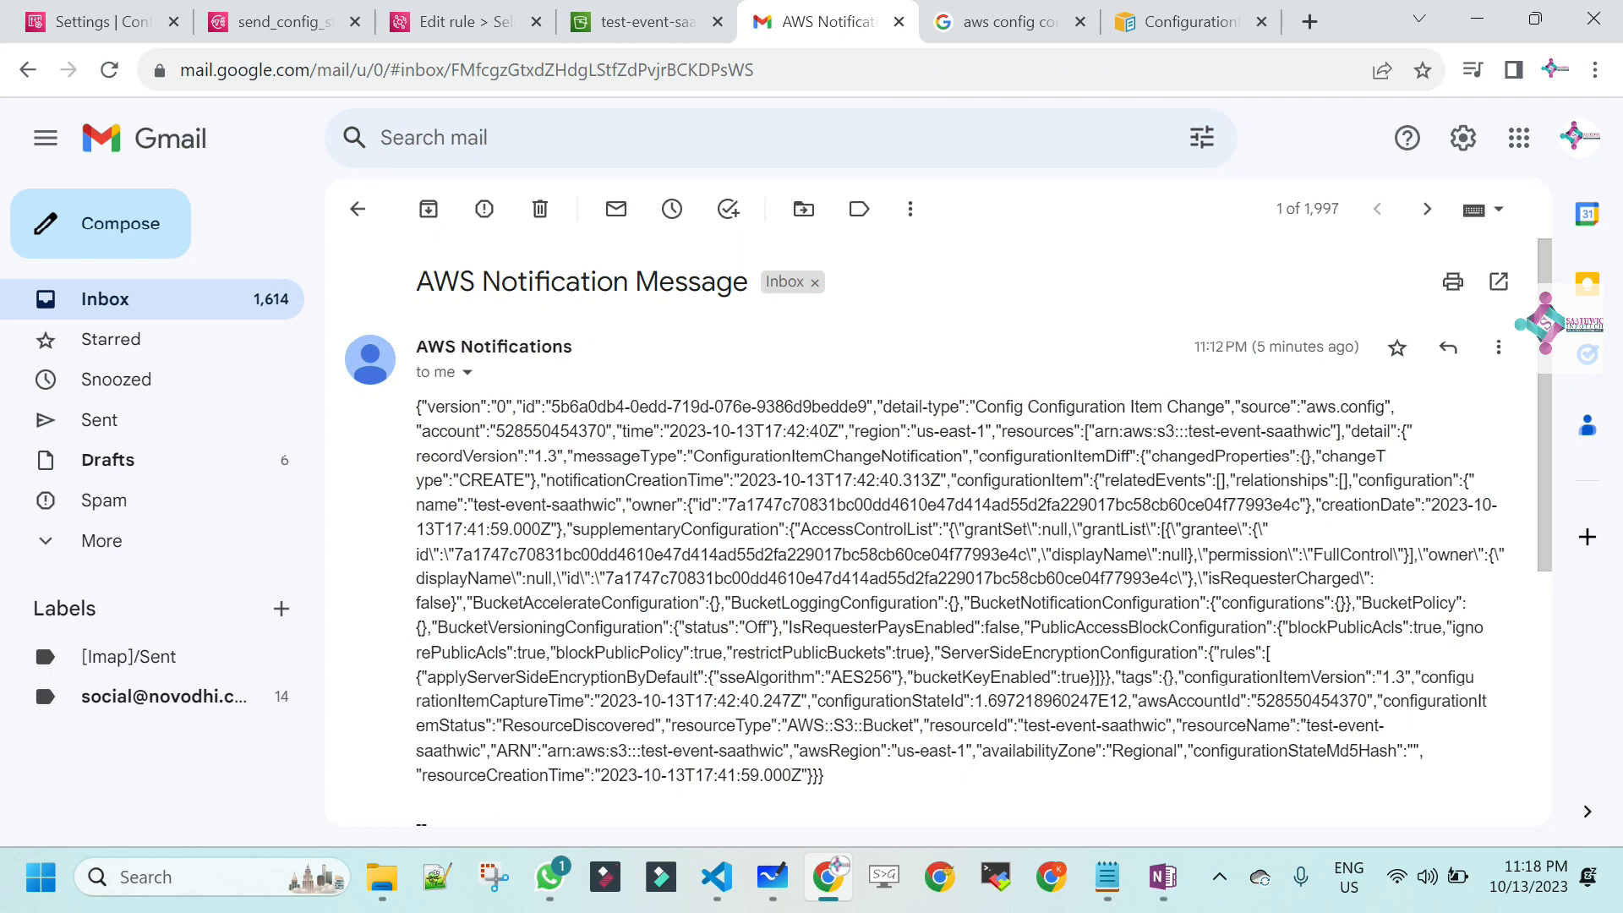
double_click(1019, 480)
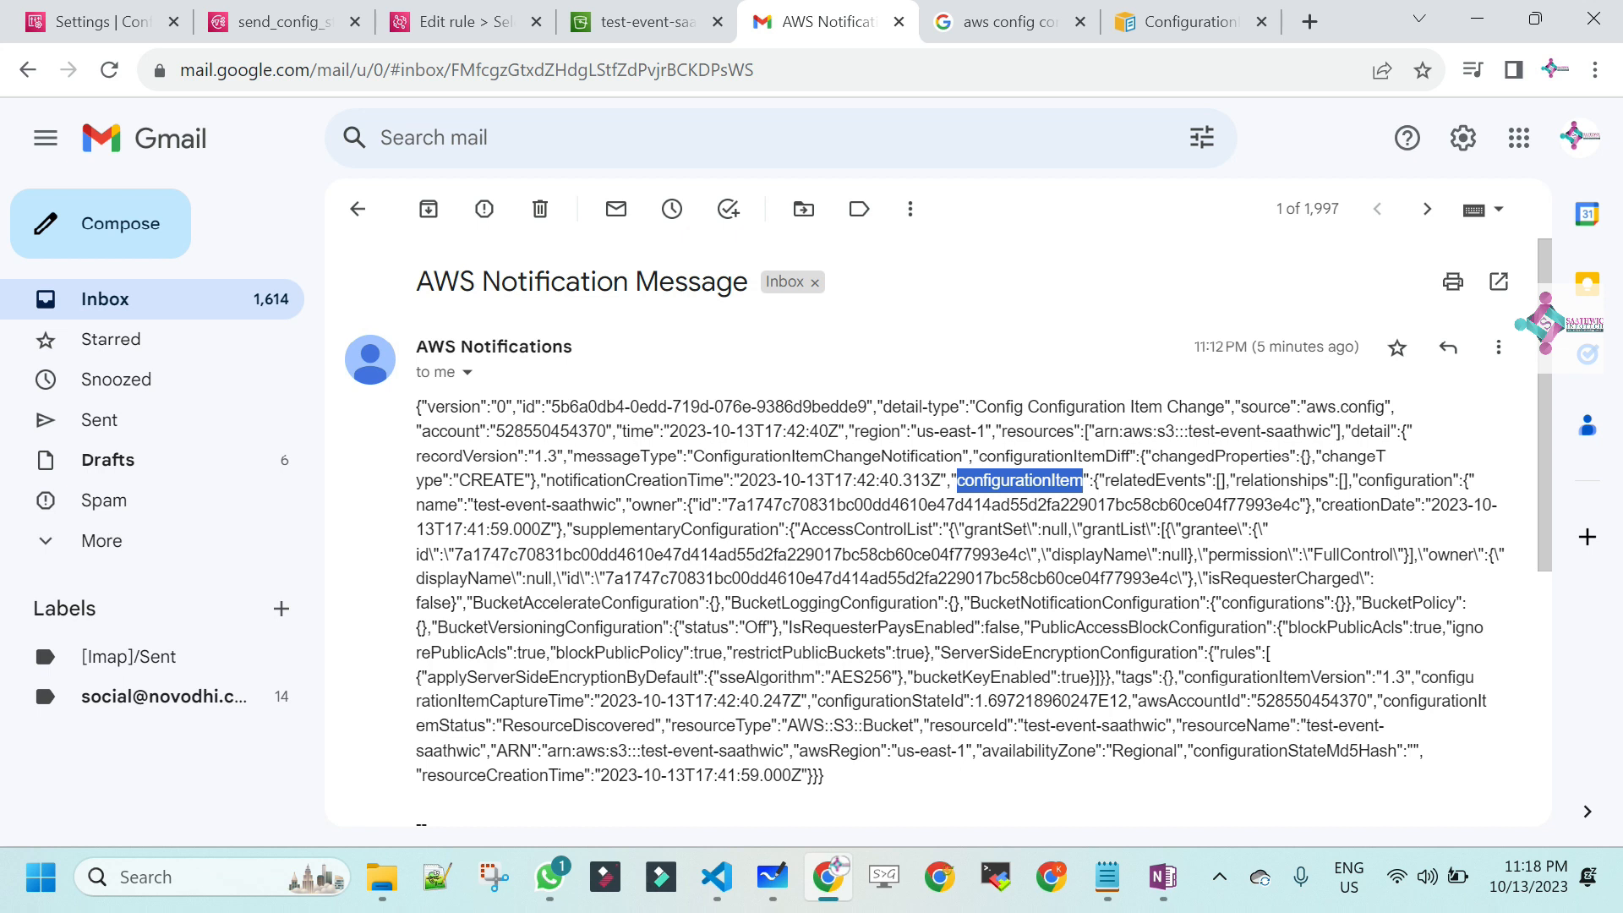
double_click(1405, 480)
key("ctrl+c")
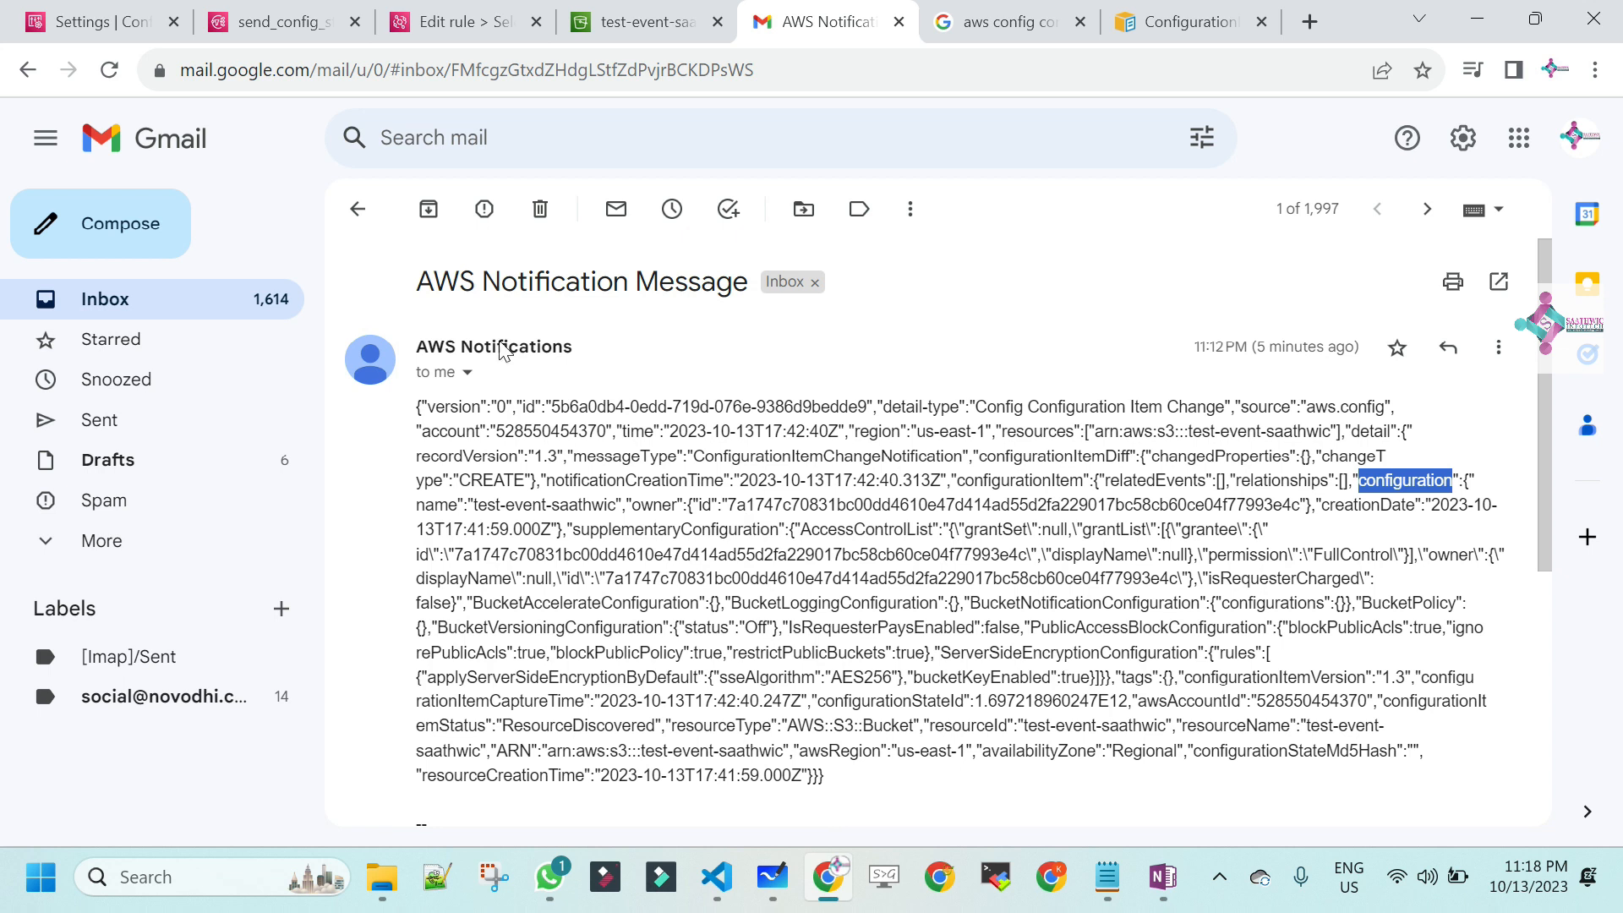
- In the input transformer, set the name variable's path to $.detail.configurationItem.configuration.name and remove the account variable from the Input path
left_click(470, 23)
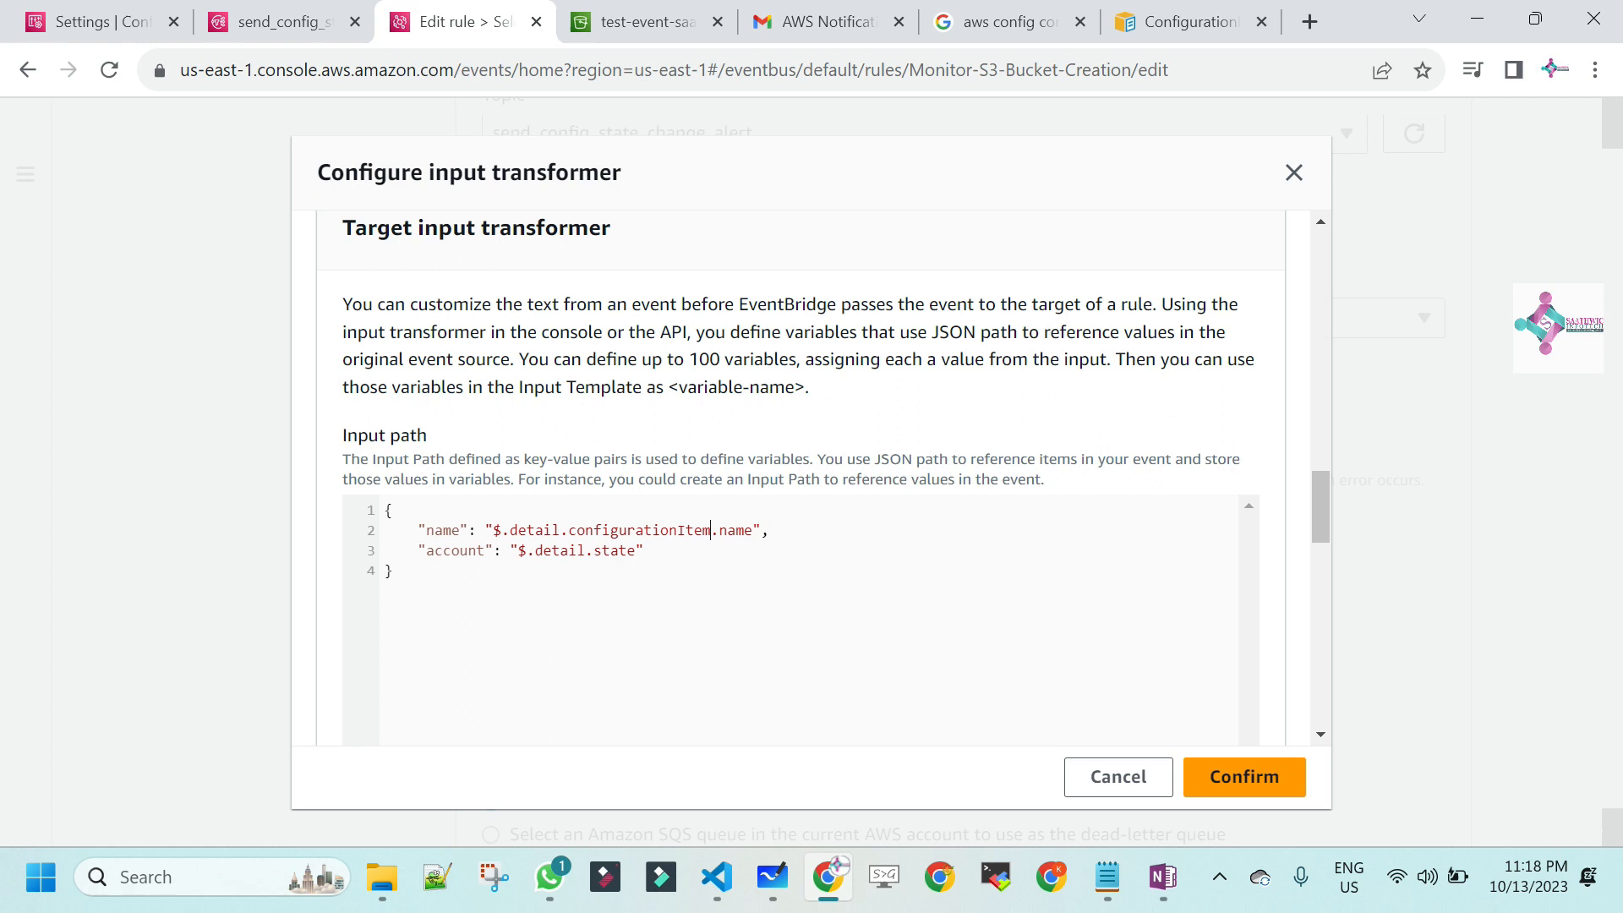
key("ctrl+v")
type(".")
left_click_drag(644, 550, 382, 553)
key("BackSpace")
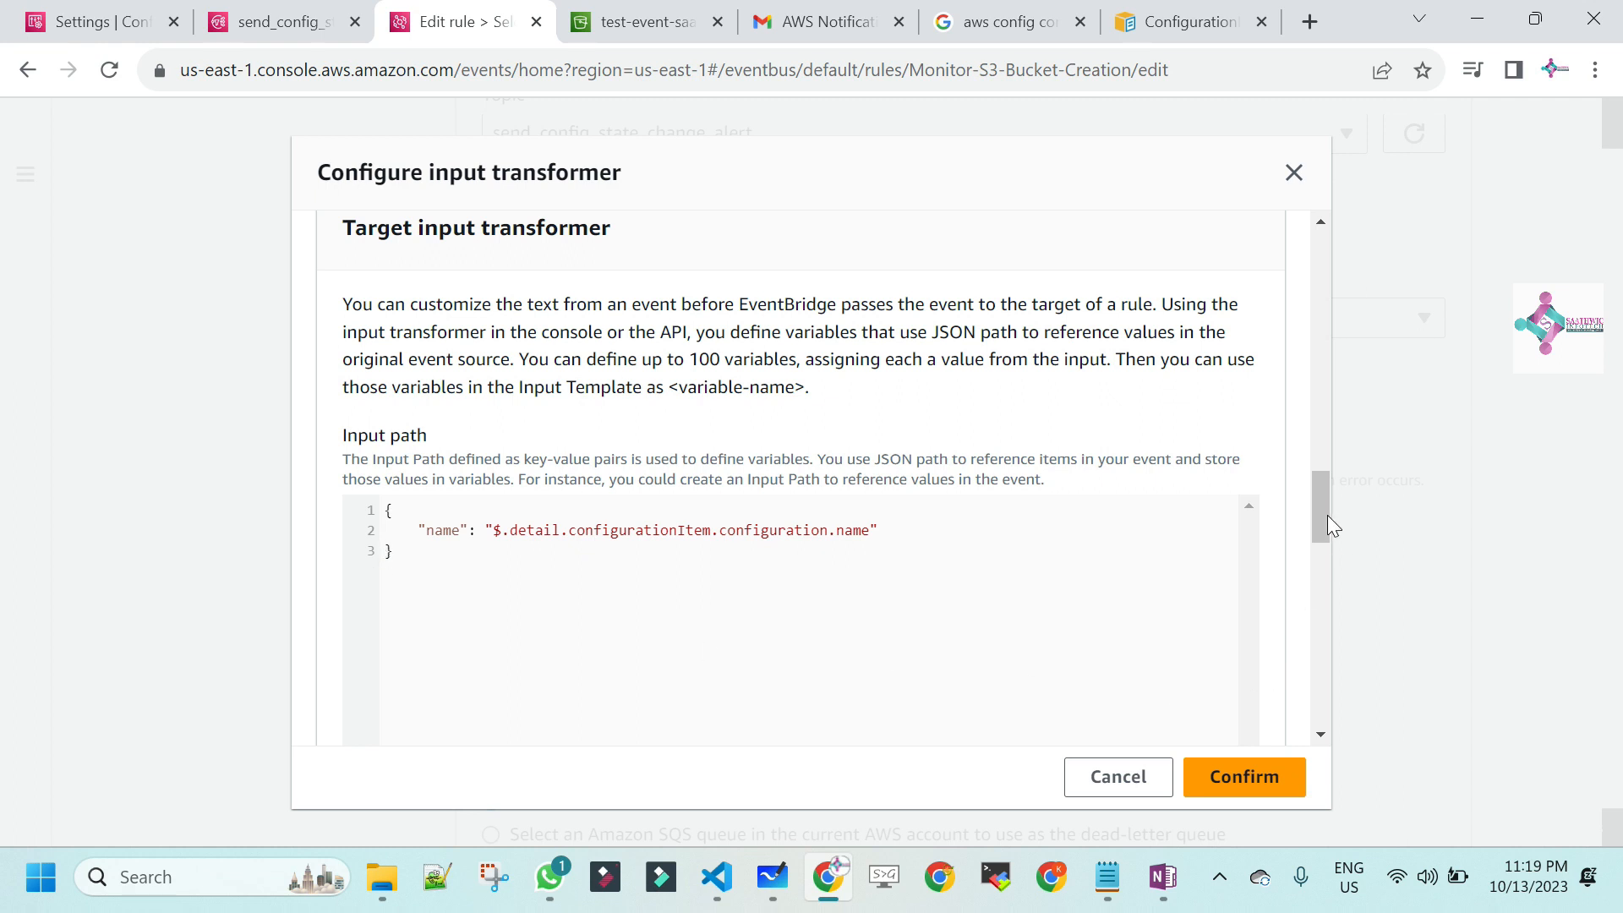
- Copy the first example template, "Instance <instance> is in <state>", into the empty Template editor
left_click_drag(1324, 517, 1319, 407)
left_click_drag(1053, 413, 761, 413)
key("ctrl+c")
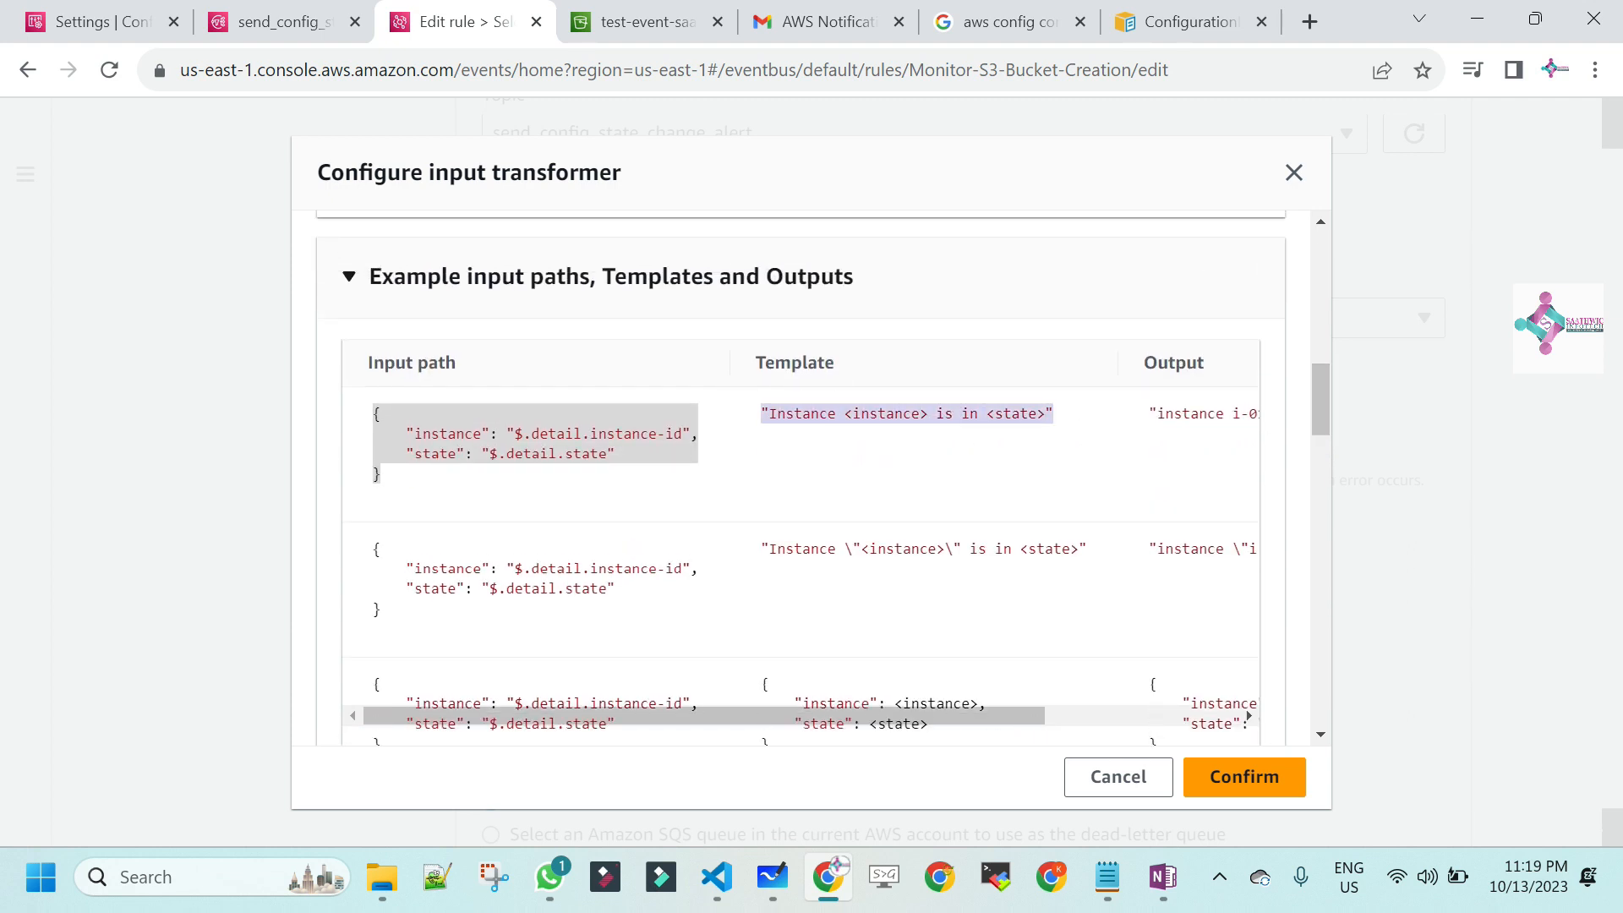
left_click_drag(1323, 386, 1332, 575)
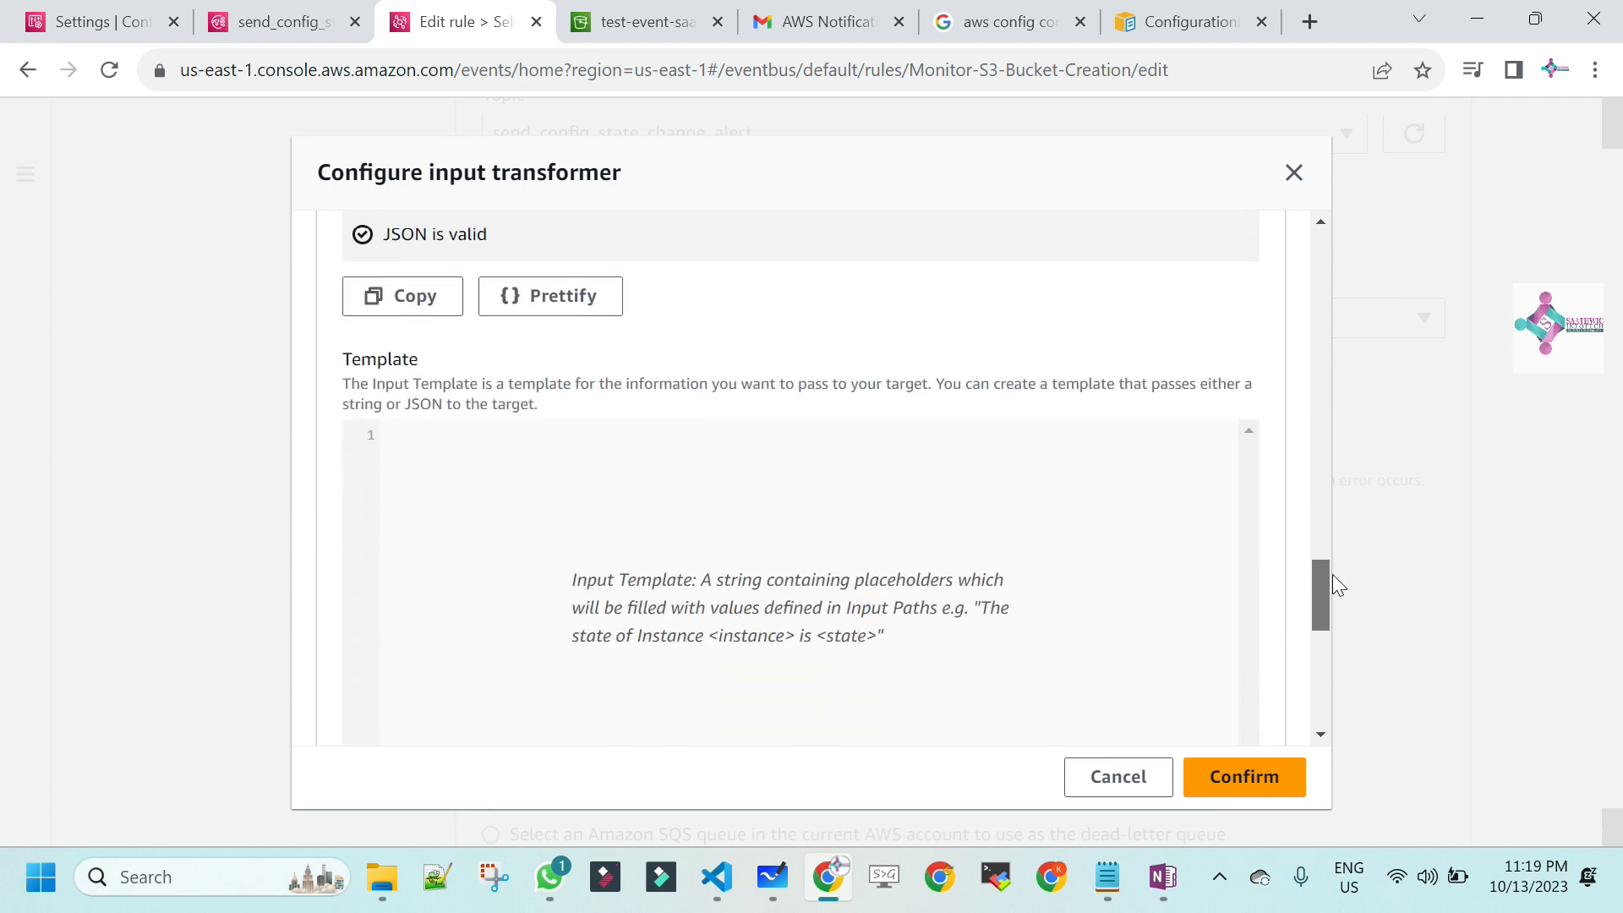
left_click(580, 533)
key("ctrl+v")
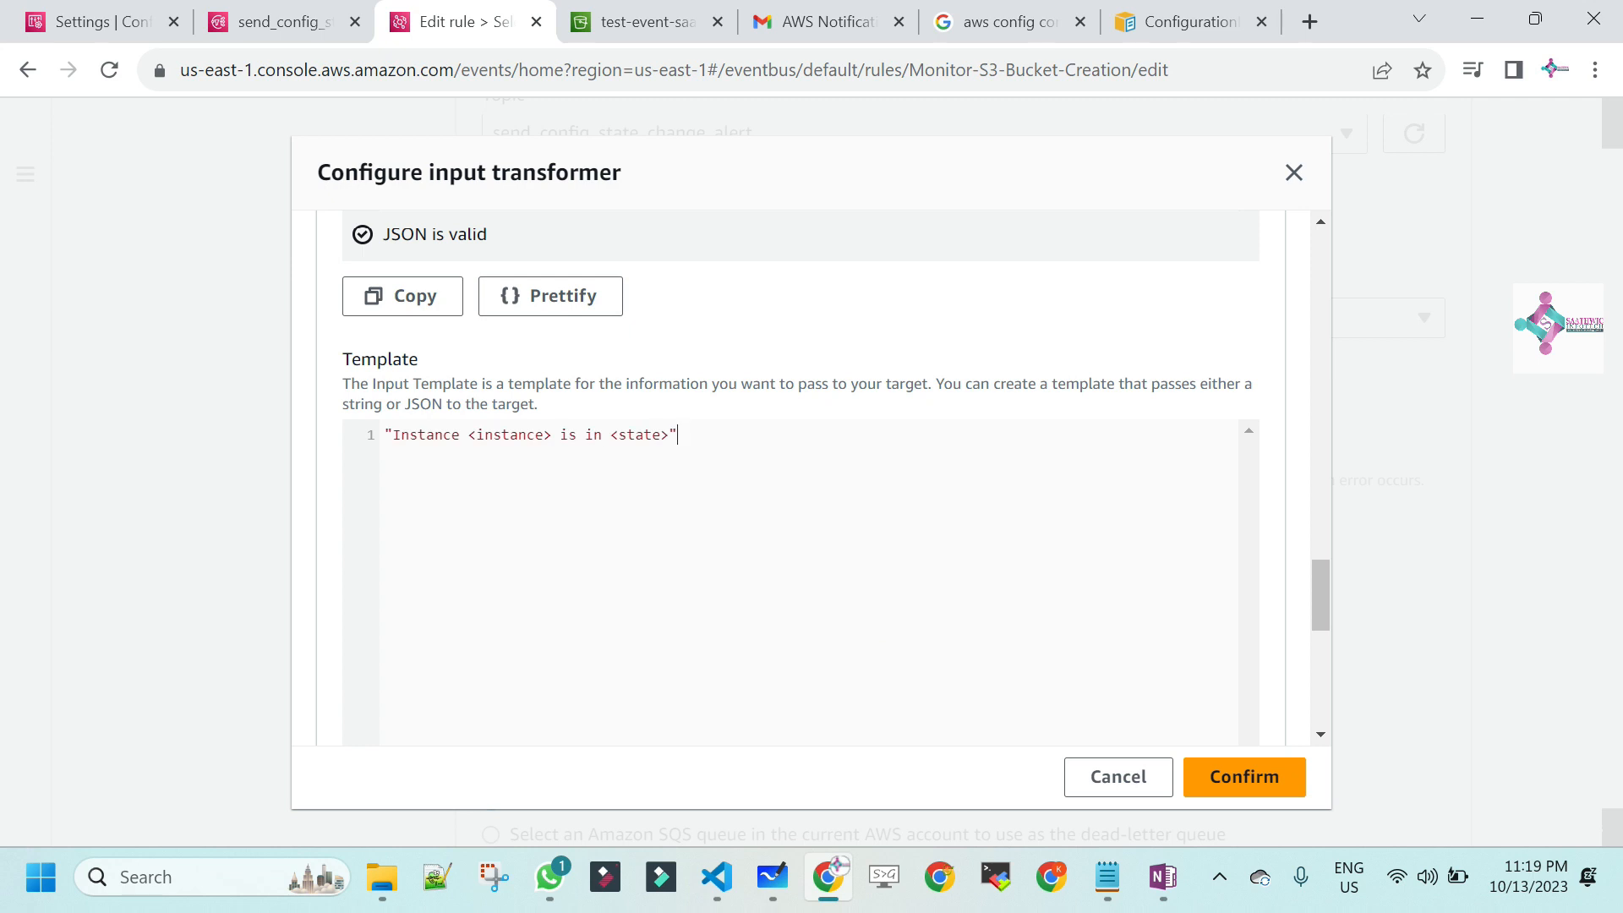
- Replace the template text with the quoted string "New S3 Bucket - <name> in your AWS Account"
key("shift+Left")
key("shift+Left")
key("shift+Left")
key("shift+Left")
key("shift+Left")
key("shift+Left")
key("shift+Left")
key("shift+Left")
key("shift+Left")
key("shift+Left")
key("shift+Left")
key("shift+Left")
key("shift+Left")
key("shift+Left")
key("shift+Left")
key("shift+Left")
key("shift+Left")
key("shift+Left")
key("shift+Left")
key("shift+Left")
key("shift+Right")
key("shift+Right")
key("shift+Right")
key("shift+Right")
key("shift+Right")
key("shift+Left")
key("shift+Left")
key("shift+Left")
key("shift+Left")
key("shift+Left")
key("shift+Left")
key("shift+Left")
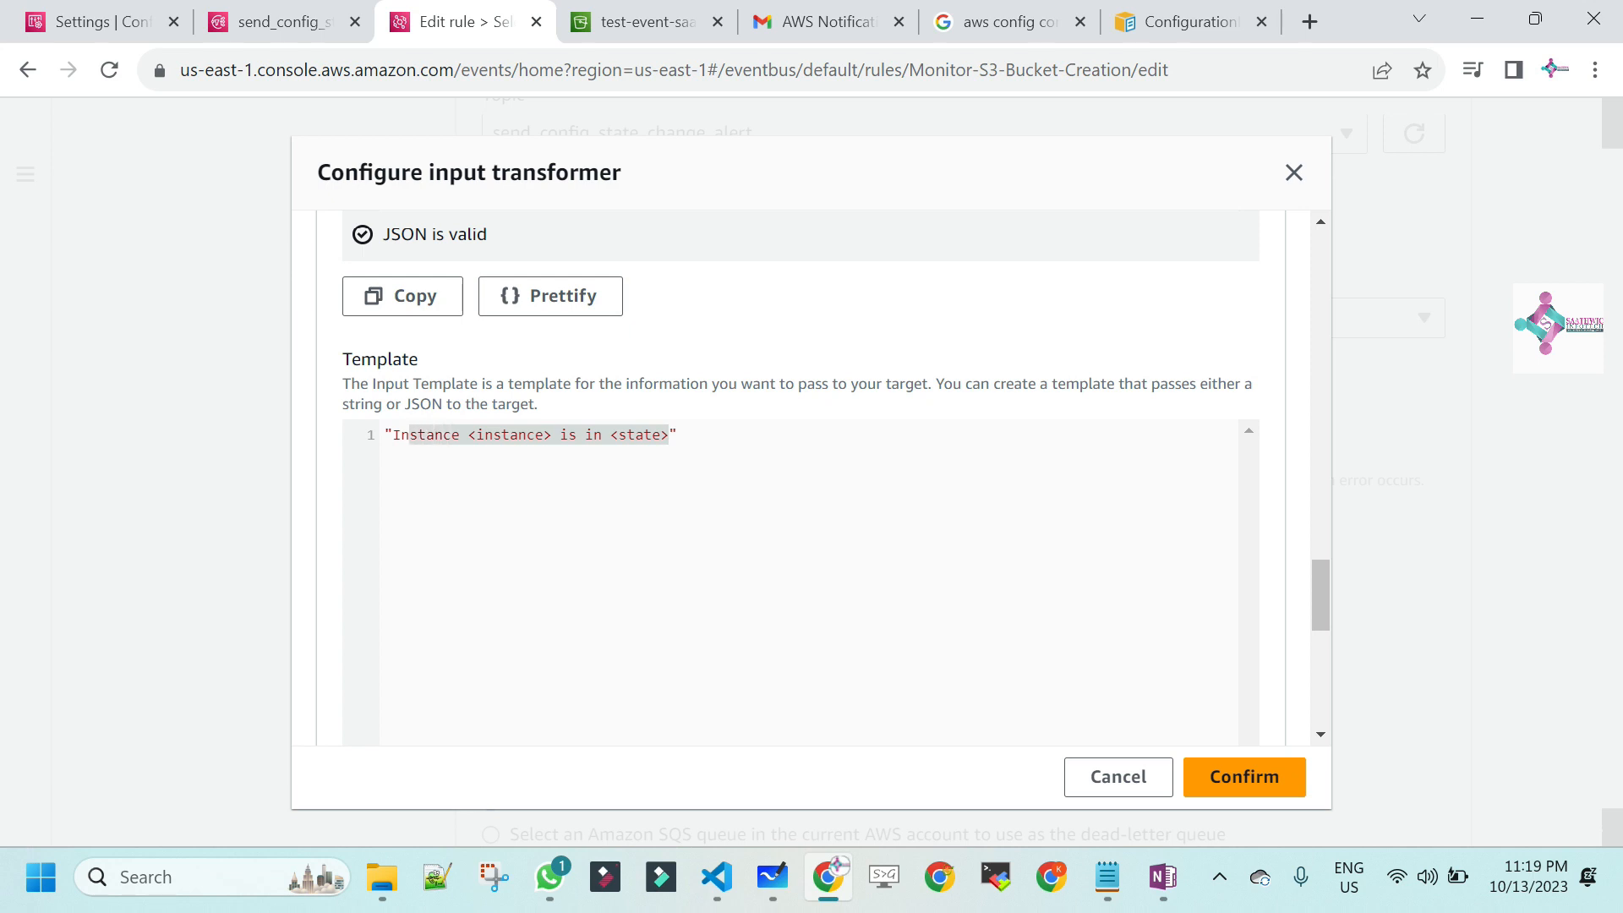
key("shift+Left")
type("N")
type("ew S")
type("3 Bucket ")
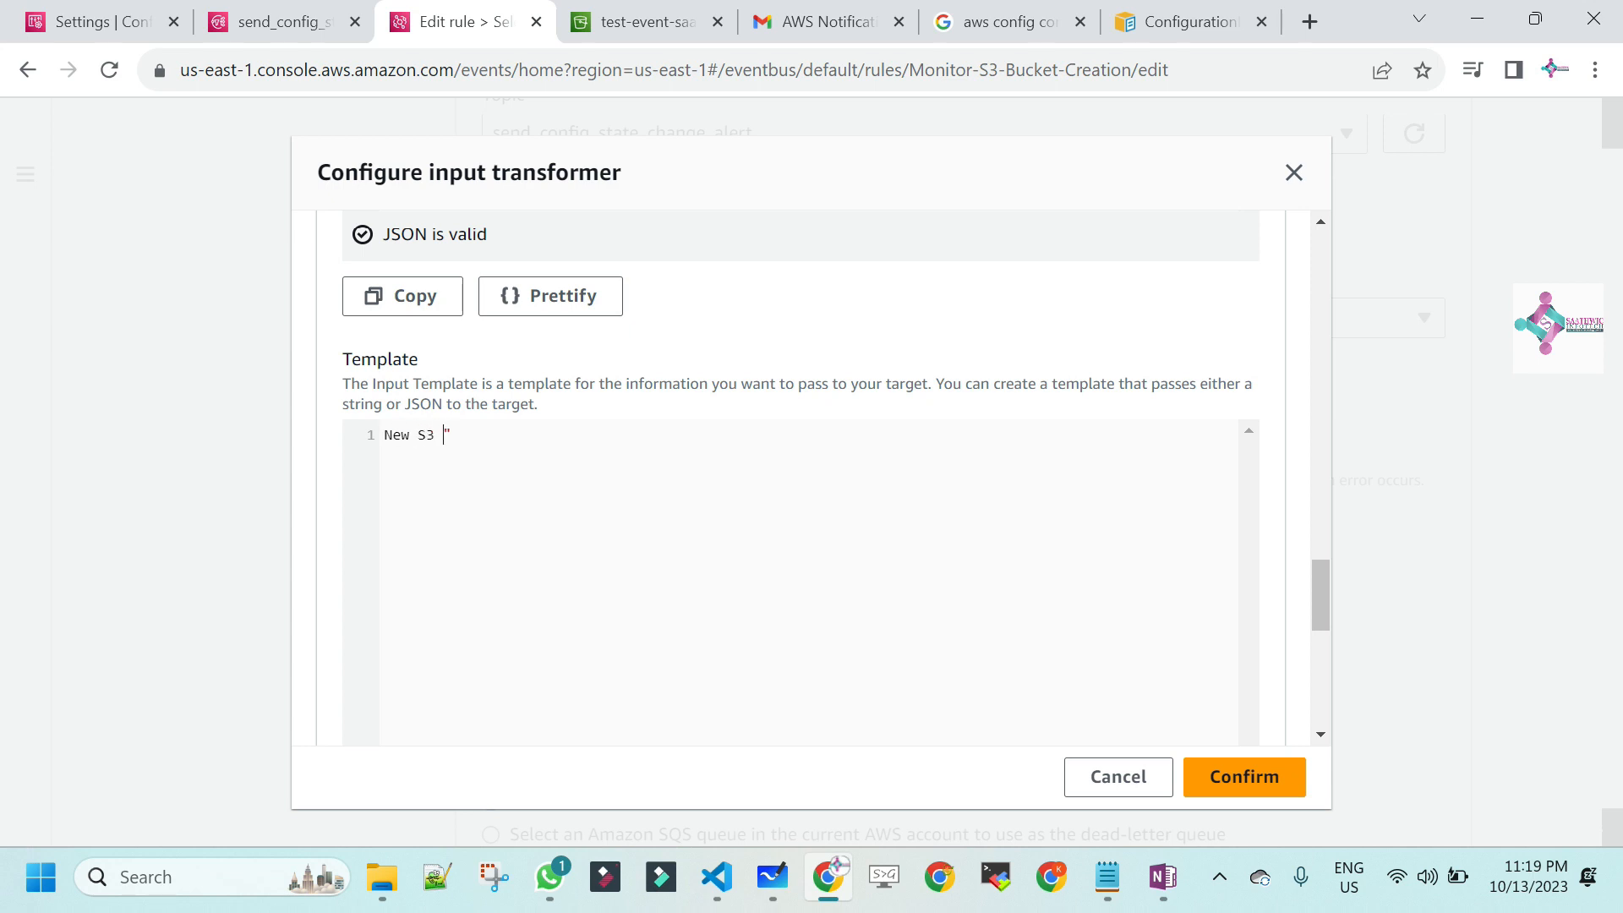
type("-")
left_click_drag(1321, 601, 1252, 732)
scroll(1235, 609, "up", 10)
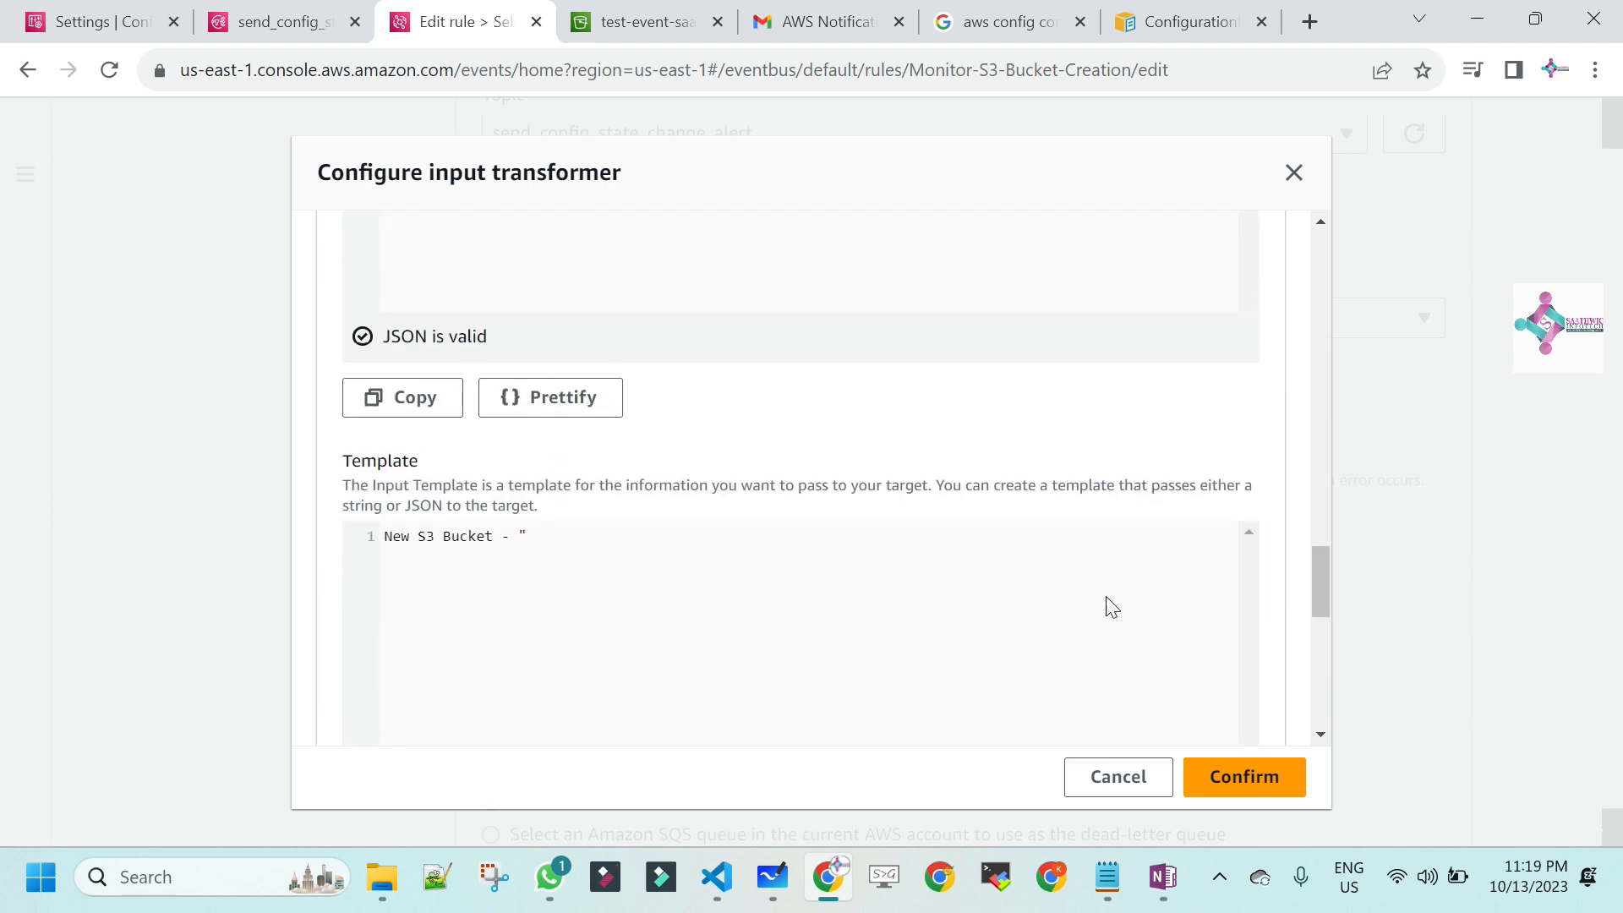
type(",name>")
key("BackSpace")
type("<name> in your AWS Account")
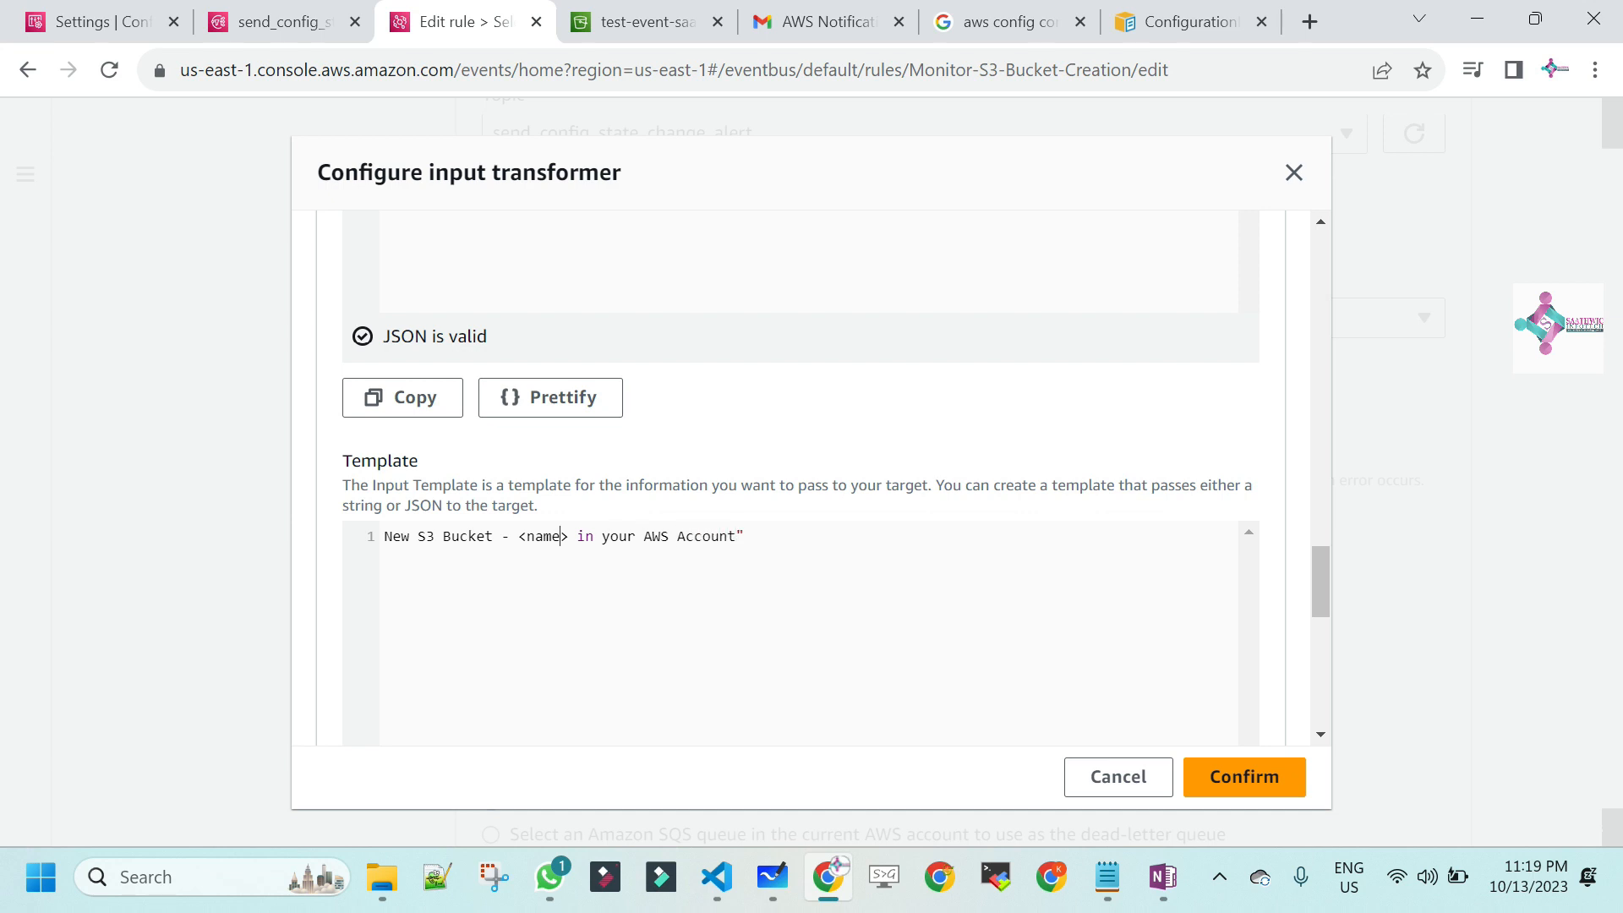
type("\"")
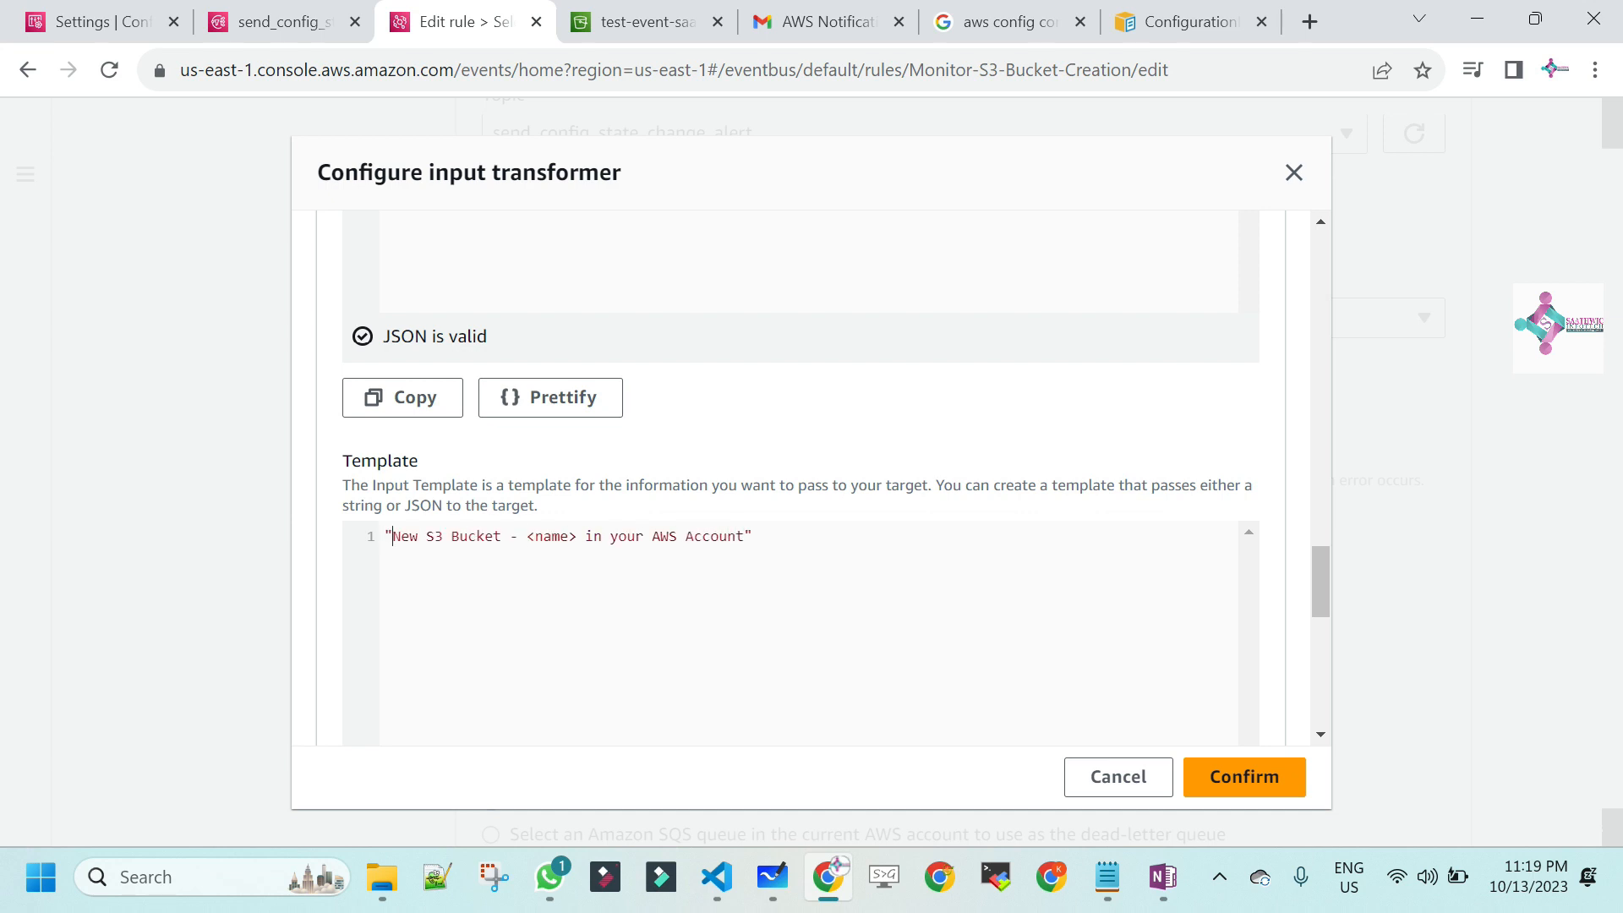
- Try generating the transformer's output from the sample event, and confirm the input transformer configuration
left_click_drag(1319, 582, 1333, 672)
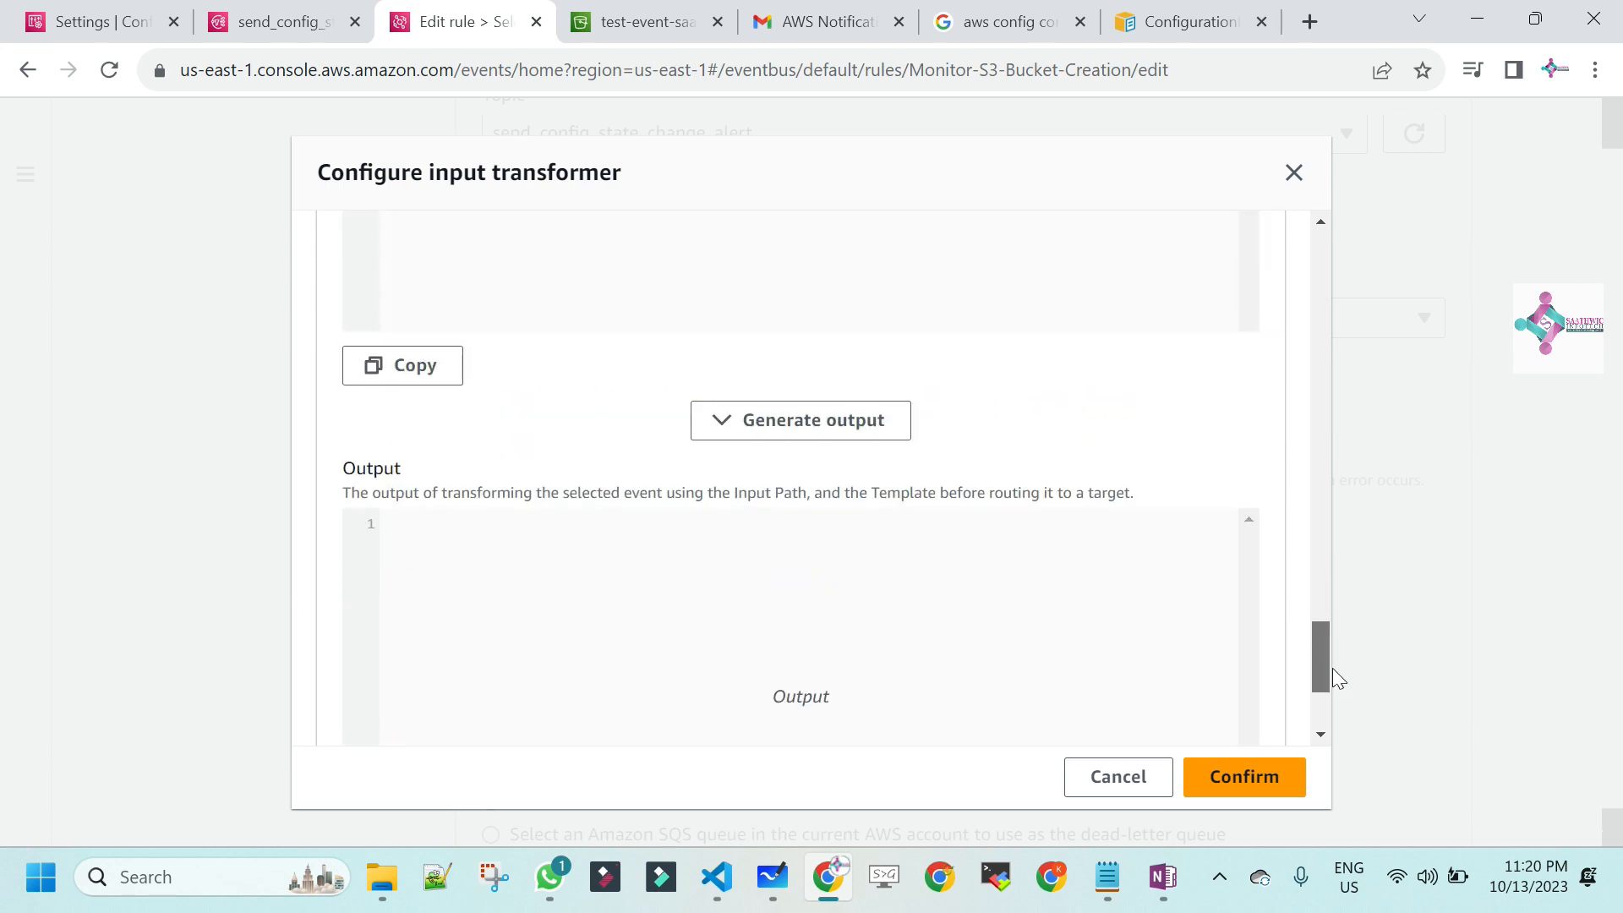
left_click(815, 419)
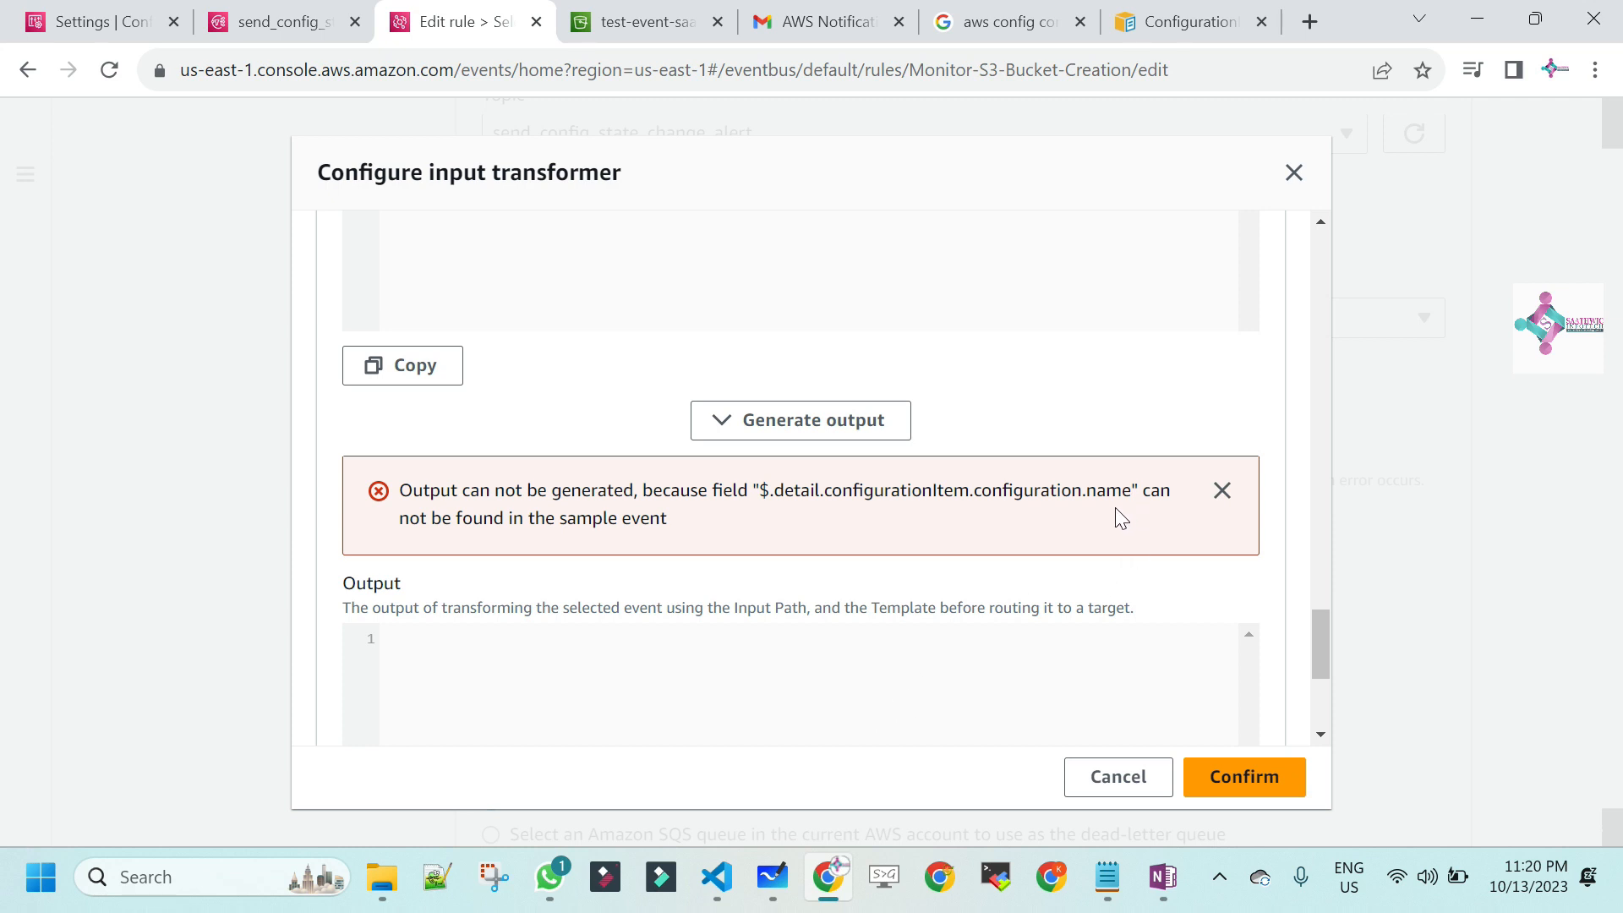
left_click(1269, 783)
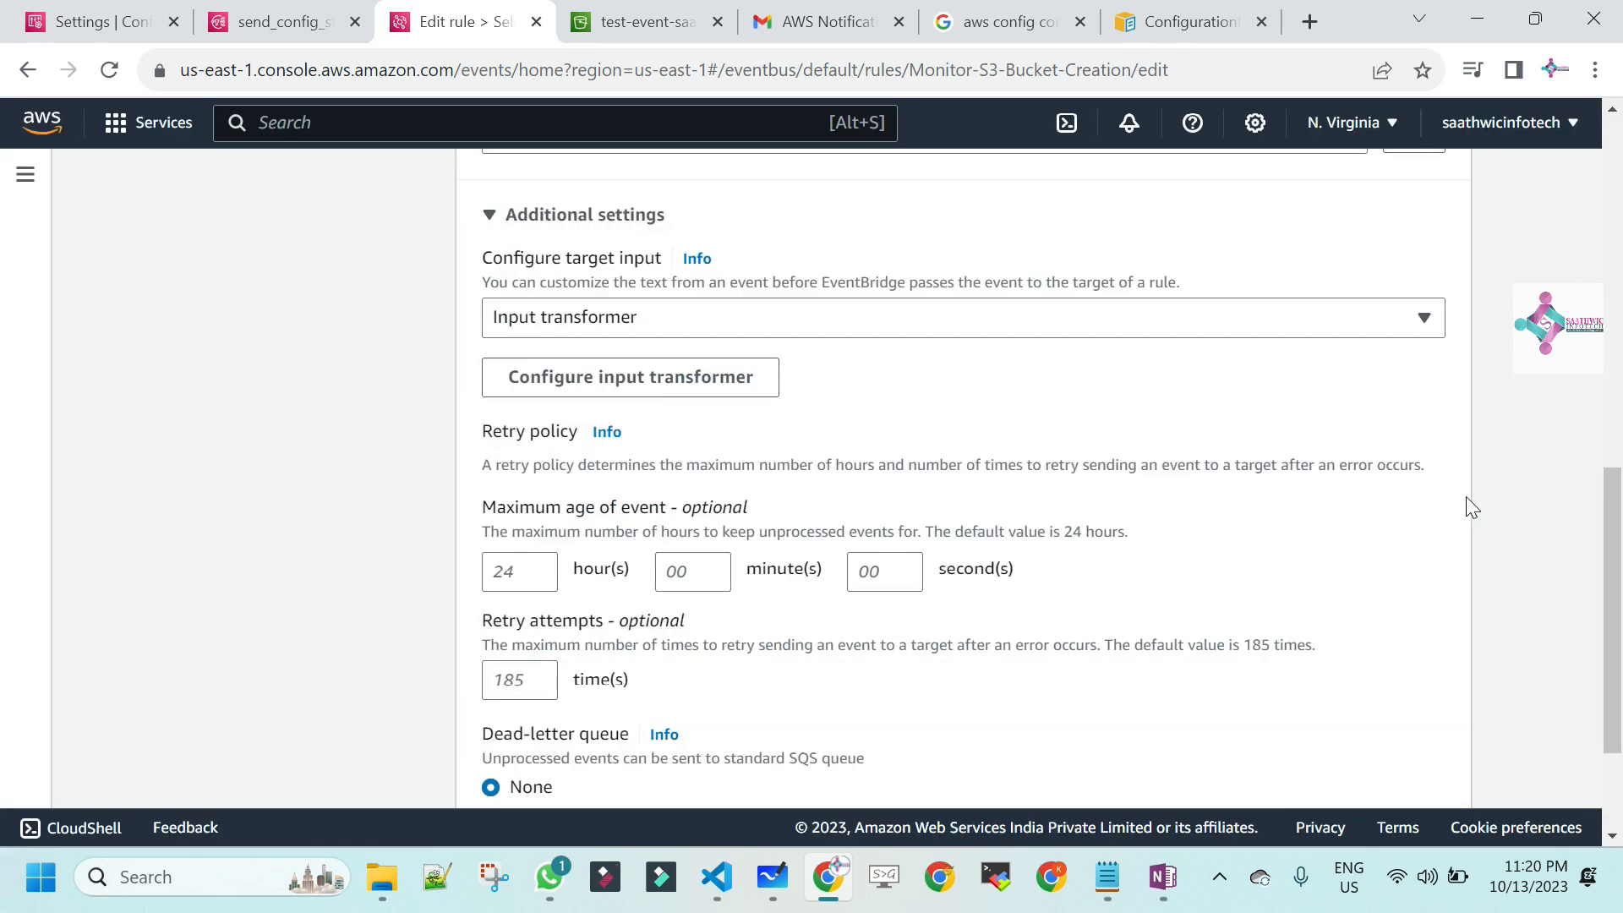
- Proceed through the rule's target and tag settings without adding tags, and update the Monitor-S3-Bucket-Creation rule
scroll(4, 734, "down", 3)
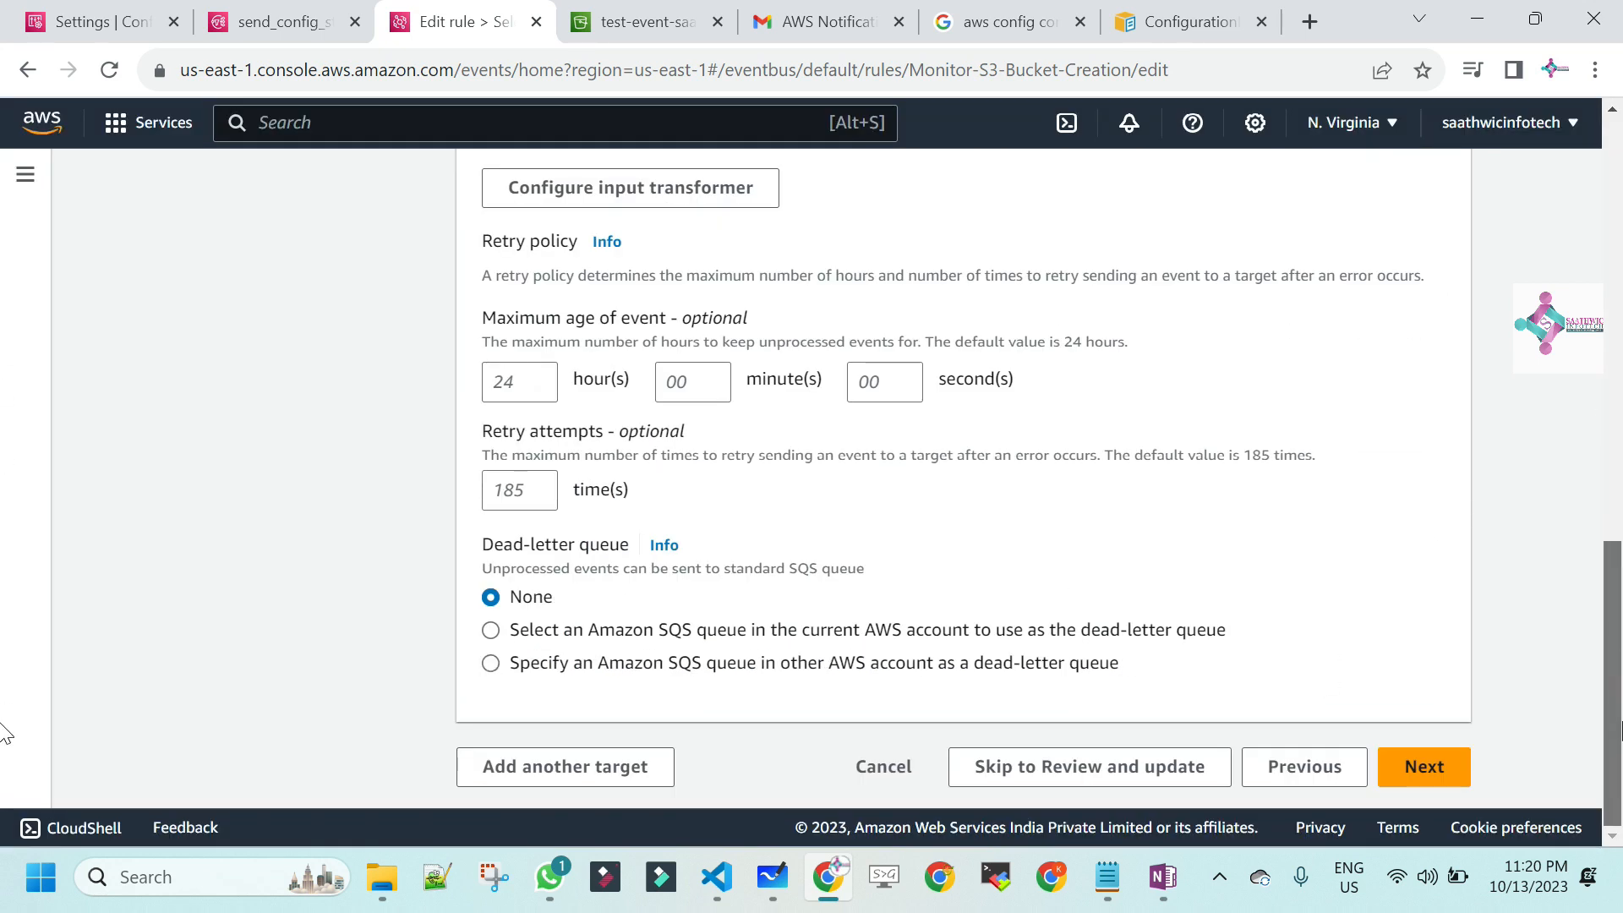
left_click(1417, 771)
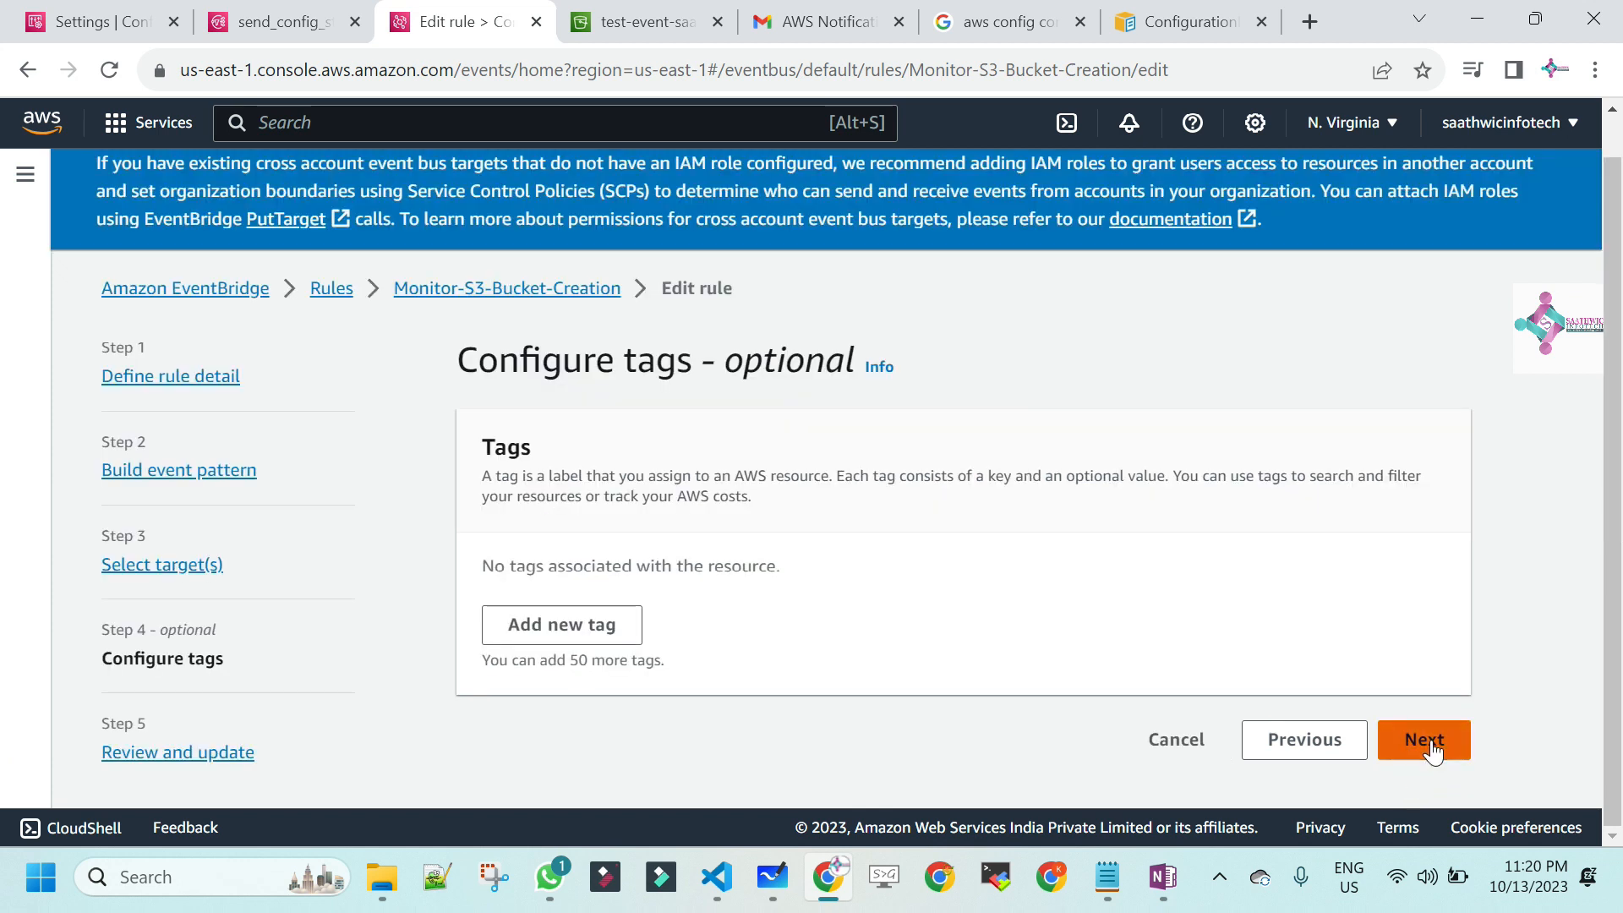
left_click(1424, 743)
scroll(4, 245, "down", 15)
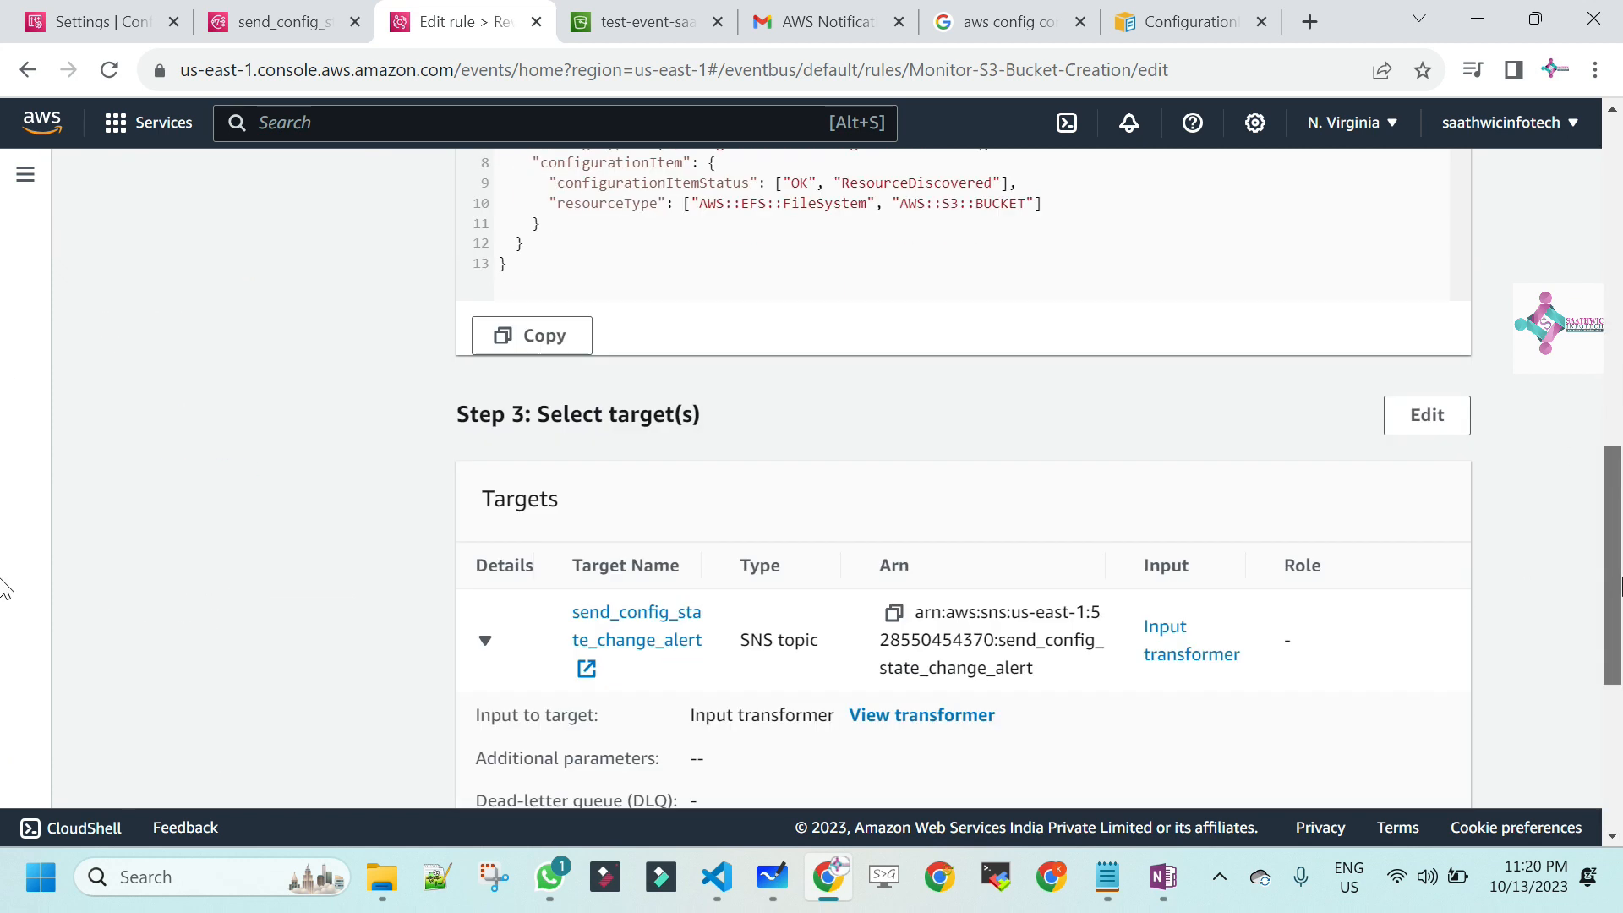
left_click(1380, 762)
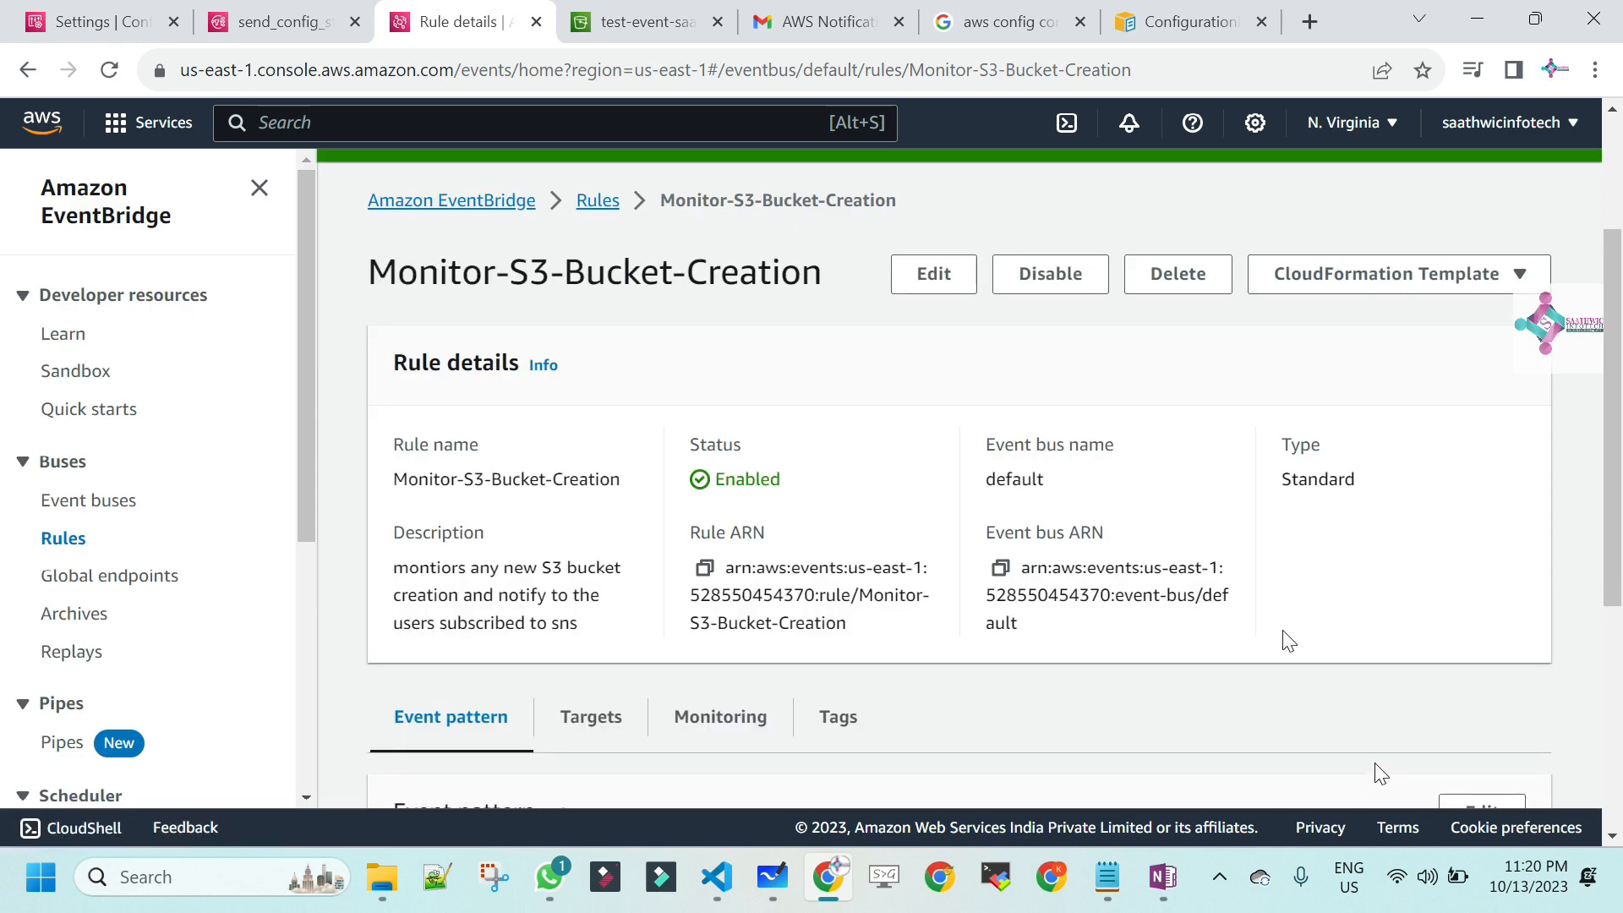
- Create a new S3 bucket named testingsaathwic in US East (N. Virginia) us-east-1 with the default settings
left_click(646, 25)
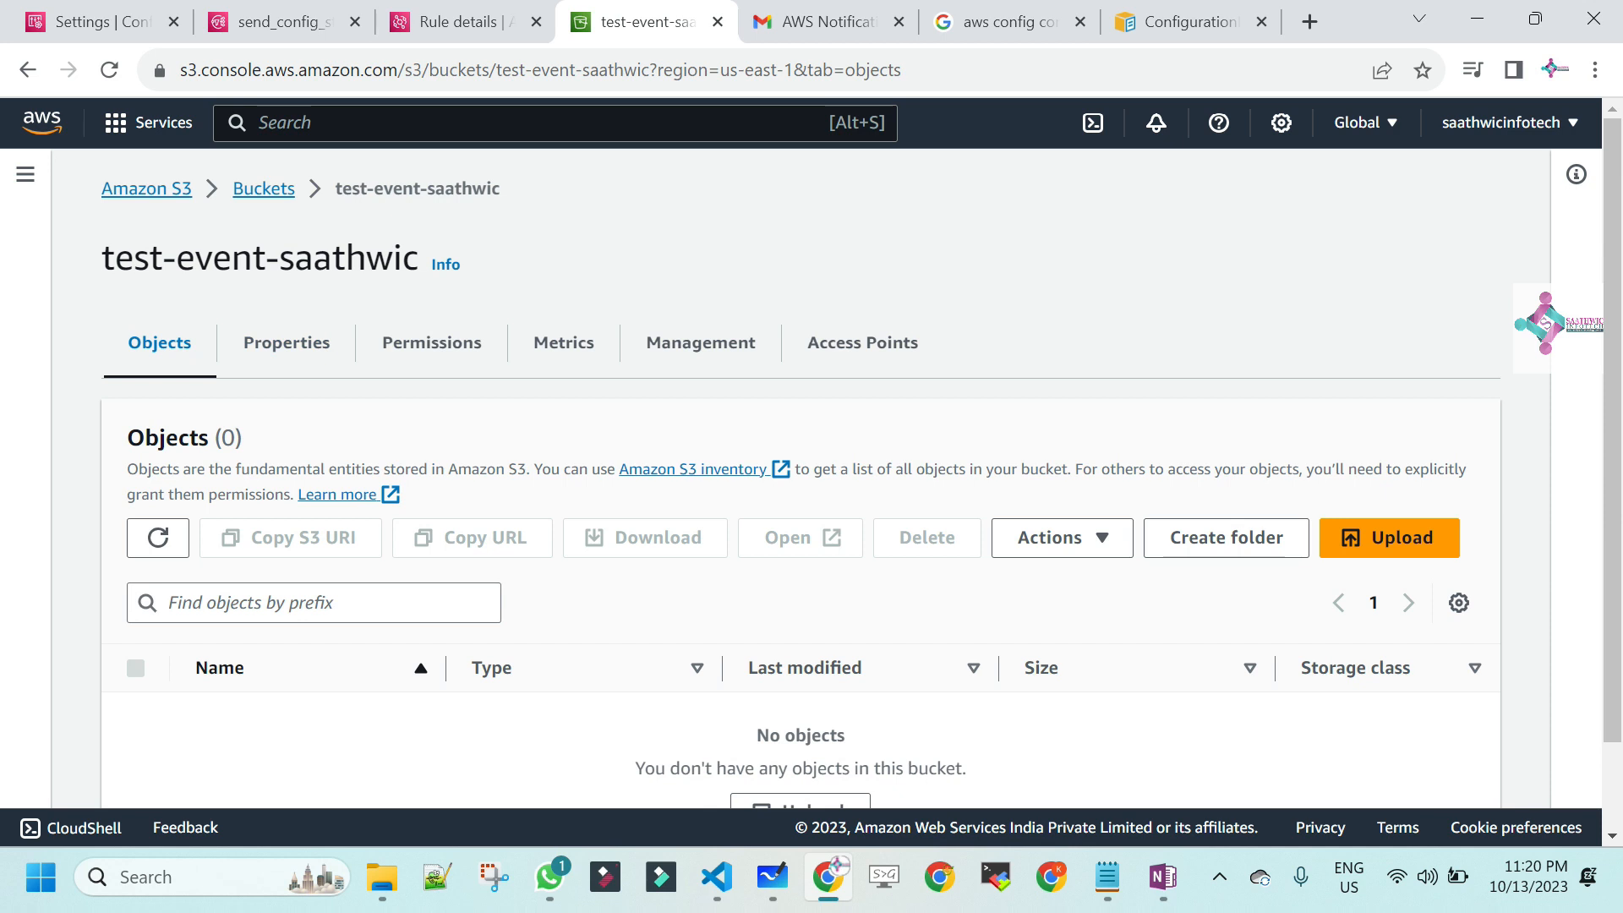
left_click(258, 191)
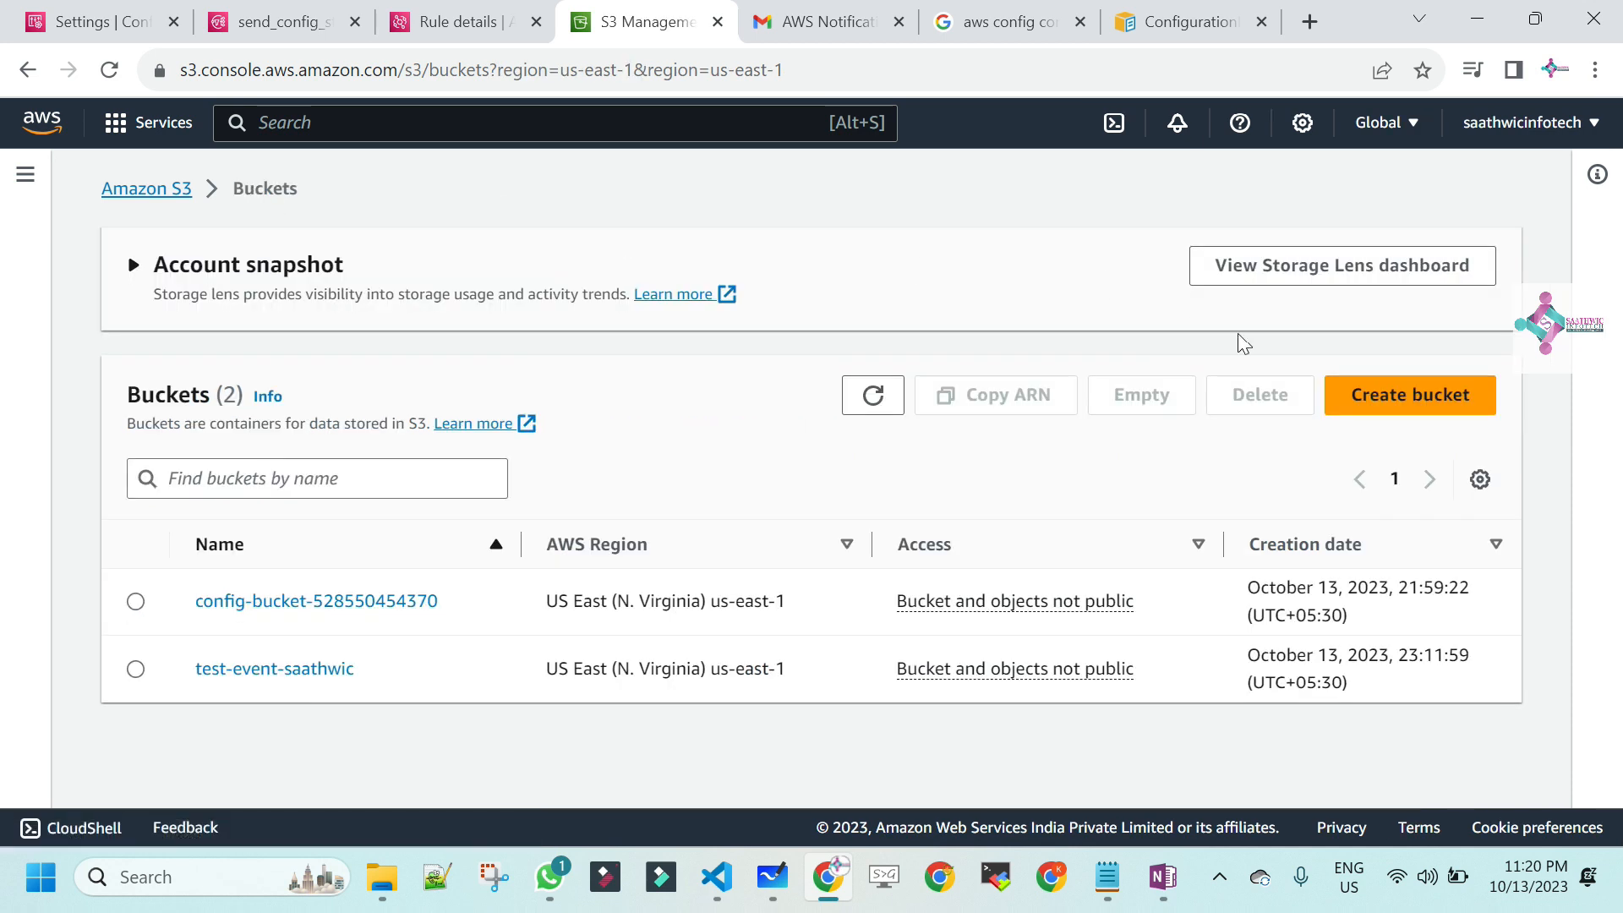
left_click(1450, 399)
left_click(347, 494)
type("testing")
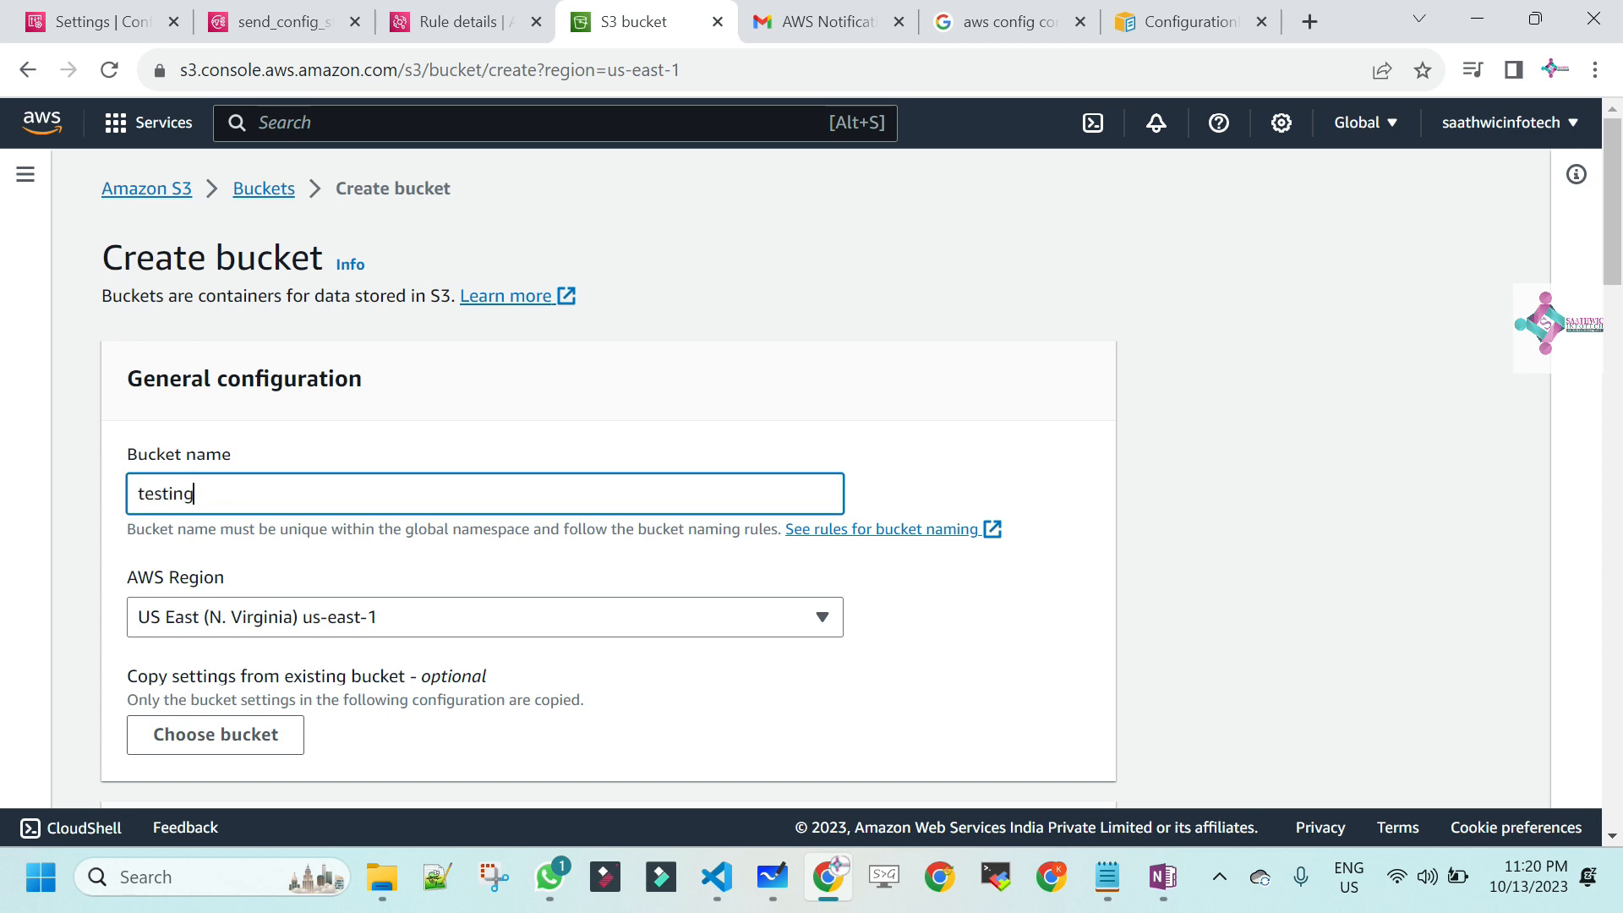
type("saathwic")
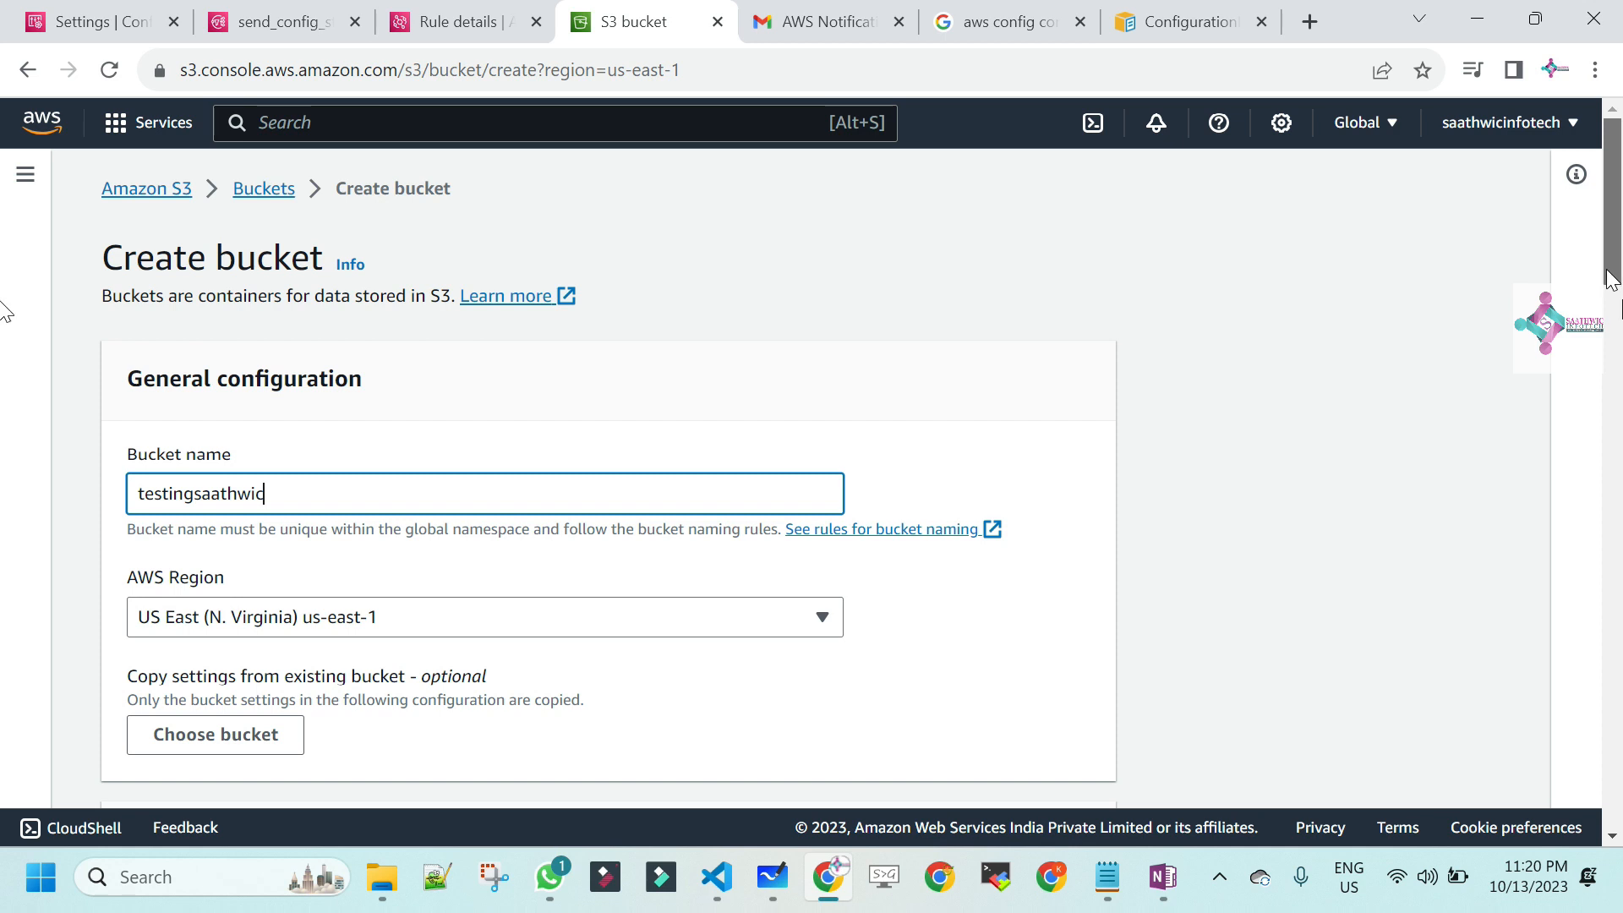
scroll(7, 307, "down", 20)
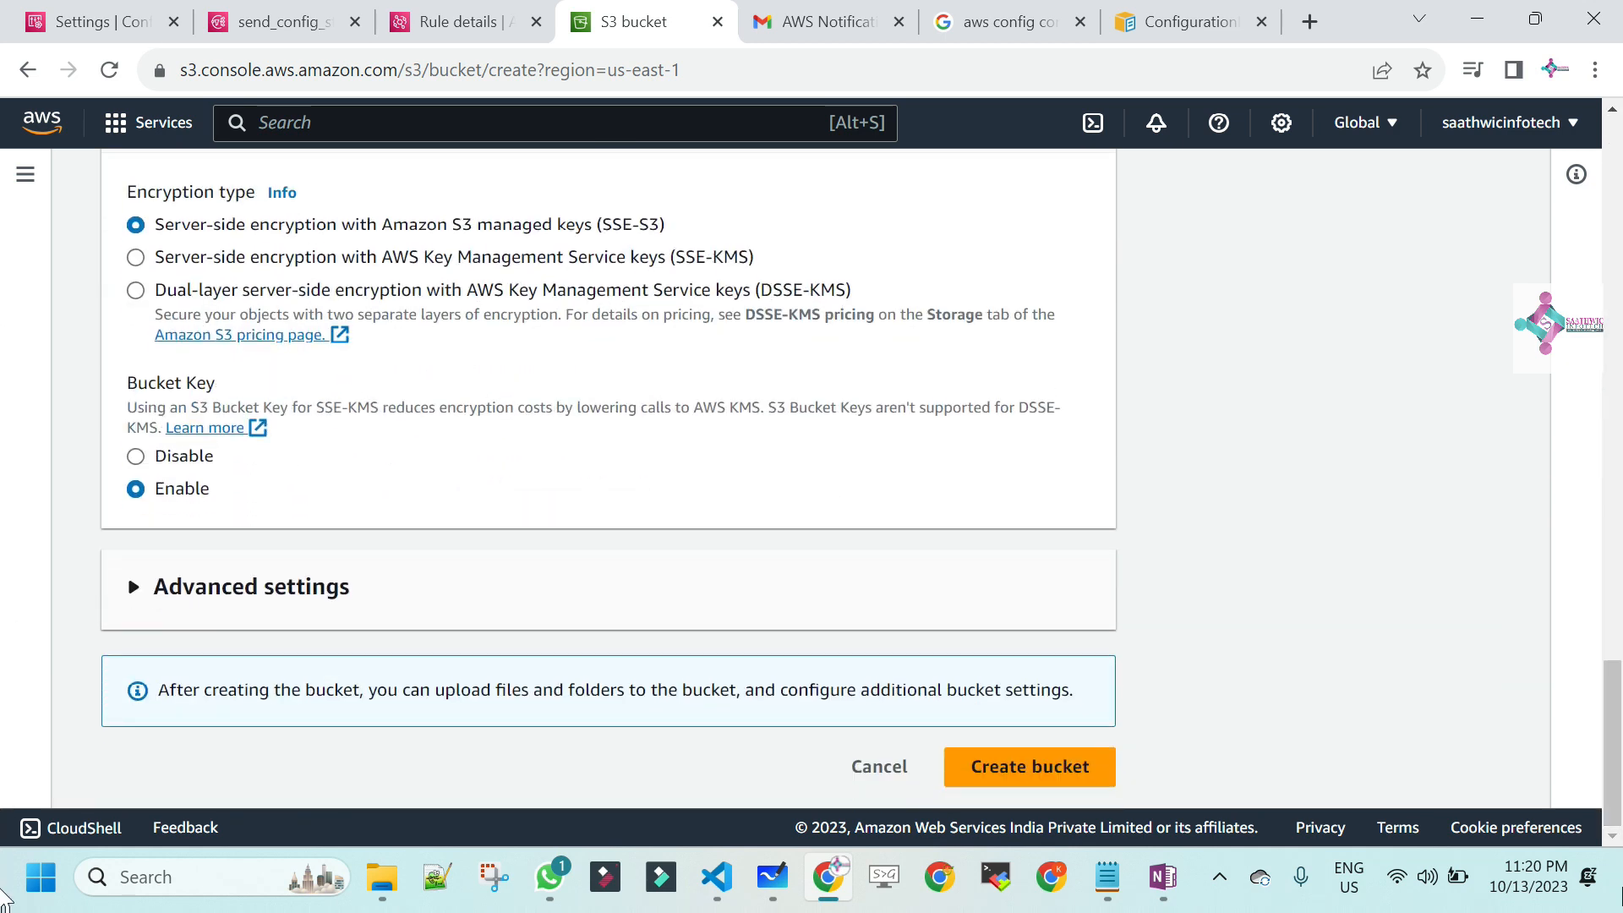
left_click(1021, 767)
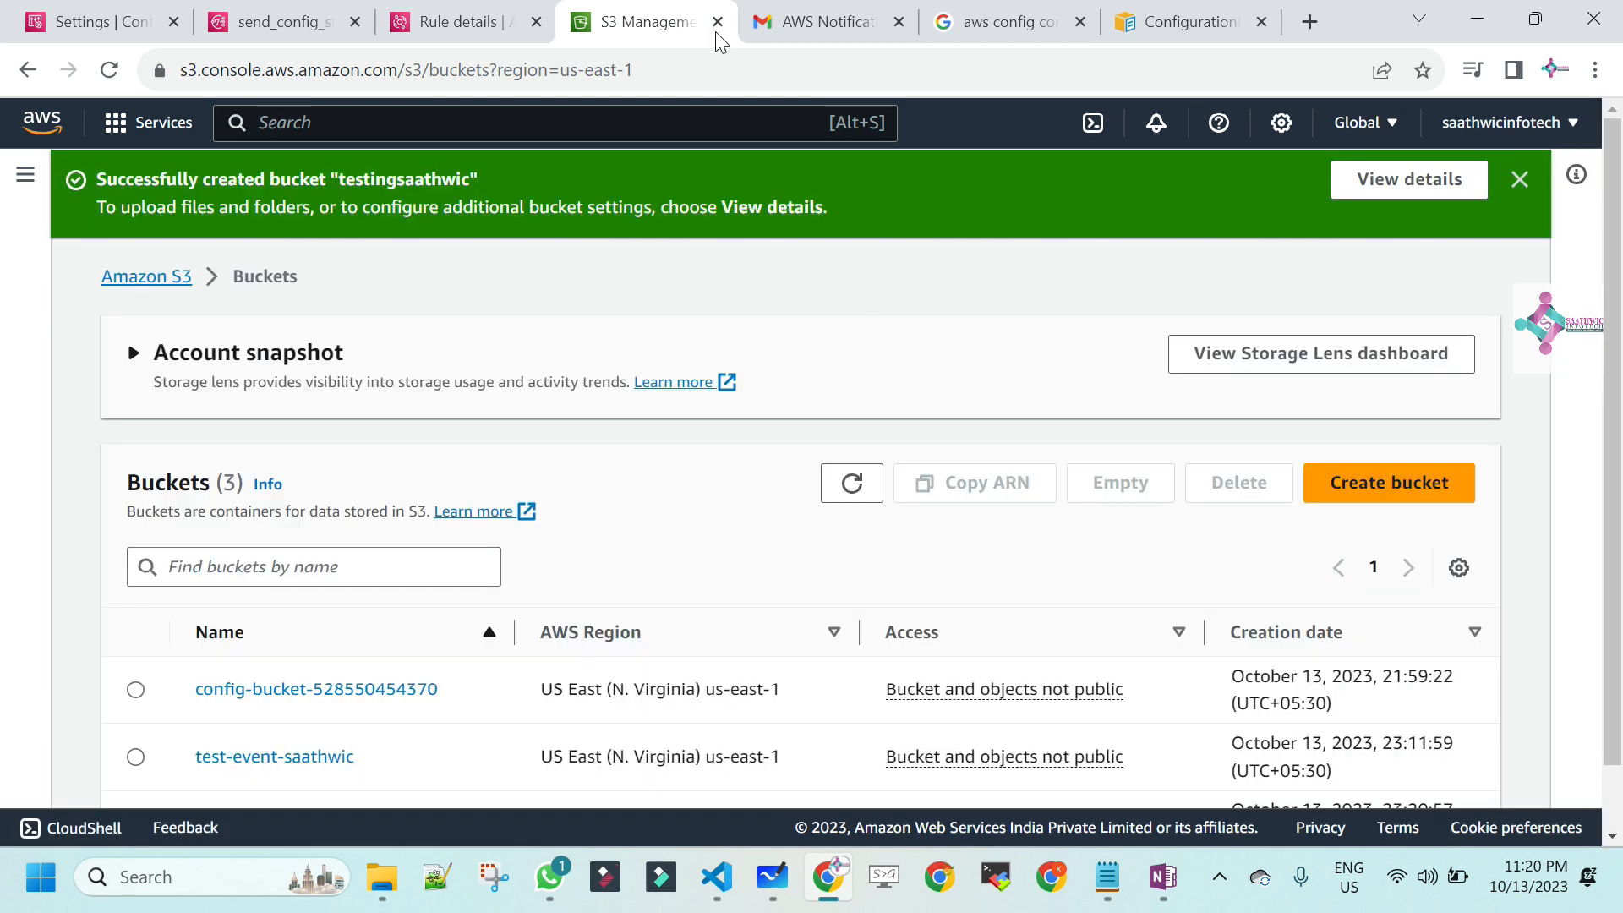
- Return to the Gmail inbox and refresh it repeatedly to check for a new AWS notification about the created bucket
left_click(792, 18)
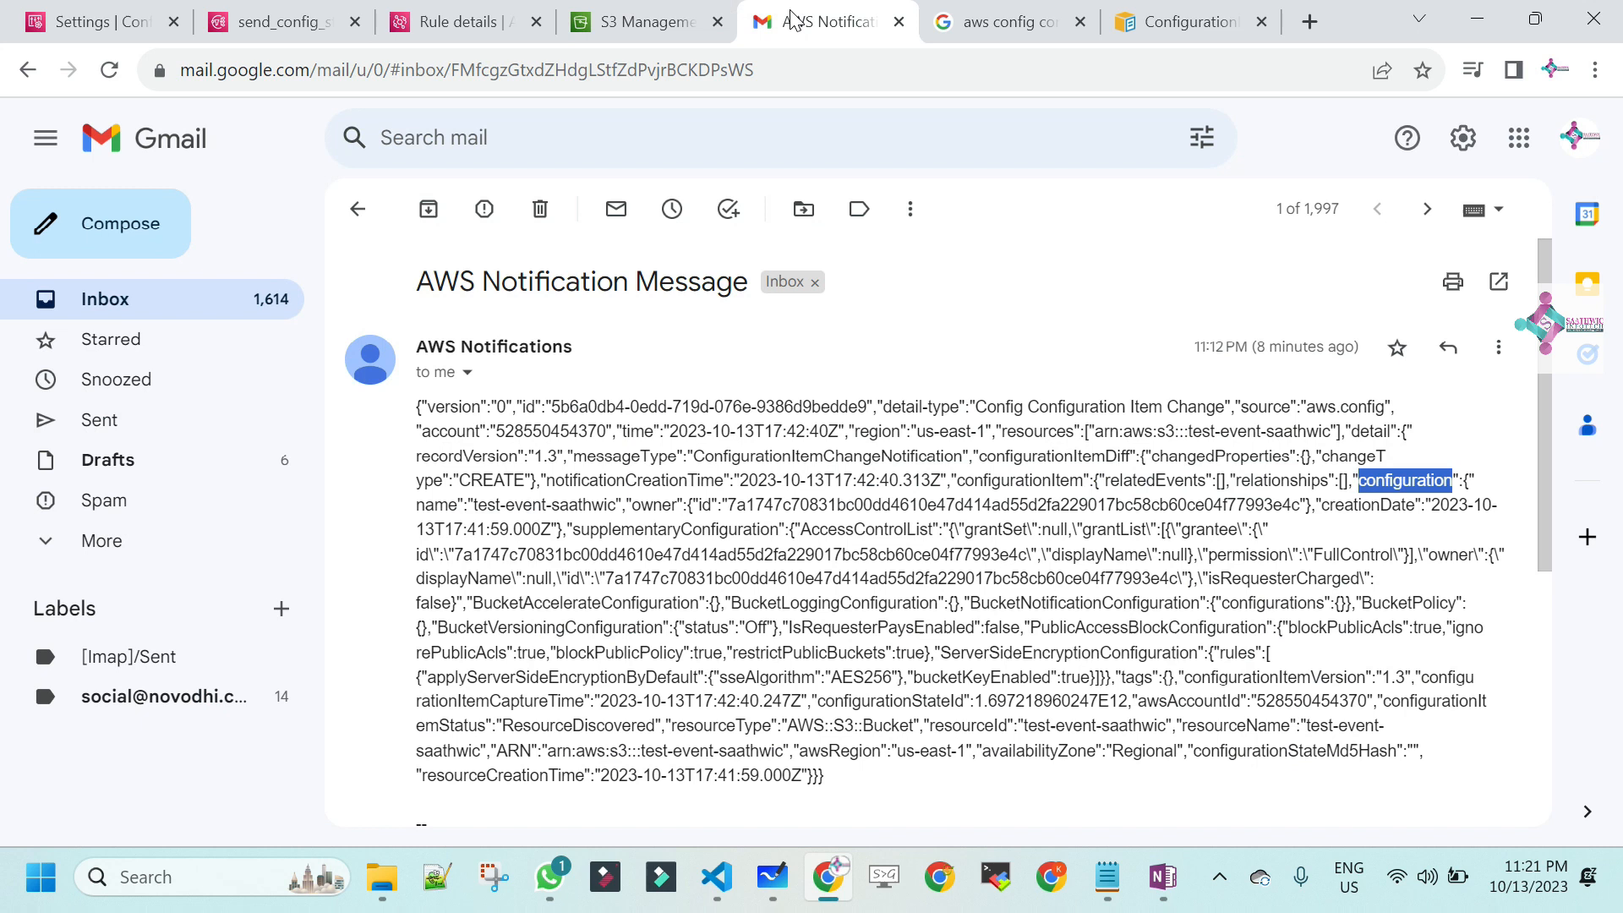
left_click(363, 216)
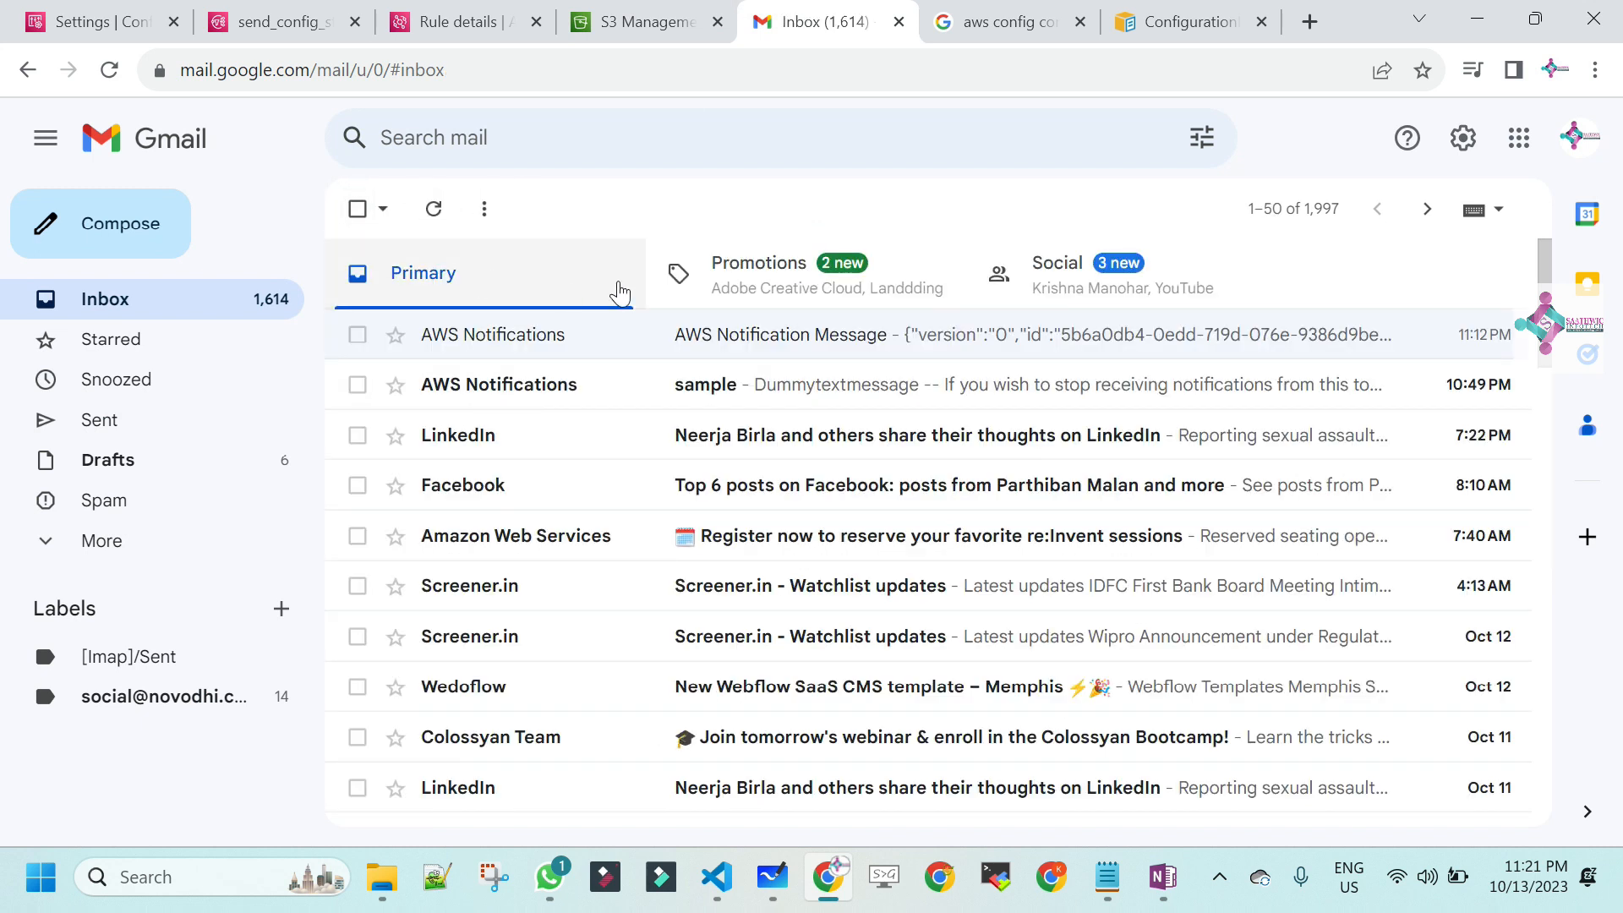
left_click(438, 207)
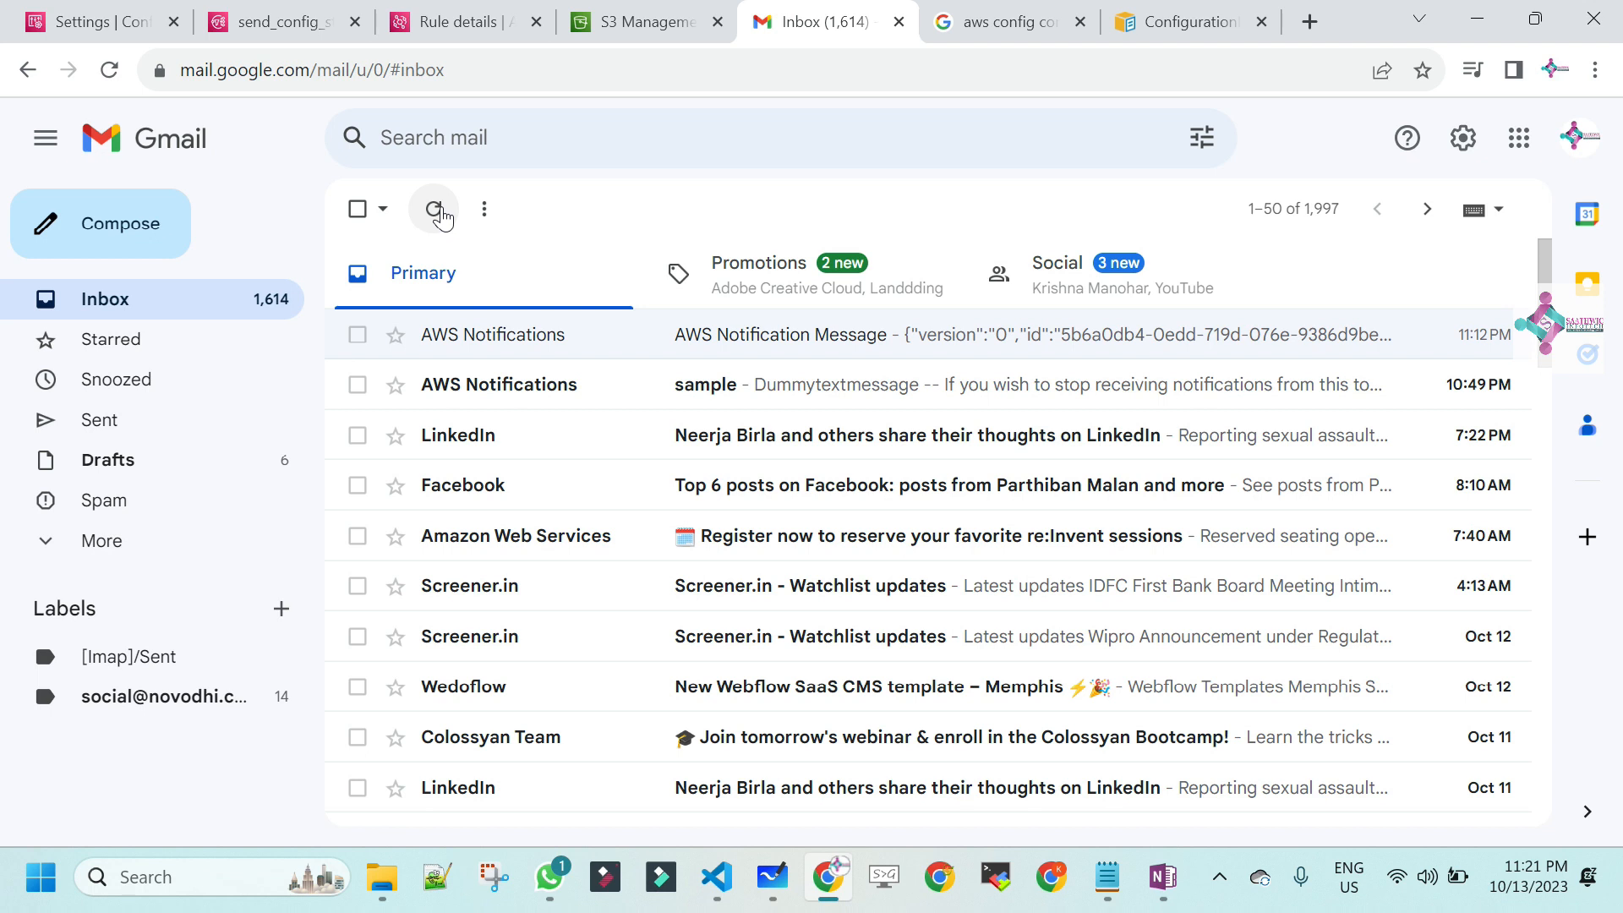
left_click(438, 210)
left_click(438, 210)
left_click(438, 210)
left_click(438, 210)
left_click(438, 210)
left_click(438, 209)
left_click(438, 210)
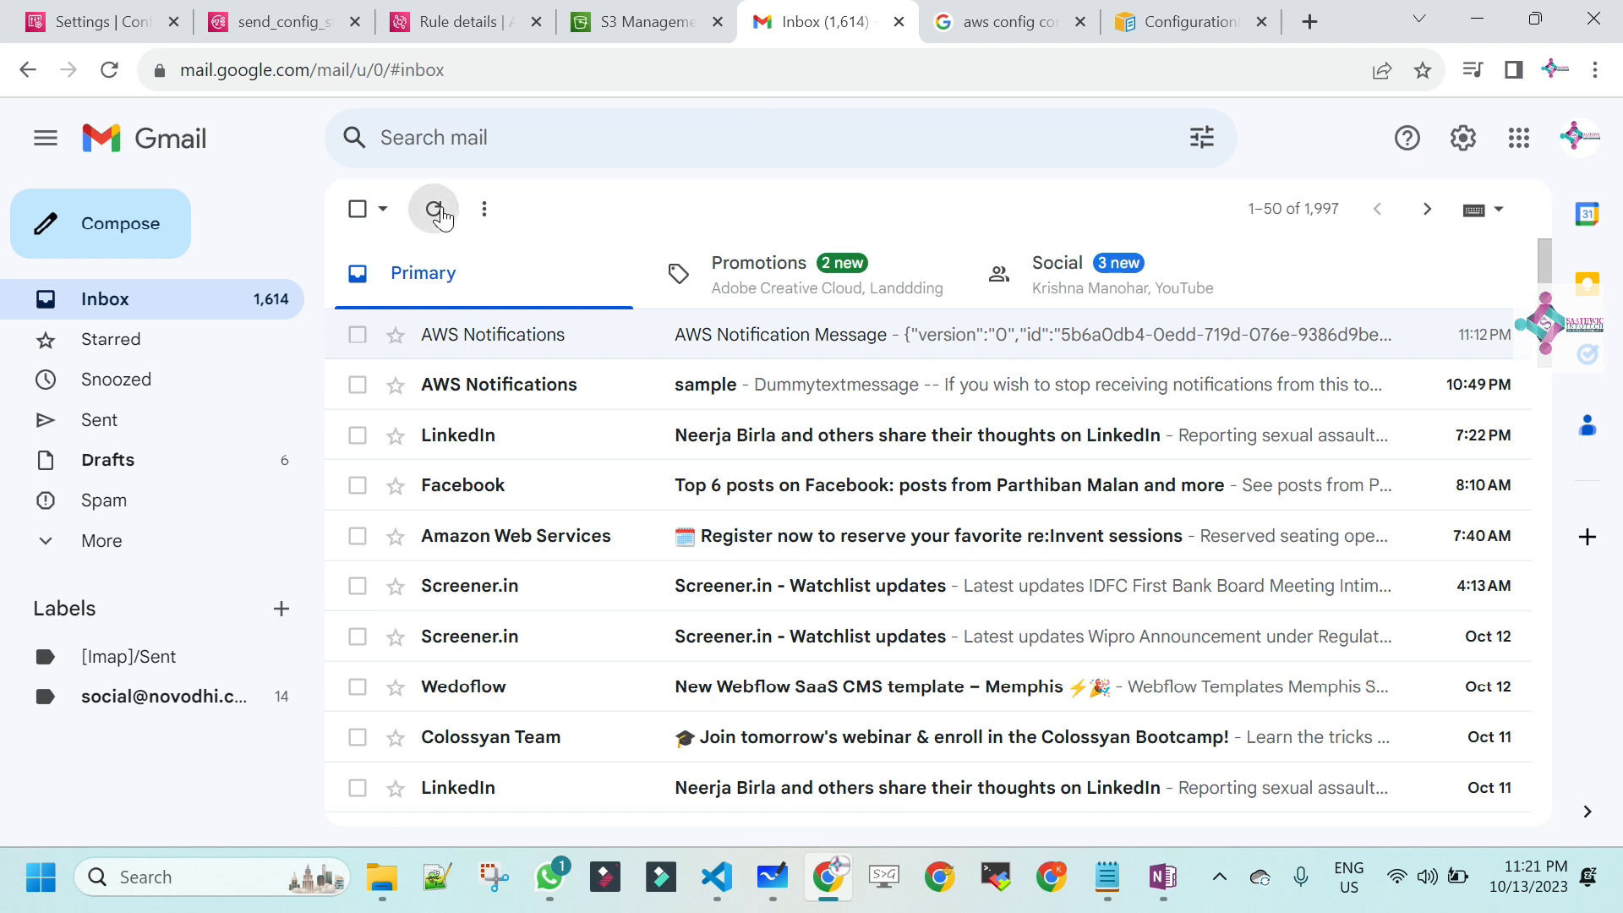
left_click(438, 210)
left_click(438, 210)
left_click(438, 210)
left_click(437, 210)
left_click(438, 210)
left_click(438, 209)
left_click(438, 209)
left_click(438, 210)
left_click(438, 210)
left_click(438, 209)
- Switch to sample.json in VS Code and review the sample event from the resource fields back up to the file's beginning
key("alt+Tab")
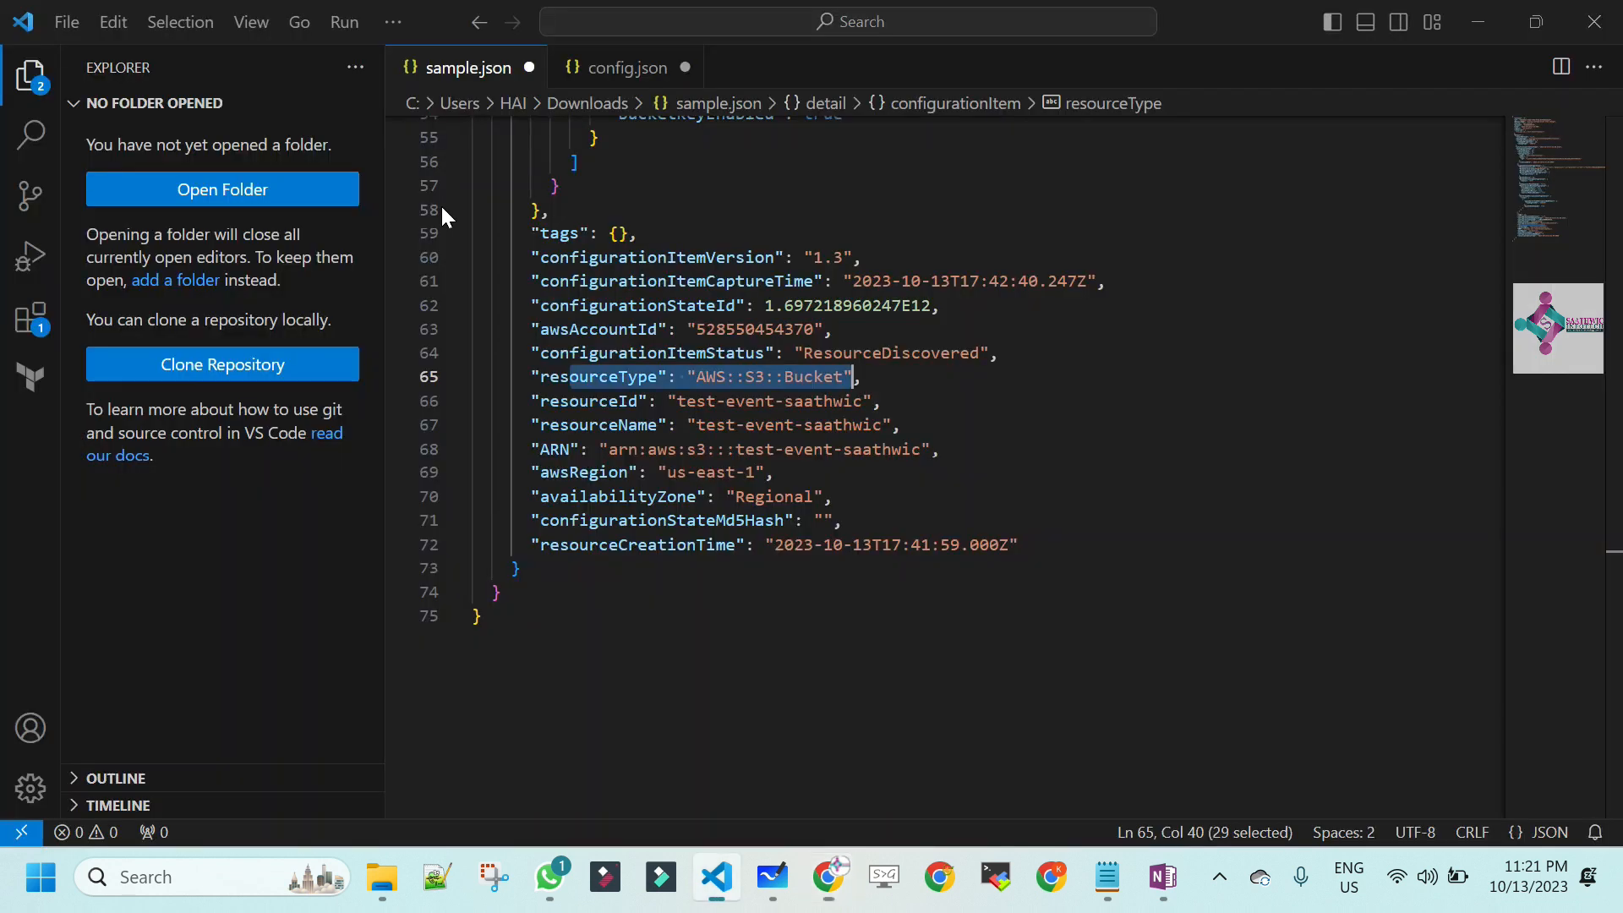
left_click(882, 402)
key("Up")
key("Up")
key("Up")
key("Up")
key("Up")
key("Up")
key("Up")
key("Up")
key("Up")
key("Up")
key("Up")
key("Up")
key("Up")
key("Up")
key("Up")
key("Up")
key("Up")
key("Up")
key("Up")
key("Up")
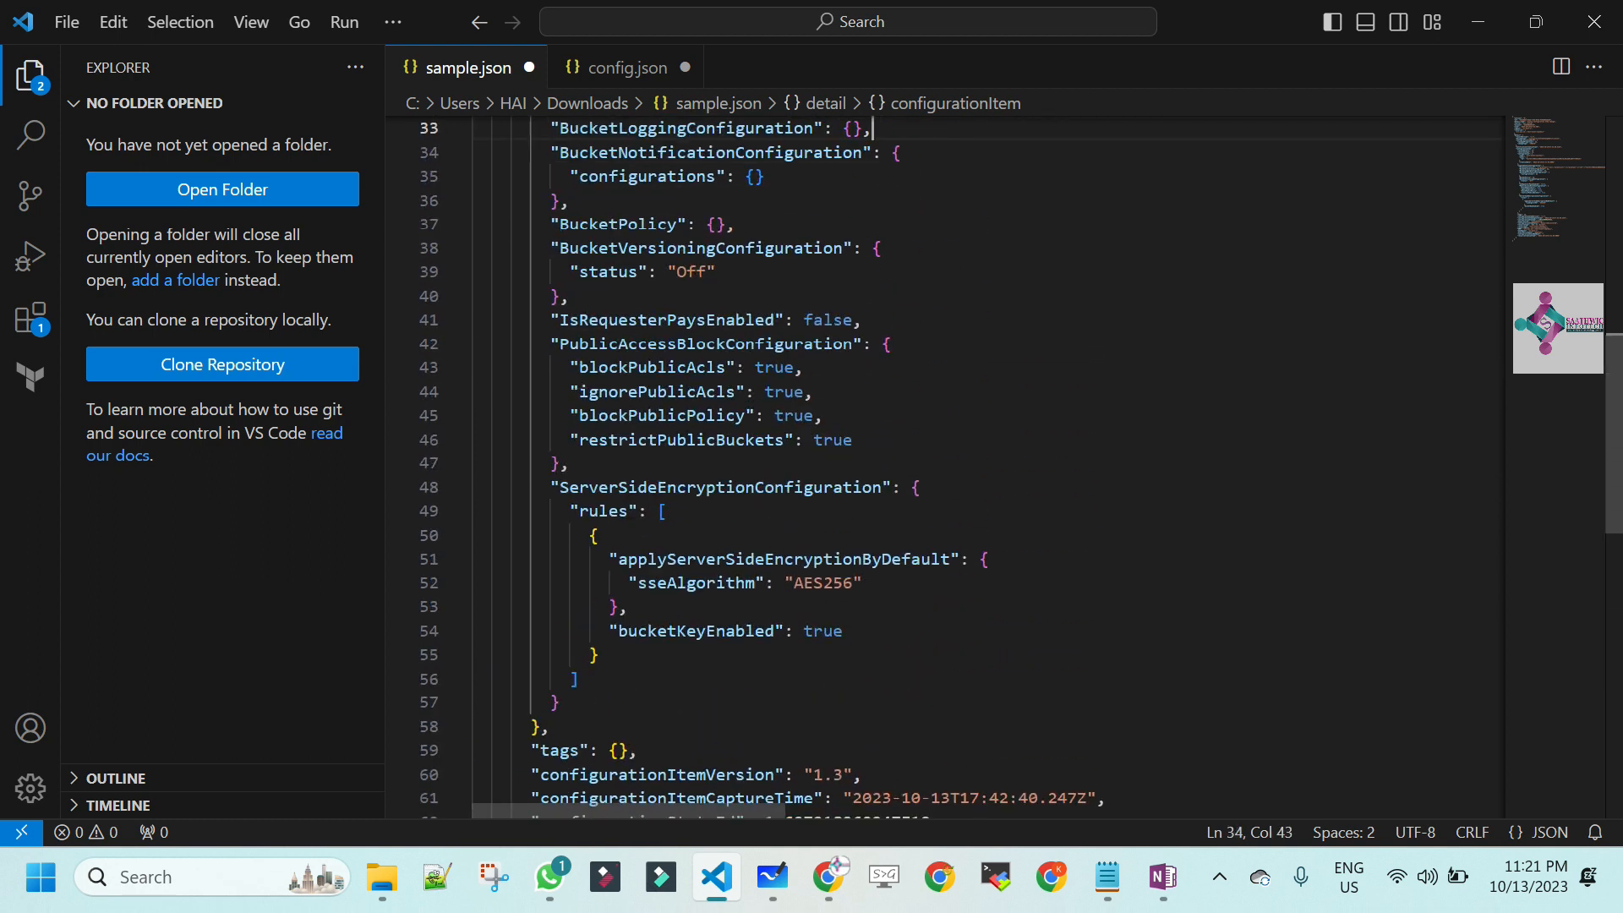
key("Up")
key("Up")
key("Up")
key("Up")
key("Up")
key("Up")
key("Up")
key("Up")
key("Up")
key("Up")
key("Up")
key("Up")
key("Up")
key("Up")
key("Up")
key("Up")
key("Up")
key("Up")
key("Up")
key("Up")
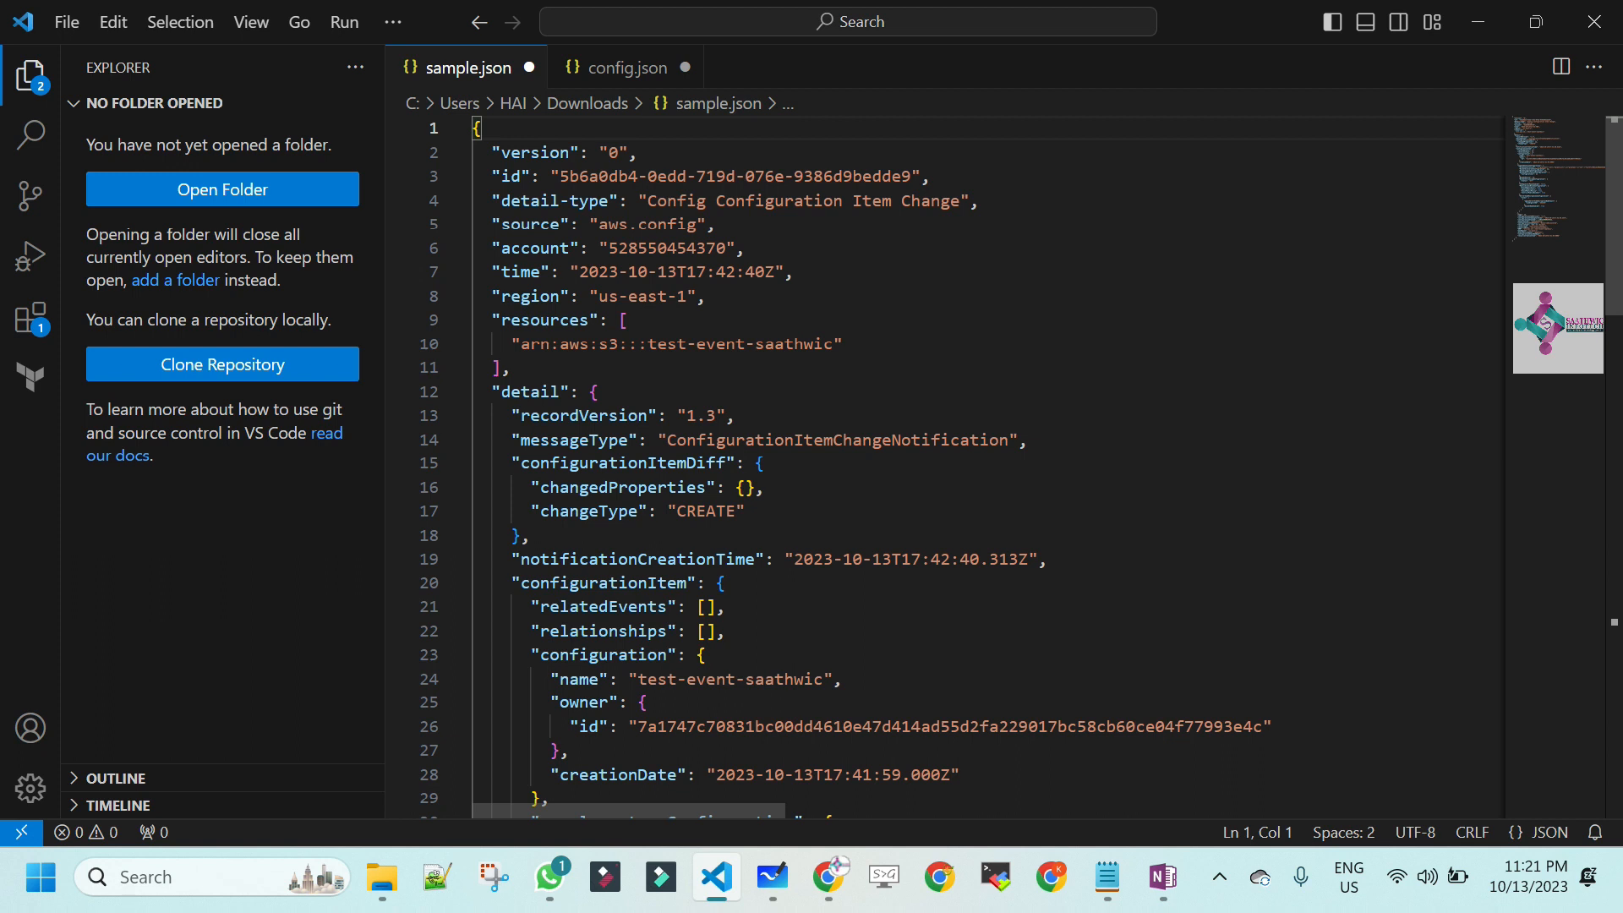
- Examine the sample event in sample.json line by line from the detail object down to resourceCreationTime
double_click(551, 391)
left_click(591, 392)
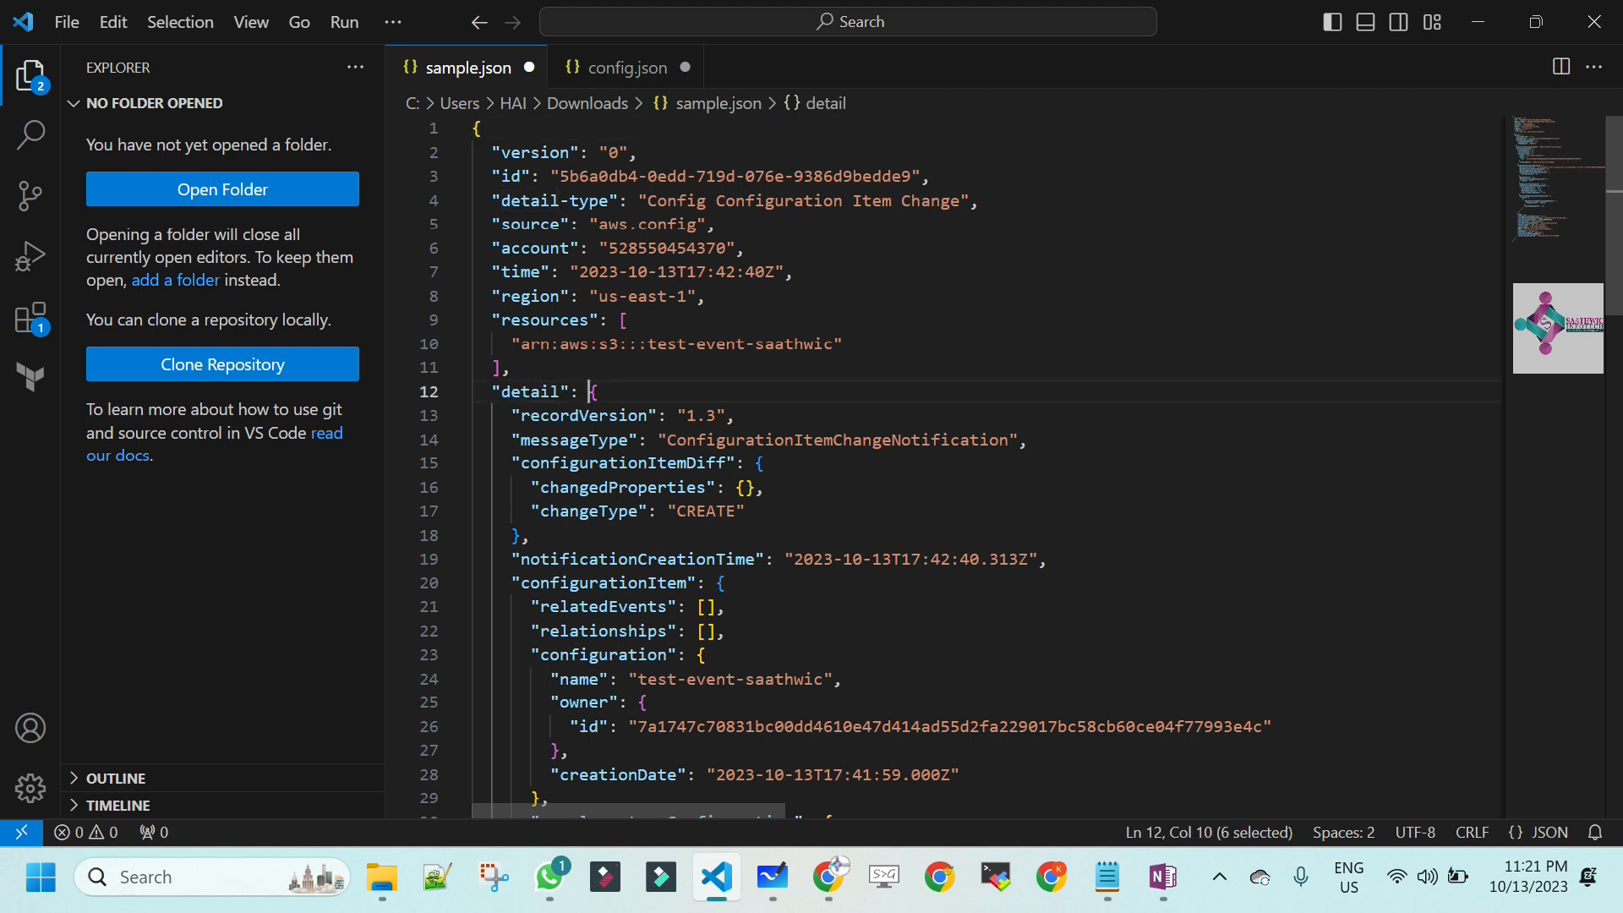
key("Down")
key("Down")
key("Down")
key("Down")
key("Down")
key("Down")
key("Down")
key("Down")
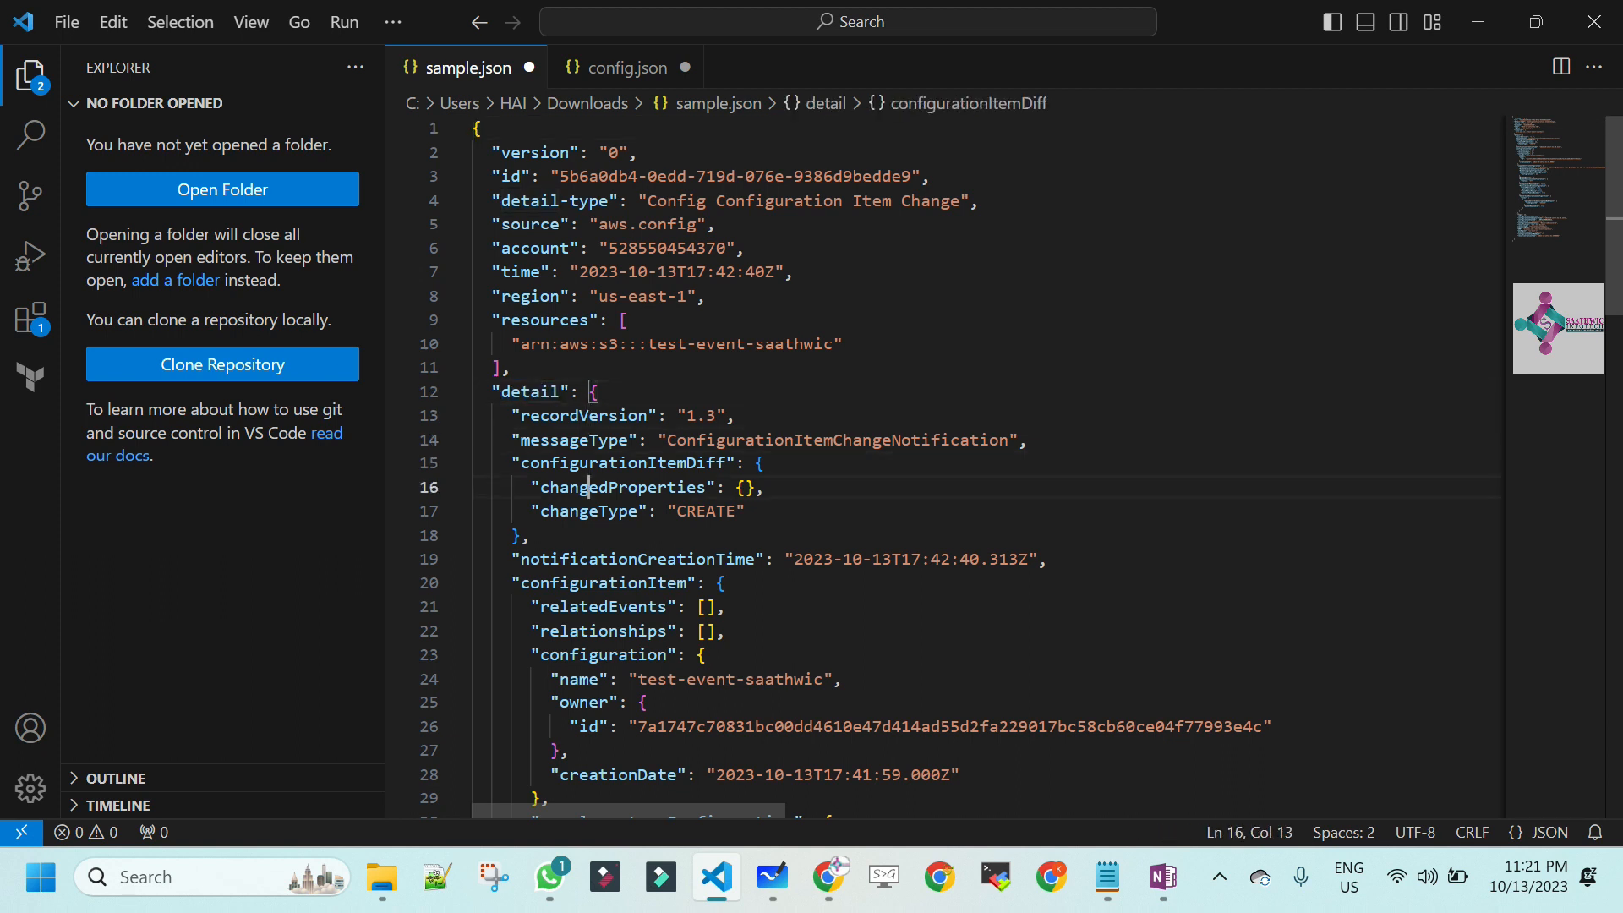
key("Down")
key("Down")
key("Down")
key("Down")
key("Down")
key("Down")
key("Down")
key("Down")
key("Down")
key("Down")
key("Down")
key("Down")
key("Down")
key("Down")
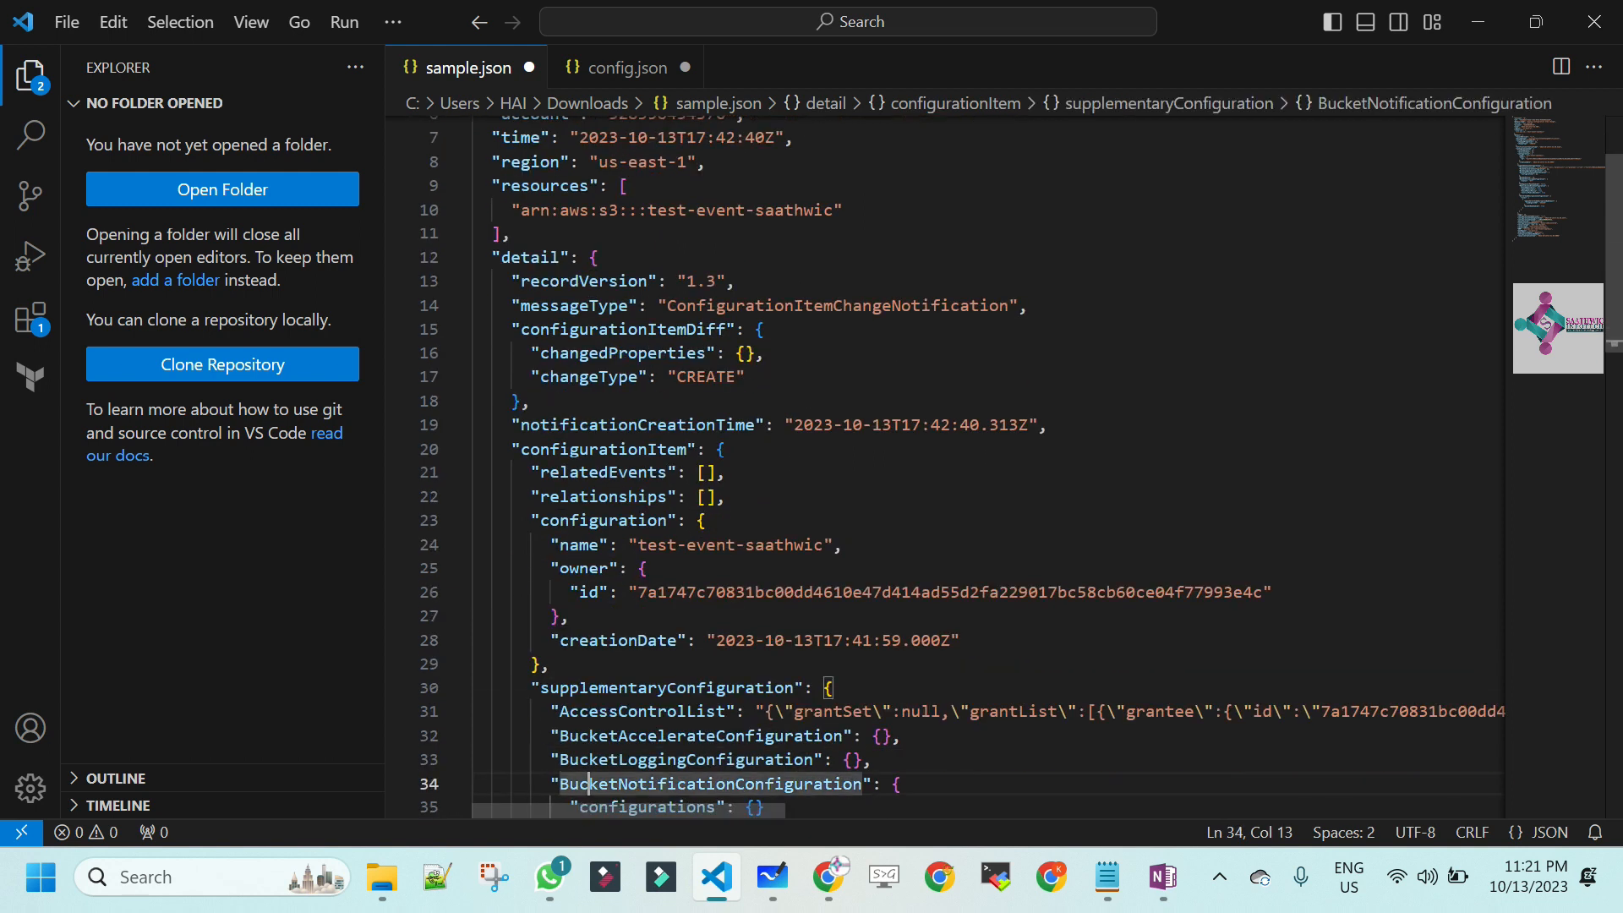
key("Down")
key("Down")
key("Down")
key("Down")
key("Down")
key("Down")
key("Down")
key("Down")
key("Down")
key("Down")
key("Down")
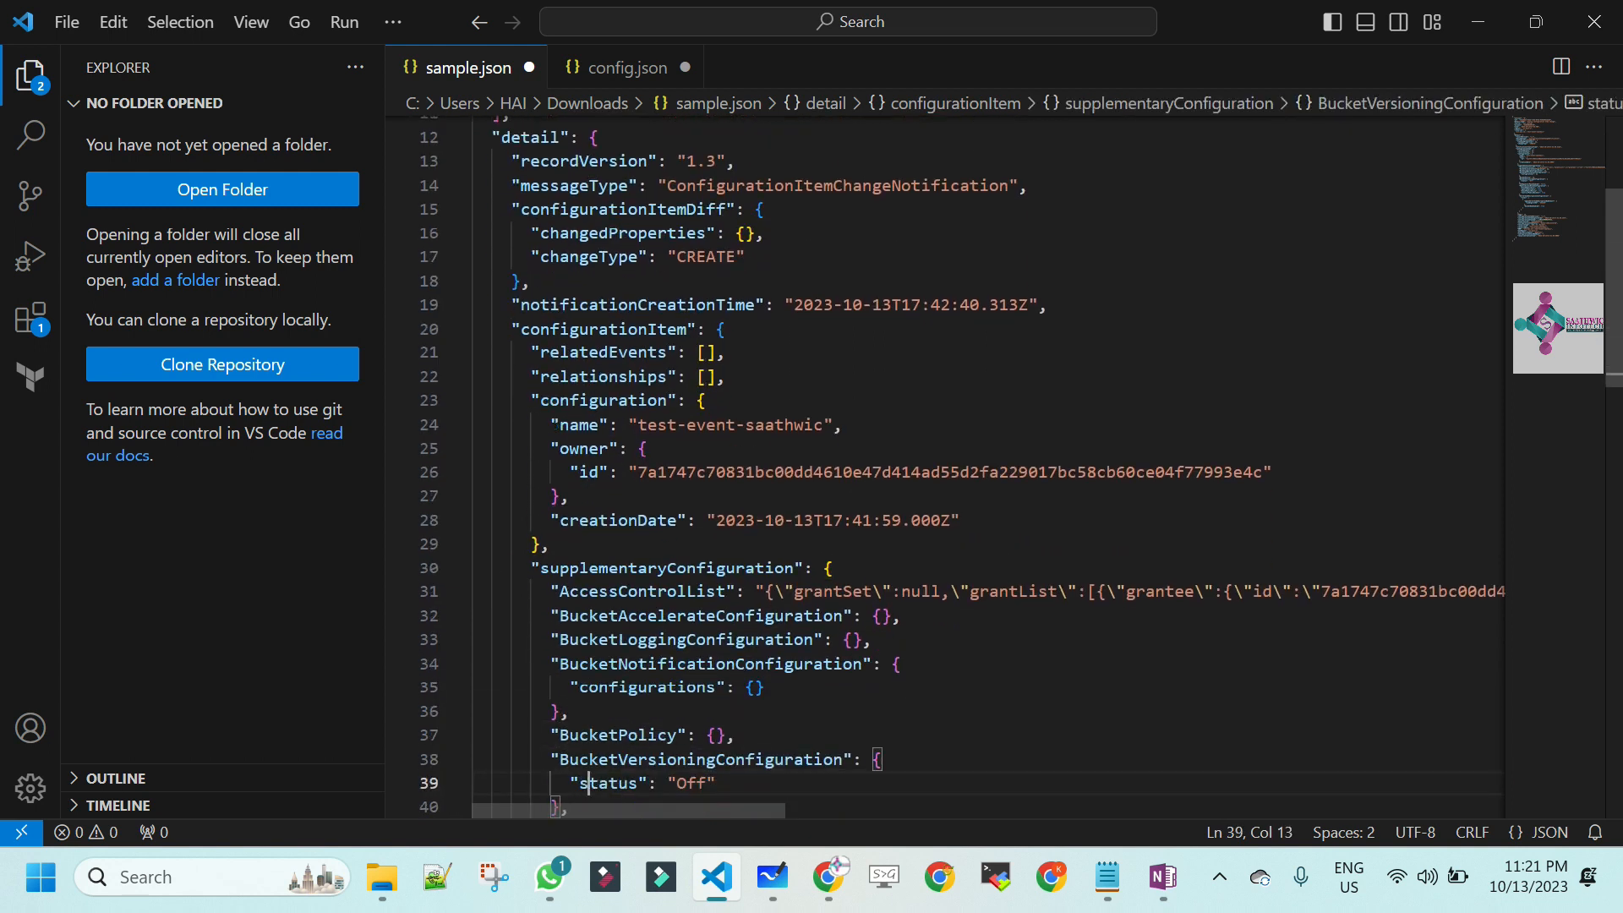
key("Down")
key("Down")
key("Down")
key("Down")
key("Down")
key("Down")
key("Down")
key("Down")
key("Down")
key("Down")
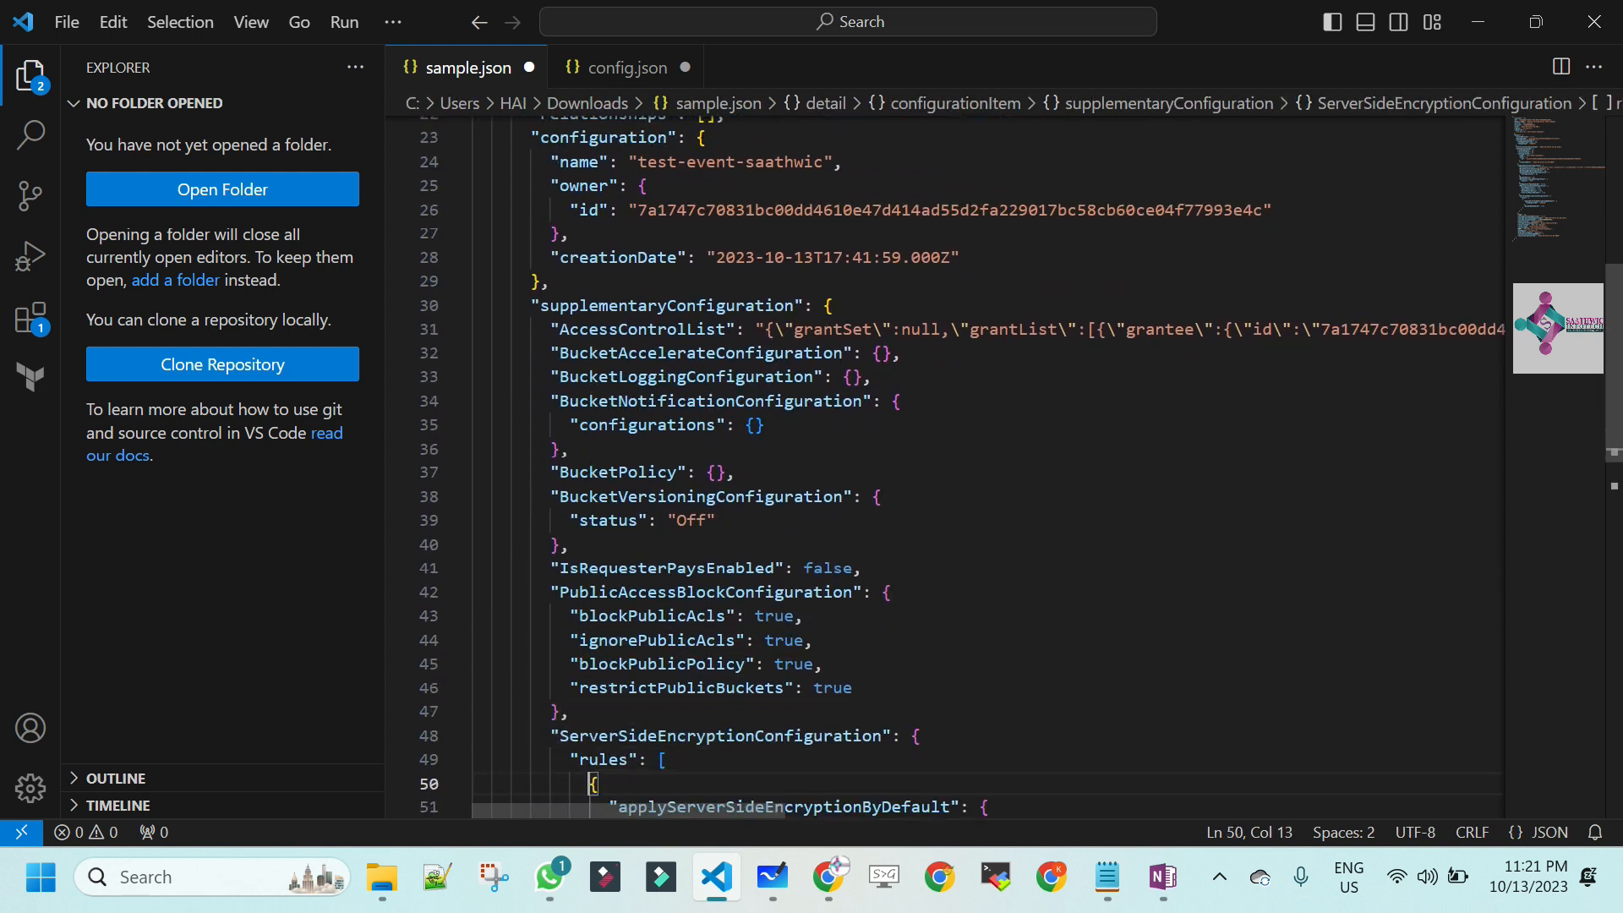
key("Down")
key("Down")
key("Down")
key("Down")
key("Down")
key("Down")
key("Down")
key("Down")
key("Down")
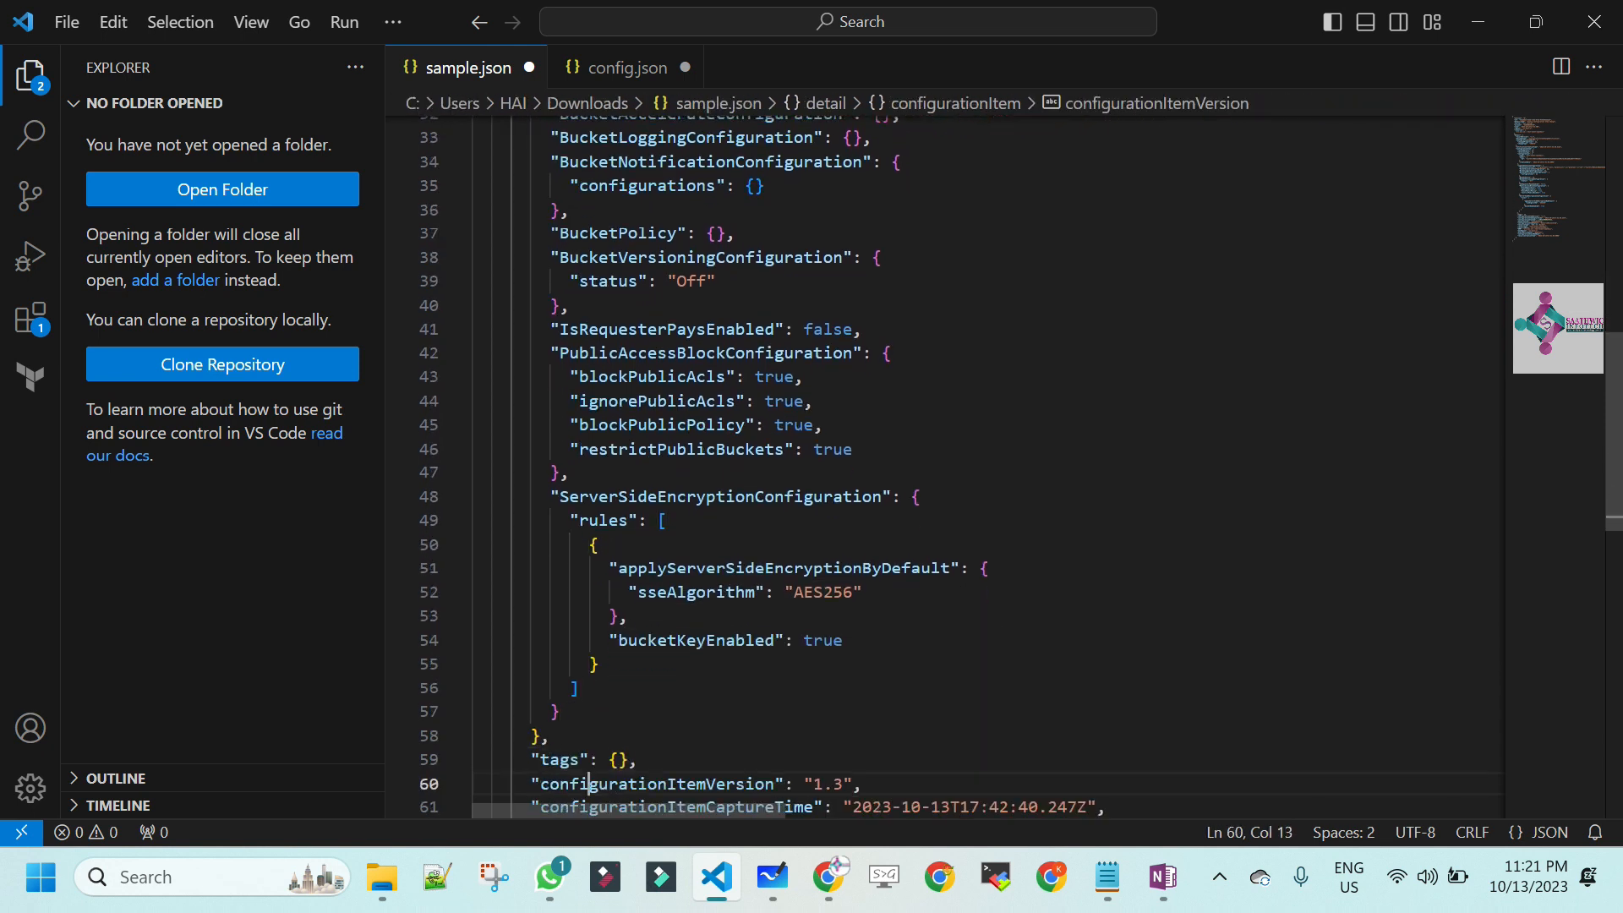
key("Down")
key("Down")
key("Down")
key("Down")
key("Down")
key("Down")
key("Down")
key("Down")
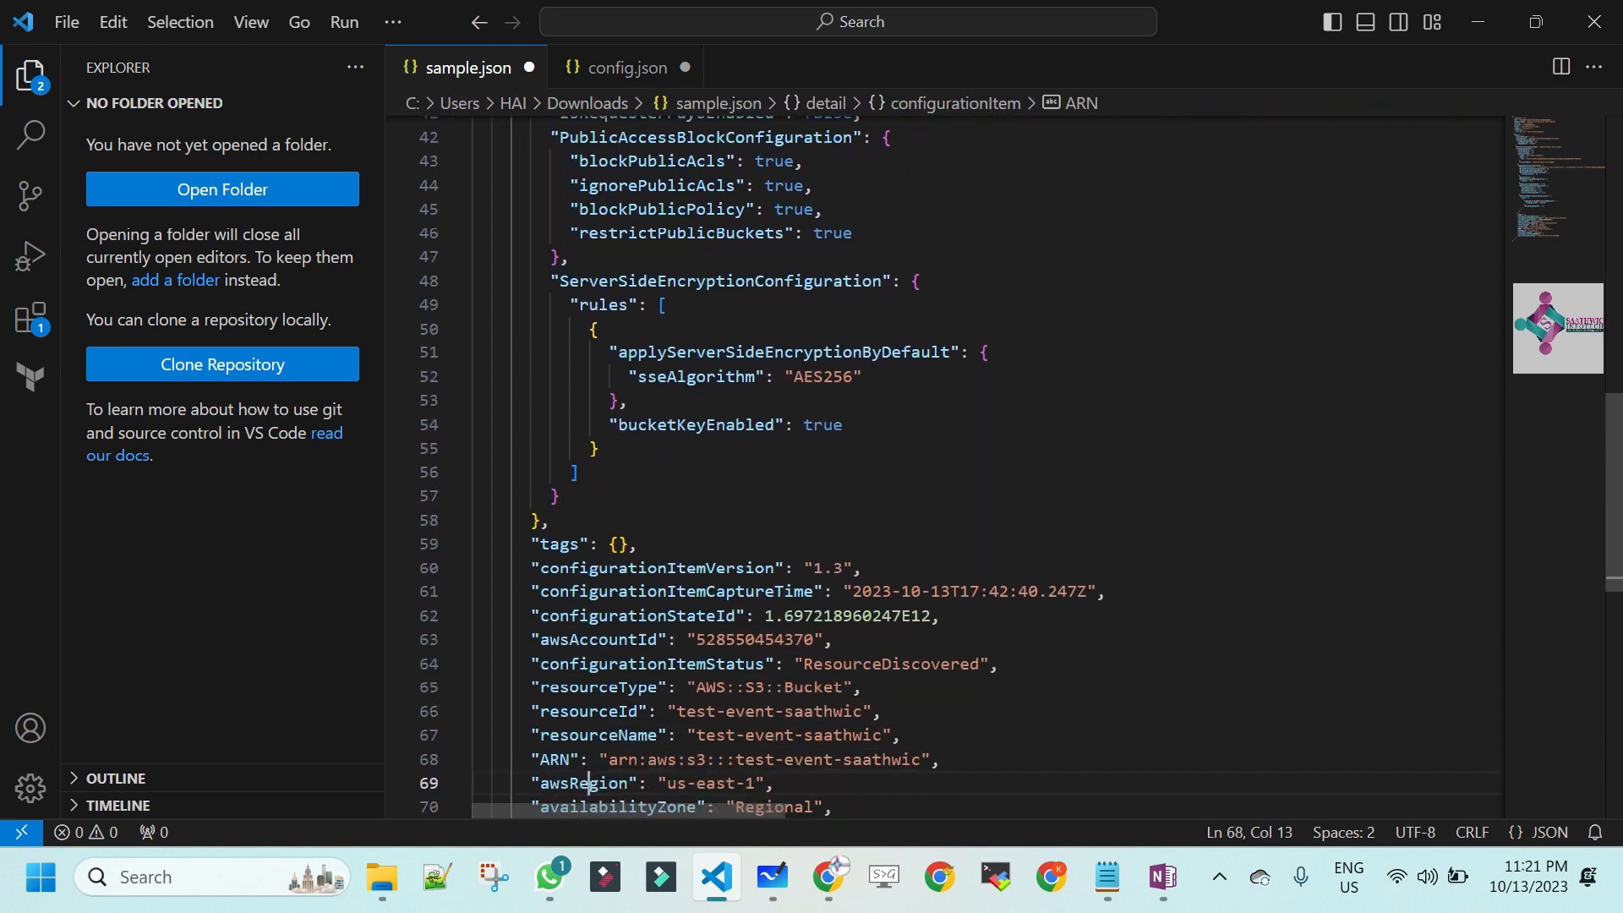
key("Down")
- Go back up through the sample event to configurationItem and examine the bucket name field under configuration
key("Up")
key("Up")
key("Up")
key("Up")
key("Up")
key("Up")
key("Up")
key("Up")
key("Up")
key("Up")
key("Up")
key("Up")
key("Up")
key("Up")
key("Up")
key("Up")
key("Up")
key("Up")
key("Up")
key("Up")
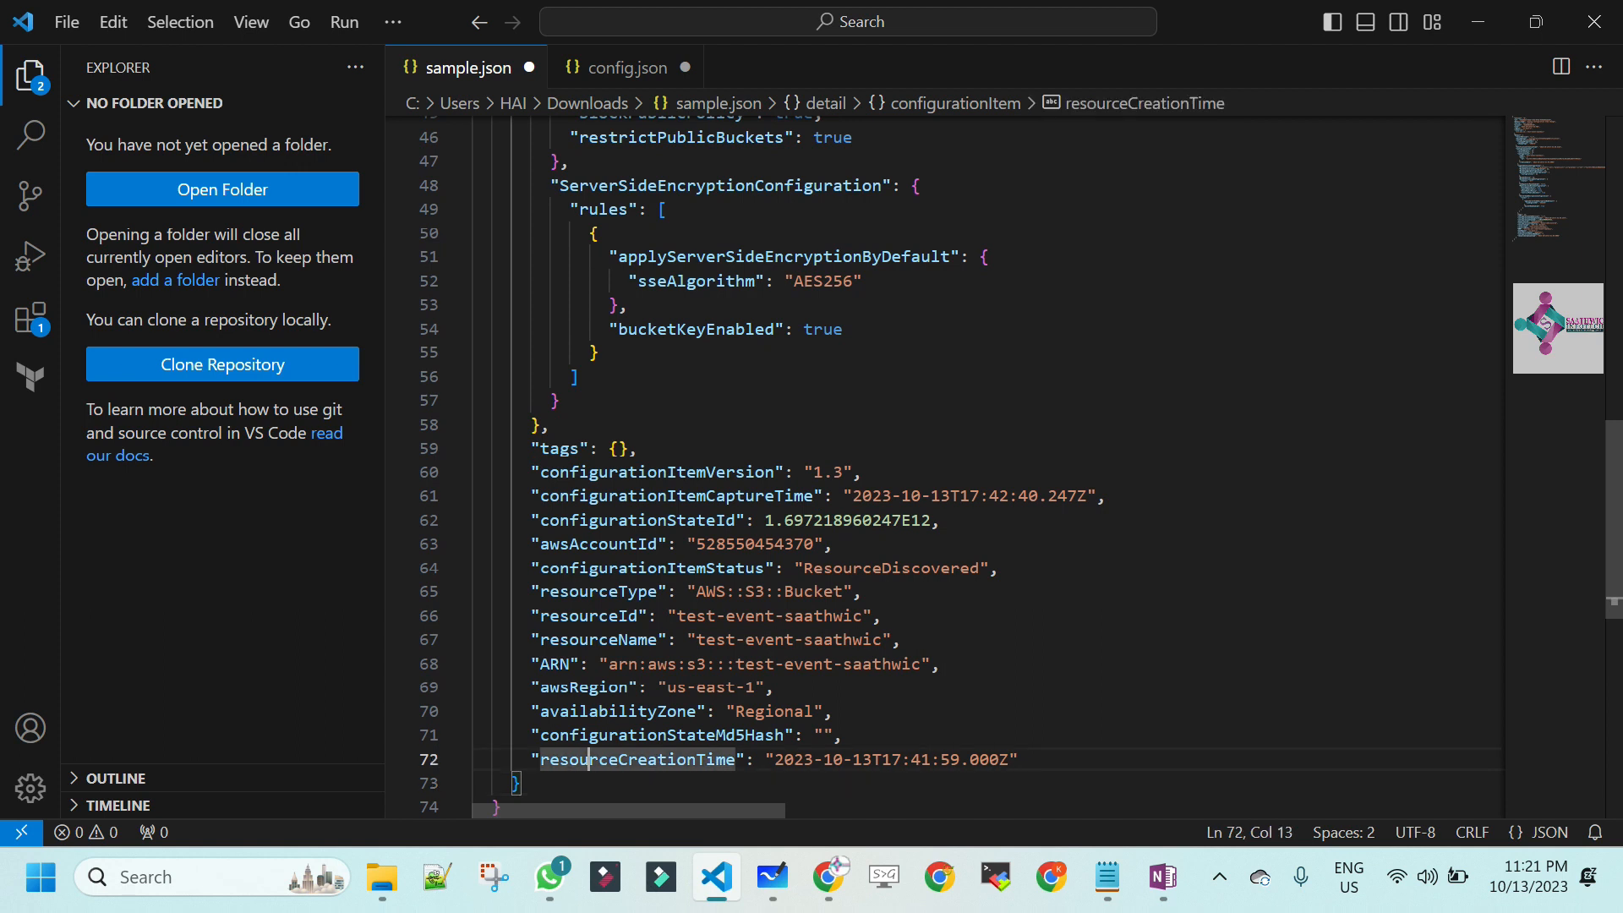
key("Up")
key("Up")
key("Up")
key("Up")
key("Up")
key("Up")
key("Up")
key("Up")
key("Up")
key("Up")
key("Up")
key("Up")
key("Up")
key("Up")
key("Up")
key("Up")
key("Up")
key("Up")
key("Up")
key("Up")
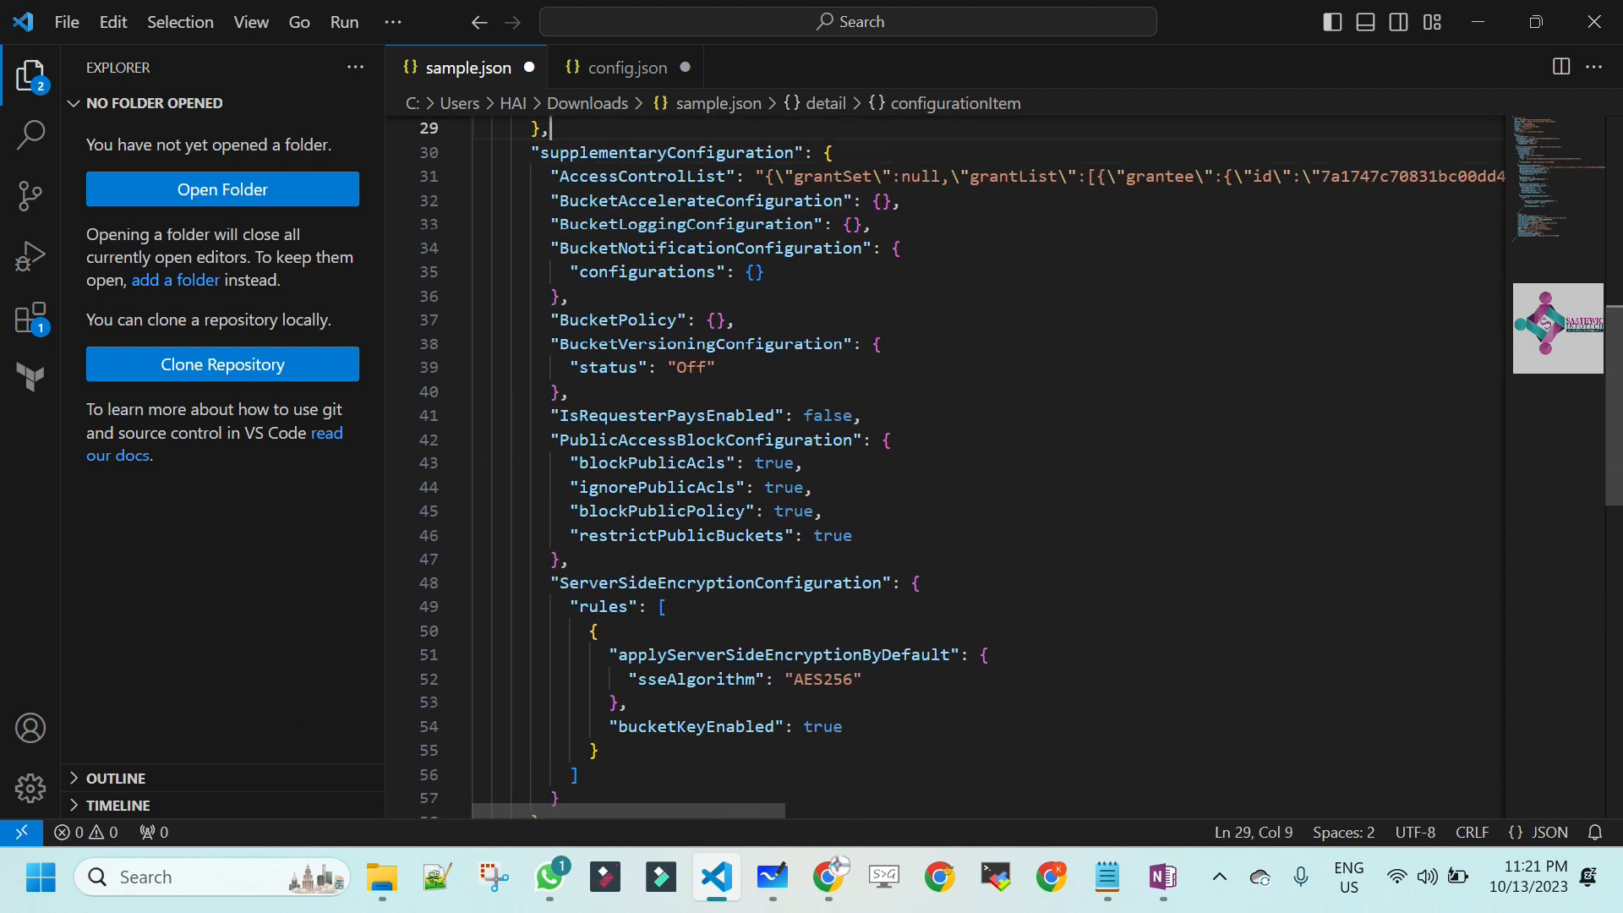
key("Up")
key("Up")
key("Up")
key("Up")
key("Up")
key("Up")
key("Up")
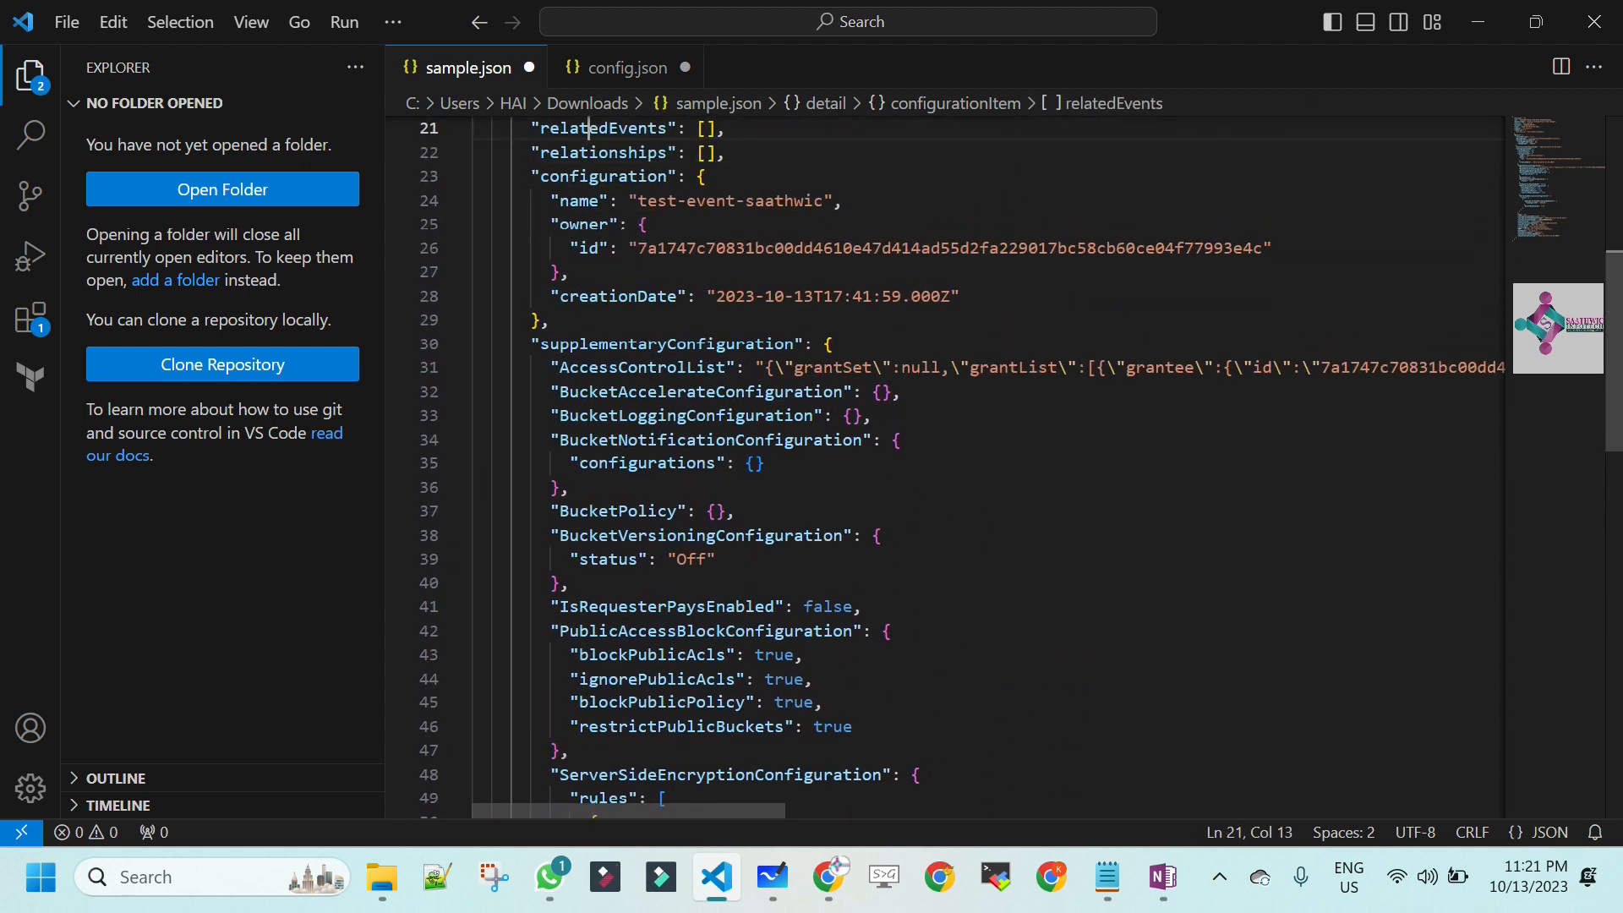
key("Down")
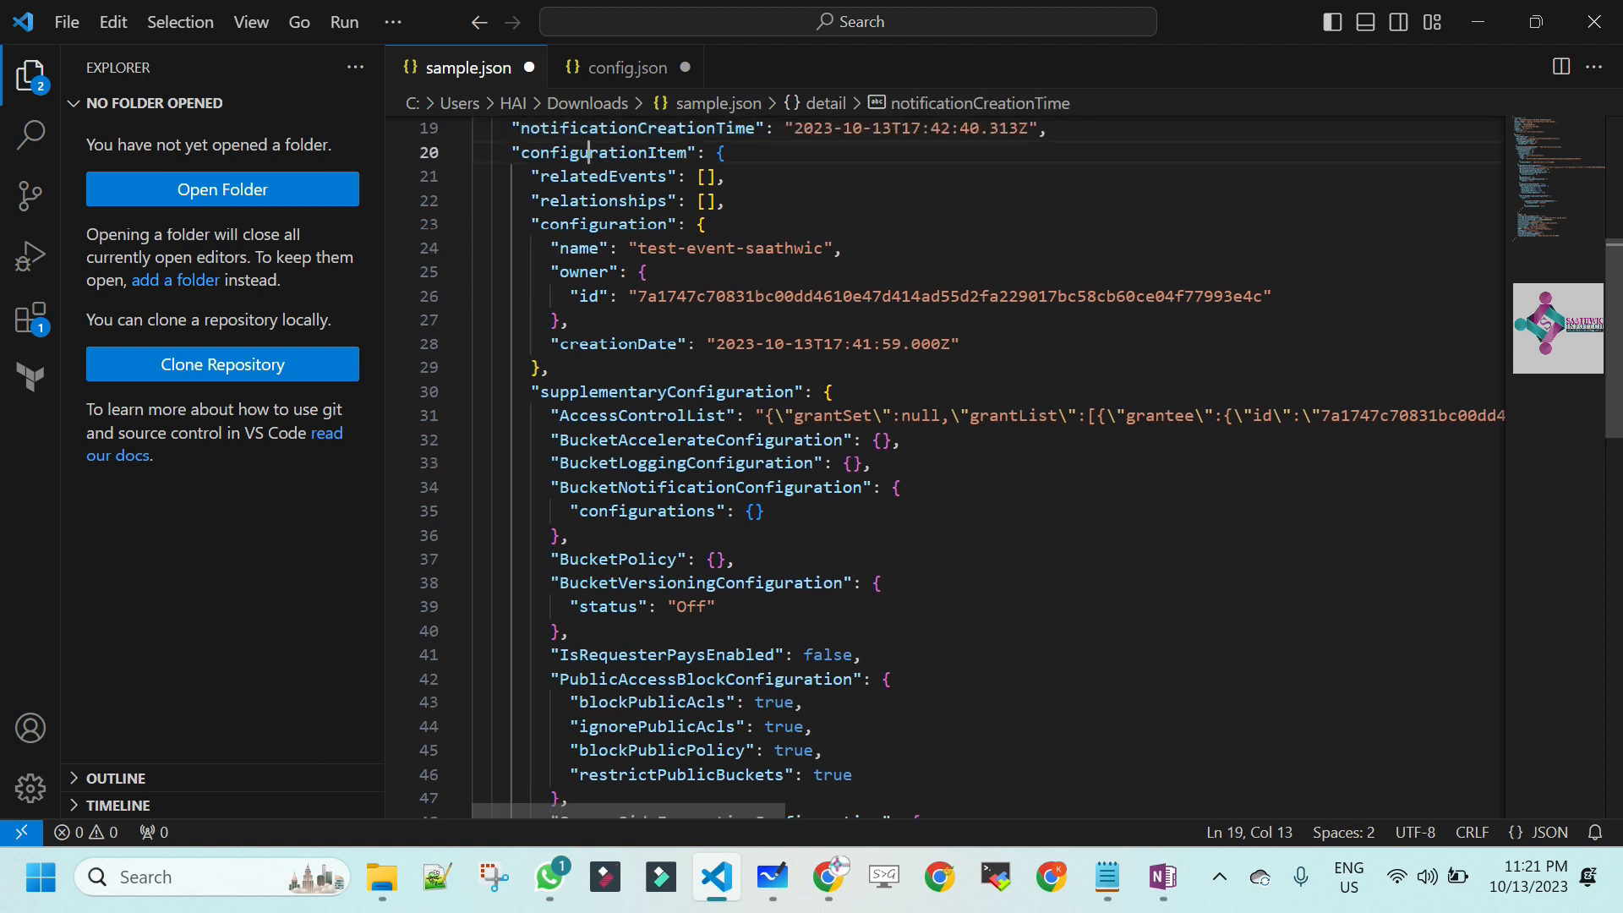
key("Down")
key("Down")
key("Down")
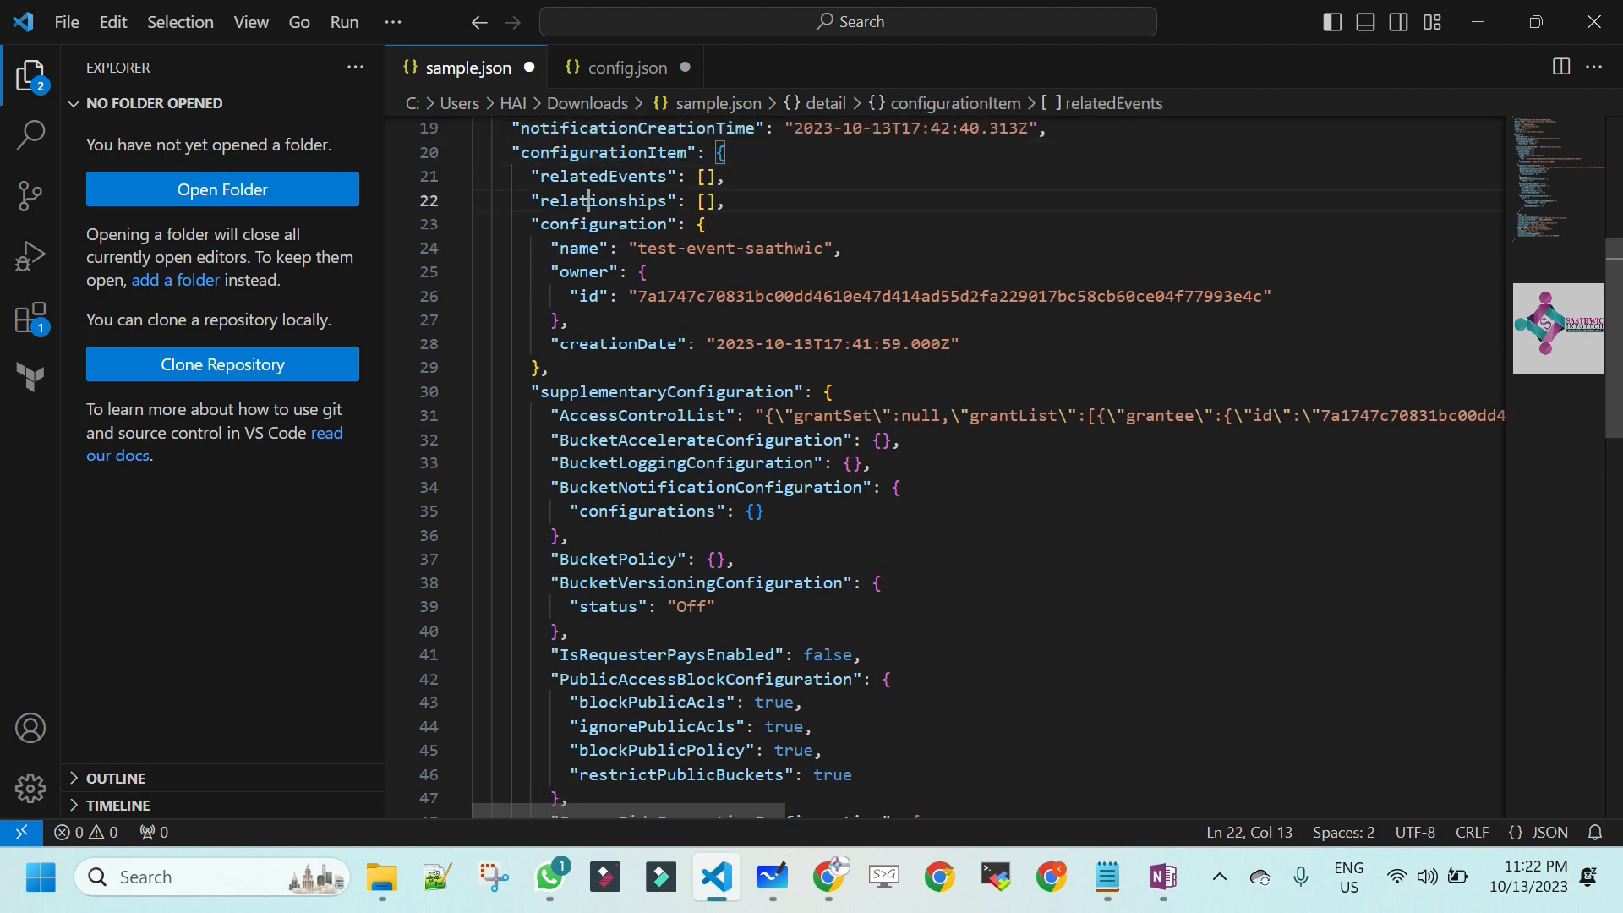
key("Down")
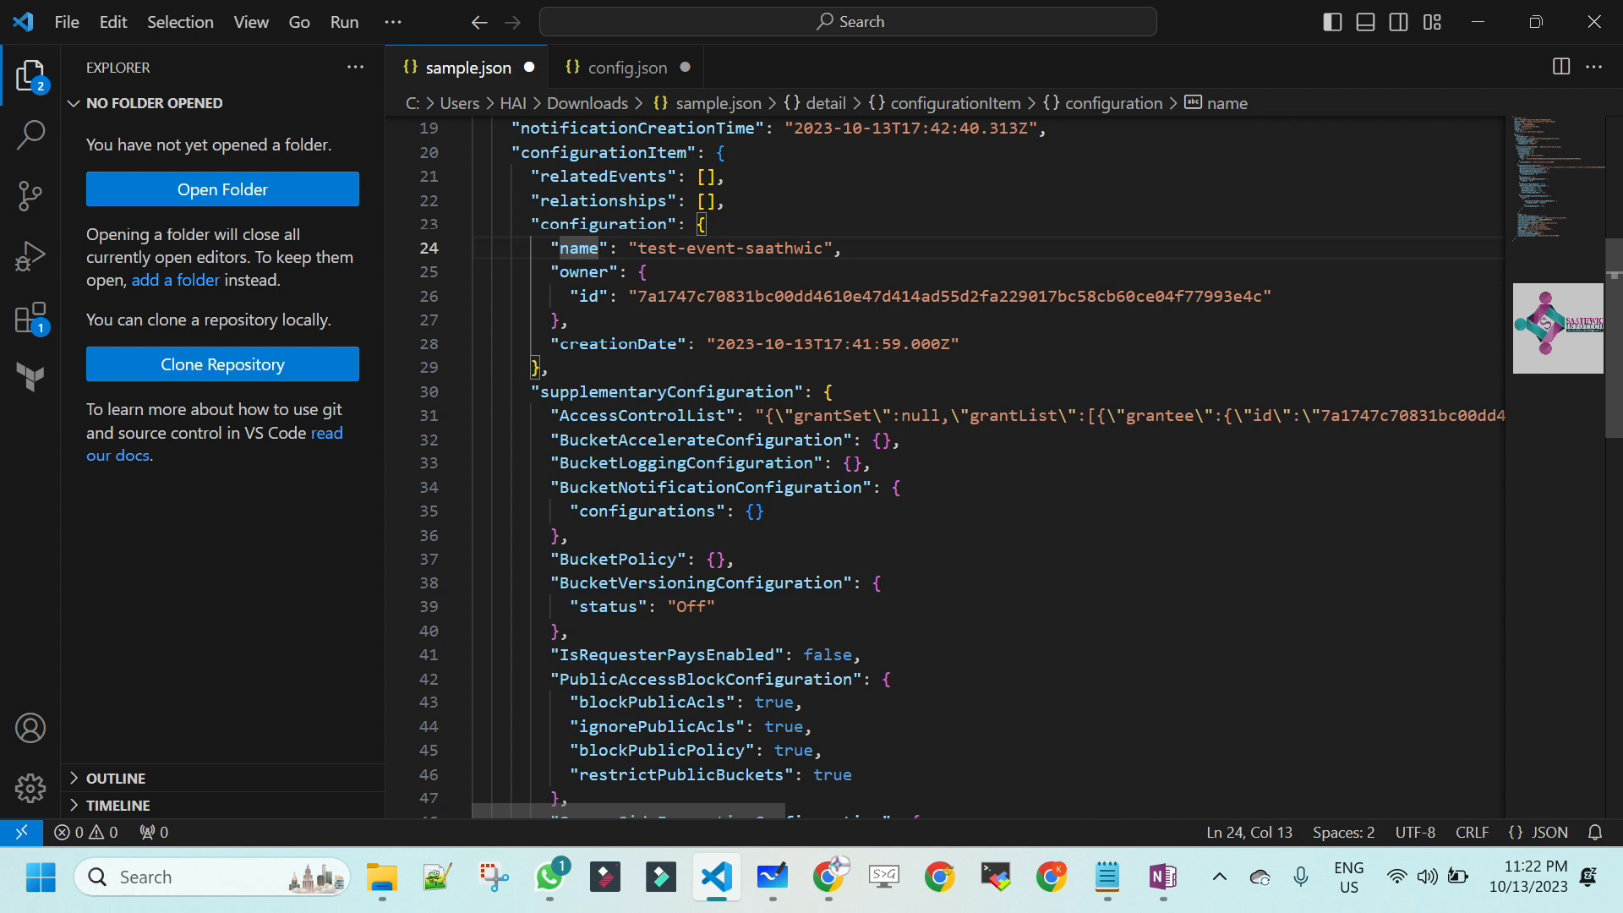
- Switch to the Gmail inbox in Chrome and refresh it repeatedly to look for the new AWS notification
key("alt+Tab")
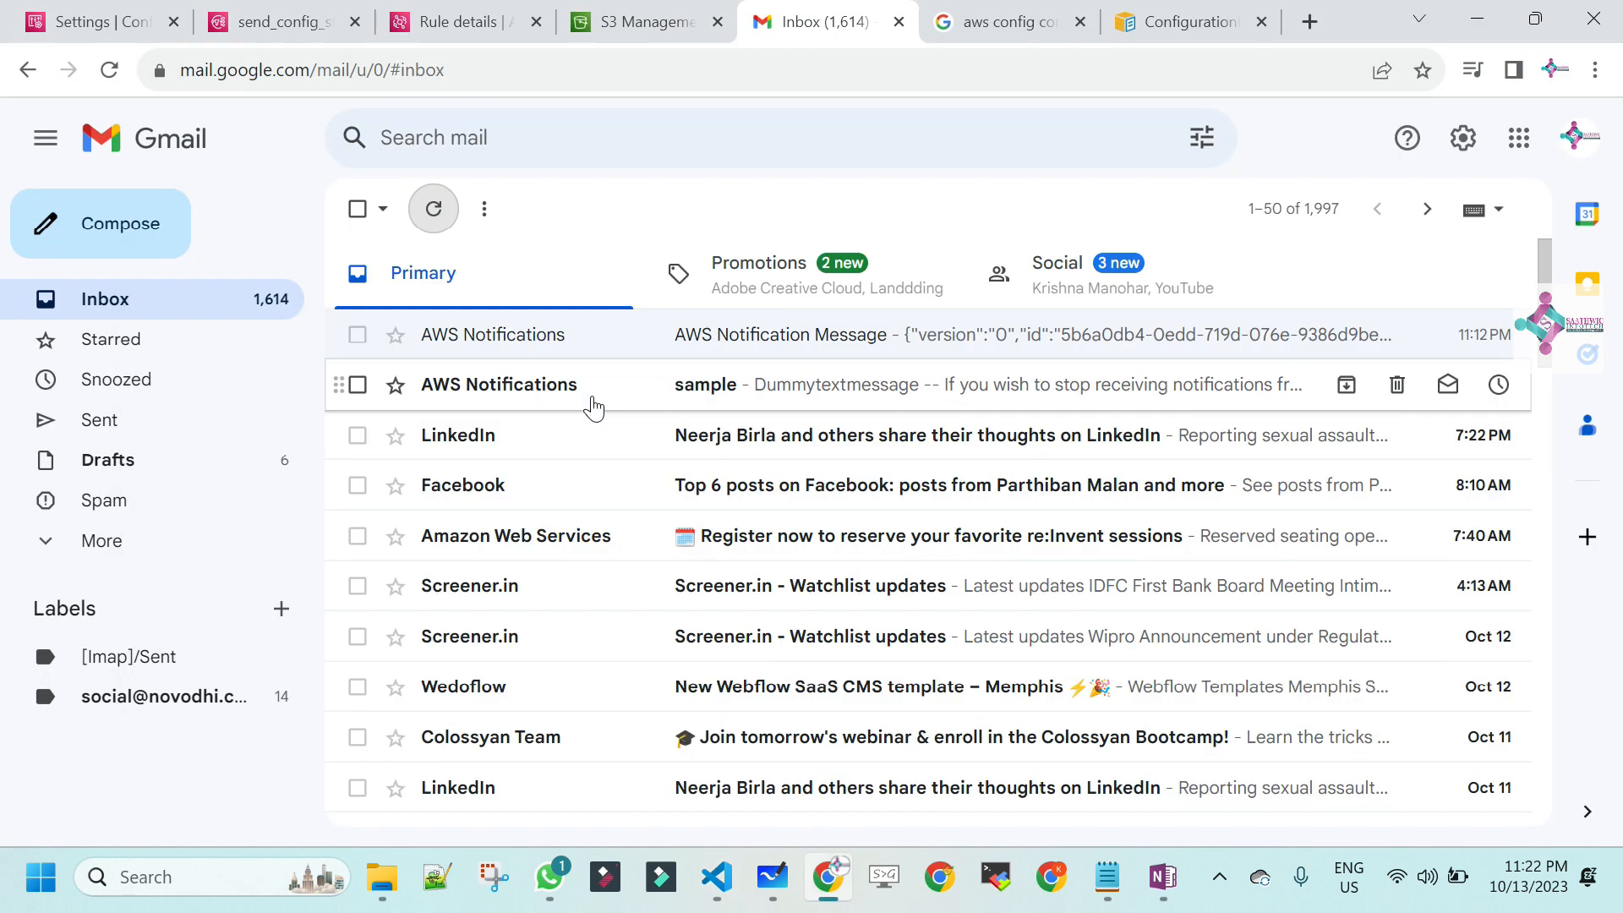
left_click(431, 207)
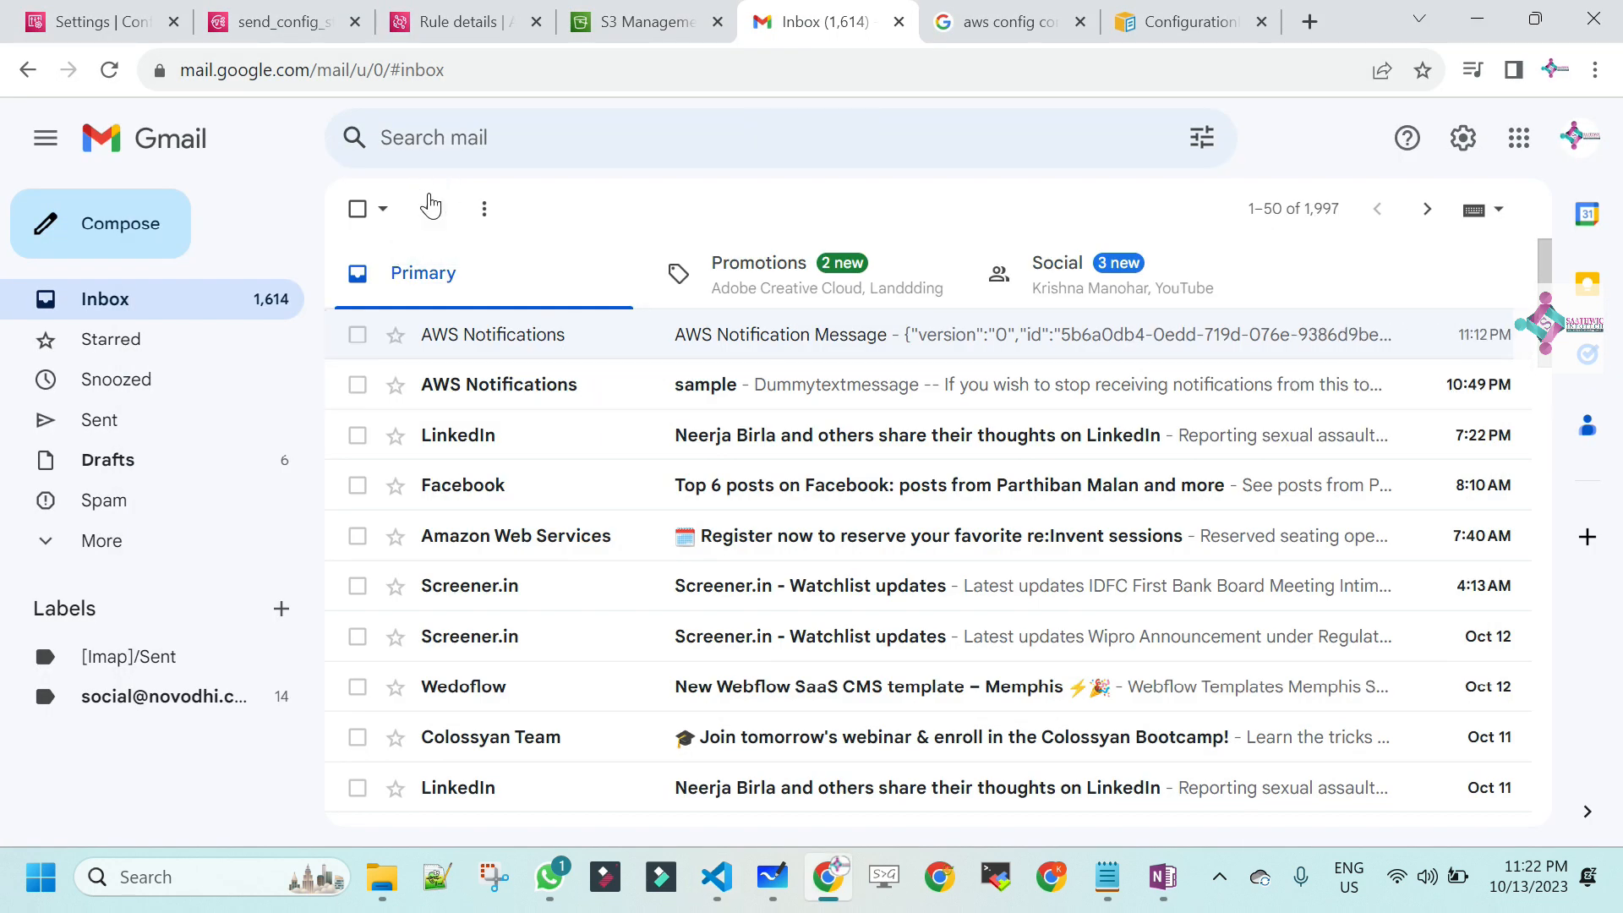
left_click(431, 206)
left_click(431, 206)
left_click(431, 207)
left_click(422, 210)
left_click(110, 70)
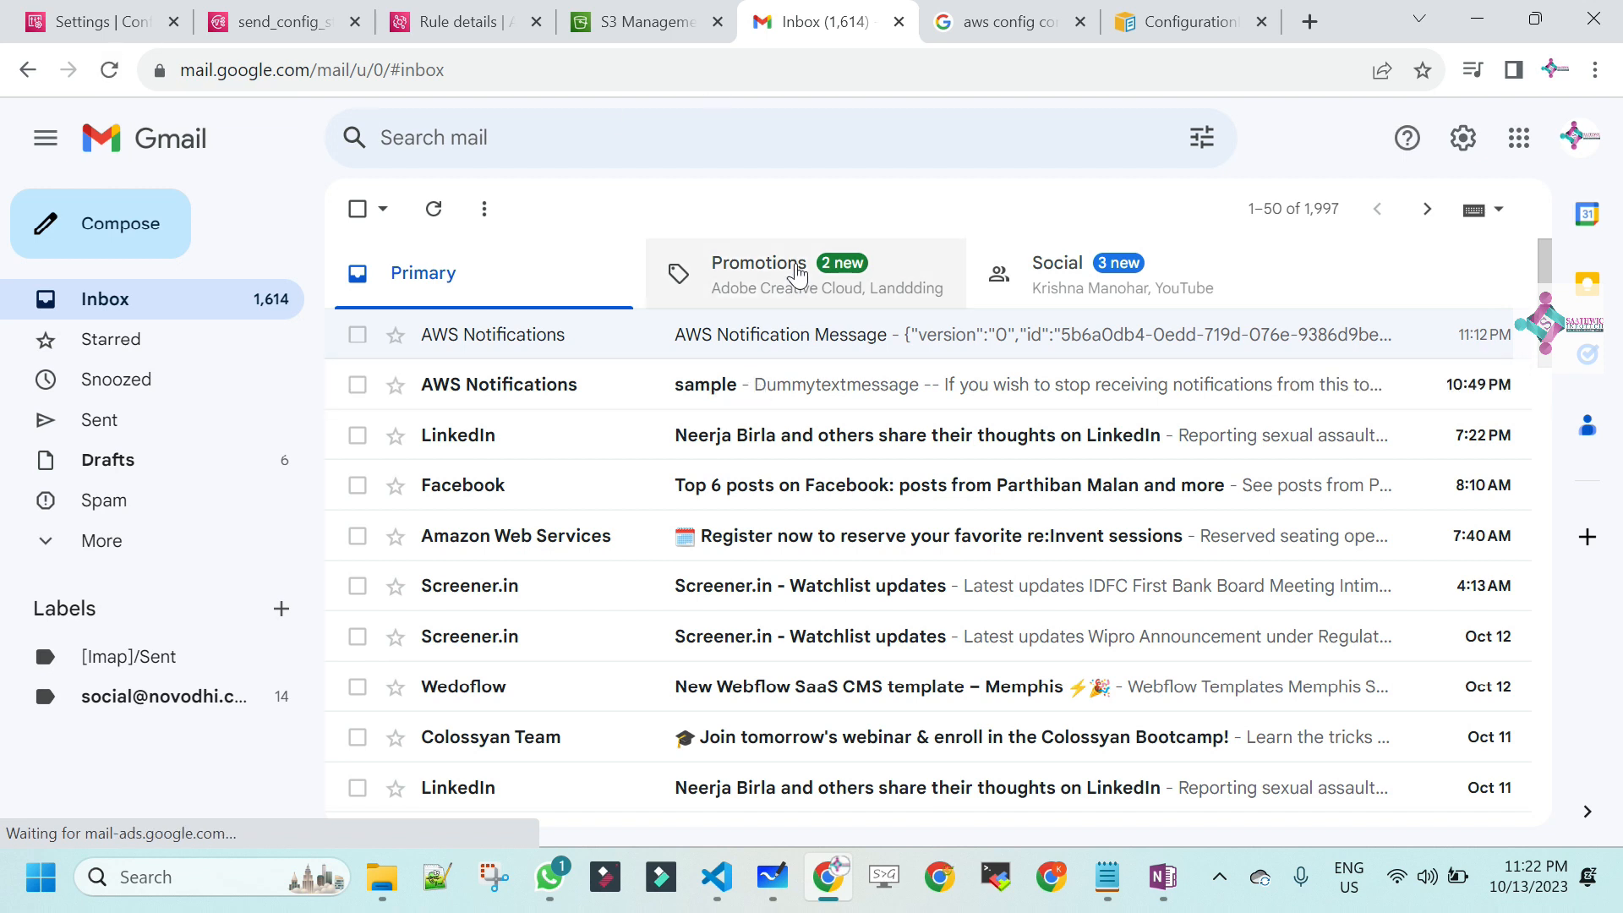
- Check the Promotions and Social categories for the AWS notification, then return to Primary and reload Gmail
left_click(798, 273)
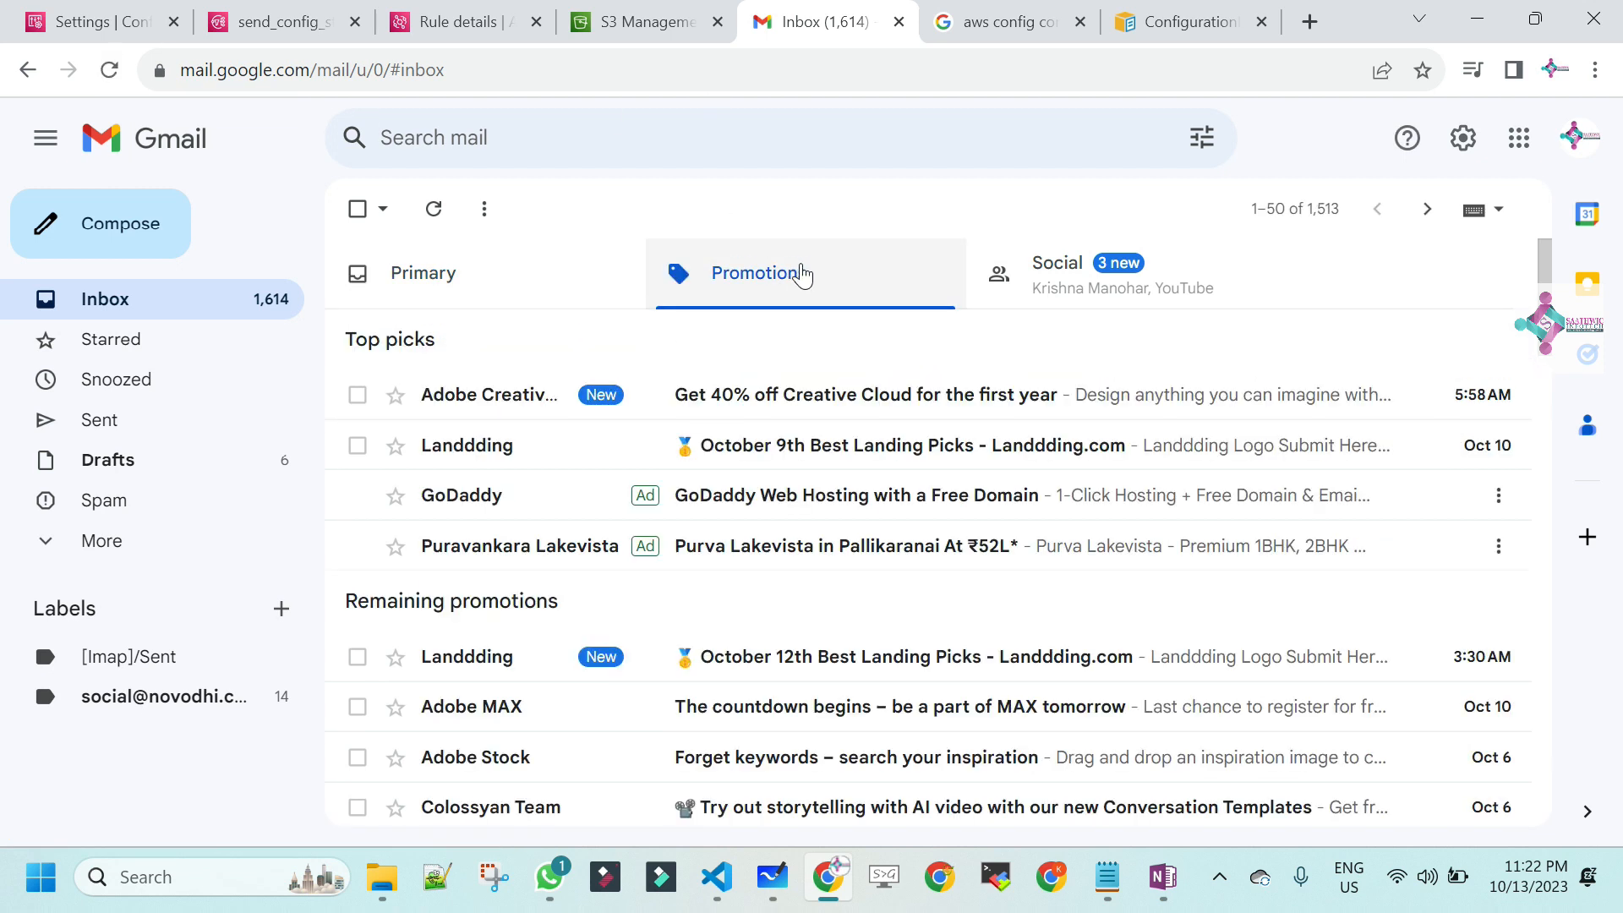
left_click(1031, 282)
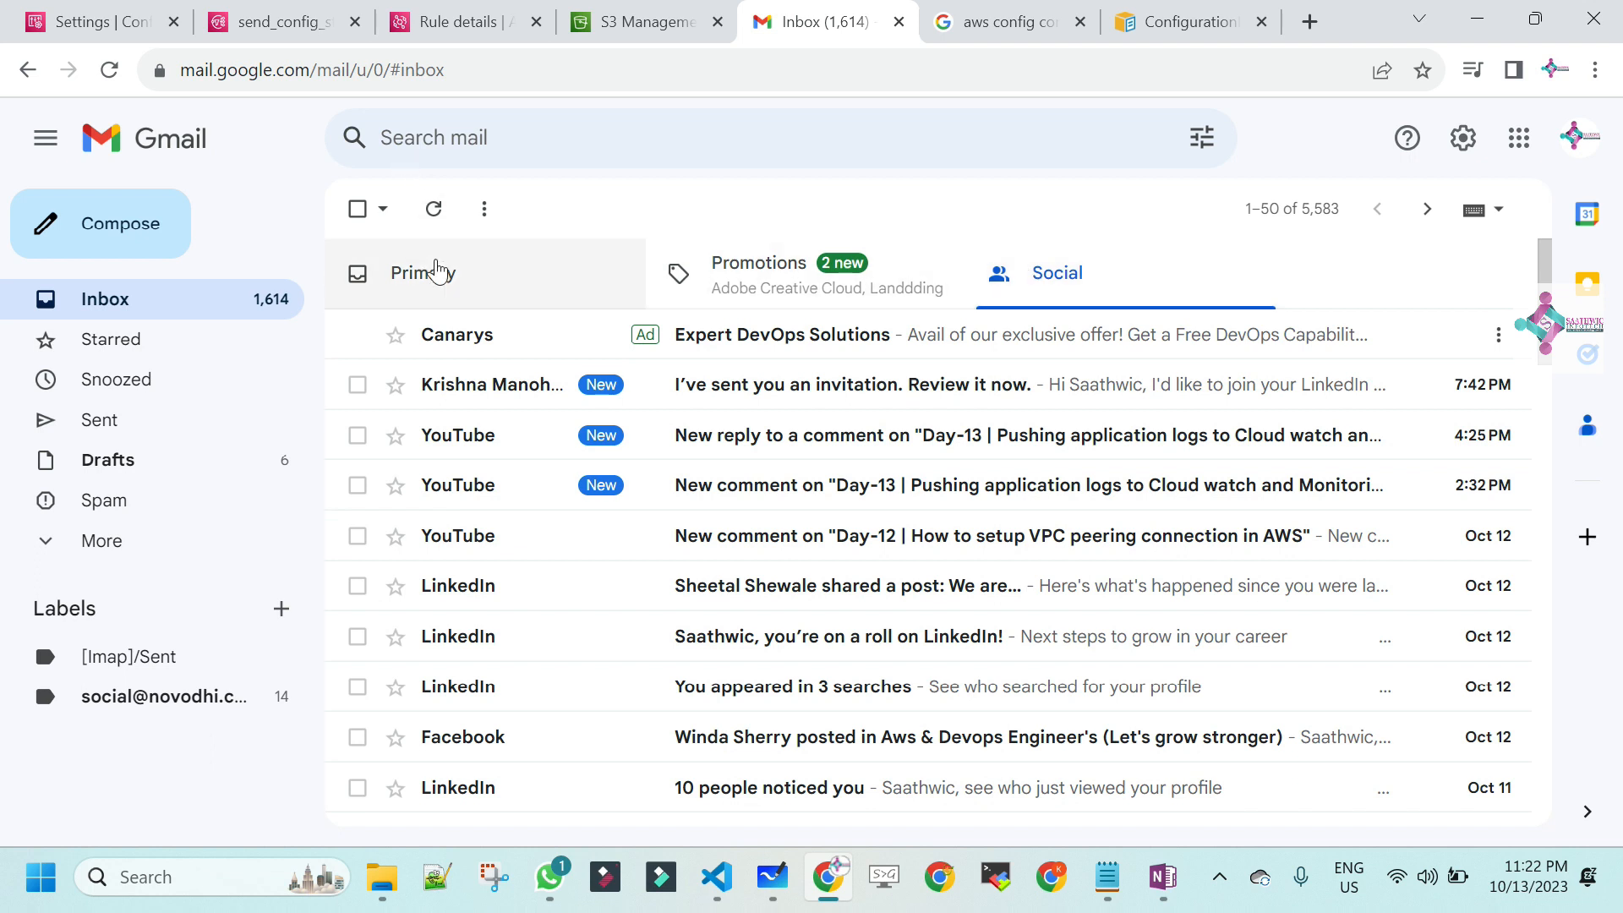
left_click(435, 270)
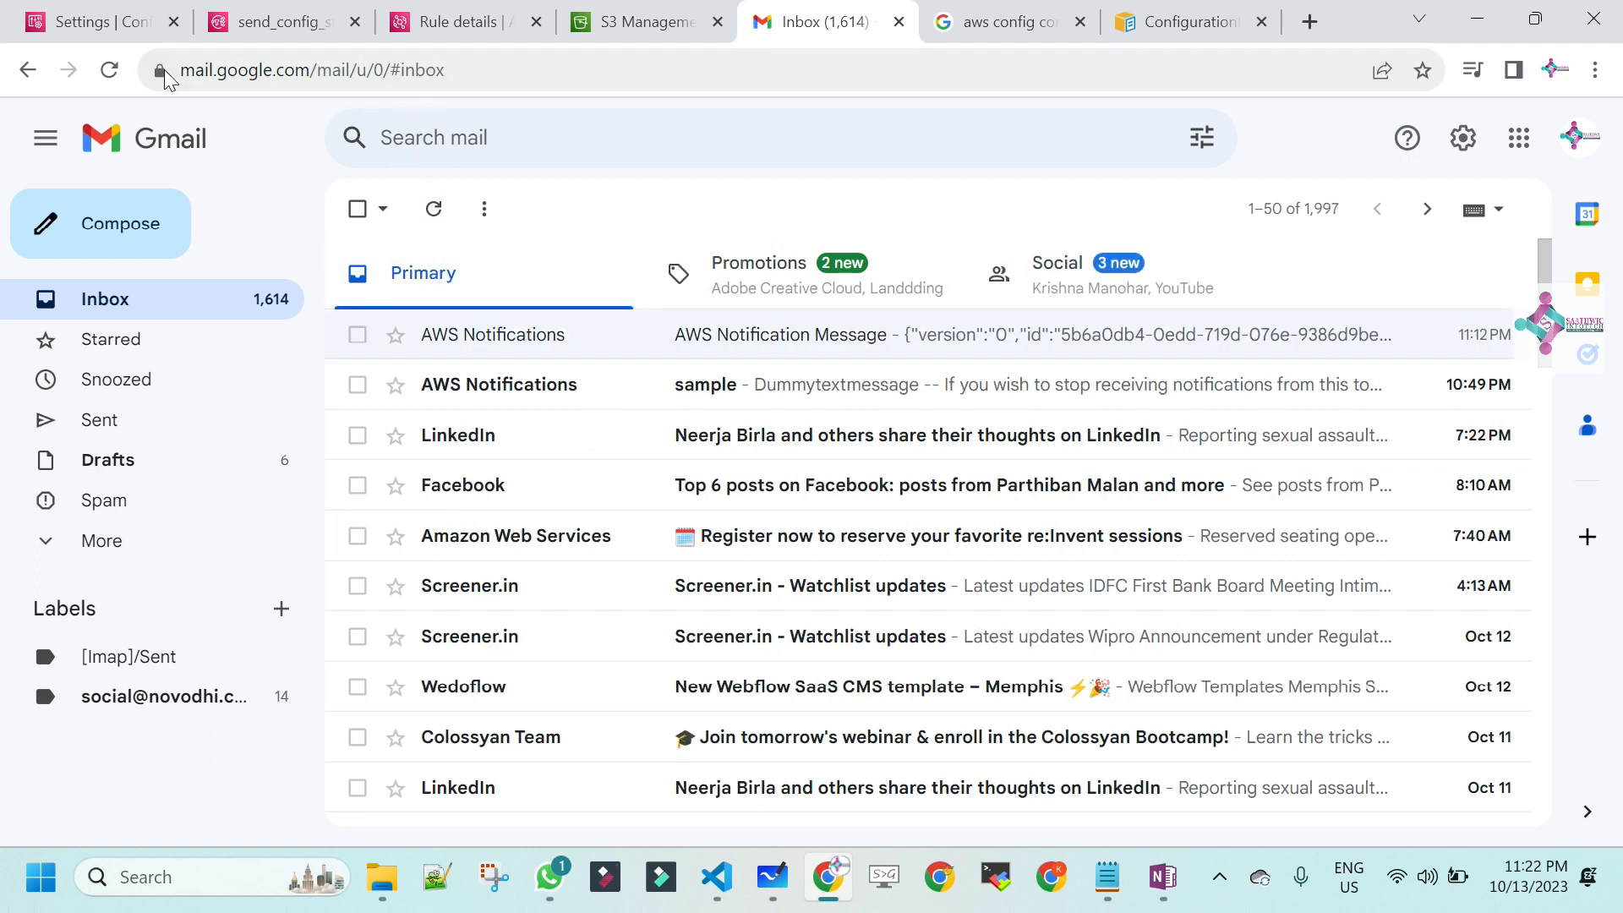
left_click(108, 71)
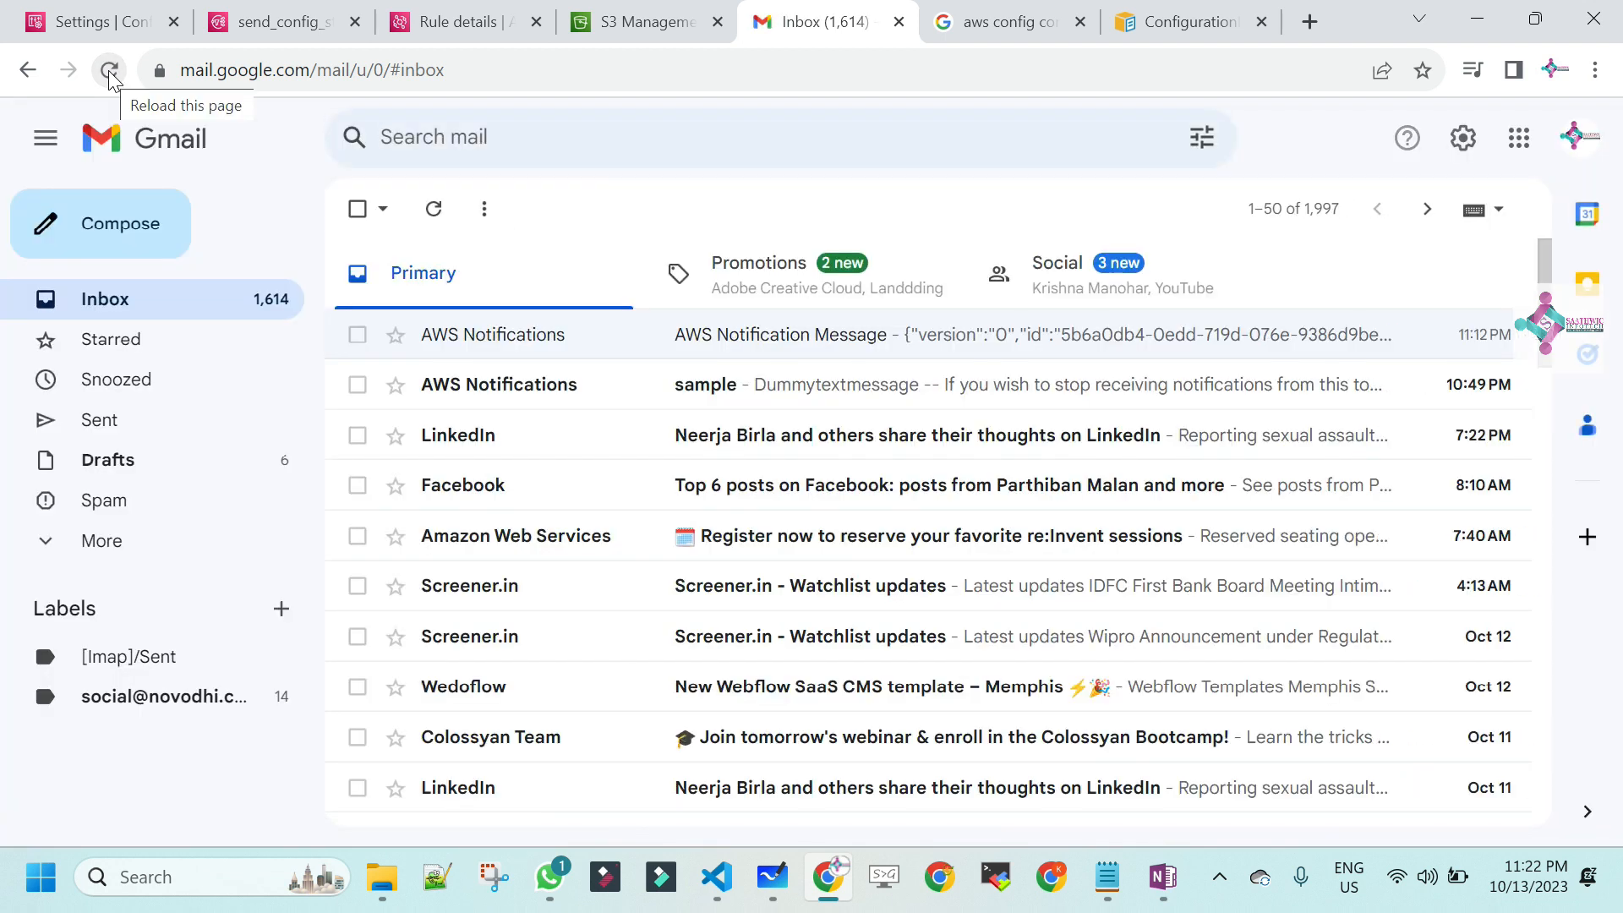
- Review the event pattern of the Monitor-S3-Bucket-Creation rule and check the S3 bucket list
left_click(443, 24)
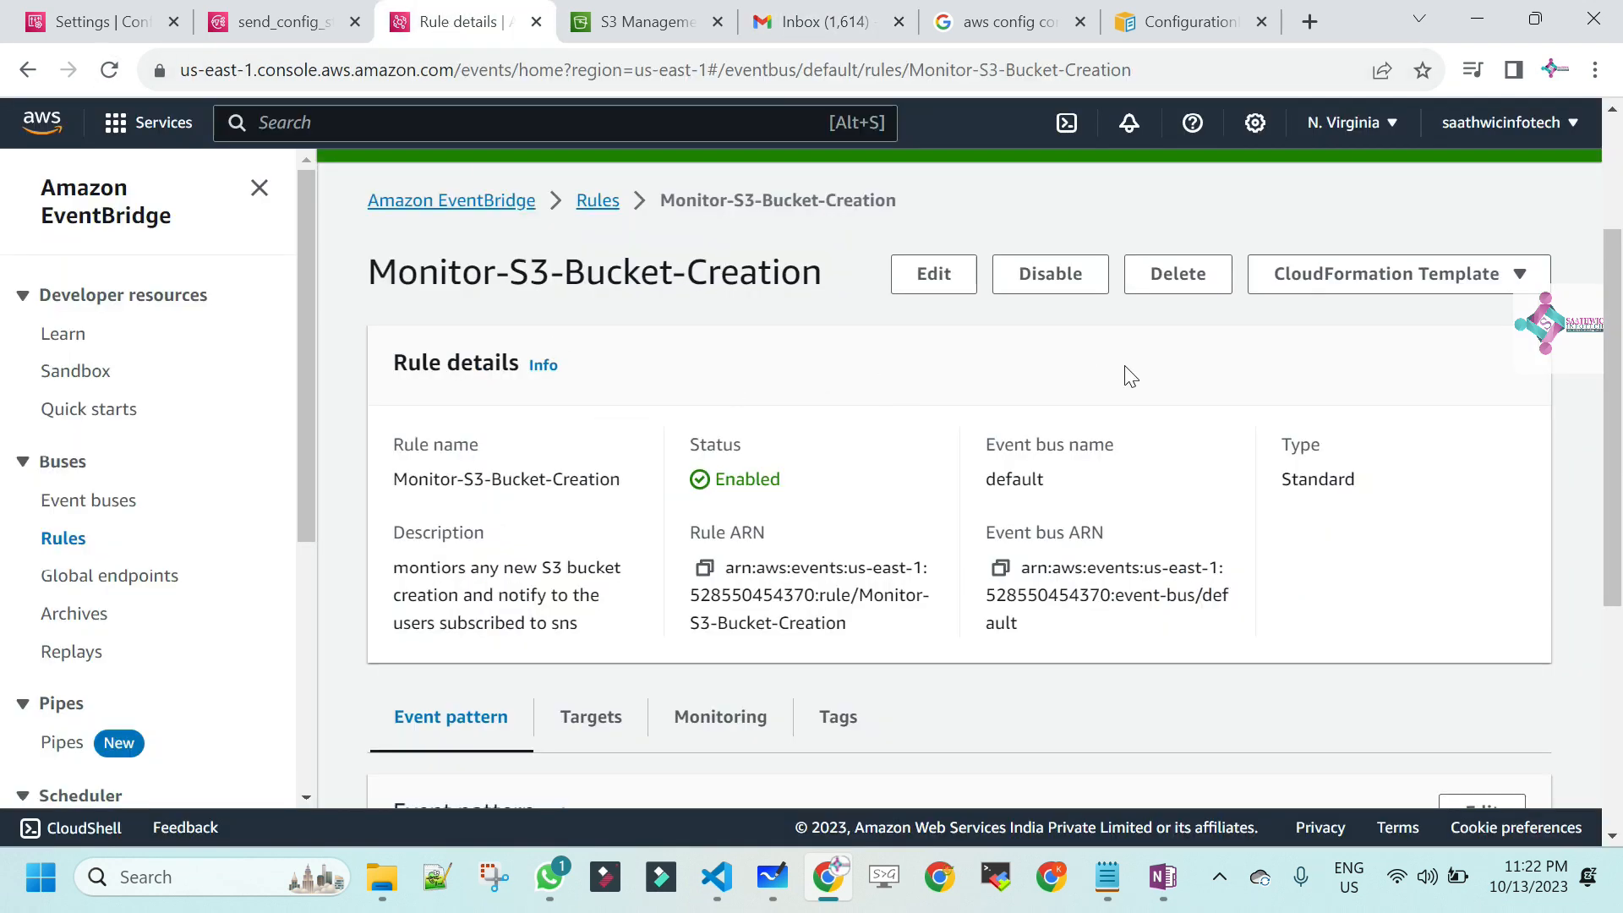
left_click_drag(1622, 332, 1621, 615)
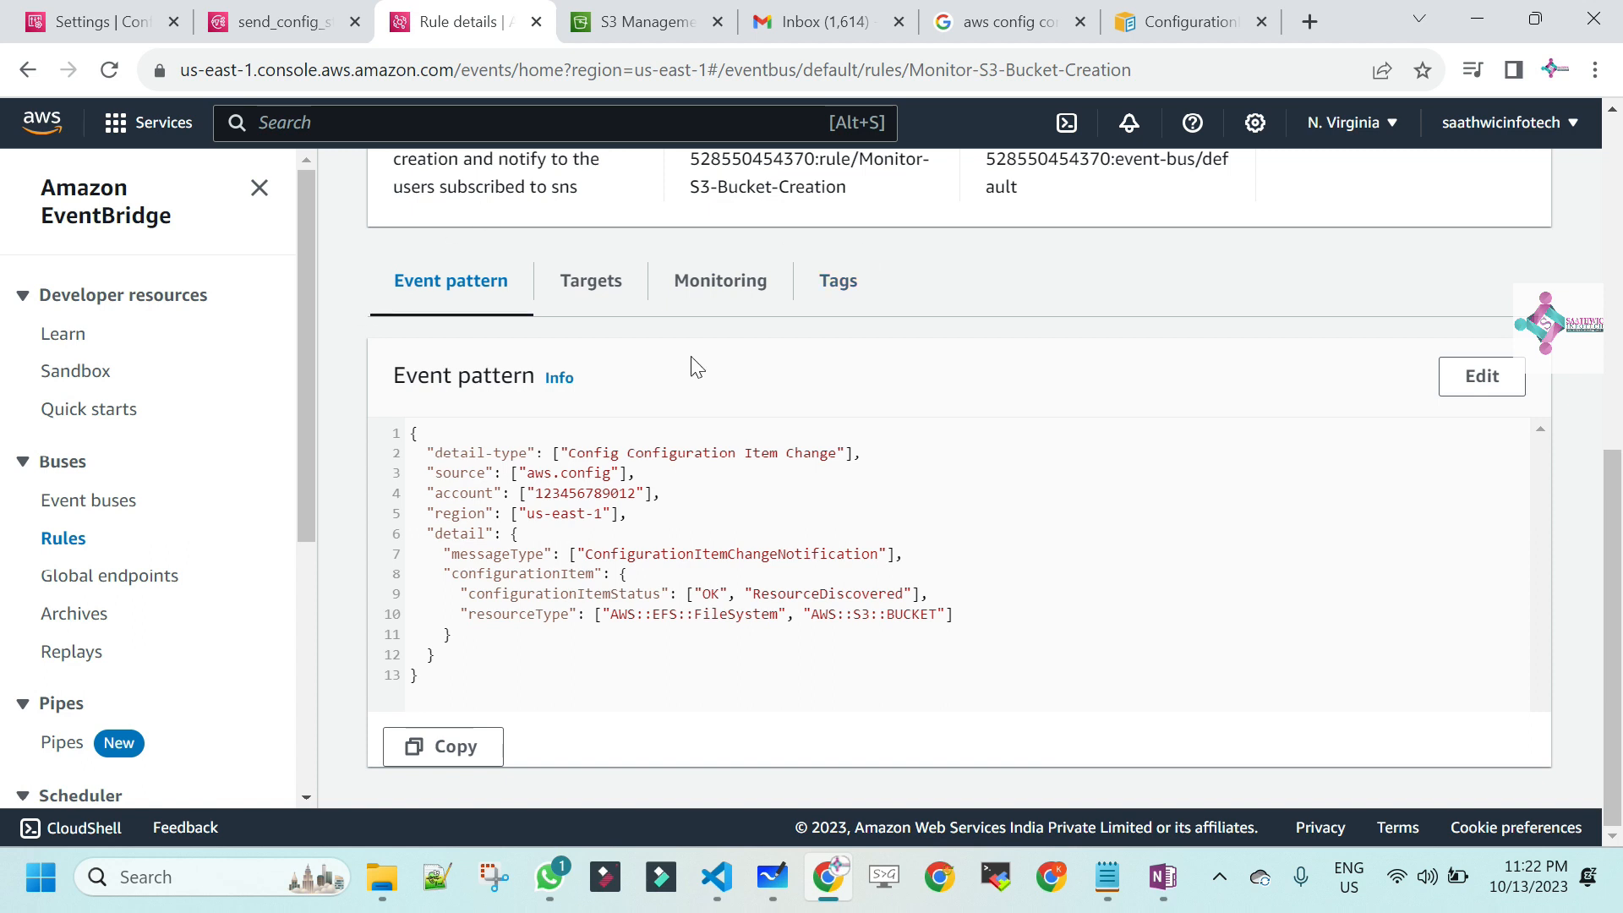
left_click(650, 21)
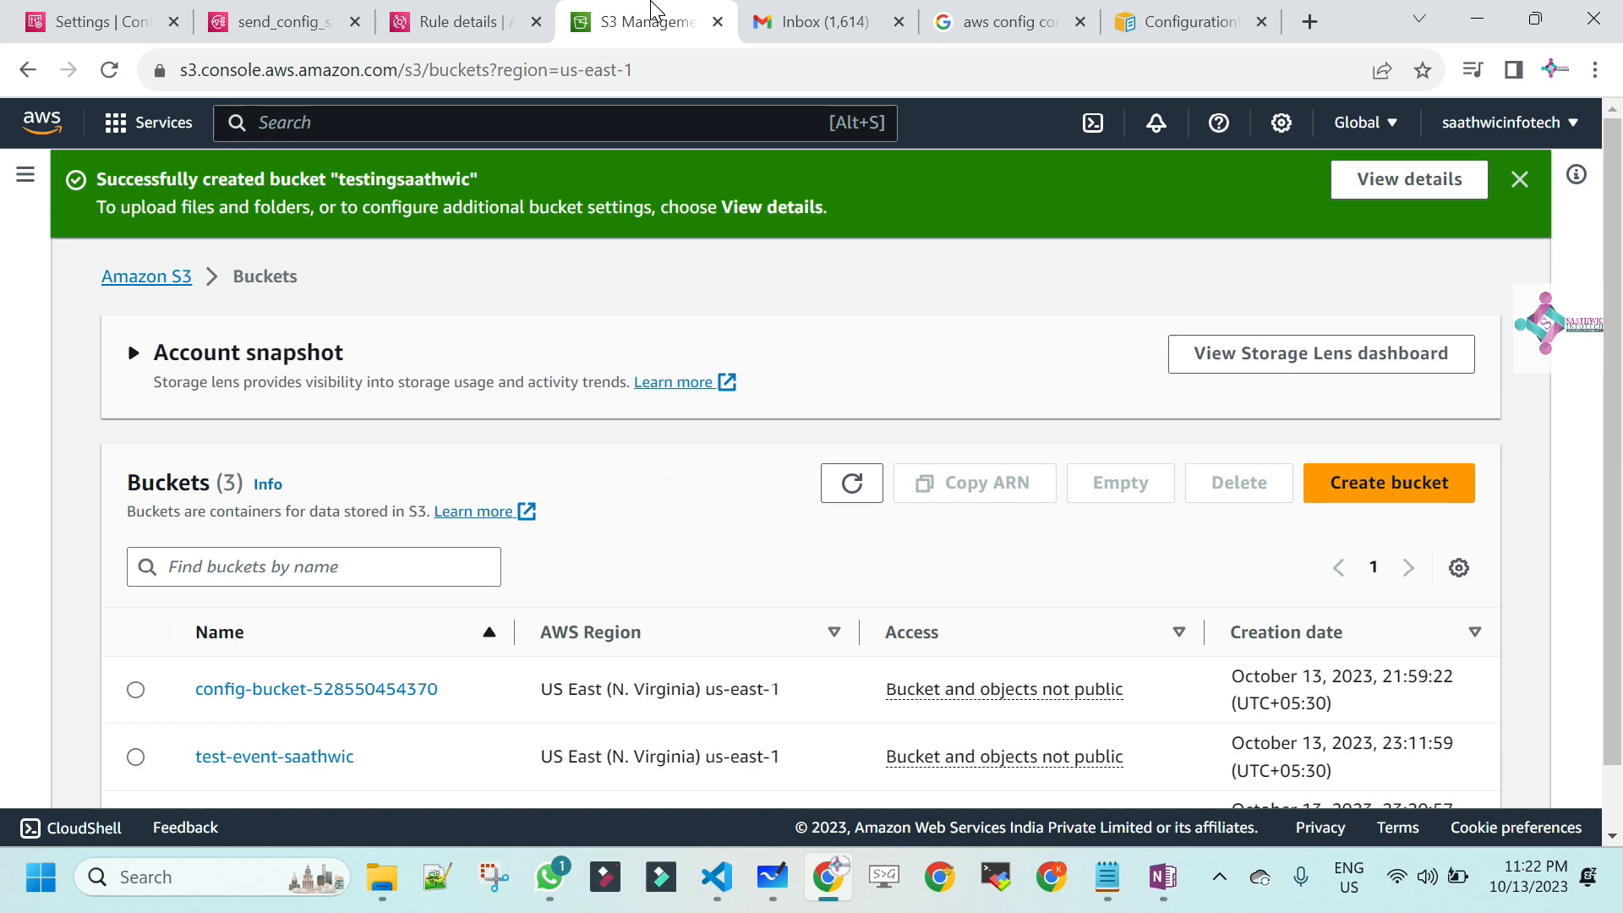
- Return to the Gmail inbox, refresh it, and open the latest AWS Notification Message conversation
left_click(829, 10)
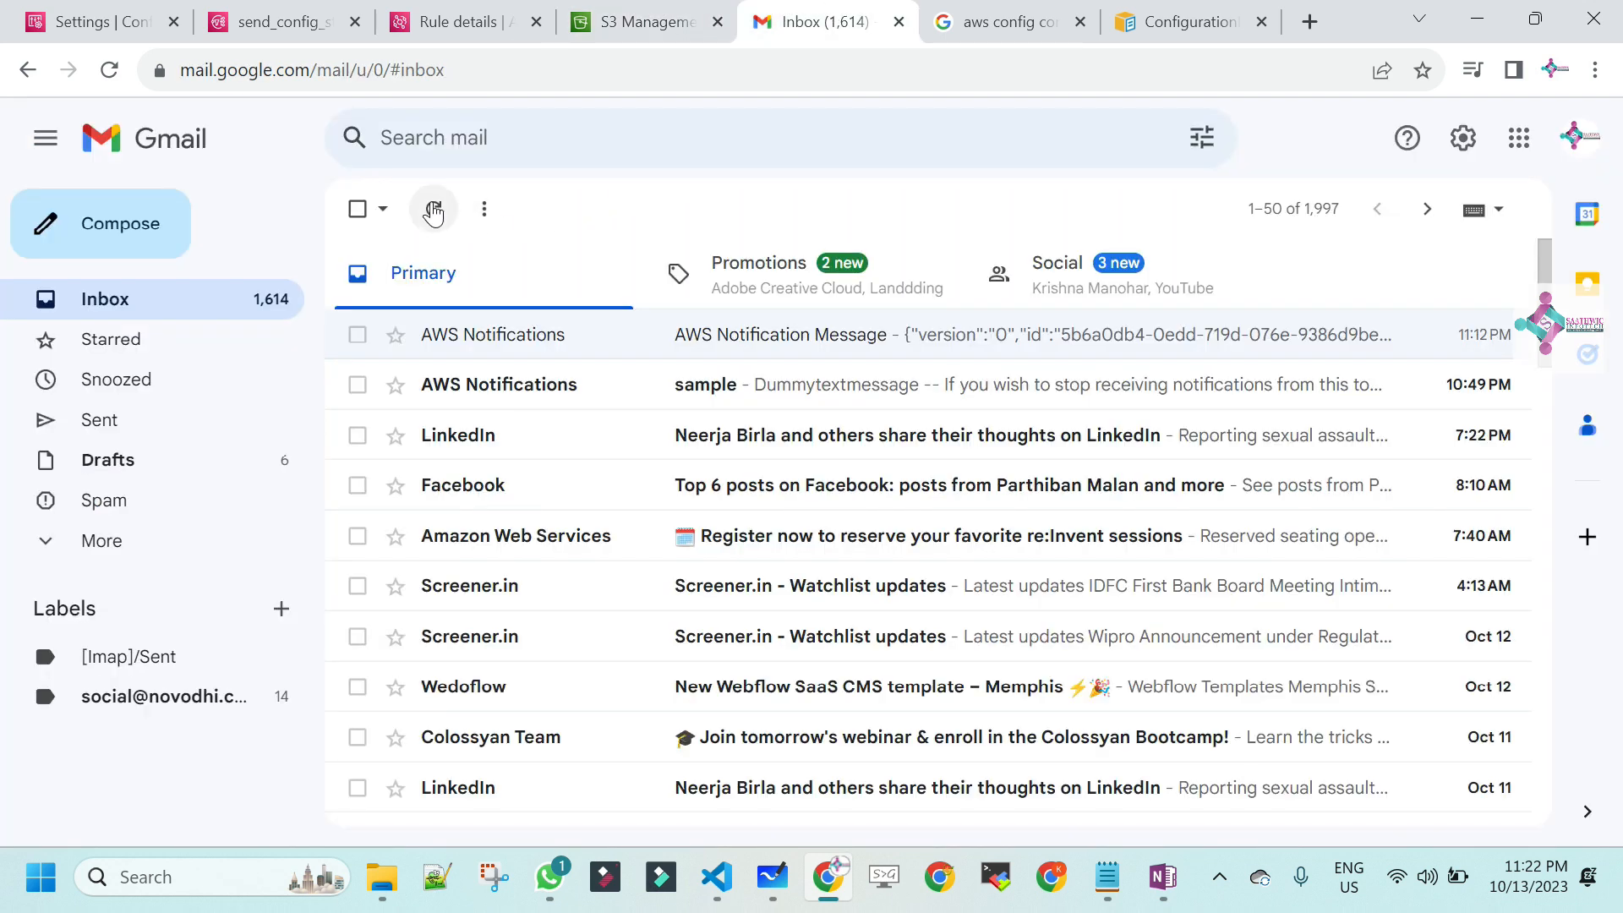
left_click(434, 209)
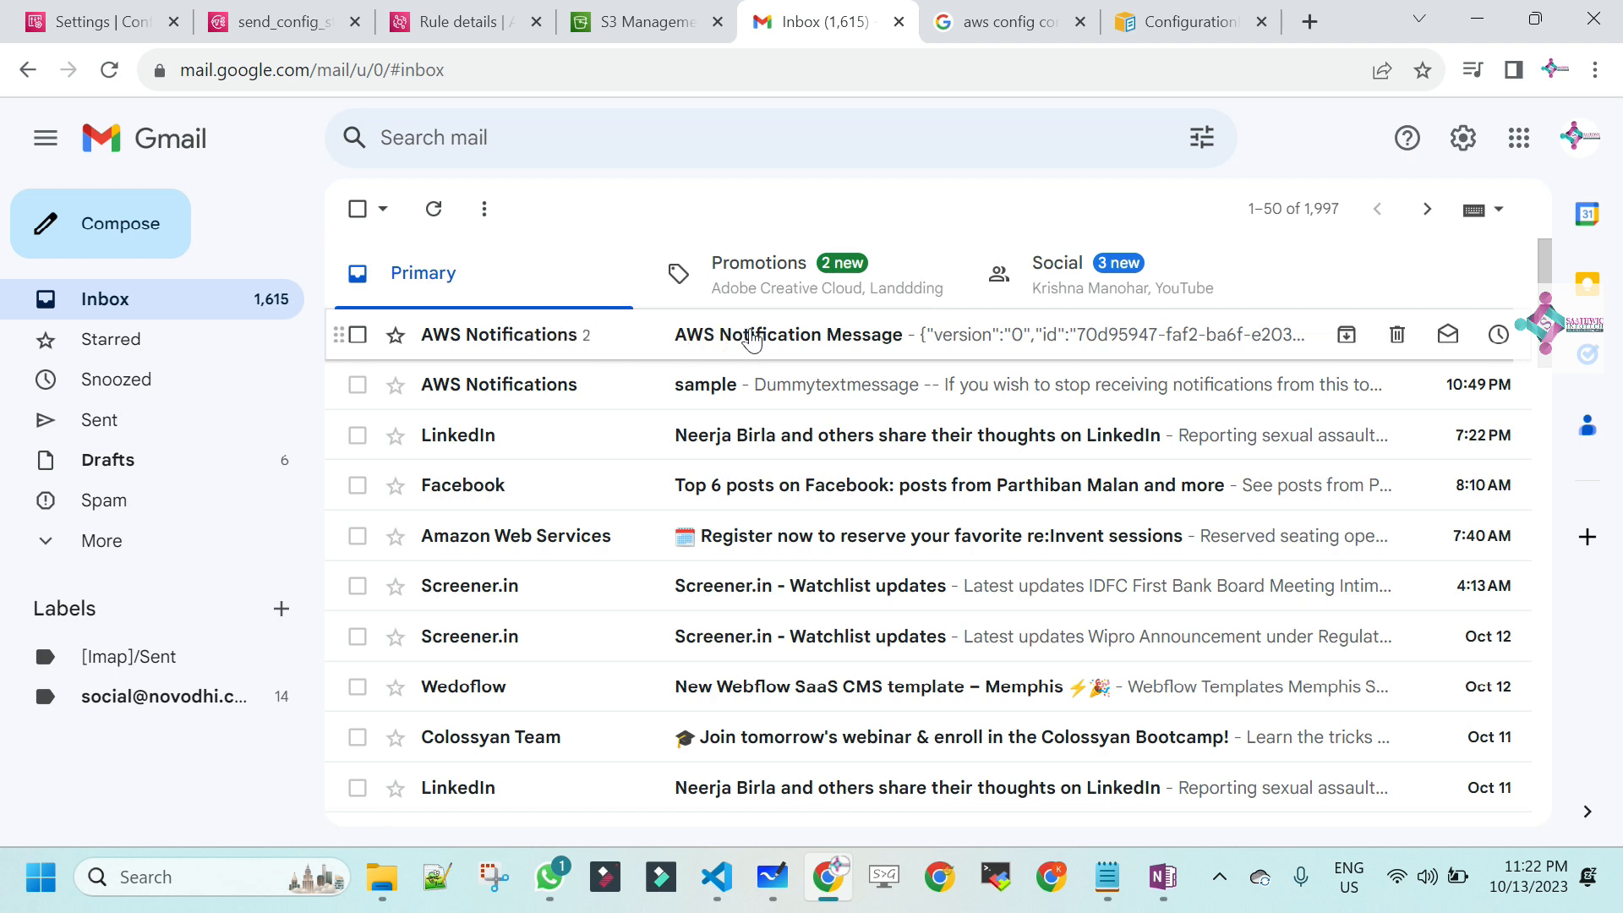
left_click(744, 339)
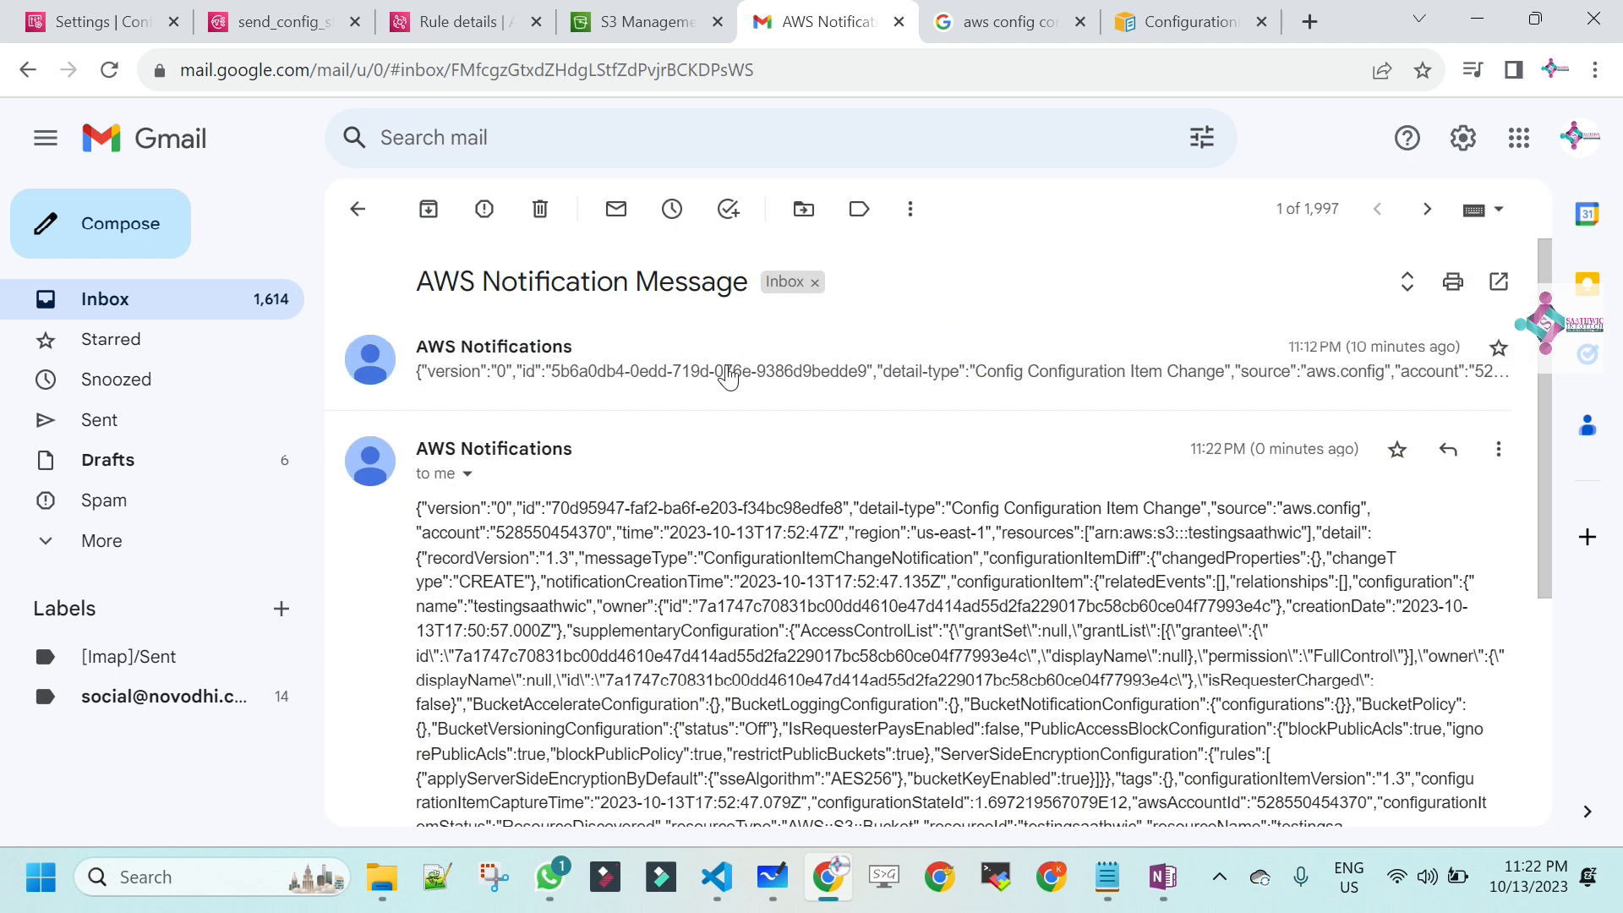
- Expand the earlier AWS notification in the conversation and read through both messages to the end
left_click(727, 376)
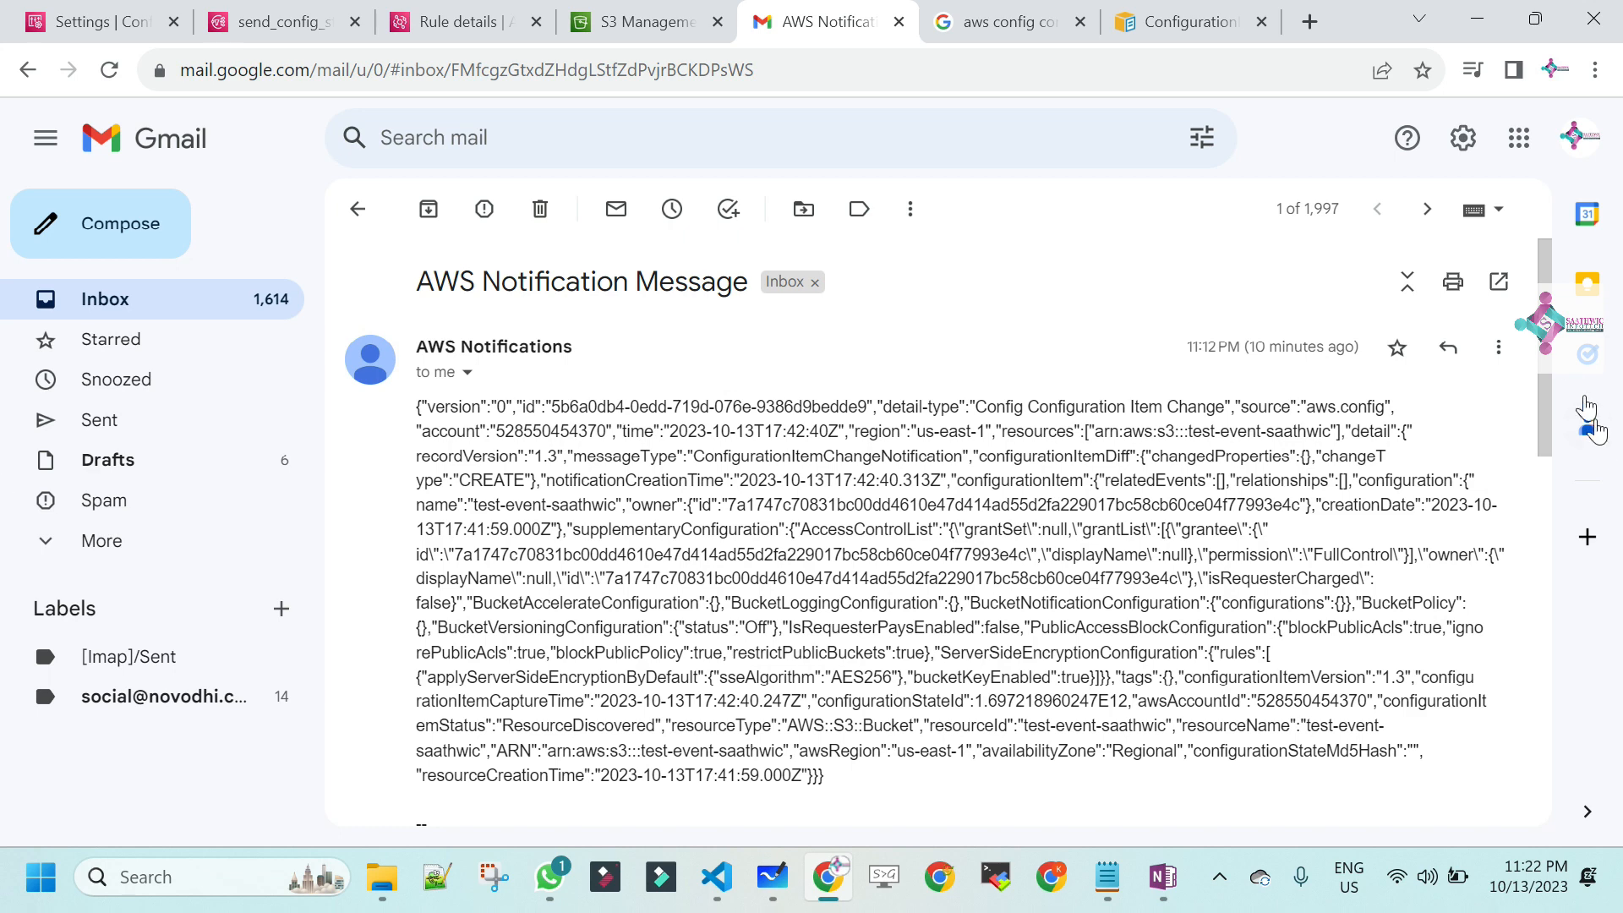
scroll(1554, 353, "down", 1)
scroll(1588, 427, "down", 2)
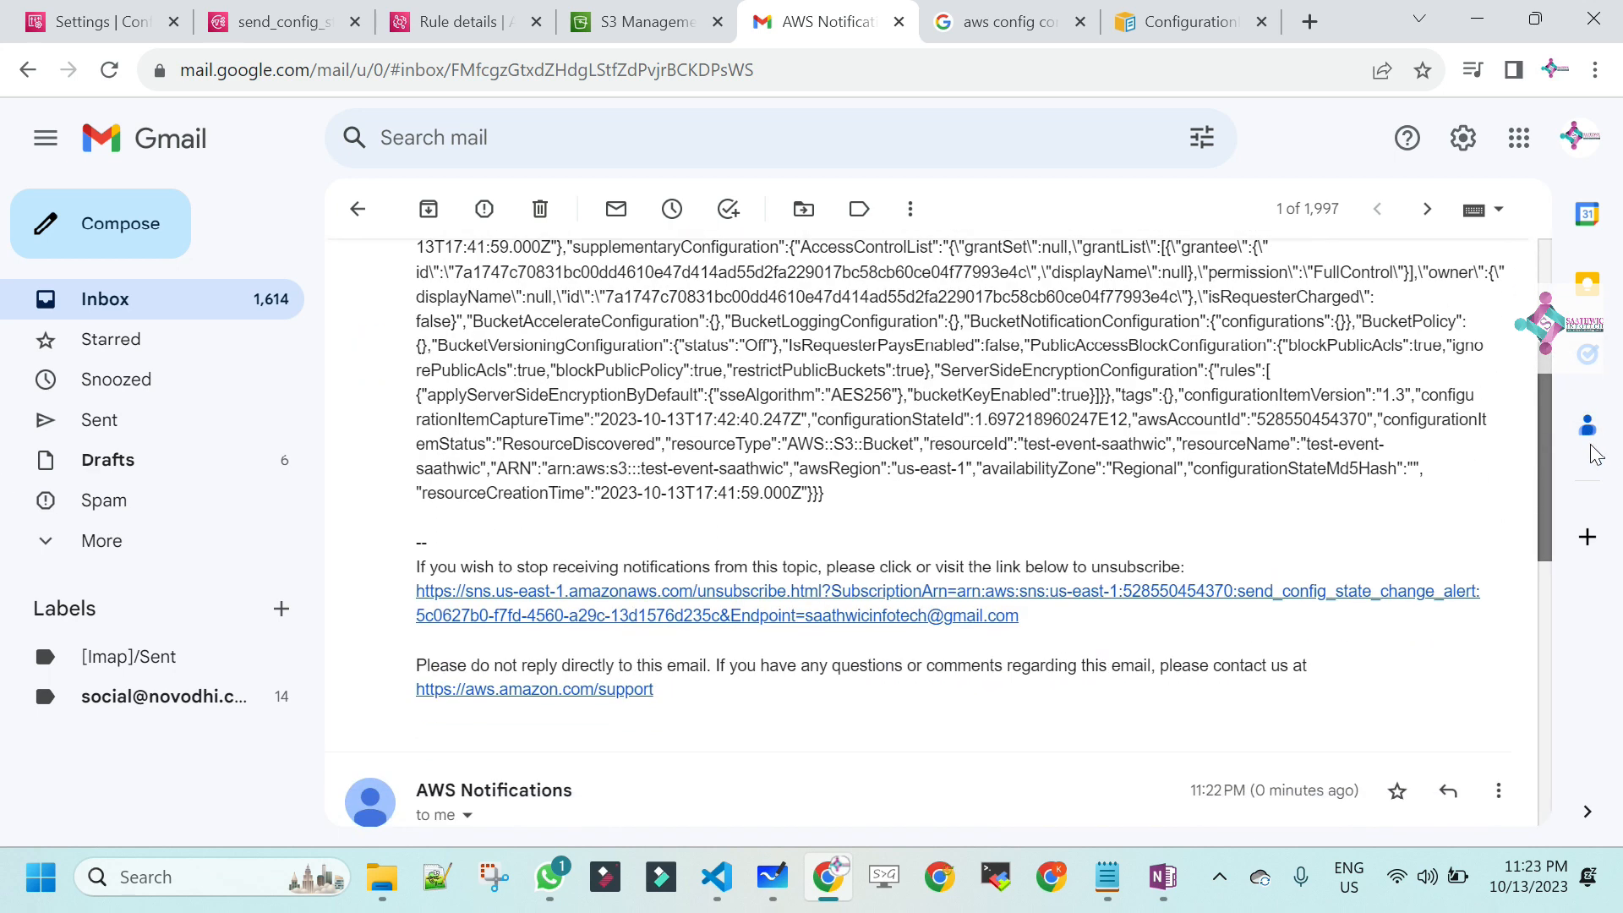
scroll(1596, 455, "down", 7)
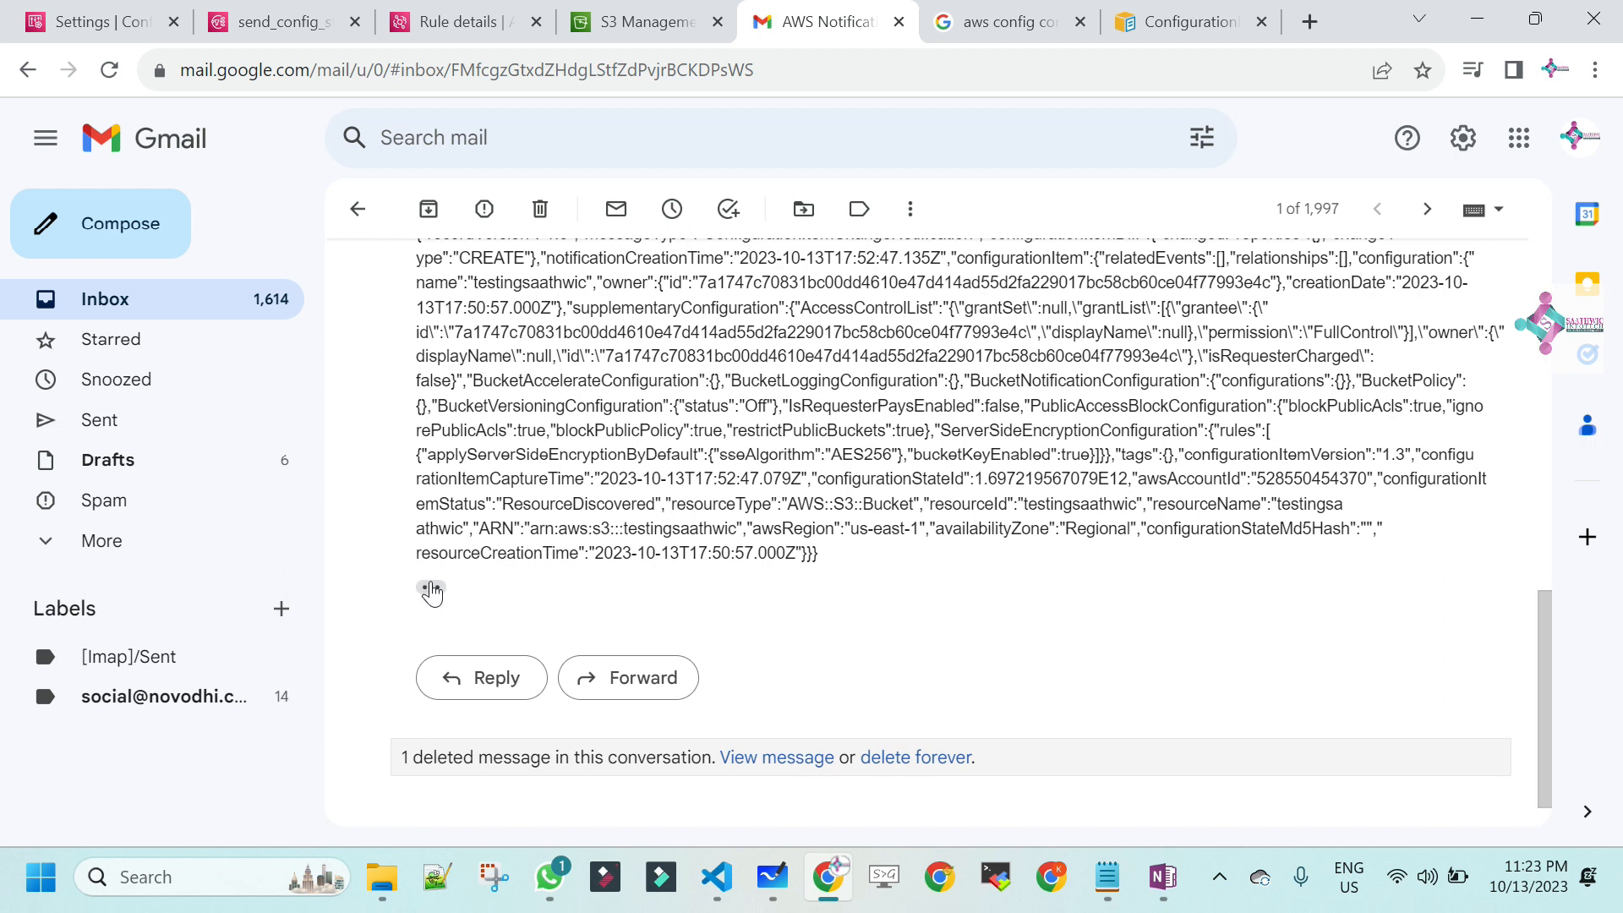
- Show the trimmed content of the newer AWS notification and compare its event data with the earlier message, including the bucket name
left_click(431, 587)
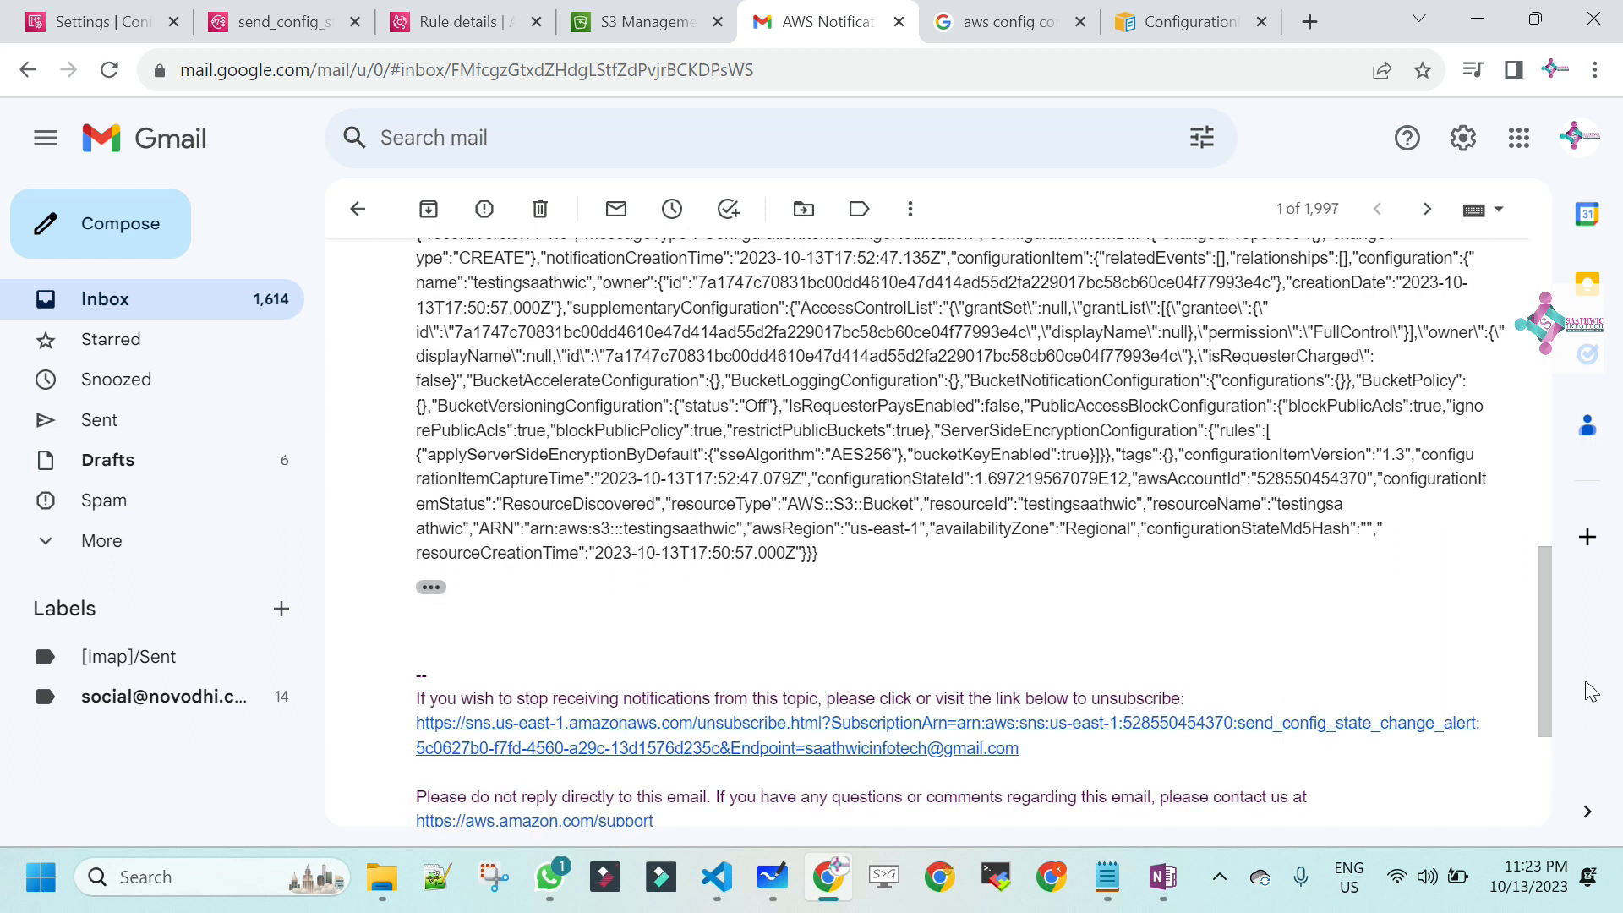
left_click_drag(1543, 689, 1519, 429)
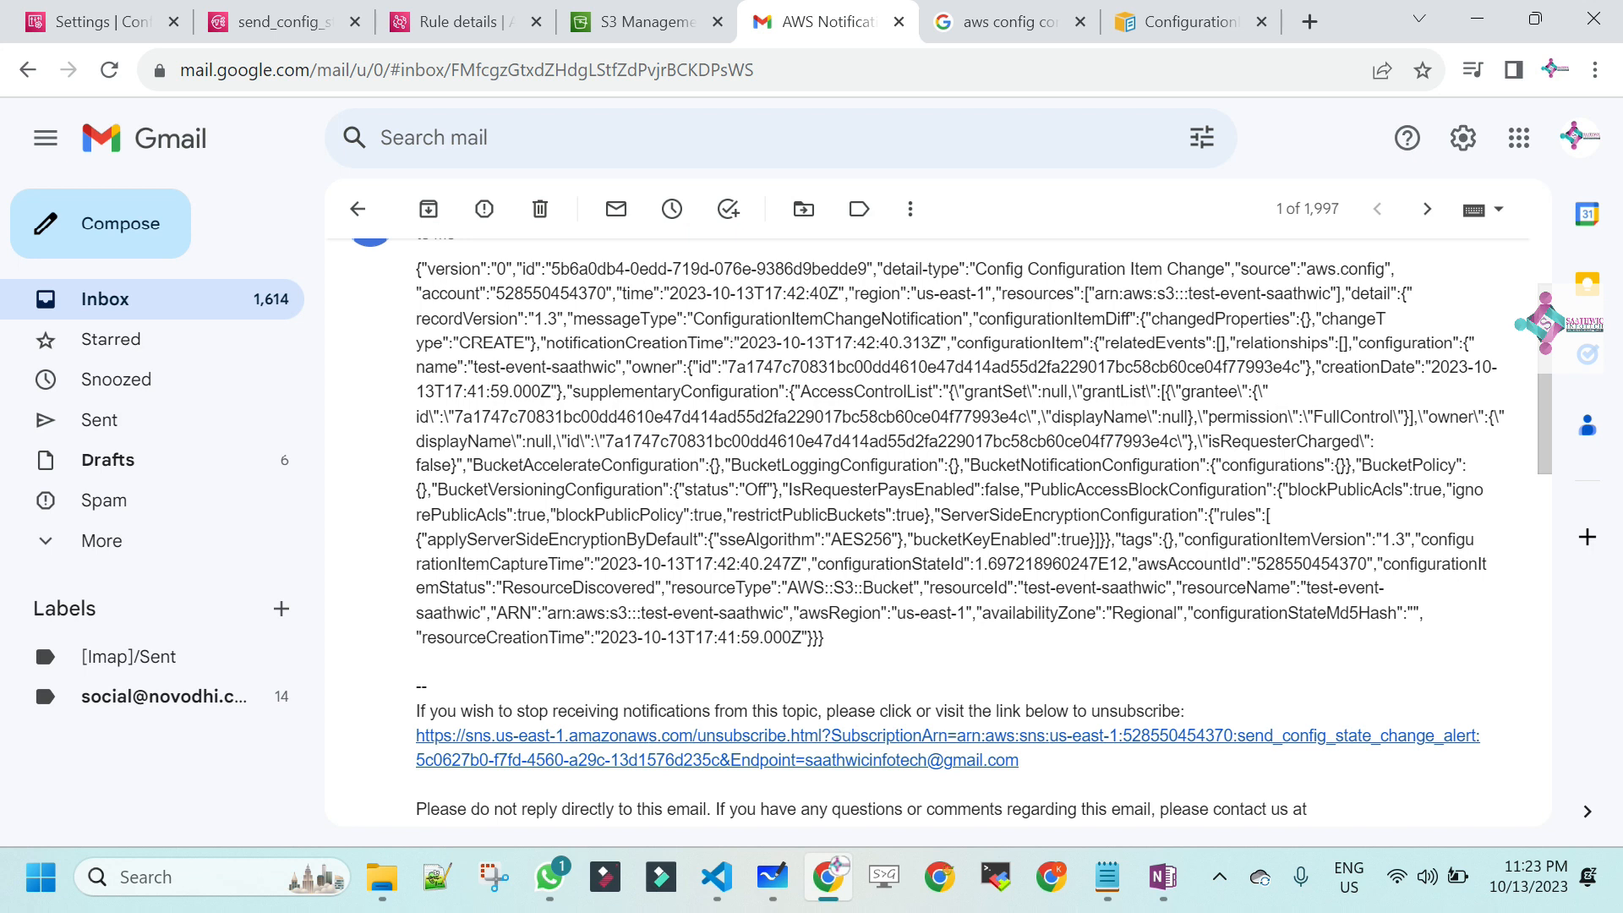
double_click(583, 367)
left_click_drag(1545, 330, 1530, 571)
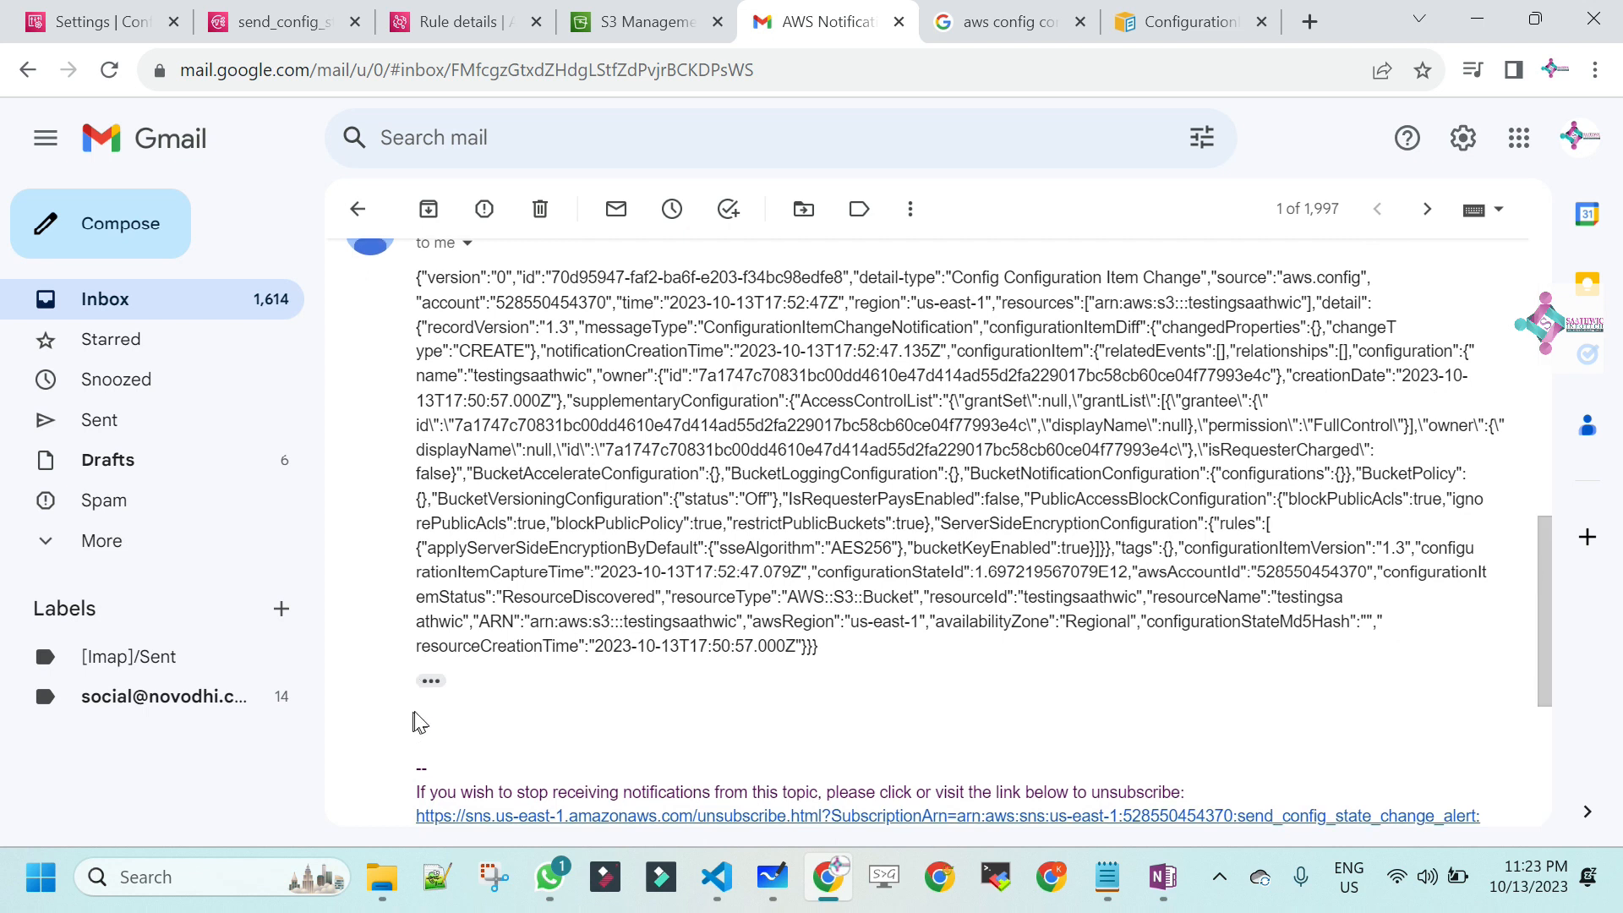
left_click(431, 683)
left_click(432, 683)
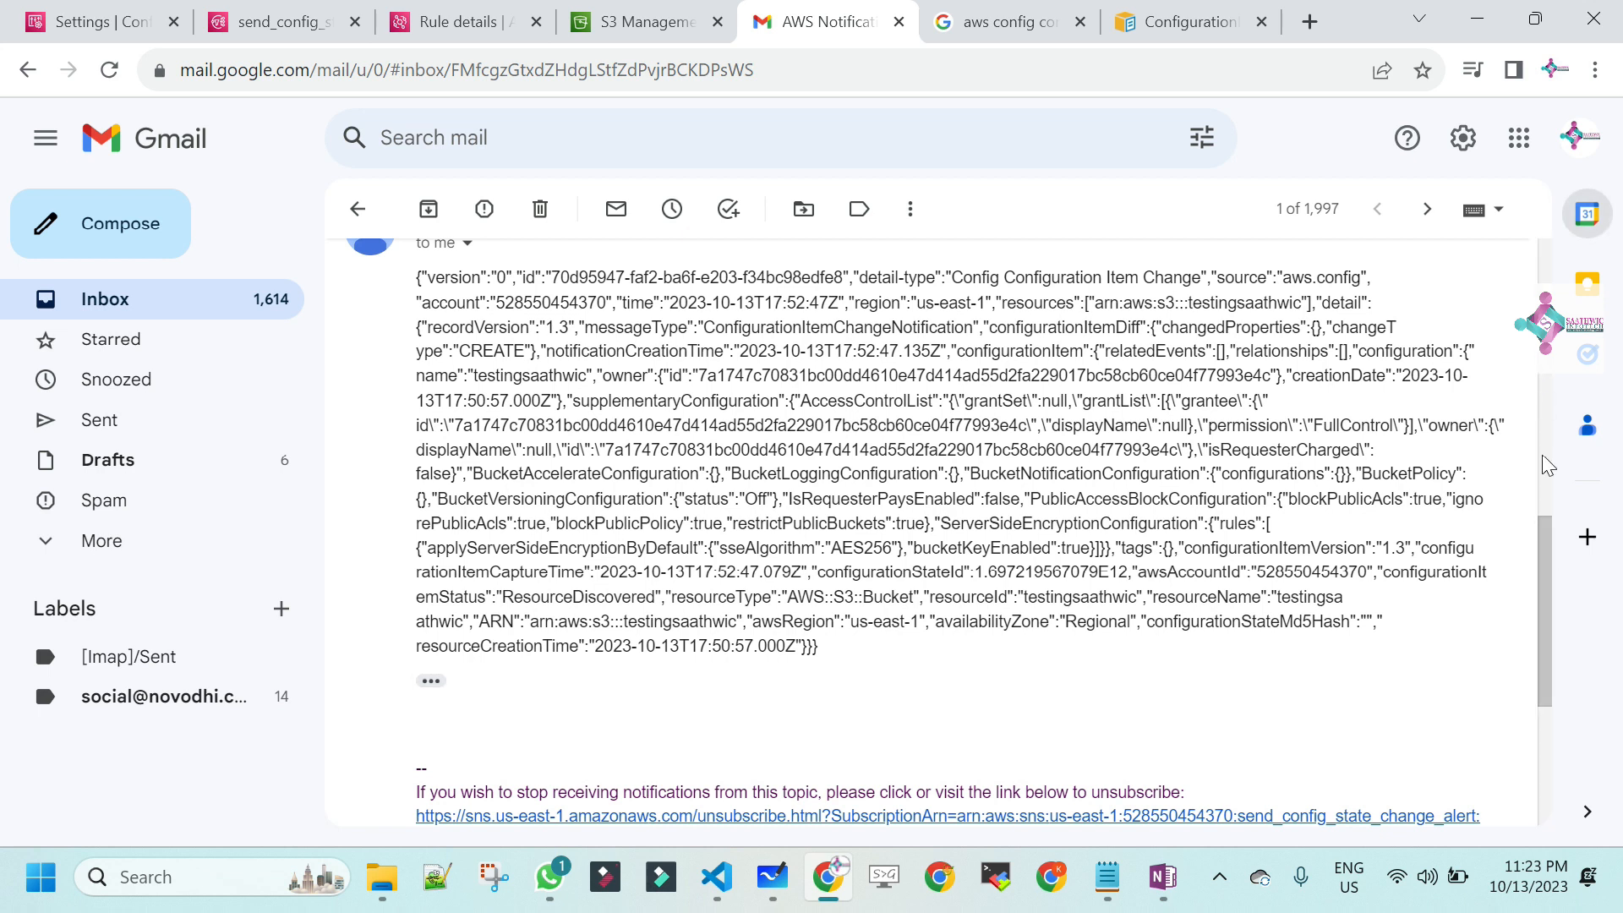
left_click_drag(1547, 580, 1568, 615)
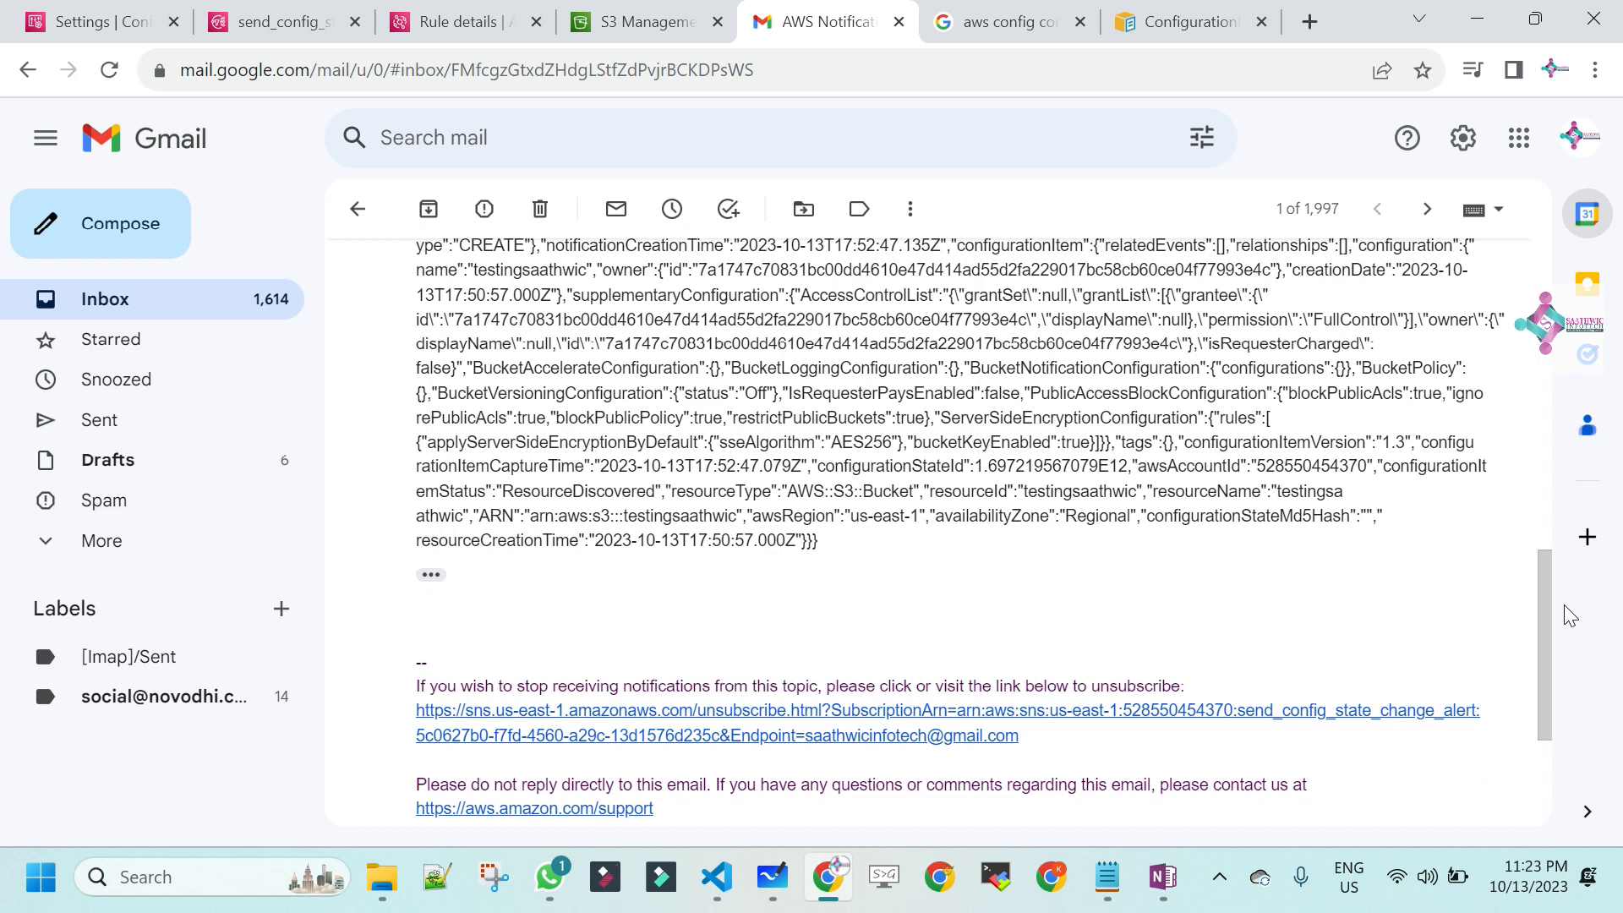
- Return to the Monitor-S3-Bucket-Creation rule details and view the input transformer of its SNS target
left_click(445, 25)
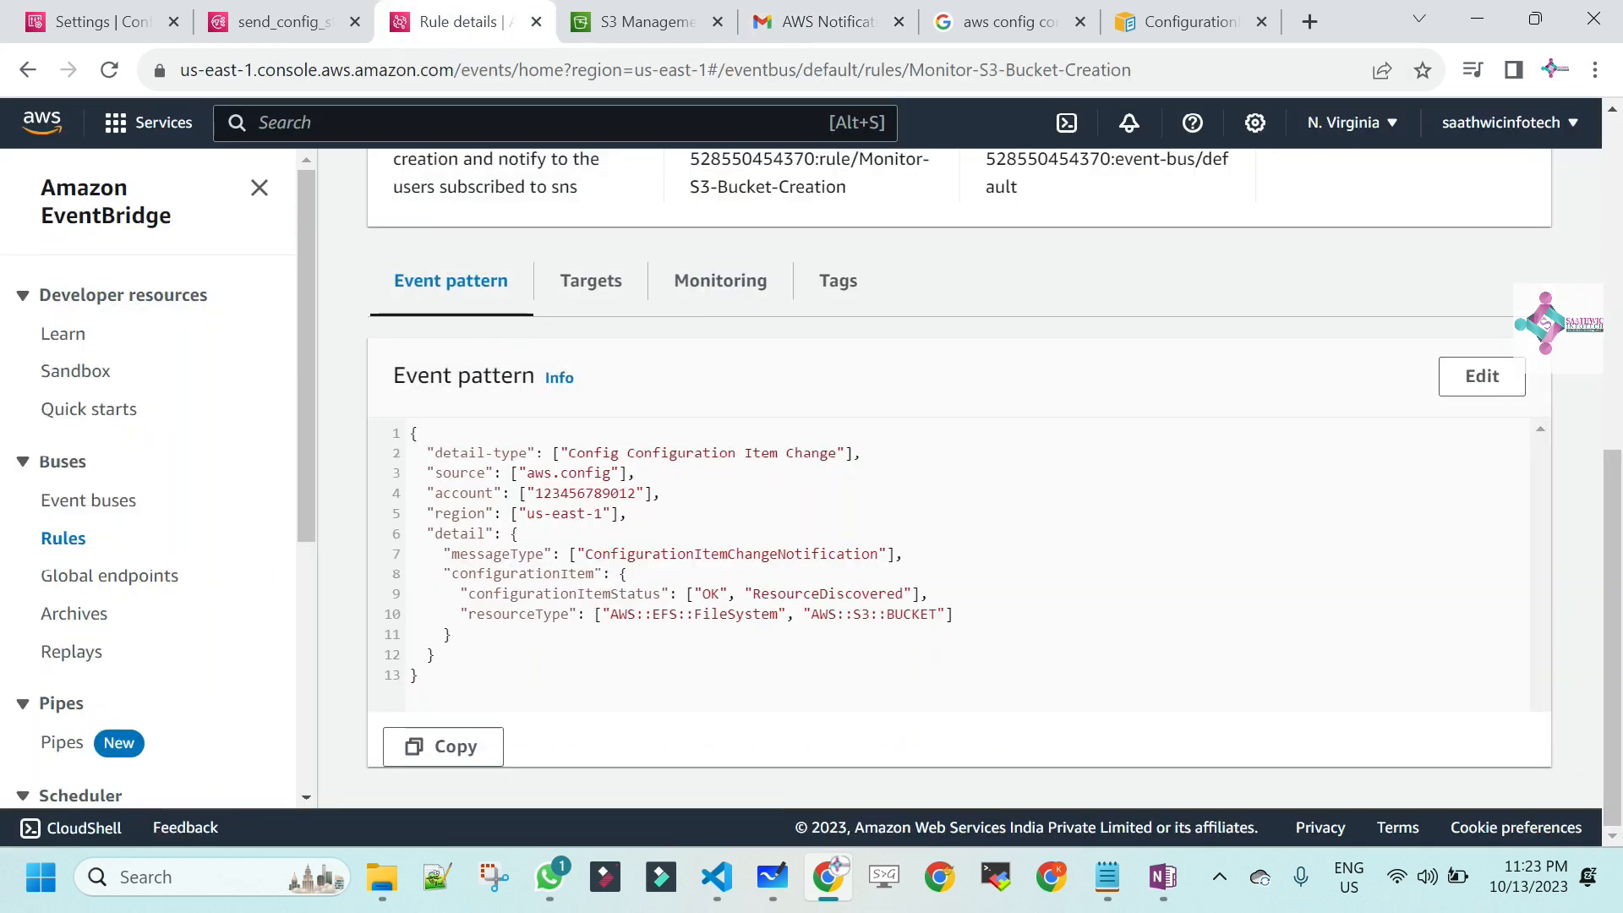
scroll(1617, 825, "up", 8)
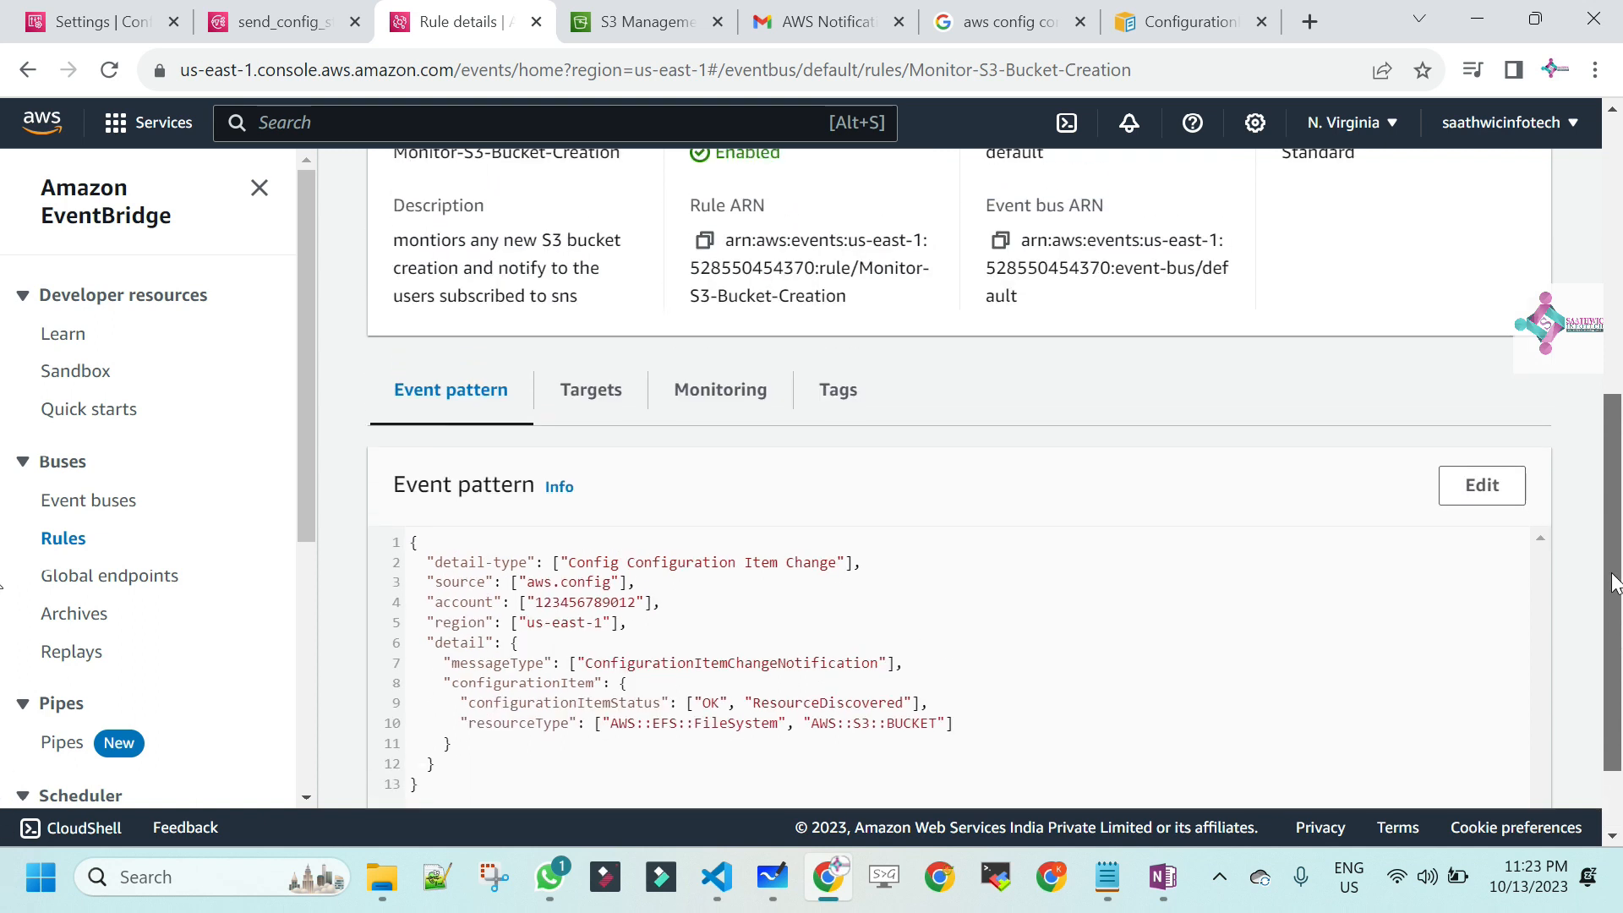
scroll(1583, 388, "up", 1)
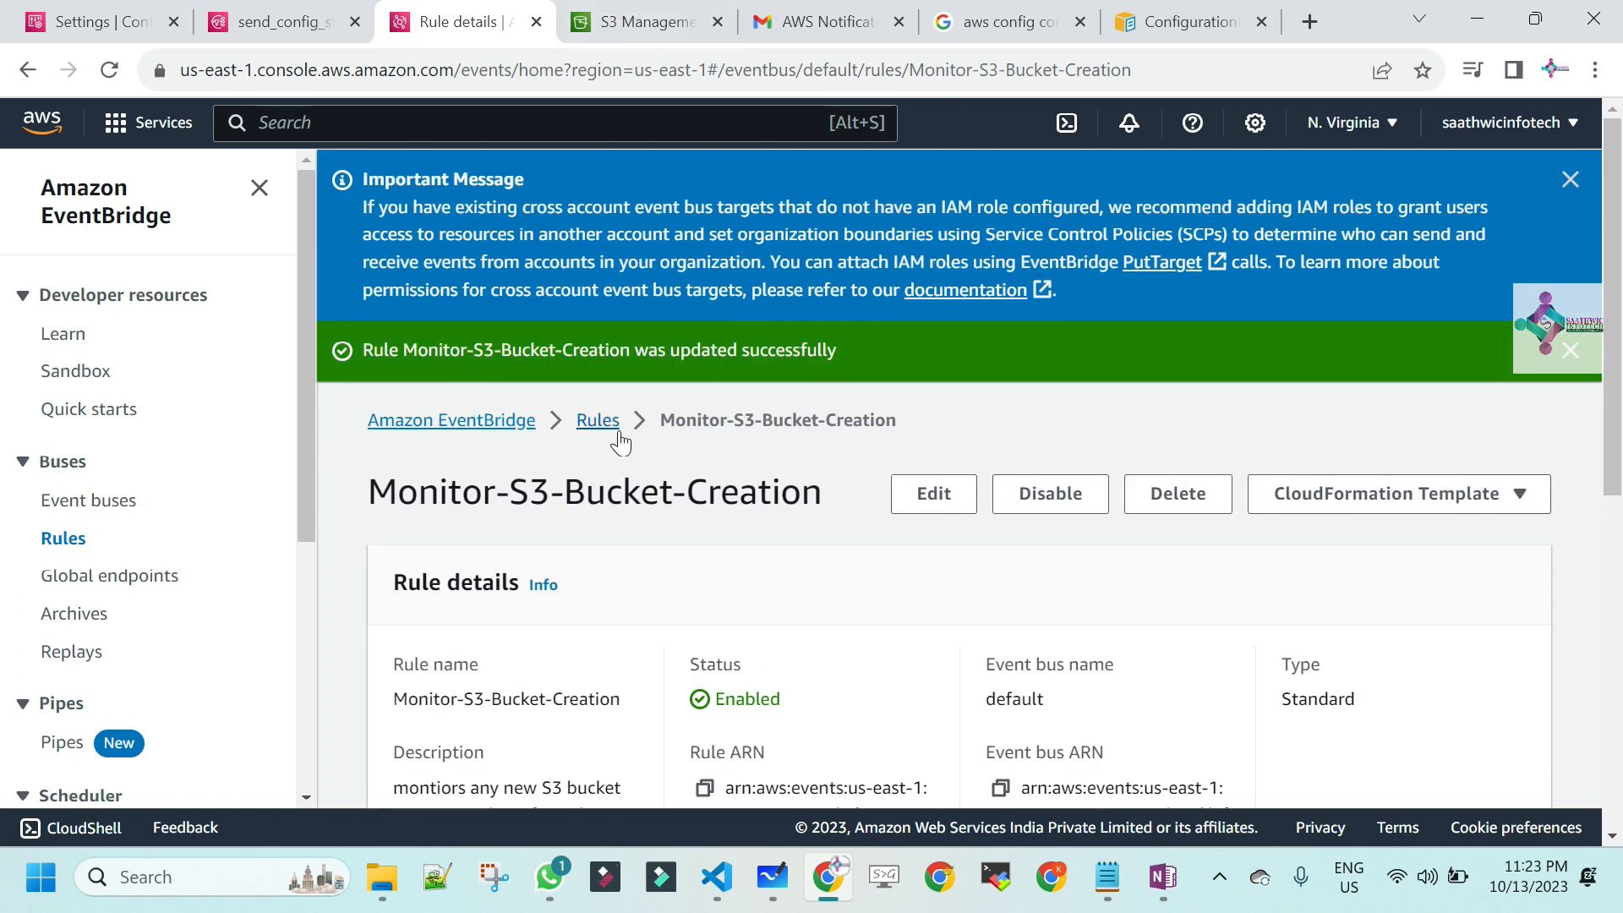
scroll(1619, 592, "down", 4)
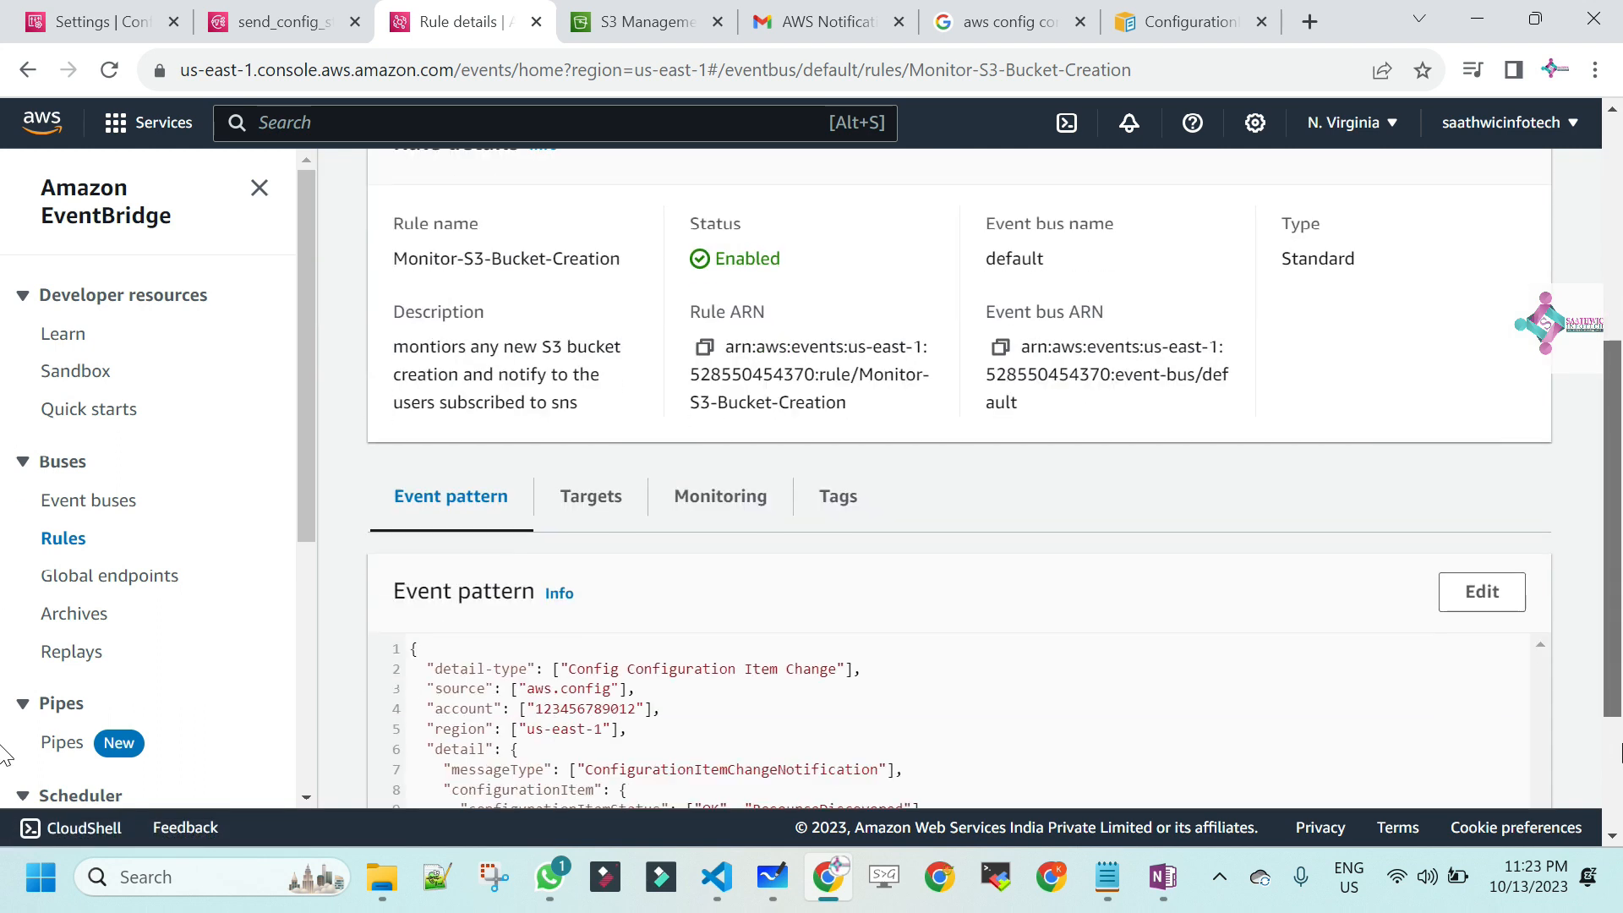
scroll(1619, 752, "down", 2)
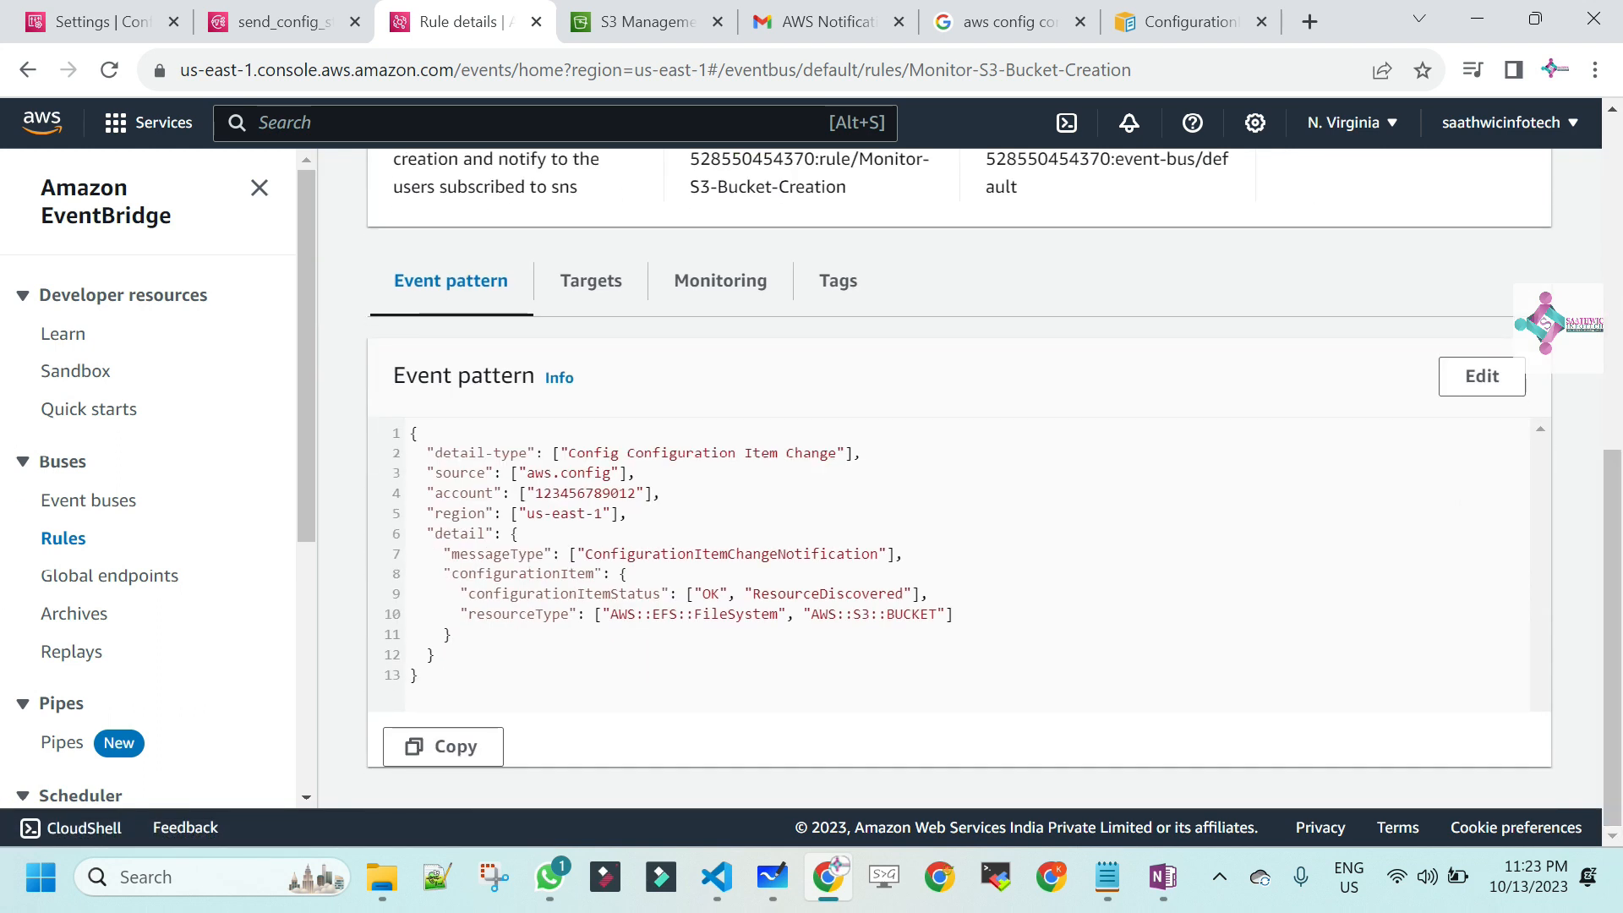
left_click(591, 280)
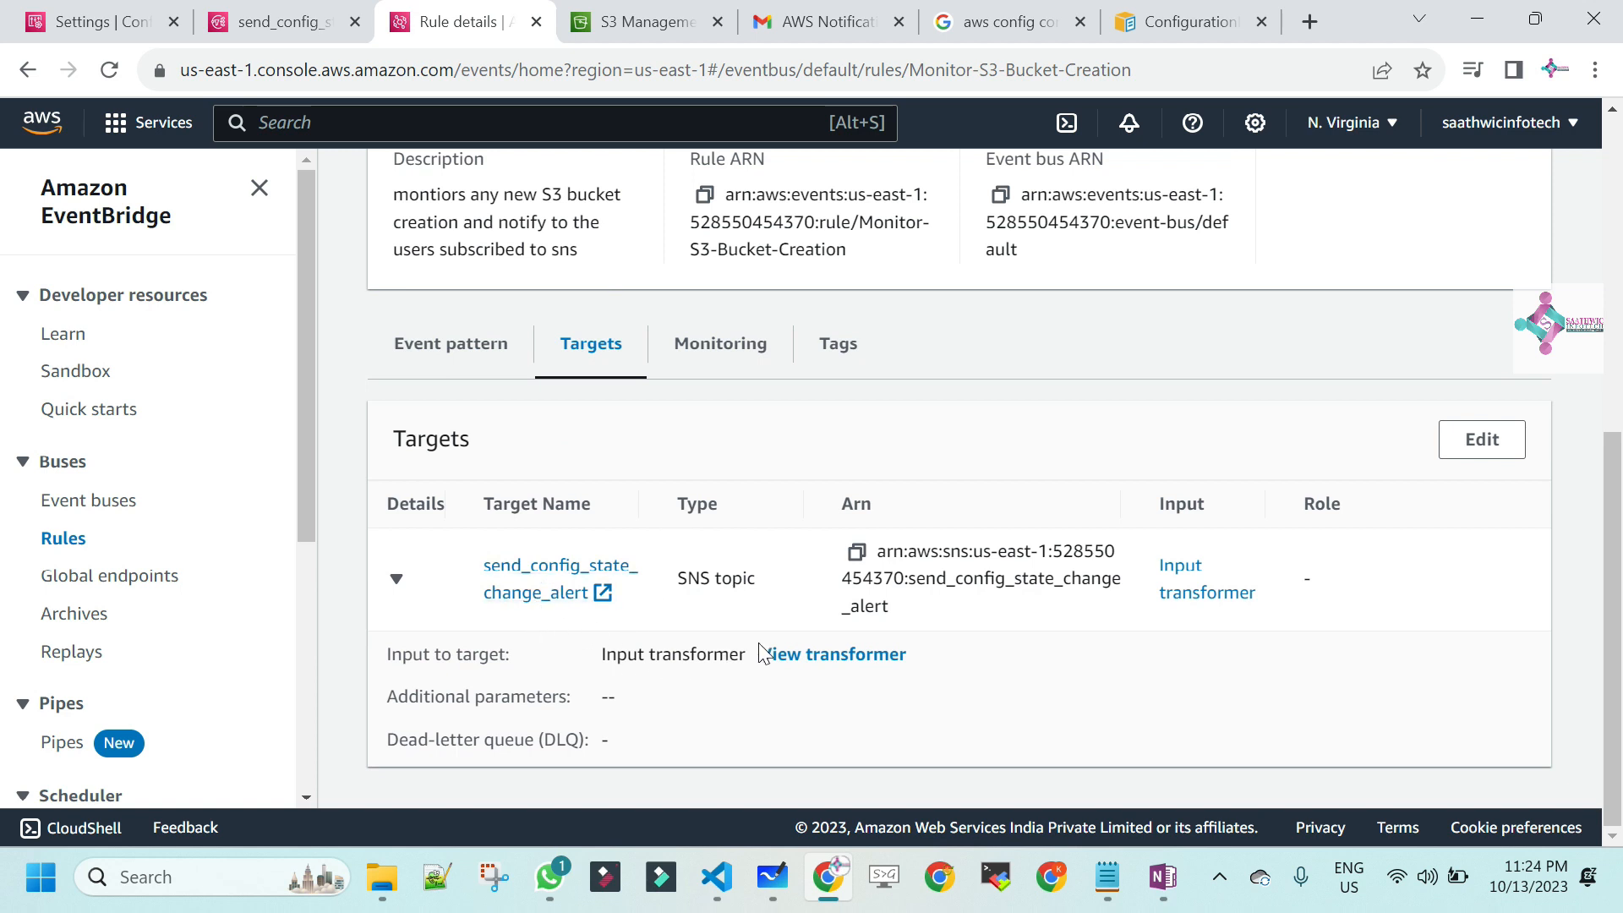
left_click(814, 657)
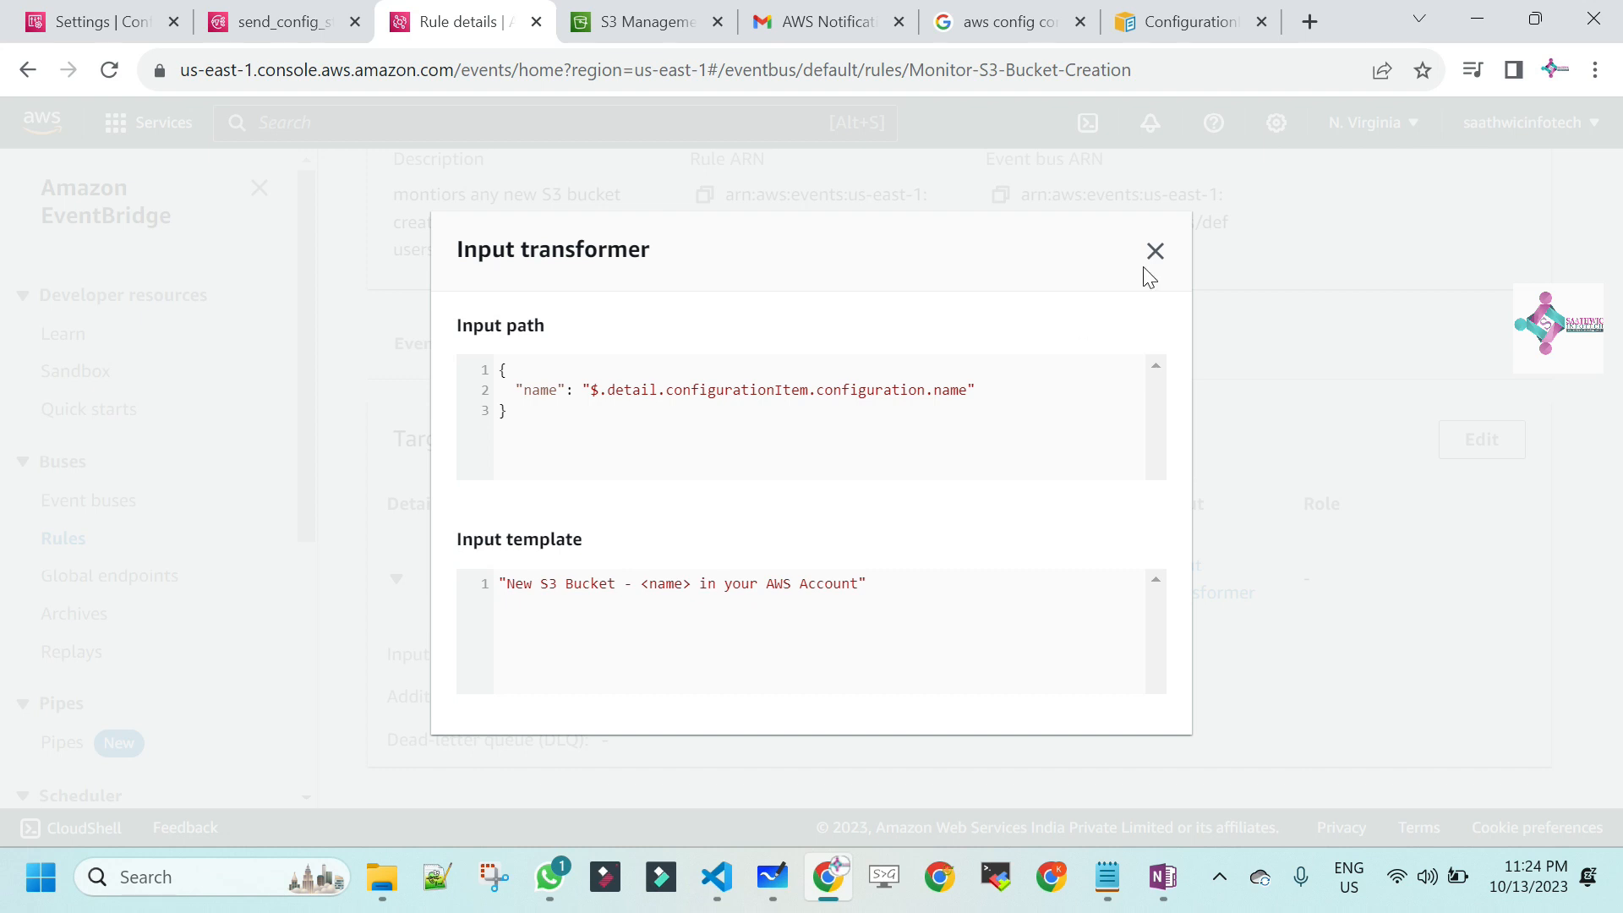
left_click(1169, 257)
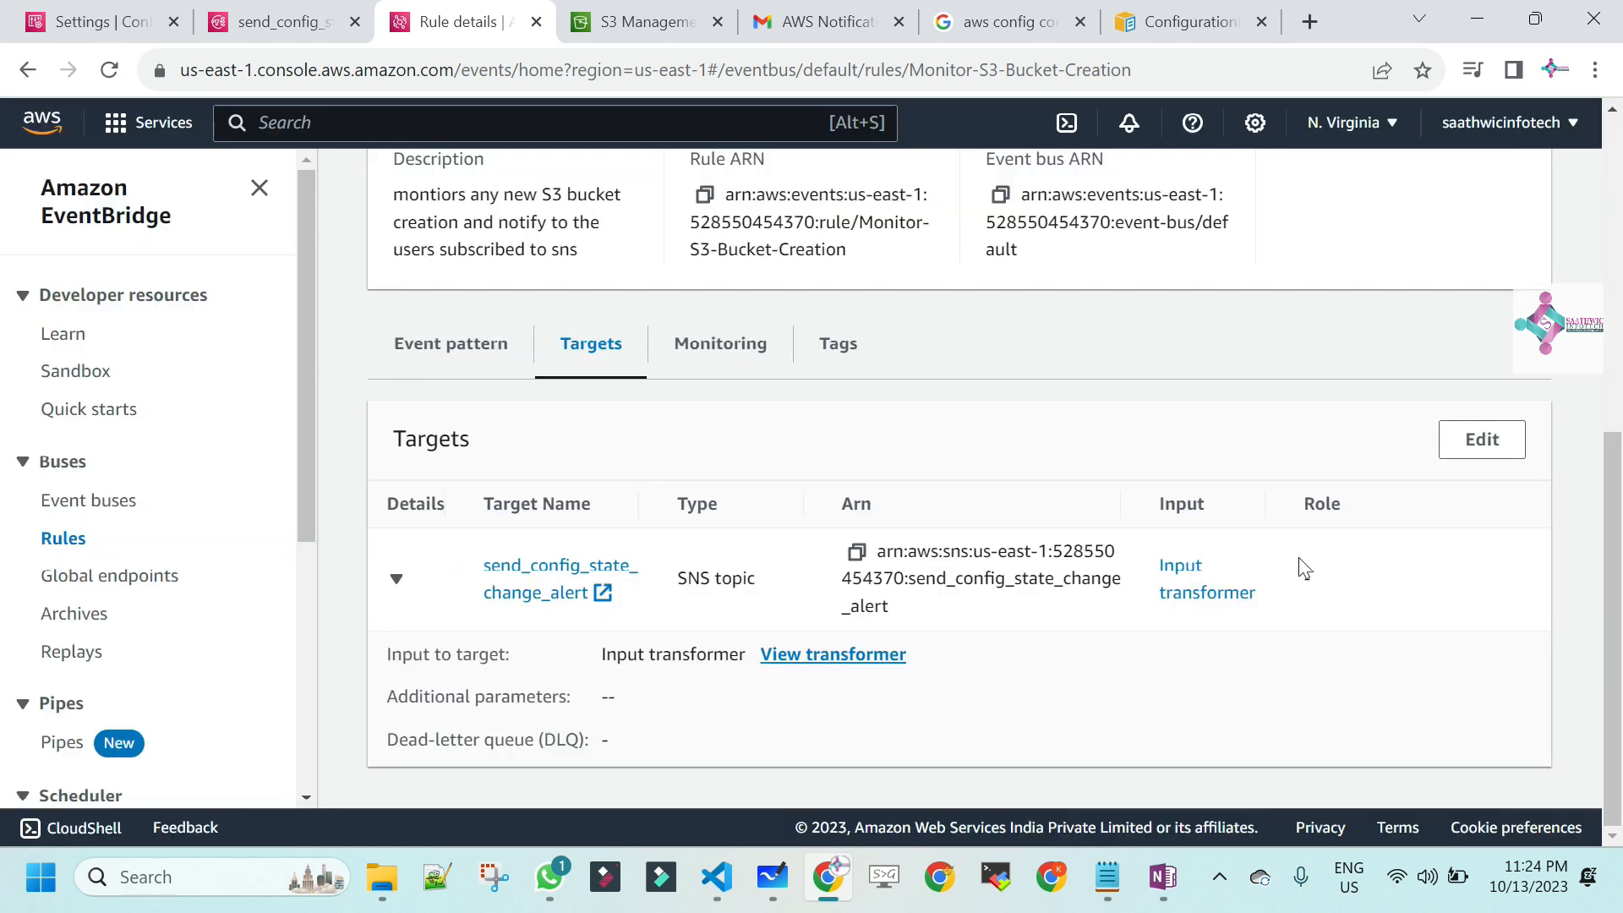
- Edit the rule's targets and open the input transformer configuration of Target 1
left_click(1493, 446)
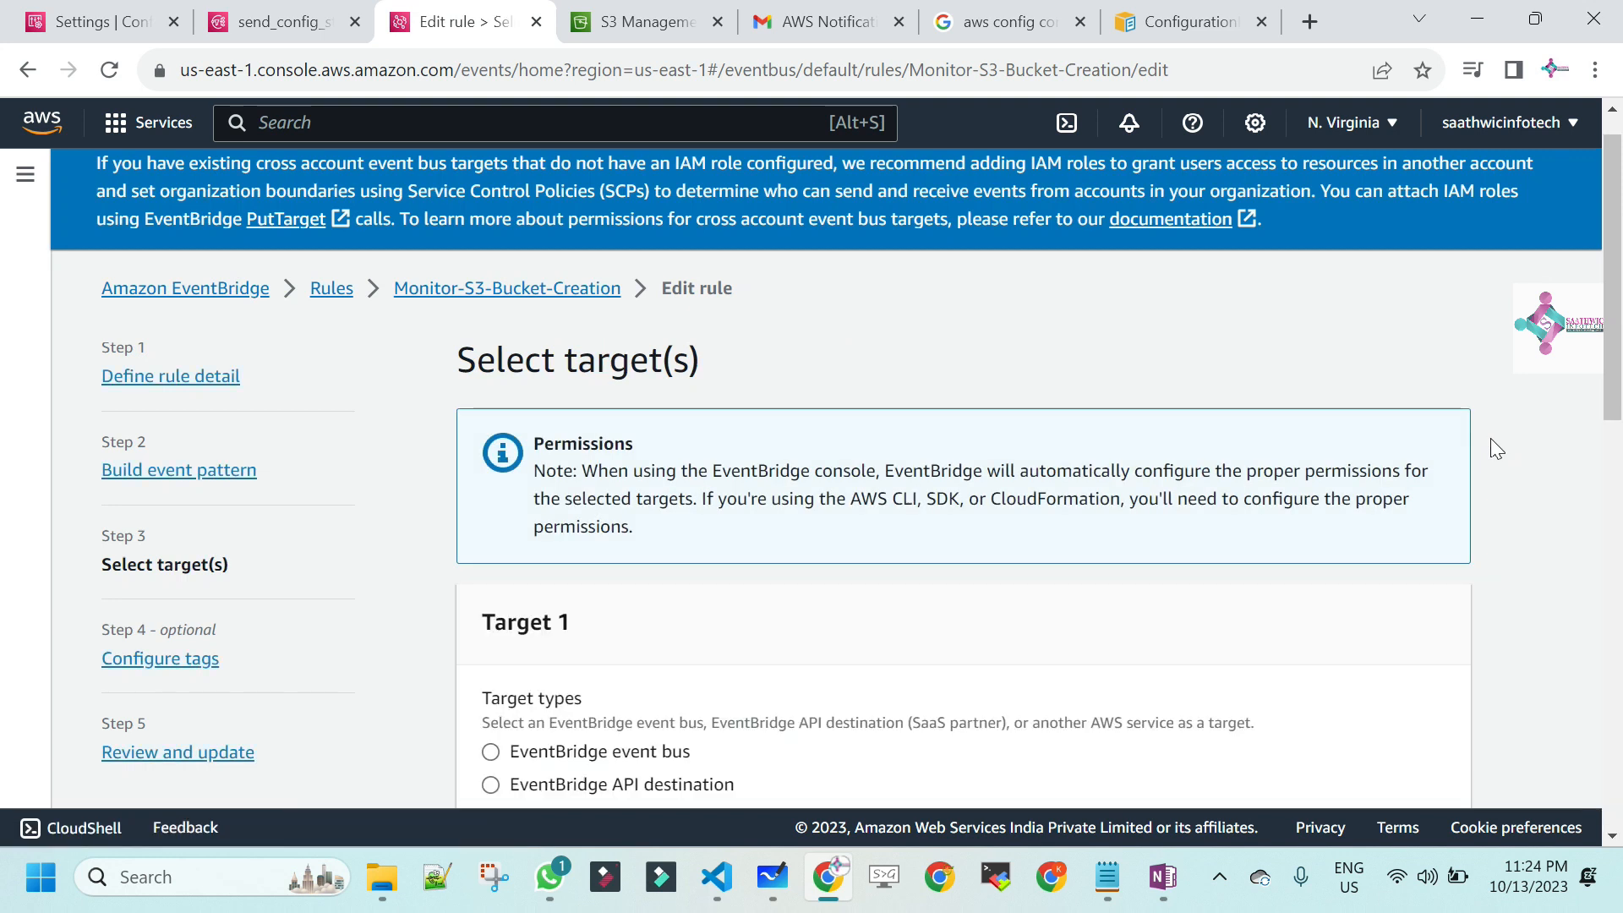
scroll(5, 264, "down", 15)
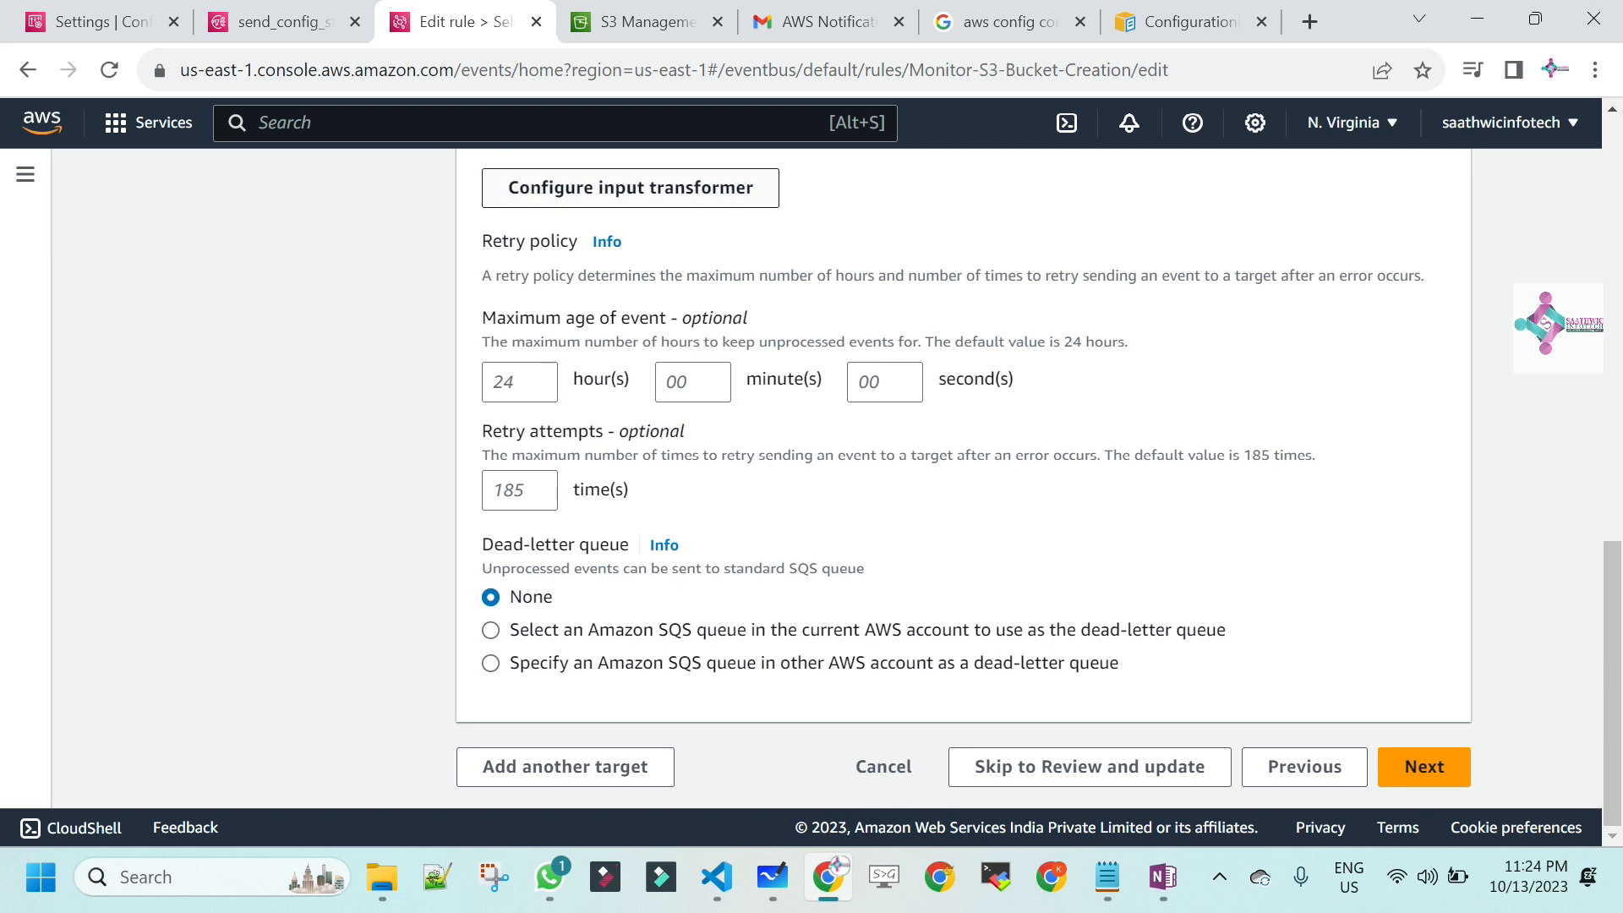
left_click(630, 187)
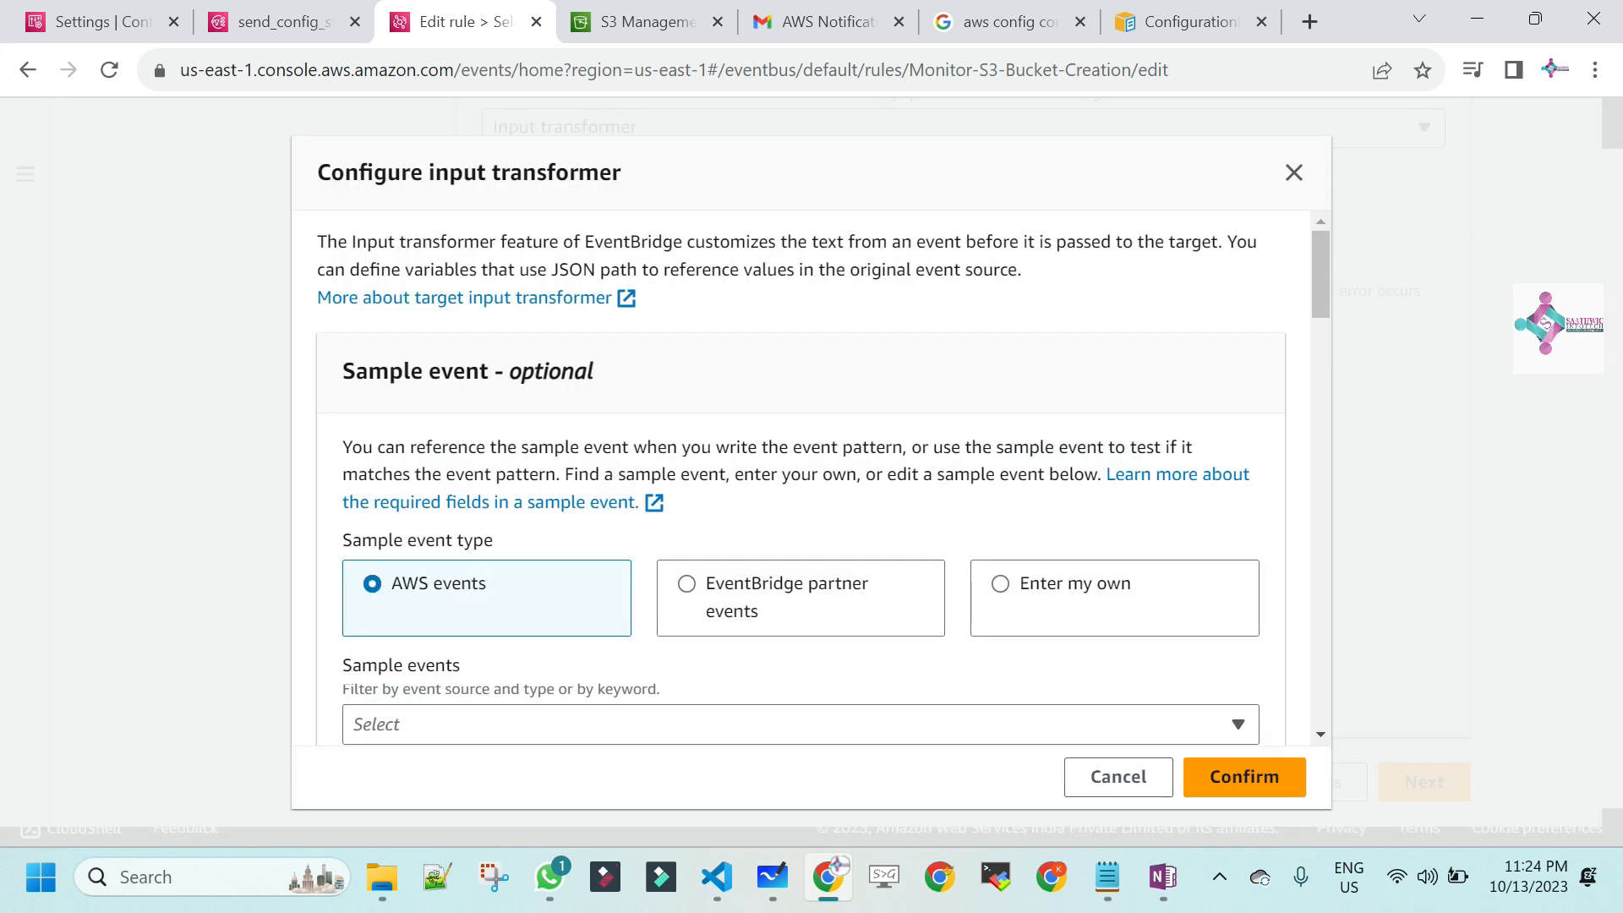
- Search the AWS sample events for "config" and choose Config Configuration Item Change as the sample event
left_click_drag(1326, 257, 1373, 292)
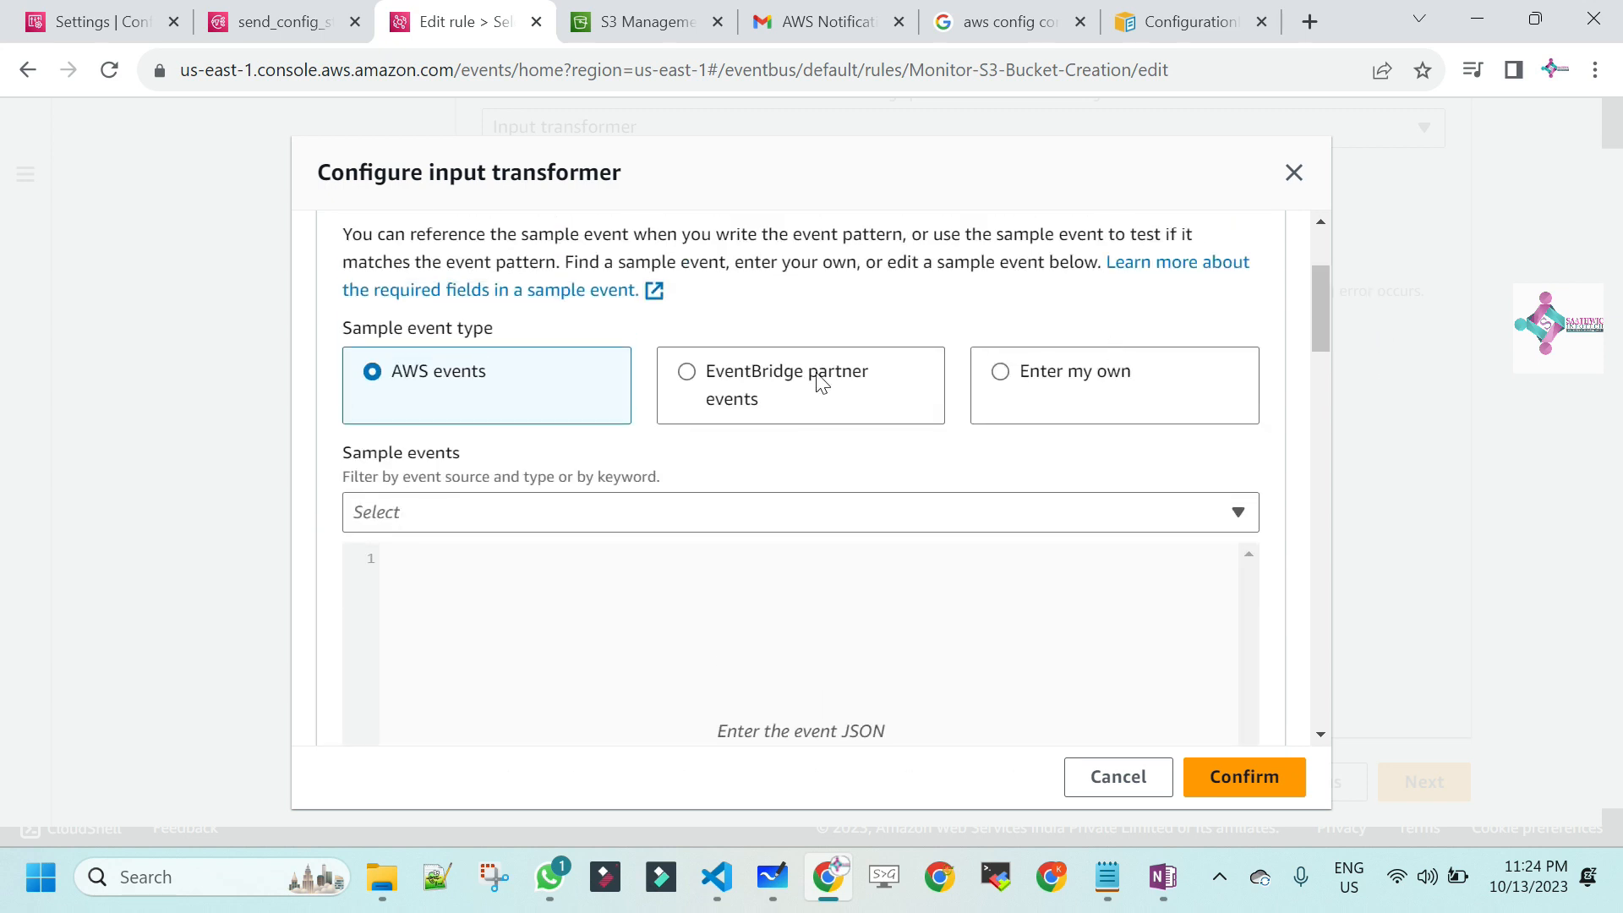
left_click(567, 528)
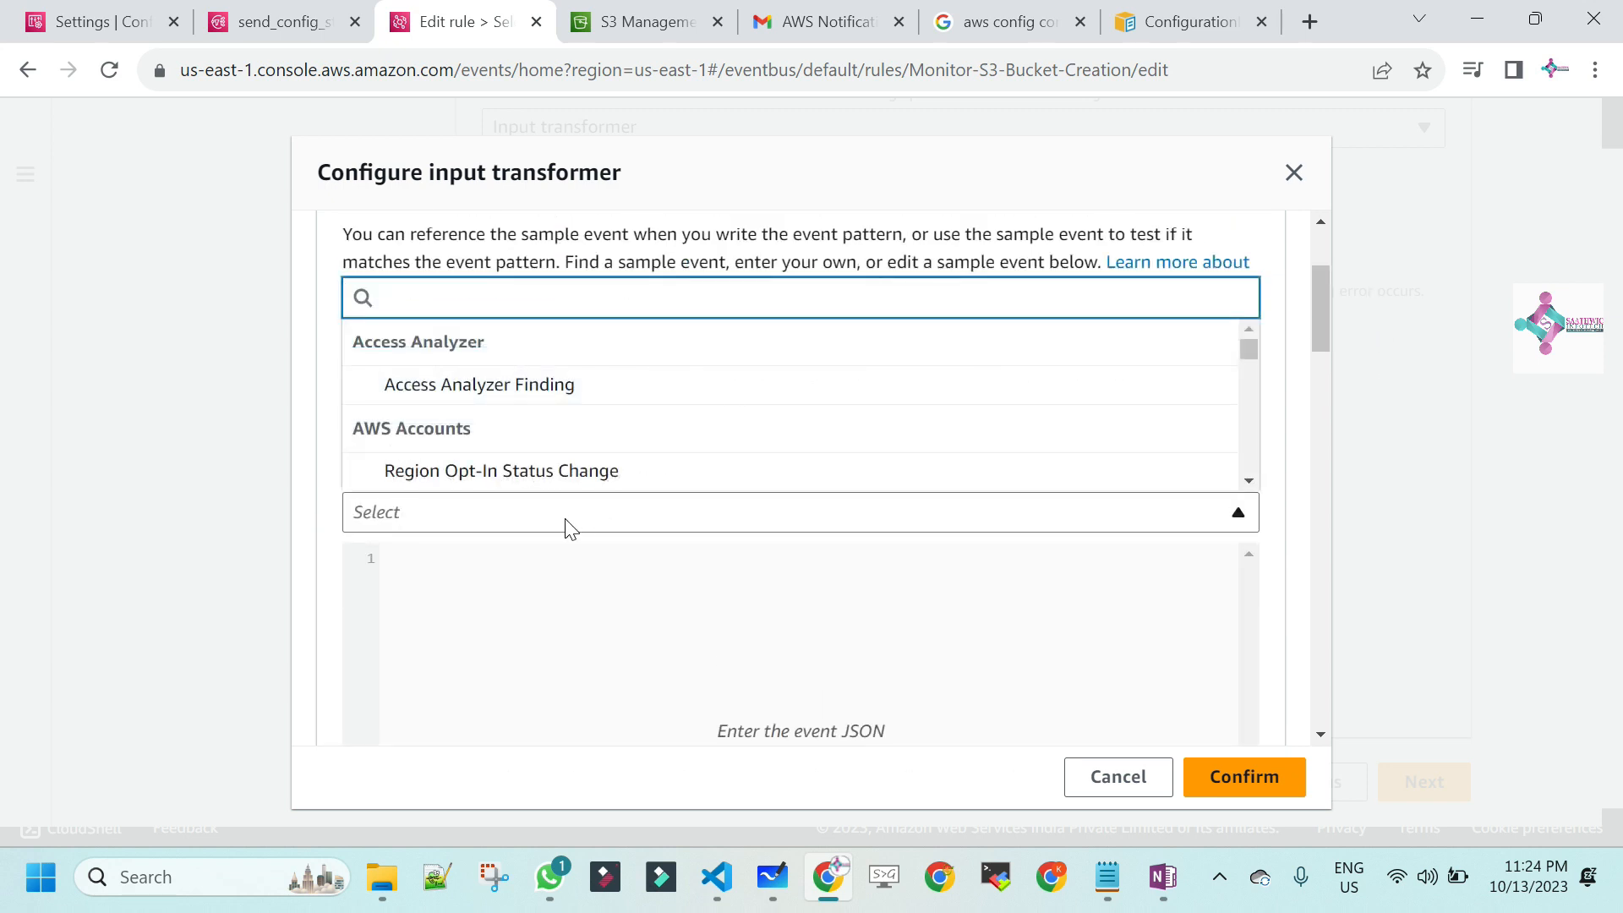
type("config")
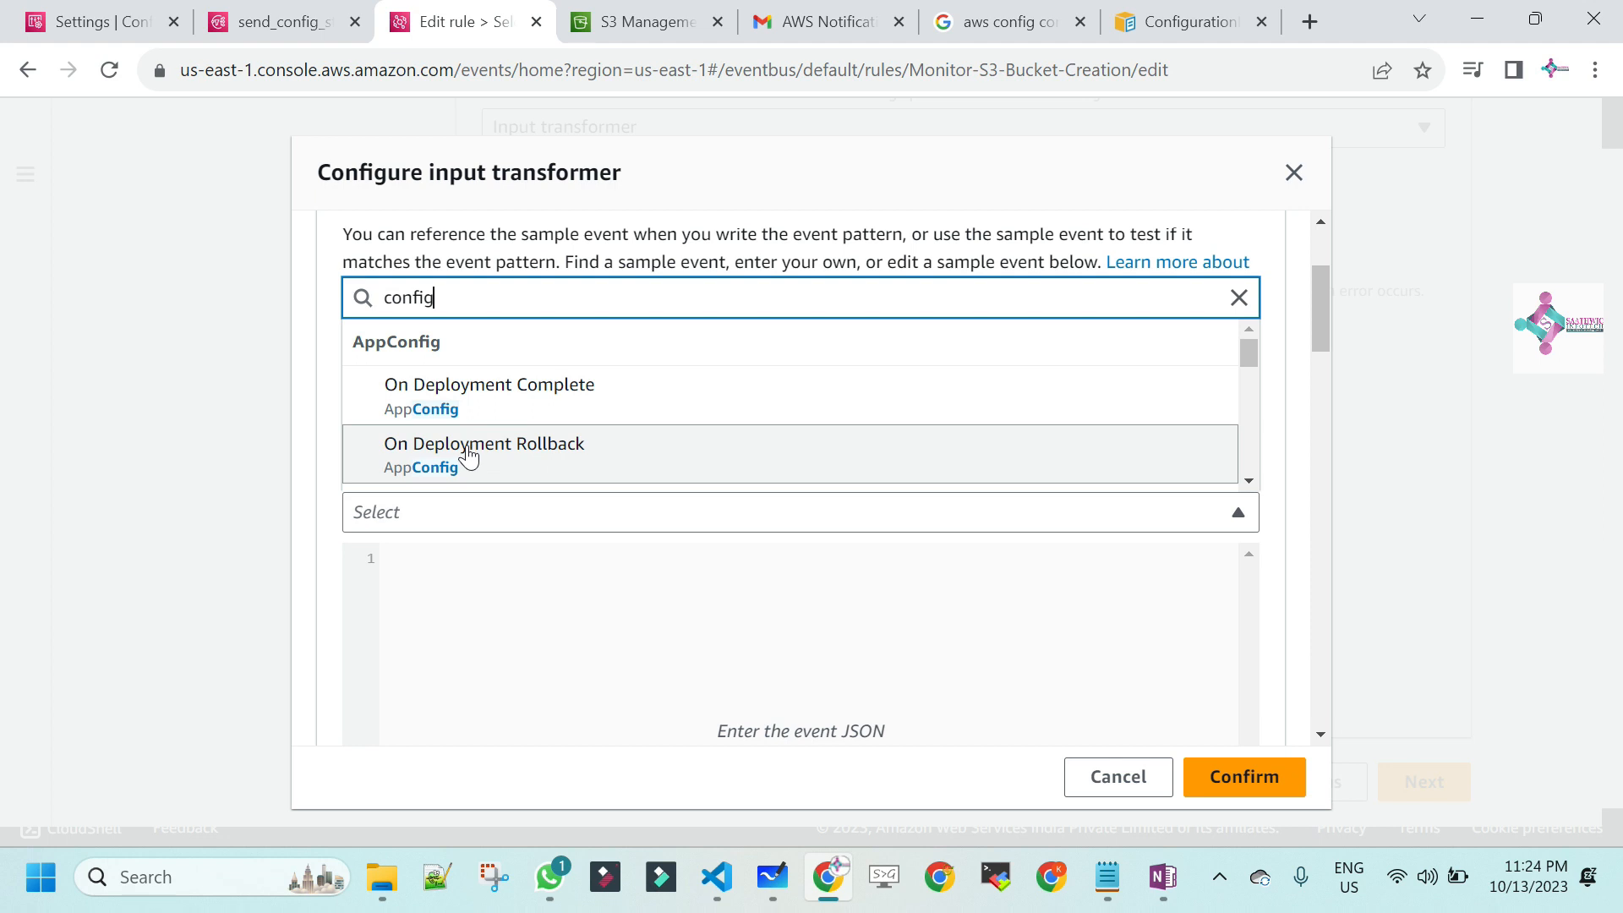
left_click(1257, 486)
left_click(1257, 487)
left_click(1257, 486)
left_click(1257, 486)
left_click(1257, 486)
left_click(1257, 486)
left_click(1257, 486)
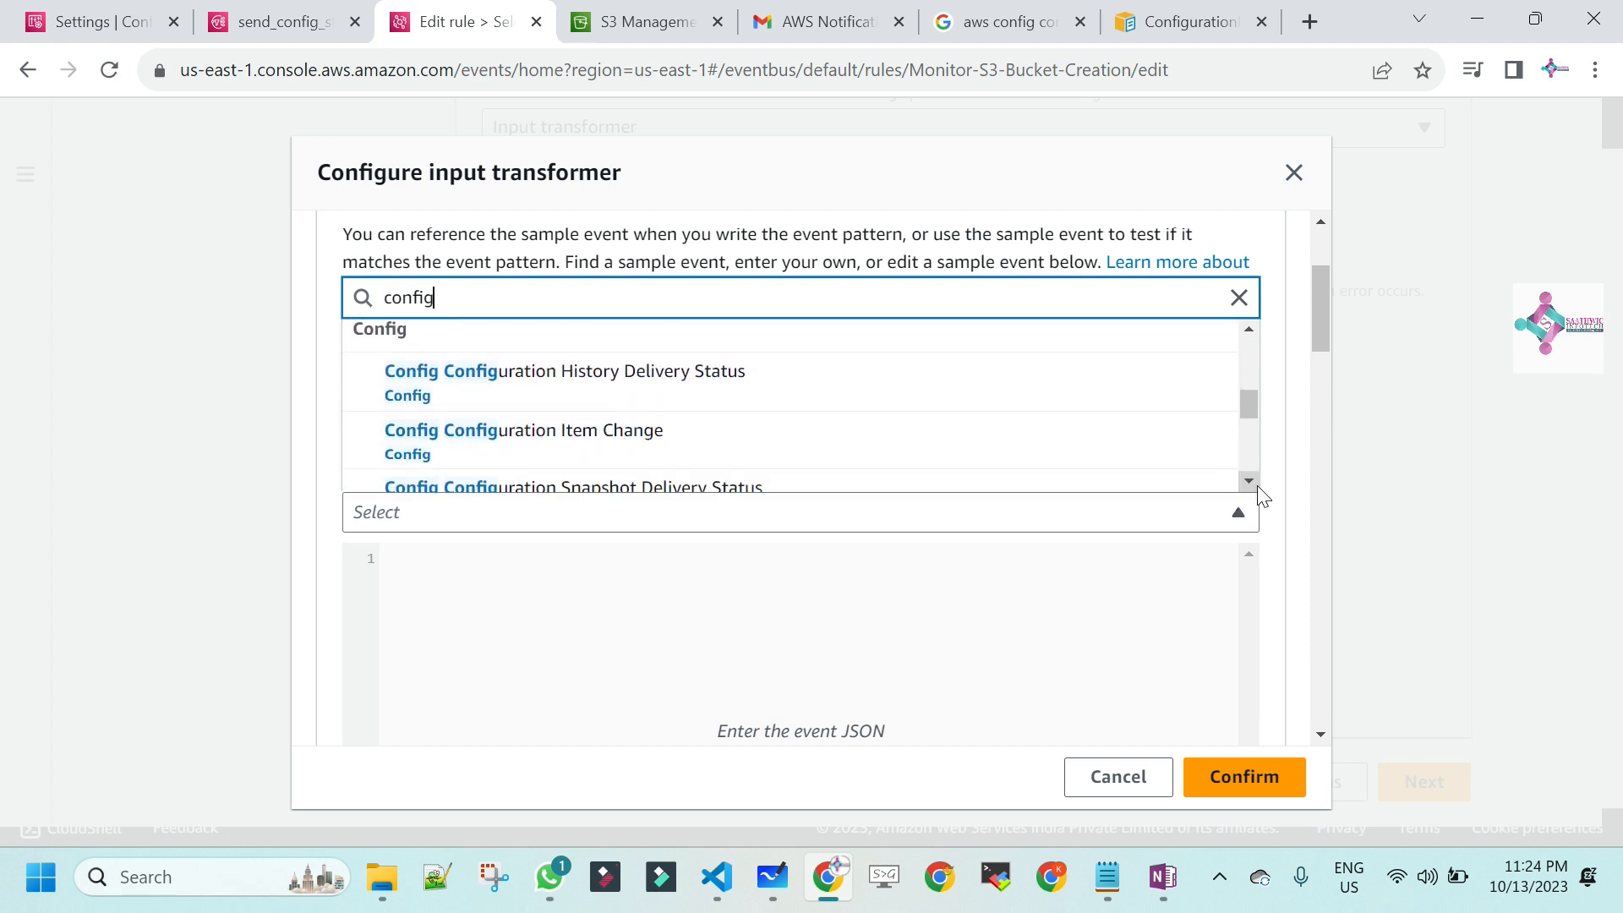
left_click(559, 414)
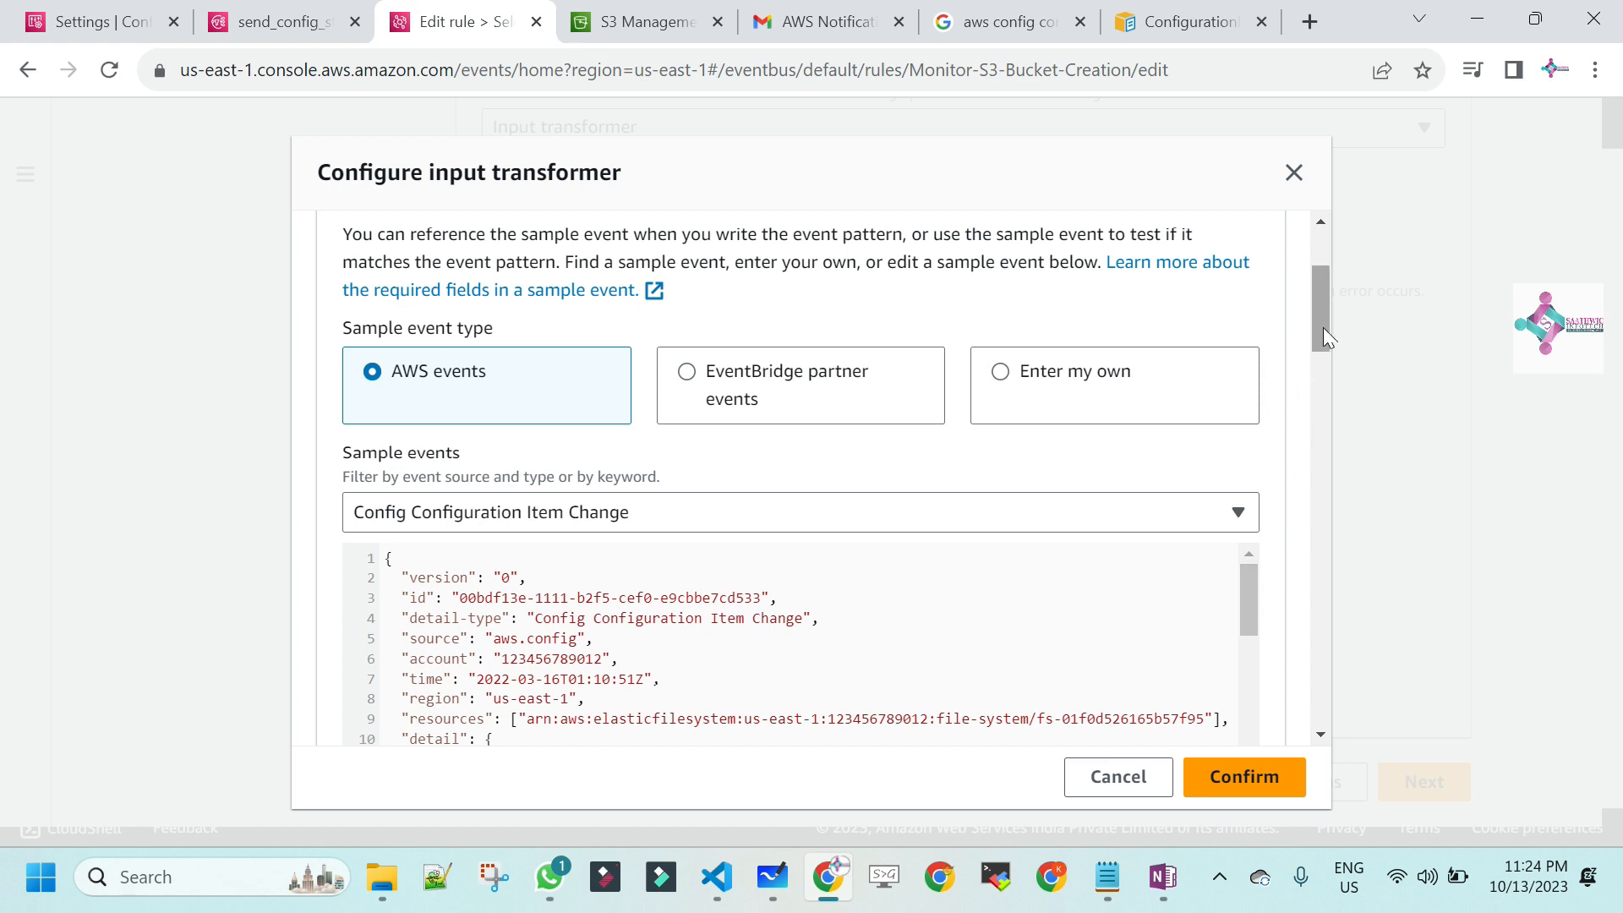
- Examine the account field in the sample event, then reopen the input transformer configuration at its input path
left_click_drag(1324, 328, 1324, 367)
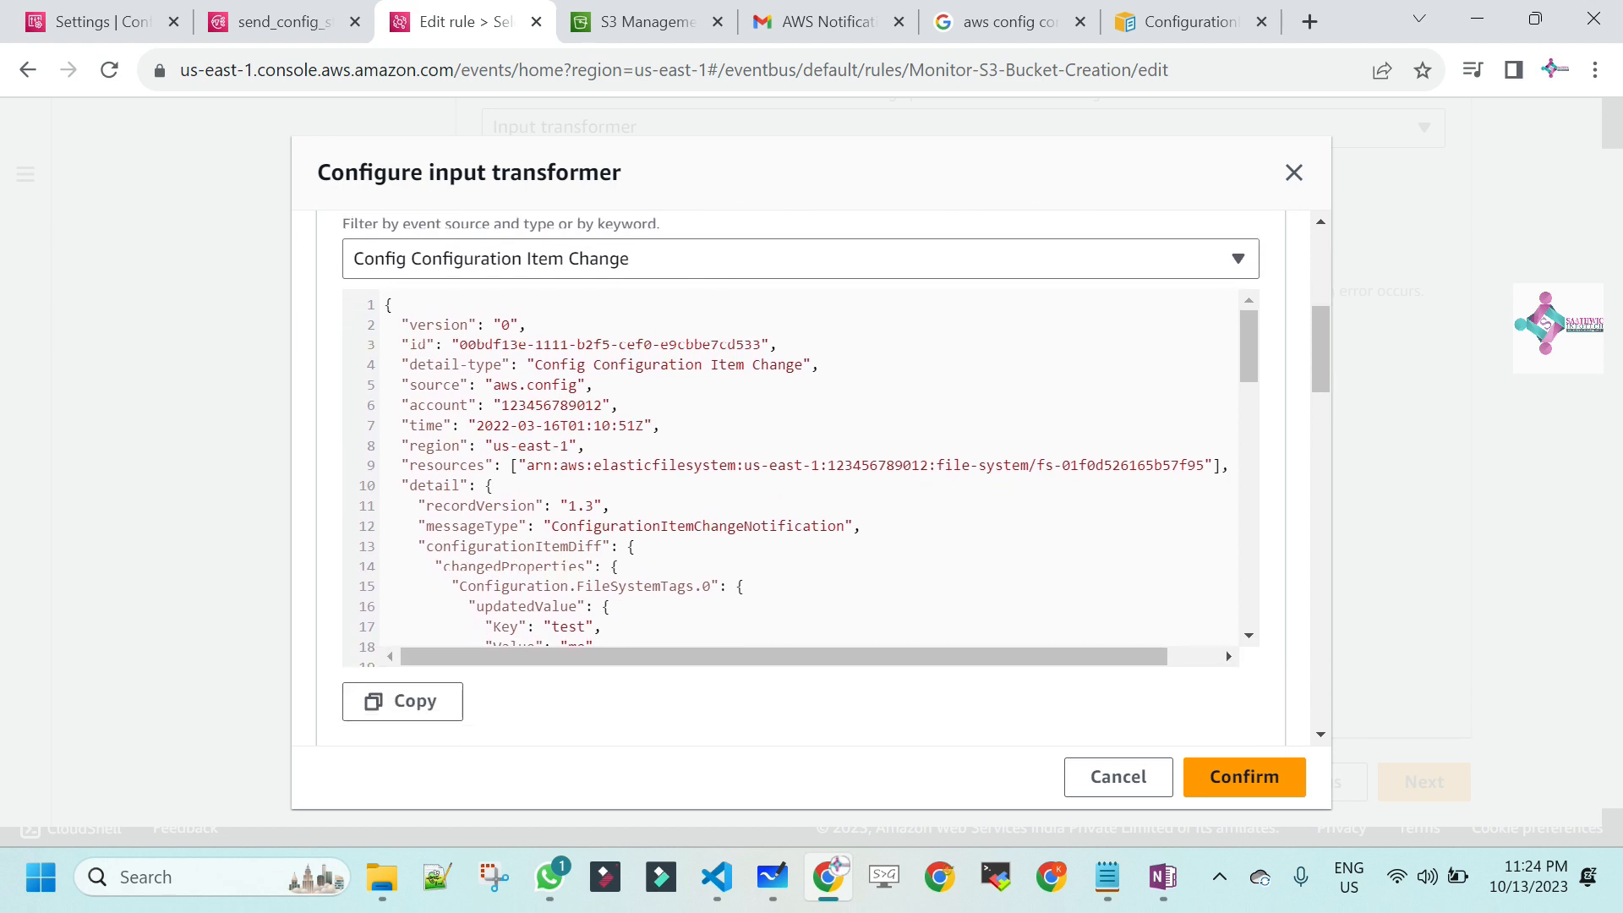
double_click(427, 405)
left_click_drag(1331, 342, 1344, 411)
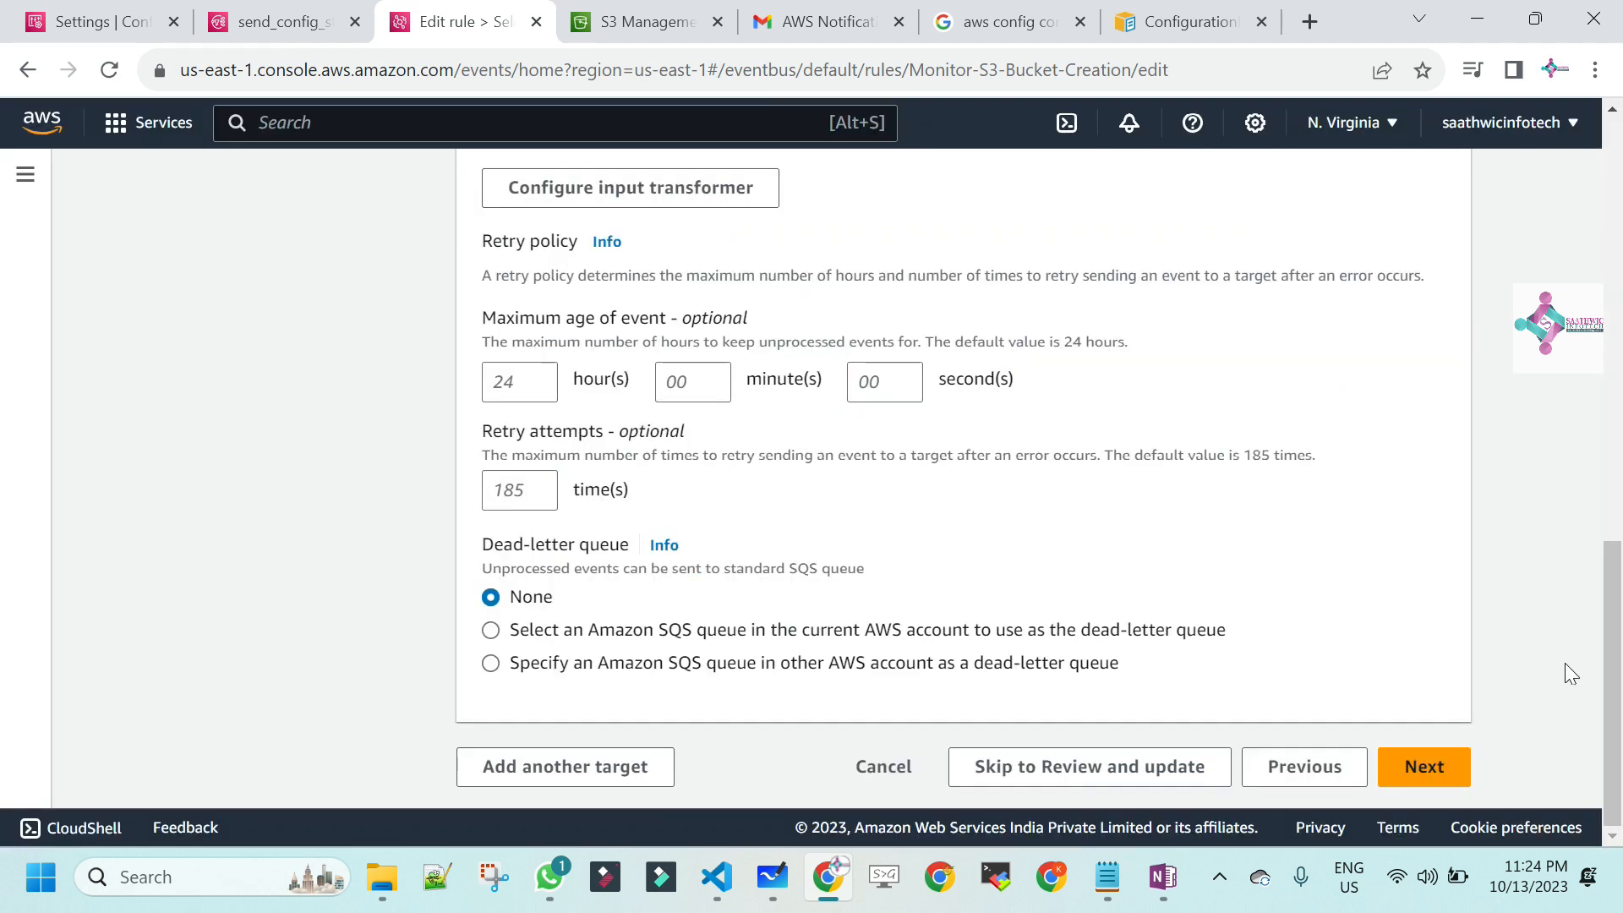
left_click(599, 203)
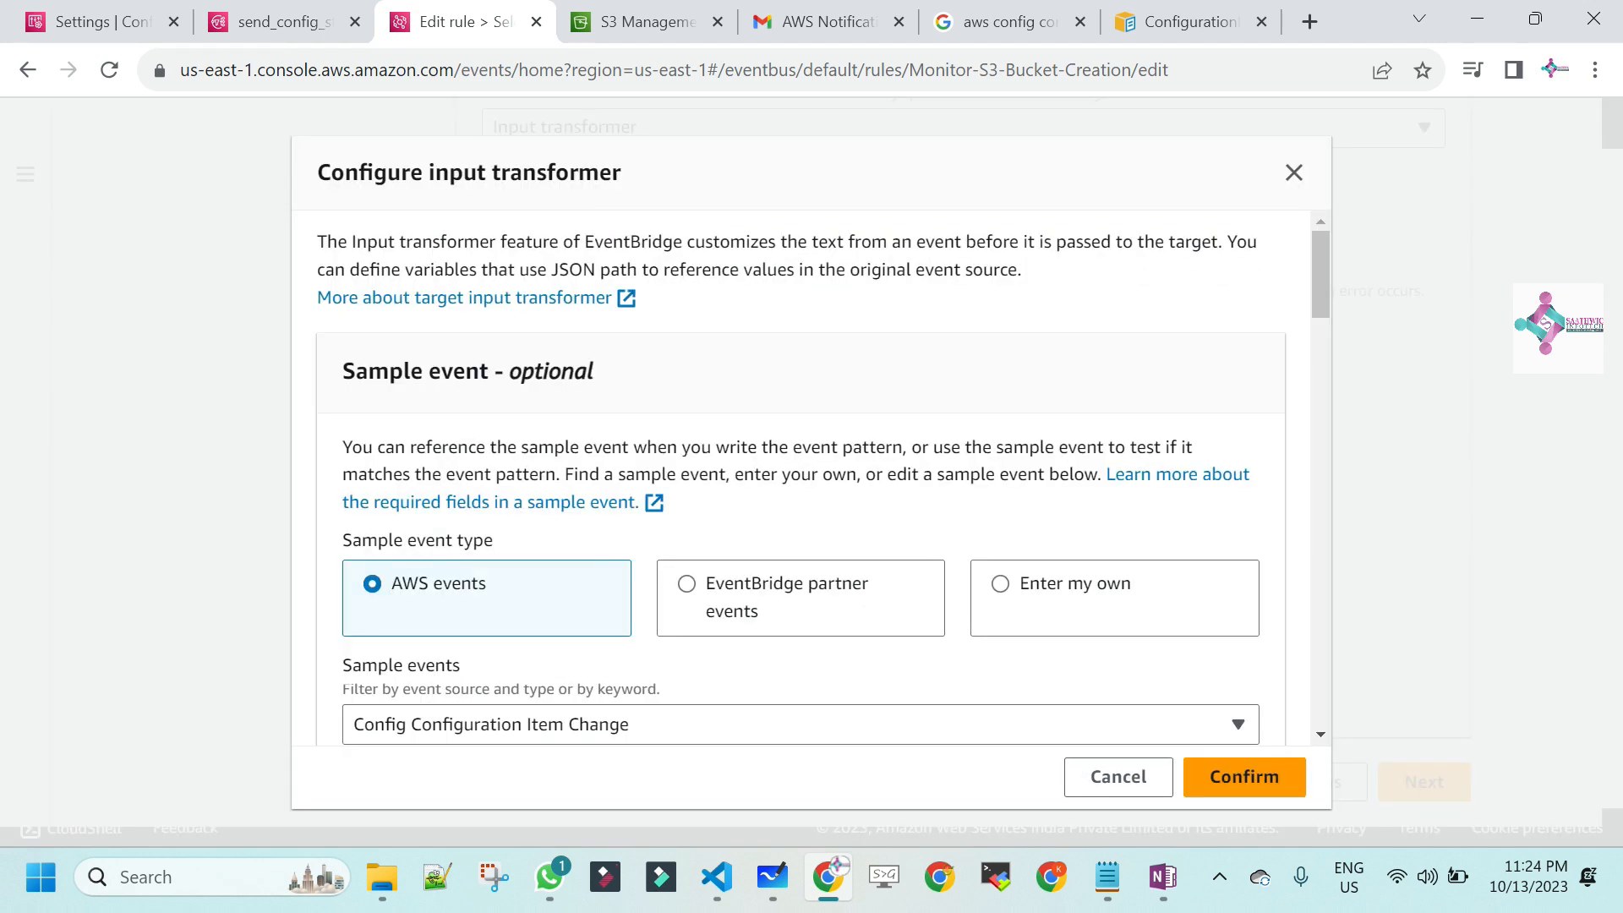
left_click_drag(1317, 268, 1327, 486)
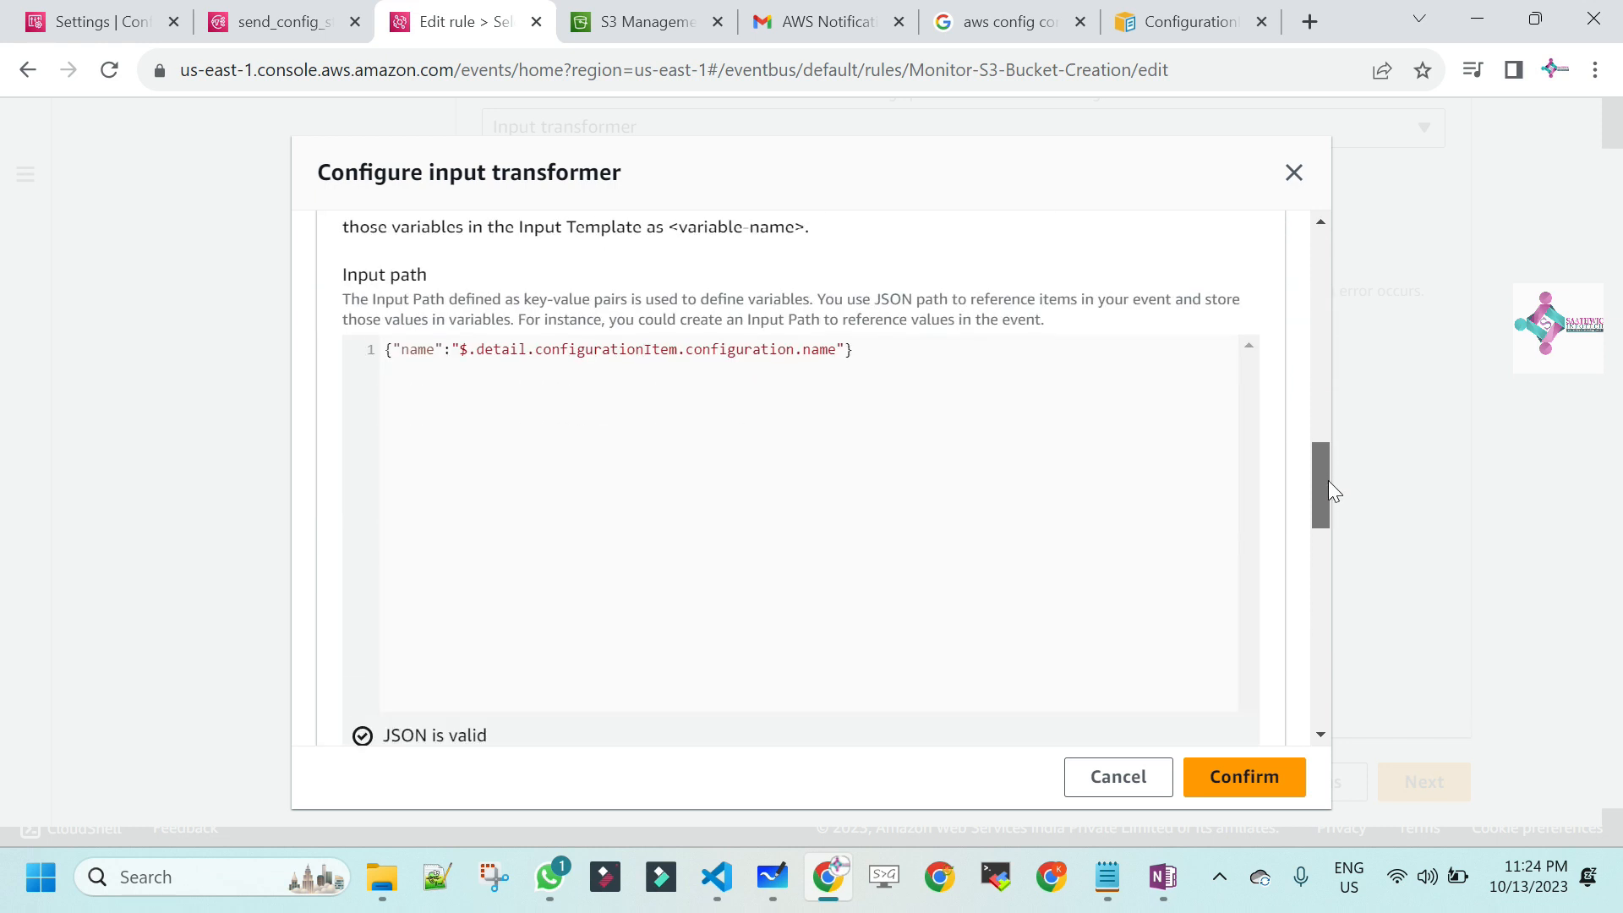
- Set the input path of the name variable to $.account and generate the transformed output
mouse_move(854, 350)
left_mouse_down()
mouse_move(386, 350)
mouse_move(836, 350)
left_mouse_up()
left_click(493, 350)
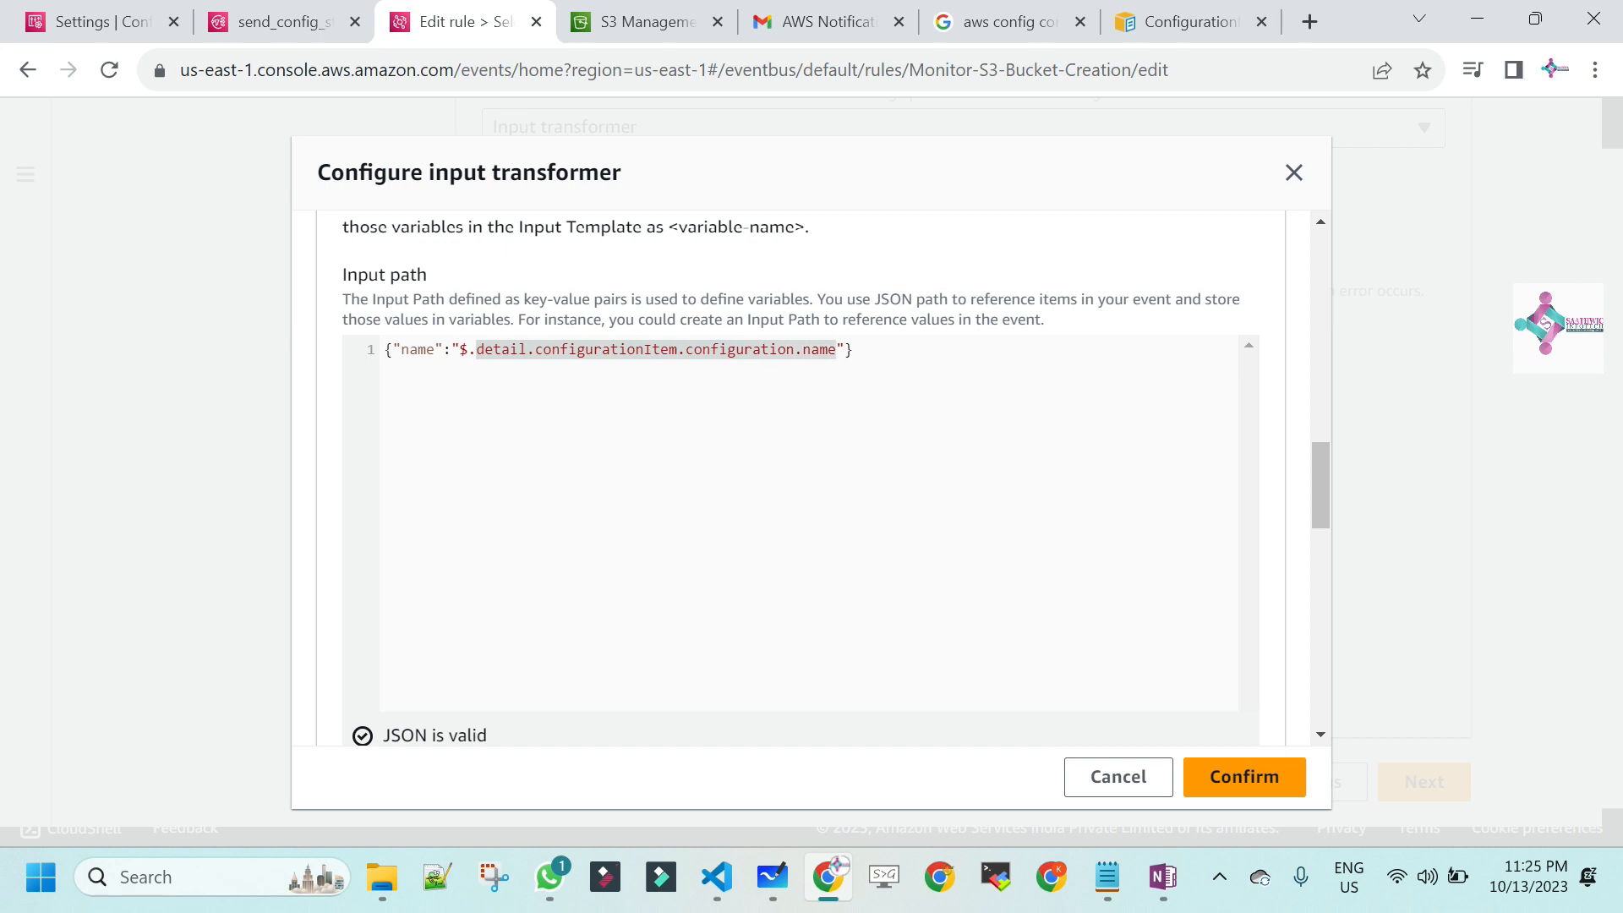
type("account")
left_click_drag(1319, 474, 1344, 657)
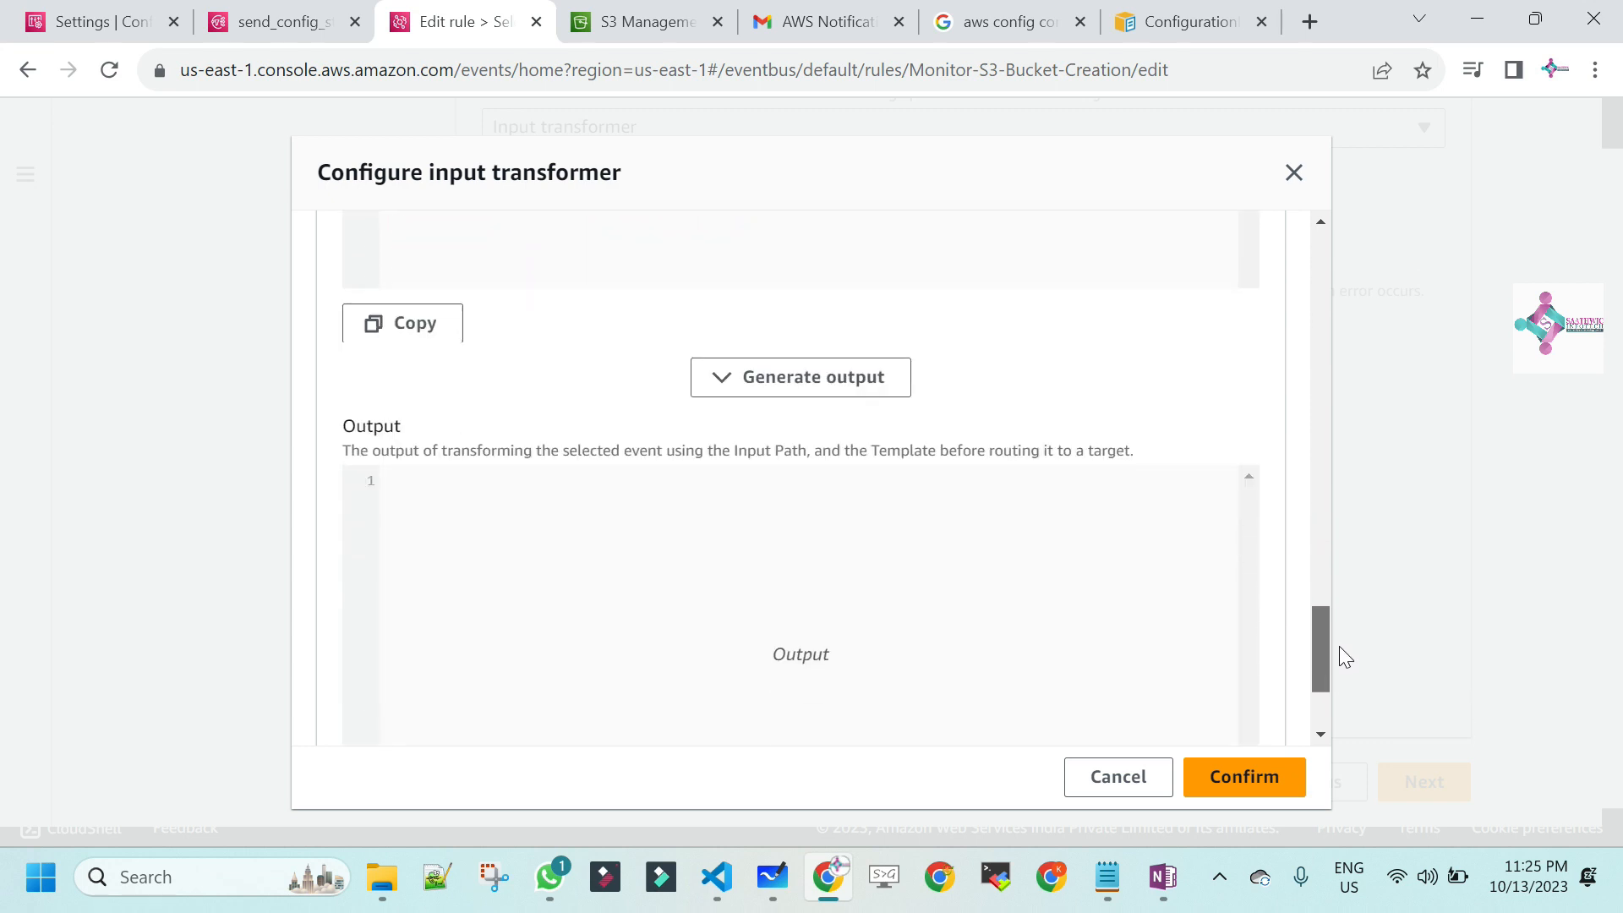
left_click(800, 338)
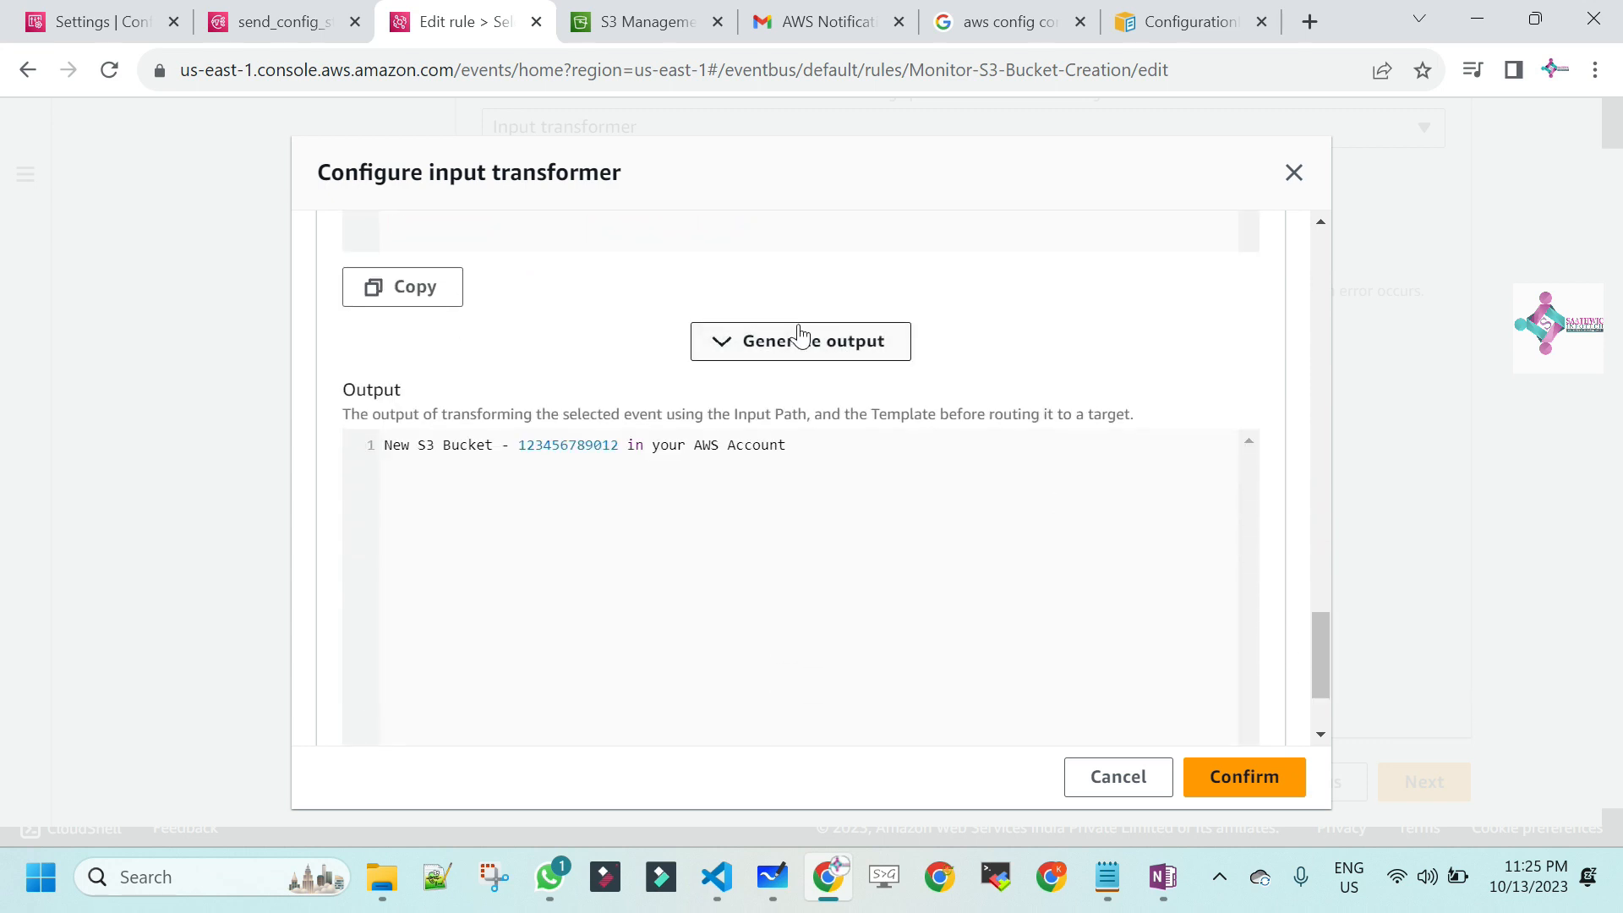
double_click(568, 445)
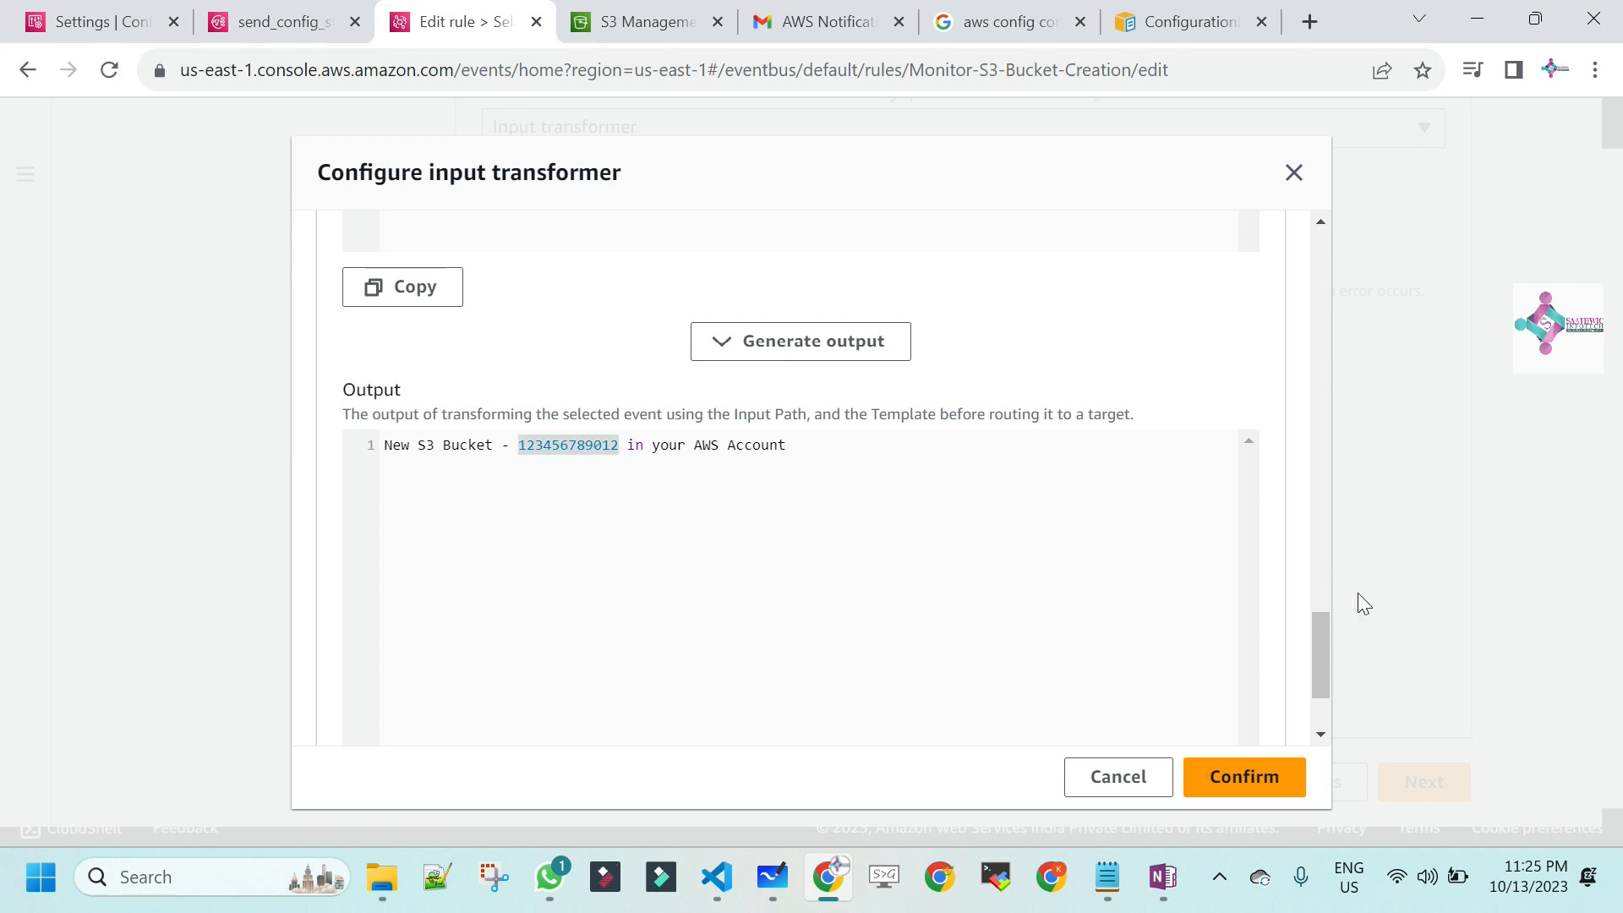
- Replace account in the name variable's input path with detail.configuration
left_click_drag(1327, 649, 1264, 380)
scroll(1257, 366, "up", 2)
scroll(1250, 395, "down", 6)
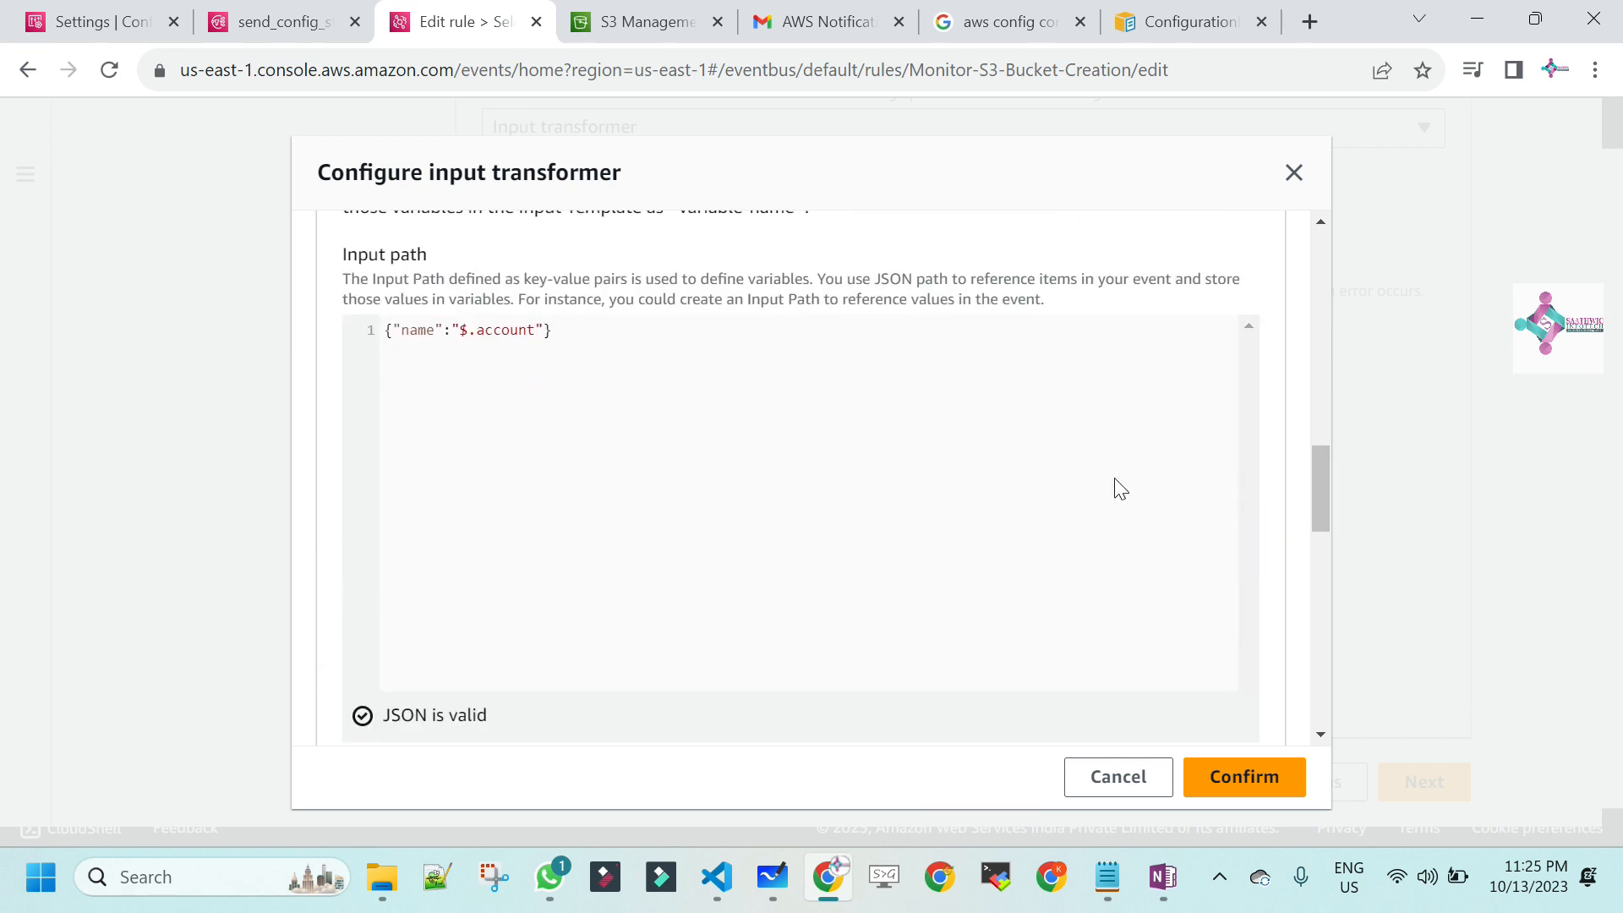
double_click(505, 330)
type("detail.configuration")
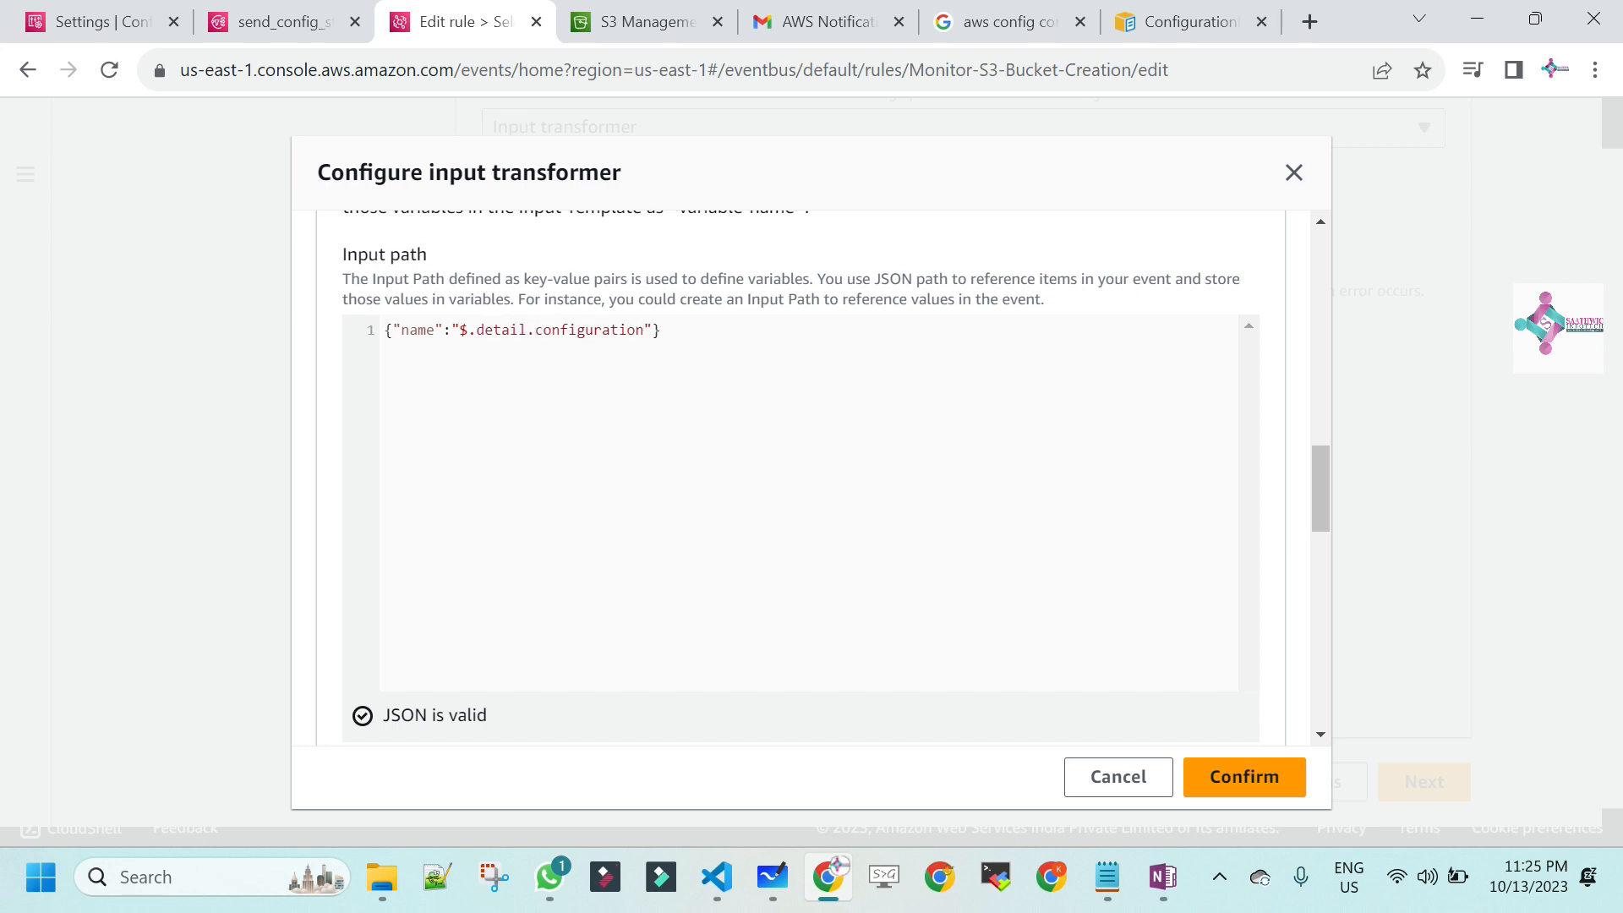
- Copy the configurationItem key from the sample event and use it to make the input path $.detail.configurationItem
left_click_drag(1315, 482, 1259, 381)
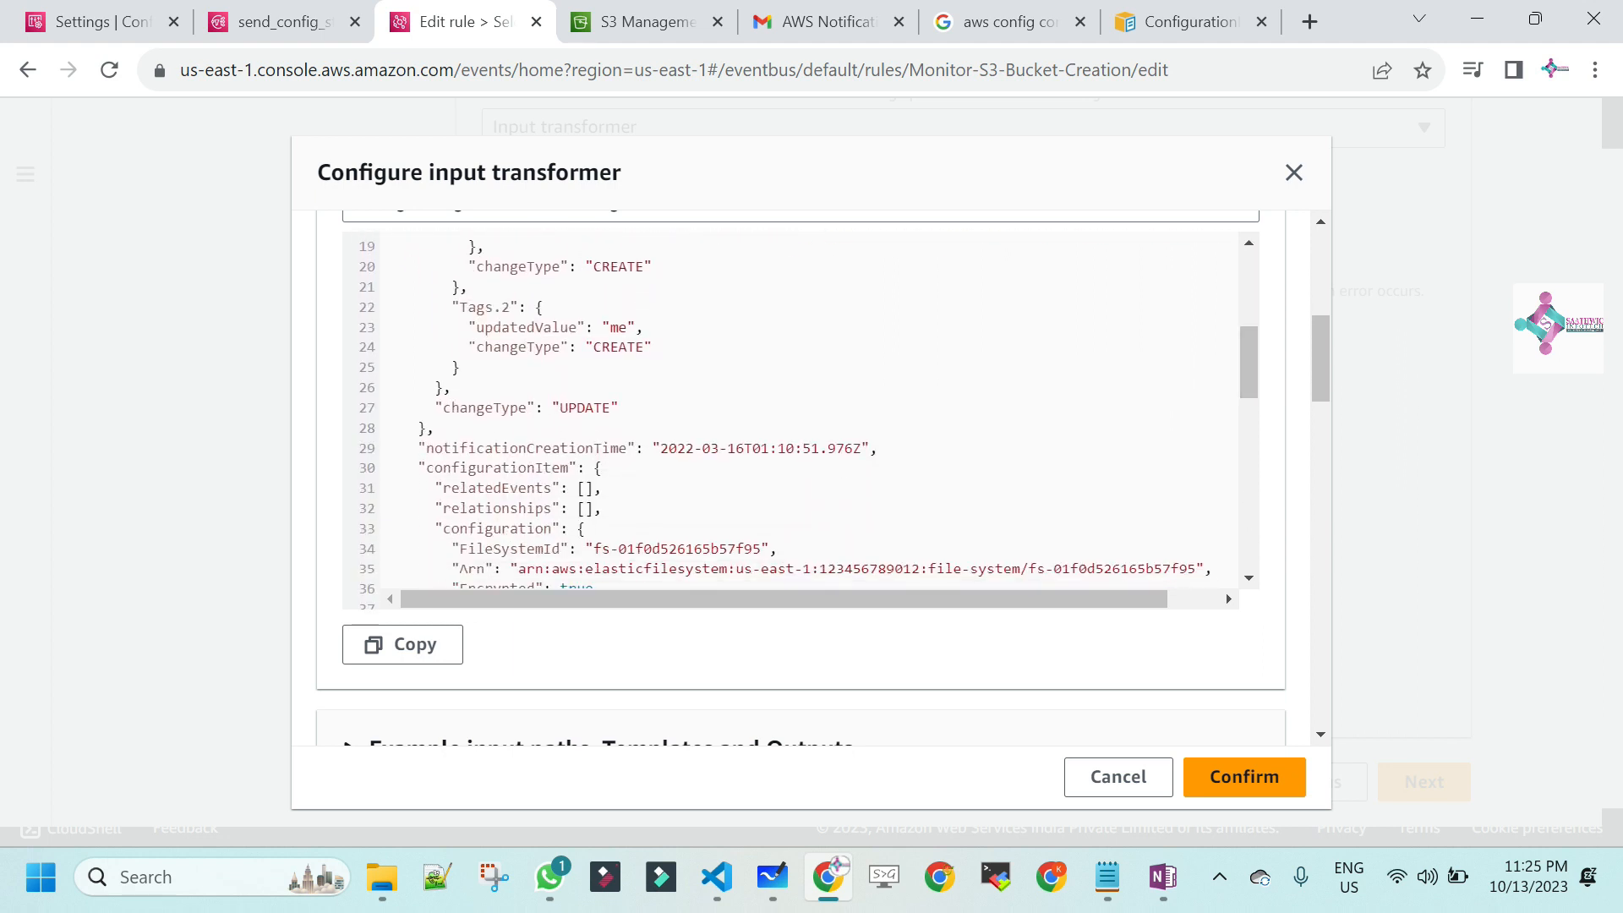
double_click(497, 468)
key("ctrl+c")
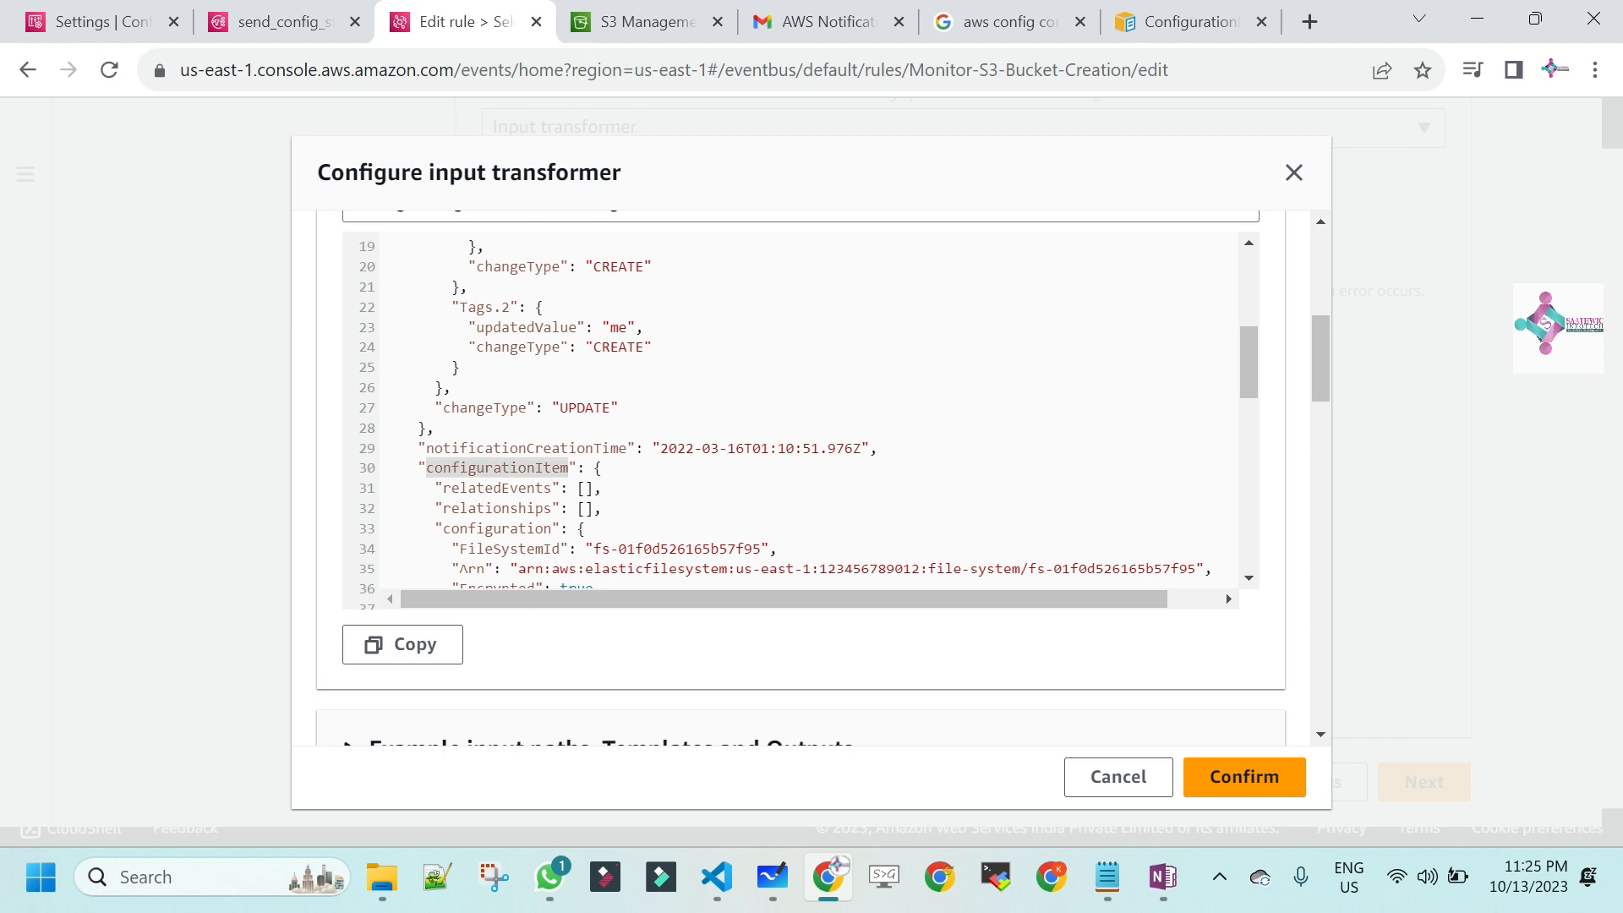
left_click_drag(1246, 367, 1250, 432)
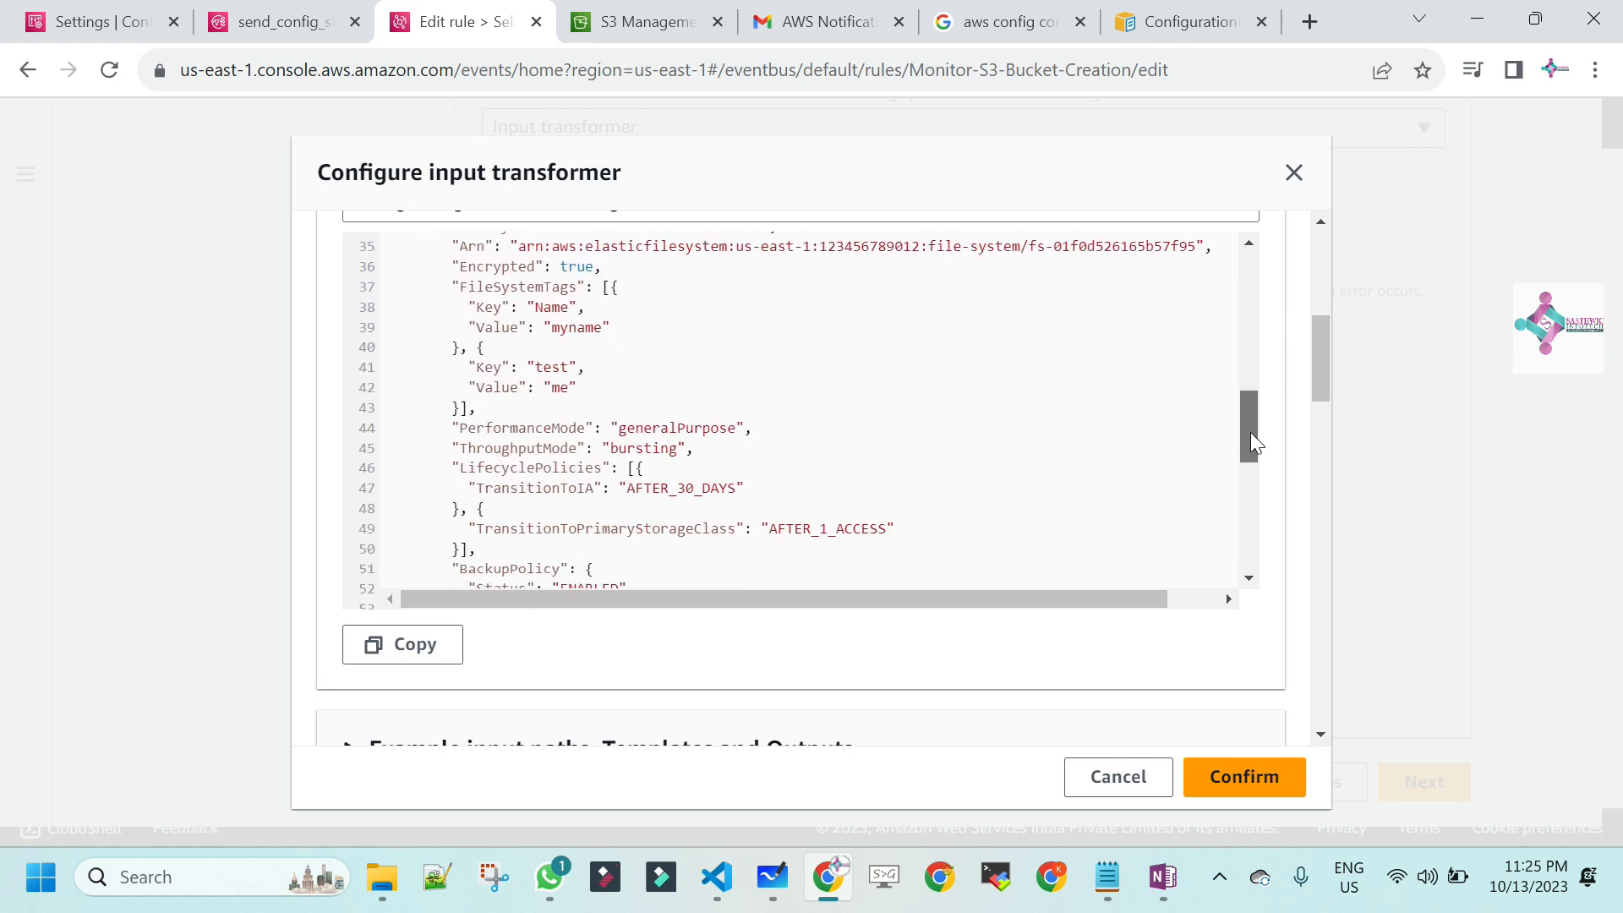
left_click_drag(1327, 369, 1356, 488)
double_click(589, 423)
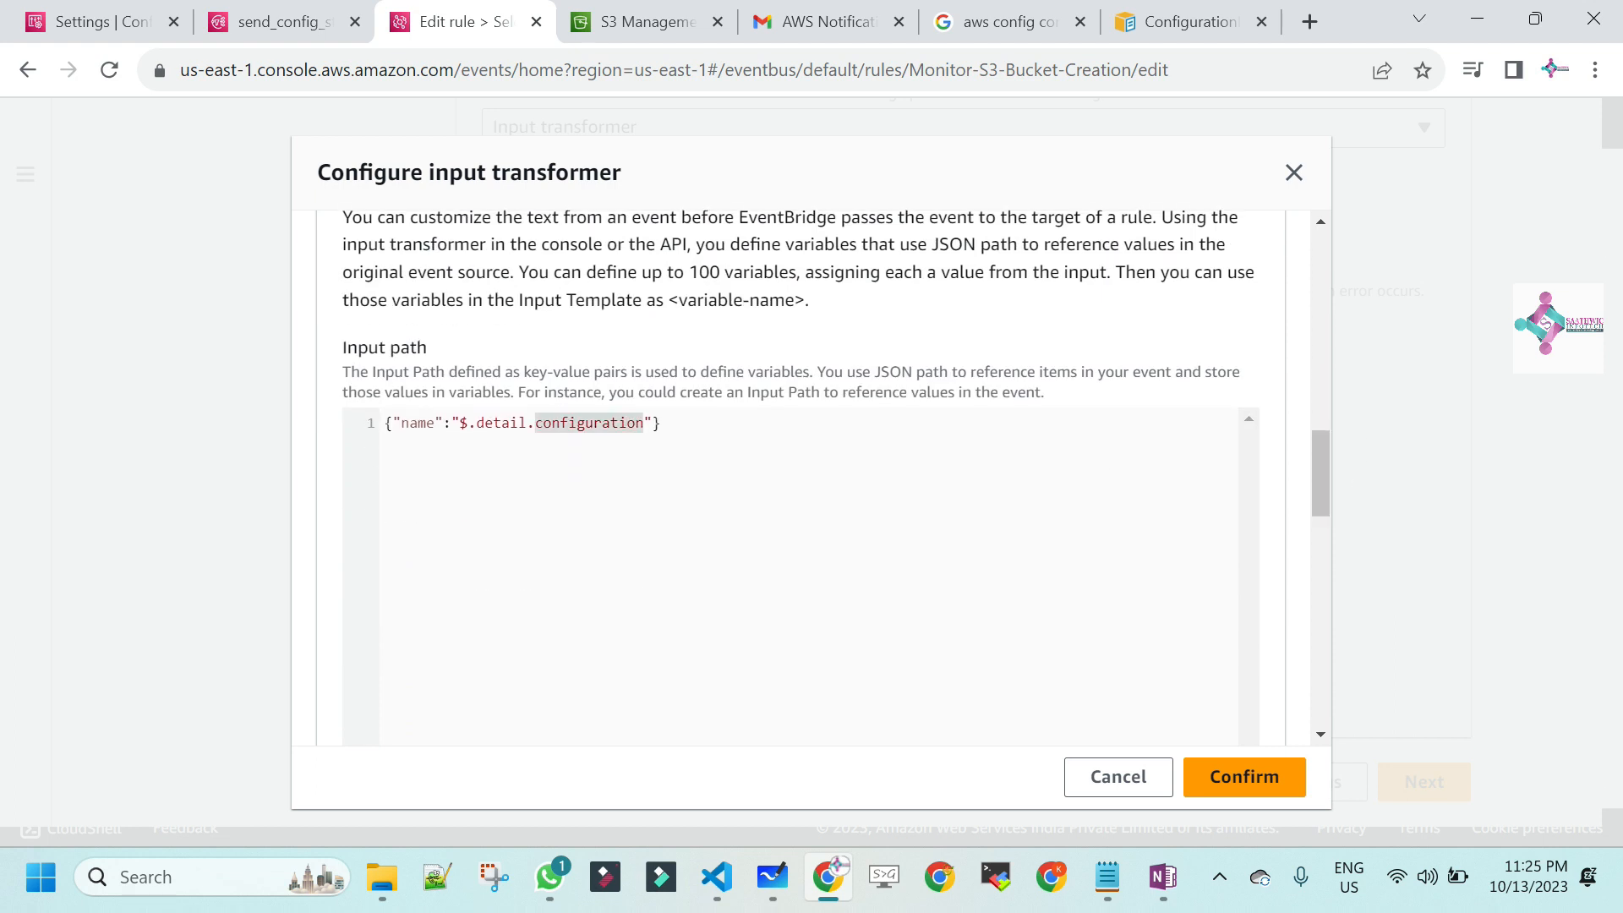
key("ctrl+v")
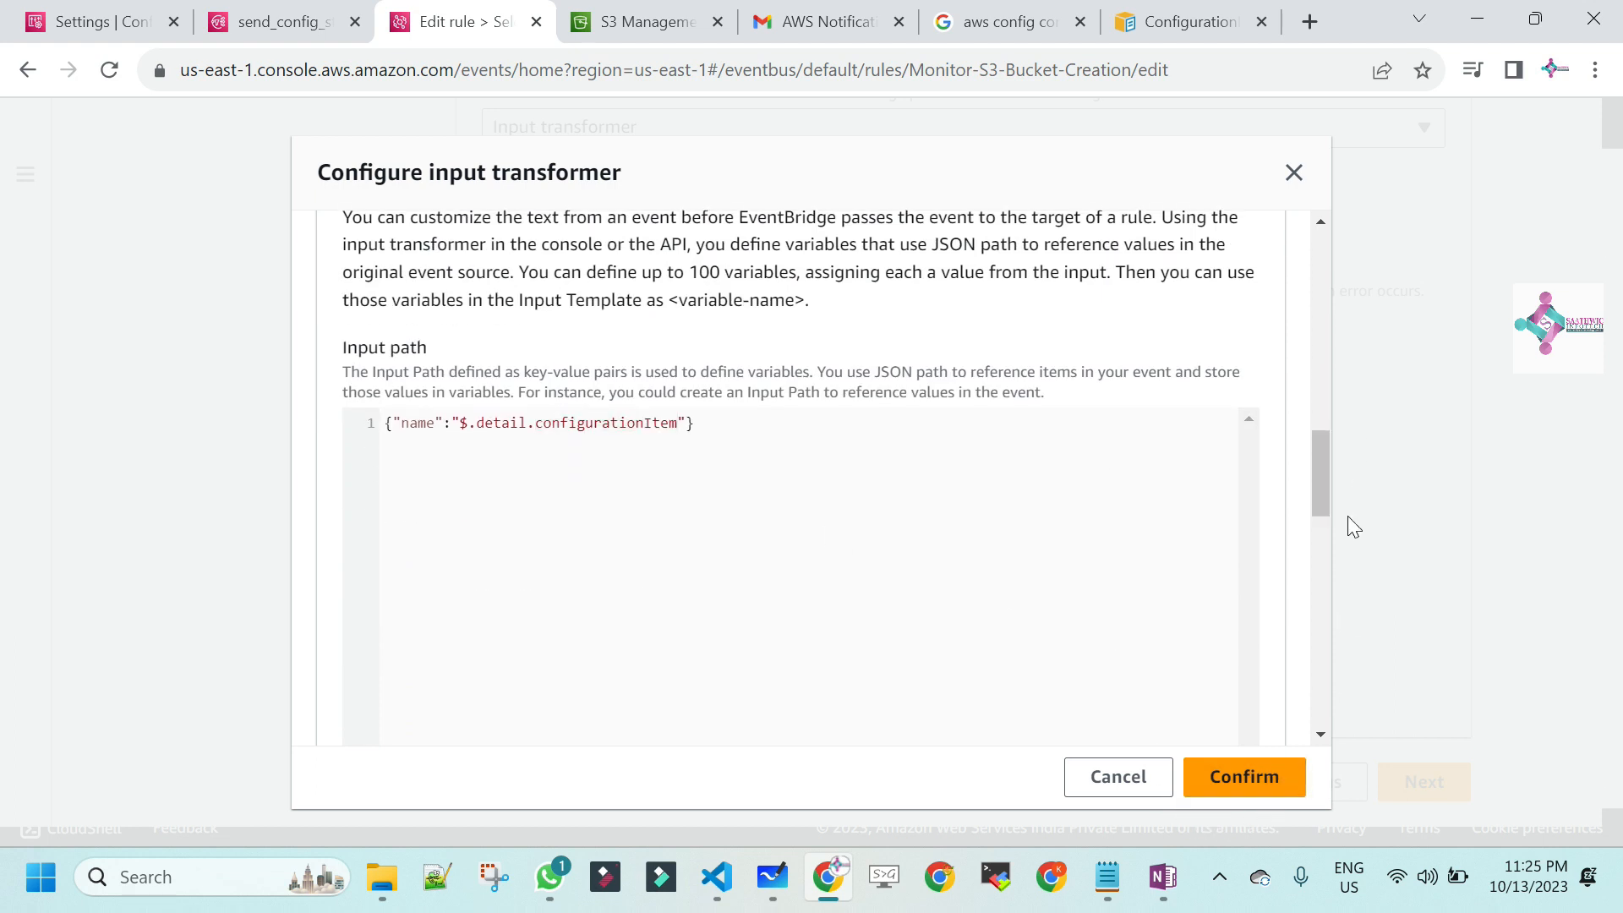
- Generate the transformed output from the $.detail.configurationItem input path and the existing template
left_click_drag(1321, 453, 1356, 545)
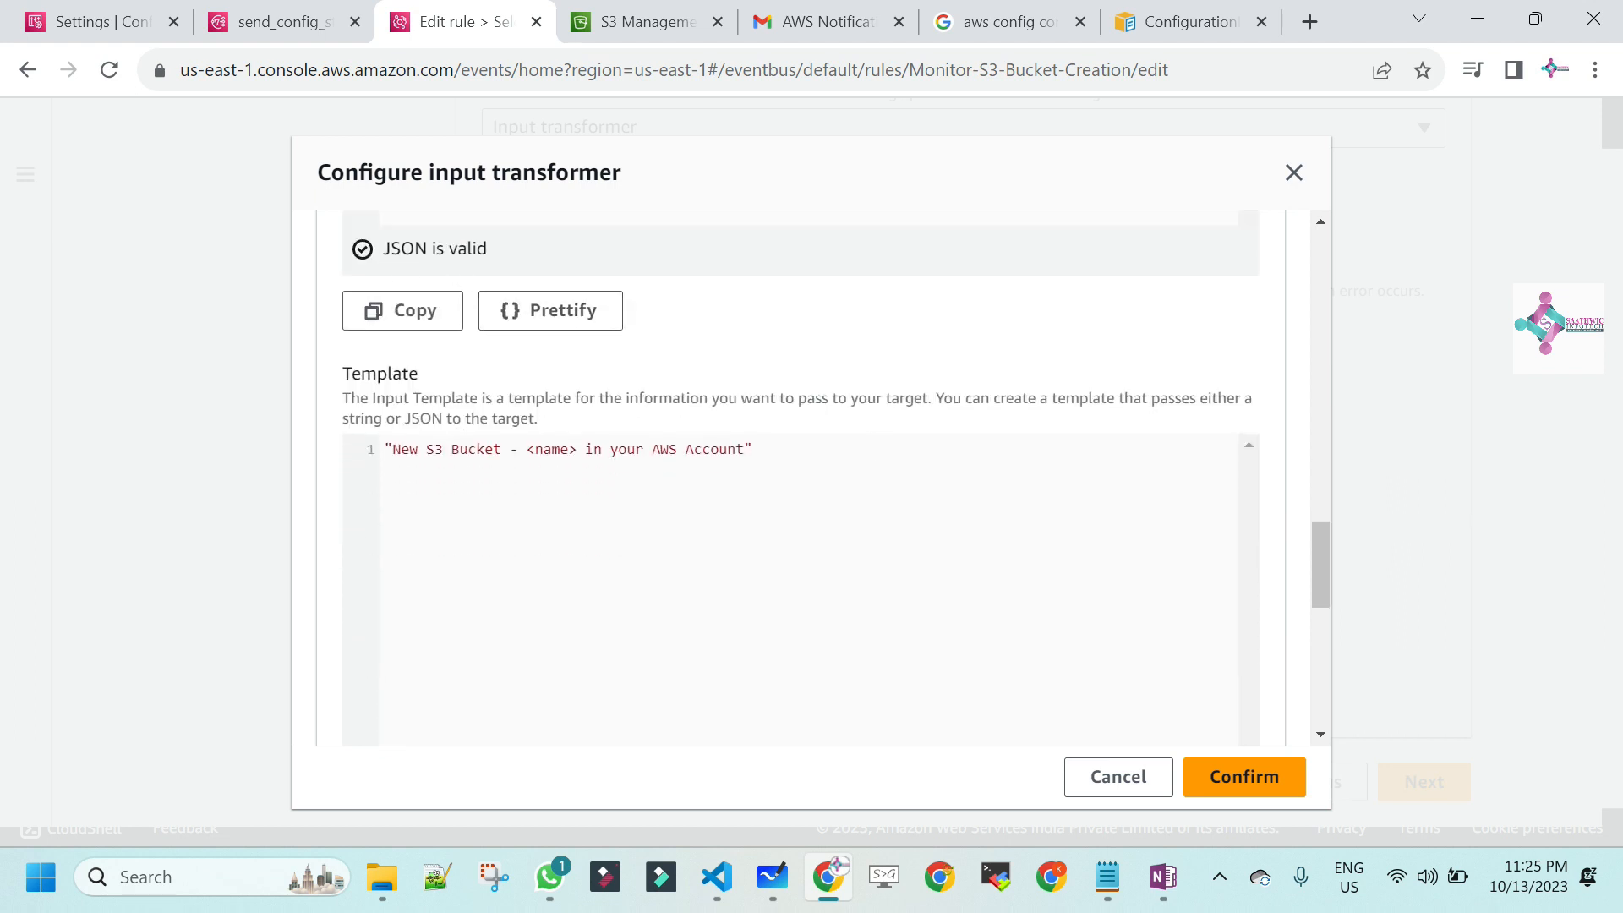
left_click_drag(1327, 557, 1317, 624)
left_click(748, 498)
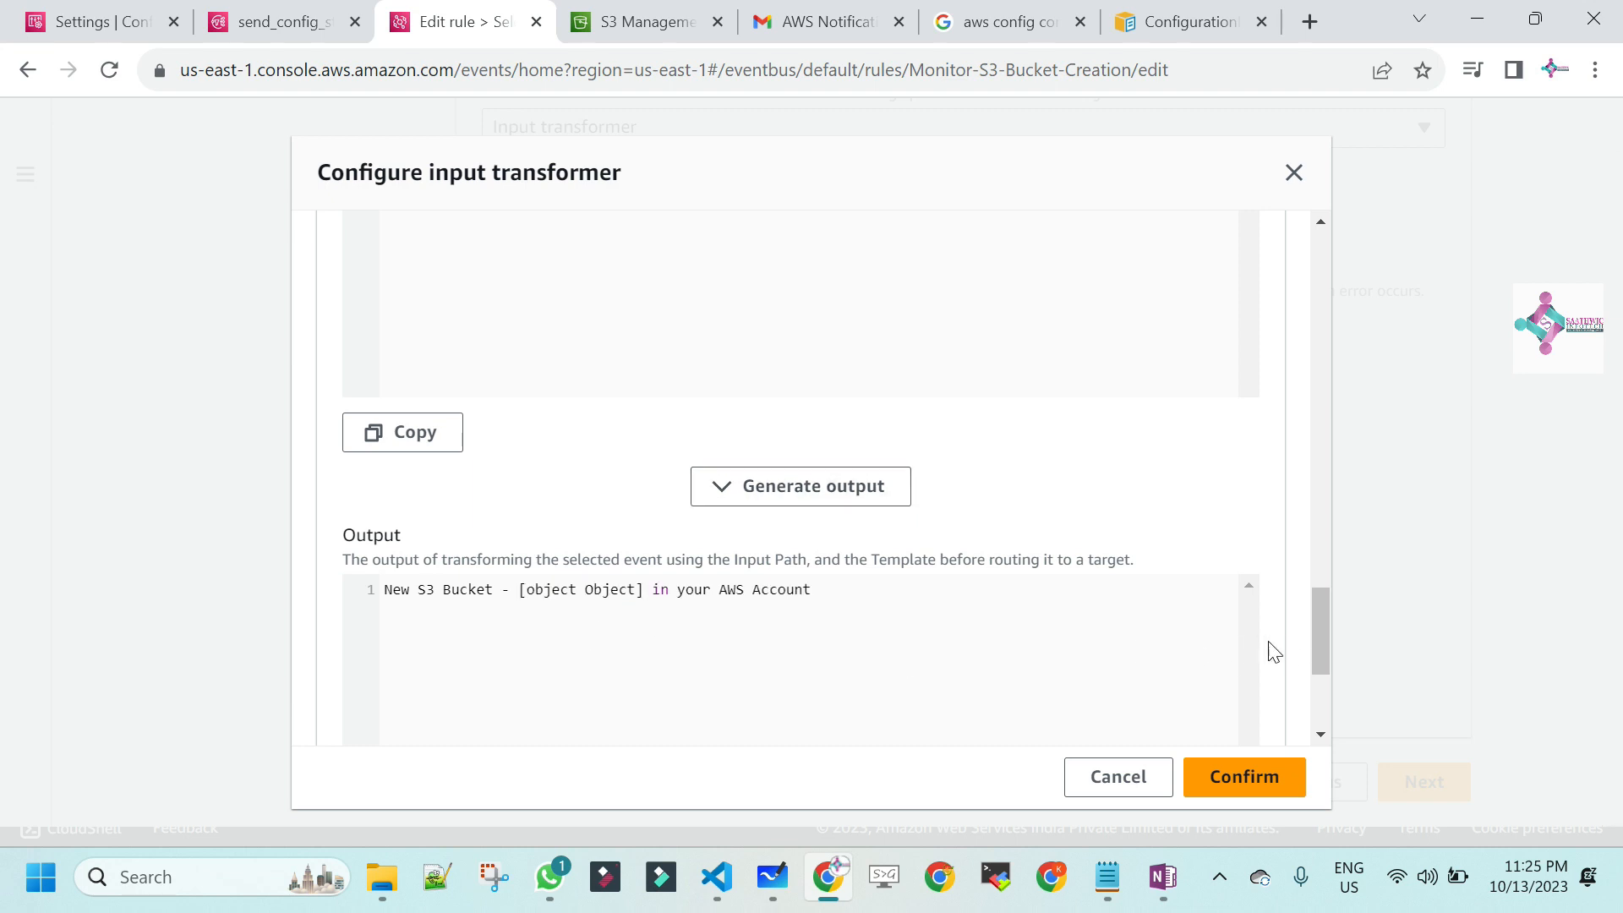
- Check the remaining configuration data in the sample event and return to the output template
left_click_drag(1326, 640, 1307, 383)
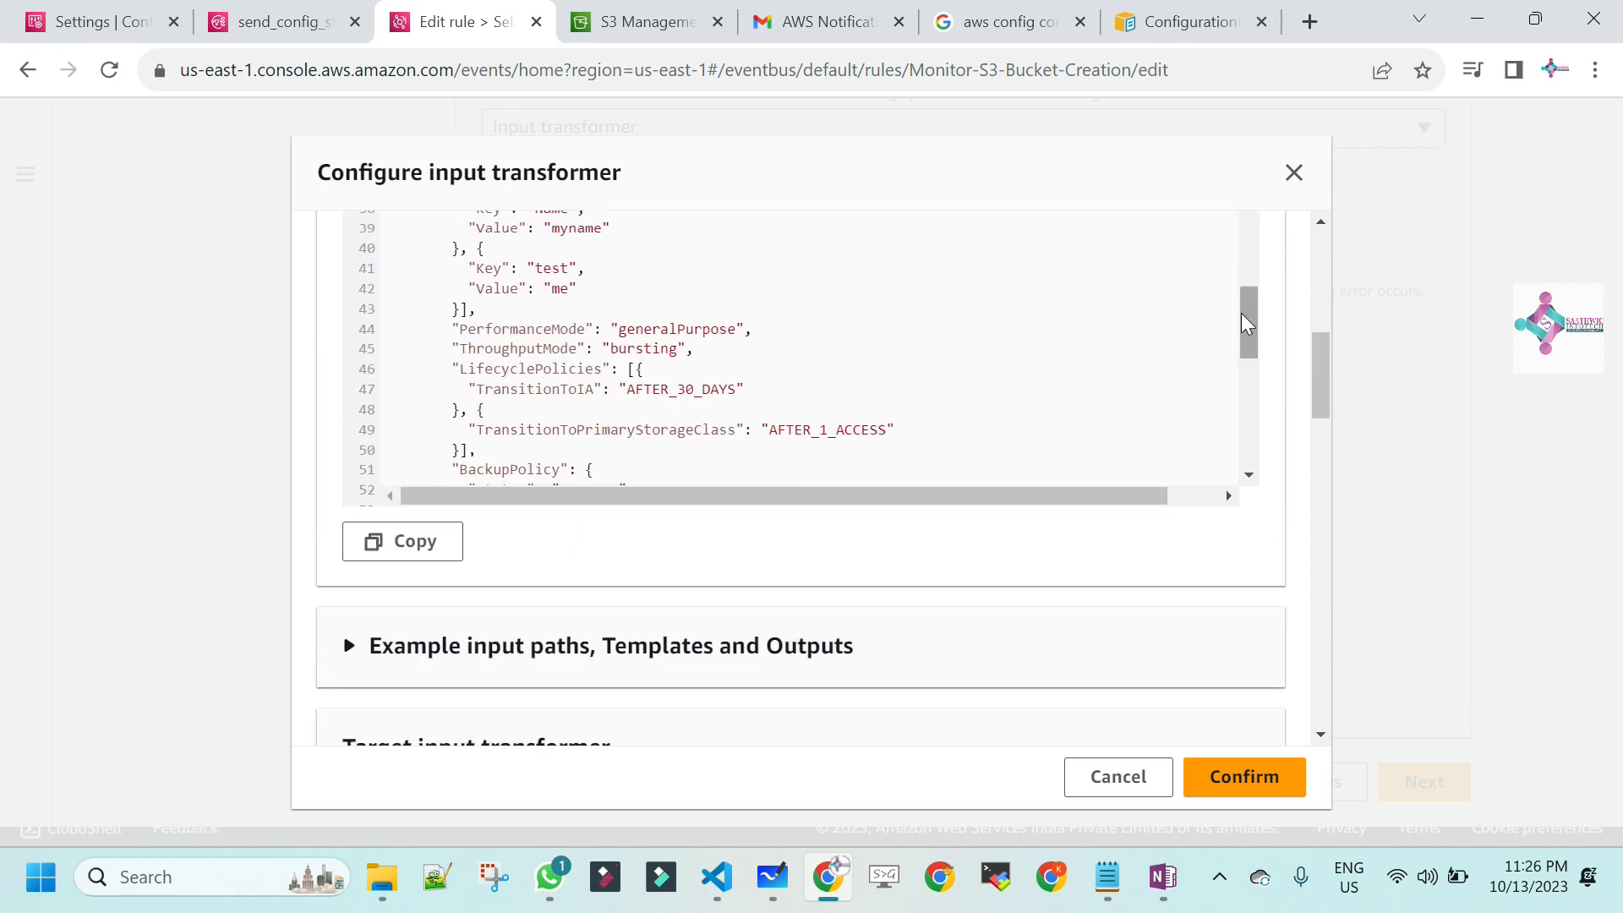
left_click_drag(1242, 314, 1306, 519)
left_click_drag(1317, 361, 1361, 575)
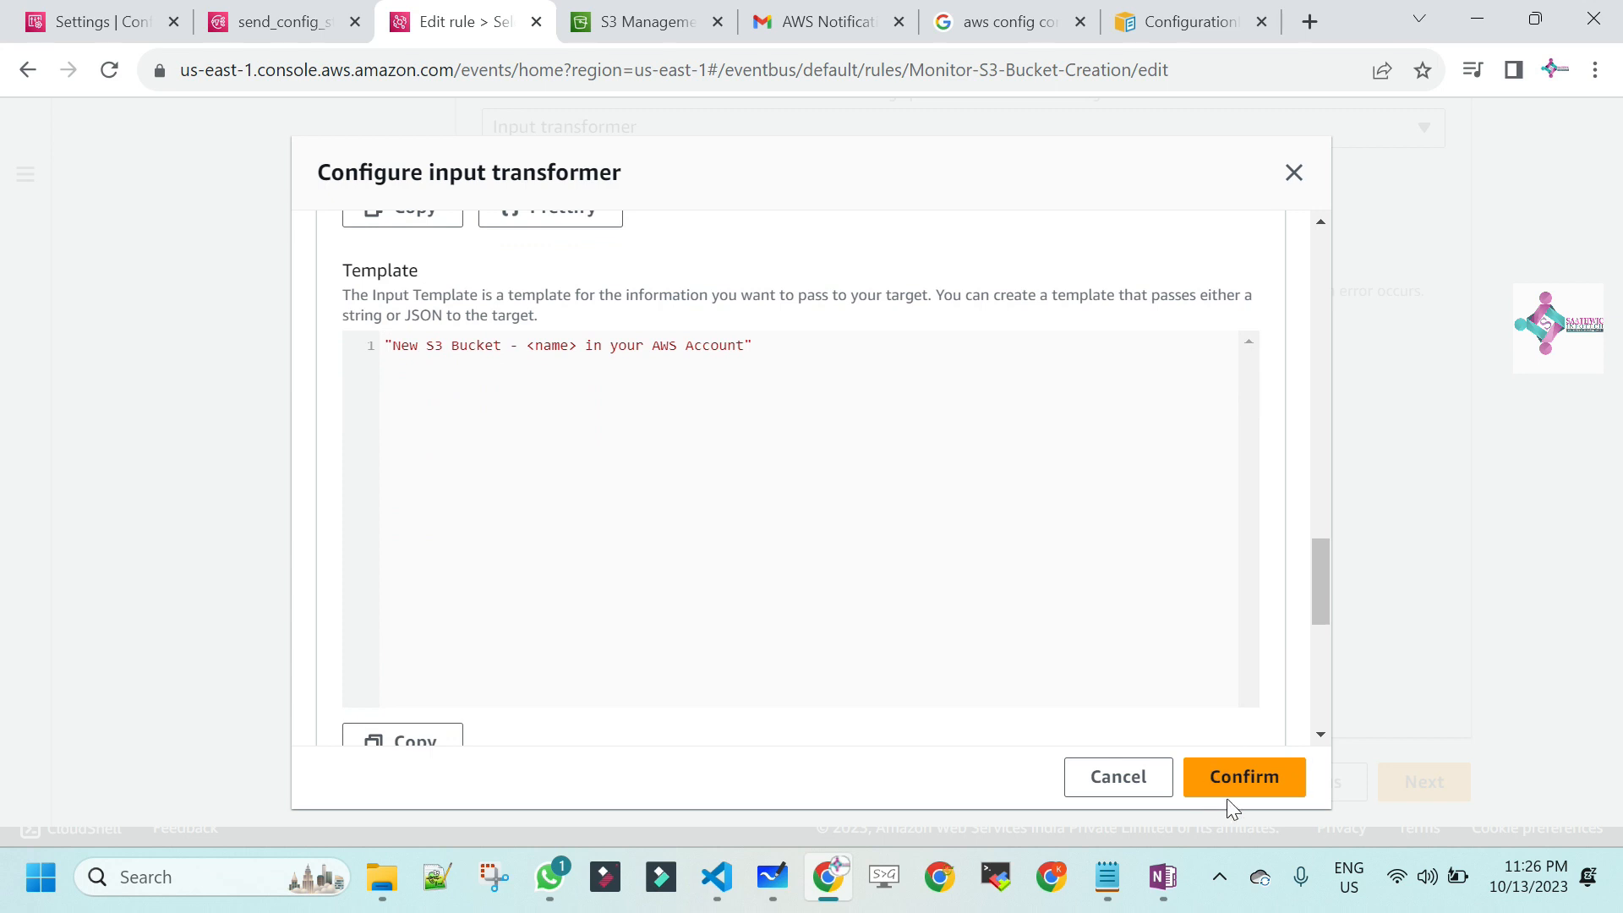
- Confirm the input transformer and update the Monitor-S3-Bucket-Creation rule without adding any tags
left_click(1244, 778)
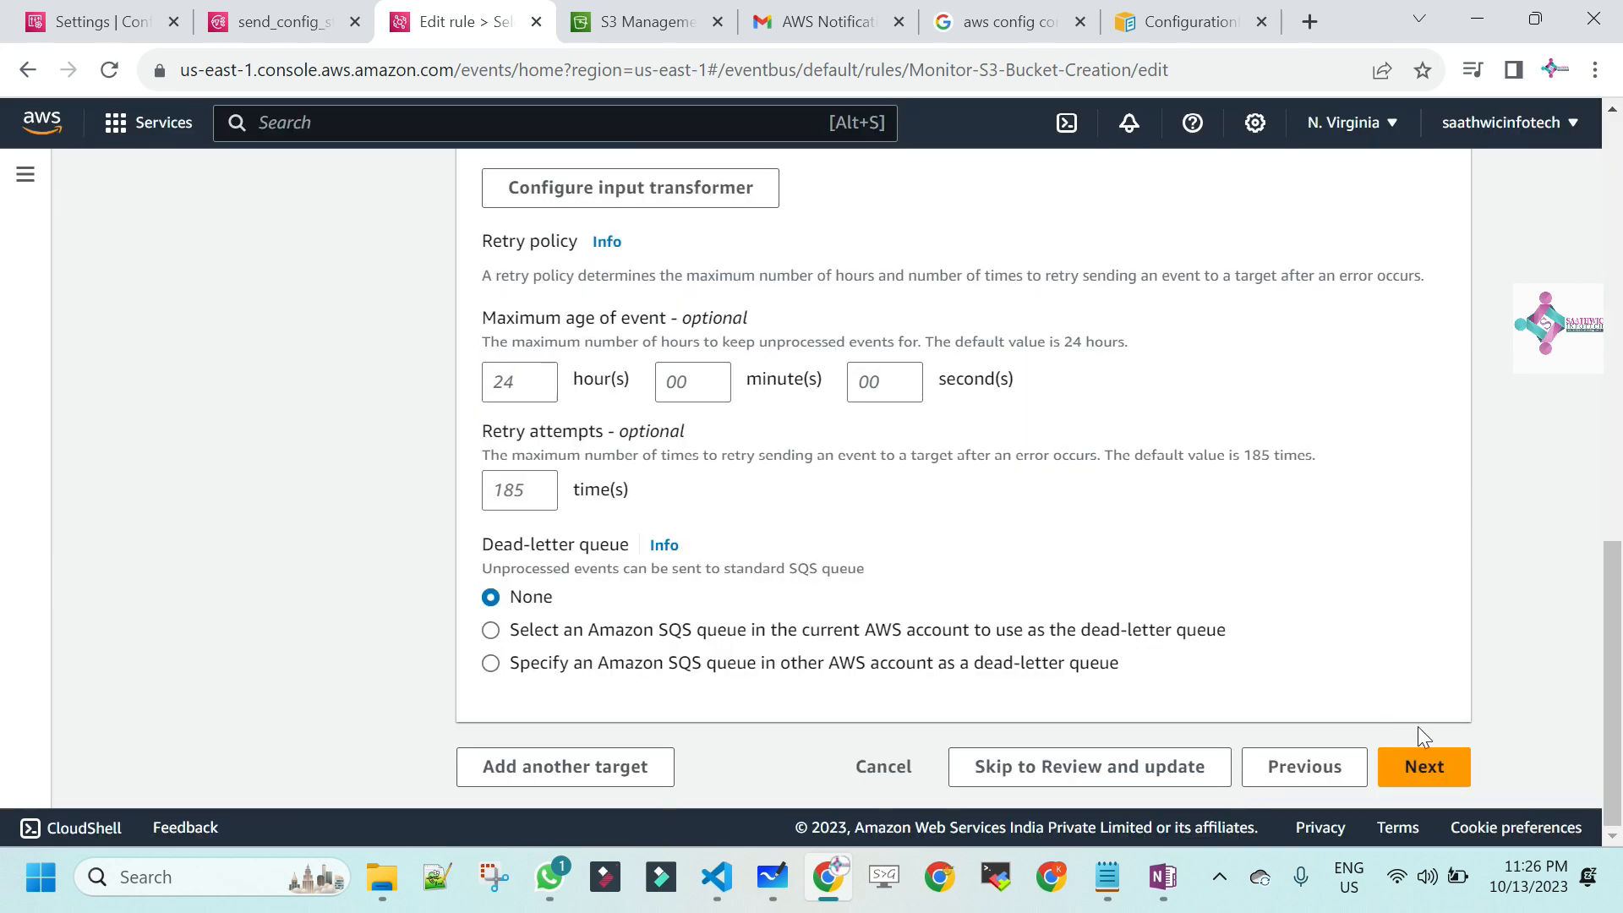
left_click(1447, 771)
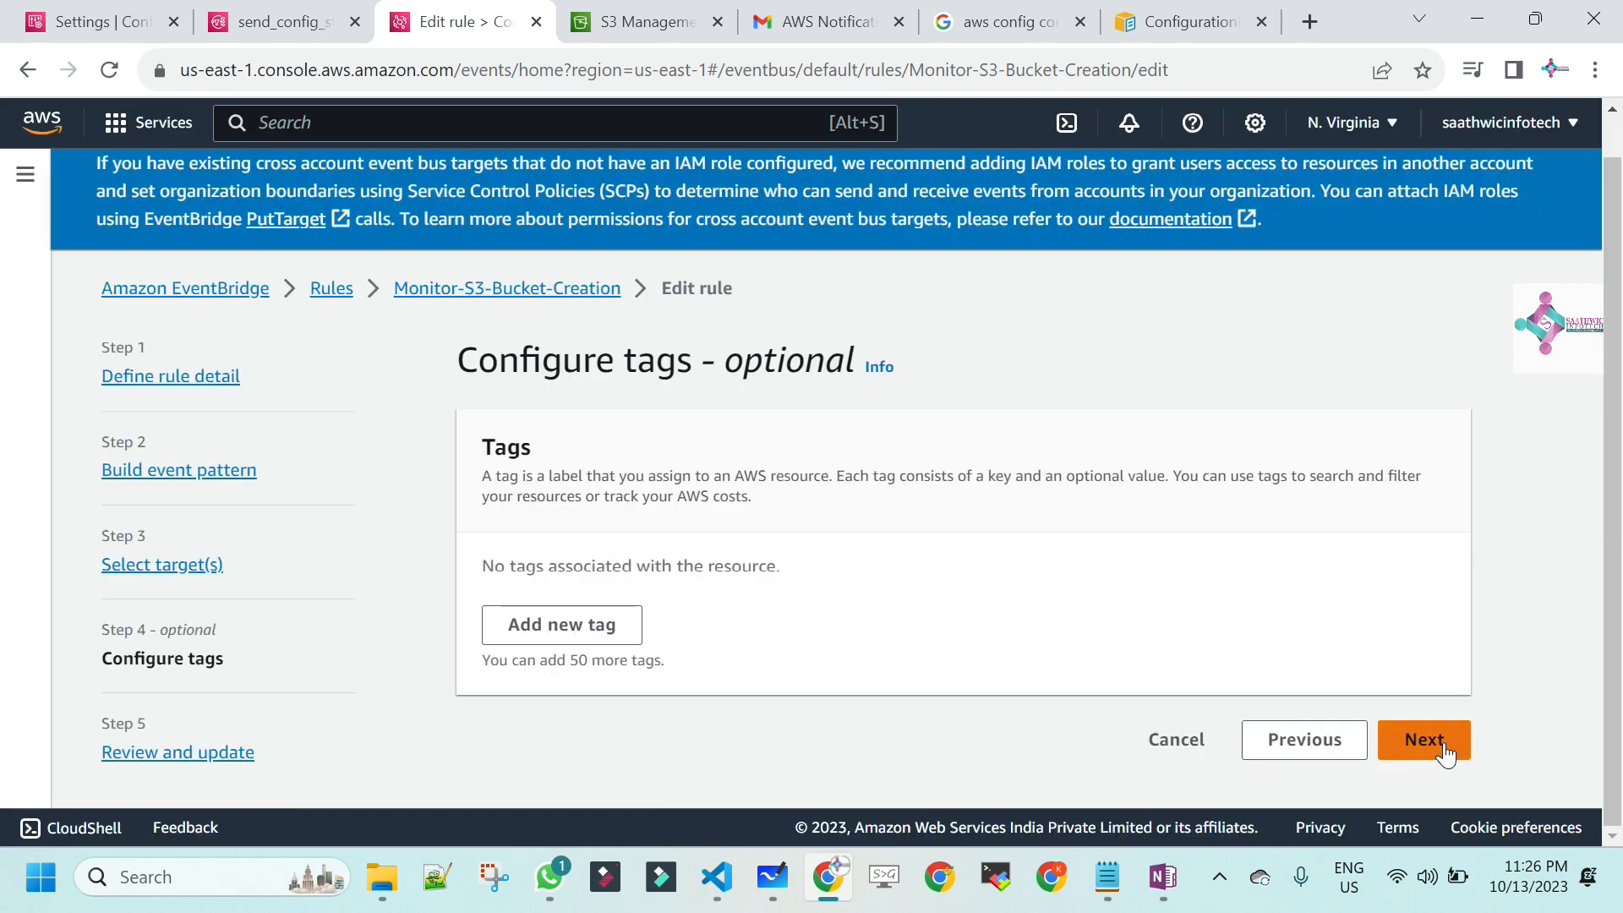
left_click(1445, 748)
left_click_drag(1613, 308, 1622, 809)
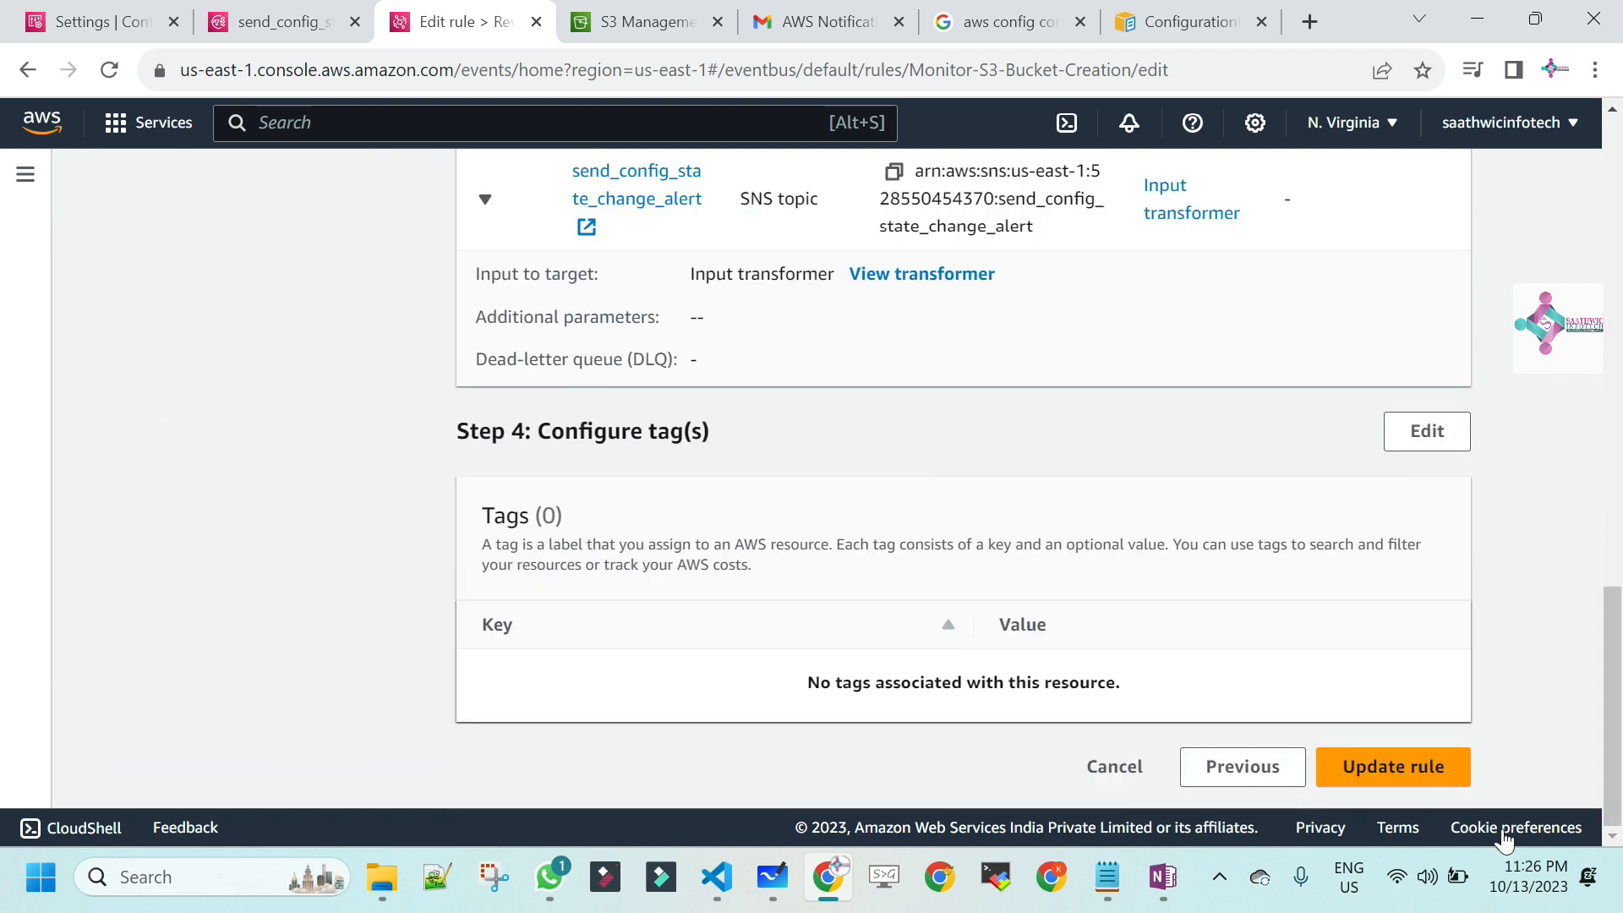
left_click(1380, 764)
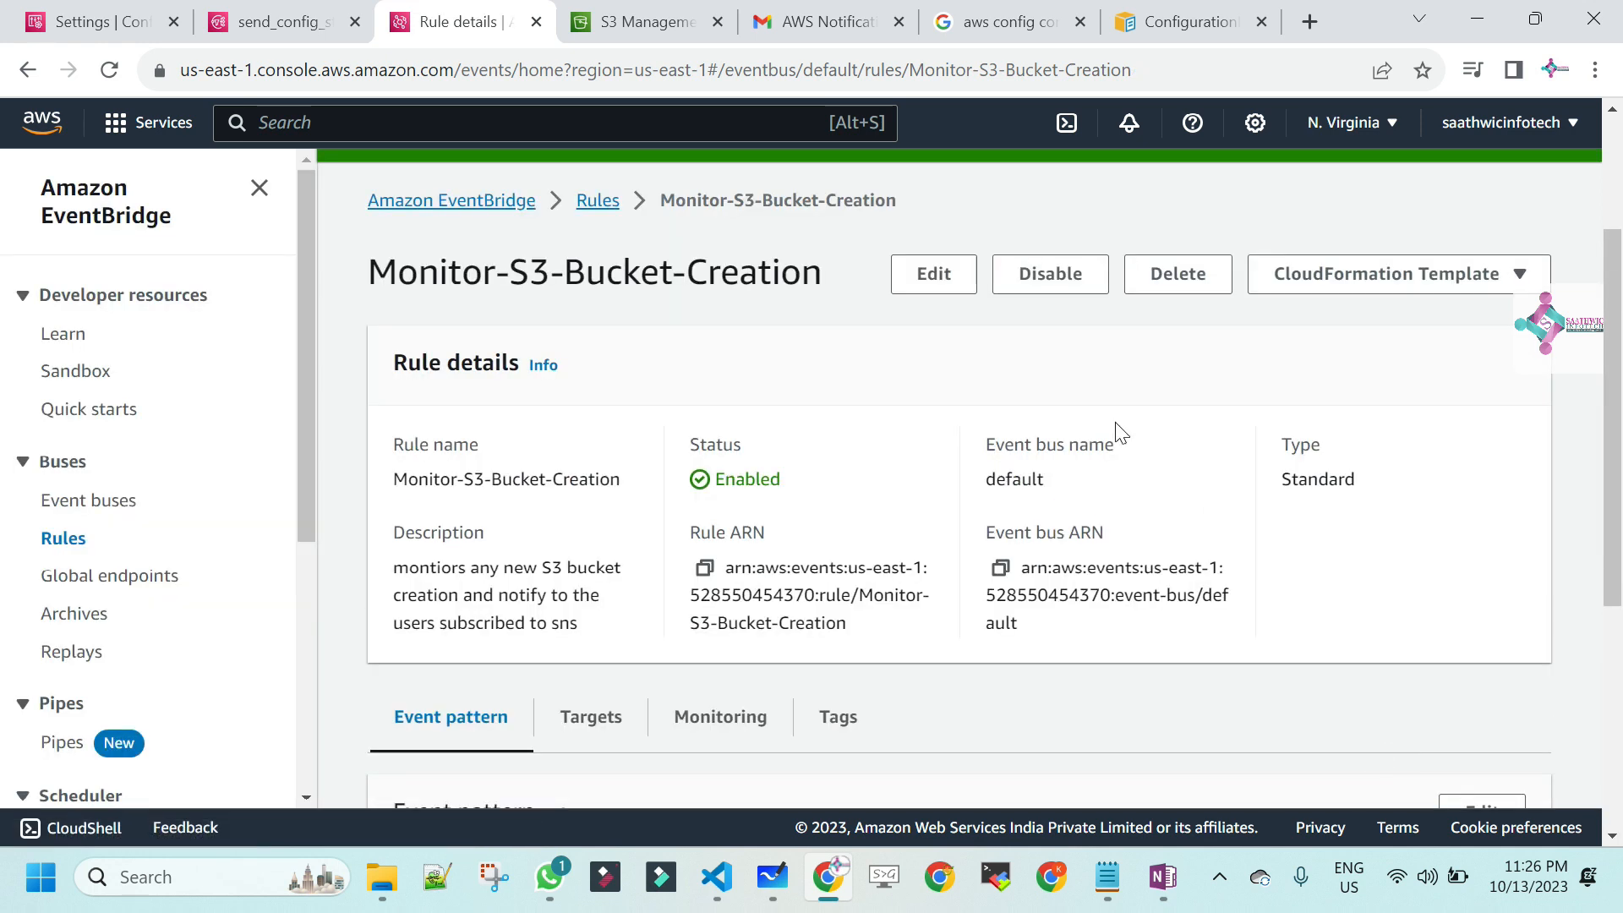
- Create an S3 bucket named validatesaathwic in US East (N. Virginia) with the default settings
left_click(634, 24)
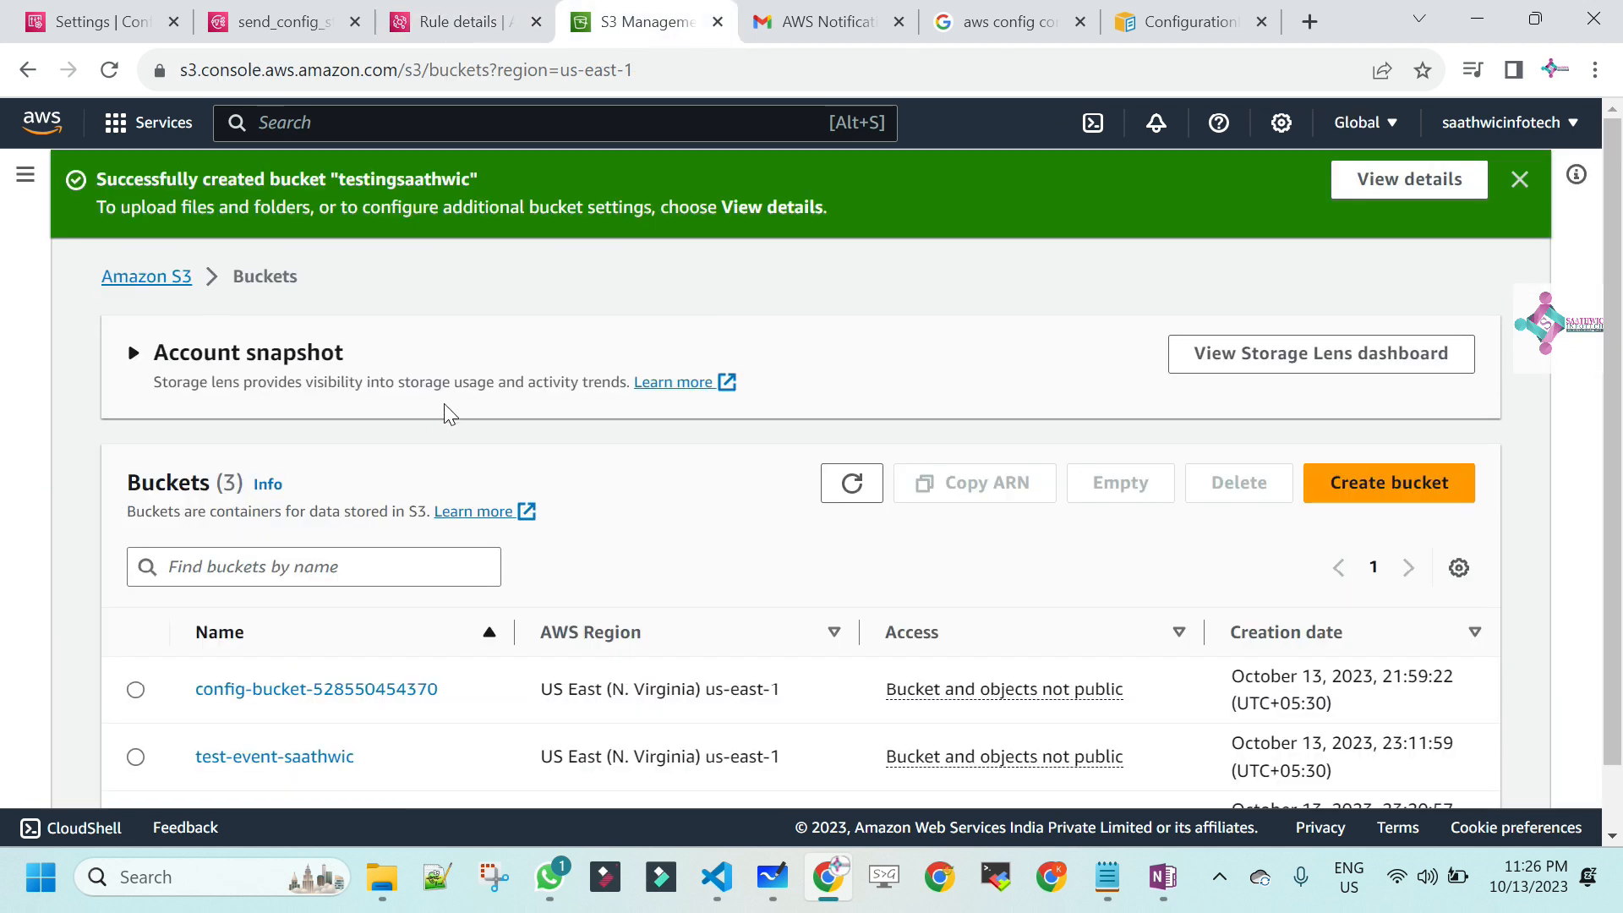
left_click(1412, 484)
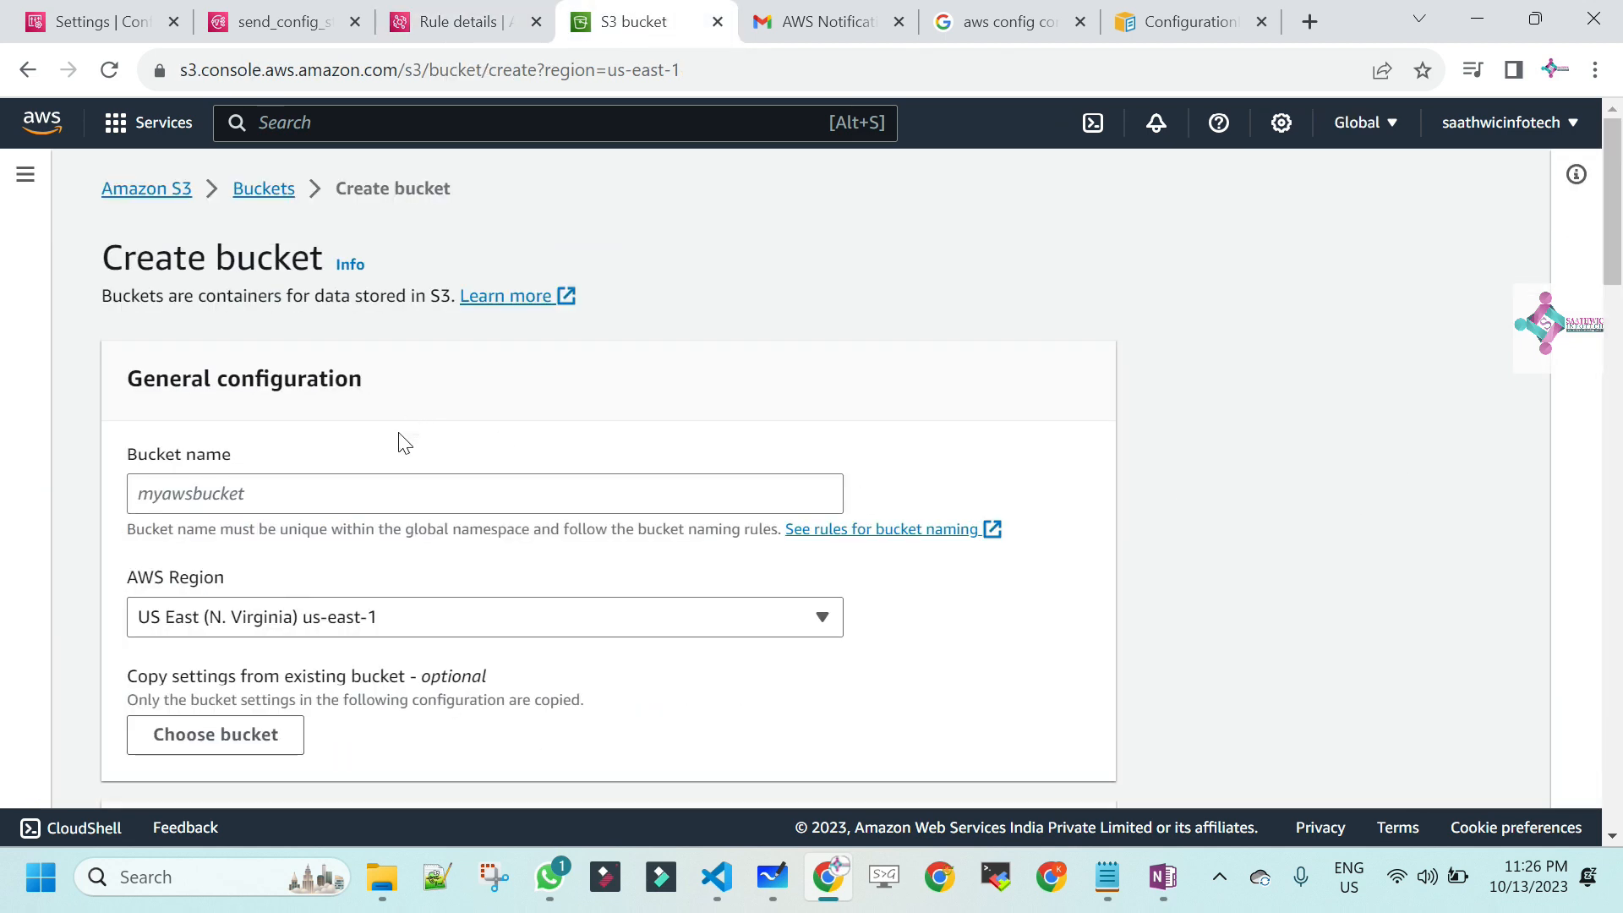
left_click(380, 486)
type("validatesaat")
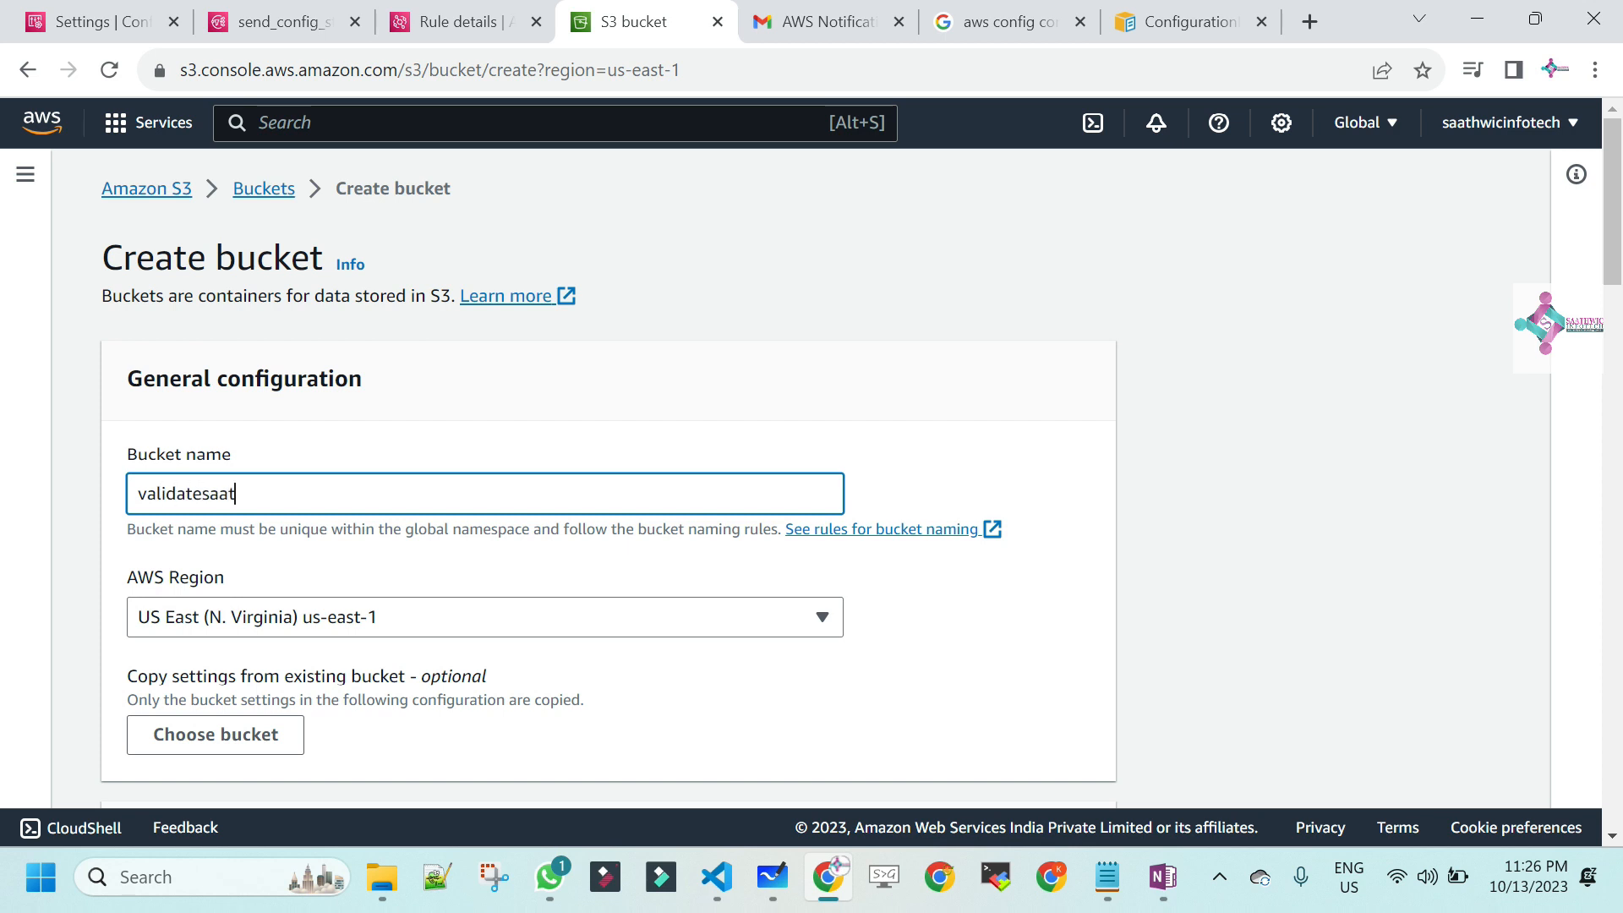
type("hwic")
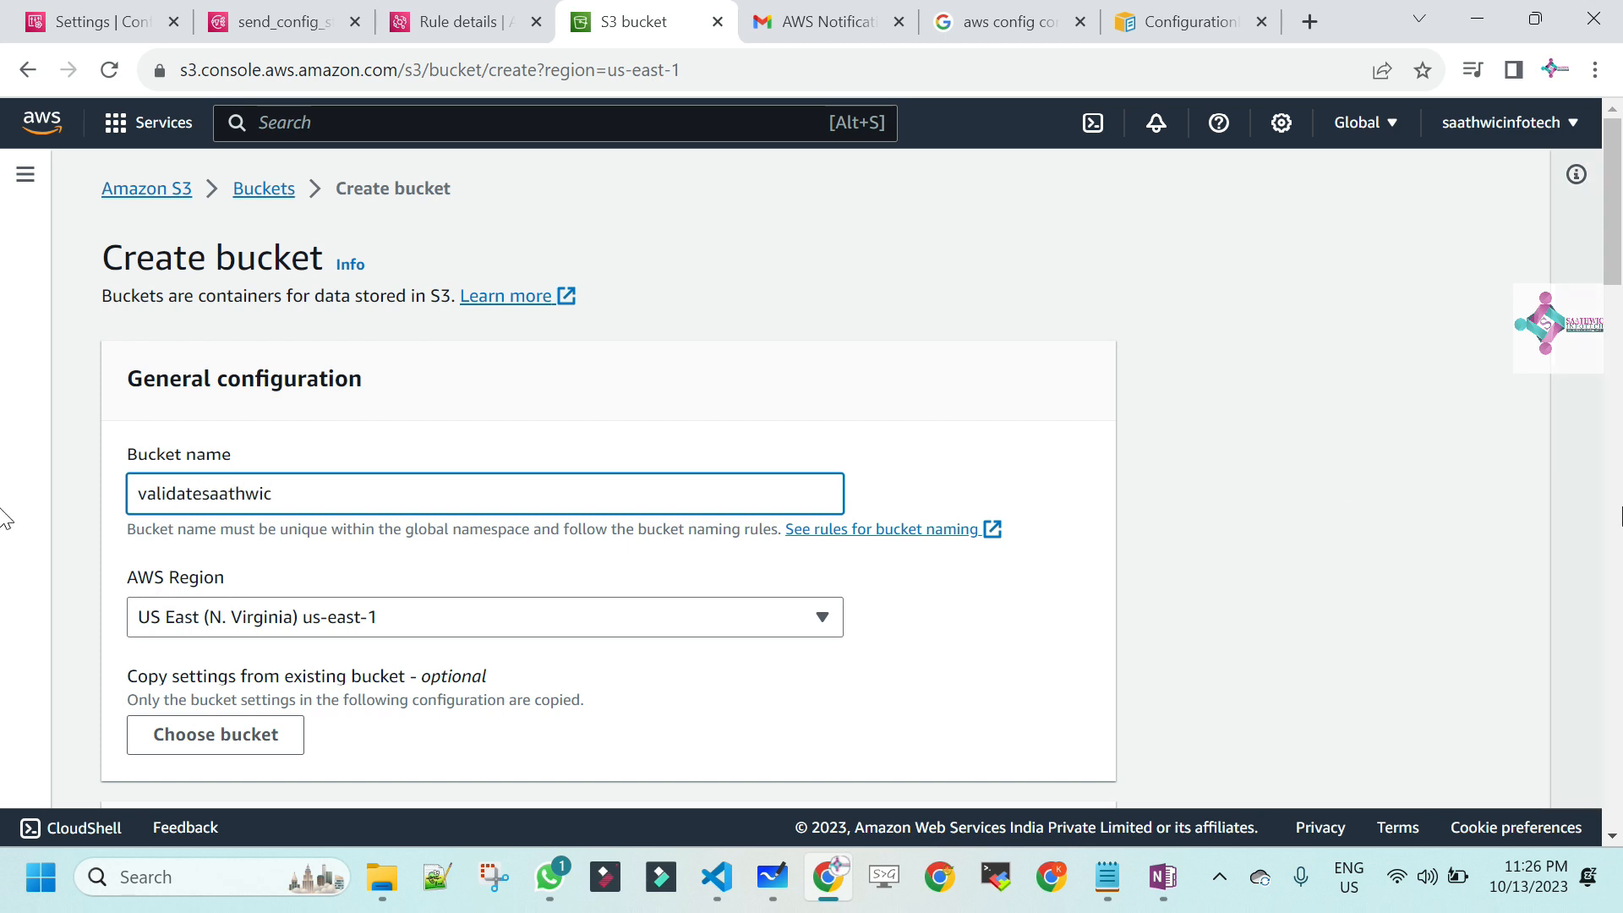
scroll(3, 340, "down", 10)
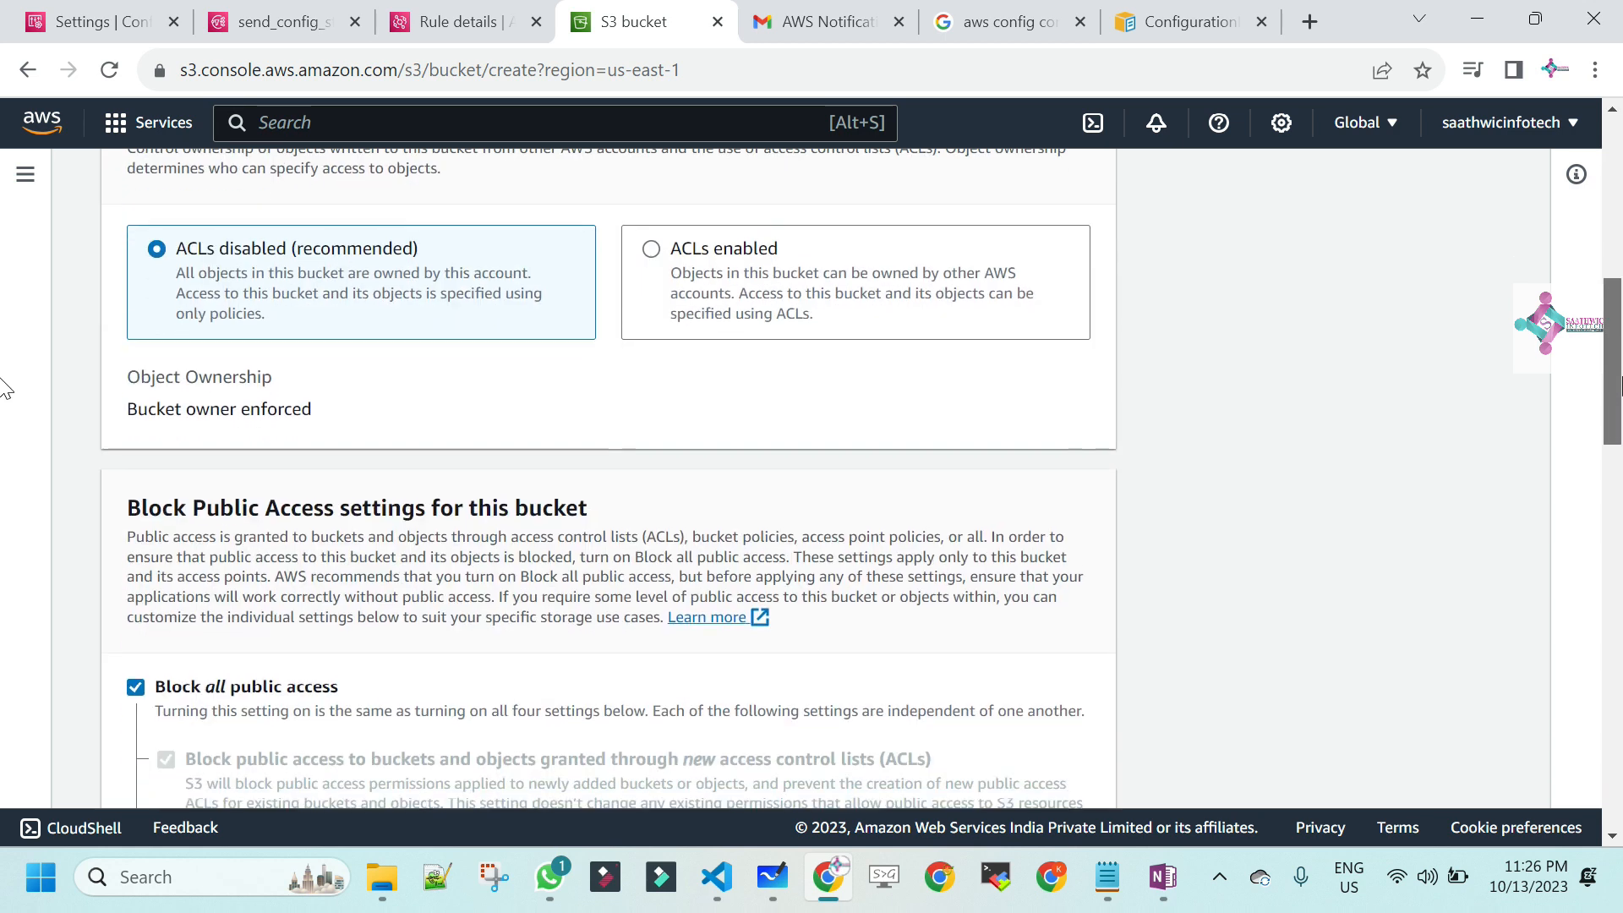
scroll(3, 485, "down", 15)
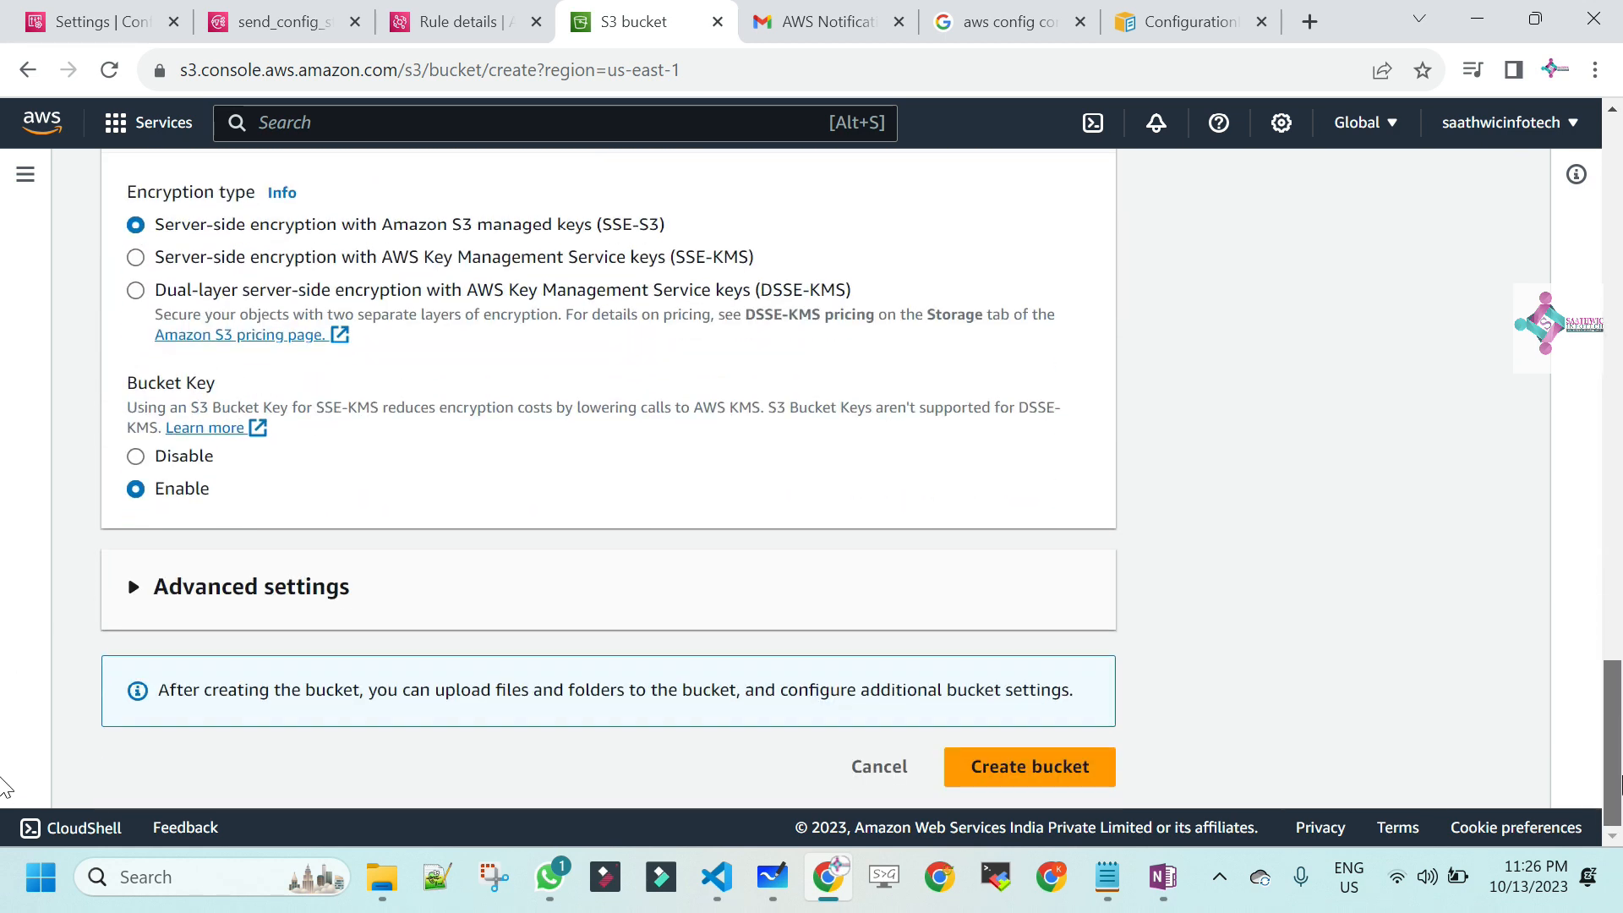
left_click(997, 759)
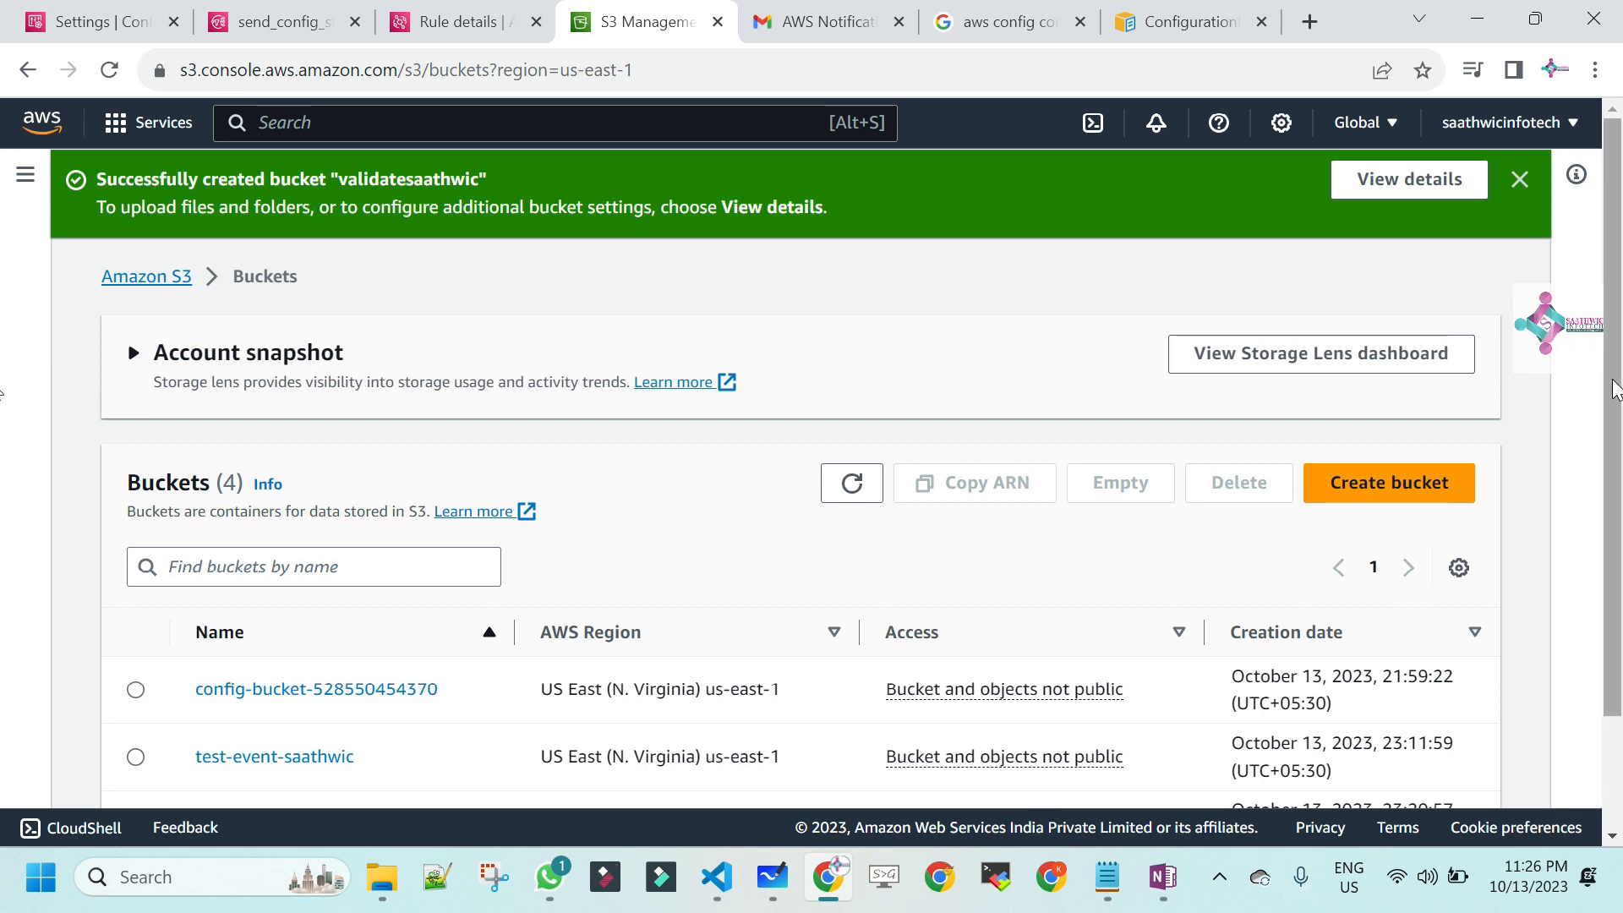
scroll(1615, 478, "down", 1)
scroll(4, 507, "down", 1)
scroll(1598, 372, "up", 2)
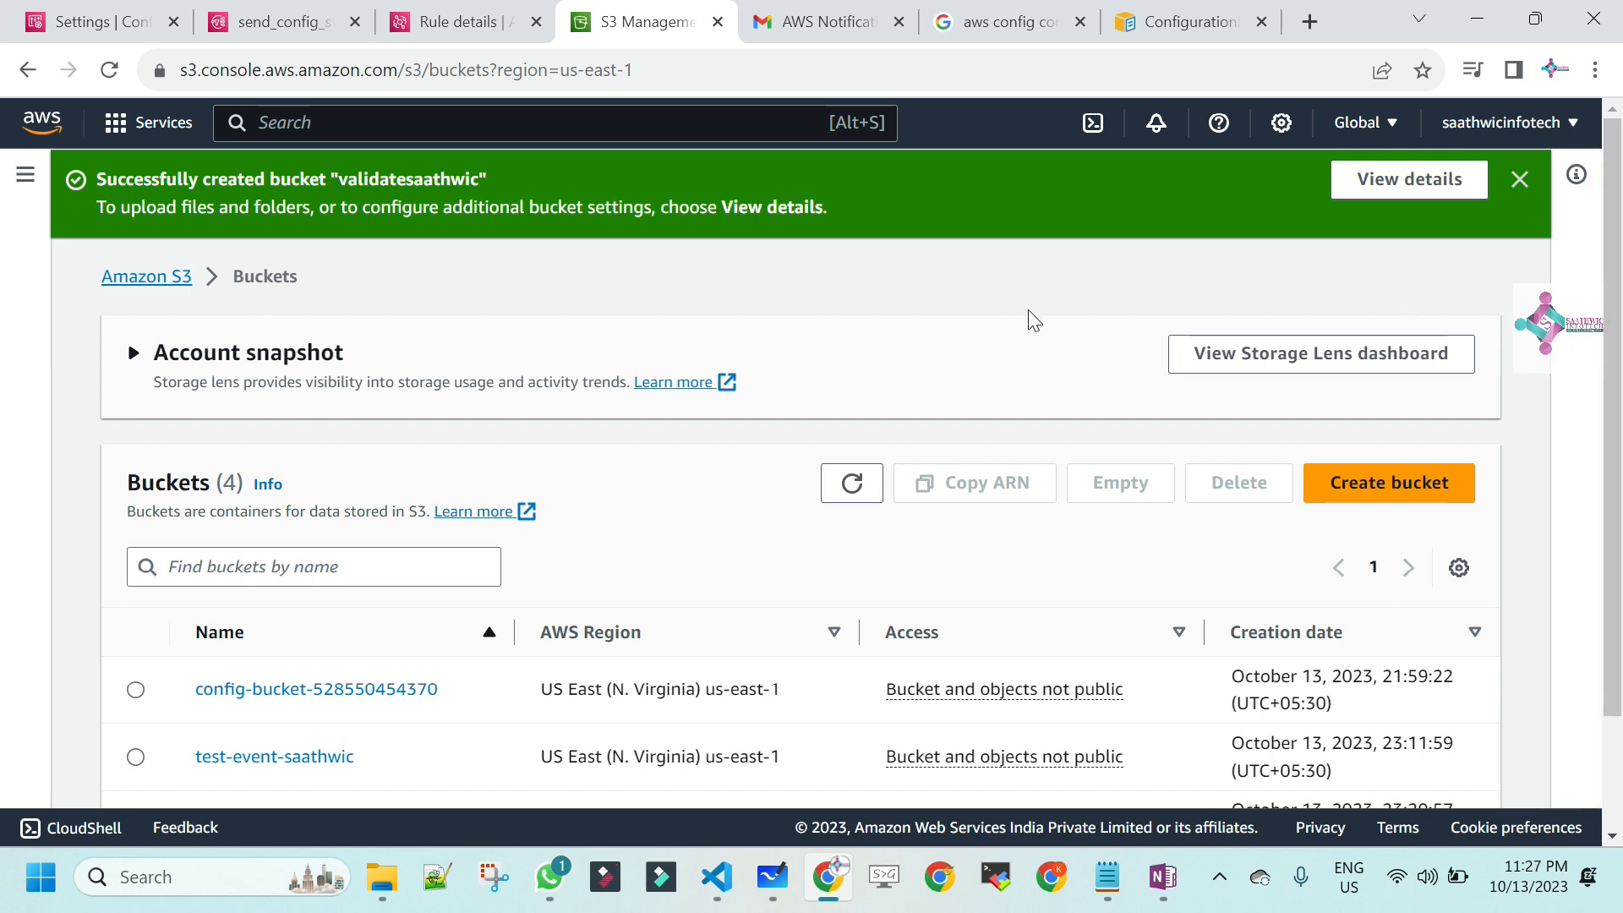
- Switch to the Gmail inbox and keep refreshing it to check for a new AWS notification about the bucket
left_click(457, 8)
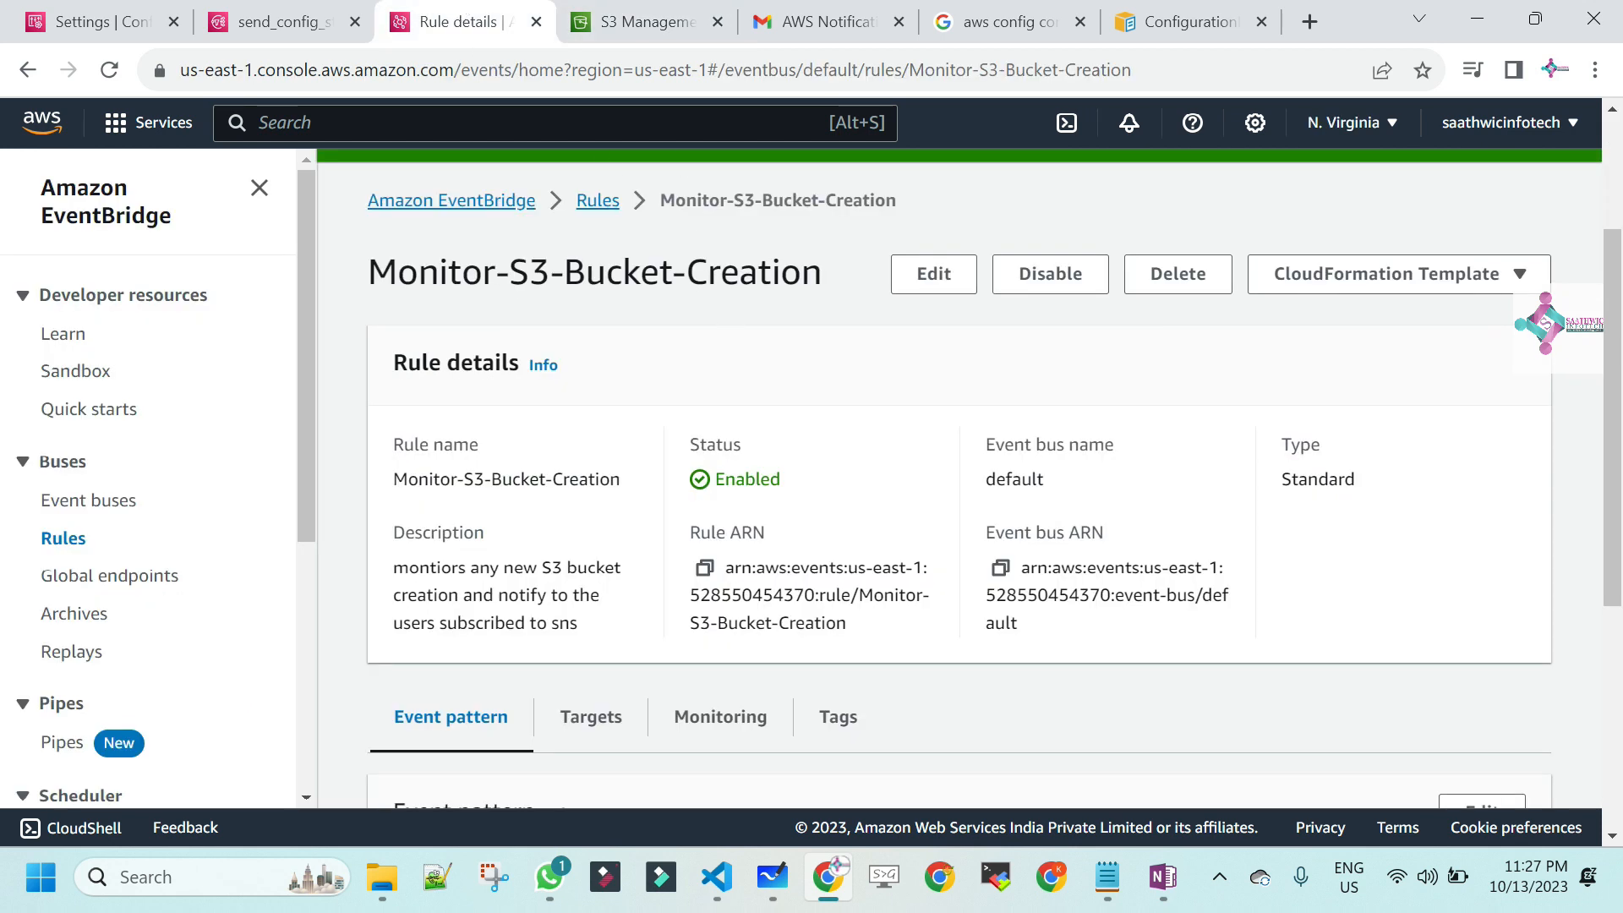
left_click(824, 21)
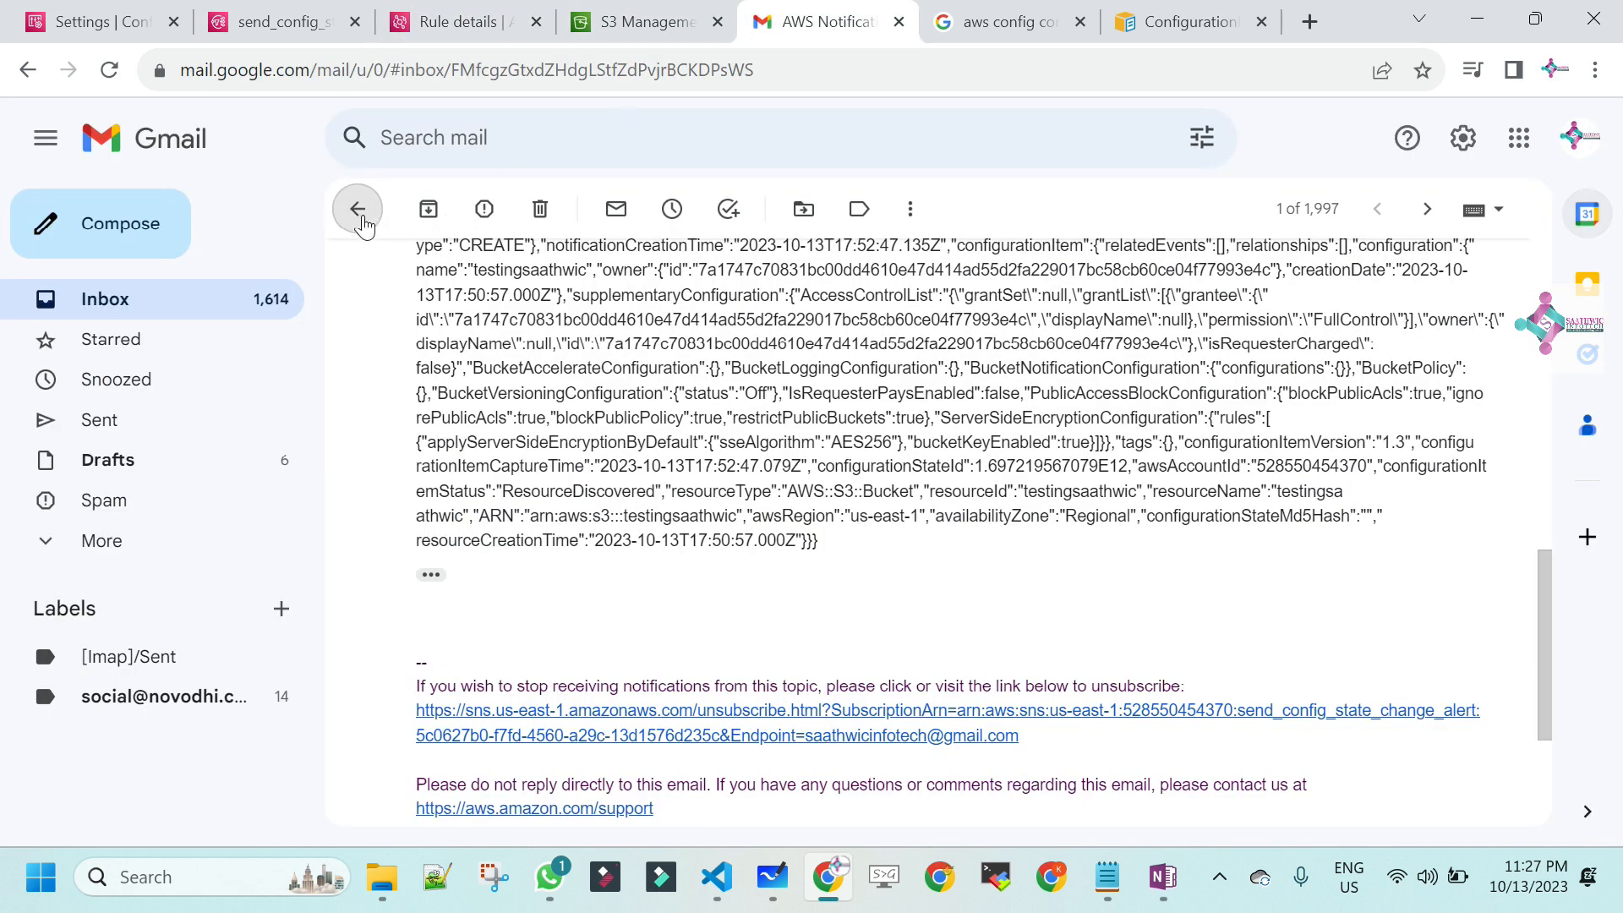
left_click(360, 211)
left_click(442, 224)
left_click(442, 224)
left_click(442, 224)
left_click(442, 224)
left_click(442, 224)
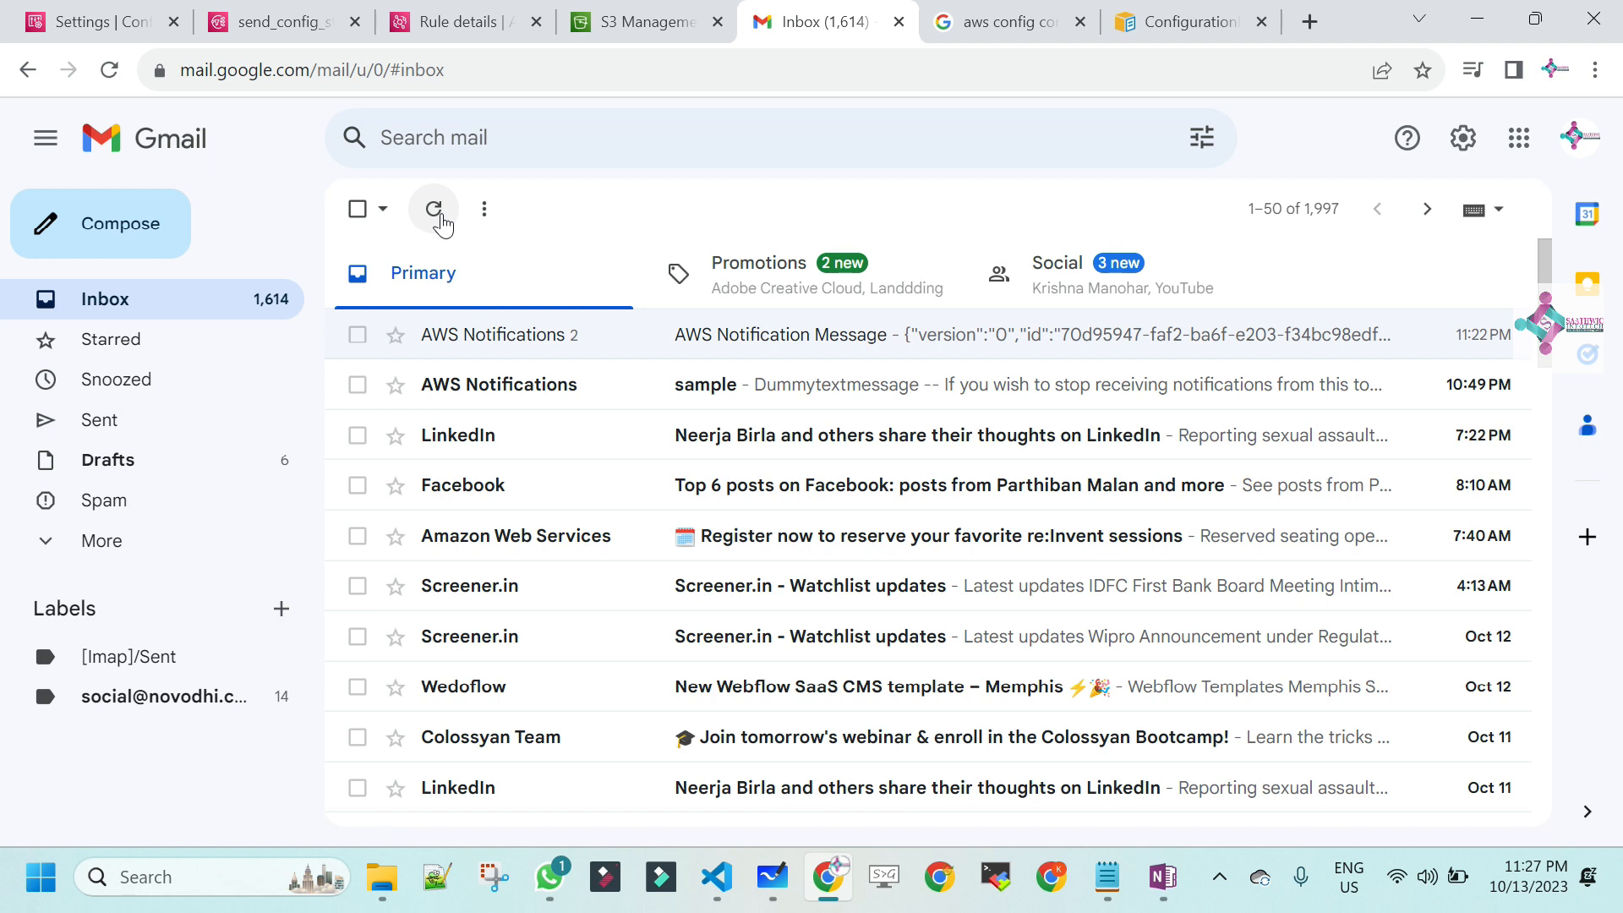
left_click(443, 224)
left_click(442, 224)
left_click(442, 224)
left_click(442, 224)
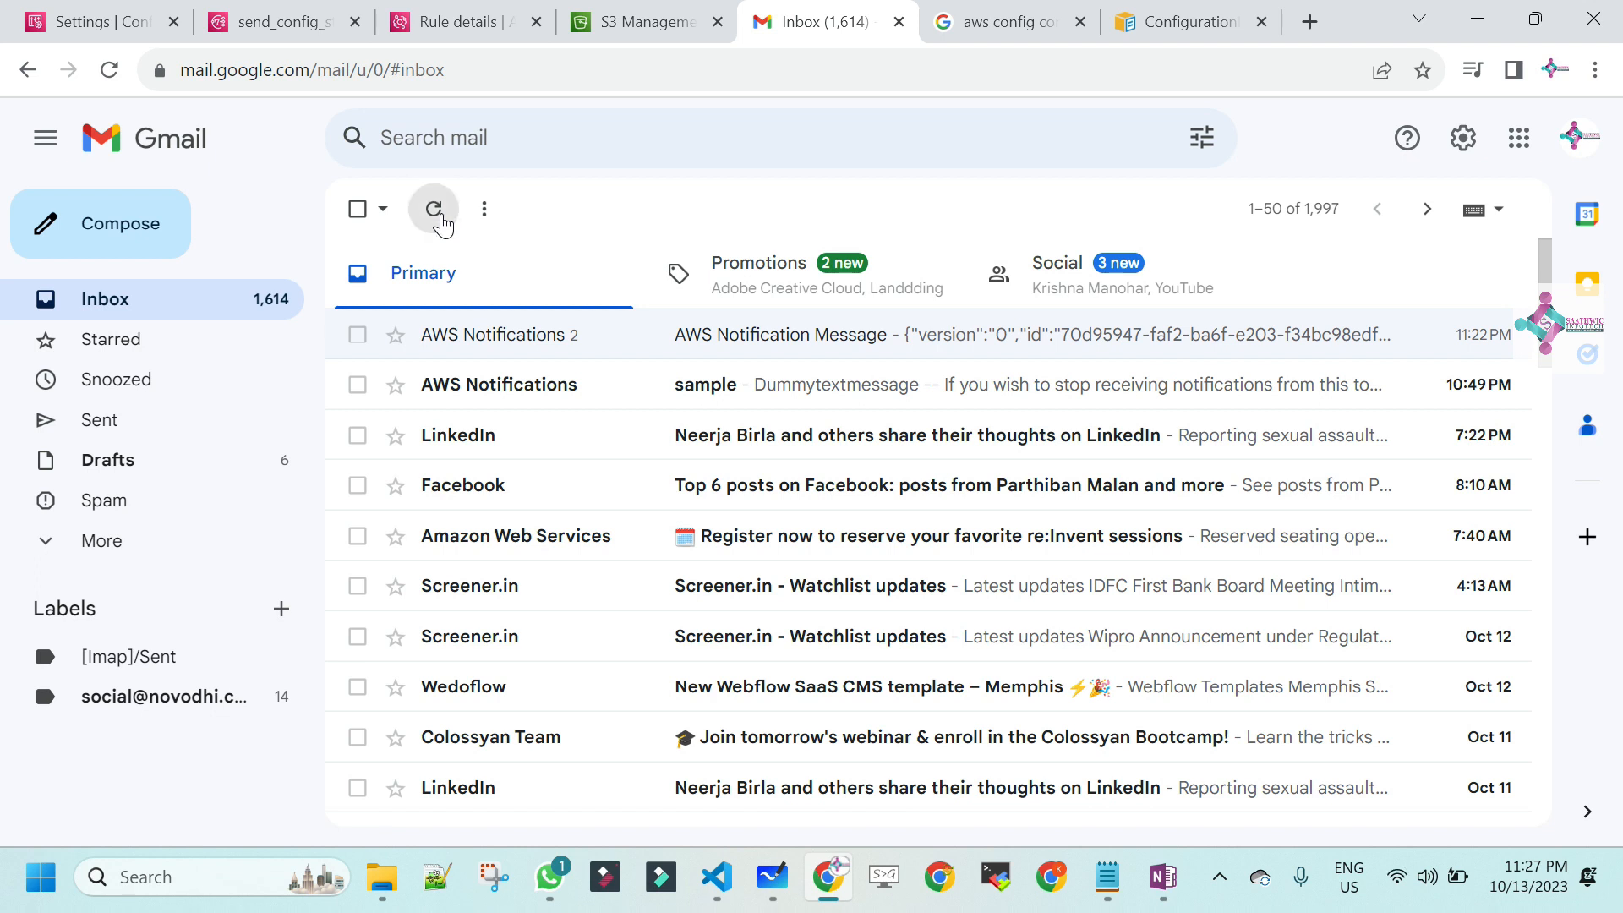
left_click(442, 224)
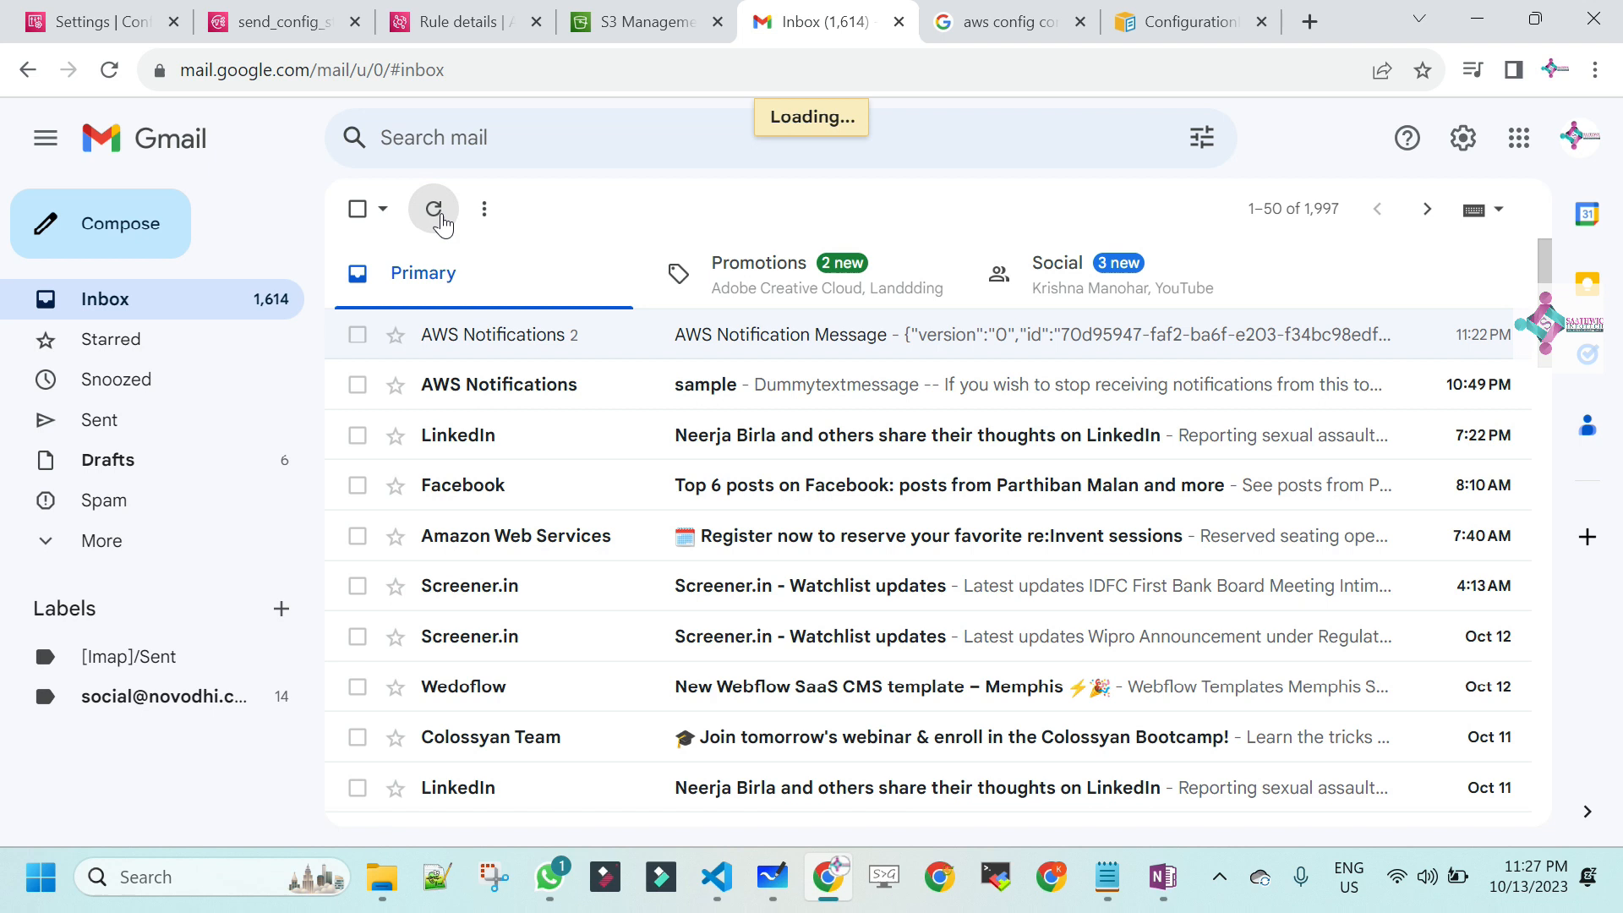
left_click(442, 224)
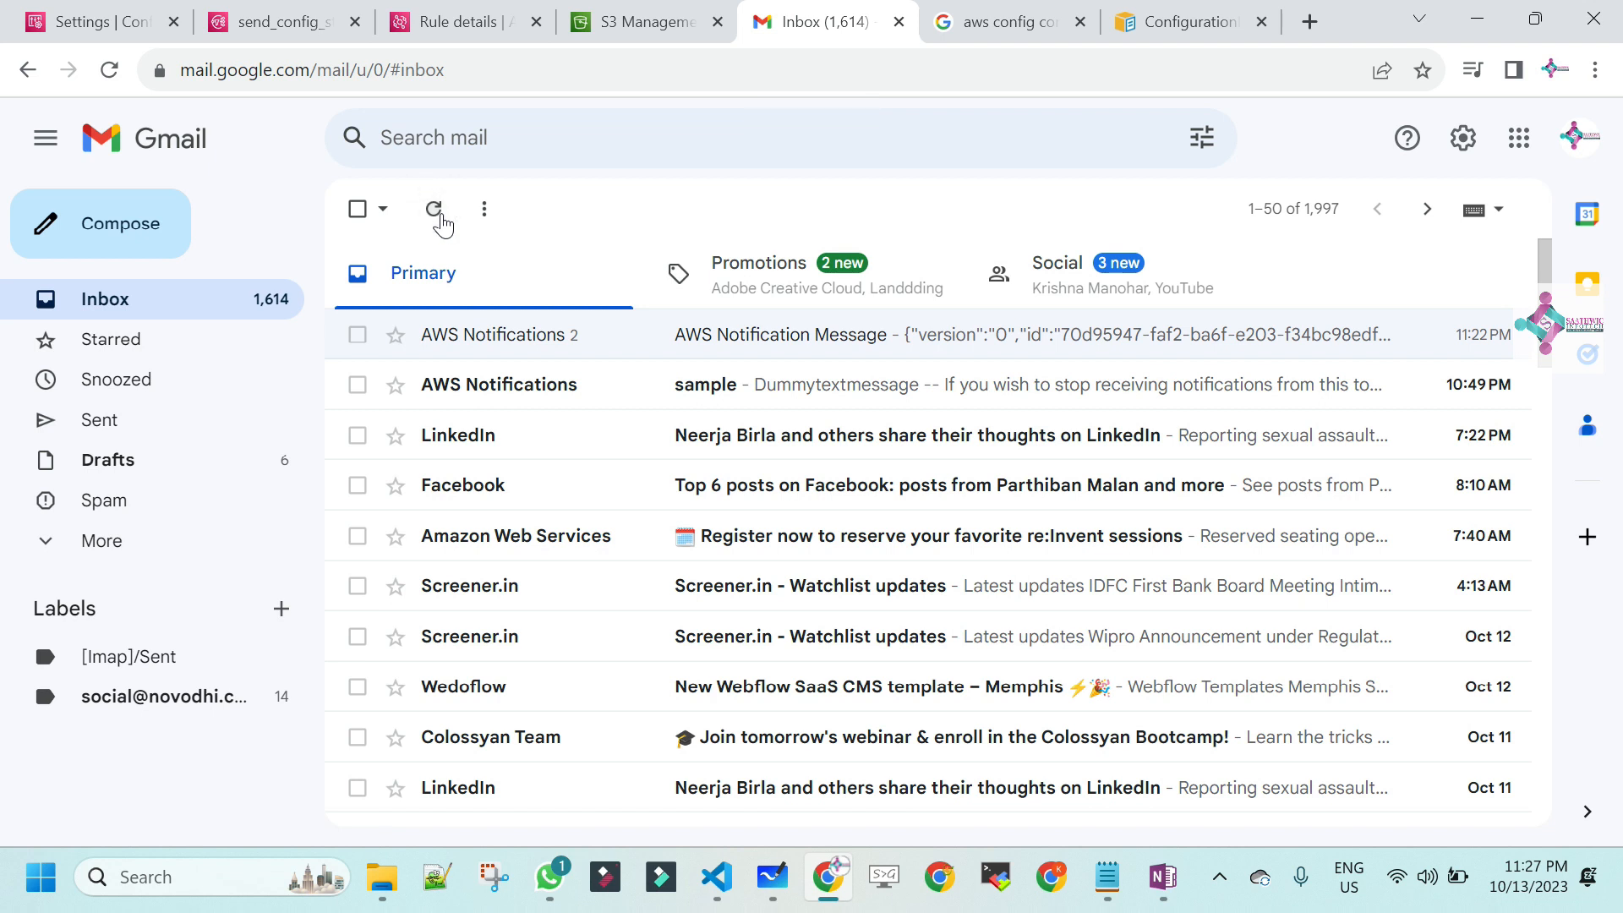
left_click(442, 224)
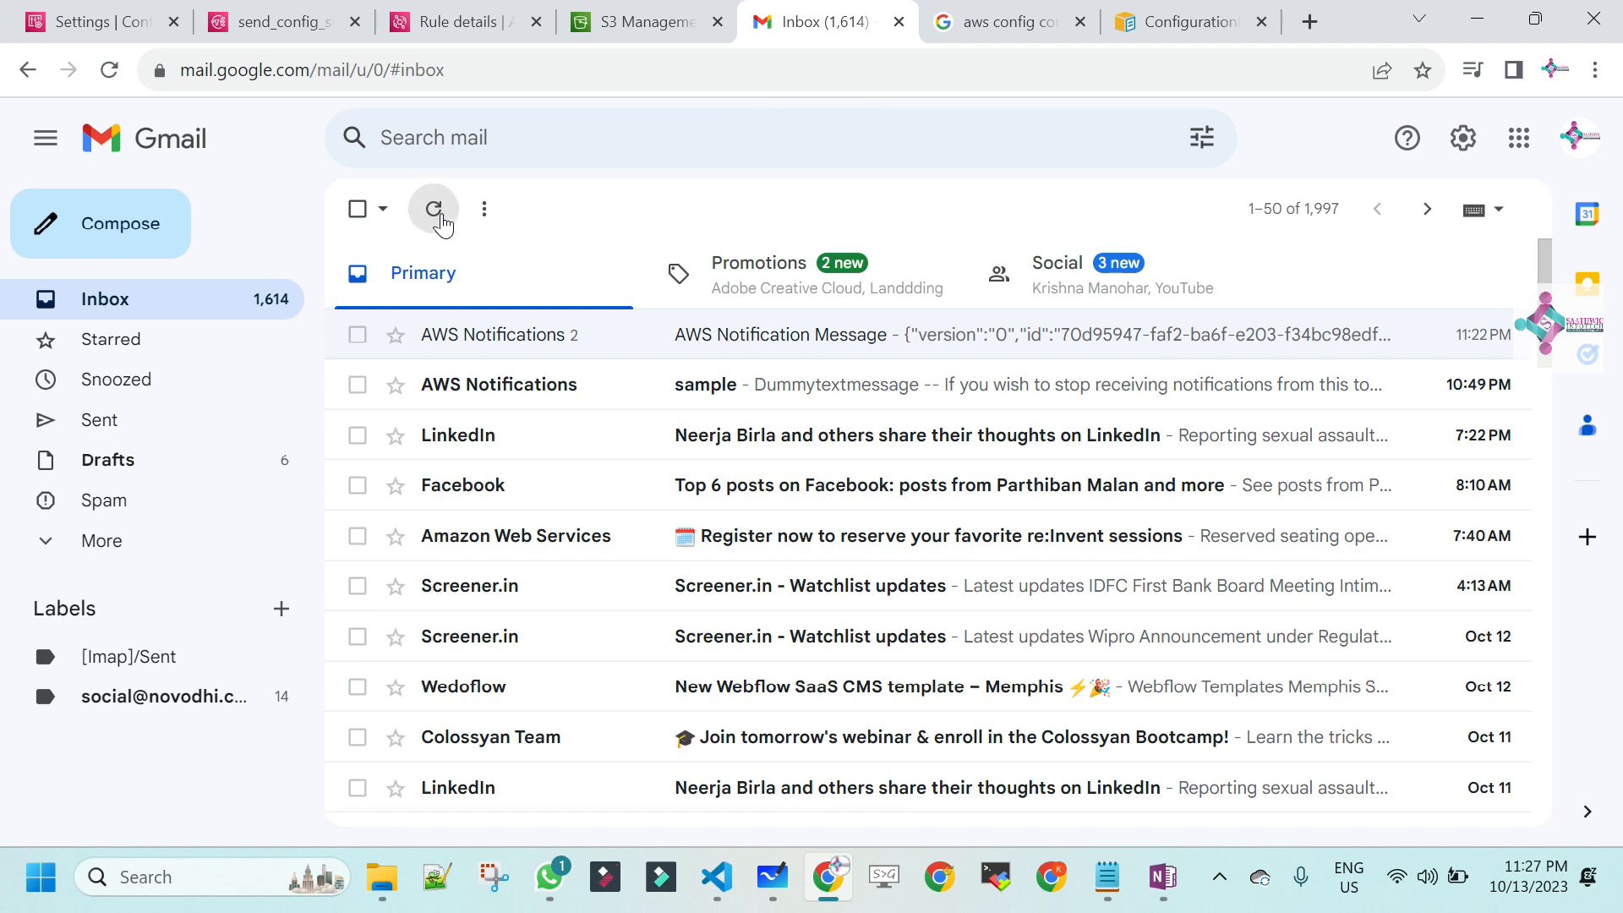
left_click(443, 225)
left_click(442, 224)
left_click(443, 224)
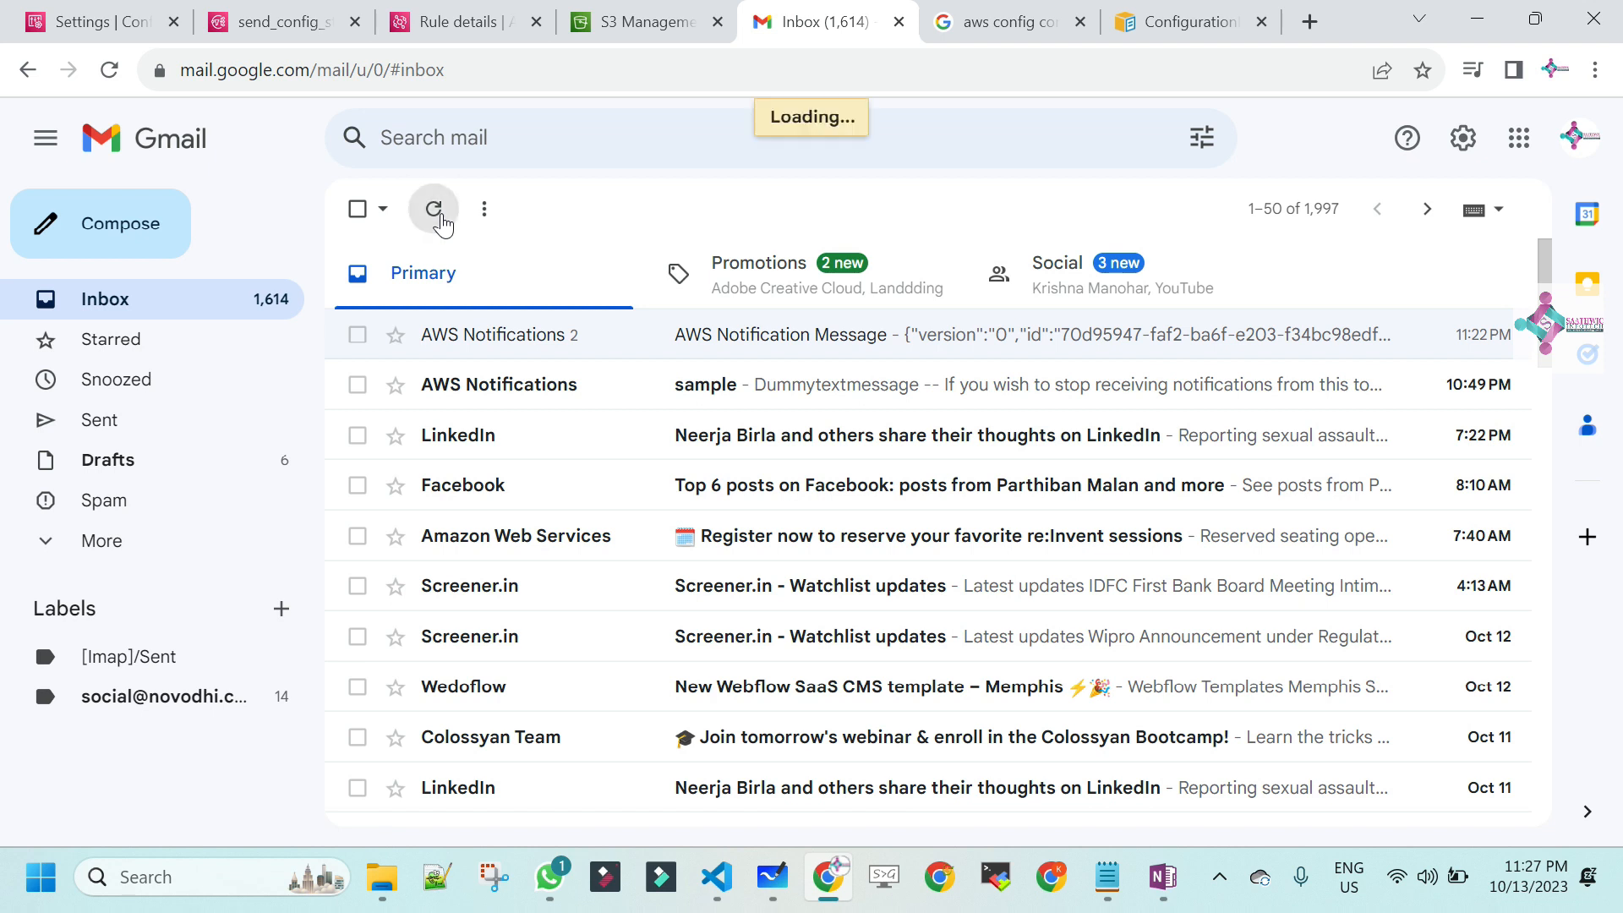
left_click(442, 224)
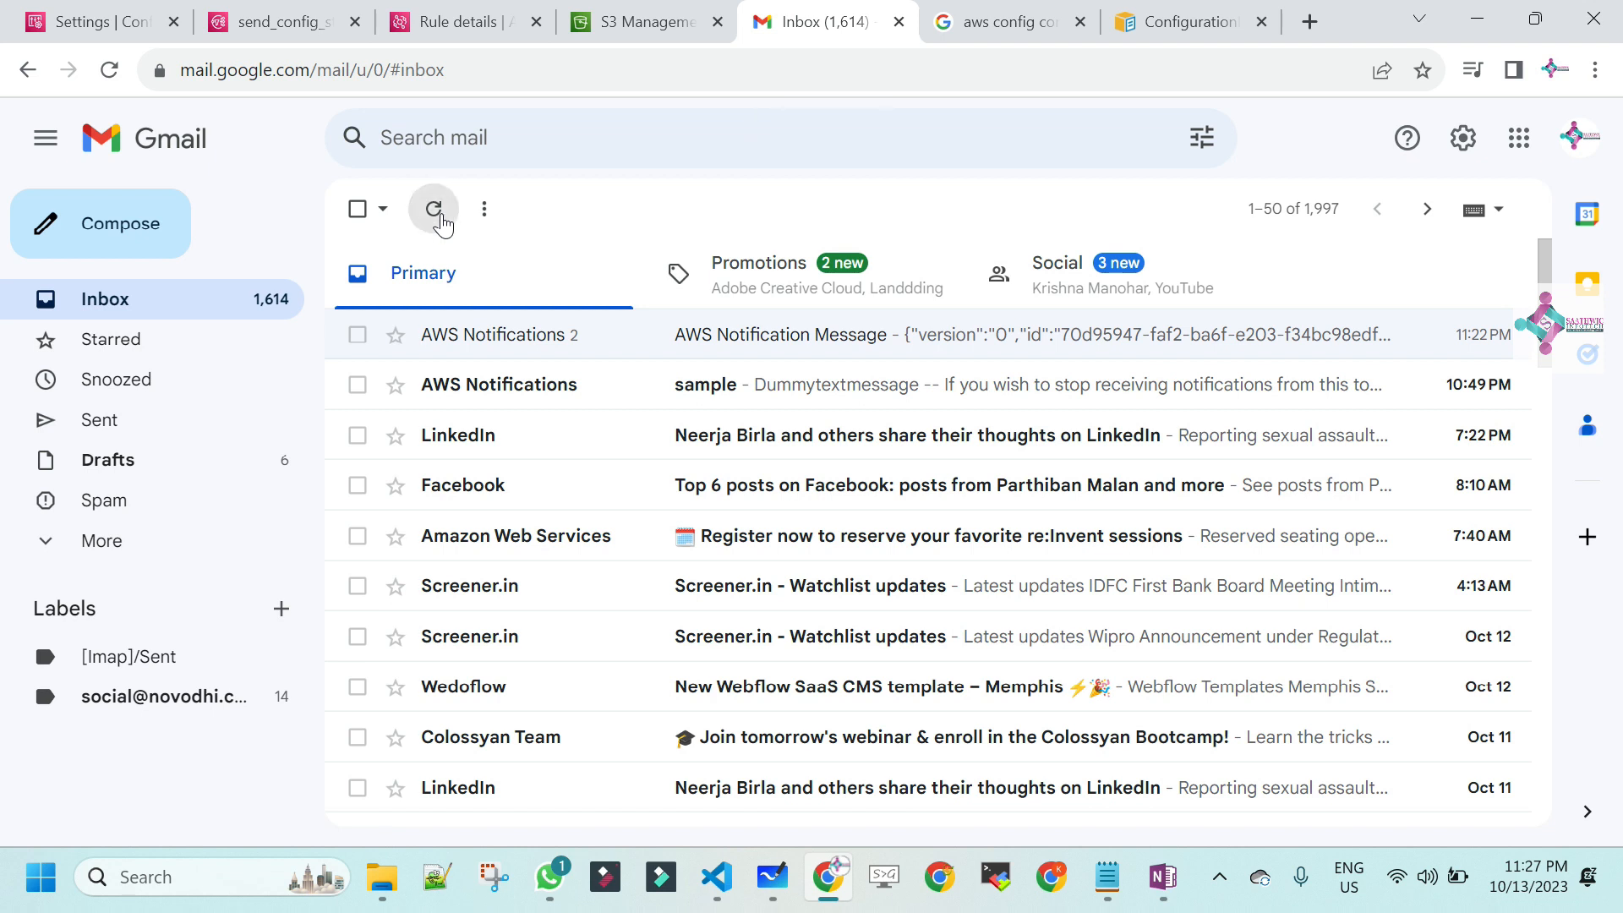
left_click(443, 224)
left_click(442, 224)
left_click(442, 224)
left_click(443, 224)
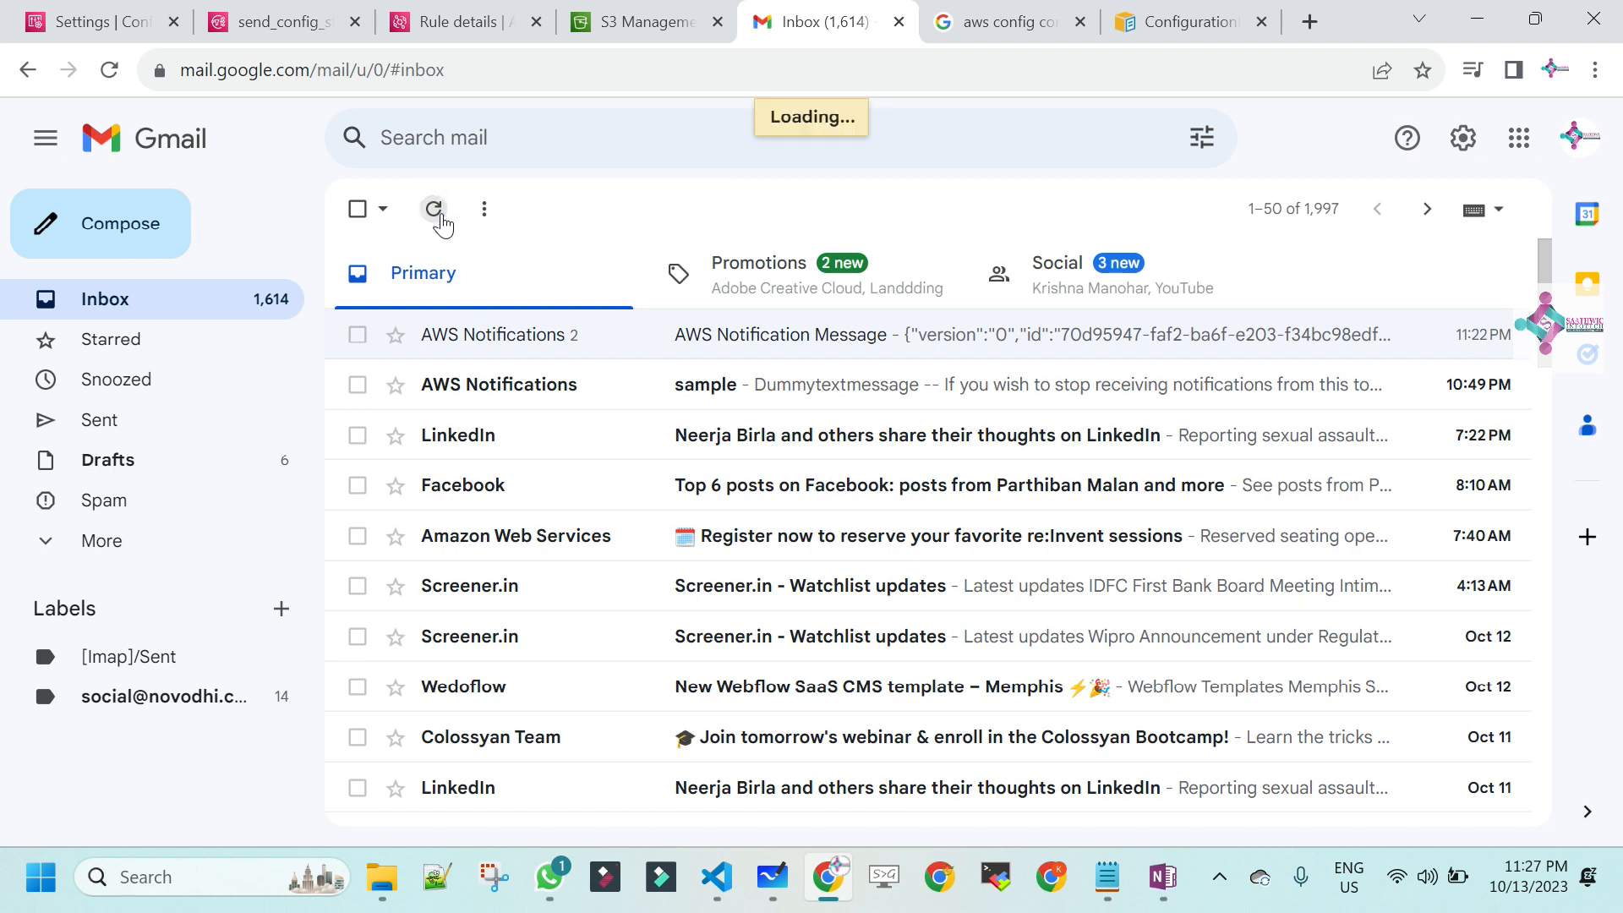
left_click(442, 224)
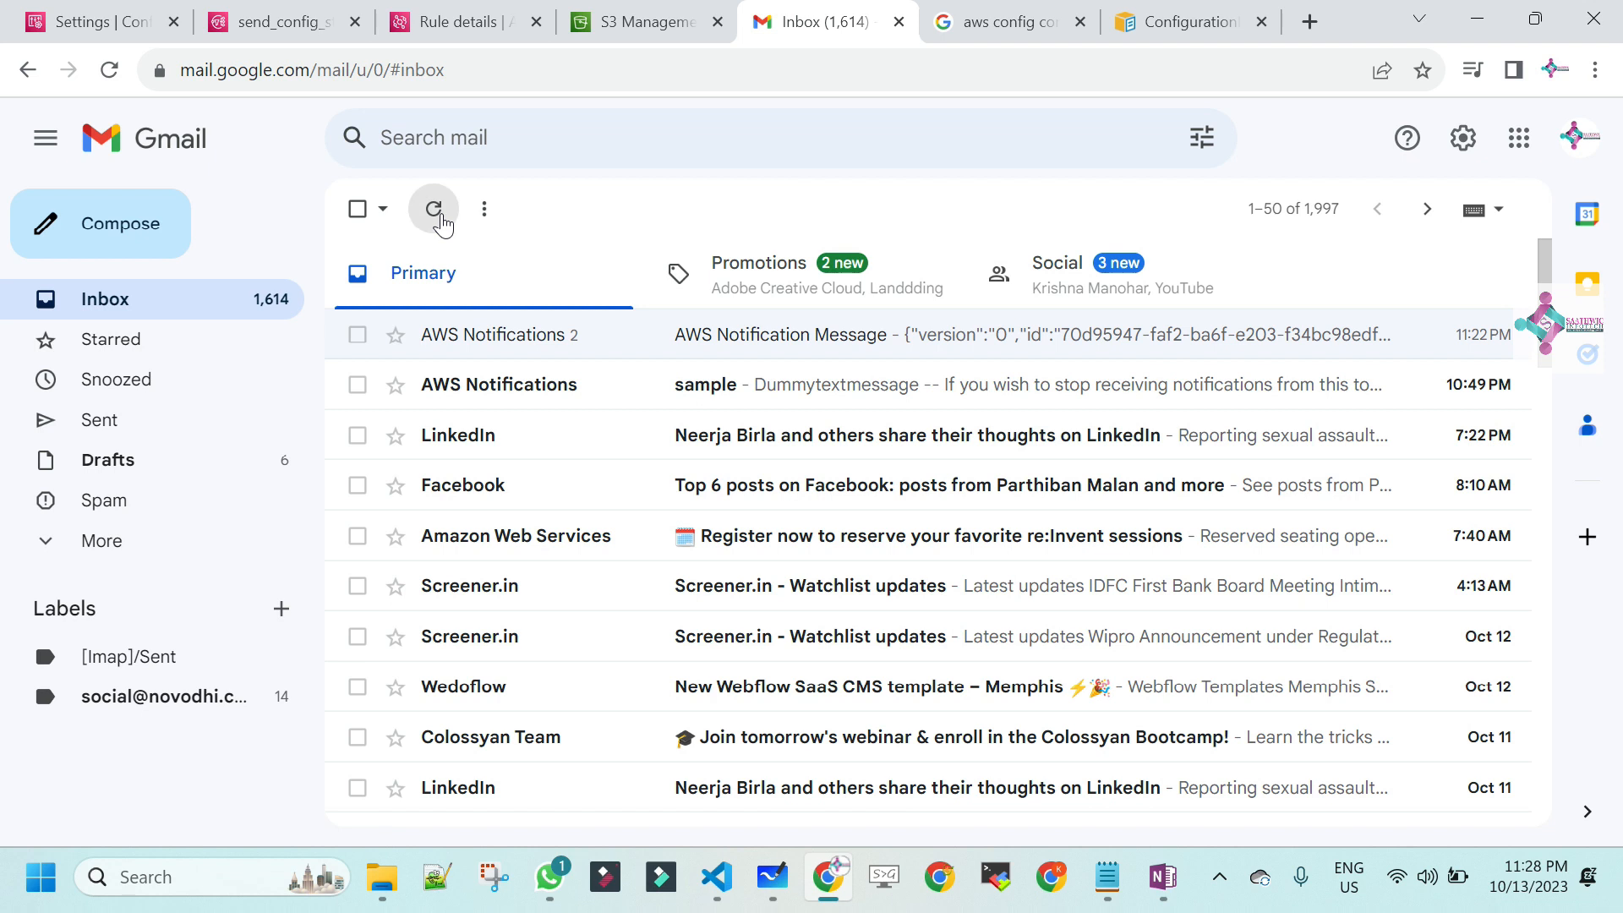
left_click(442, 224)
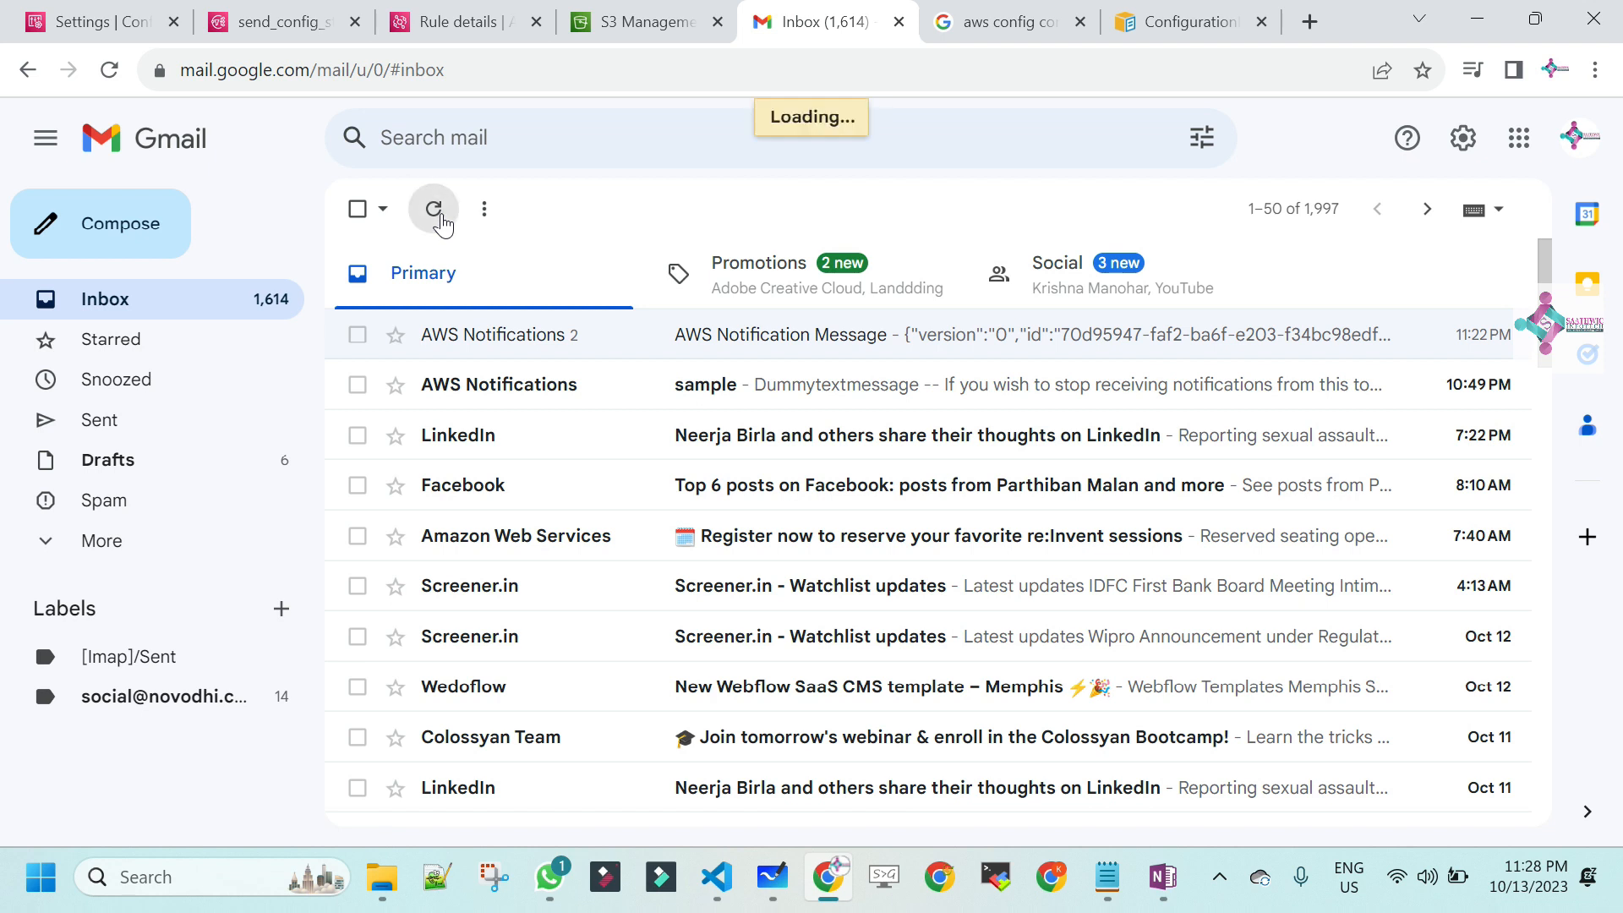
left_click(442, 224)
left_click(442, 224)
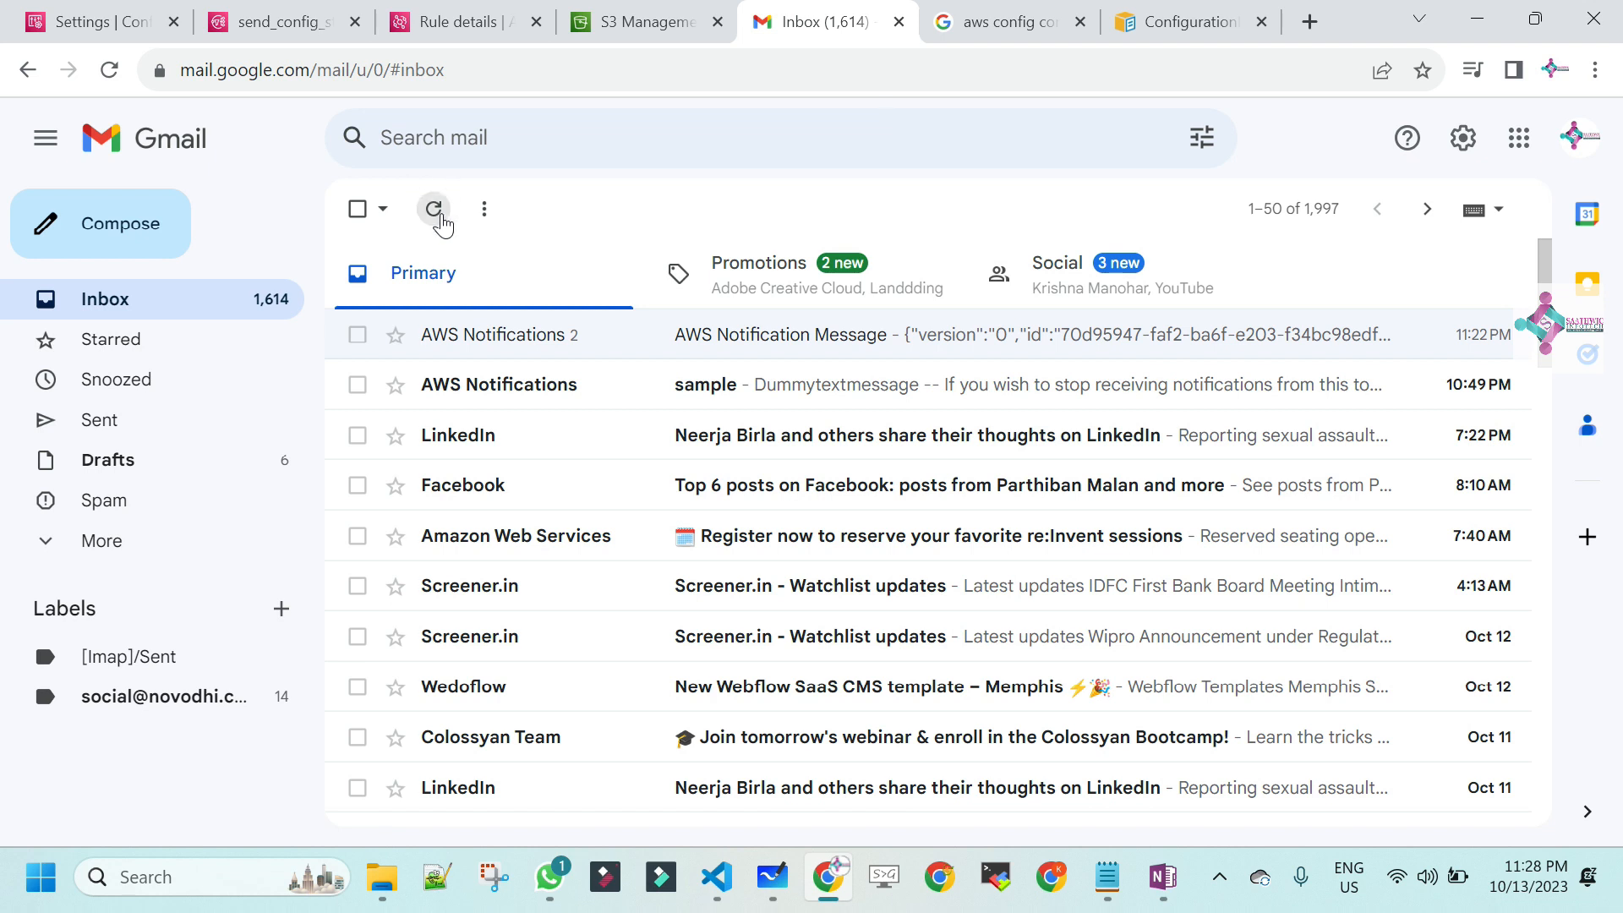
left_click(442, 224)
left_click(434, 209)
left_click(441, 215)
left_click(108, 70)
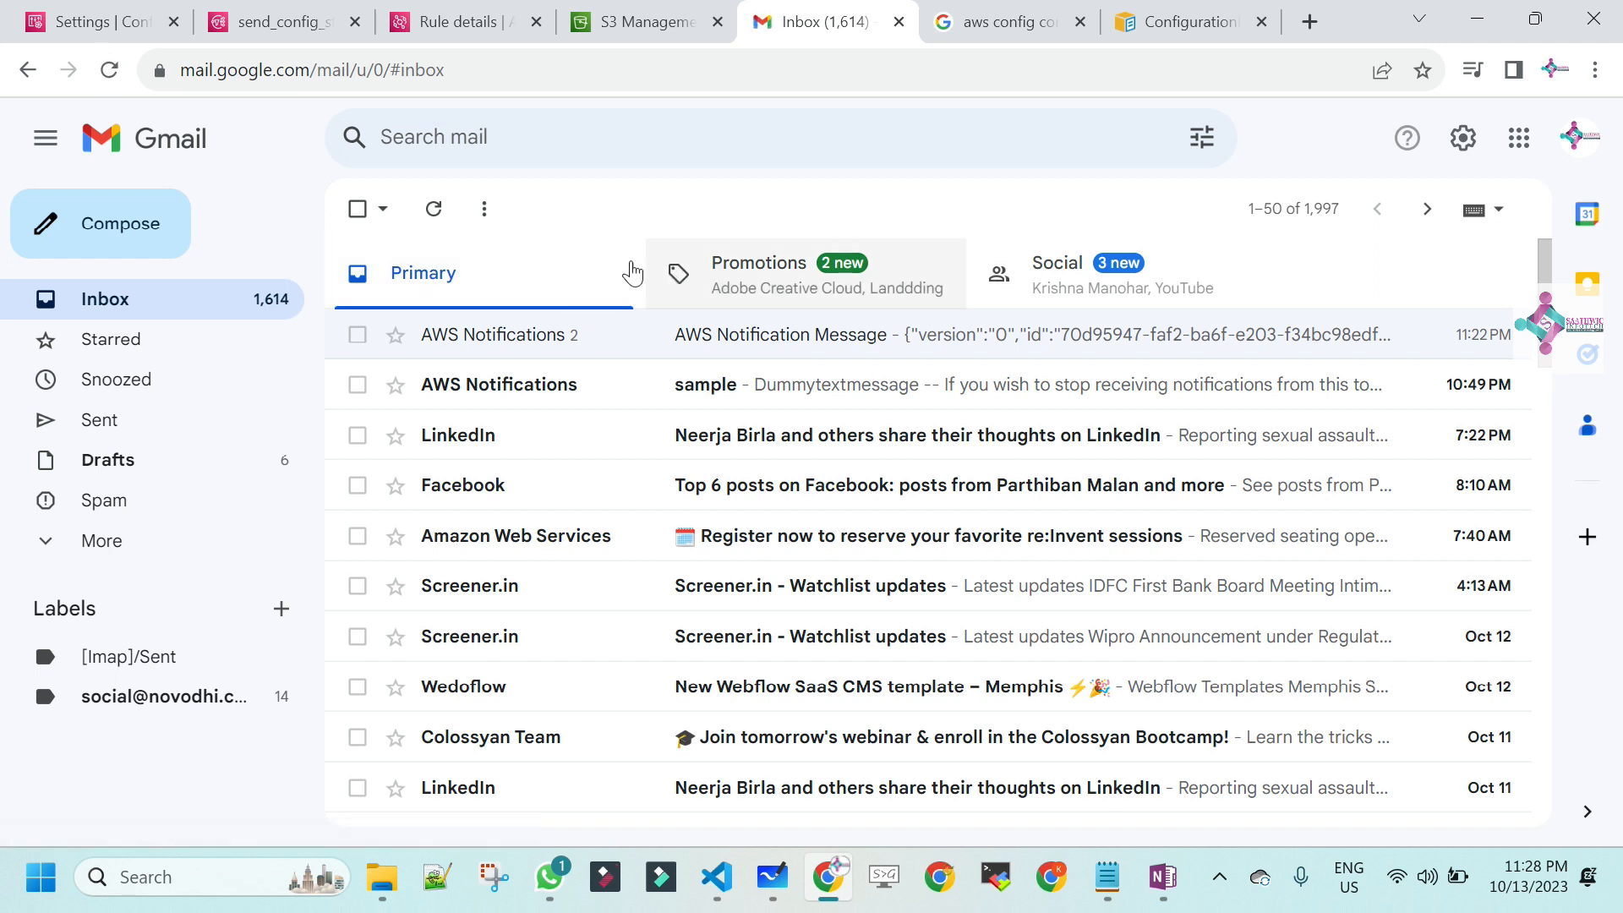
left_click(434, 211)
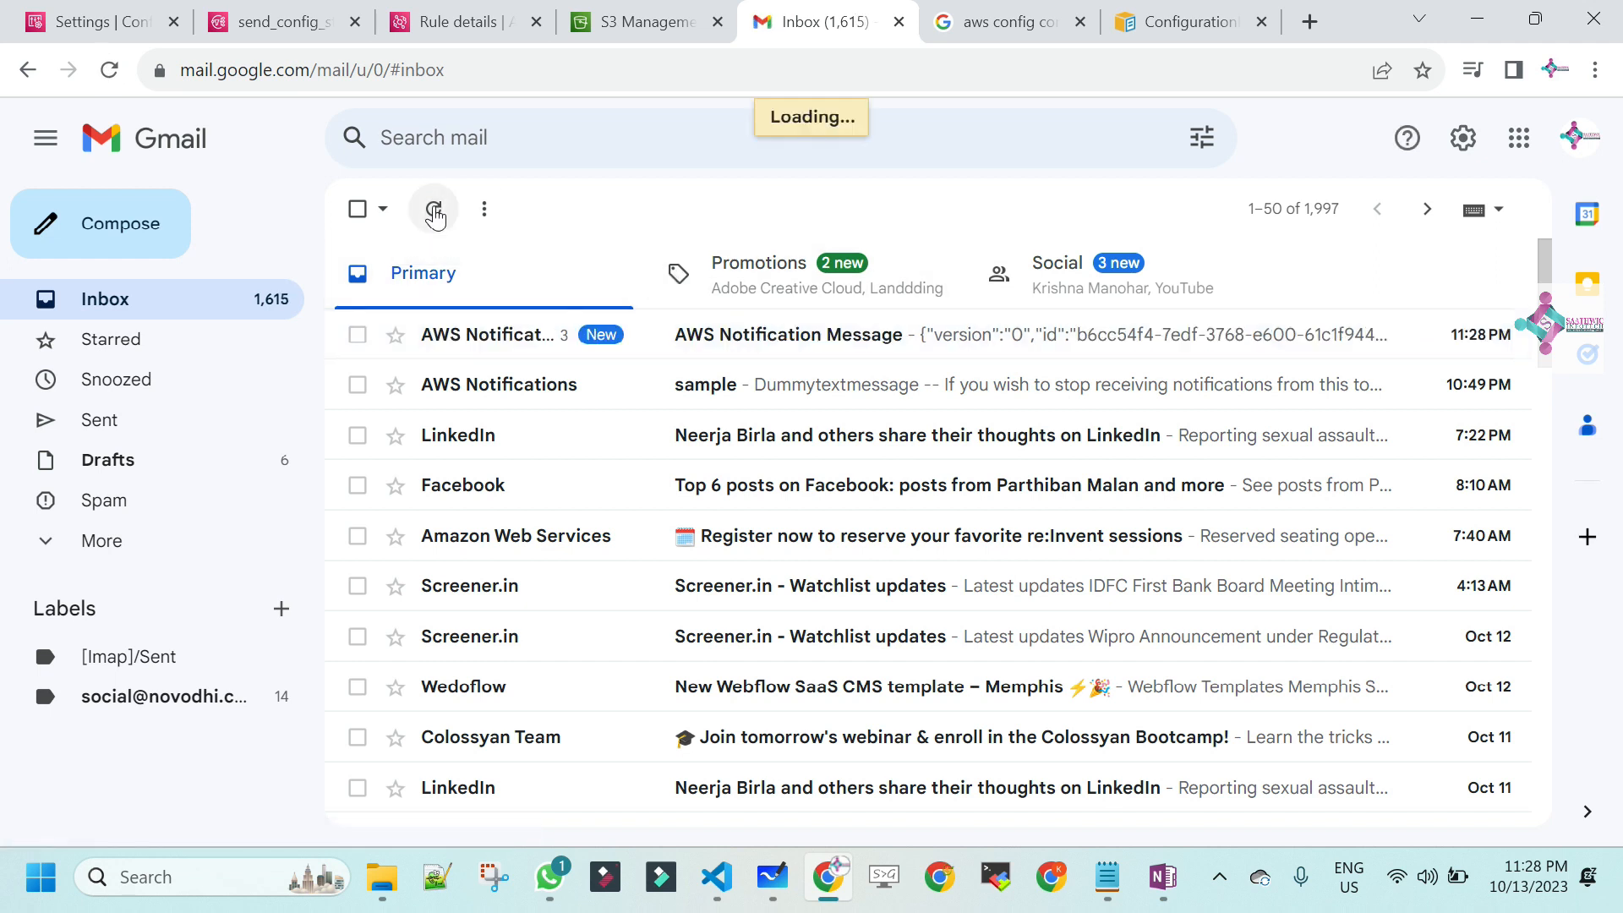
- Examine the body and trimmed content of the newest AWS Notification Message, and return to the Monitor-S3-Bucket-Creation rule details
left_click(772, 340)
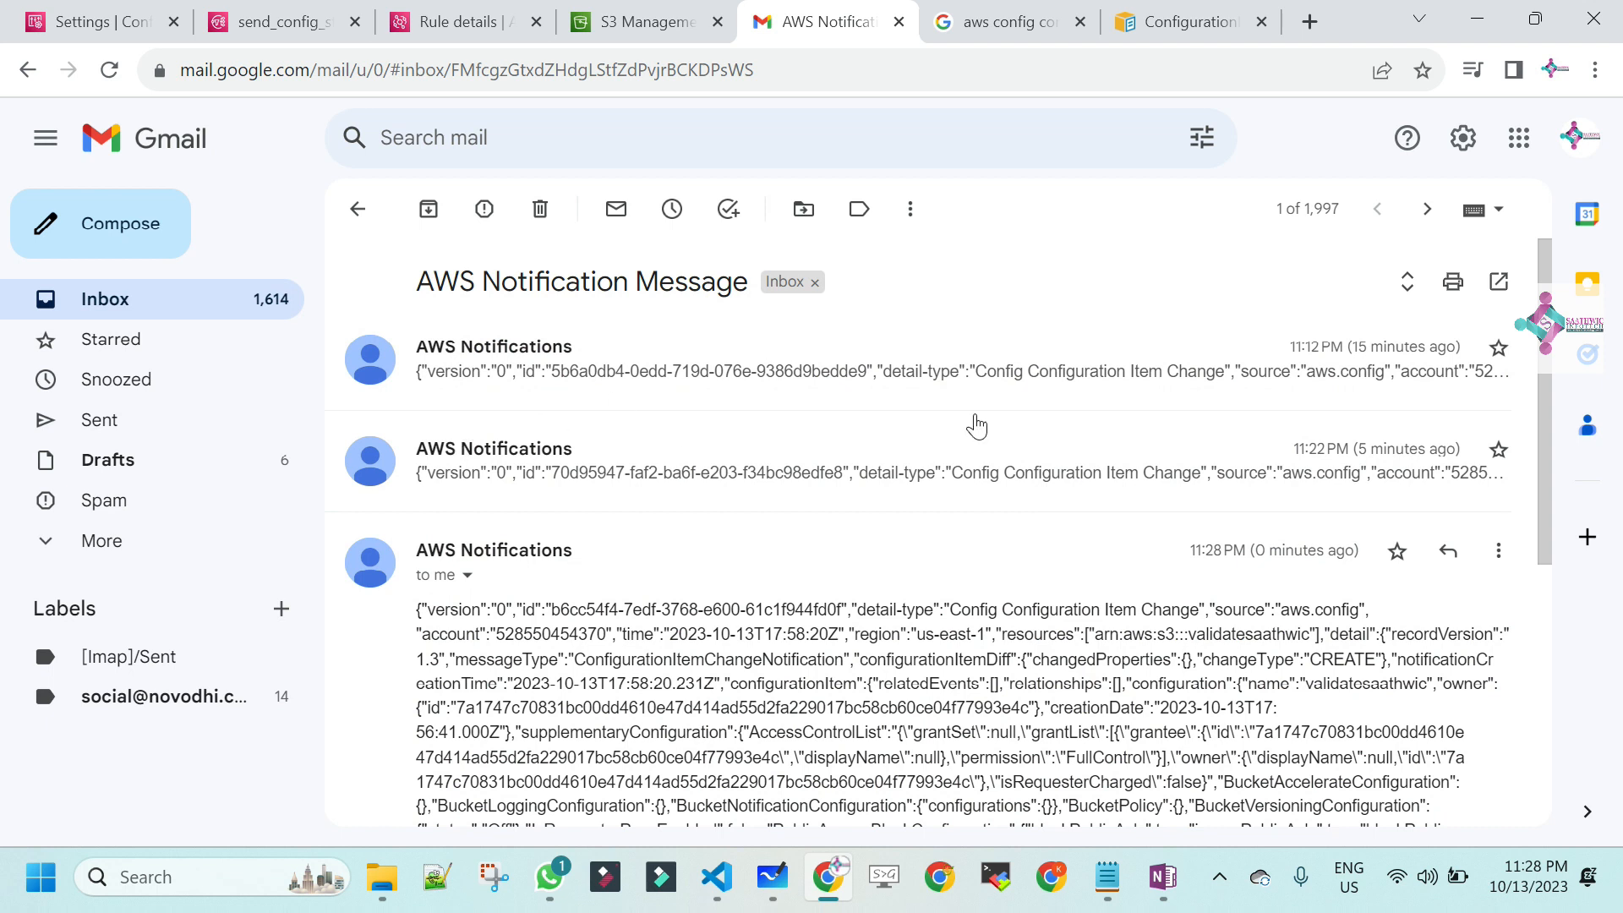
left_click_drag(1539, 410, 1610, 674)
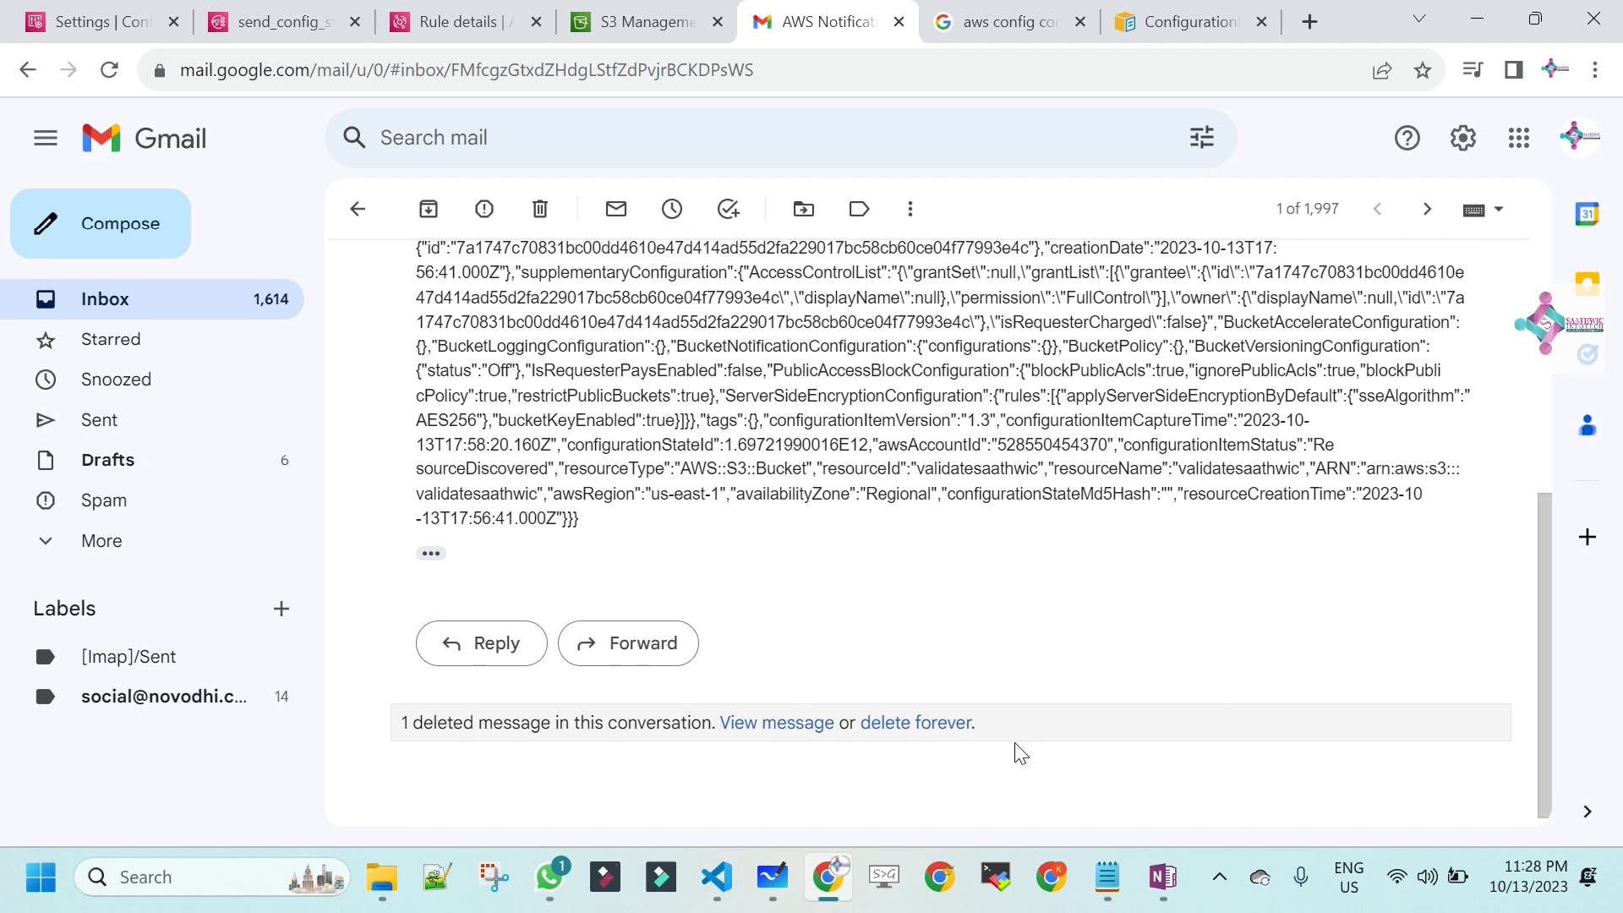
left_click(431, 555)
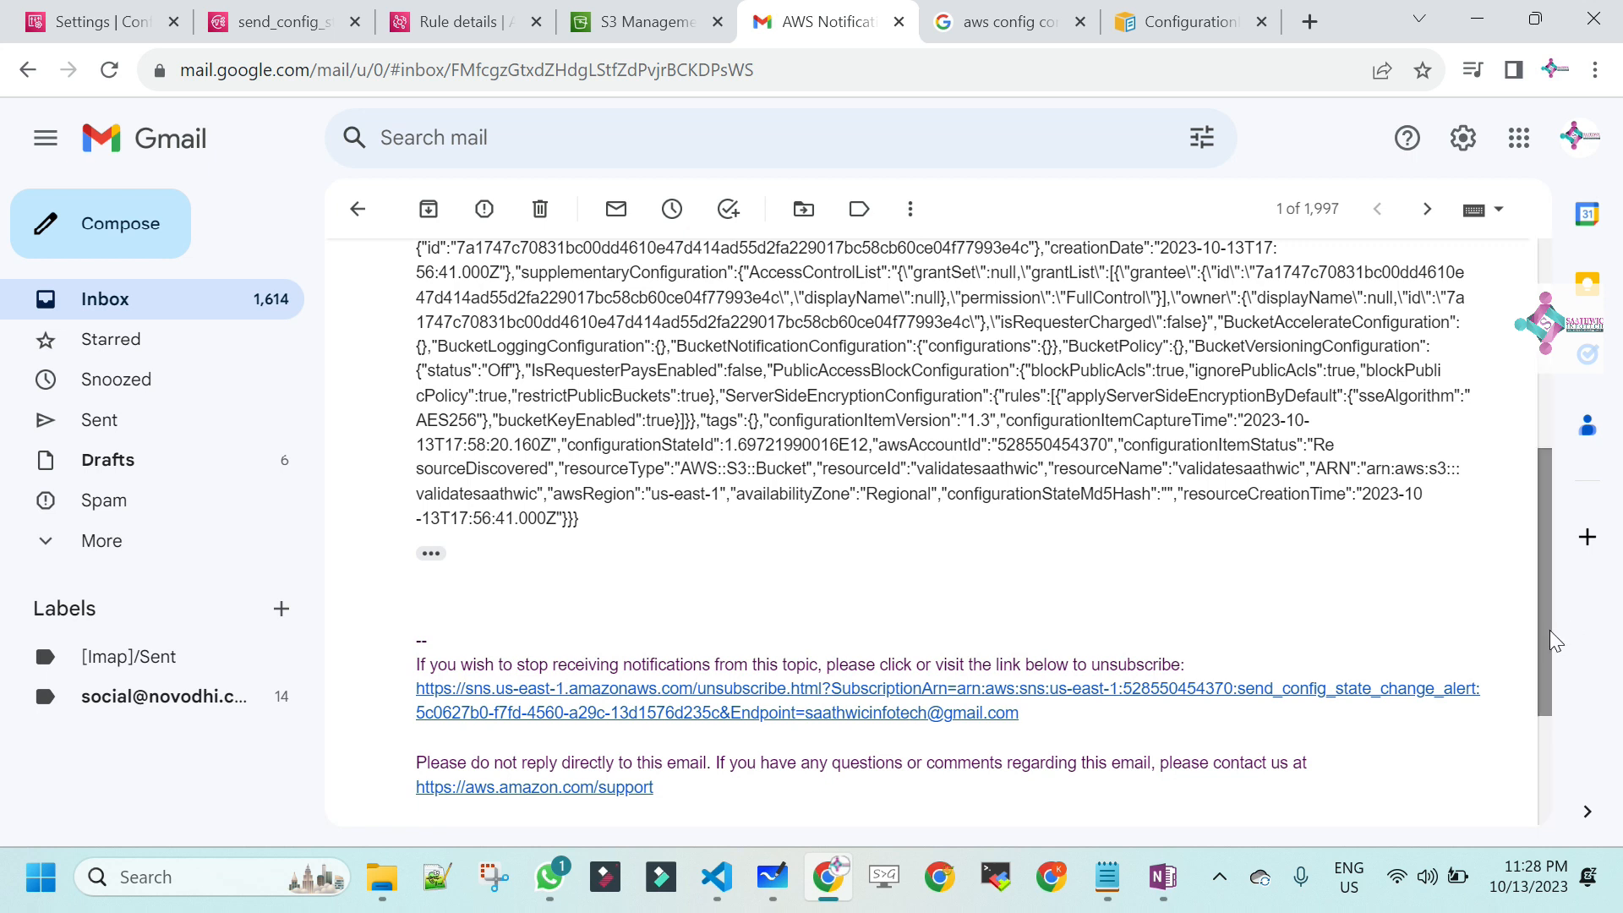
scroll(1554, 567, "up", 2)
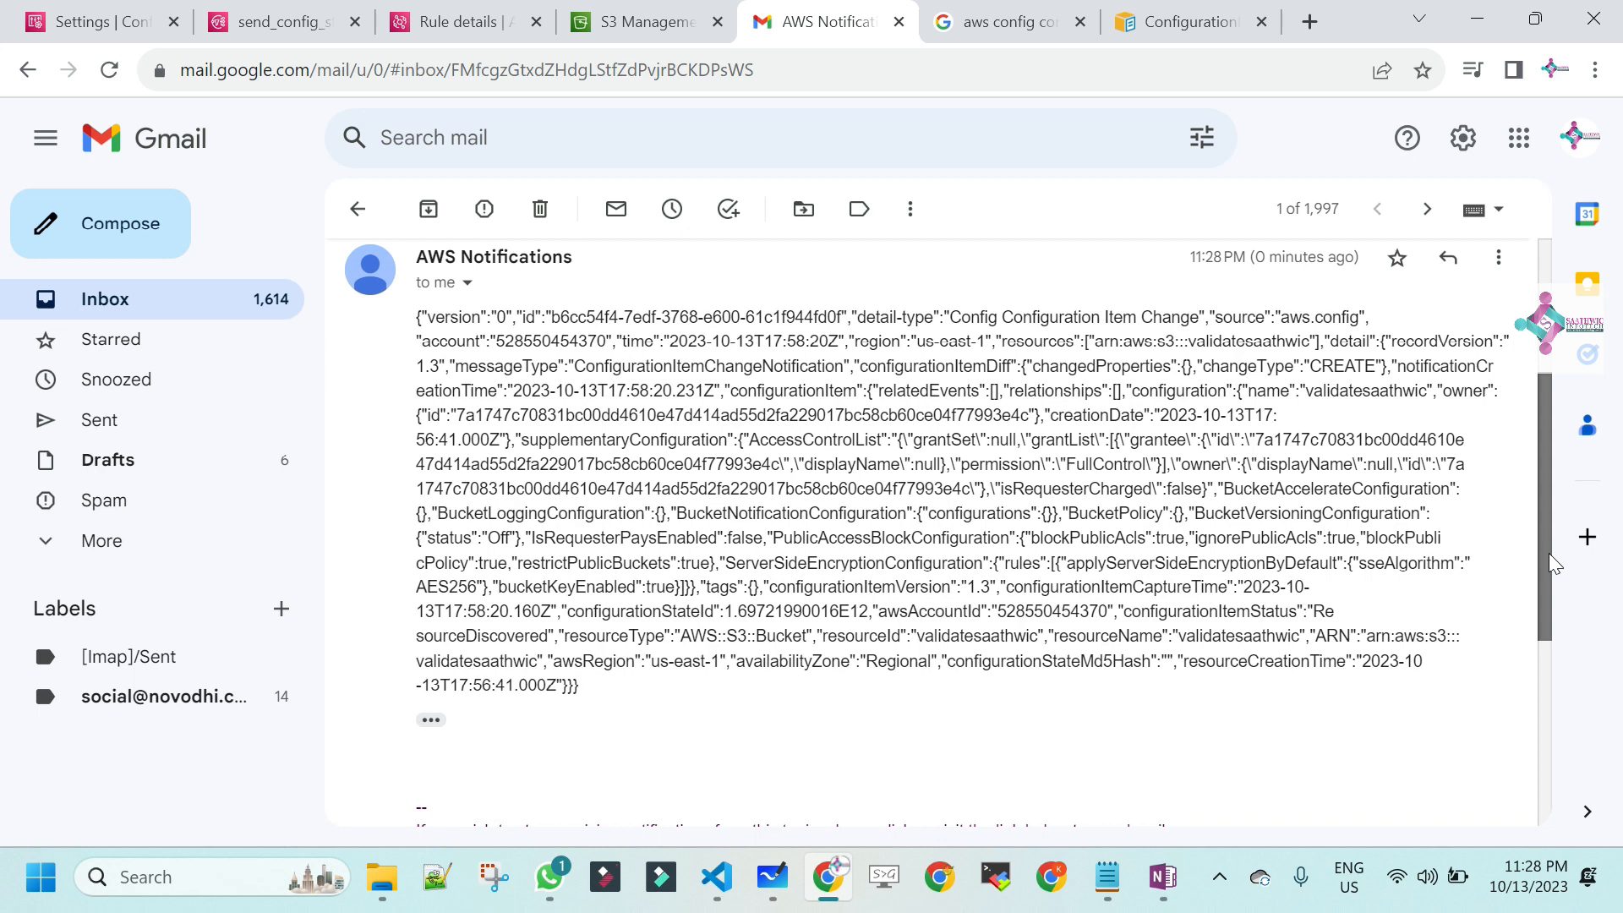
scroll(1552, 551, "up", 1)
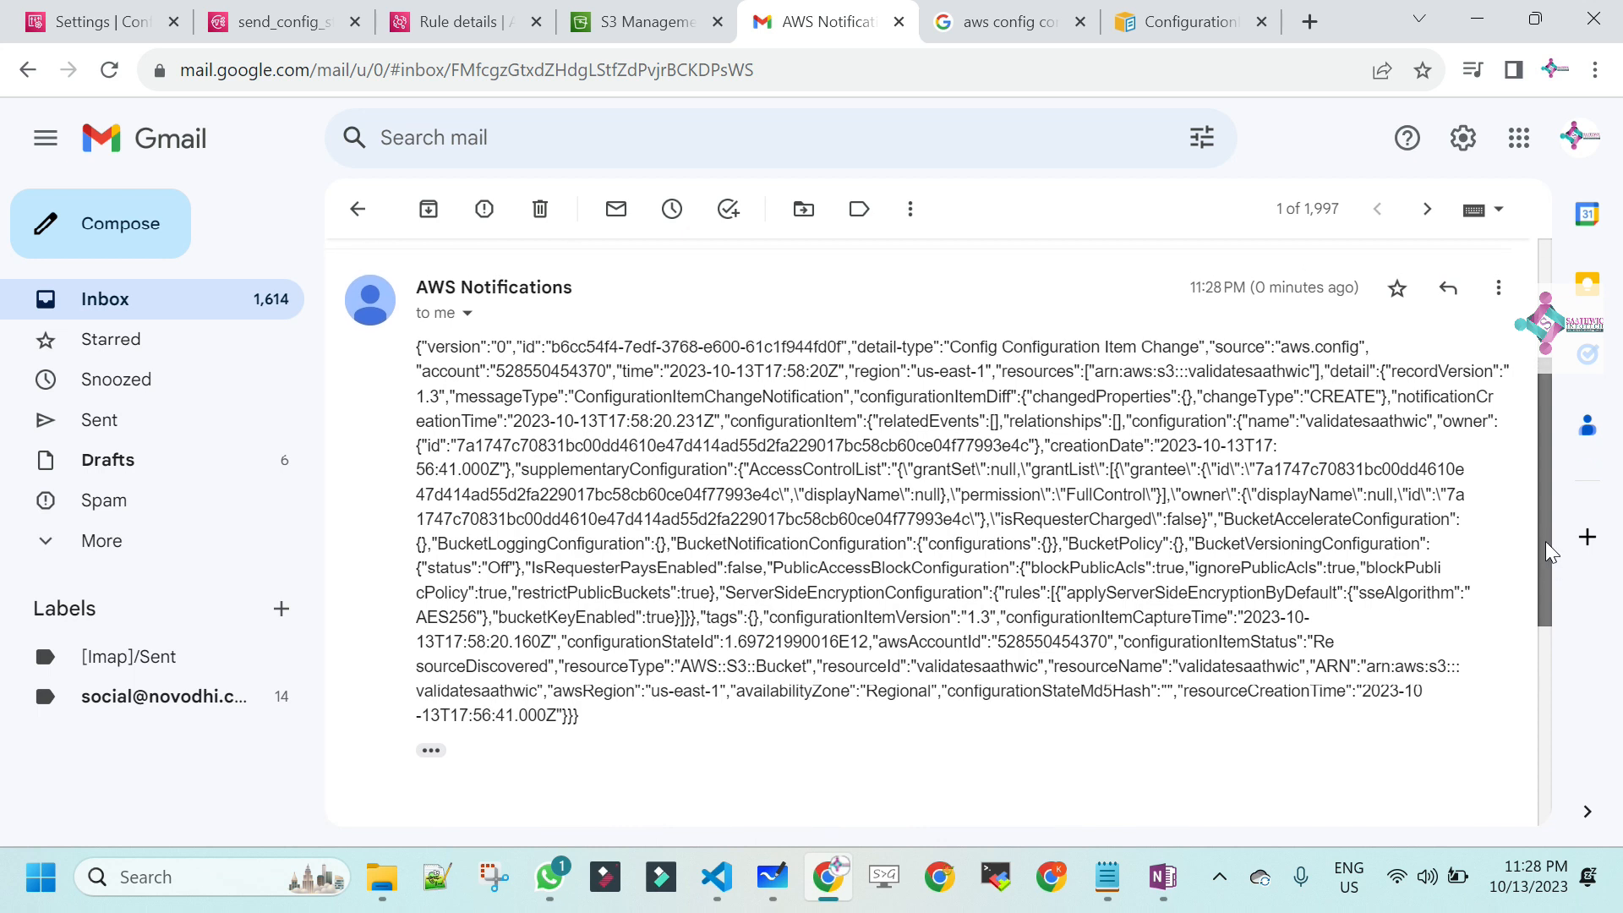
scroll(1548, 551, "down", 3)
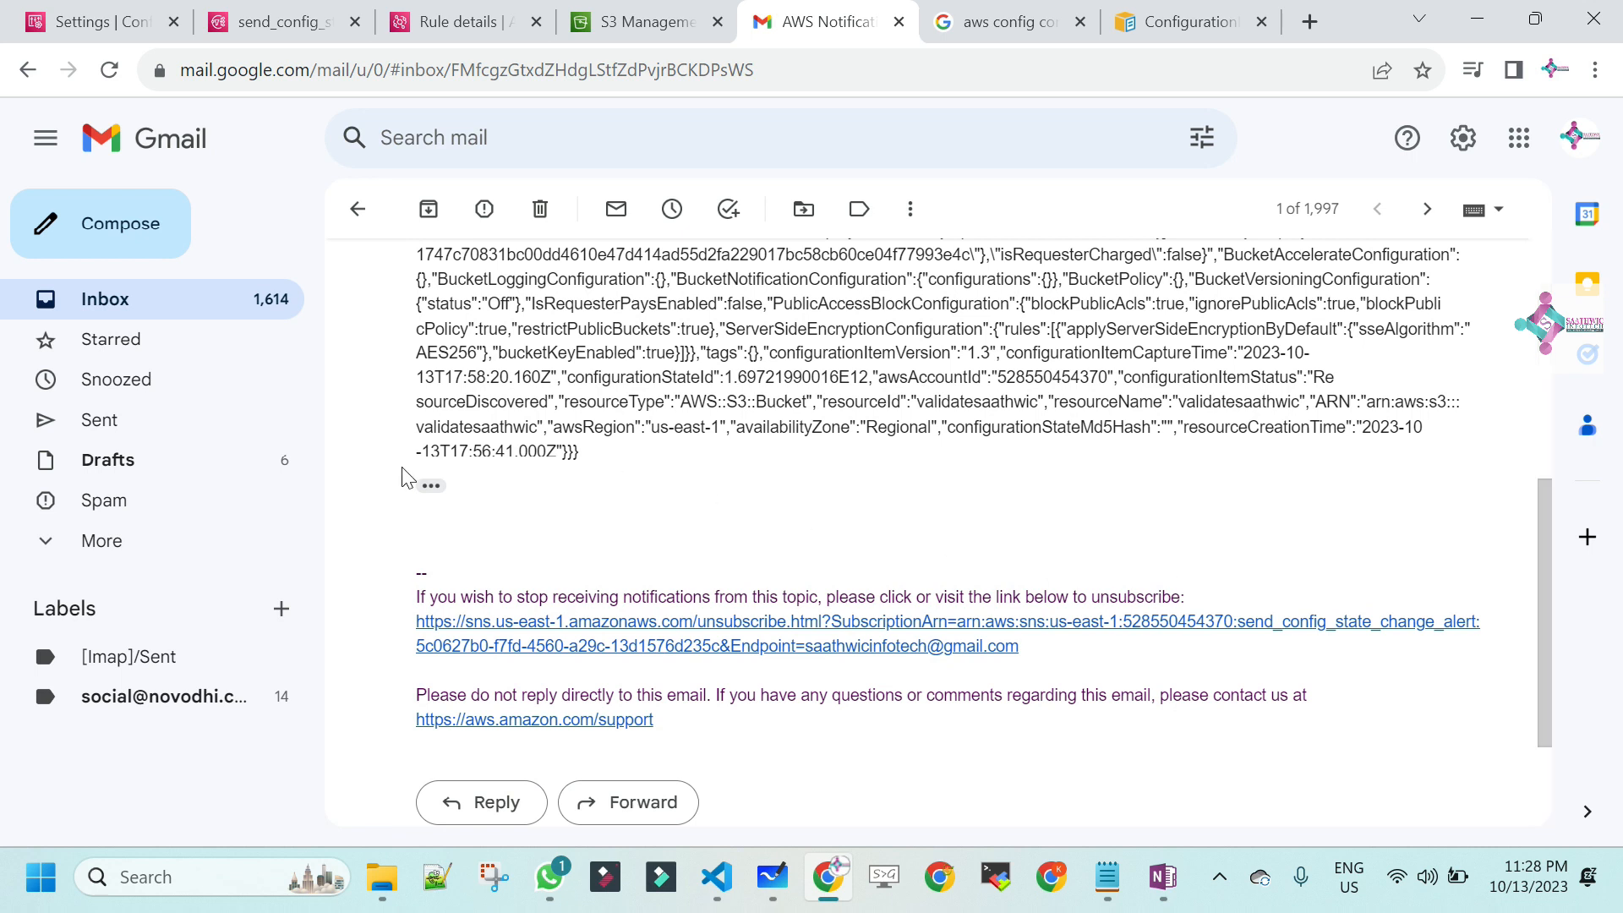
left_click(430, 486)
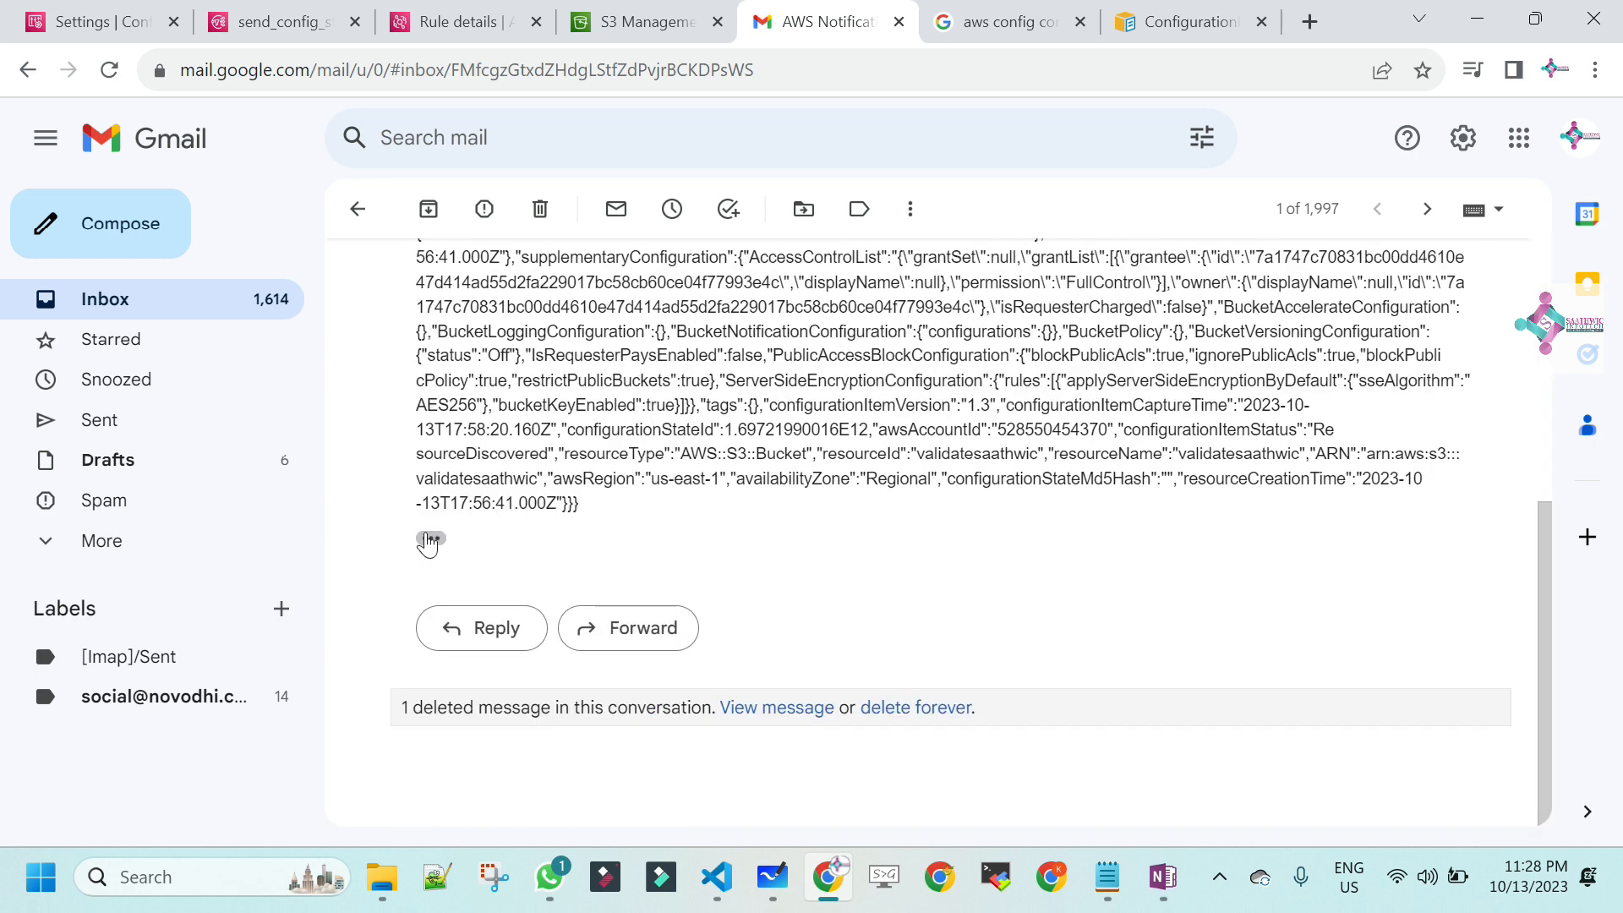
left_click(430, 540)
left_click(438, 26)
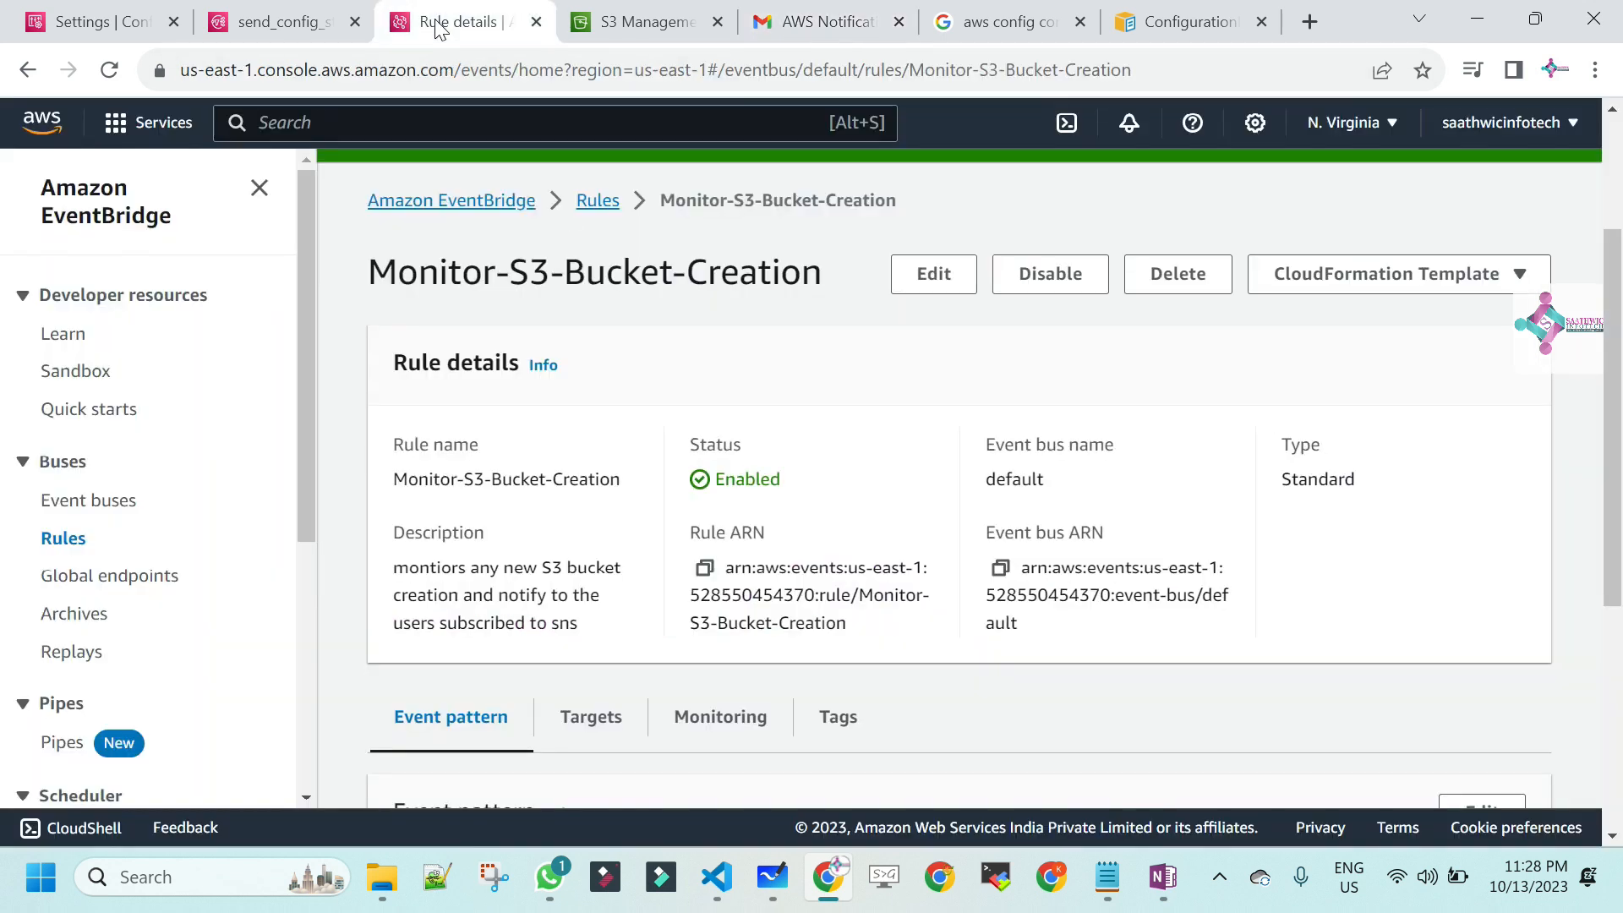
- Examine the event pattern of the Monitor-S3-Bucket-Creation rule and show its configured targets
scroll(4, 591, "down", 5)
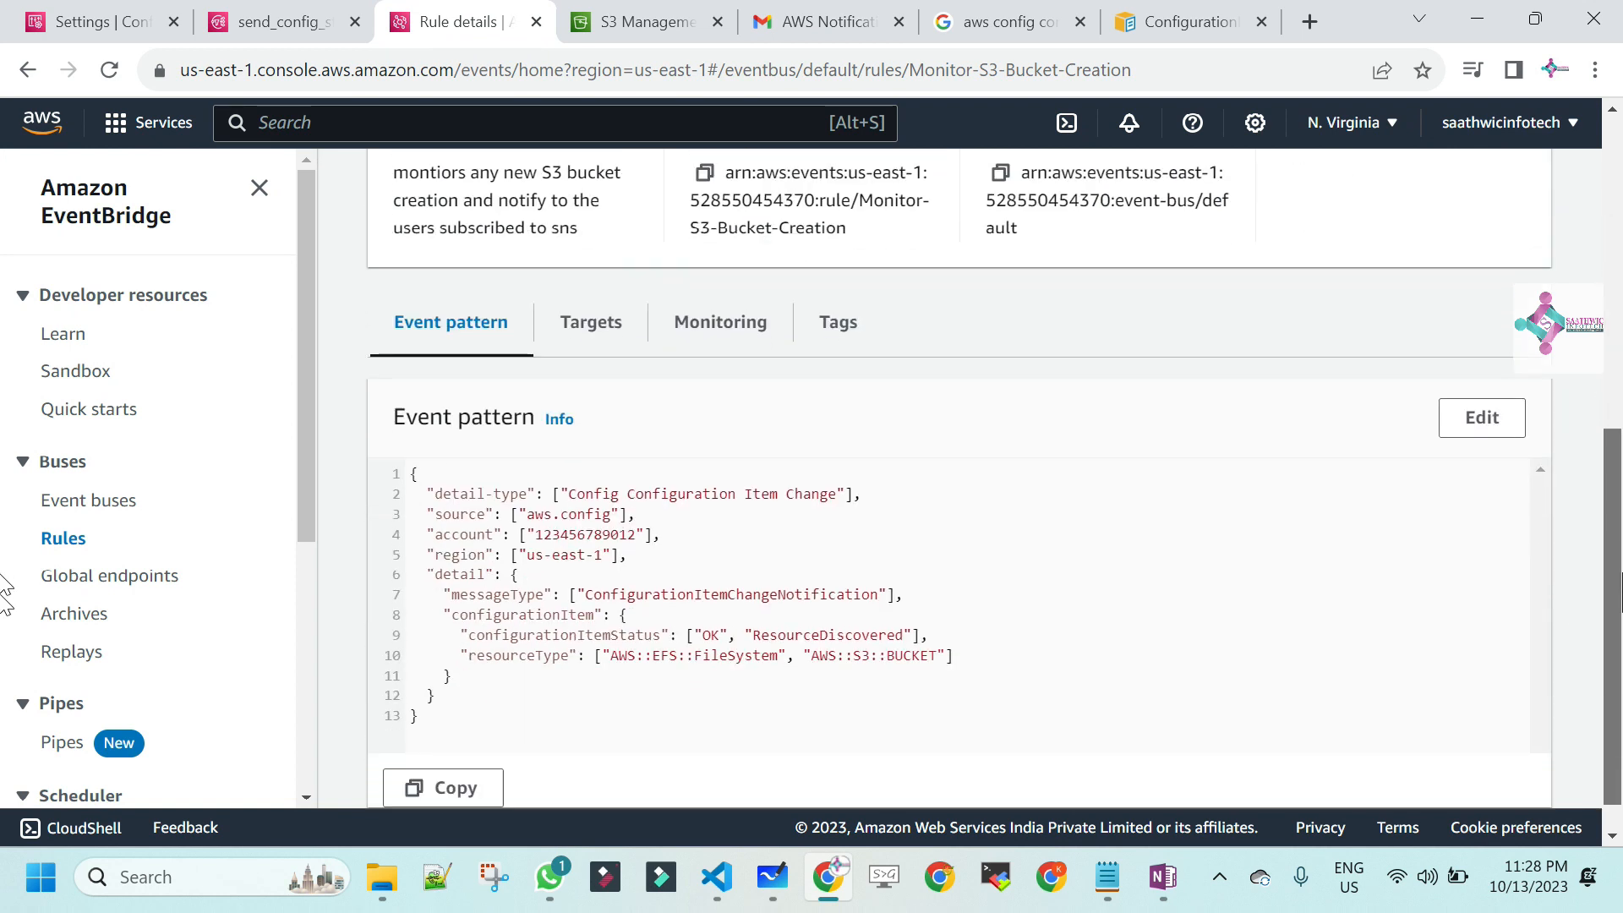
scroll(4, 591, "down", 1)
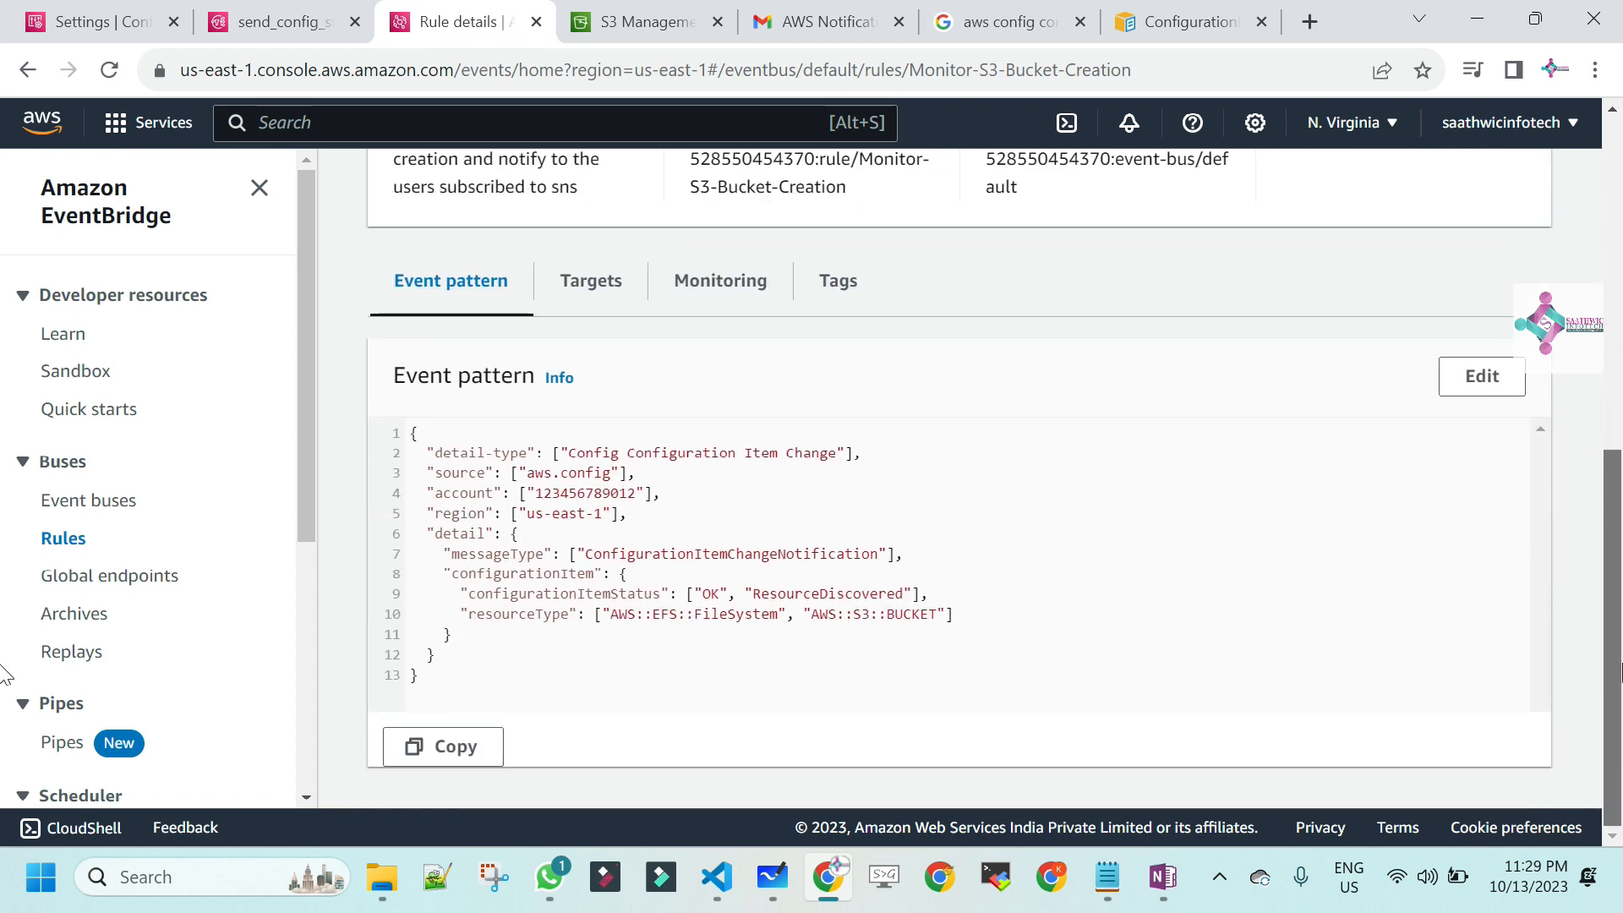
left_click(605, 303)
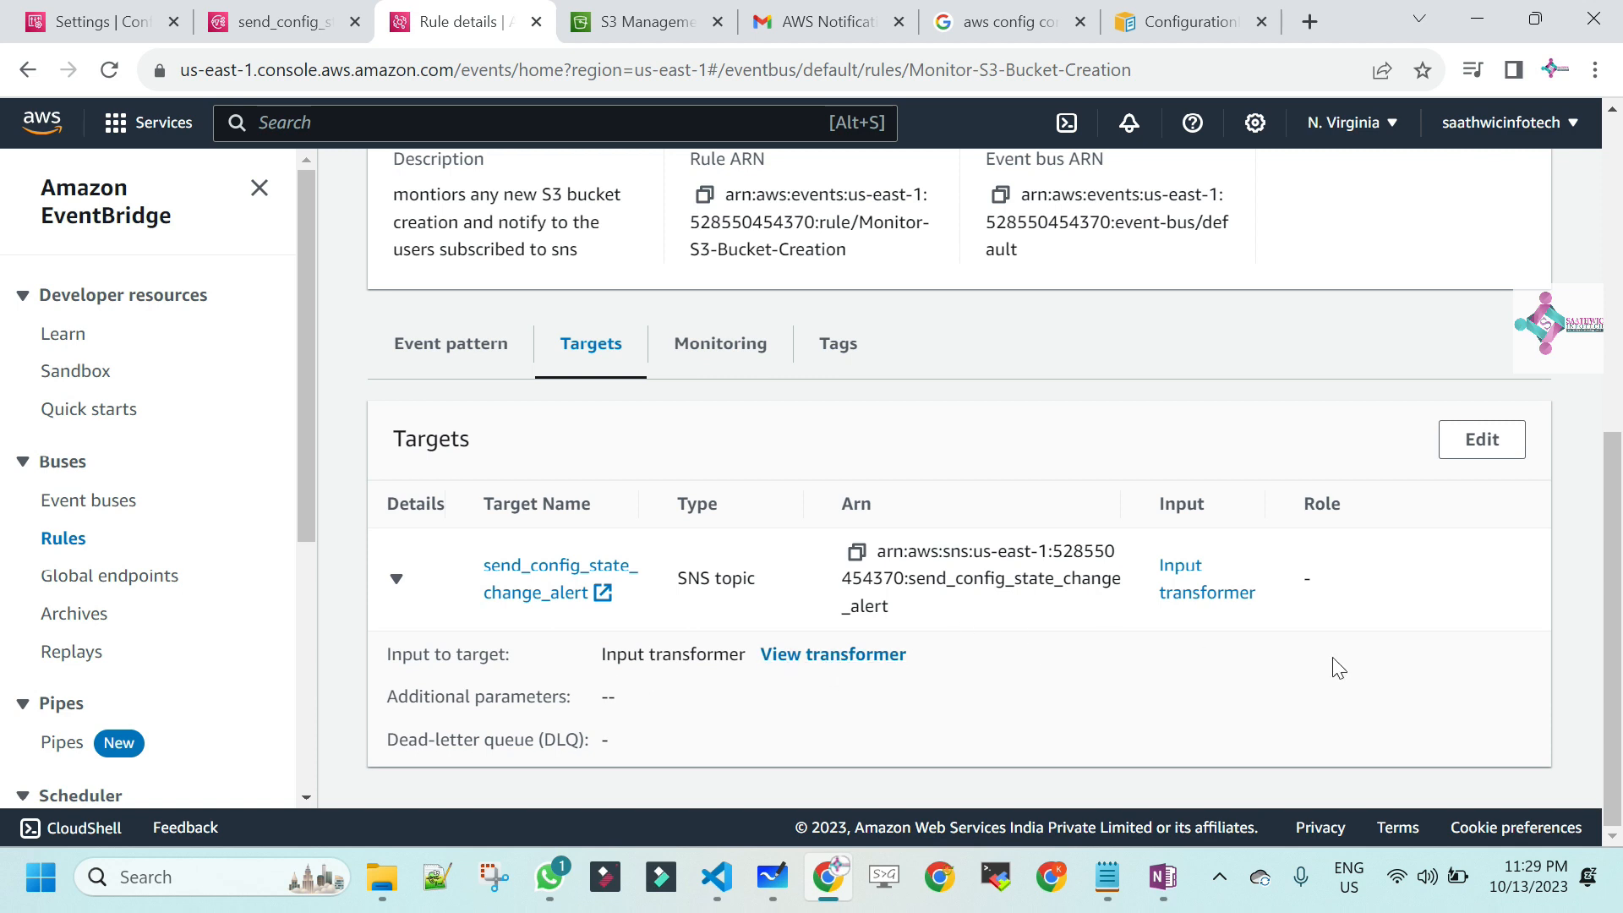
- Open the rule's SNS topic target for editing and review the contents of its input transformer
left_click(1493, 457)
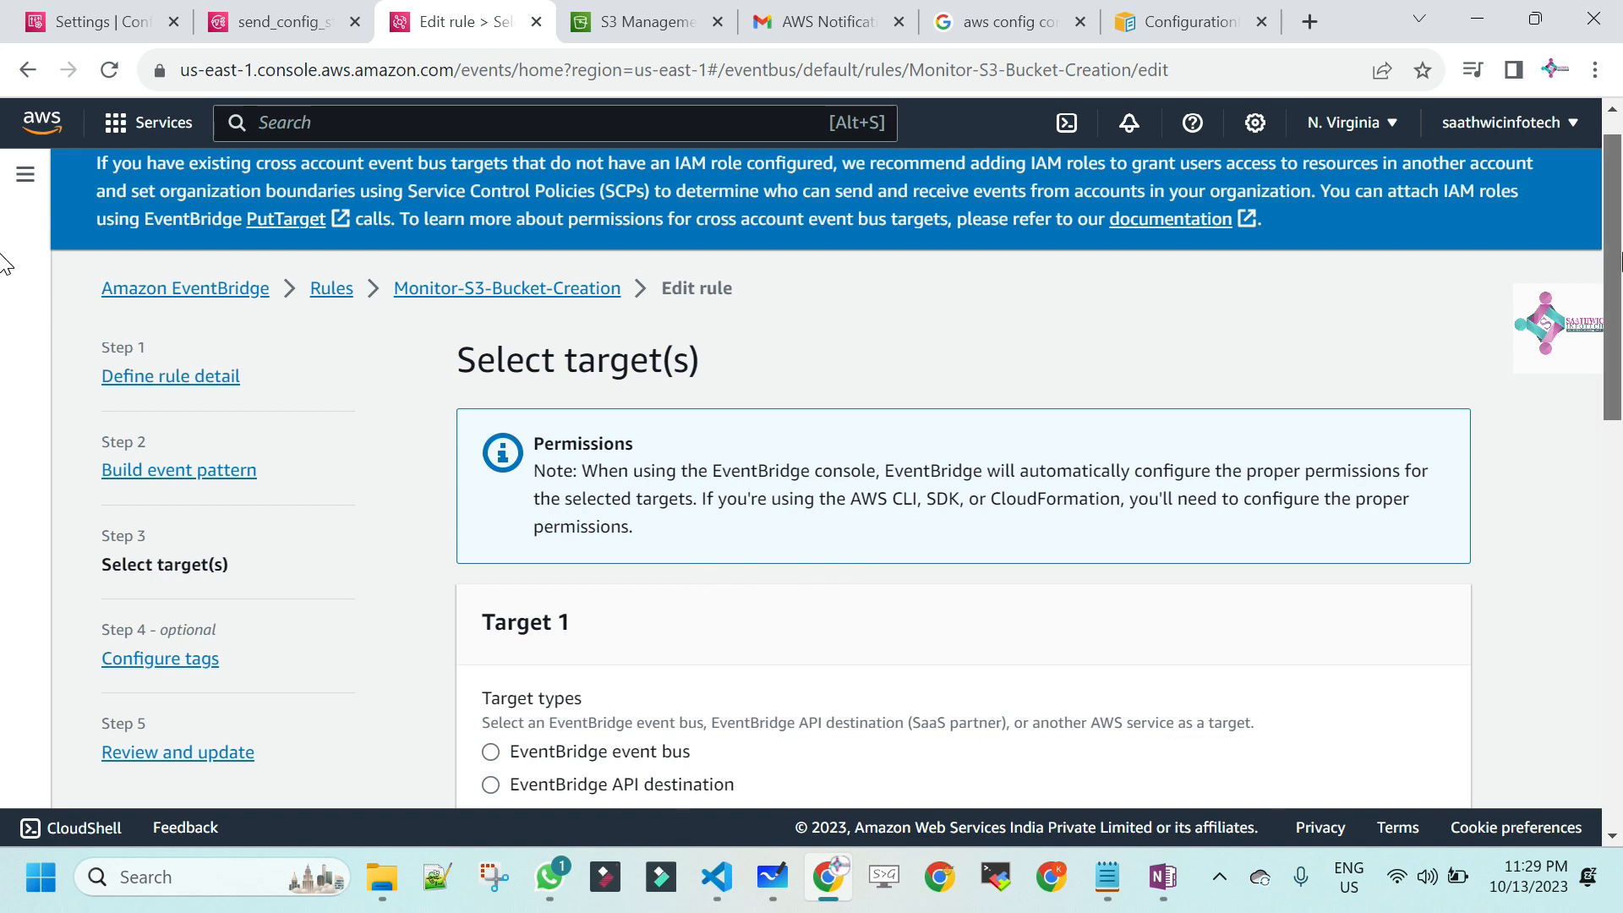
scroll(5, 439, "down", 4)
scroll(5, 440, "down", 5)
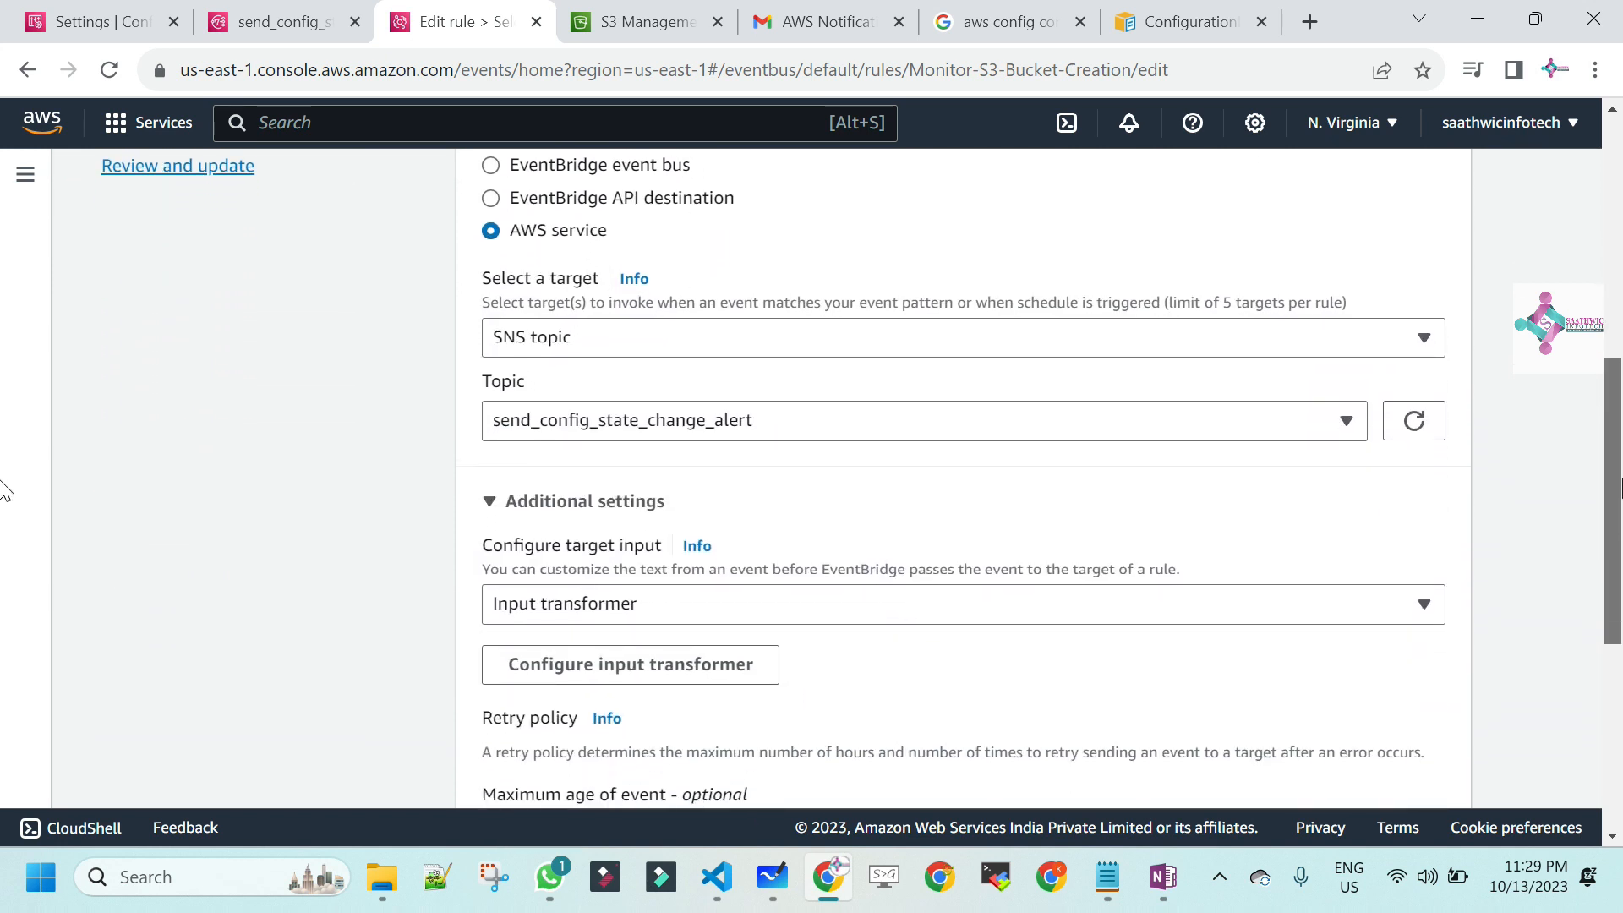
scroll(4, 575, "down", 3)
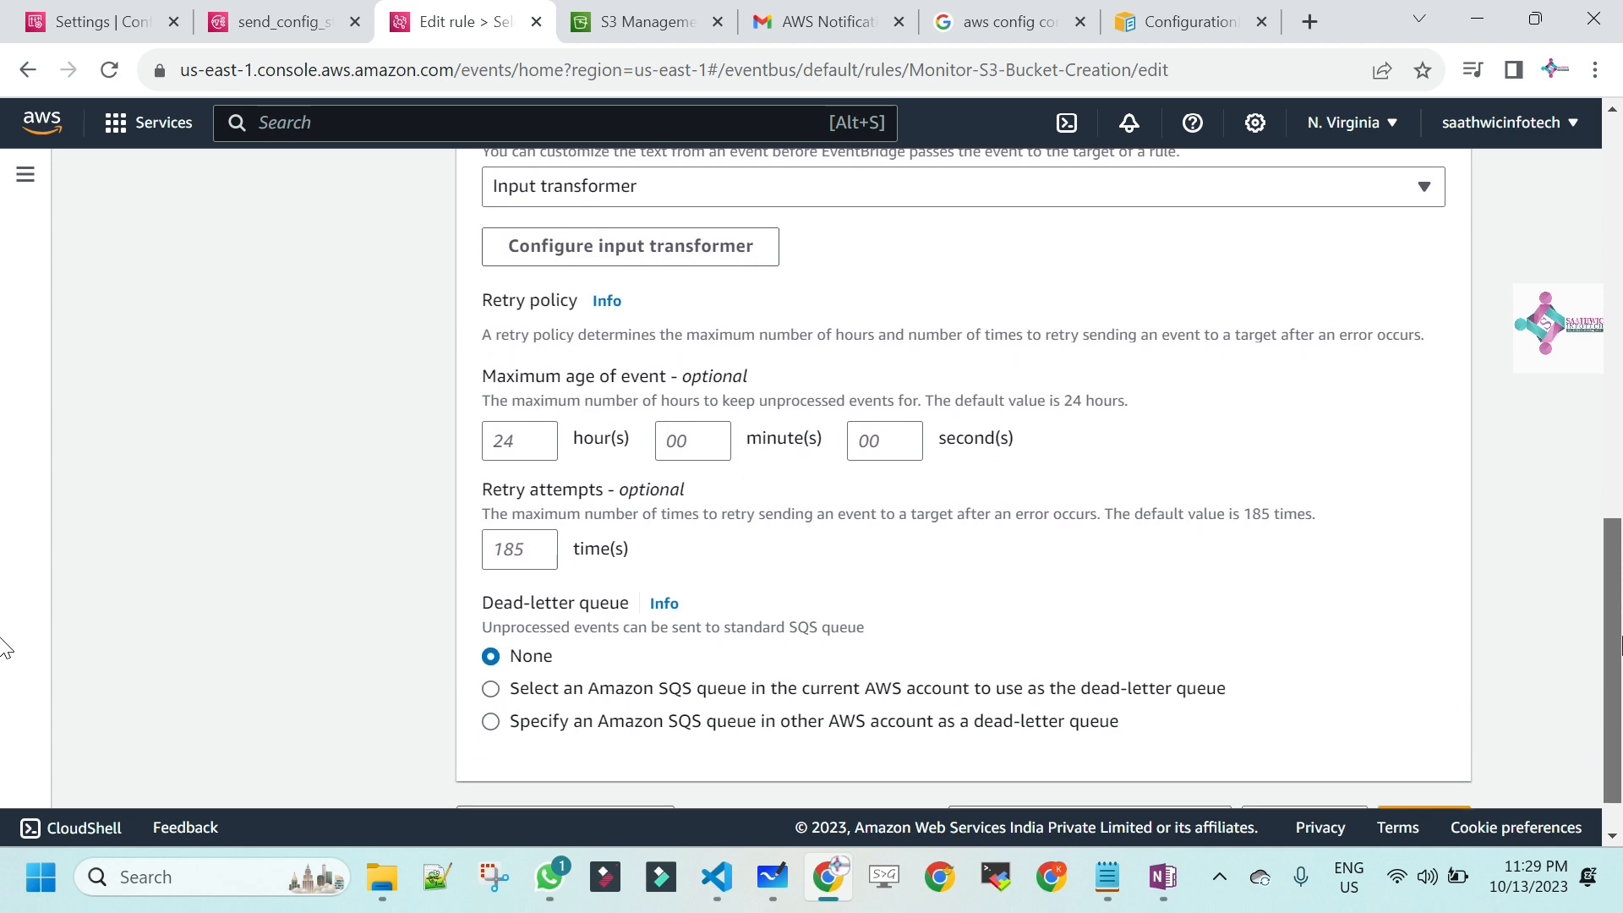
scroll(4, 649, "up", 3)
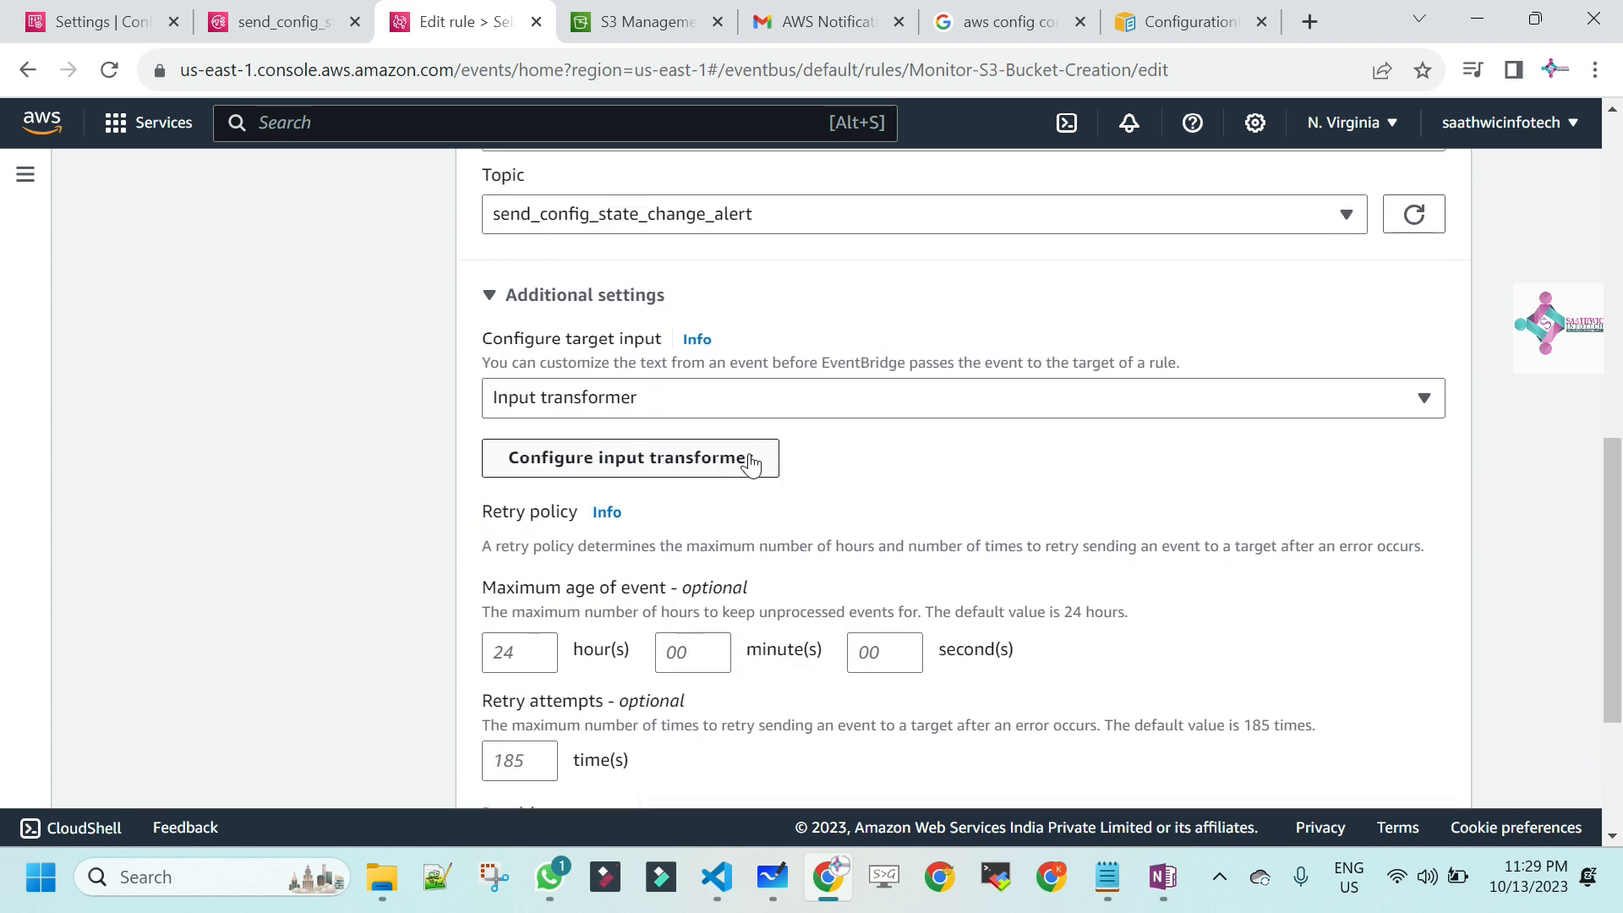
left_click(752, 466)
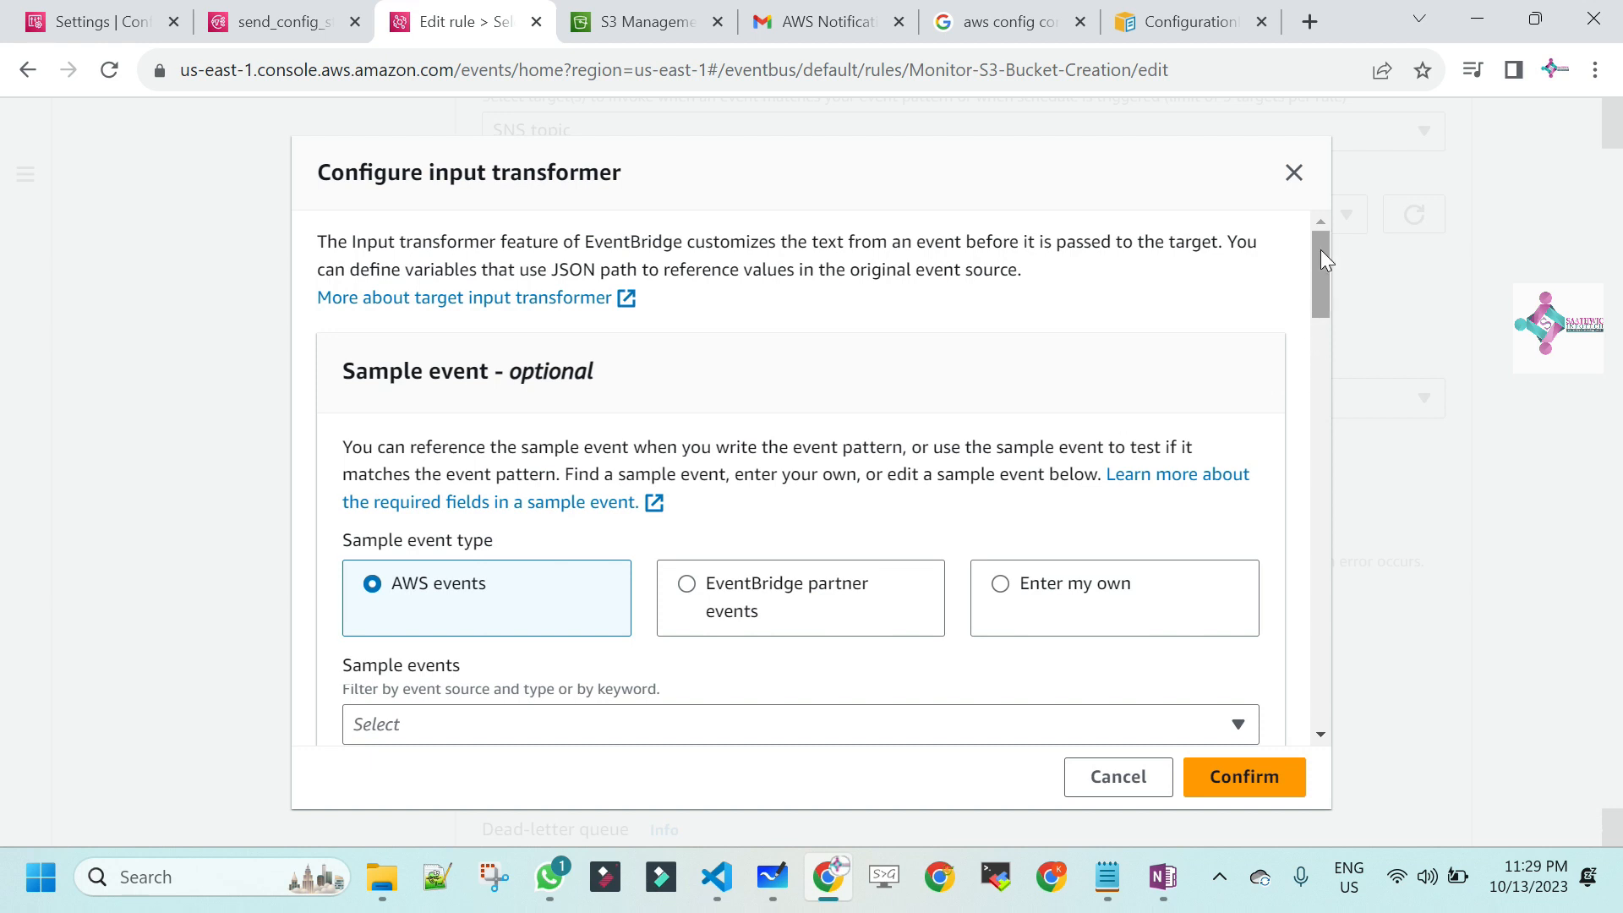
left_click_drag(1325, 256, 1506, 662)
left_click_drag(1324, 294, 1336, 239)
left_click(1245, 790)
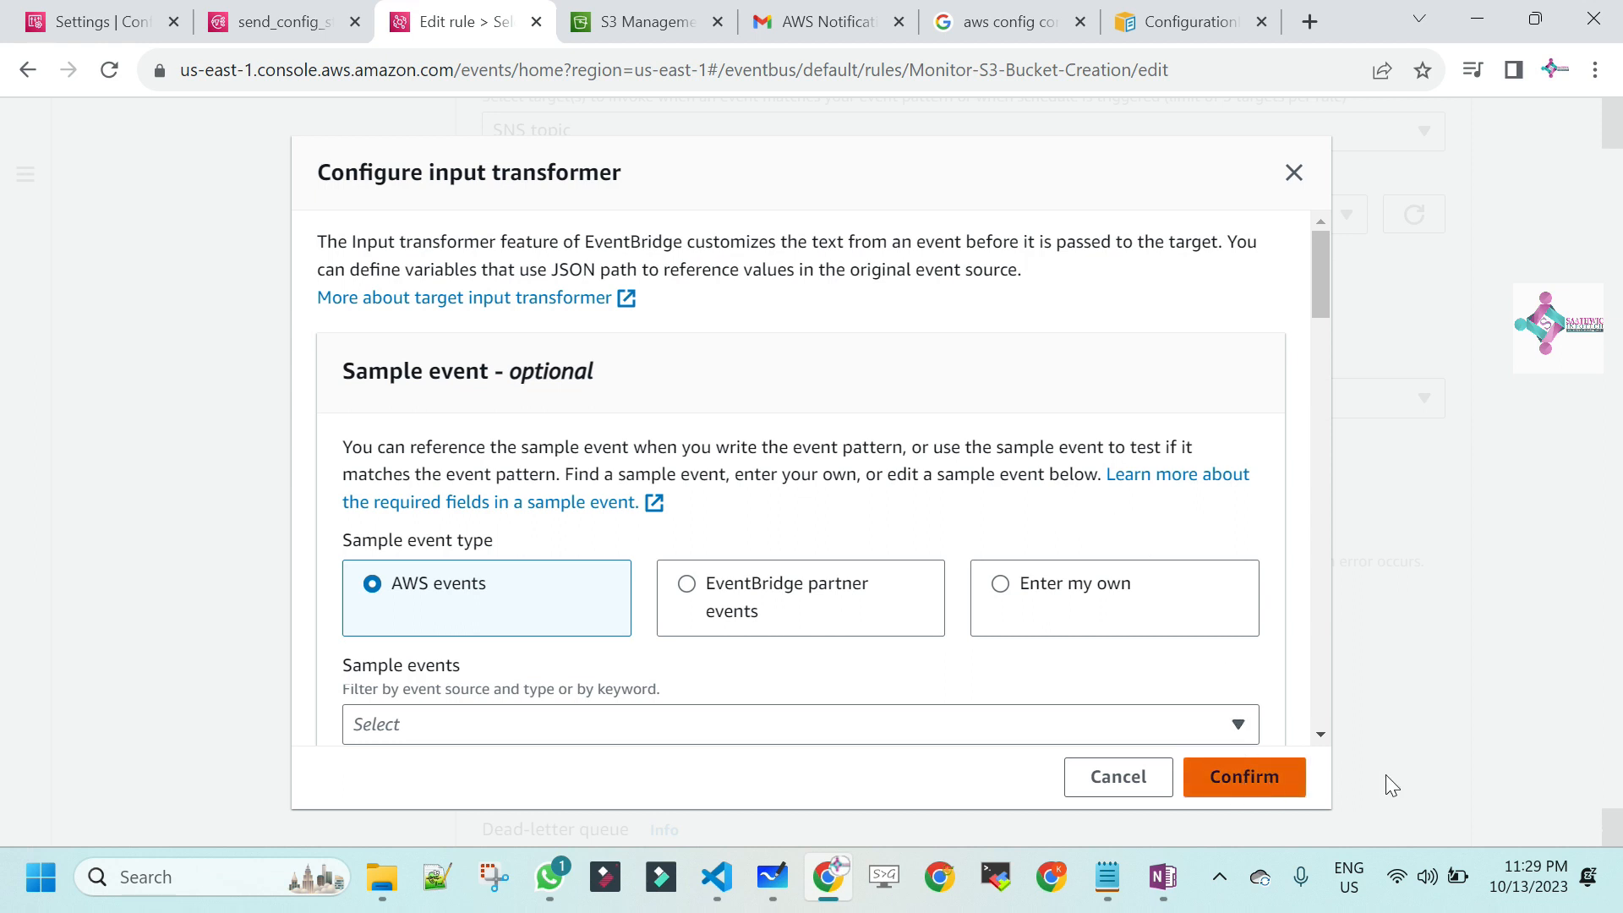
left_click(1222, 886)
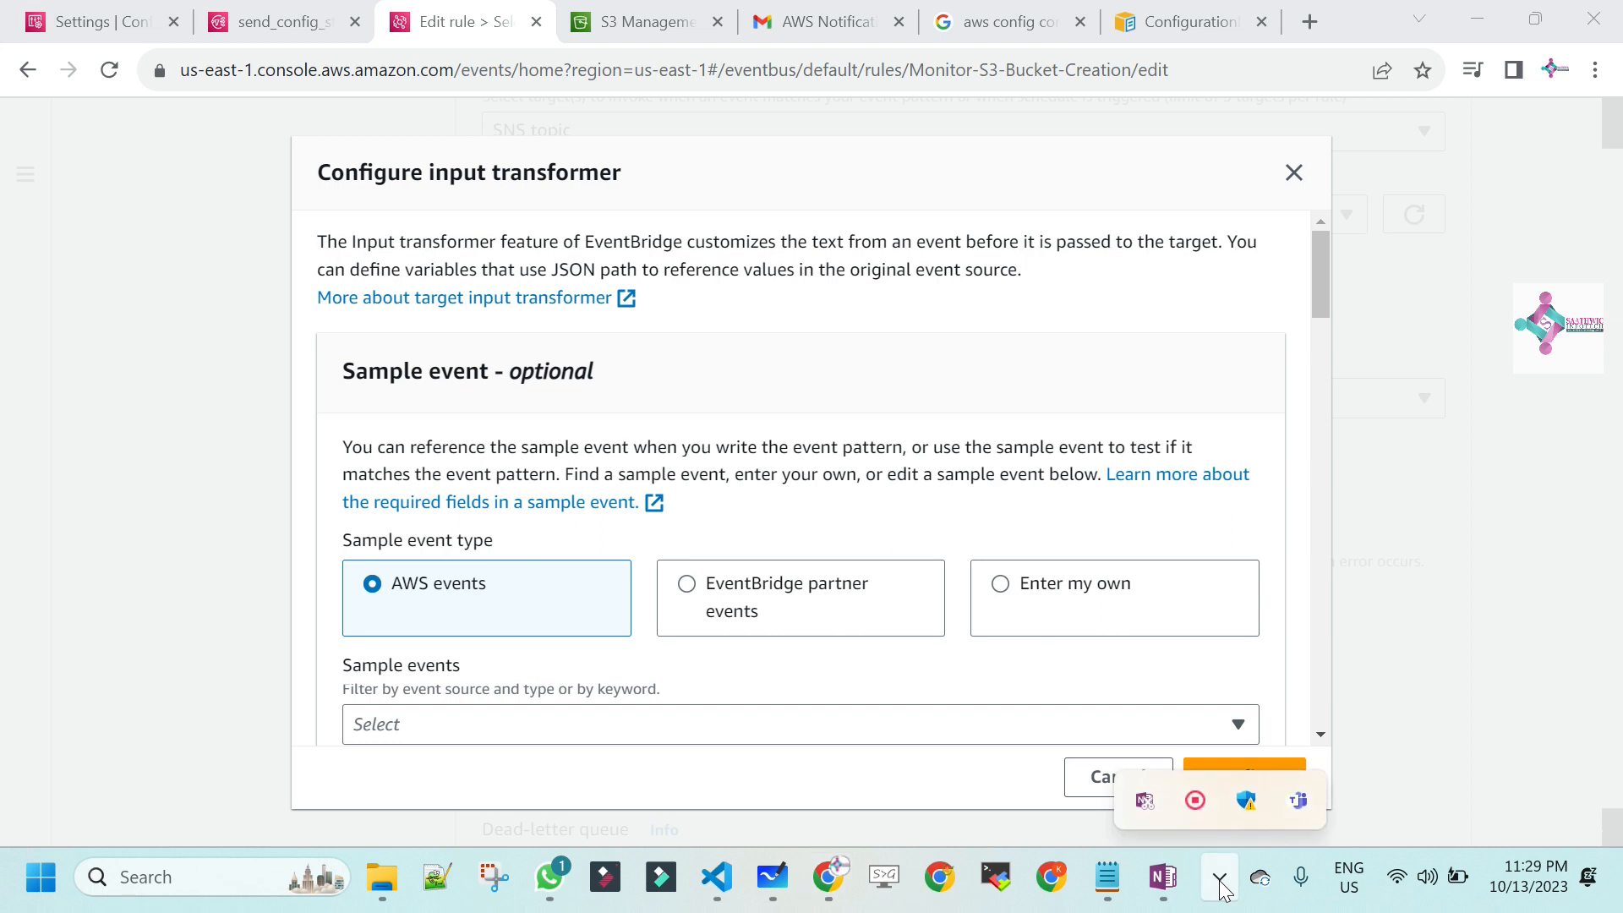
left_click(1201, 801)
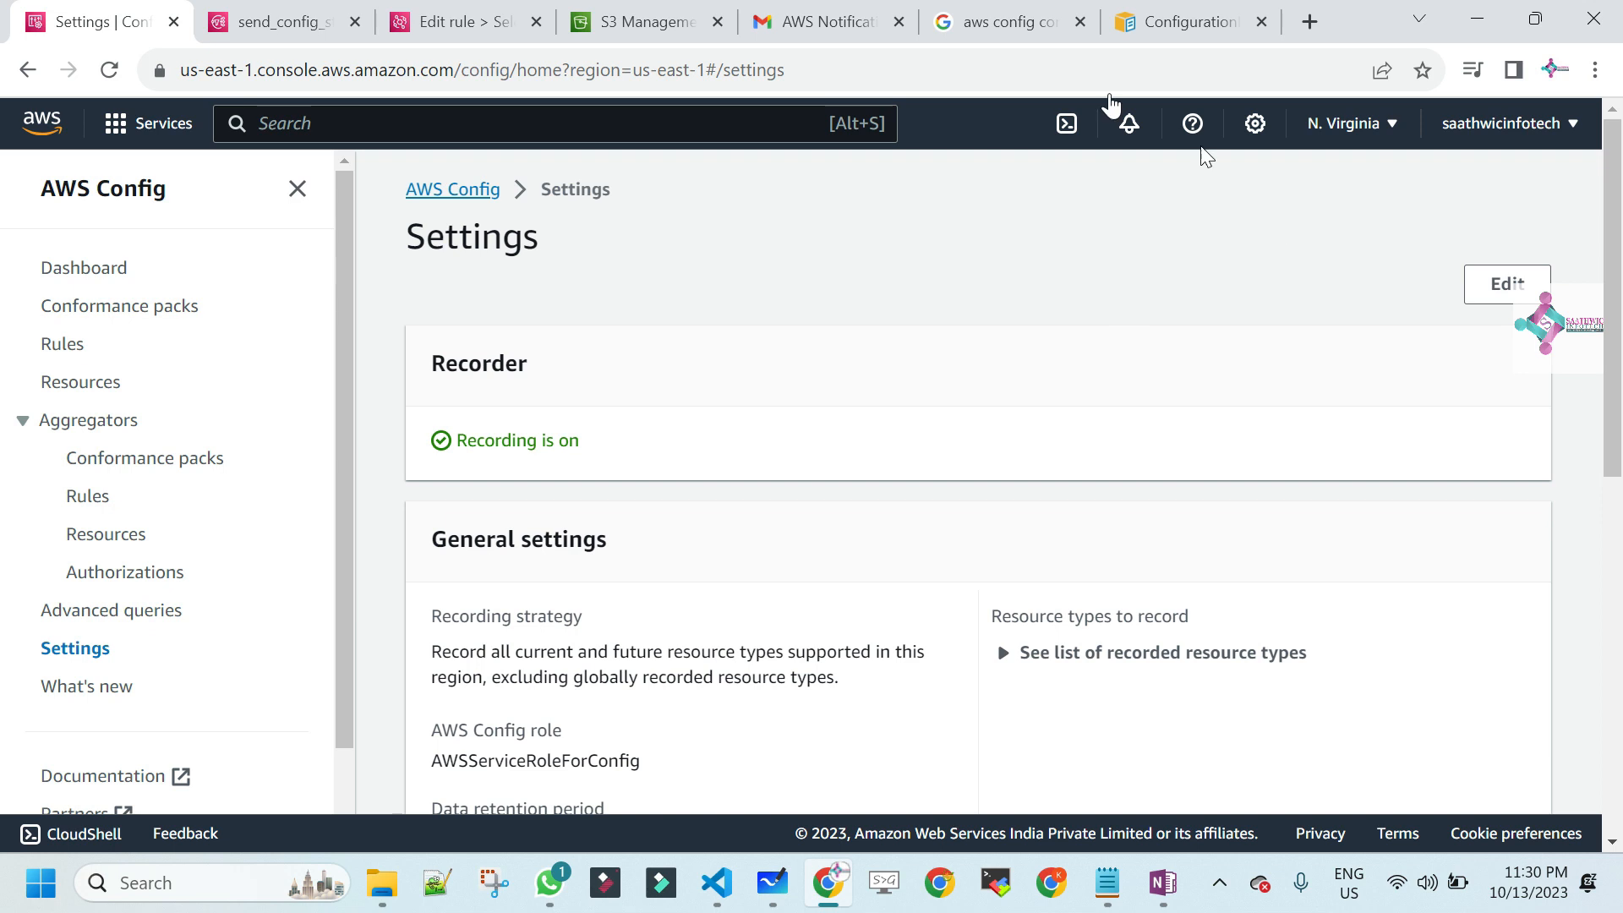
- Open the deletion page for the S3 bucket test-event-saathwic, and return to the AWS Config settings
left_click(648, 17)
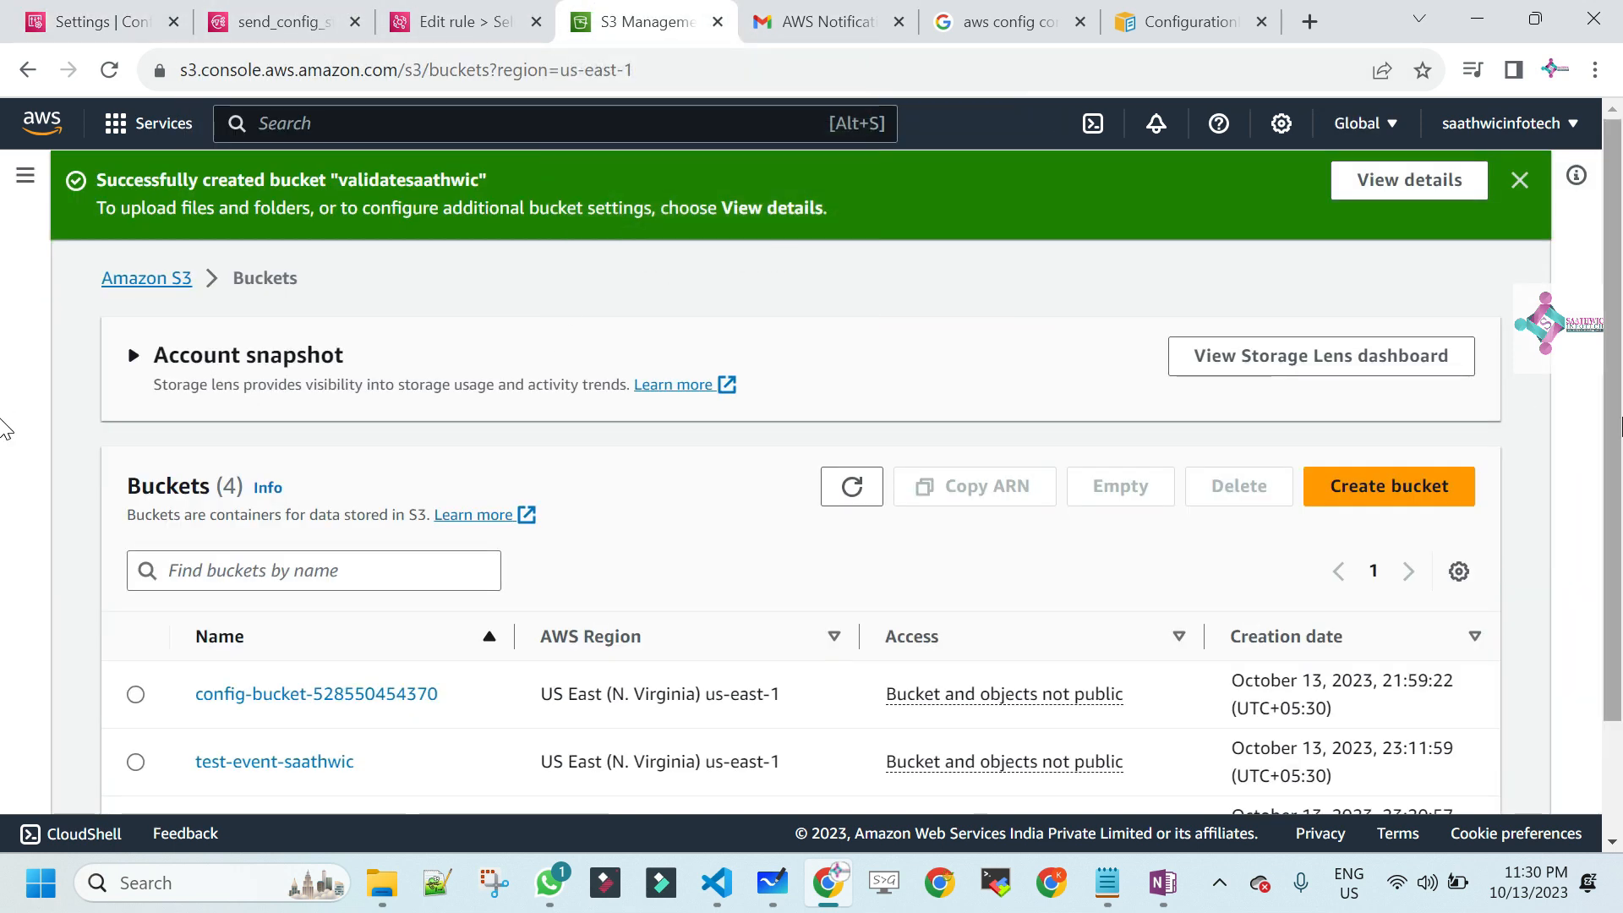
scroll(4, 701, "down", 2)
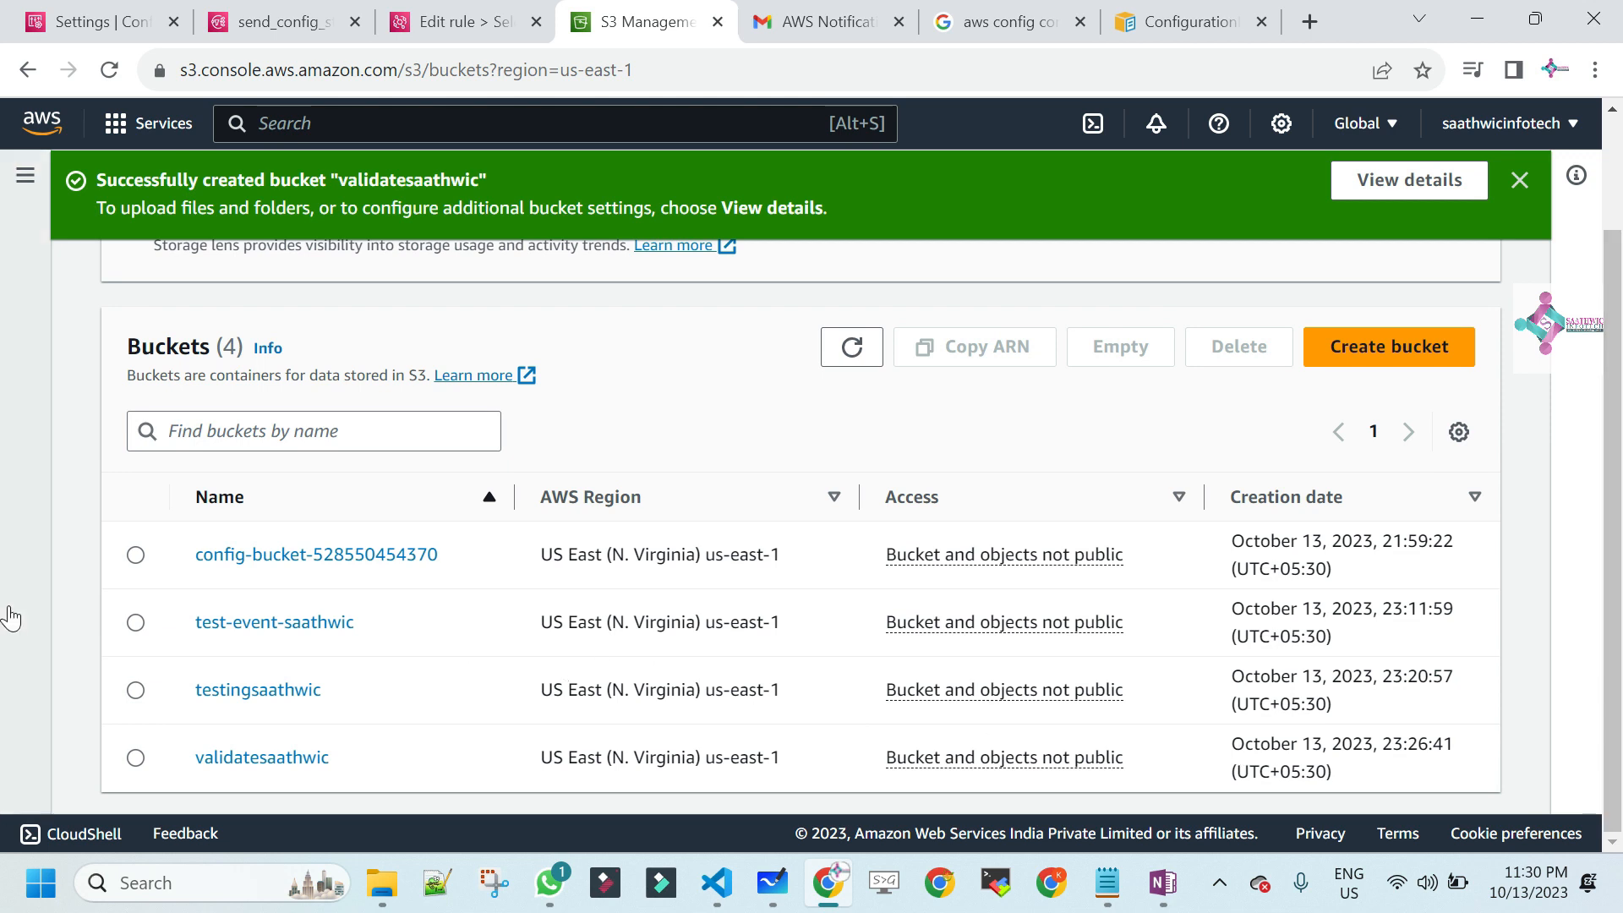
left_click(135, 623)
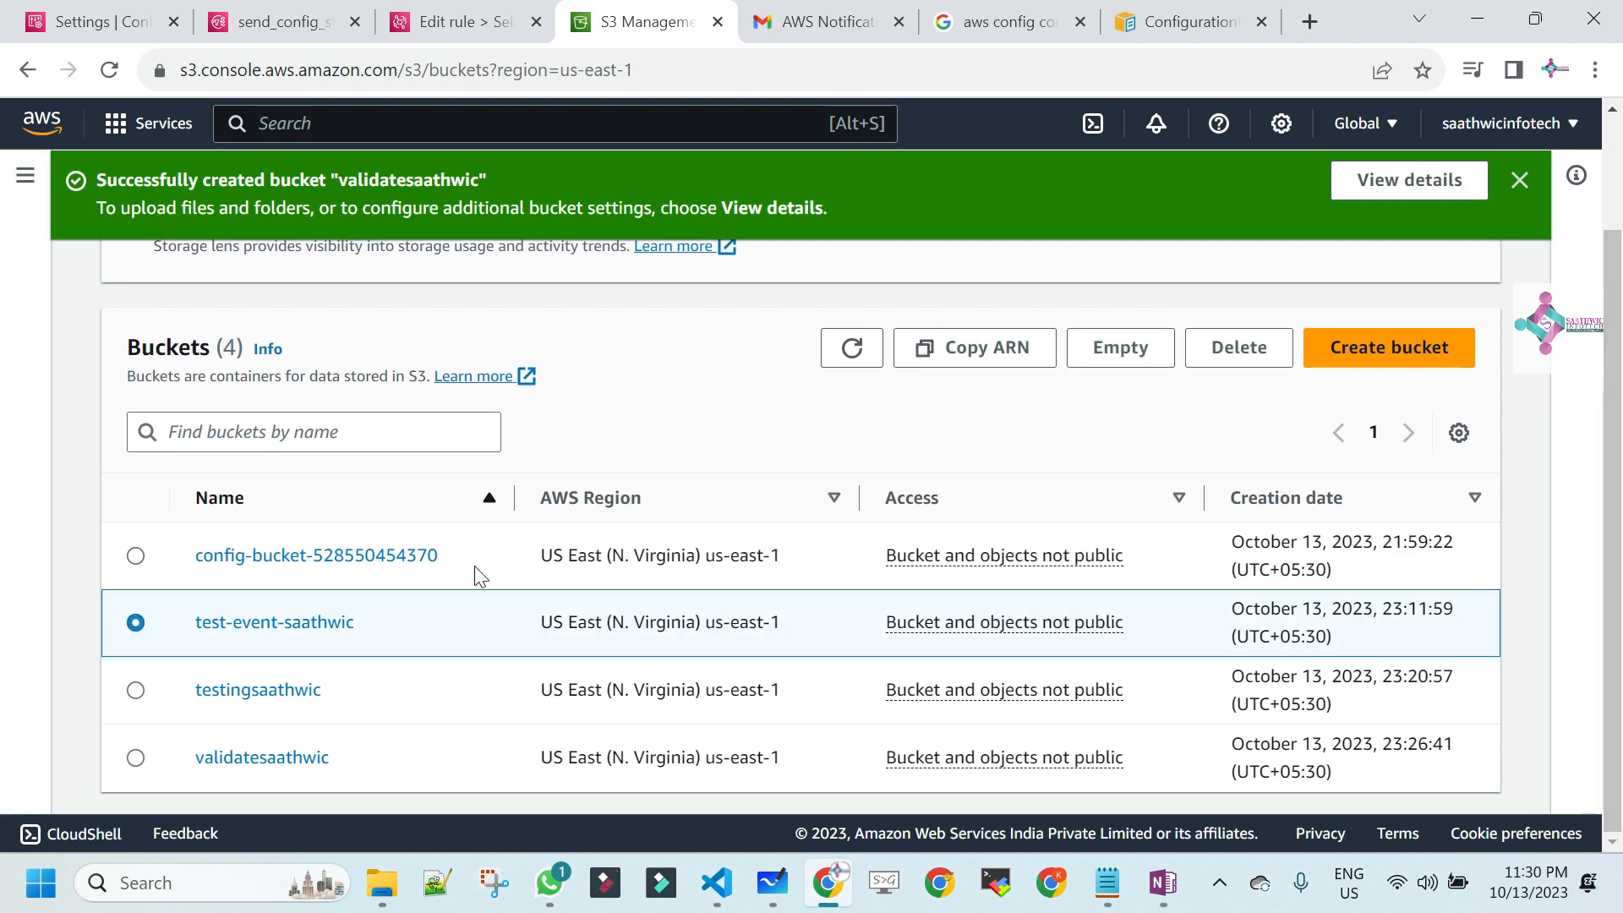
left_click(1230, 353)
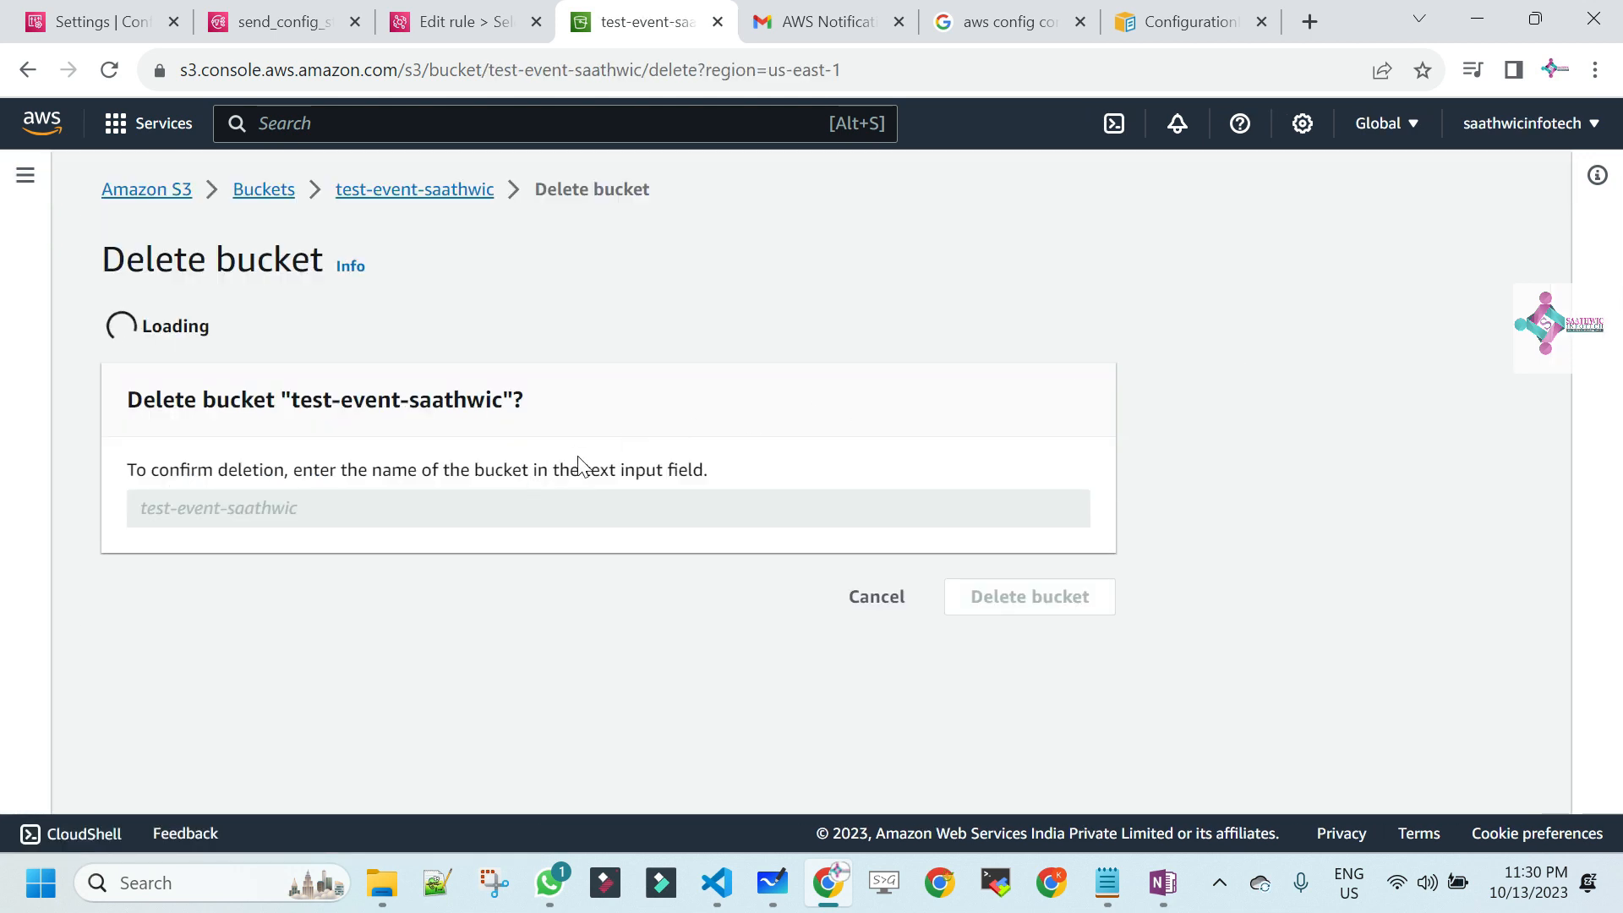
left_click(128, 34)
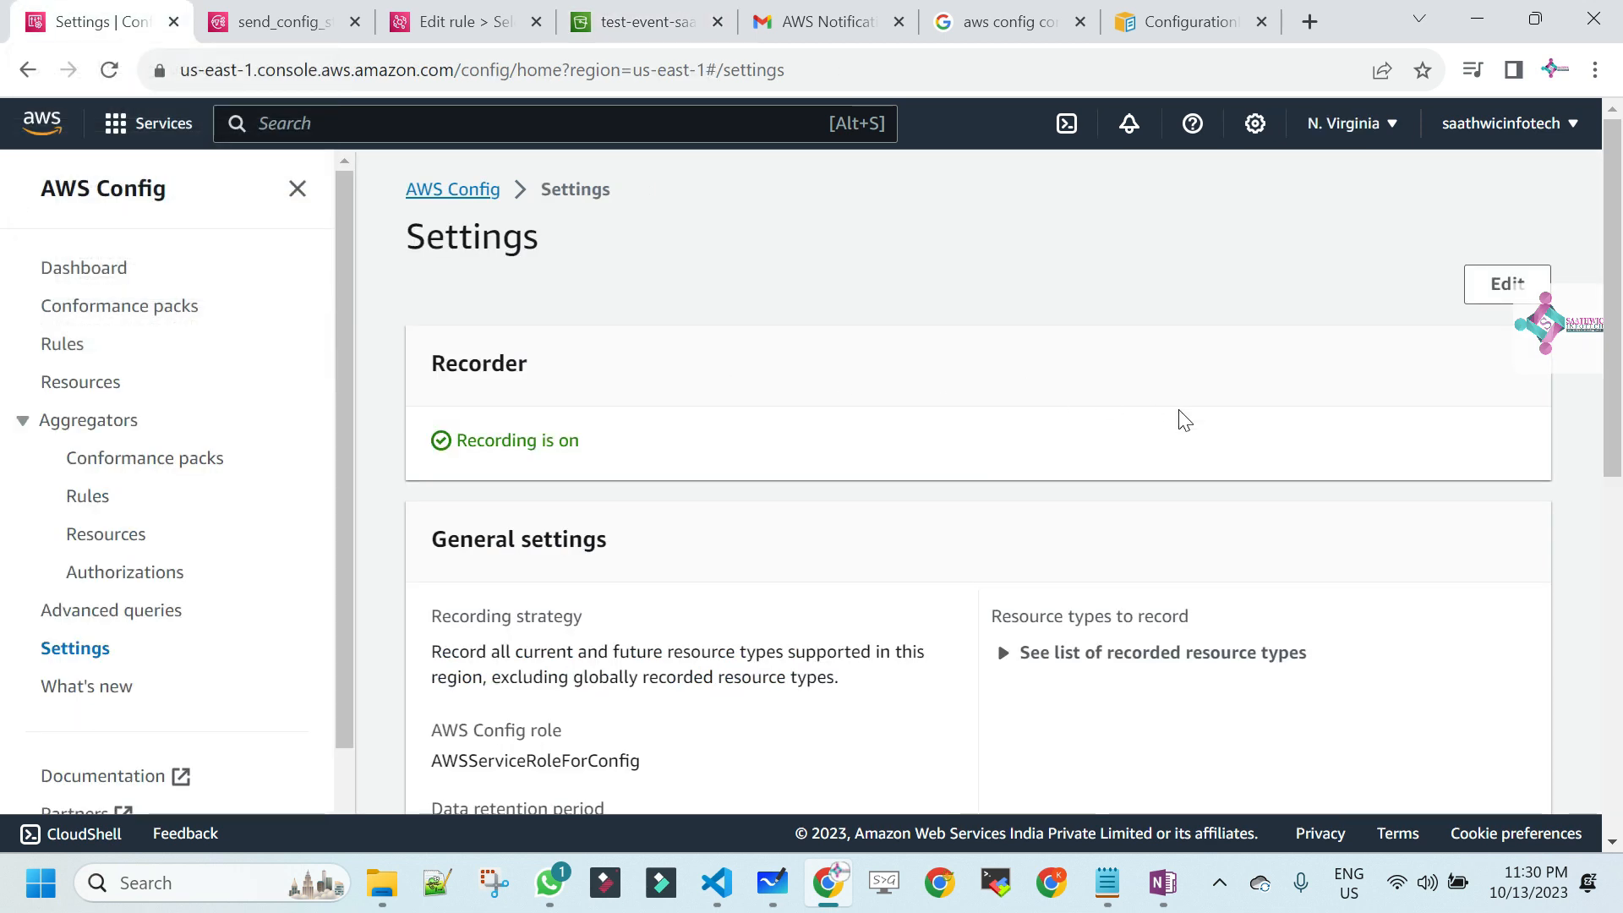
left_click(1506, 283)
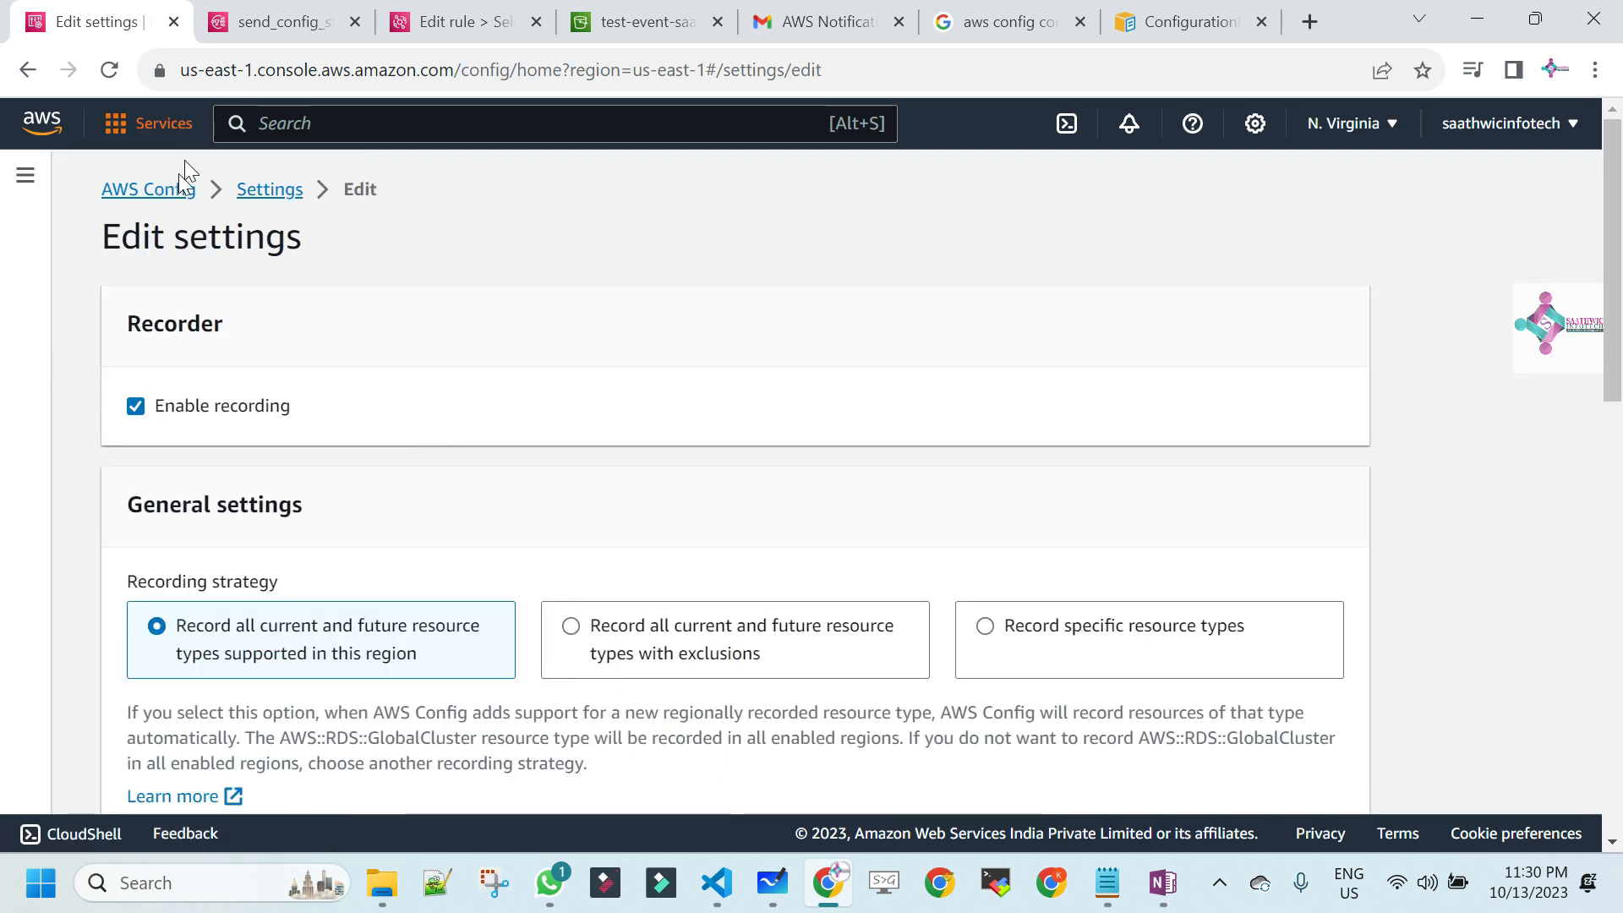
left_click(158, 193)
left_click(1151, 485)
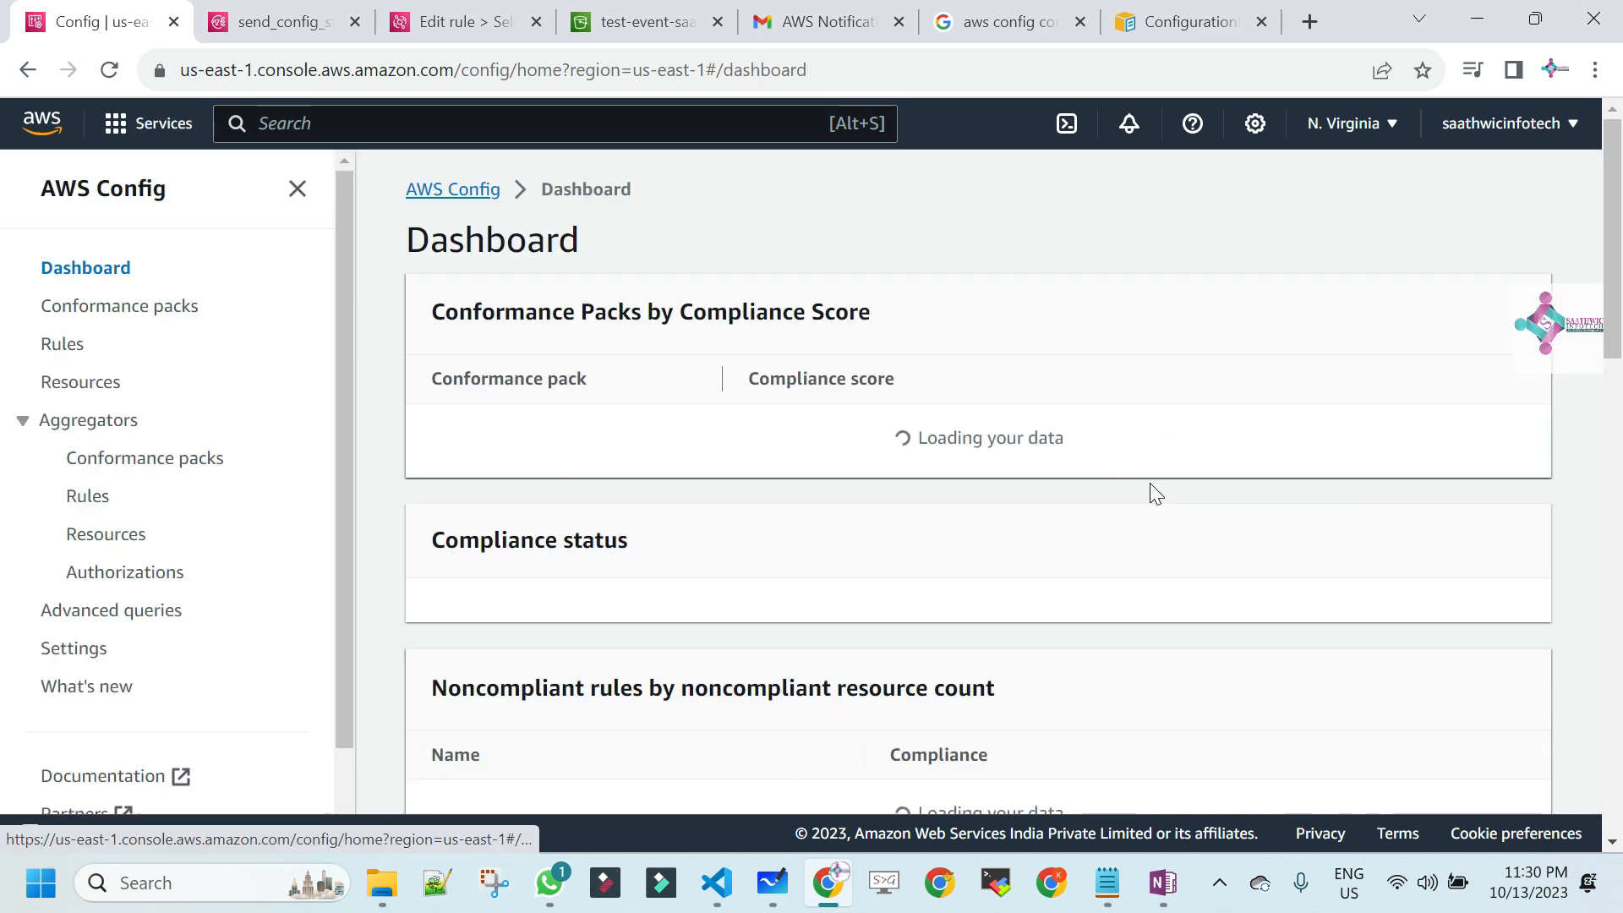
left_click(78, 651)
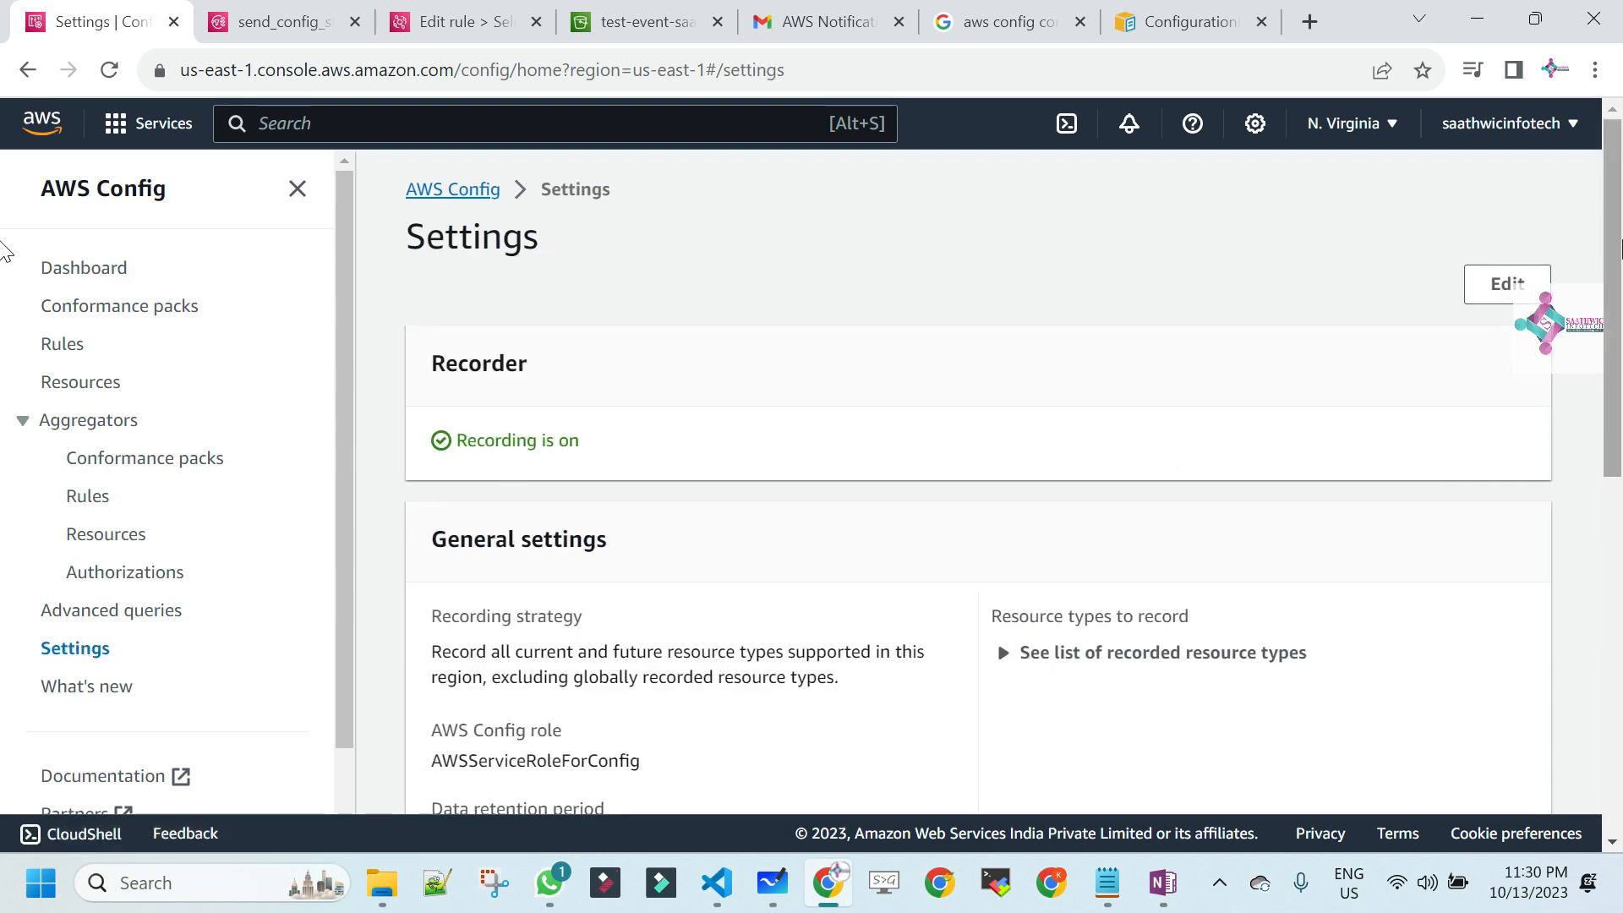
- Disable recording in the AWS Config recorder settings and confirm the change
left_click(1542, 286)
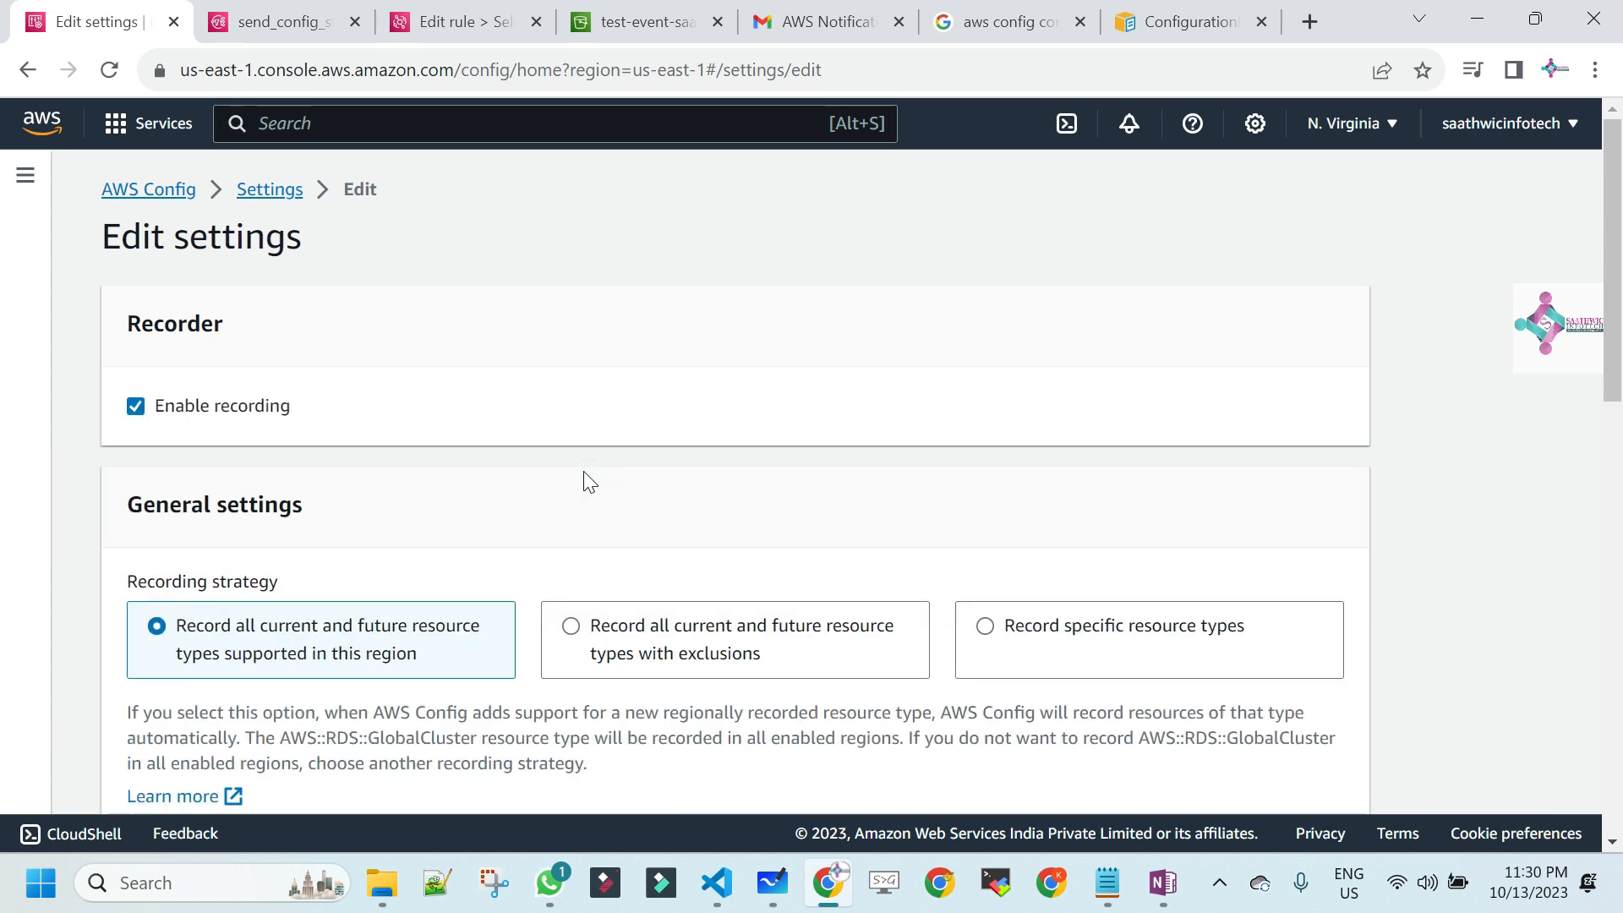
left_click(134, 408)
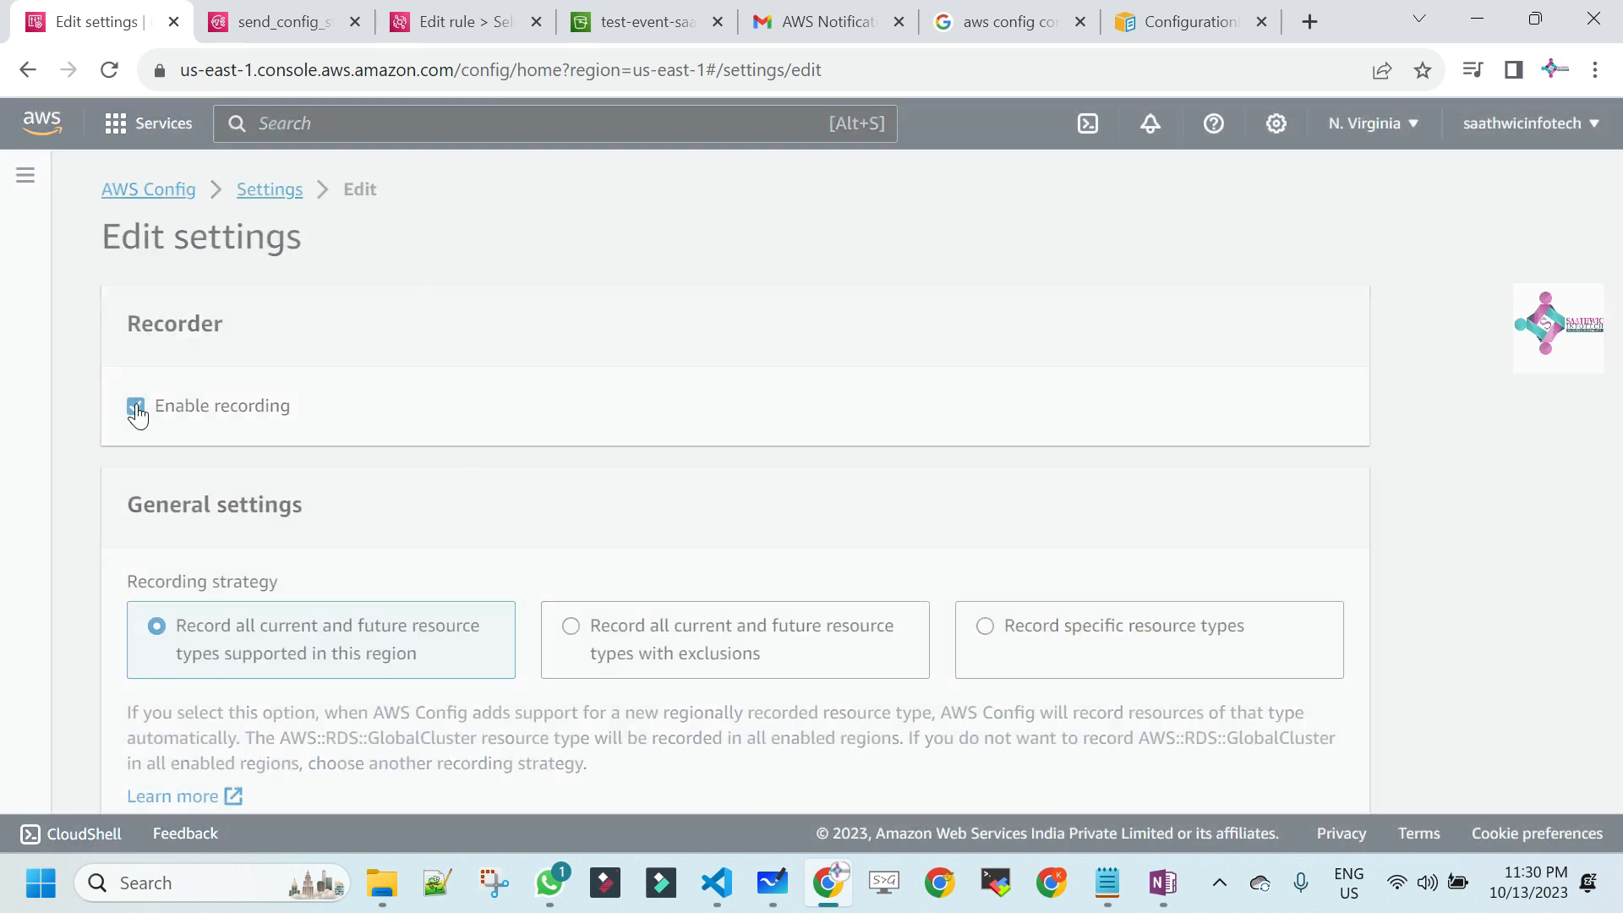
left_click(1139, 658)
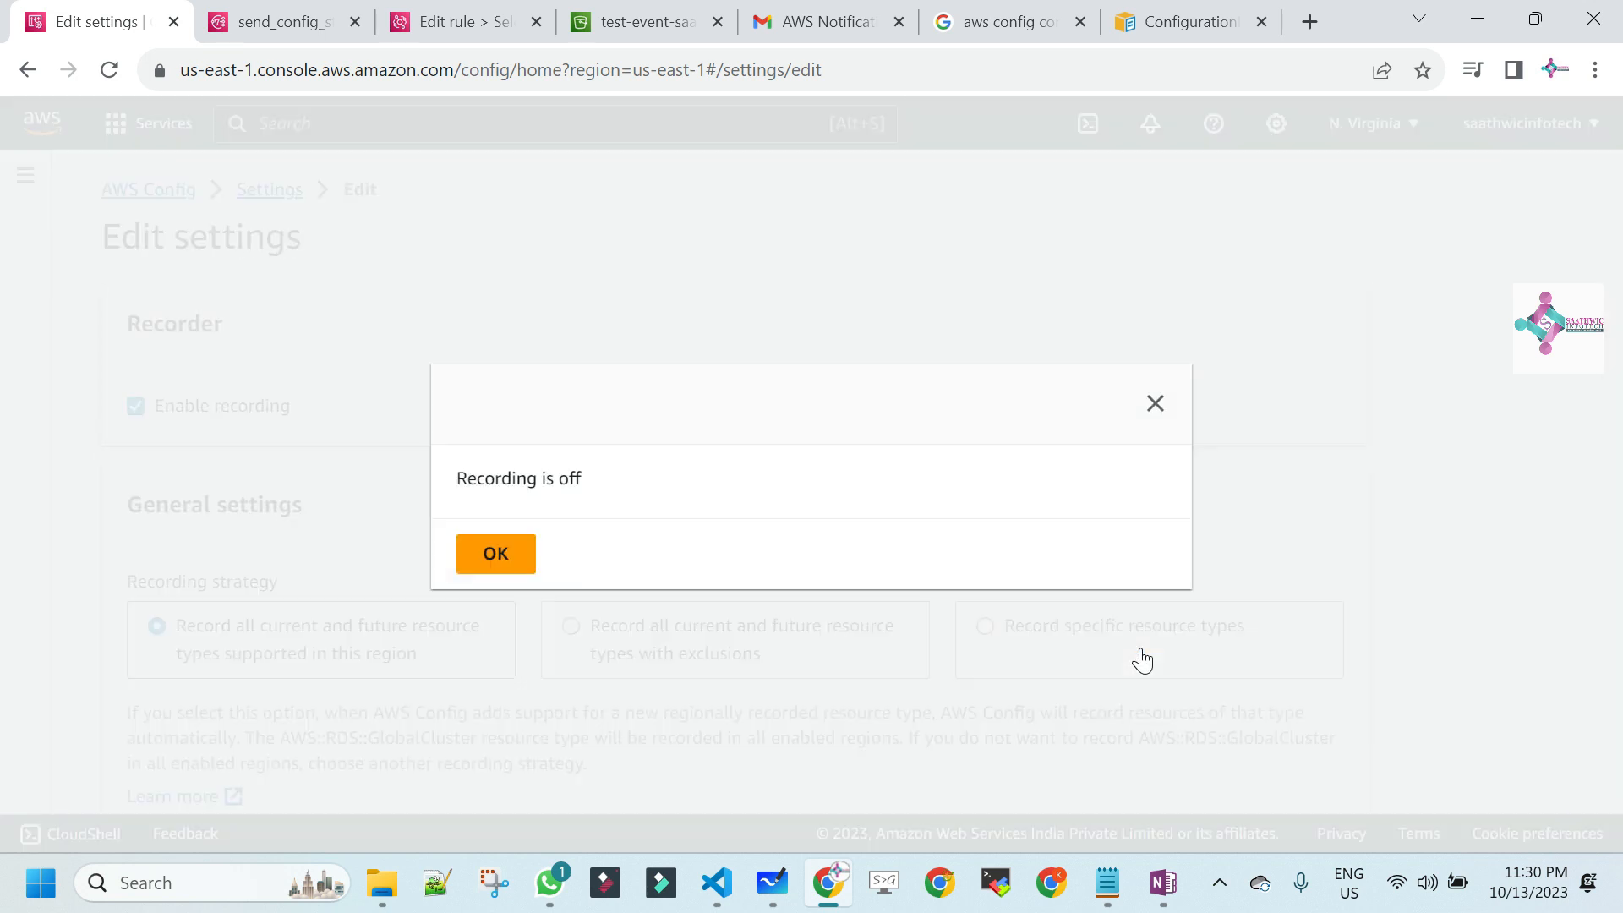
left_click(495, 555)
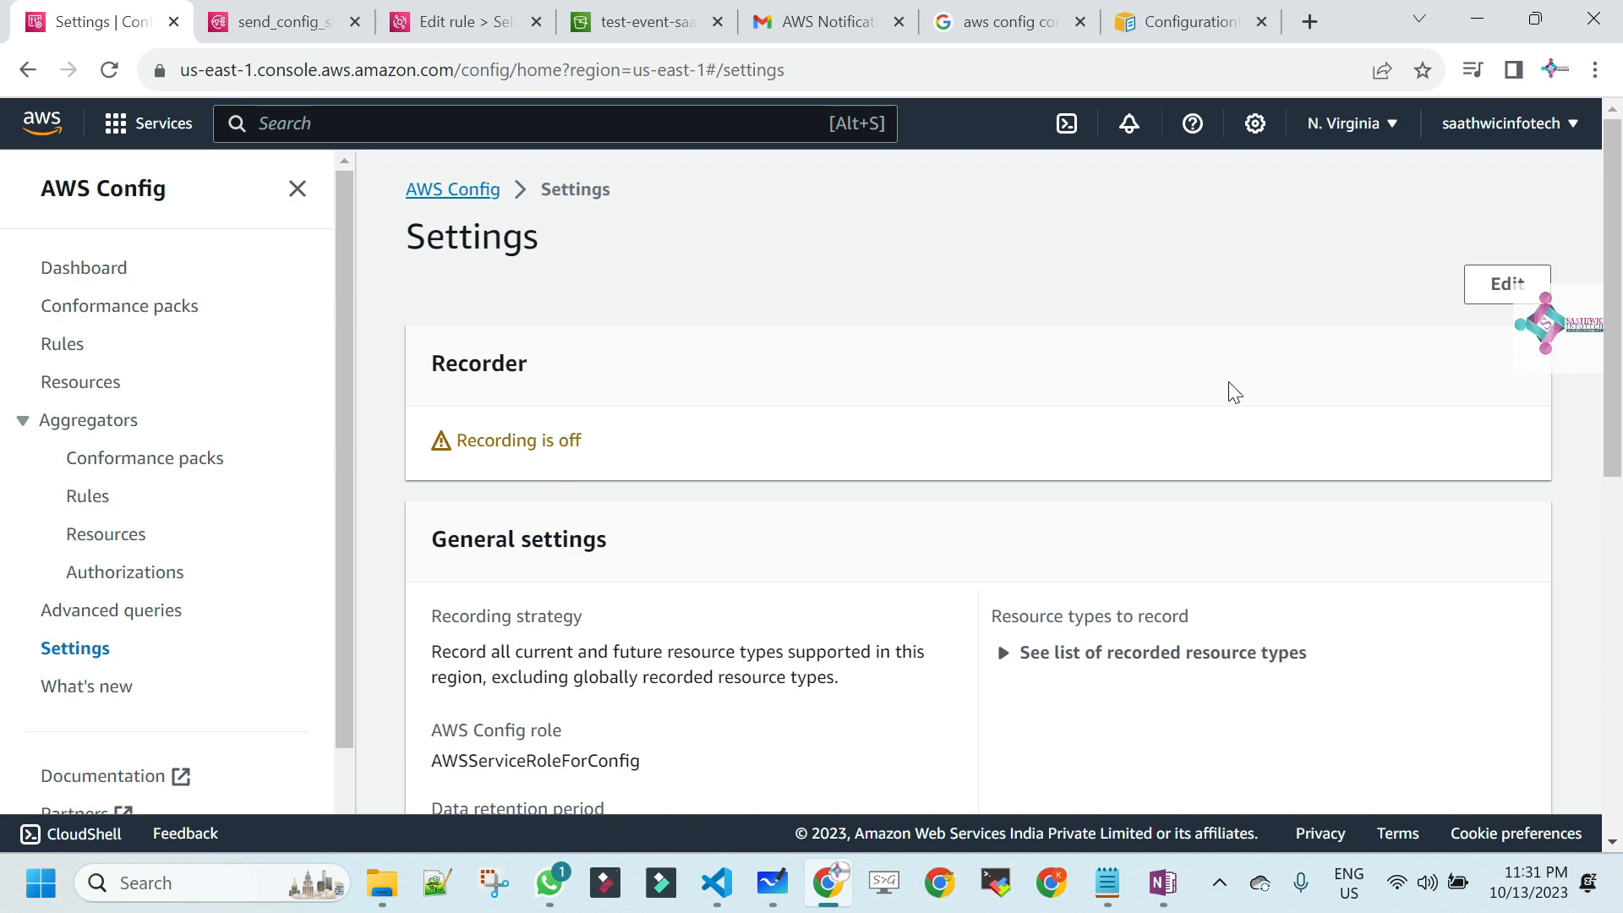
- Launch CloudShell in us-east-1 and copy the delete-configuration-recorder command from the Notepad notes
left_click_drag(1622, 289, 1542, 82)
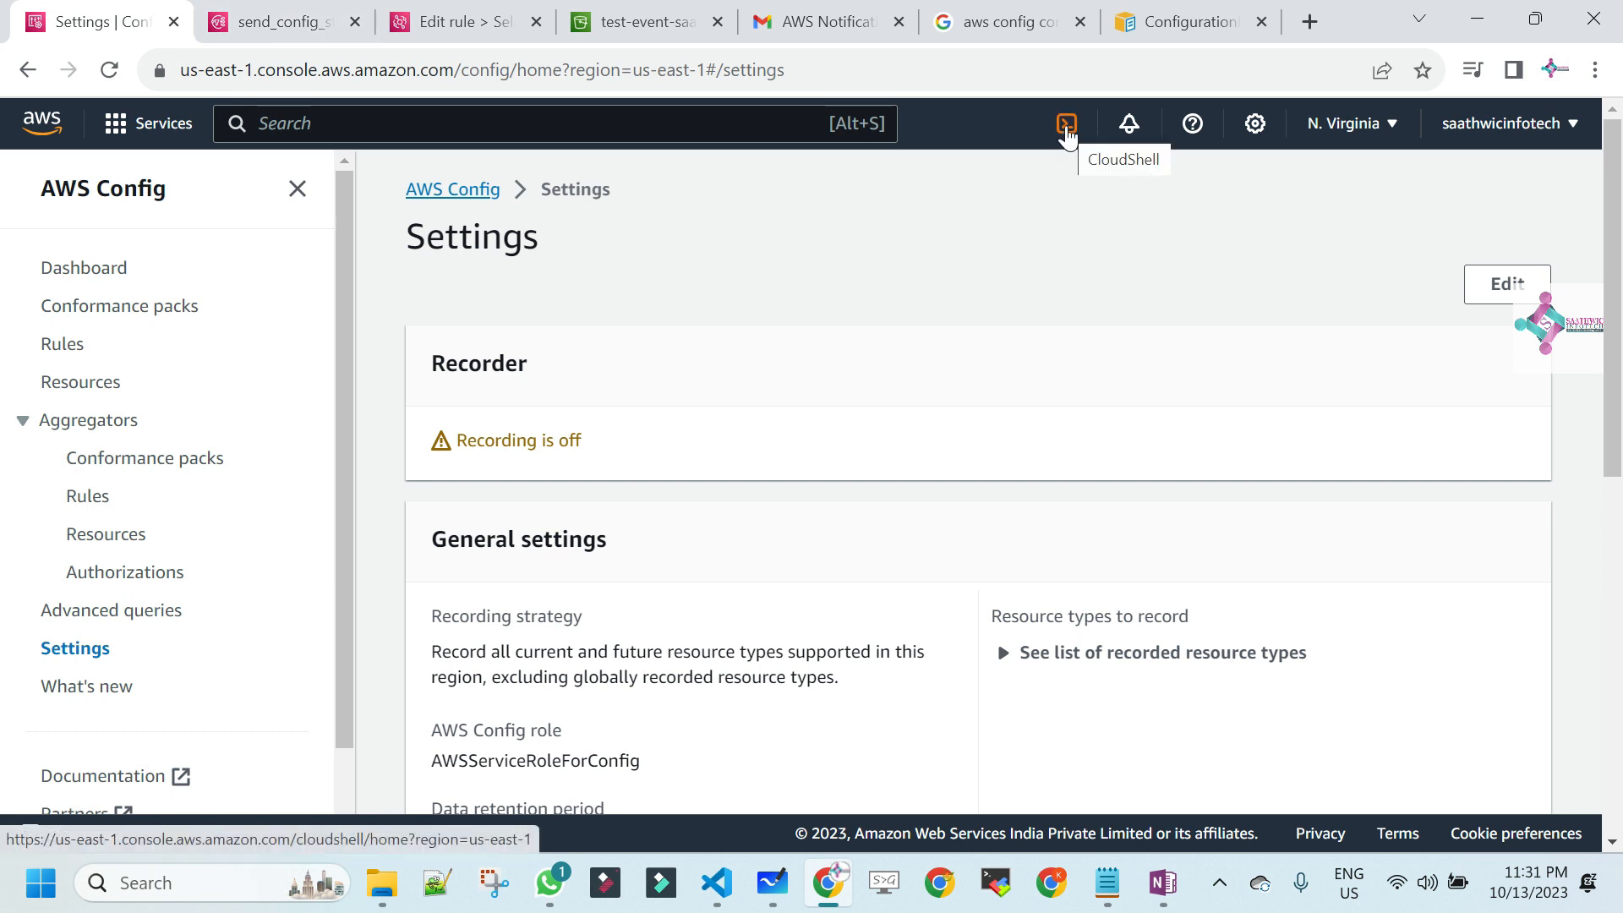
left_click(1067, 125)
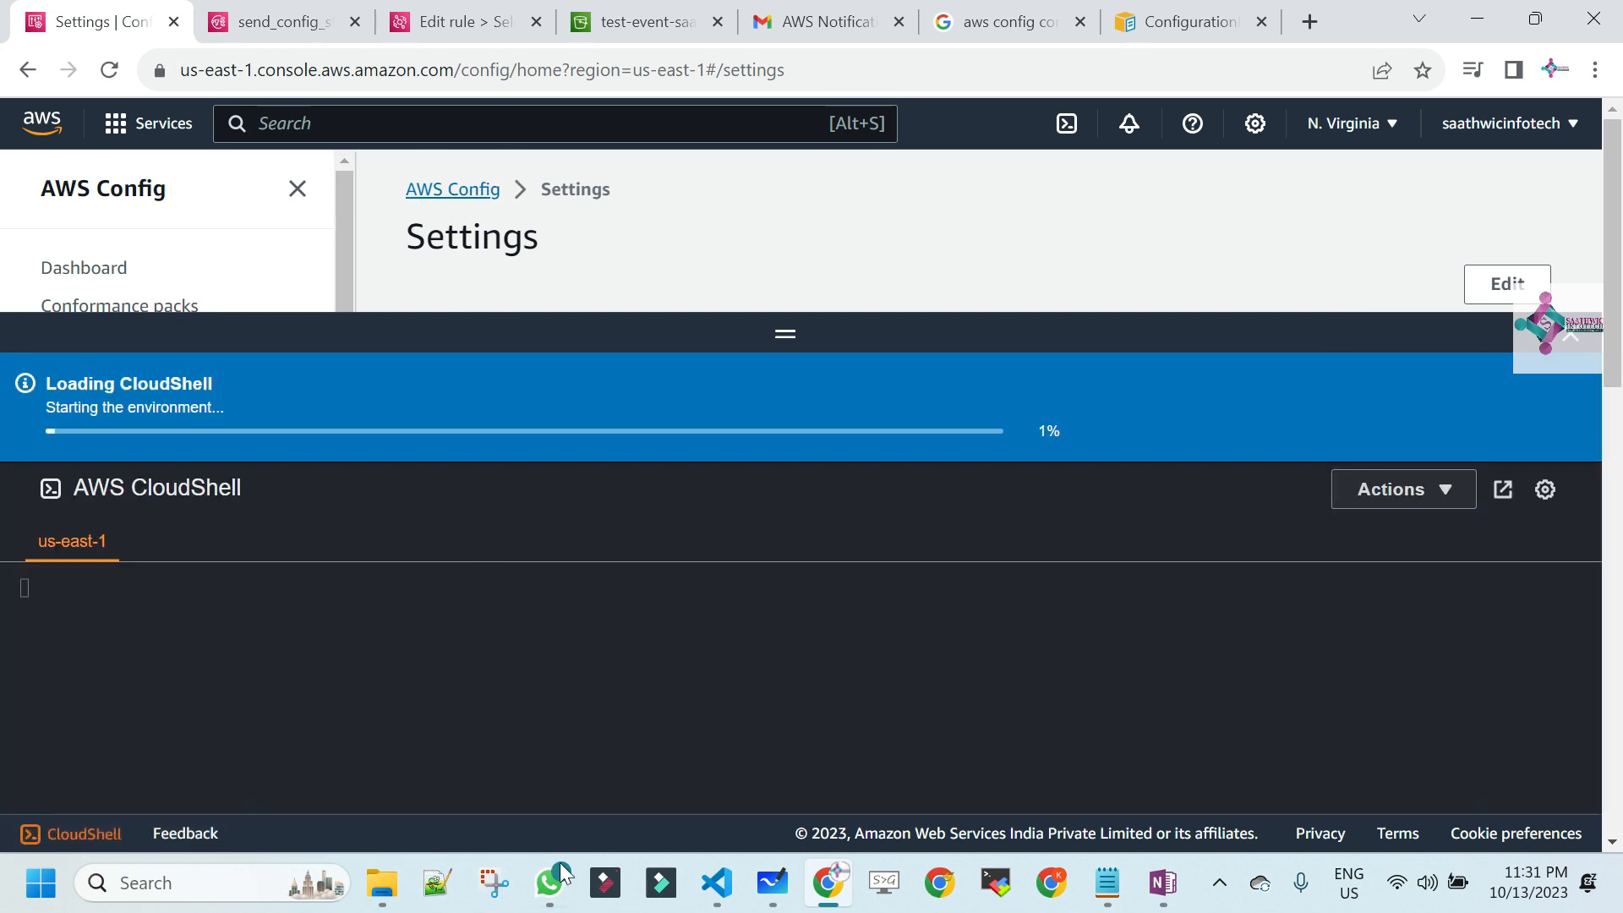
mouse_move(1112, 886)
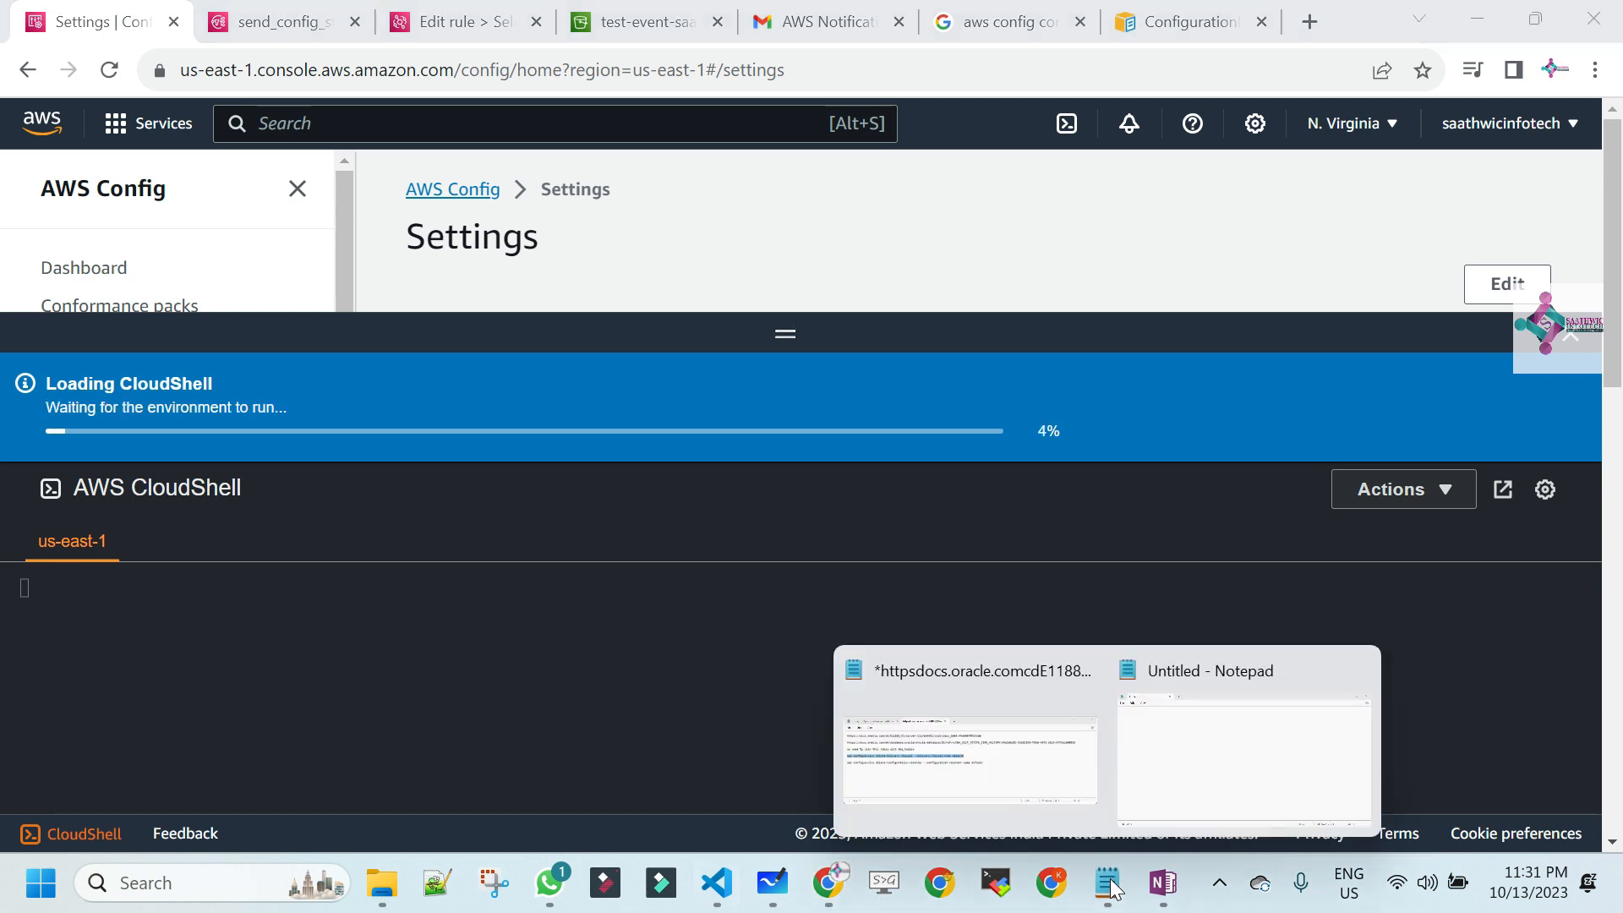
left_click(1058, 825)
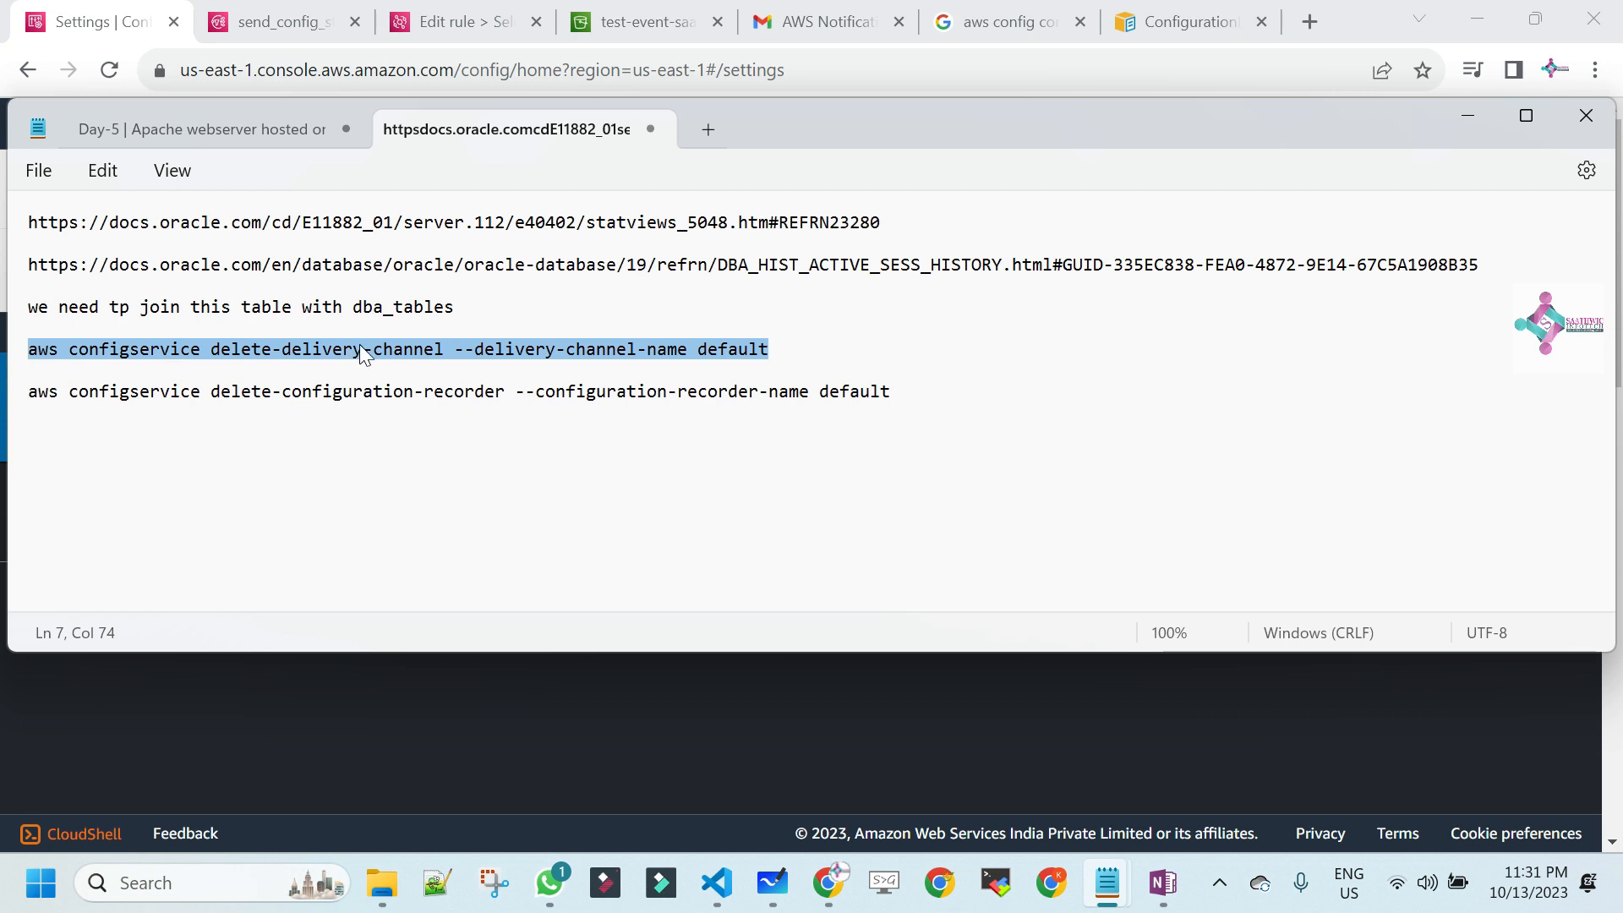
left_click_drag(771, 350, 37, 352)
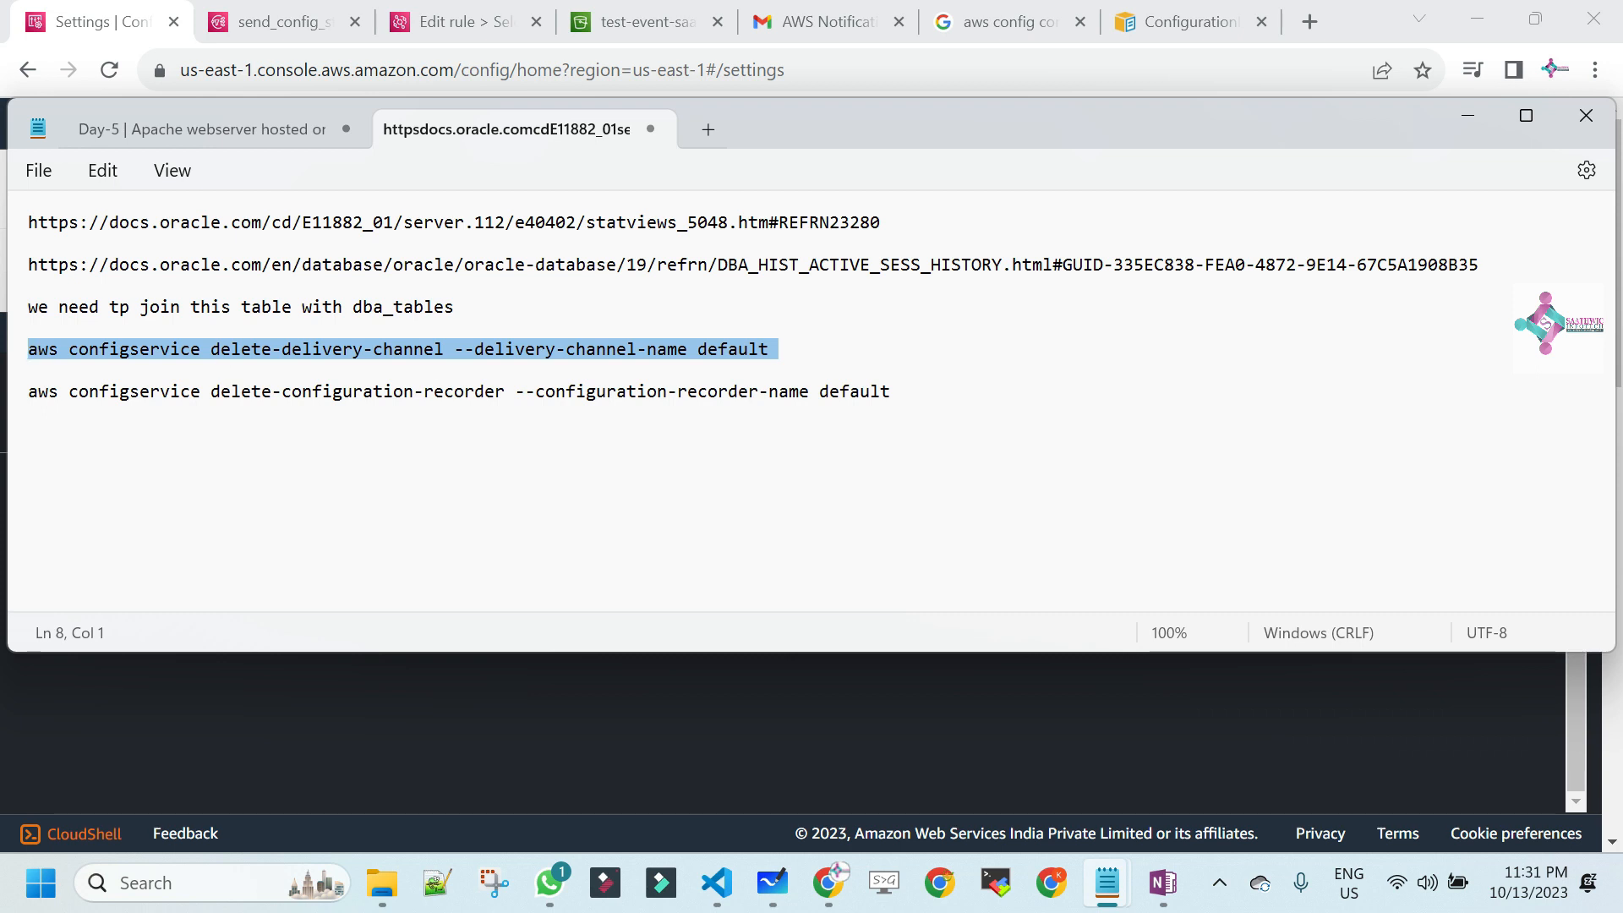
left_click(677, 391)
left_click_drag(893, 391, 29, 392)
key("ctrl+c")
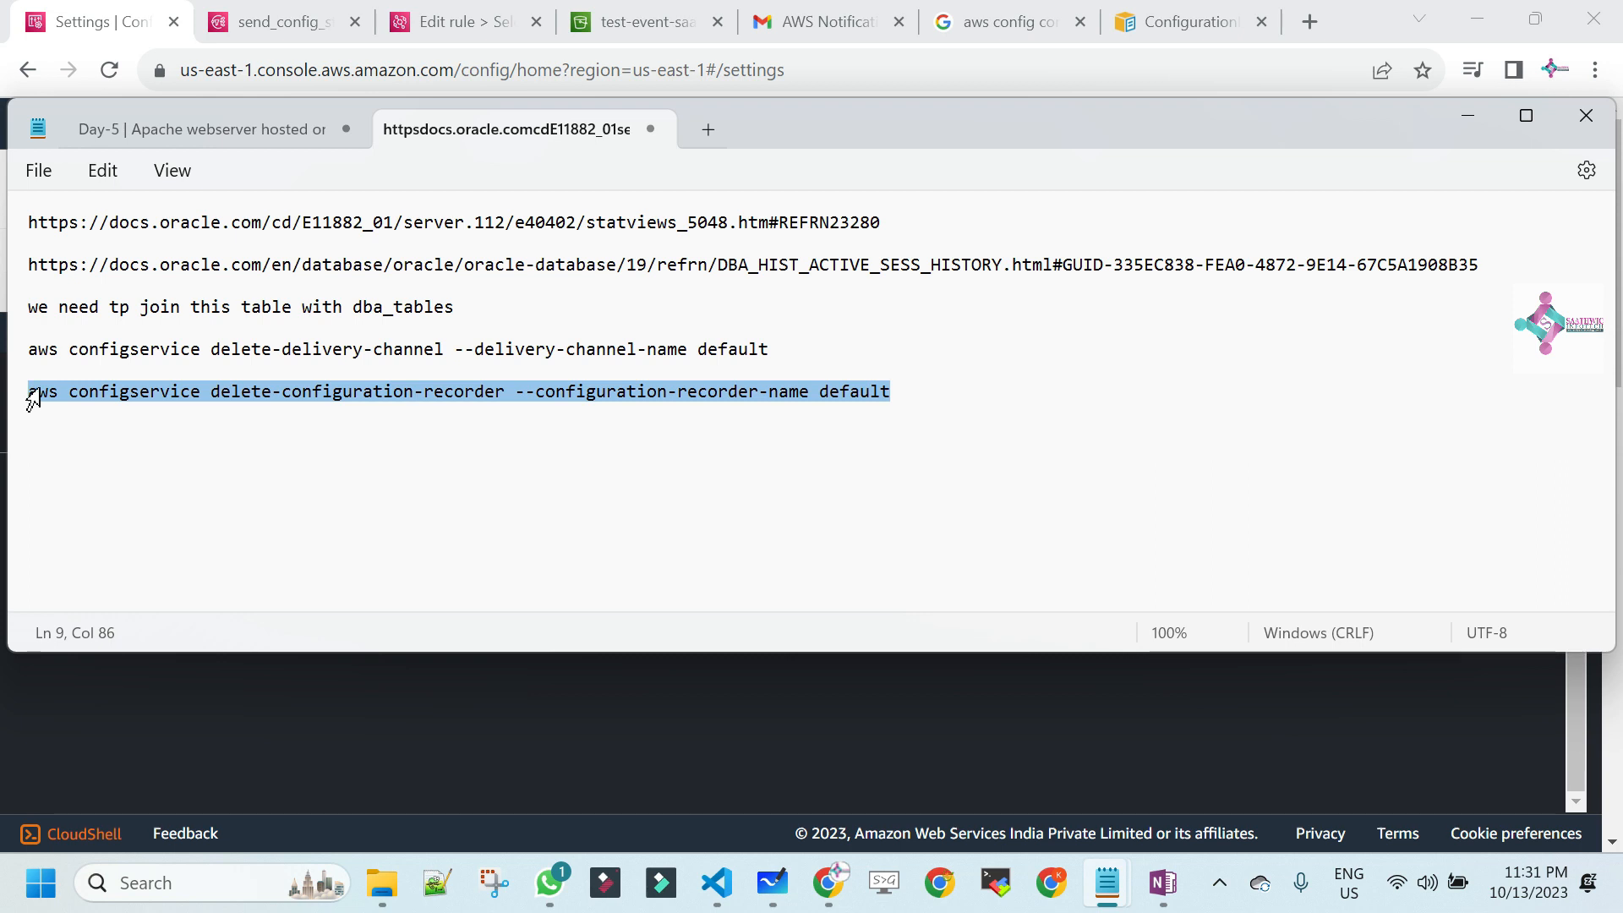
- Run aws configservice delete-configuration-recorder --configuration-recorder-name default in CloudShell
key("alt+Tab")
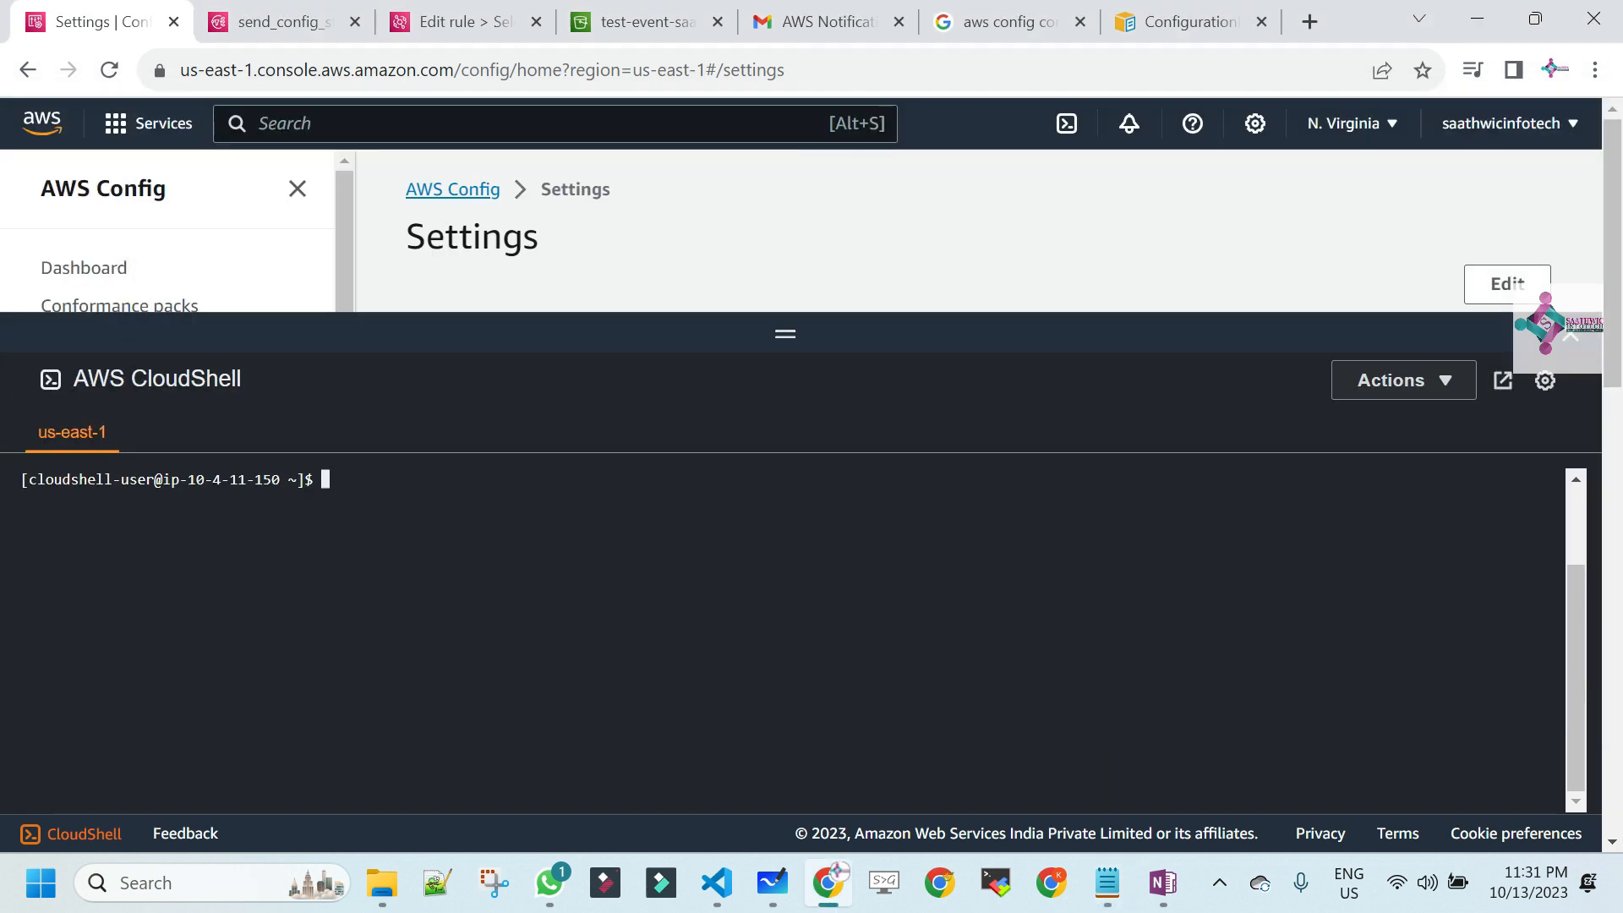
right_click(414, 590)
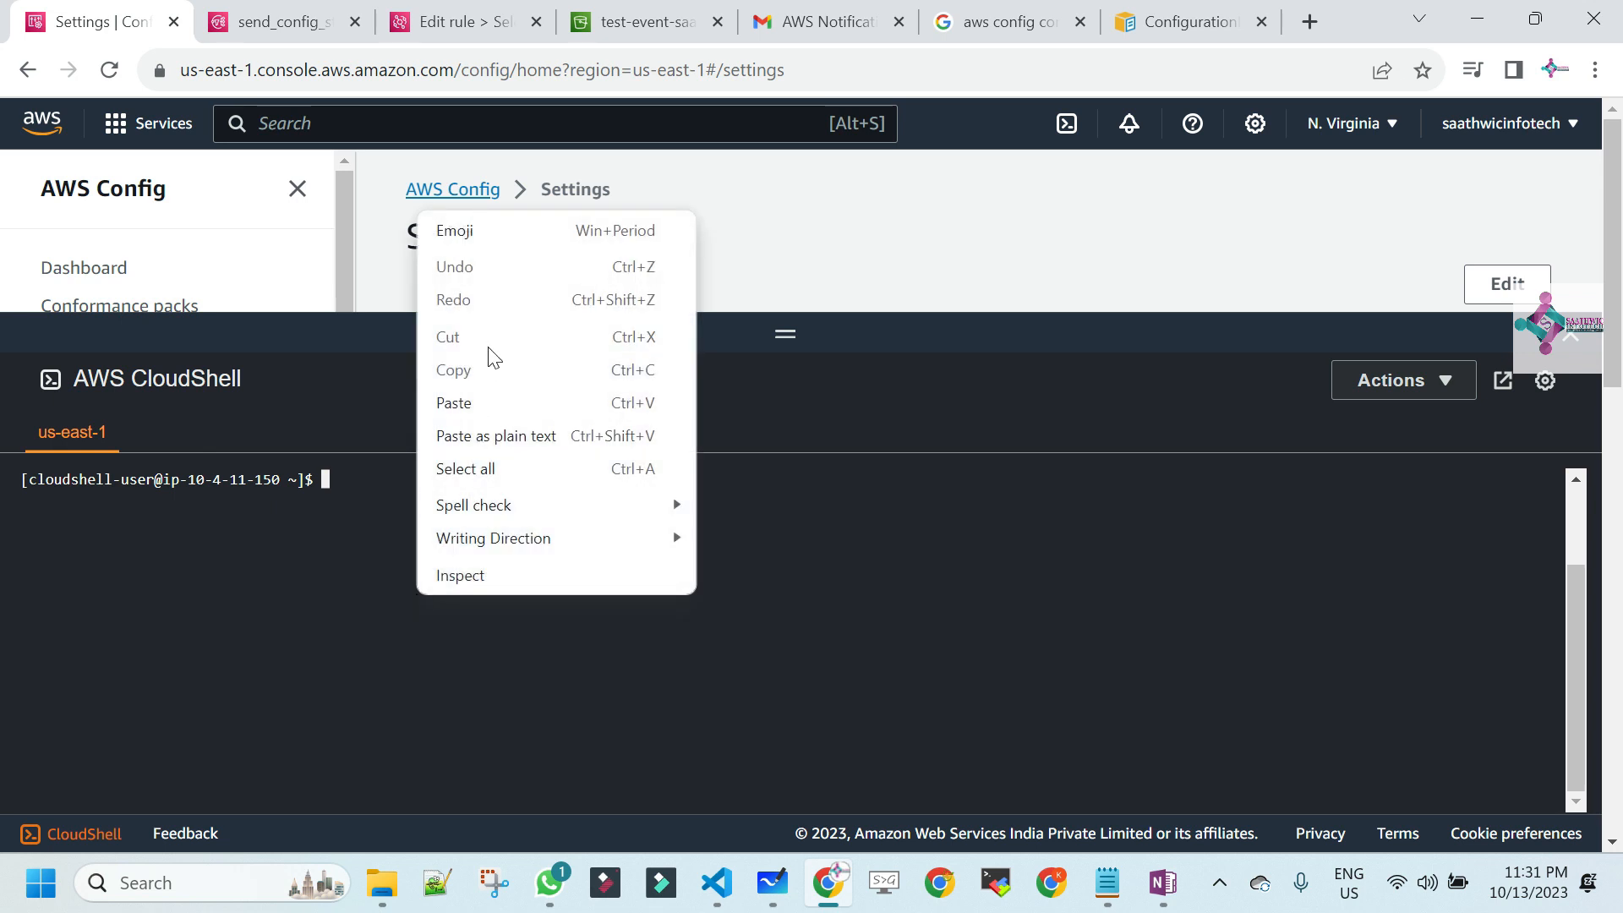
left_click(470, 400)
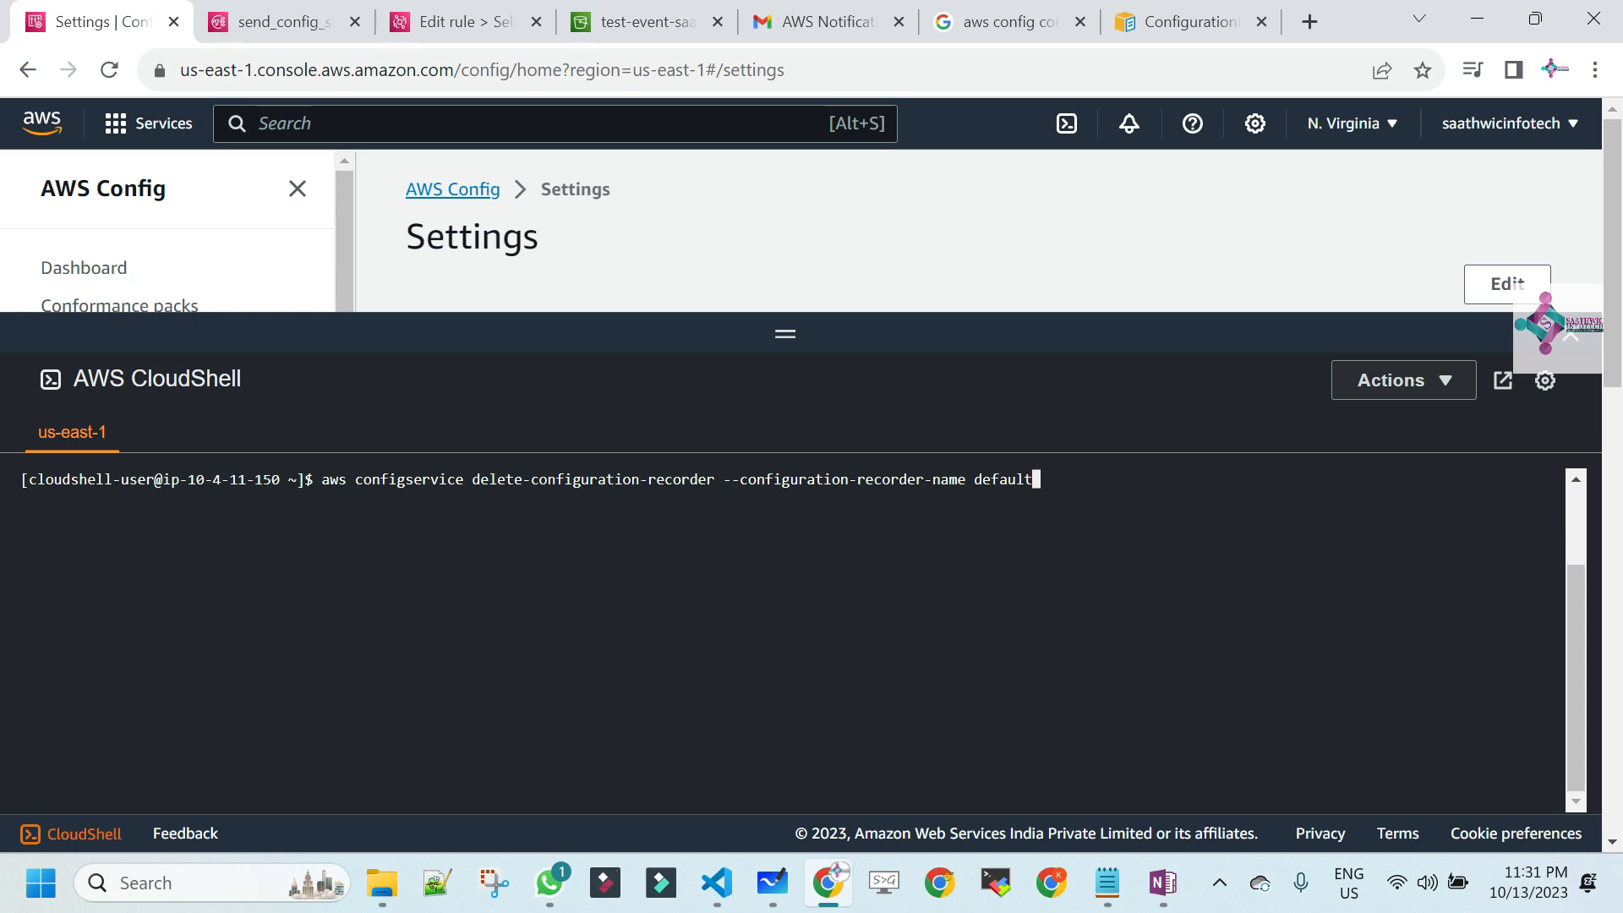
key("Return")
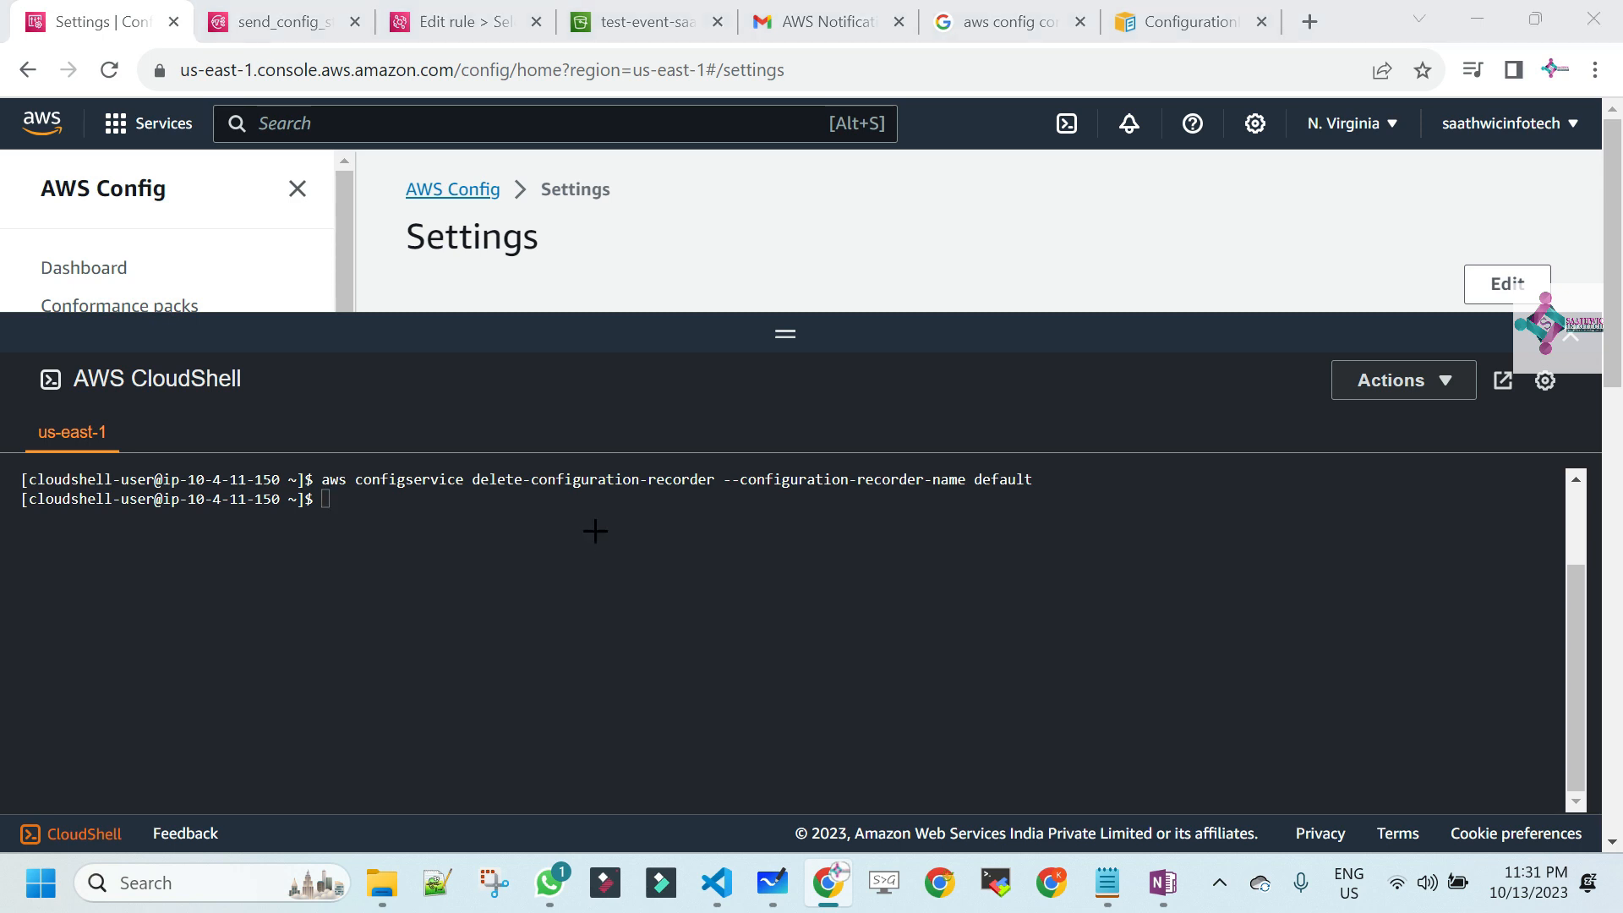
- Copy the delivery channel command from Notepad and run aws configservice delete-delivery-channel --delivery-channel-name default in CloudShell
key("alt+Tab")
left_click(770, 349)
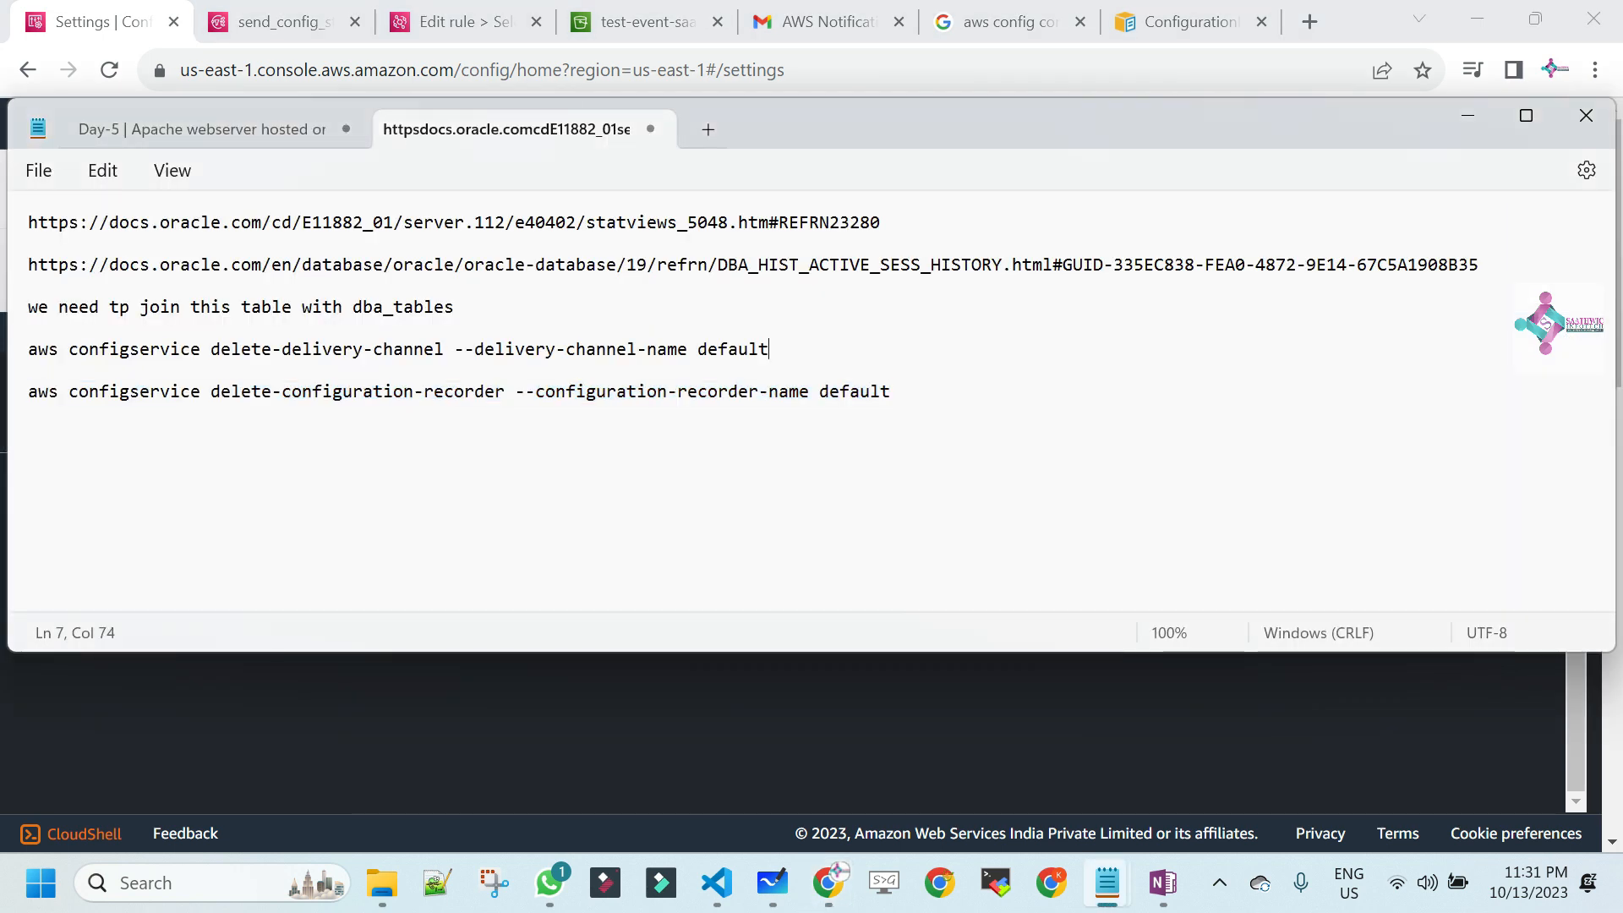
key("shift+Home")
key("ctrl+c")
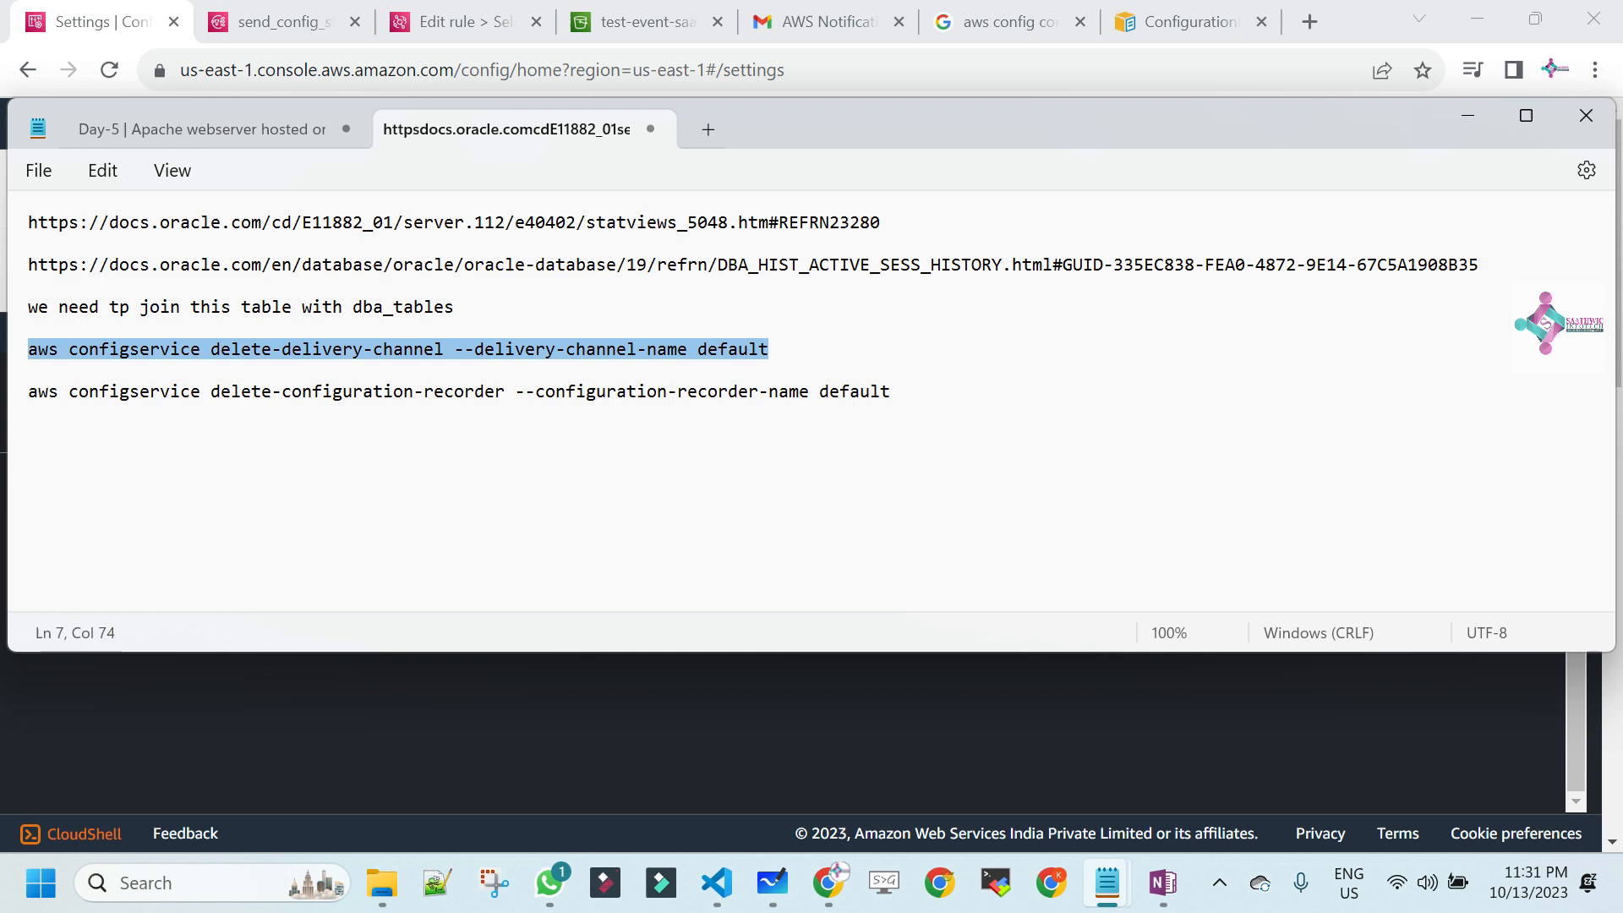
key("alt+Tab")
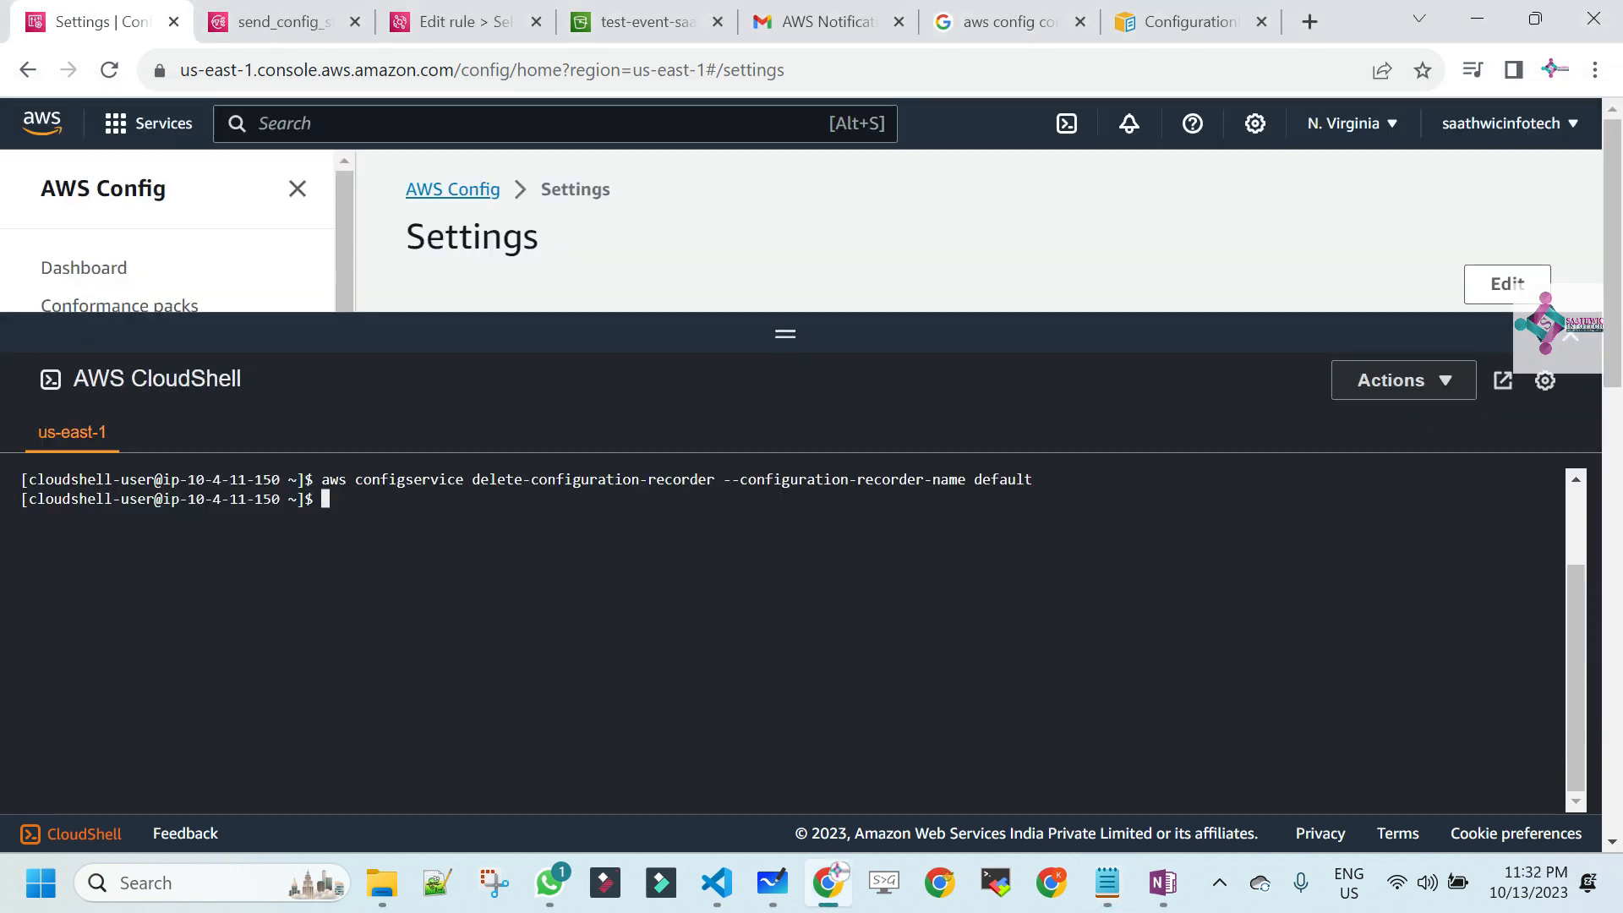
key("ctrl+v")
key("Return")
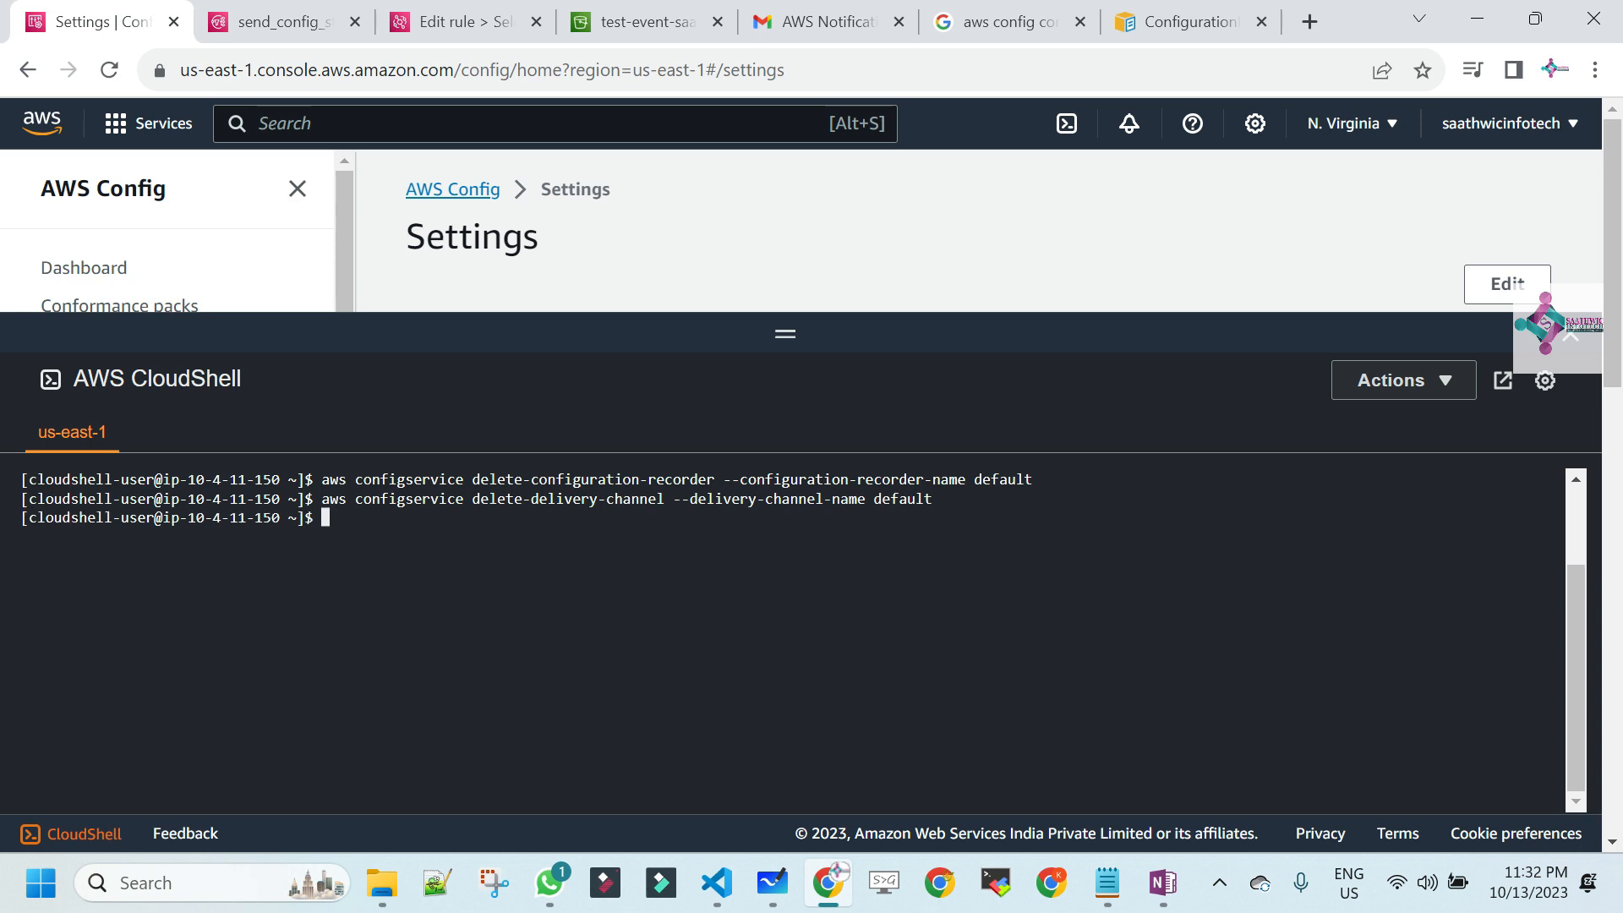
- Close CloudShell and reload the AWS Config page, and return to the Amazon SNS home page from the send_config_state_change_alert topic
left_click(1587, 334)
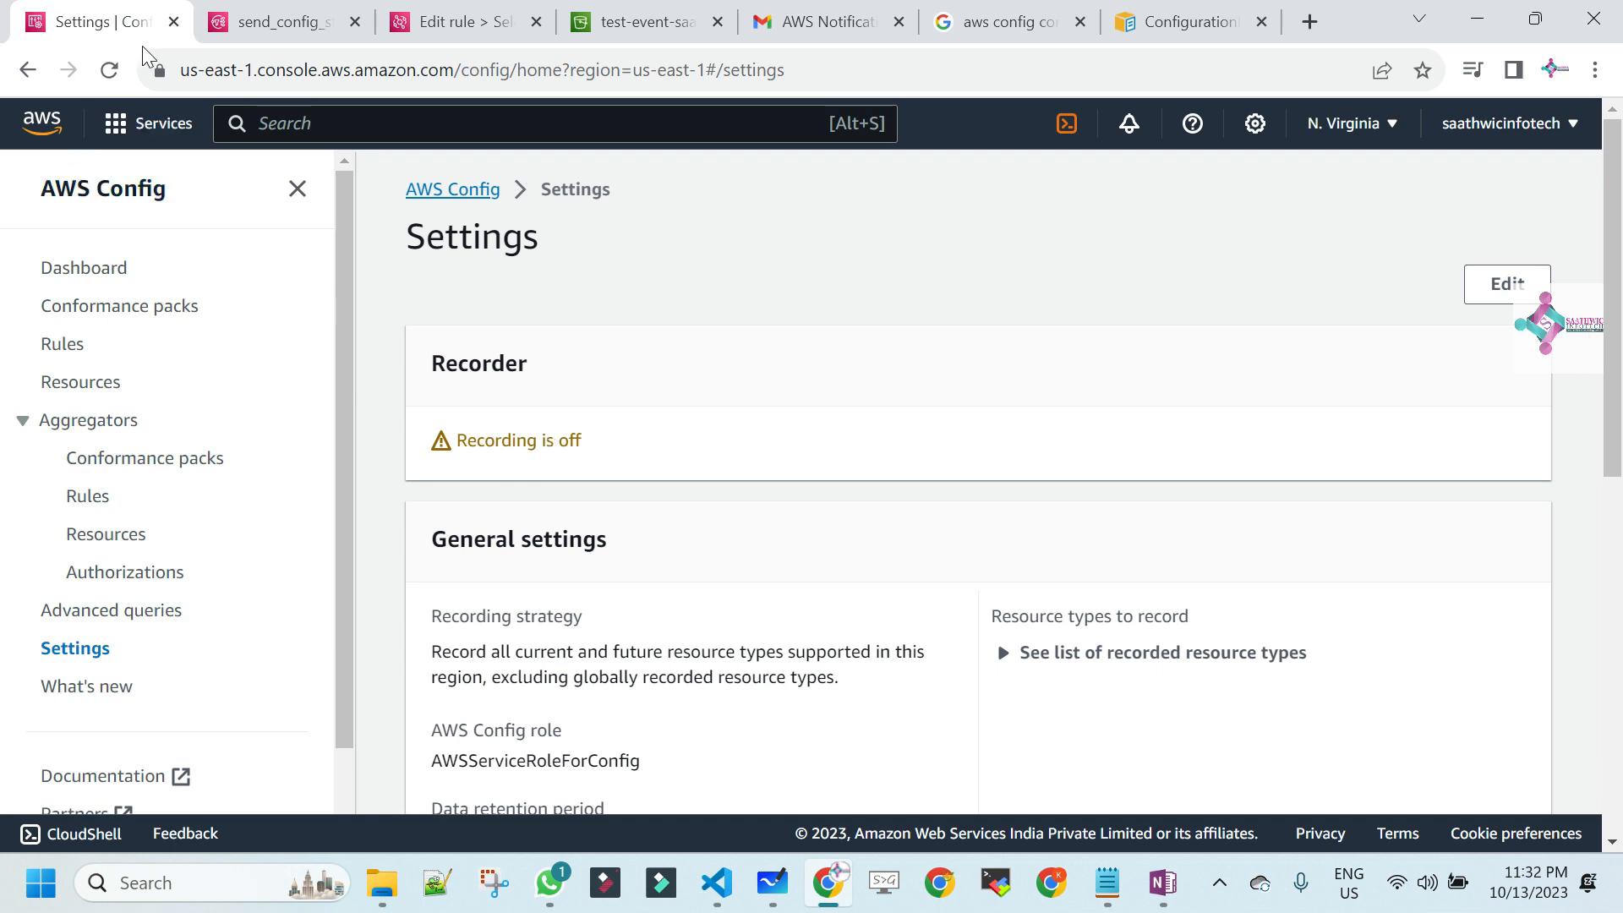
left_click(109, 71)
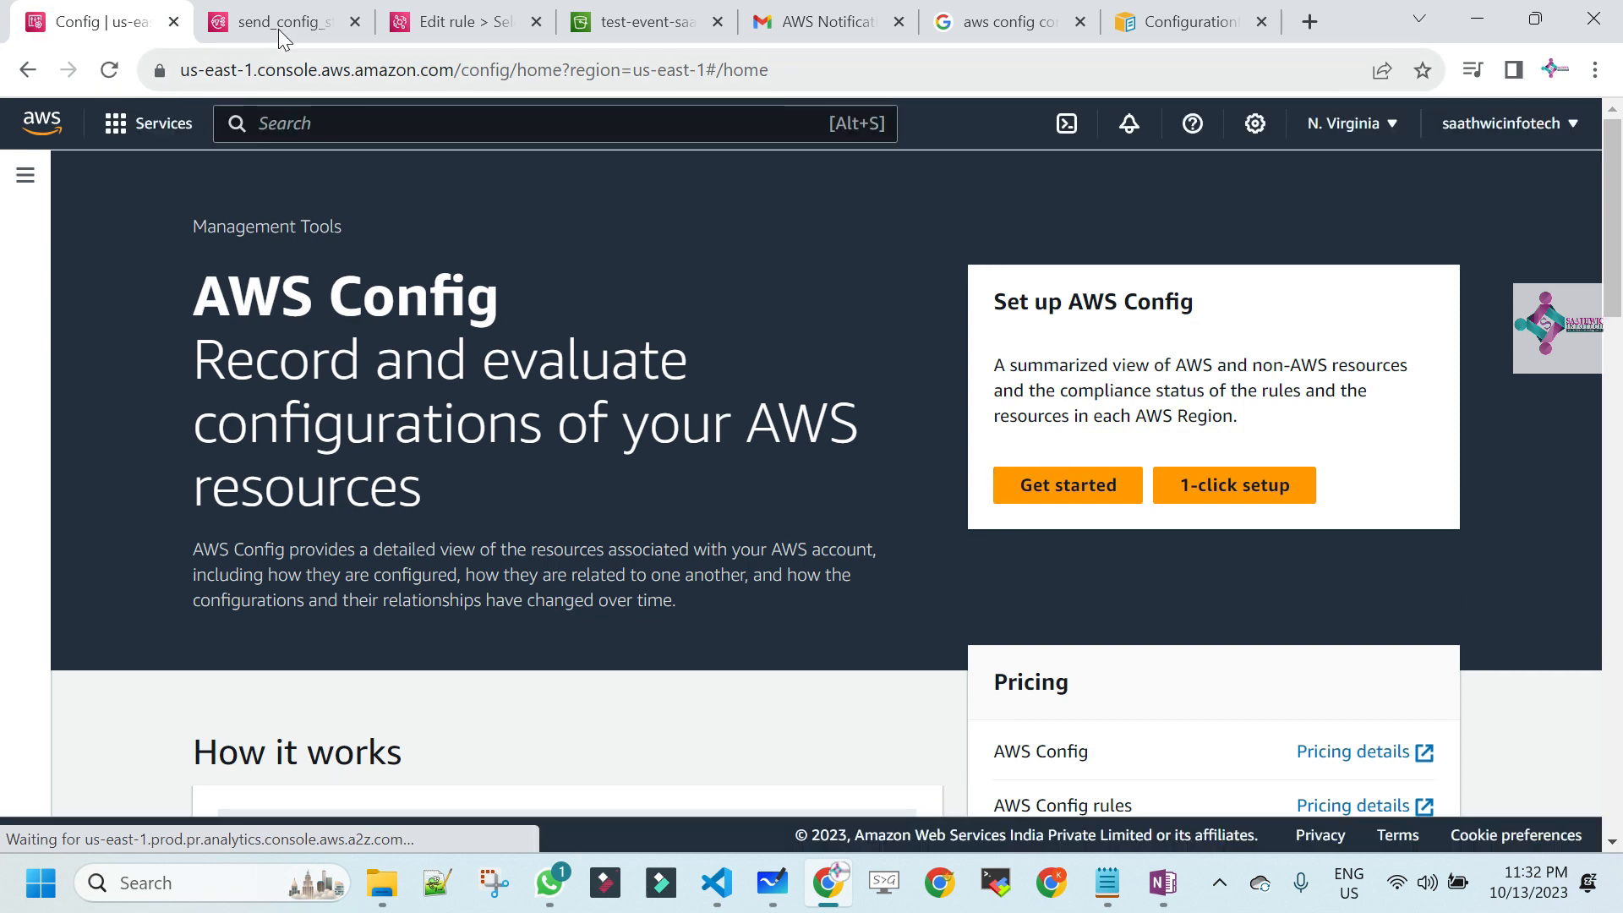
left_click(277, 28)
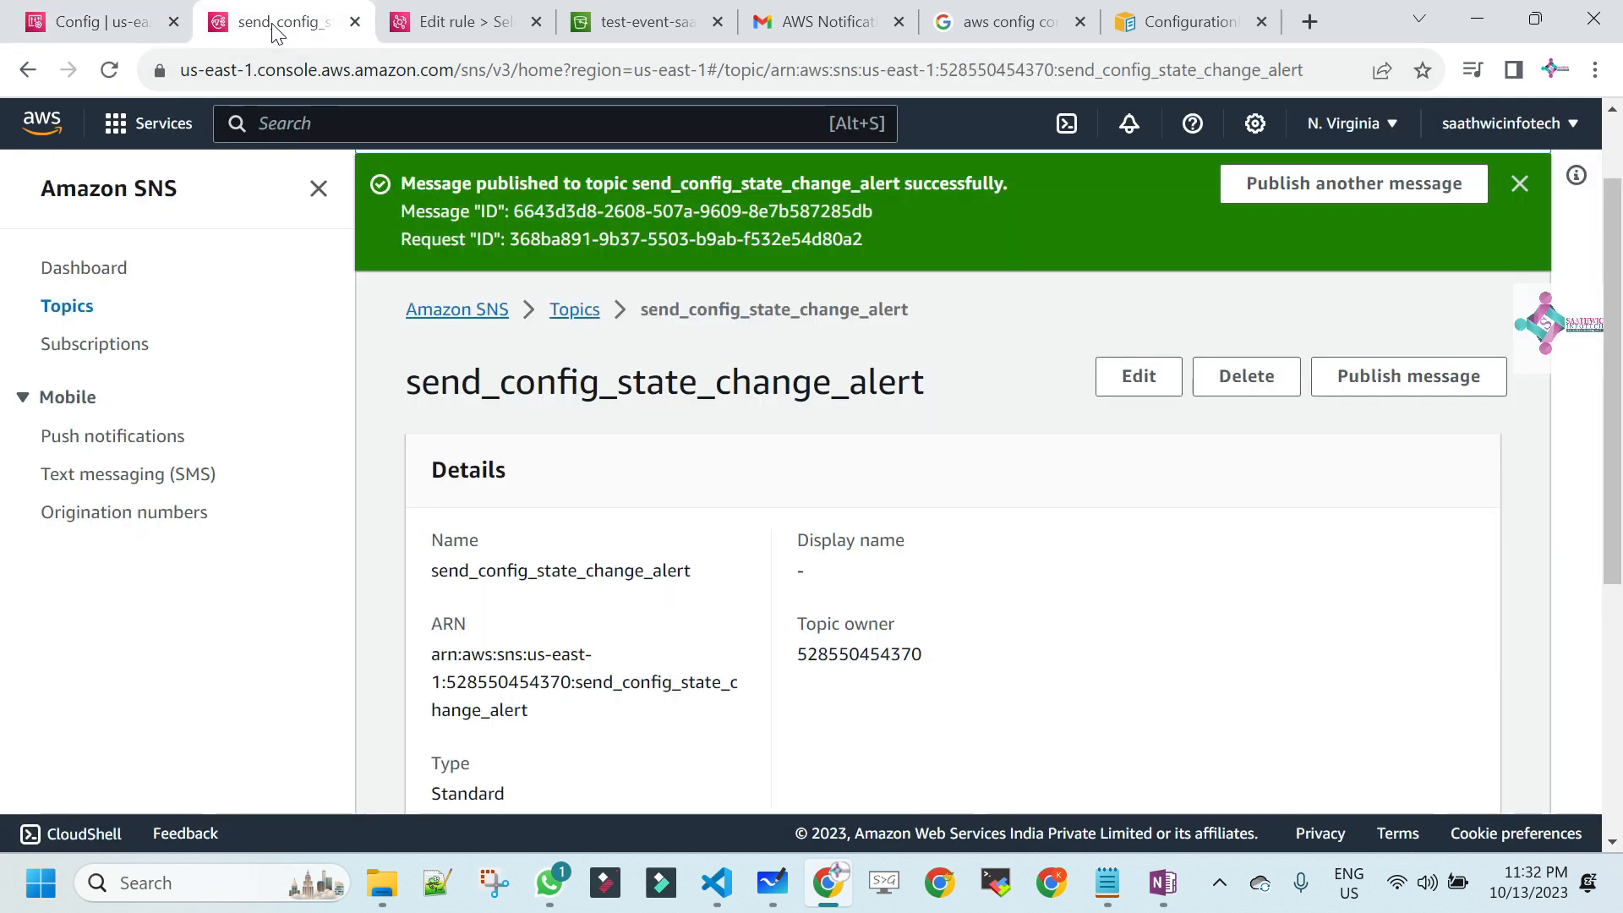
left_click(488, 327)
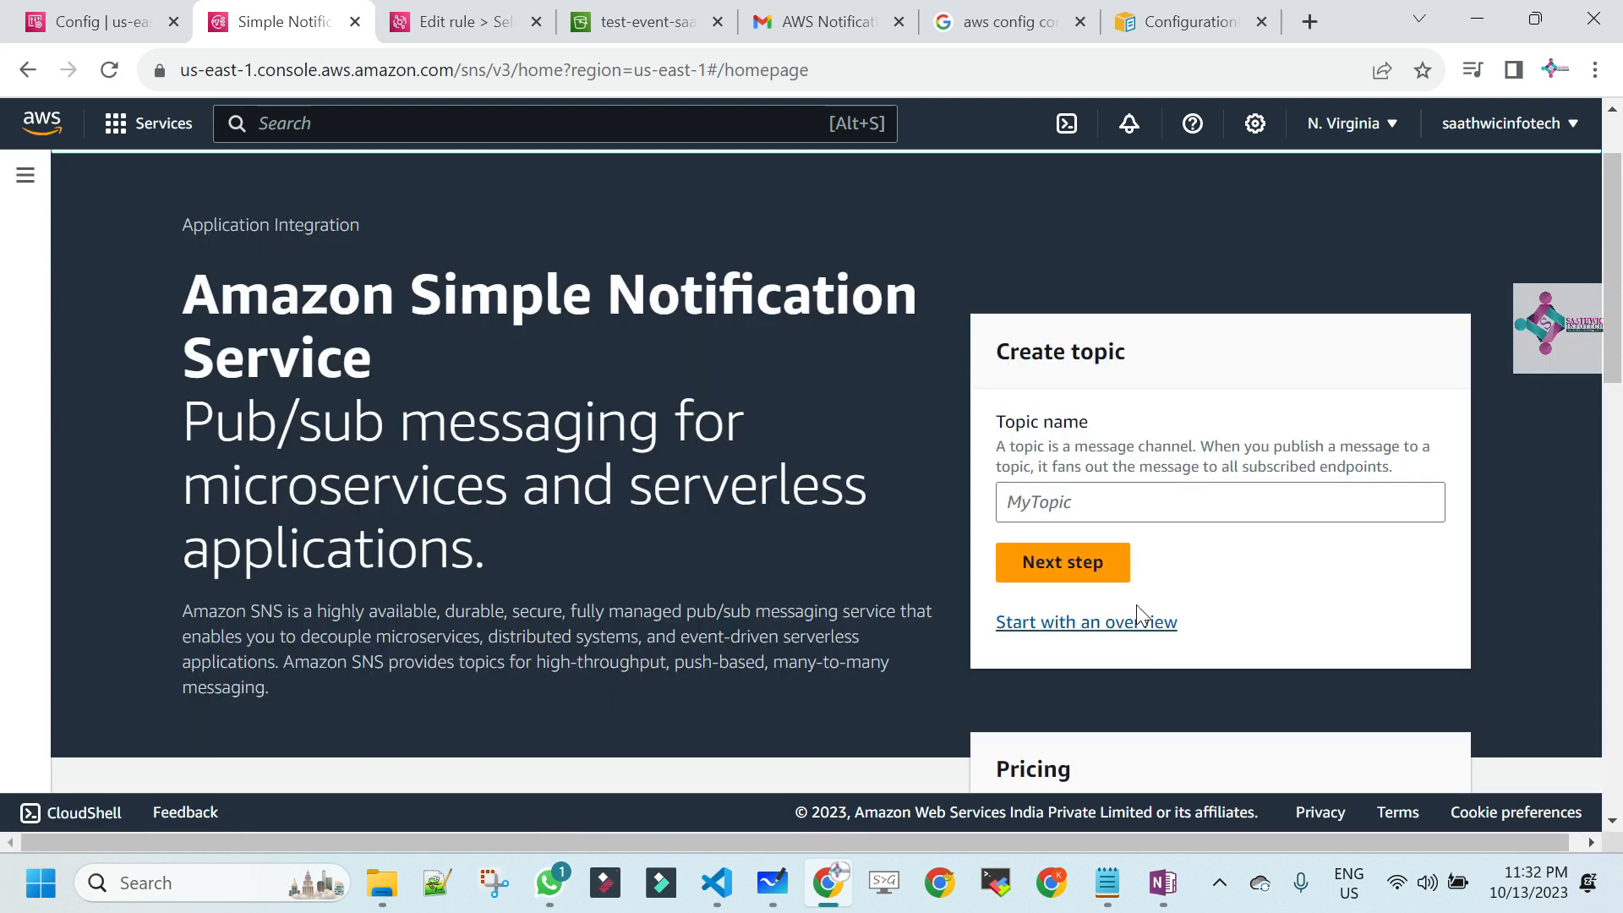
- Cancel the input transformer configuration and leave editing of Monitor-S3-Bucket-Creation for the EventBridge rules list
left_click(457, 12)
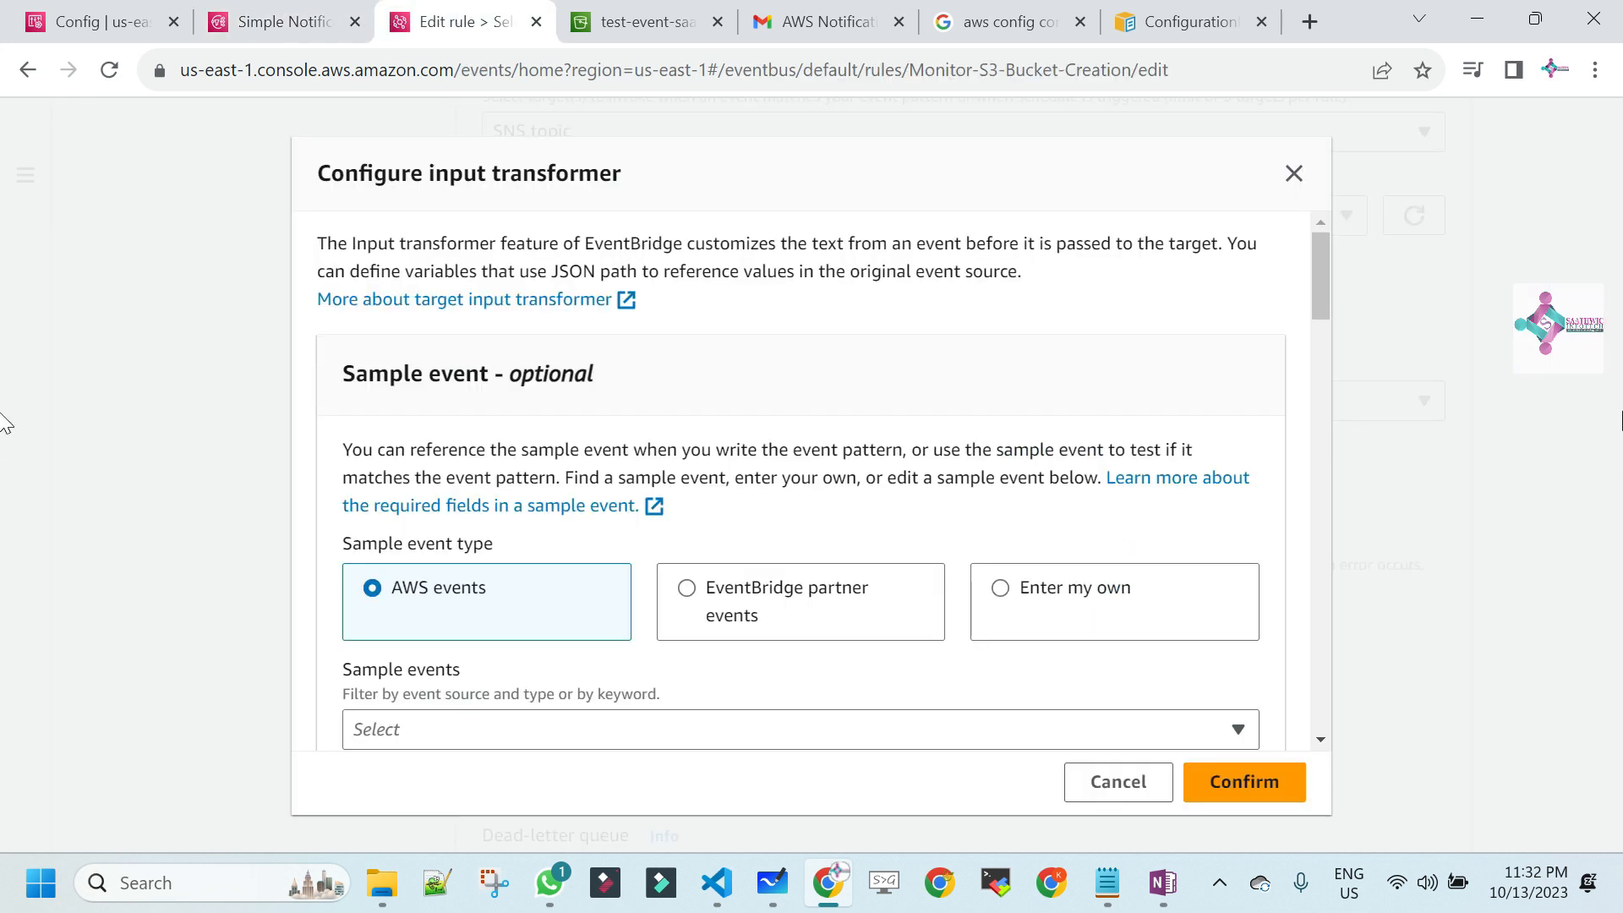
left_click(1125, 784)
left_click_drag(1615, 469, 1614, 148)
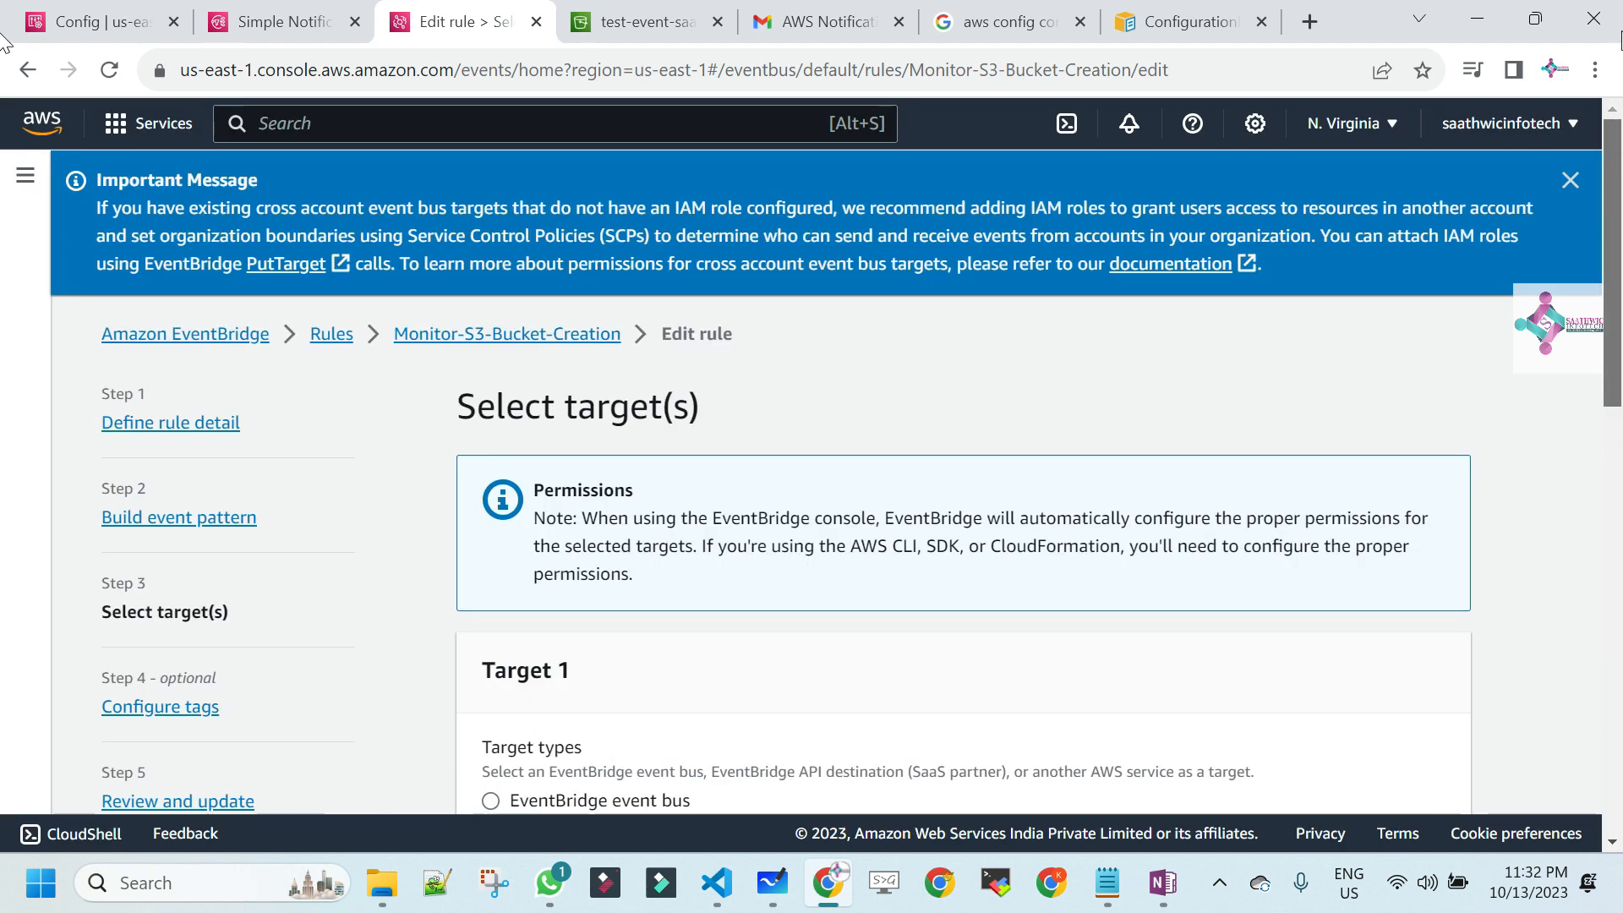
left_click(248, 335)
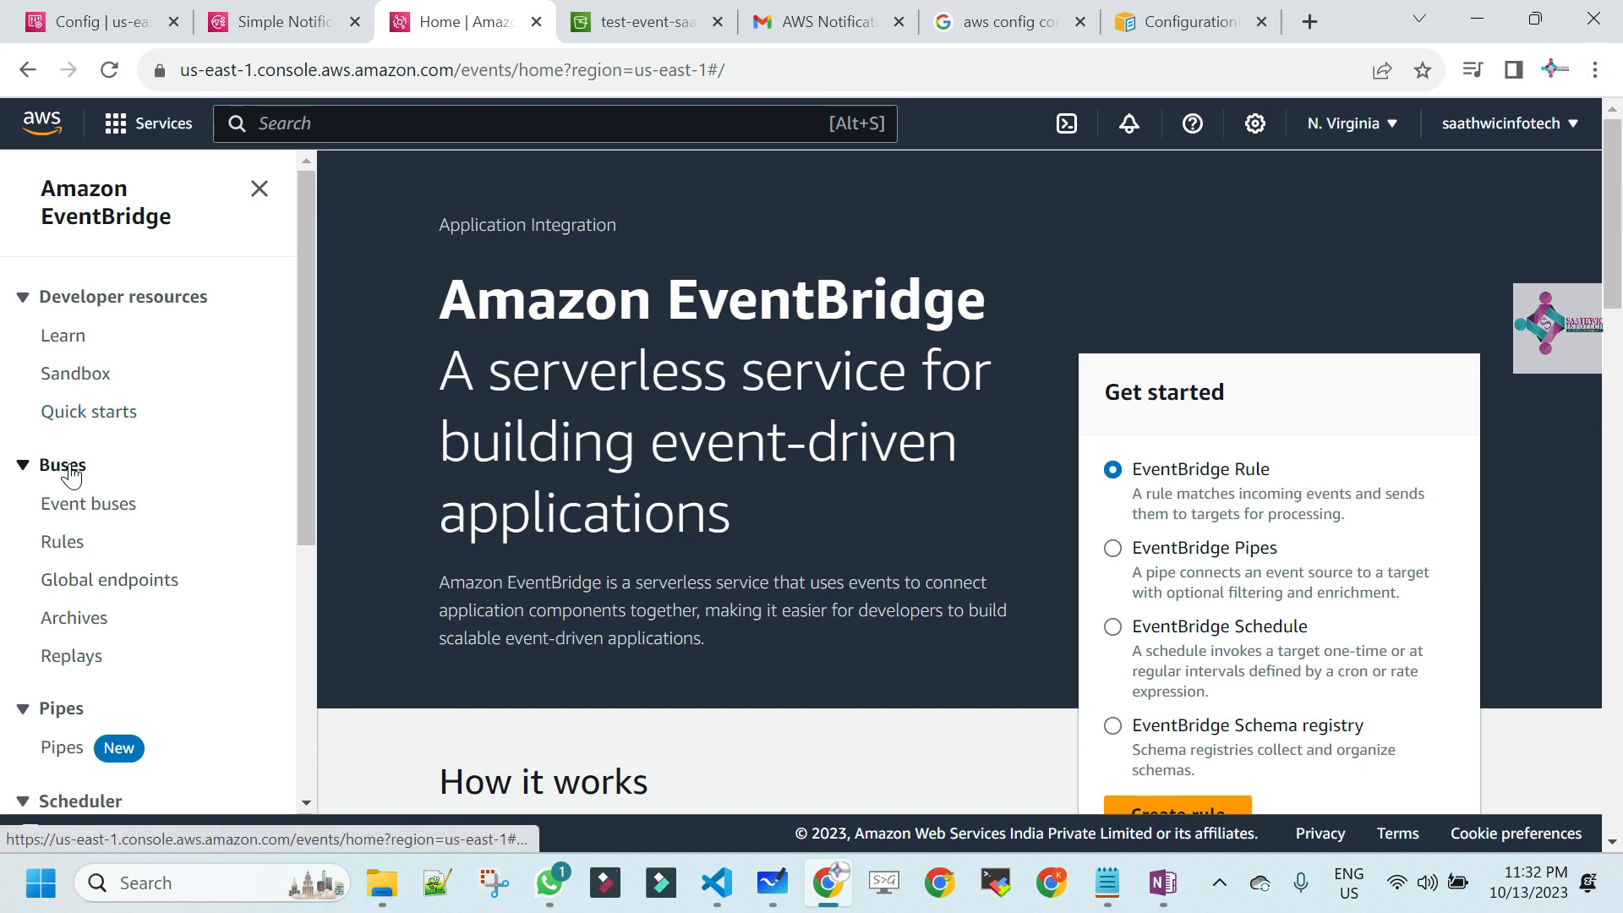
left_click(57, 546)
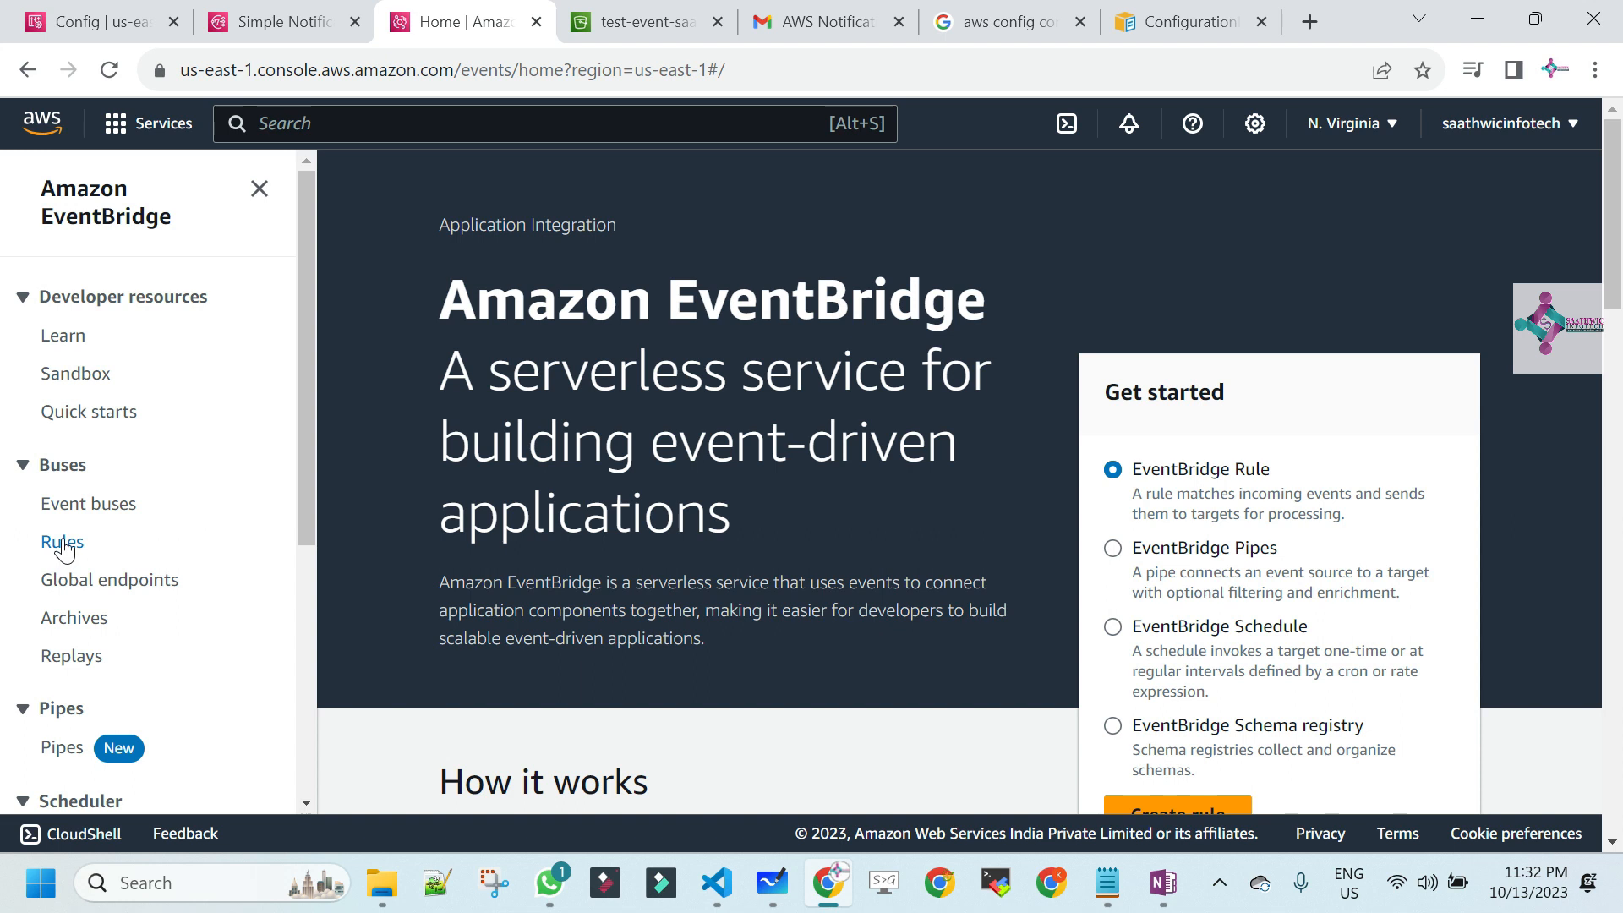
- Delete the EventBridge rules capture-service-creation and Monitor-S3-Bucket-Creation from the default event bus, confirming with delete
left_click_drag(1620, 427, 1622, 791)
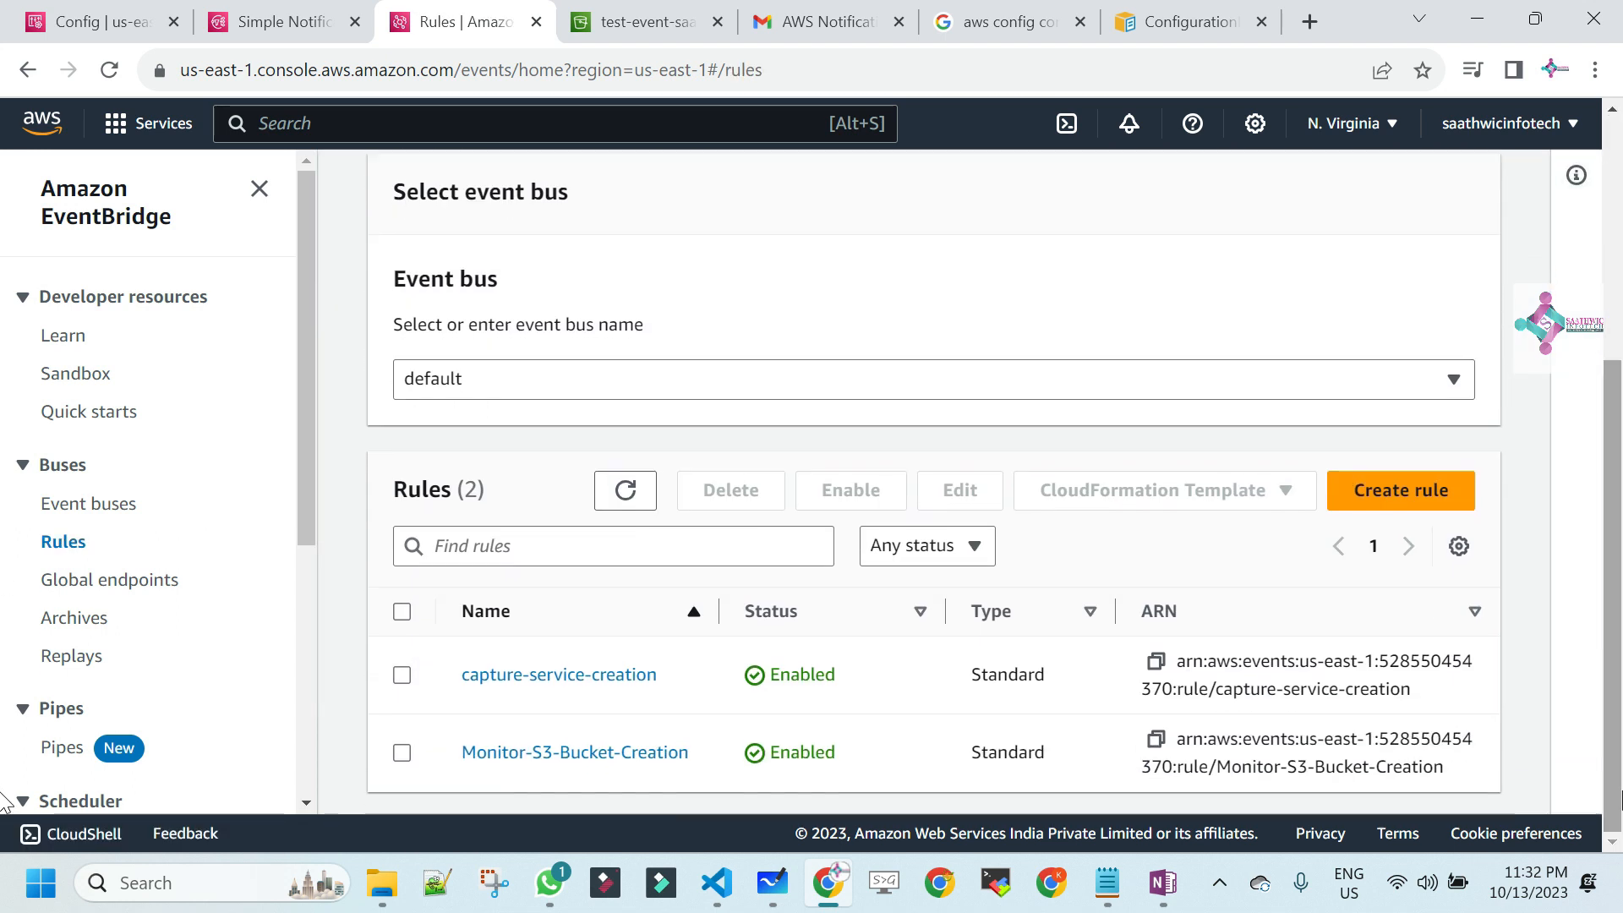
left_click(403, 675)
left_click(403, 755)
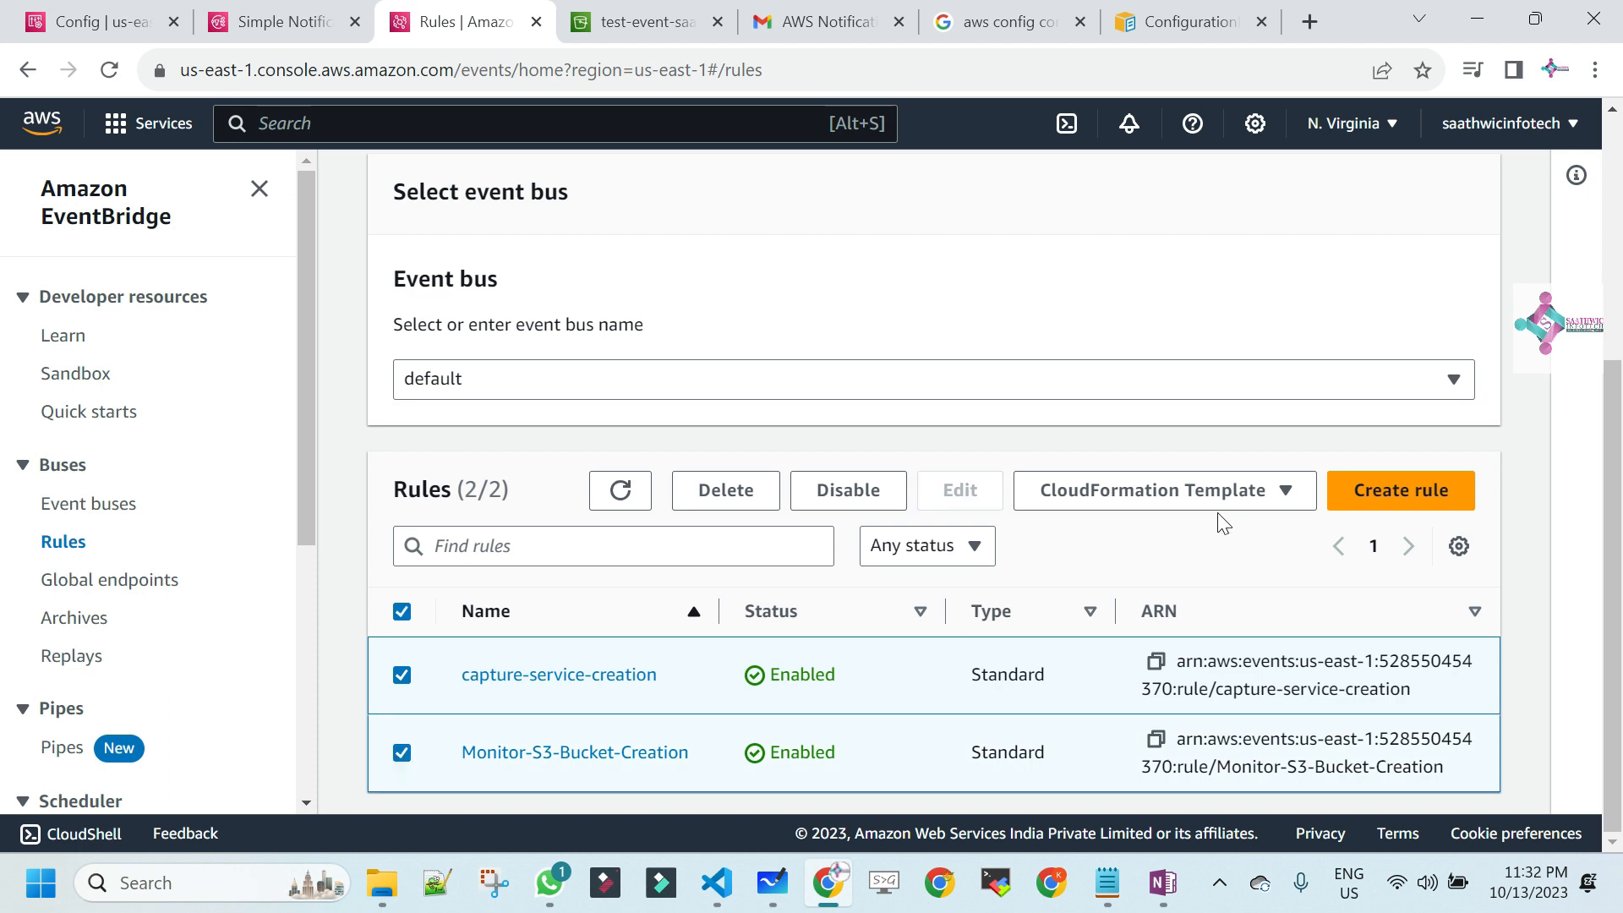
left_click(725, 490)
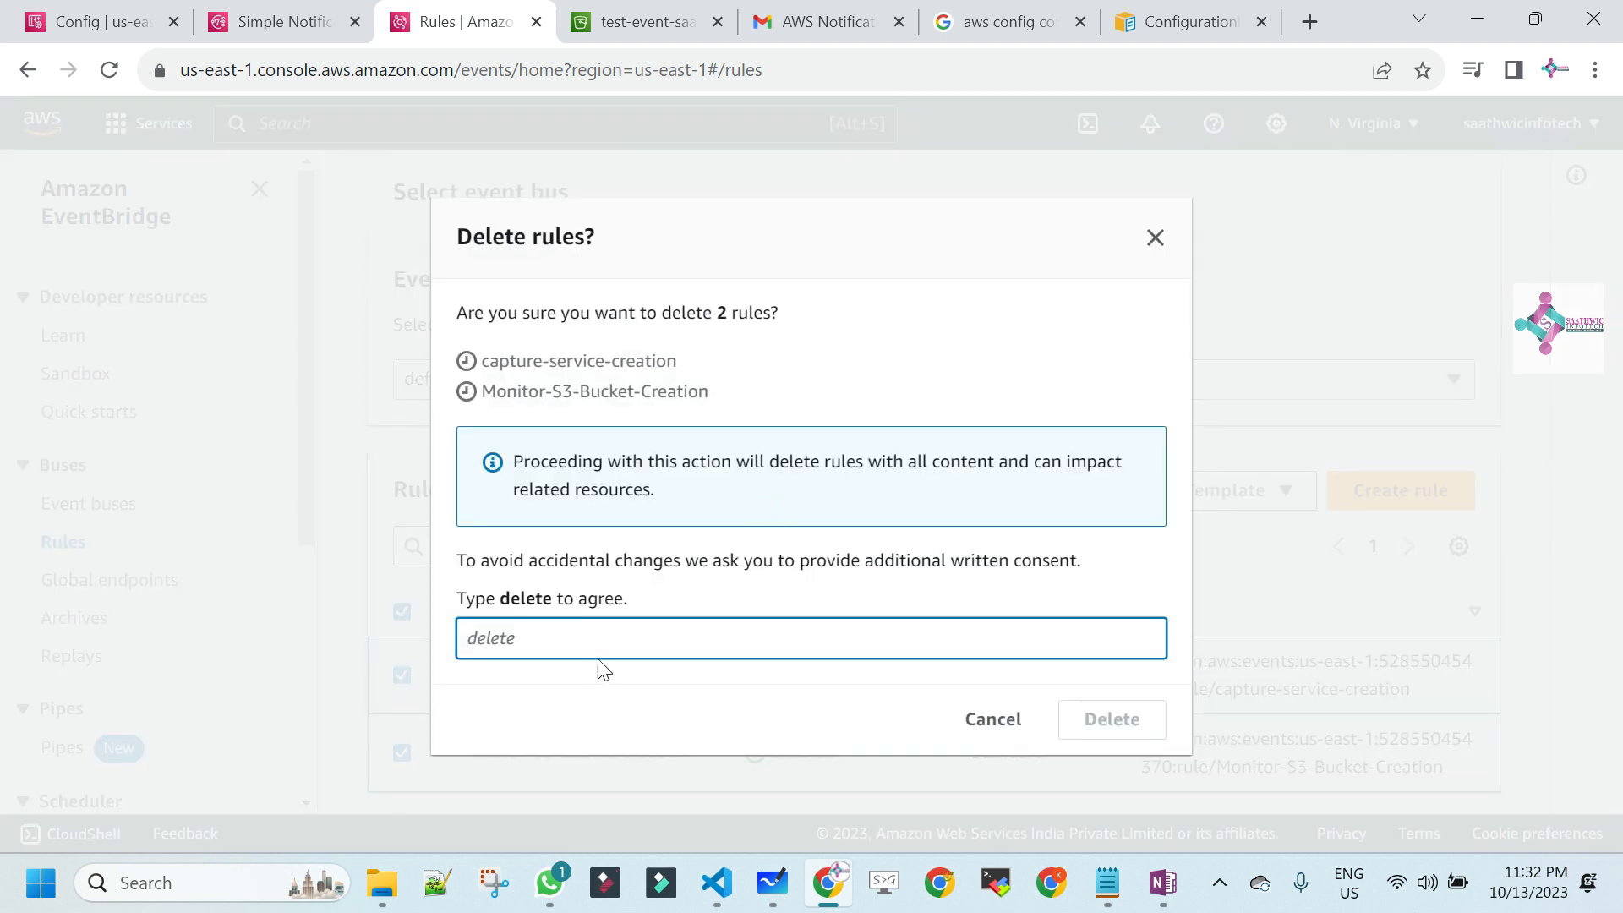
type("delete")
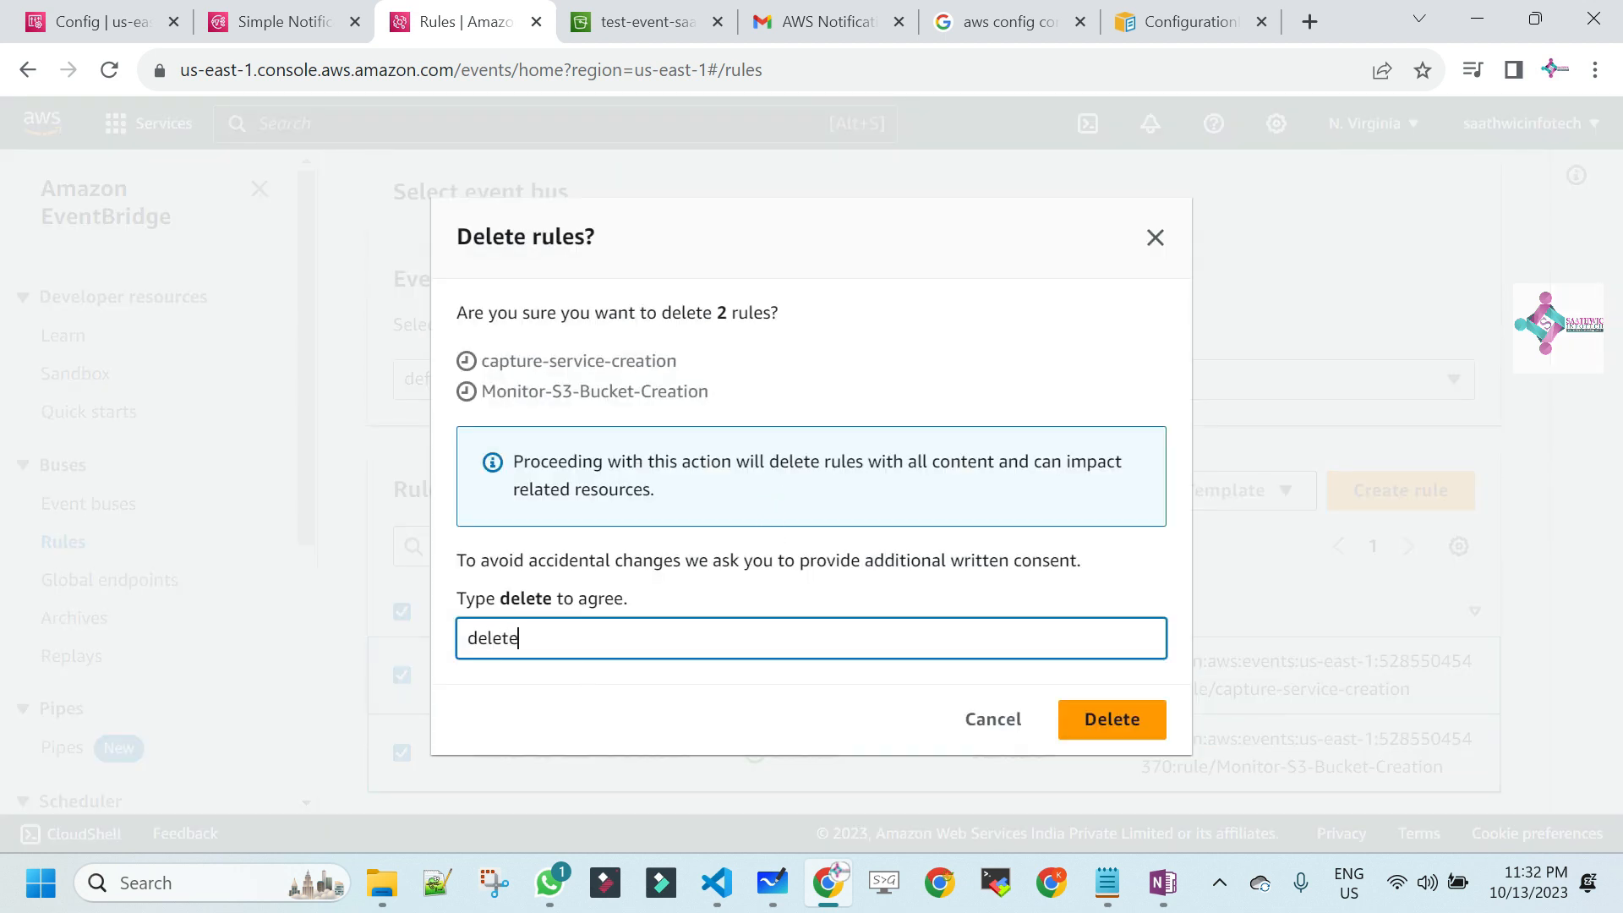
left_click(1145, 714)
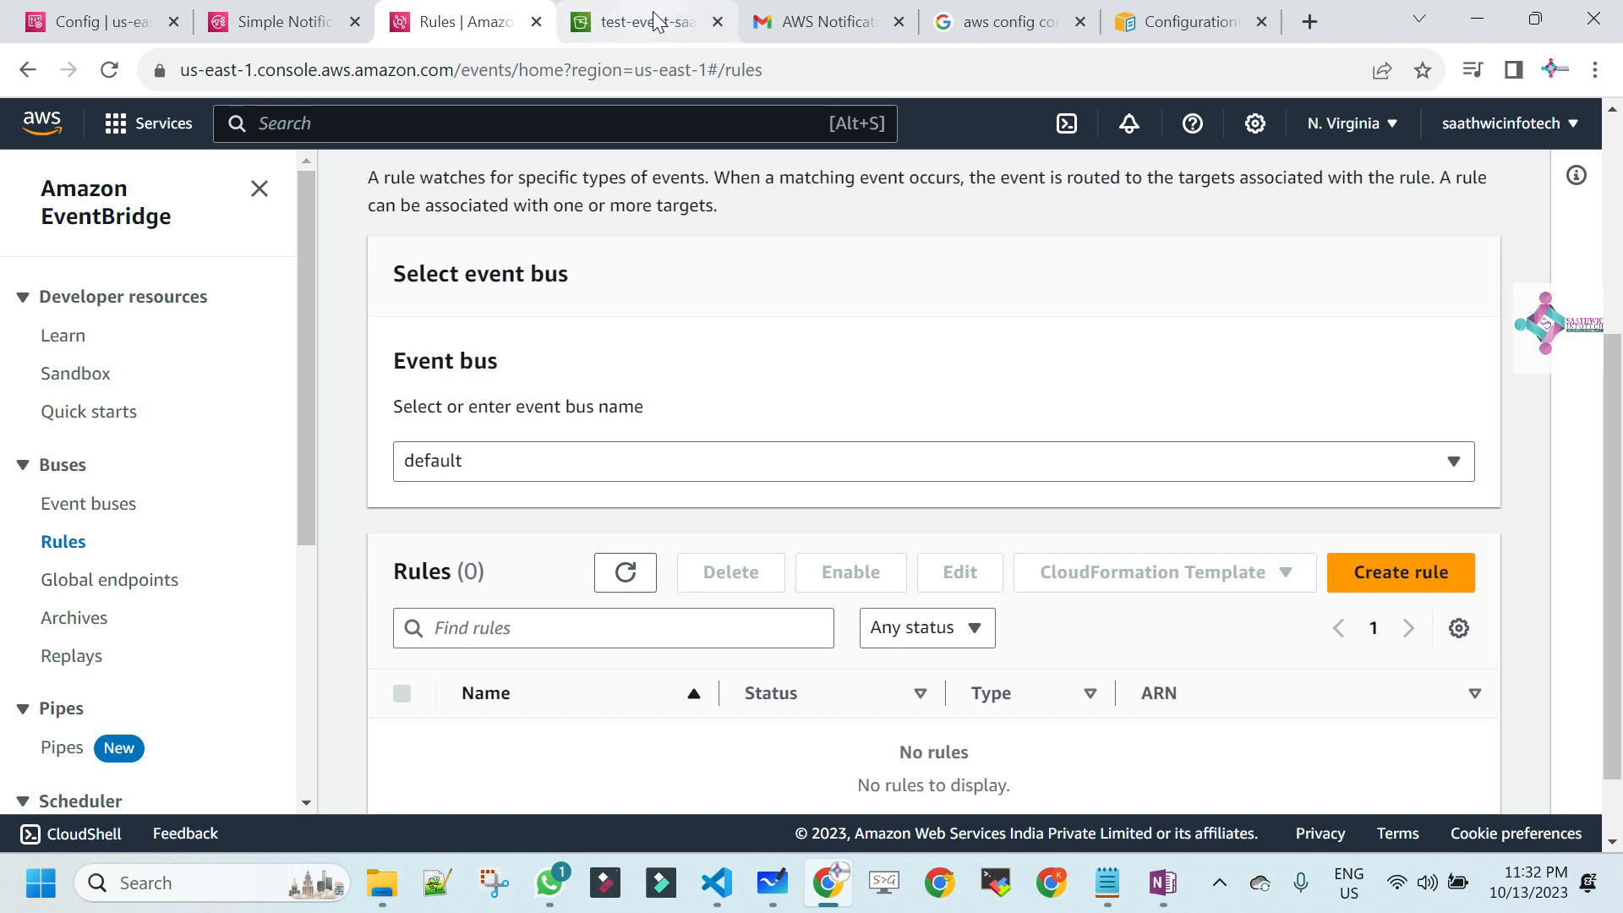
- Delete the S3 bucket test-event-saathwic, entering its name as confirmation
left_click(590, 17)
scroll(3, 472, "down", 1)
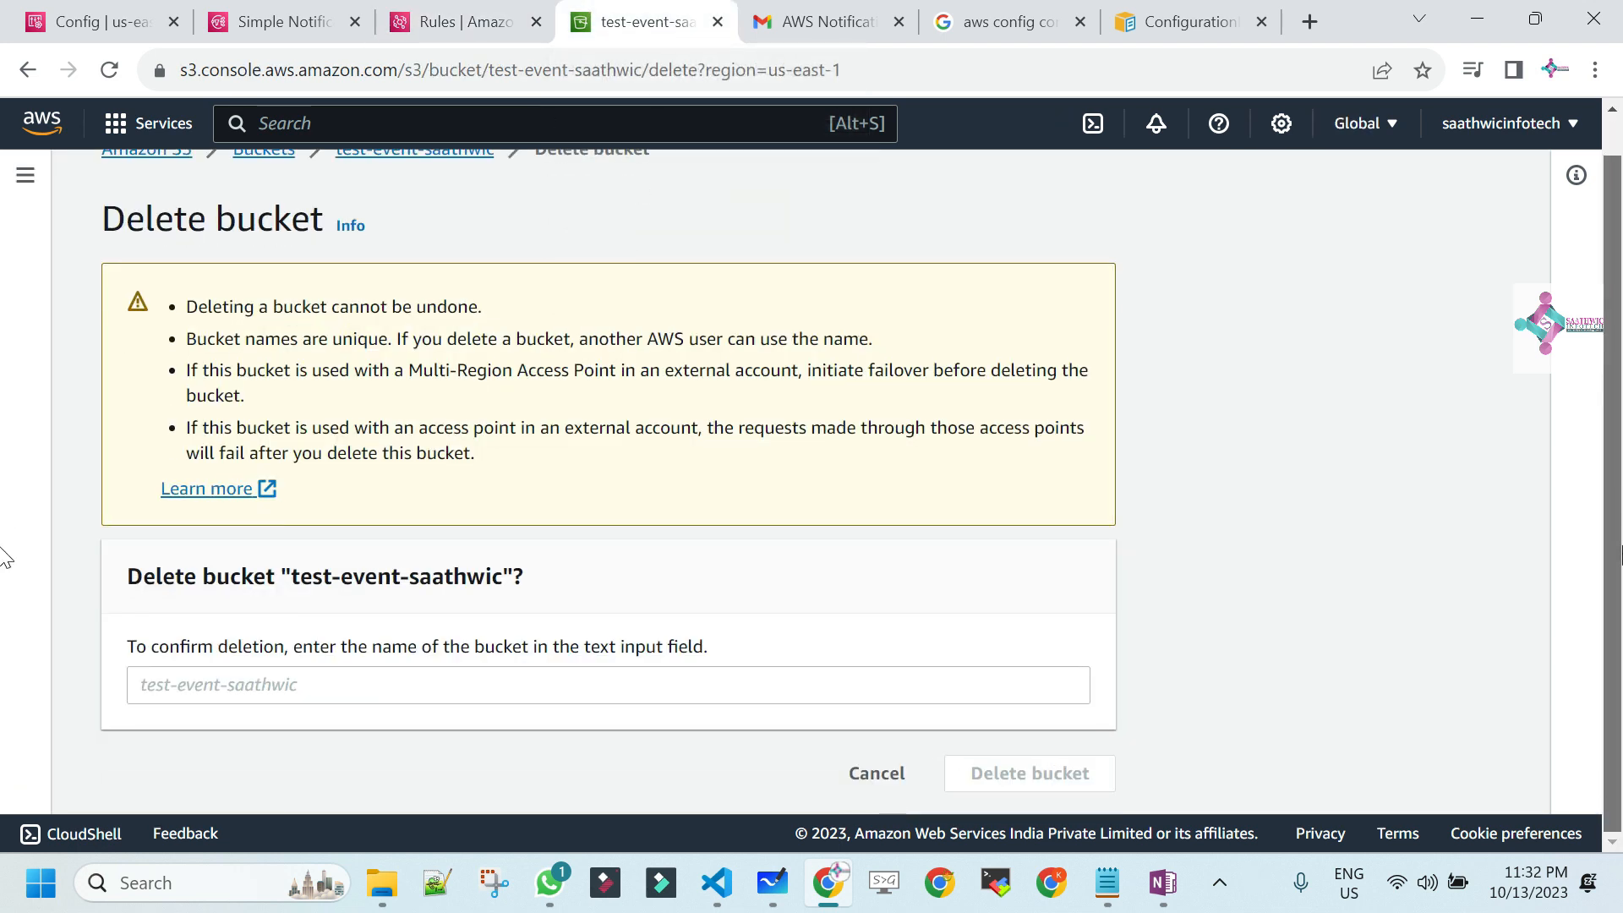
left_click(473, 686)
type("test")
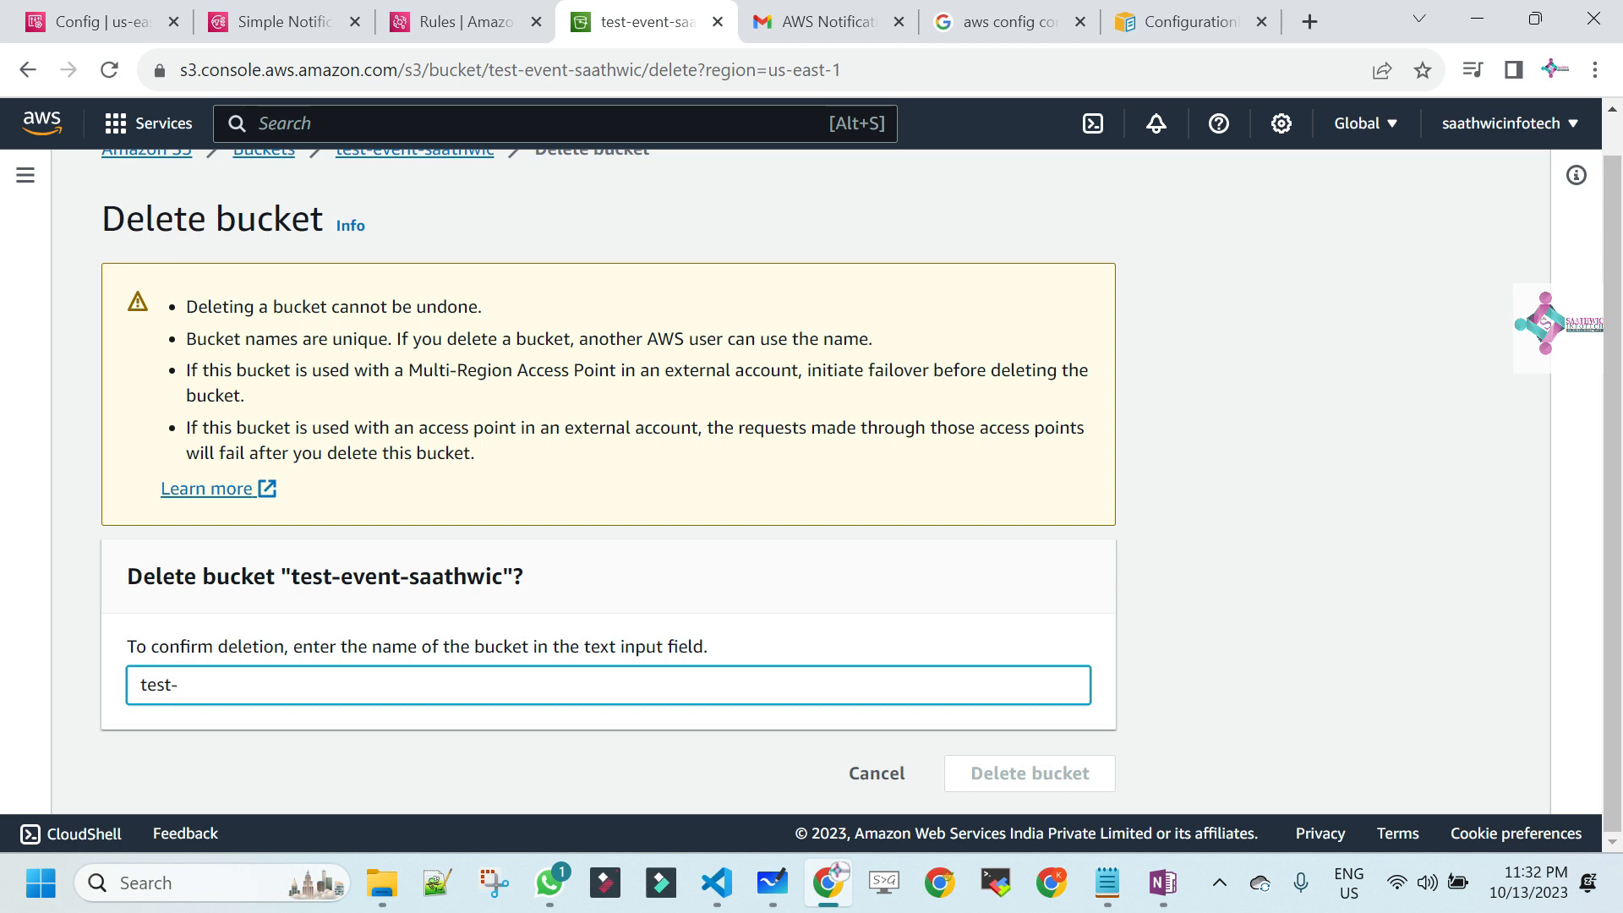
type("-event-ssathwic")
key("BackSpace")
type("a")
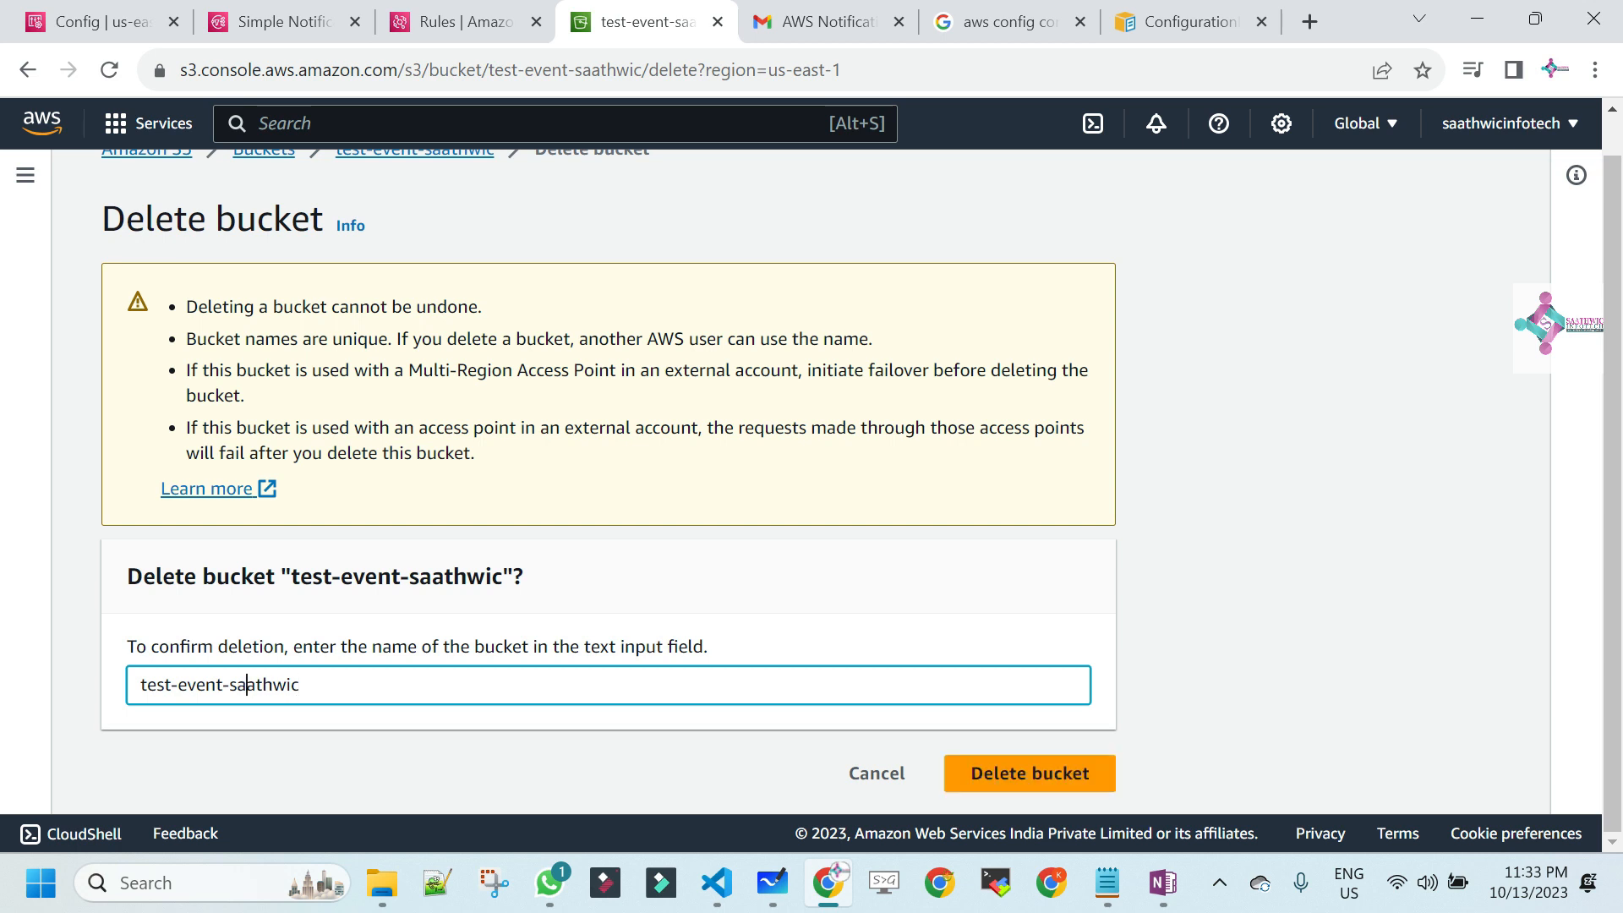
left_click(1049, 774)
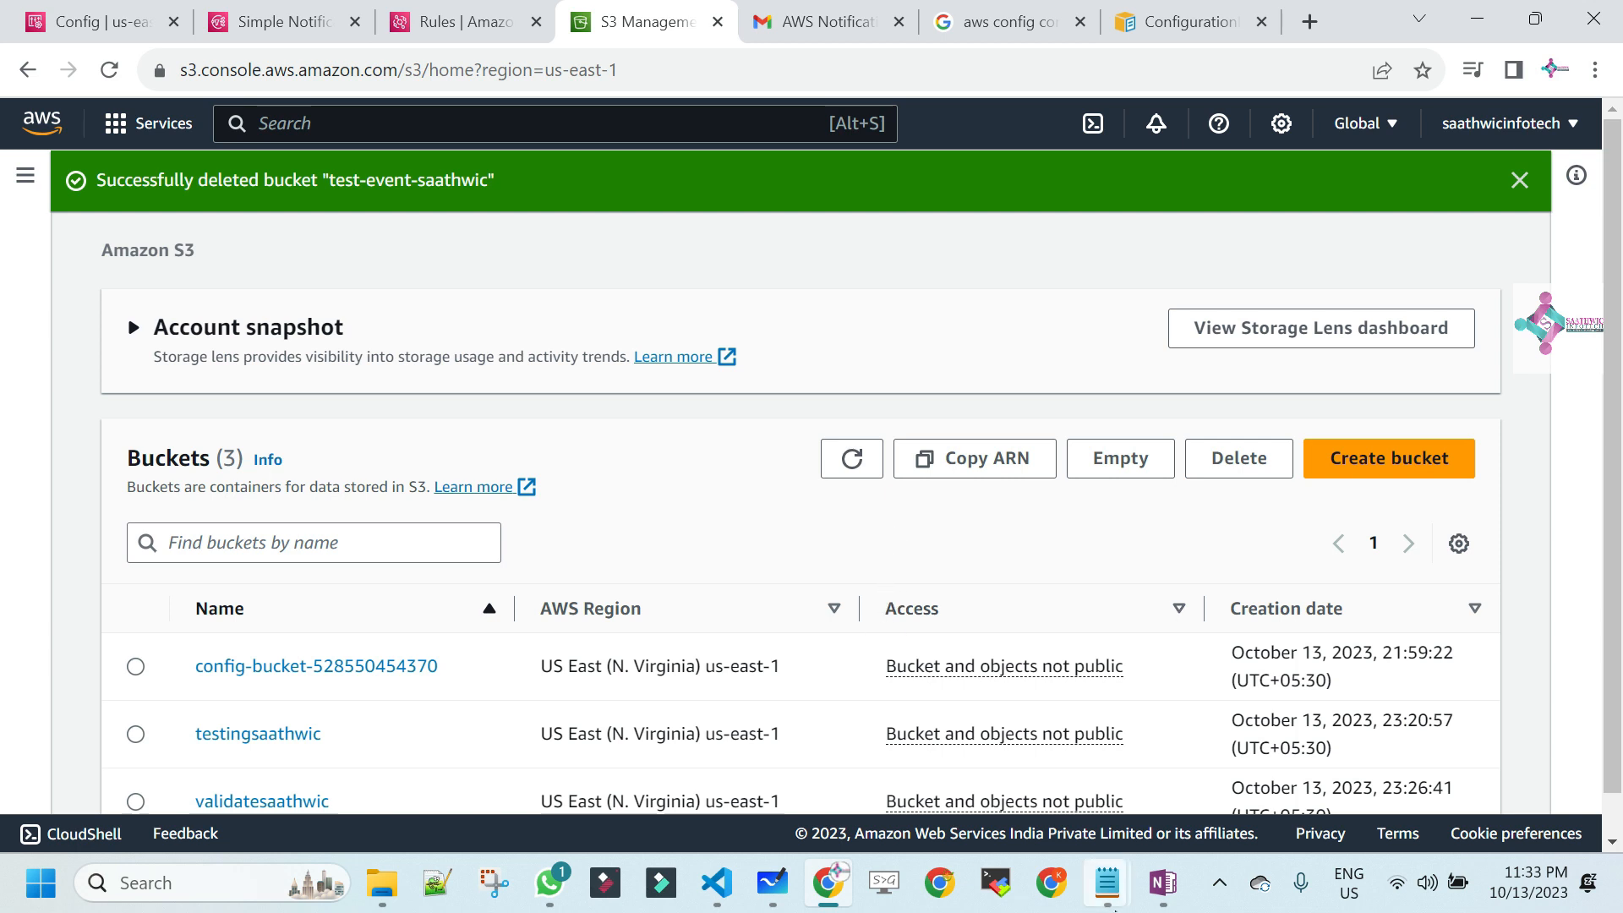
left_click(1223, 904)
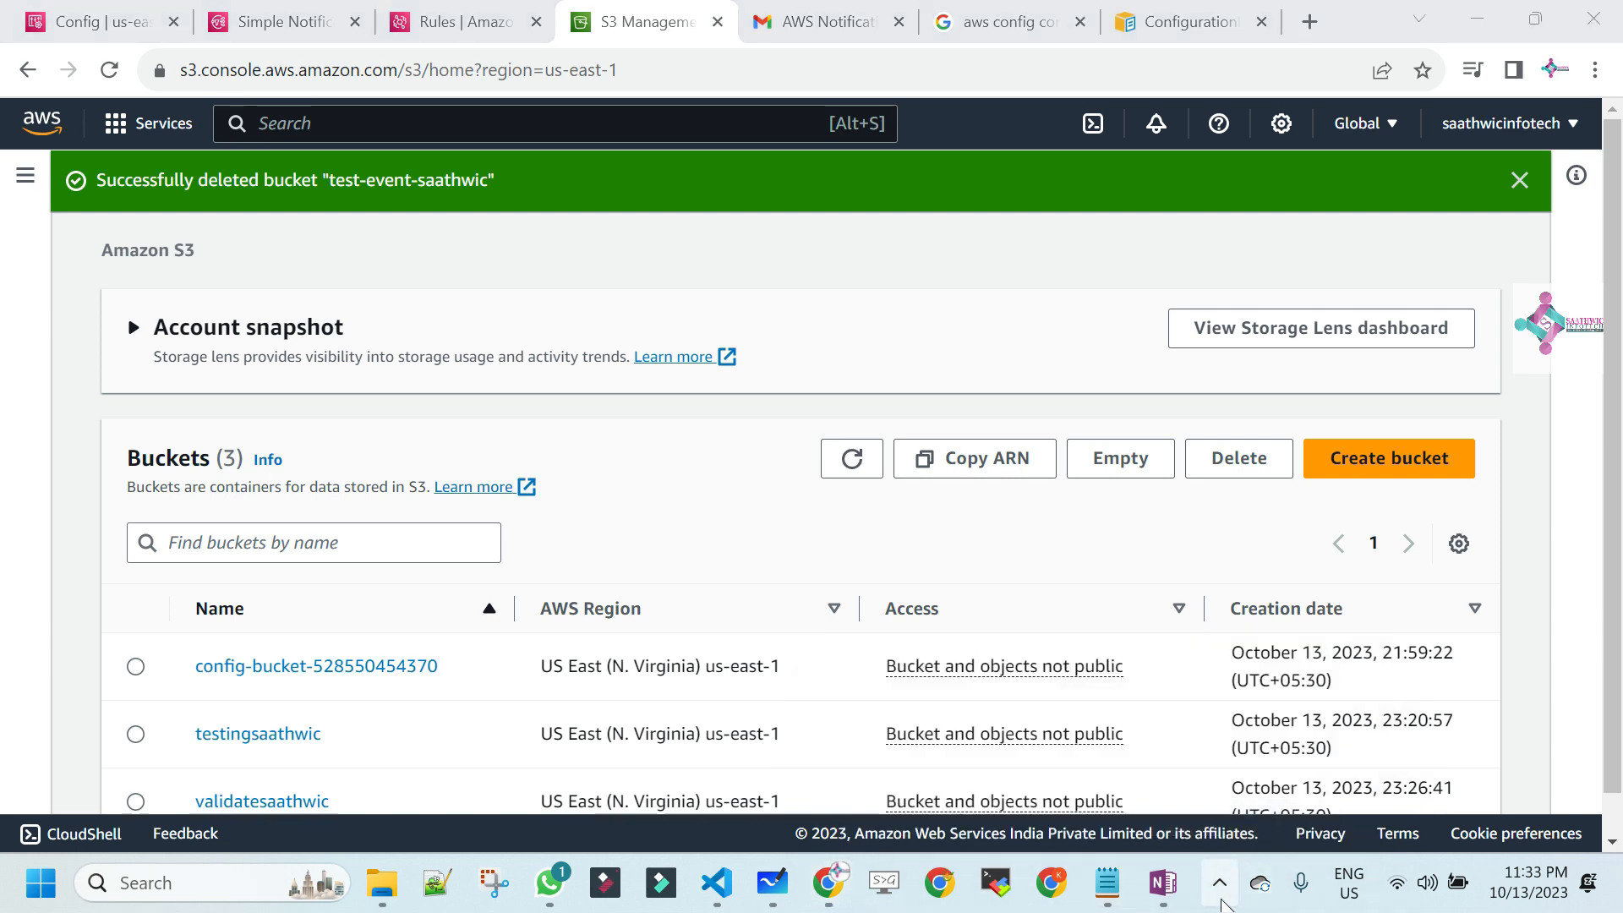
left_click(1220, 897)
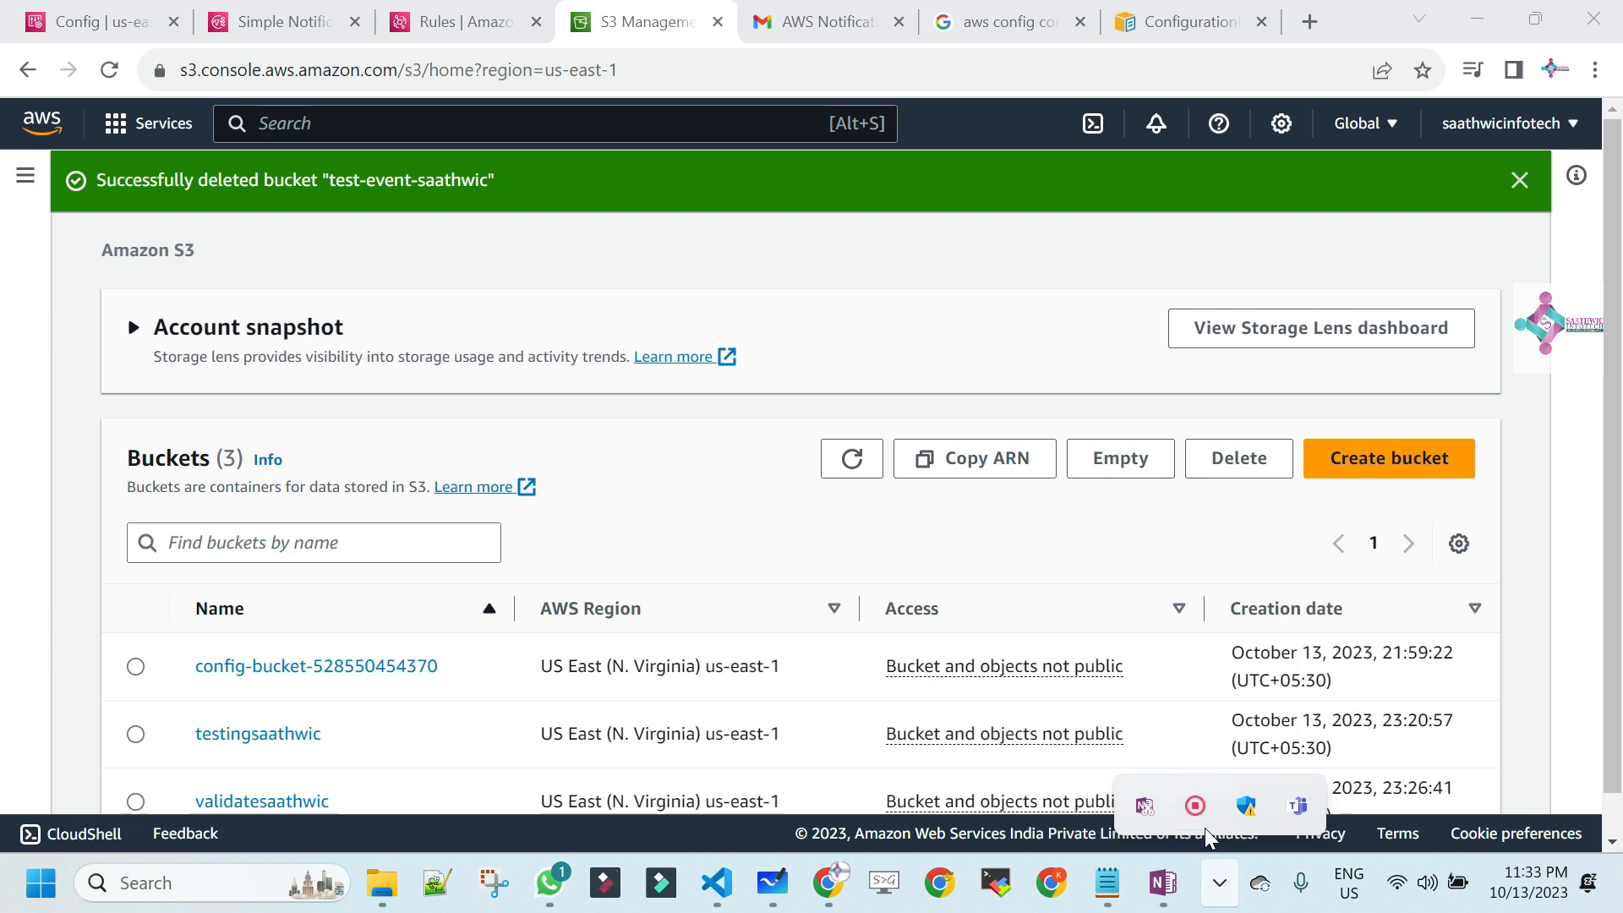